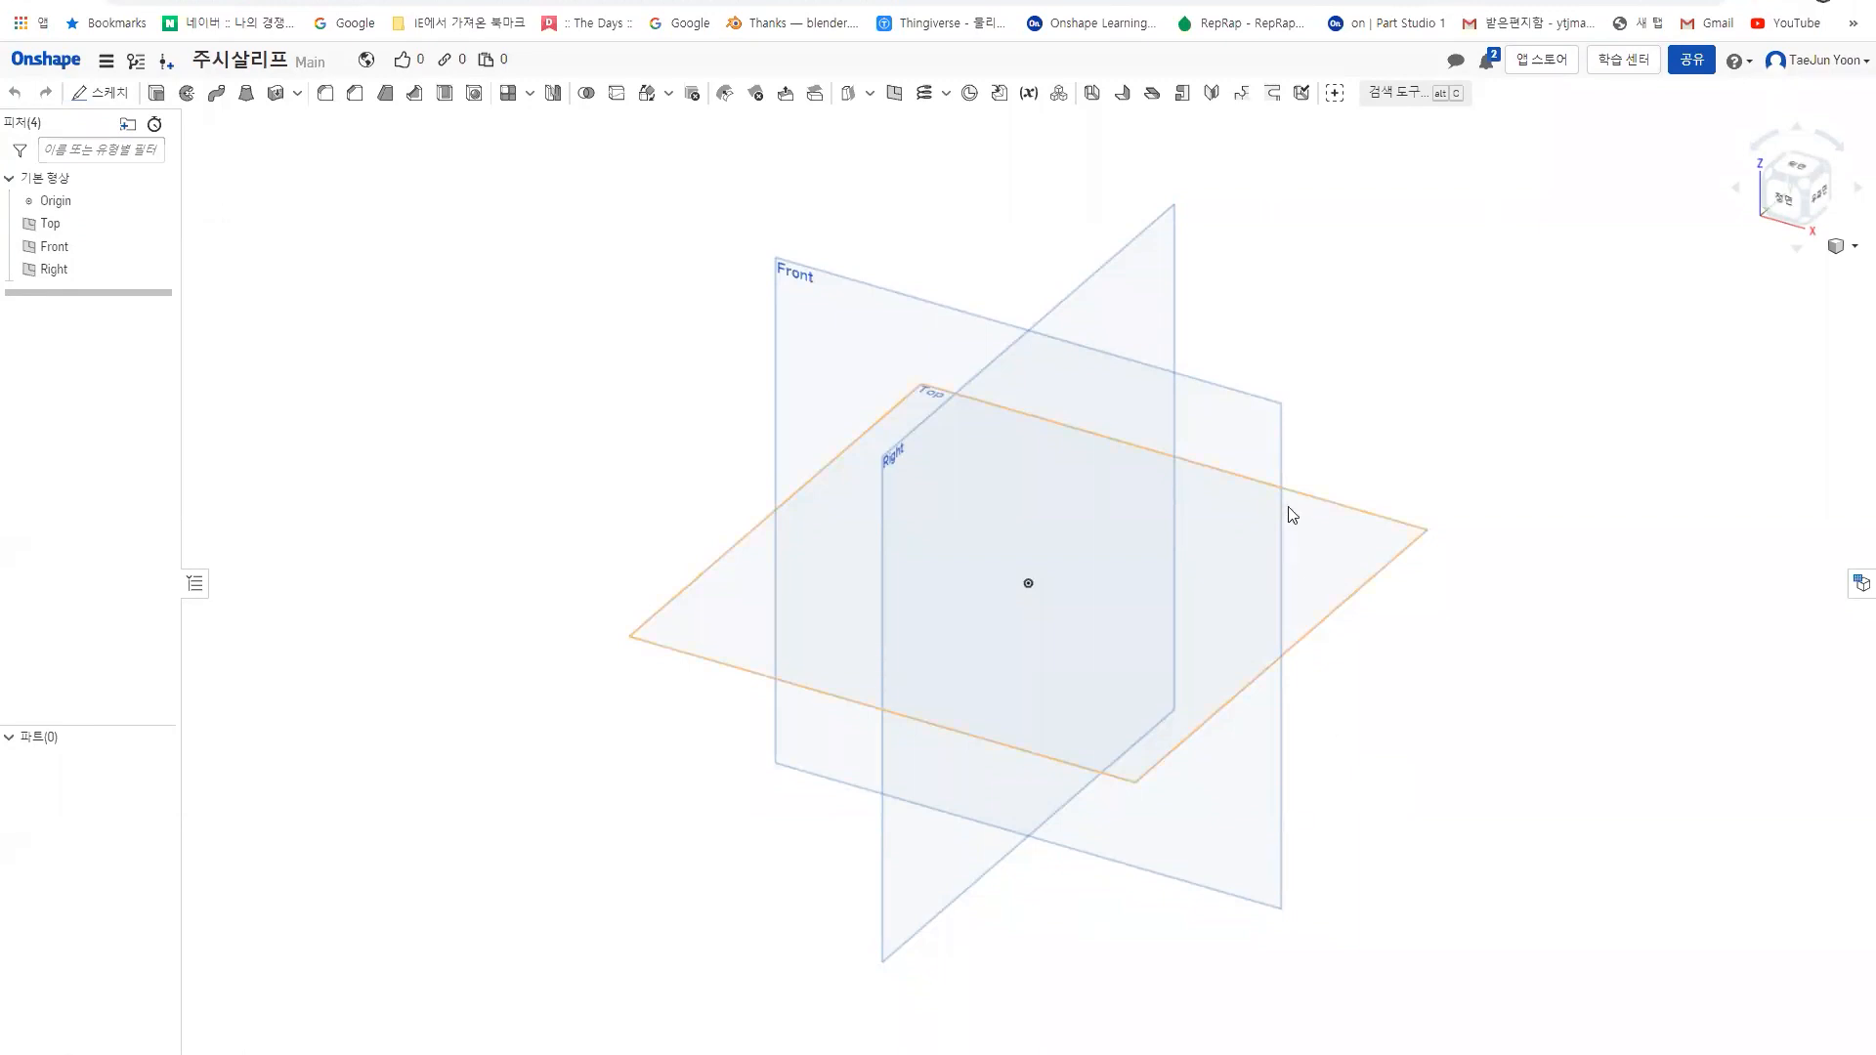
- Start a new sketch on the Front plane, viewed straight from the front
left_click(827, 316)
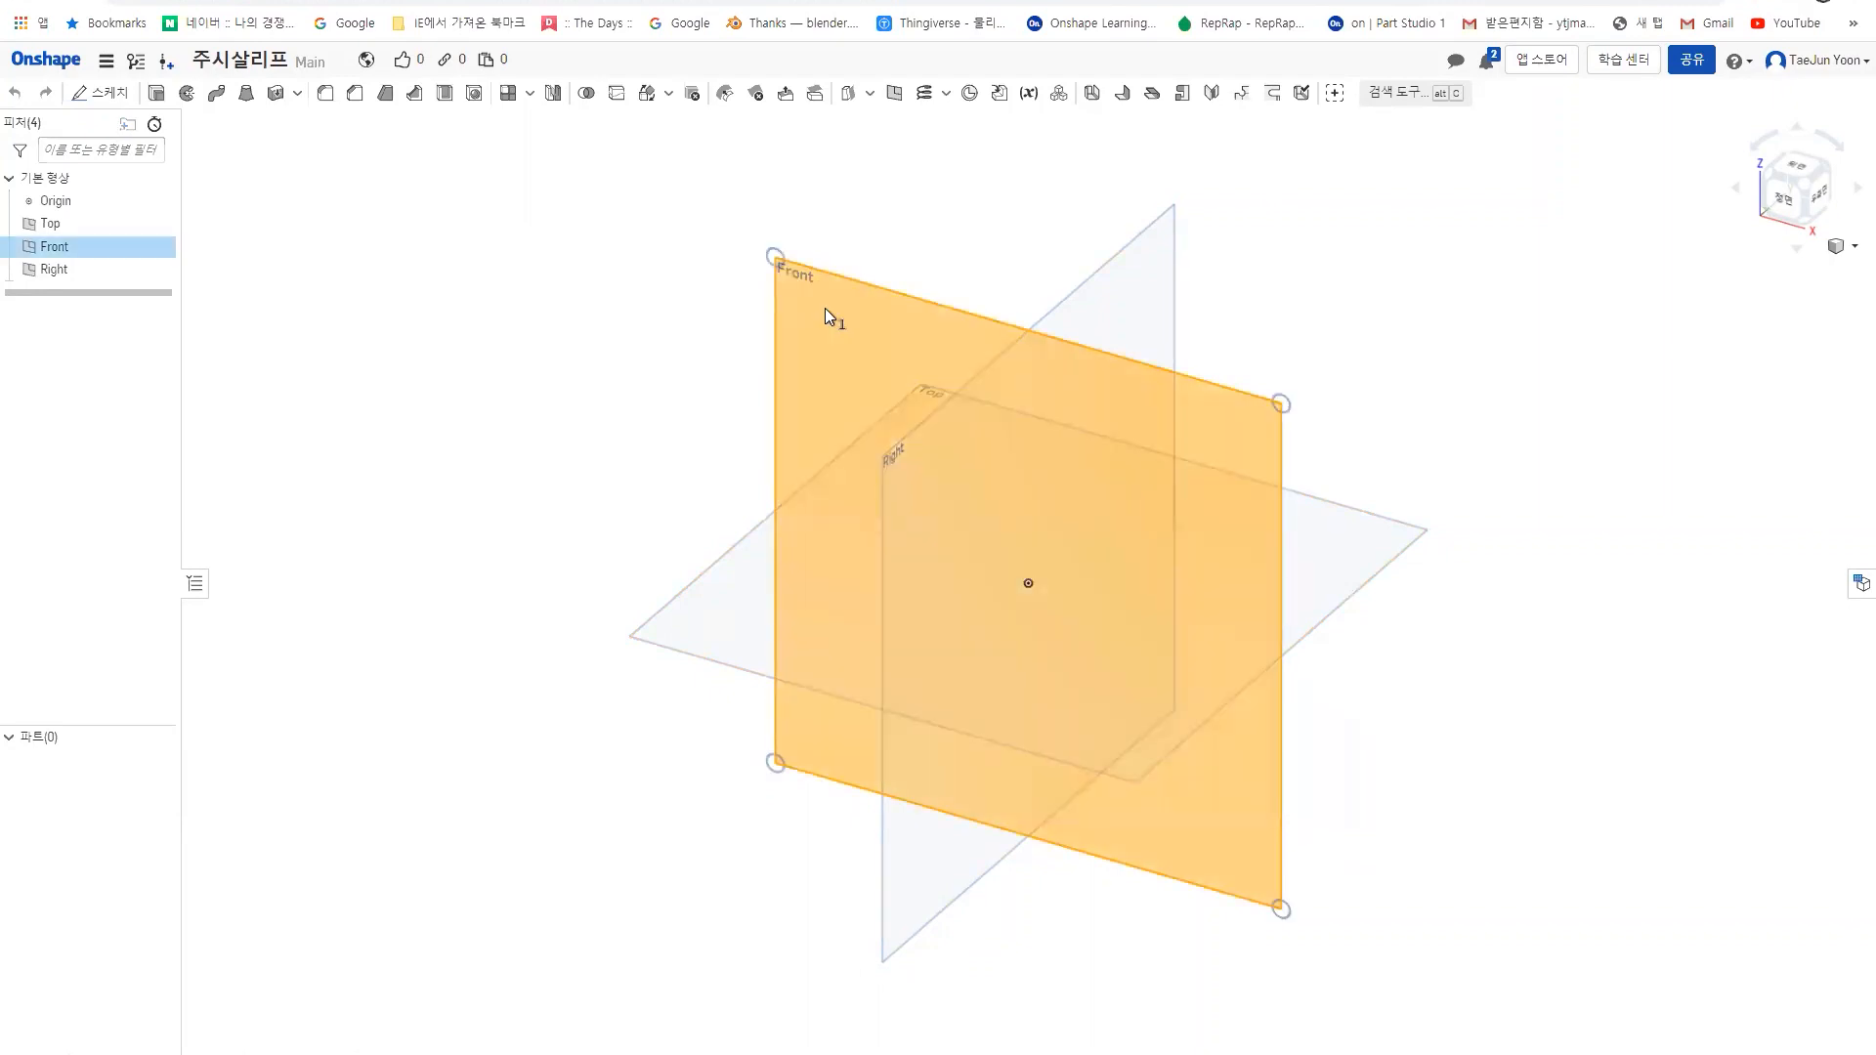
left_click(1784, 198)
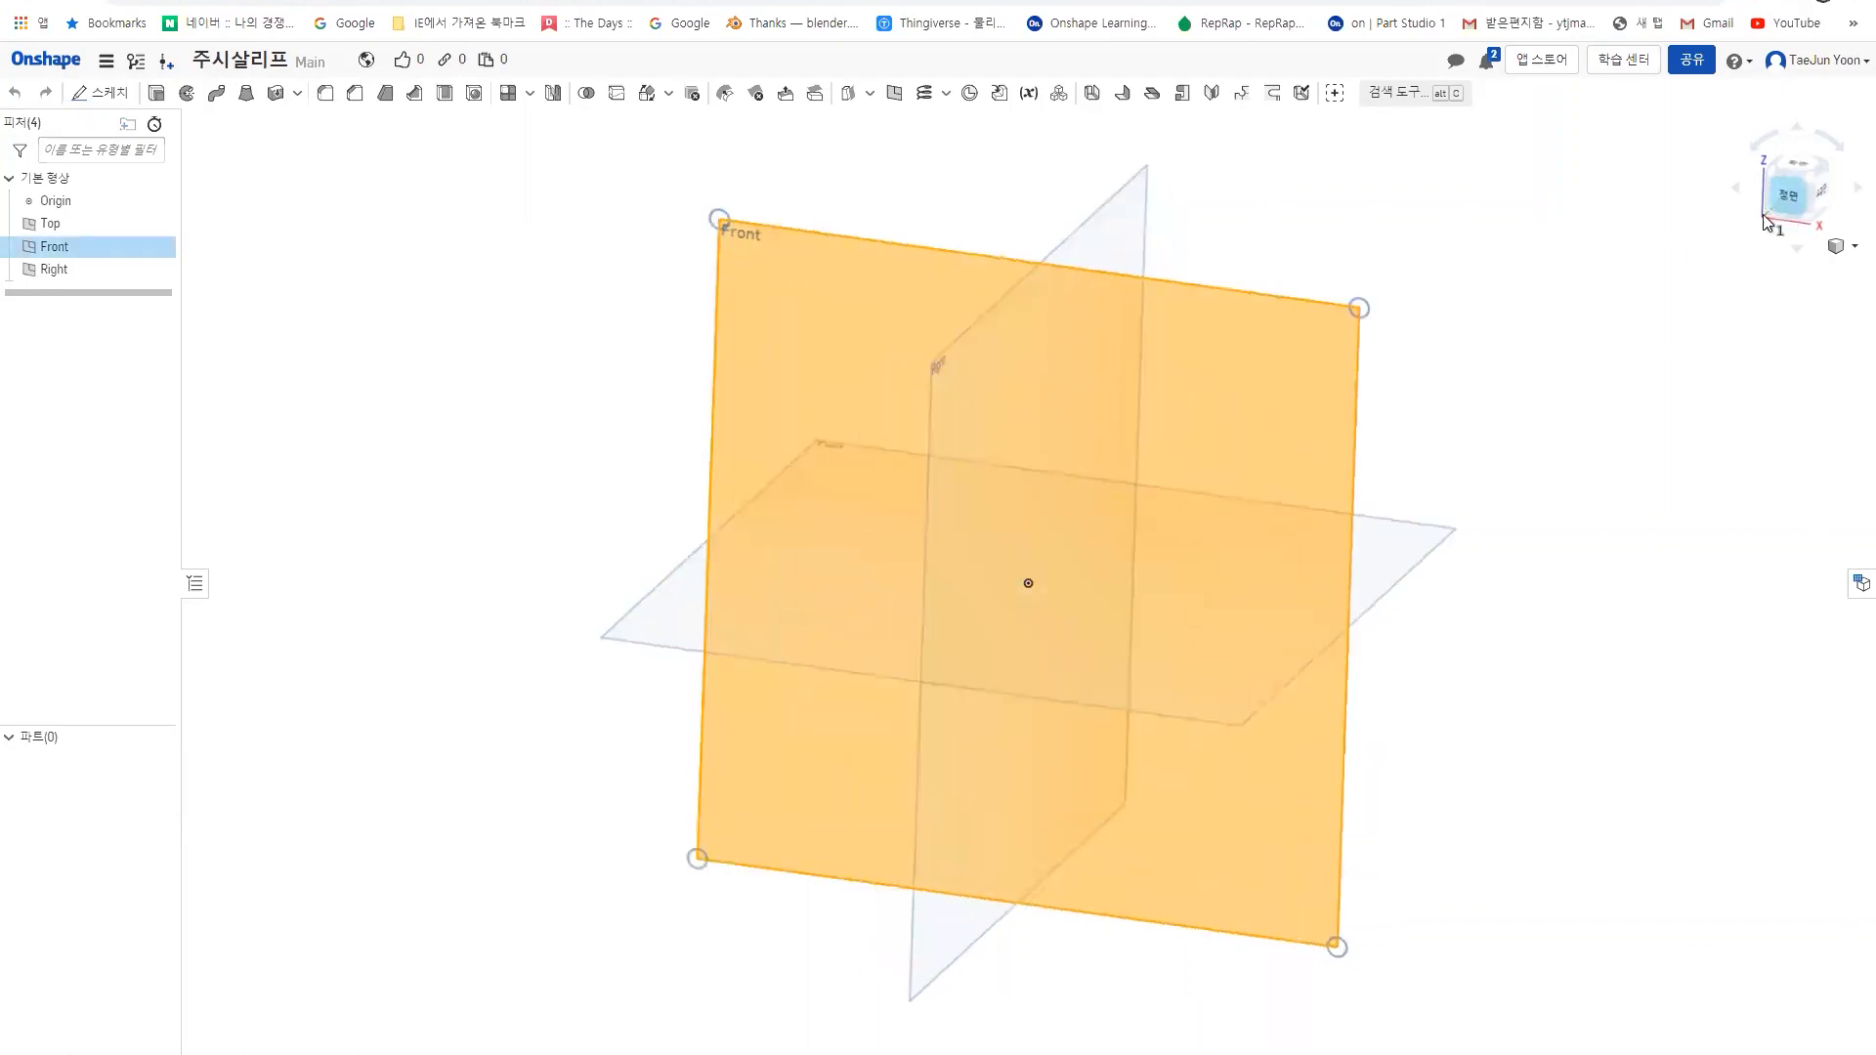
scroll(1081, 366, "down", 1)
middle_click_drag(1081, 367, 948, 426)
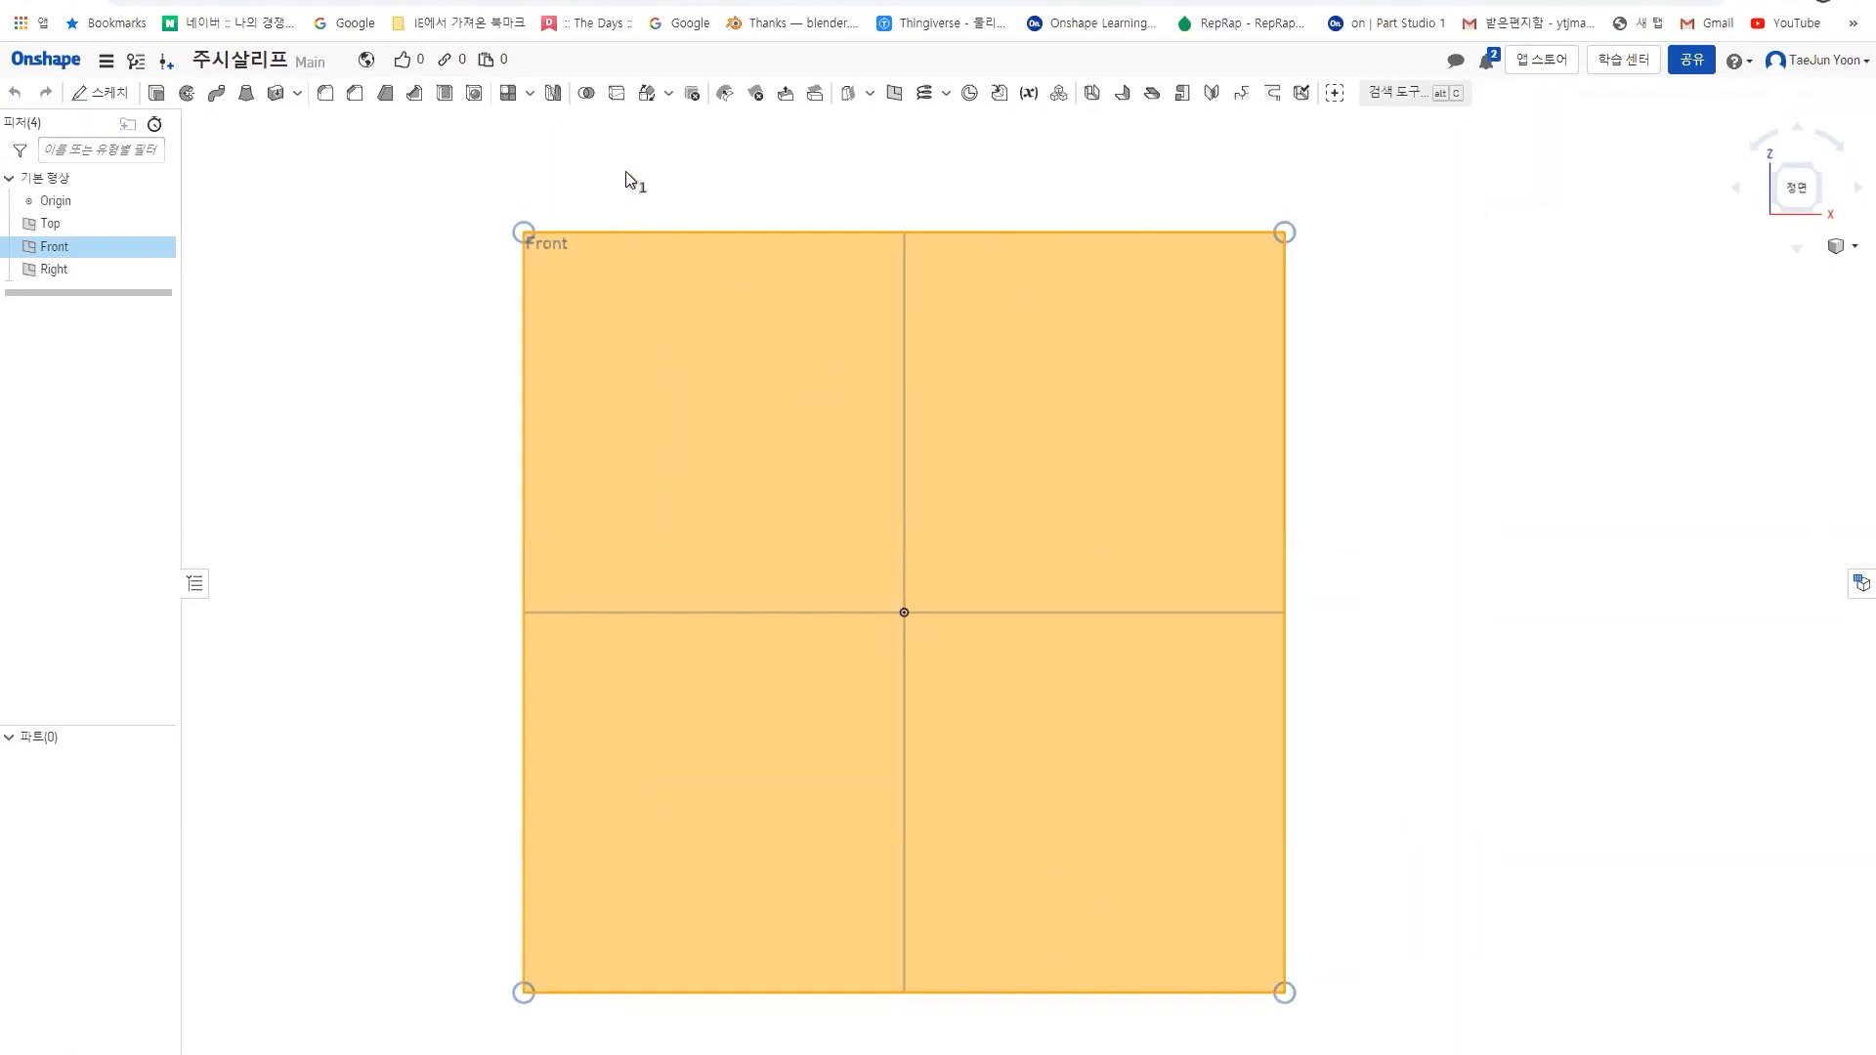
left_click(104, 98)
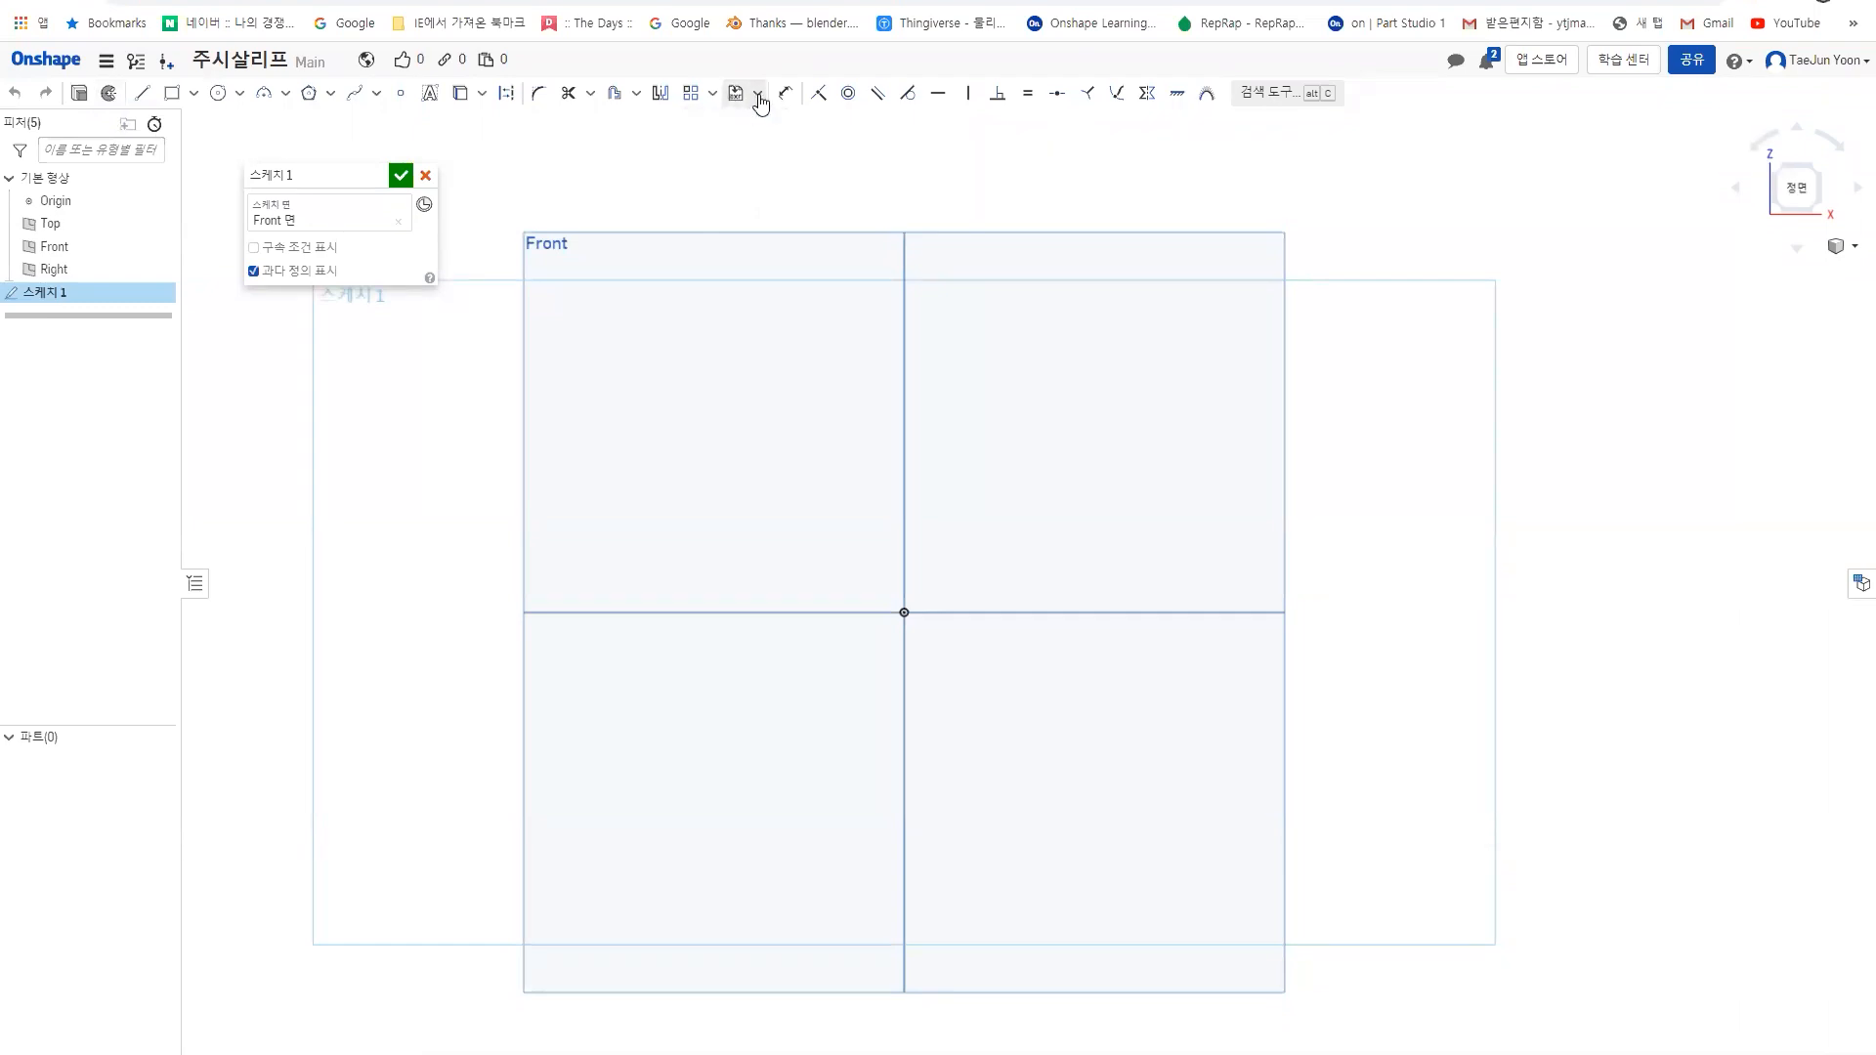
- Import the image file juice.png from the computer for insertion into the sketch
left_click(757, 98)
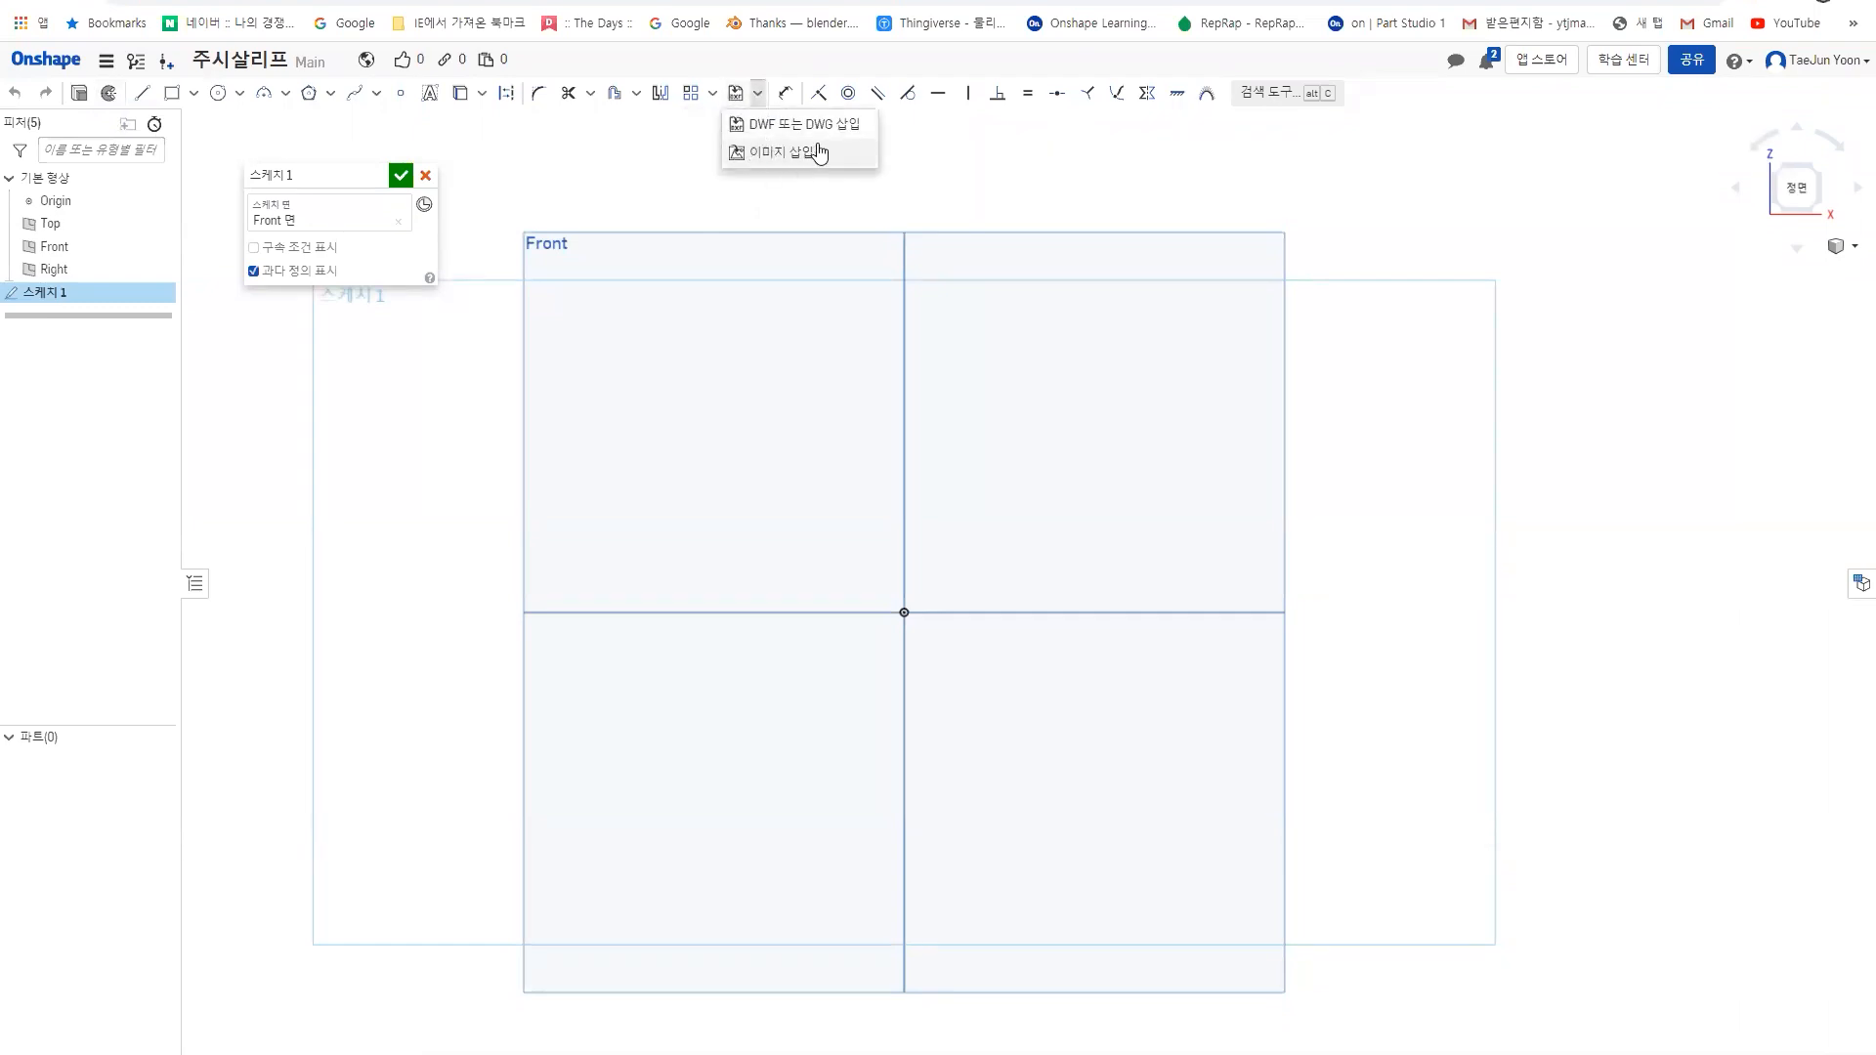
left_click(782, 153)
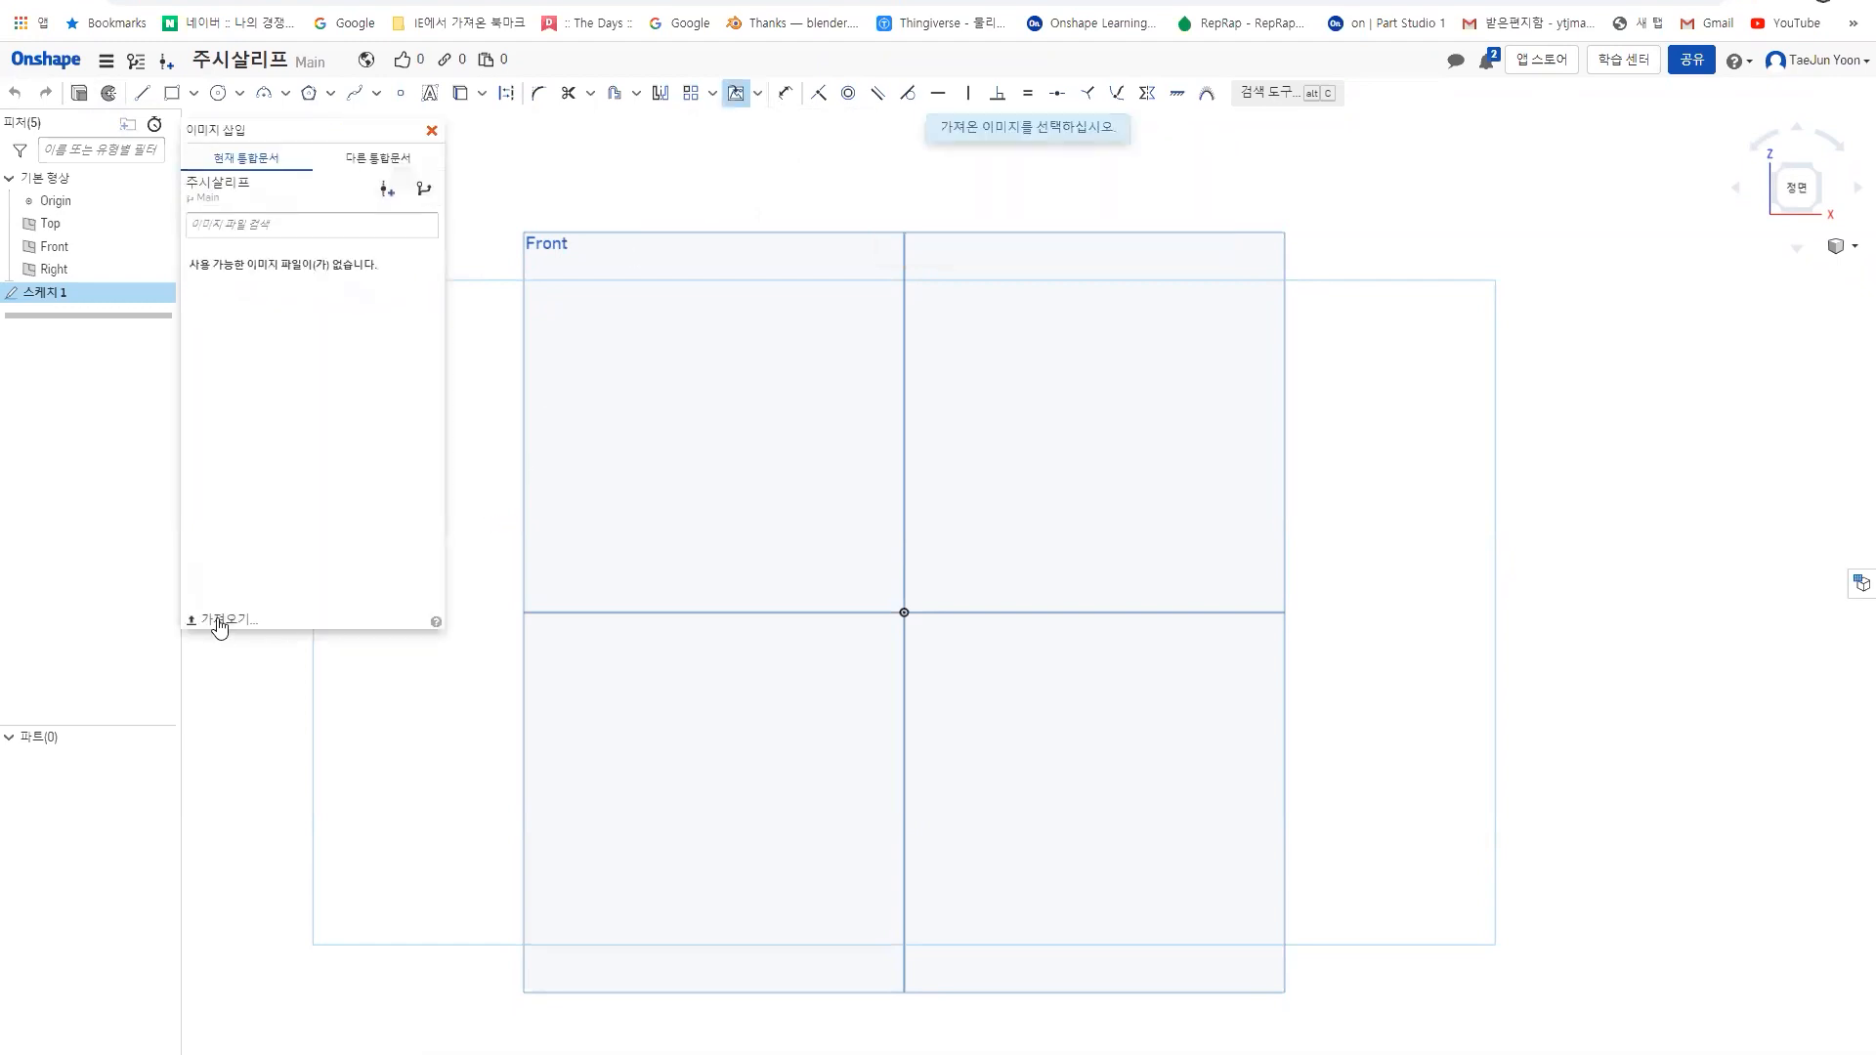
left_click(219, 621)
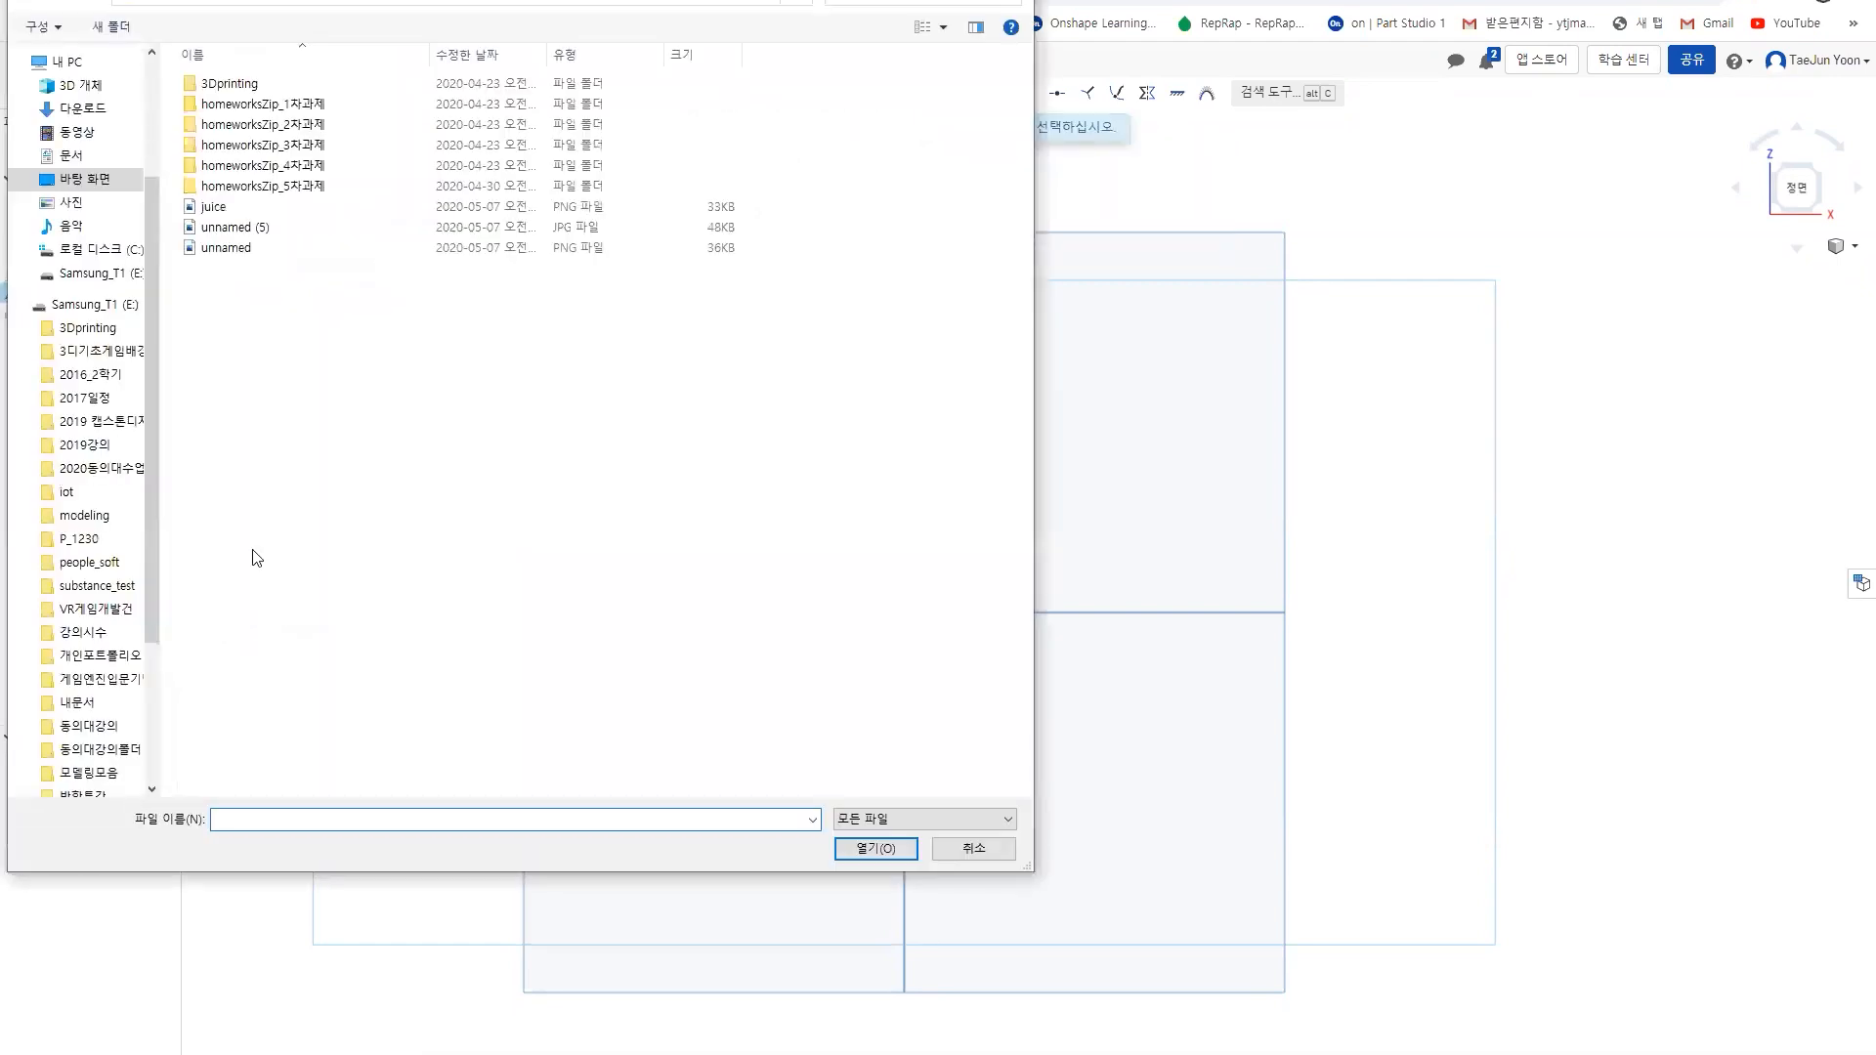
left_click(217, 208)
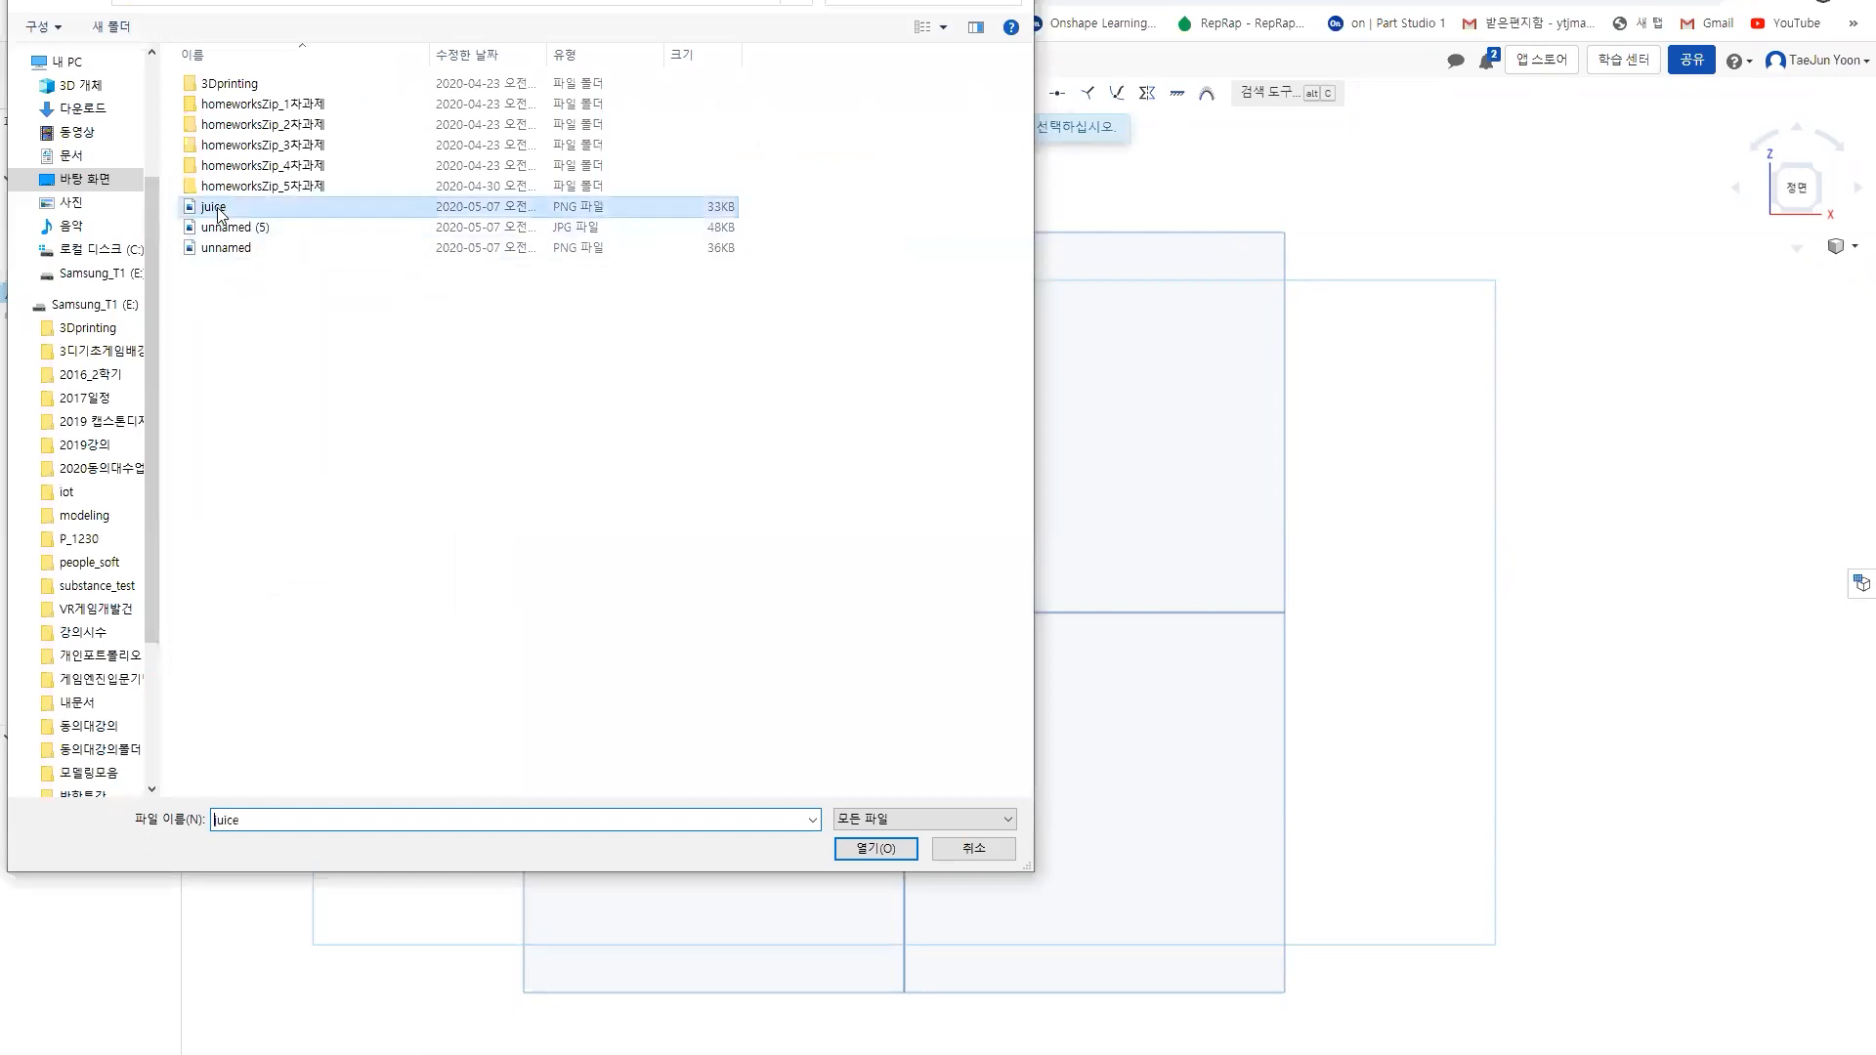
left_click(866, 850)
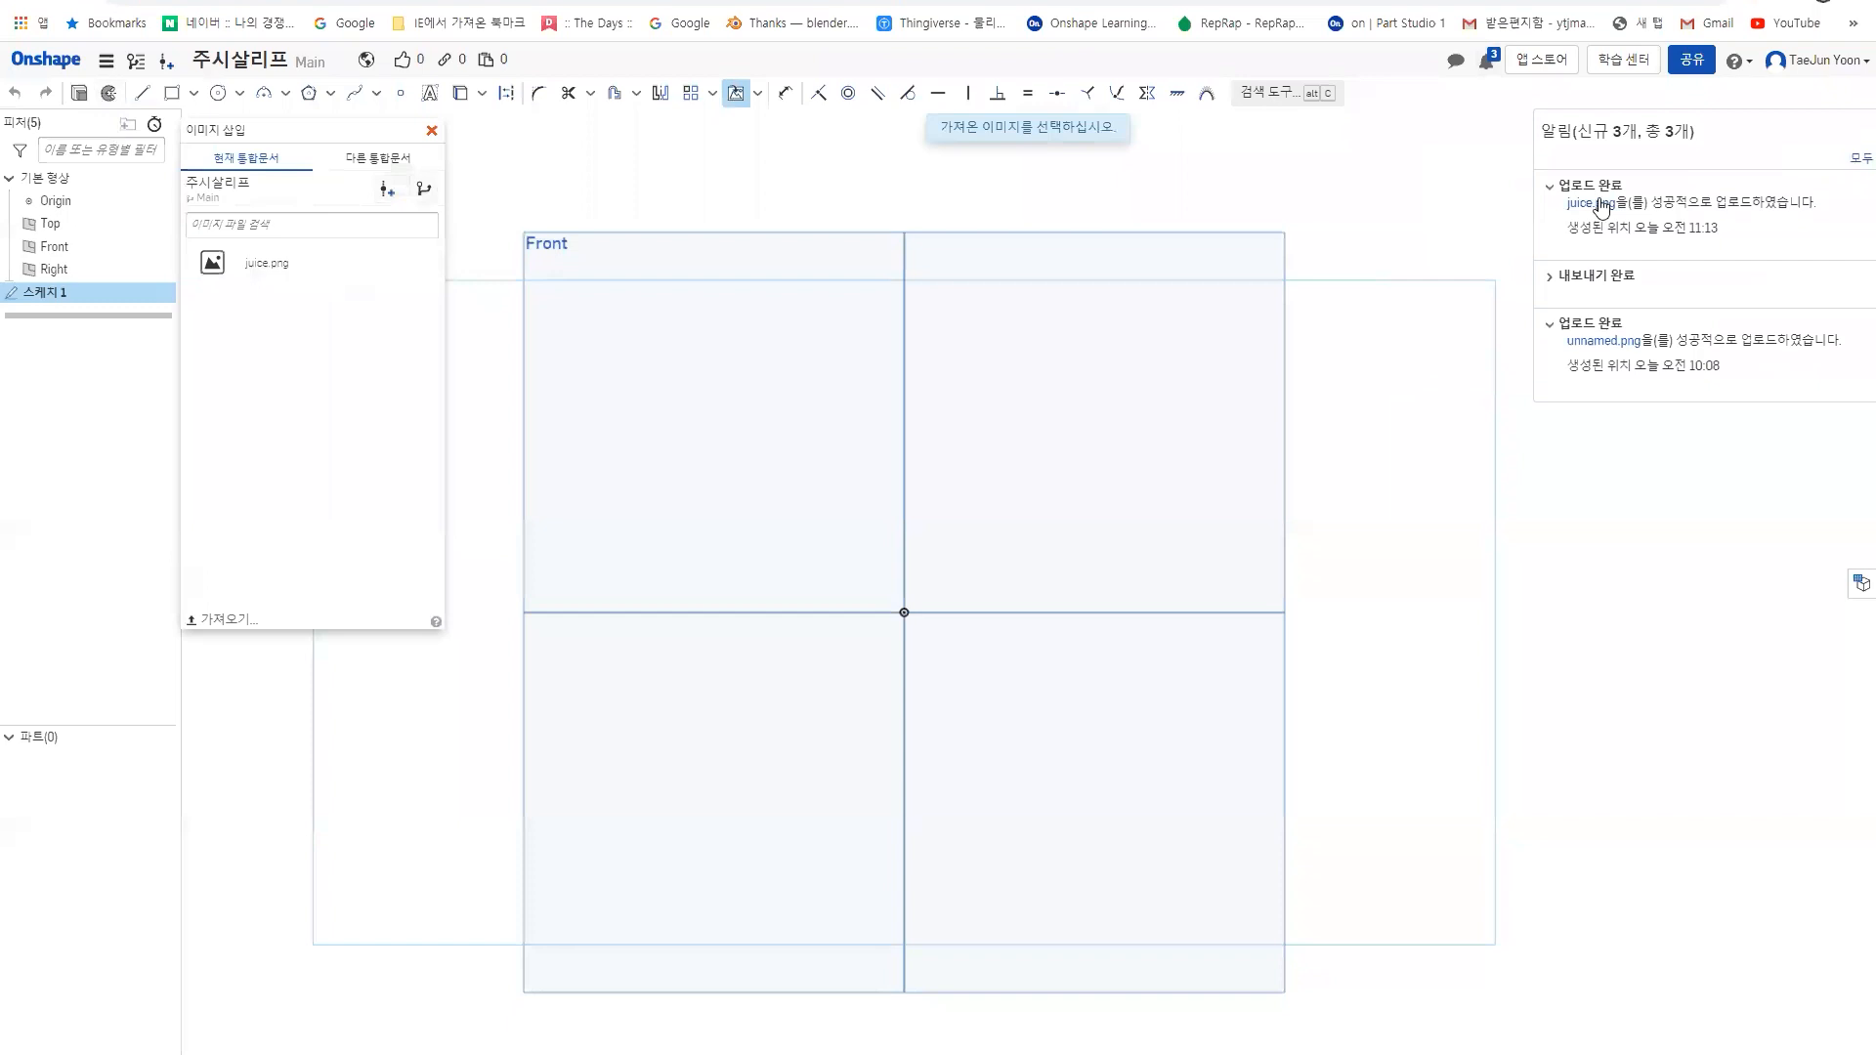
- Place the juice.png image in the sketch, about 48 mm wide, across the upper half of the vertical axis
left_click(249, 273)
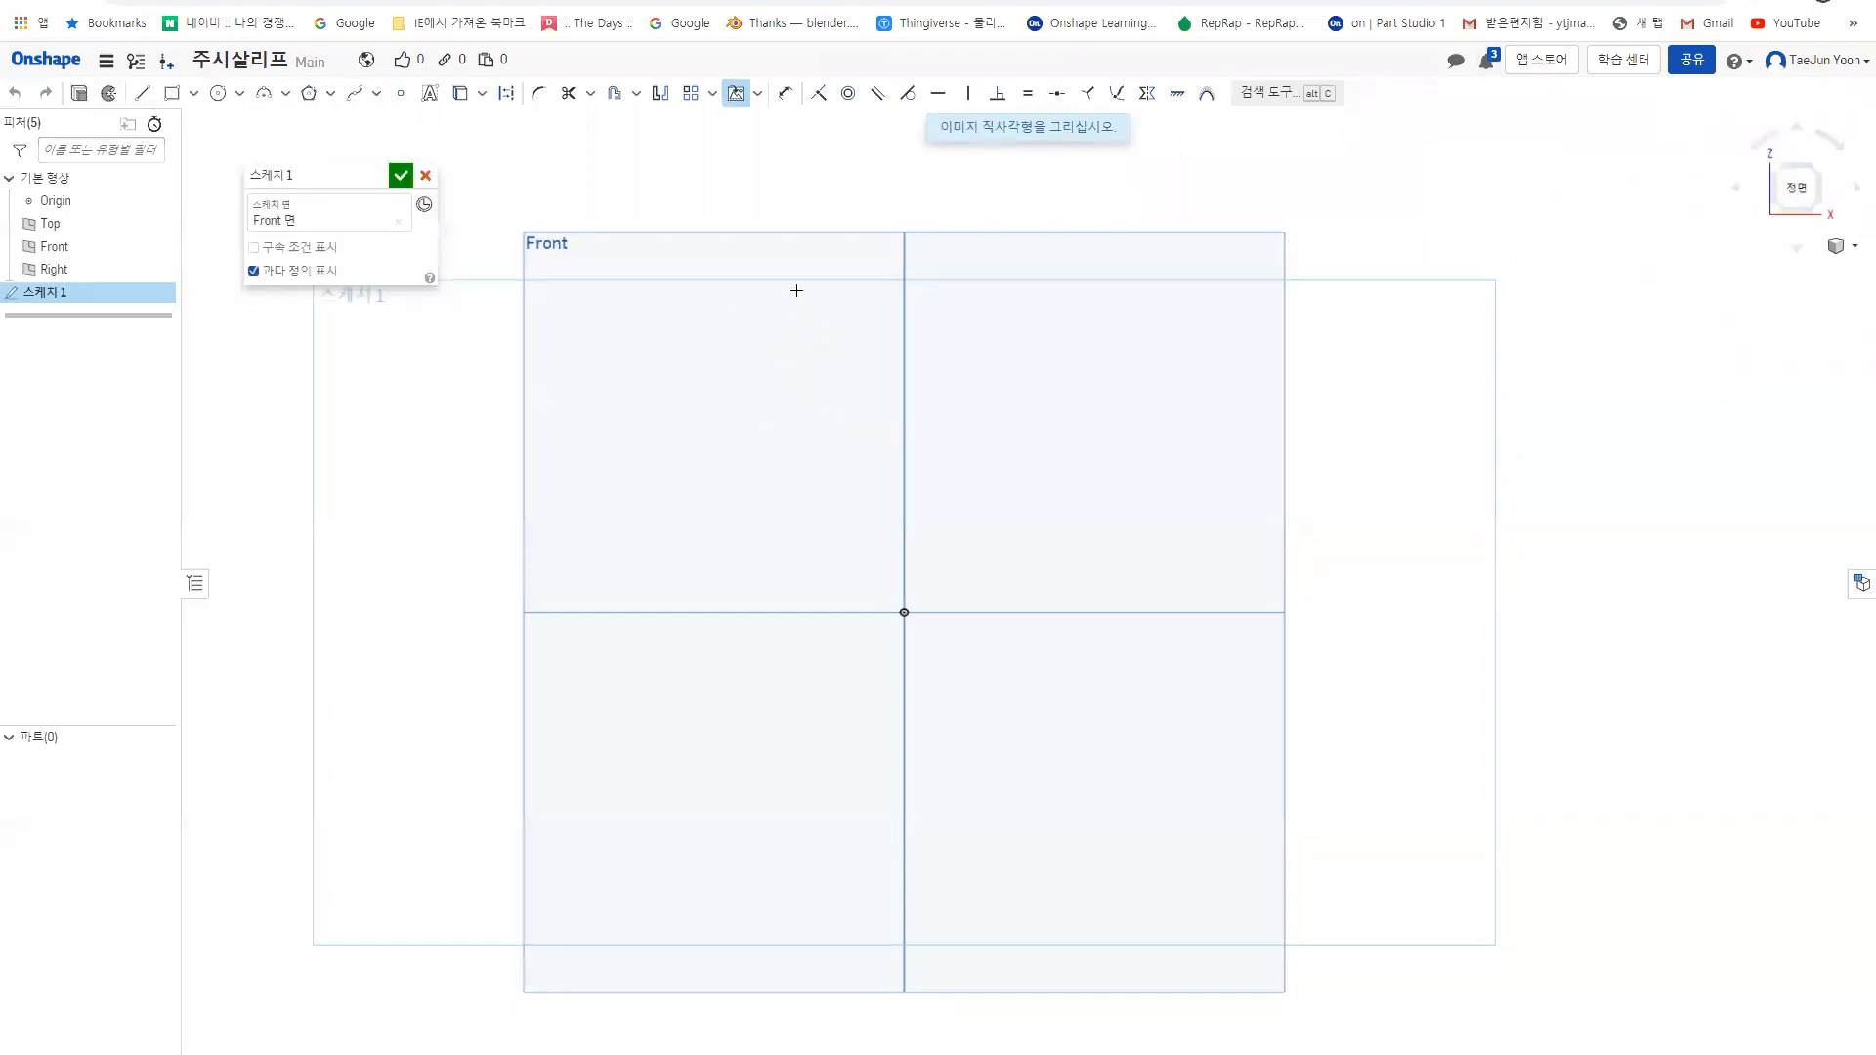
left_click(807, 185)
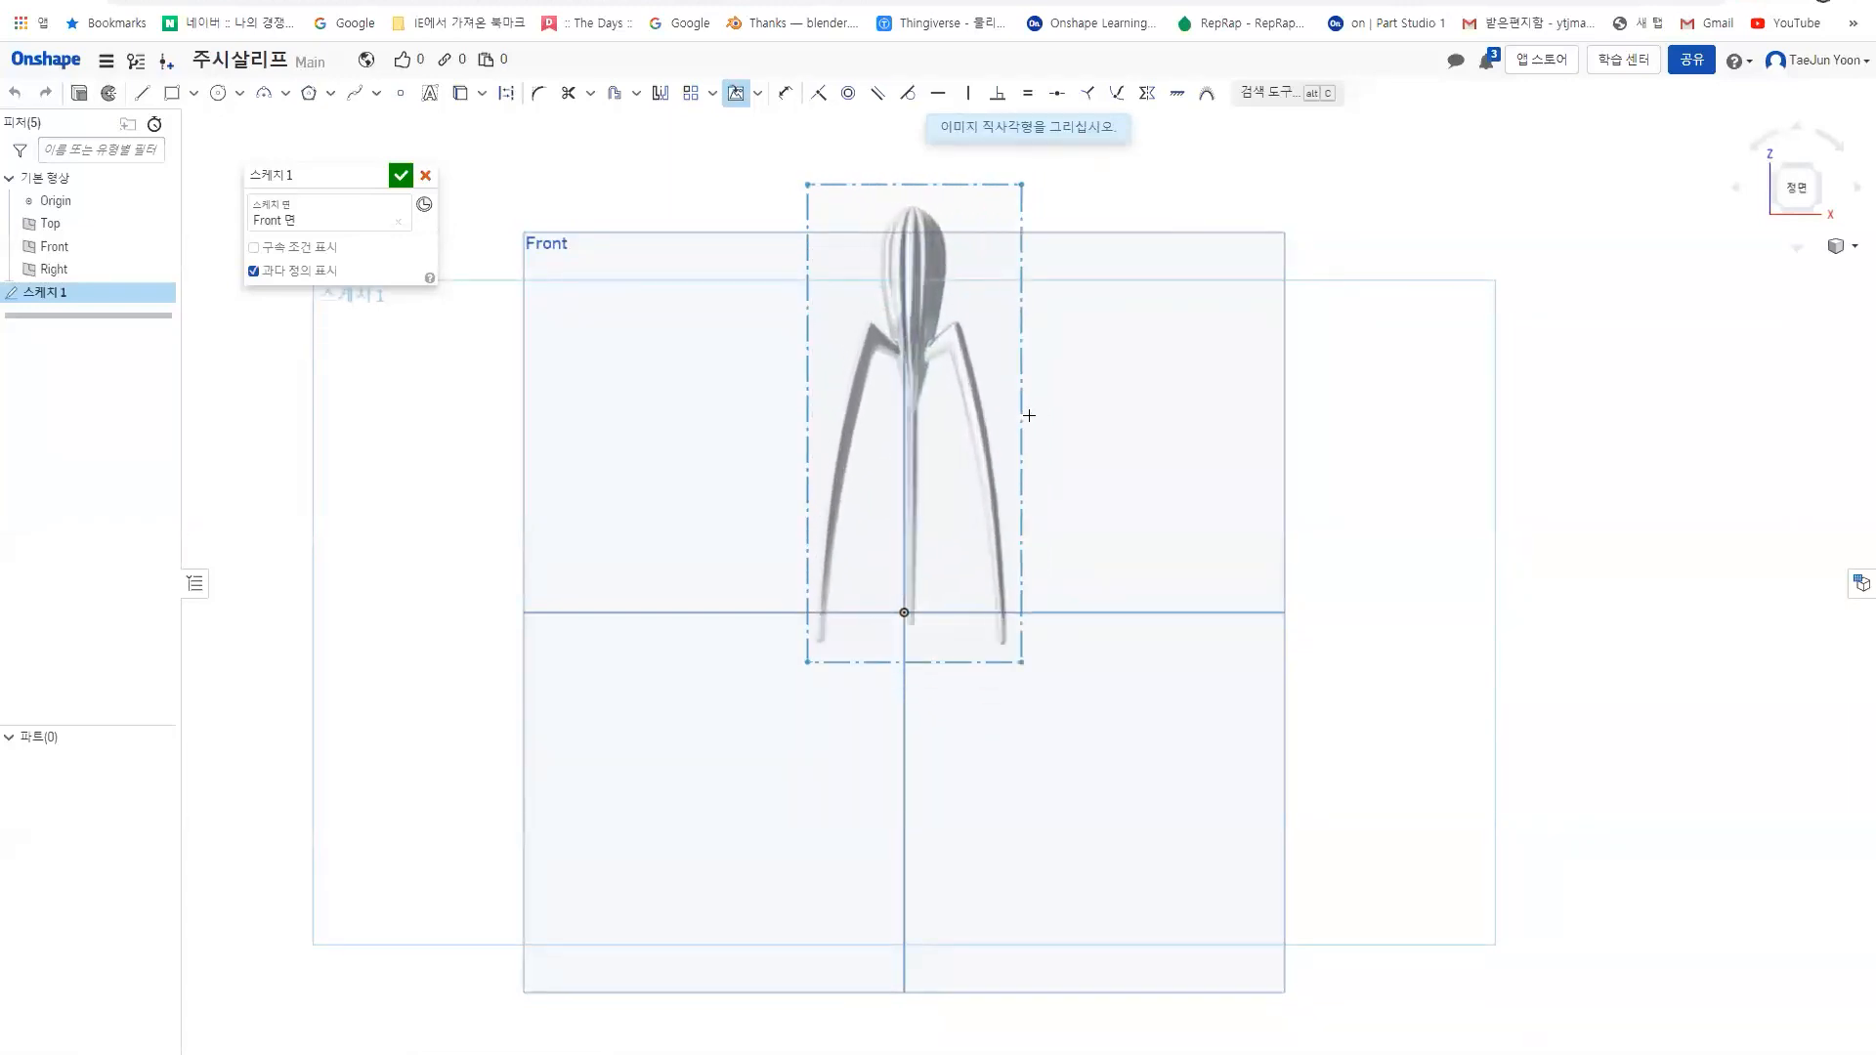
left_click(1054, 446)
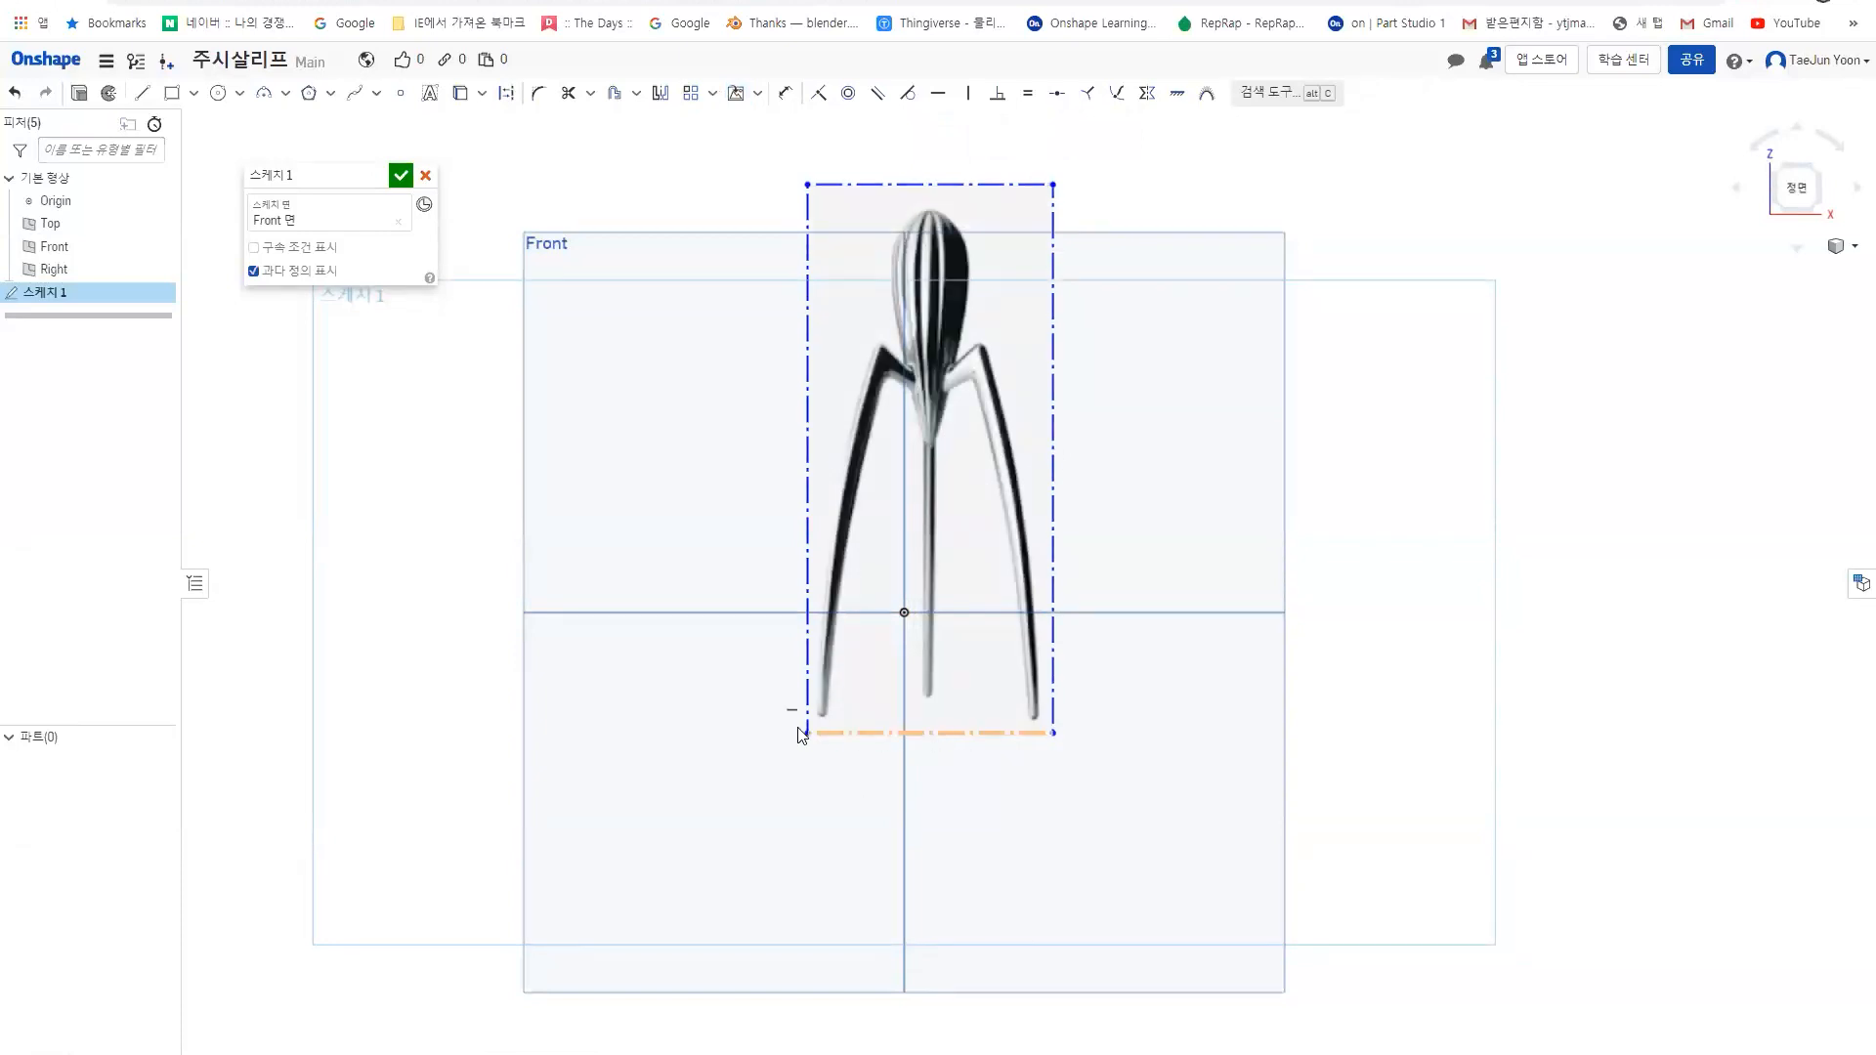
- Dimension the image frame's bottom edge and set its width to 50 mm
left_click(785, 93)
left_click(973, 731)
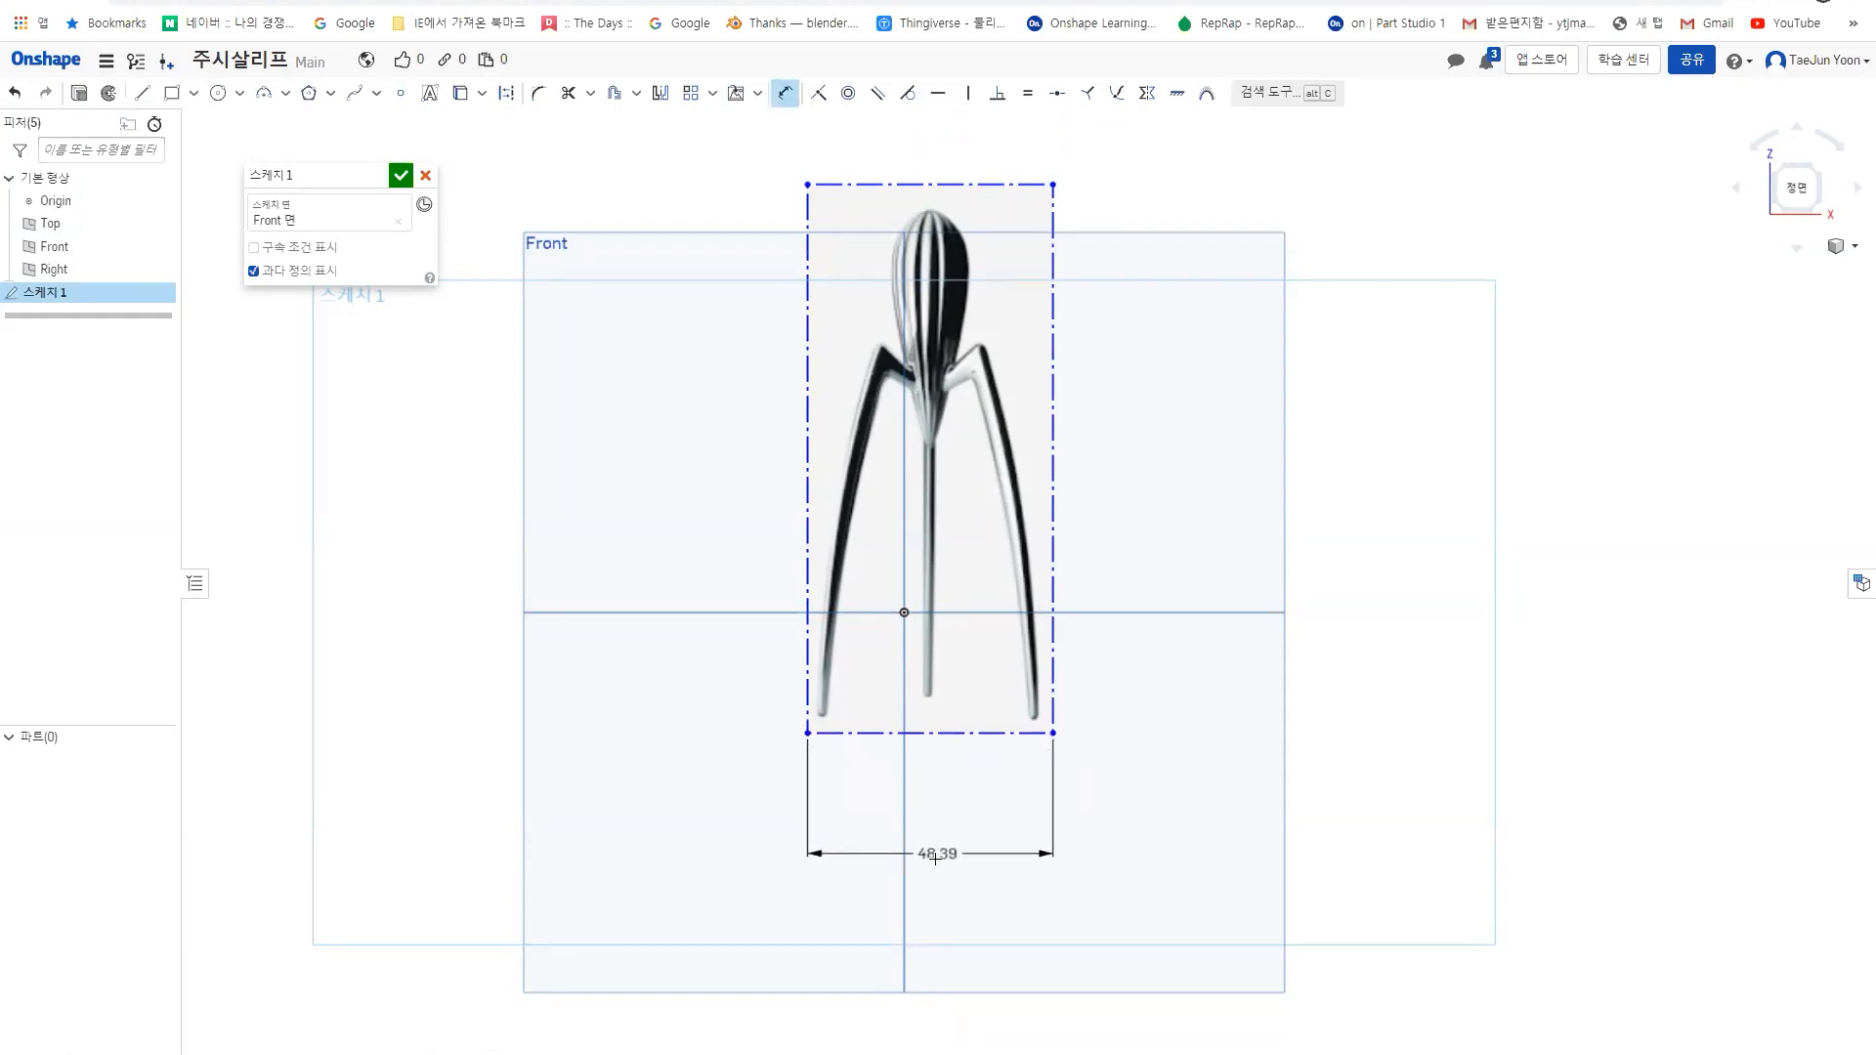
left_click(973, 875)
key("BackSpace")
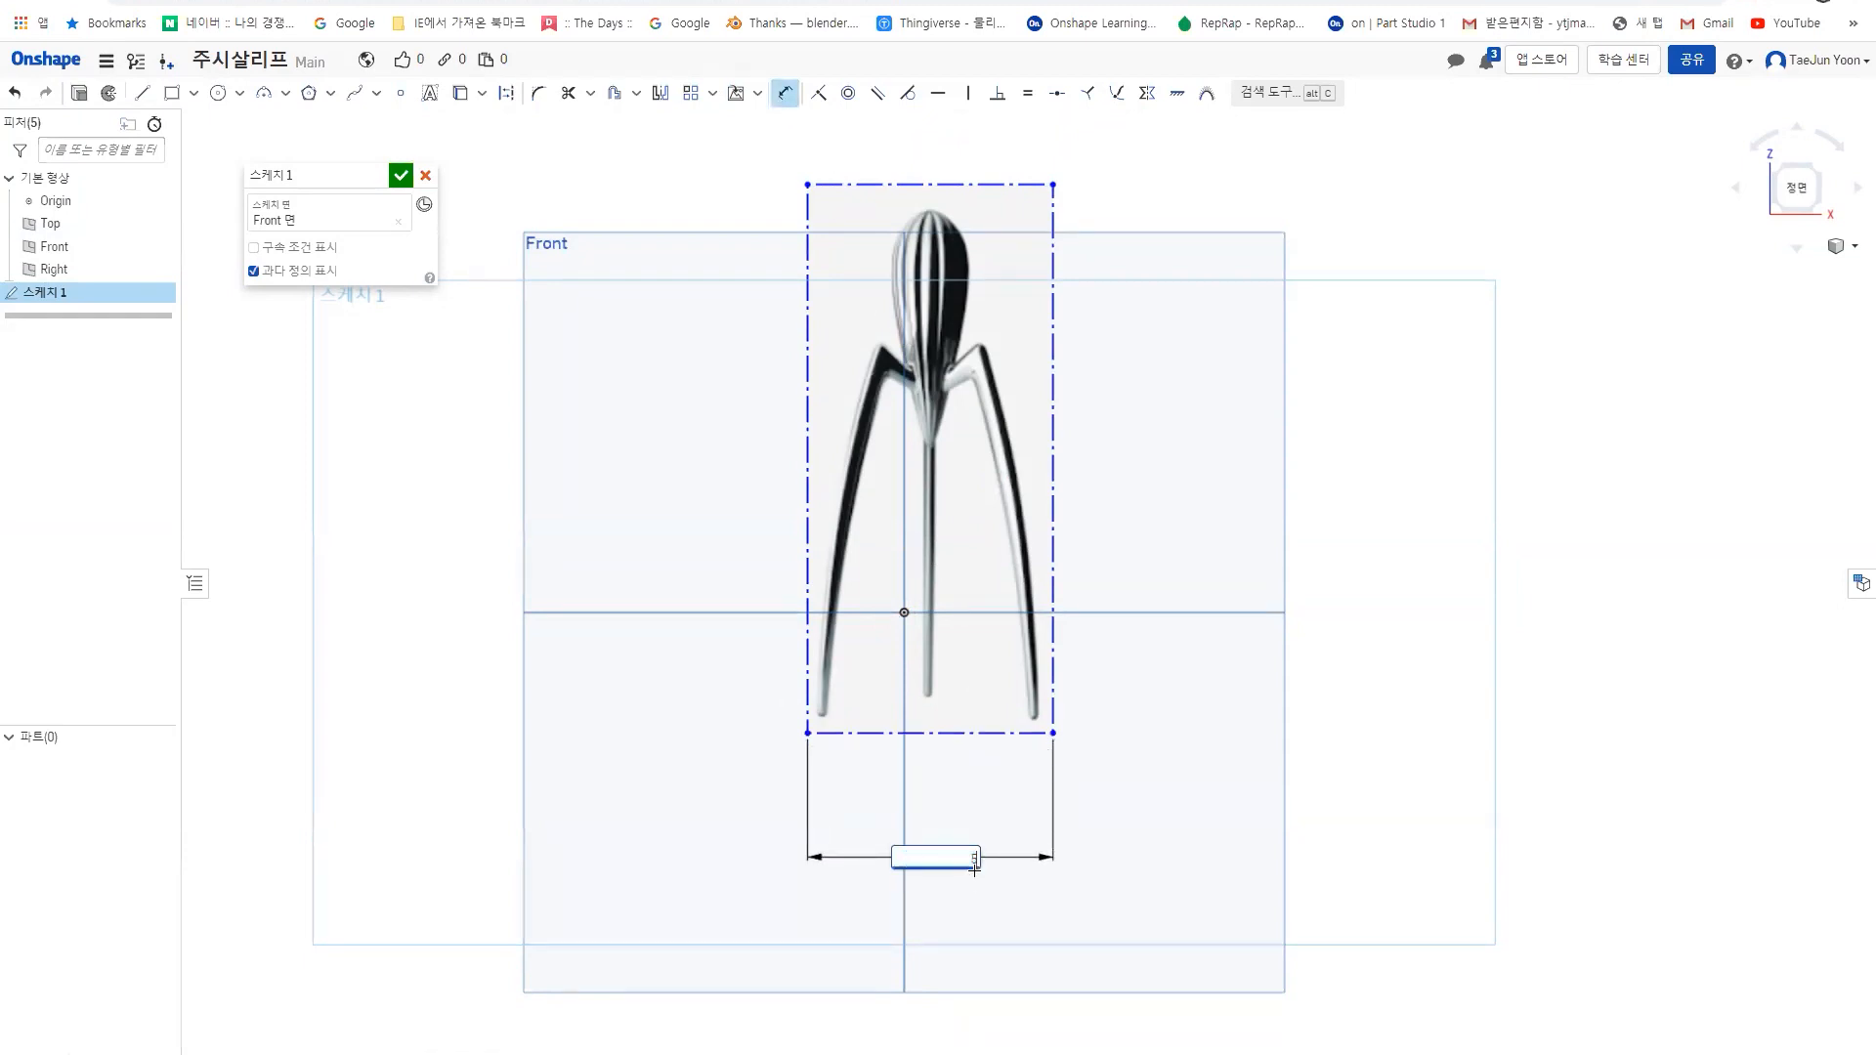
type("50")
key("Return")
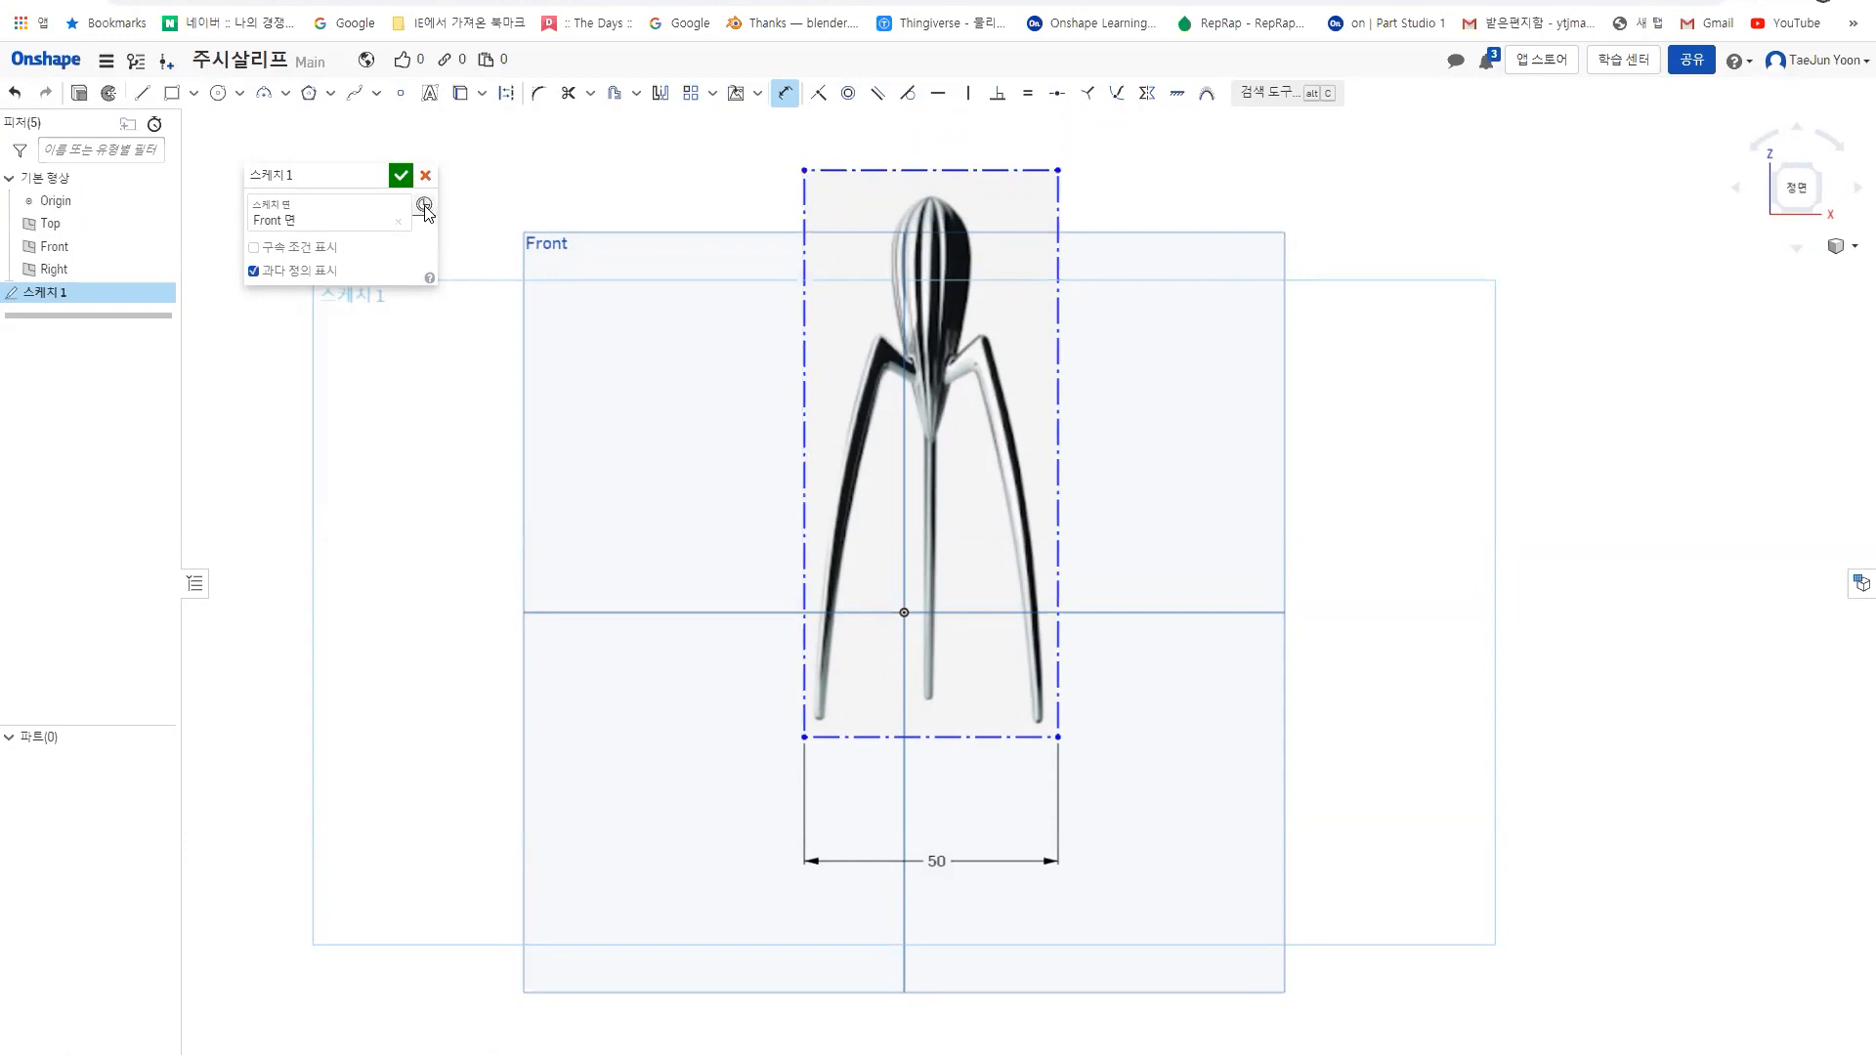
left_click(785, 93)
- Constrain the image's lower corner horizontally to the origin and centre the juicer on the vertical axis
mouse_move(958, 732)
left_mouse_down()
mouse_move(929, 733)
mouse_move(942, 704)
left_mouse_up()
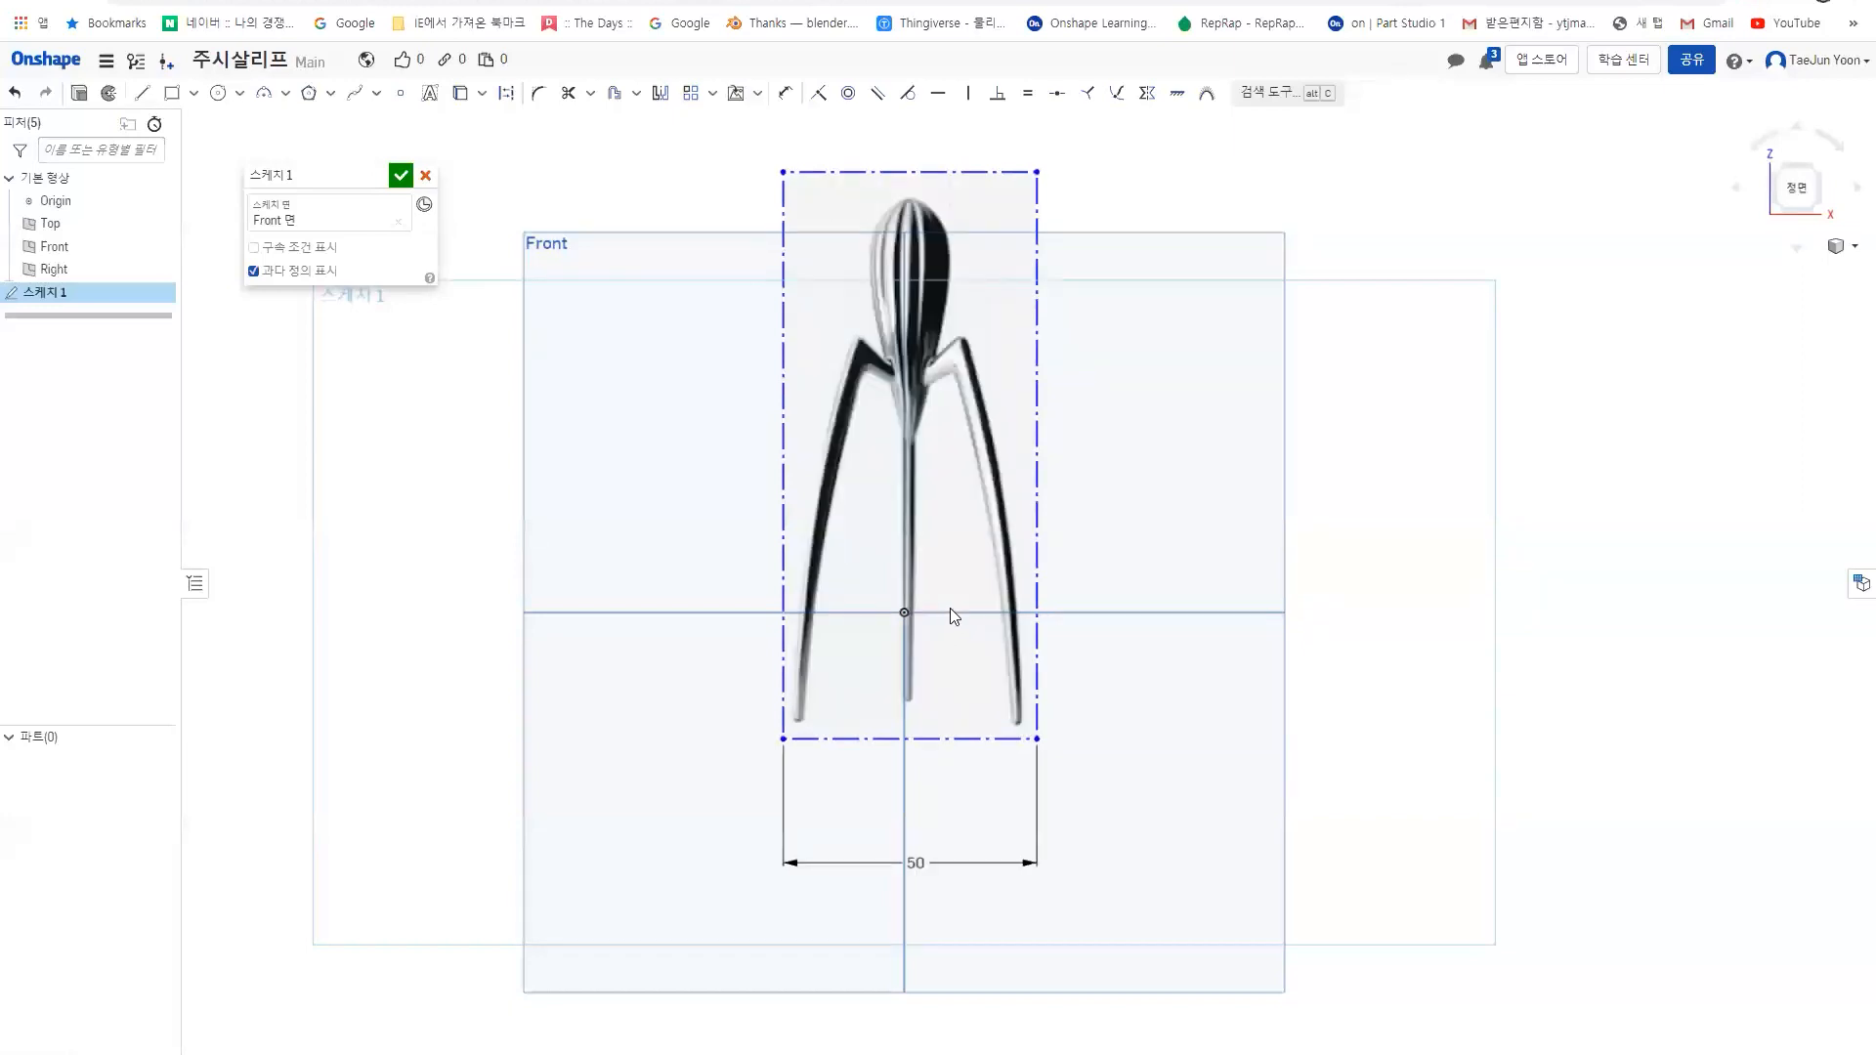
left_click(939, 94)
key("d")
left_click(1036, 739)
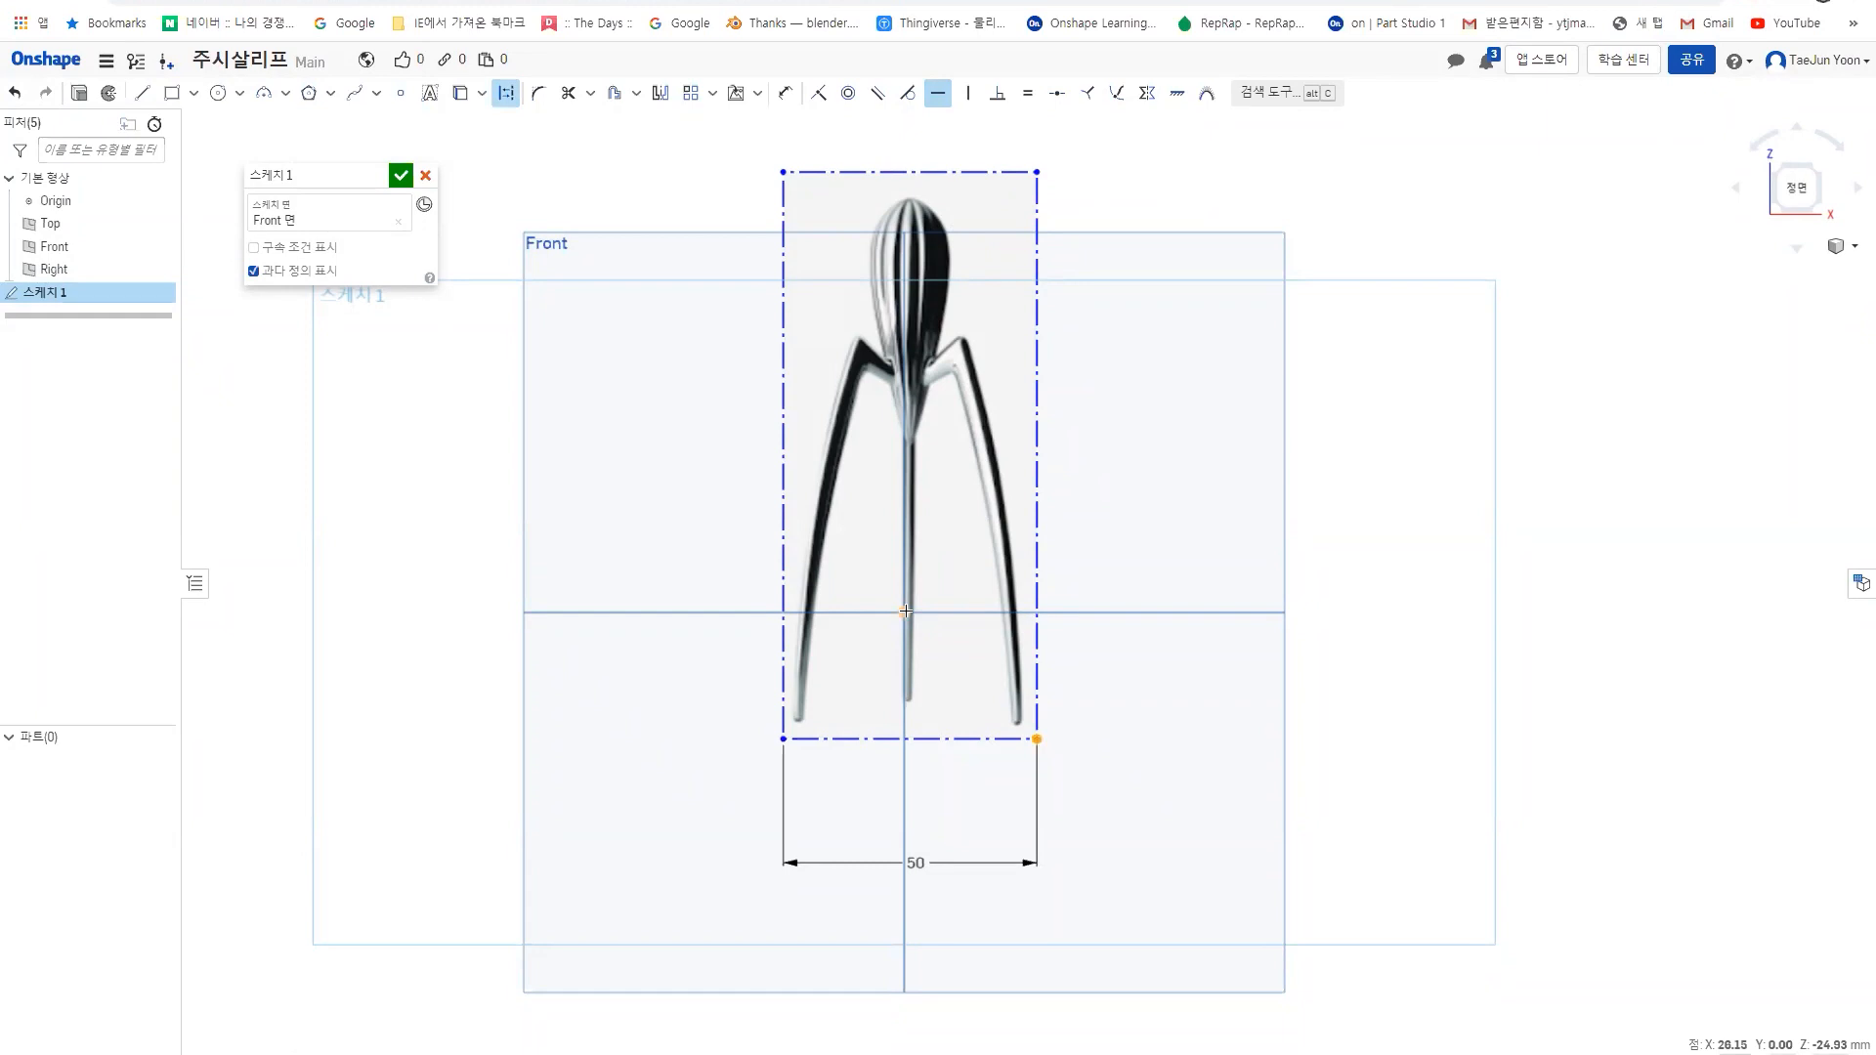
left_click(906, 612)
middle_click_drag(939, 532, 923, 705)
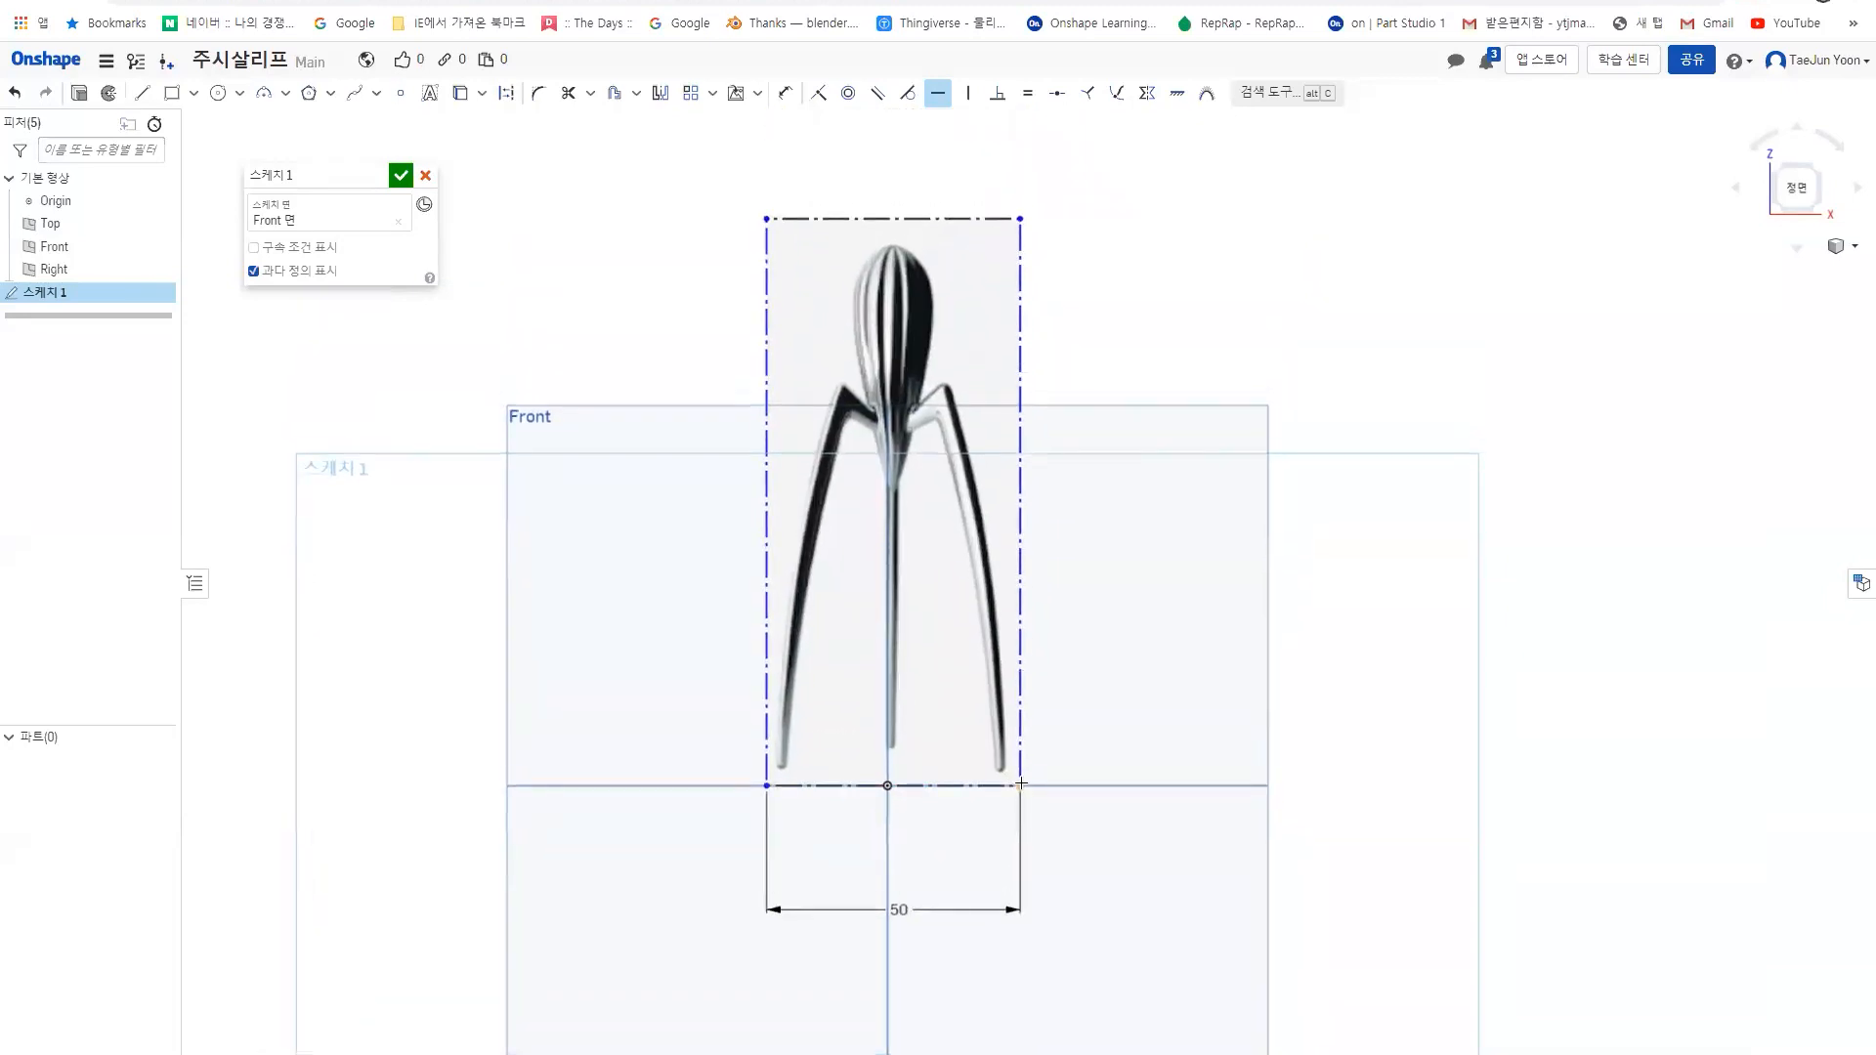
left_click(938, 93)
left_click_drag(920, 541, 919, 543)
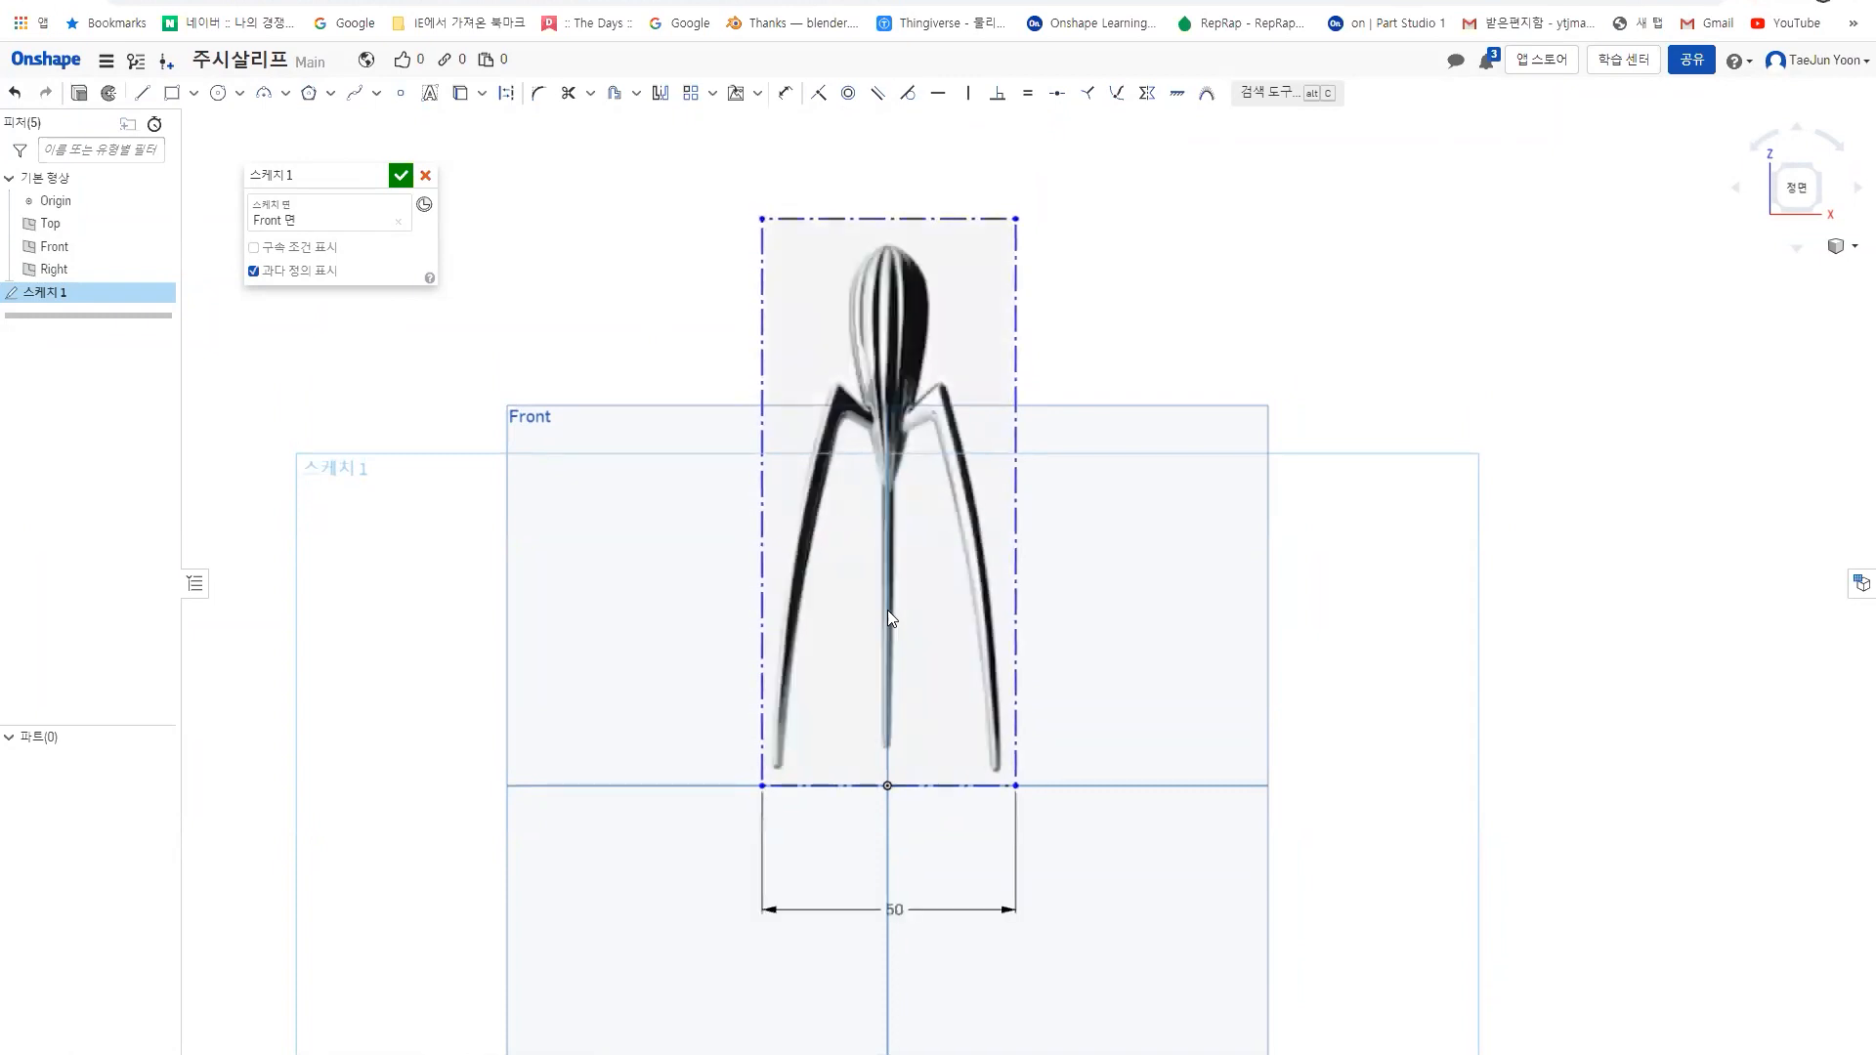
- Examine the juicer's head, leg joints and legs in the reference image
scroll(889, 645, "up", 5)
scroll(942, 762, "down", 4)
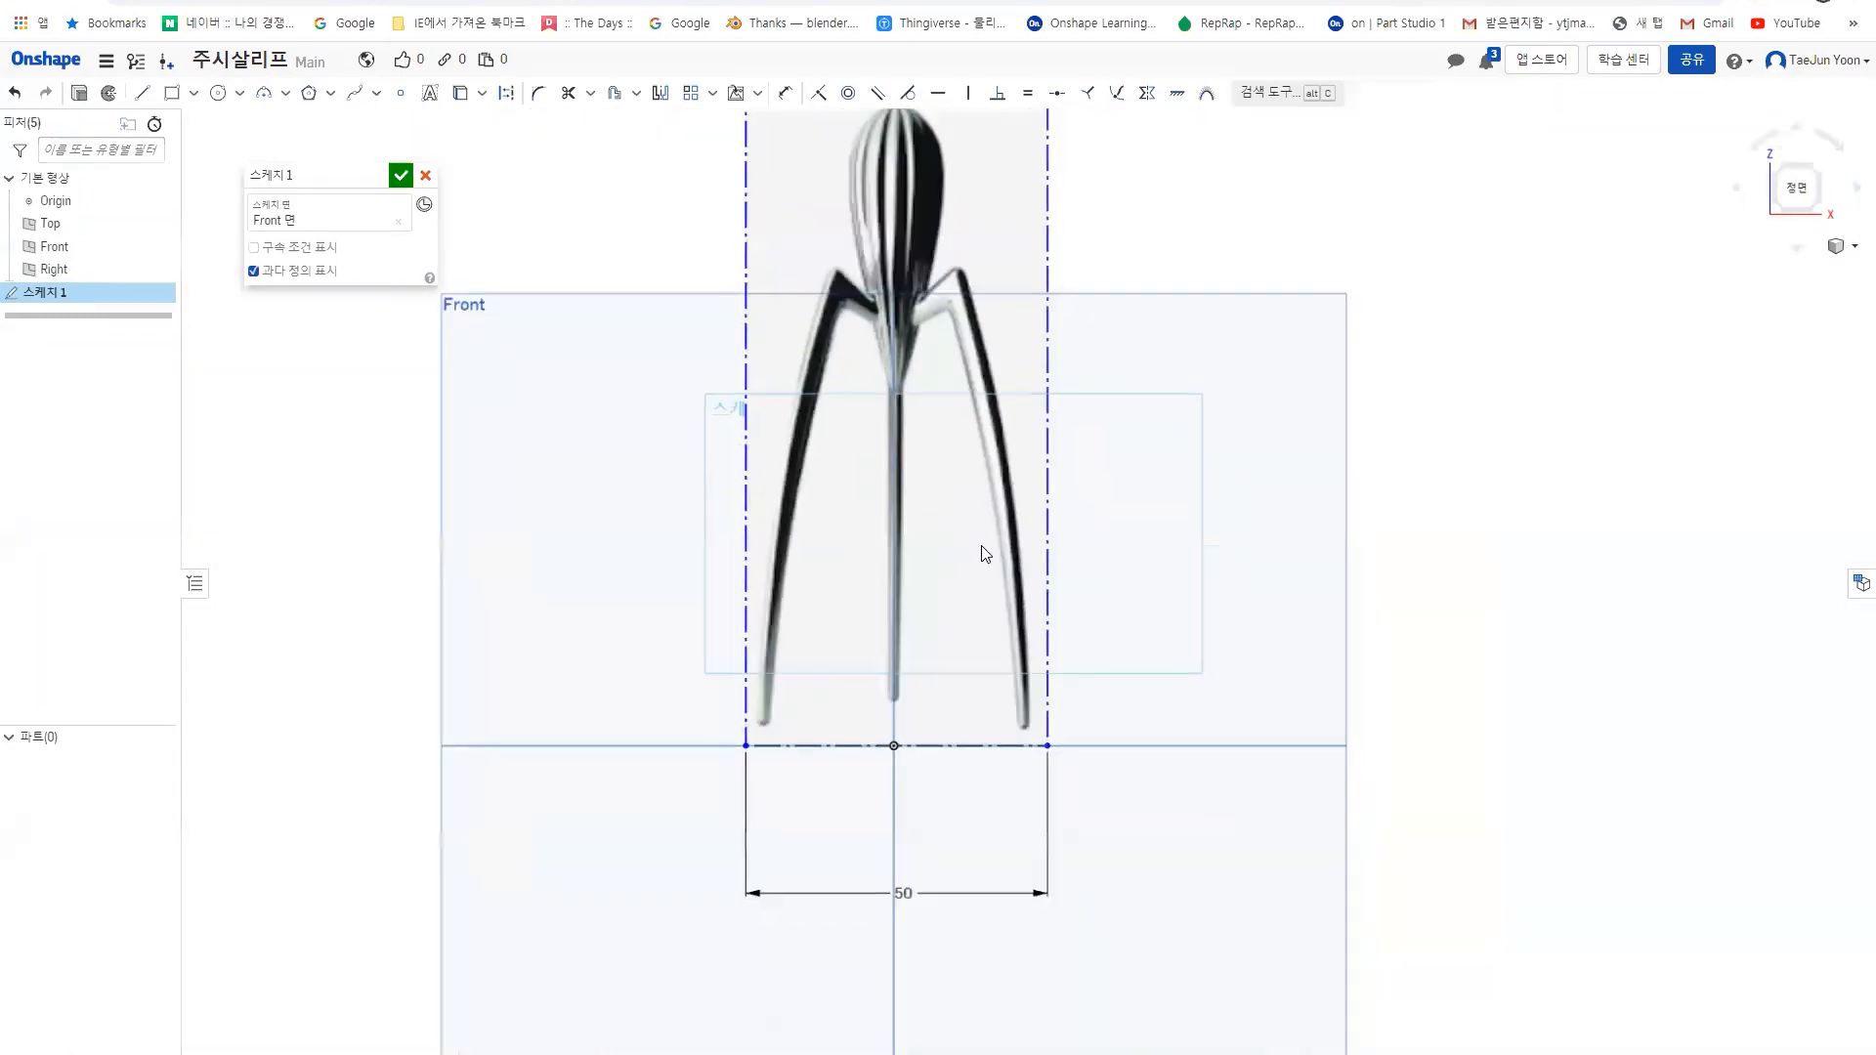
middle_click_drag(932, 447, 971, 599)
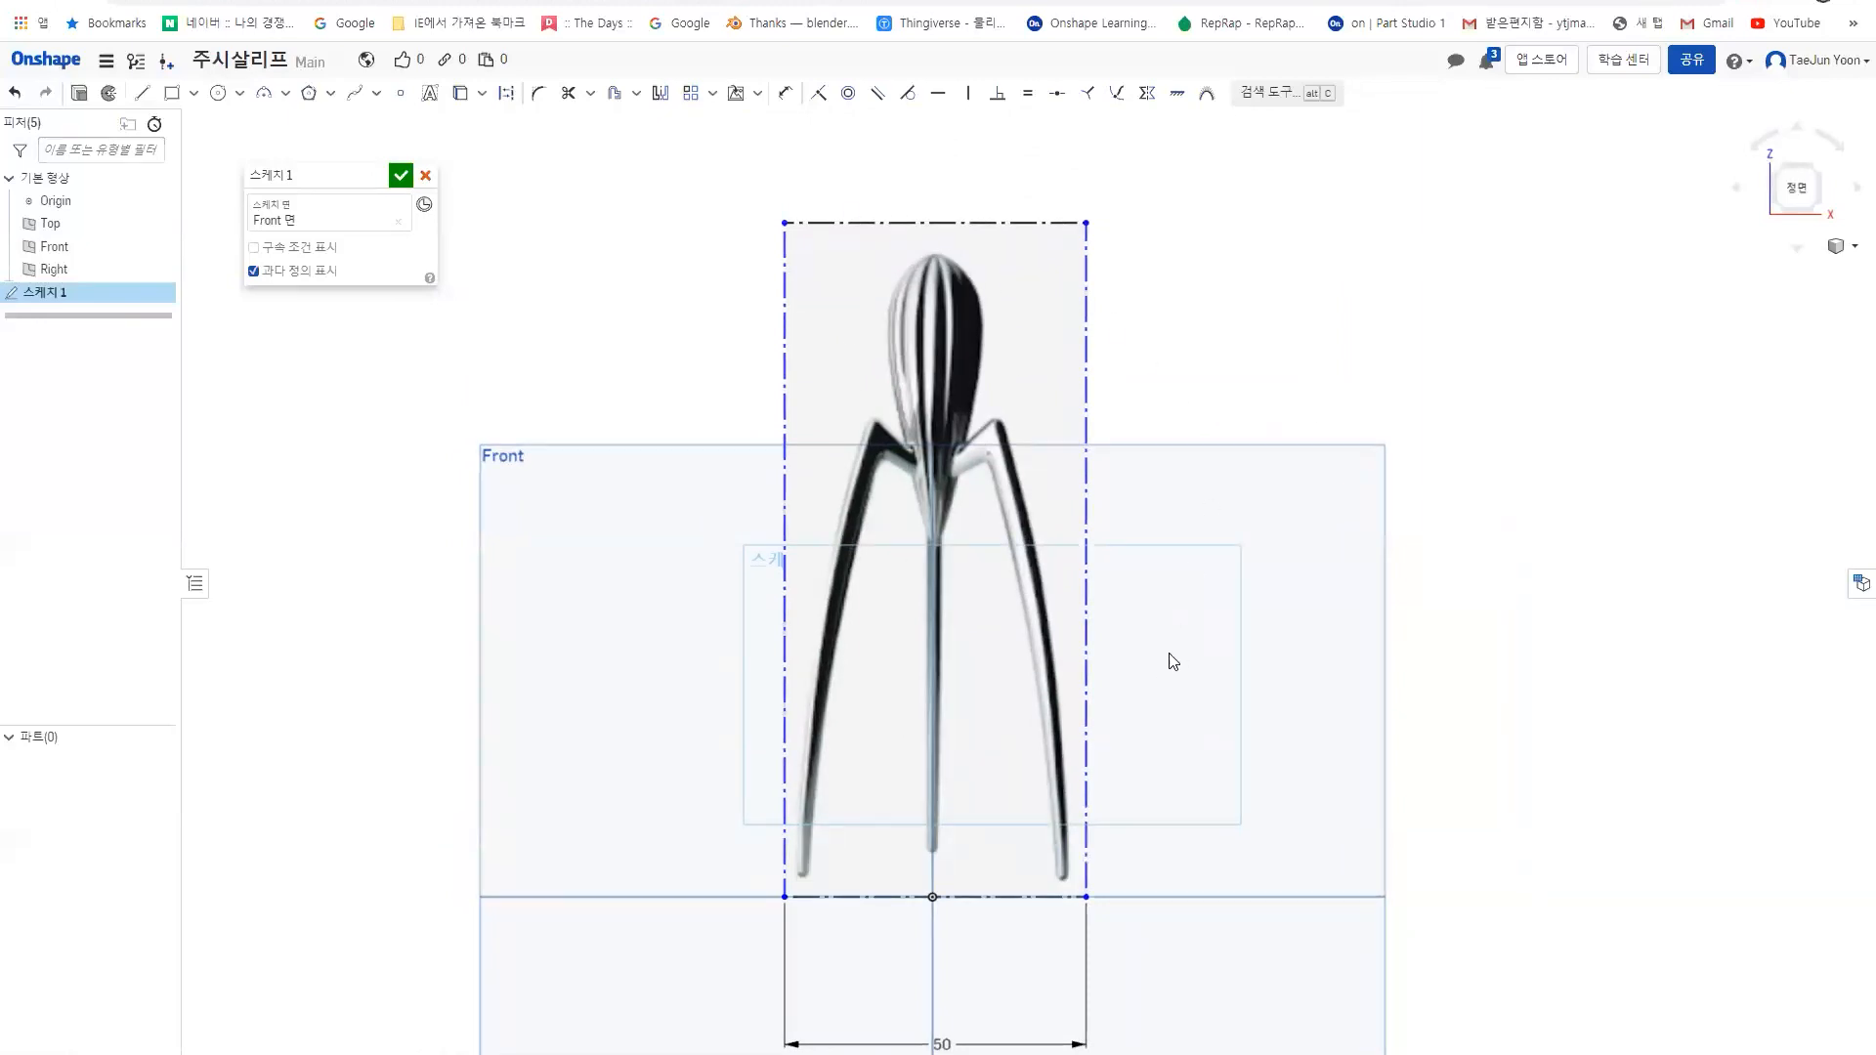
middle_click_drag(1172, 661, 1192, 600)
middle_click_drag(1189, 220, 1189, 410)
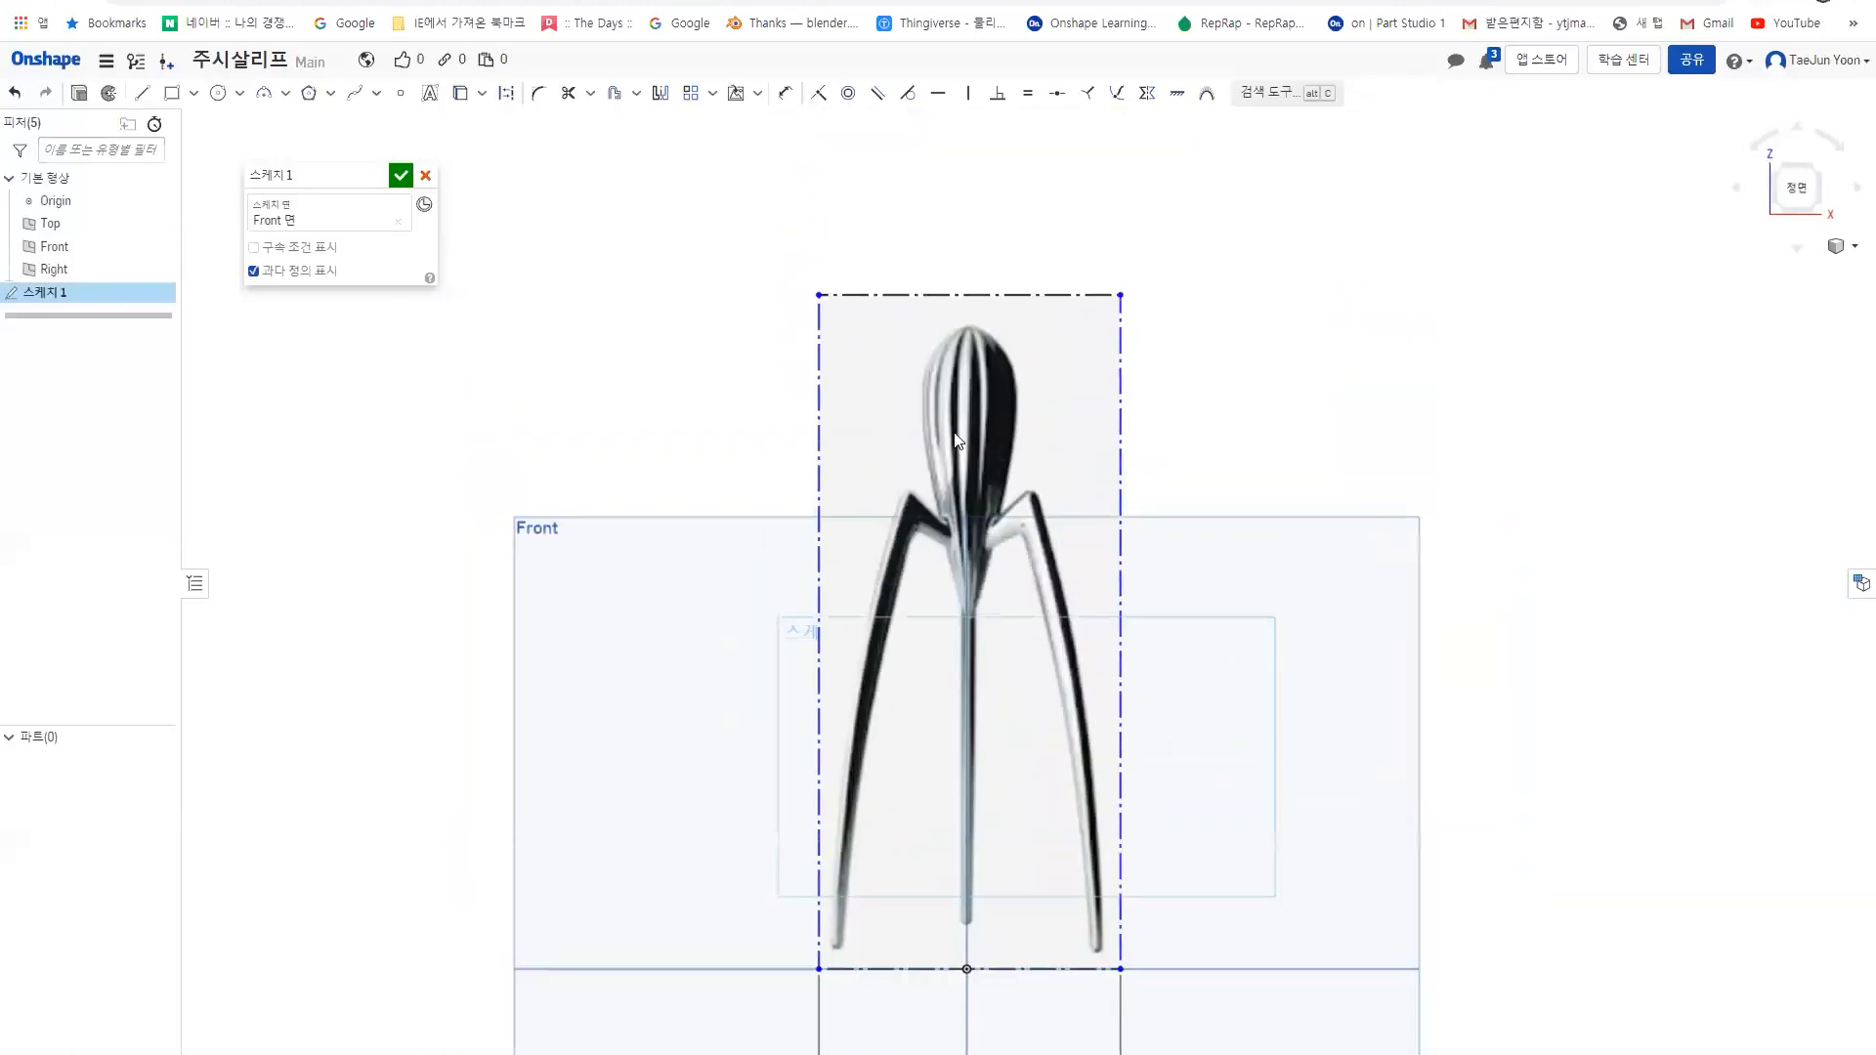
scroll(955, 435, "up", 3)
middle_click_drag(956, 440, 895, 414)
scroll(901, 381, "up", 3)
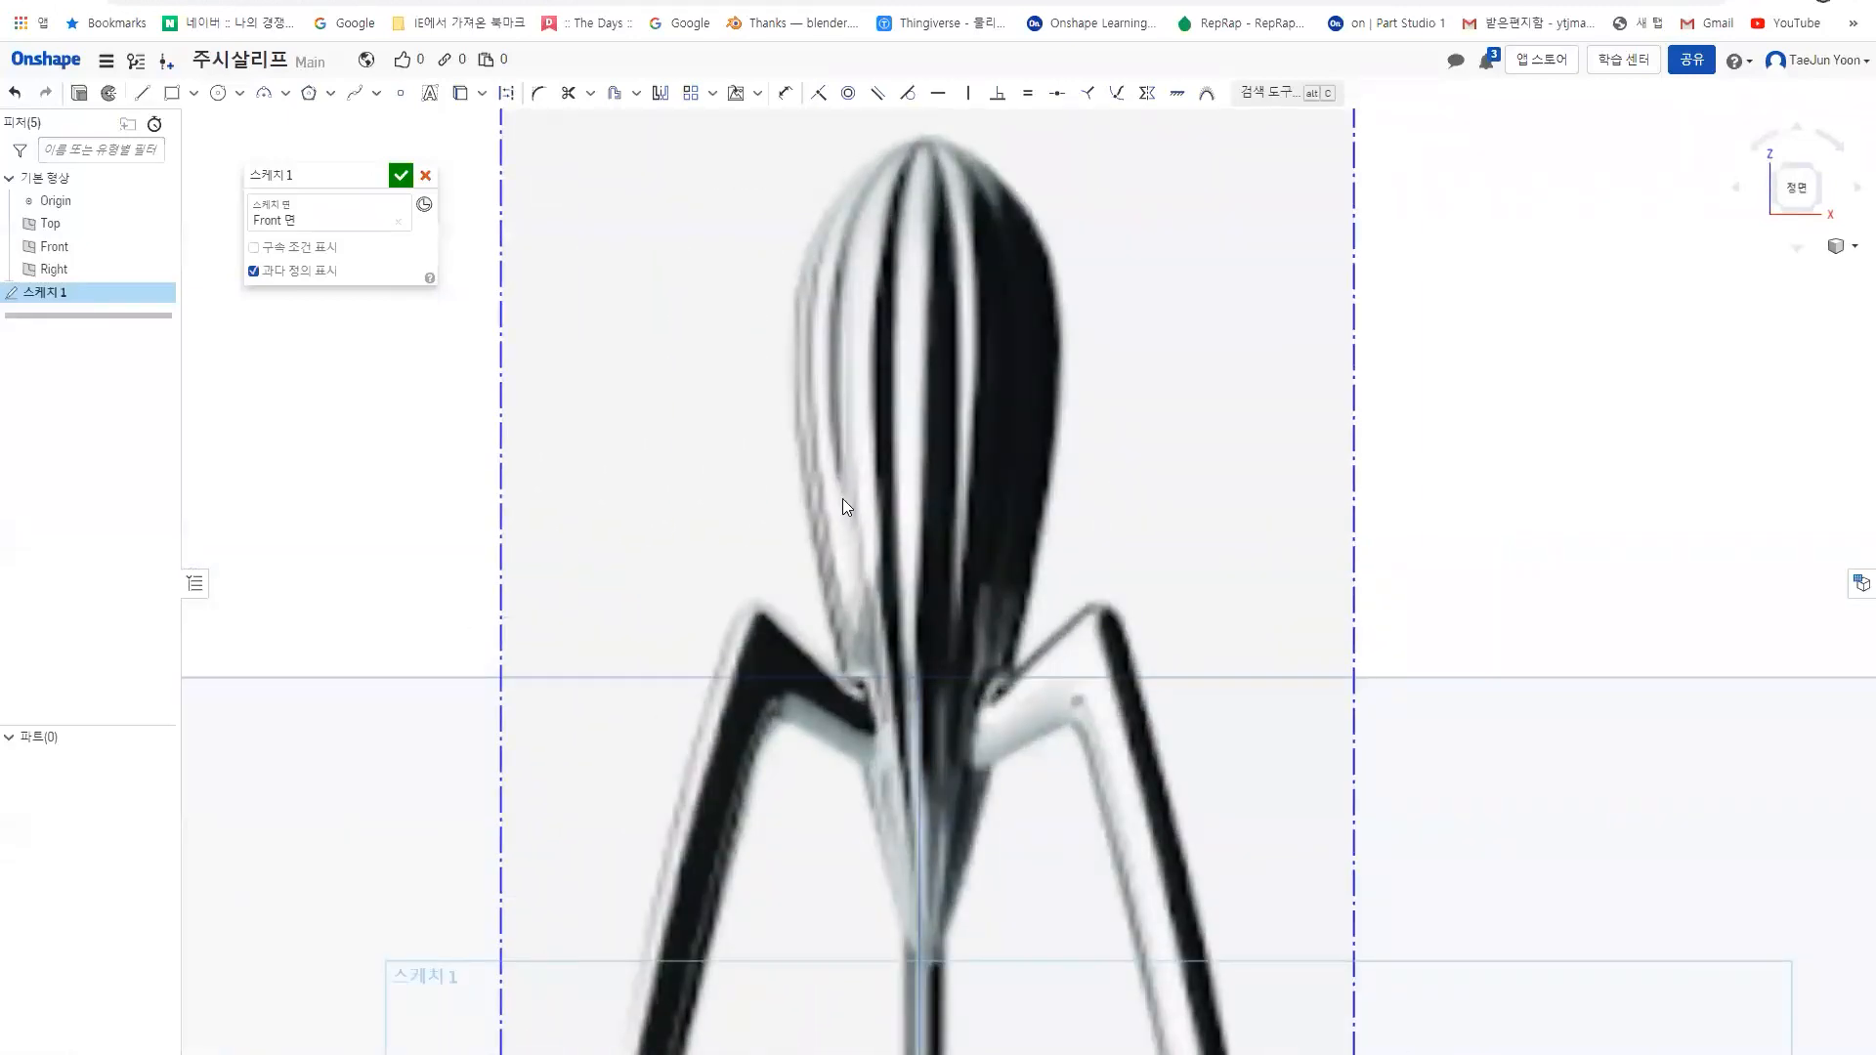
middle_click_drag(853, 610, 799, 590)
scroll(832, 703, "down", 1)
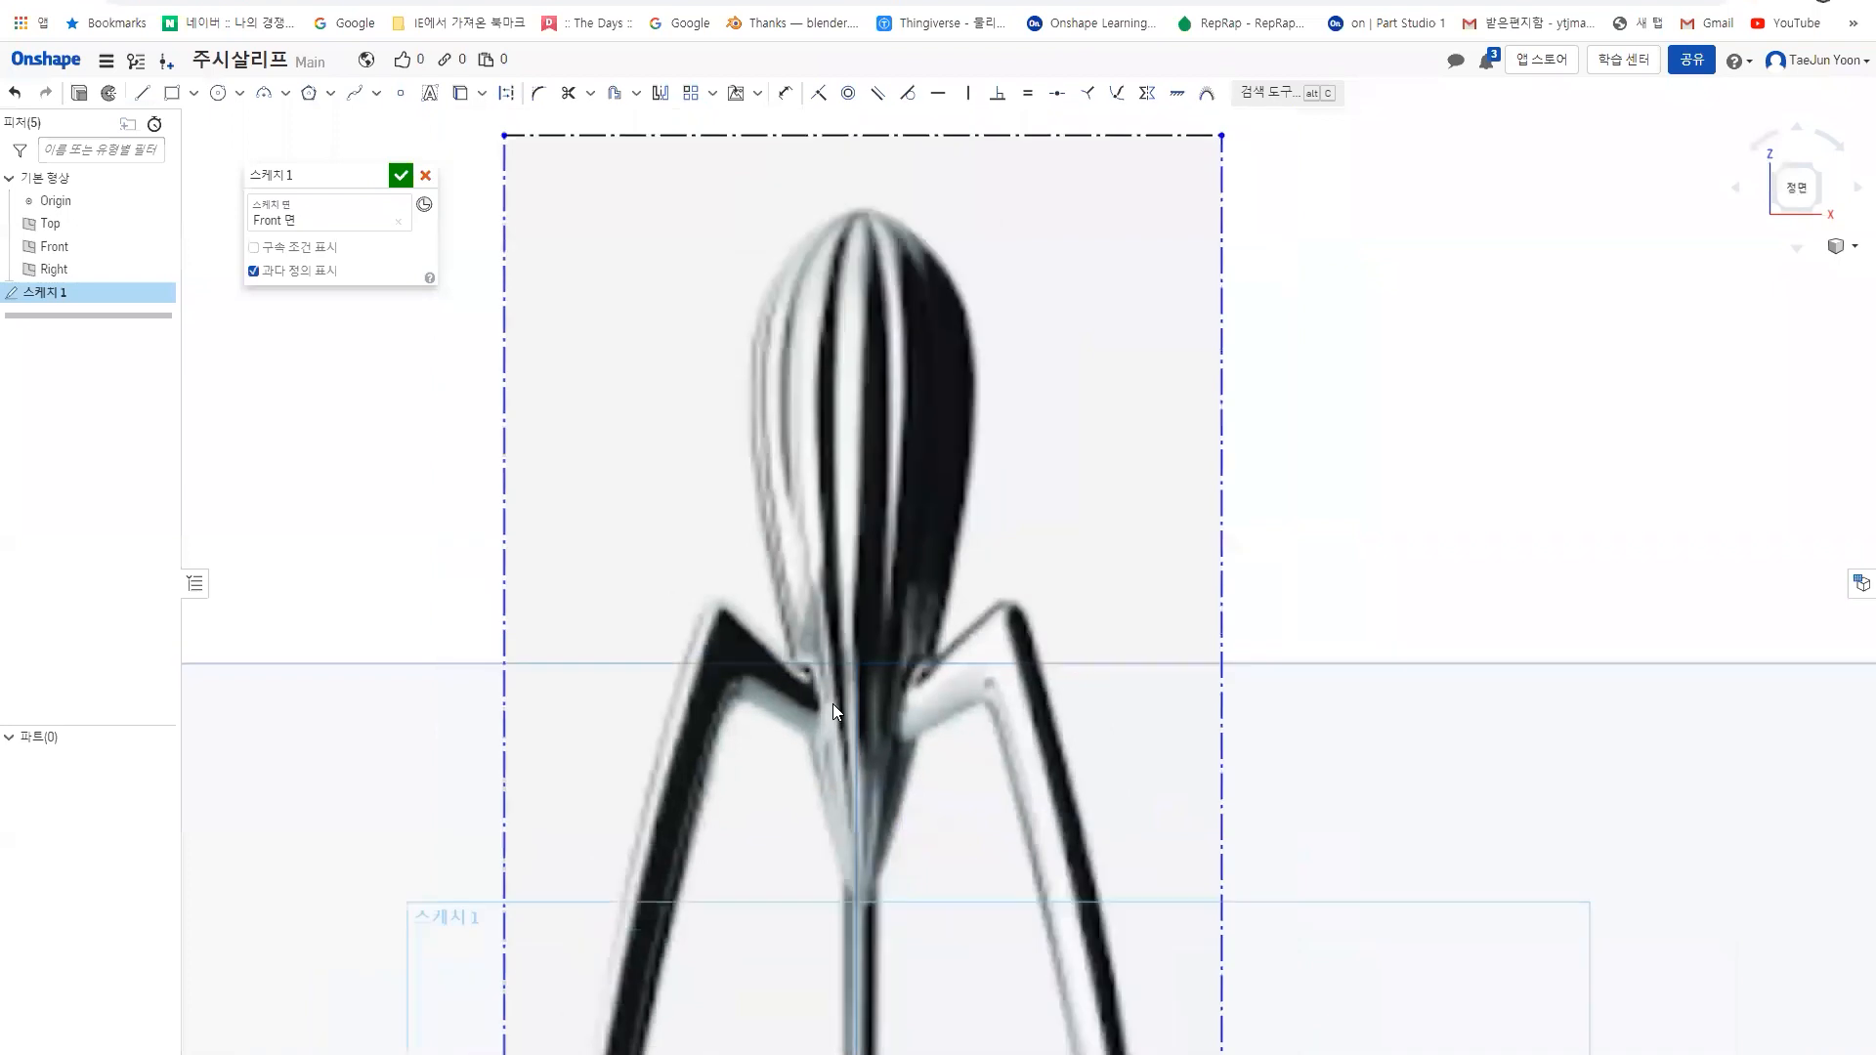
middle_click_drag(823, 555, 803, 430)
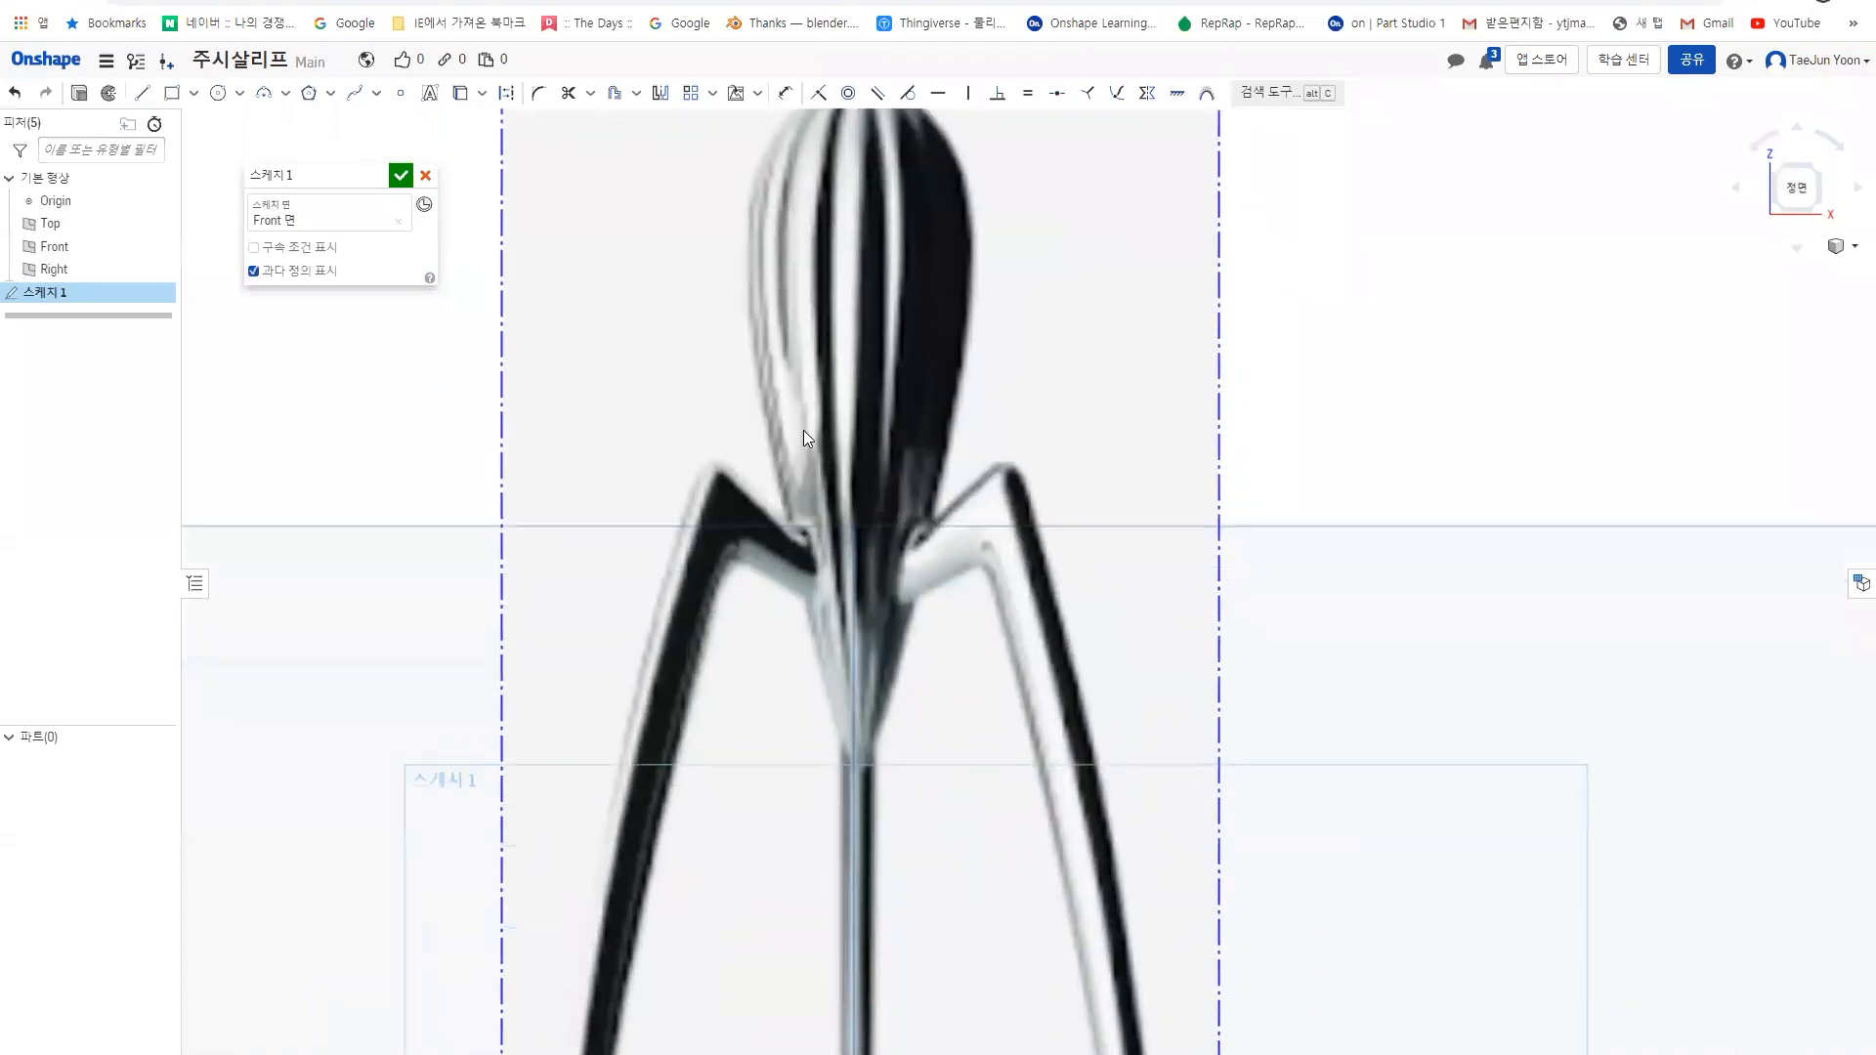
scroll(803, 432, "down", 2)
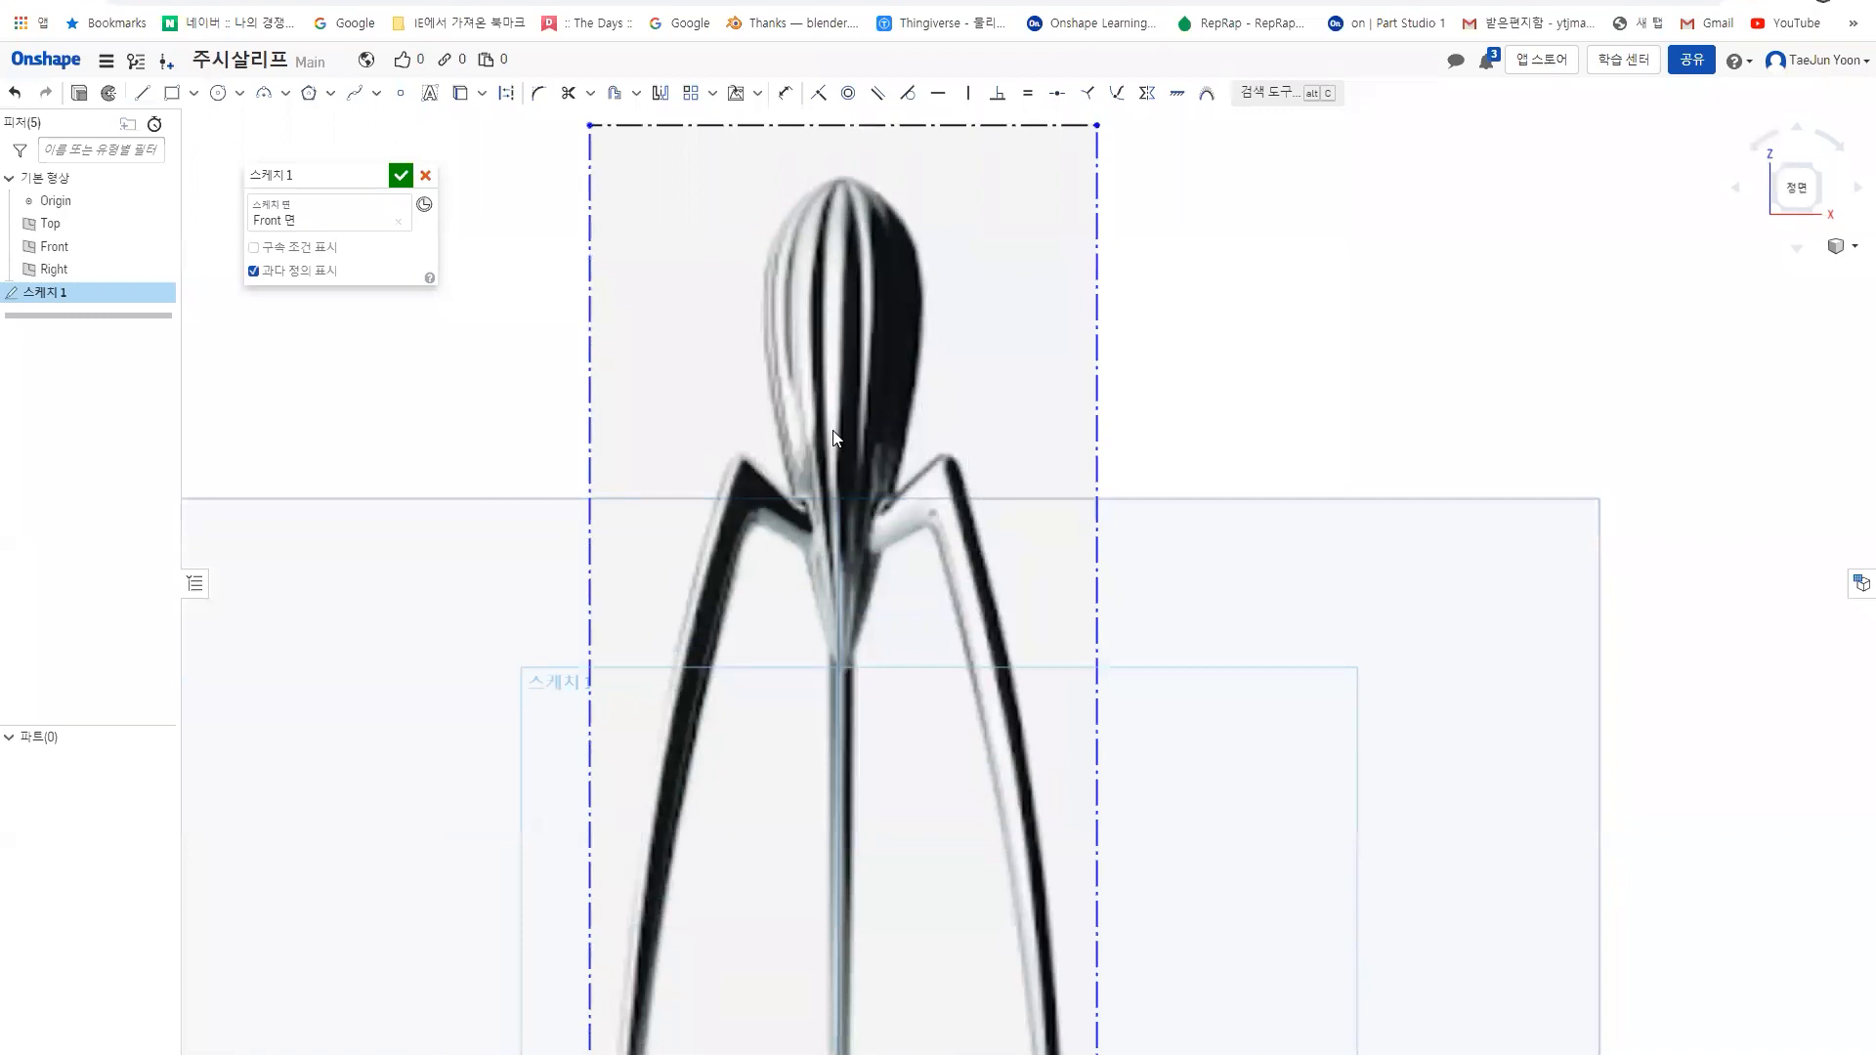
scroll(977, 303, "down", 2)
scroll(860, 226, "up", 1)
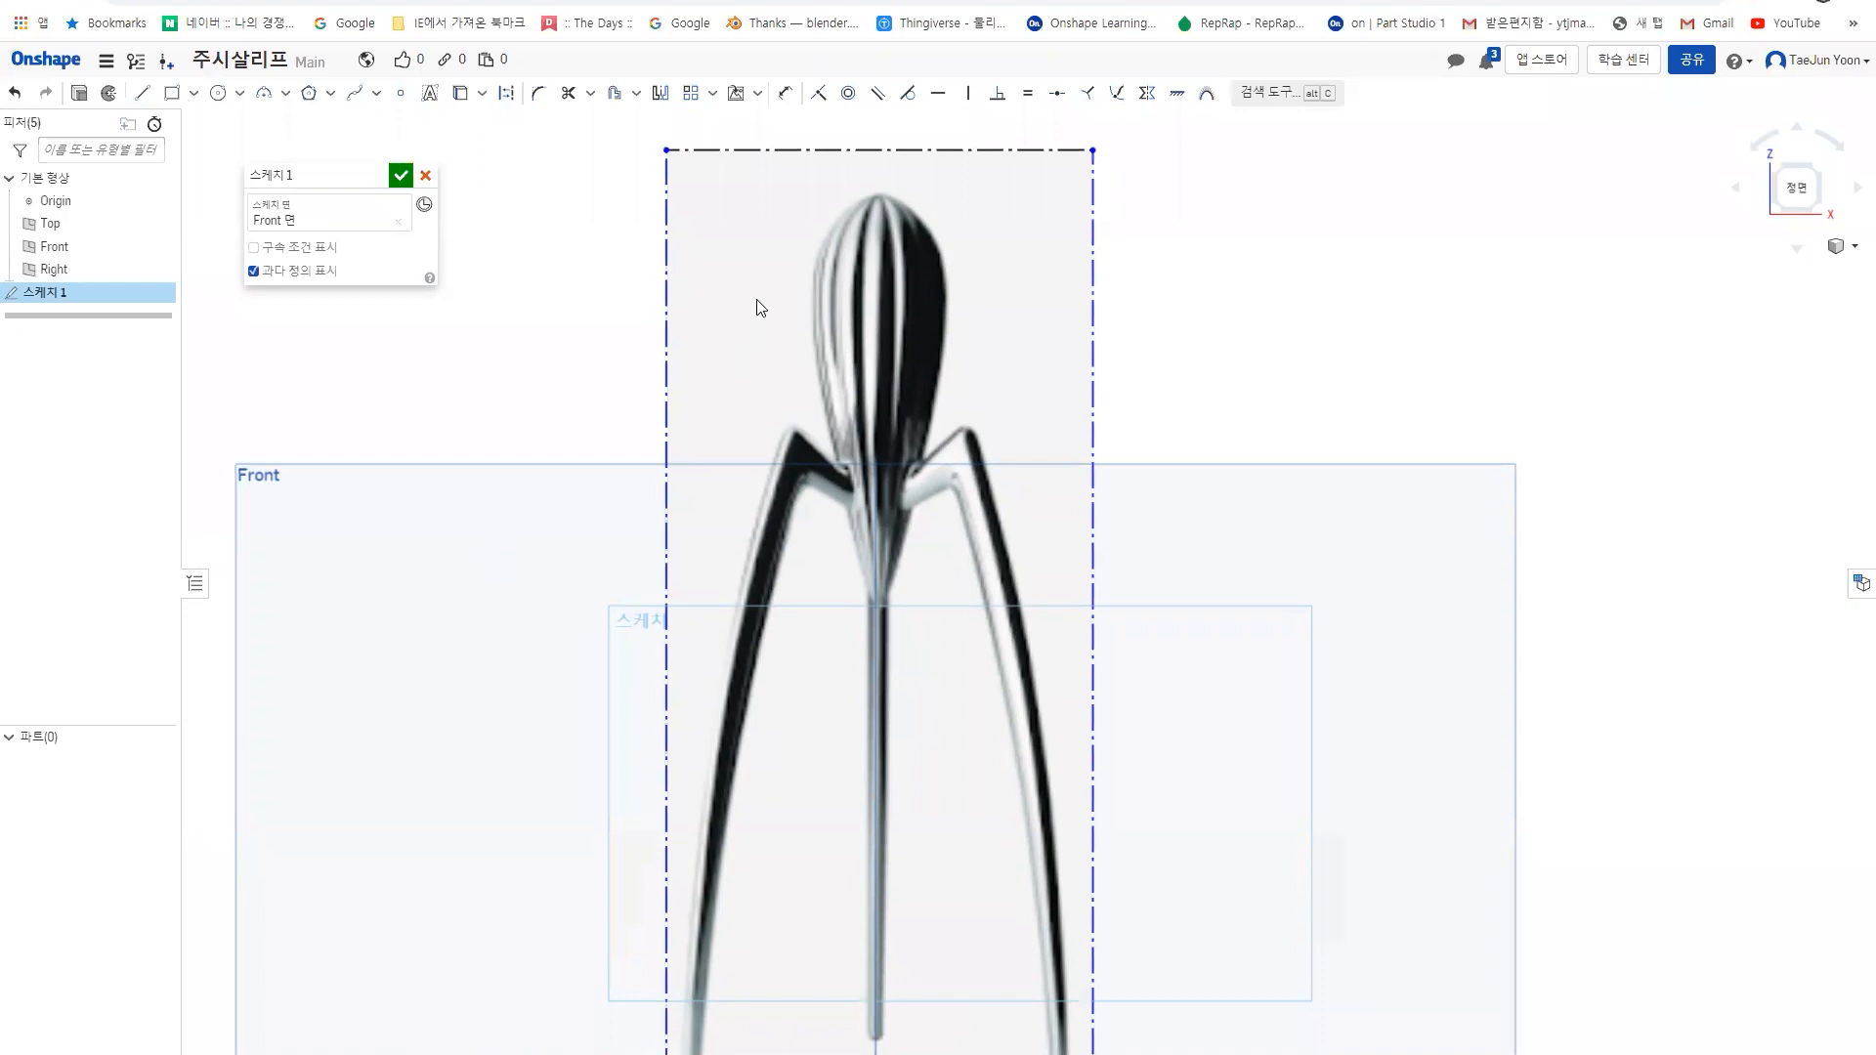
middle_click_drag(758, 302, 806, 373)
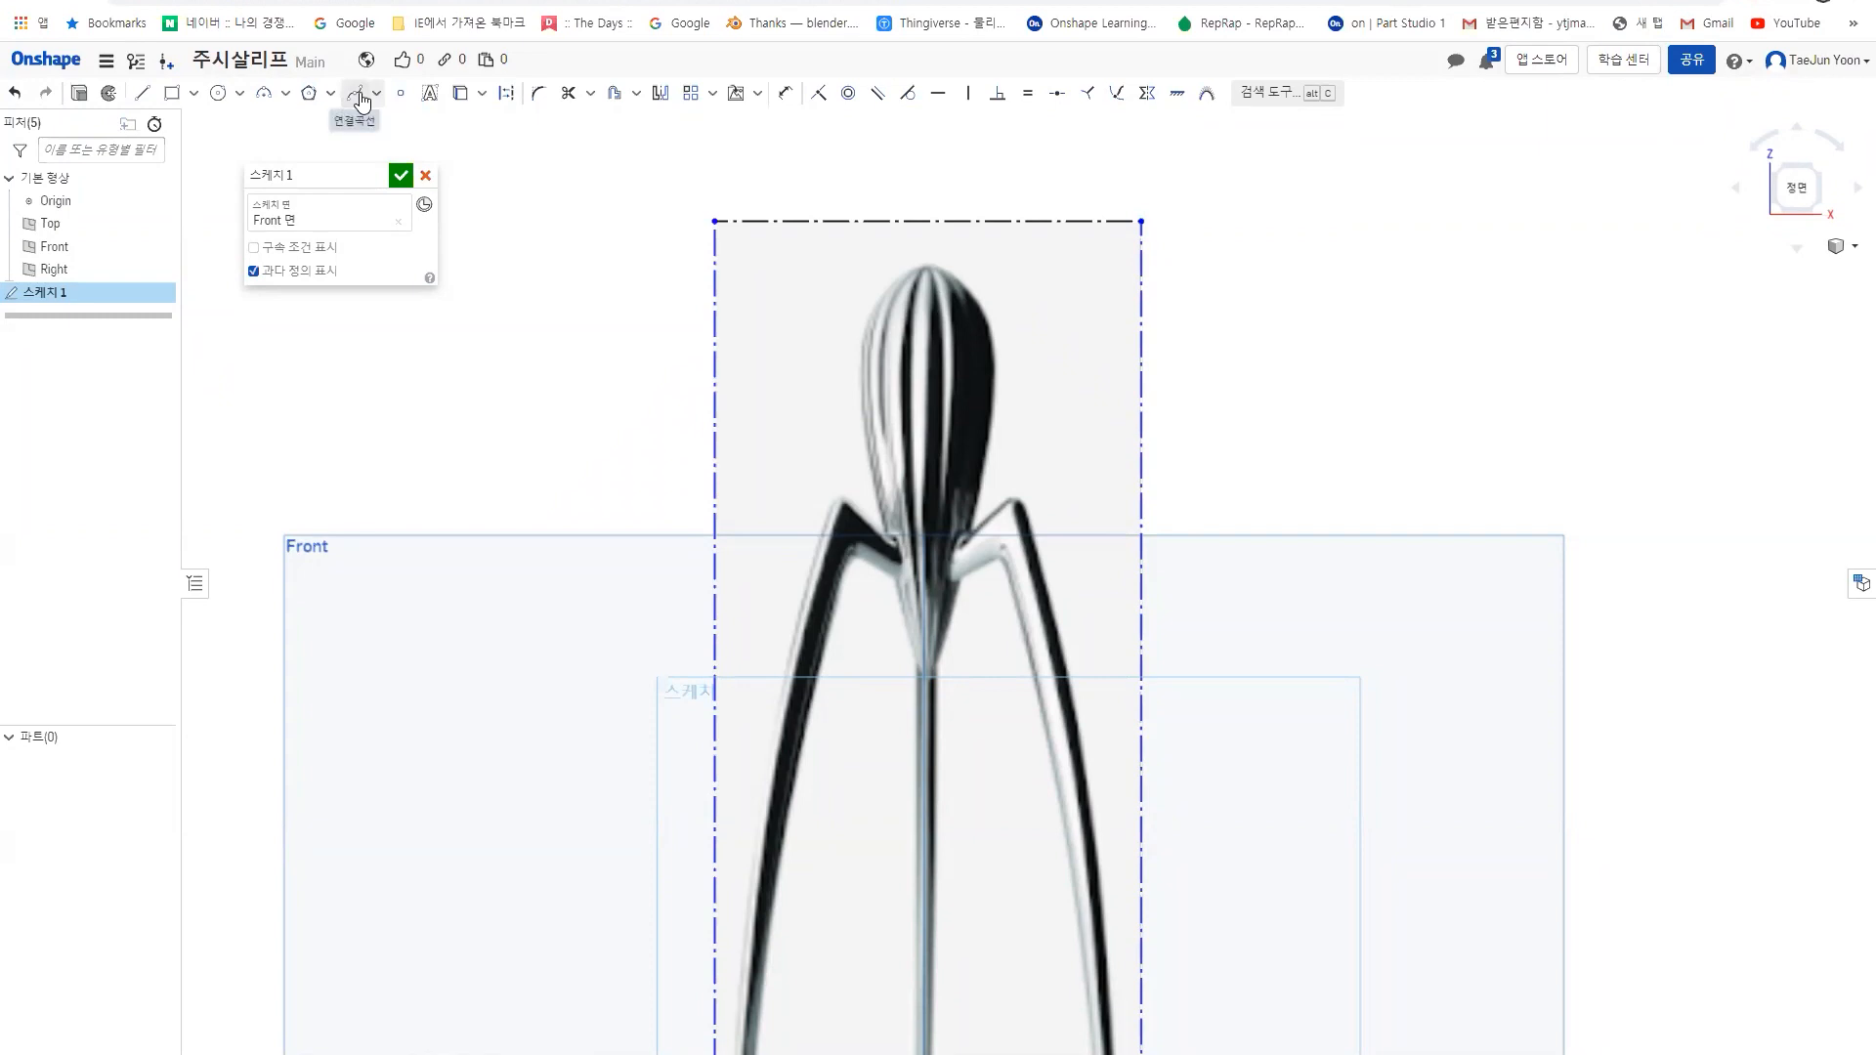
- Finish the sketch that holds the reference image
left_click(357, 95)
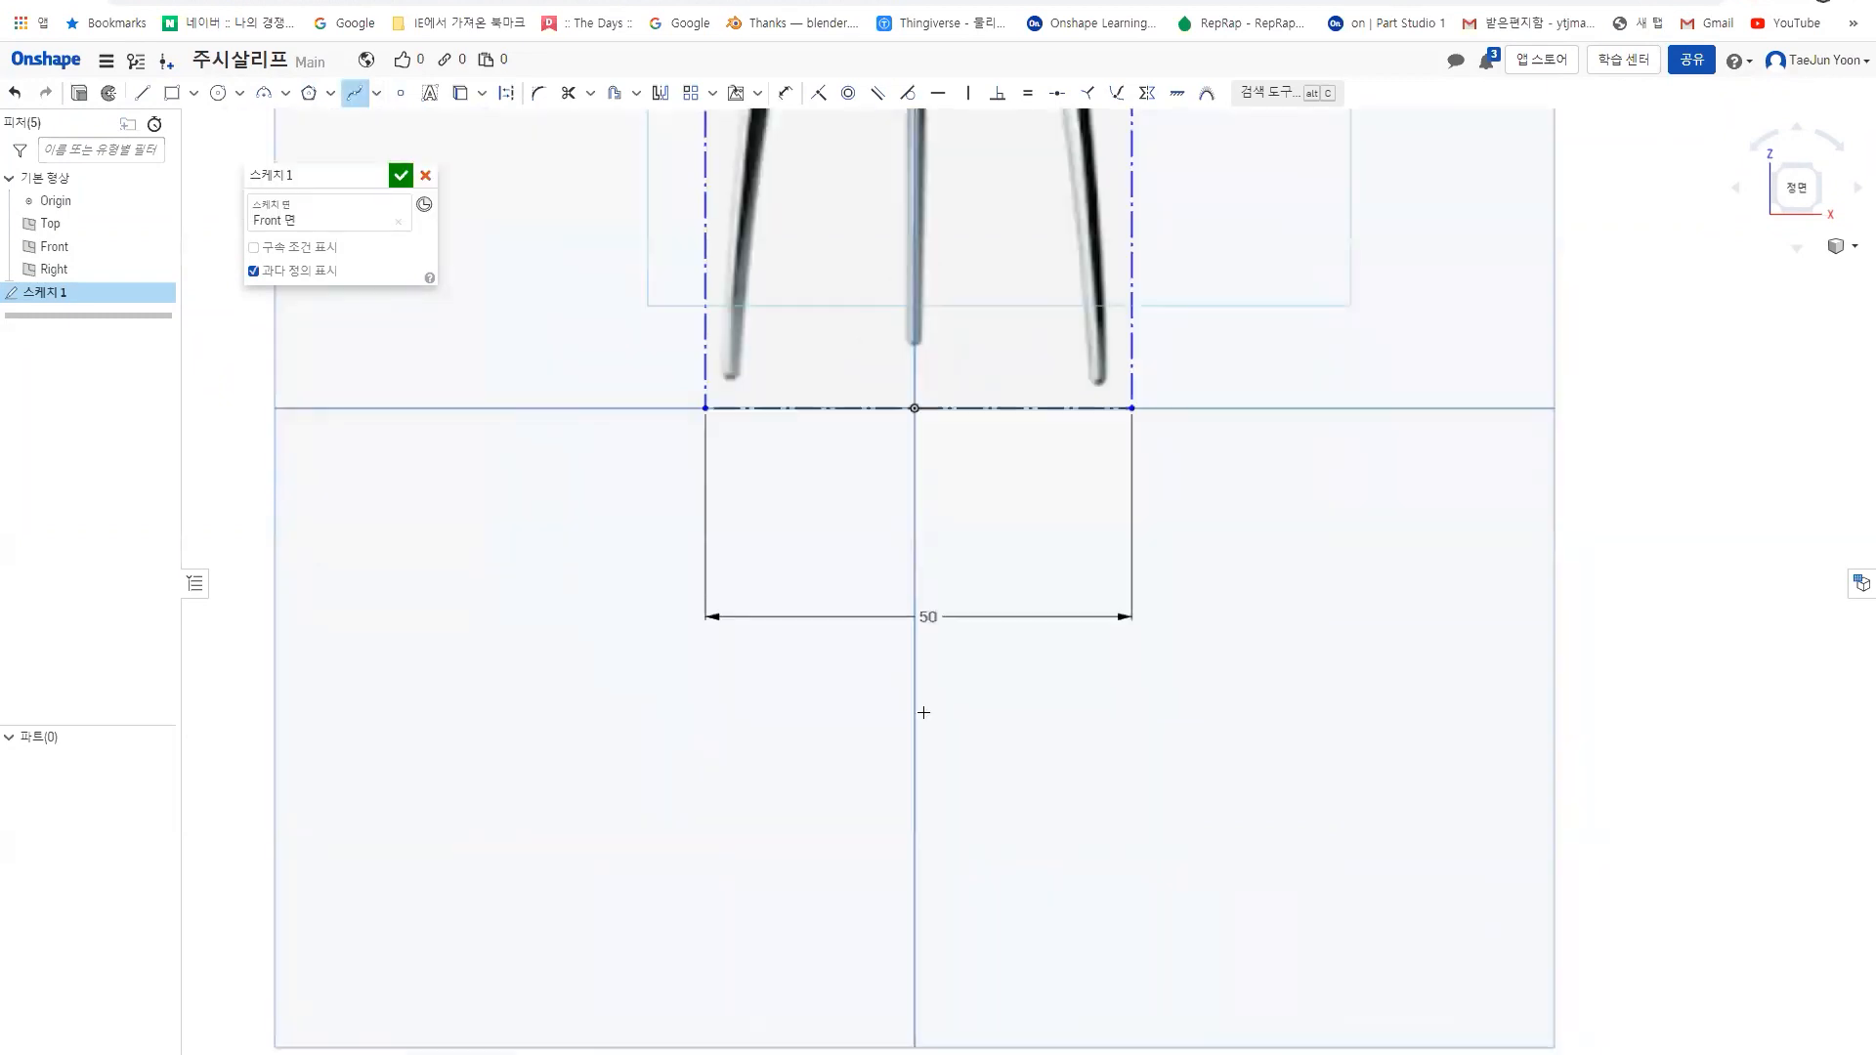
scroll(915, 712, "down", 5)
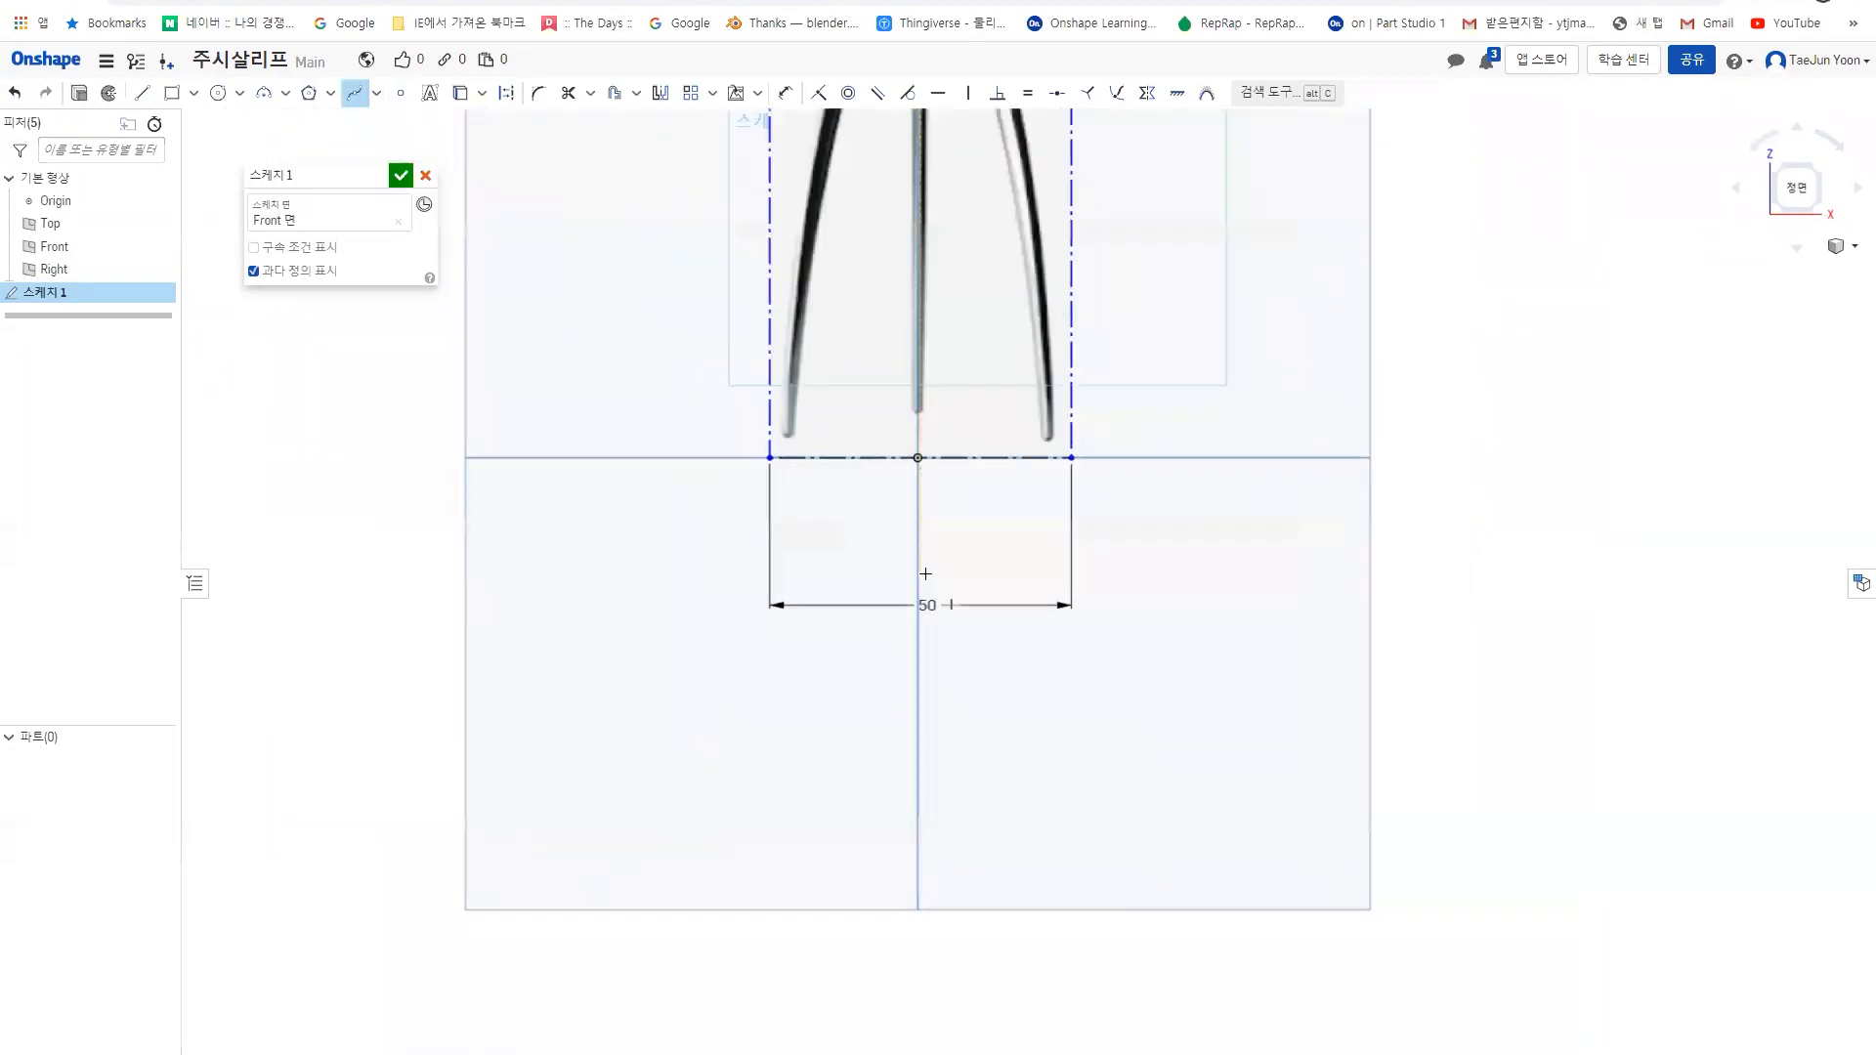
left_click(402, 177)
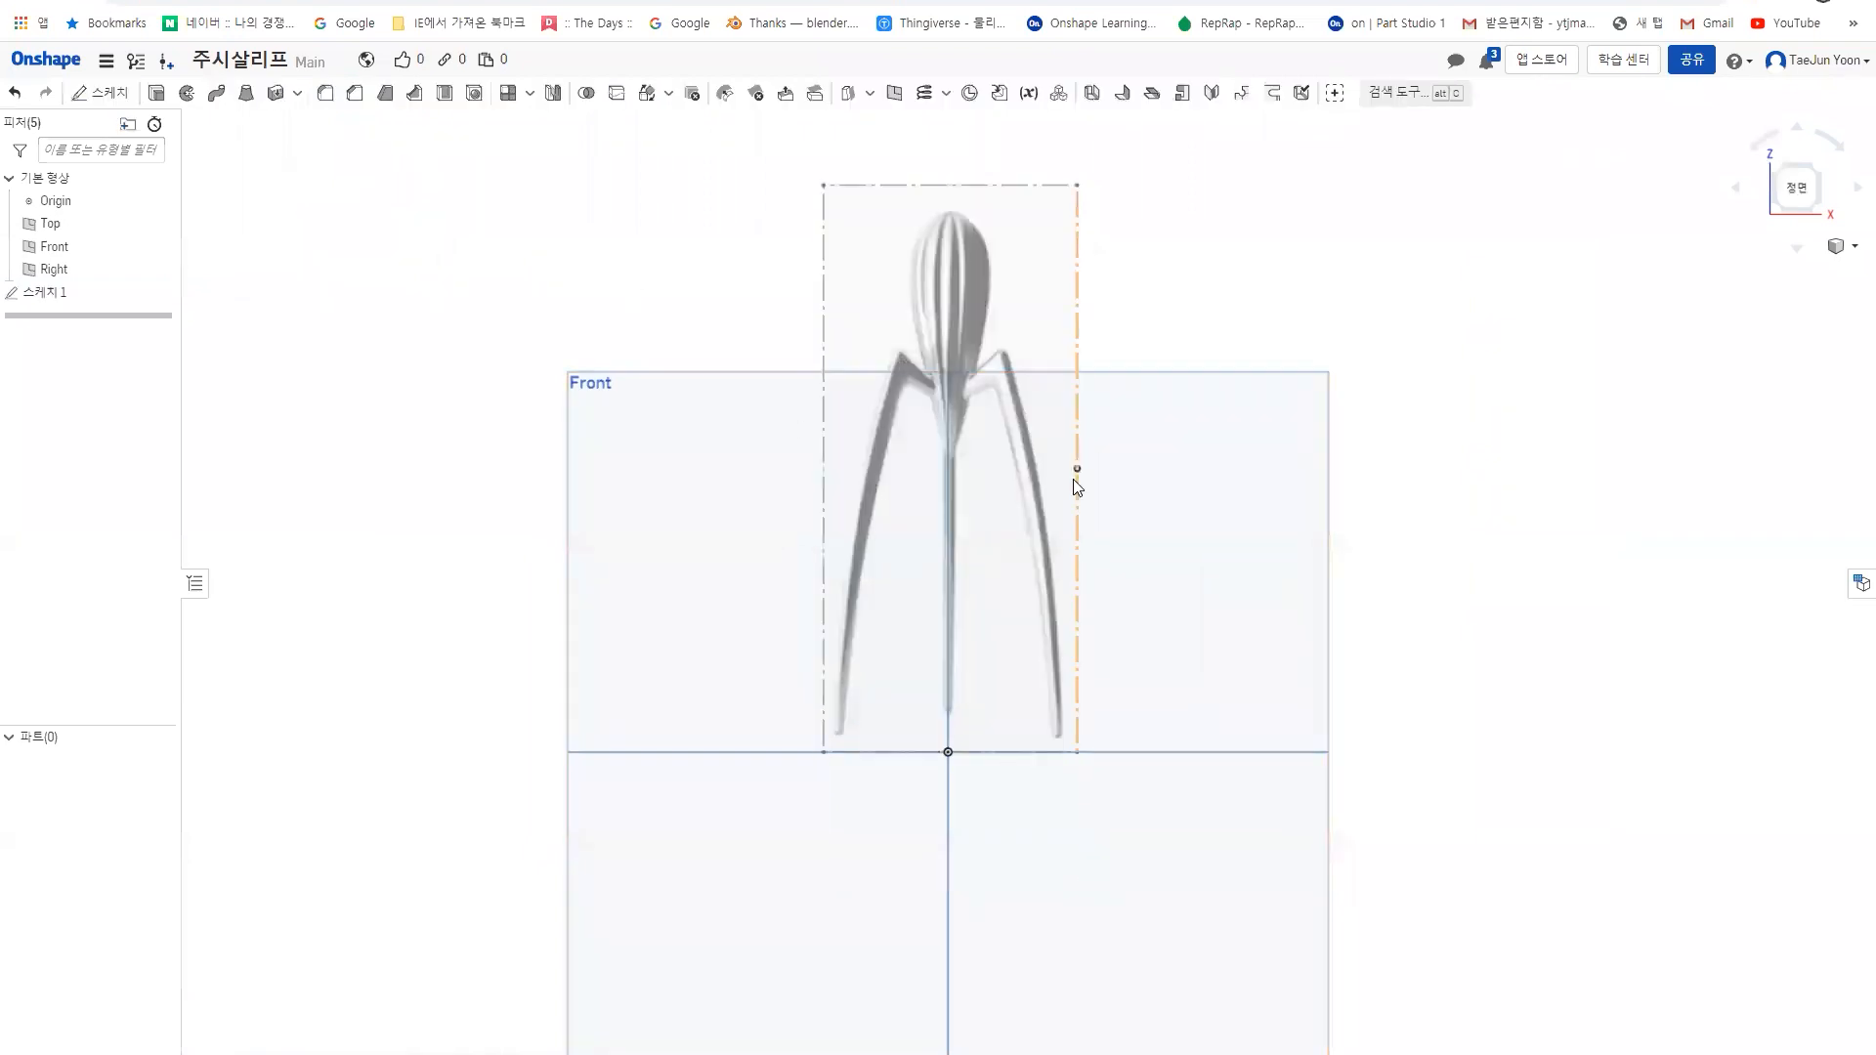
scroll(1038, 439, "up", 2)
left_click(1146, 370)
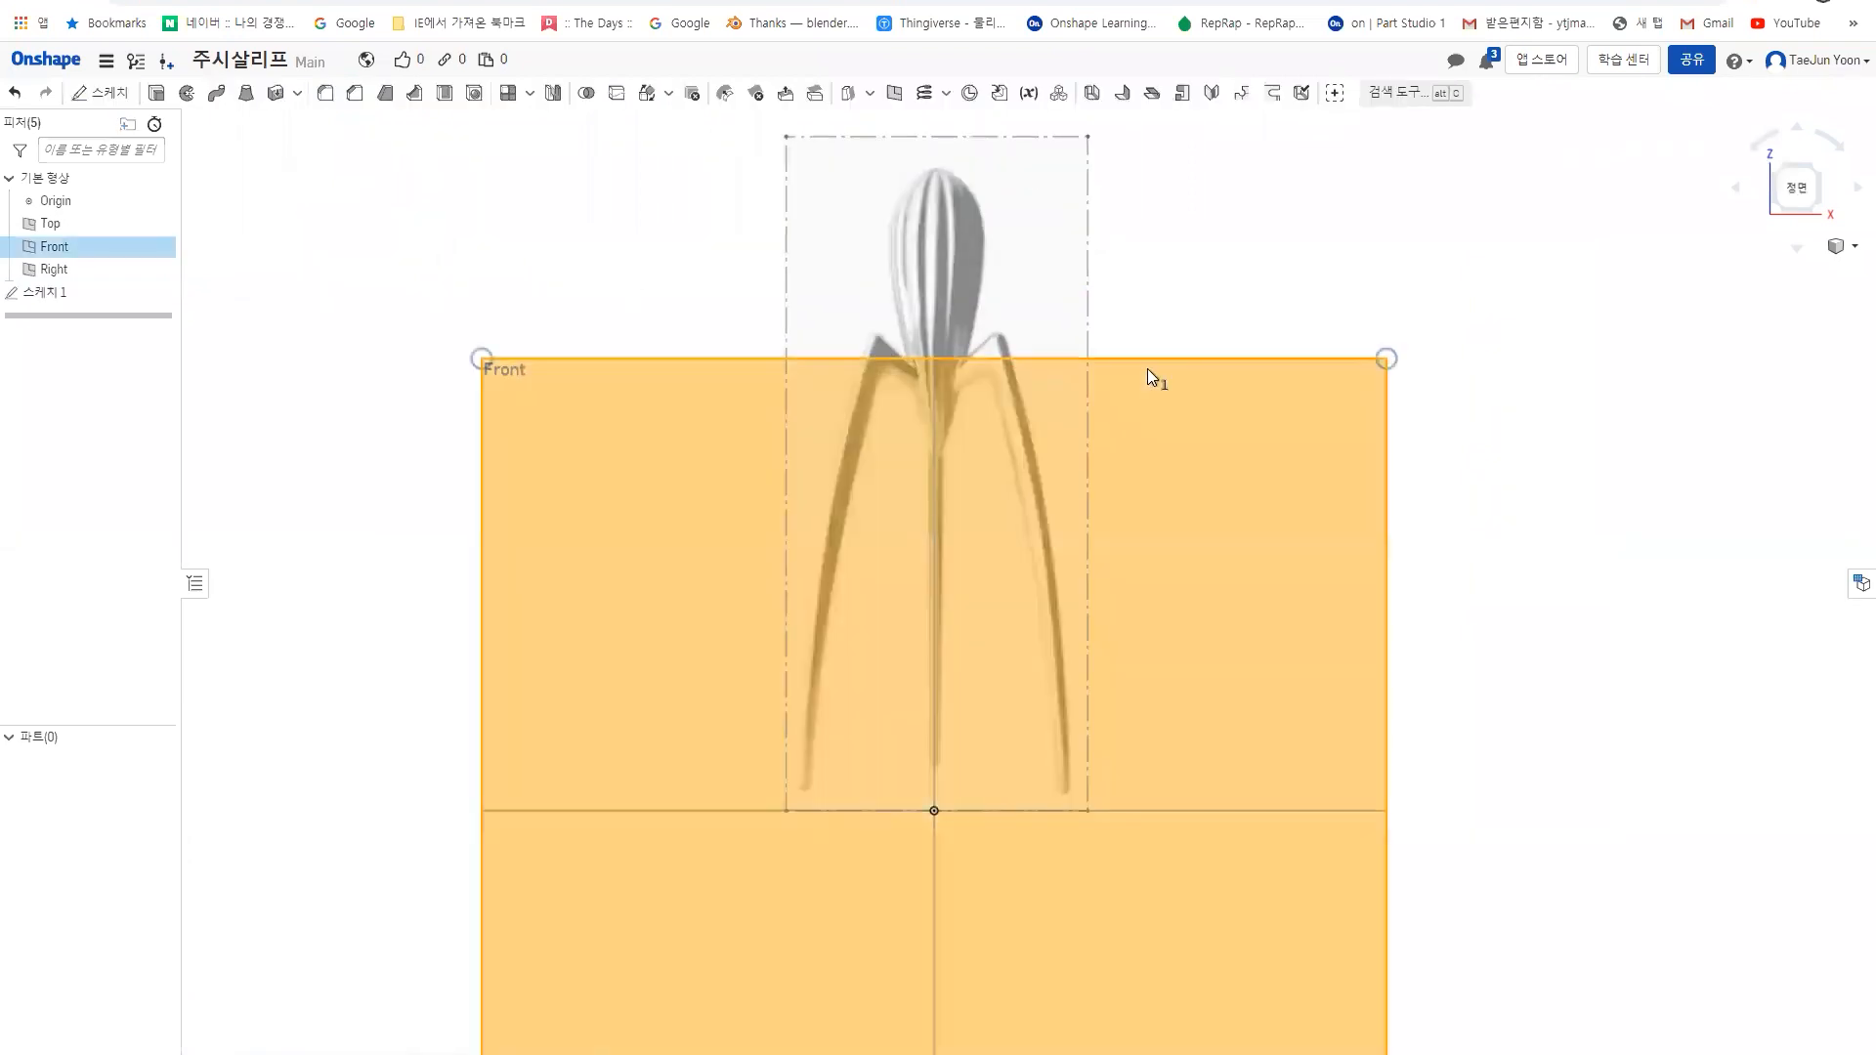
left_click(396, 334)
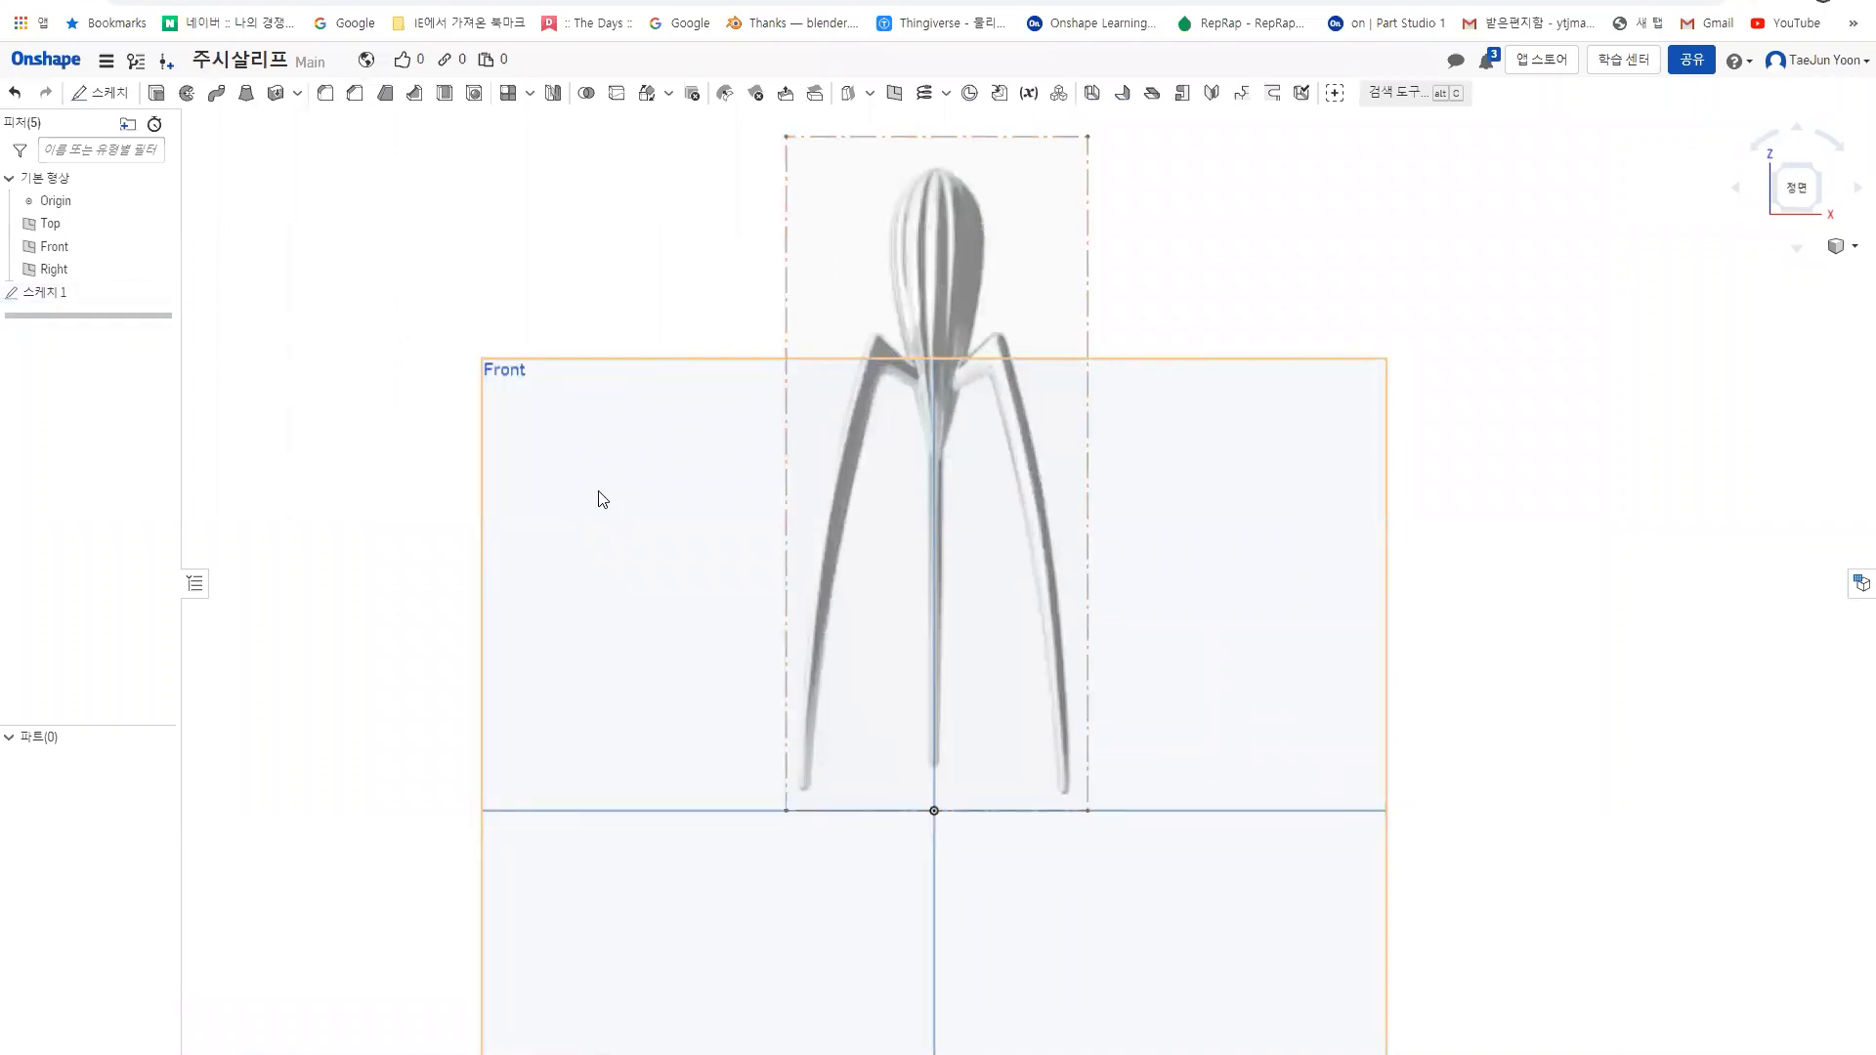
left_click(1193, 422)
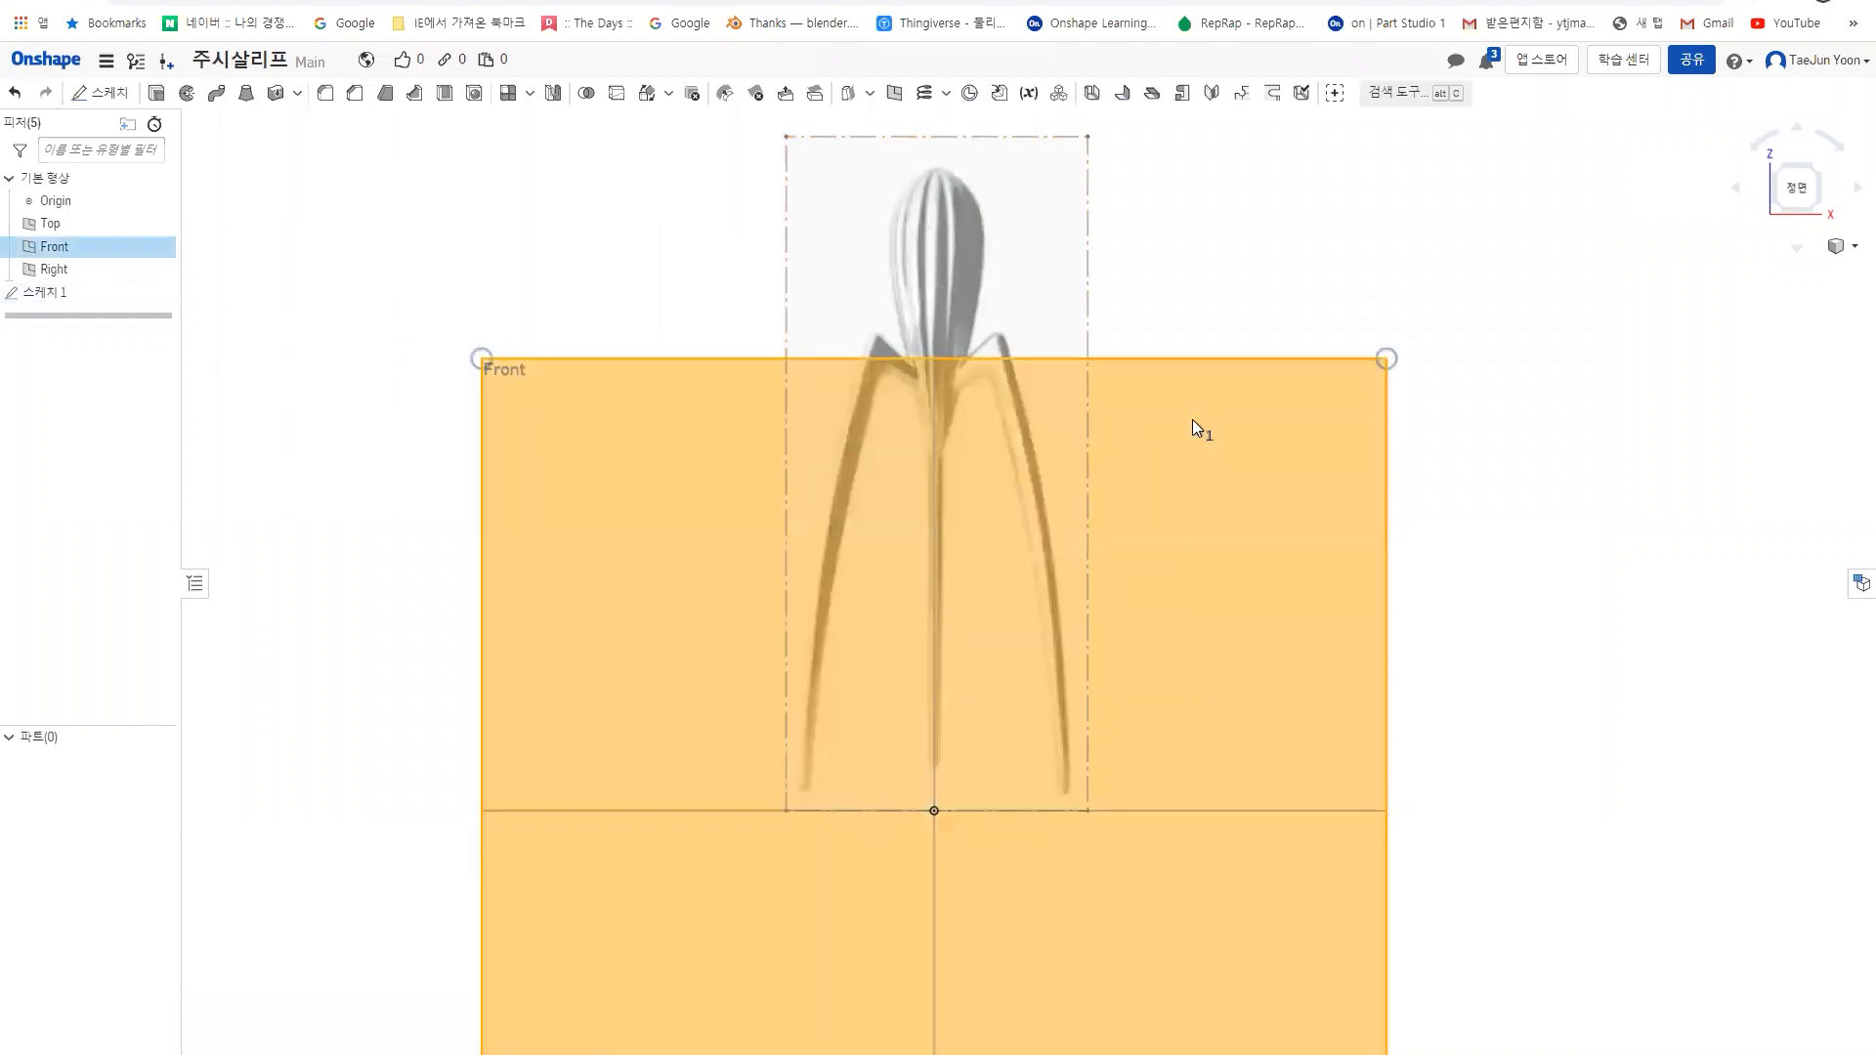
left_click(1212, 246)
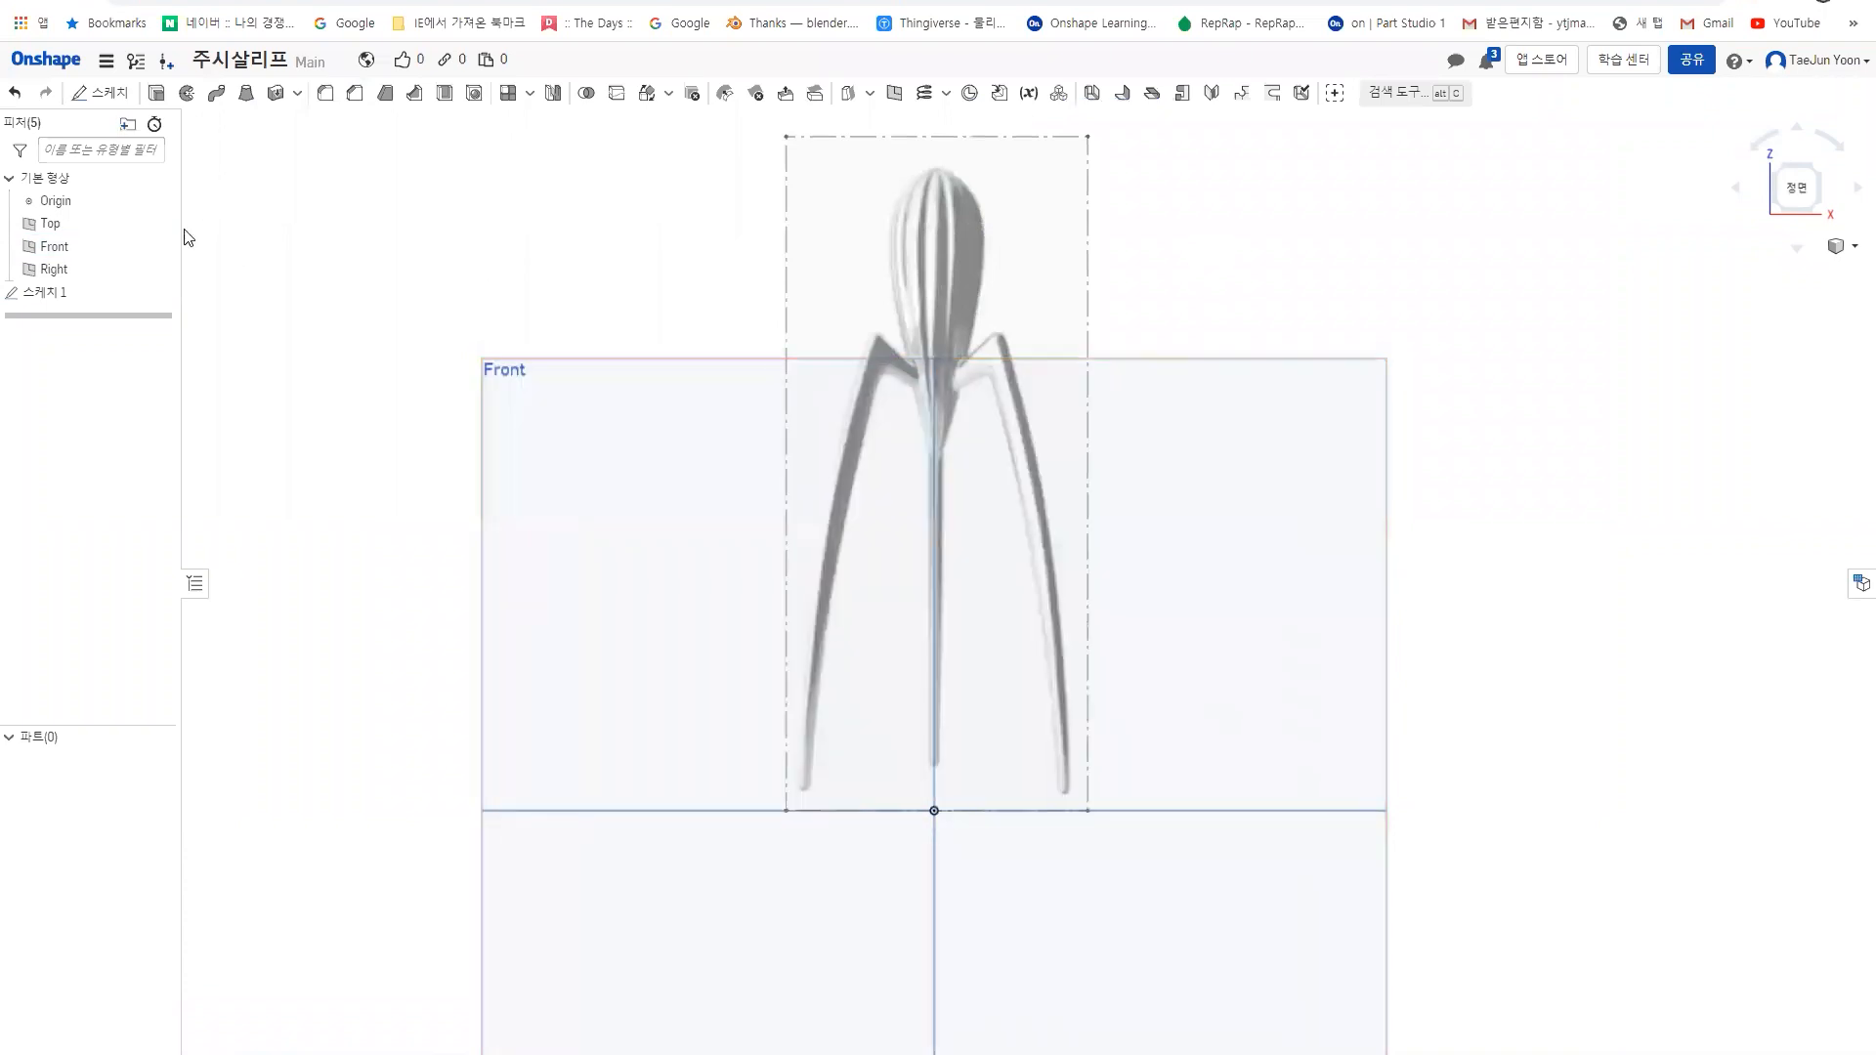
- Start a new sketch on the Front plane
left_click(98, 92)
left_click(786, 547)
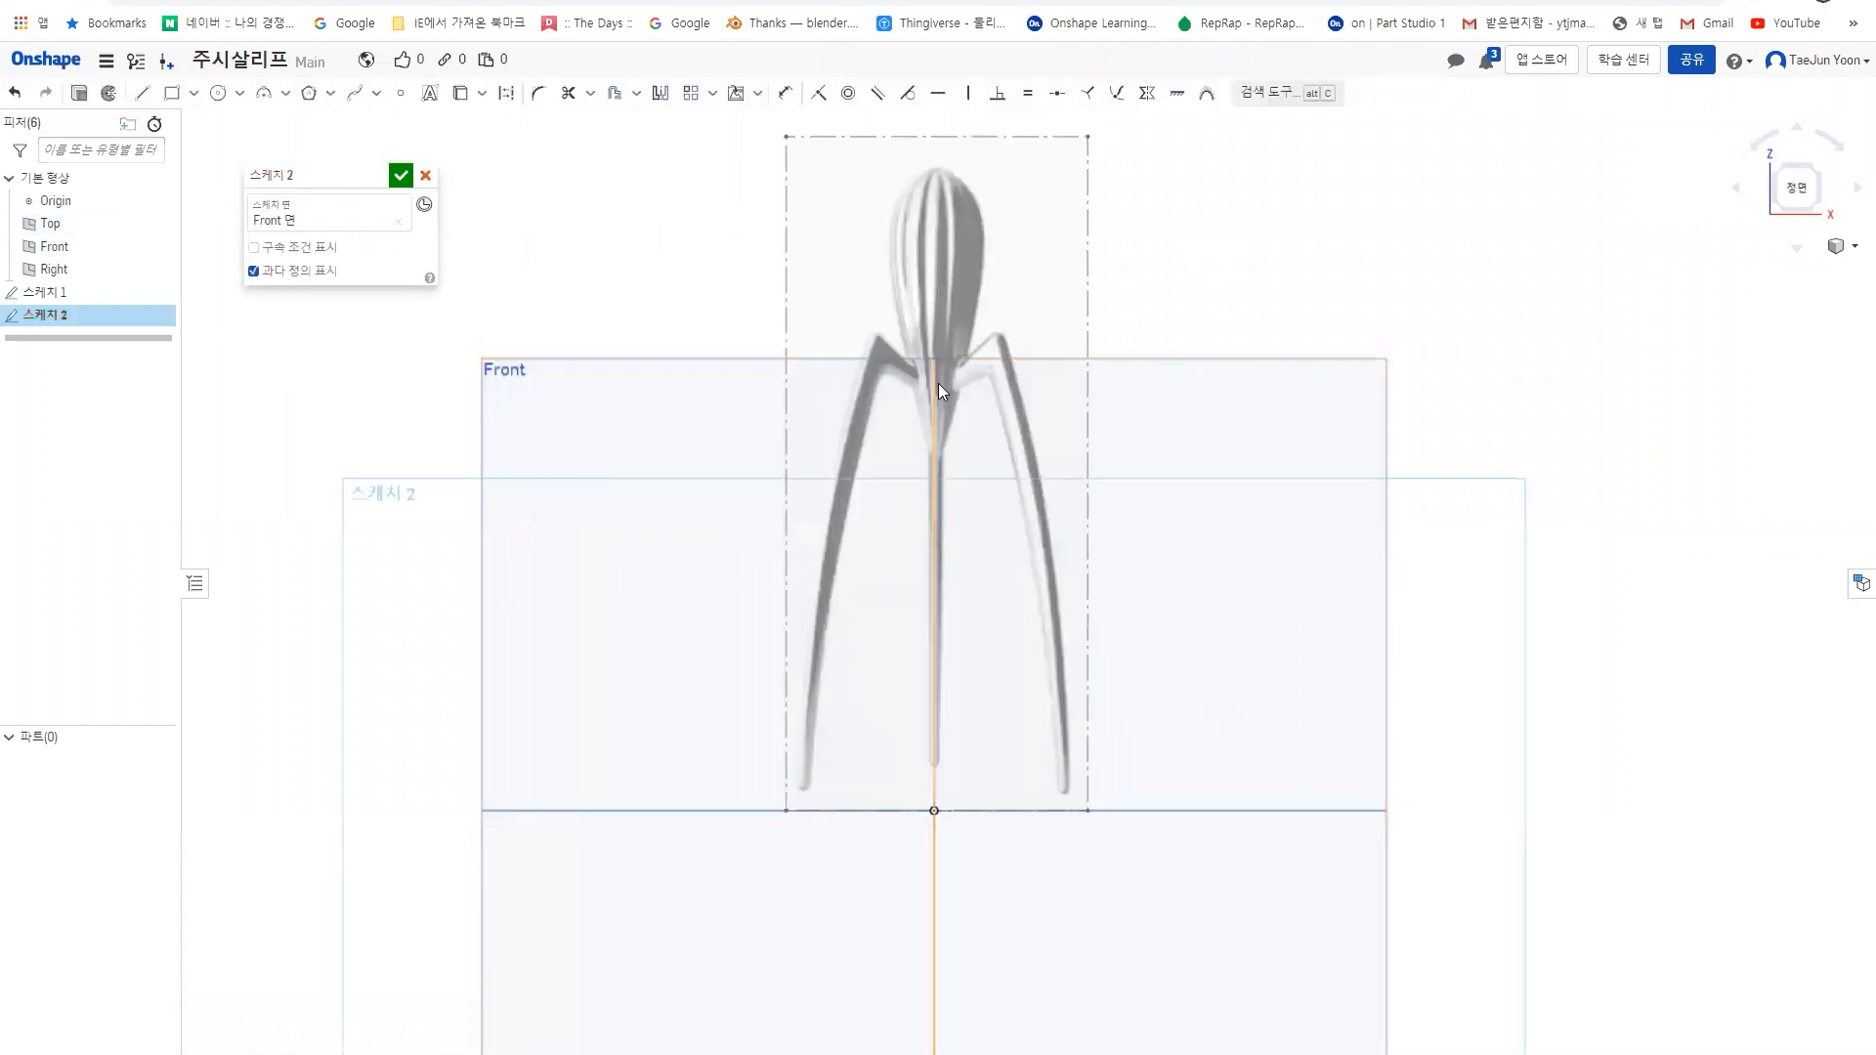
scroll(523, 615, "up", 3)
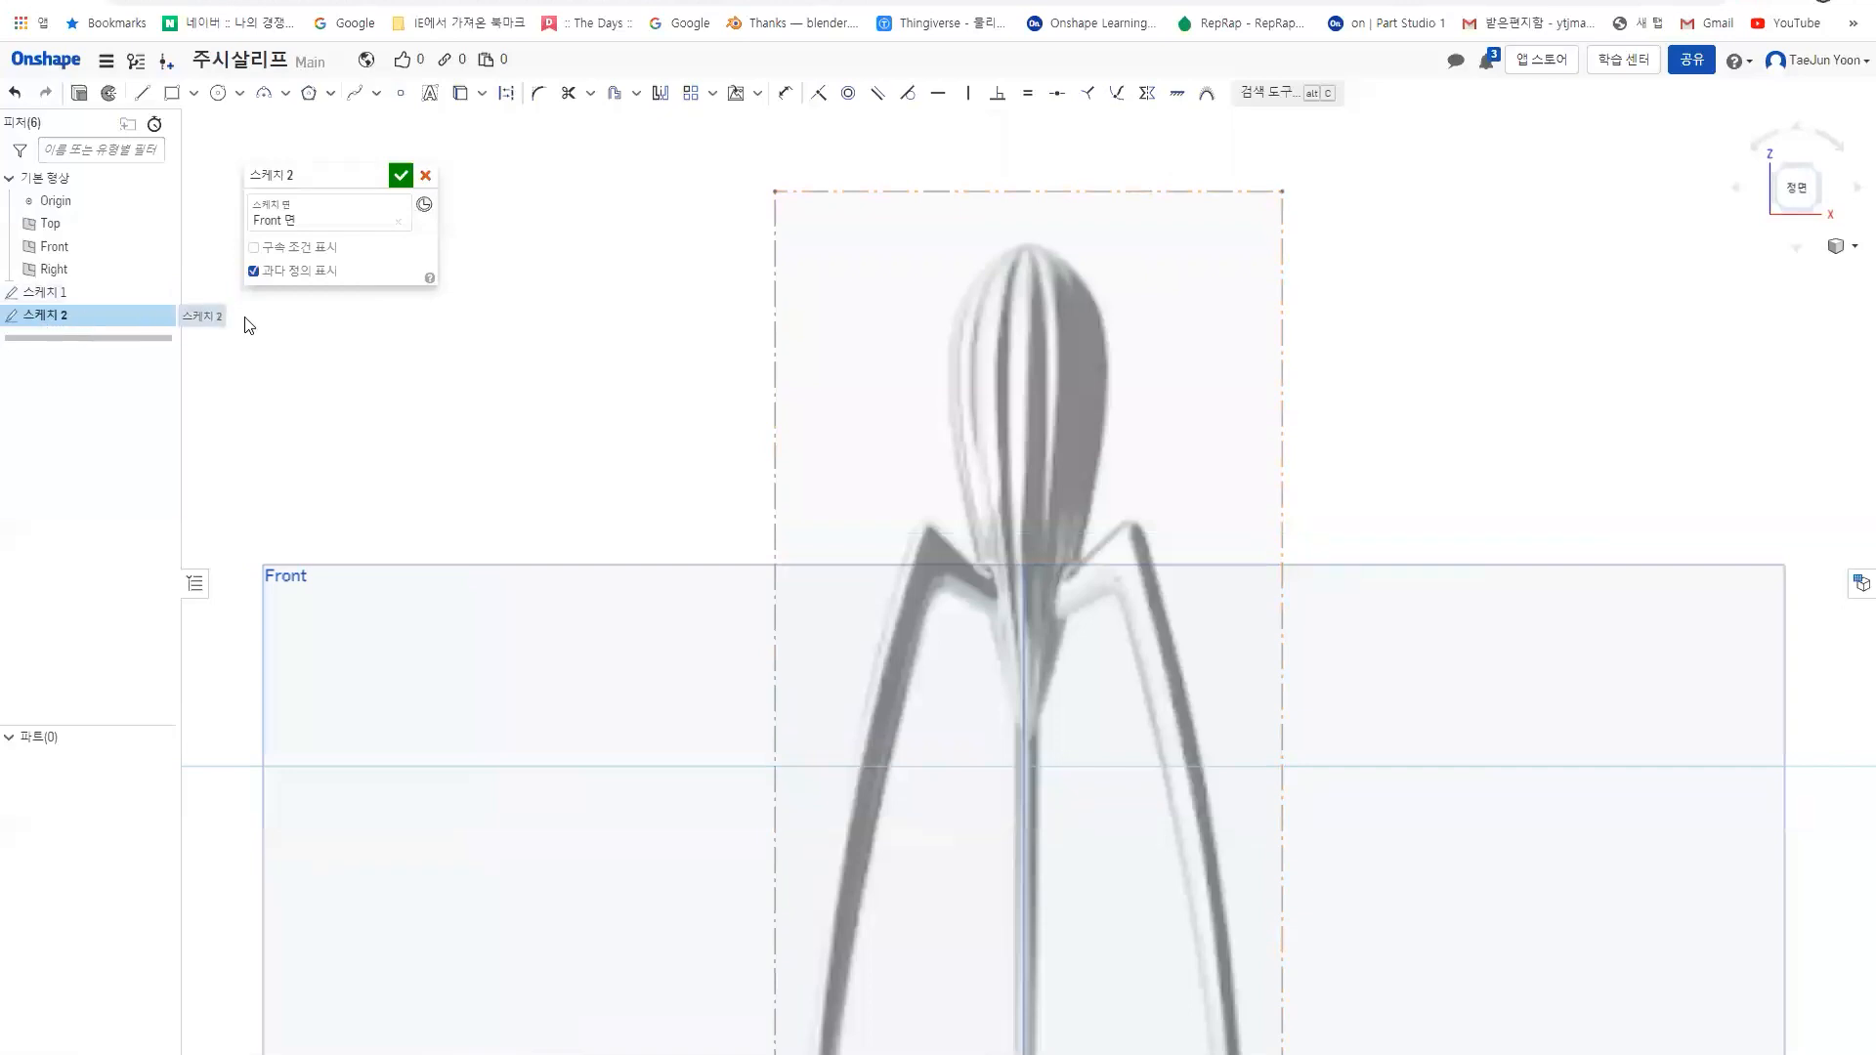
- Trace the left outline of the juicer's head with a spline about 49 mm tall, from the crown to the lower tip on the vertical axis
left_click(356, 98)
mouse_move(999, 508)
middle_mouse_down()
mouse_move(992, 452)
mouse_move(993, 575)
middle_mouse_up()
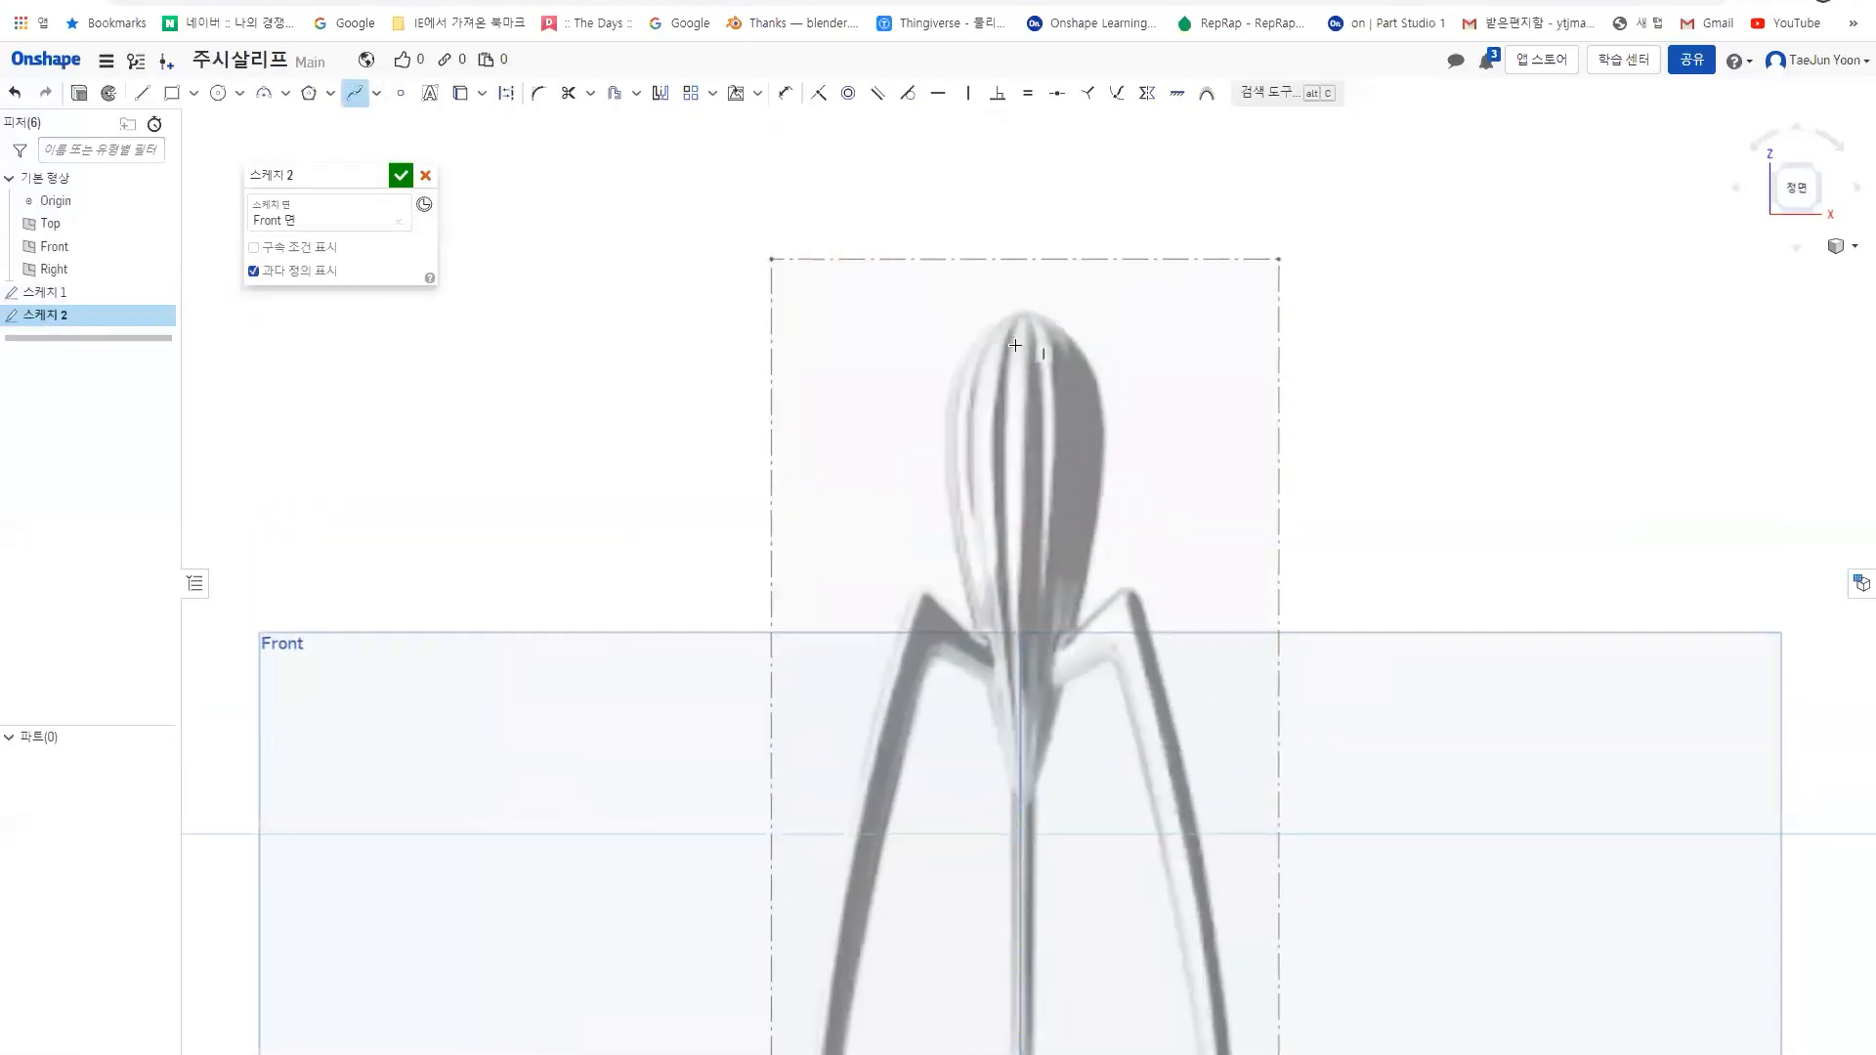
scroll(1000, 386, "up", 3)
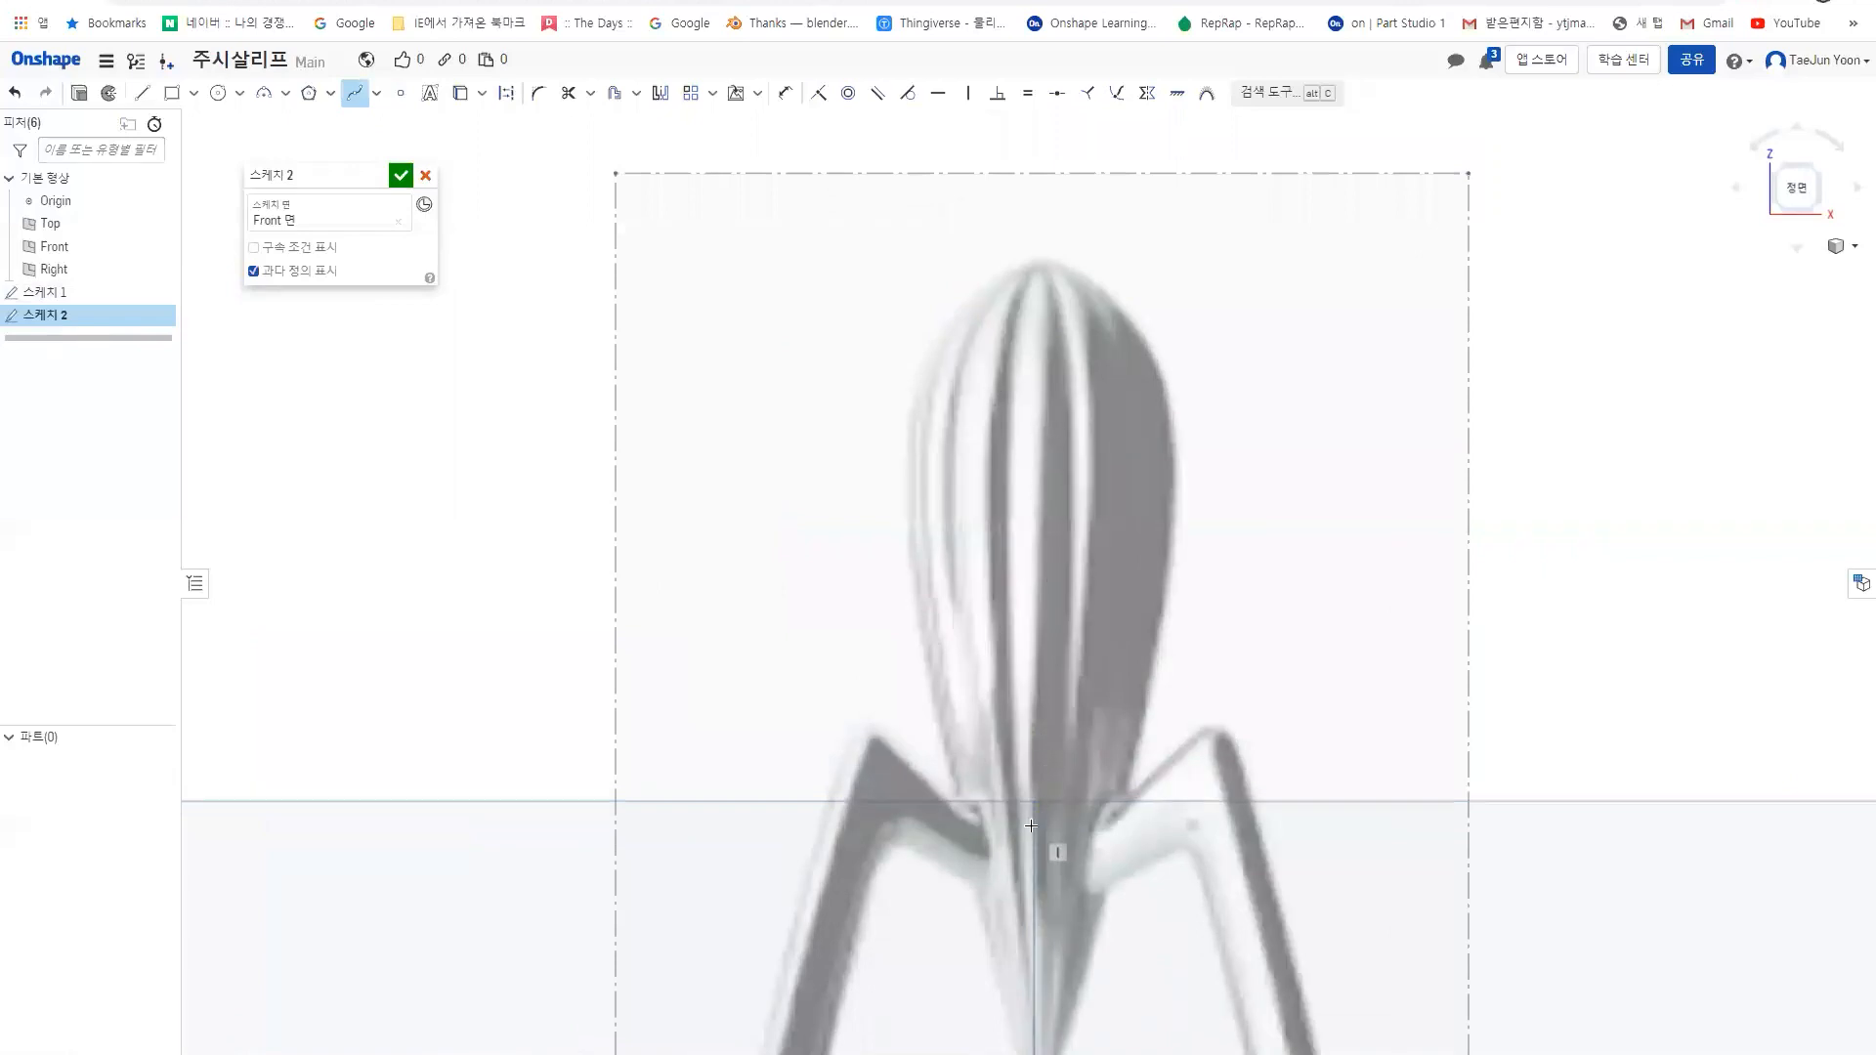
middle_click_drag(1023, 410, 1025, 479)
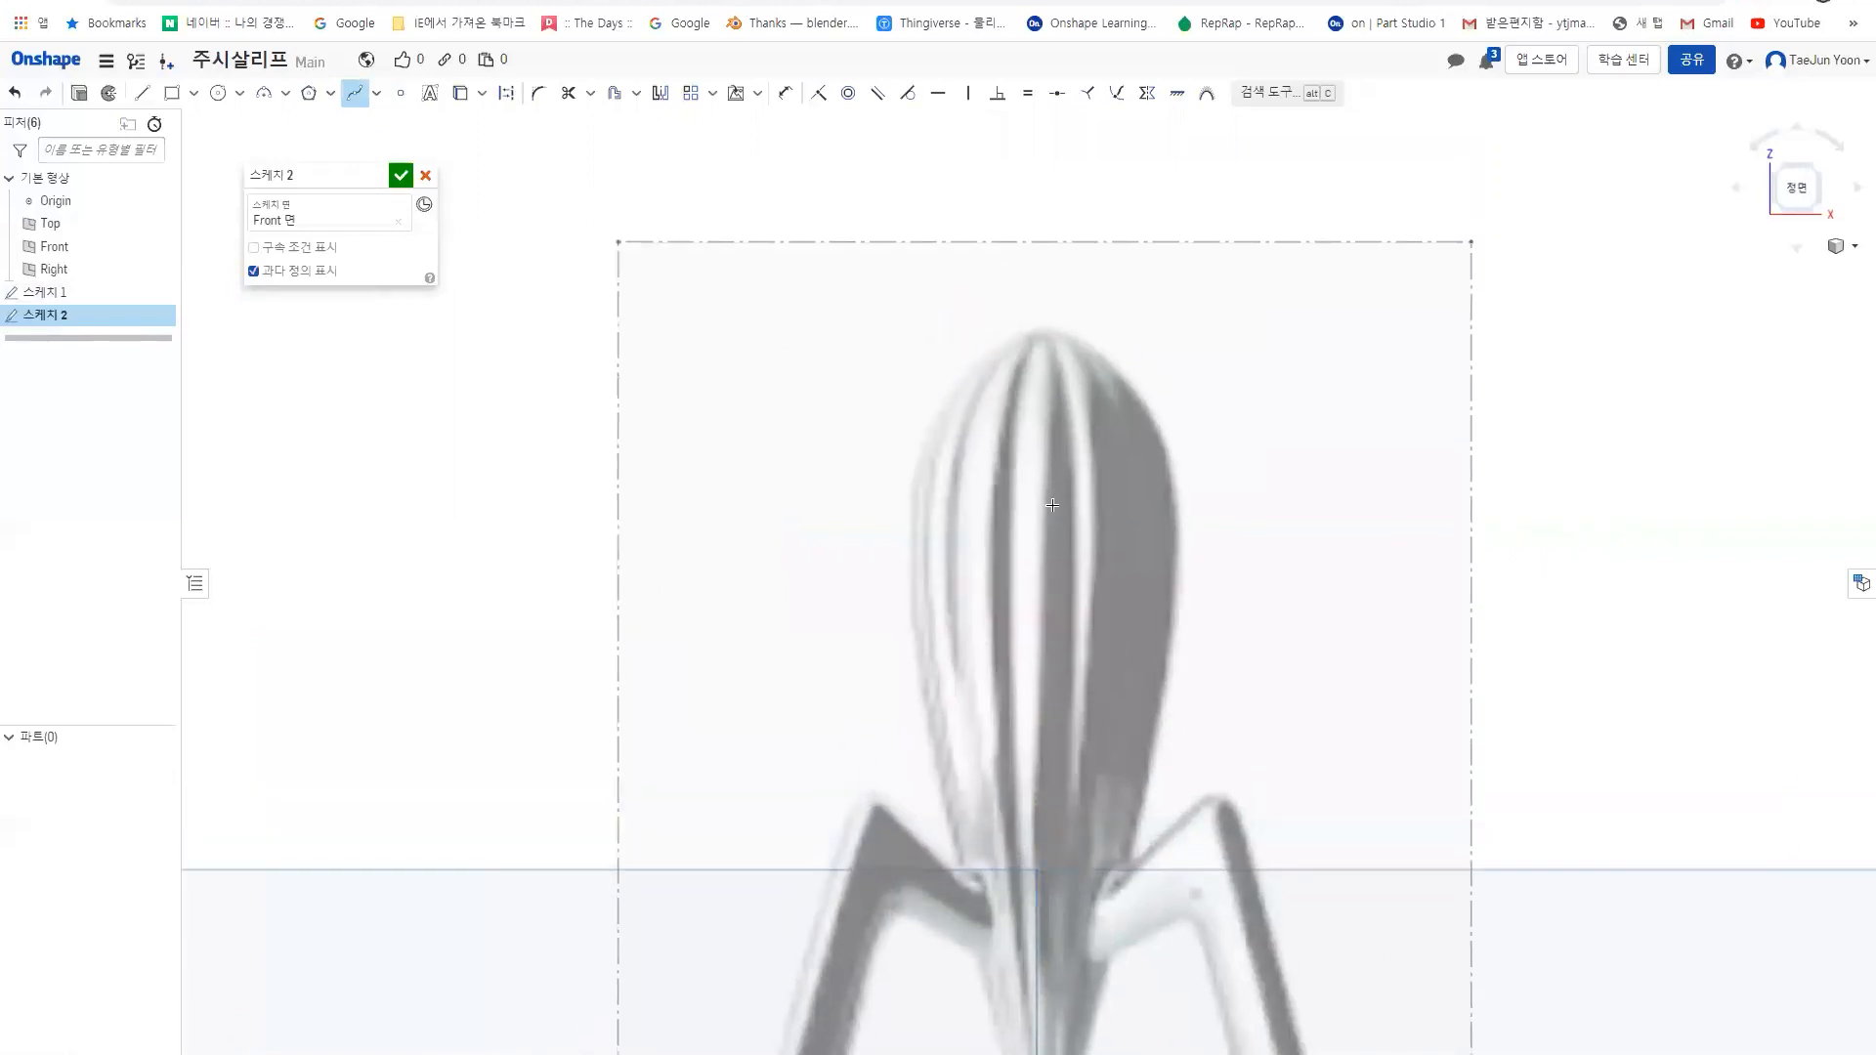
scroll(1036, 334, "up", 1)
left_click(1036, 324)
left_click(955, 365)
left_click(889, 542)
left_click(900, 769)
double_click(914, 791)
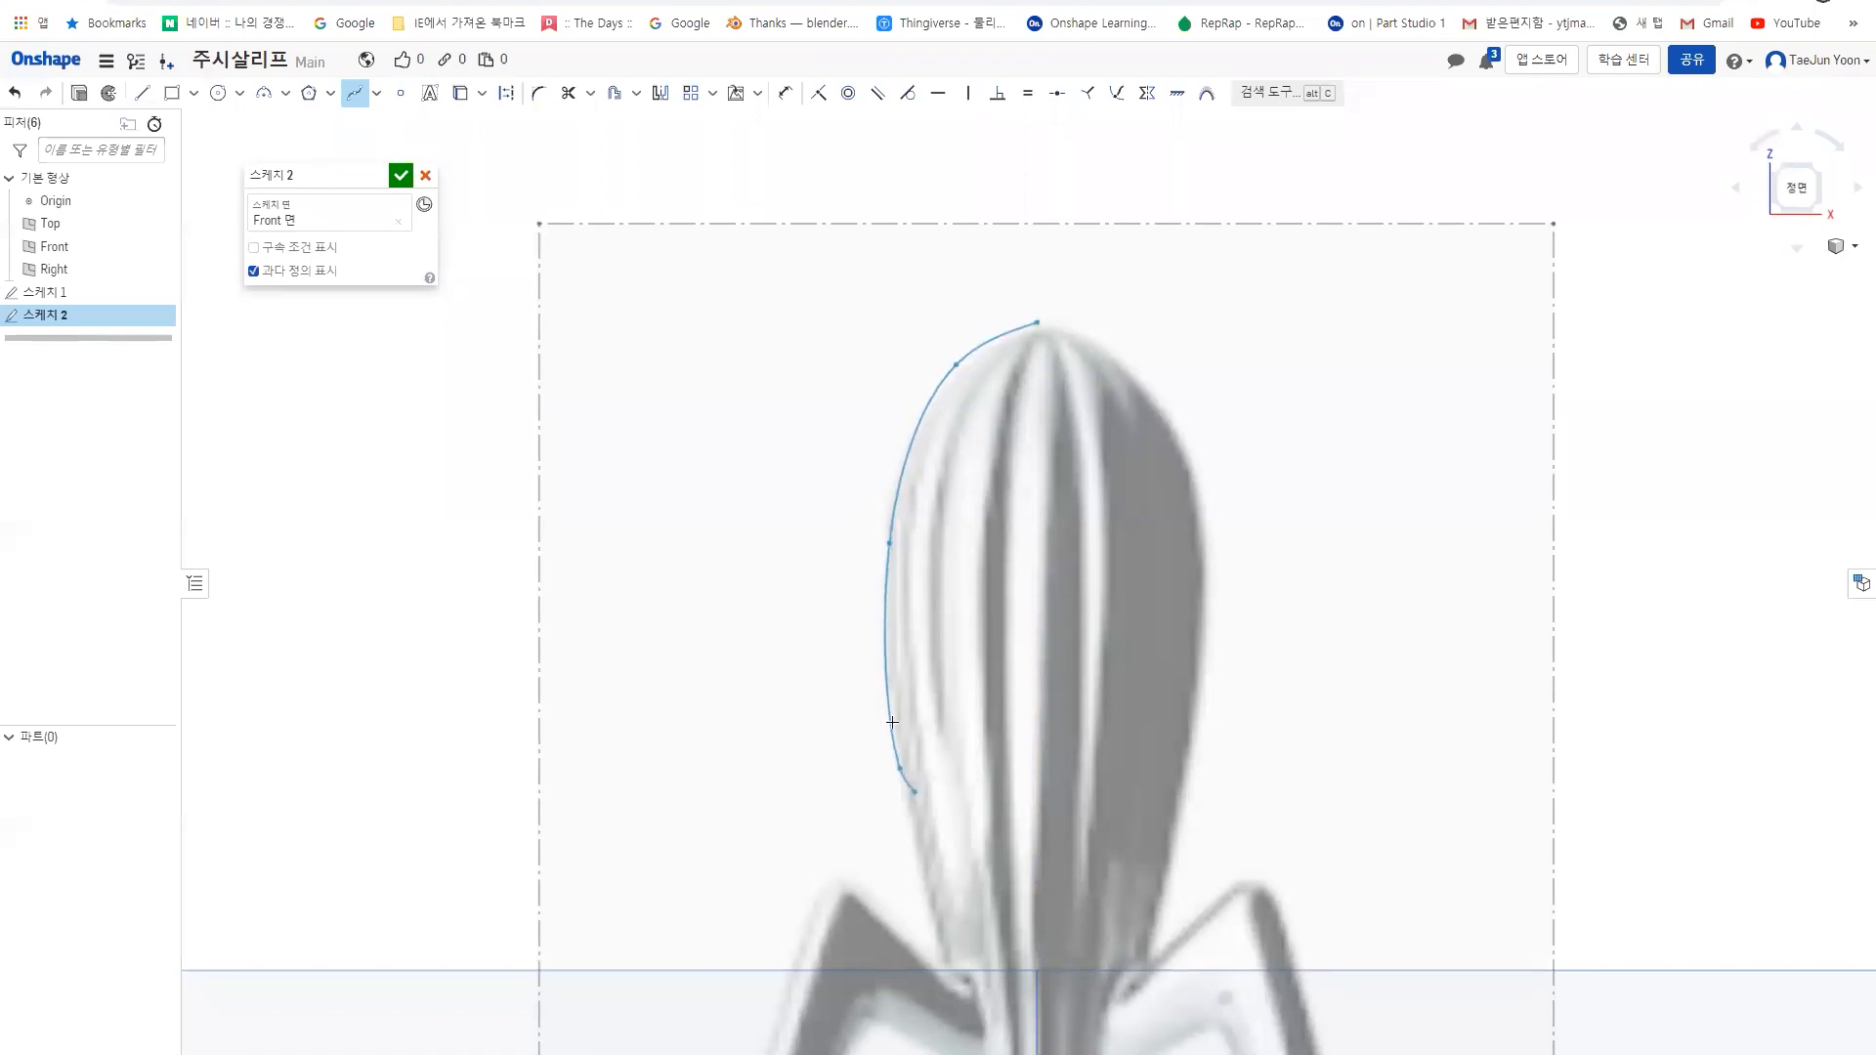
middle_click_drag(892, 722, 791, 279)
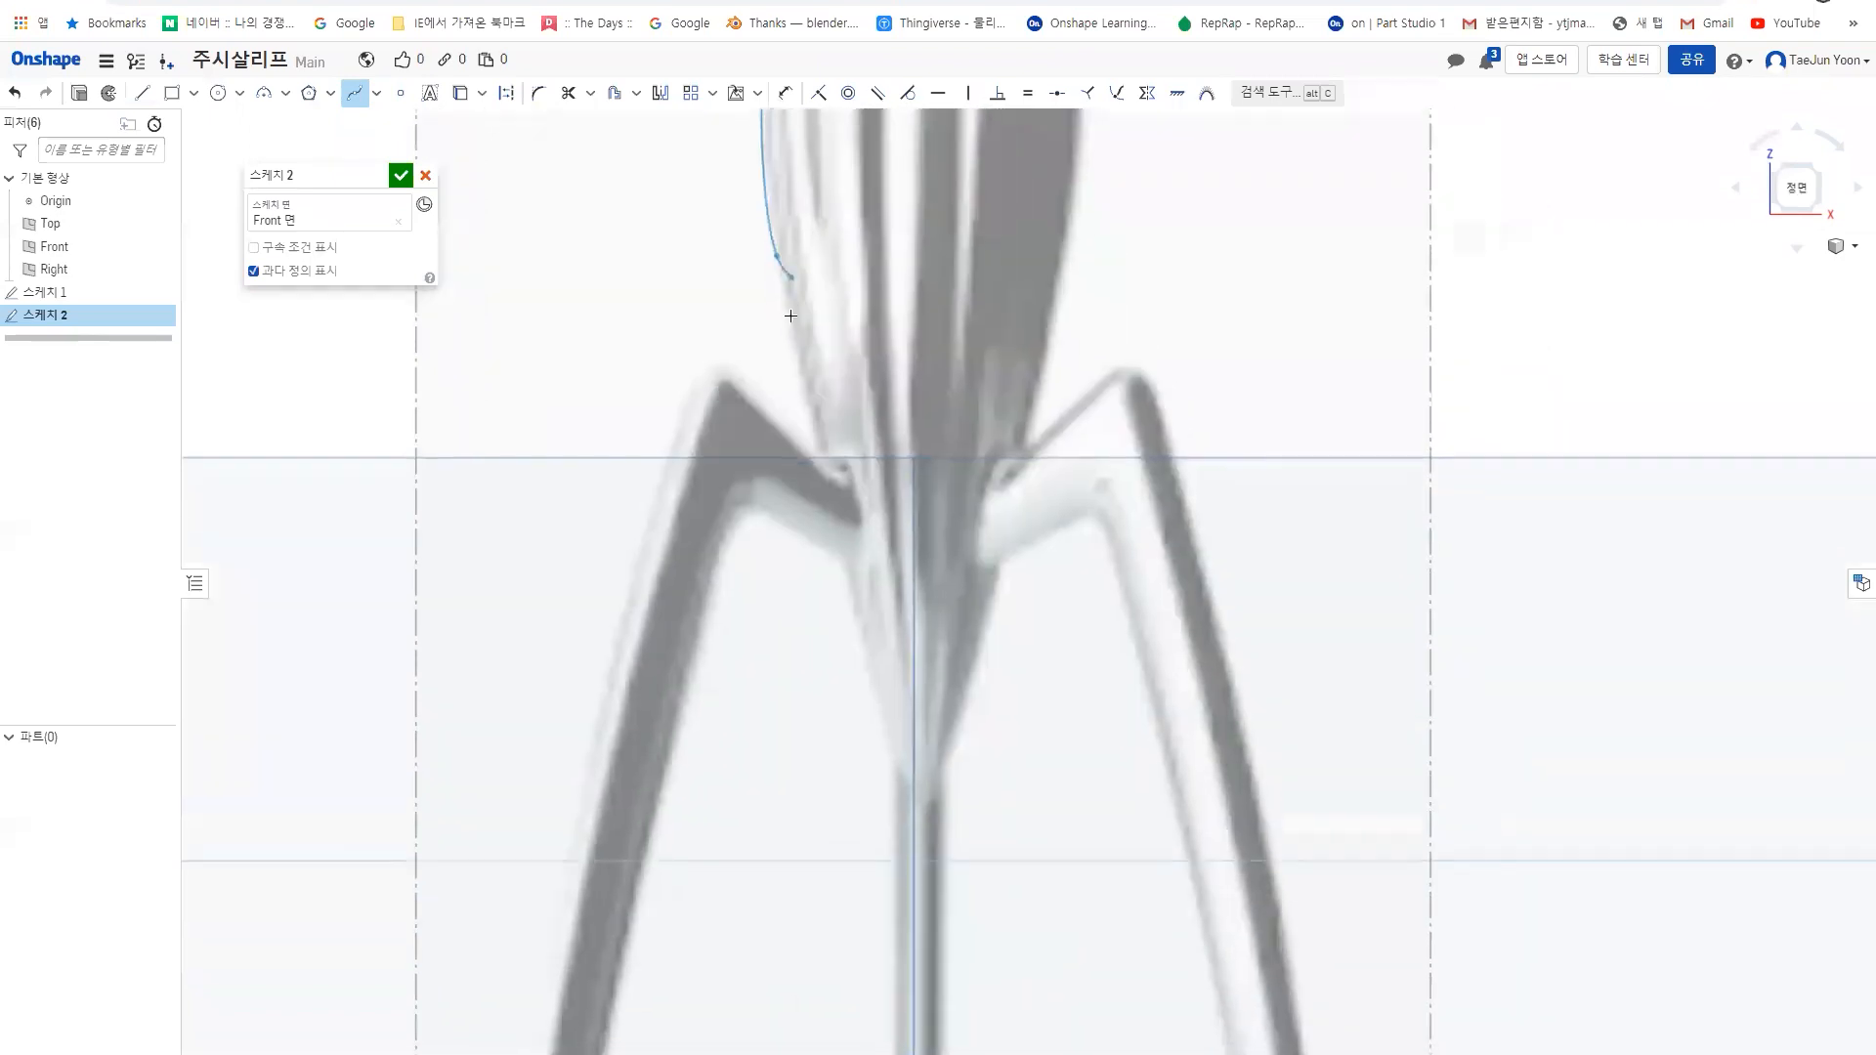
left_click(865, 657)
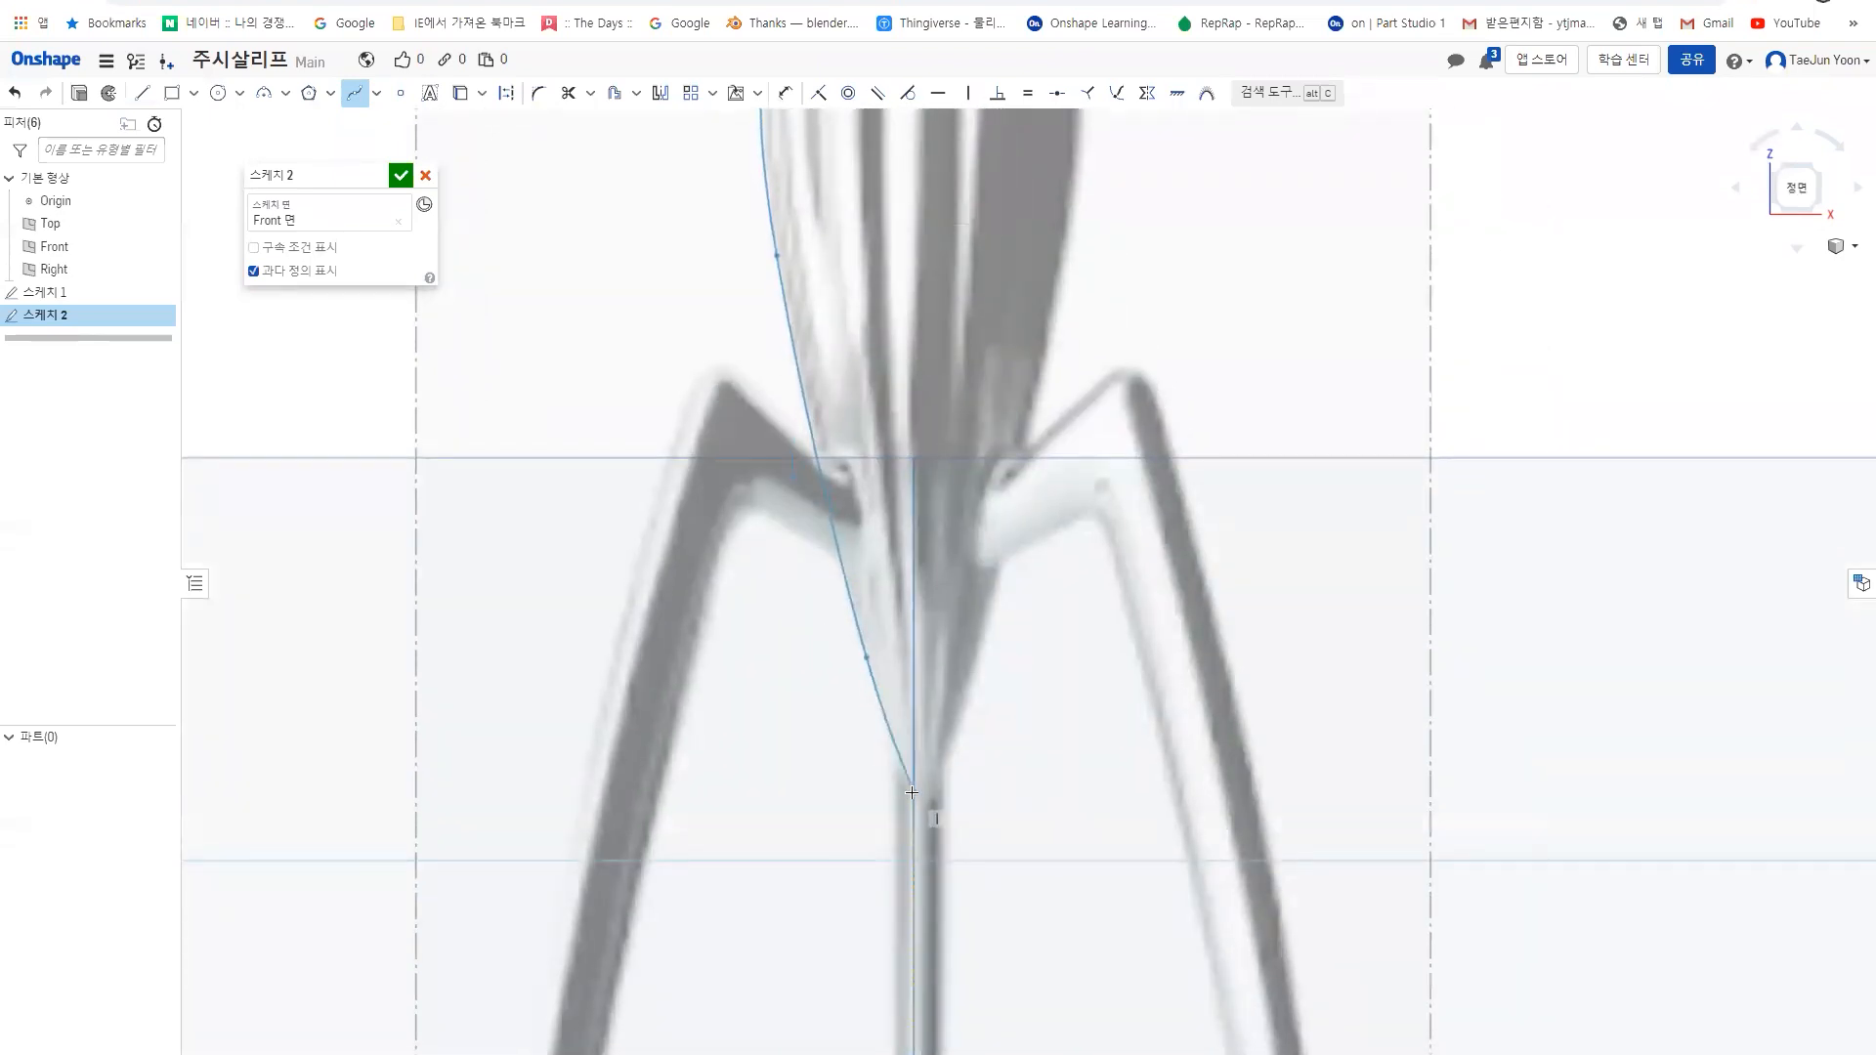
left_click(911, 801)
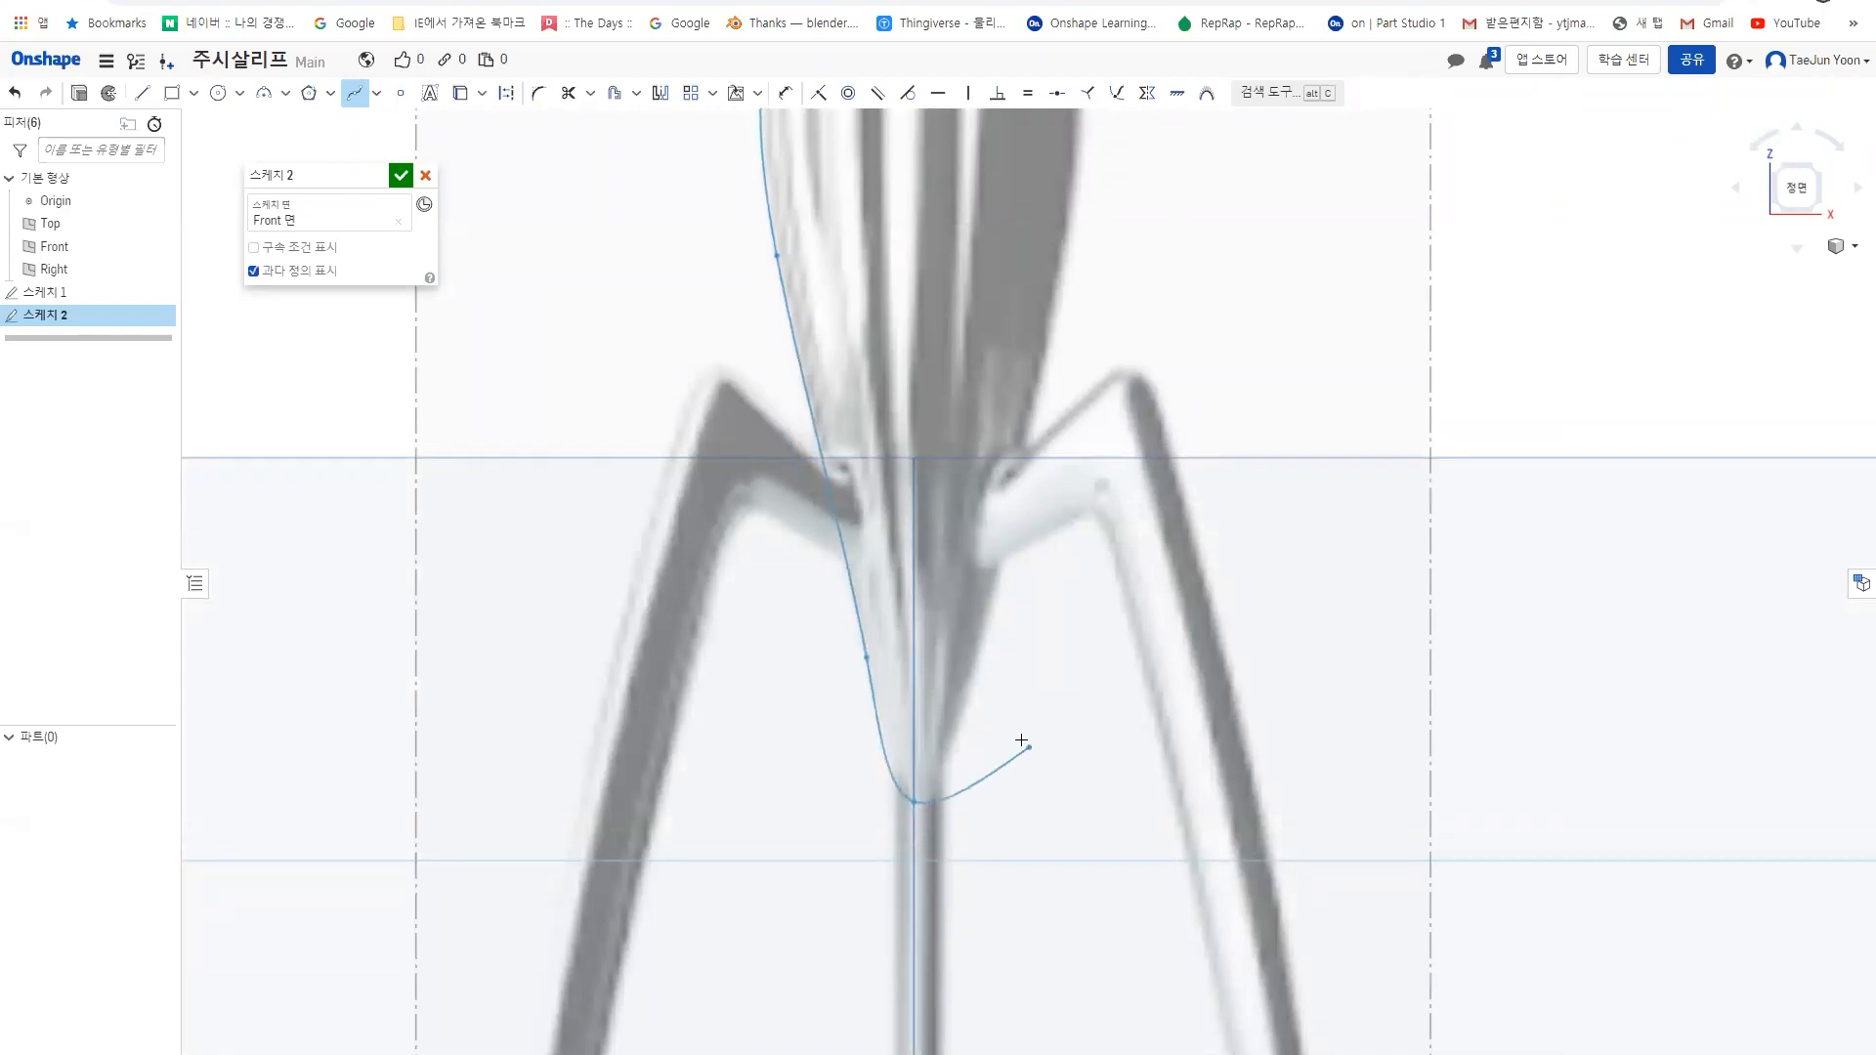
key("Escape")
middle_click_drag(940, 601, 971, 826)
middle_click_drag(978, 237, 997, 680)
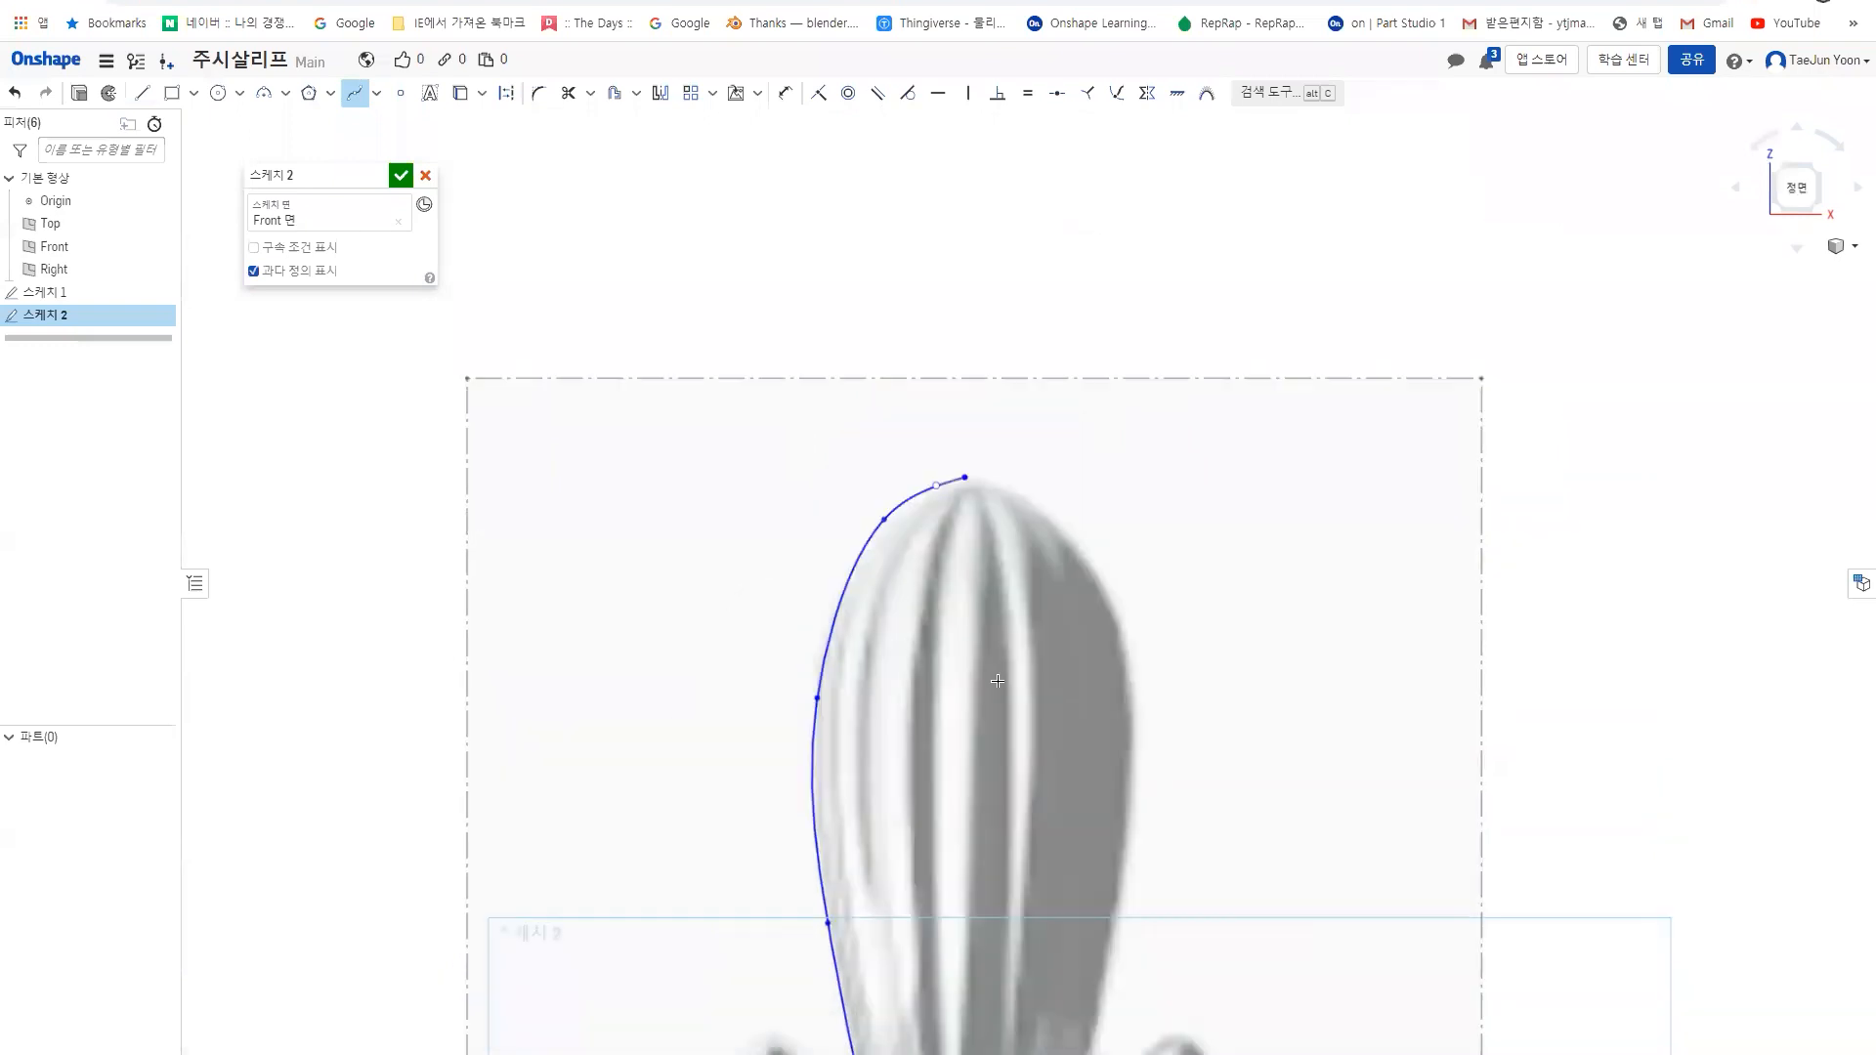
scroll(984, 501, "up", 6)
middle_click_drag(867, 462, 894, 655)
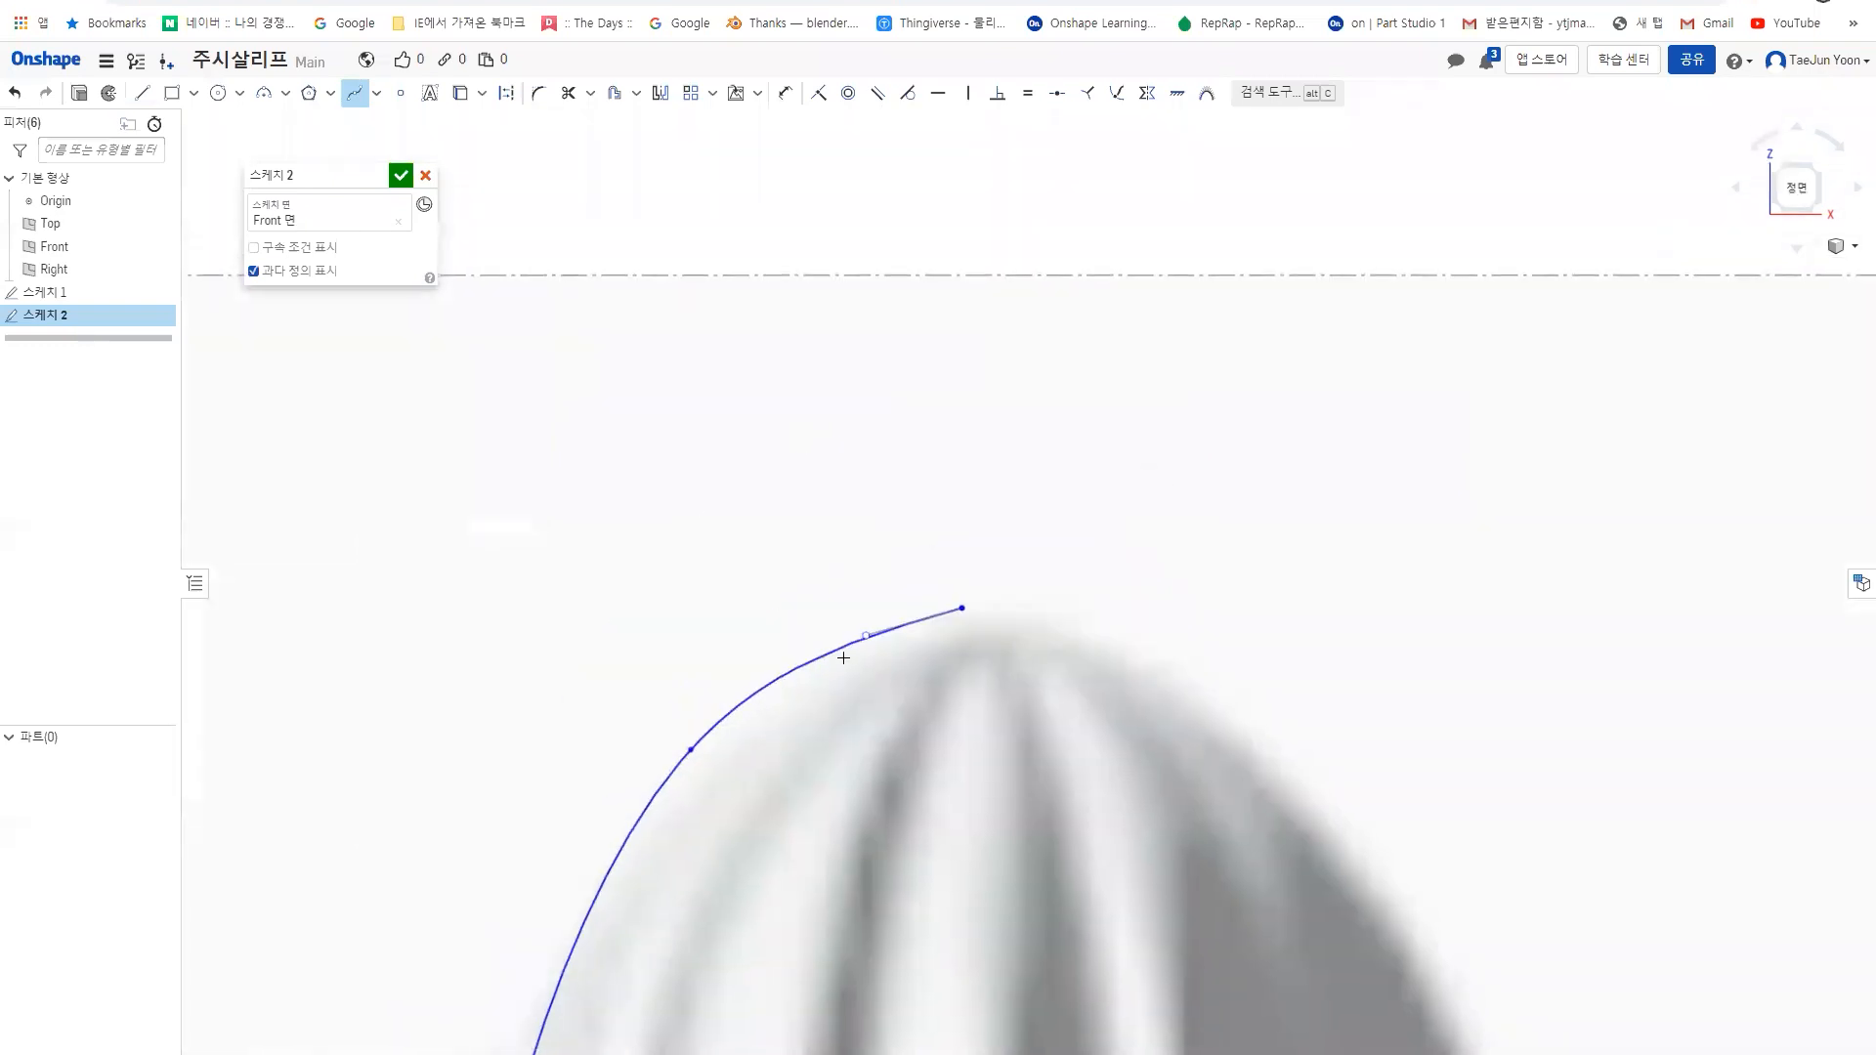
right_click(866, 608)
left_click(871, 474)
key("ctrl+z")
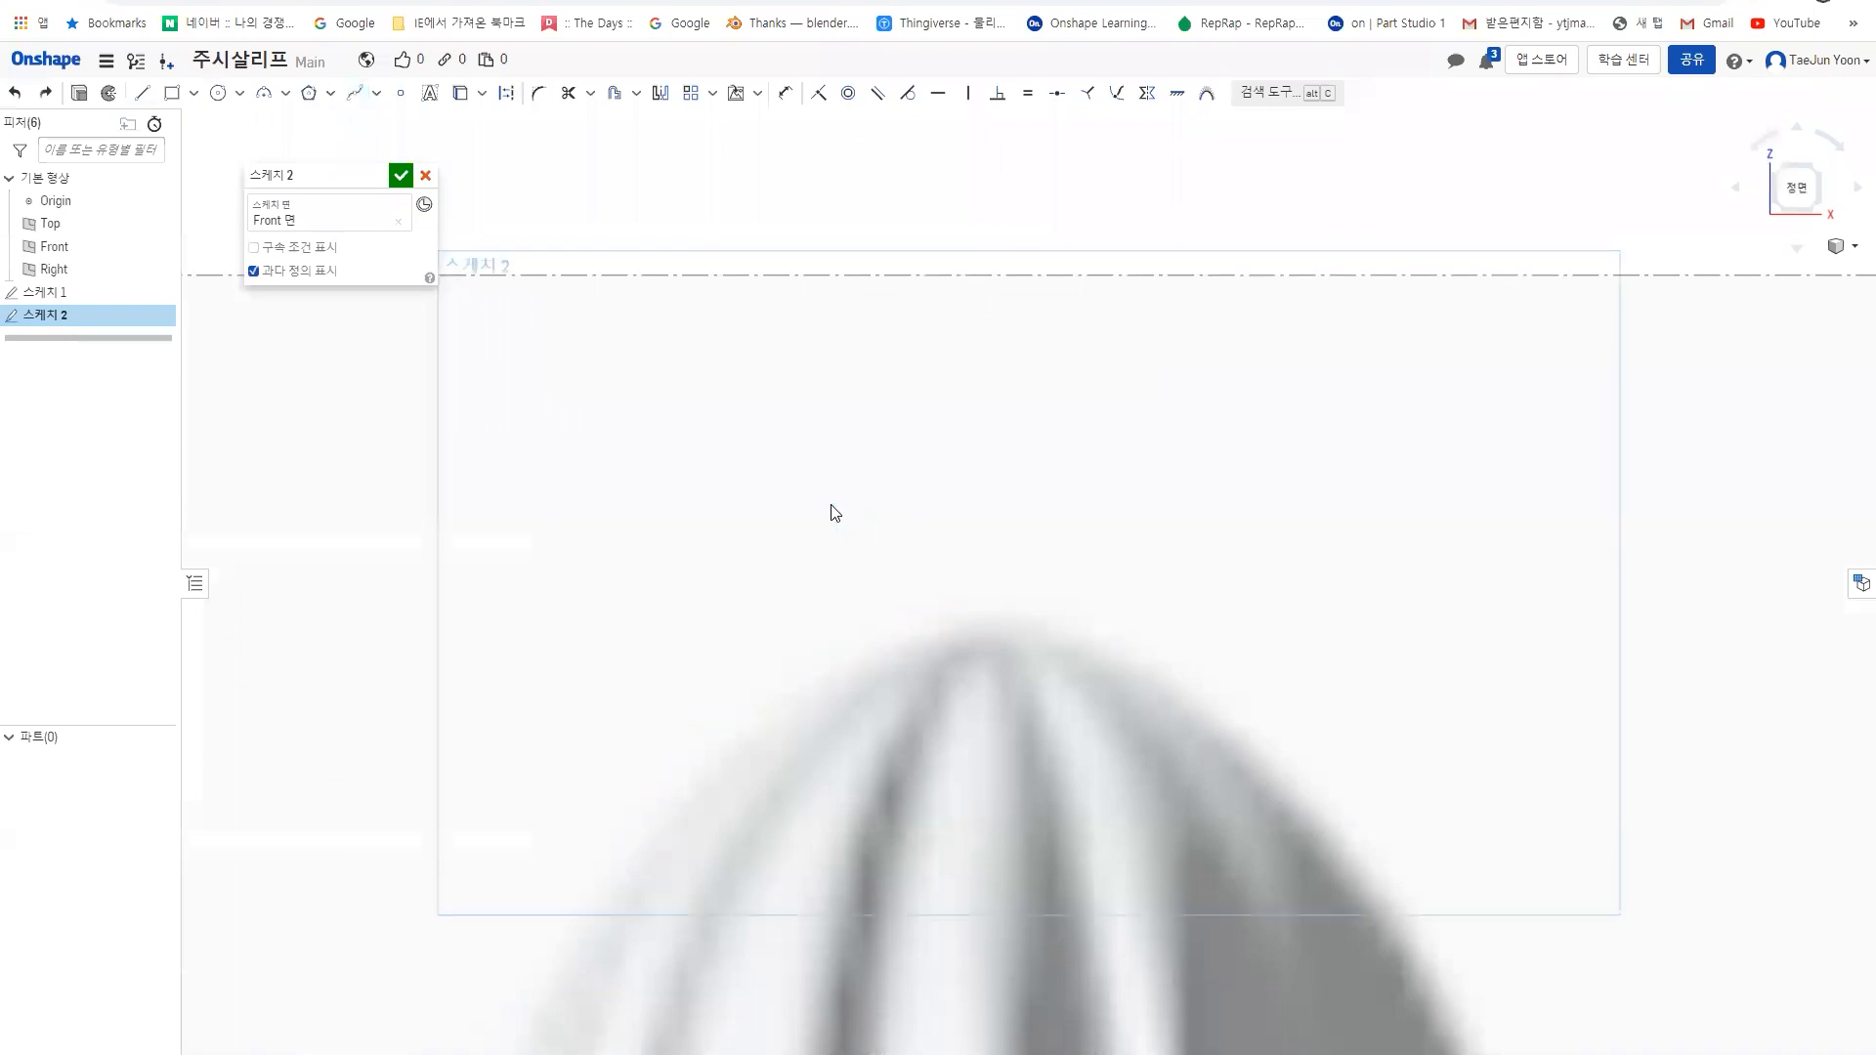
scroll(686, 606, "down", 3)
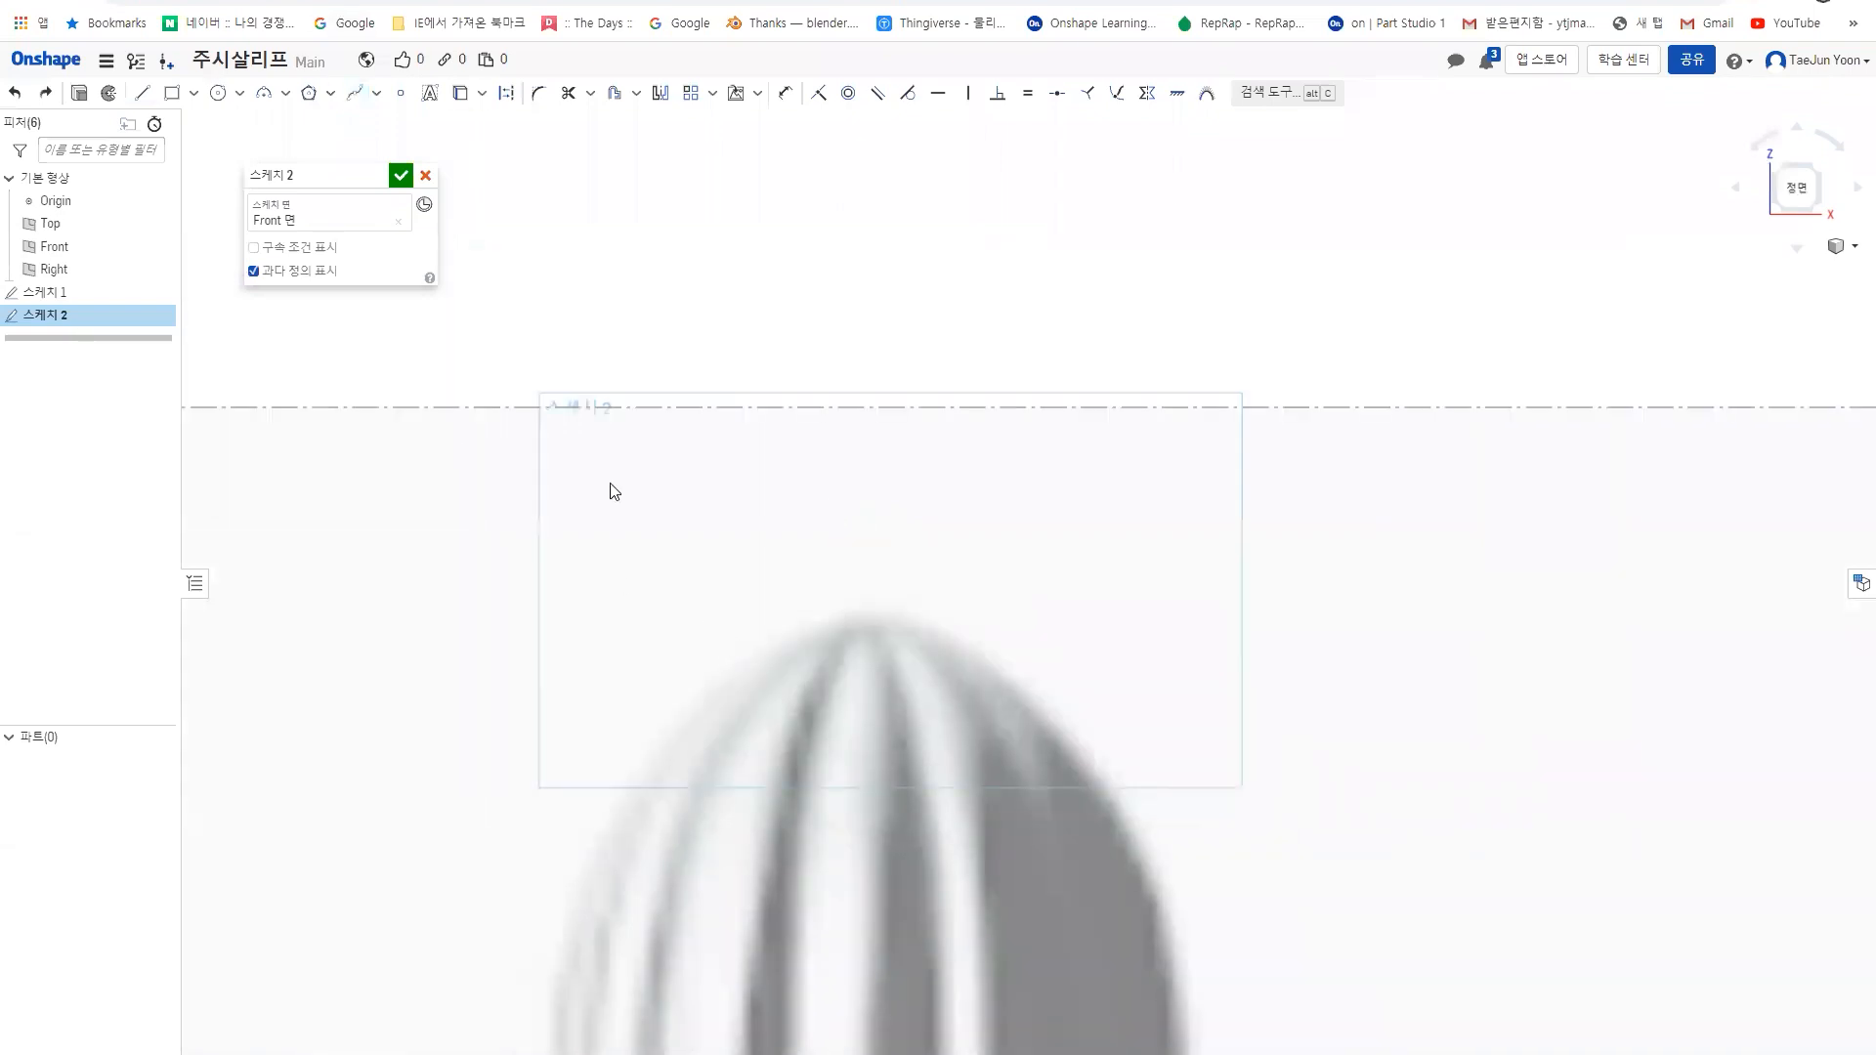
left_click(46, 98)
scroll(772, 689, "up", 3)
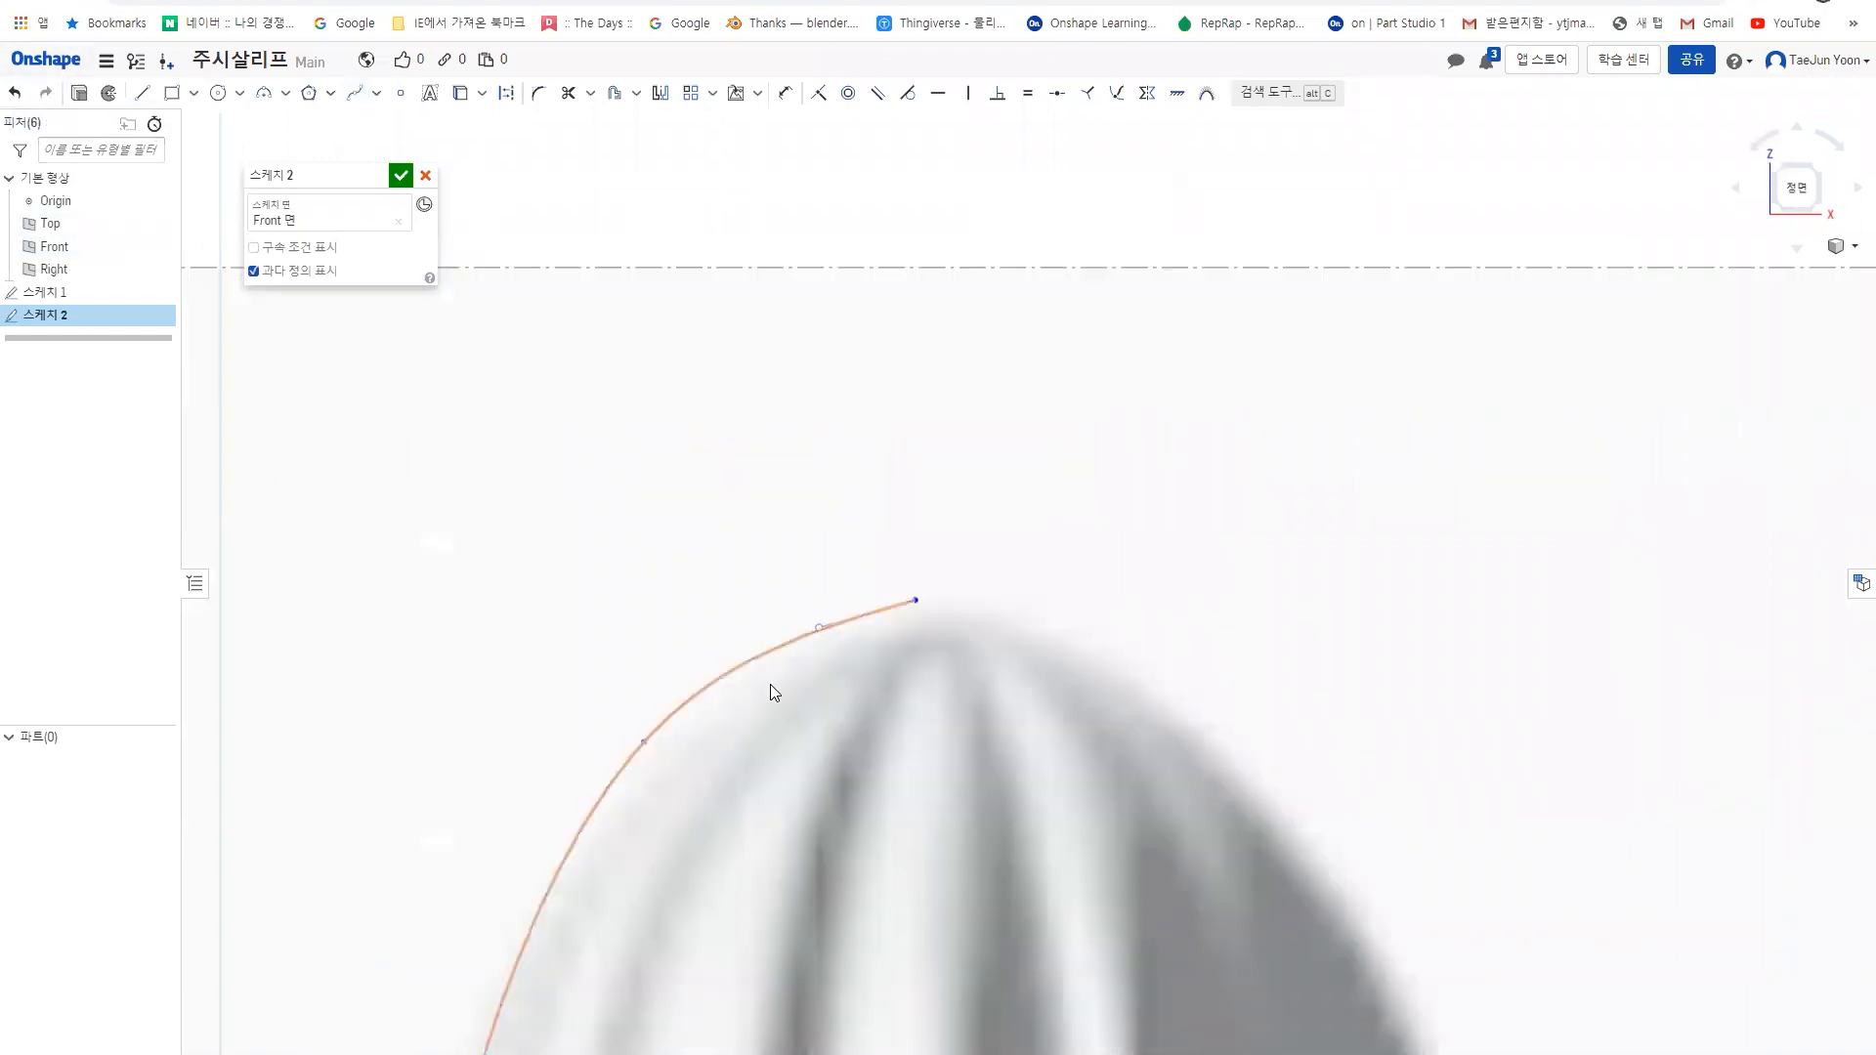
- Try to level the tangent handle at the spline's top end by moving it freehand
scroll(774, 691, "up", 2)
left_click_drag(850, 592, 843, 552)
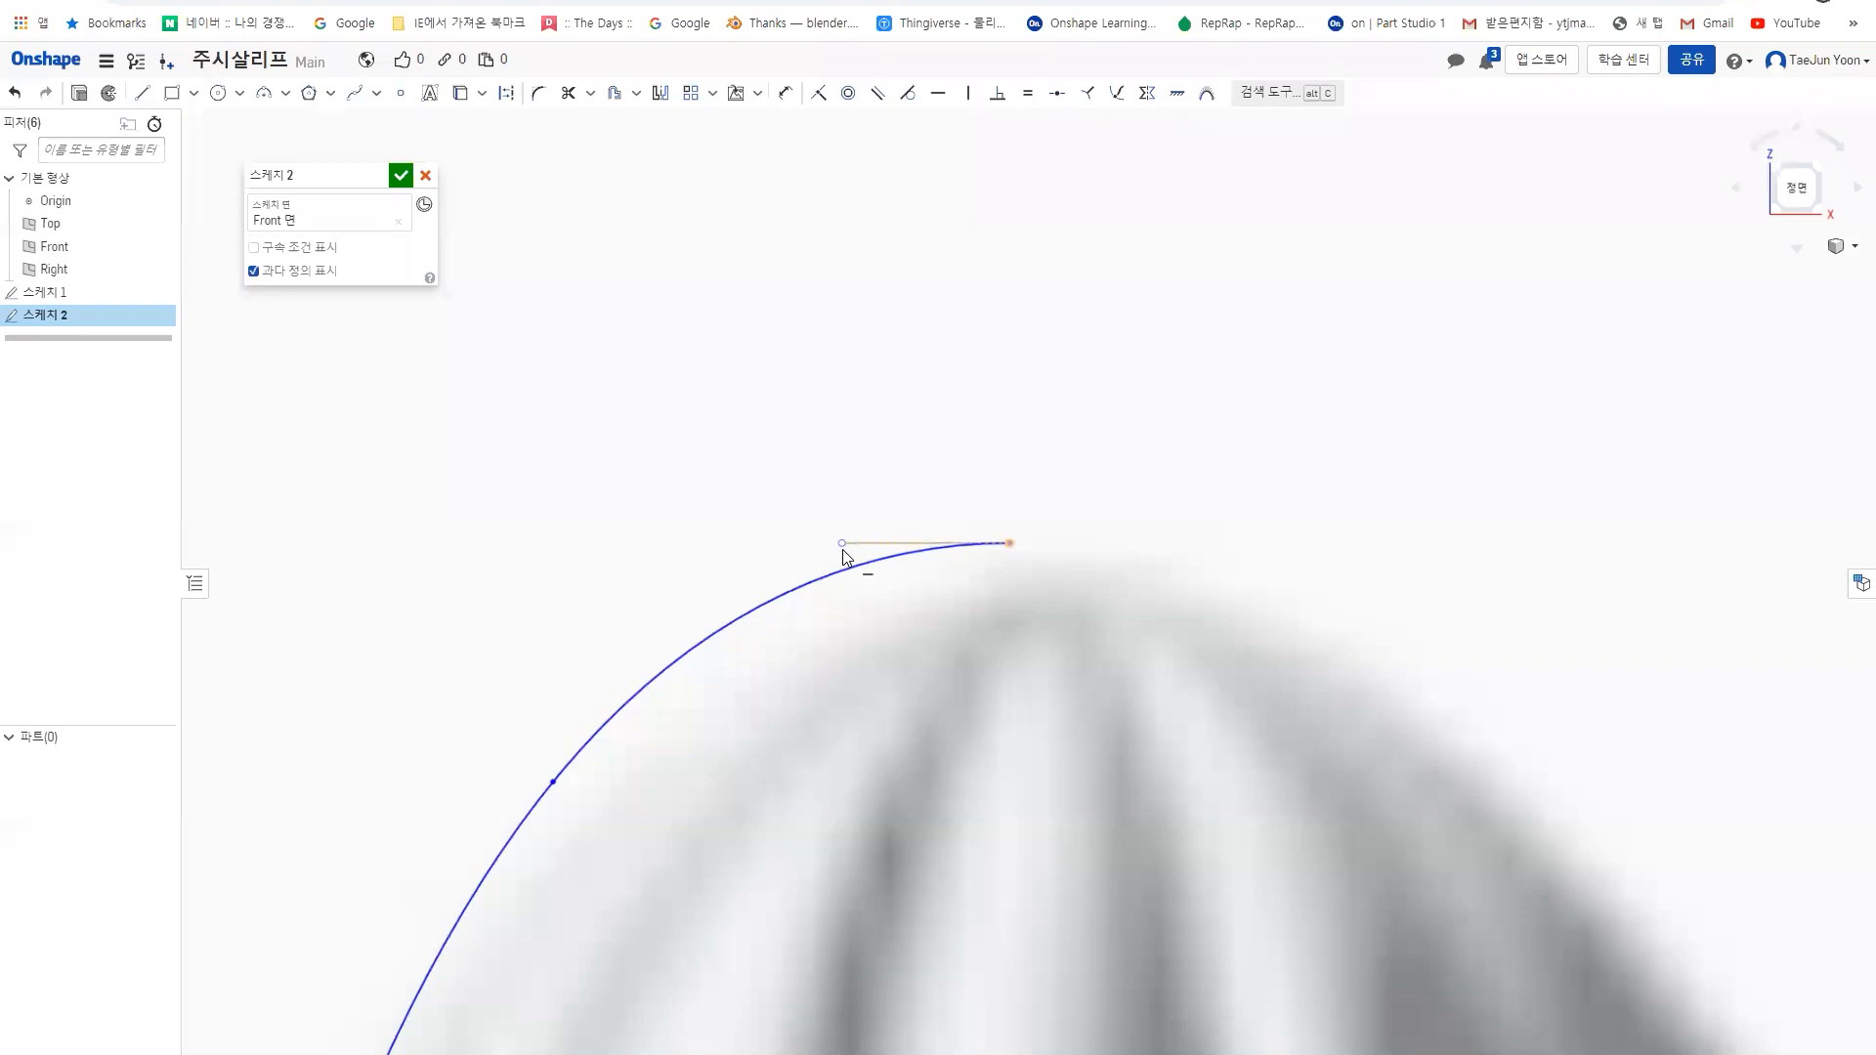
left_click_drag(845, 550, 847, 557)
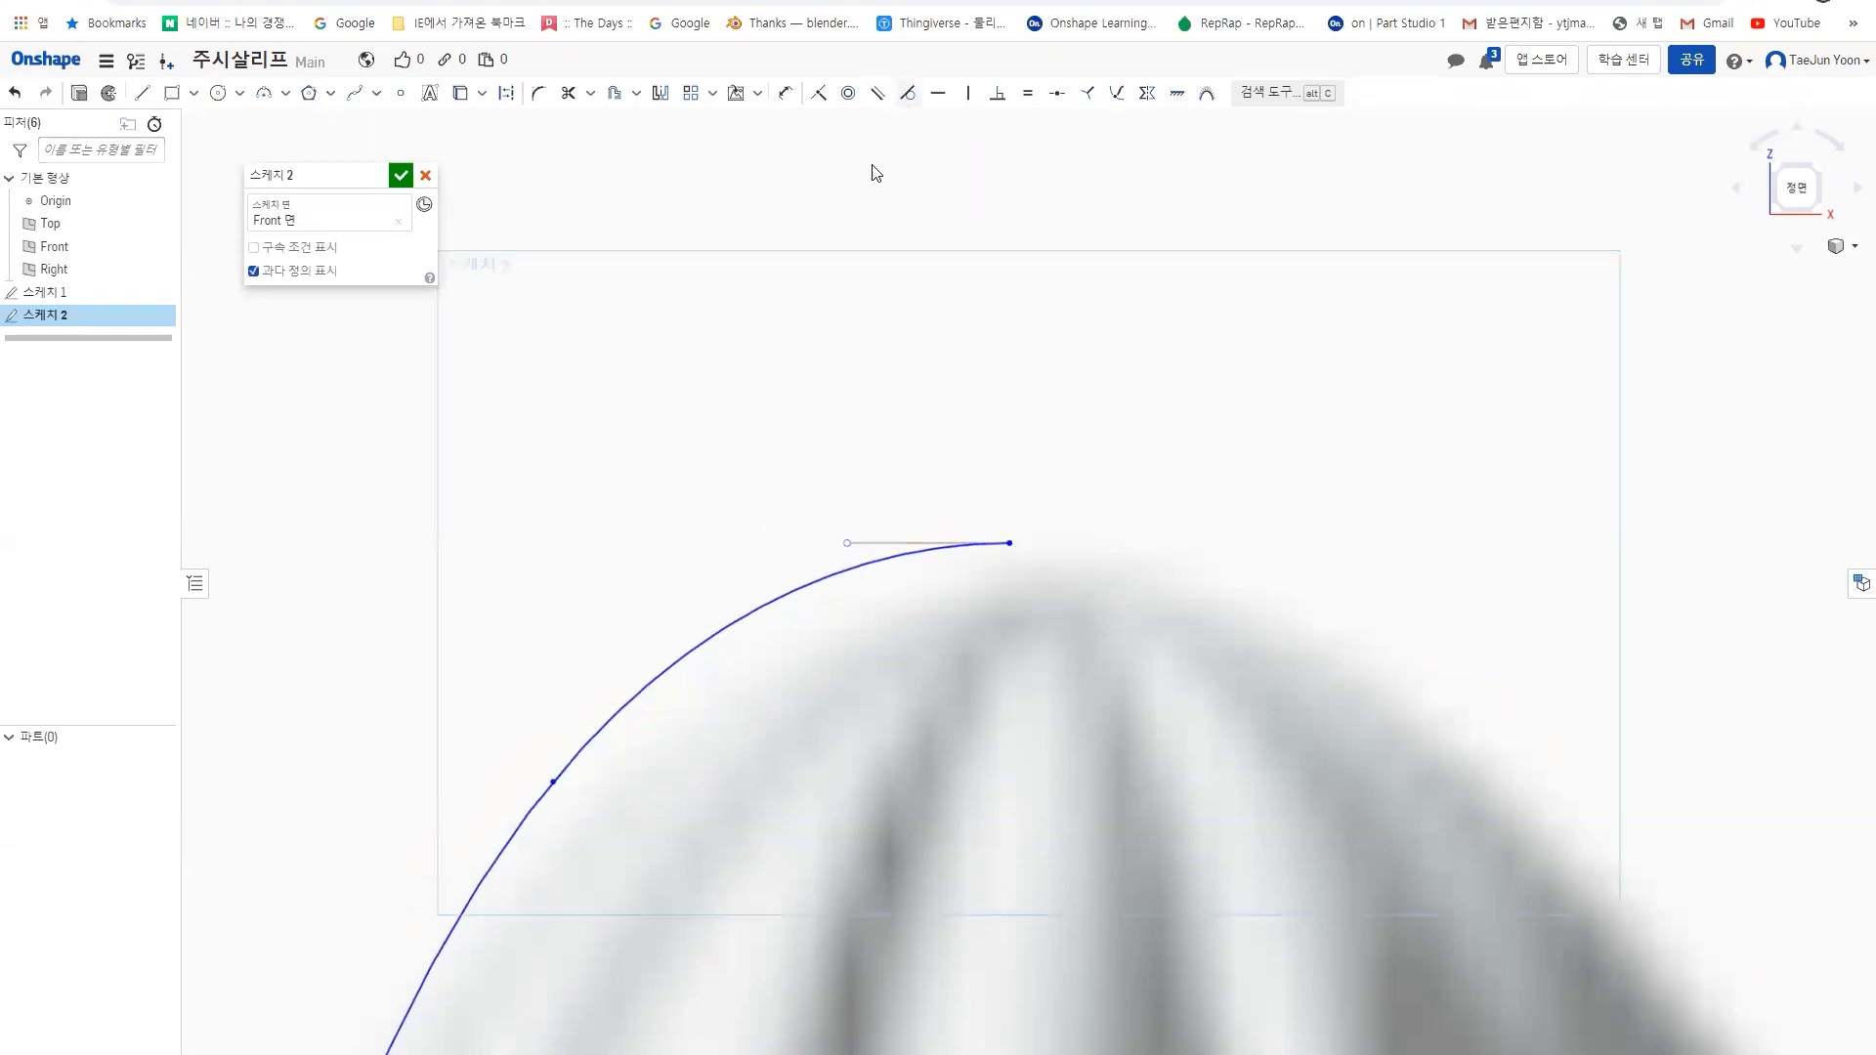
left_click_drag(846, 544, 838, 572)
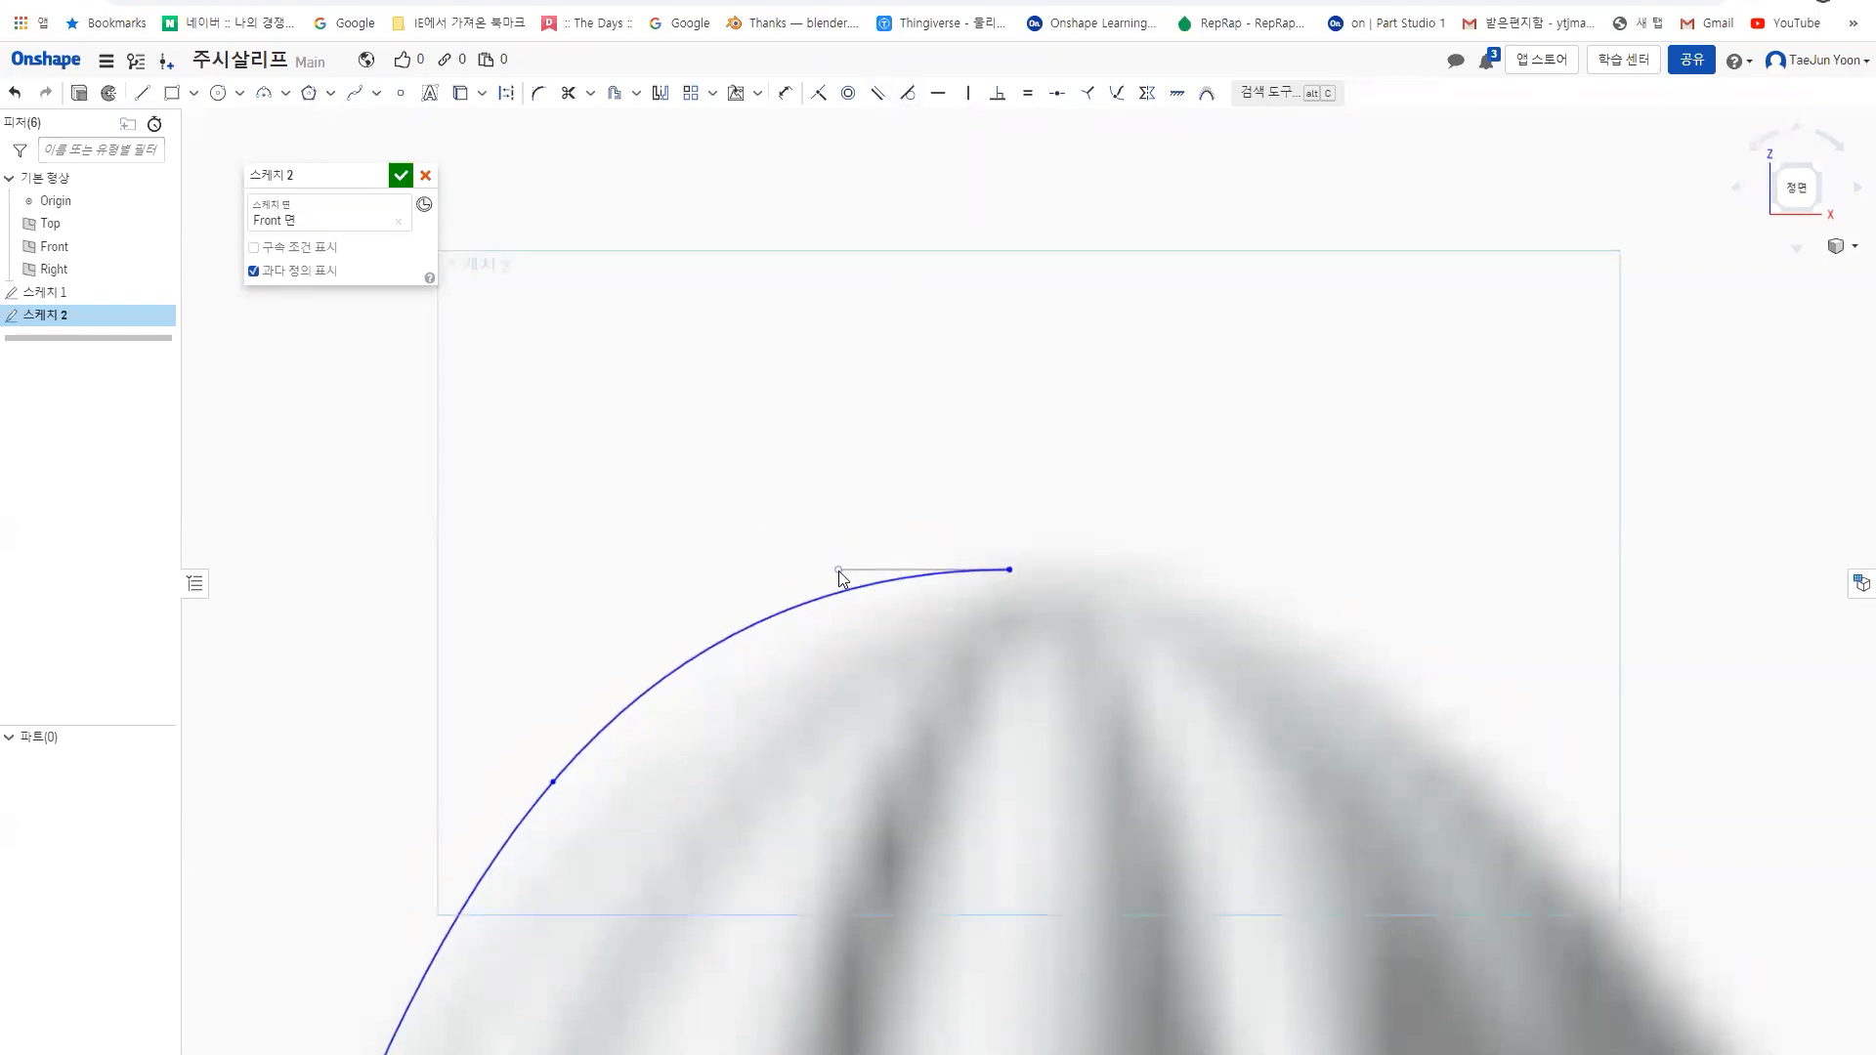
right_click(838, 572)
left_click(801, 557)
key("ctrl+z")
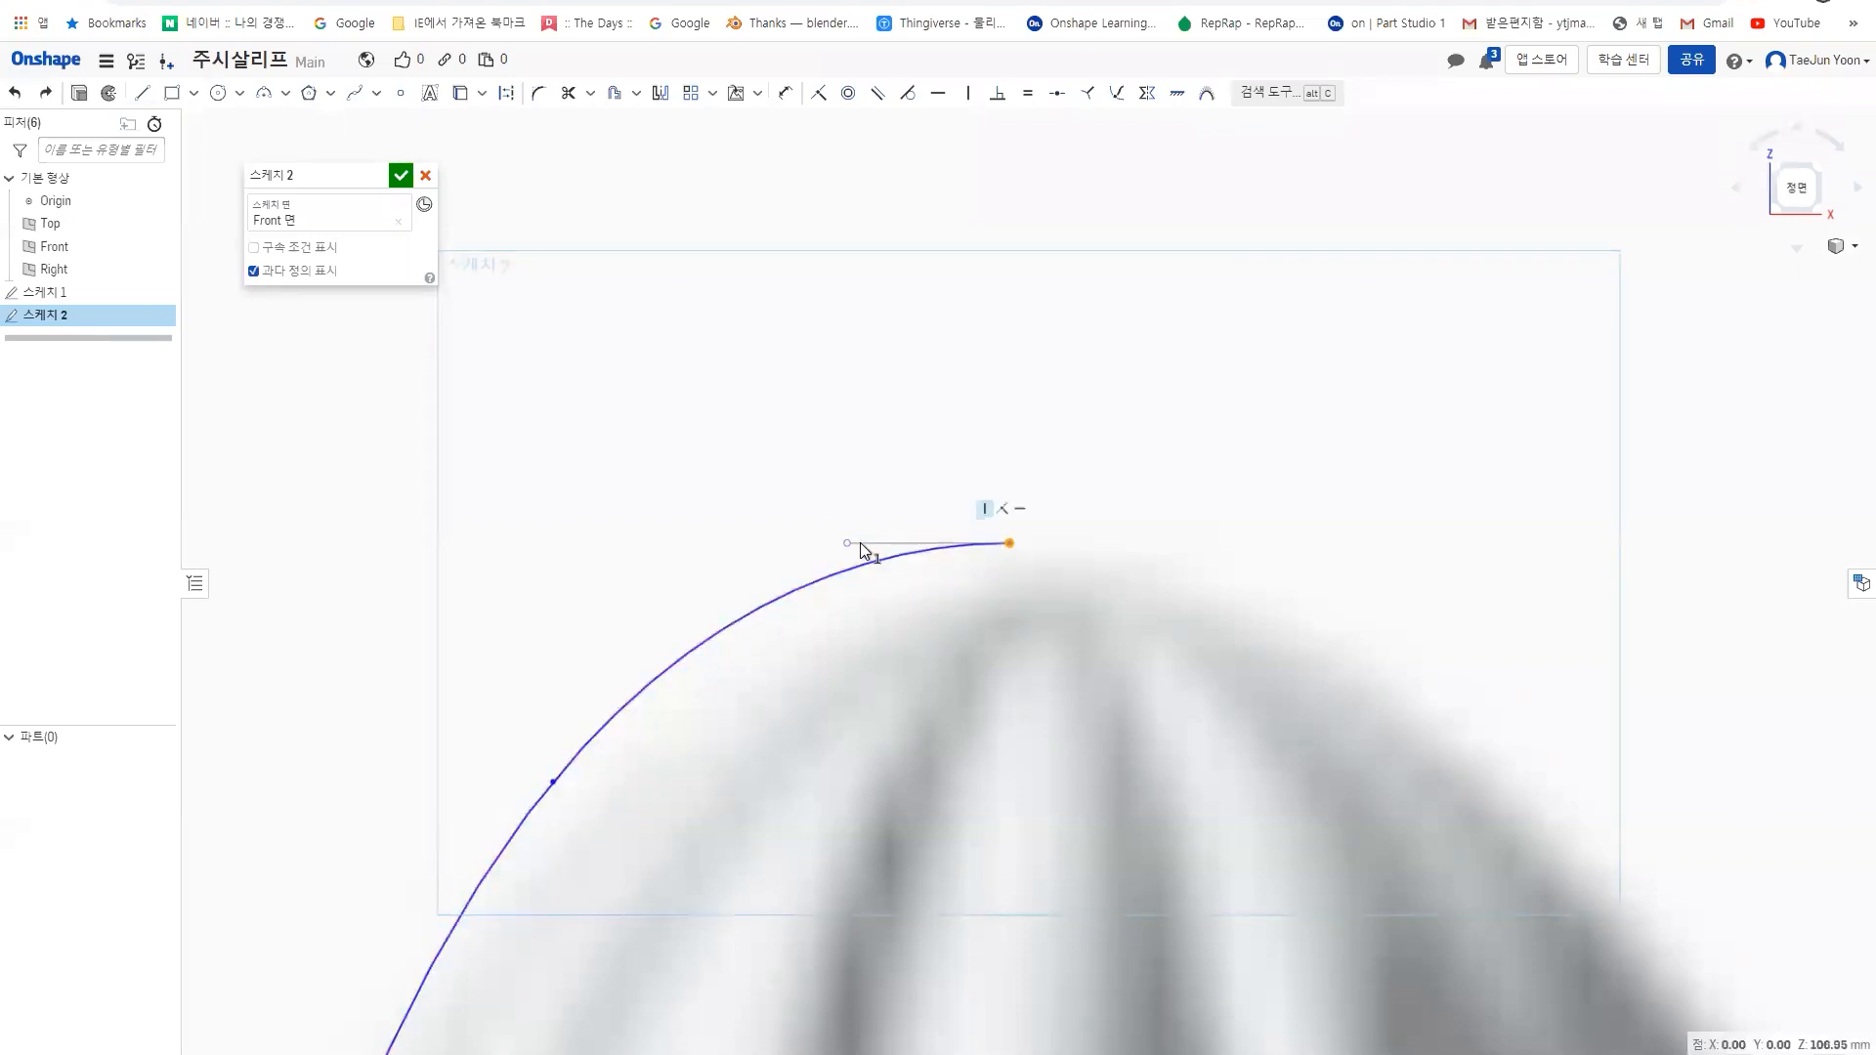
left_click_drag(844, 543, 844, 569)
key("ctrl+z")
key("ctrl+z")
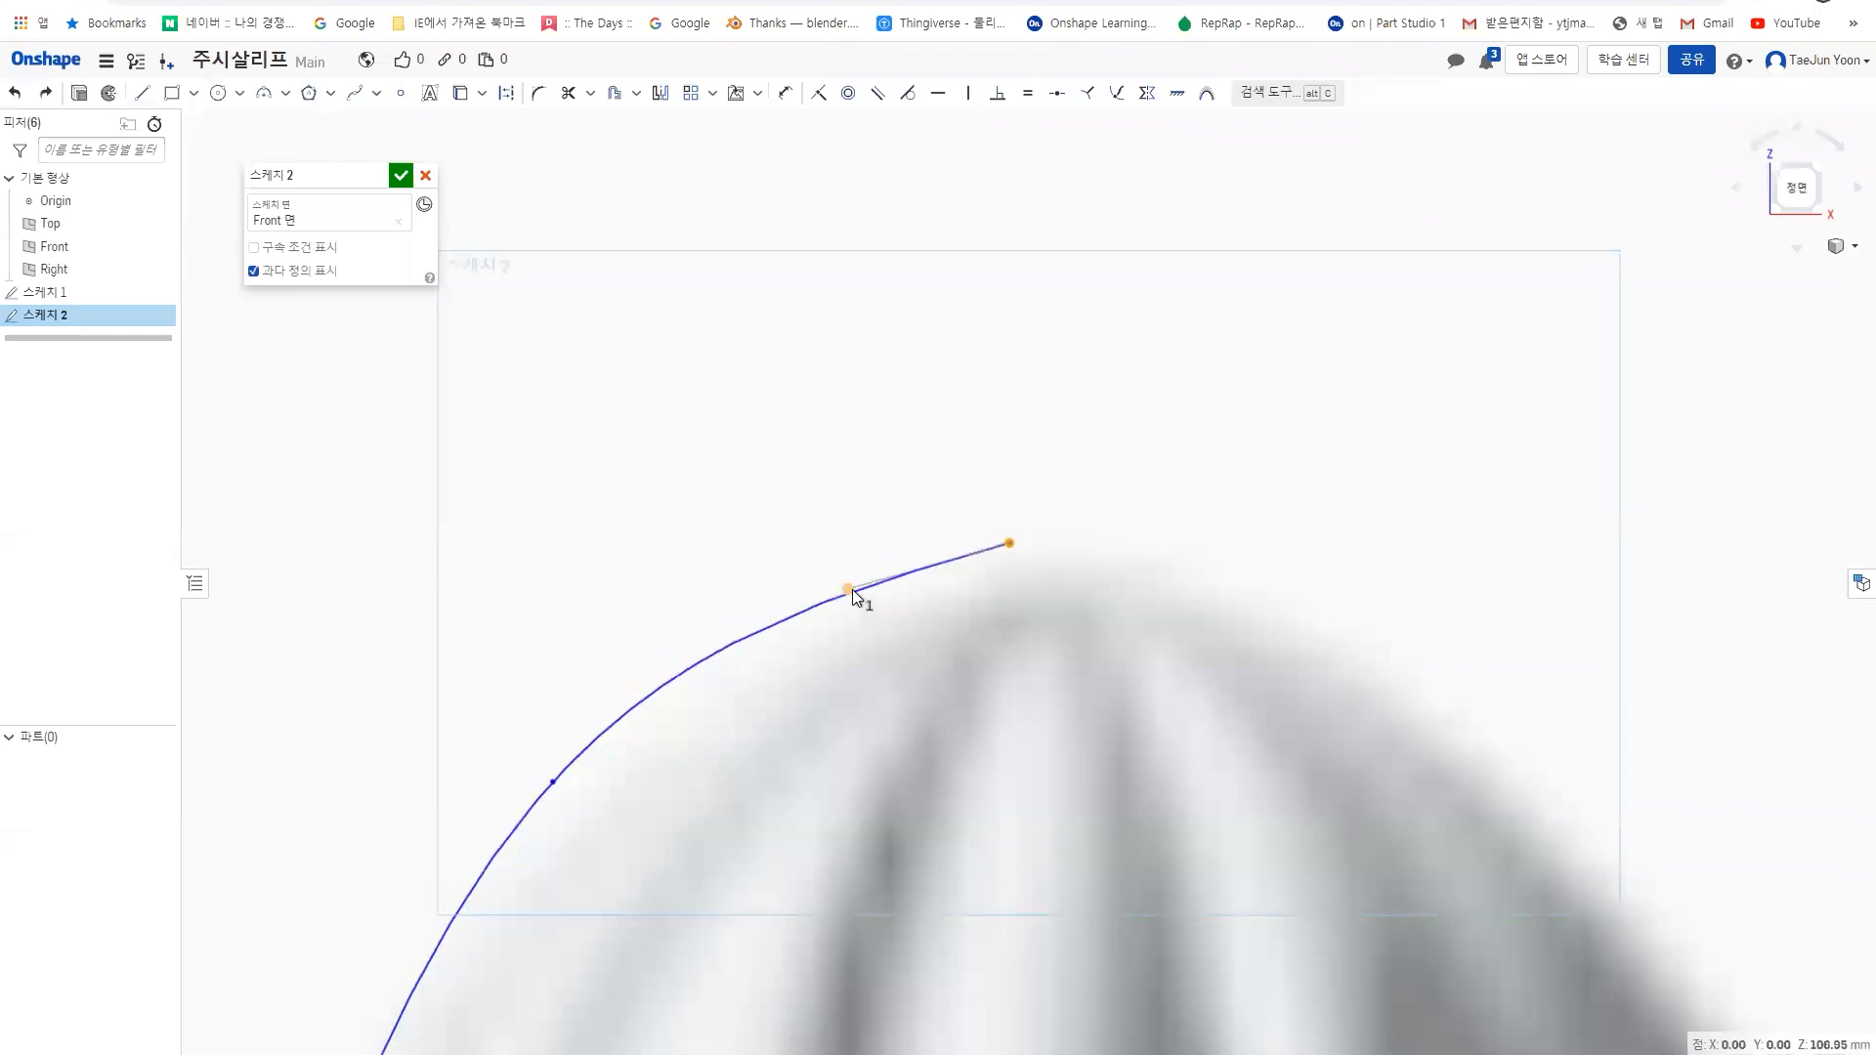
left_click_drag(852, 589, 850, 573)
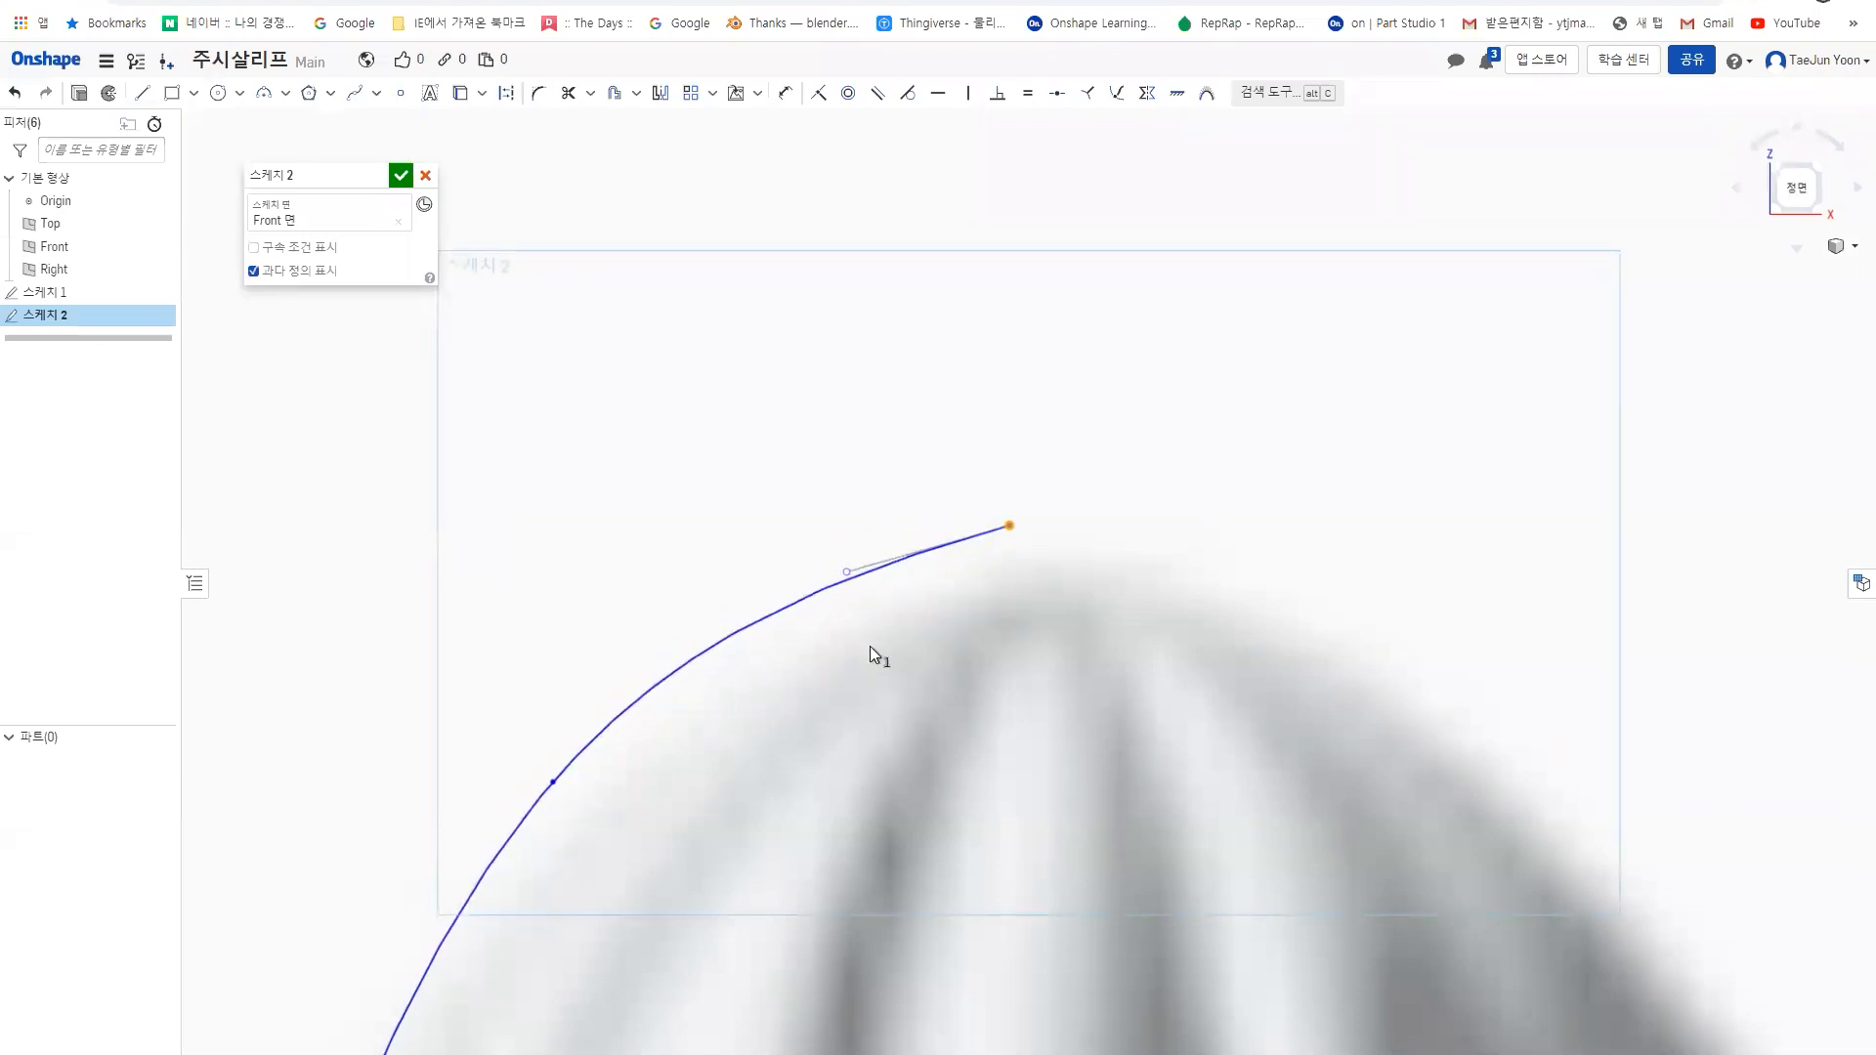
key("ctrl+z")
- Raise the tangent handle at the spline's top end and constrain it horizontally with the endpoint
left_click_drag(844, 582, 846, 556)
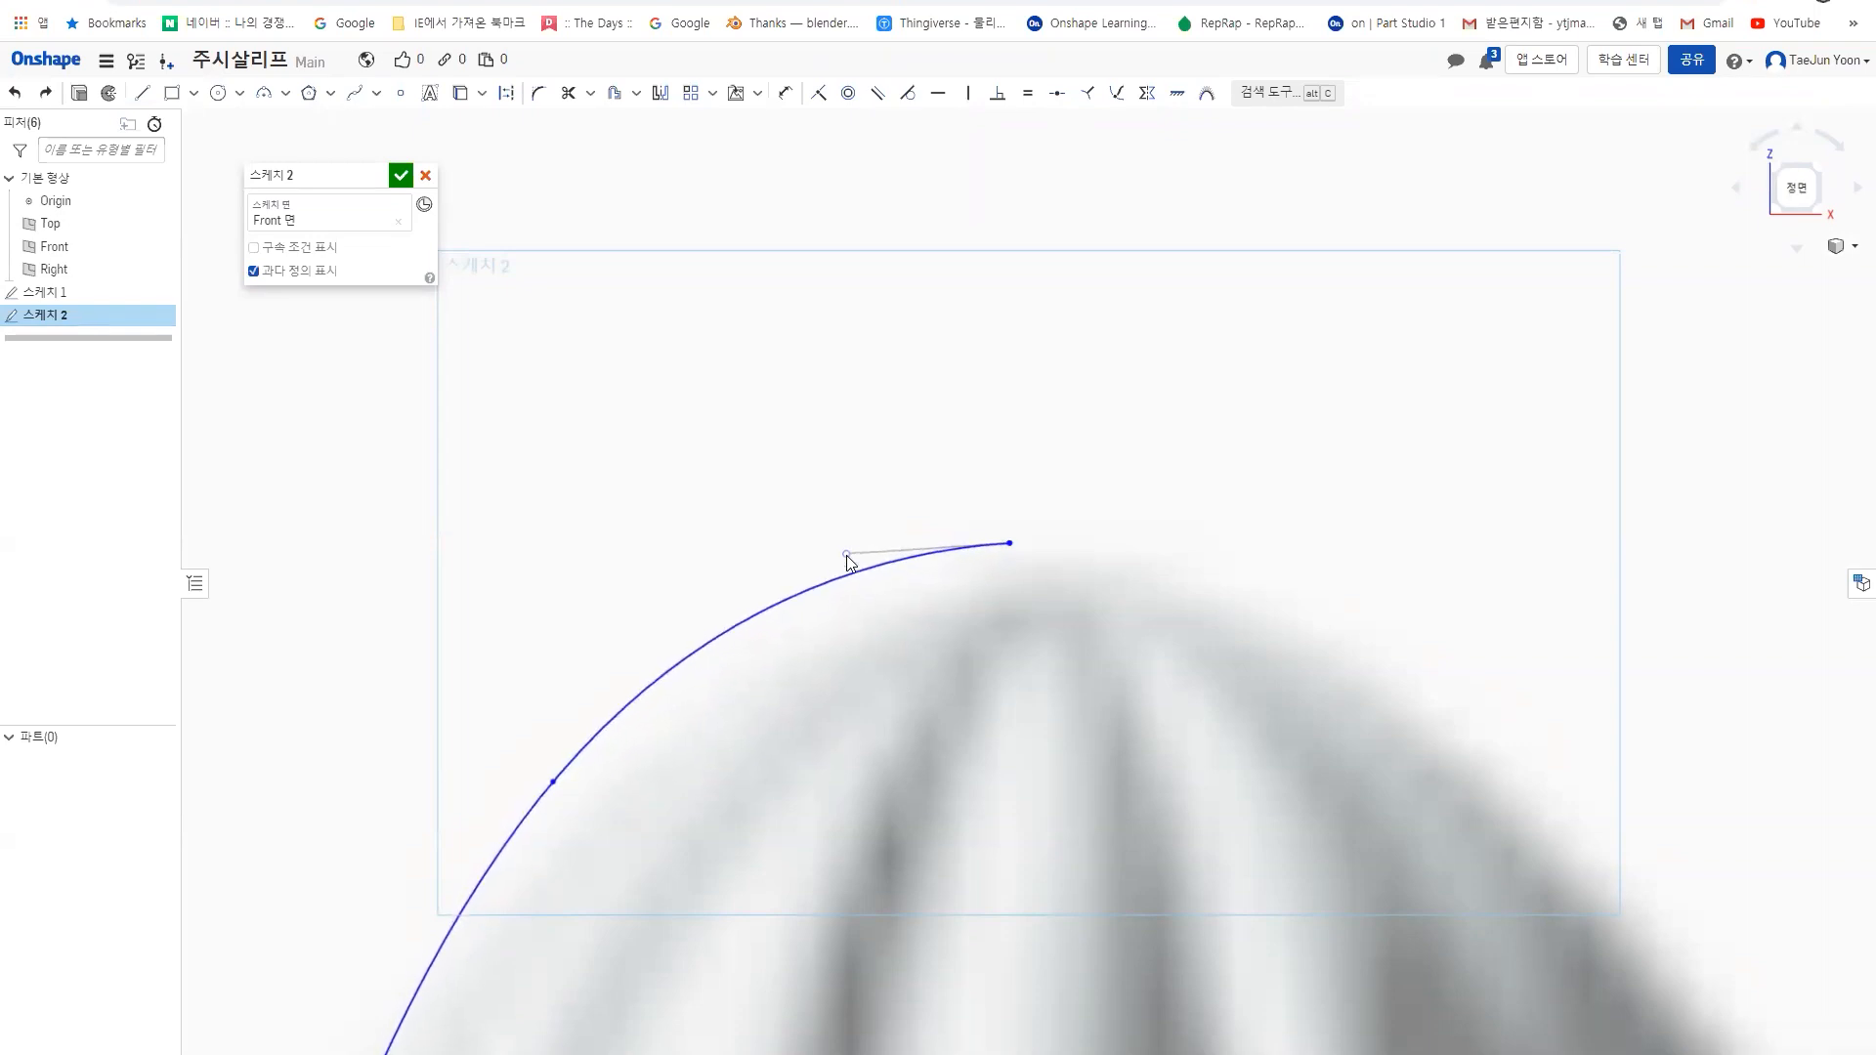
left_click(939, 94)
left_click(848, 552)
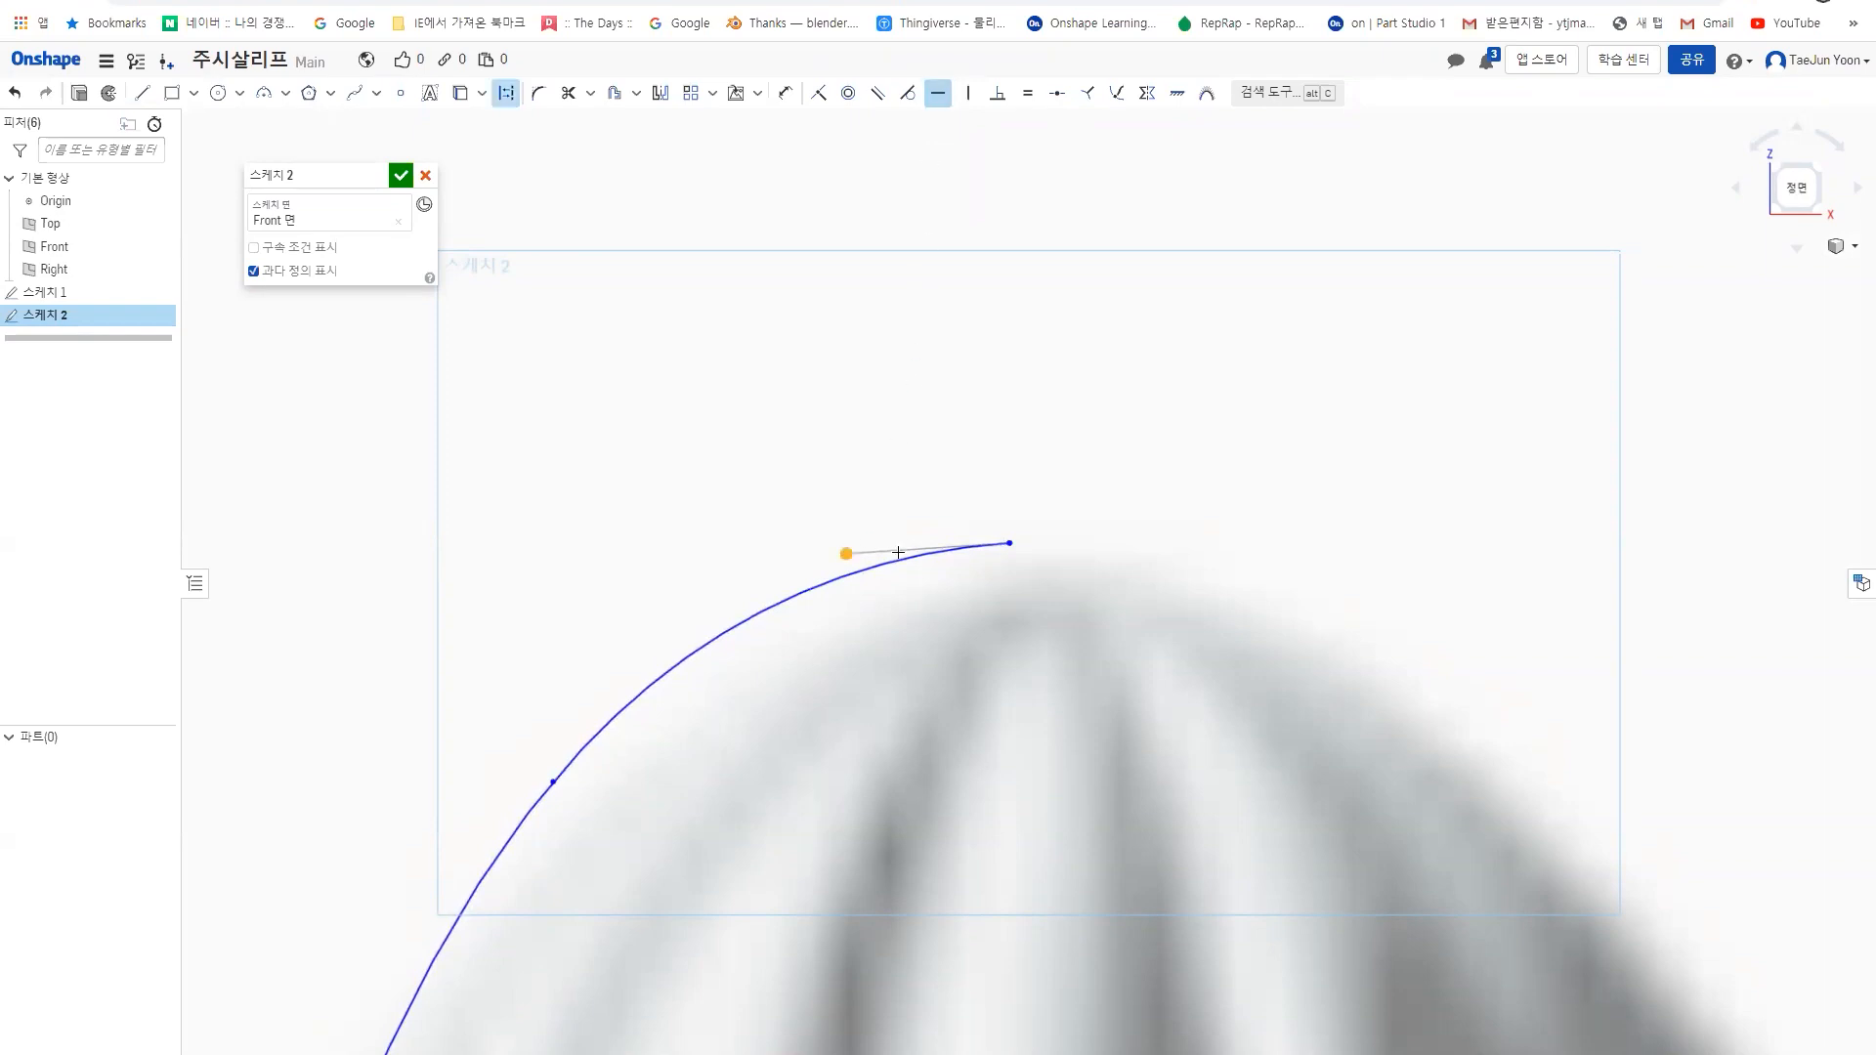
left_click(1009, 544)
key("ctrl+z")
key("Escape")
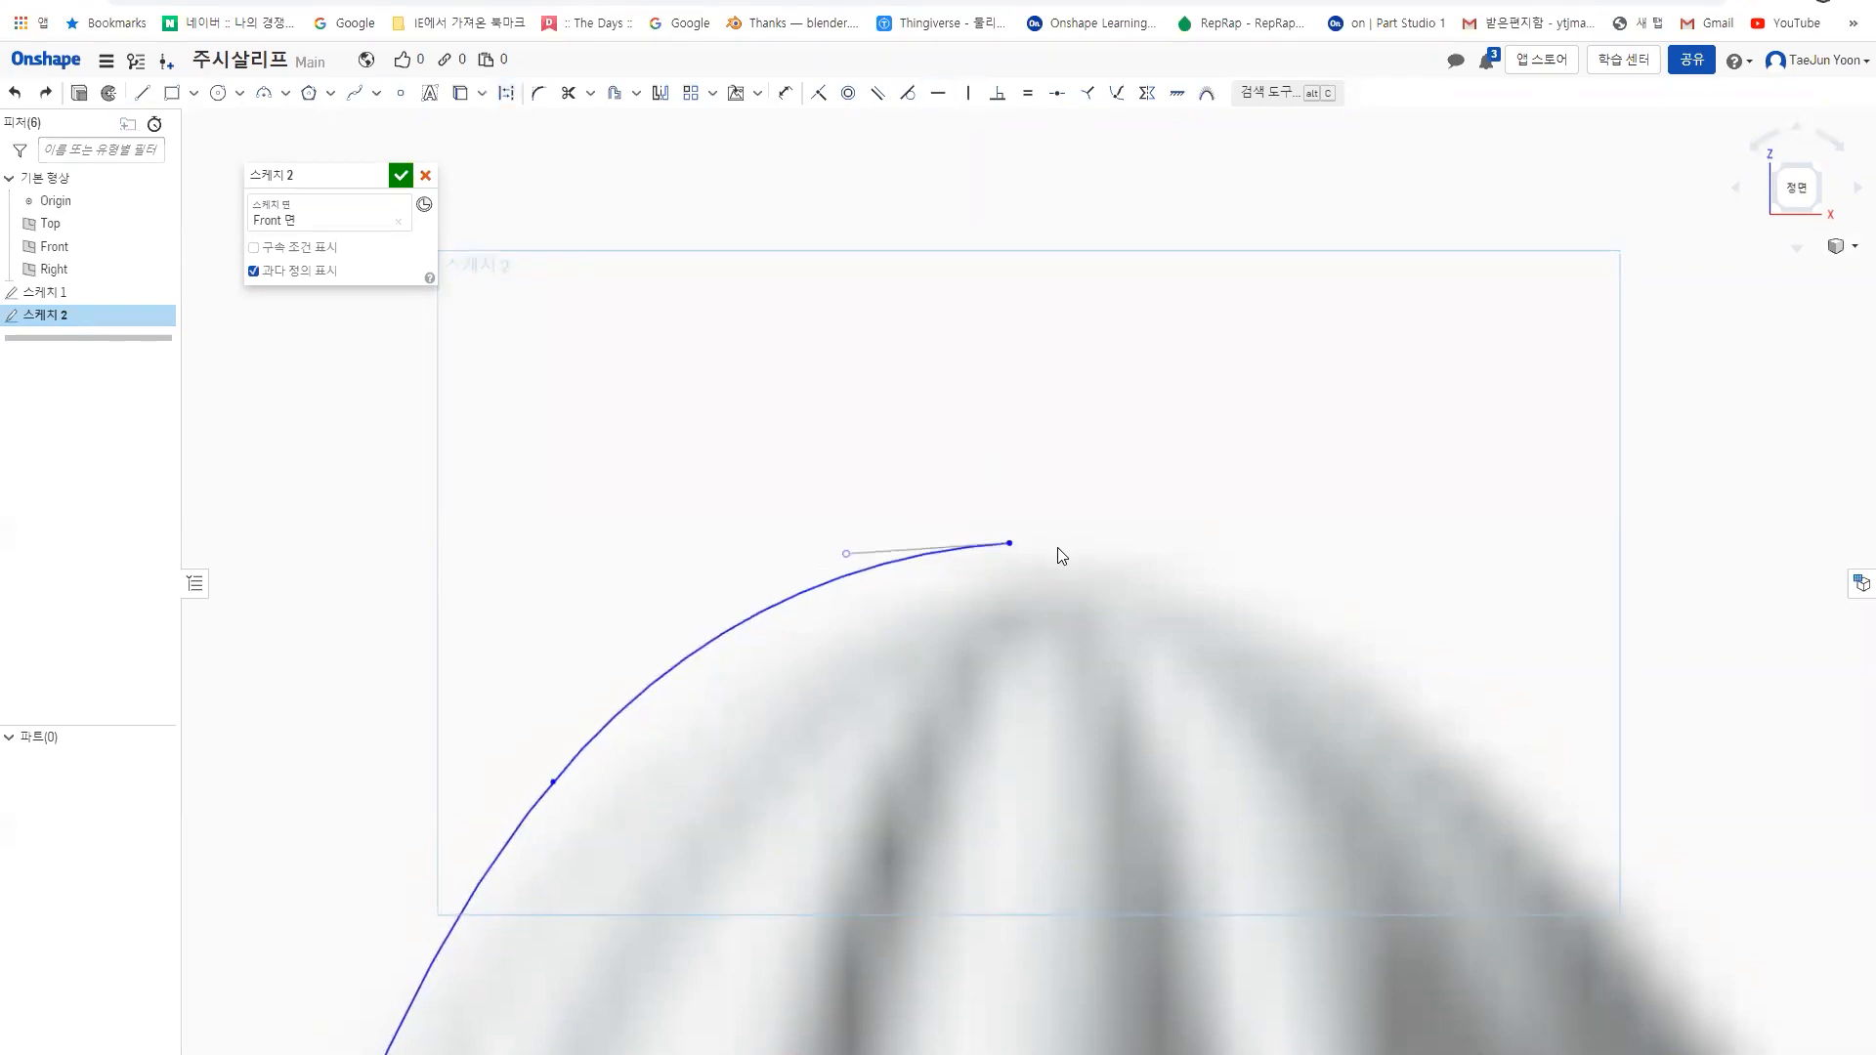
left_click(1011, 543)
left_click(846, 554)
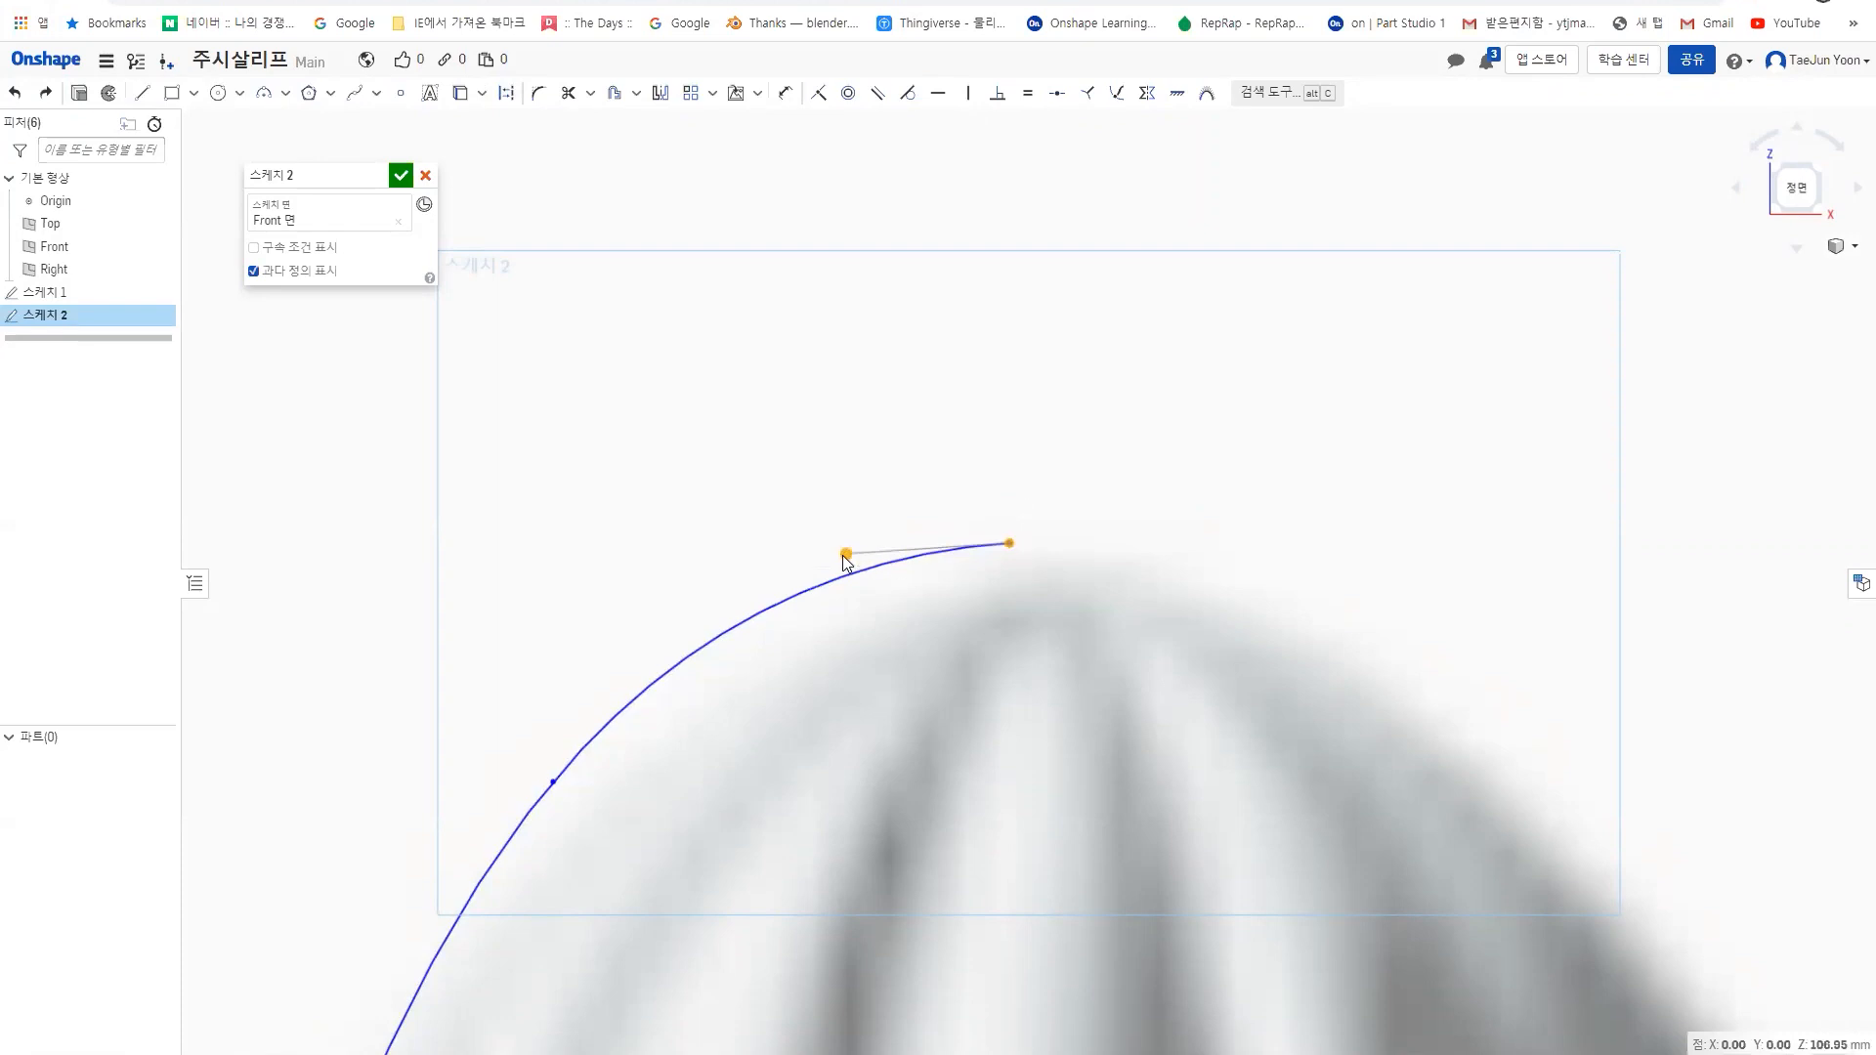
left_click(939, 95)
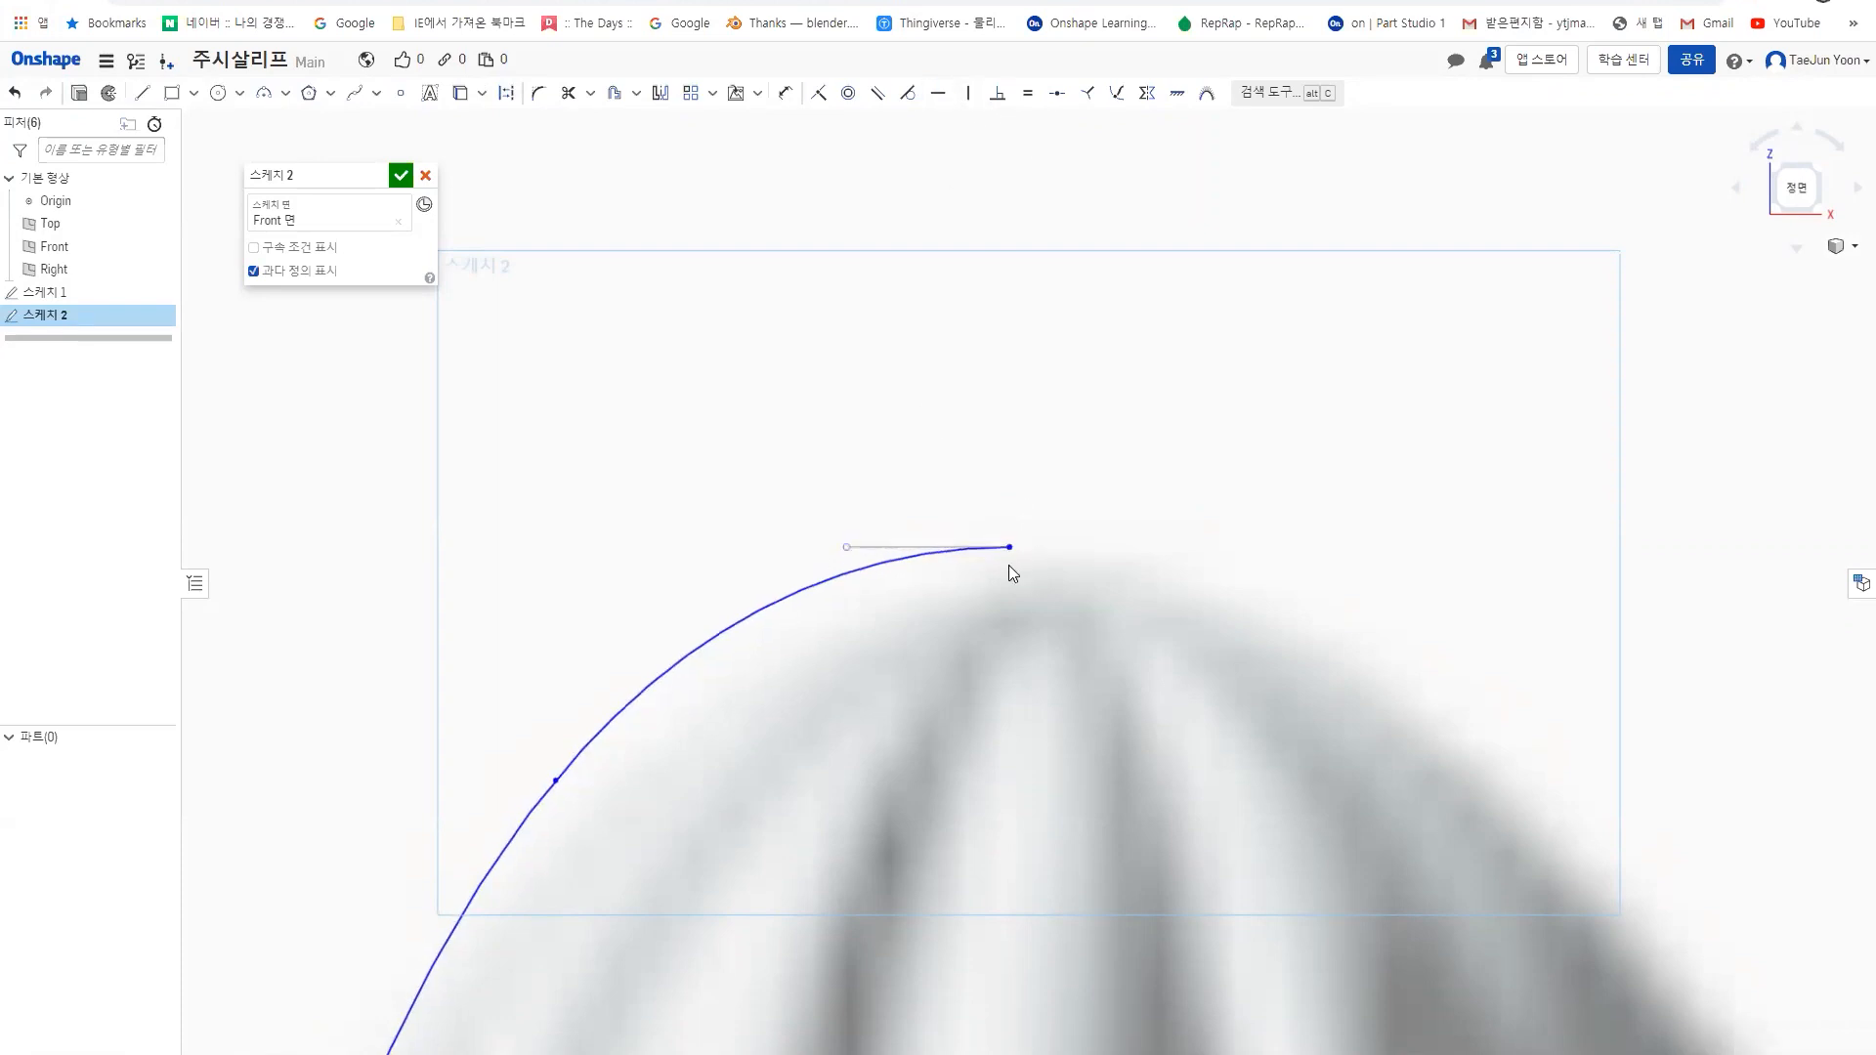
- Reshape the spline's lower tip into a rounded end by swinging its tangent handle outward, almost level with the endpoint
scroll(953, 547, "down", 4)
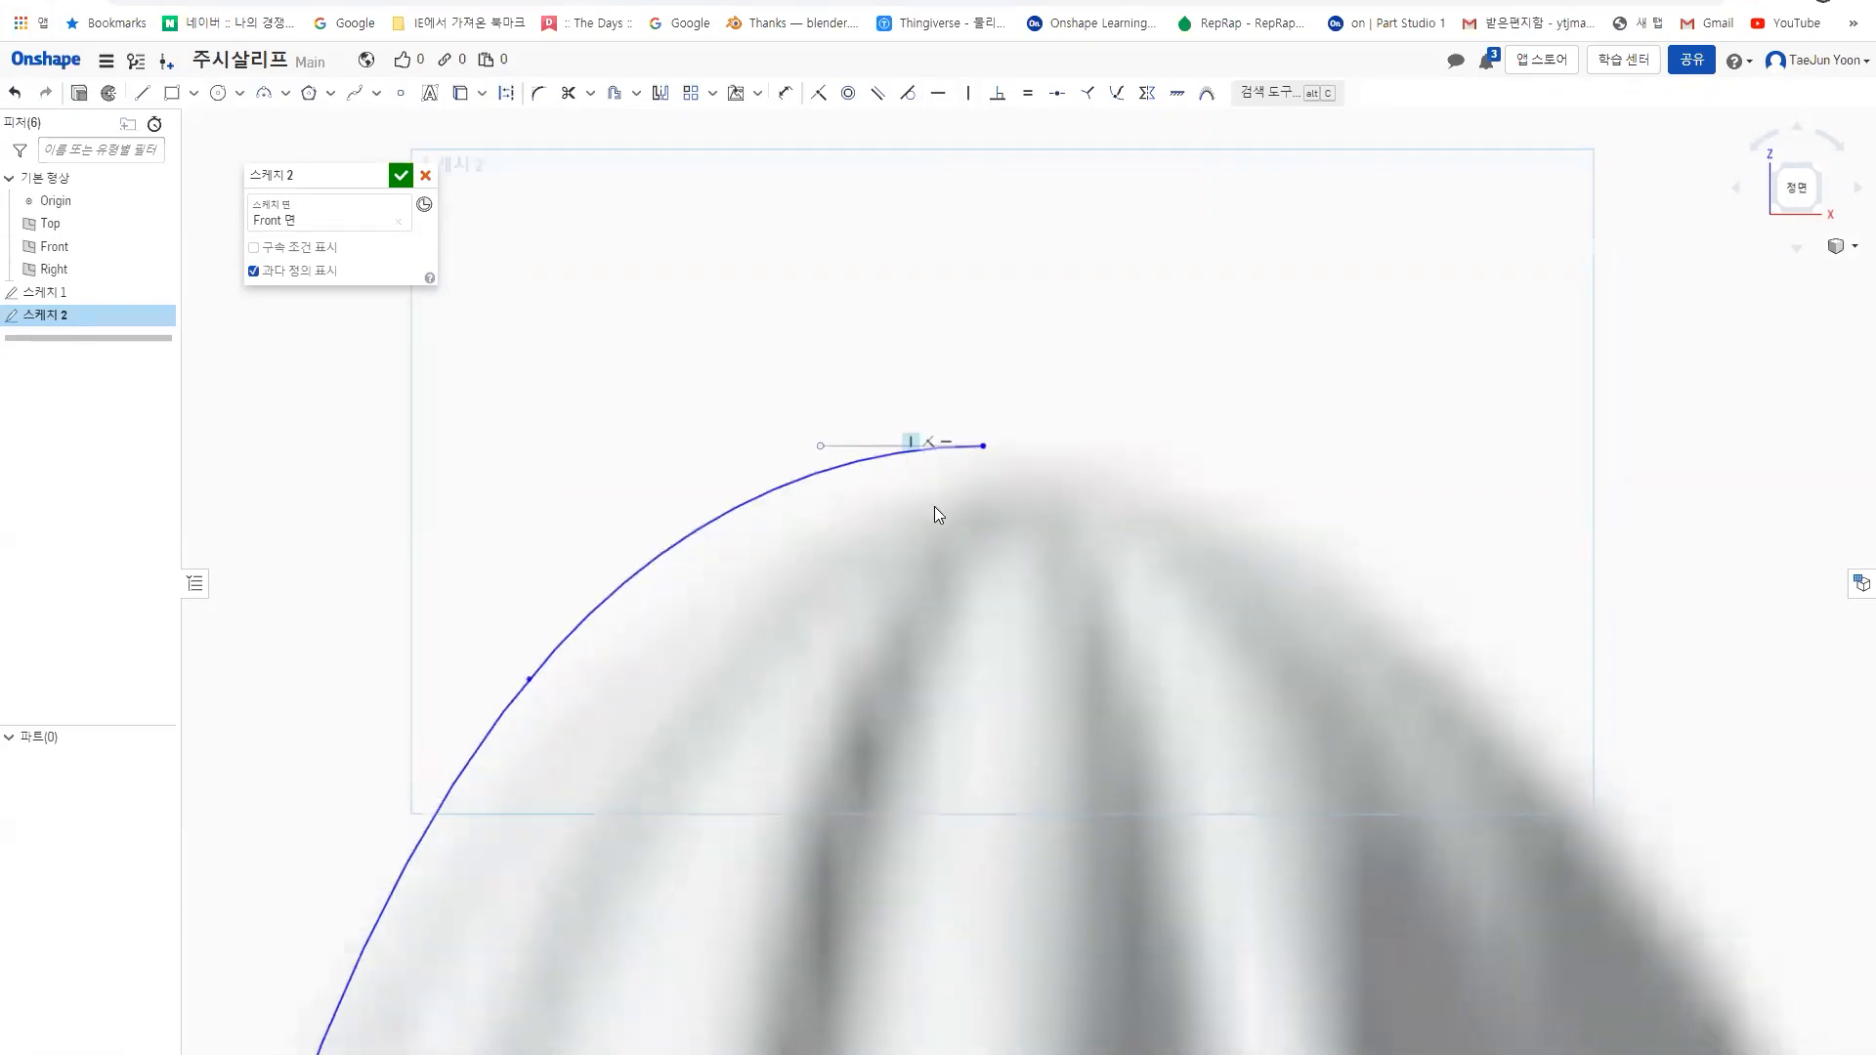
middle_click_drag(967, 639, 913, 239)
scroll(900, 665, "down", 1)
middle_click_drag(886, 772, 879, 531)
scroll(879, 532, "down", 2)
middle_click_drag(864, 704, 852, 200)
middle_click_drag(878, 1007, 817, 449)
scroll(809, 455, "up", 3)
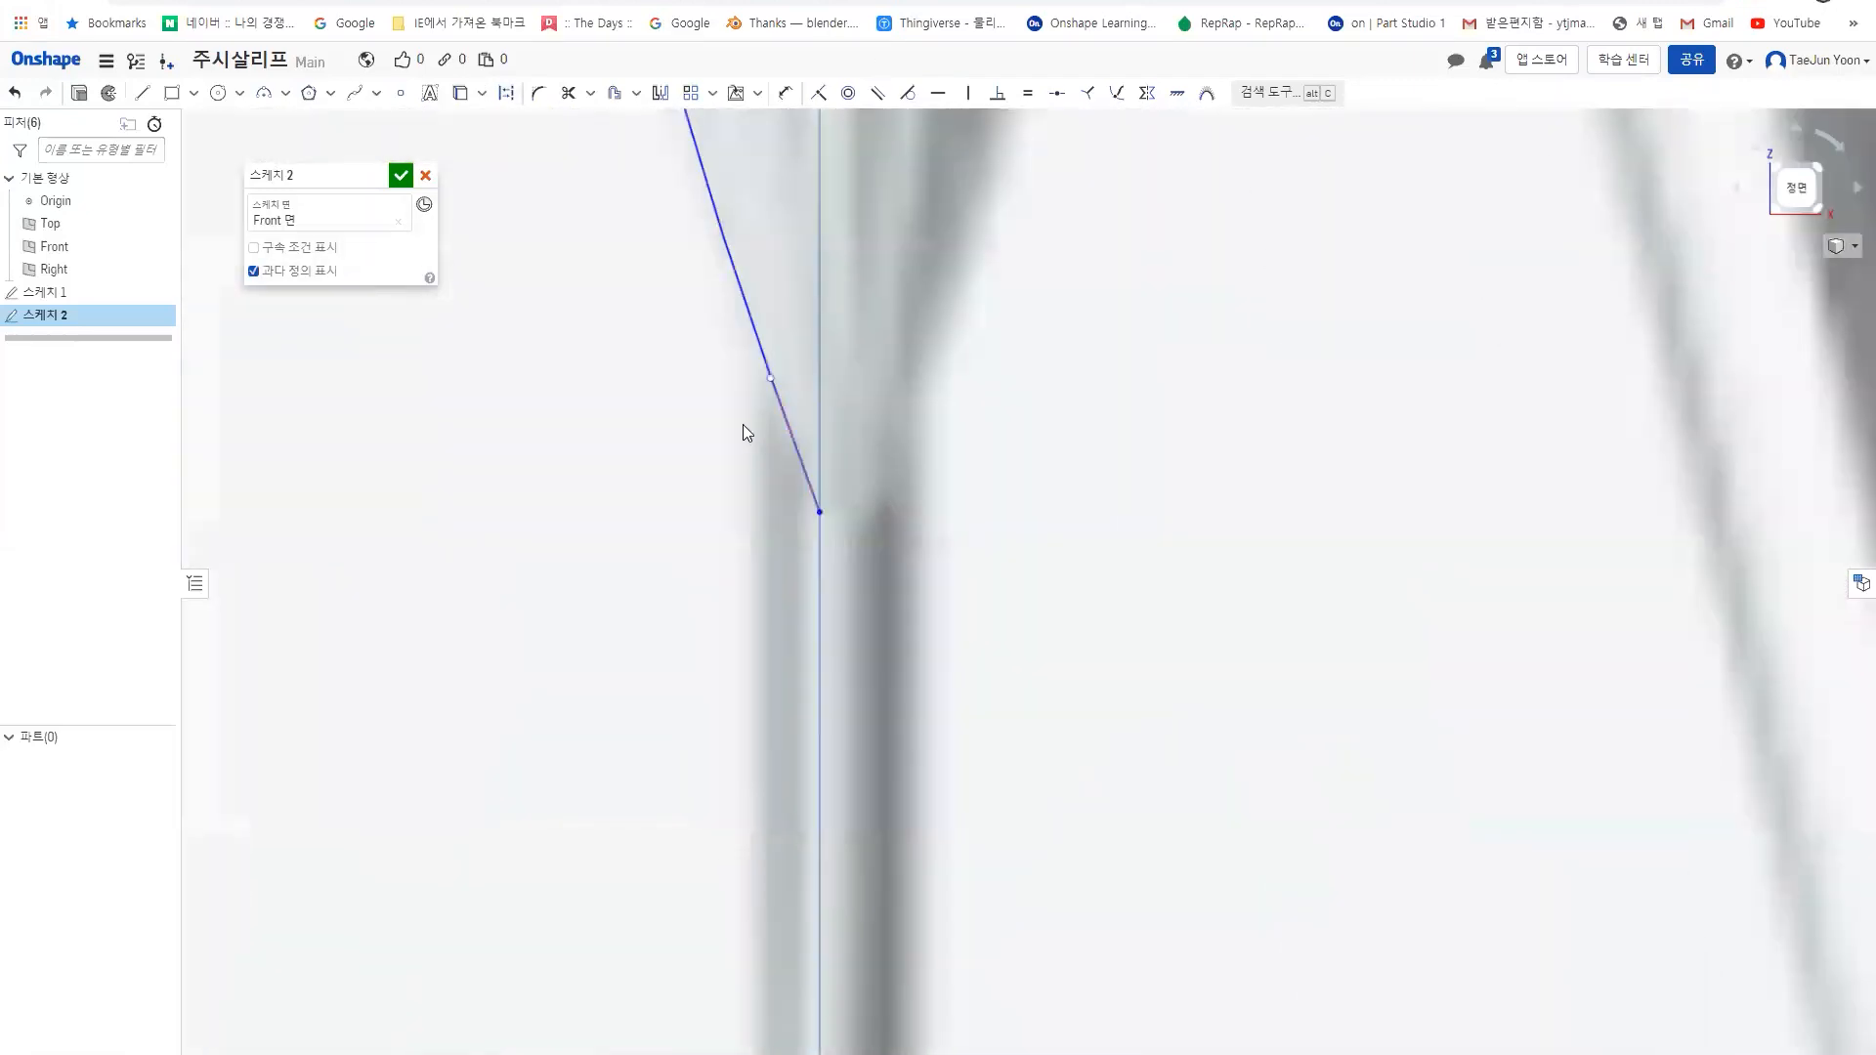
left_click_drag(770, 387, 763, 500)
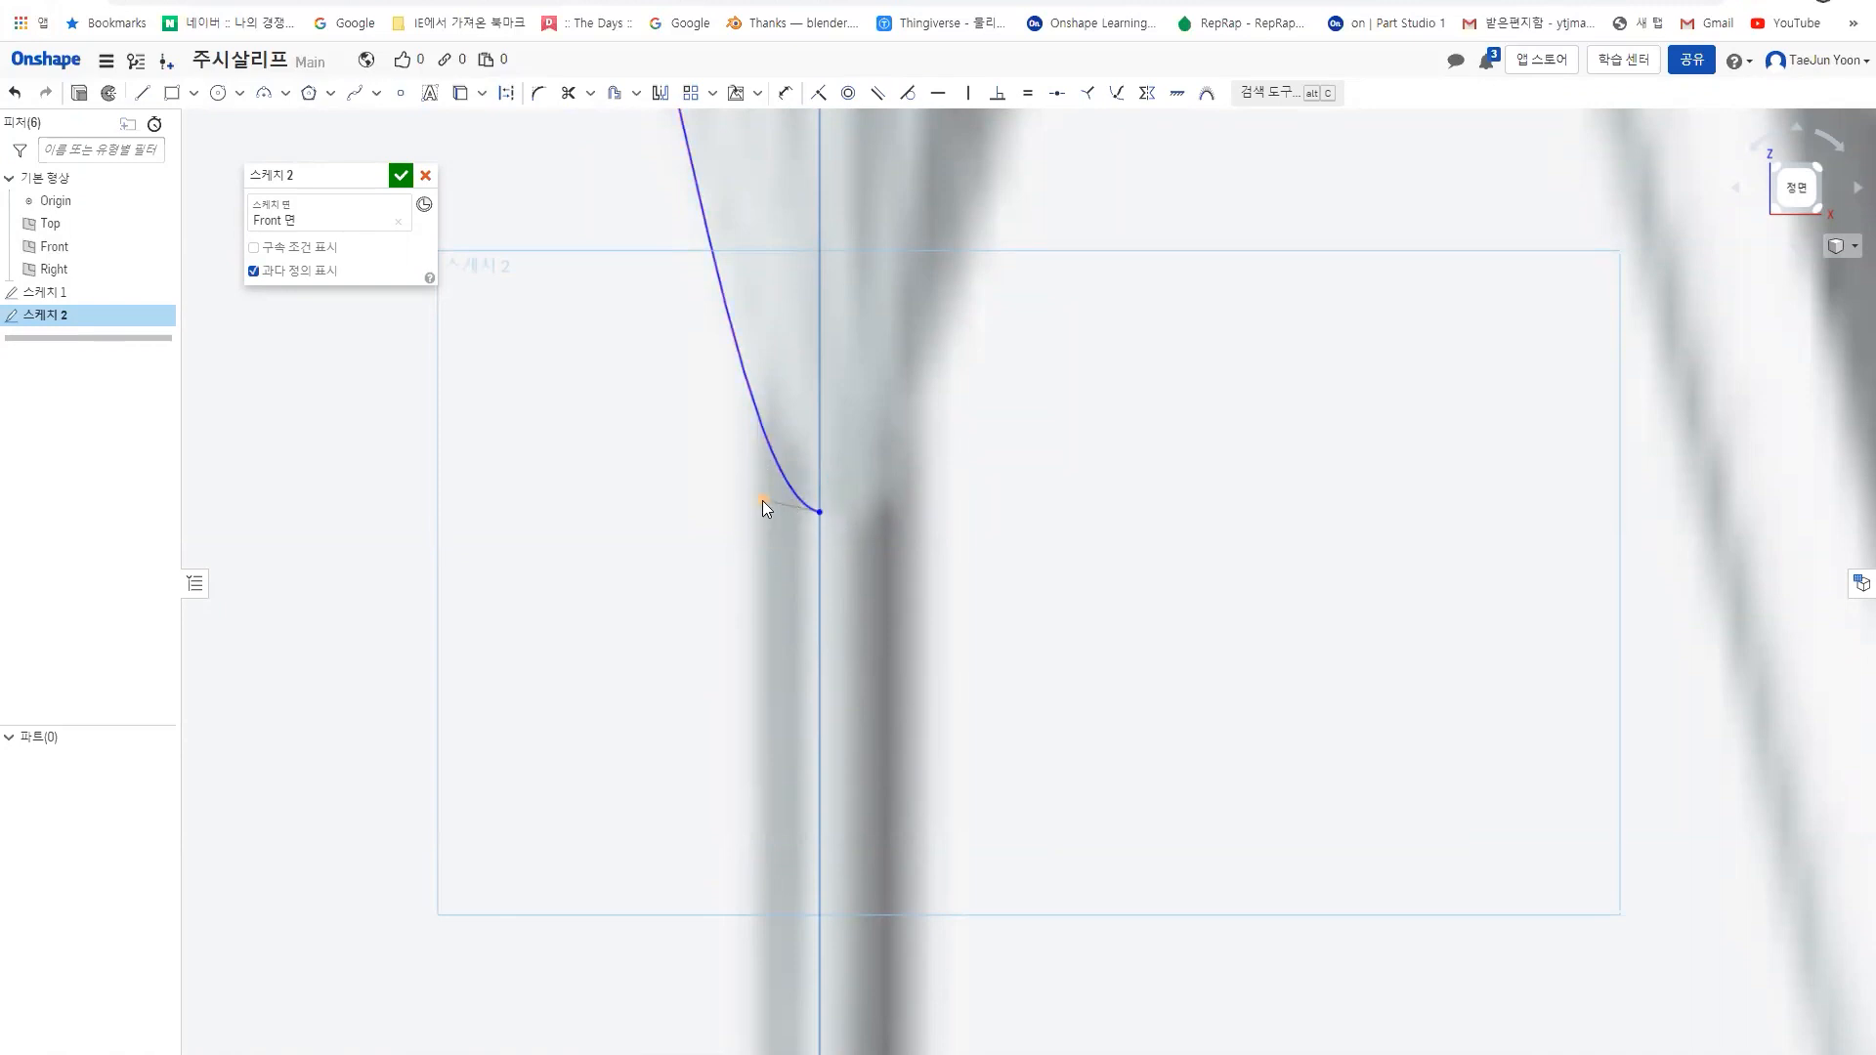
left_click_drag(762, 502, 749, 484)
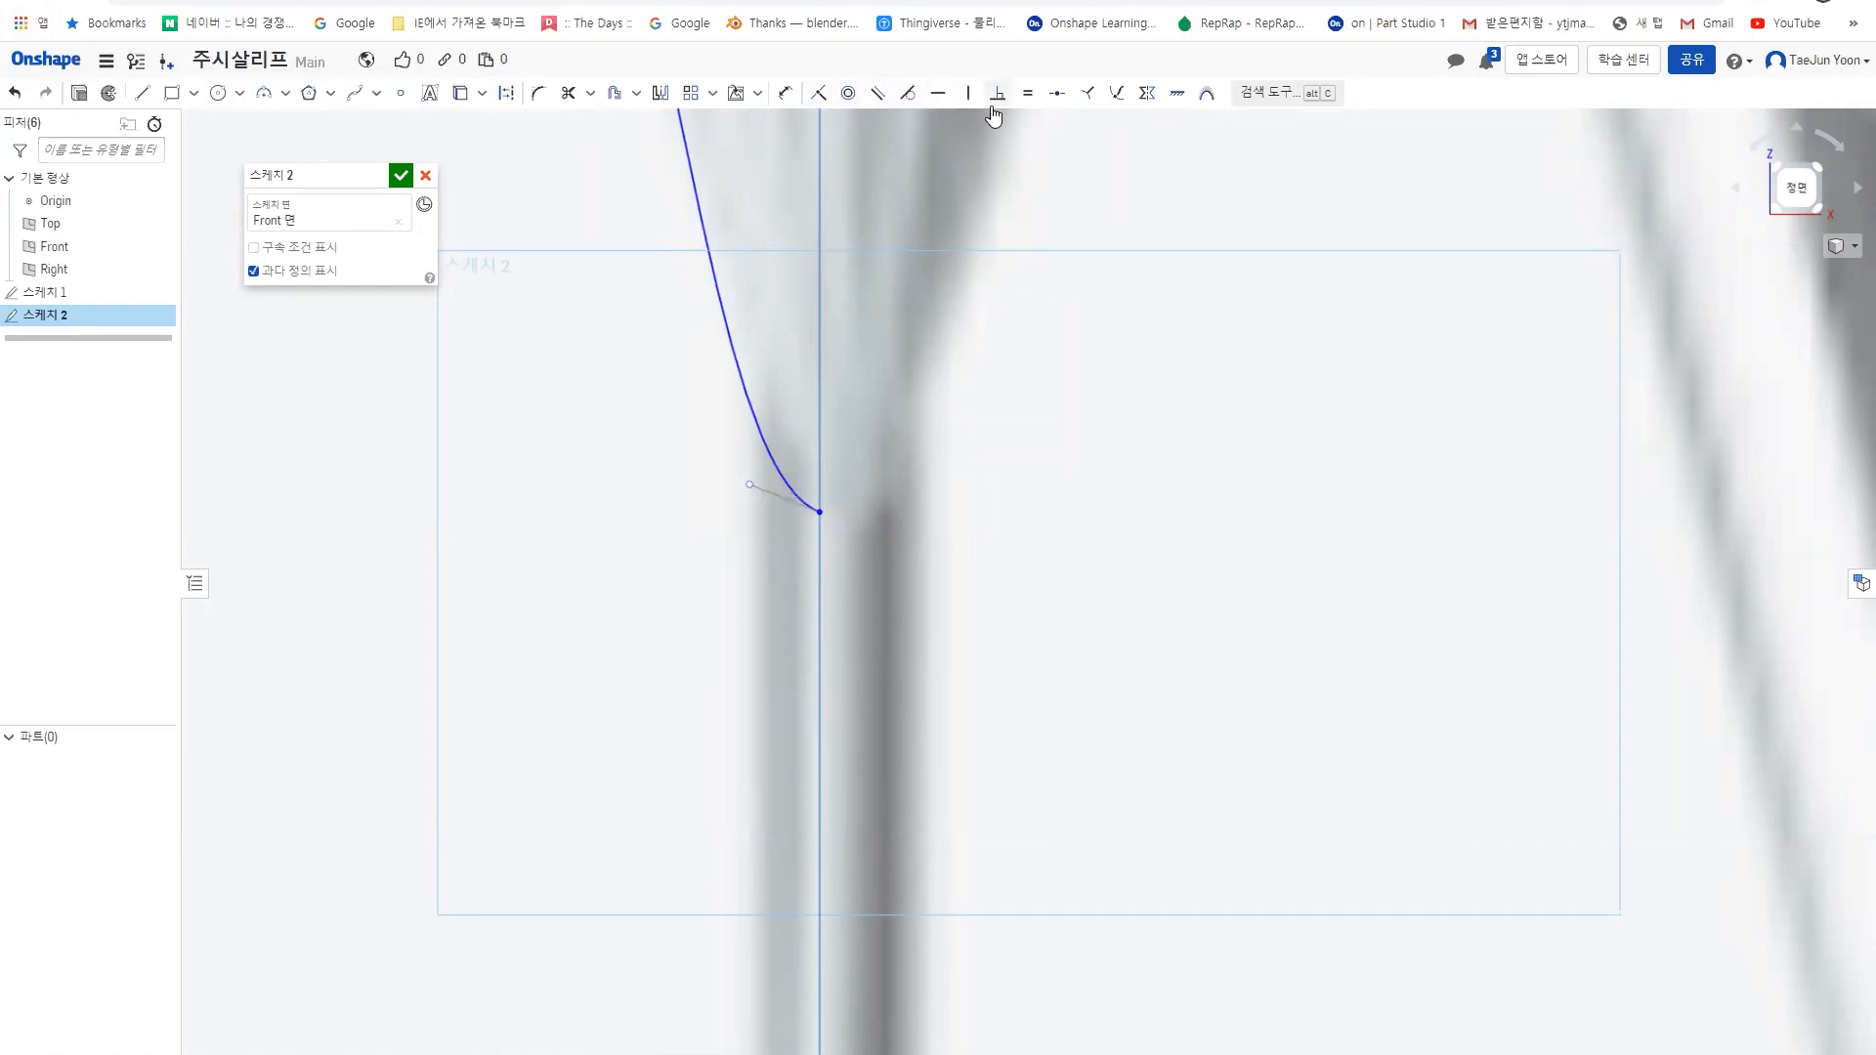
- Constrain the tangent handle at the spline's lower tip to be horizontal
left_click(938, 95)
left_click(746, 489)
scroll(886, 490, "down", 5)
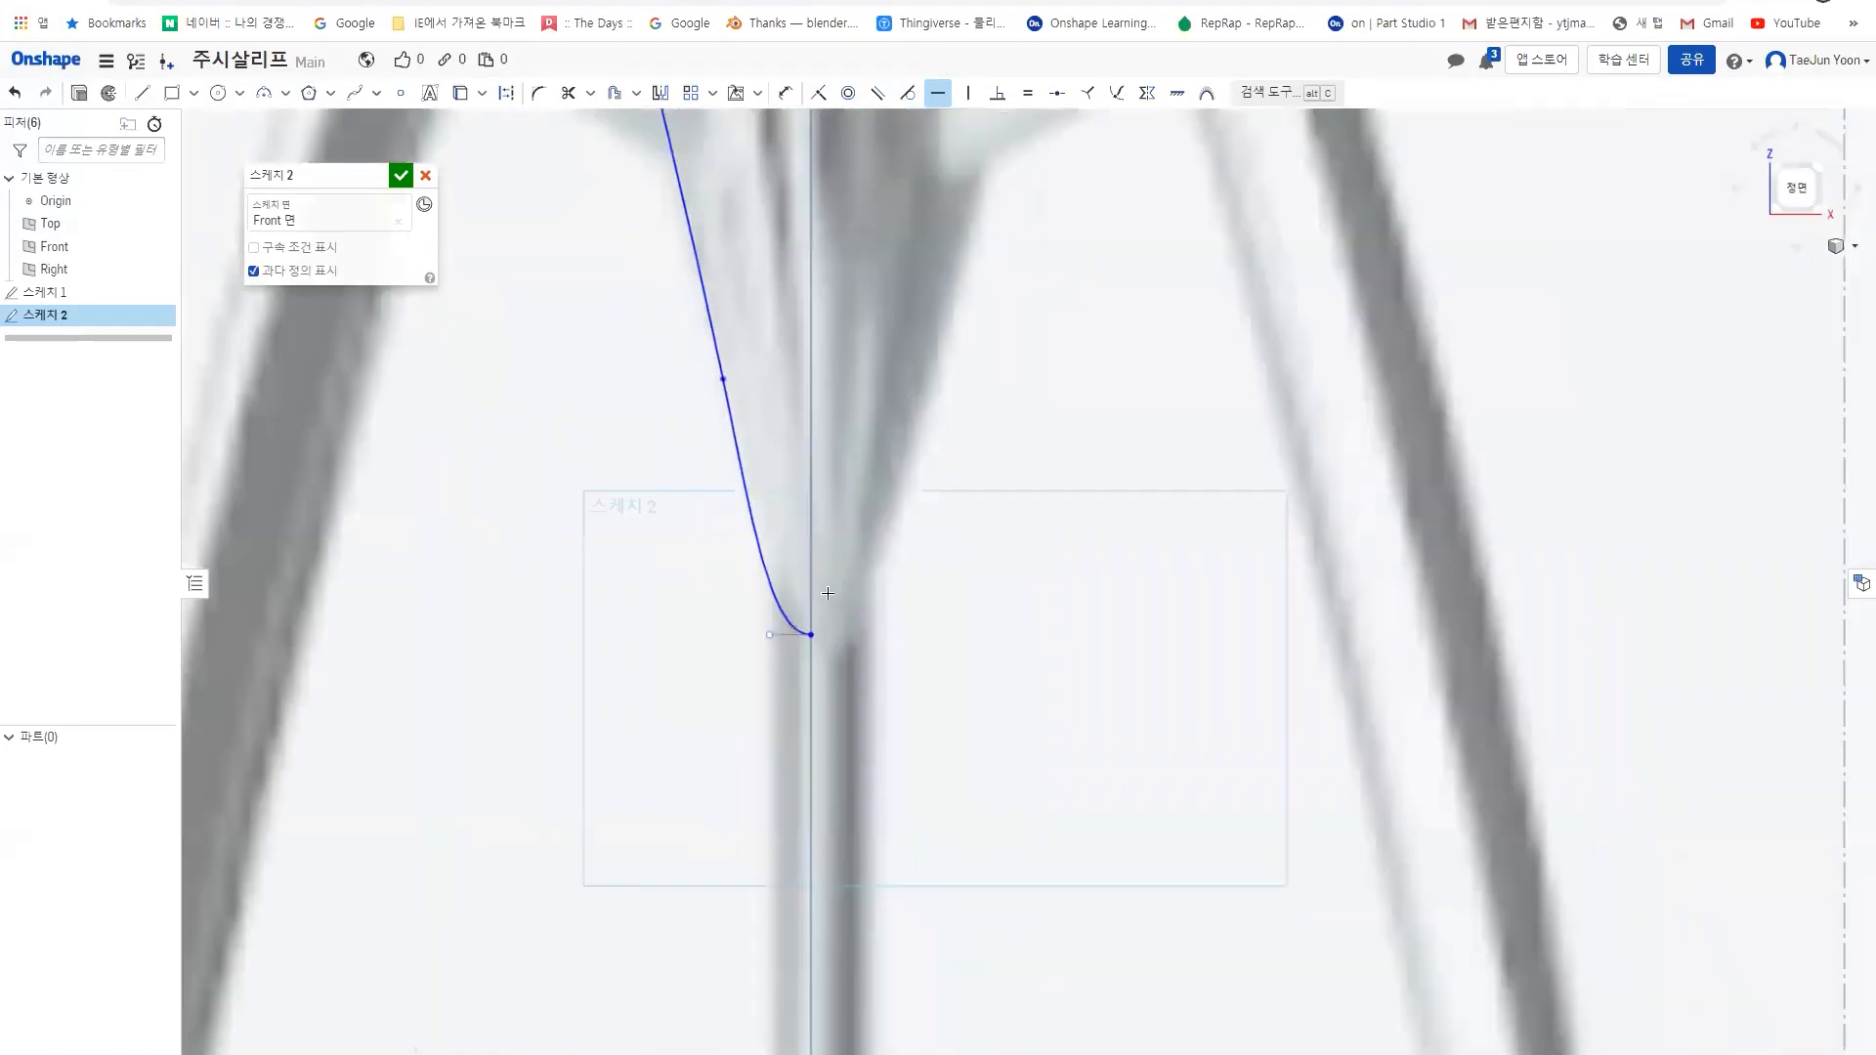
scroll(818, 650, "down", 2)
middle_click_drag(782, 183, 784, 473)
scroll(789, 429, "down", 1)
middle_click_drag(797, 298, 811, 527)
left_click(938, 93)
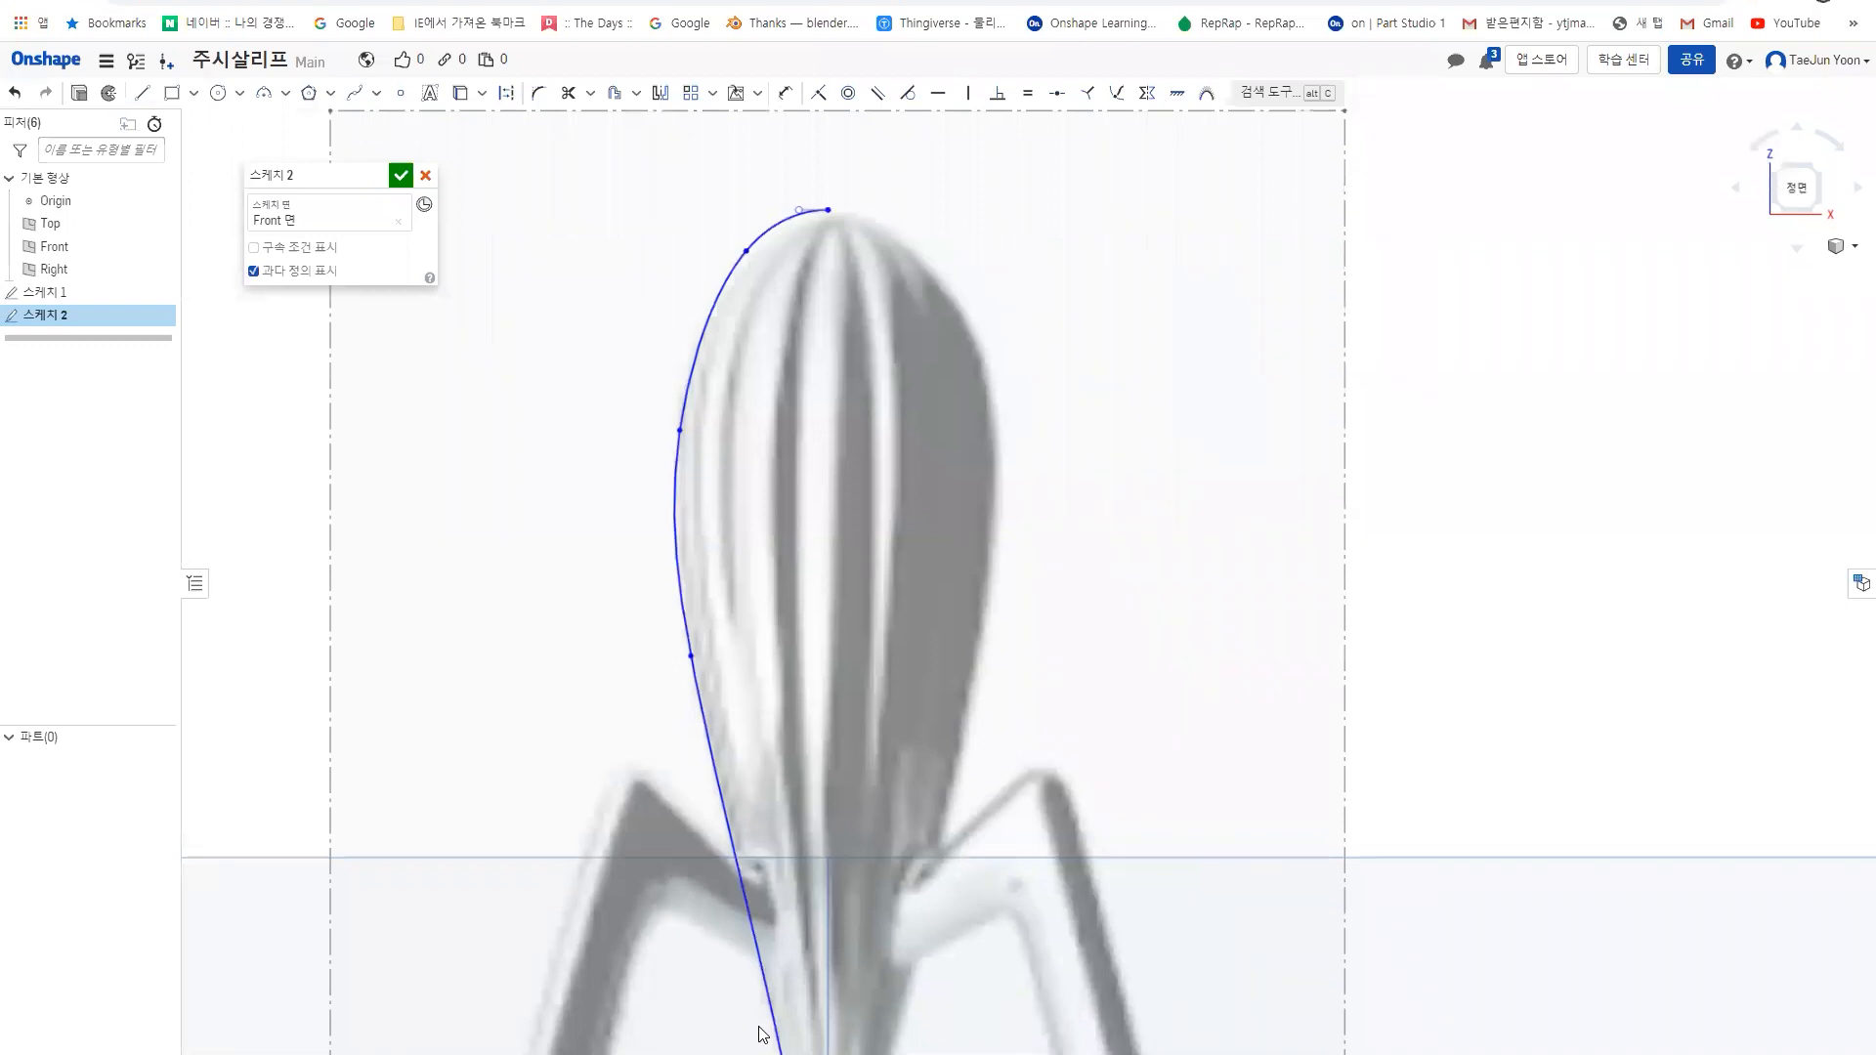
- Close the half profile with a vertical line joining the spline's top endpoint to its lower tip along the centre axis
mouse_move(756, 564)
middle_mouse_down()
mouse_move(719, 406)
mouse_move(745, 435)
mouse_move(744, 583)
mouse_move(740, 566)
middle_mouse_up()
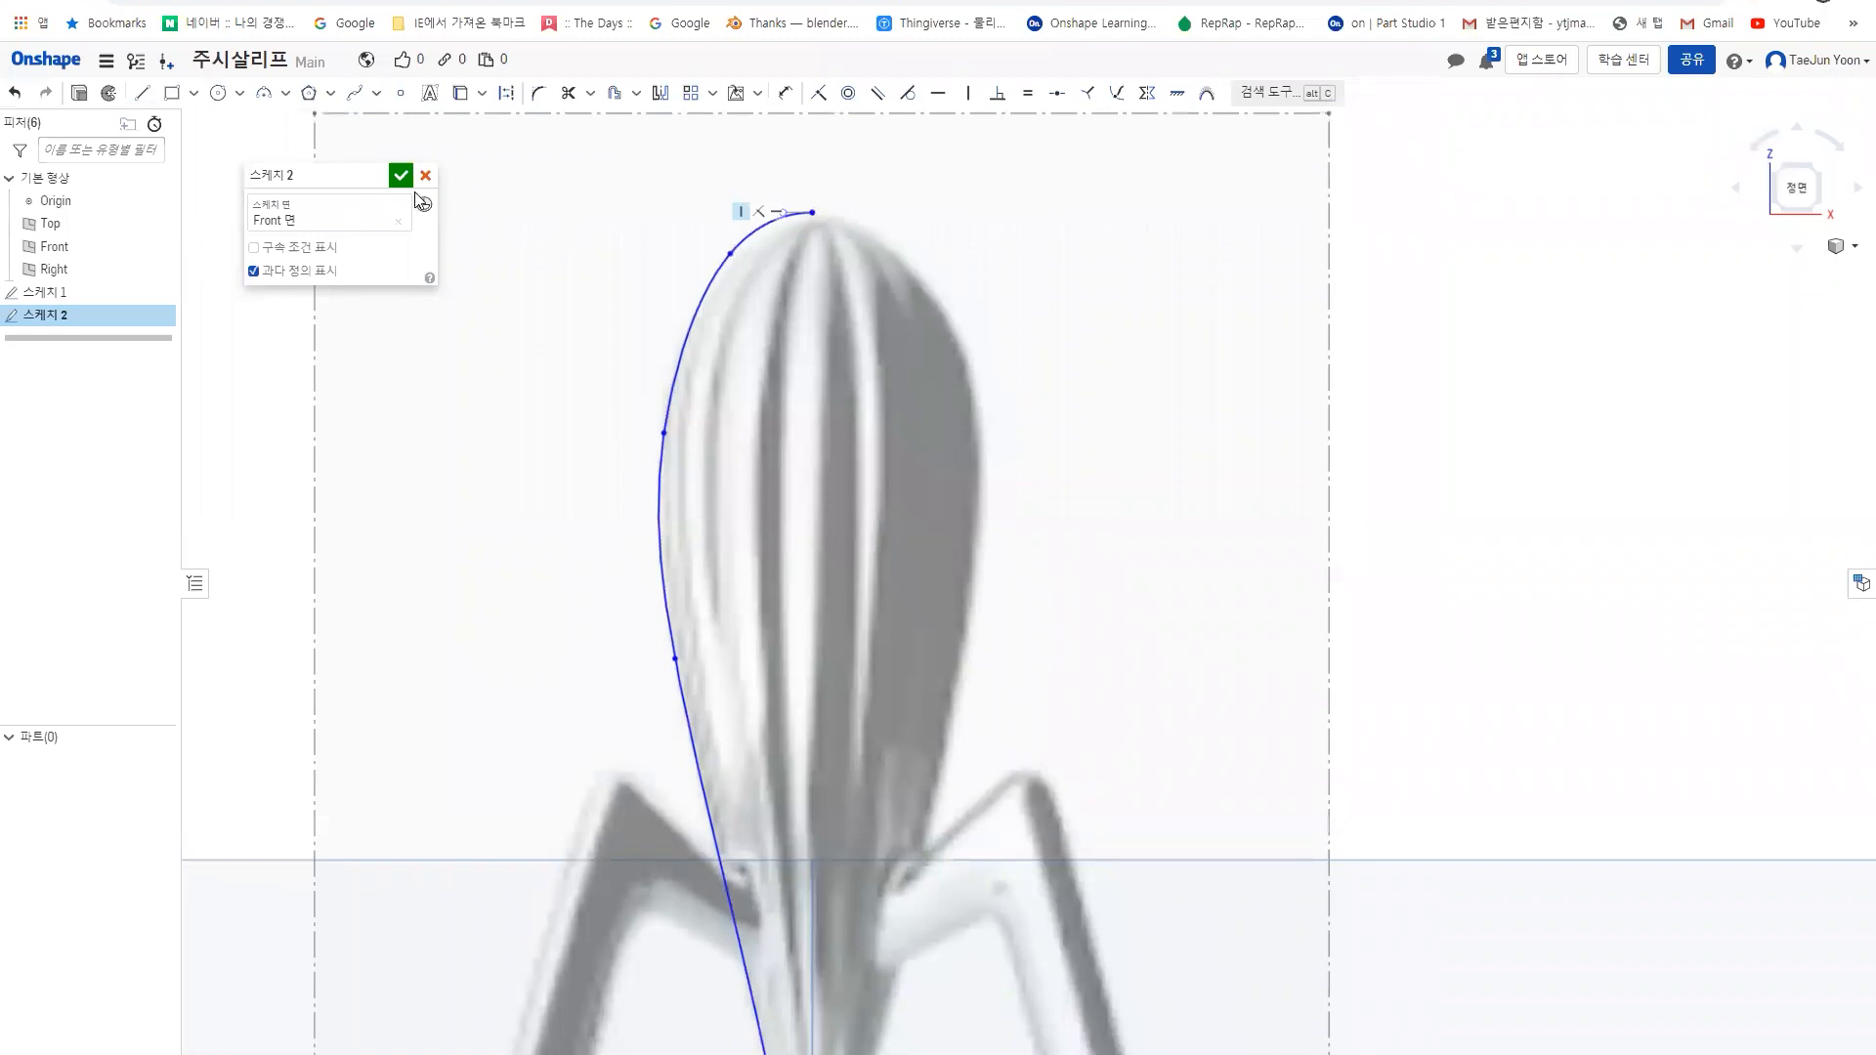
left_click(143, 94)
left_click(811, 213)
middle_click_drag(883, 904, 879, 596)
scroll(879, 596, "down", 1)
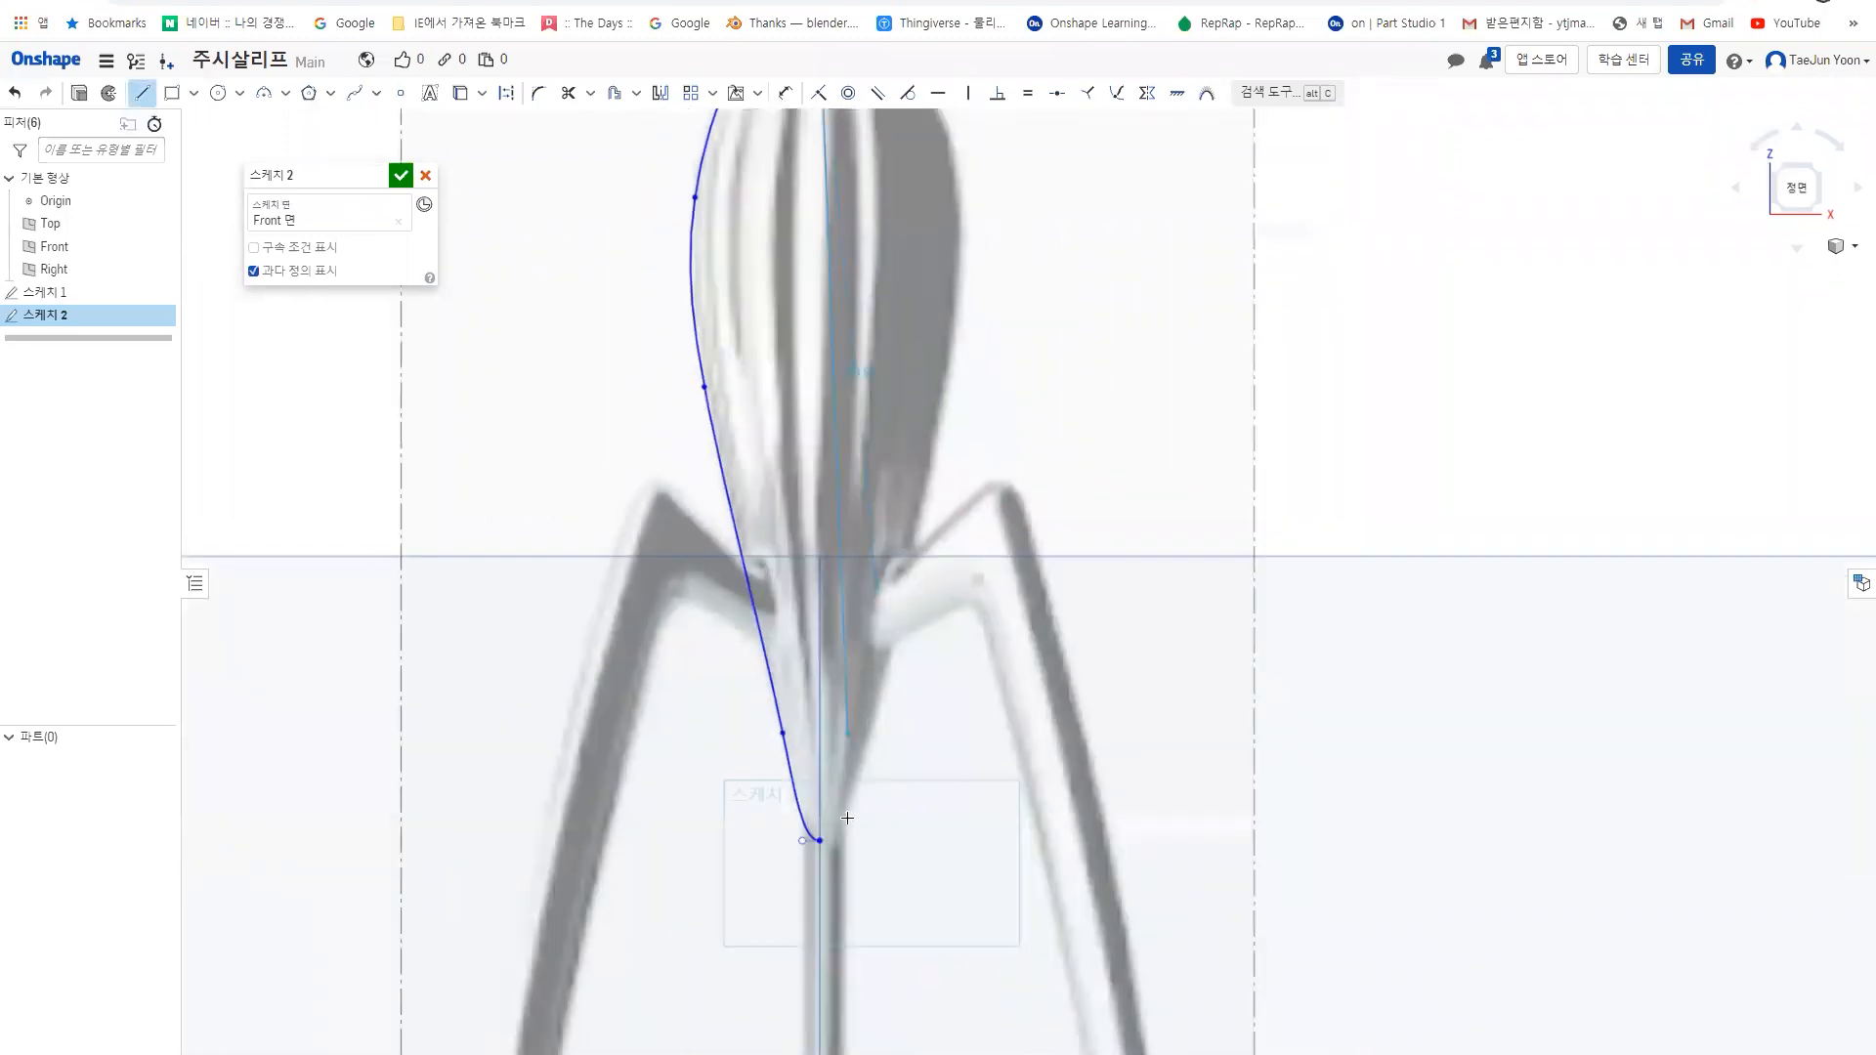
left_click(821, 842)
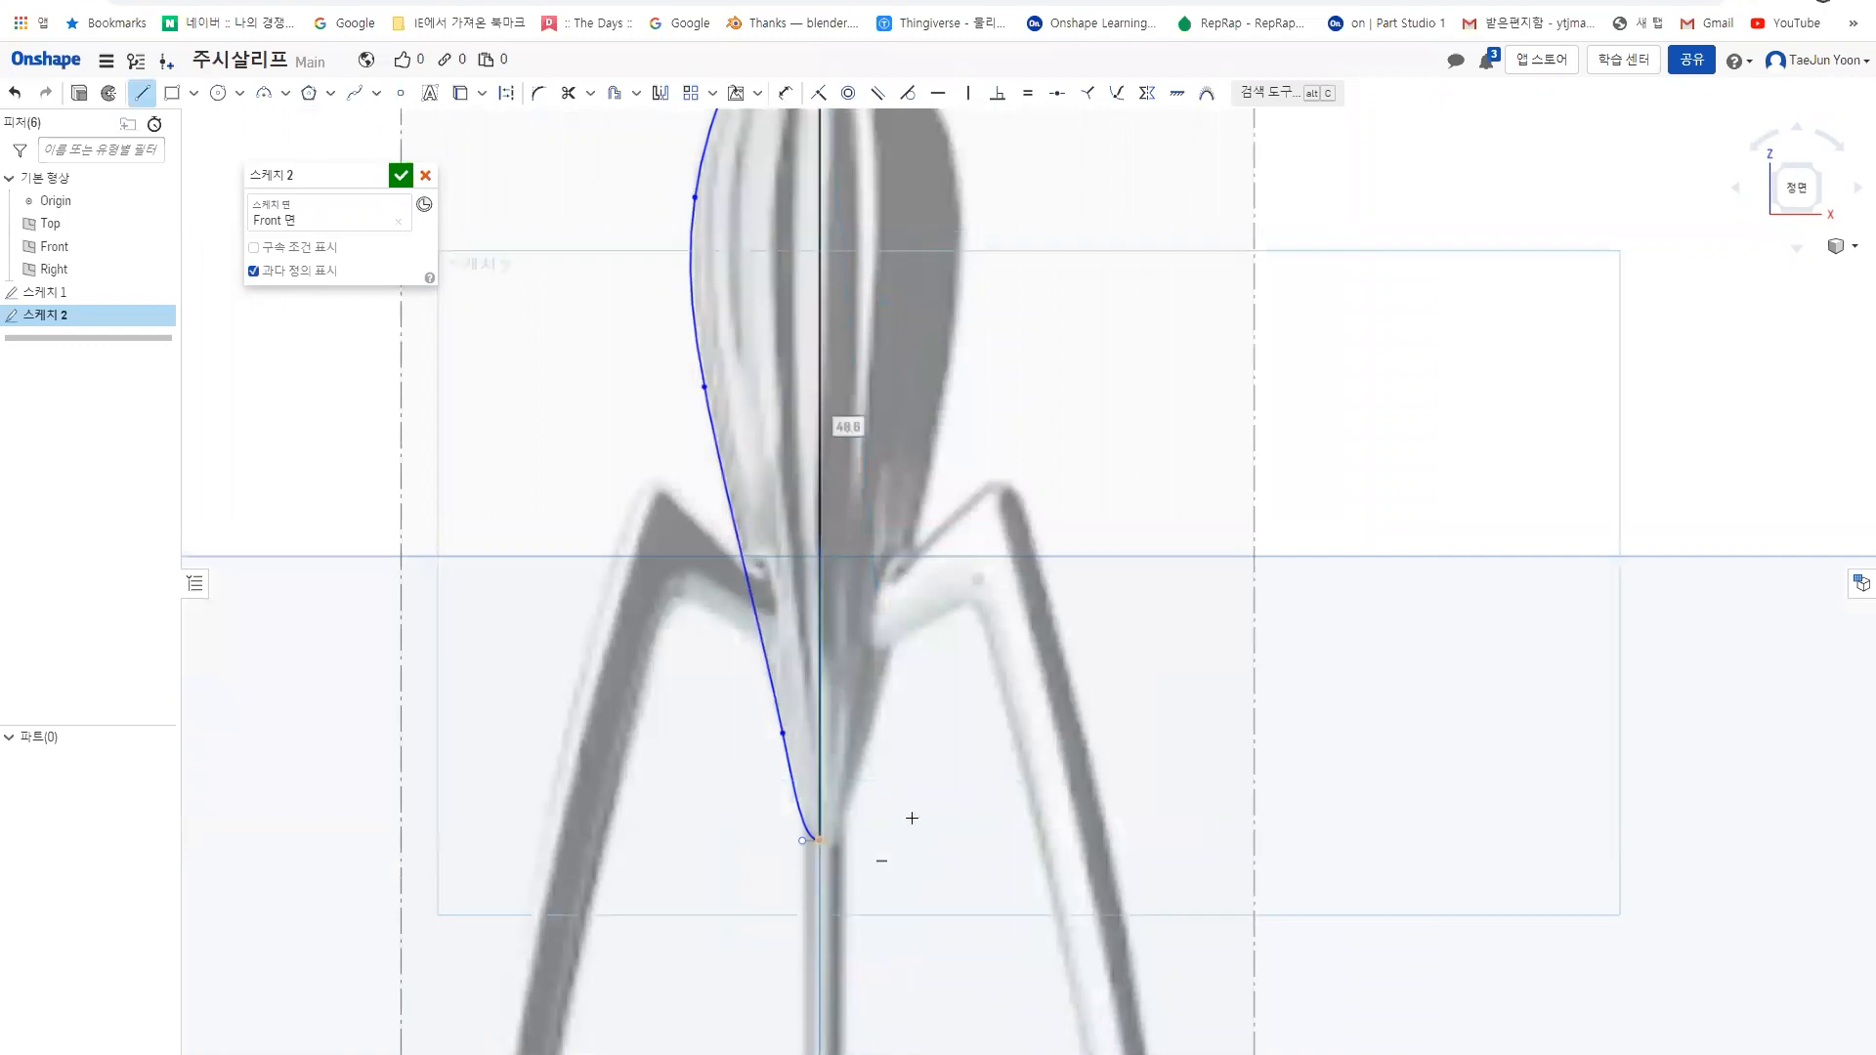
middle_click_drag(1041, 553, 1078, 816)
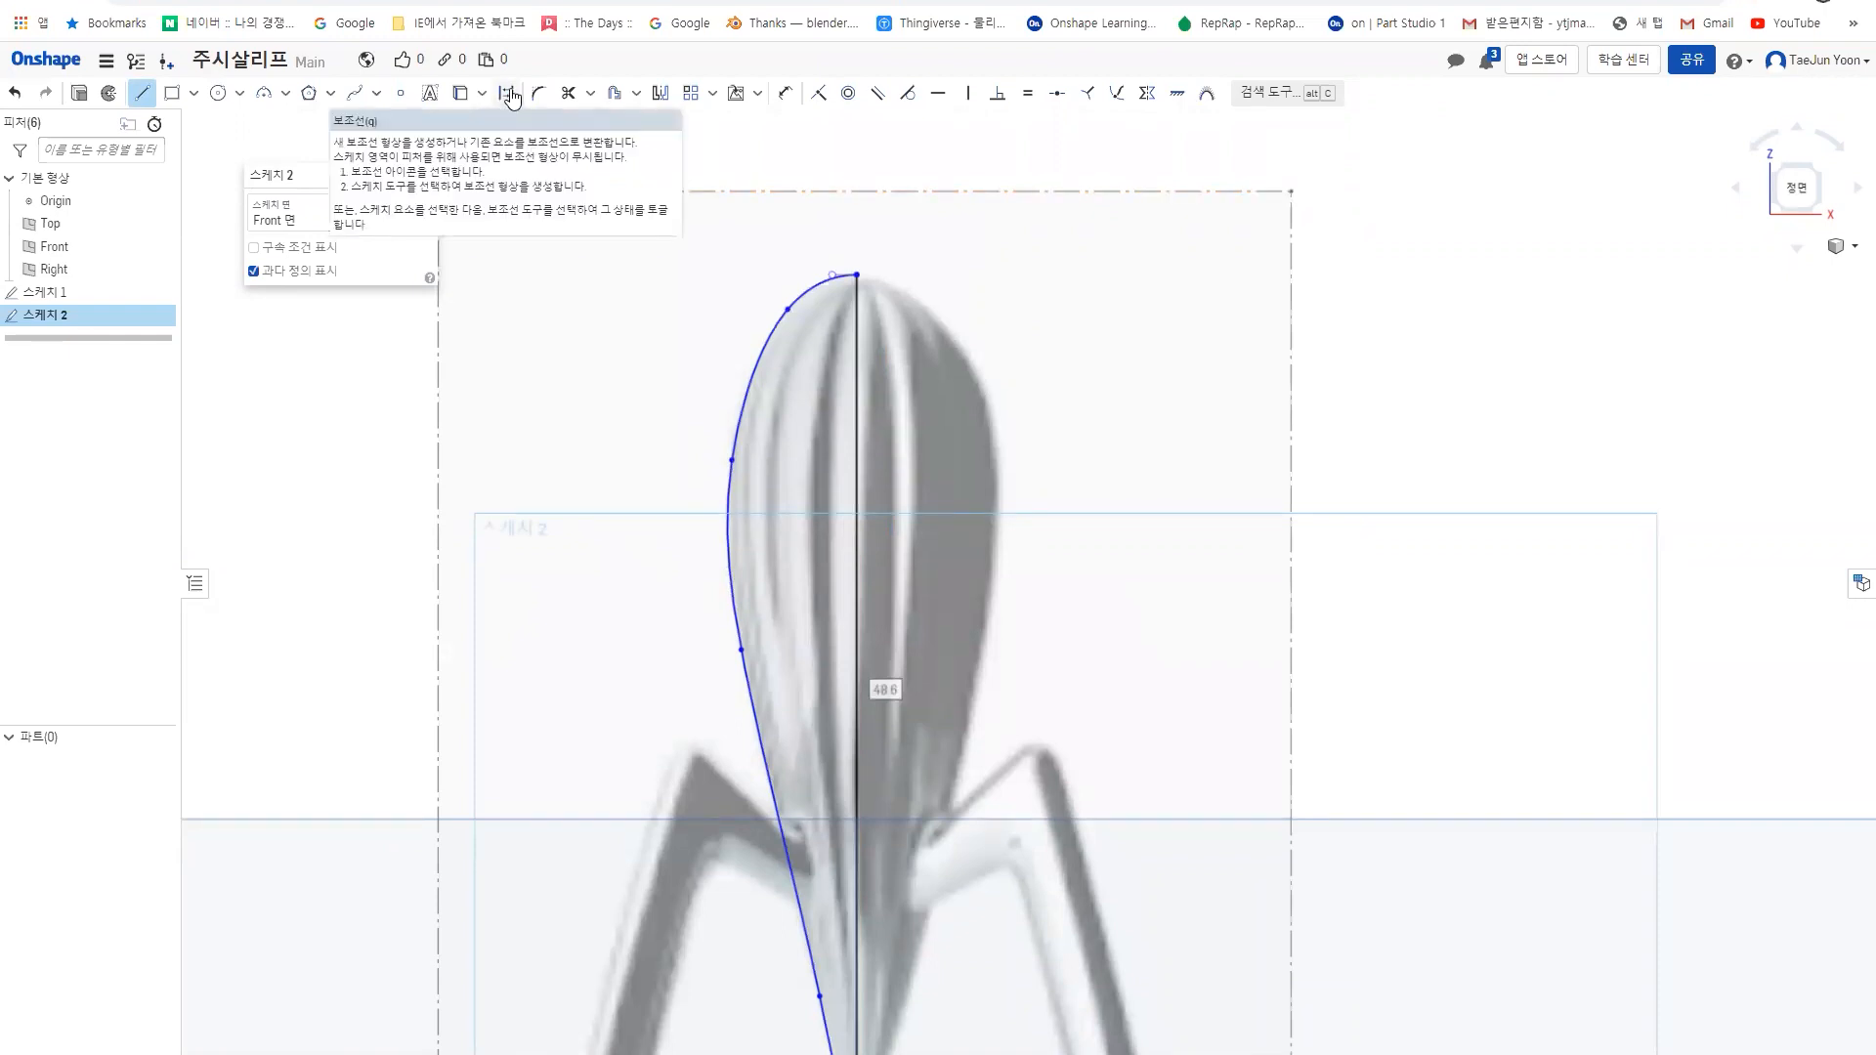
- Convert the vertical centre line of the head profile into a construction line
left_click(143, 94)
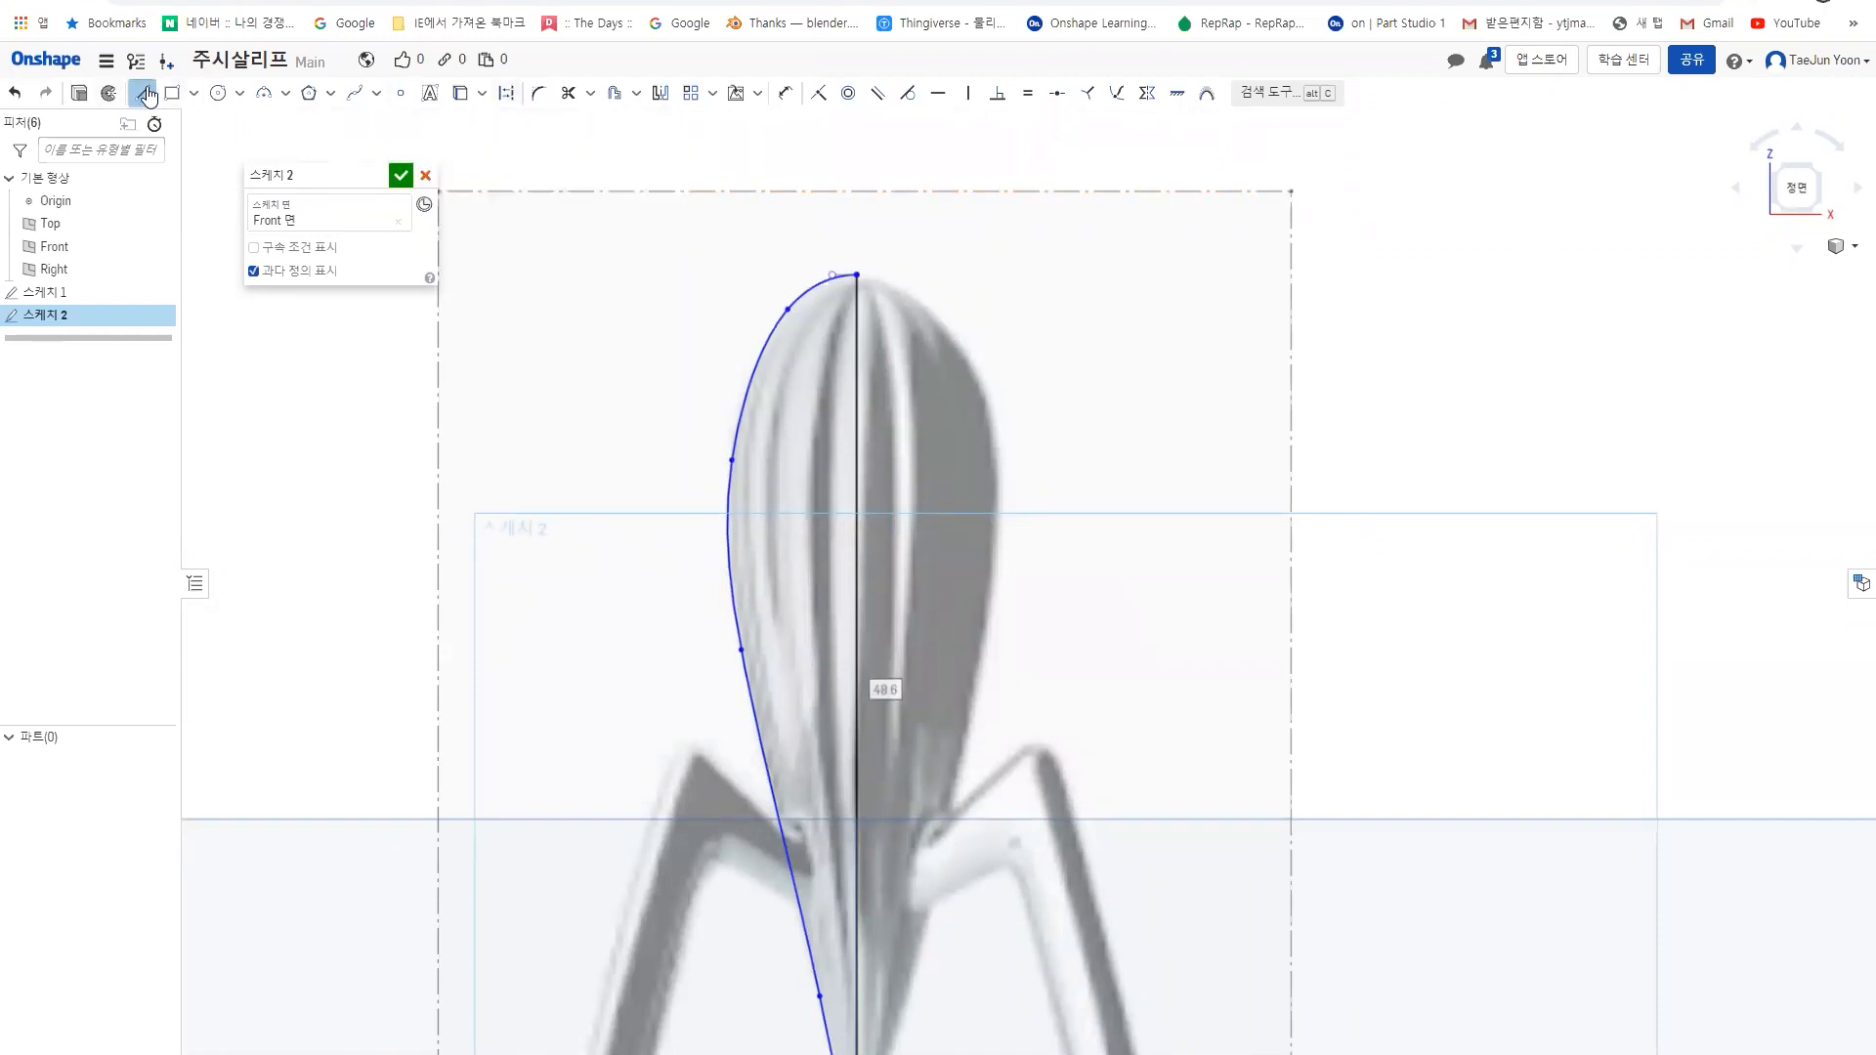
left_click(855, 356)
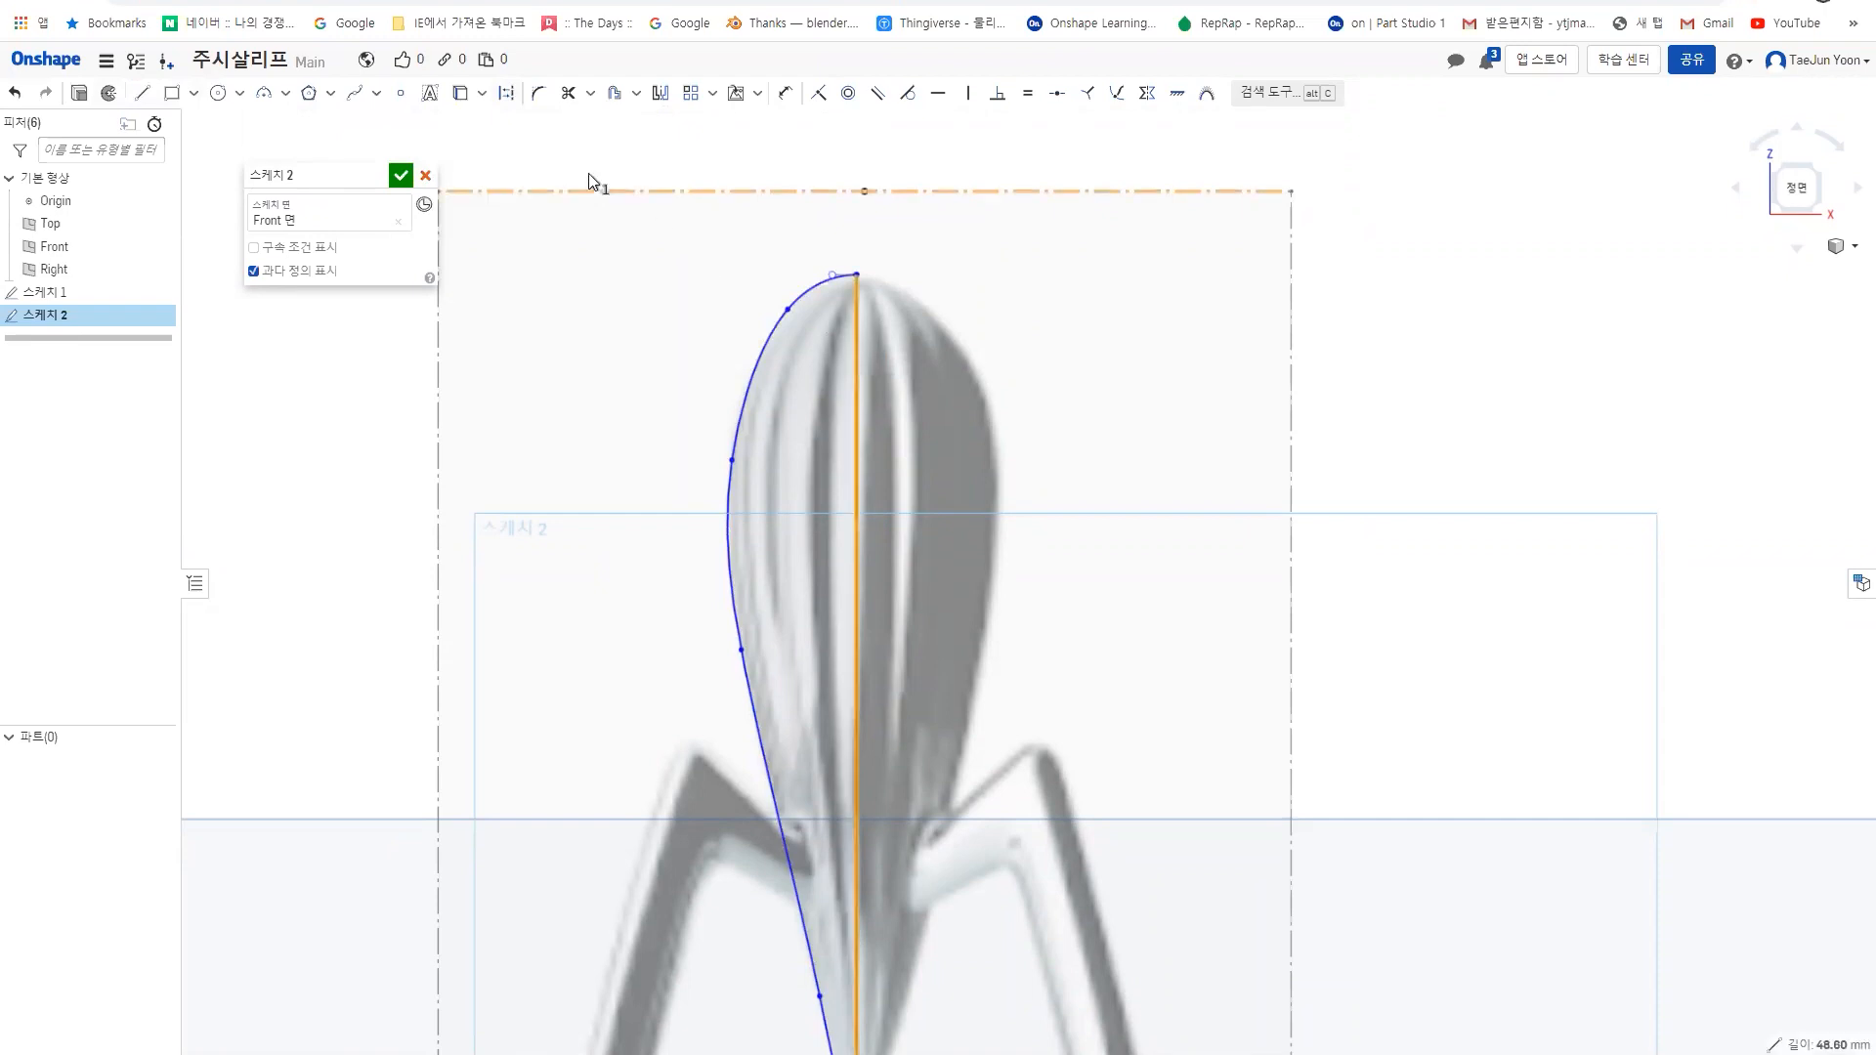
left_click(506, 96)
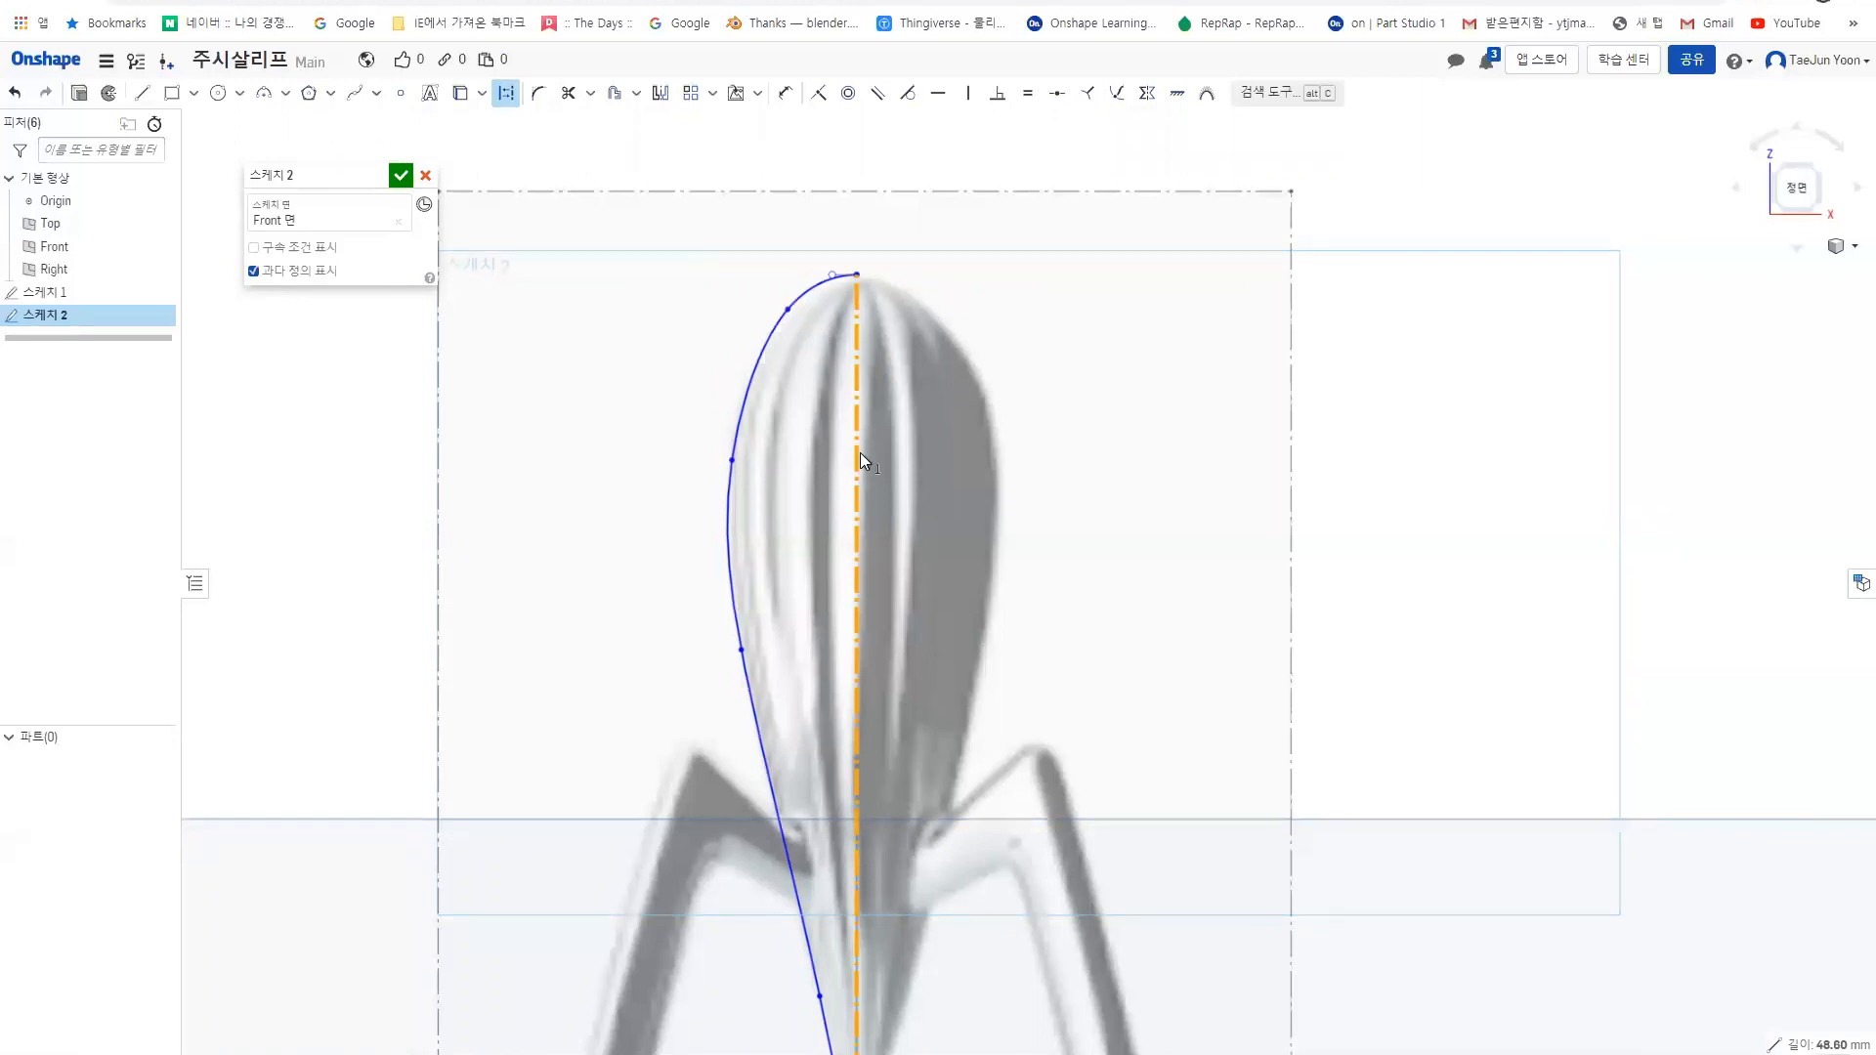
- Toggle the centre line to a solid line to check the enclosed half-profile region, then back to a construction line
key("Escape")
left_click(856, 329)
left_click(506, 93)
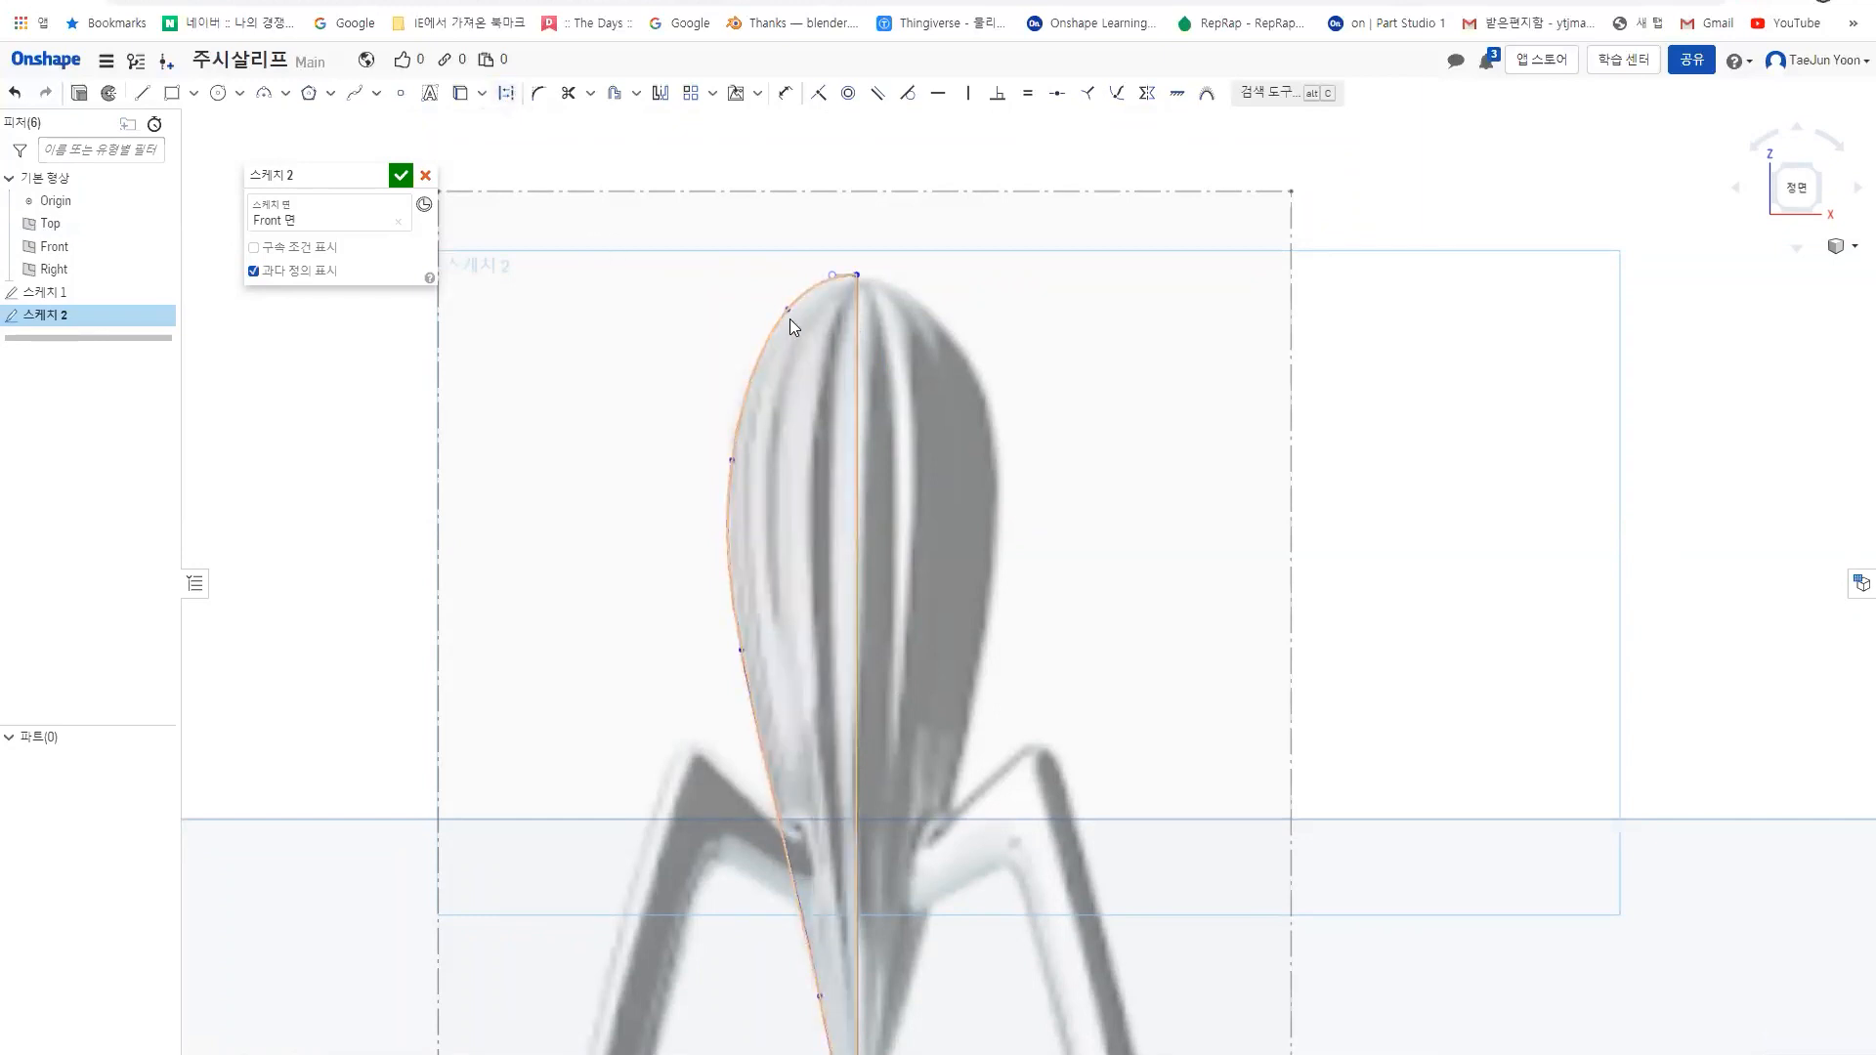
left_click(789, 318)
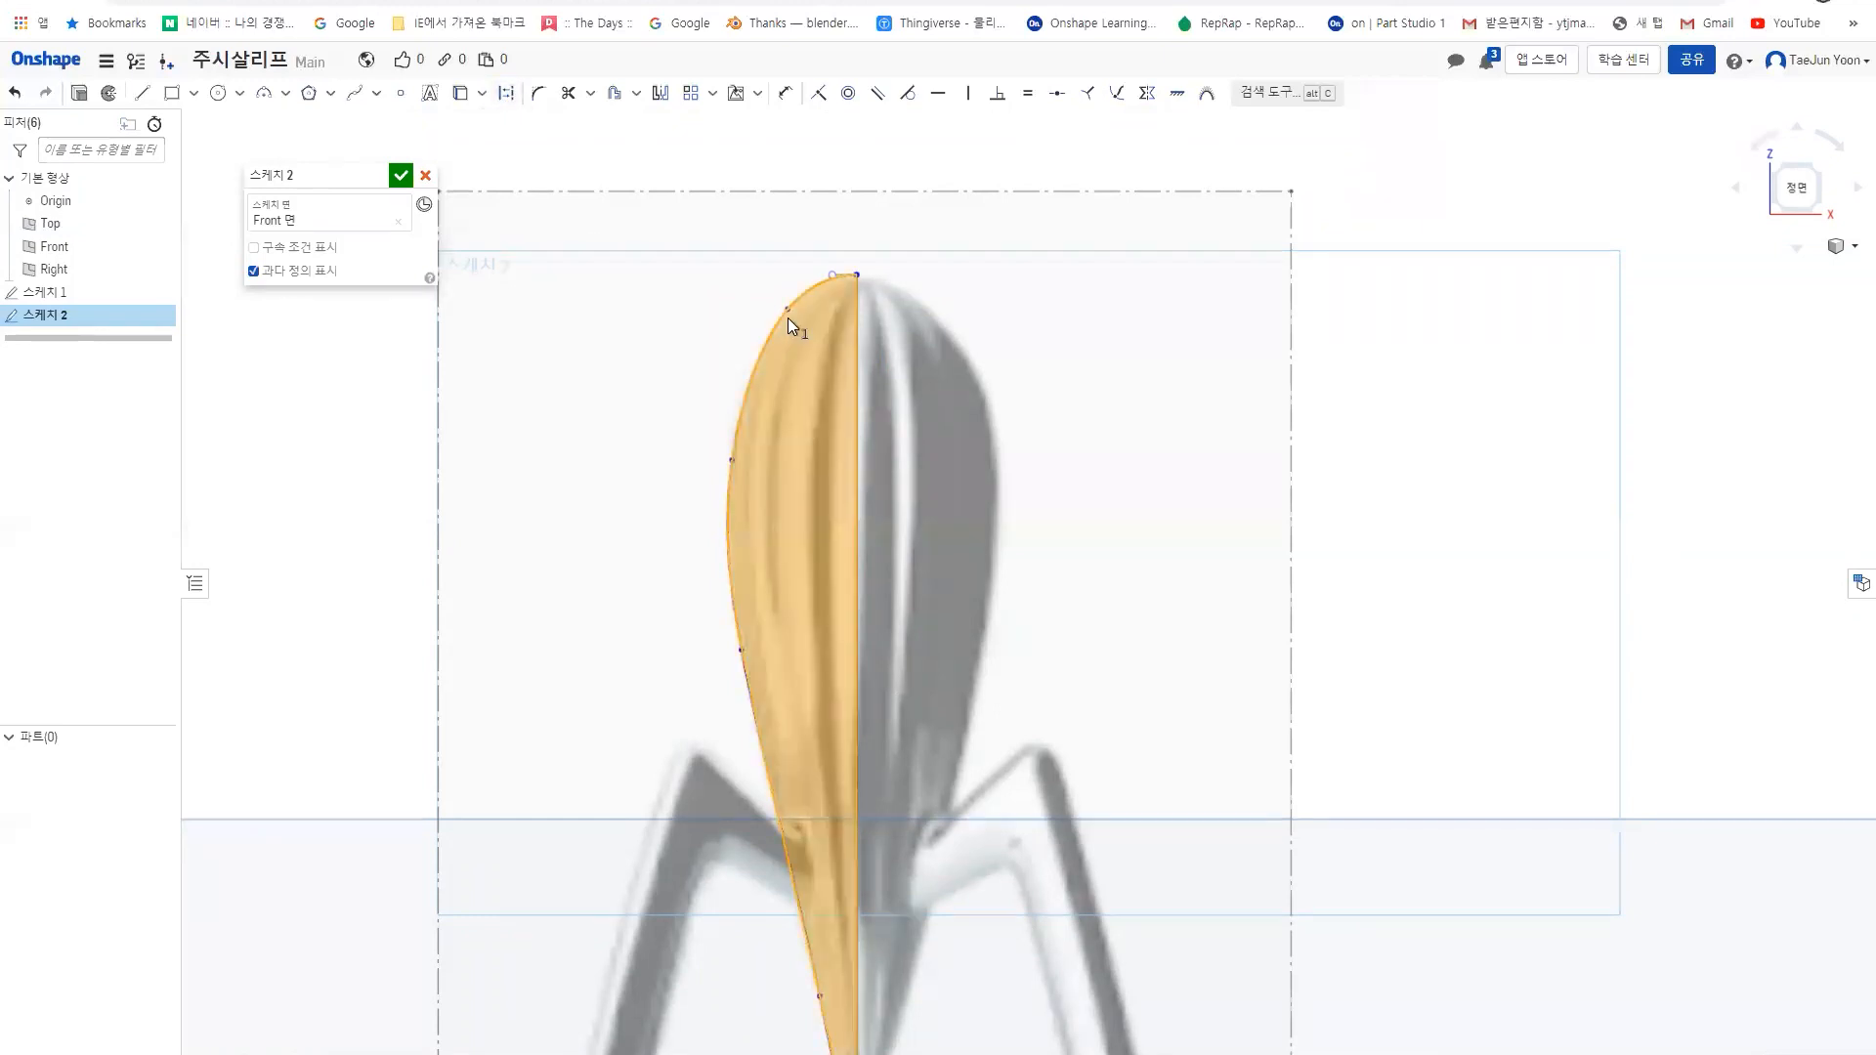
left_click(682, 285)
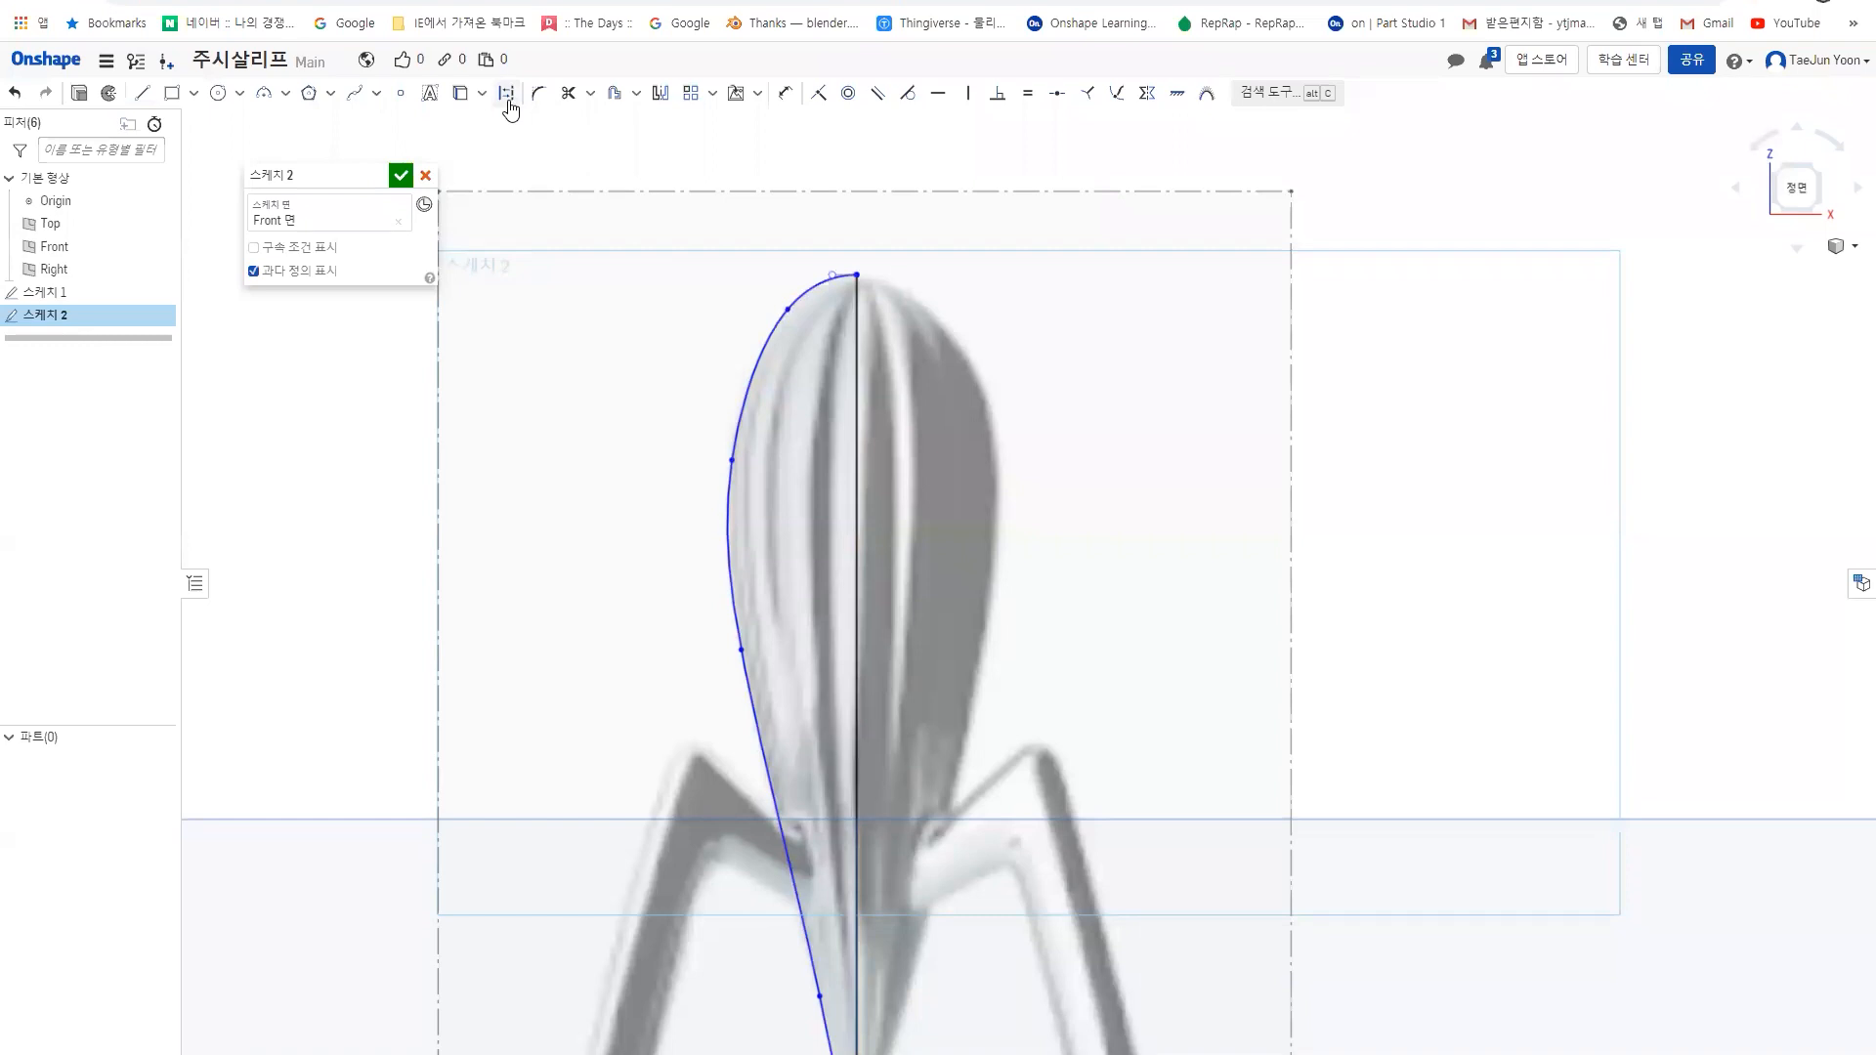
left_click(858, 363)
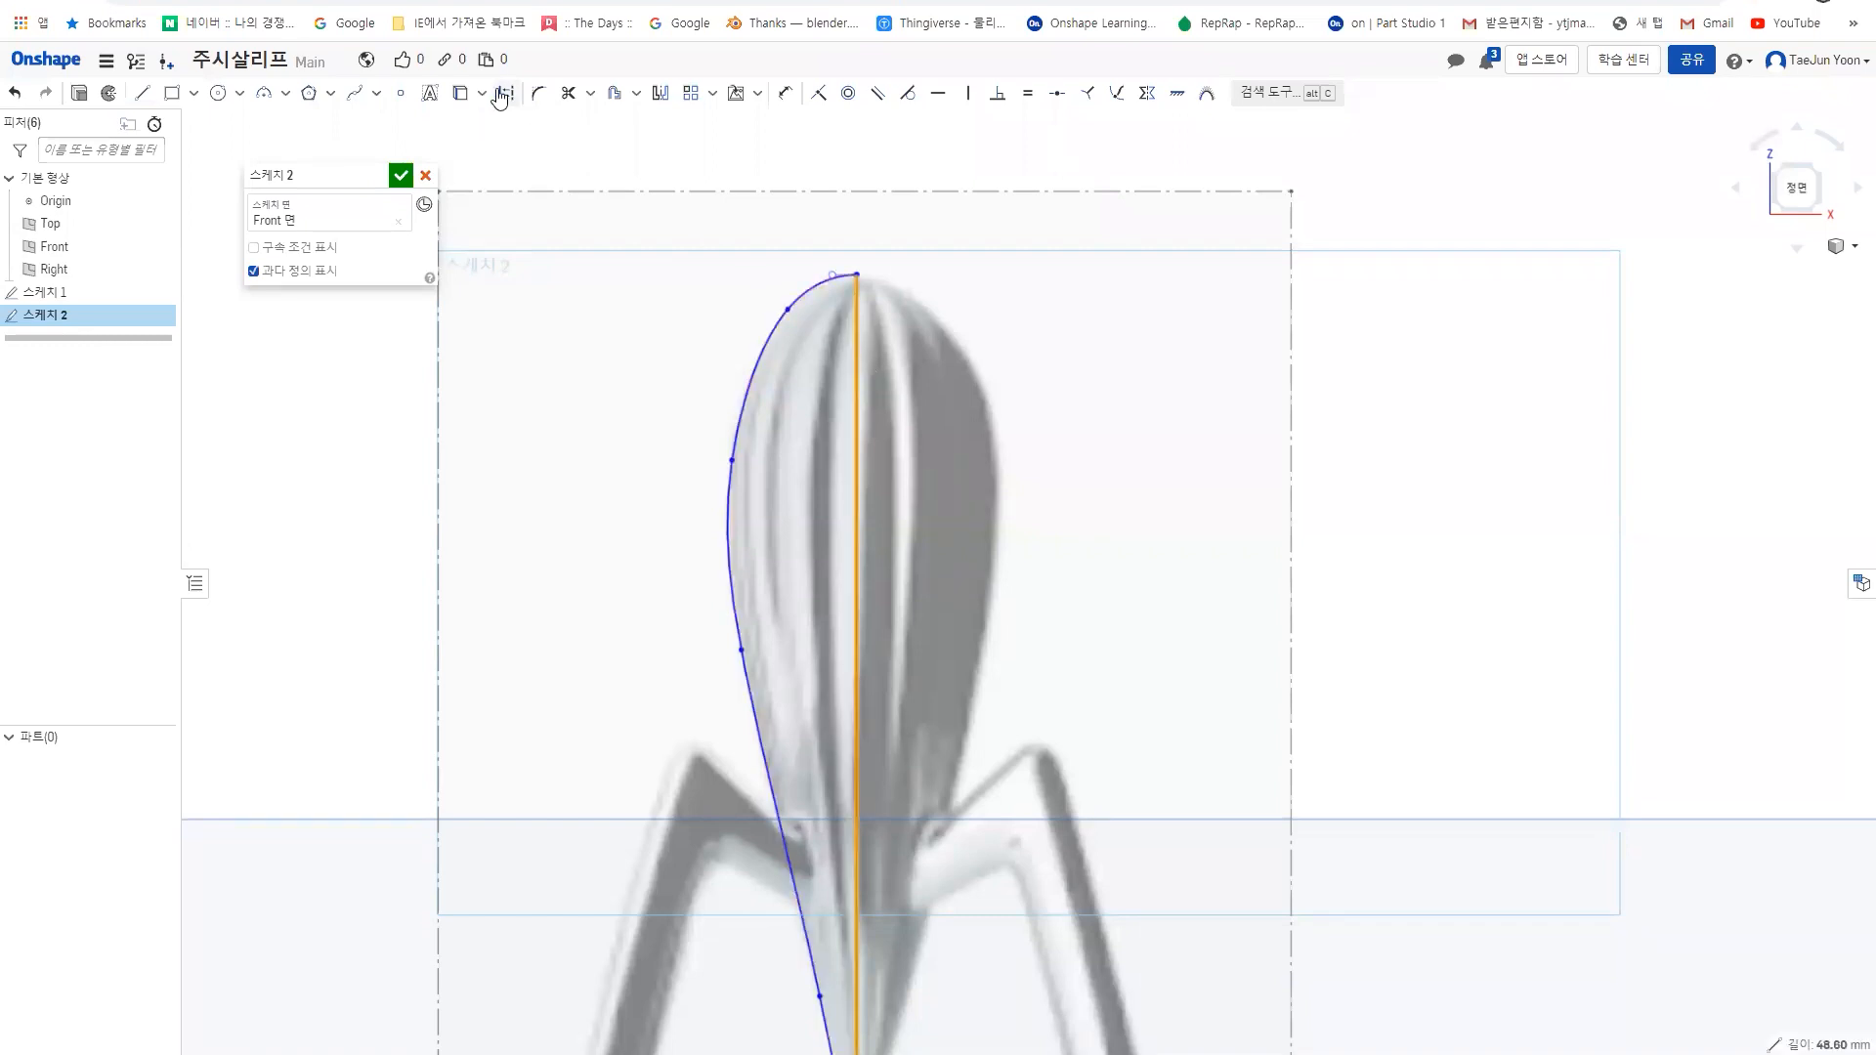
left_click(505, 94)
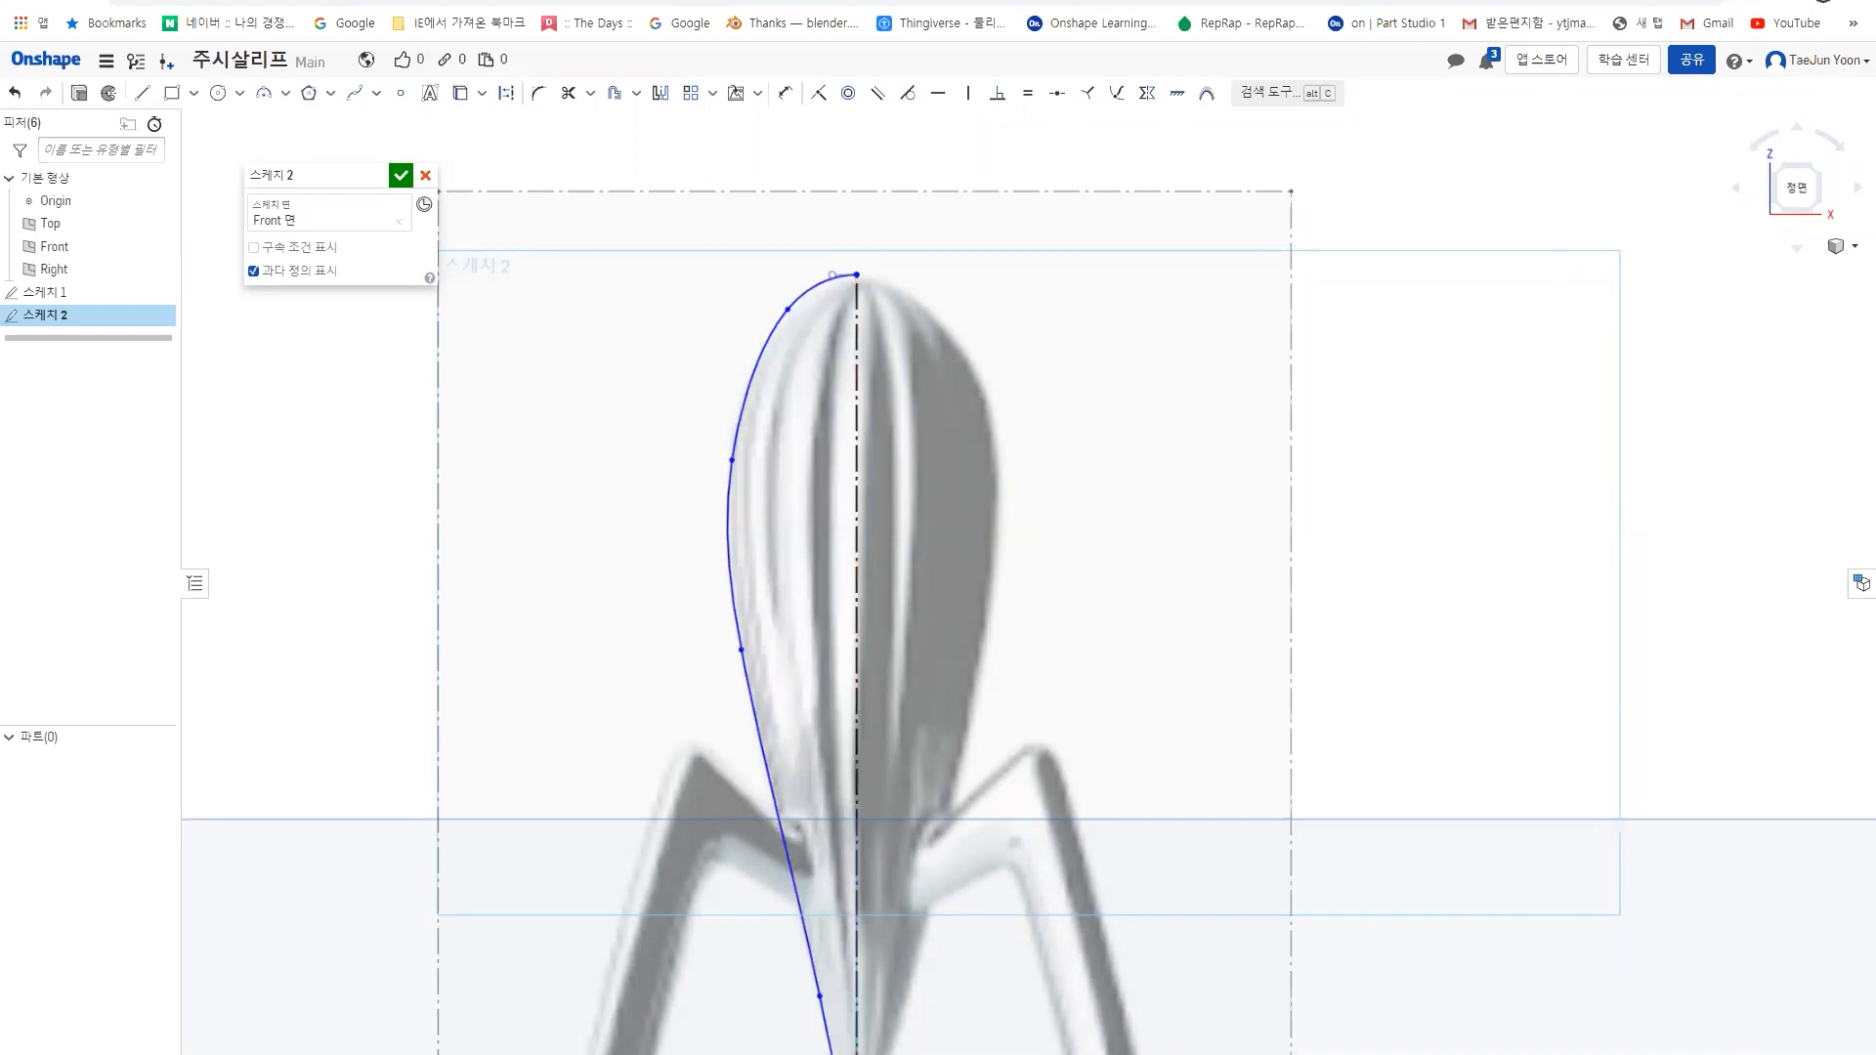
- Mirror the head's profile spline about the vertical construction line to complete the outline
middle_click_drag(804, 416, 798, 321)
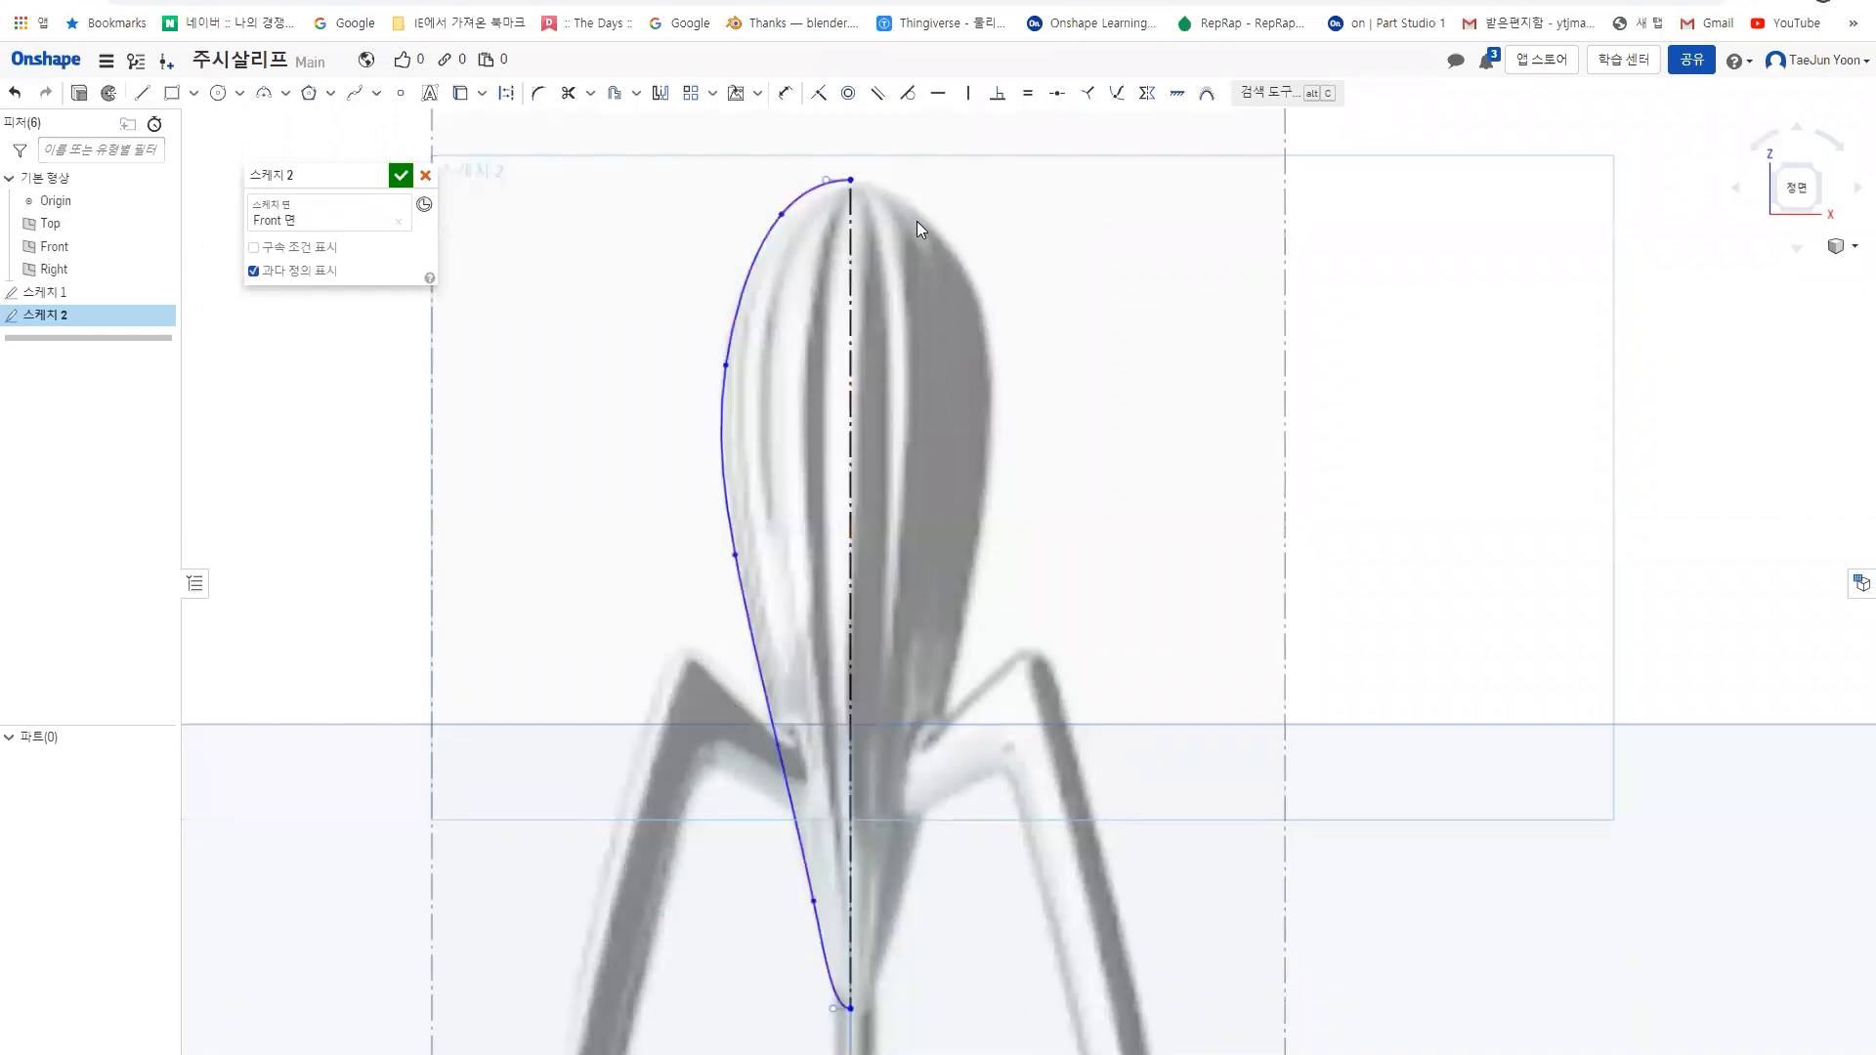
middle_click_drag(843, 228, 849, 261)
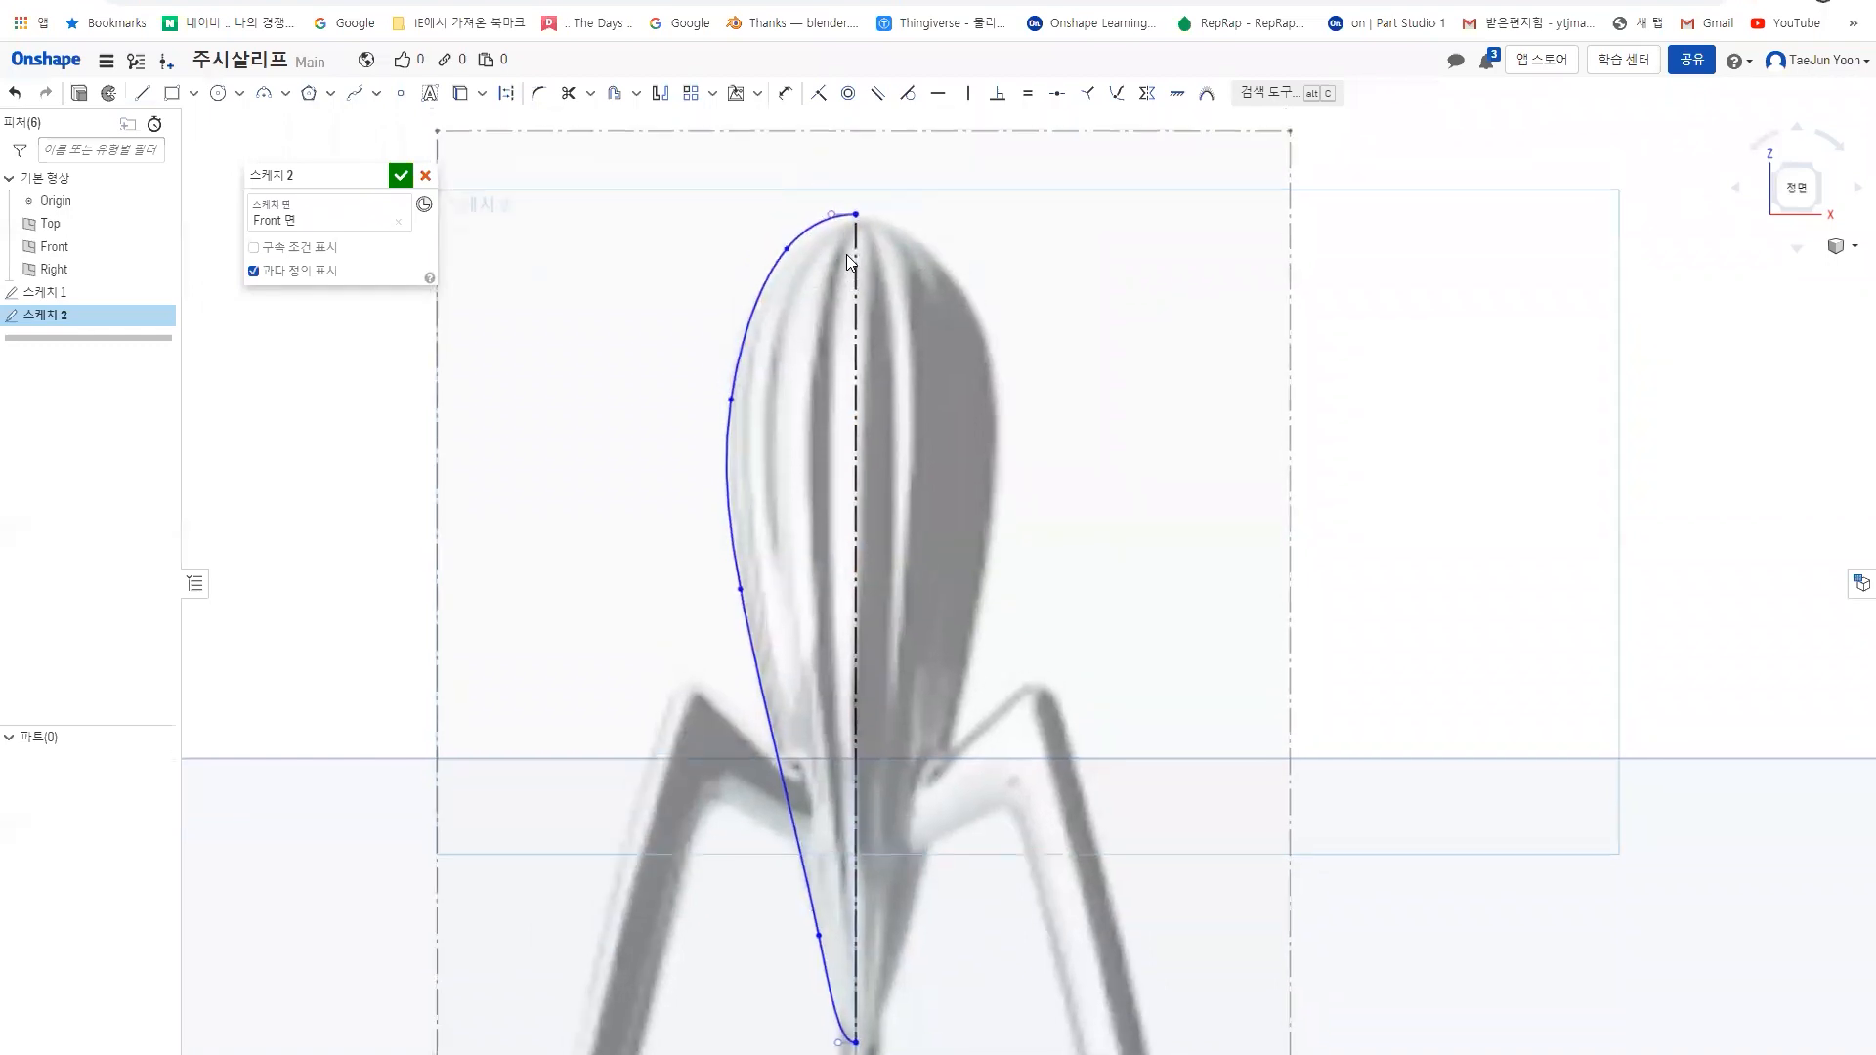
left_click(659, 95)
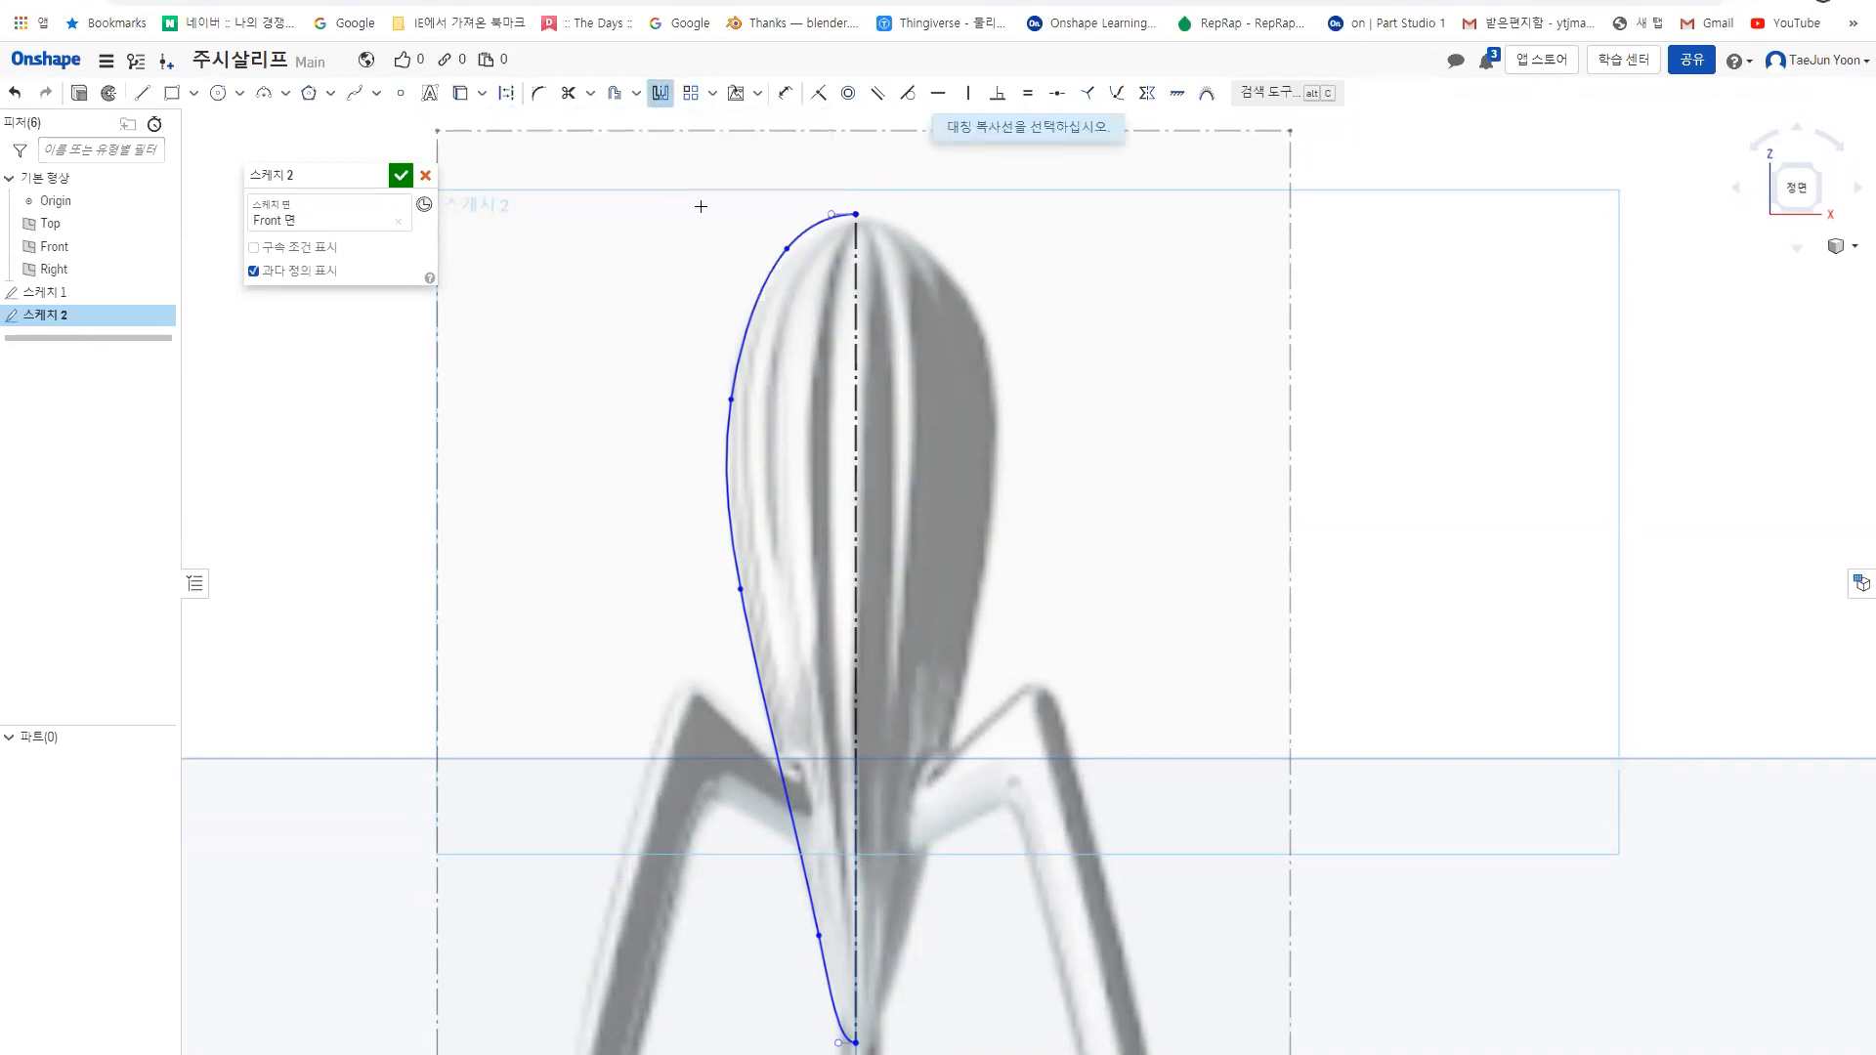
left_click(856, 293)
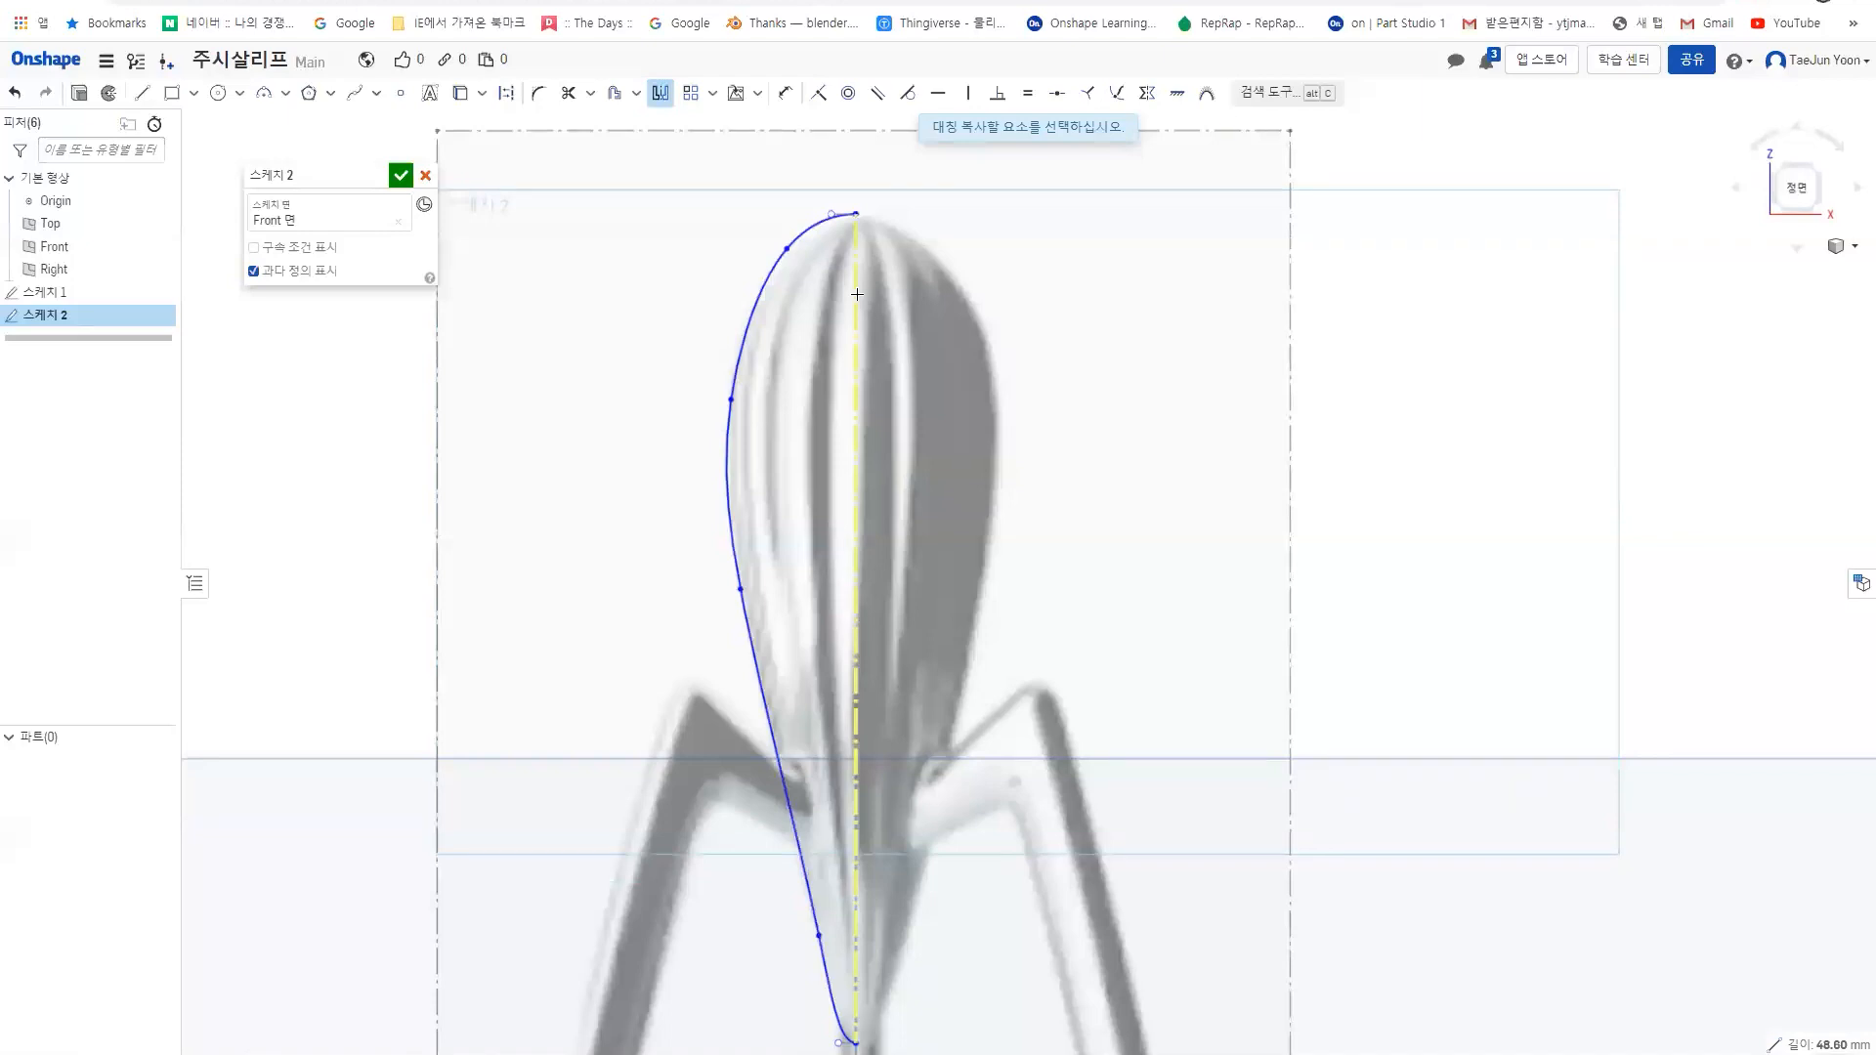
left_click(778, 260)
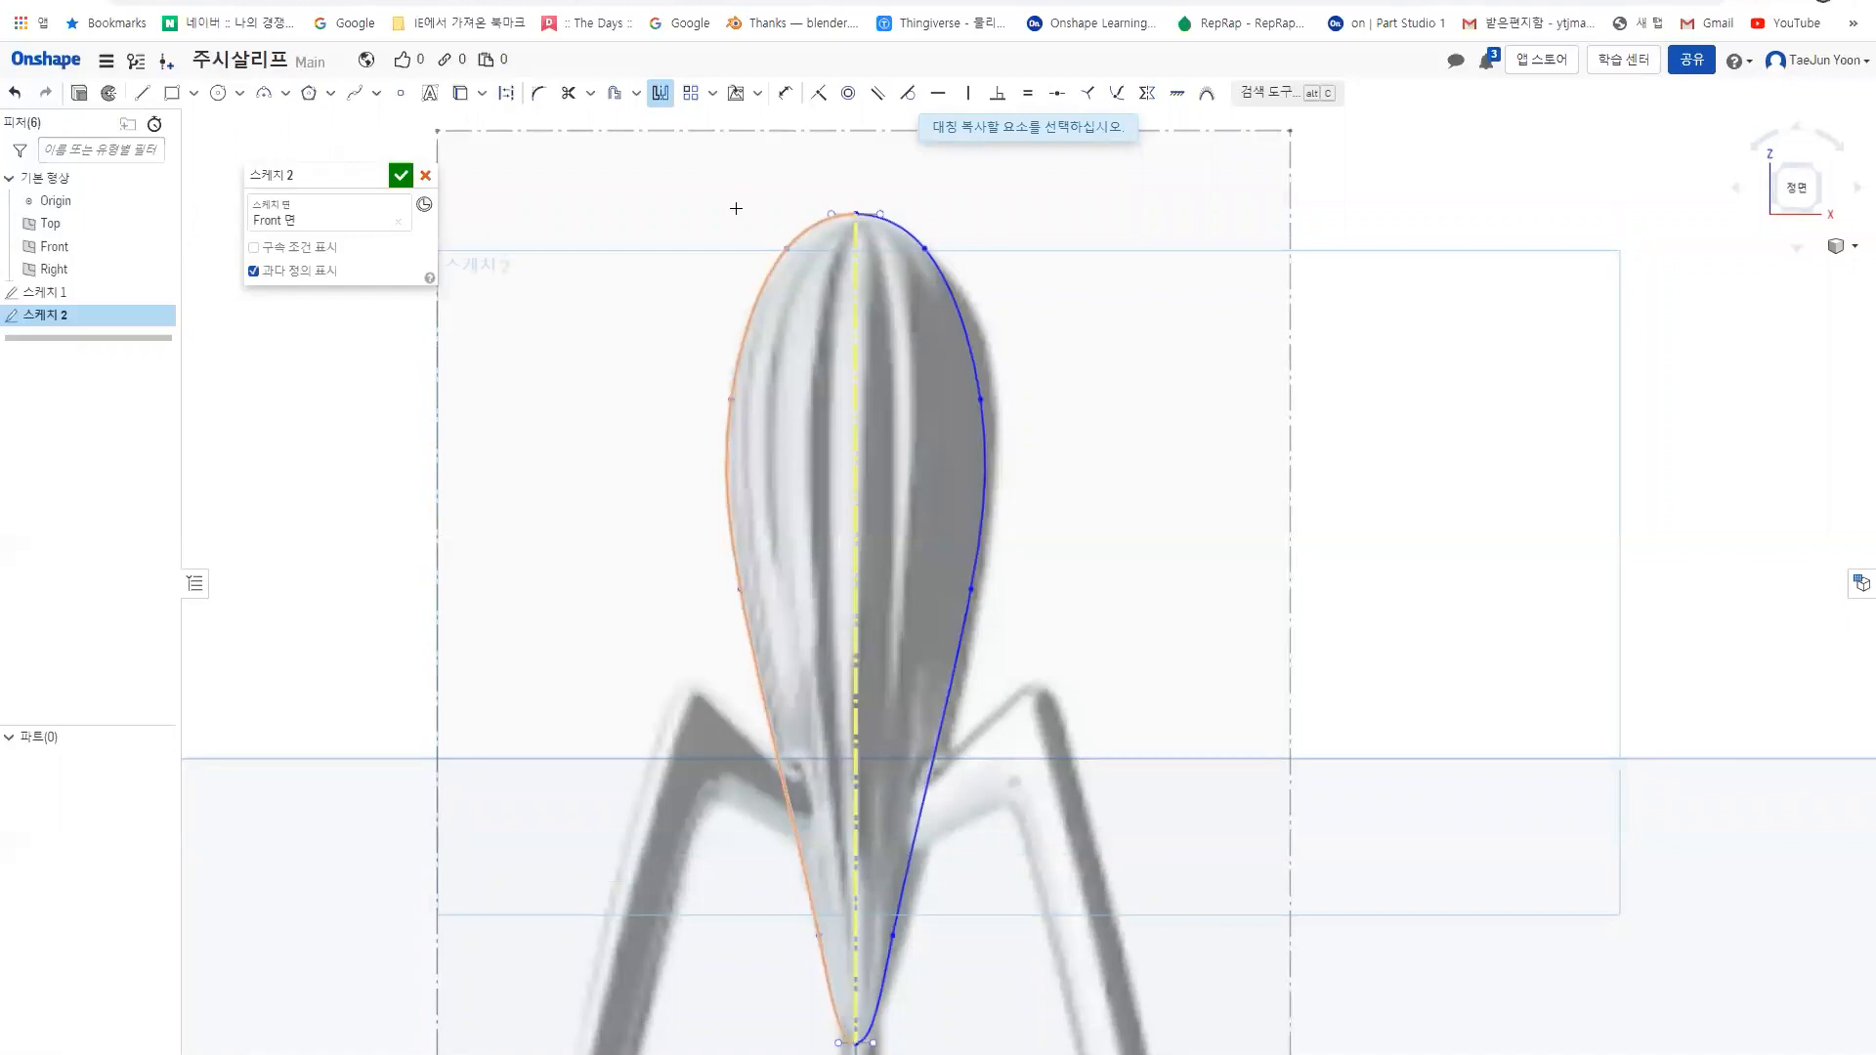
left_click(660, 93)
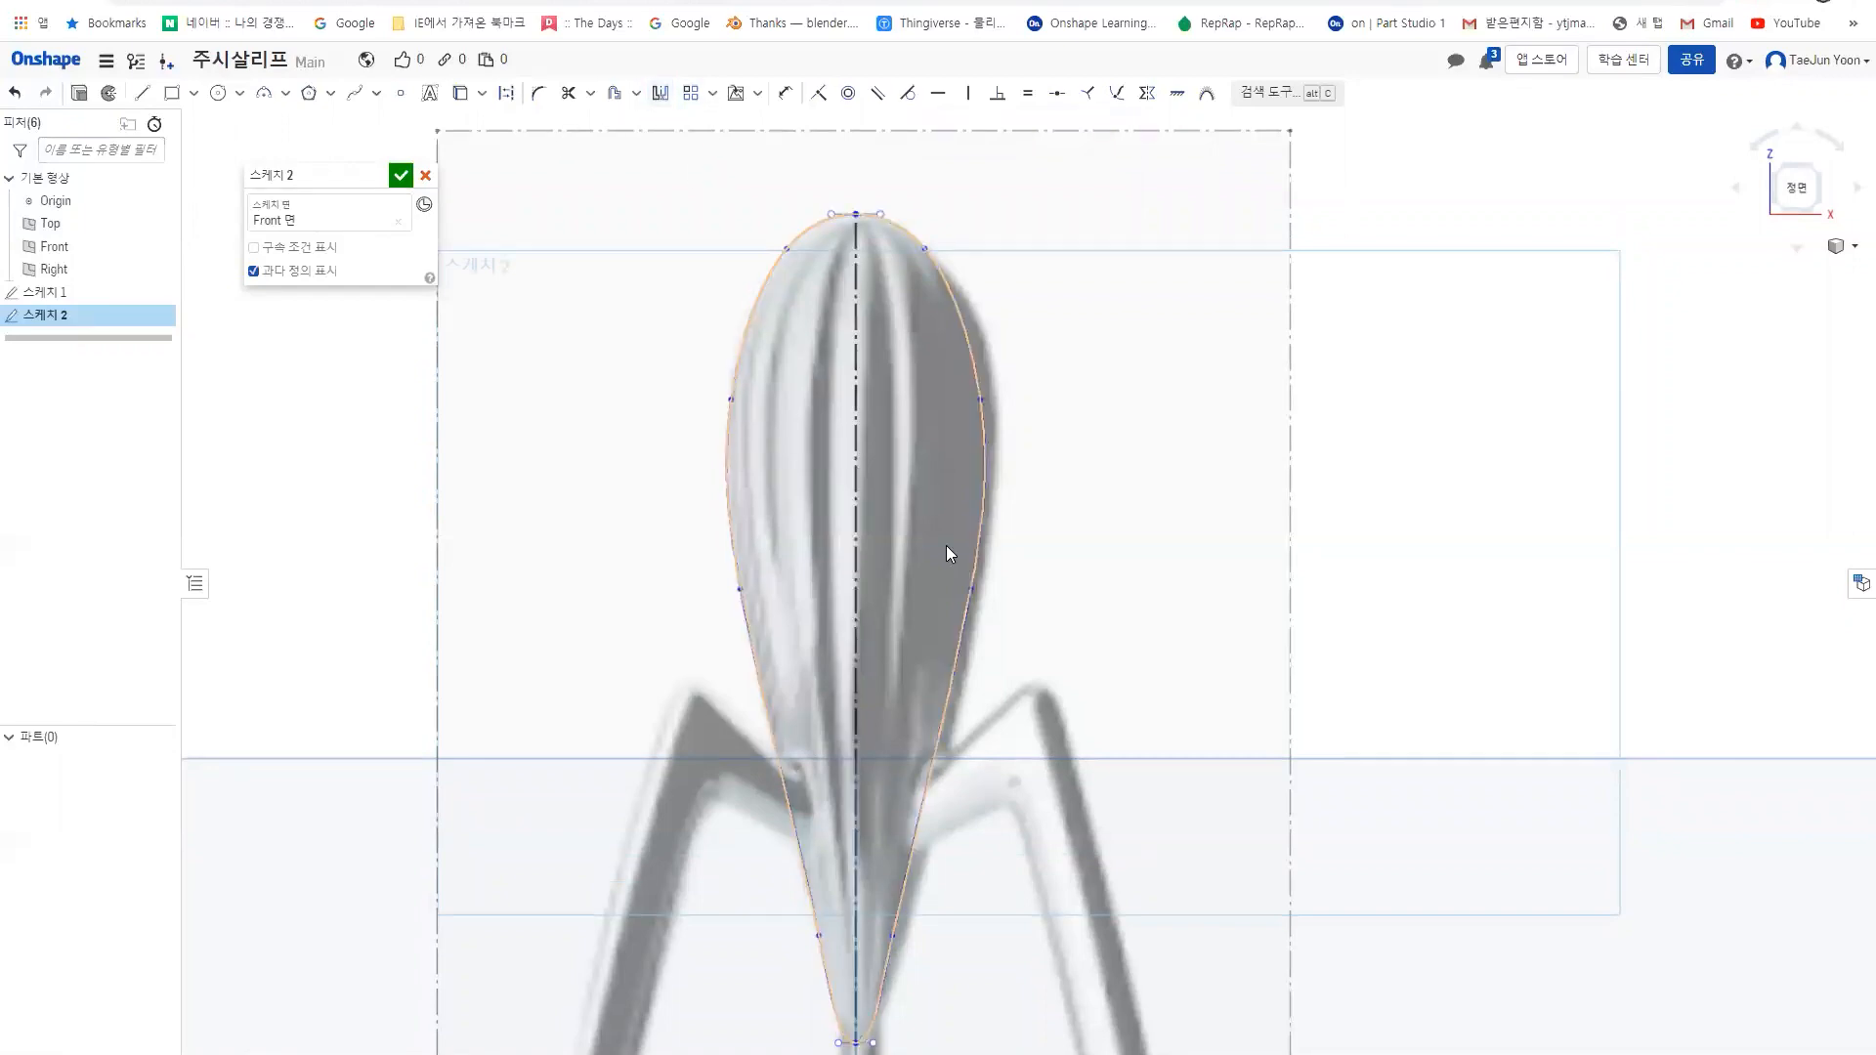
- Accept the sketch containing the full head outline
mouse_move(867, 500)
right_mouse_down()
mouse_move(717, 515)
mouse_move(893, 508)
mouse_move(1176, 565)
mouse_move(896, 526)
right_mouse_up()
left_click(729, 410)
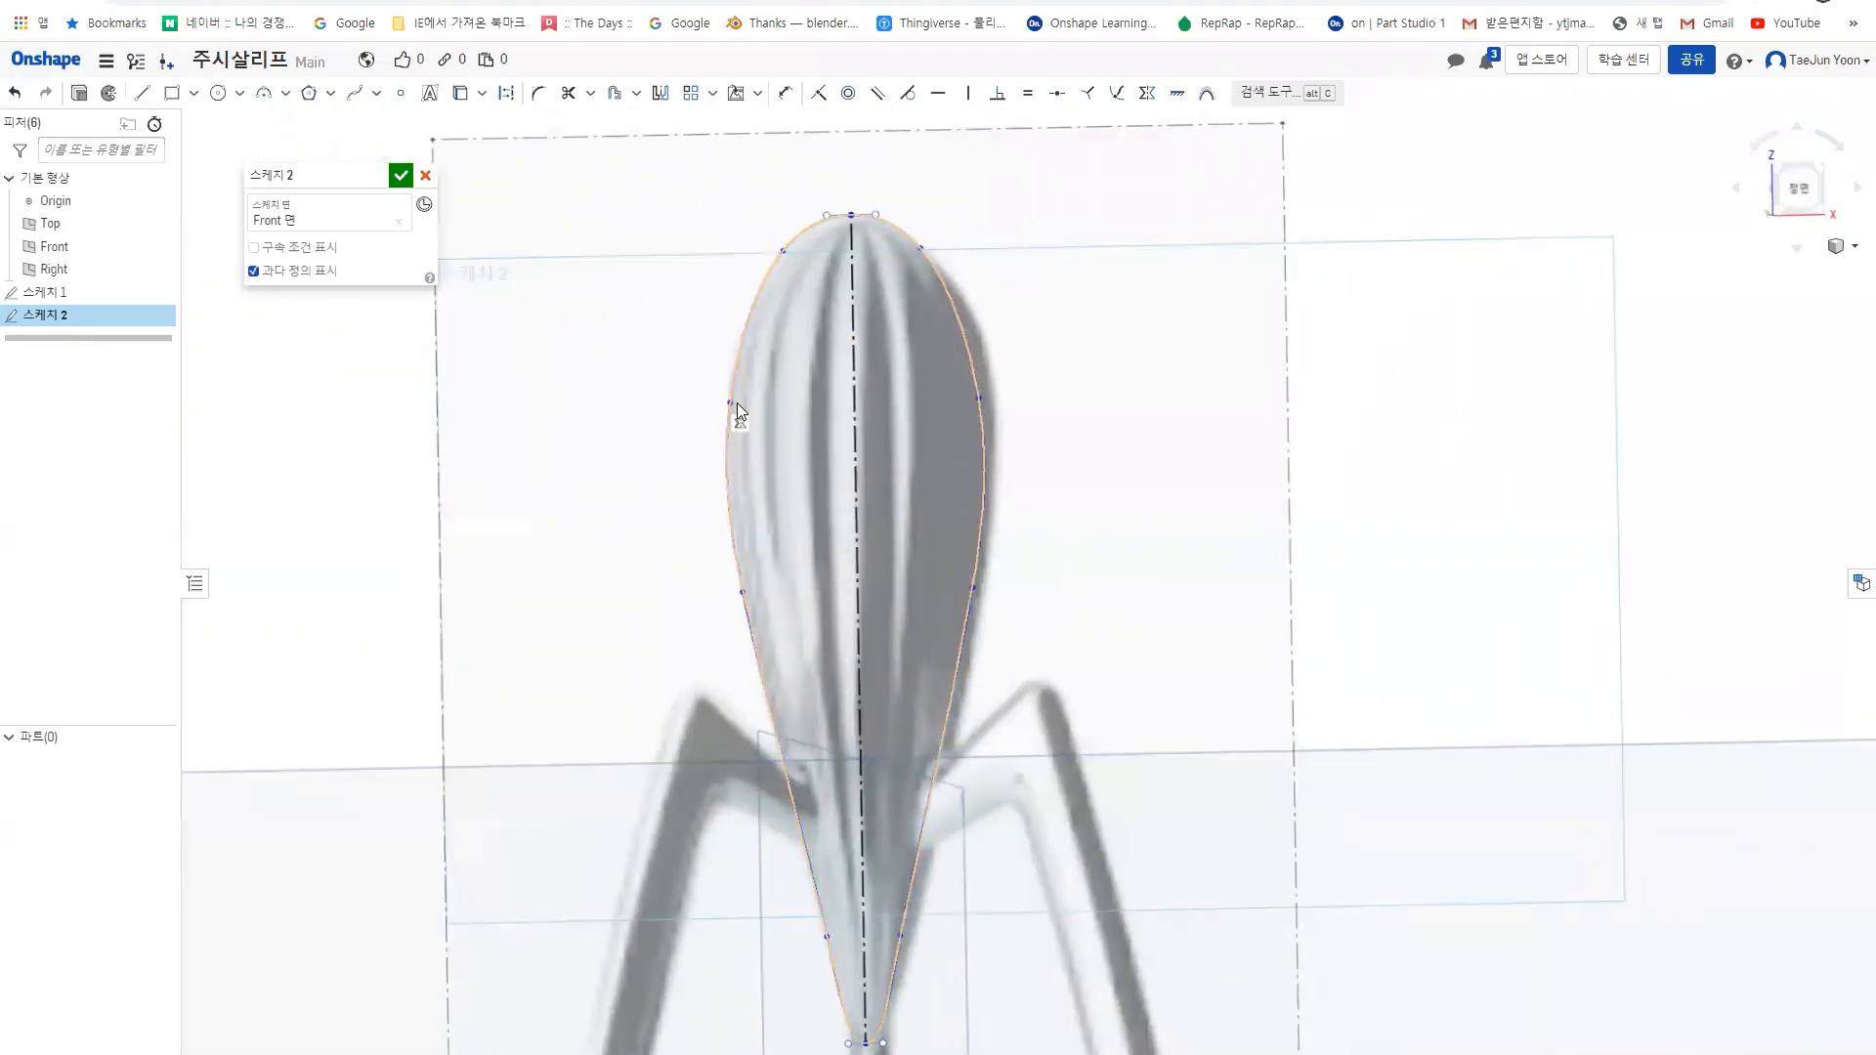
mouse_move(1009, 498)
right_mouse_down()
mouse_move(951, 507)
mouse_move(947, 528)
mouse_move(743, 406)
right_mouse_up()
left_click(399, 178)
- Examine the head outline and reference image from several angles relative to the default planes
mouse_move(687, 594)
right_mouse_down()
mouse_move(842, 580)
mouse_move(1088, 619)
mouse_move(678, 599)
mouse_move(712, 595)
mouse_move(720, 656)
mouse_move(830, 669)
mouse_move(873, 559)
mouse_move(823, 555)
mouse_move(879, 553)
mouse_move(830, 448)
right_mouse_up()
scroll(799, 381, "up", 3)
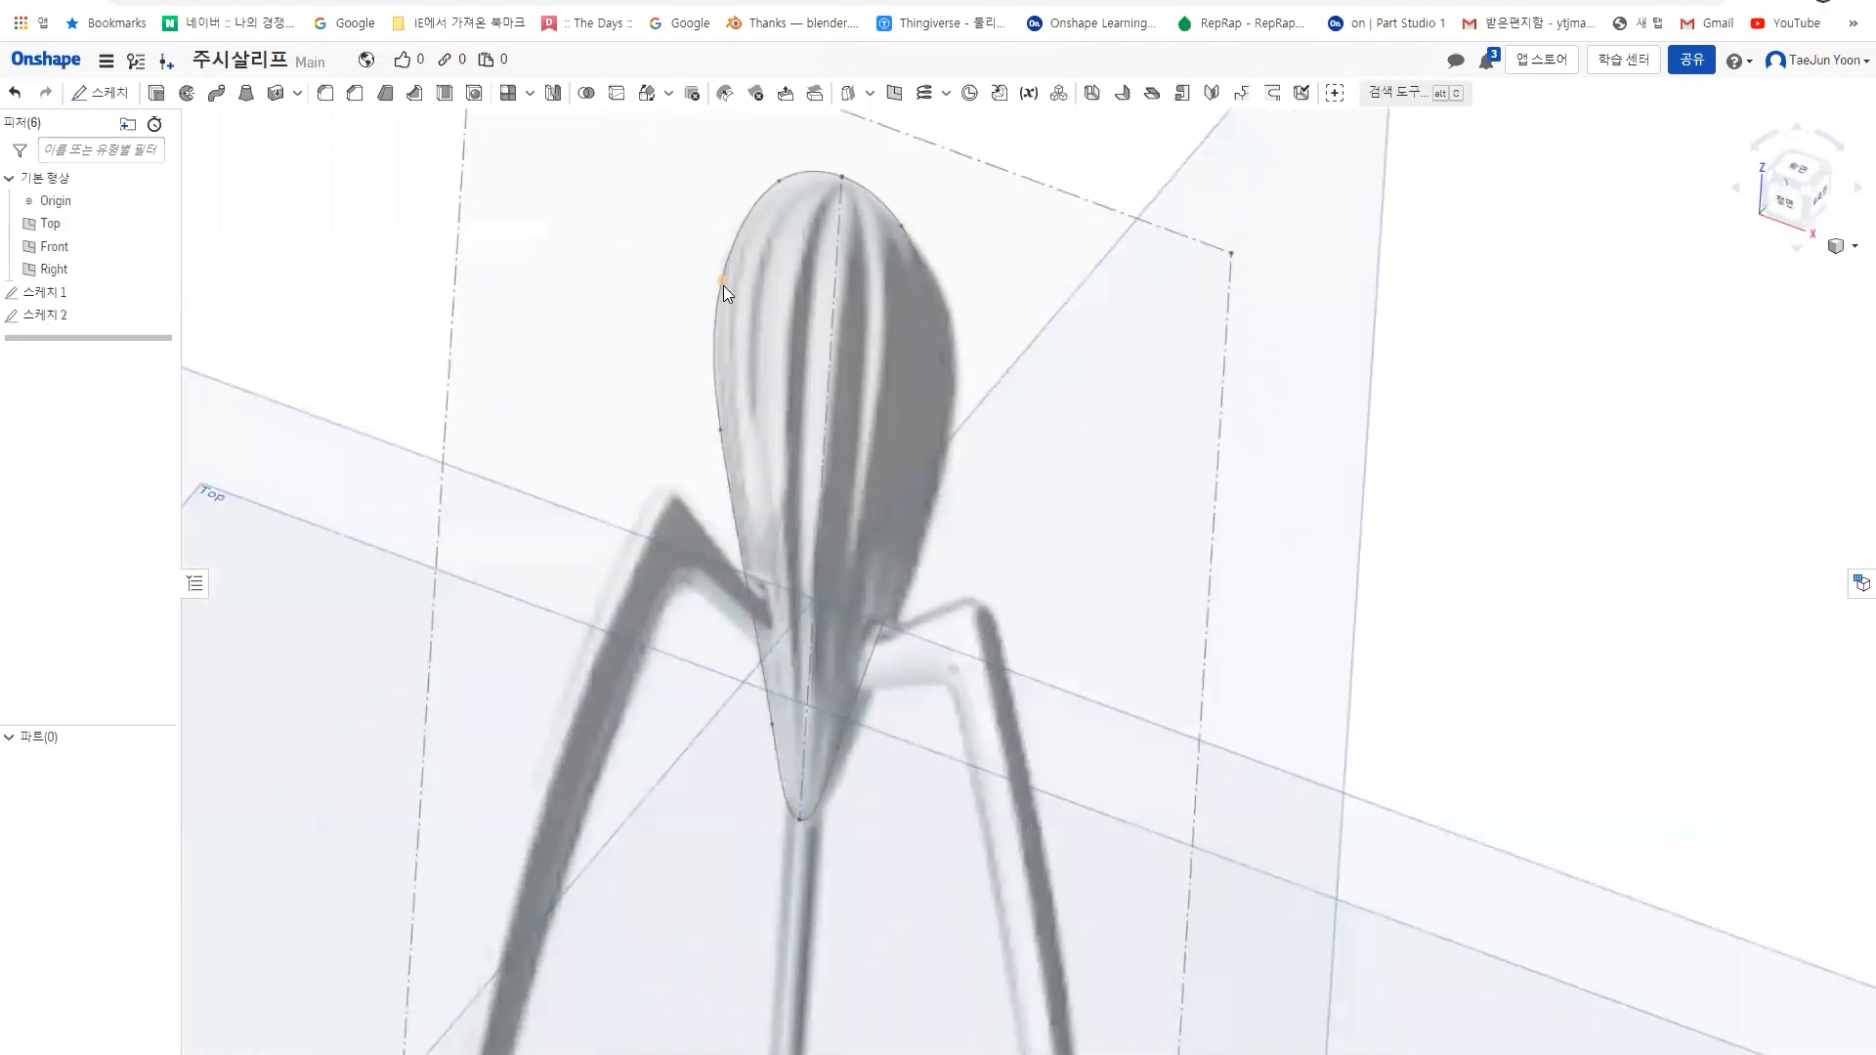
mouse_move(926, 633)
right_mouse_down()
mouse_move(951, 586)
mouse_move(930, 717)
right_mouse_up()
scroll(930, 724, "down", 5)
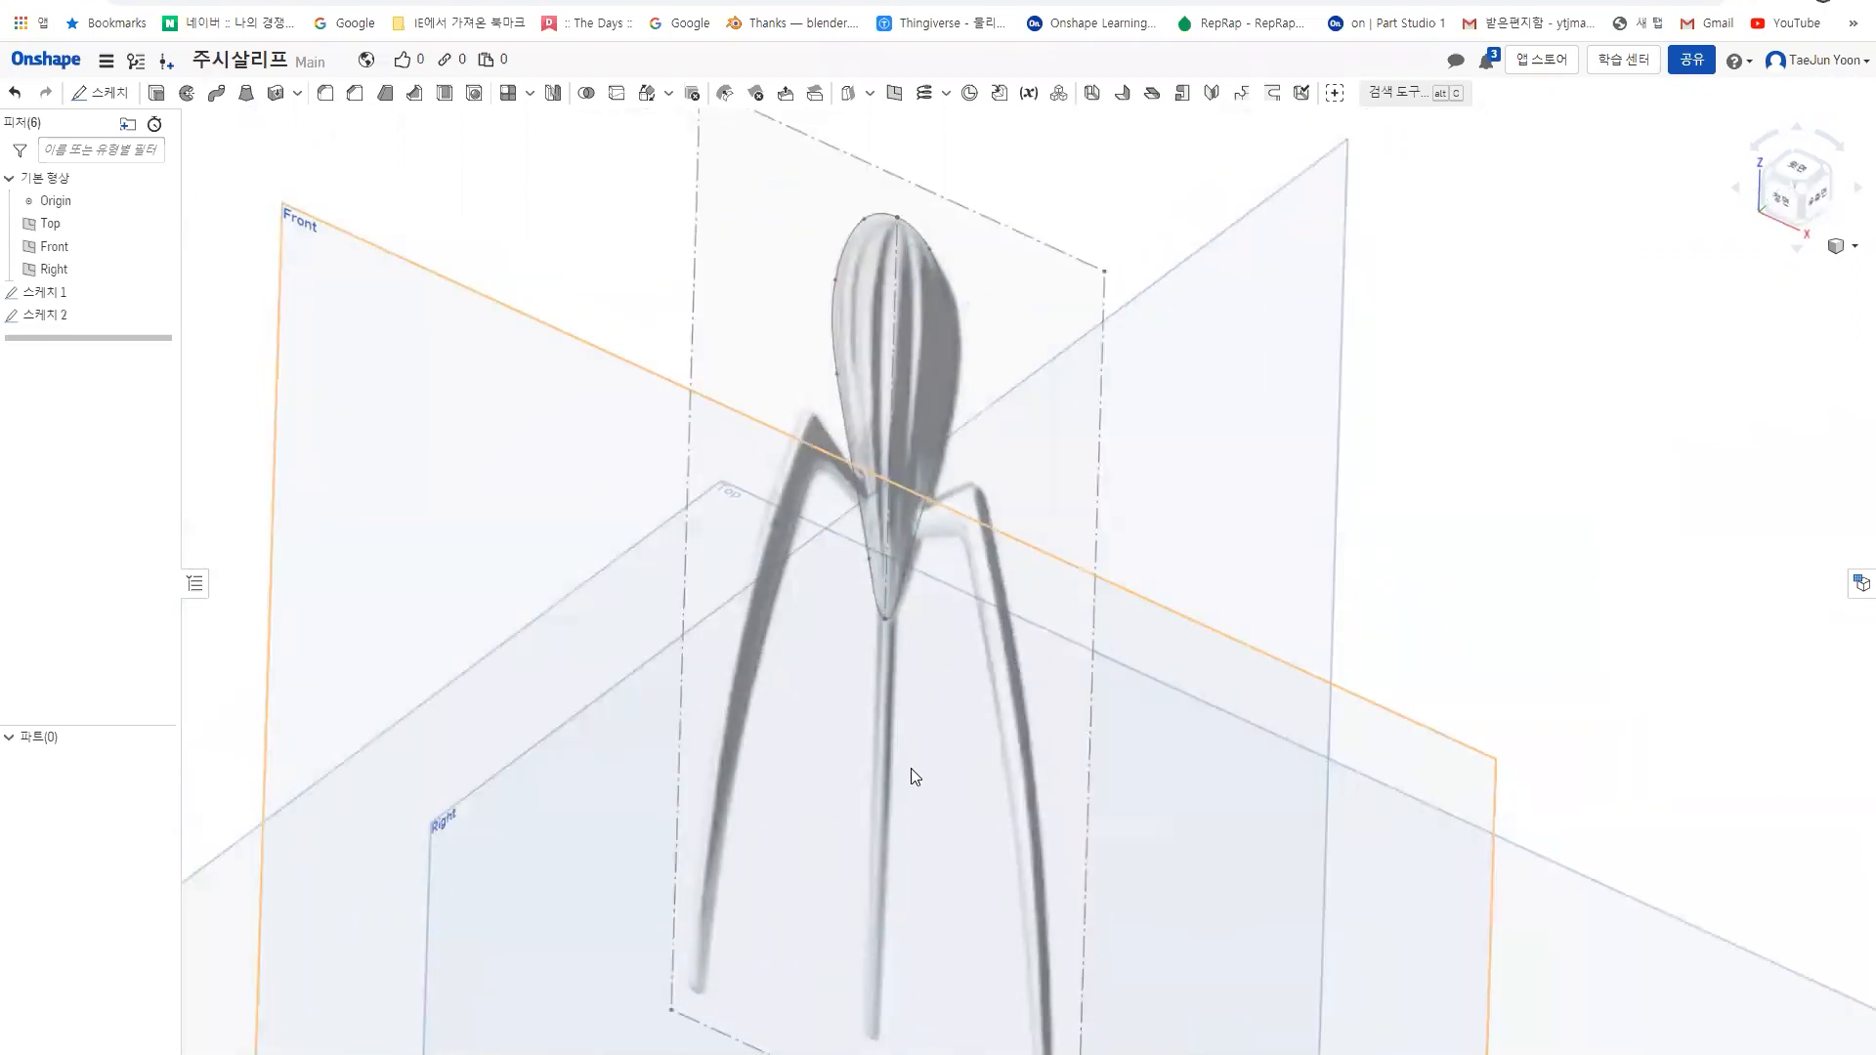
middle_click_drag(887, 348, 816, 471)
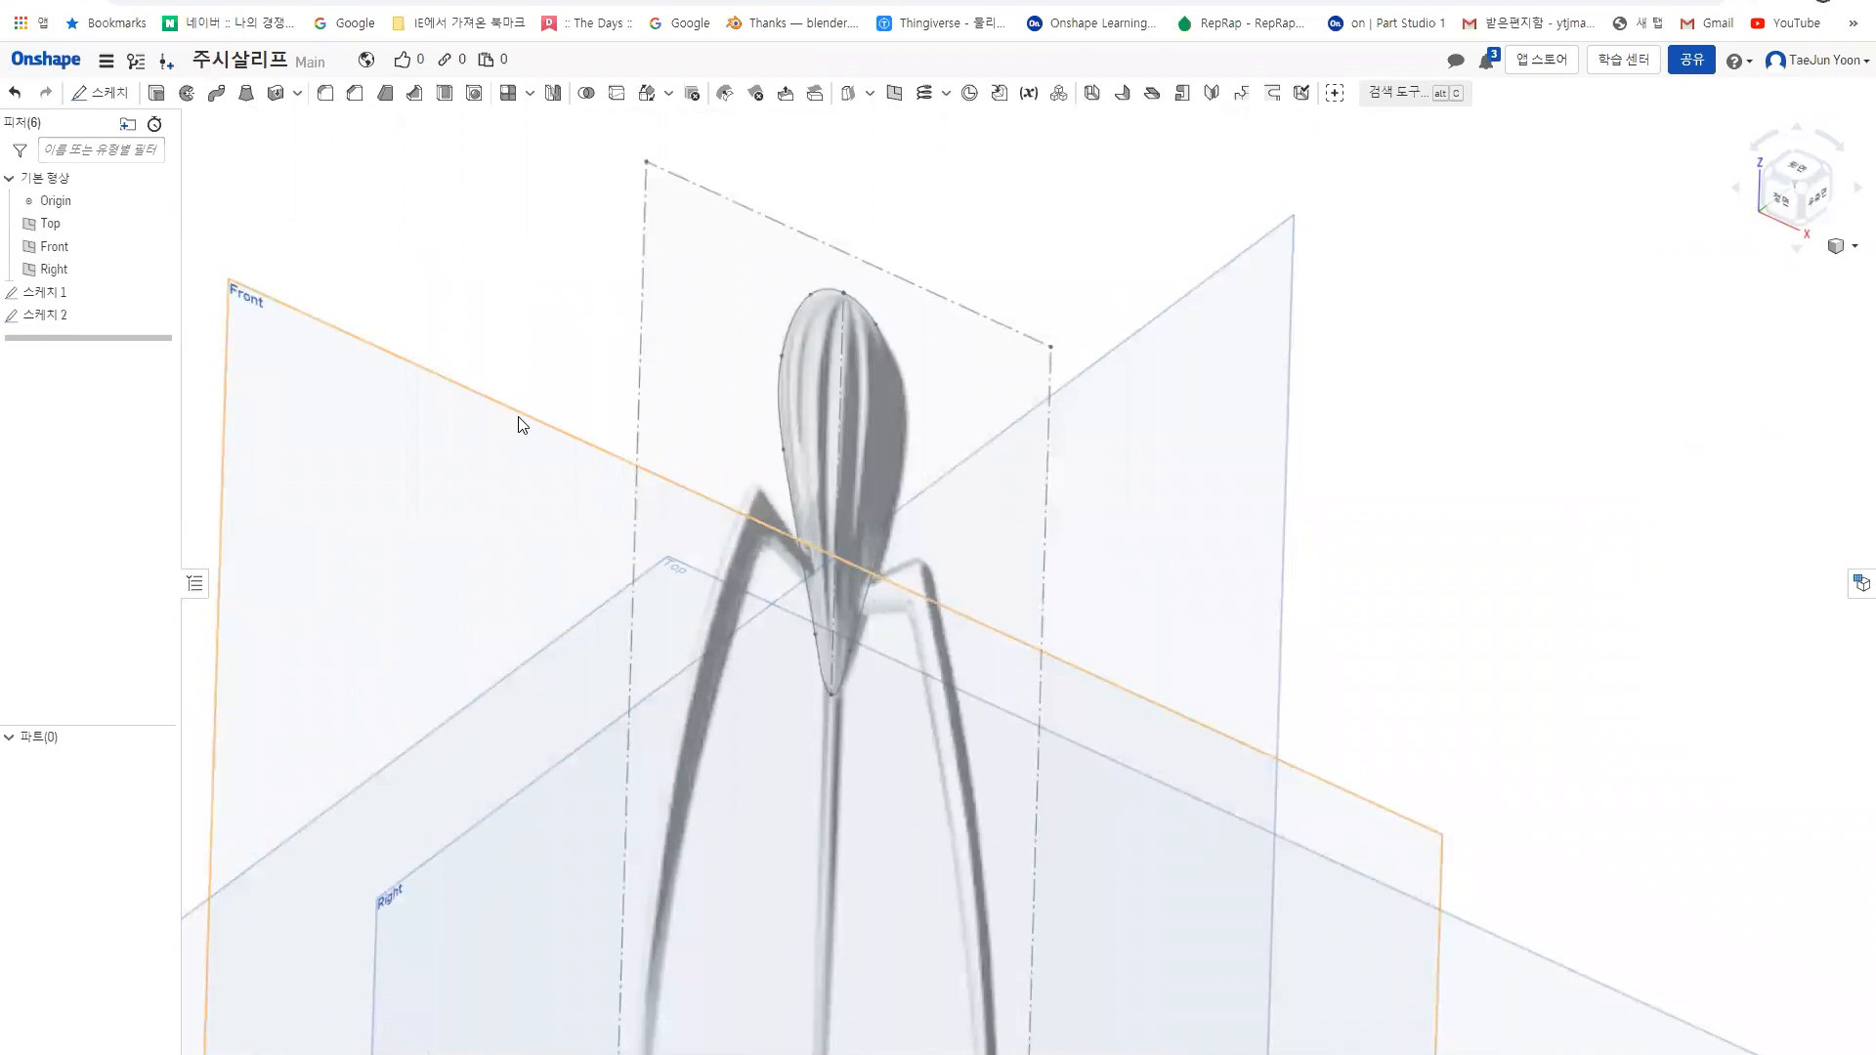
mouse_move(648, 547)
right_mouse_down()
mouse_move(632, 548)
mouse_move(650, 561)
mouse_move(702, 504)
right_mouse_up()
right_click_drag(628, 454, 628, 451)
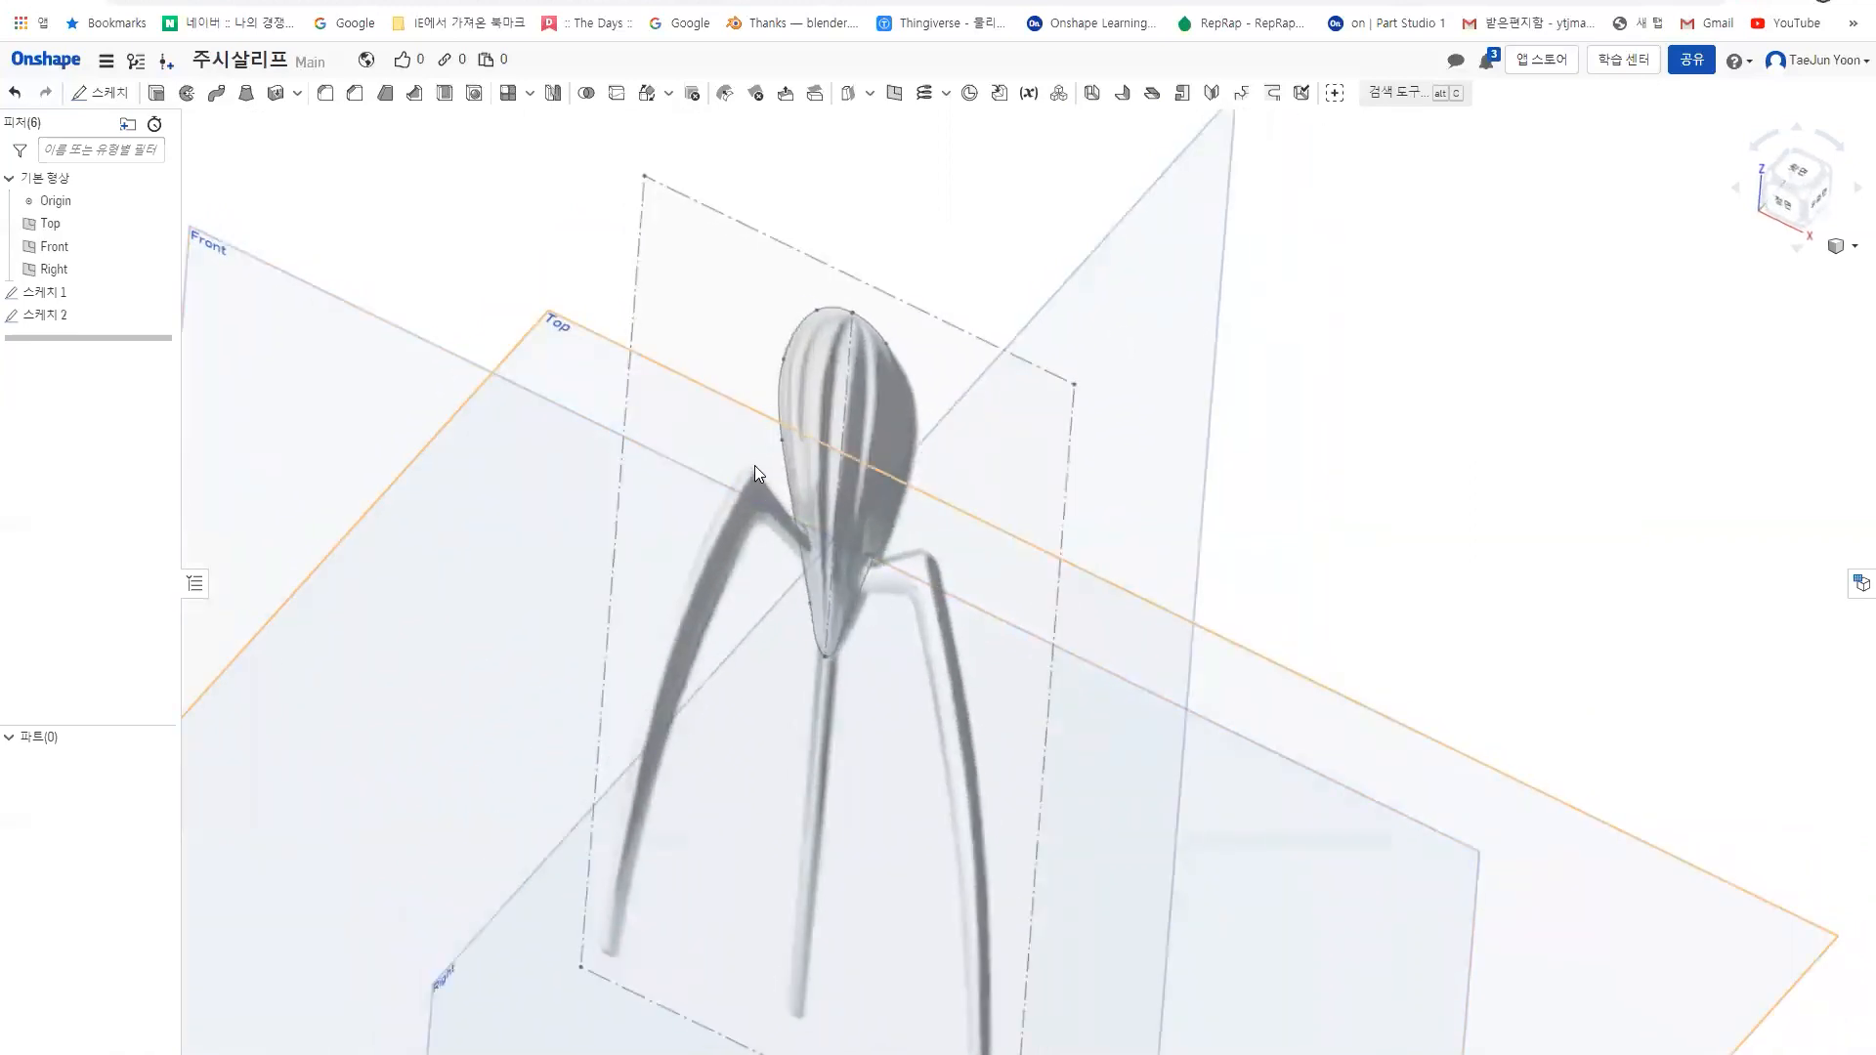
right_click_drag(760, 467, 777, 381)
scroll(772, 375, "up", 2)
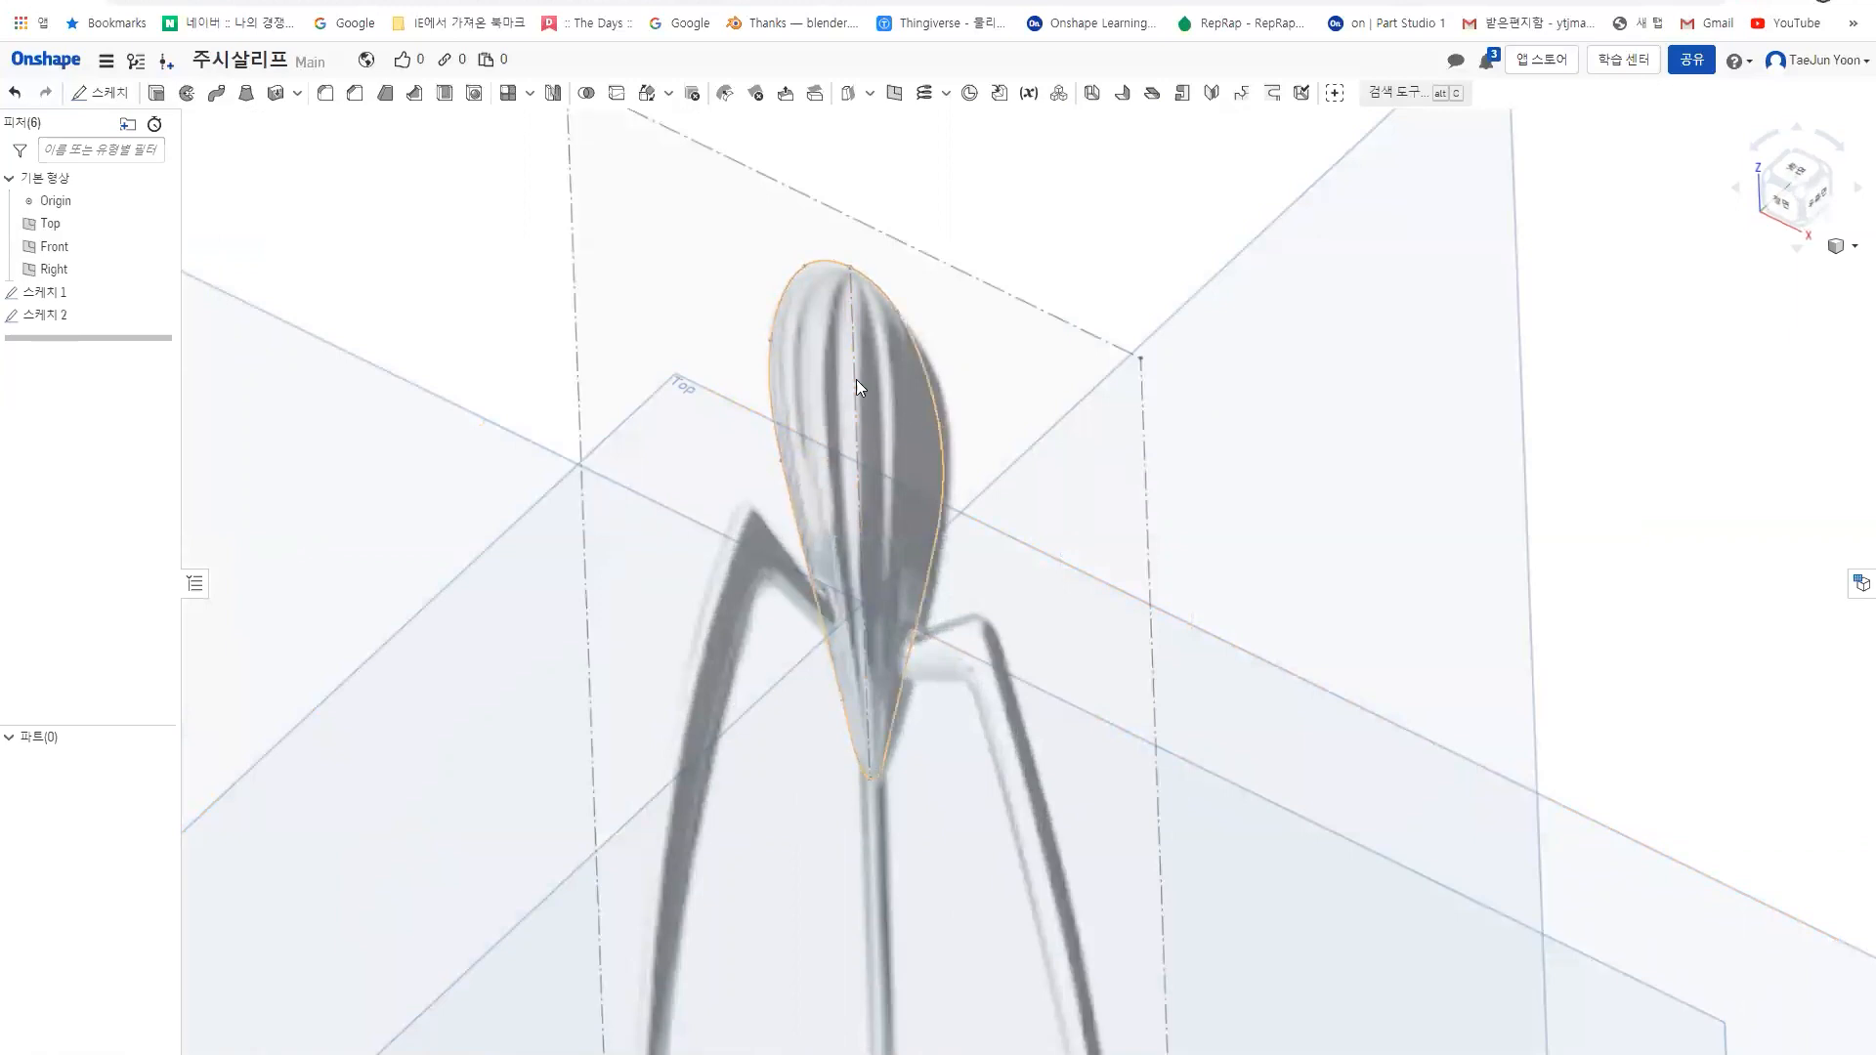
right_click_drag(947, 426, 919, 545)
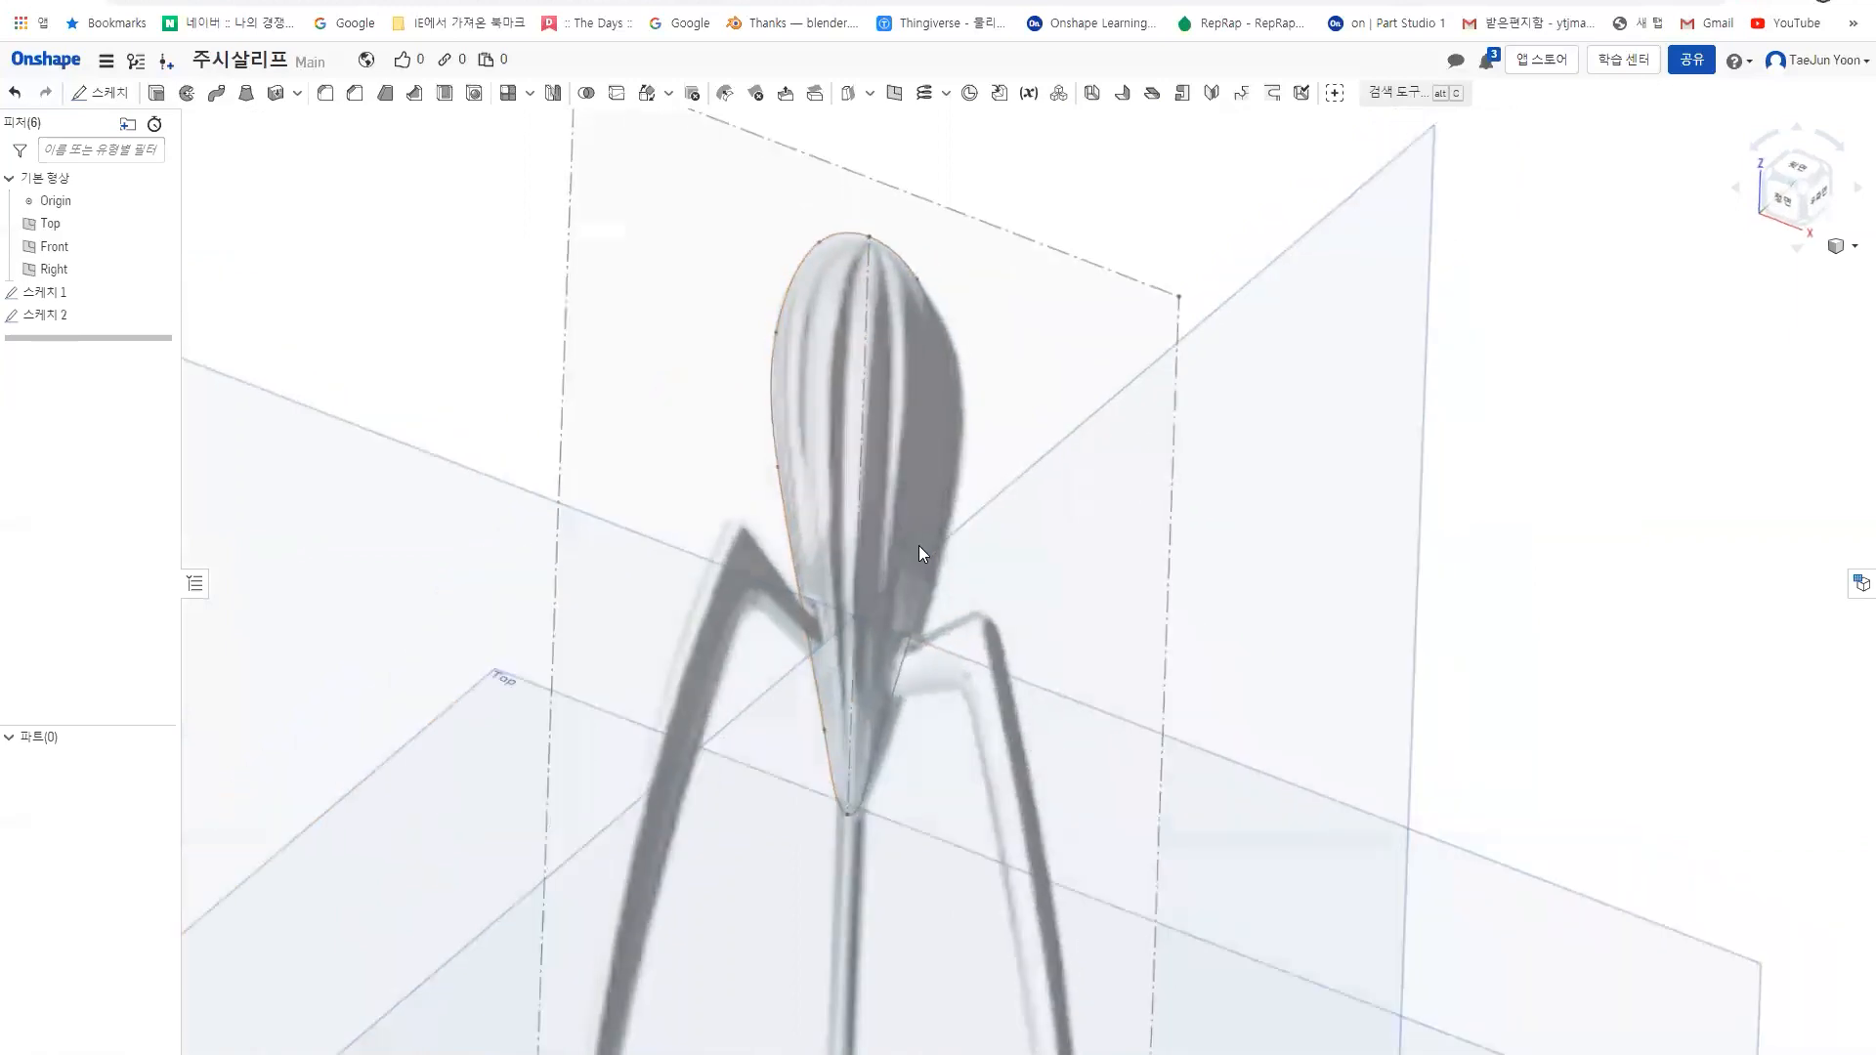
mouse_move(940, 524)
right_mouse_down()
mouse_move(1013, 498)
mouse_move(997, 479)
right_mouse_up()
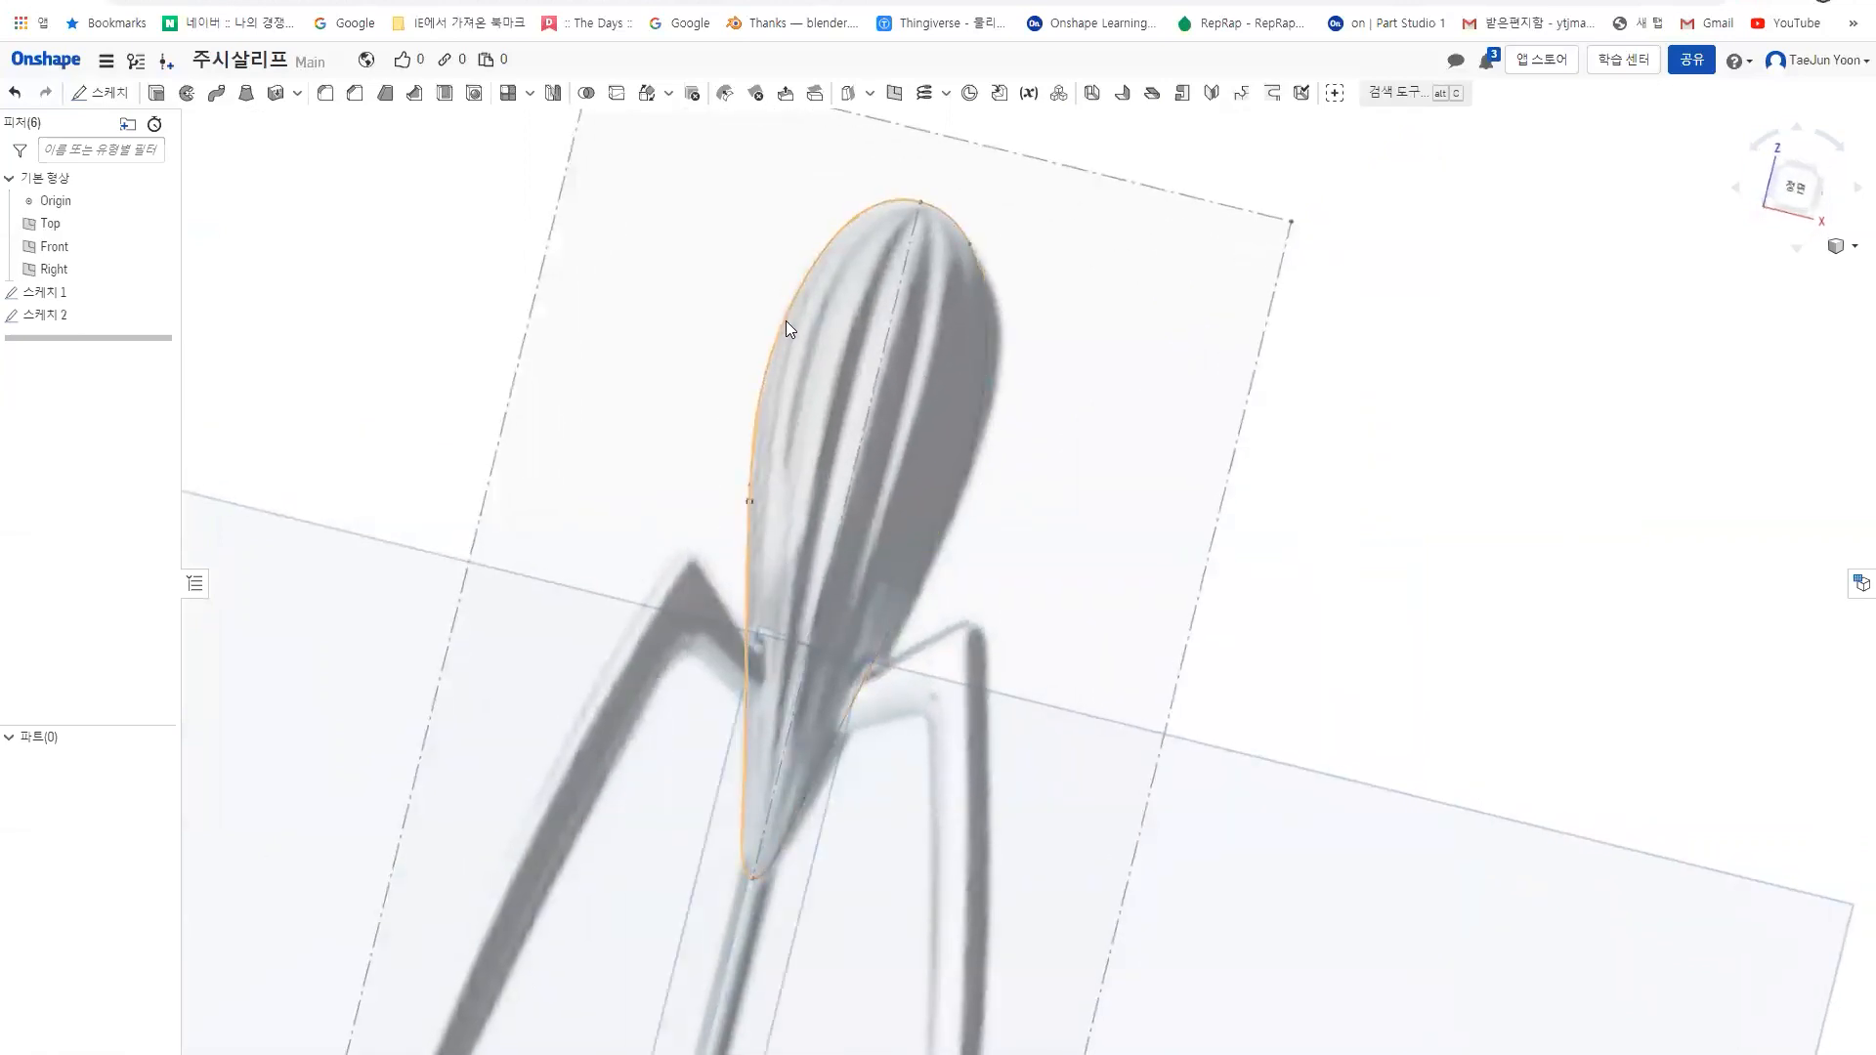
mouse_move(992, 375)
right_mouse_down()
mouse_move(766, 482)
mouse_move(1252, 414)
right_mouse_up()
- Switch to the dimetric view and examine the head outline up close and against the default planes
left_click(1840, 247)
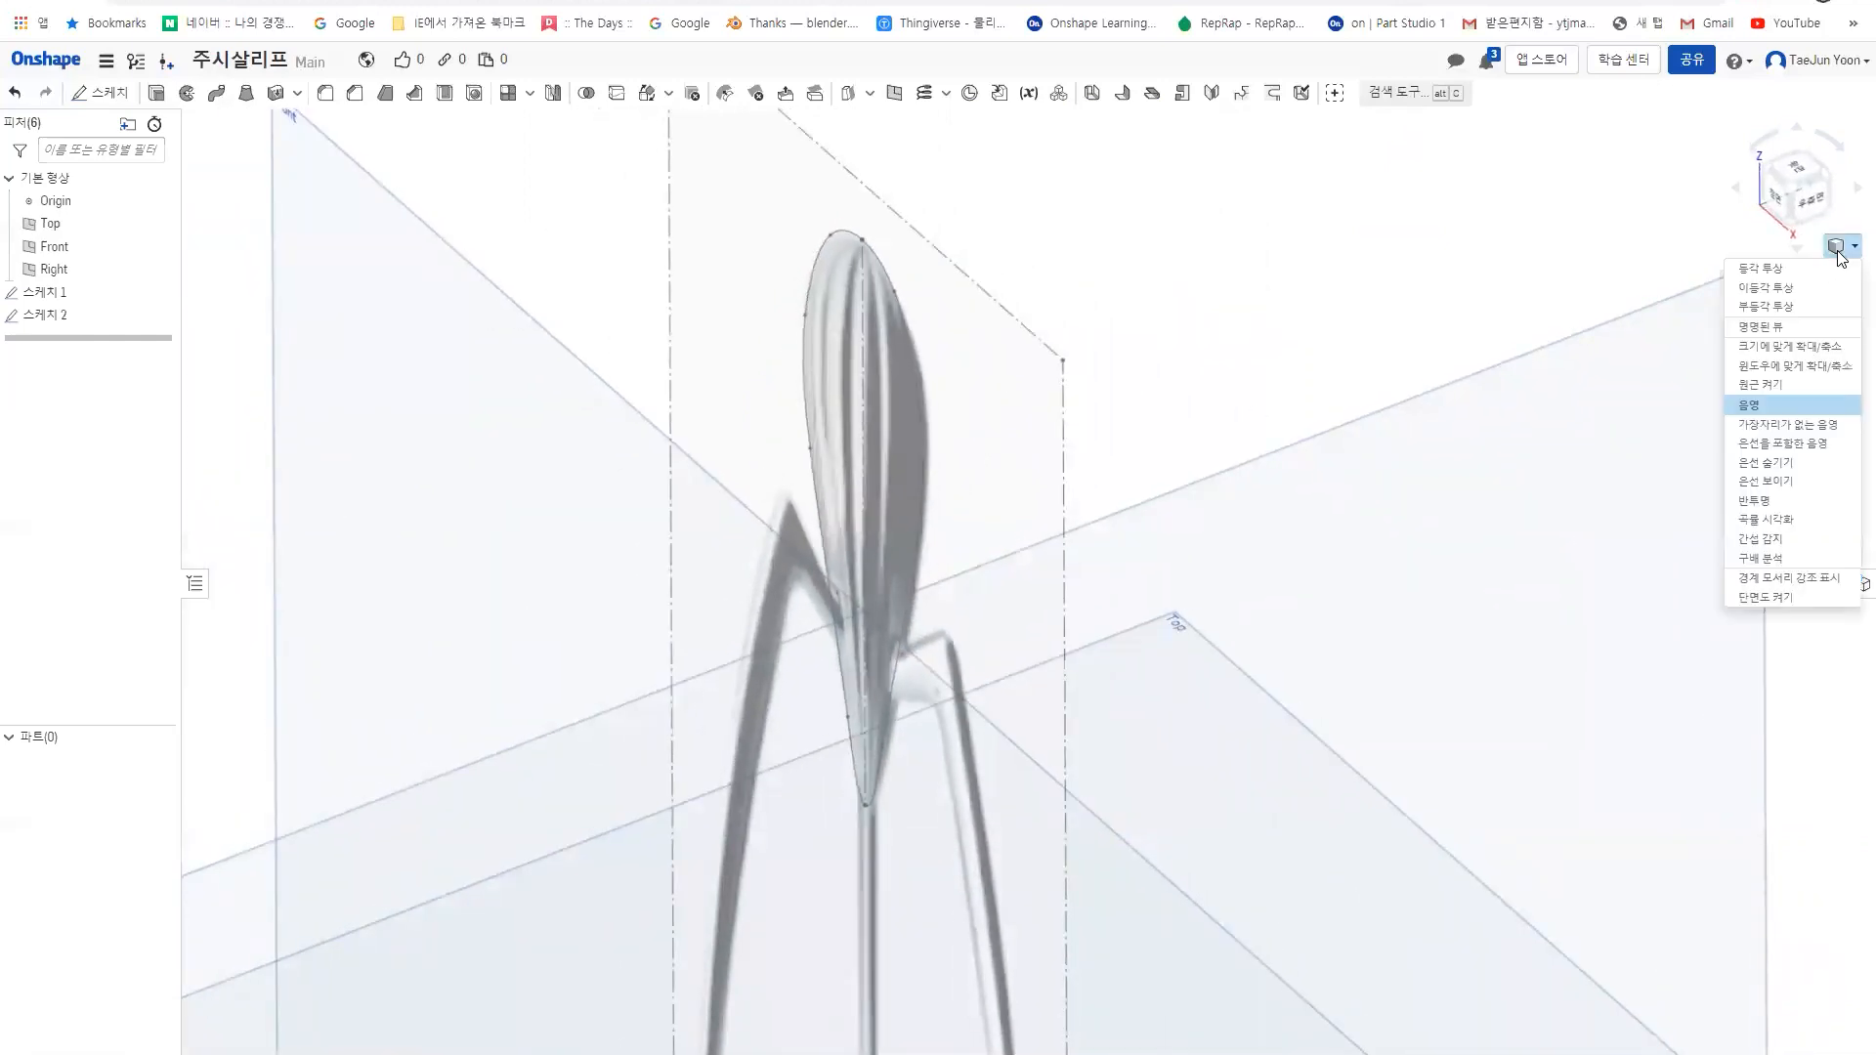
left_click(1834, 296)
scroll(1059, 359, "up", 5)
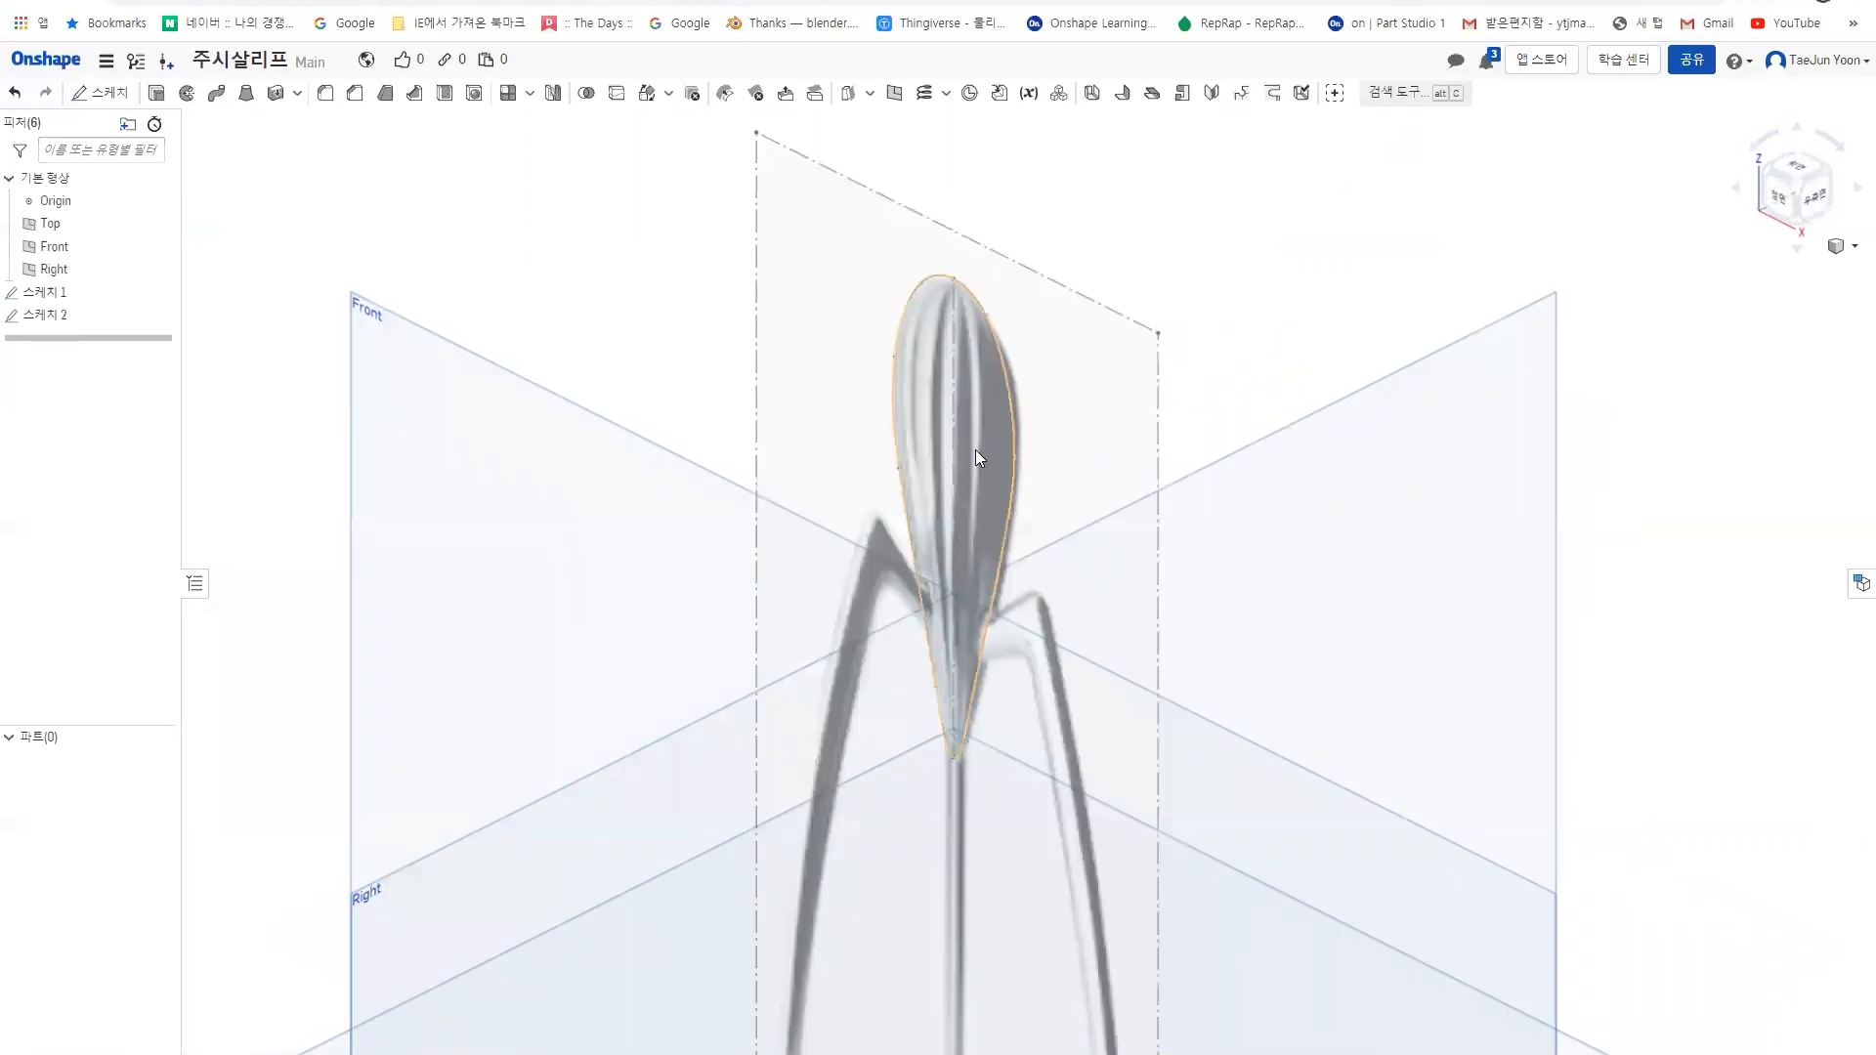
scroll(859, 469, "up", 5)
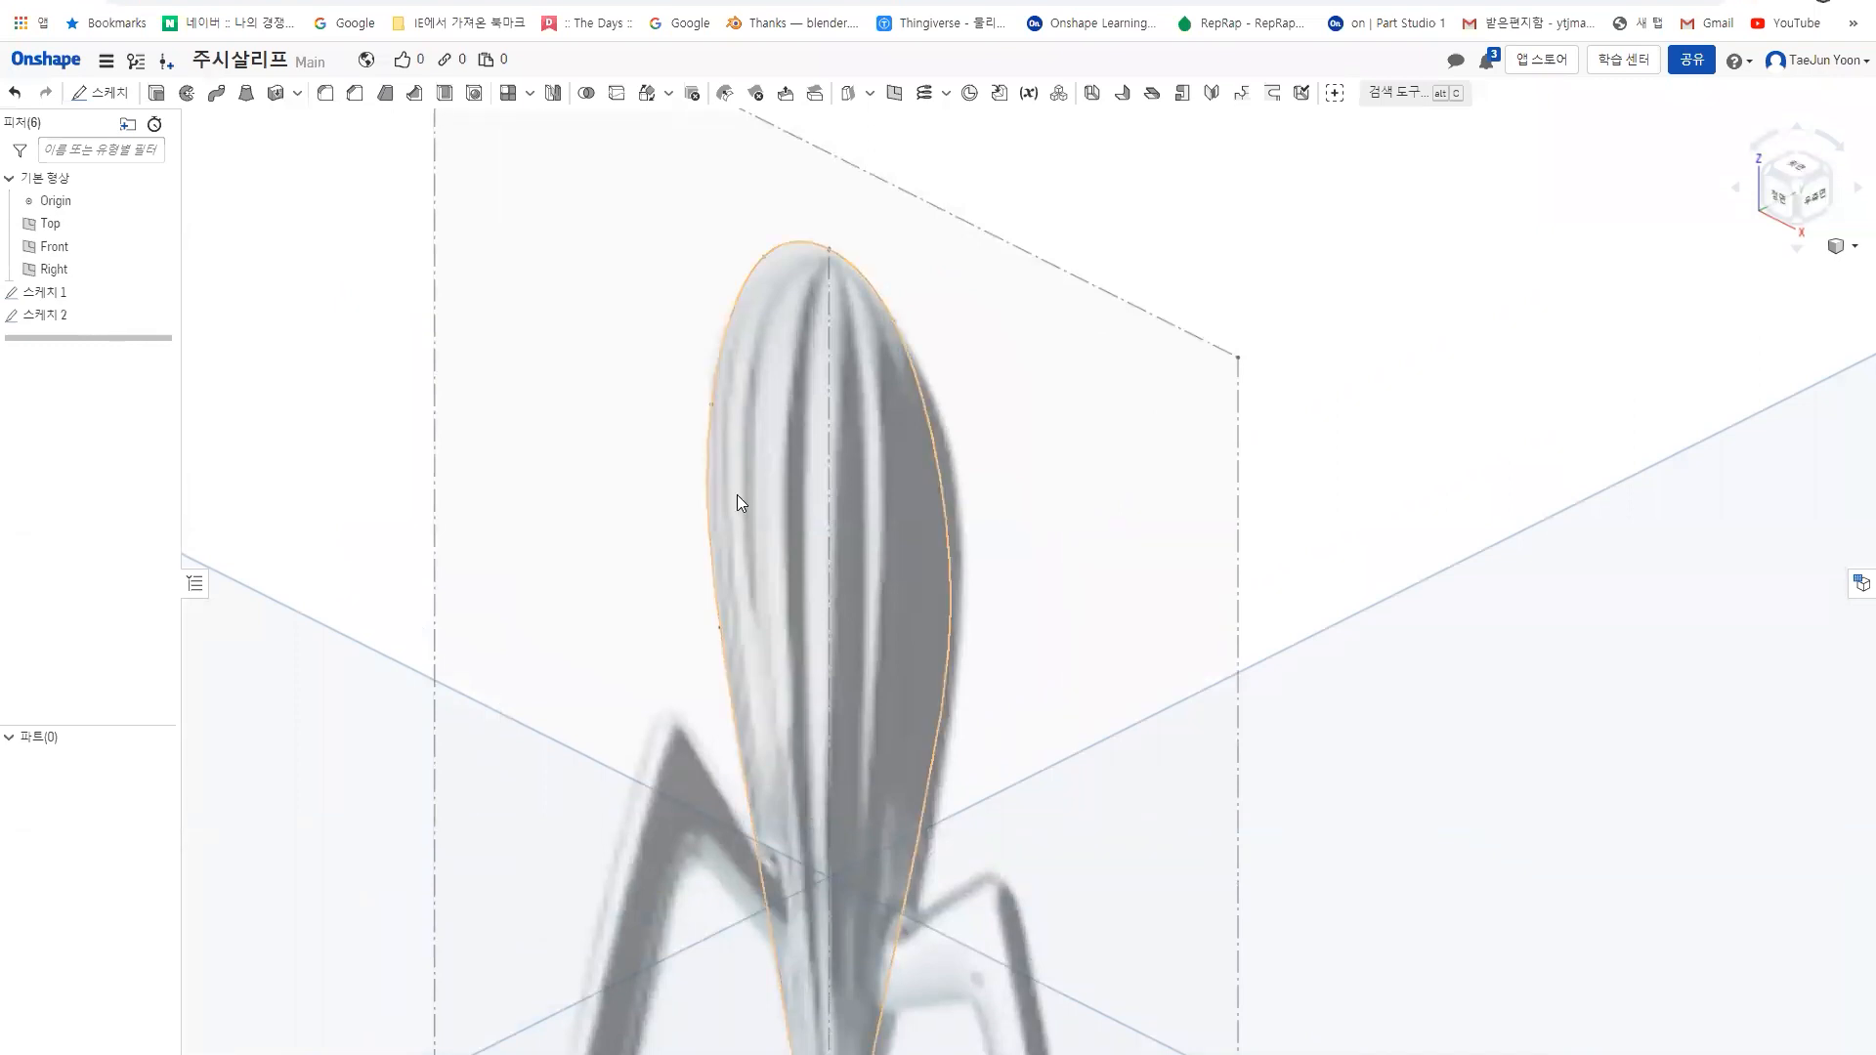
scroll(743, 535, "up", 2)
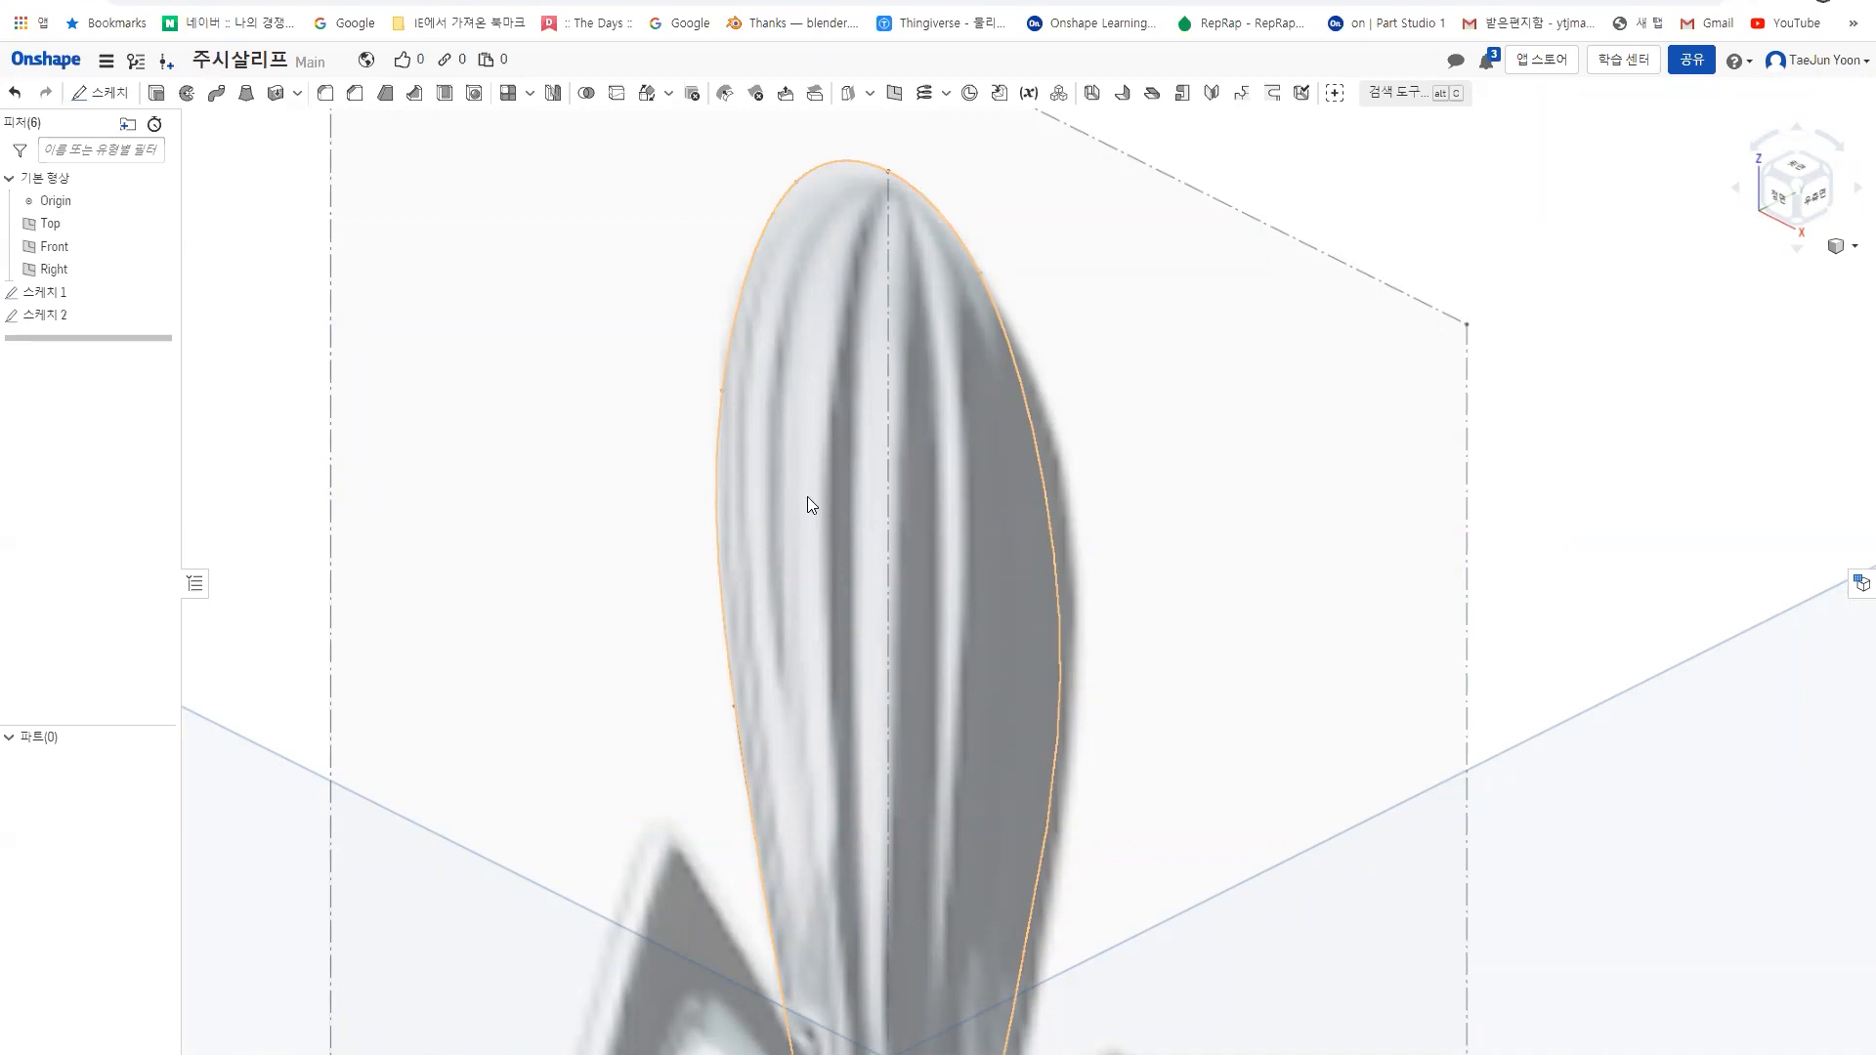
middle_click_drag(835, 576, 839, 531)
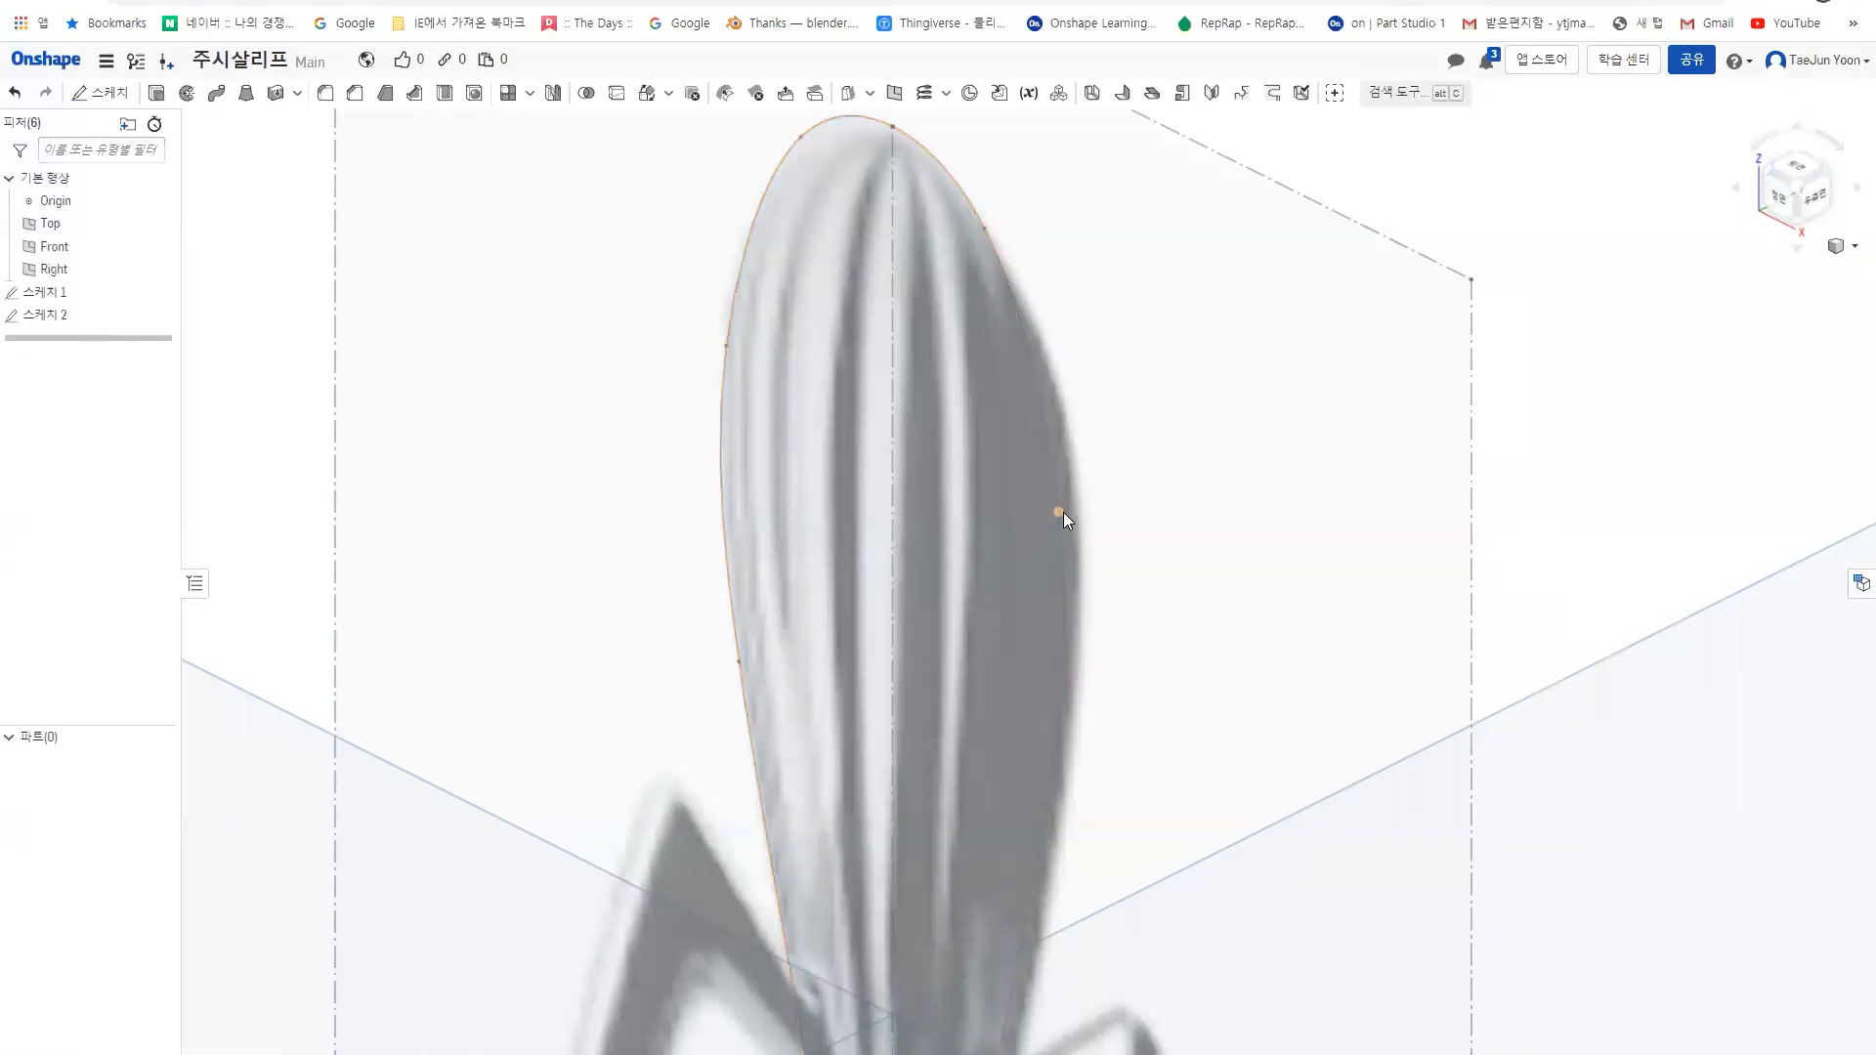
scroll(835, 515, "down", 3)
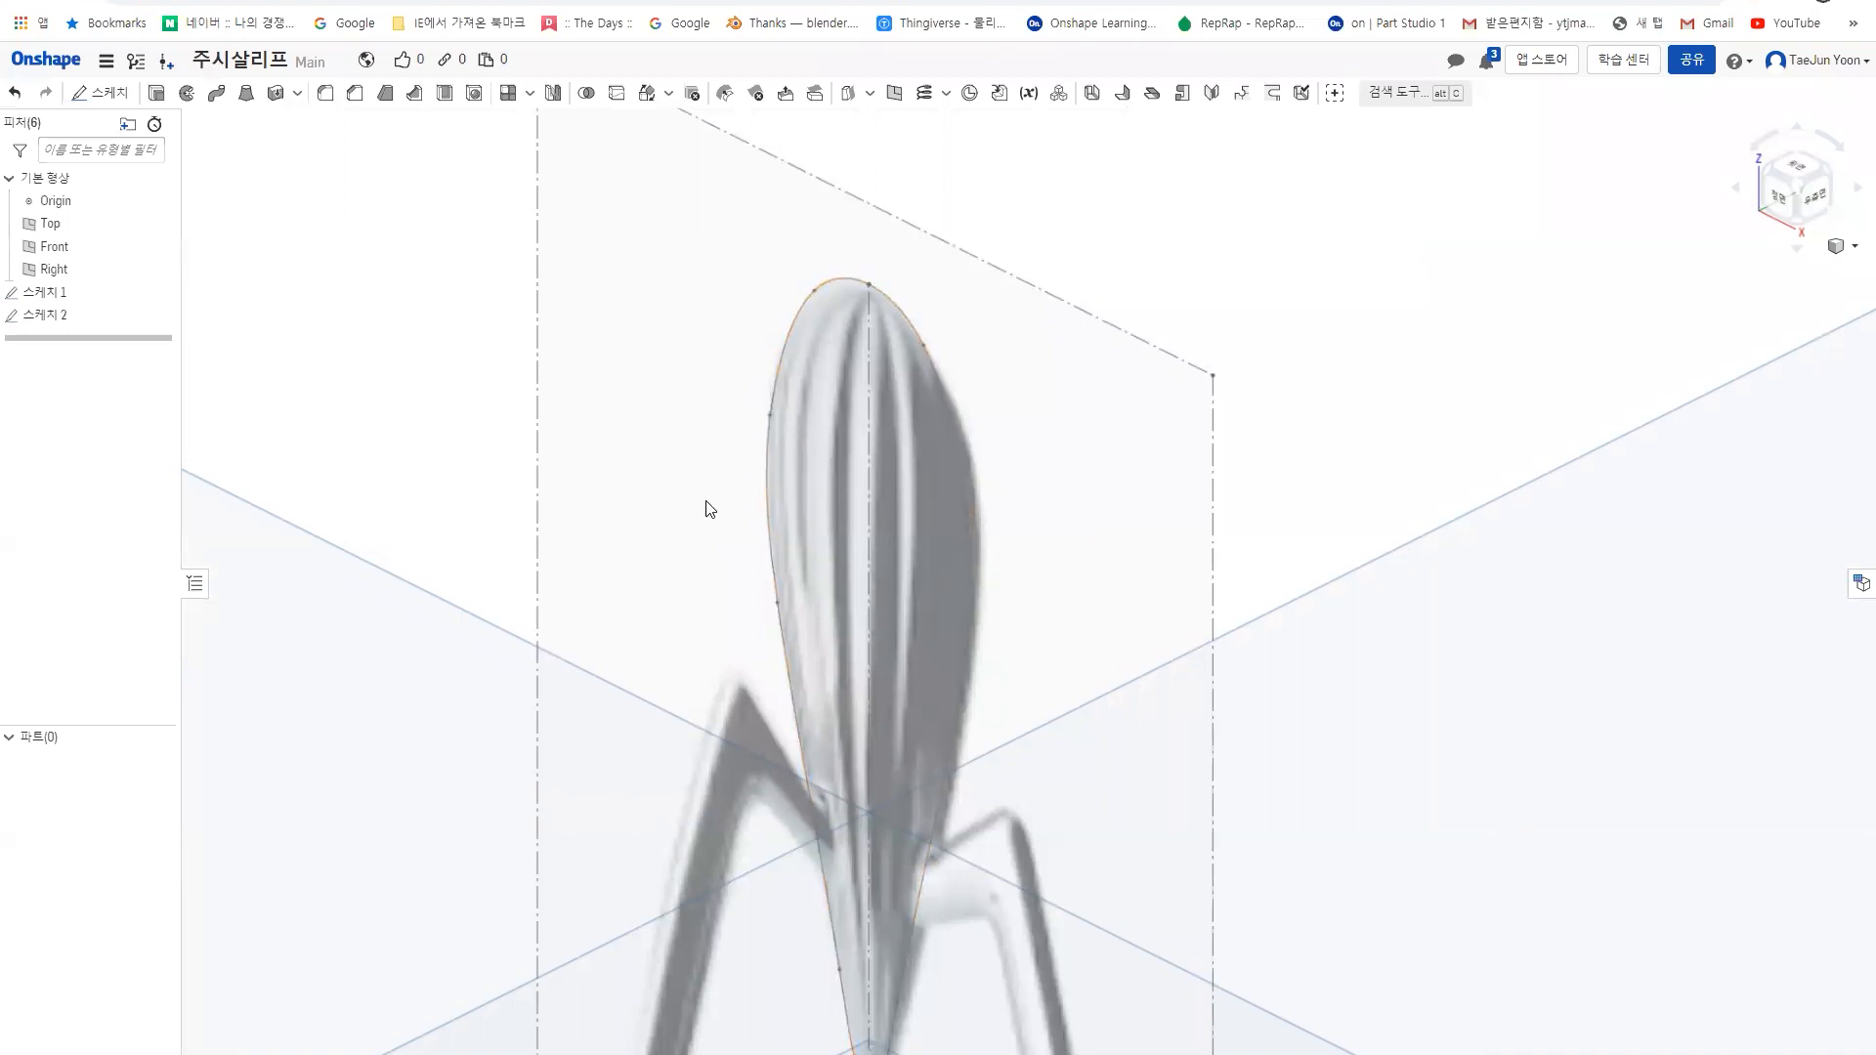
scroll(645, 547, "down", 3)
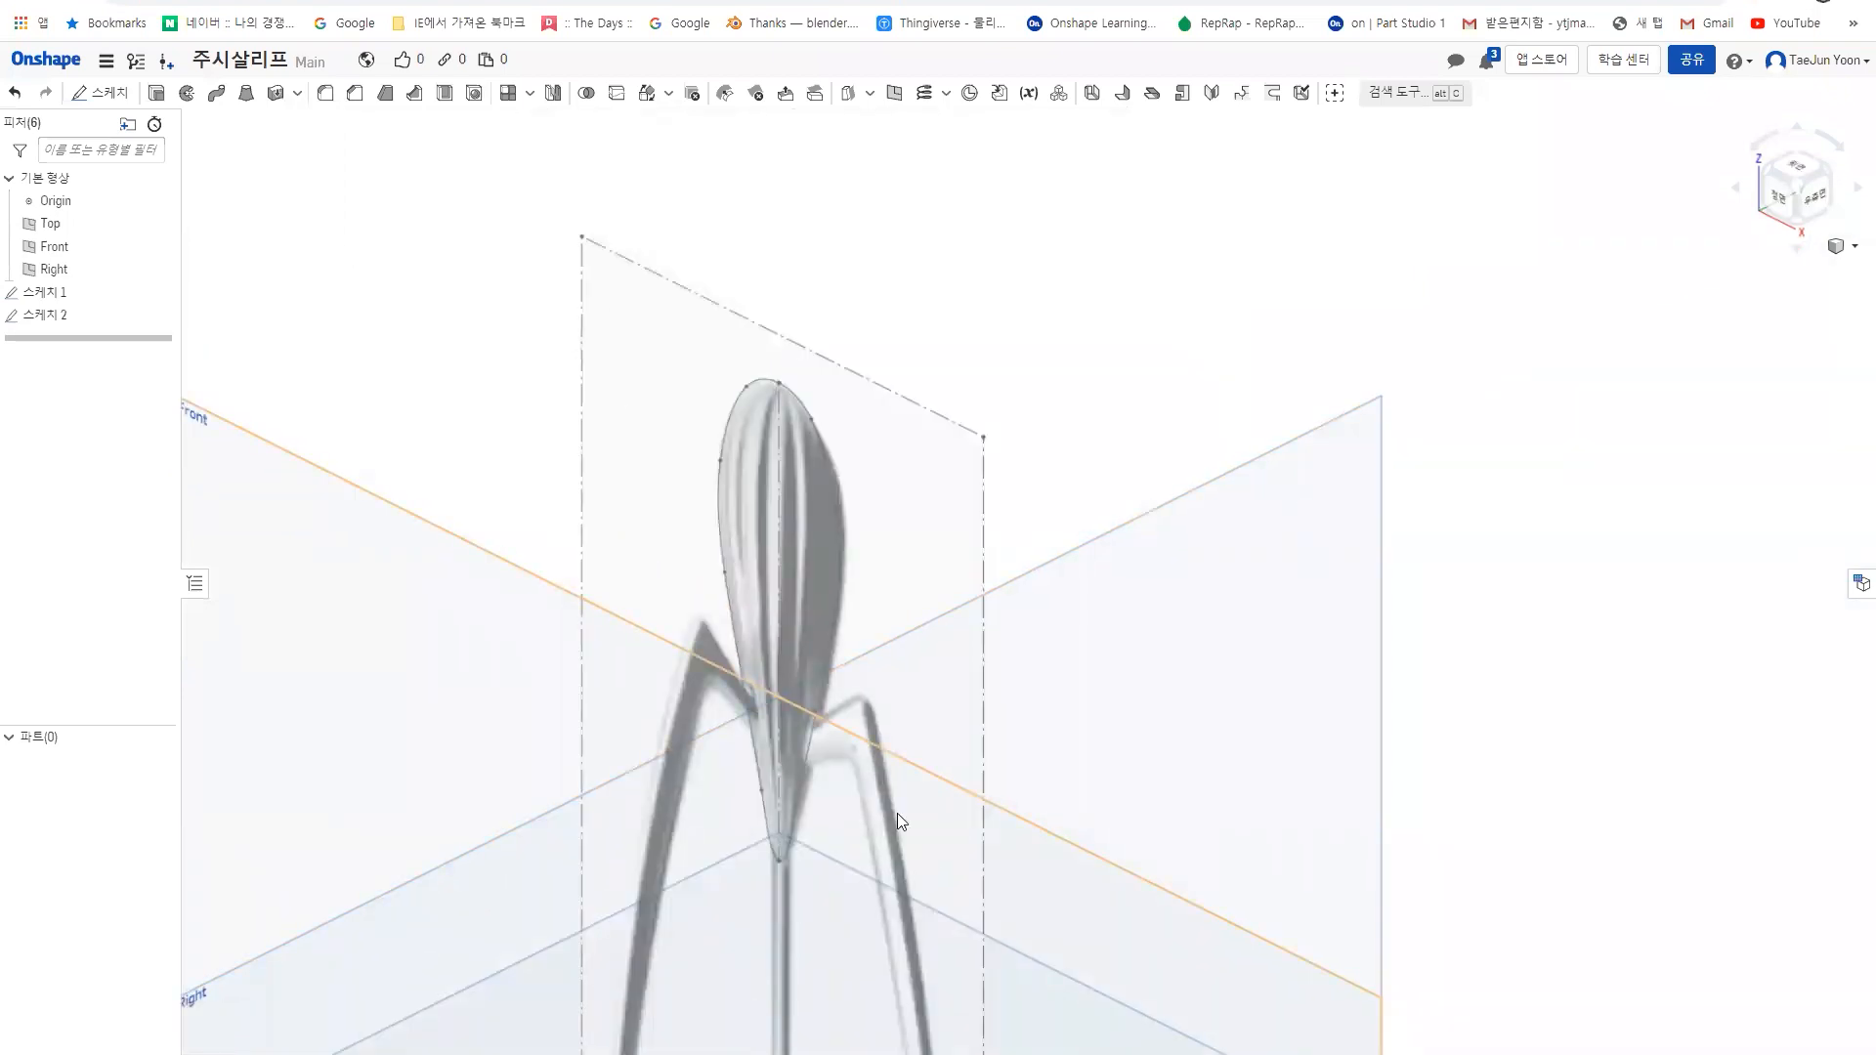
scroll(715, 463, "up", 3)
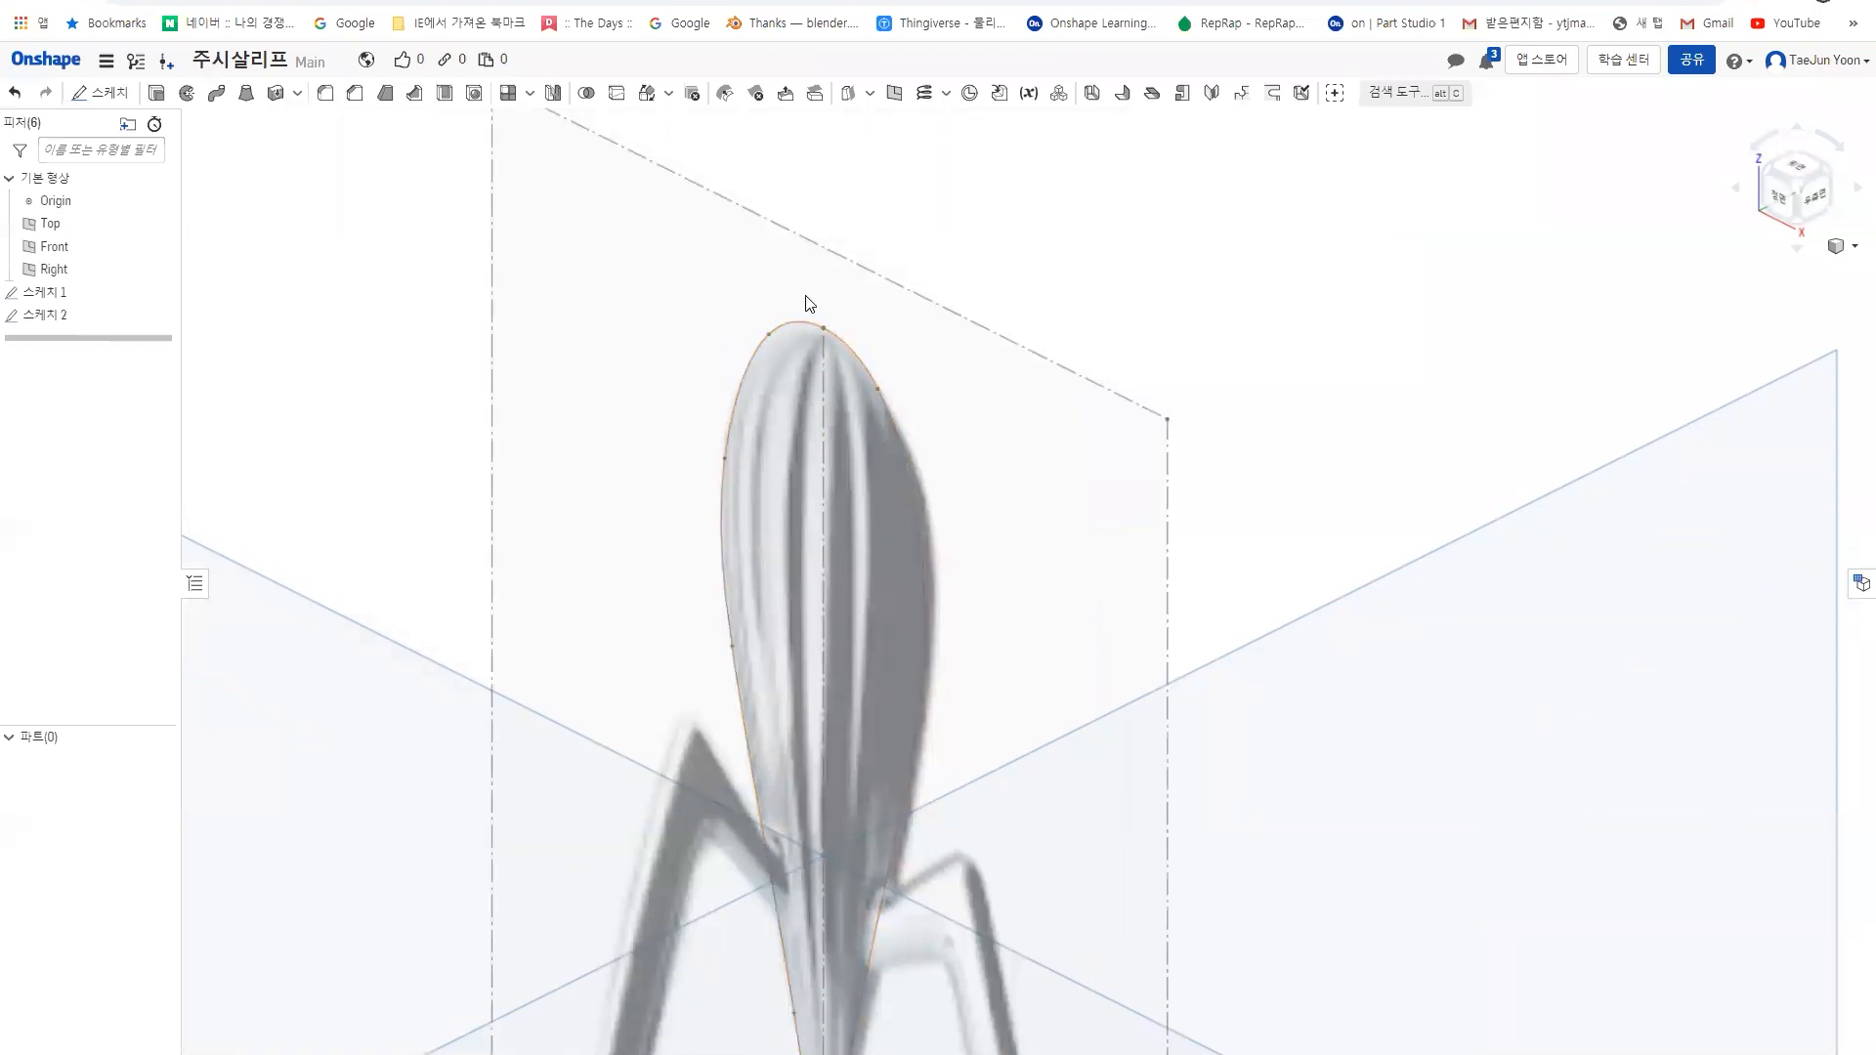
- Define a plane-point reference plane parallel to the Top plane through the upper left spline point of the head outline
left_click(895, 98)
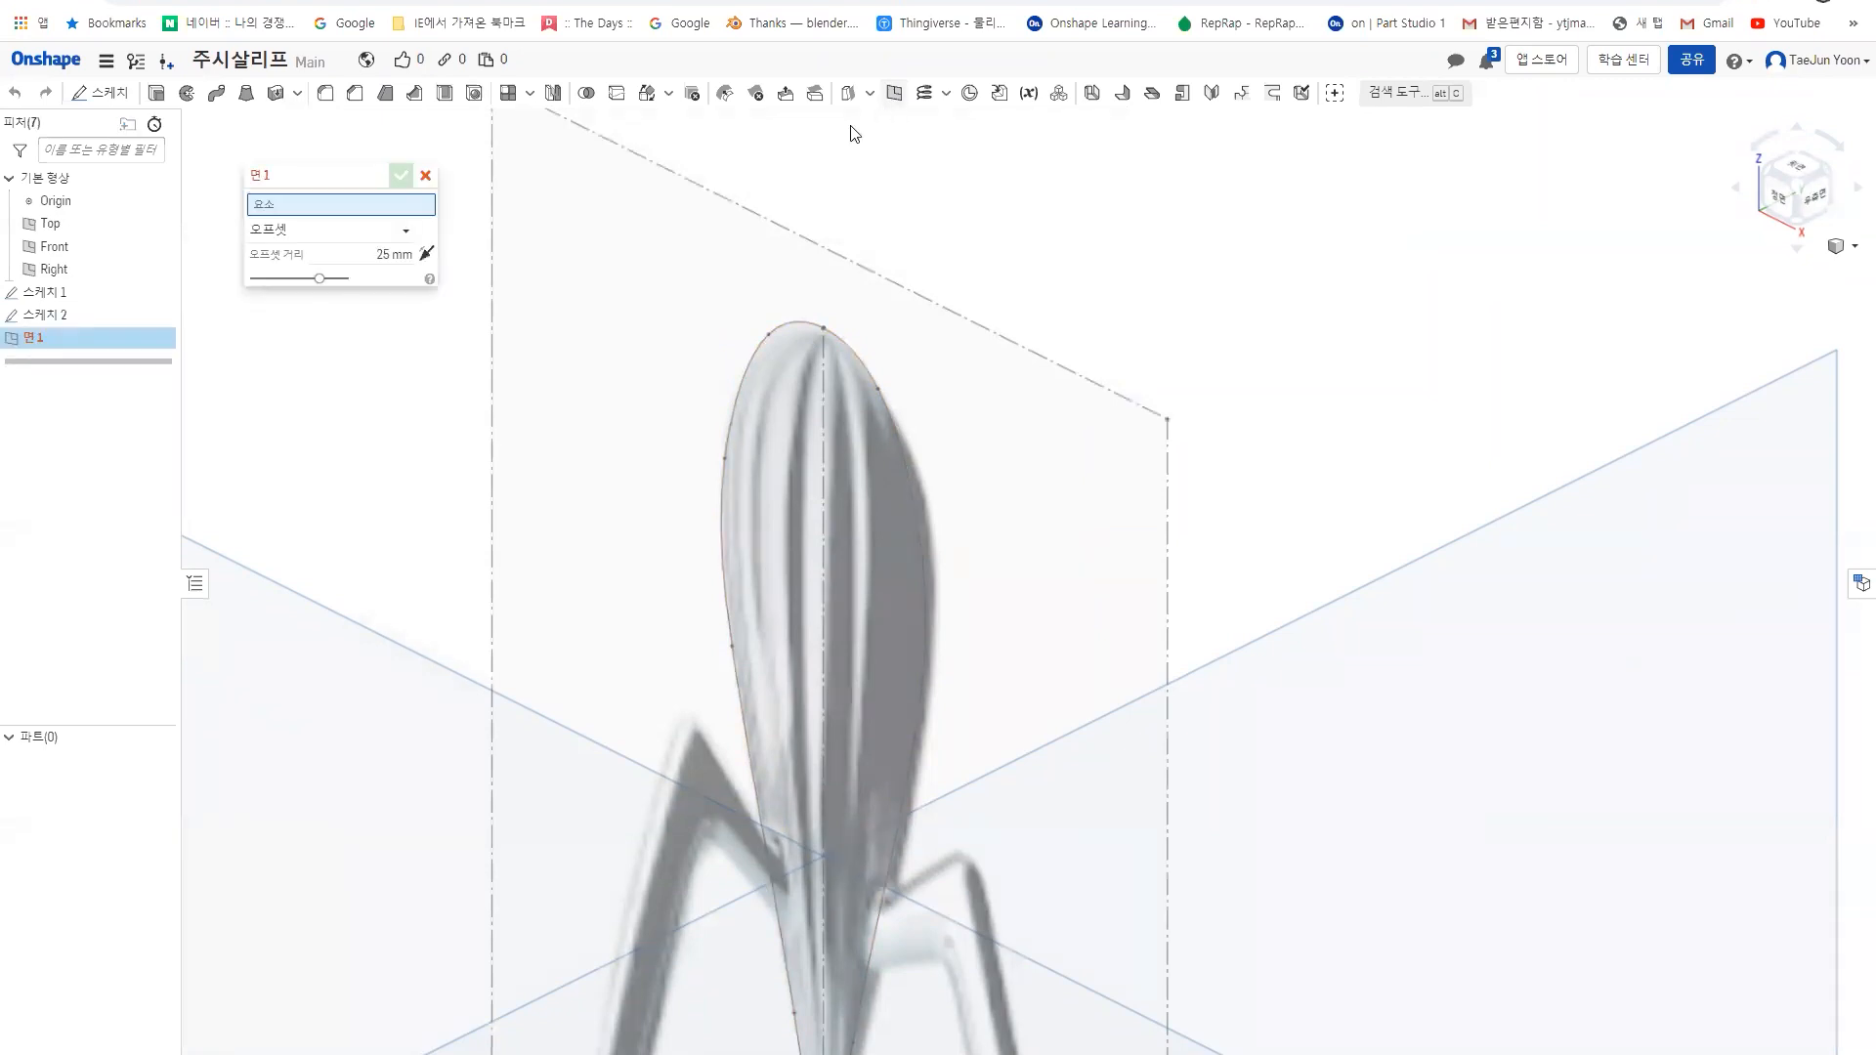
left_click(359, 239)
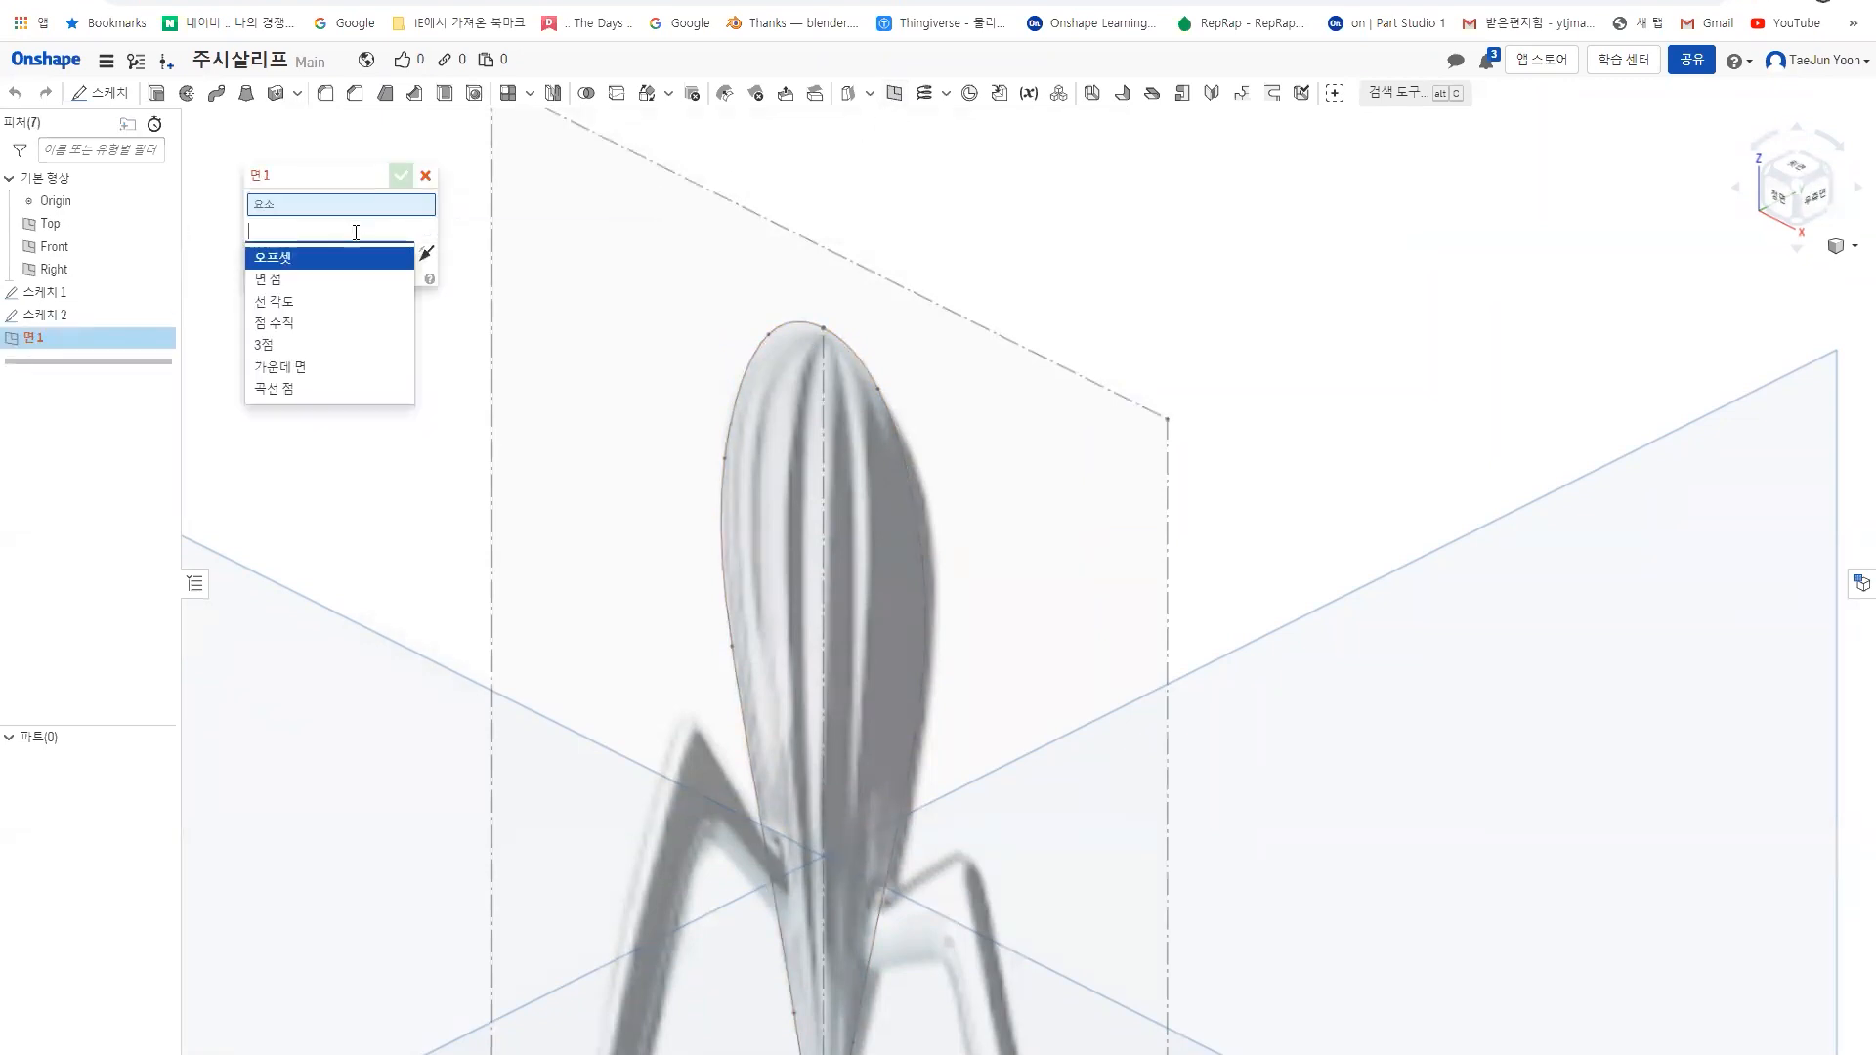
left_click(293, 280)
scroll(557, 657, "down", 5)
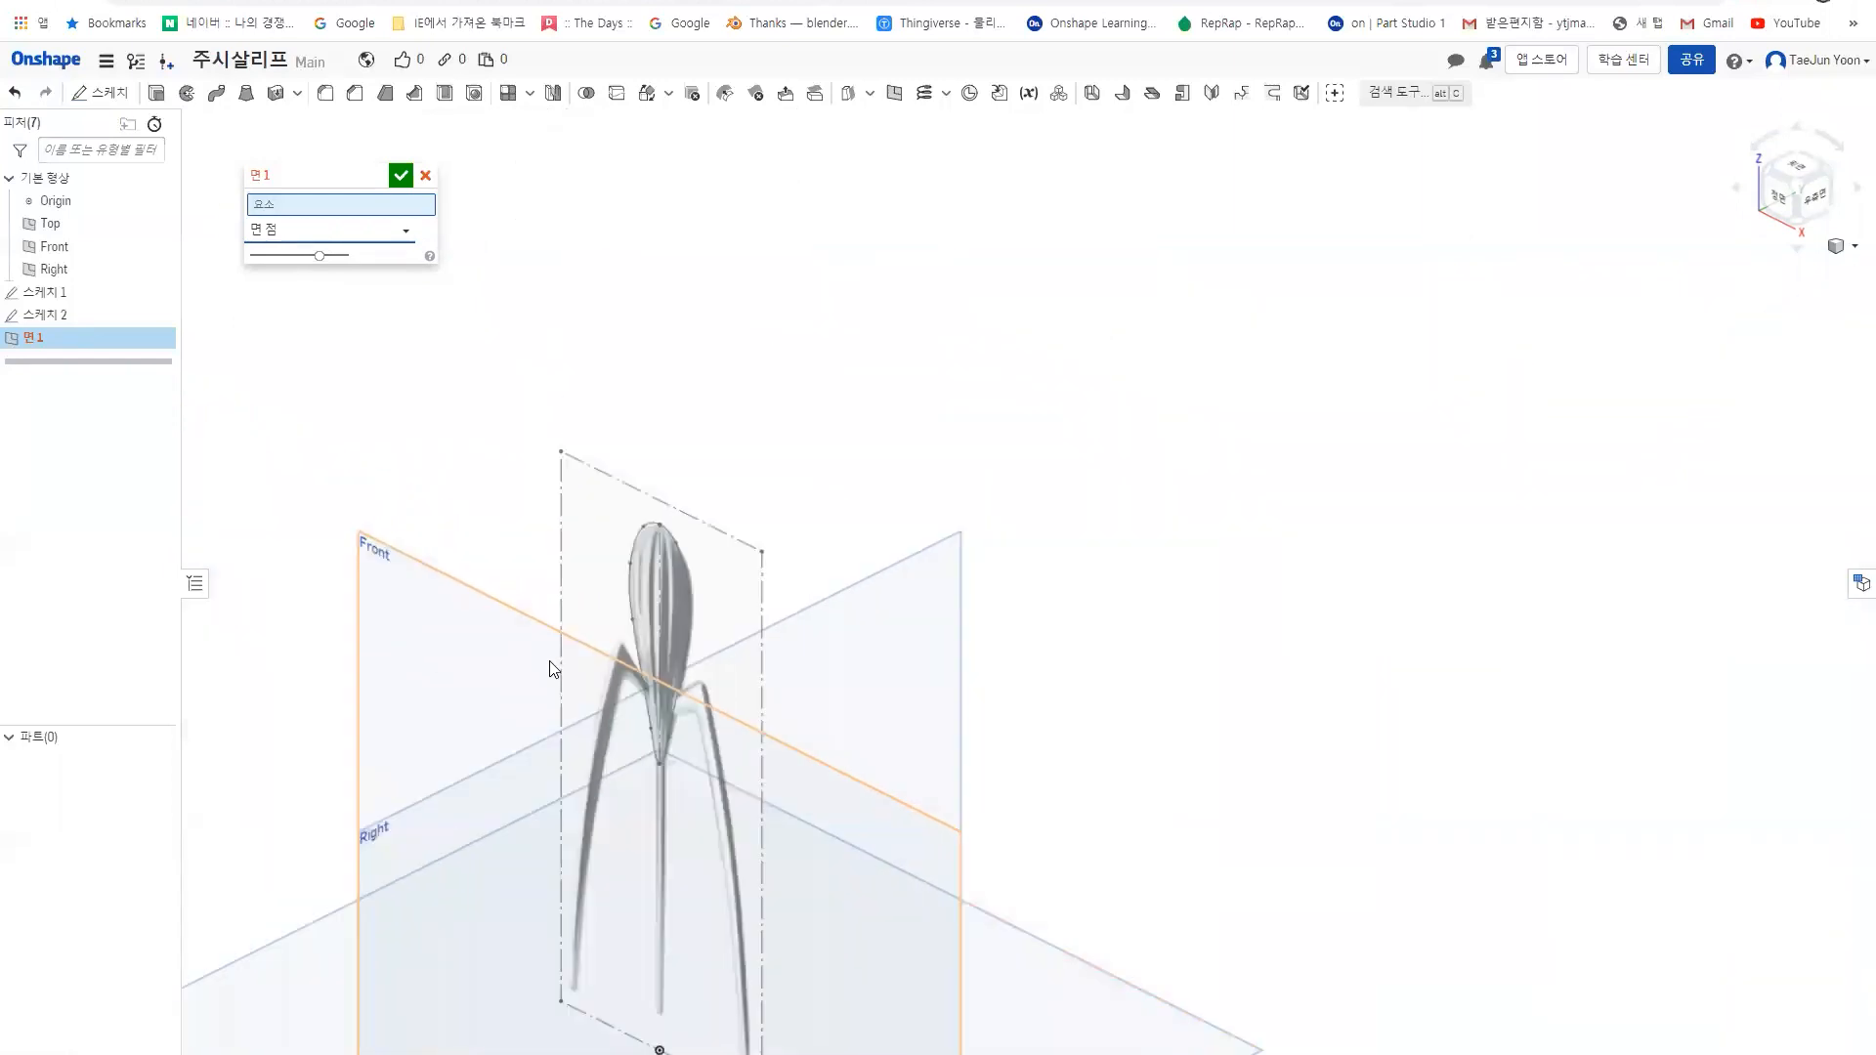
scroll(549, 693, "down", 3)
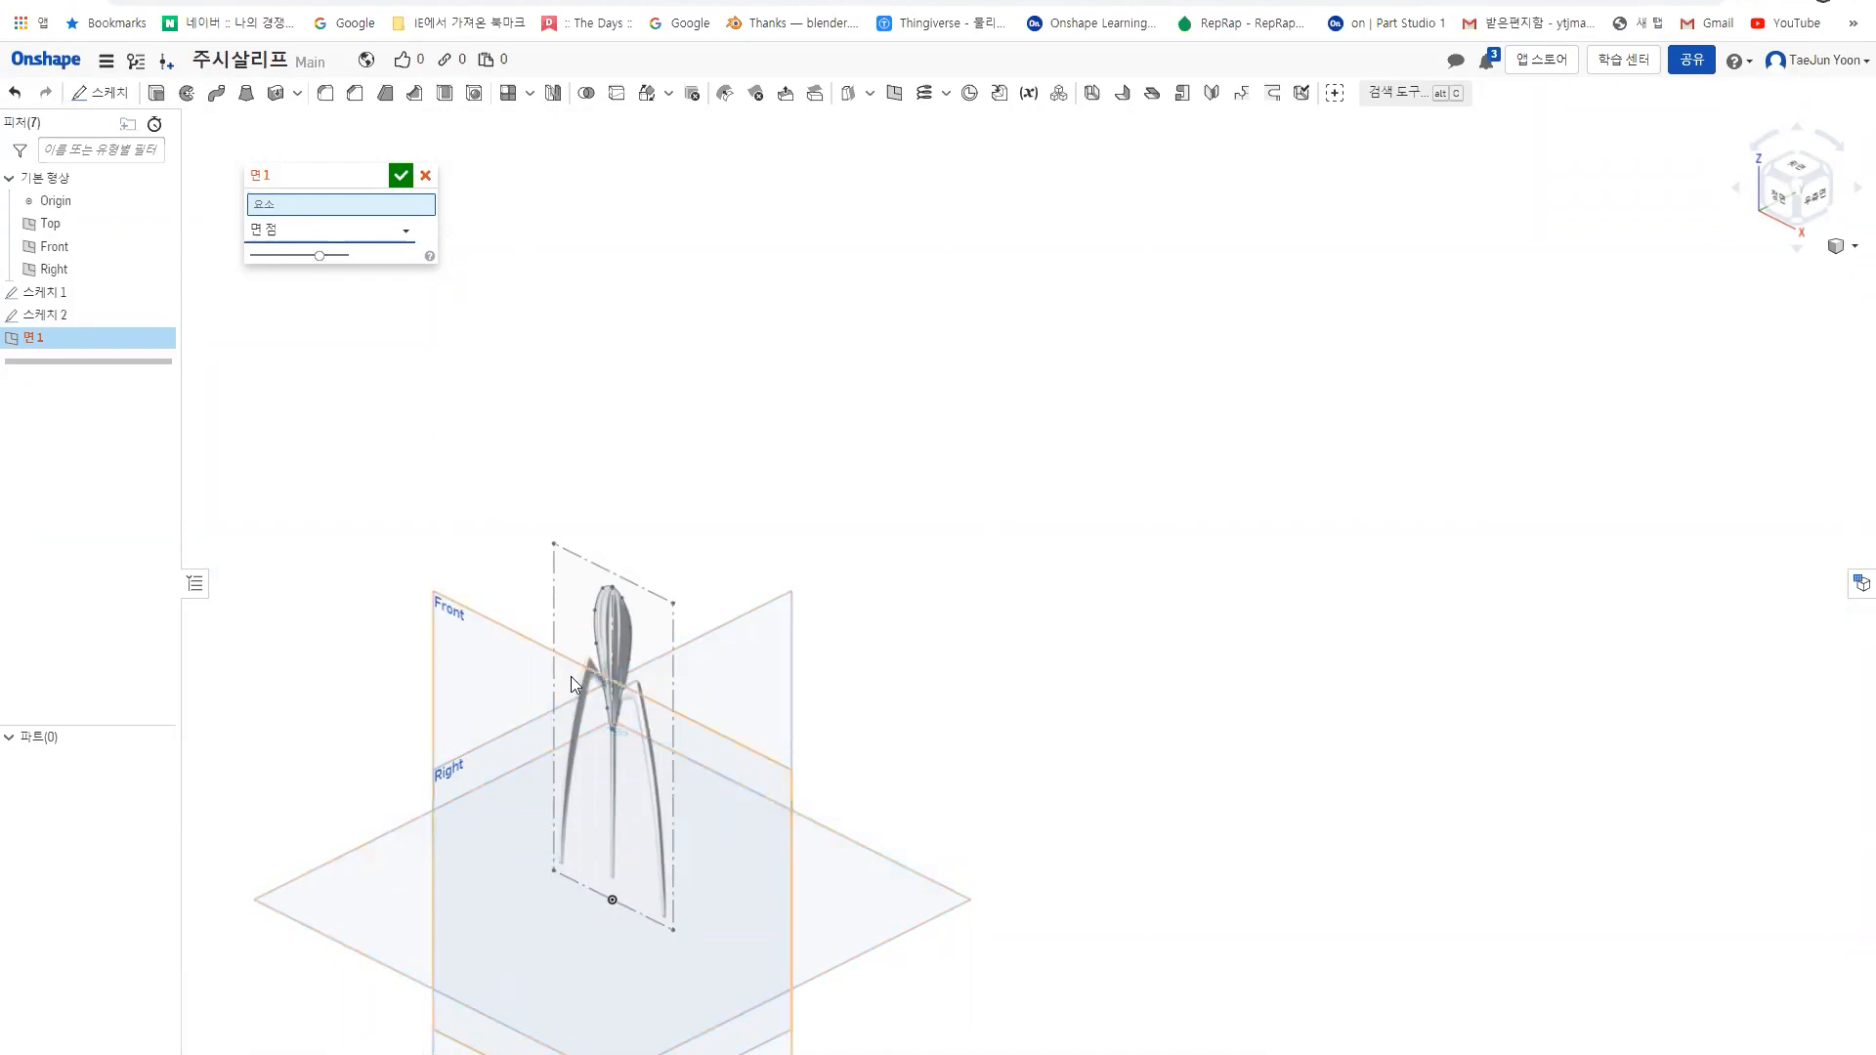
left_click(377, 877)
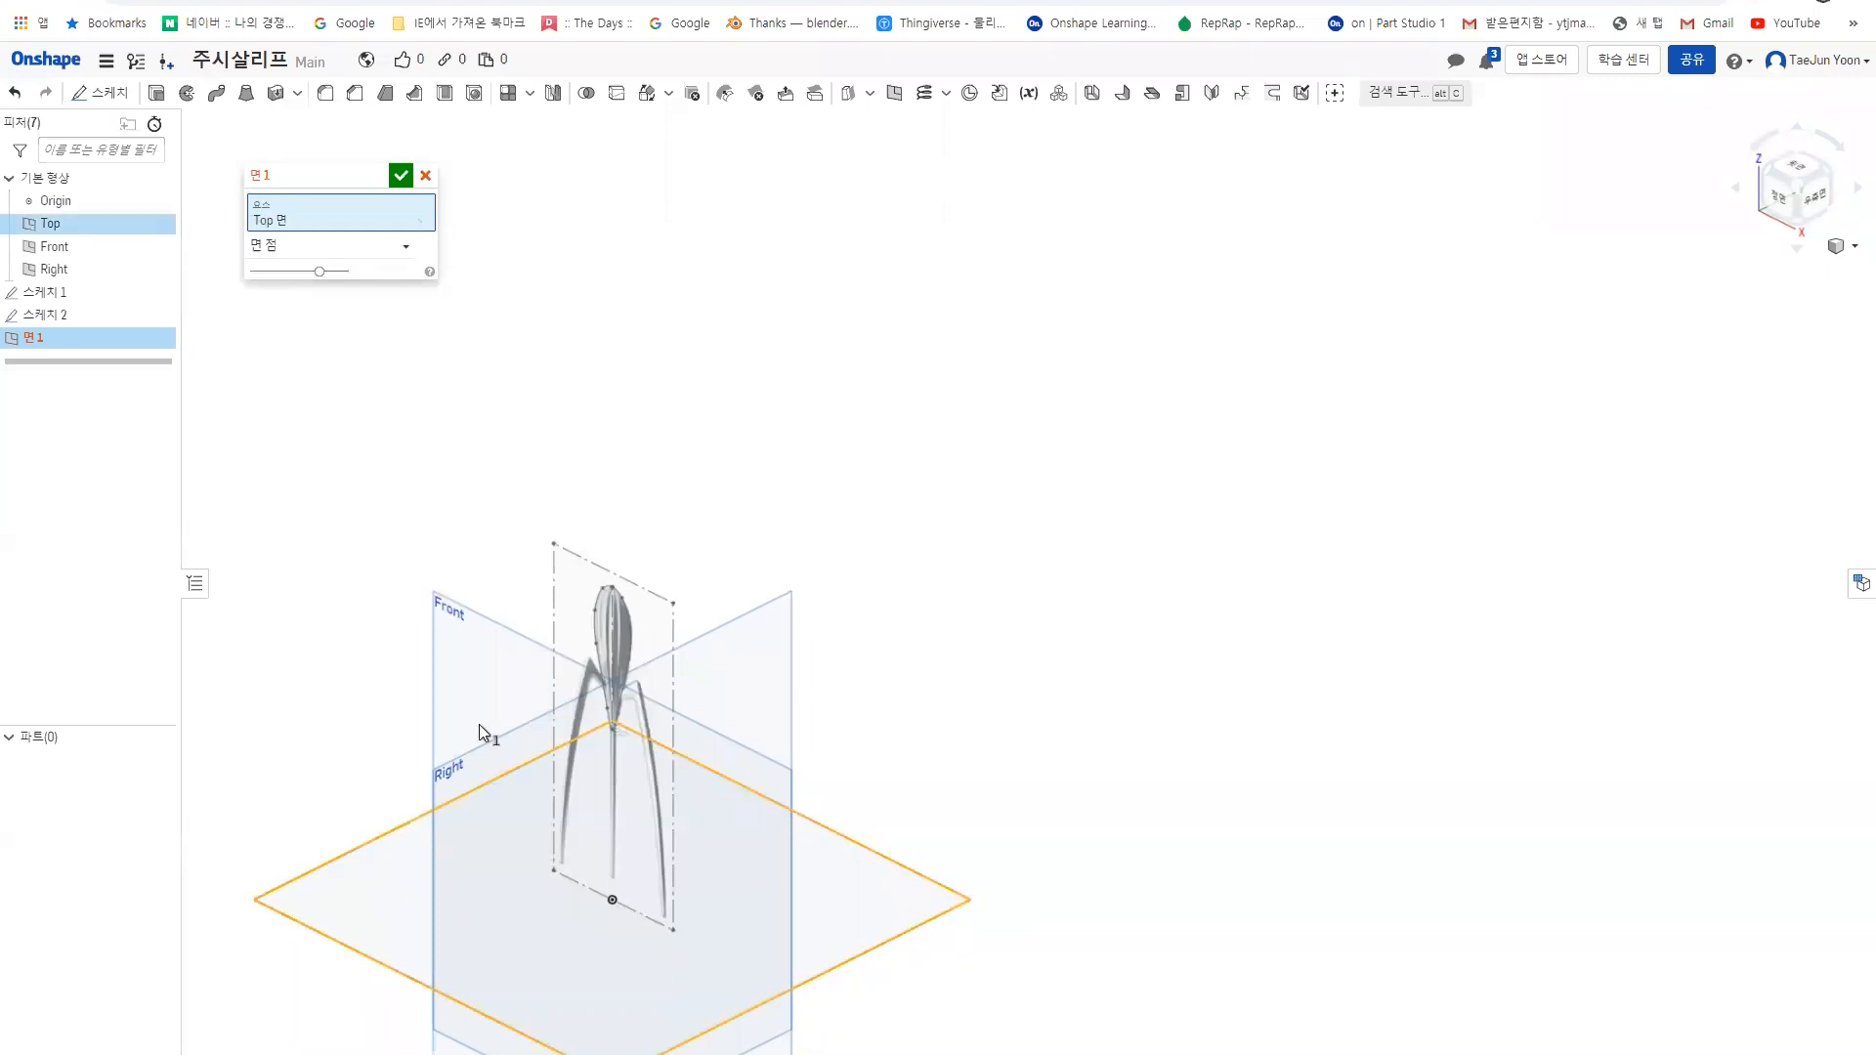
scroll(664, 648, "up", 5)
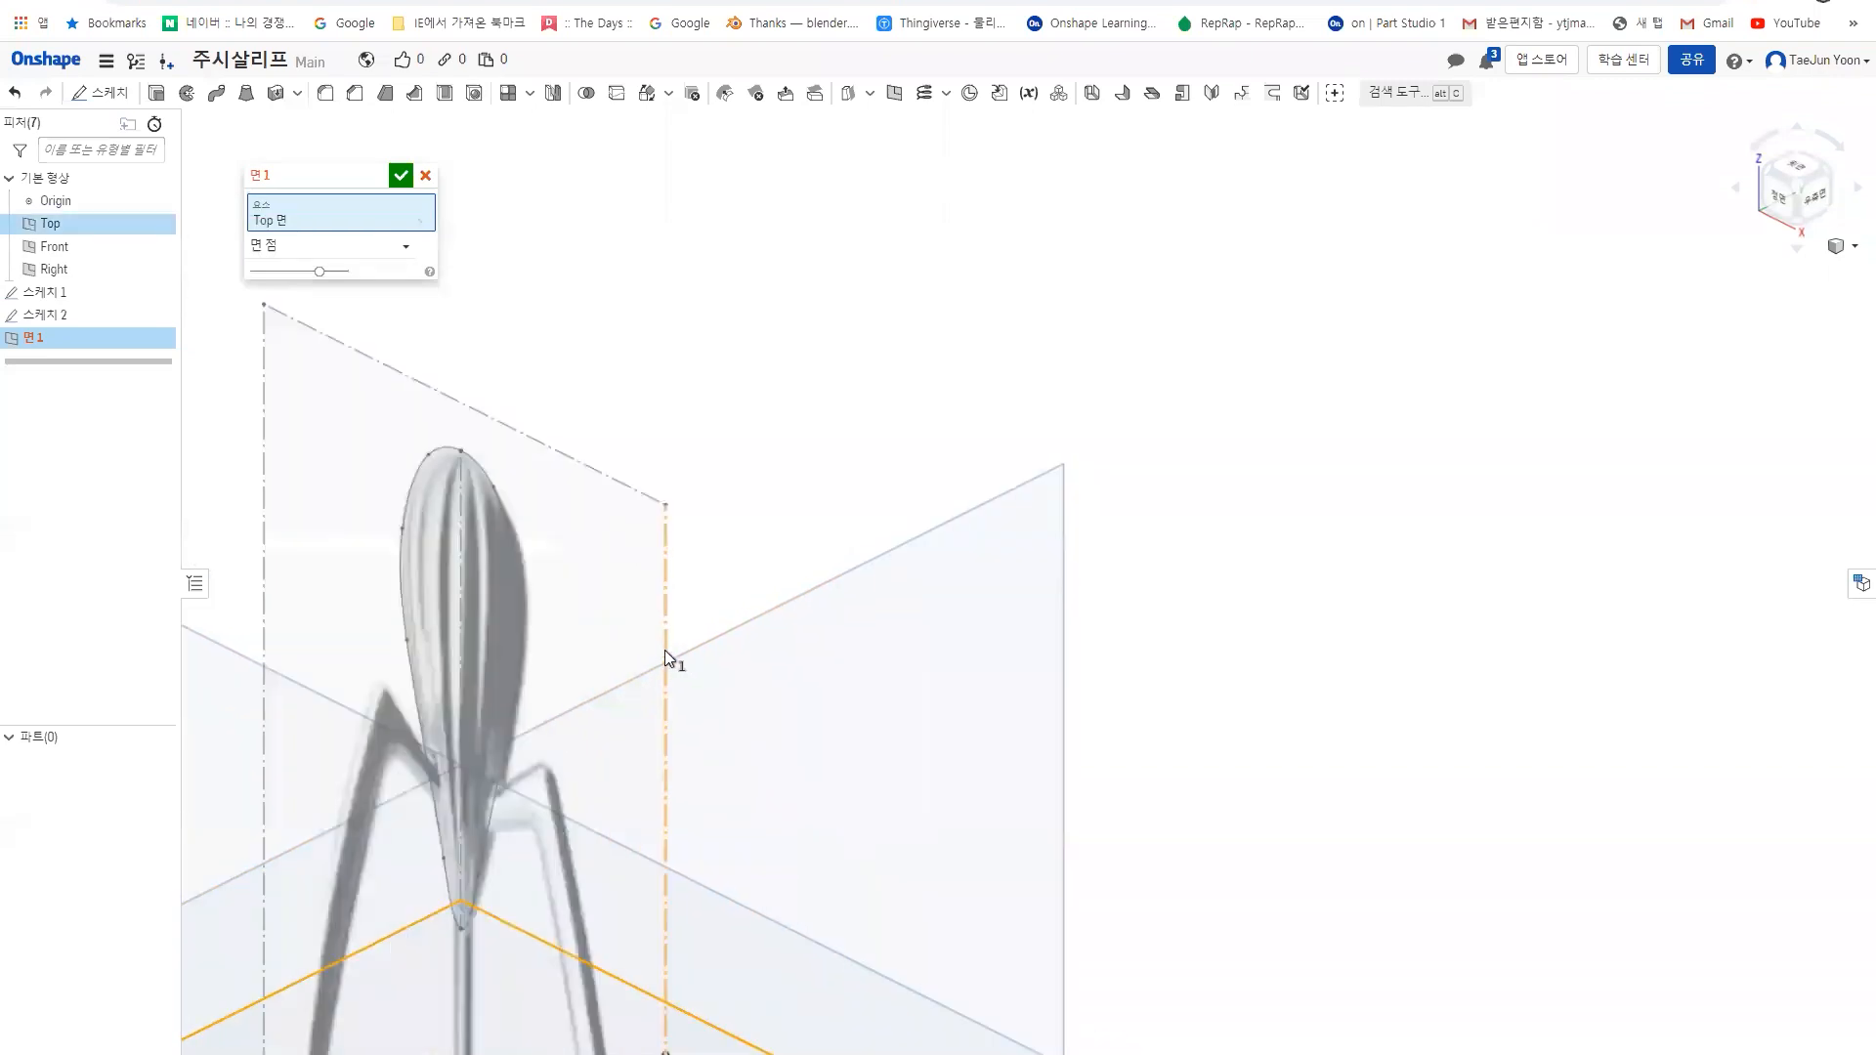
left_click(402, 529)
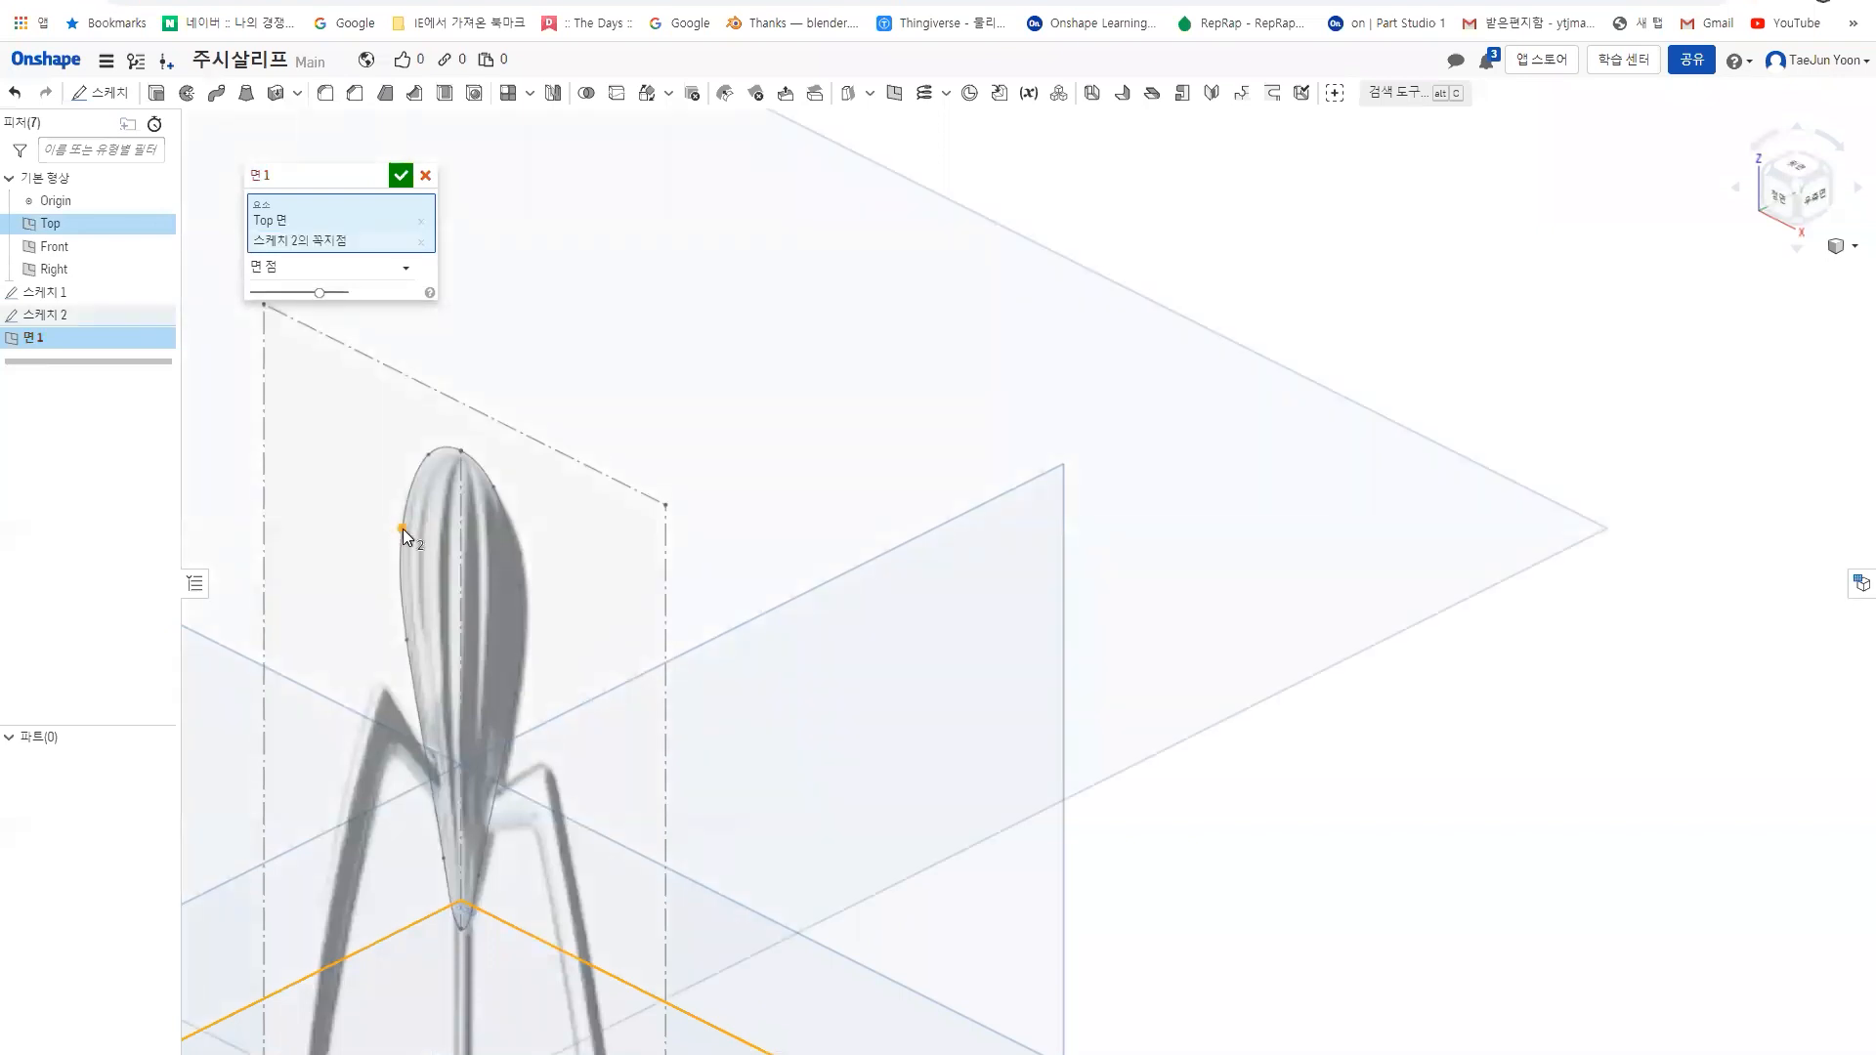
- Check the new plane against the head outline and default planes from several angles and accept it
scroll(402, 529, "down", 5)
right_click_drag(457, 666, 474, 598)
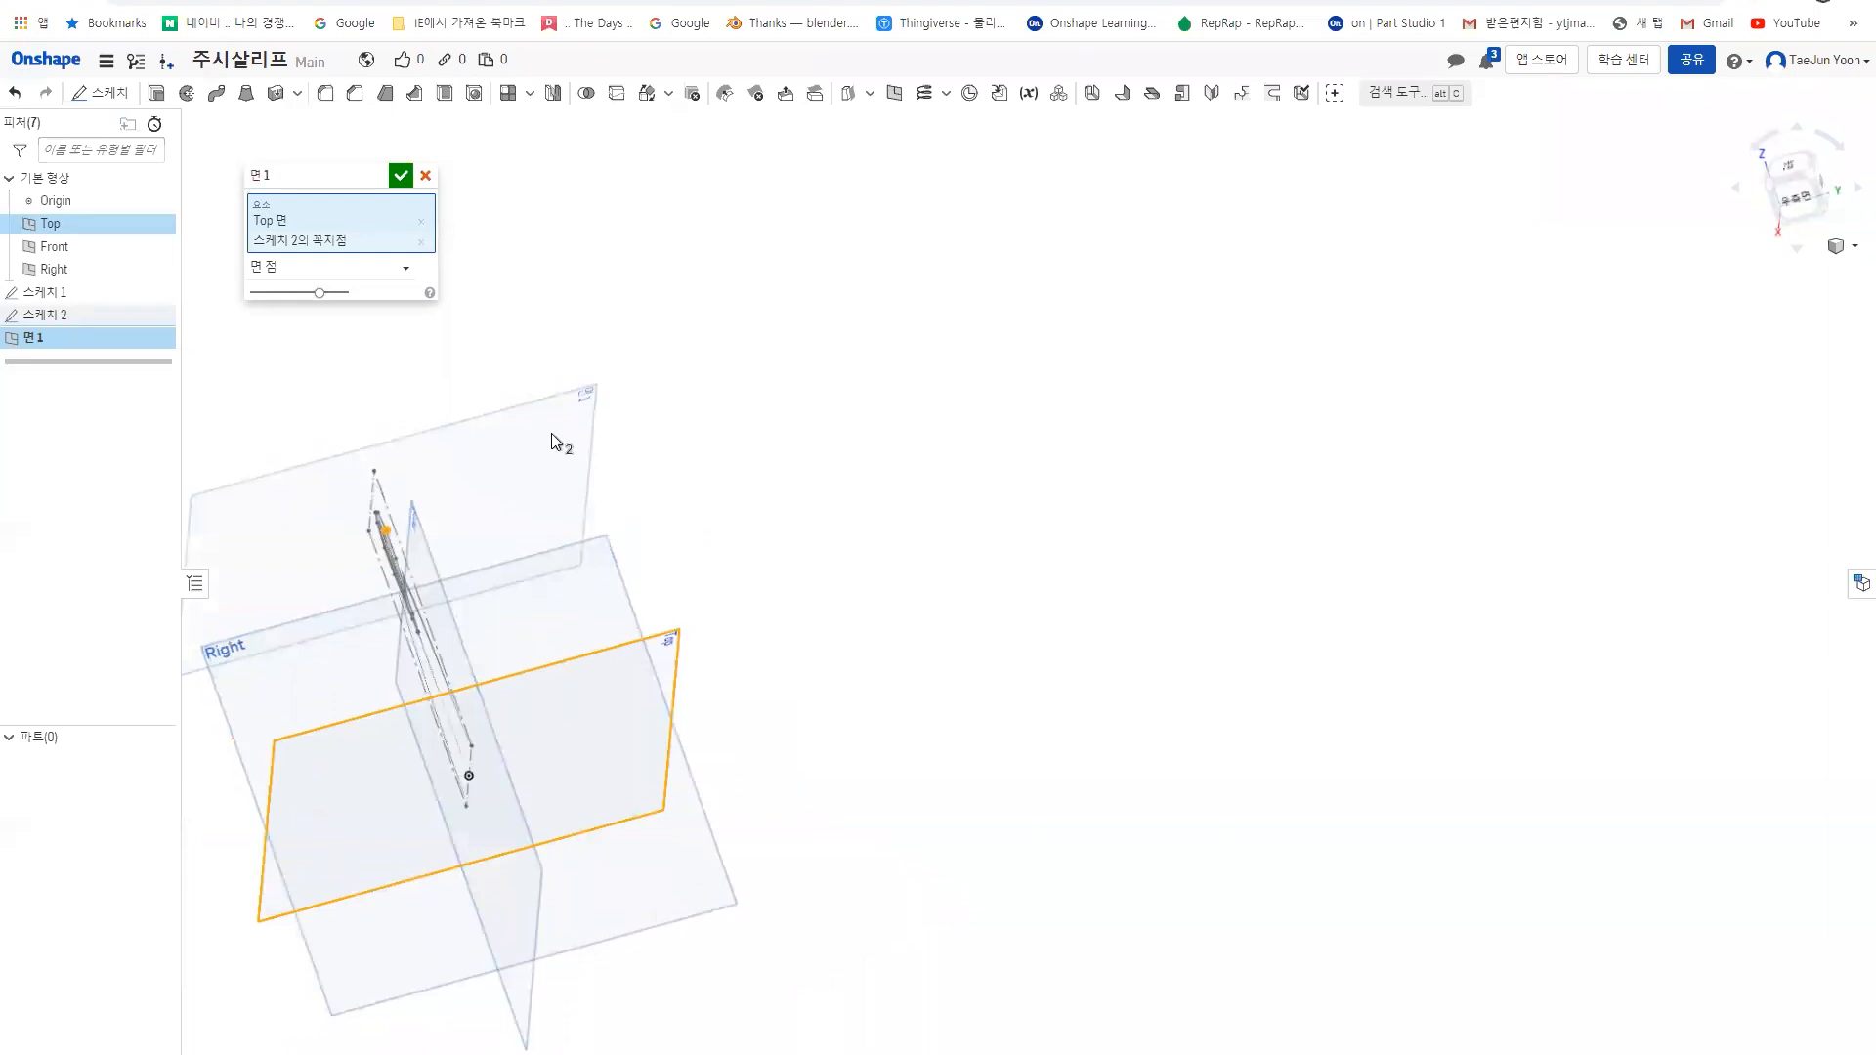
right_click_drag(507, 561, 602, 559)
middle_click_drag(502, 505, 705, 551)
right_click_drag(507, 651, 492, 645)
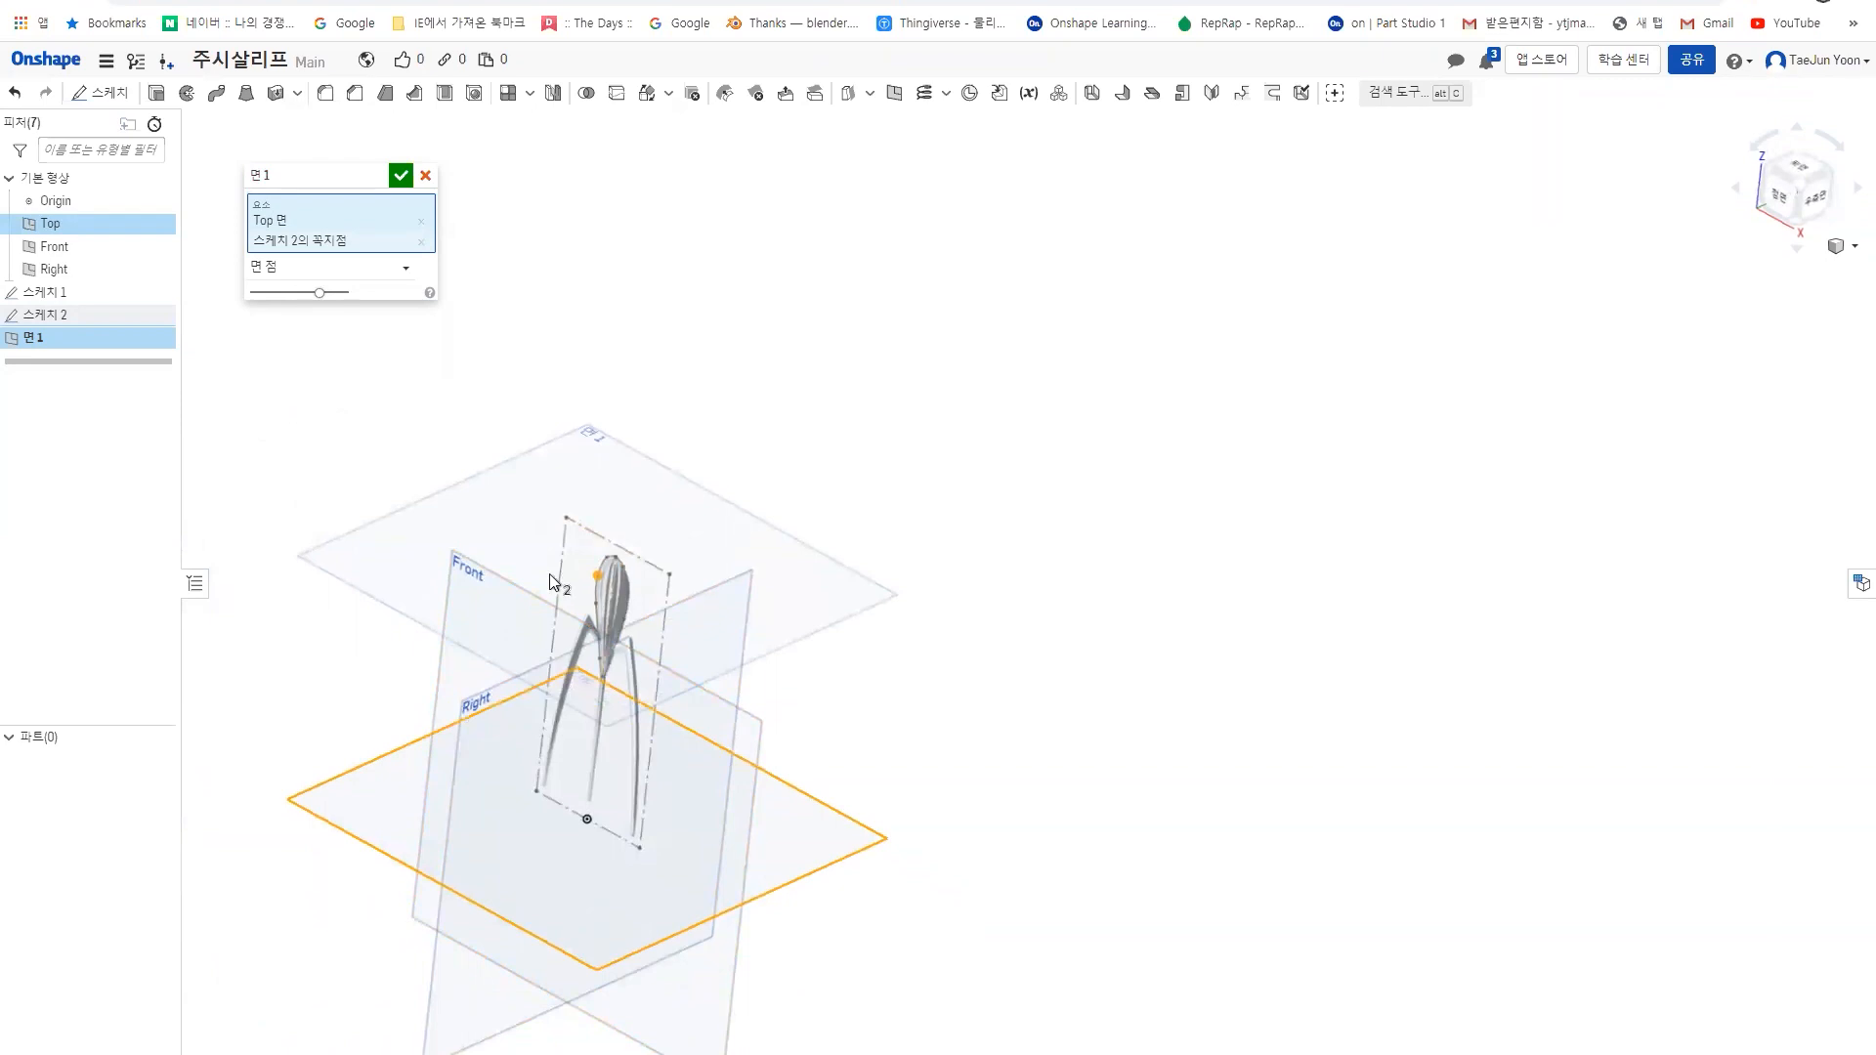
scroll(548, 573, "up", 3)
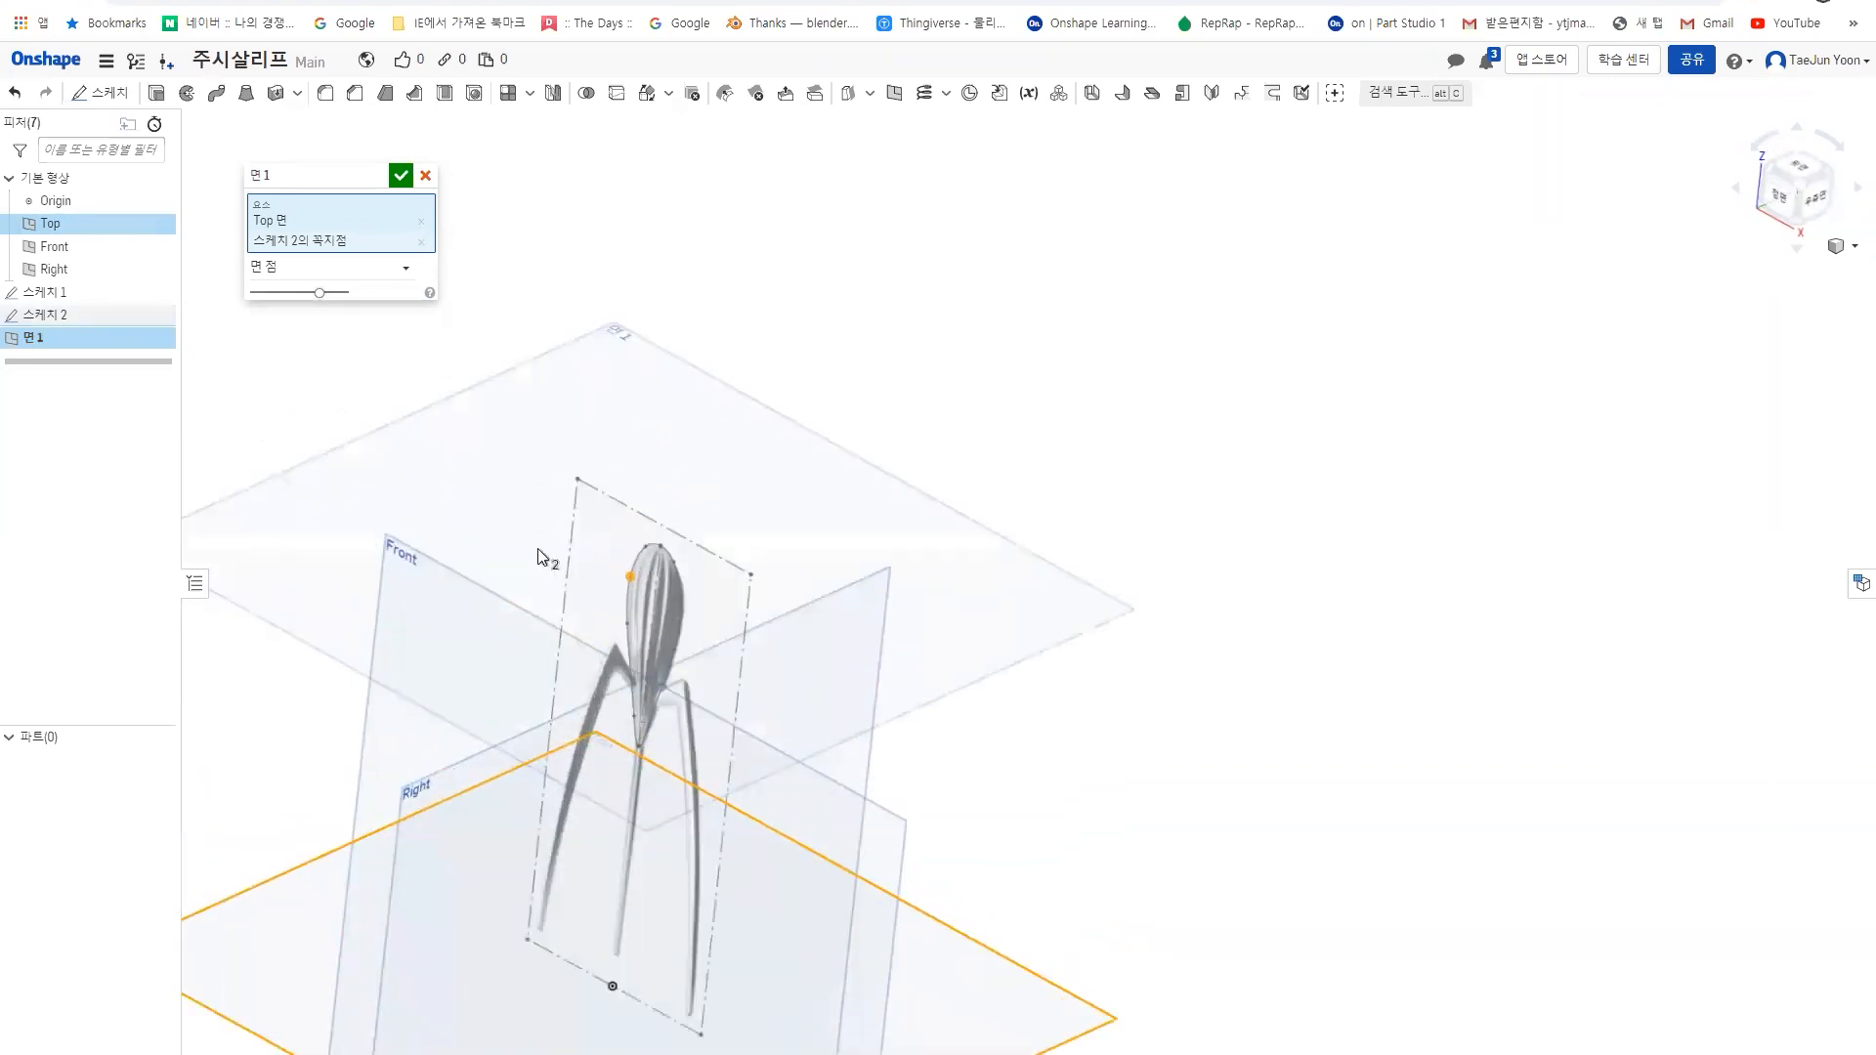
right_click_drag(539, 559, 644, 525)
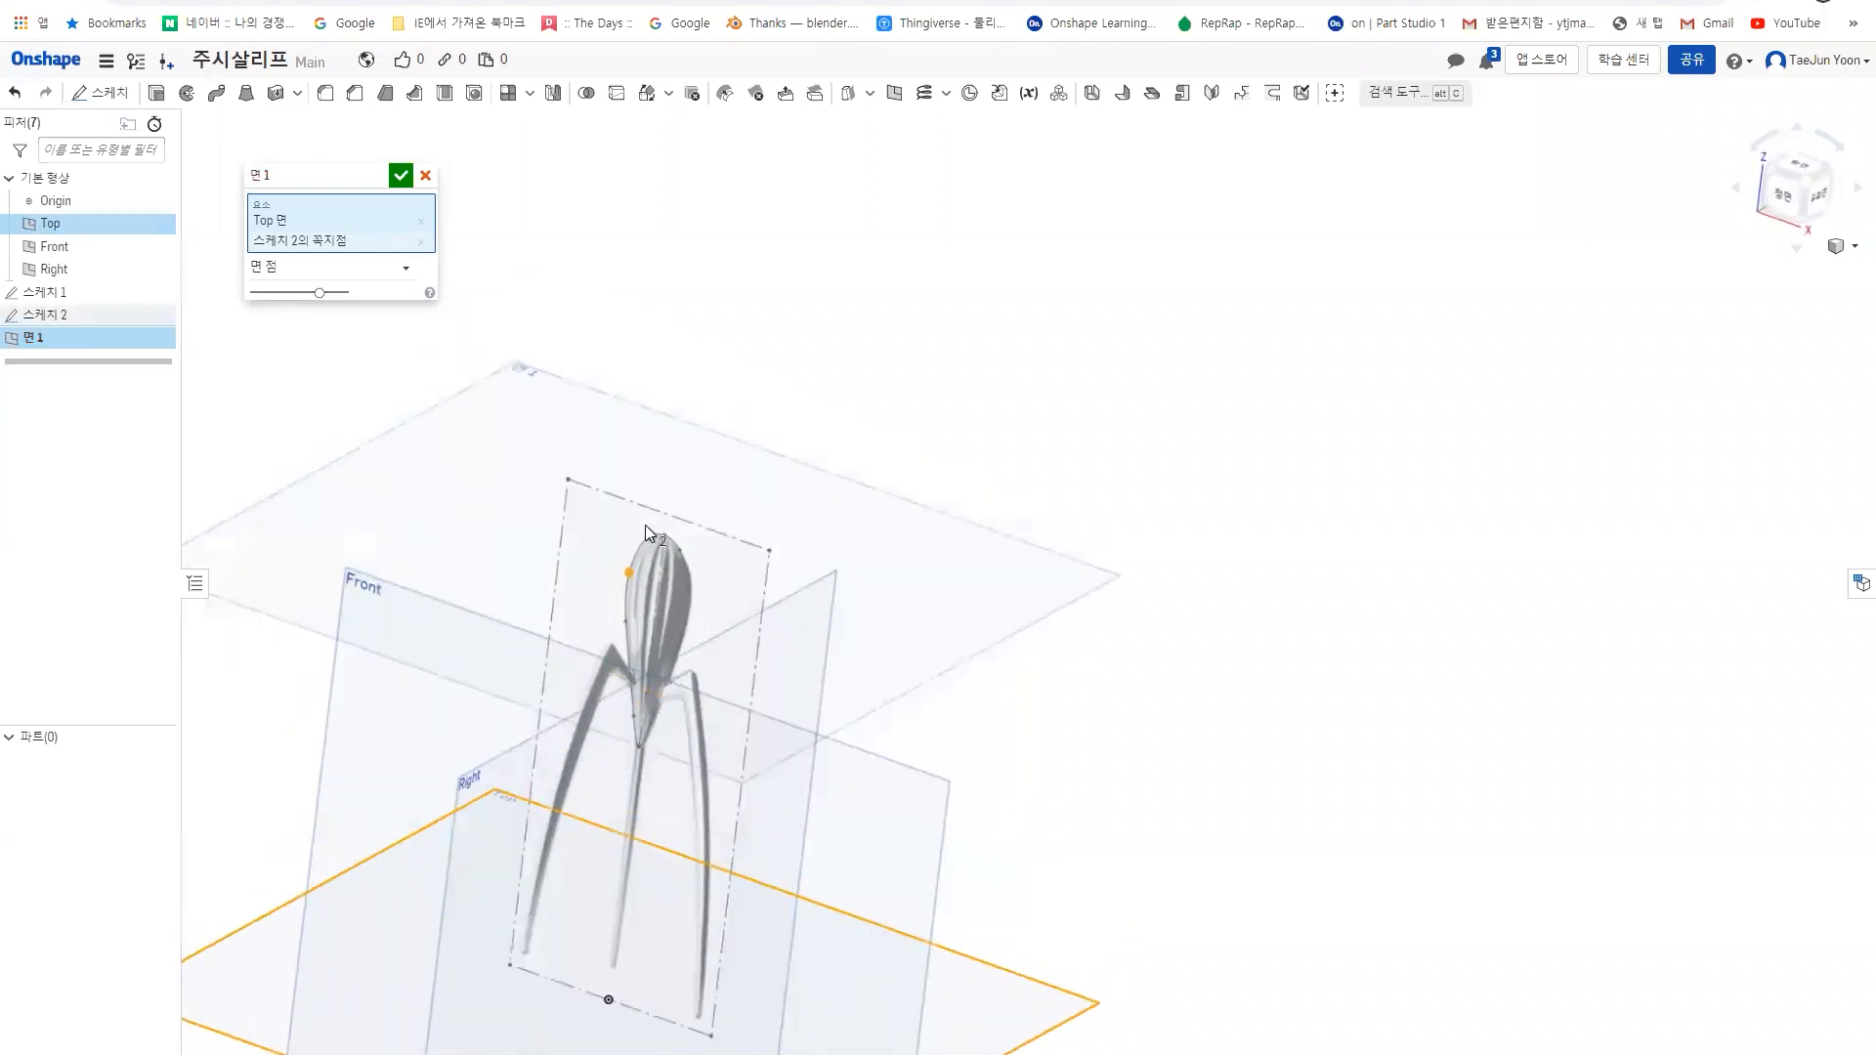
scroll(598, 547, "up", 4)
scroll(598, 586, "up", 2)
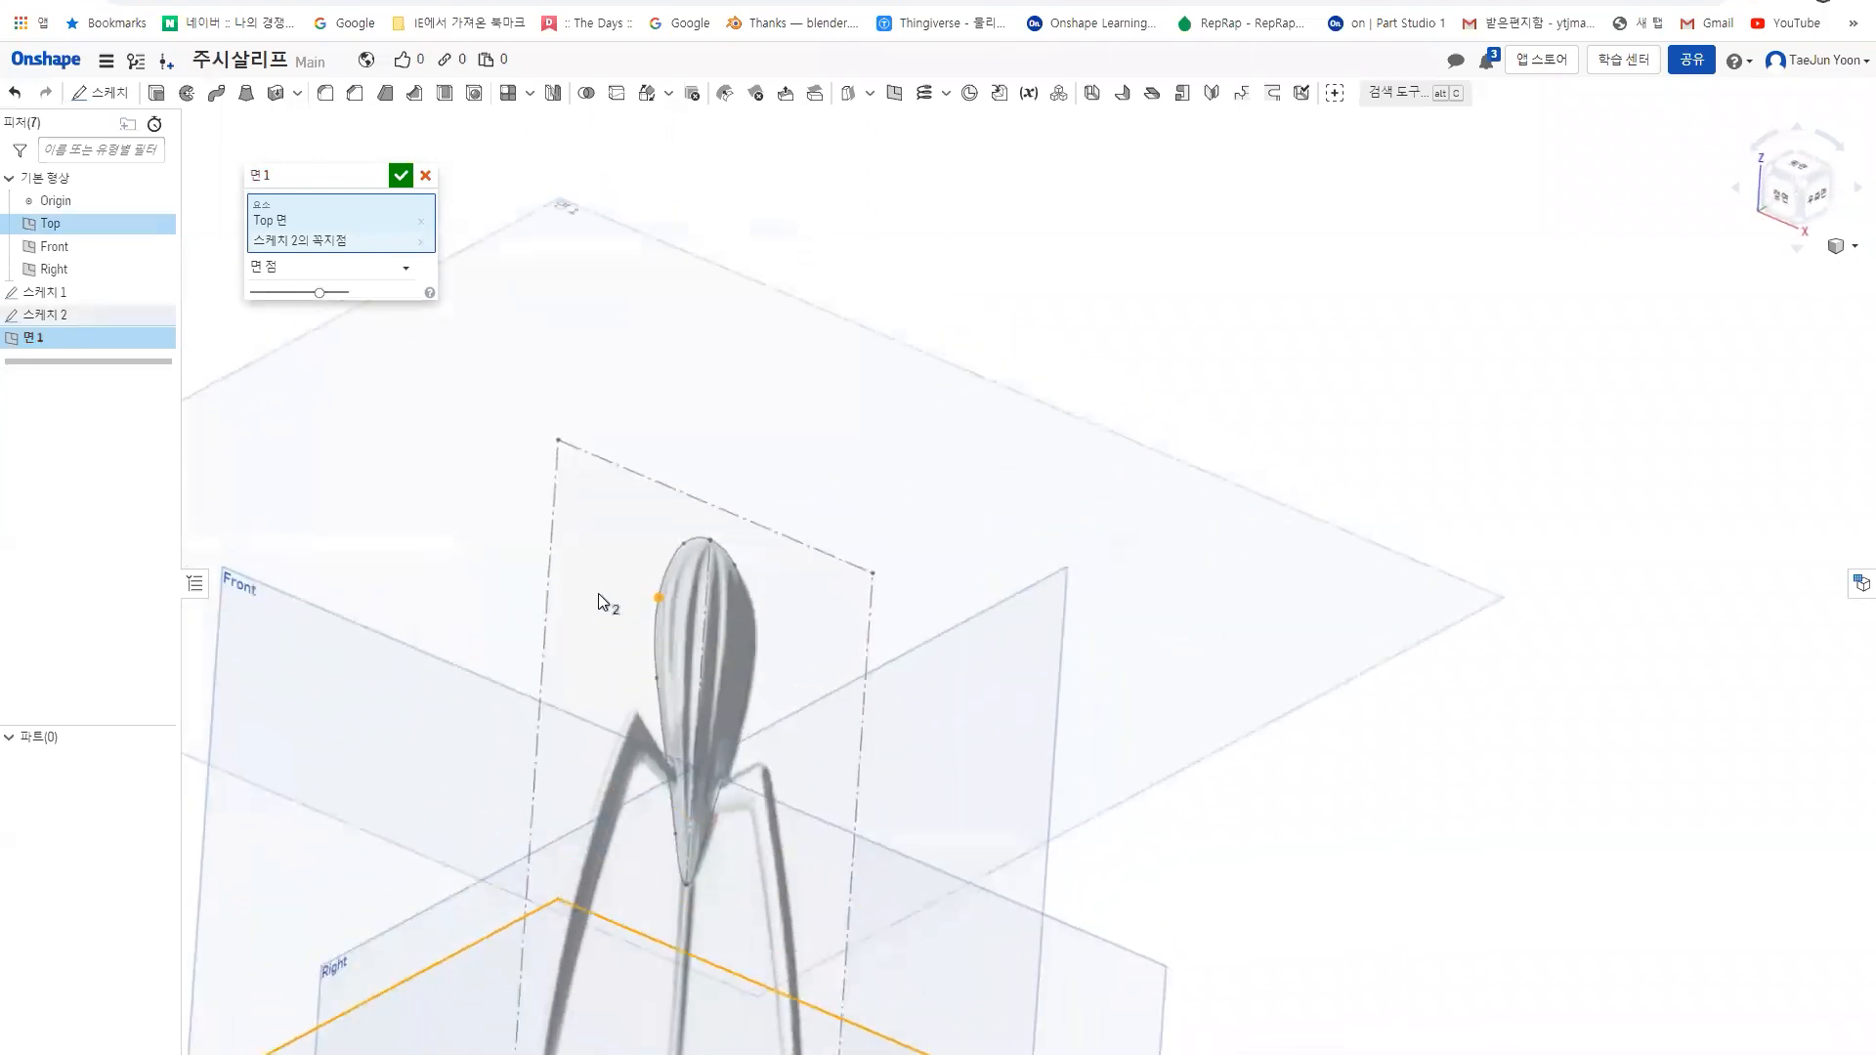
scroll(592, 590, "up", 1)
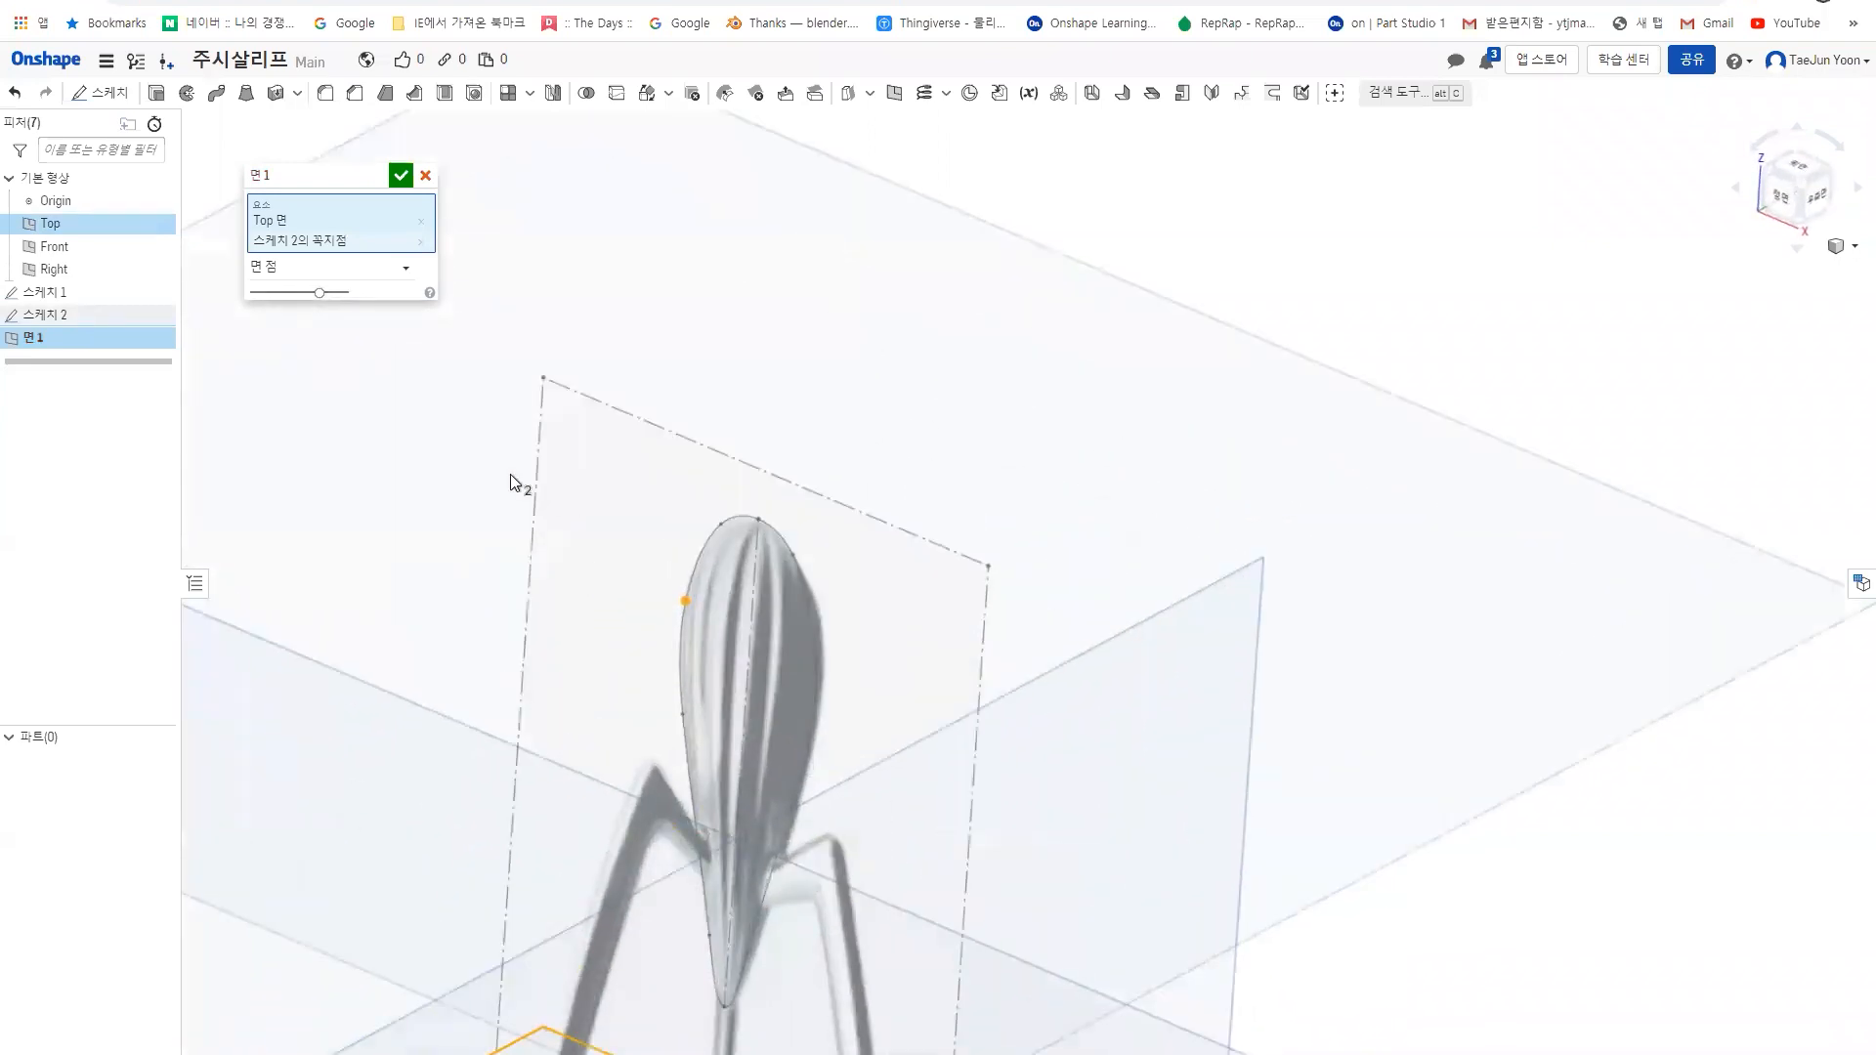
left_click(402, 177)
mouse_move(561, 524)
right_mouse_down()
mouse_move(534, 520)
mouse_move(565, 530)
right_mouse_up()
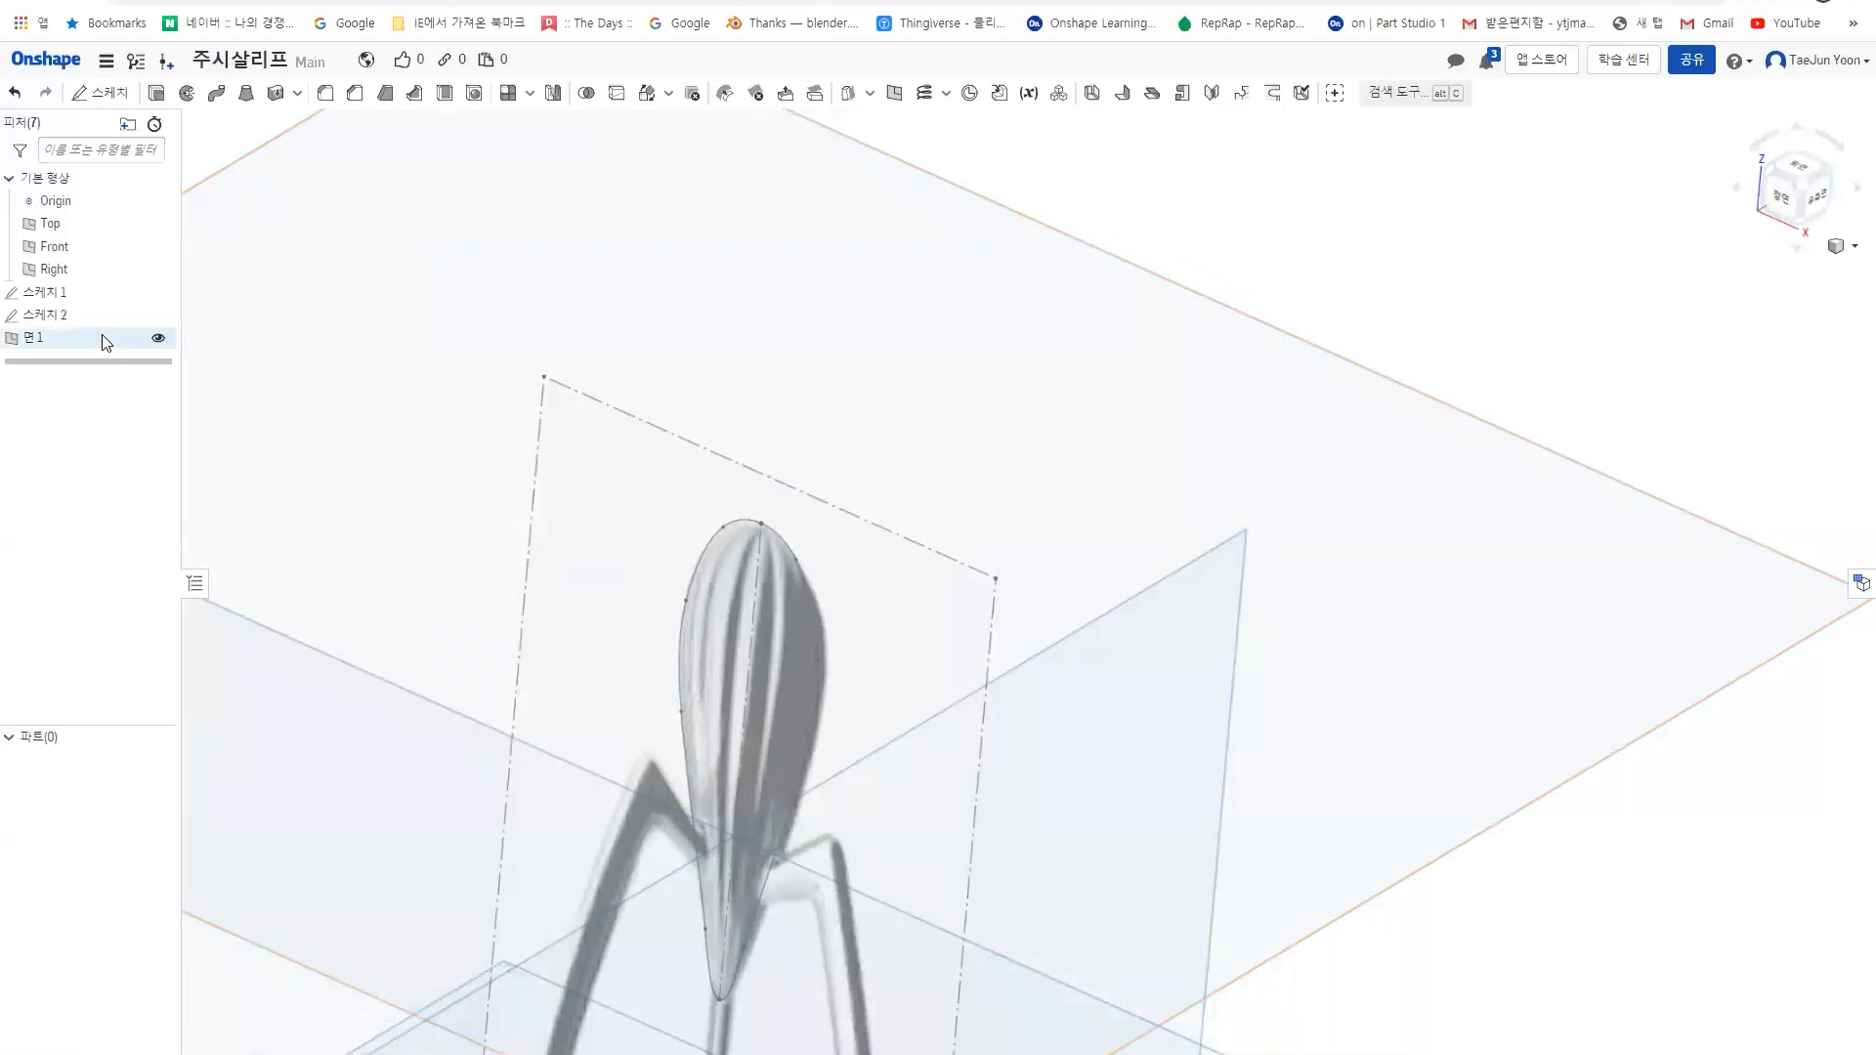
- Start a new sketch on the reference plane that crosses the upper part of the head
left_click(100, 94)
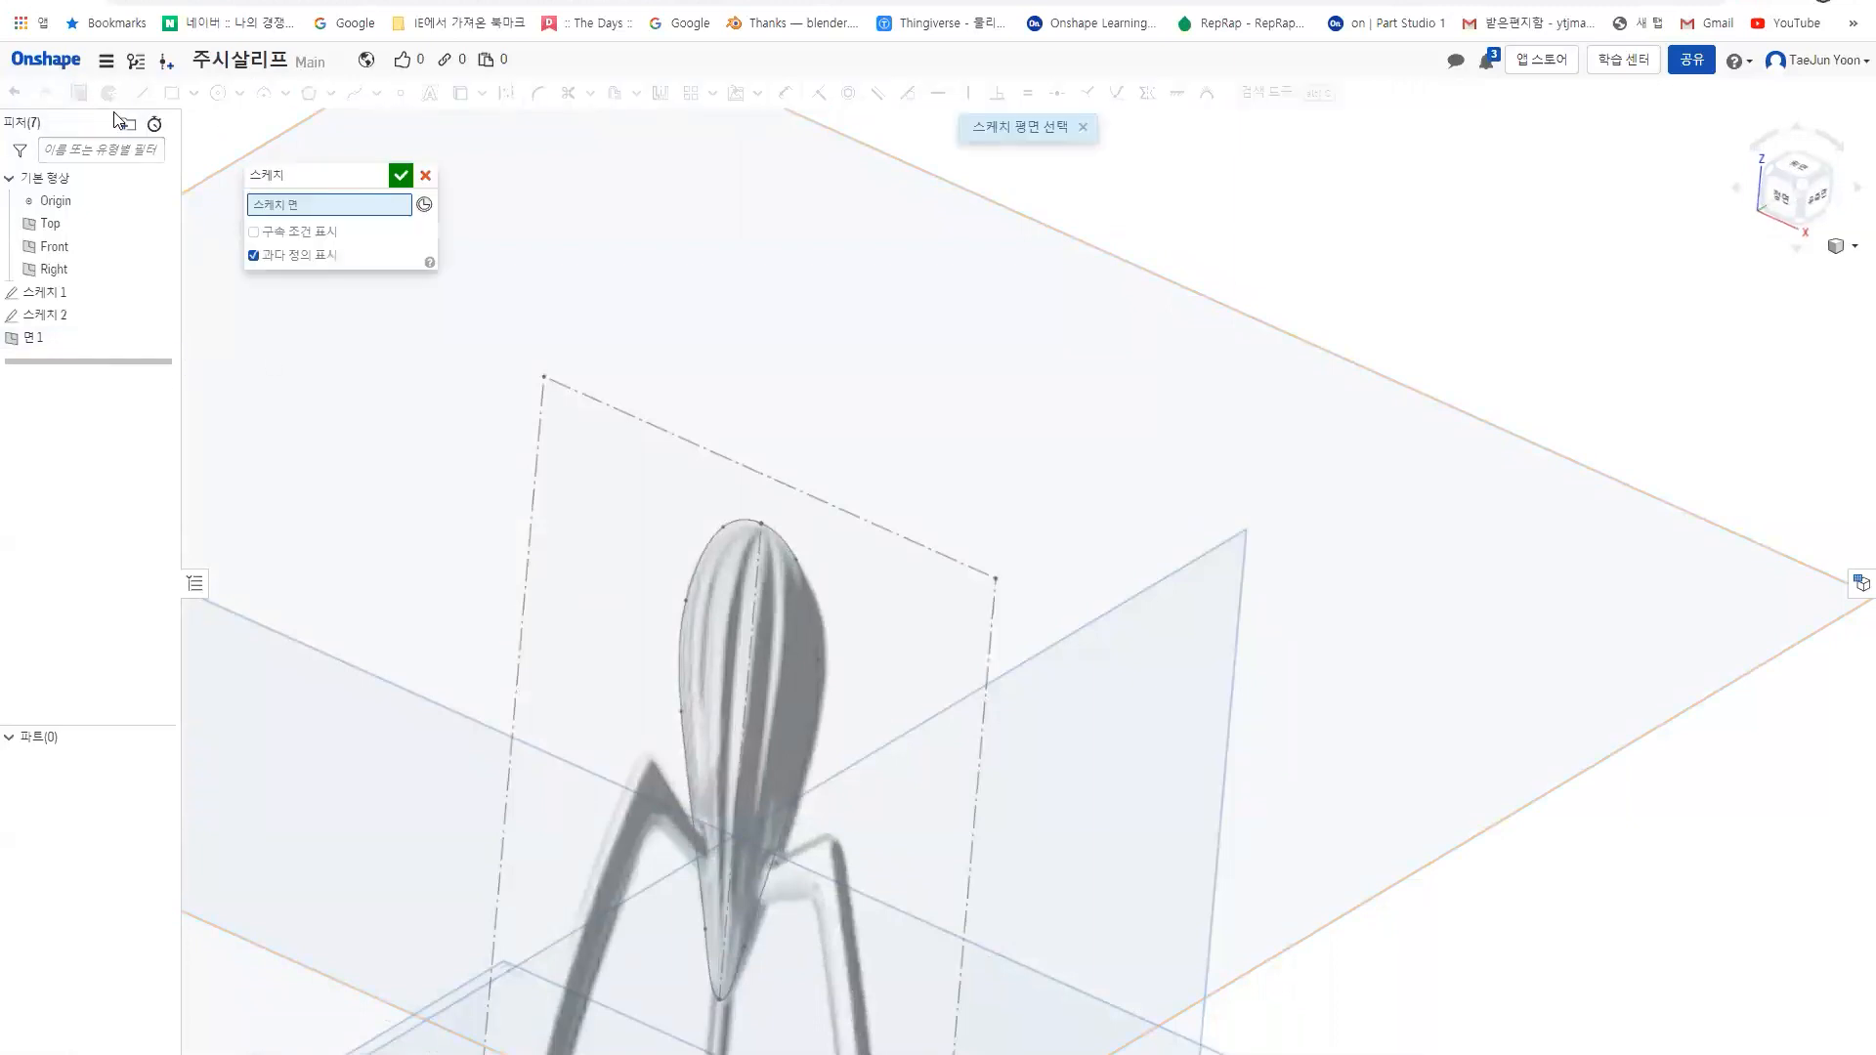
scroll(586, 596, "down", 4)
left_click(577, 510)
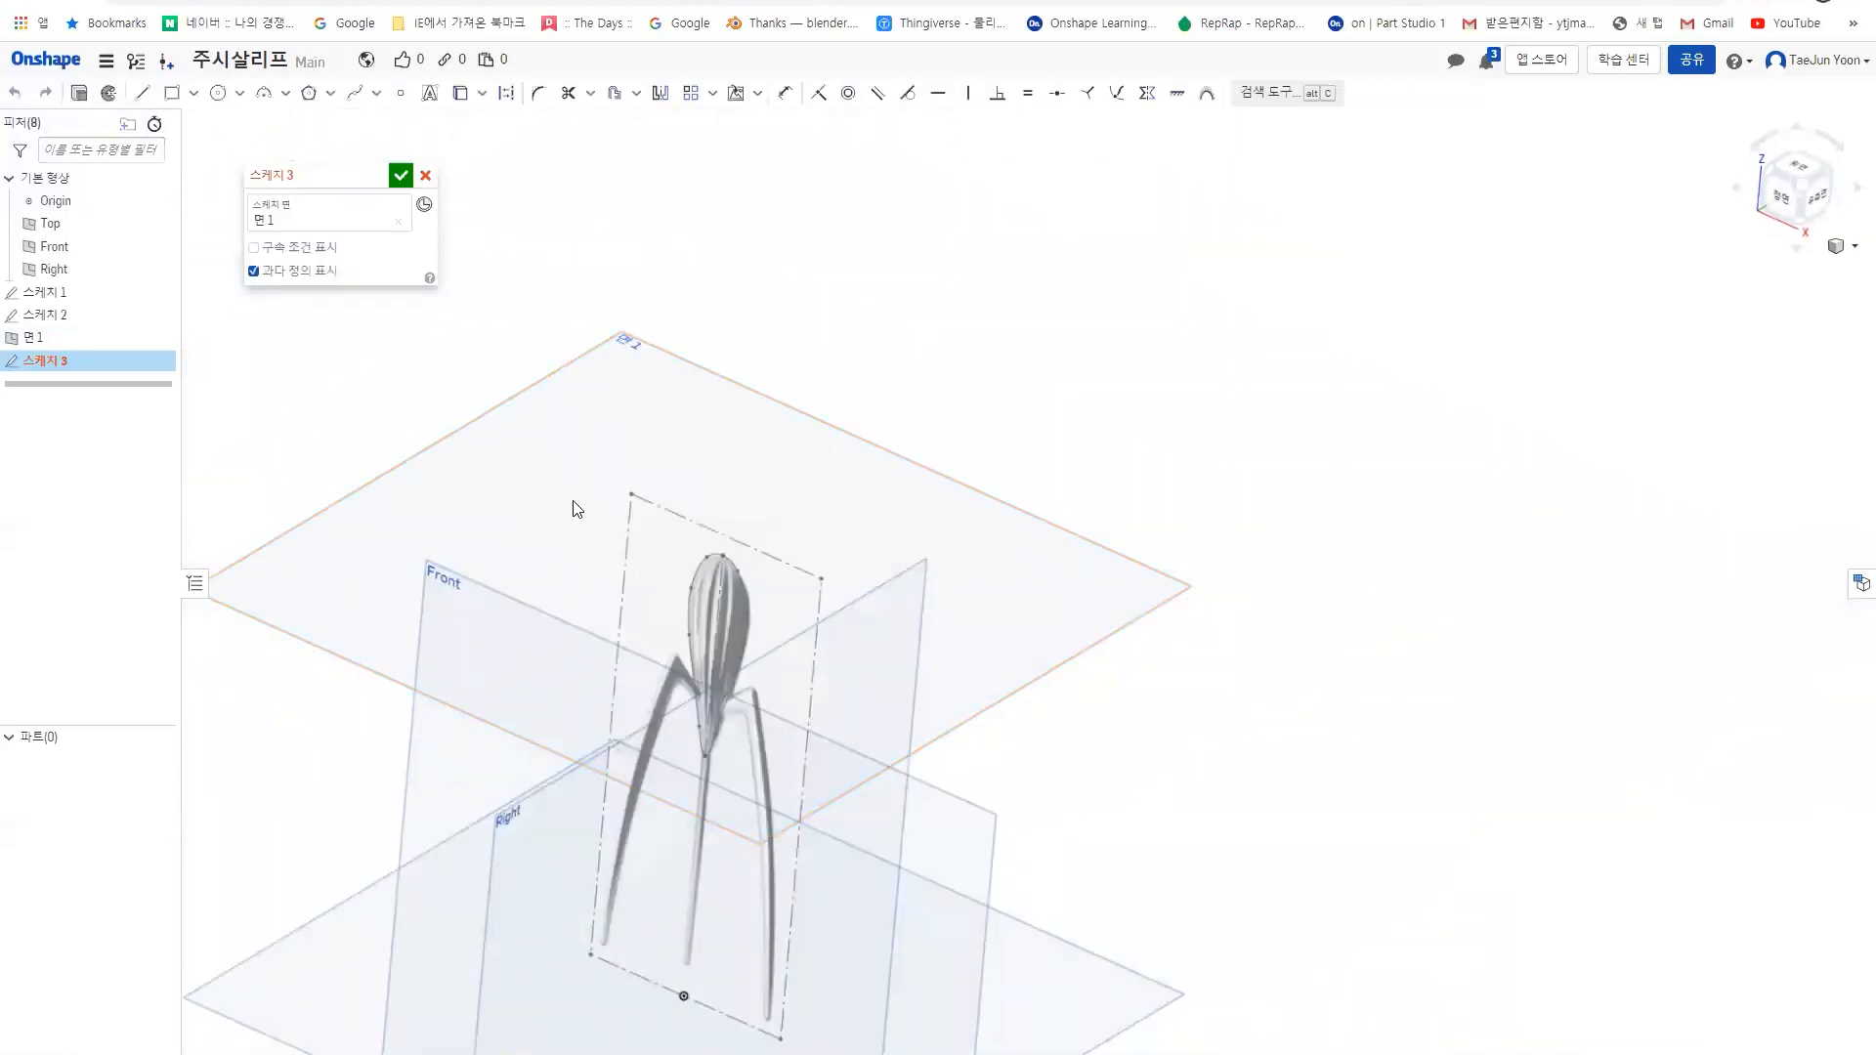
- Place sketch points where the new plane meets the left and right sides of the head outline
right_click_drag(586, 540, 585, 556)
scroll(582, 556, "up", 2)
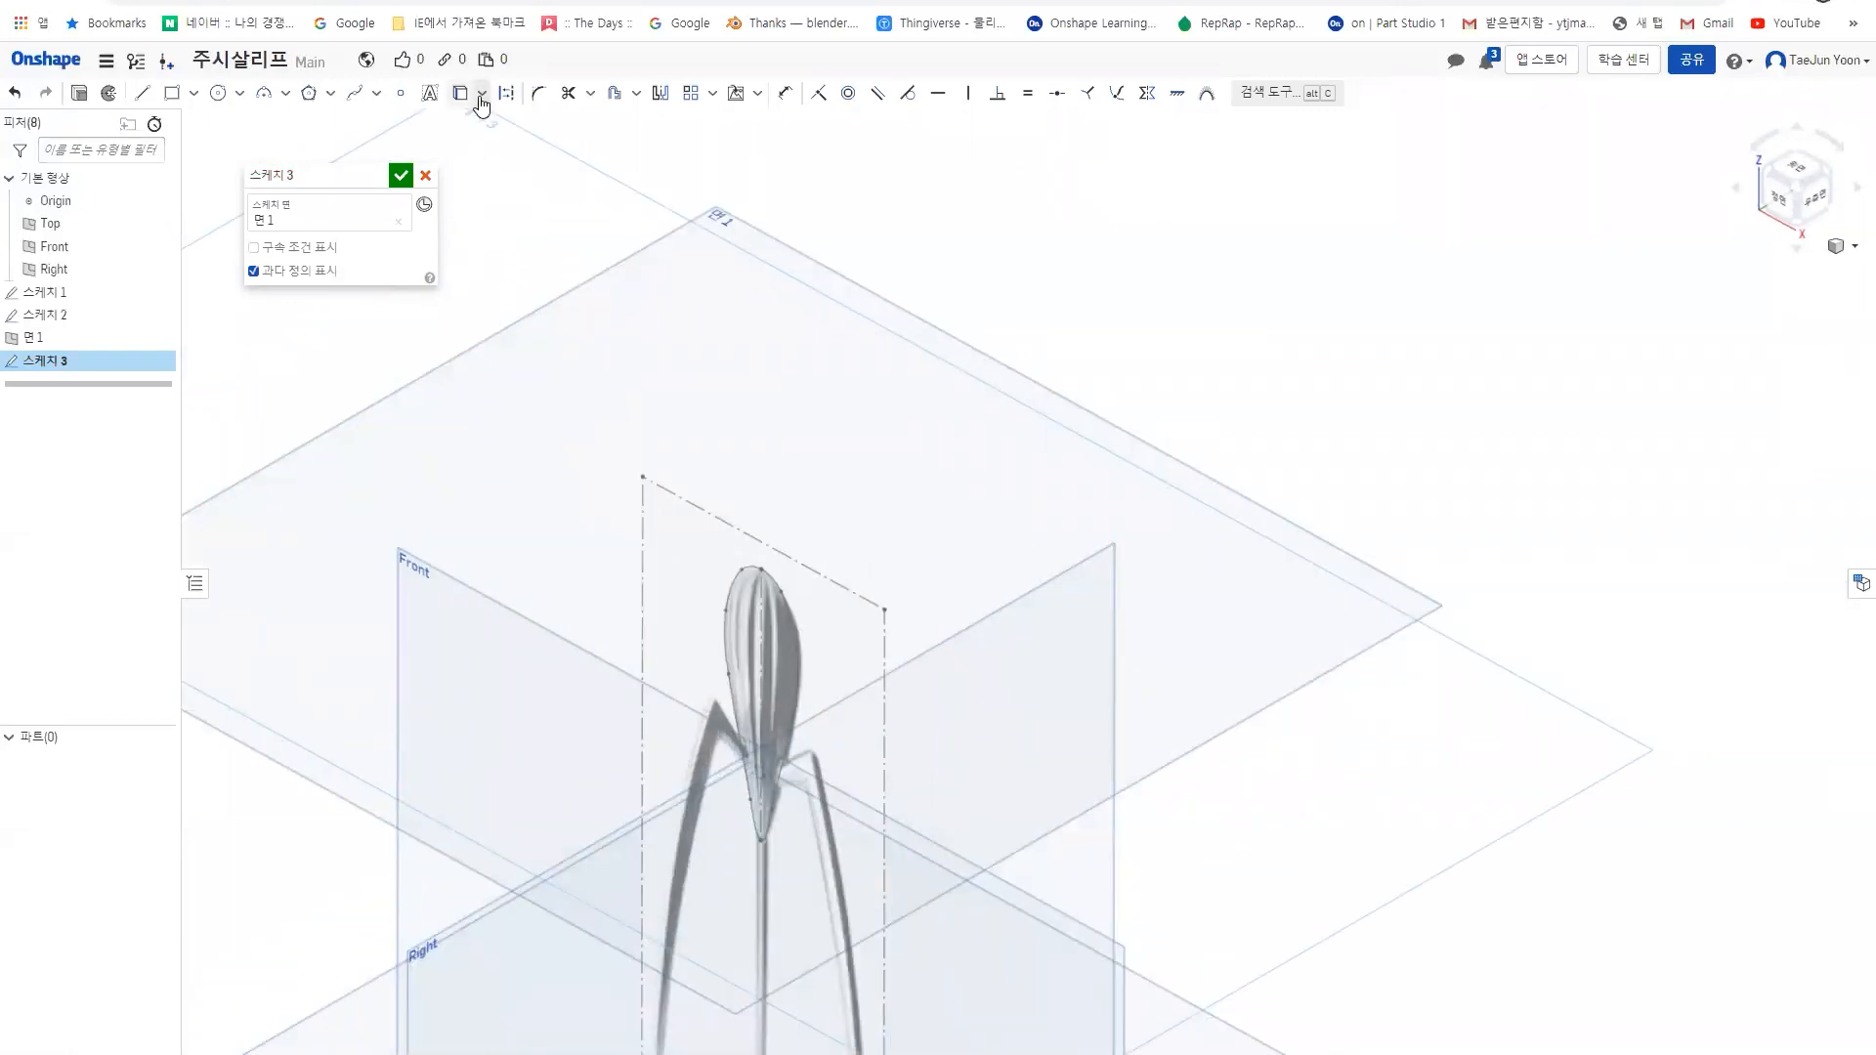
left_click(400, 93)
scroll(667, 695, "up", 2)
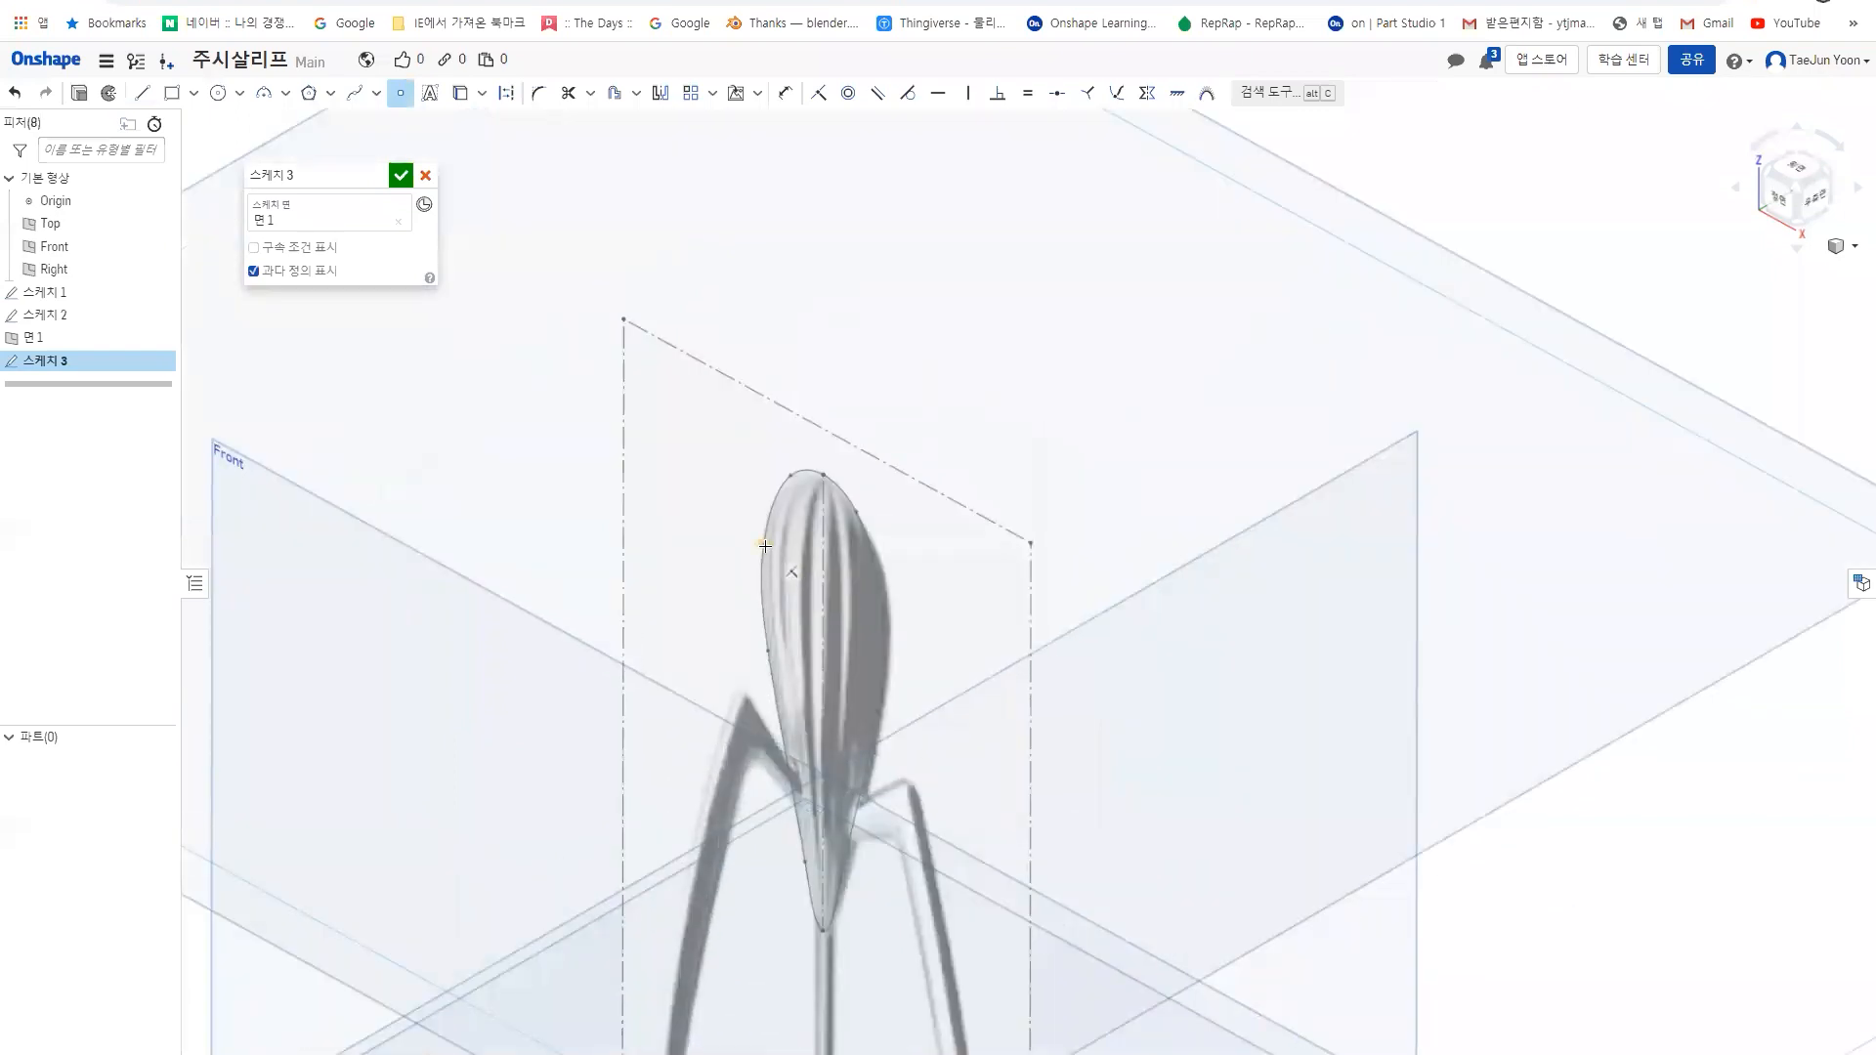
scroll(765, 546, "down", 3)
right_click_drag(765, 545, 765, 598)
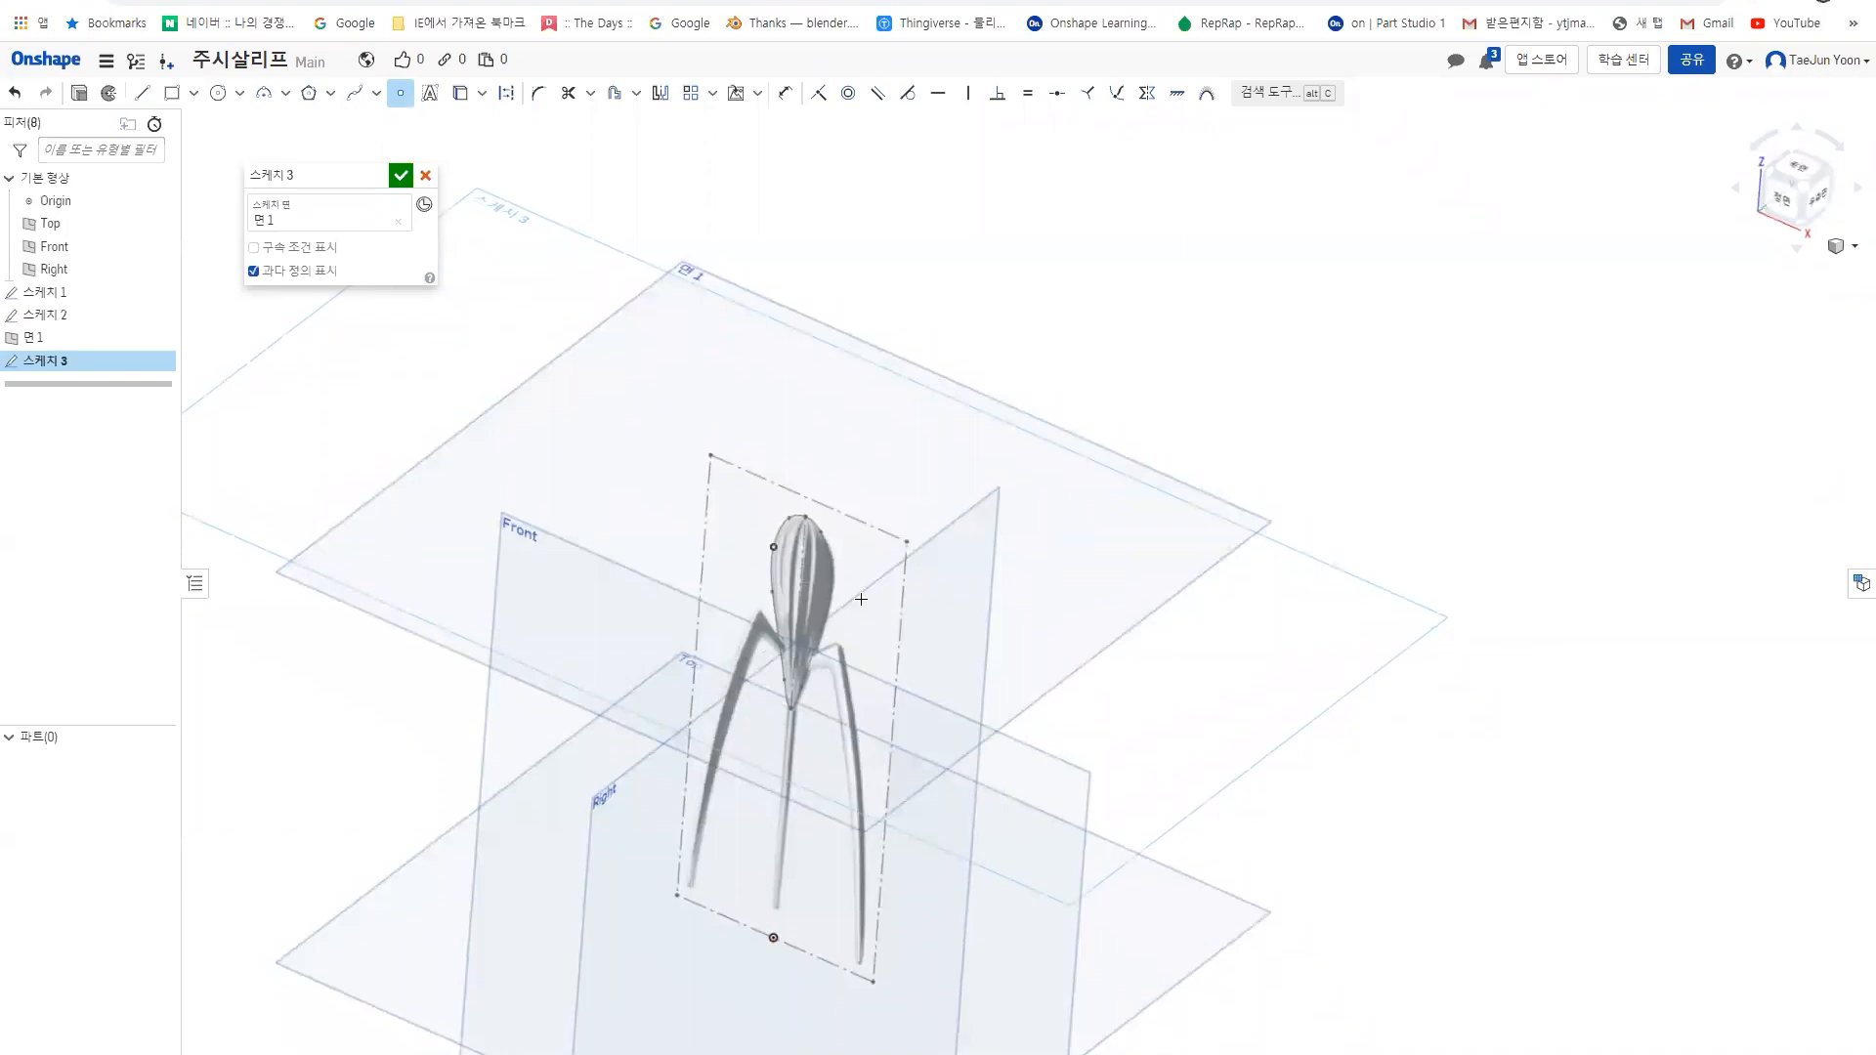
scroll(861, 598, "up", 5)
left_click(794, 529)
mouse_move(744, 626)
right_mouse_down()
mouse_move(654, 627)
mouse_move(810, 603)
mouse_move(753, 695)
right_mouse_up()
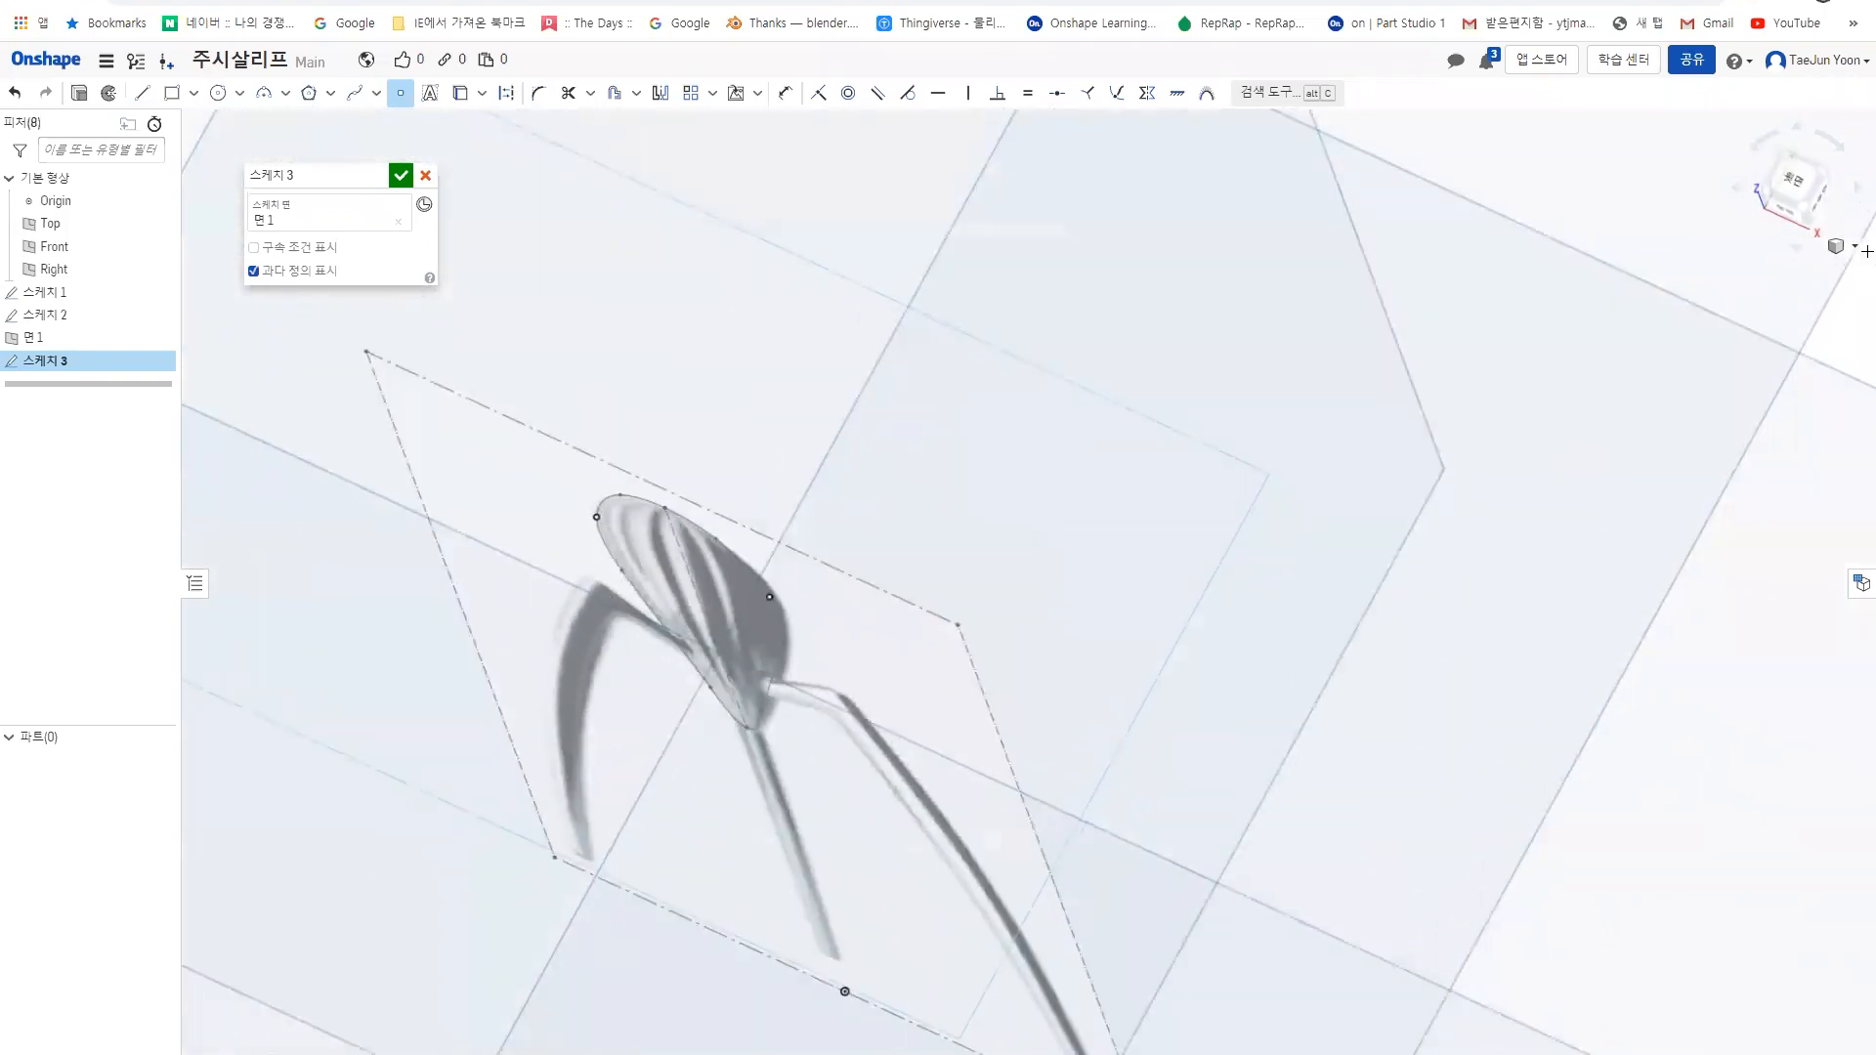
- Draw a centre-point circle from the origin out to the left outline point, about 15 mm in diameter
key("n")
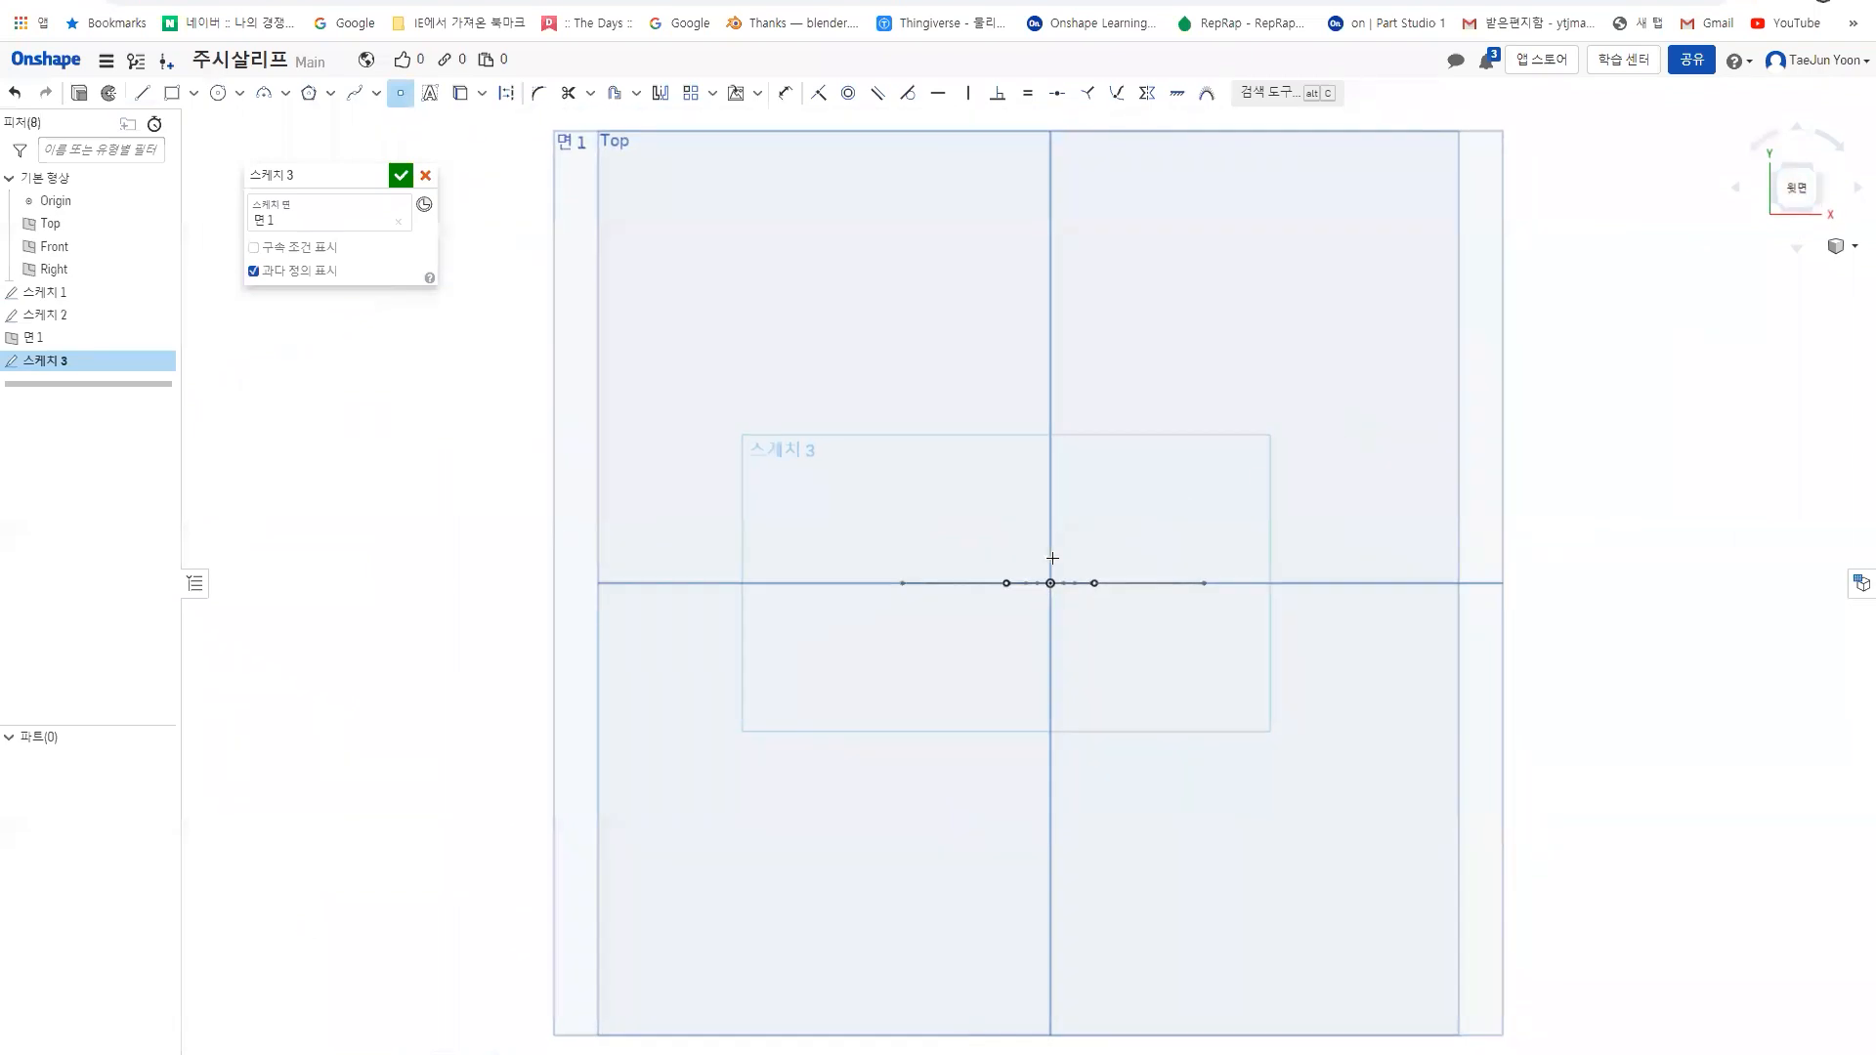
scroll(1045, 566, "up", 5)
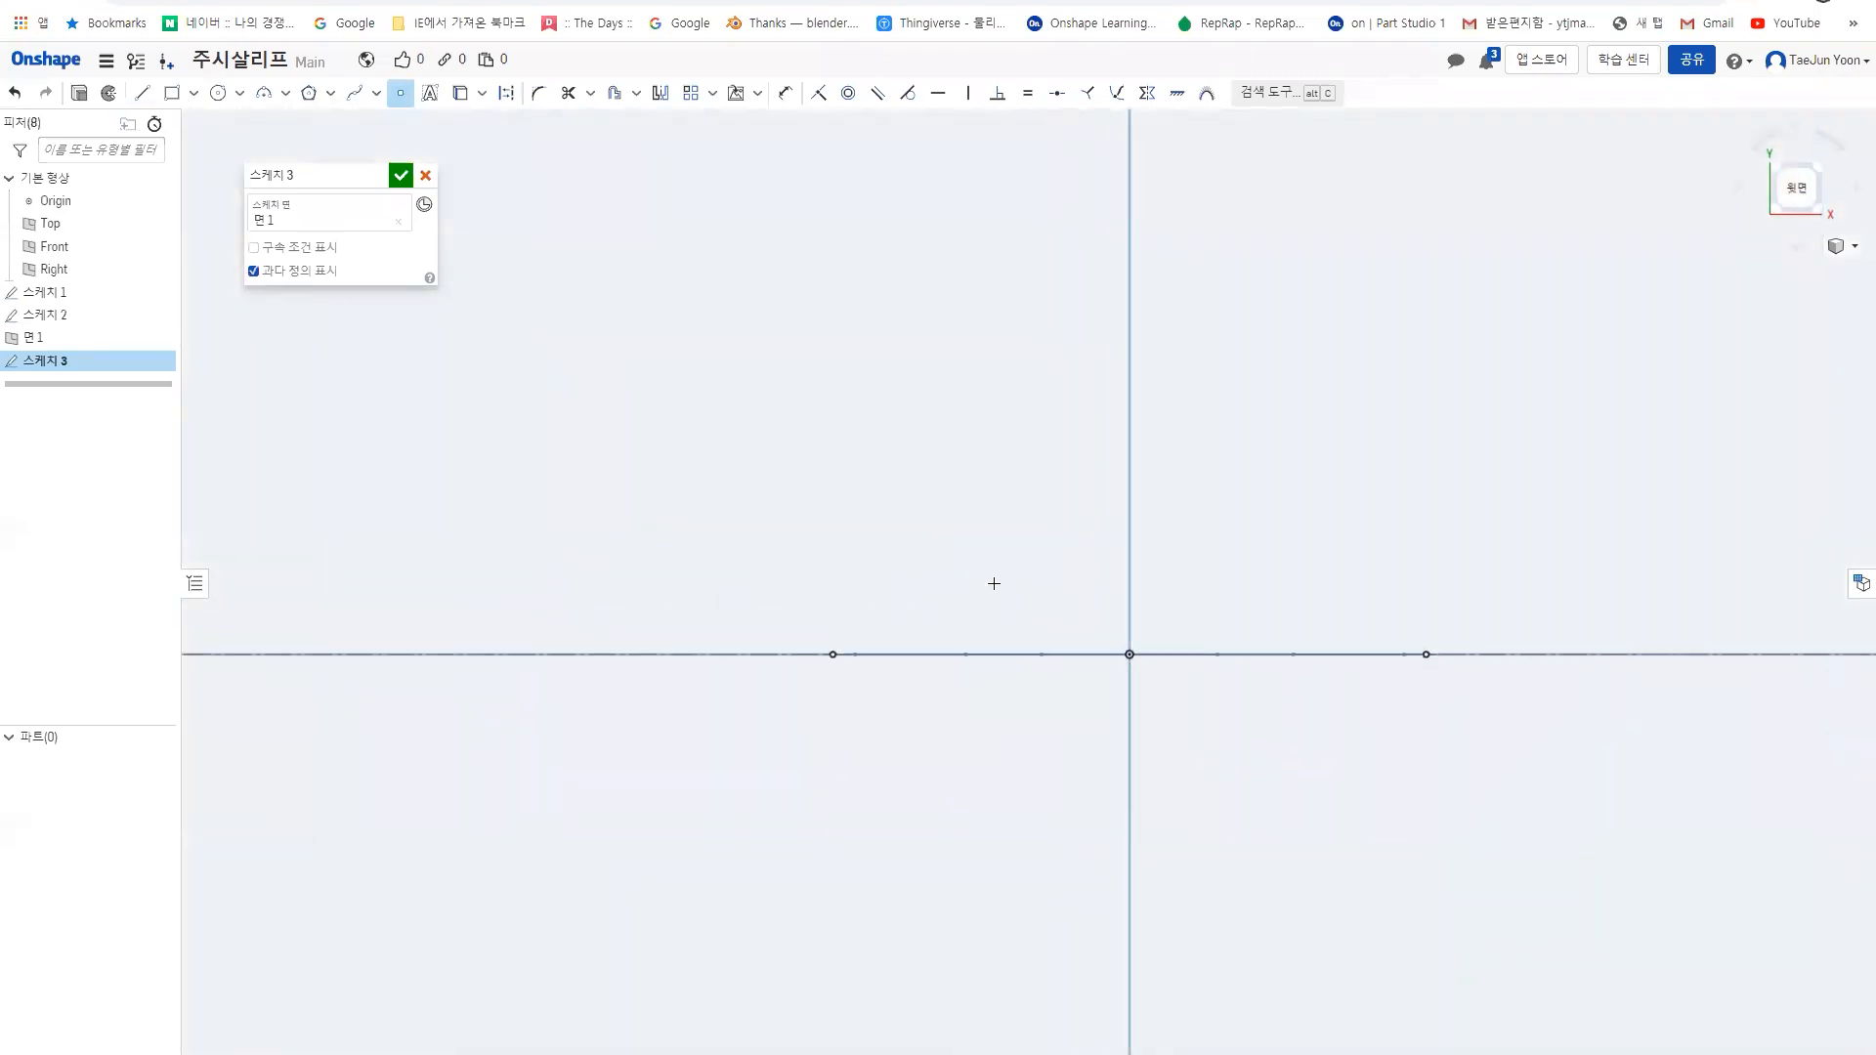
left_click(401, 93)
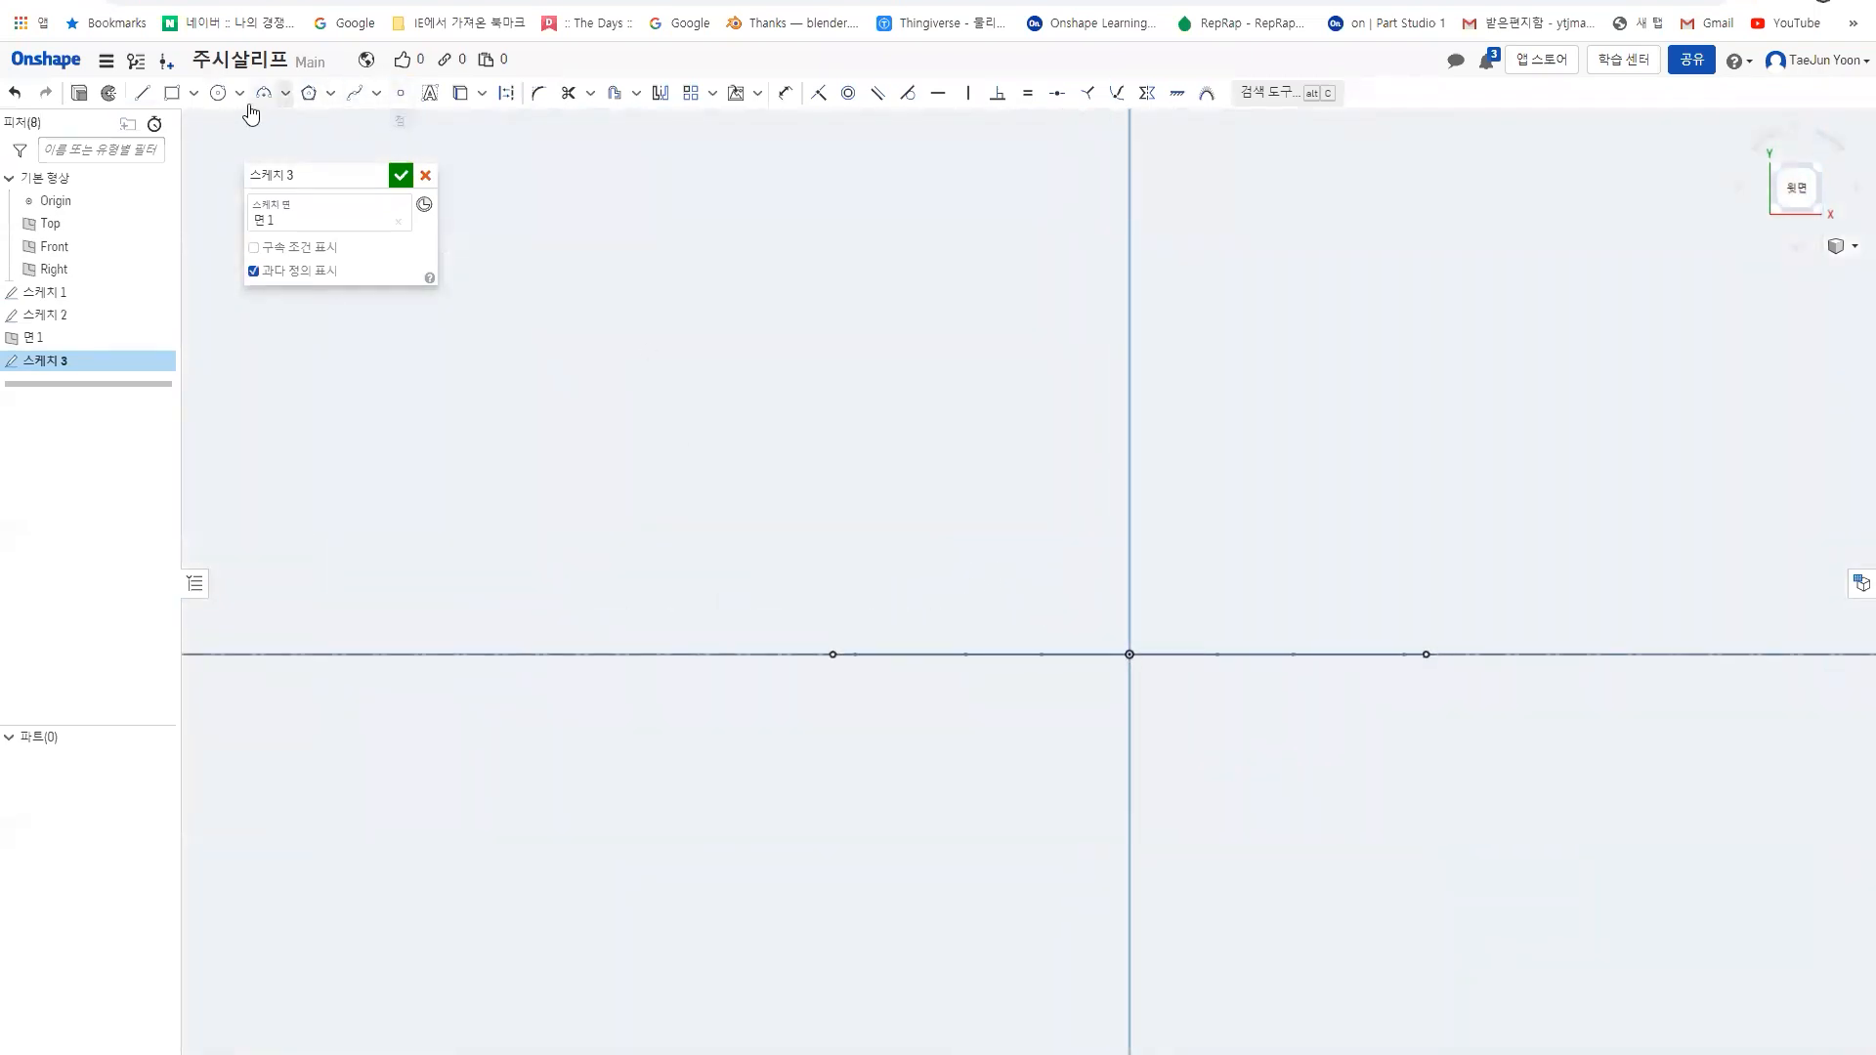
left_click(221, 103)
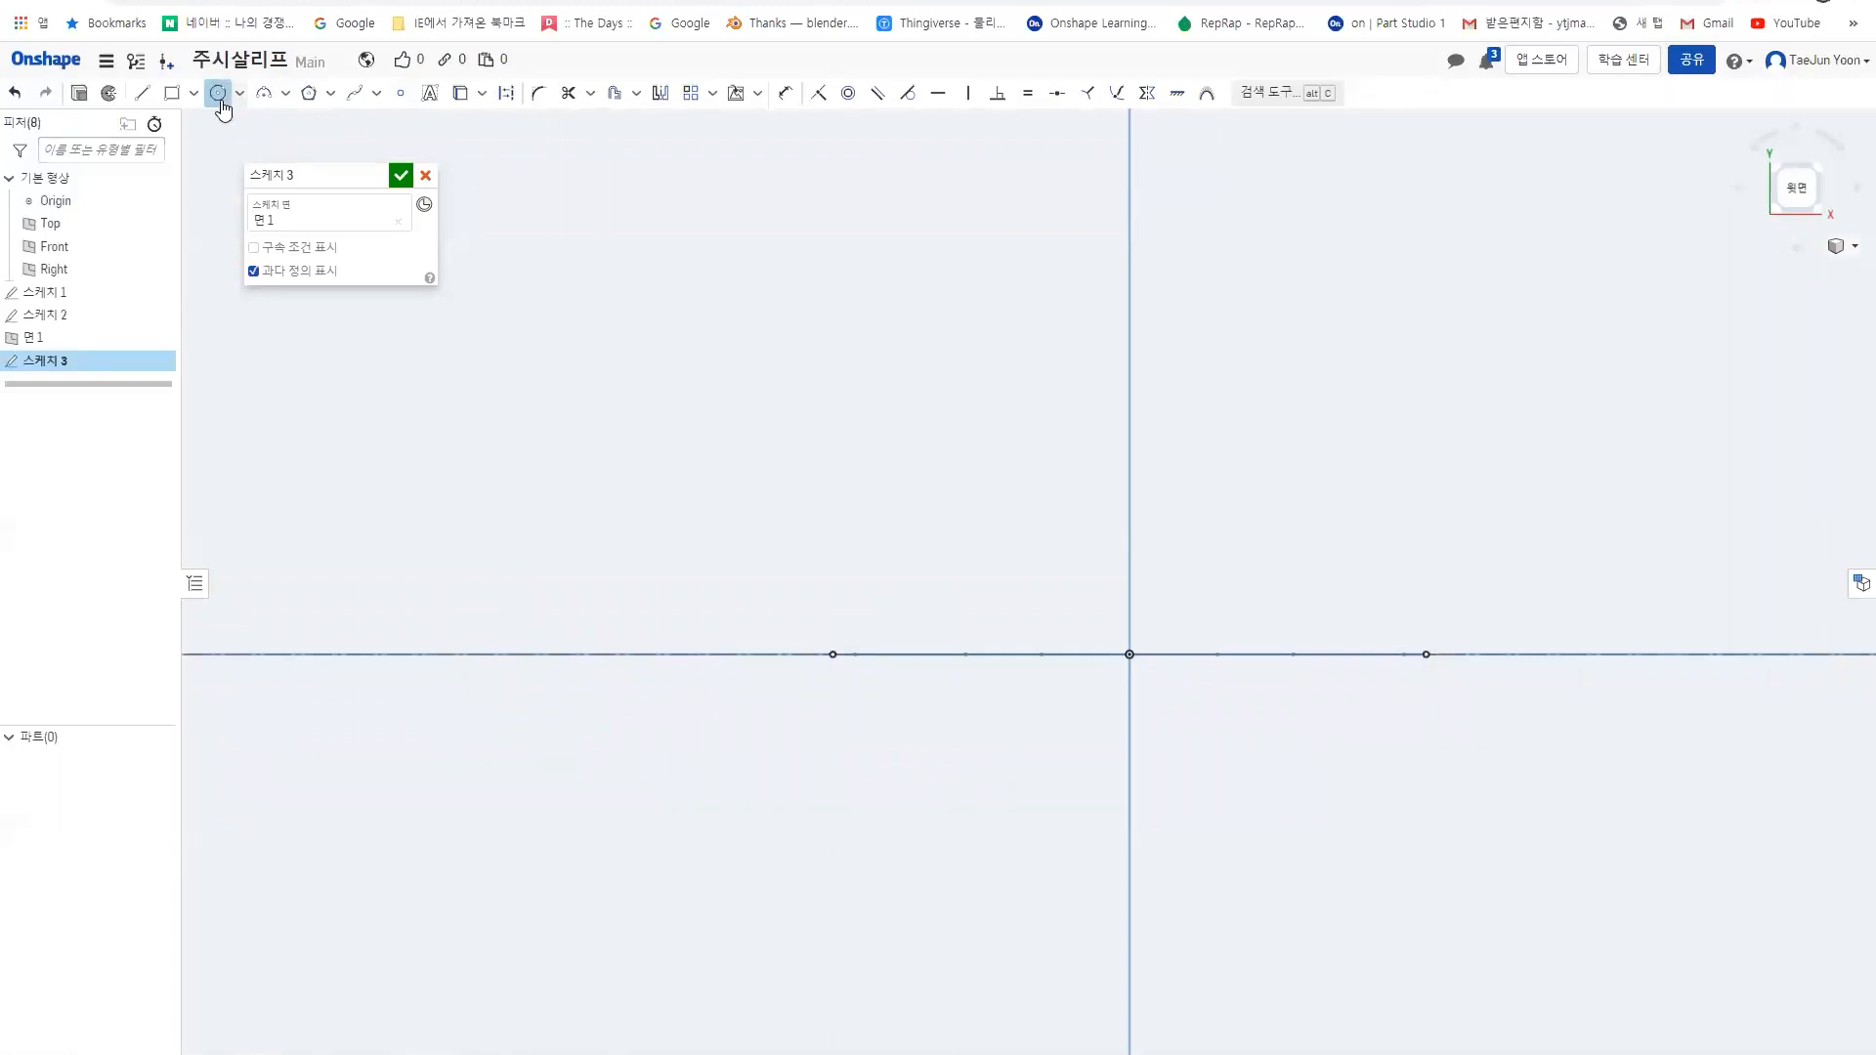
left_click(1125, 657)
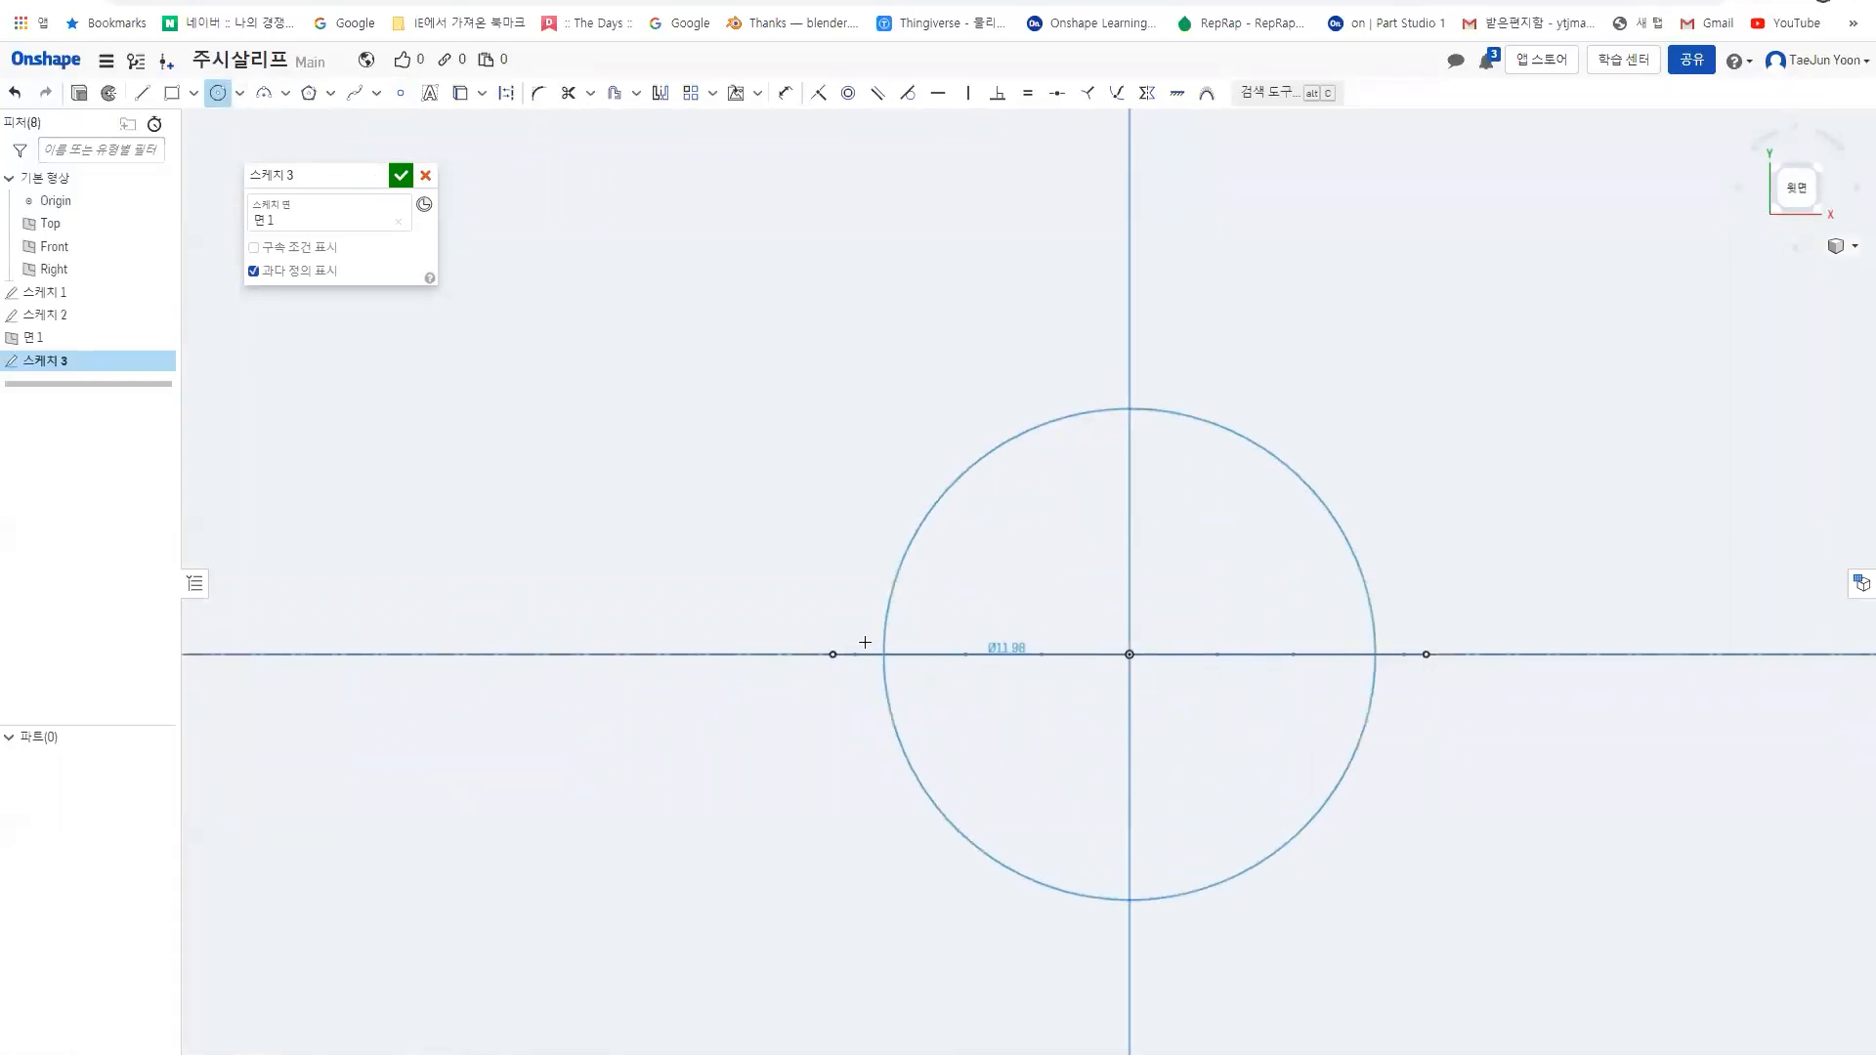
left_click(834, 657)
- Examine the circle against the head outline and reference image from several angles, ending in the view normal to the sketch
mouse_move(1319, 856)
right_mouse_down()
mouse_move(1296, 729)
mouse_move(1390, 682)
mouse_move(1513, 722)
mouse_move(1403, 720)
mouse_move(1427, 720)
mouse_move(1444, 769)
right_mouse_up()
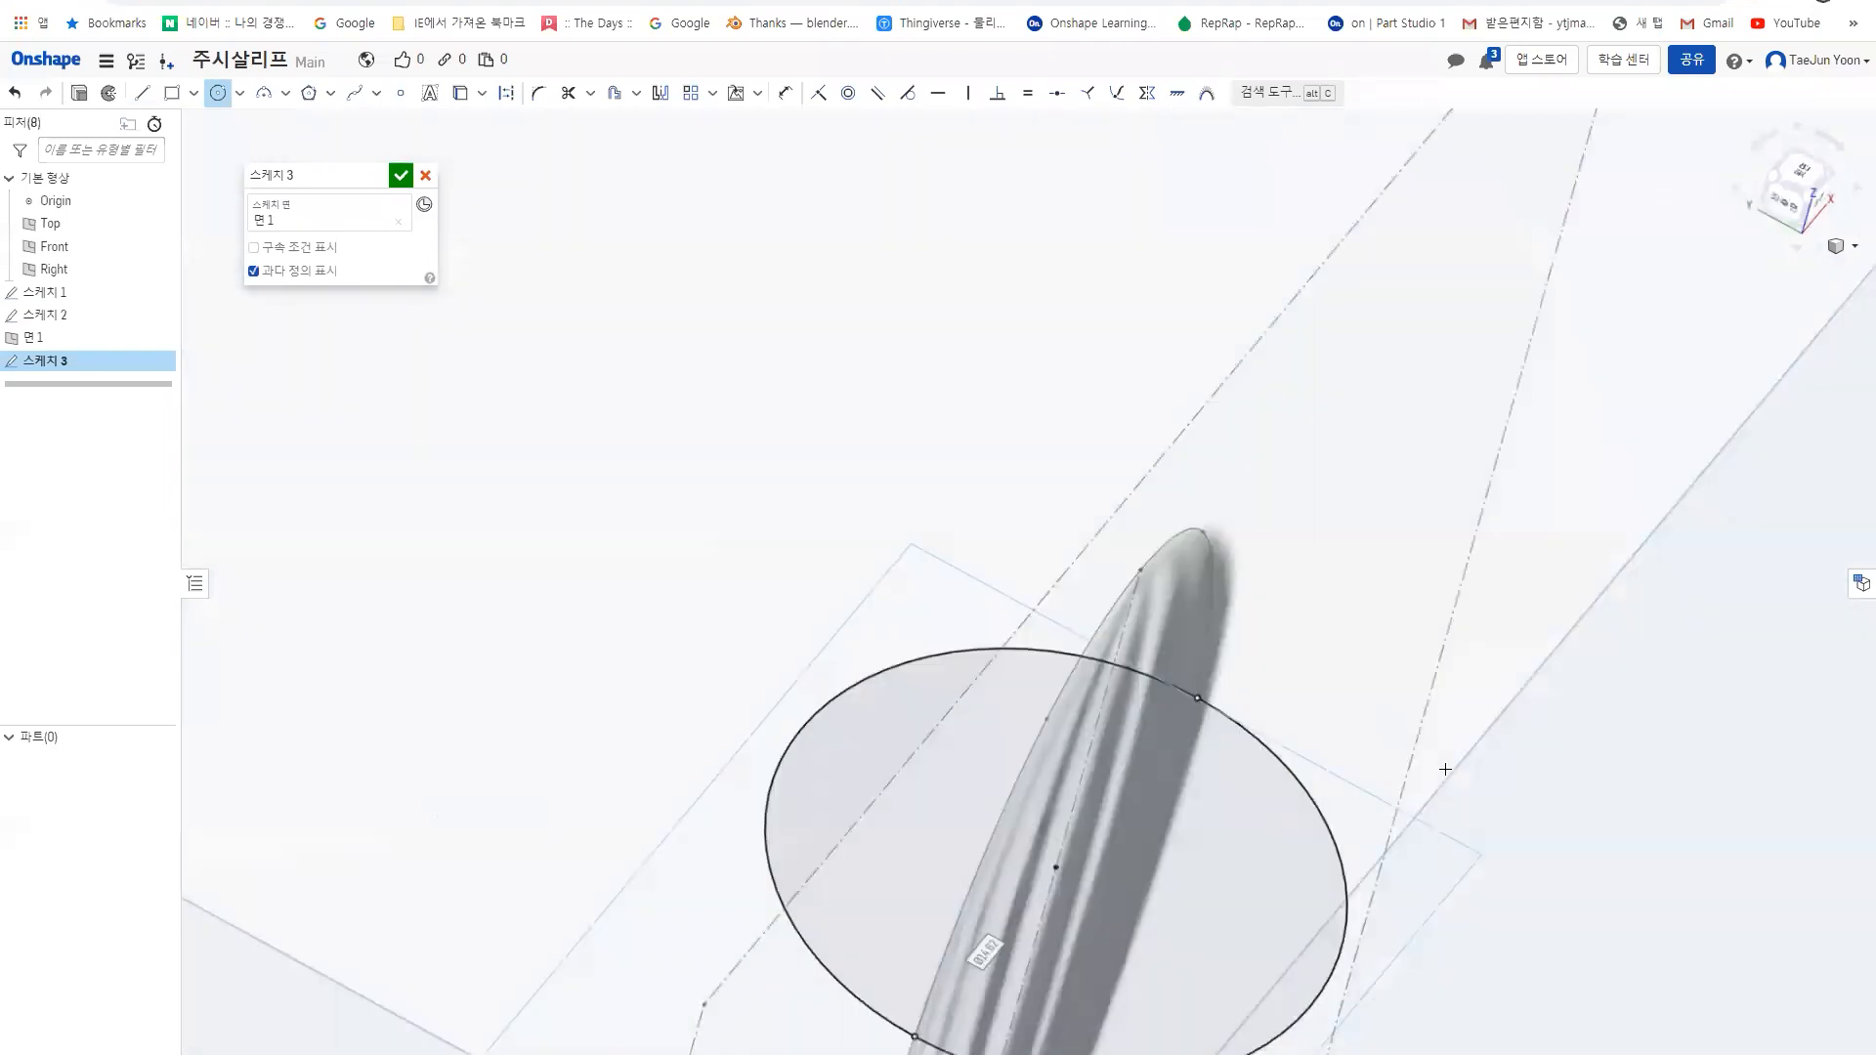
scroll(1001, 460, "down", 2)
mouse_move(1001, 461)
right_mouse_down()
mouse_move(972, 440)
mouse_move(988, 454)
right_mouse_up()
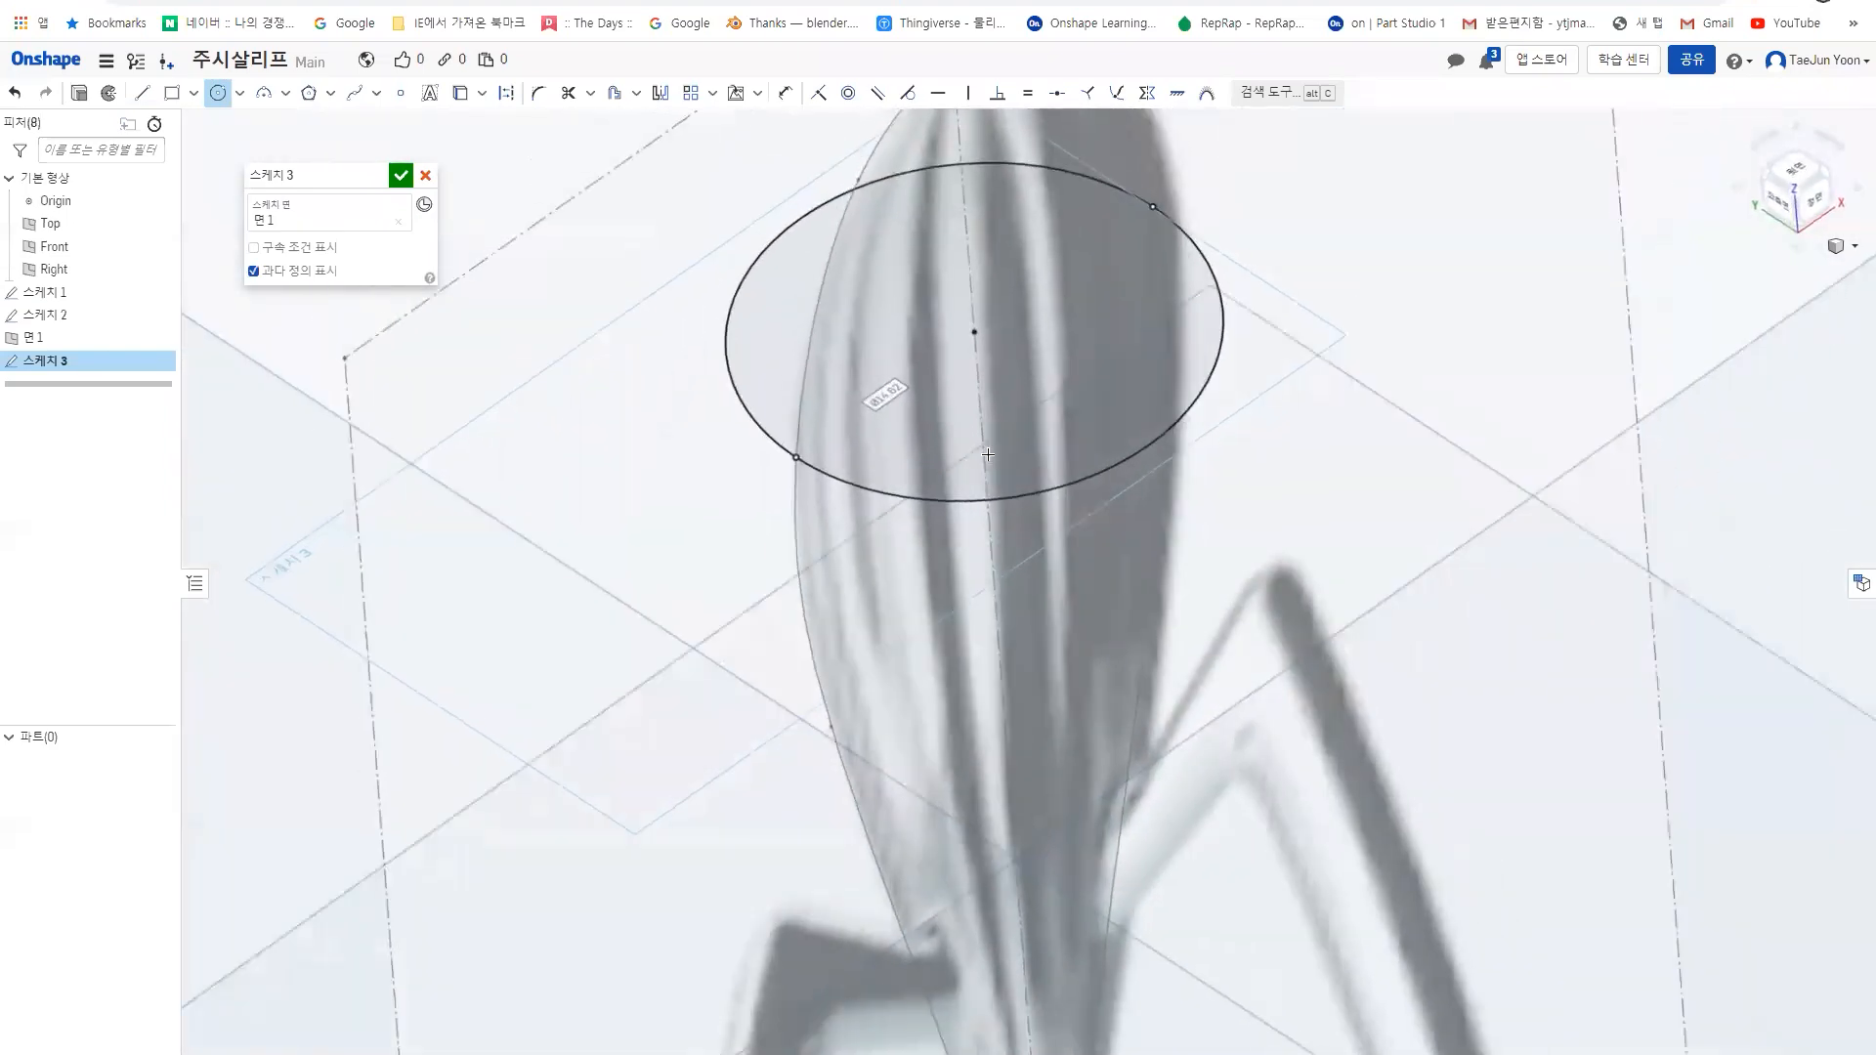
mouse_move(987, 459)
right_mouse_down()
mouse_move(1031, 547)
mouse_move(1068, 560)
mouse_move(1000, 606)
mouse_move(1064, 650)
mouse_move(1043, 573)
mouse_move(1185, 628)
right_mouse_up()
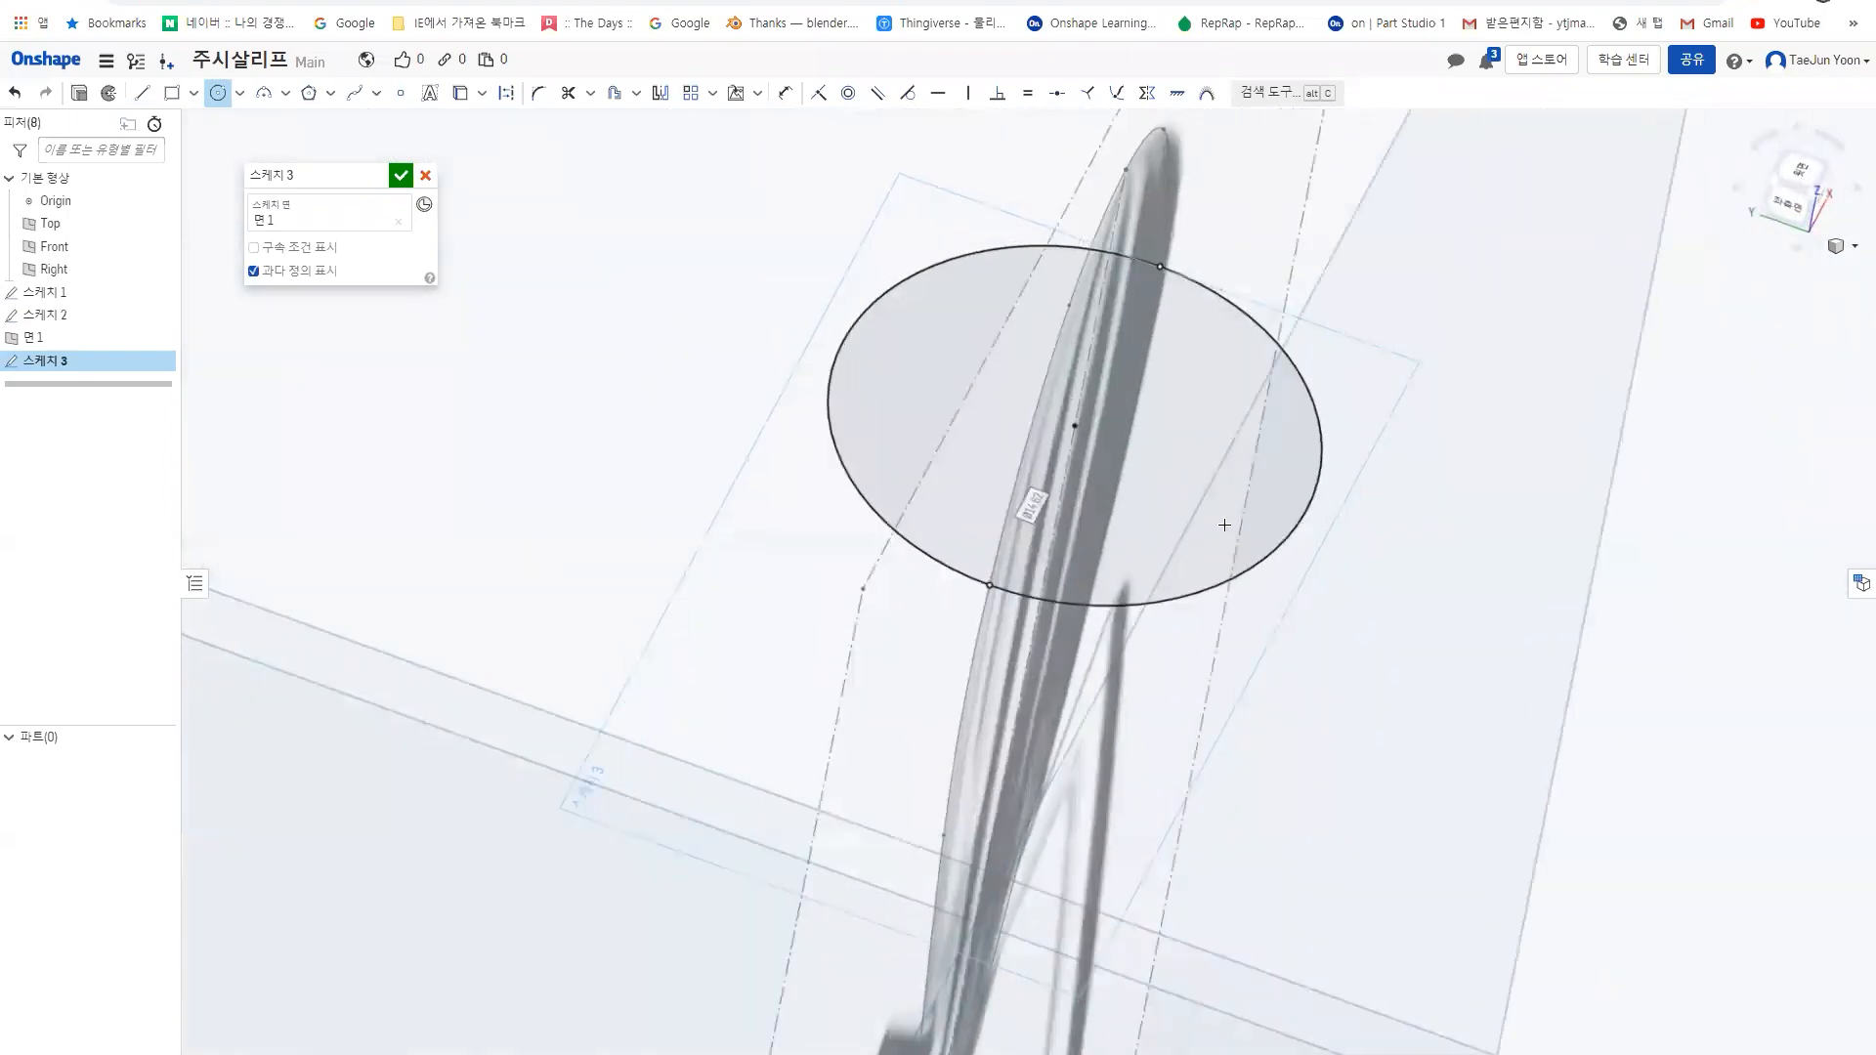
key("n")
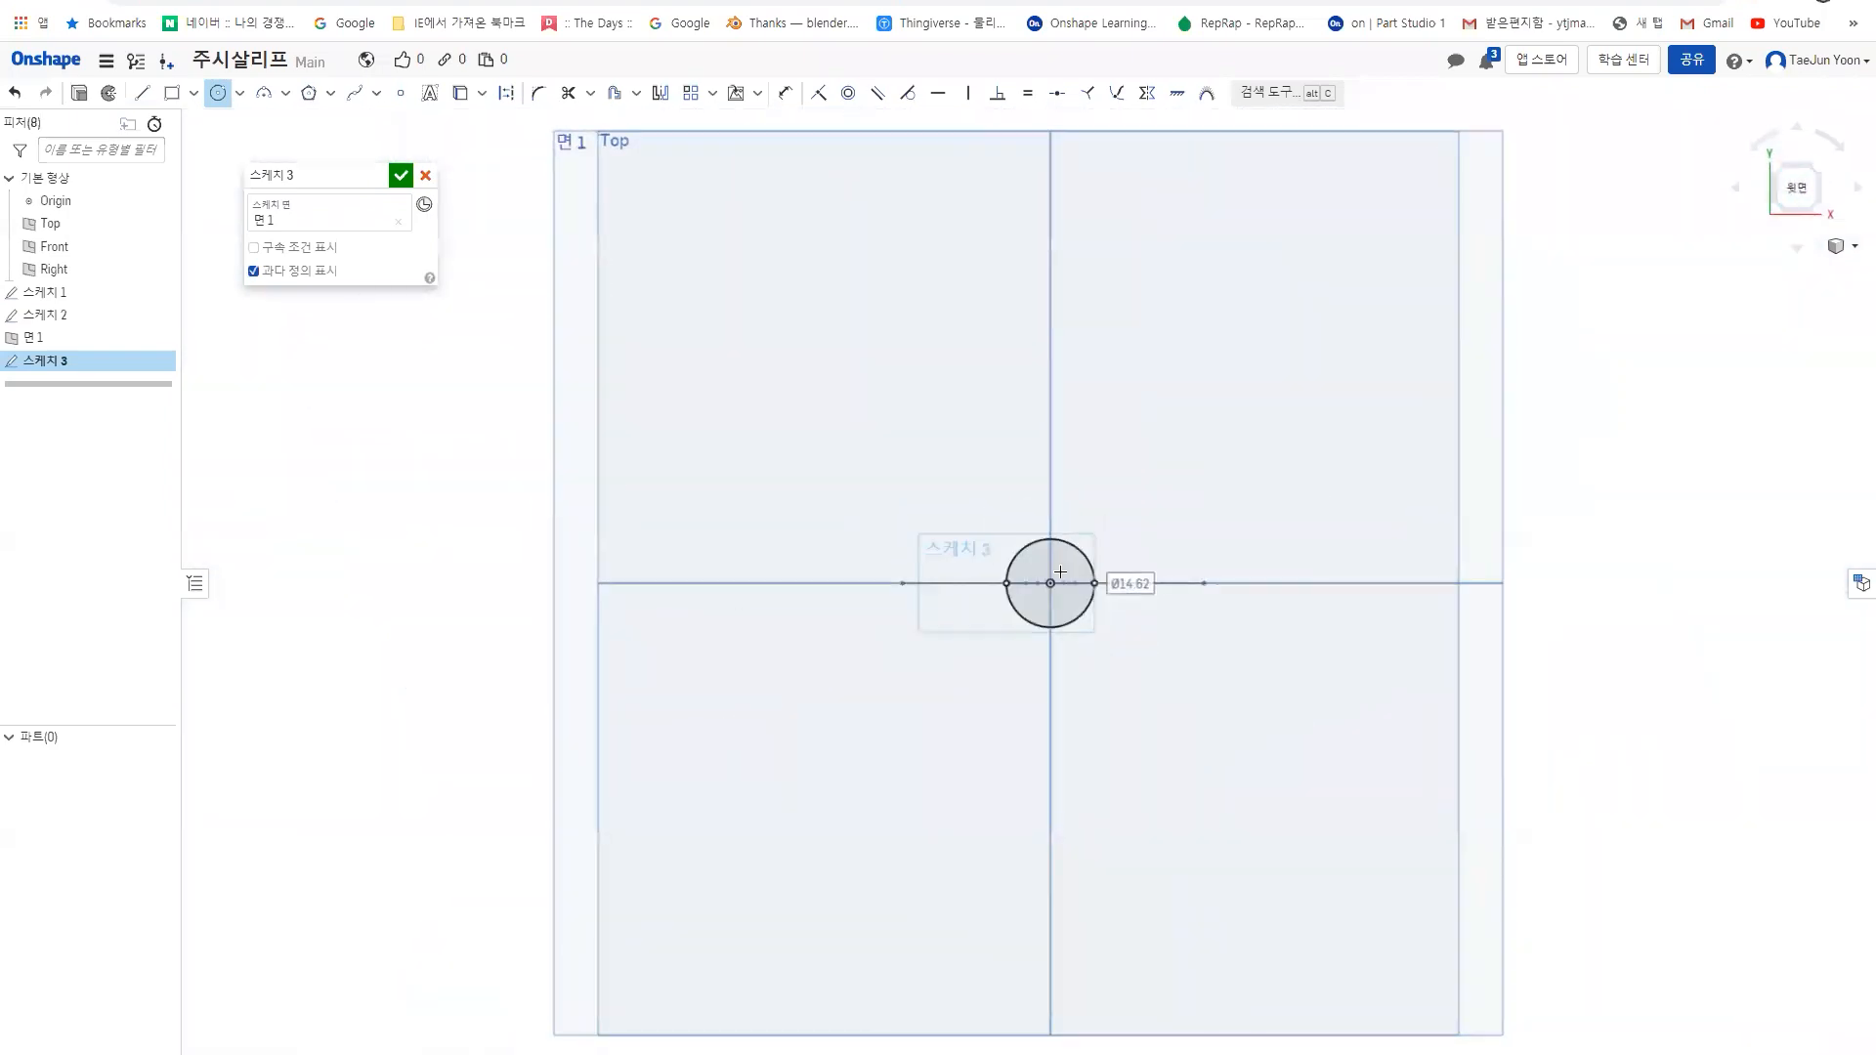
scroll(1060, 572, "up", 10)
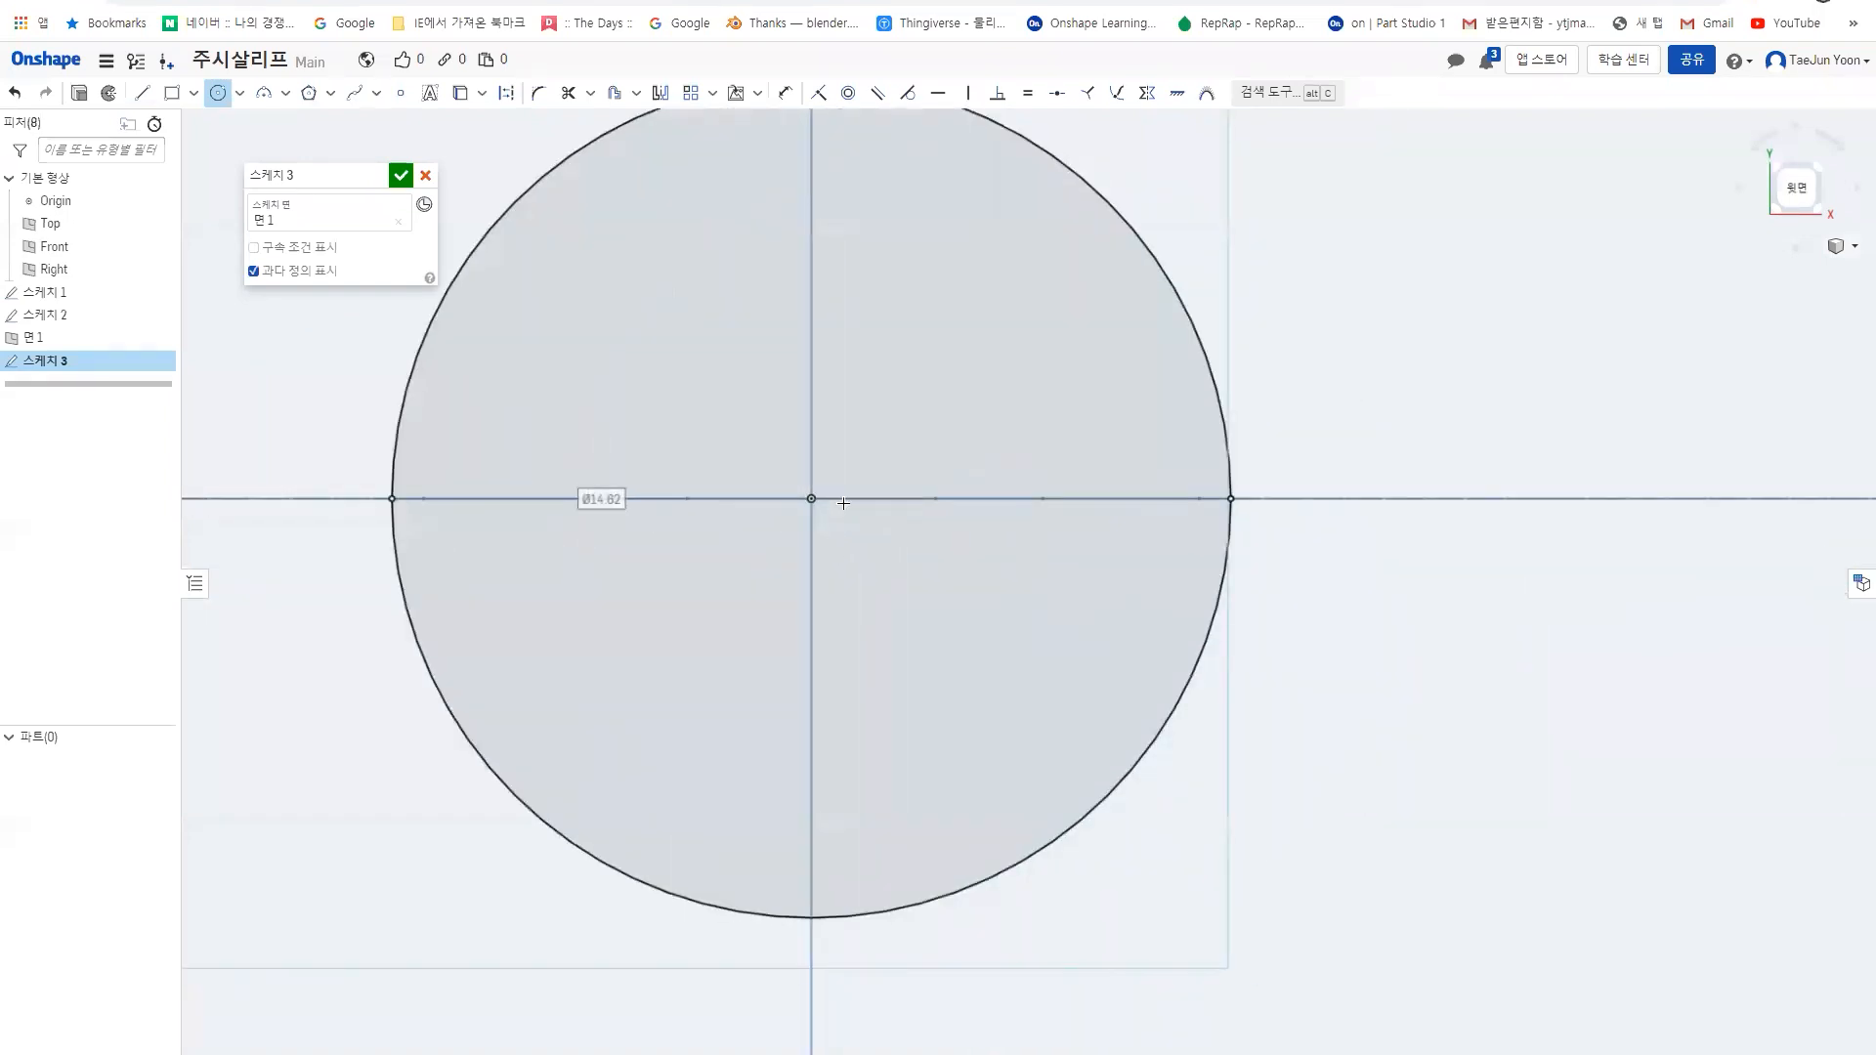
middle_click_drag(830, 473, 841, 536)
scroll(838, 535, "down", 2)
right_click_drag(781, 501, 719, 385)
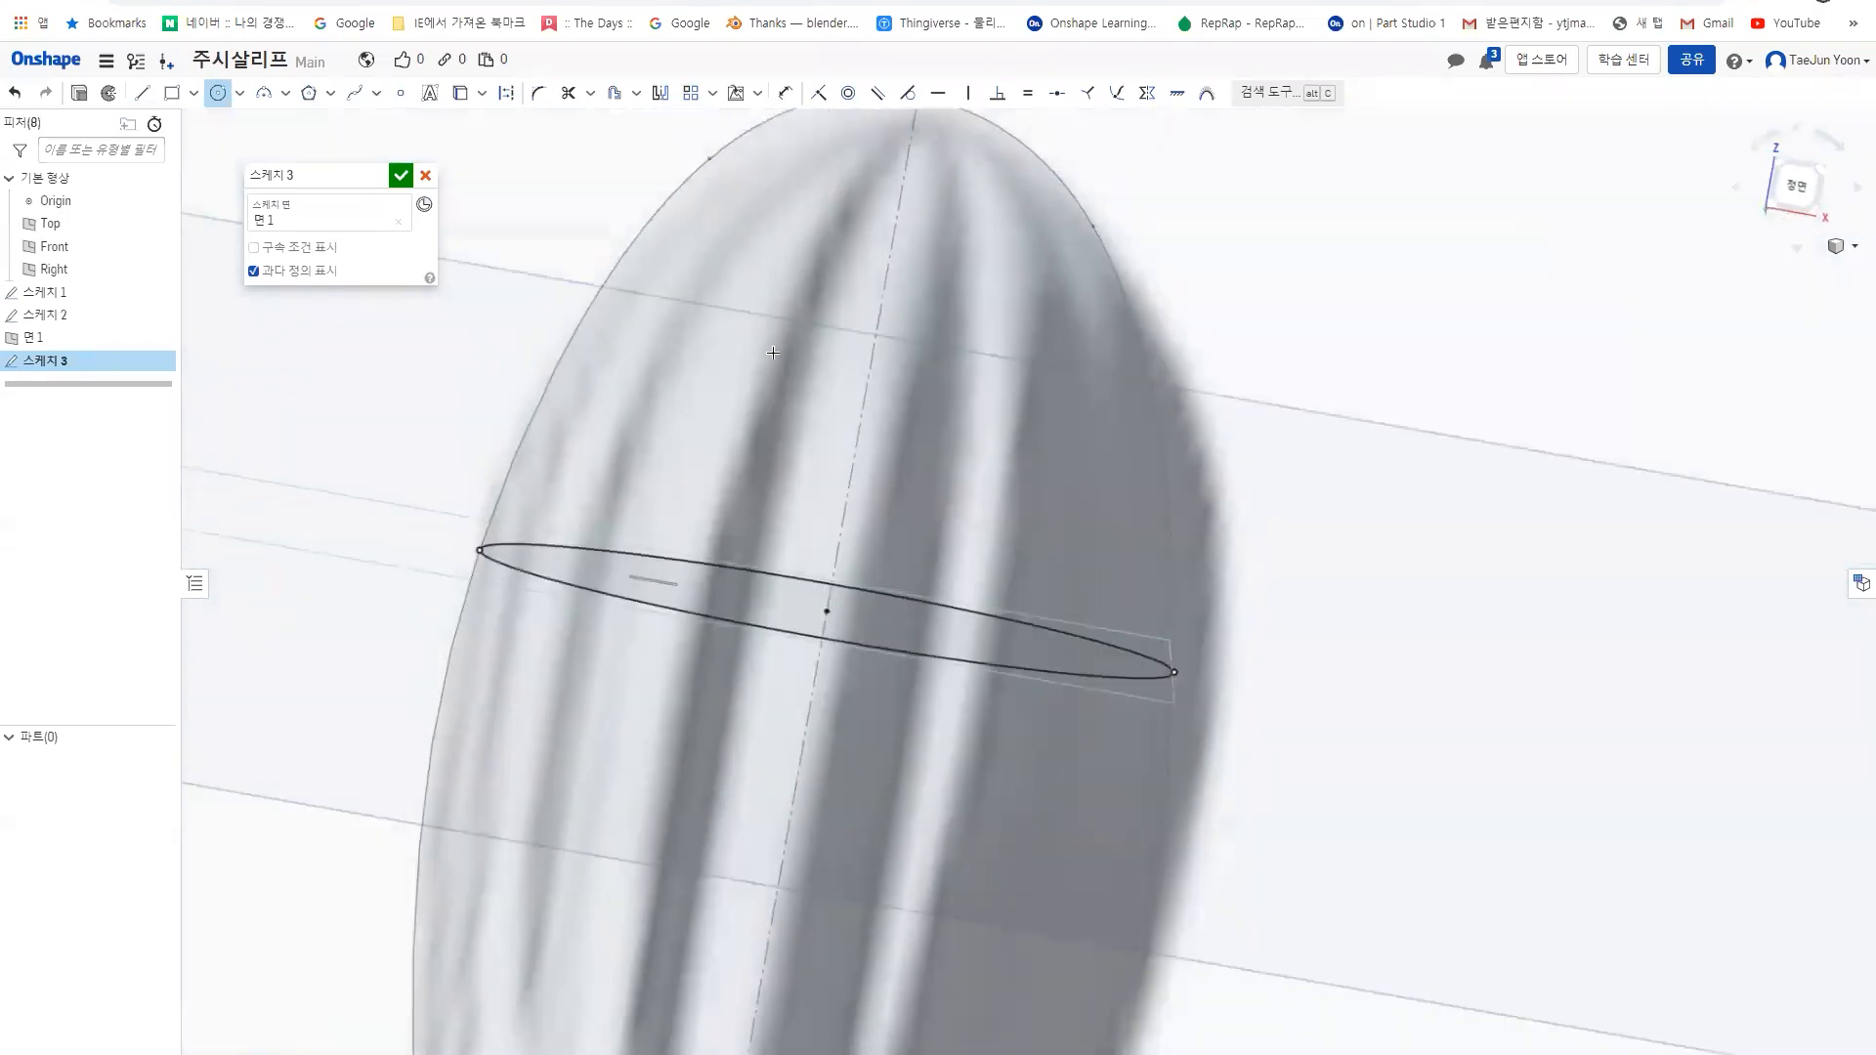
right_click_drag(1088, 435, 1655, 188)
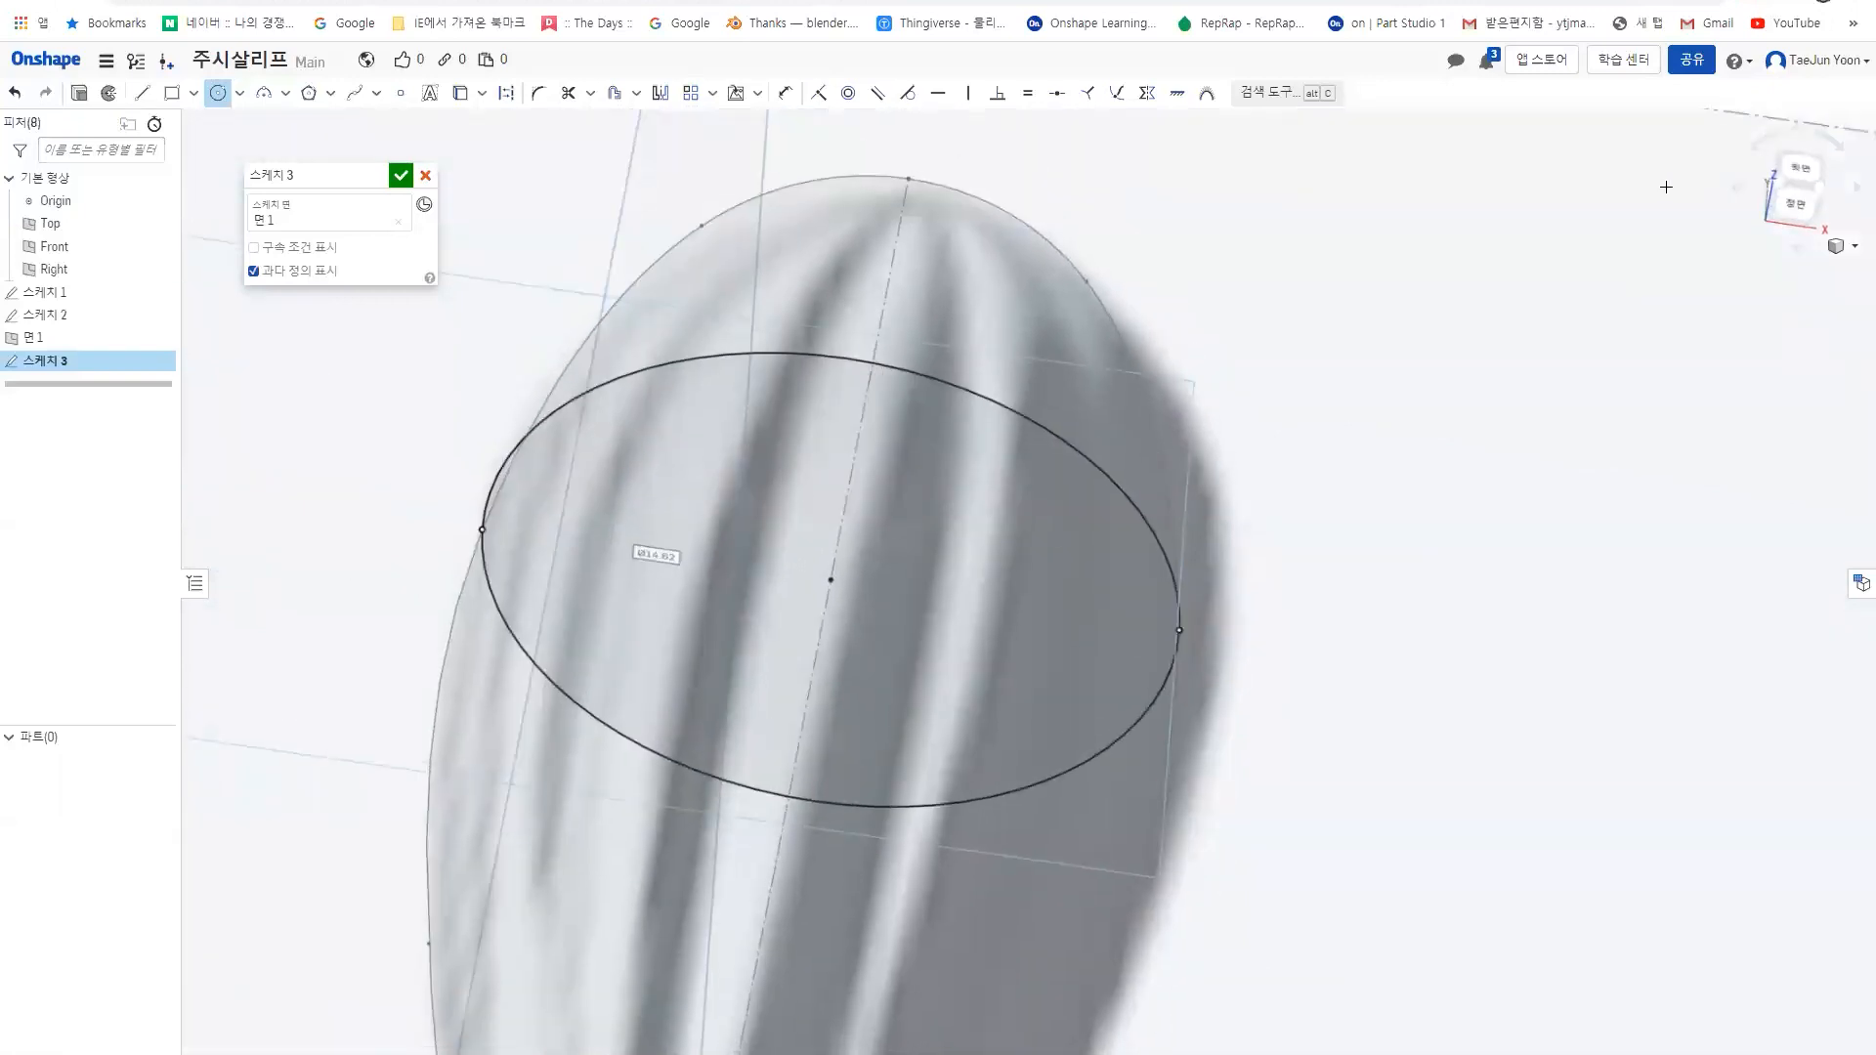
left_click(1806, 170)
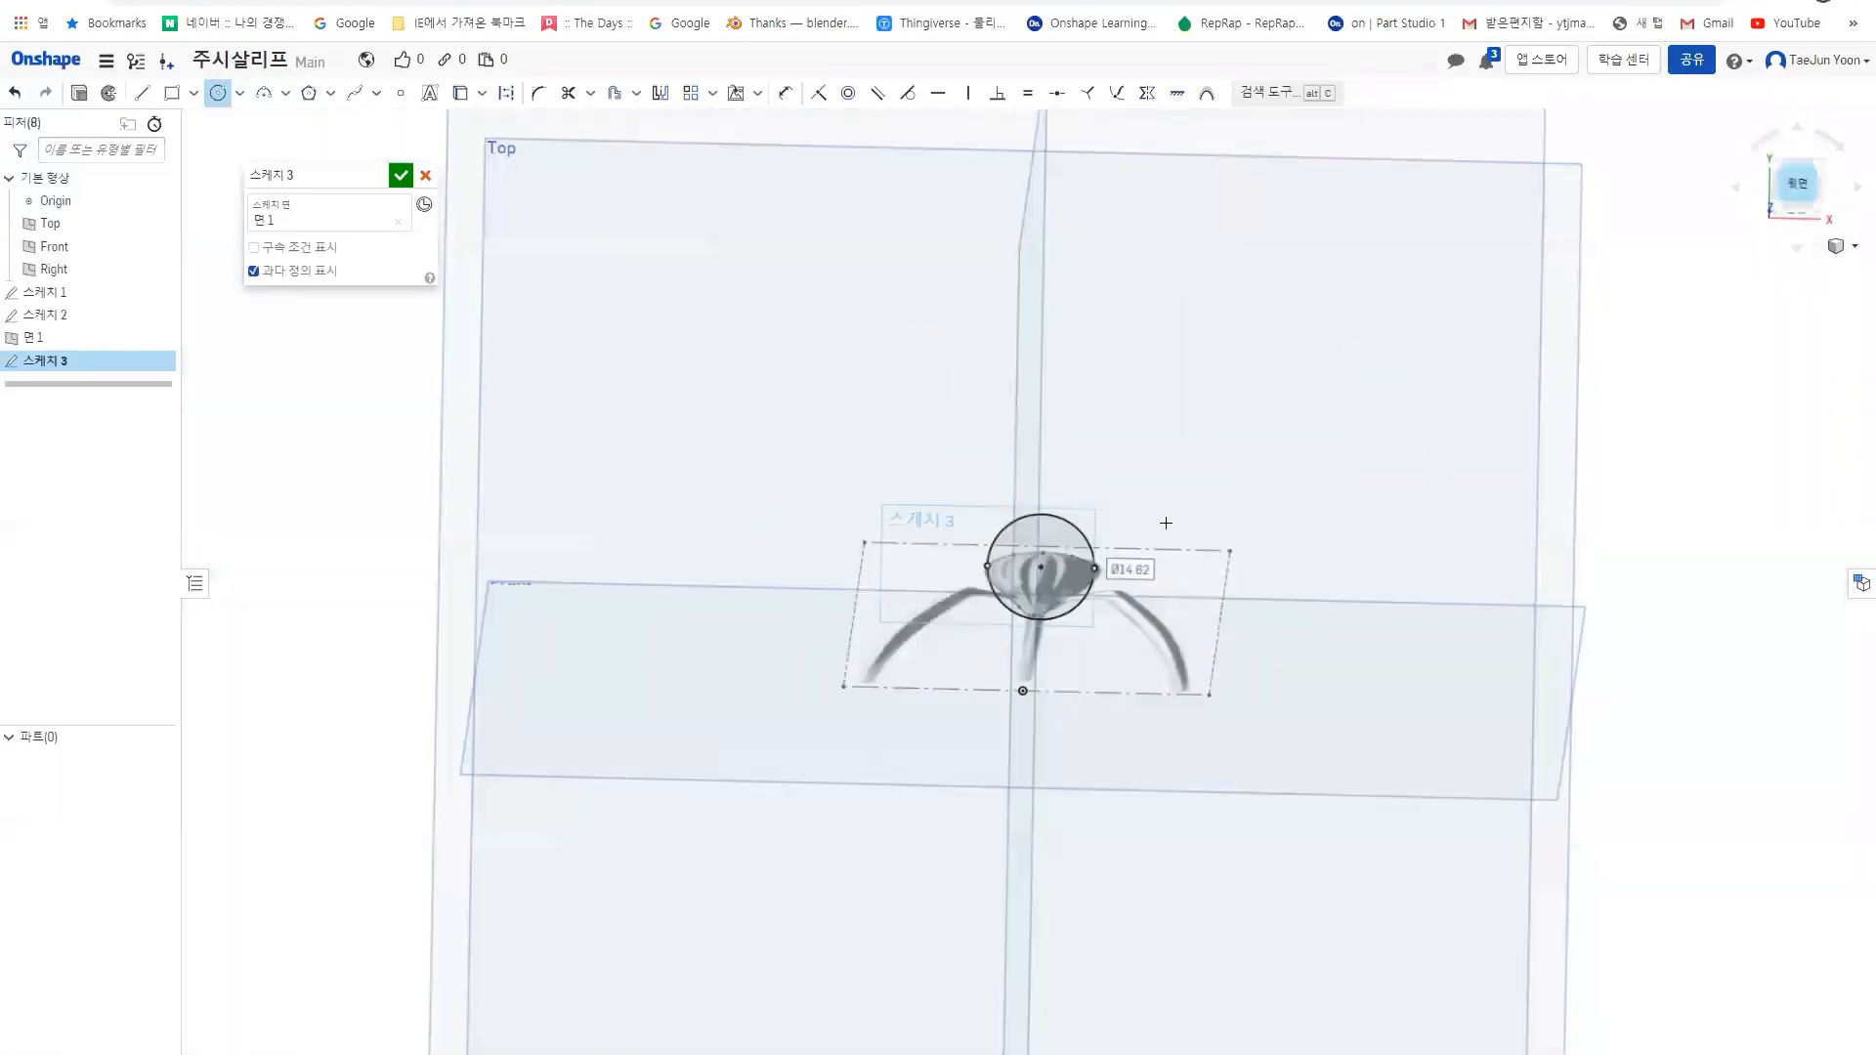
scroll(779, 598, "up", 3)
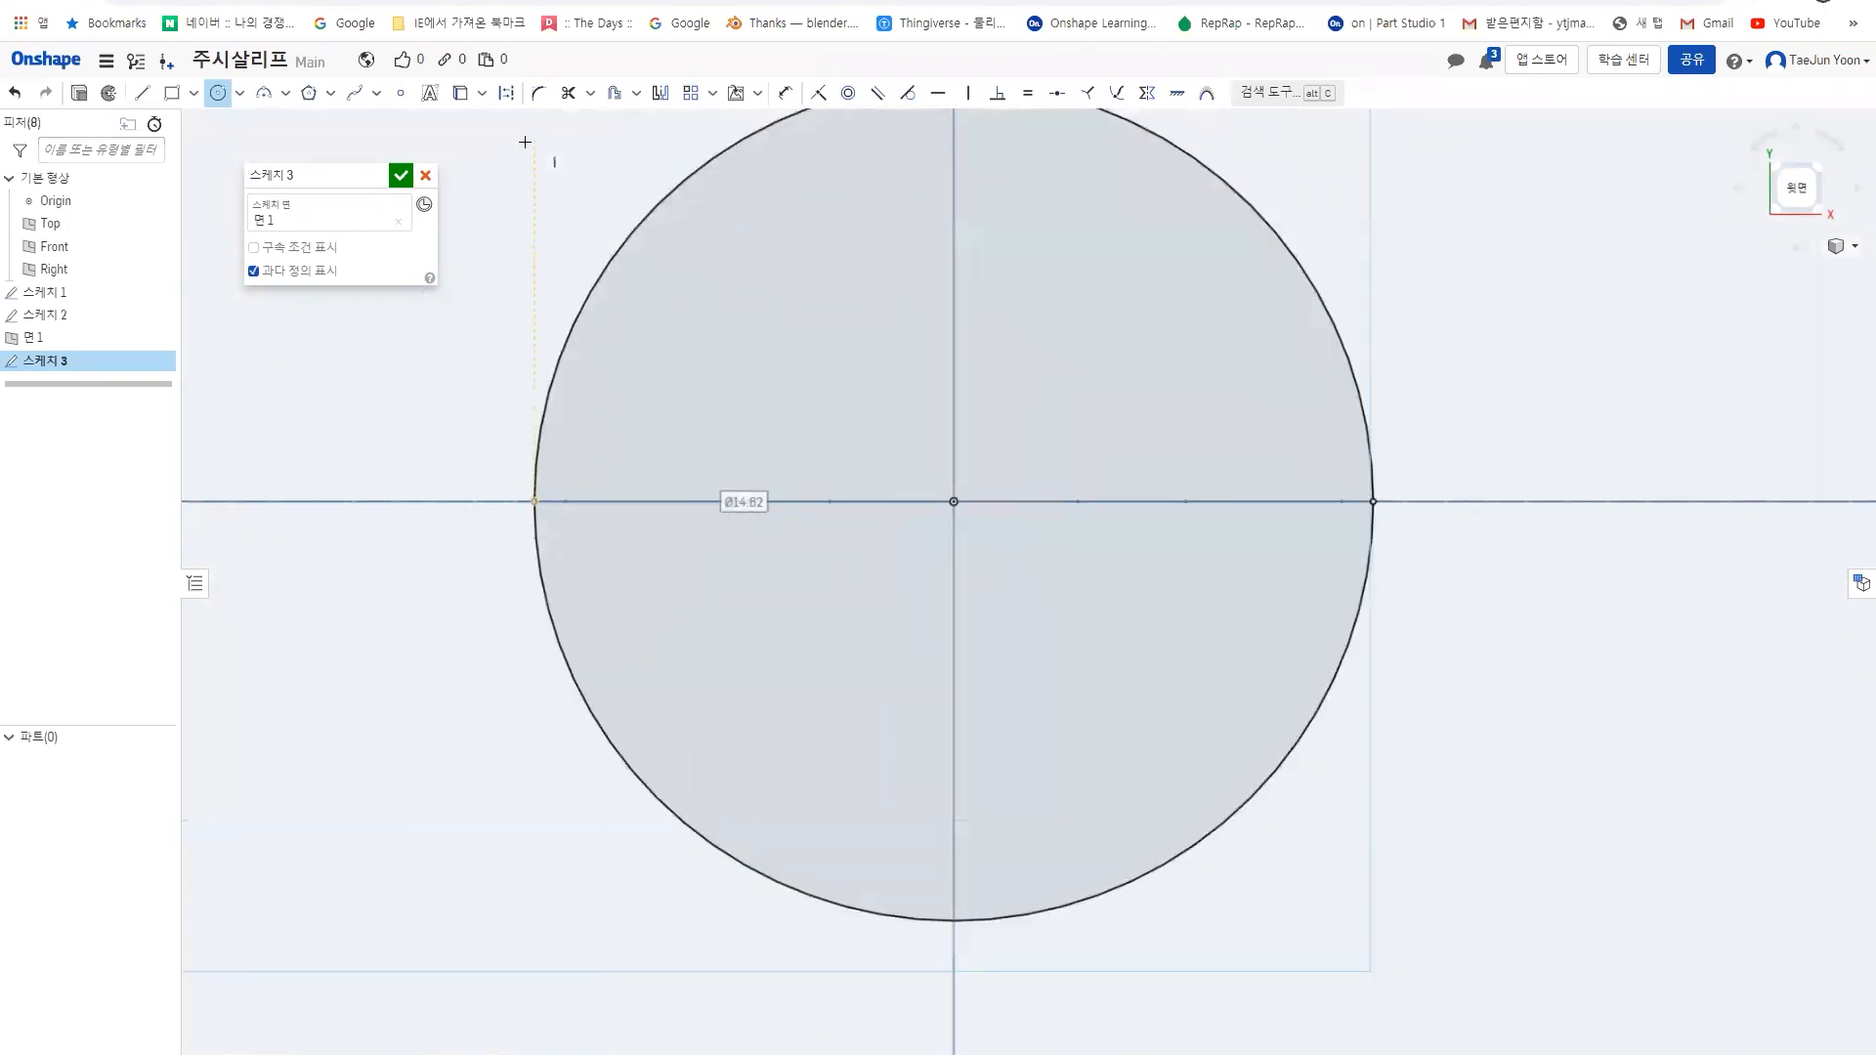
left_click(218, 93)
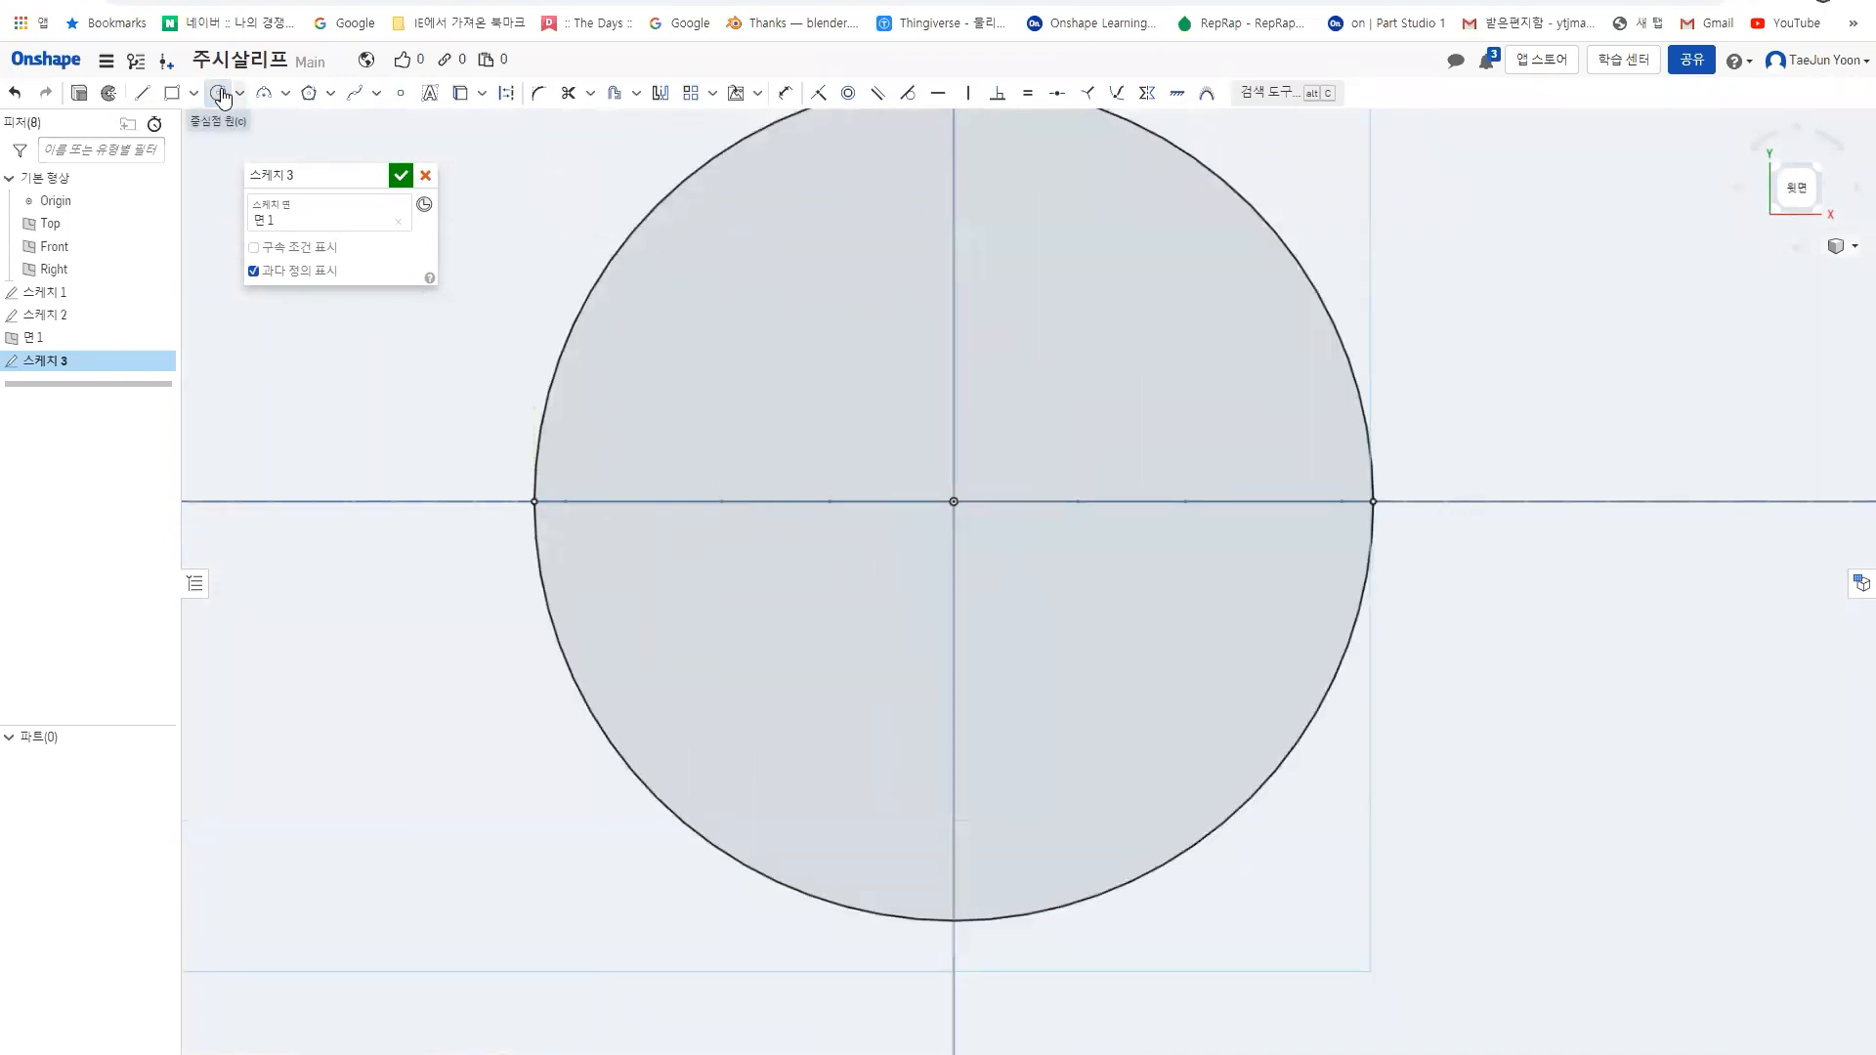
- Convert the head-outline circle to construction geometry and offset it inward by 3.5 mm
left_click(613, 93)
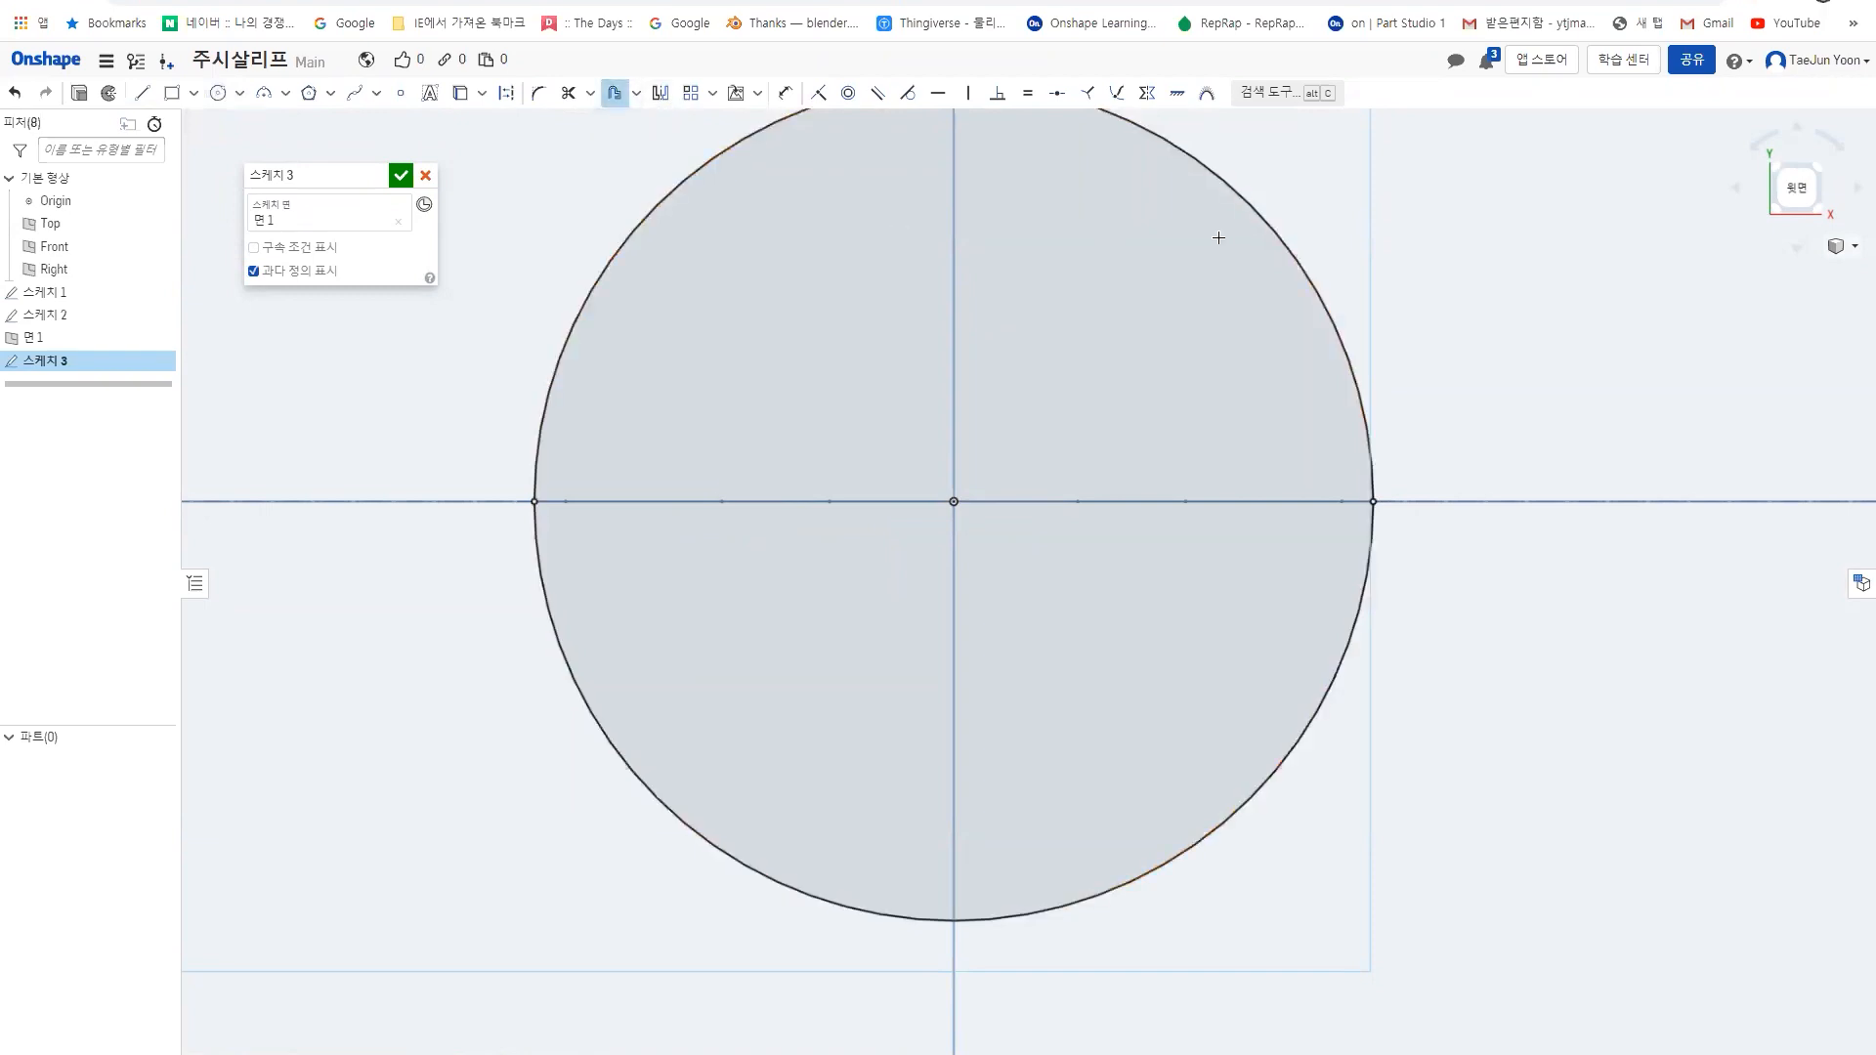
left_click(1251, 224)
scroll(1212, 431, "down", 4)
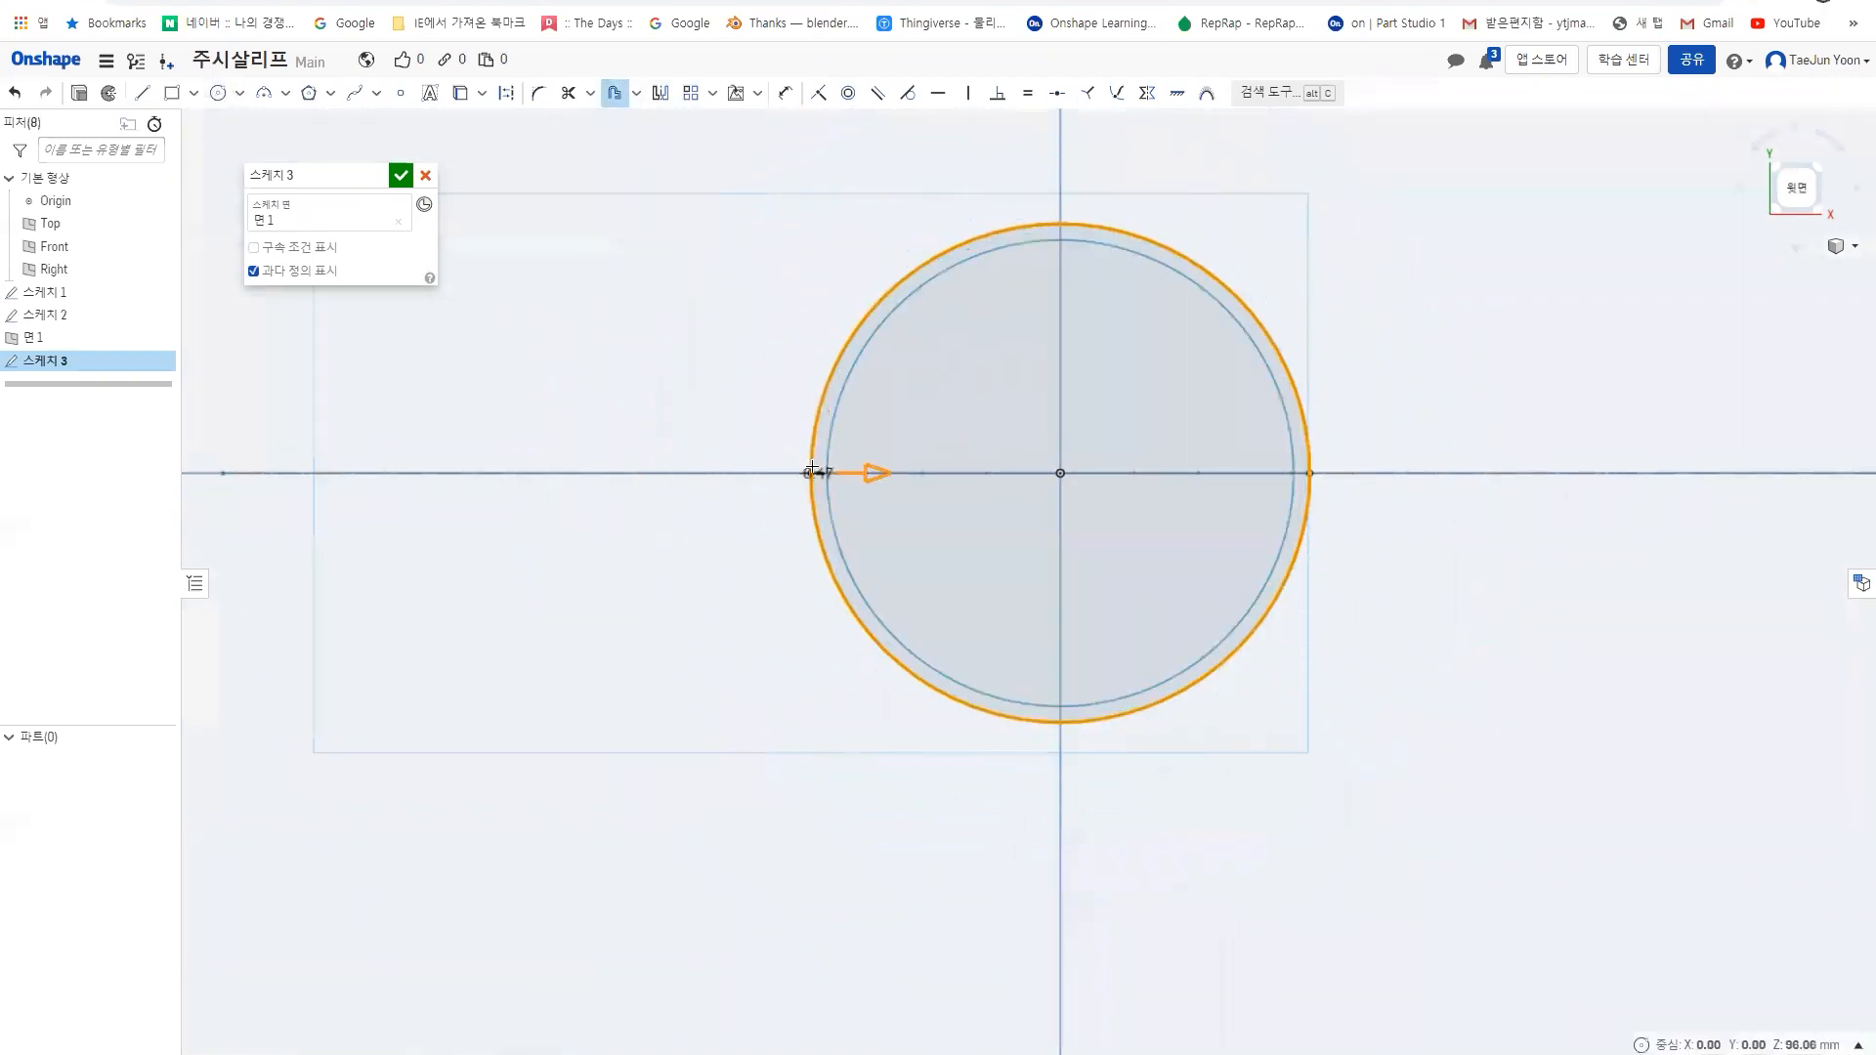
scroll(841, 490, "up", 5)
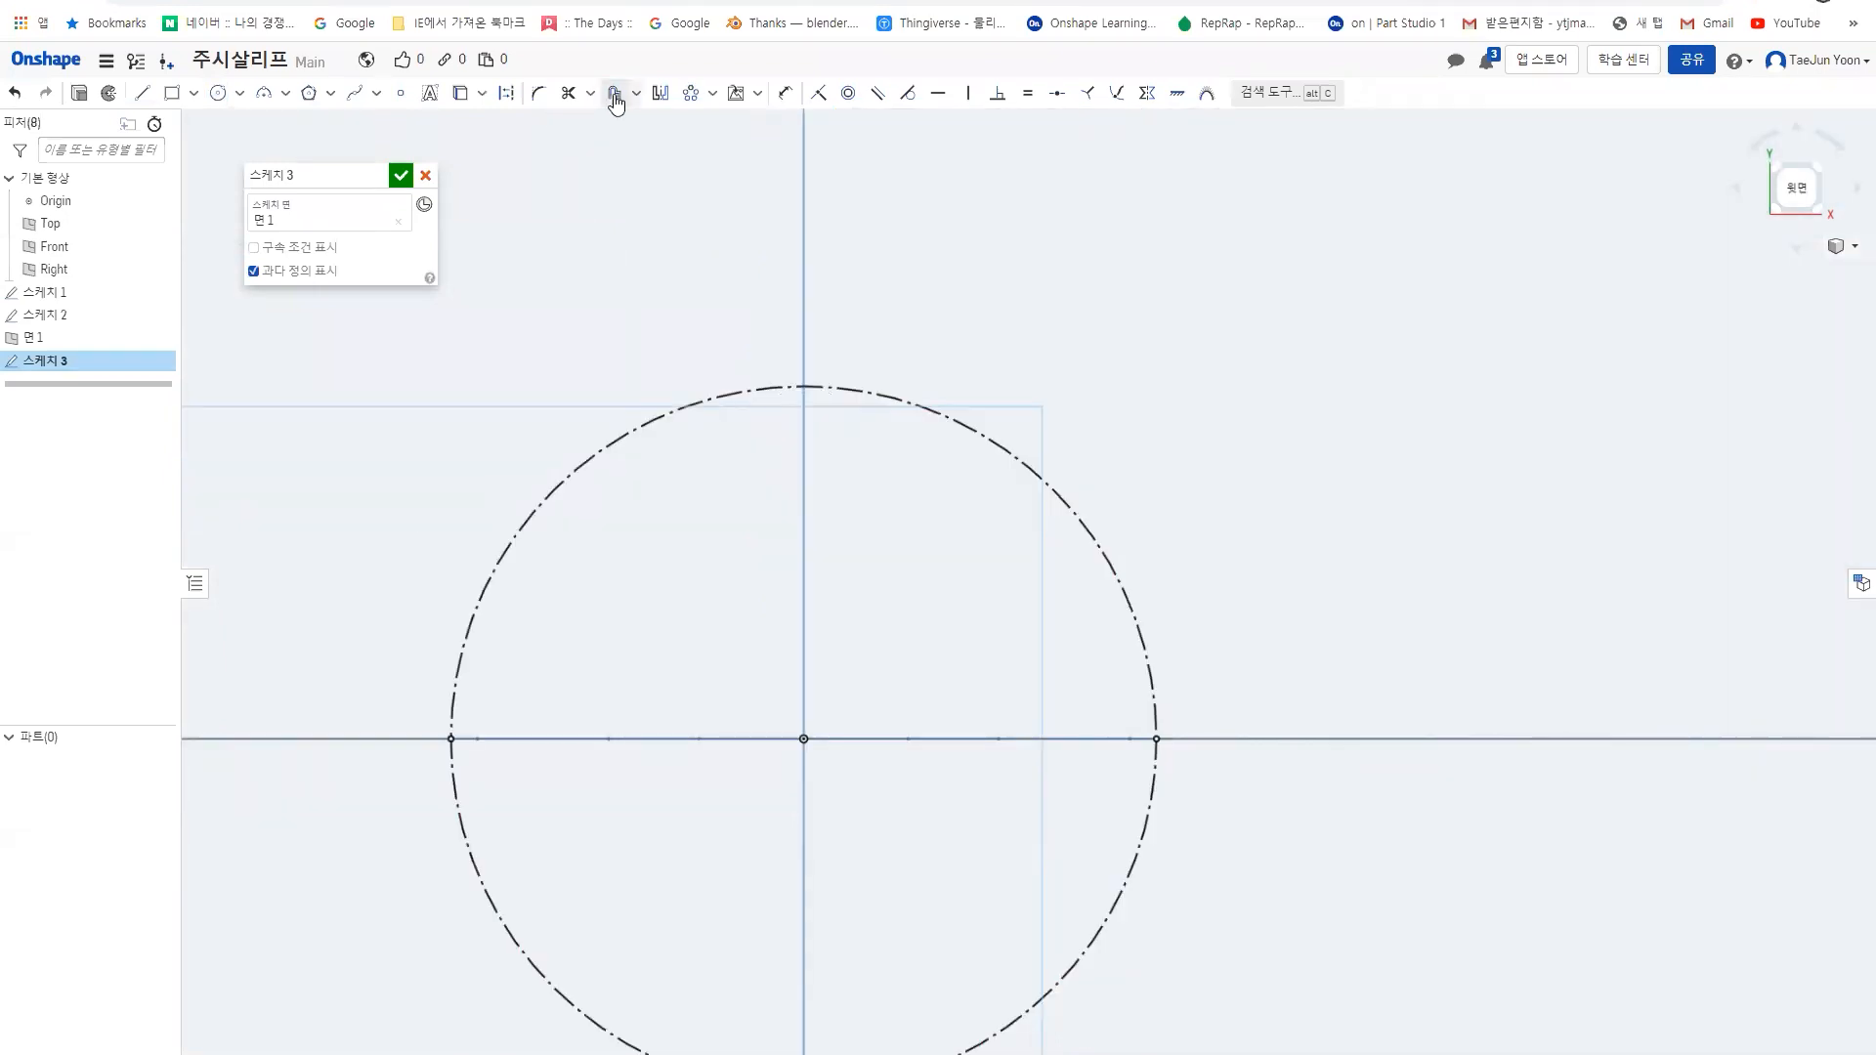
left_click(614, 96)
left_click(1119, 561)
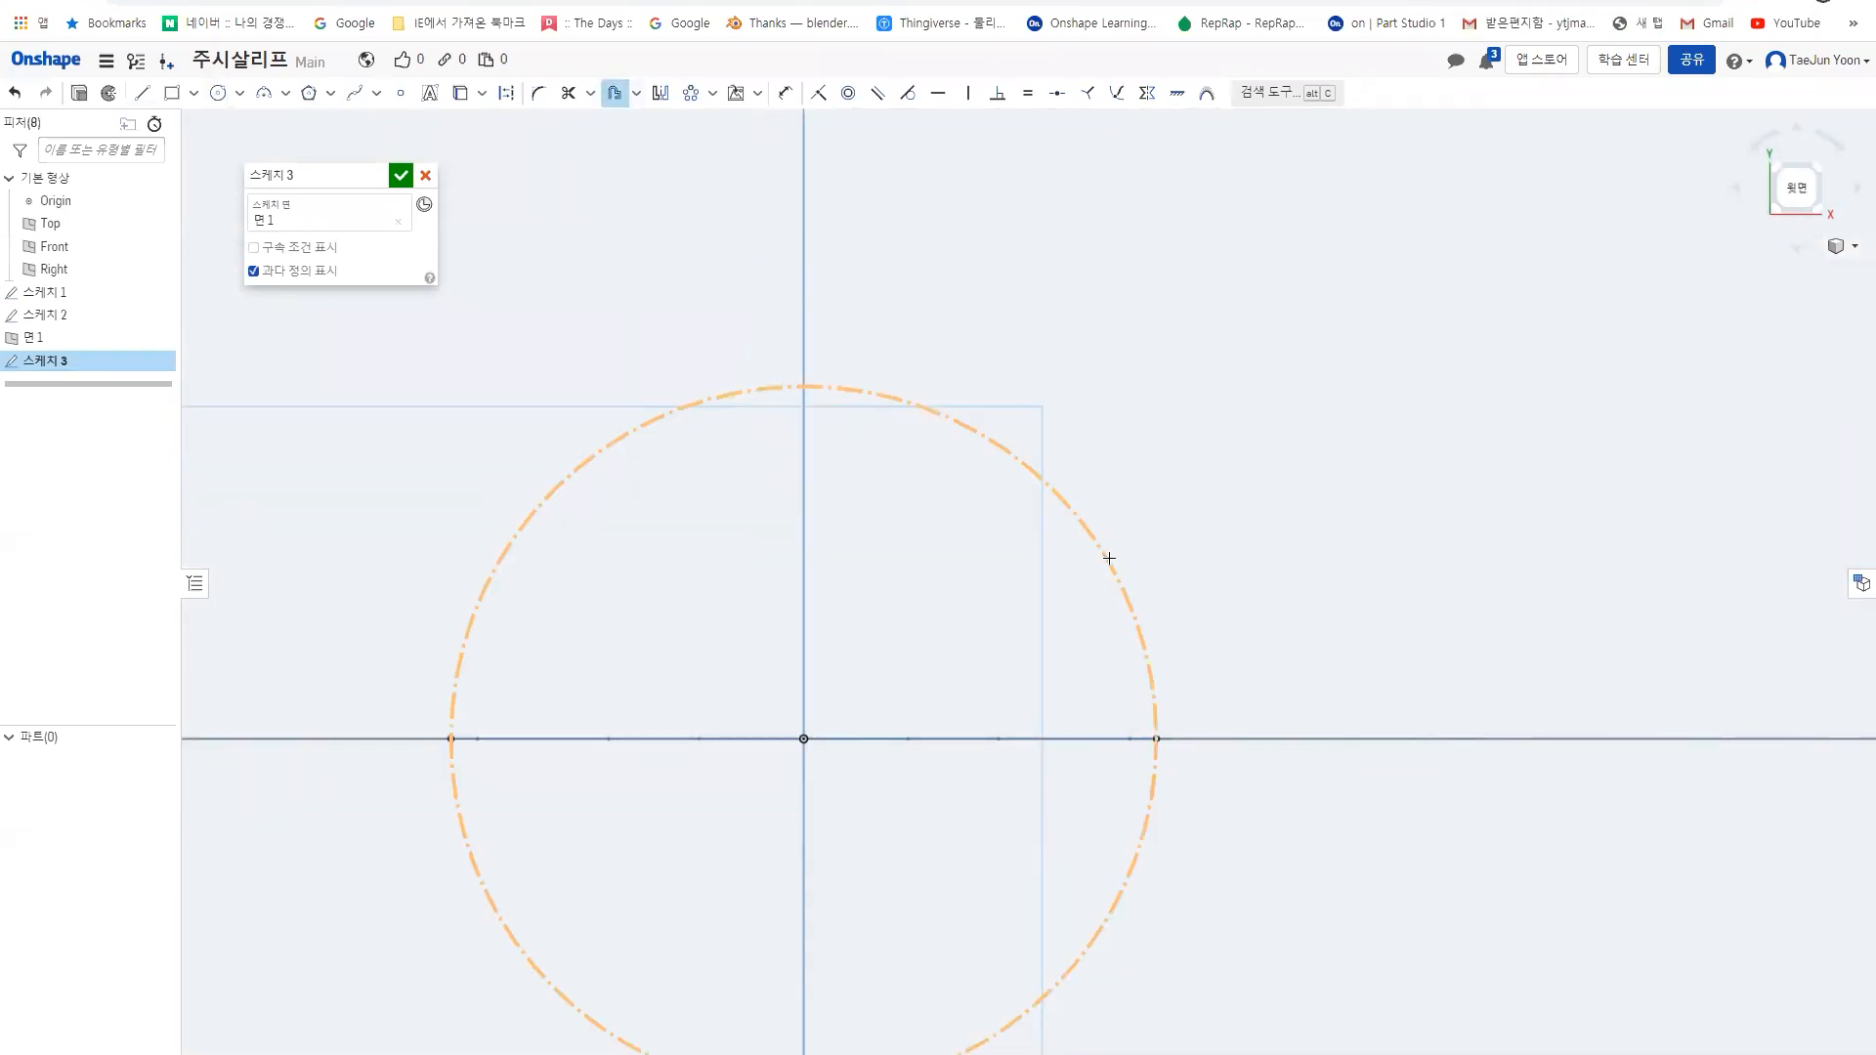
scroll(580, 763, "down", 2)
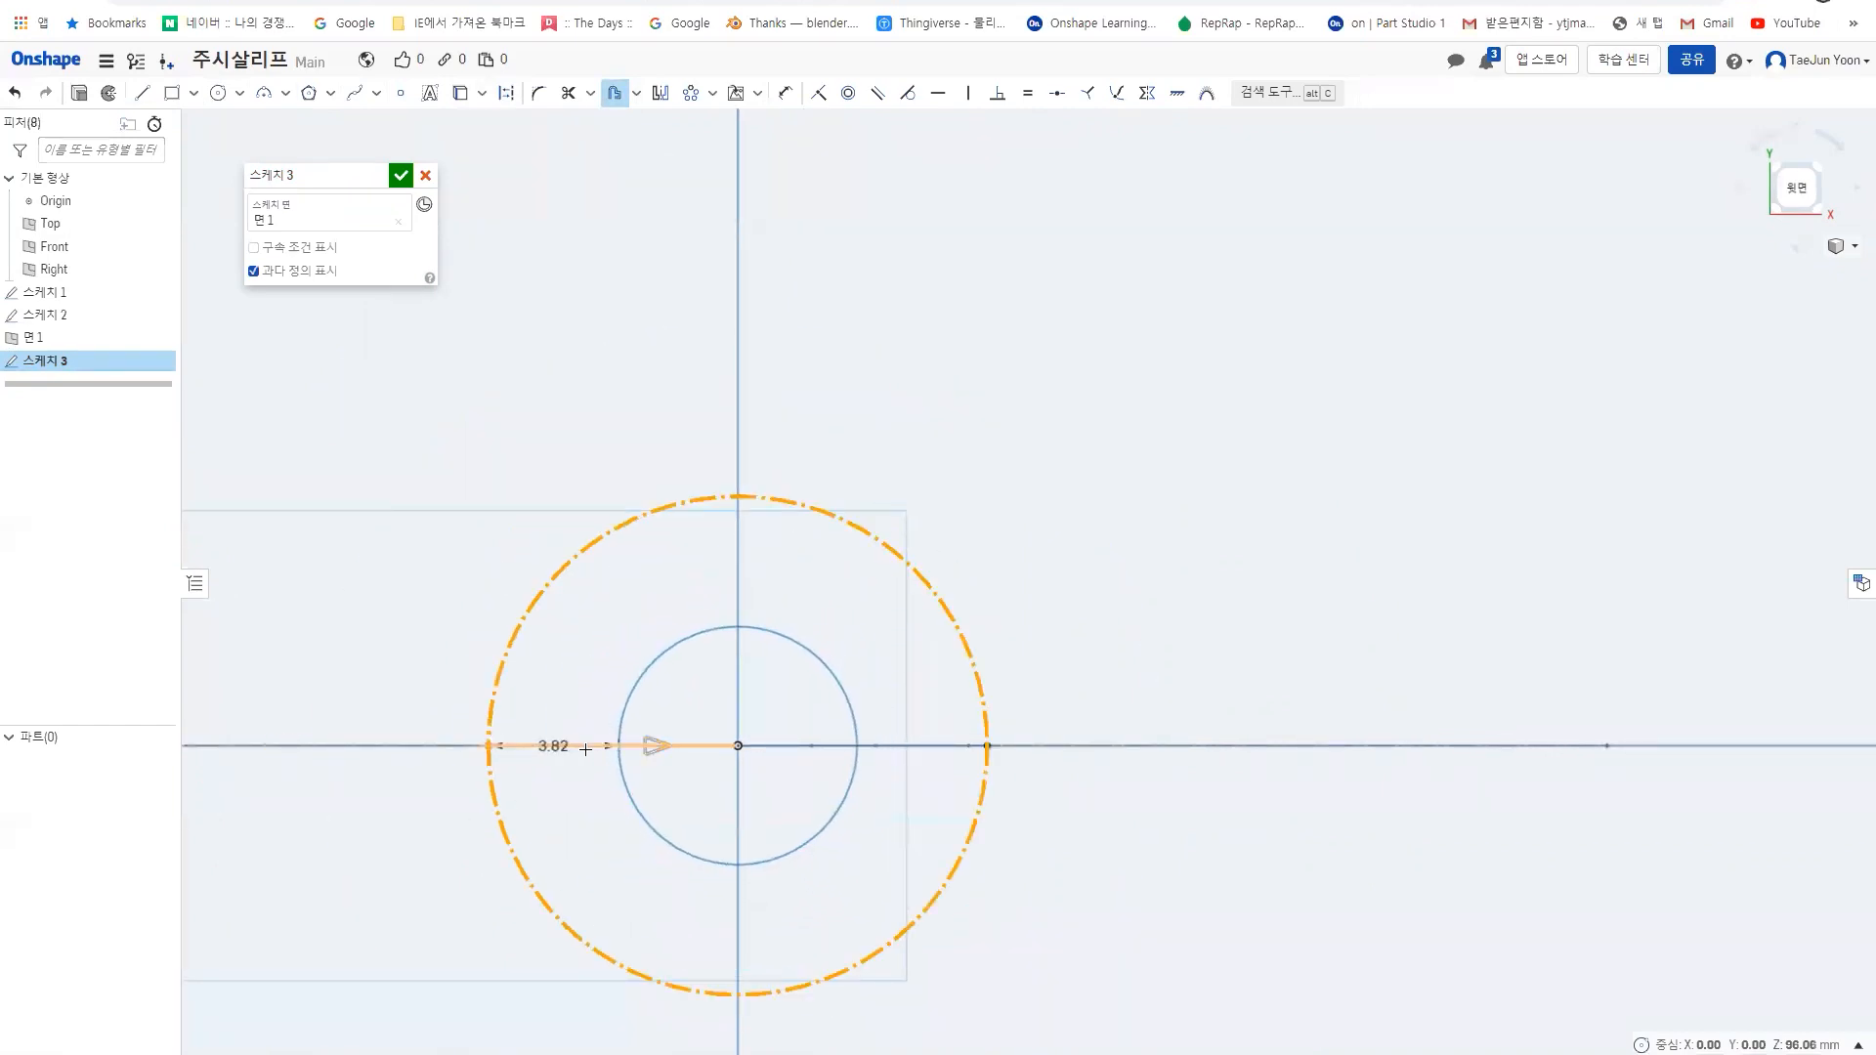
left_click(562, 752)
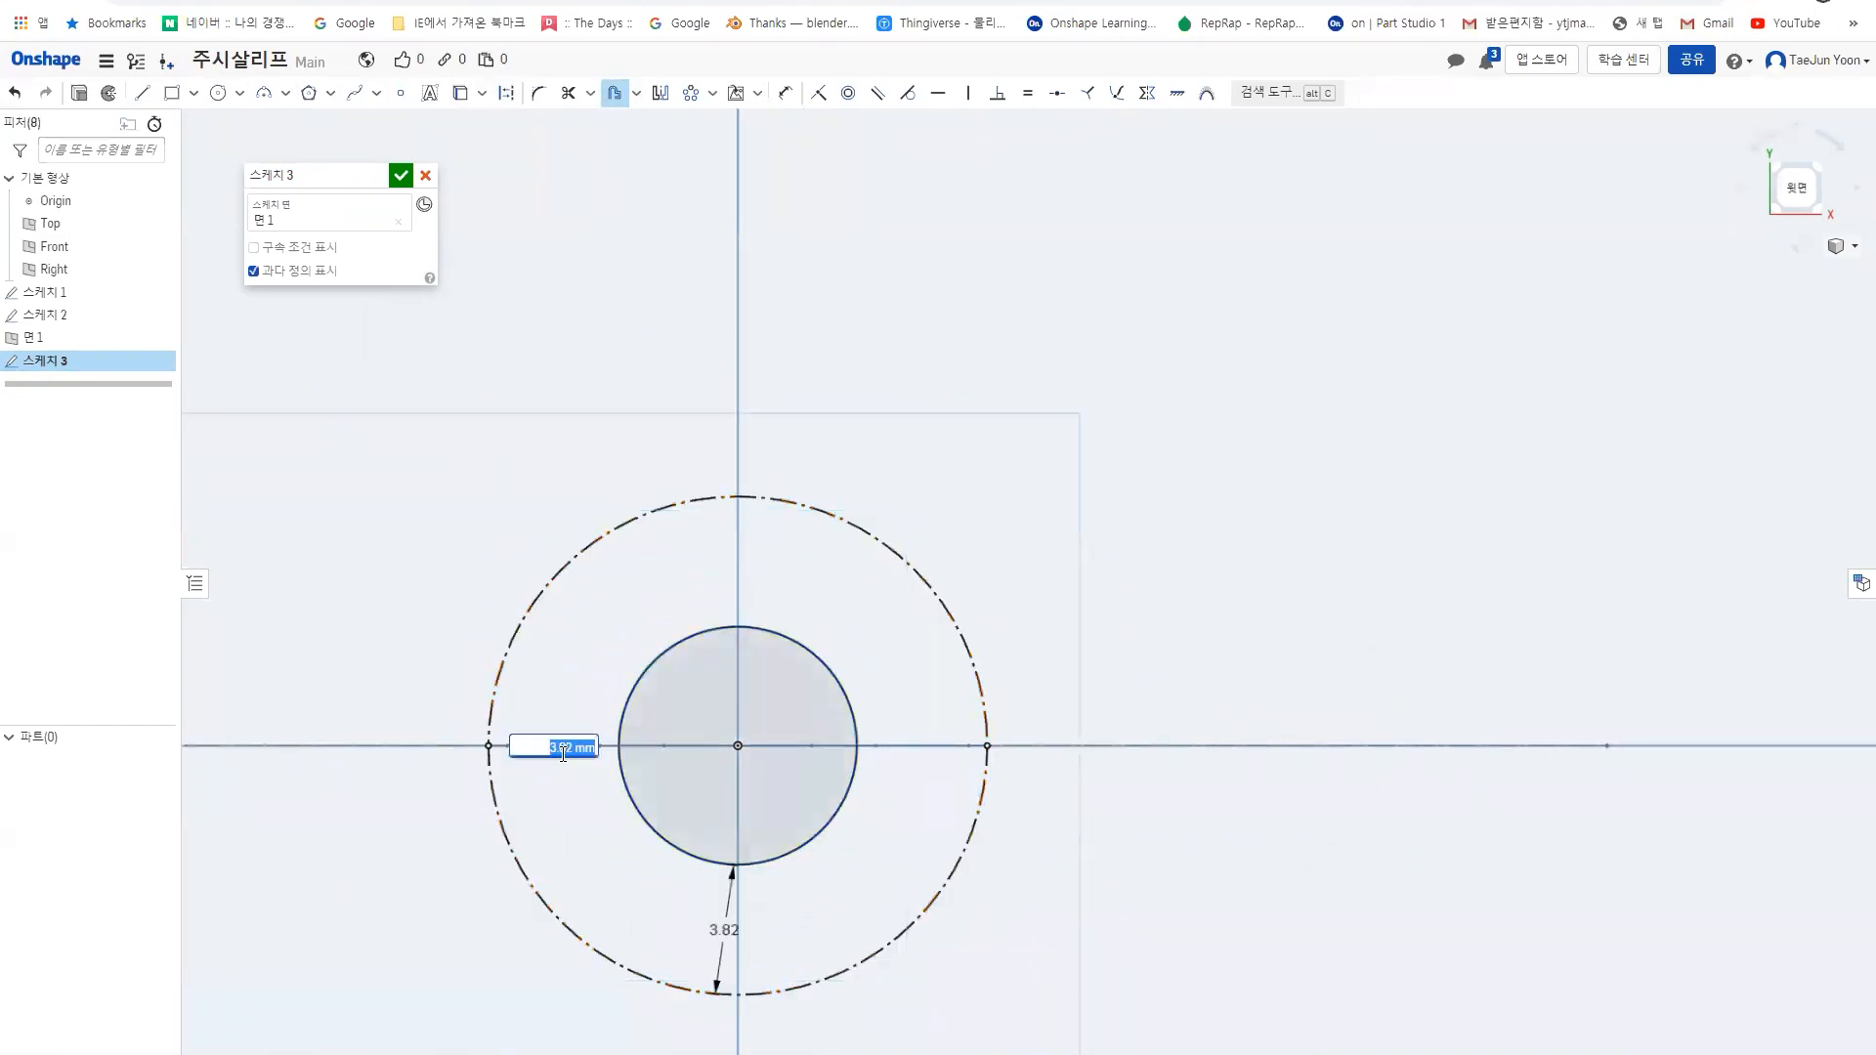
key("Return")
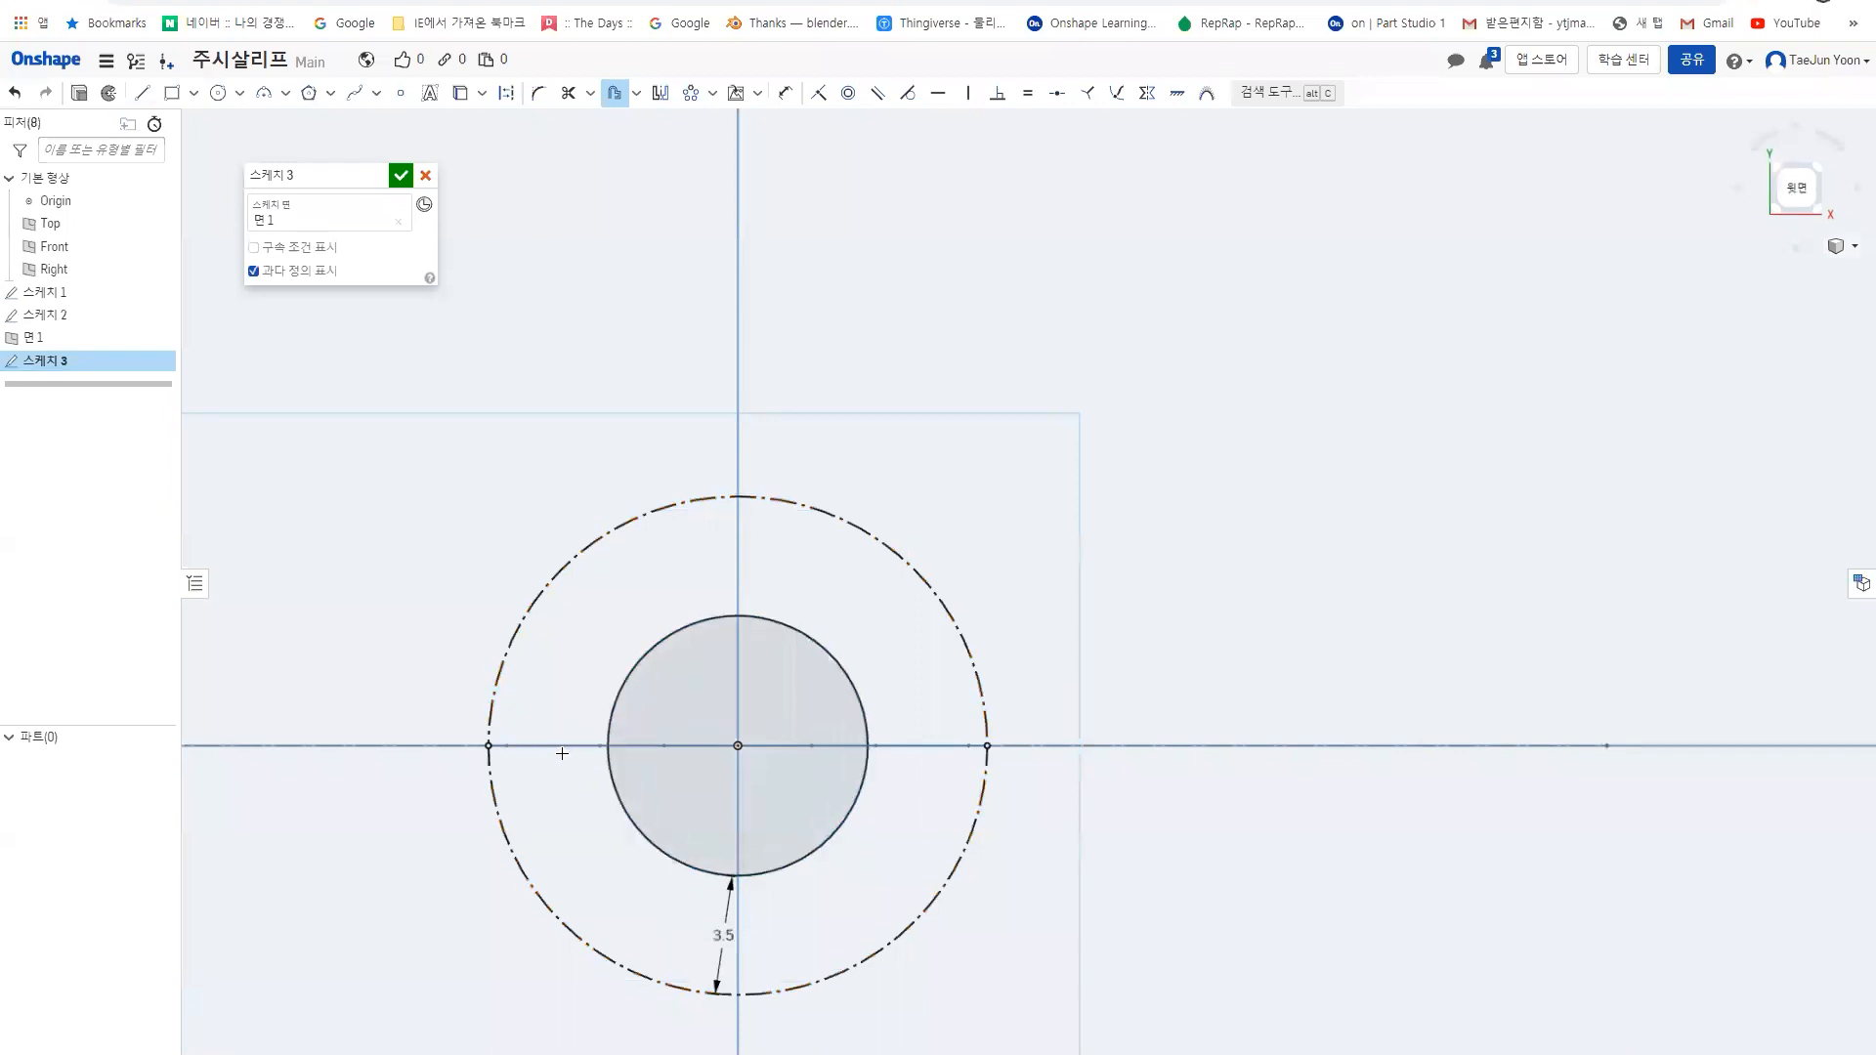
- Draw a vertical line from the origin up to the outer construction circle, about 7.3 mm long
scroll(701, 652, "up", 3)
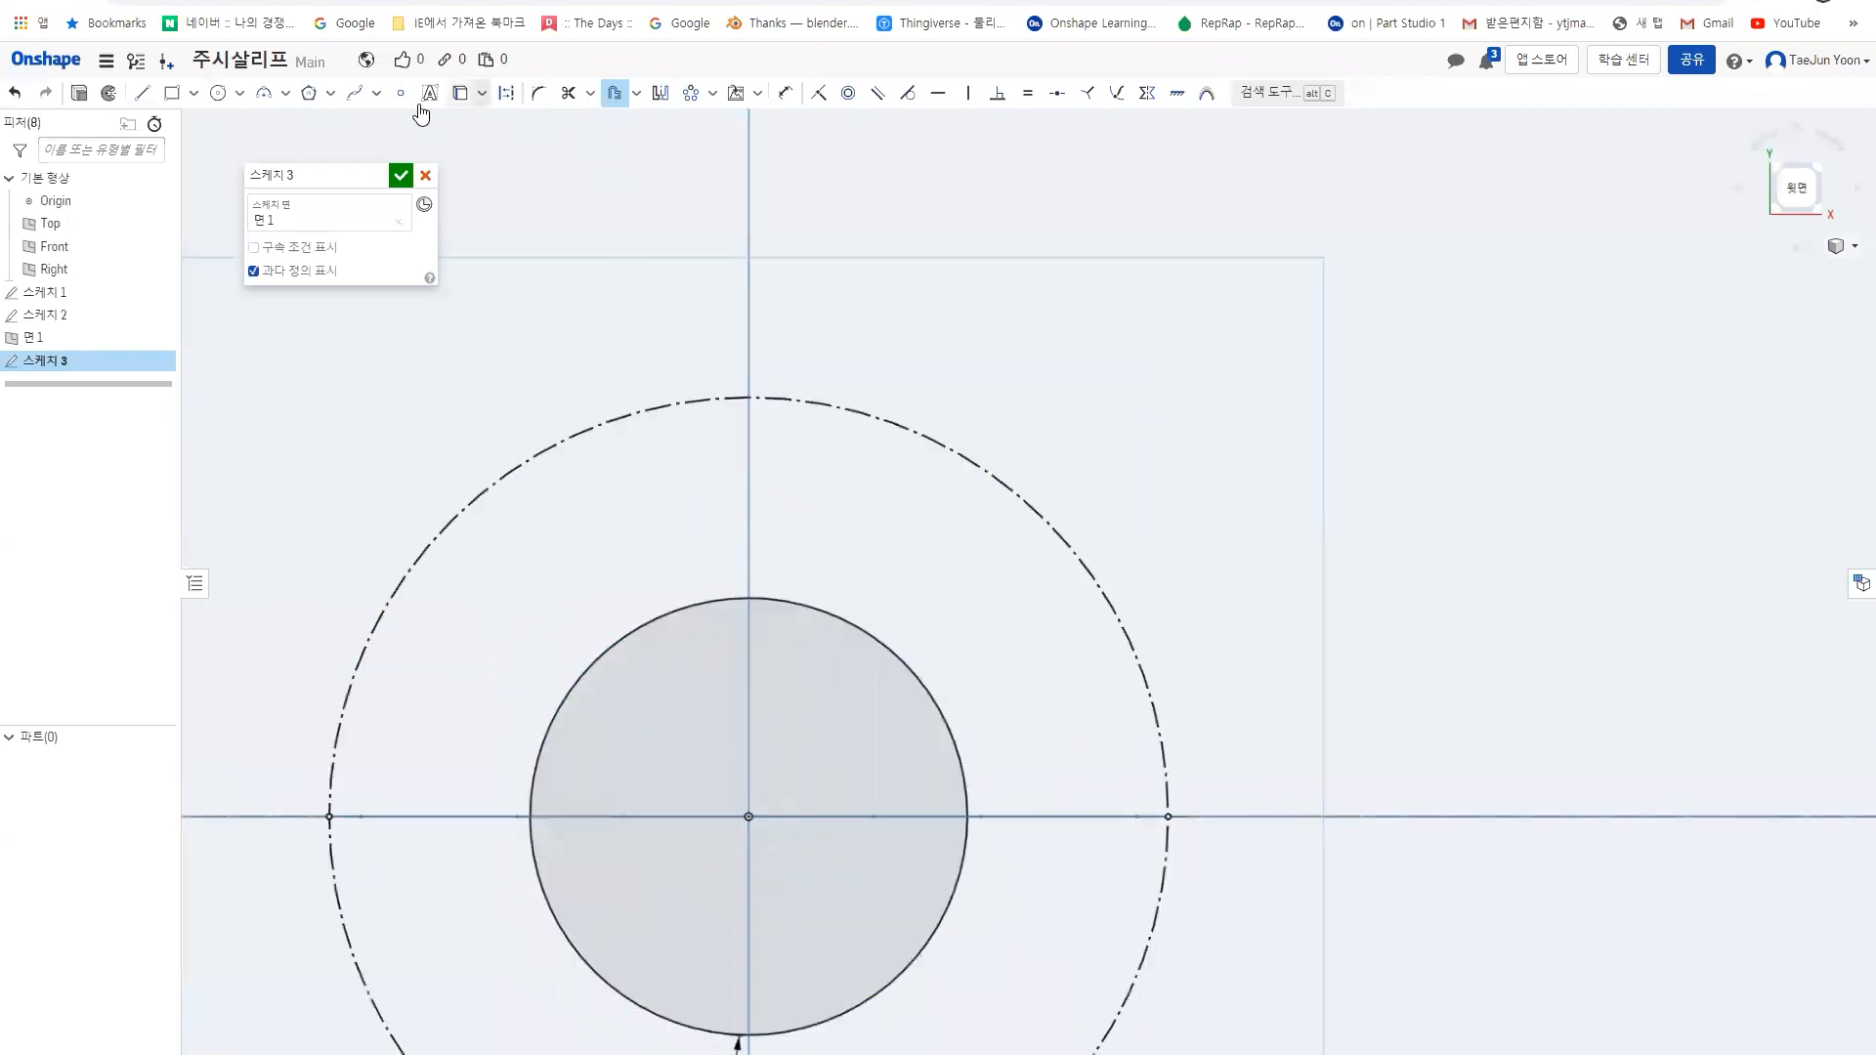
left_click(143, 93)
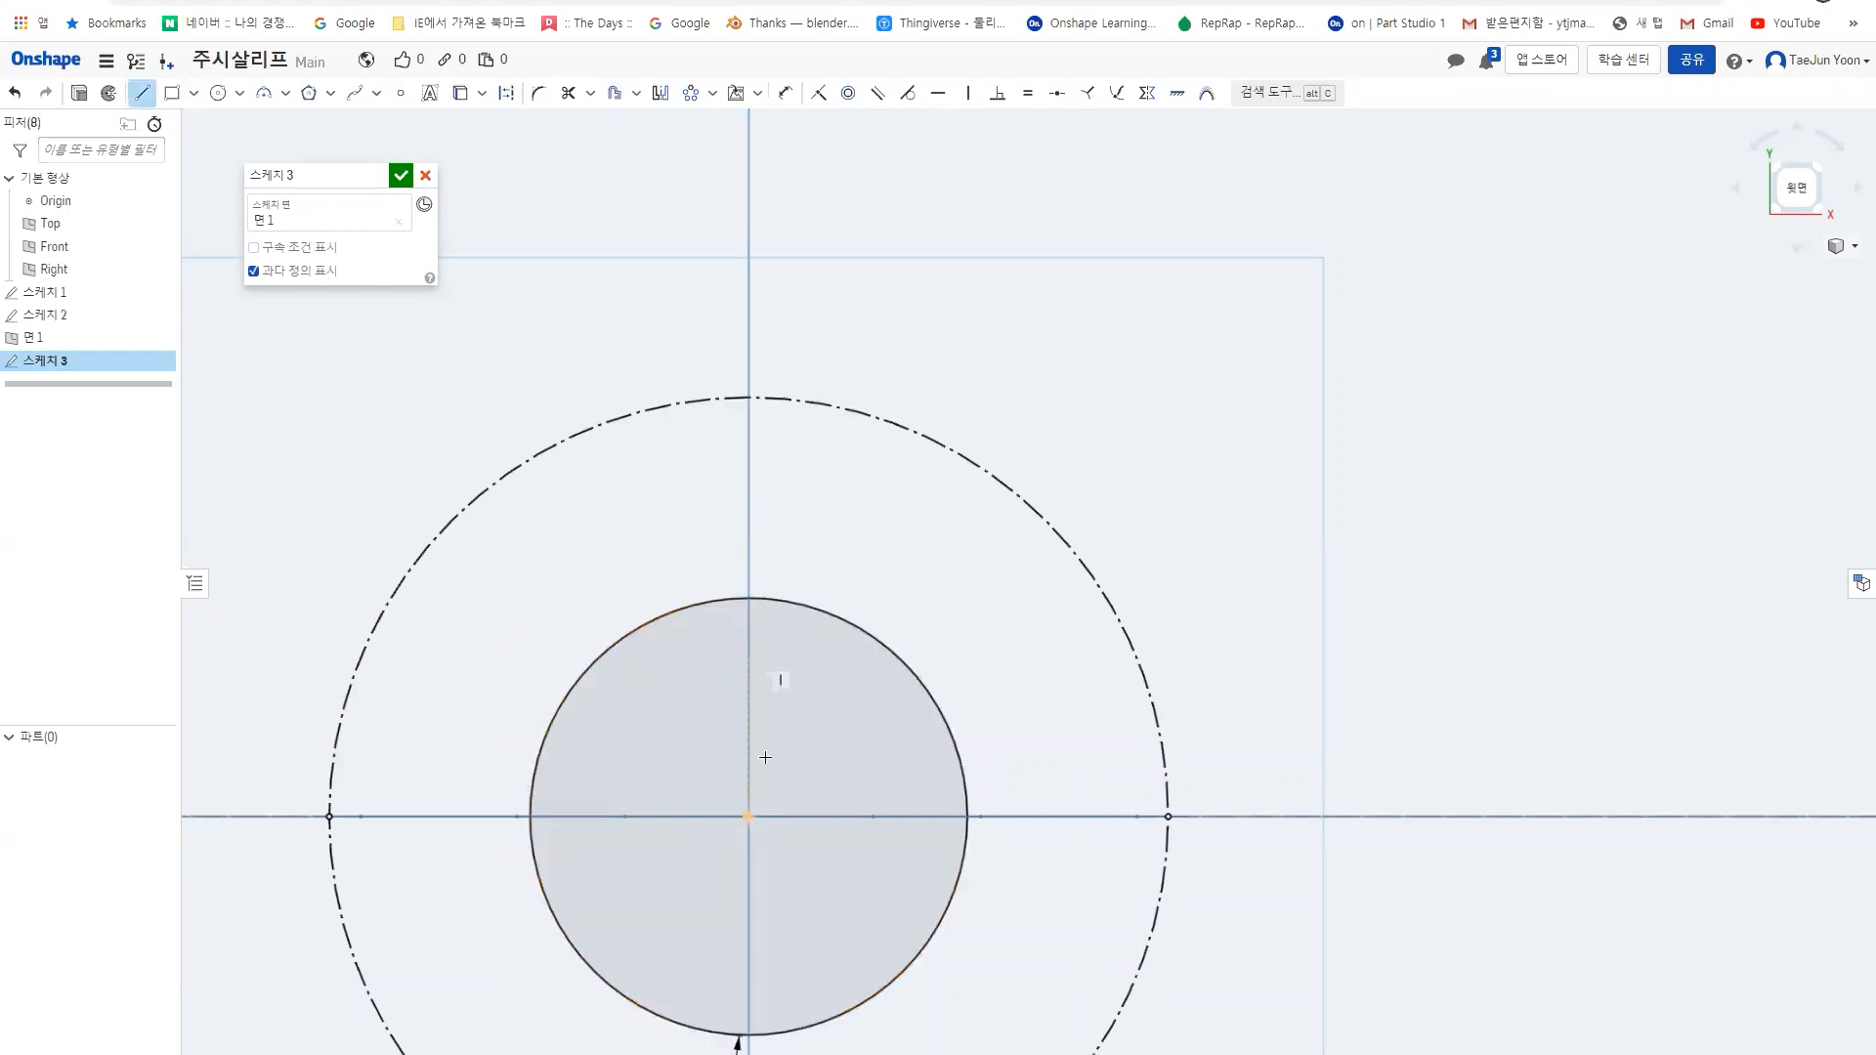
left_click(748, 816)
left_click(749, 397)
key("Escape")
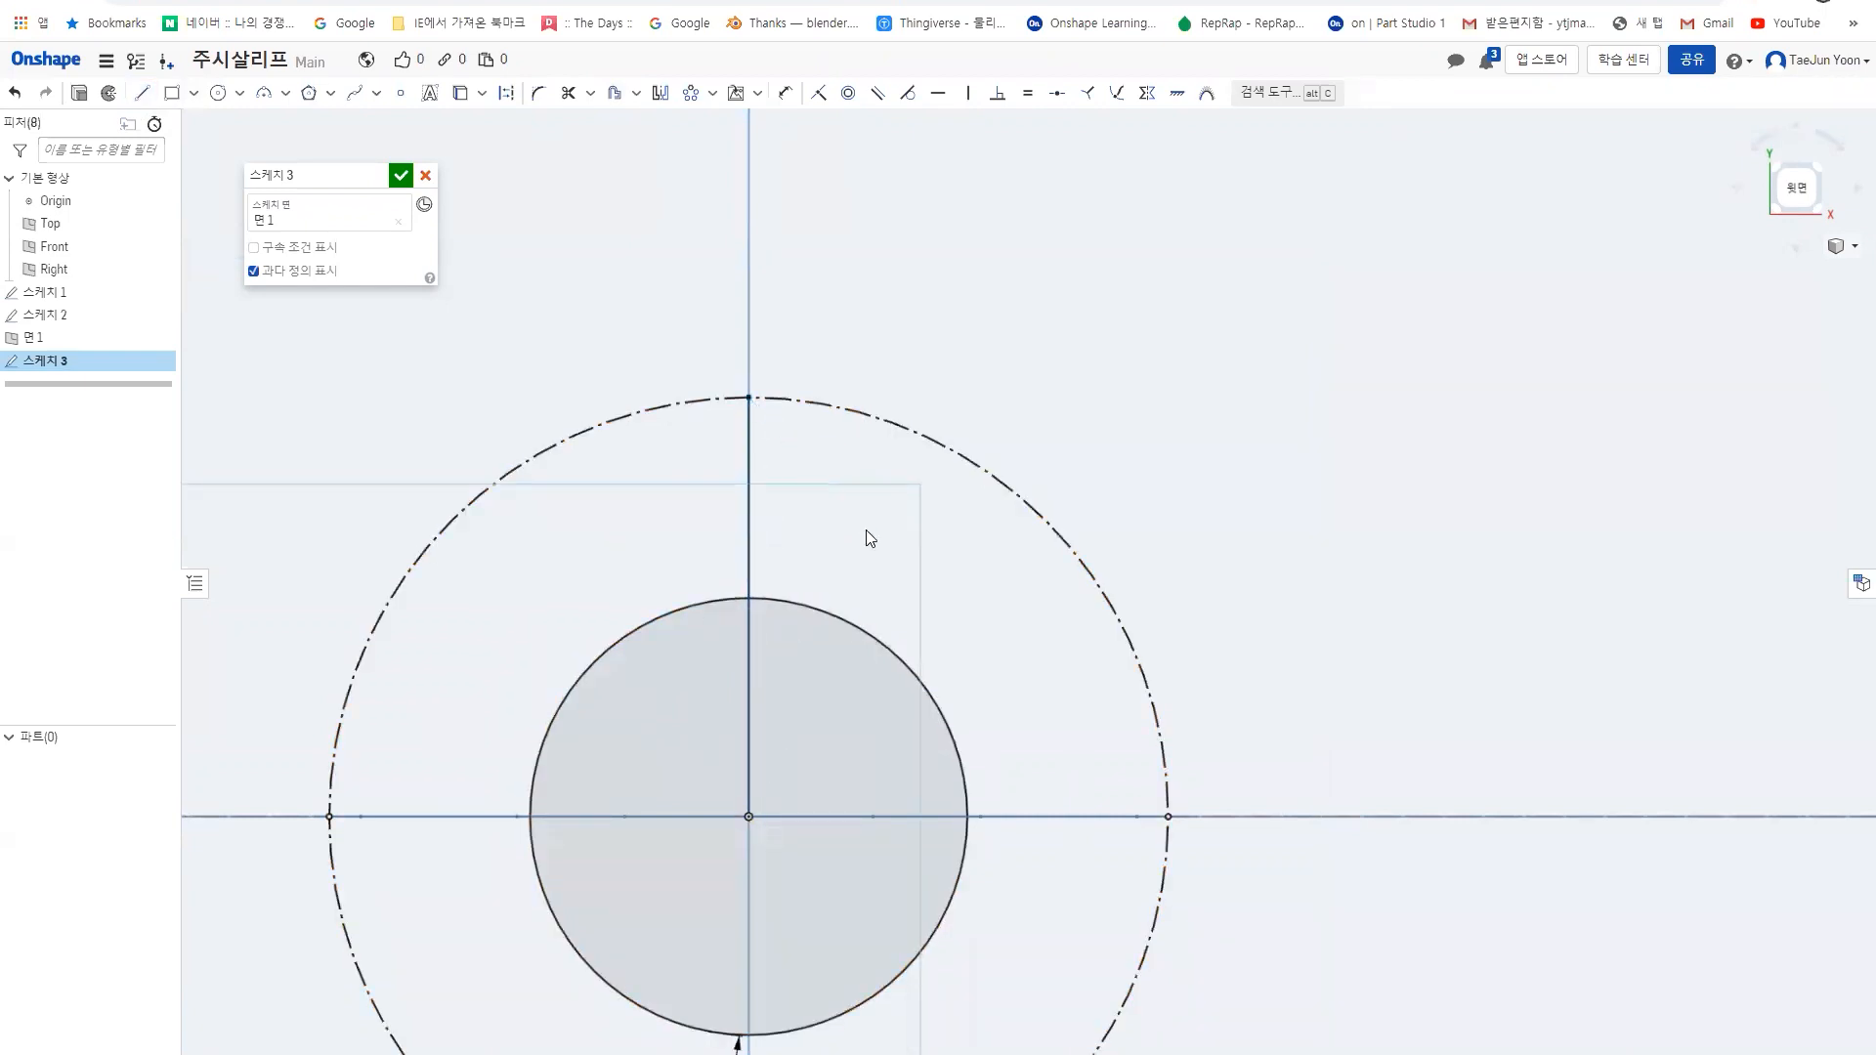
- Convert the vertical line and the inner offset circle to construction geometry
left_click(748, 571)
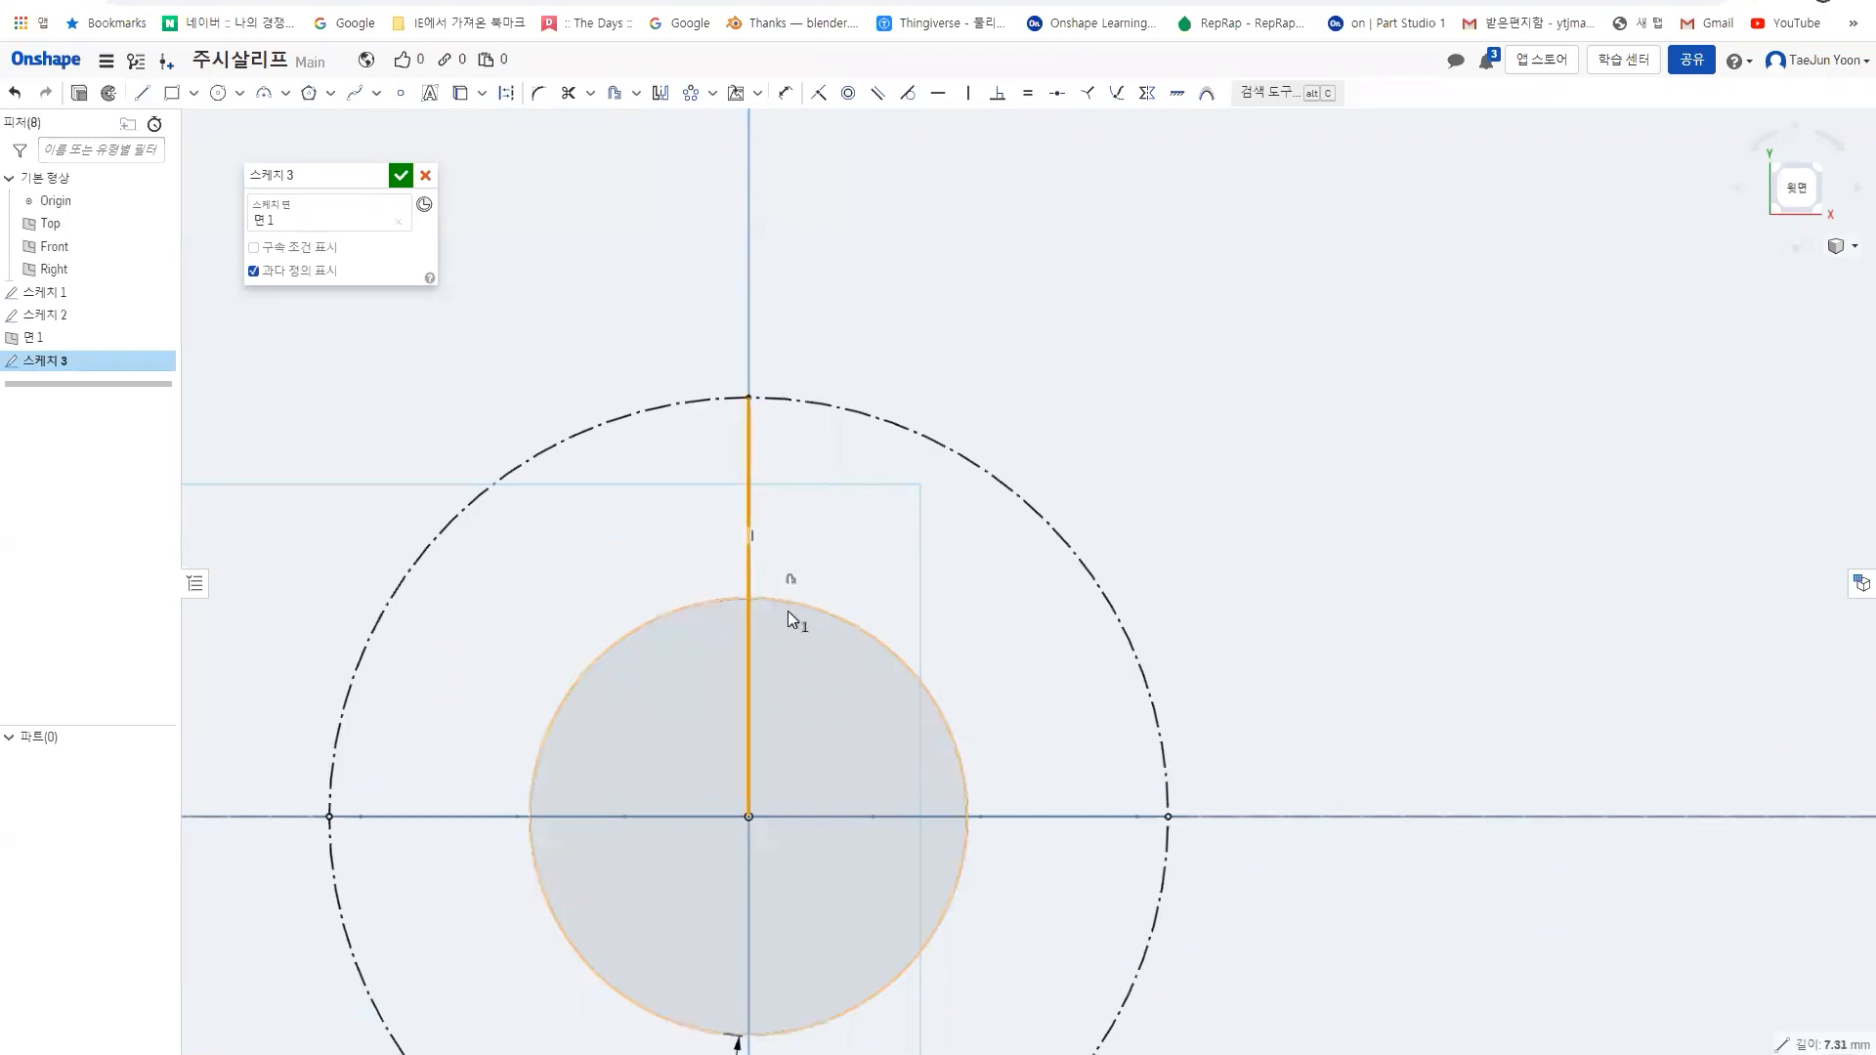
left_click(788, 612)
left_click(506, 95)
left_click(507, 102)
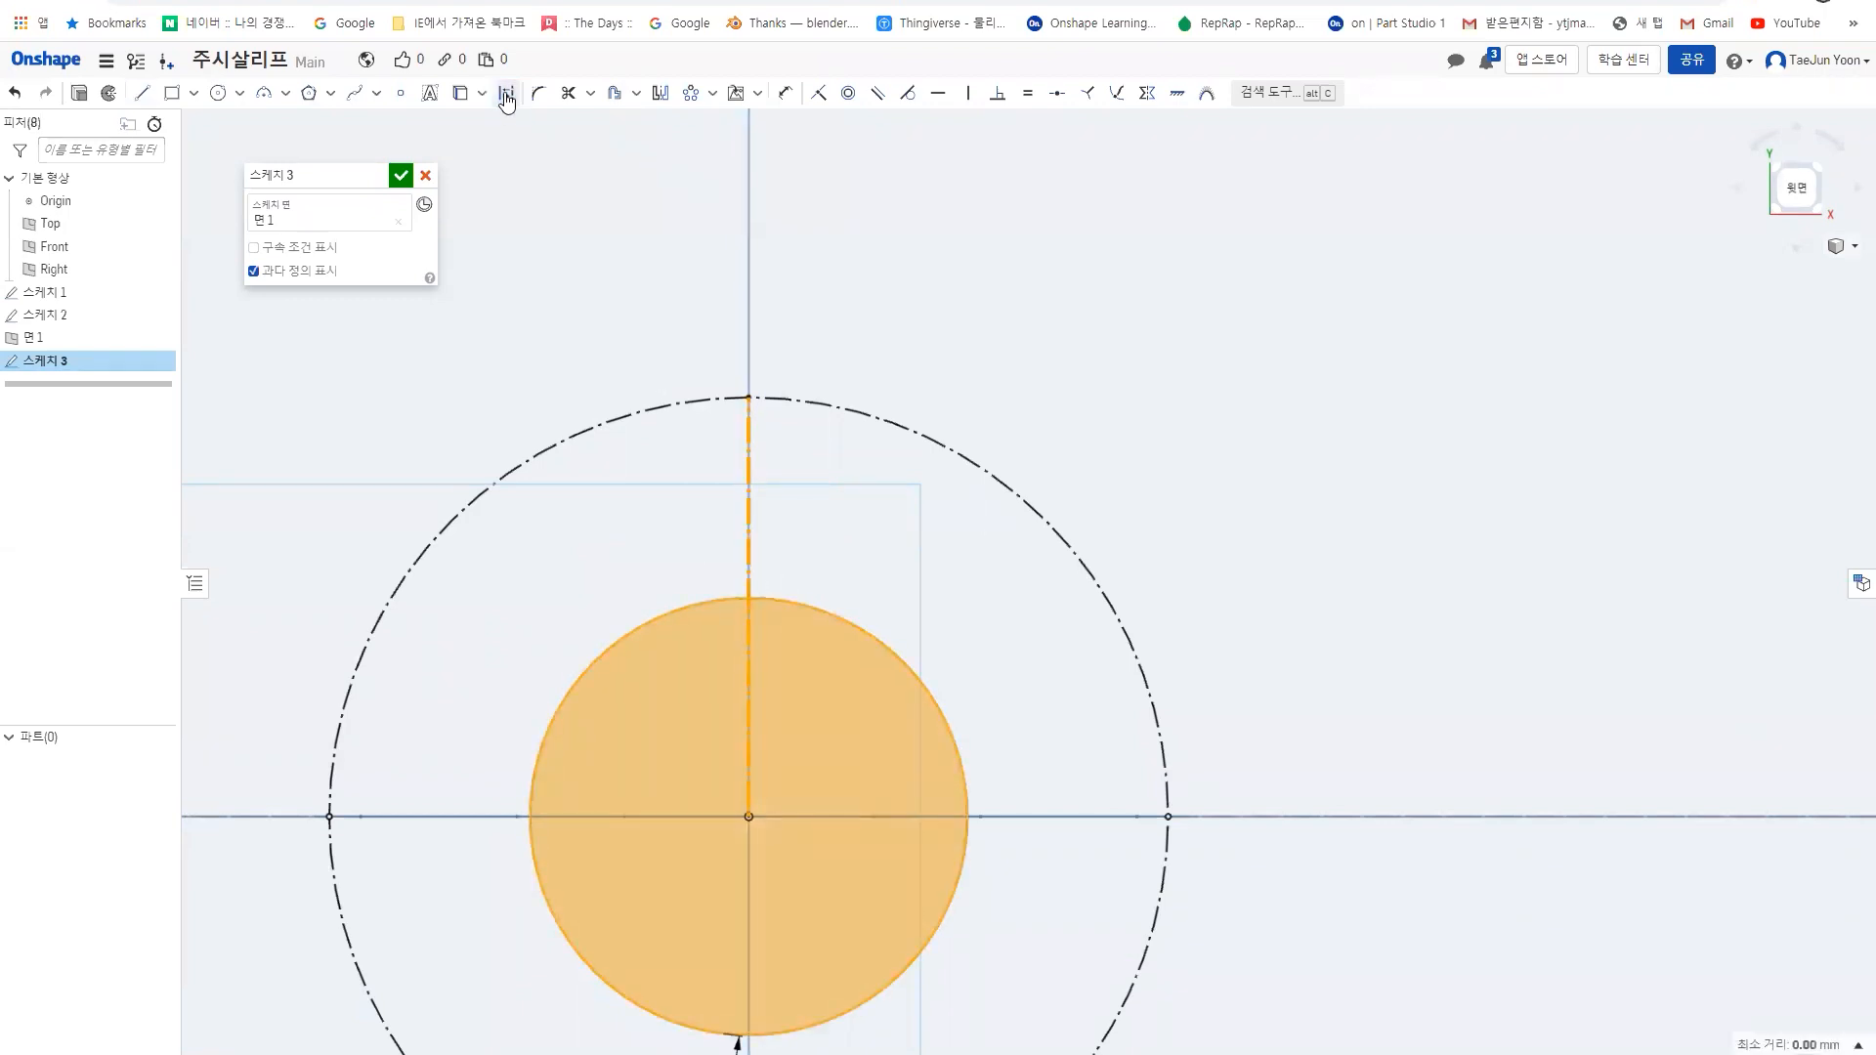
left_click(509, 103)
left_click(1101, 420)
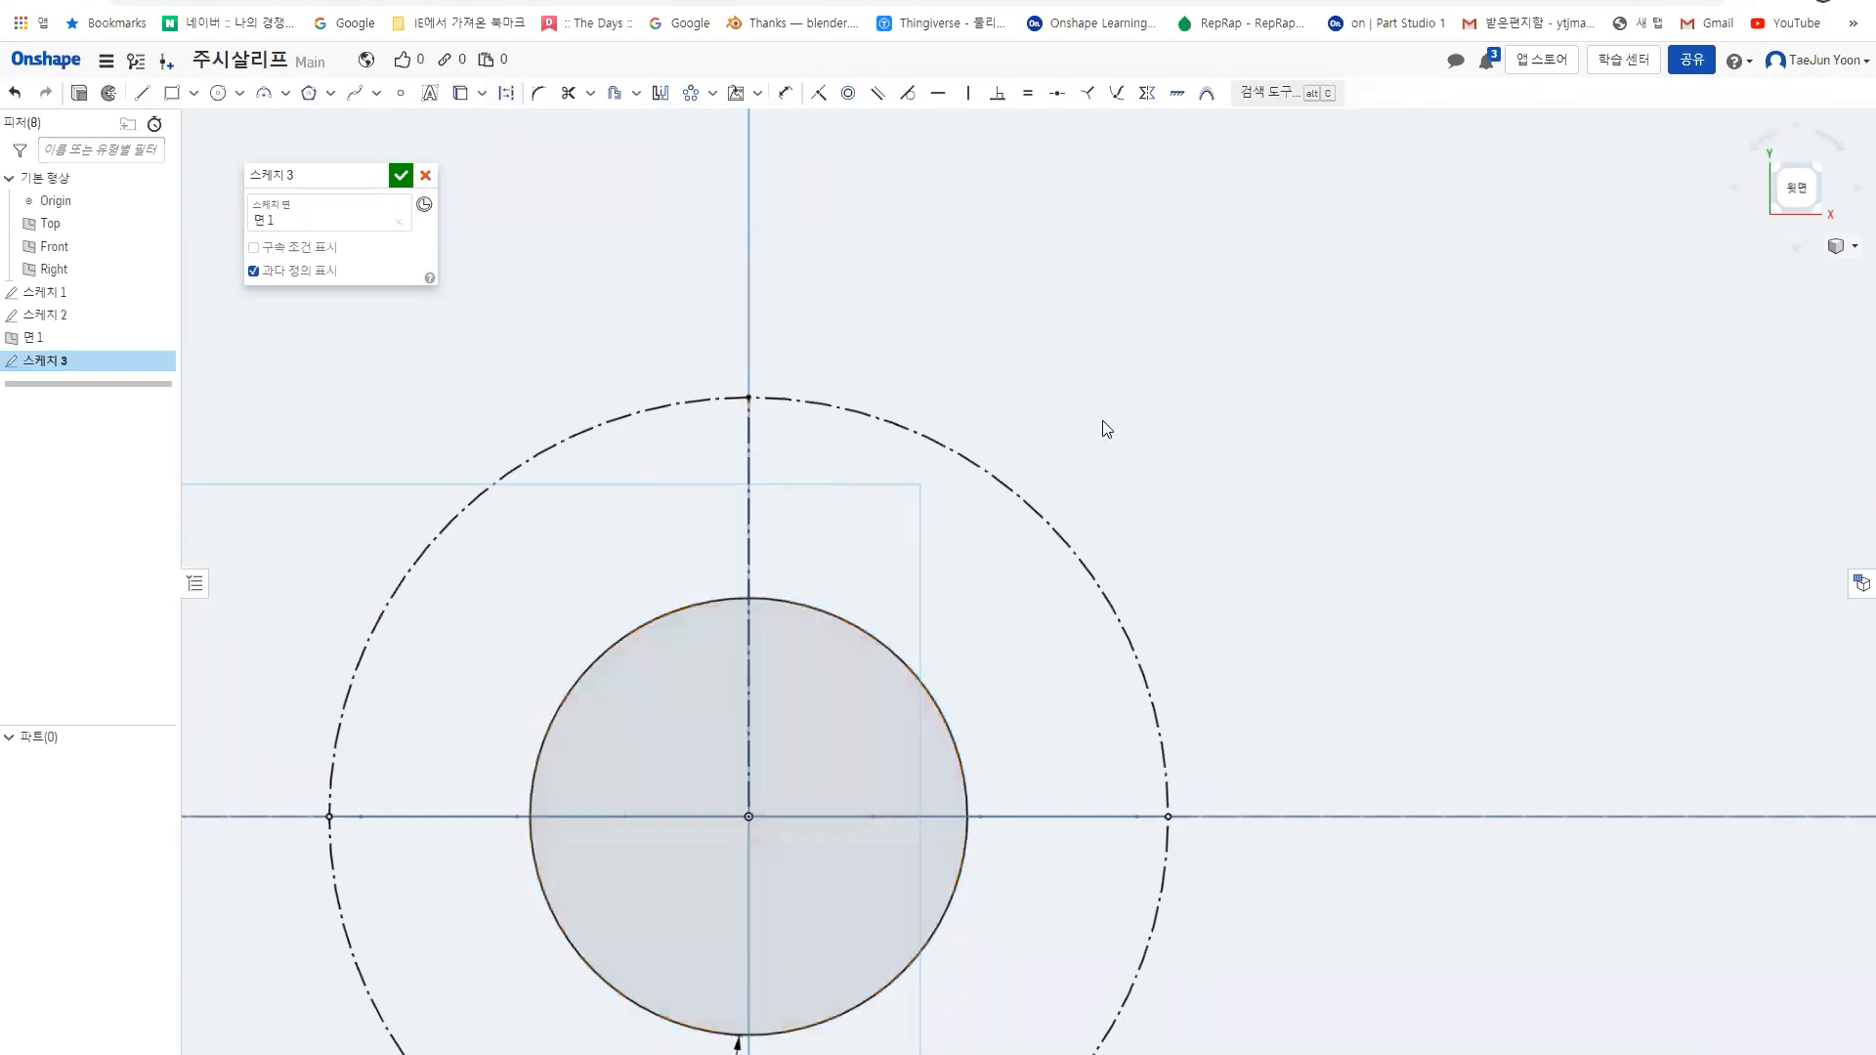
left_click(864, 659)
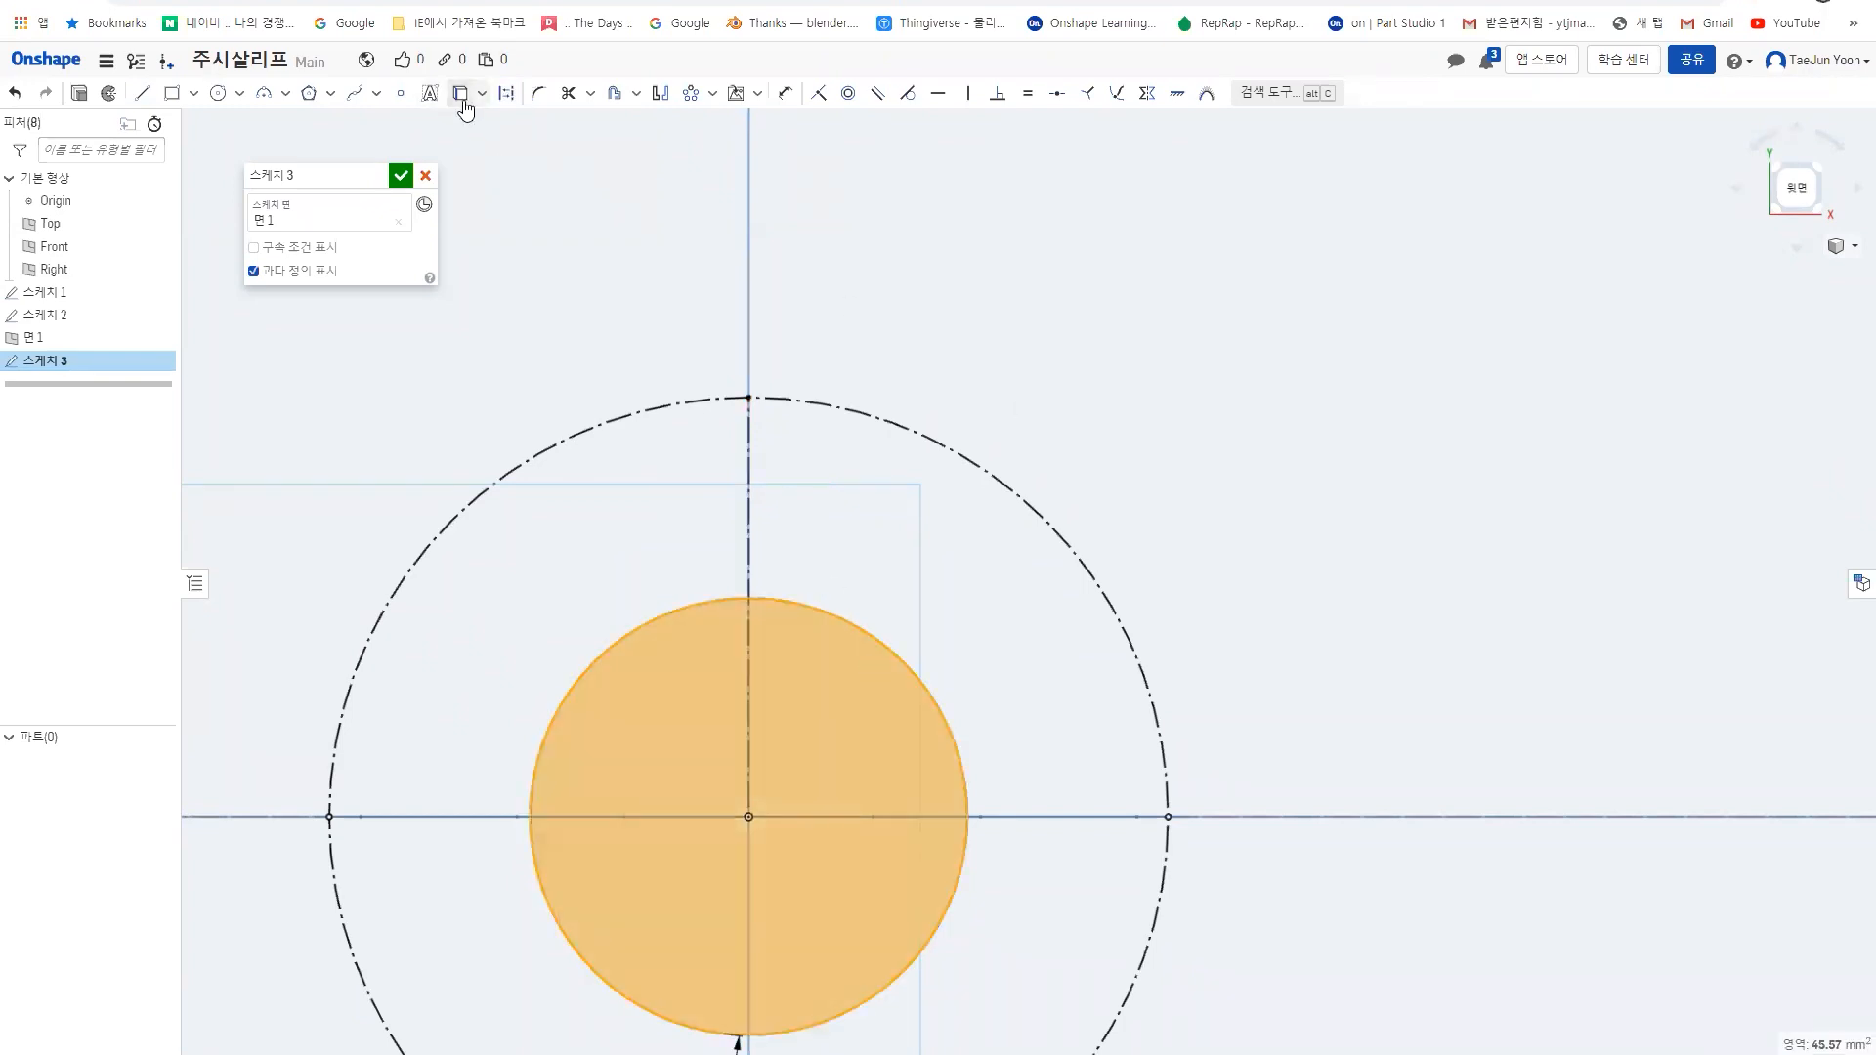
left_click(508, 98)
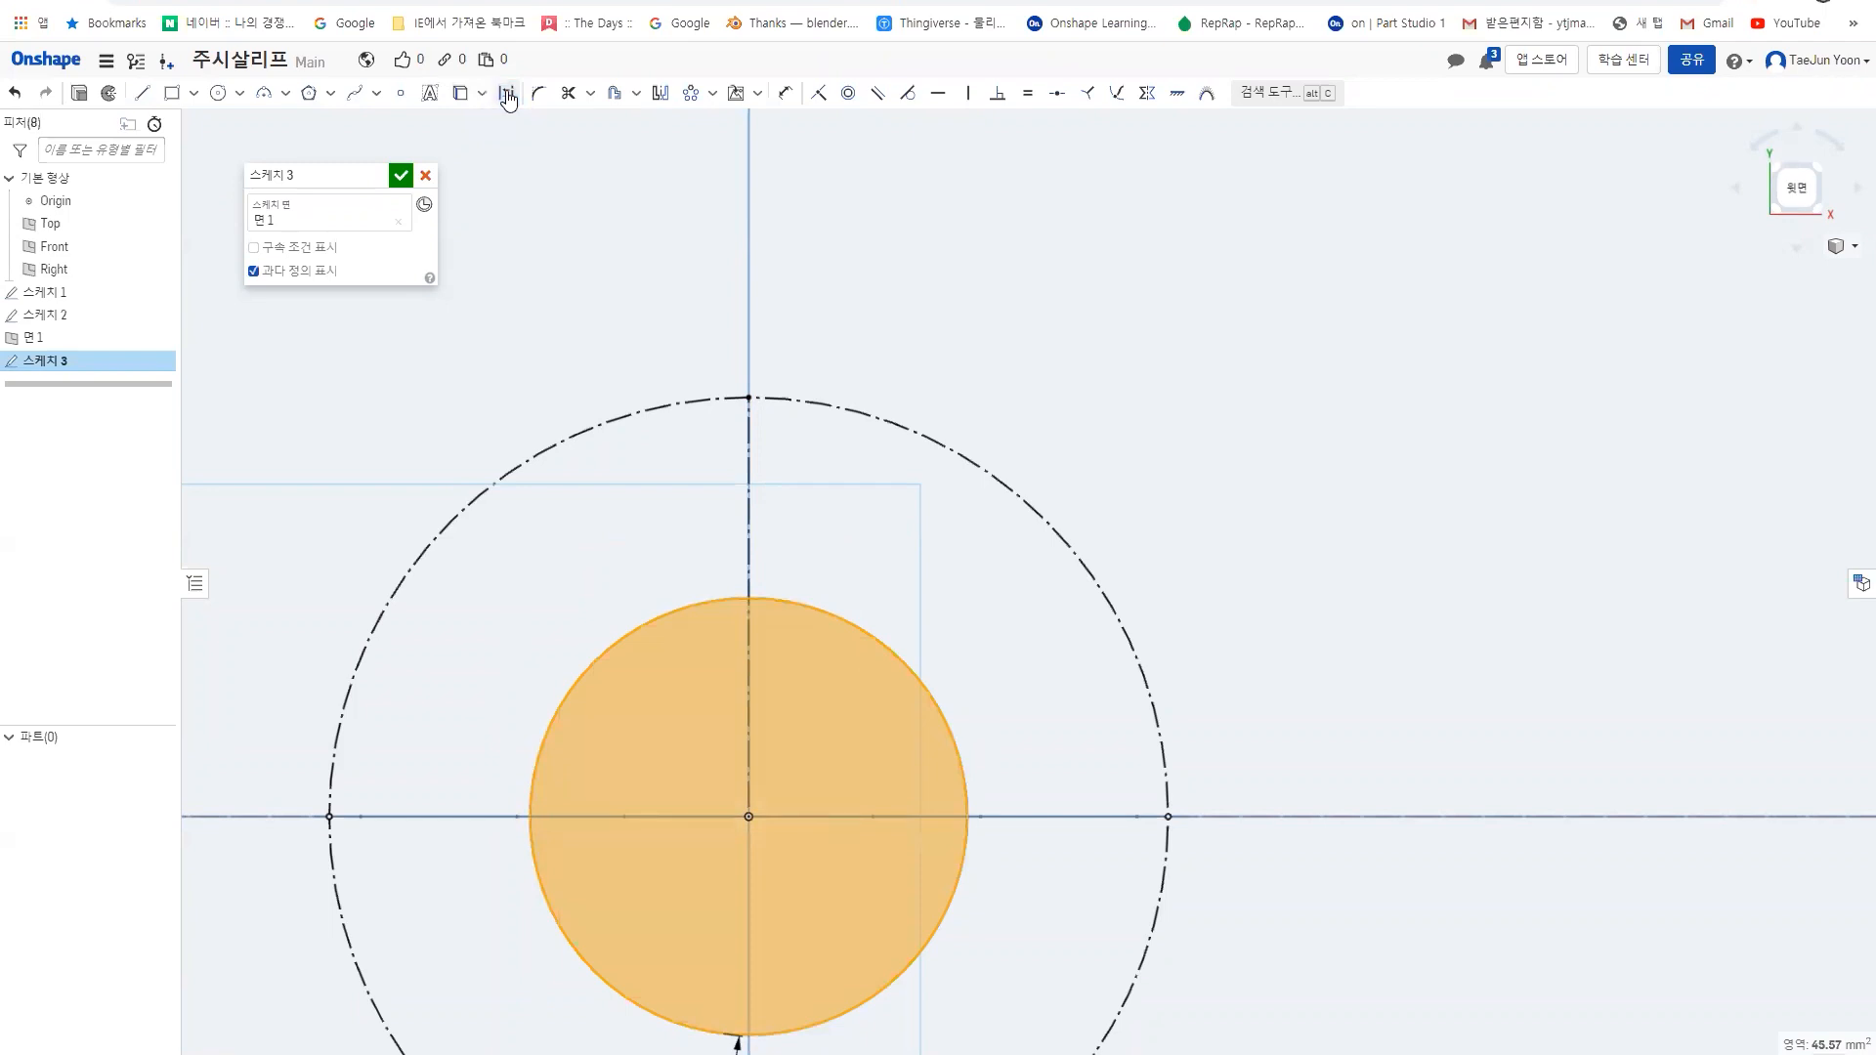
left_click(1133, 383)
scroll(1132, 547, "down", 3)
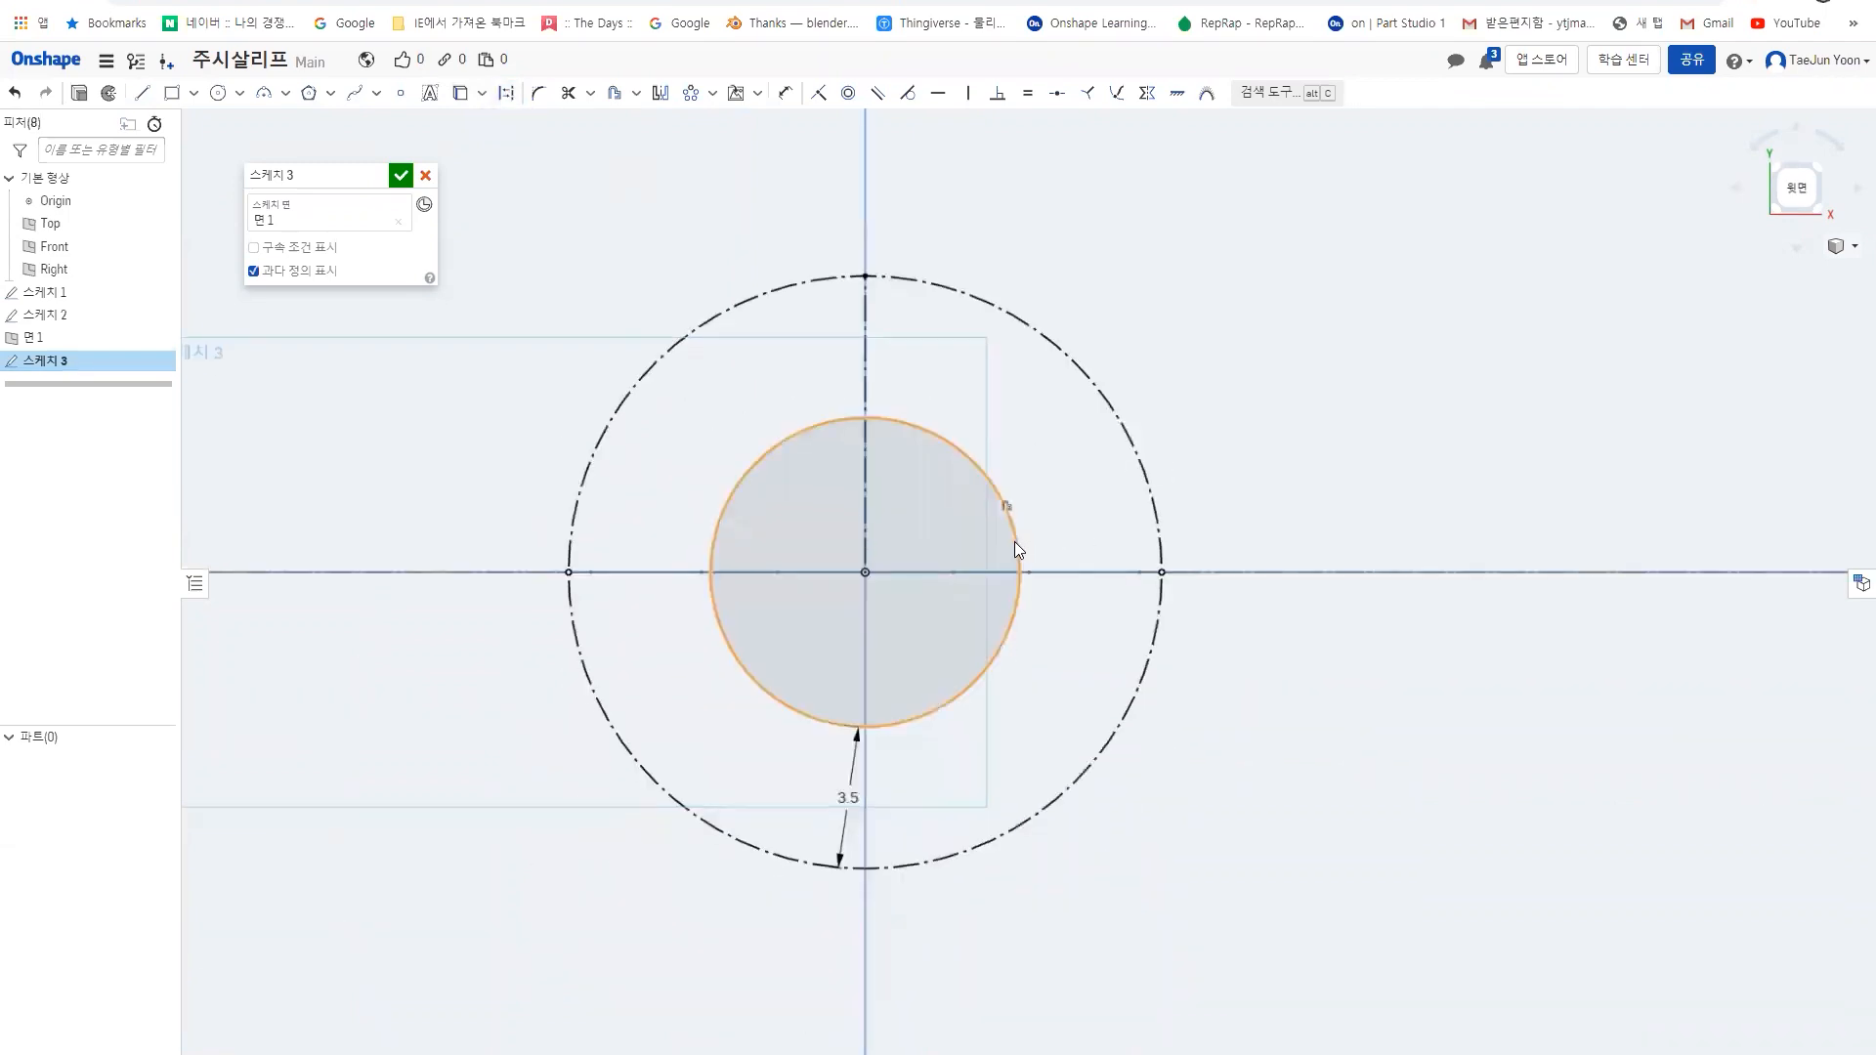
left_click(1016, 543)
left_click(508, 98)
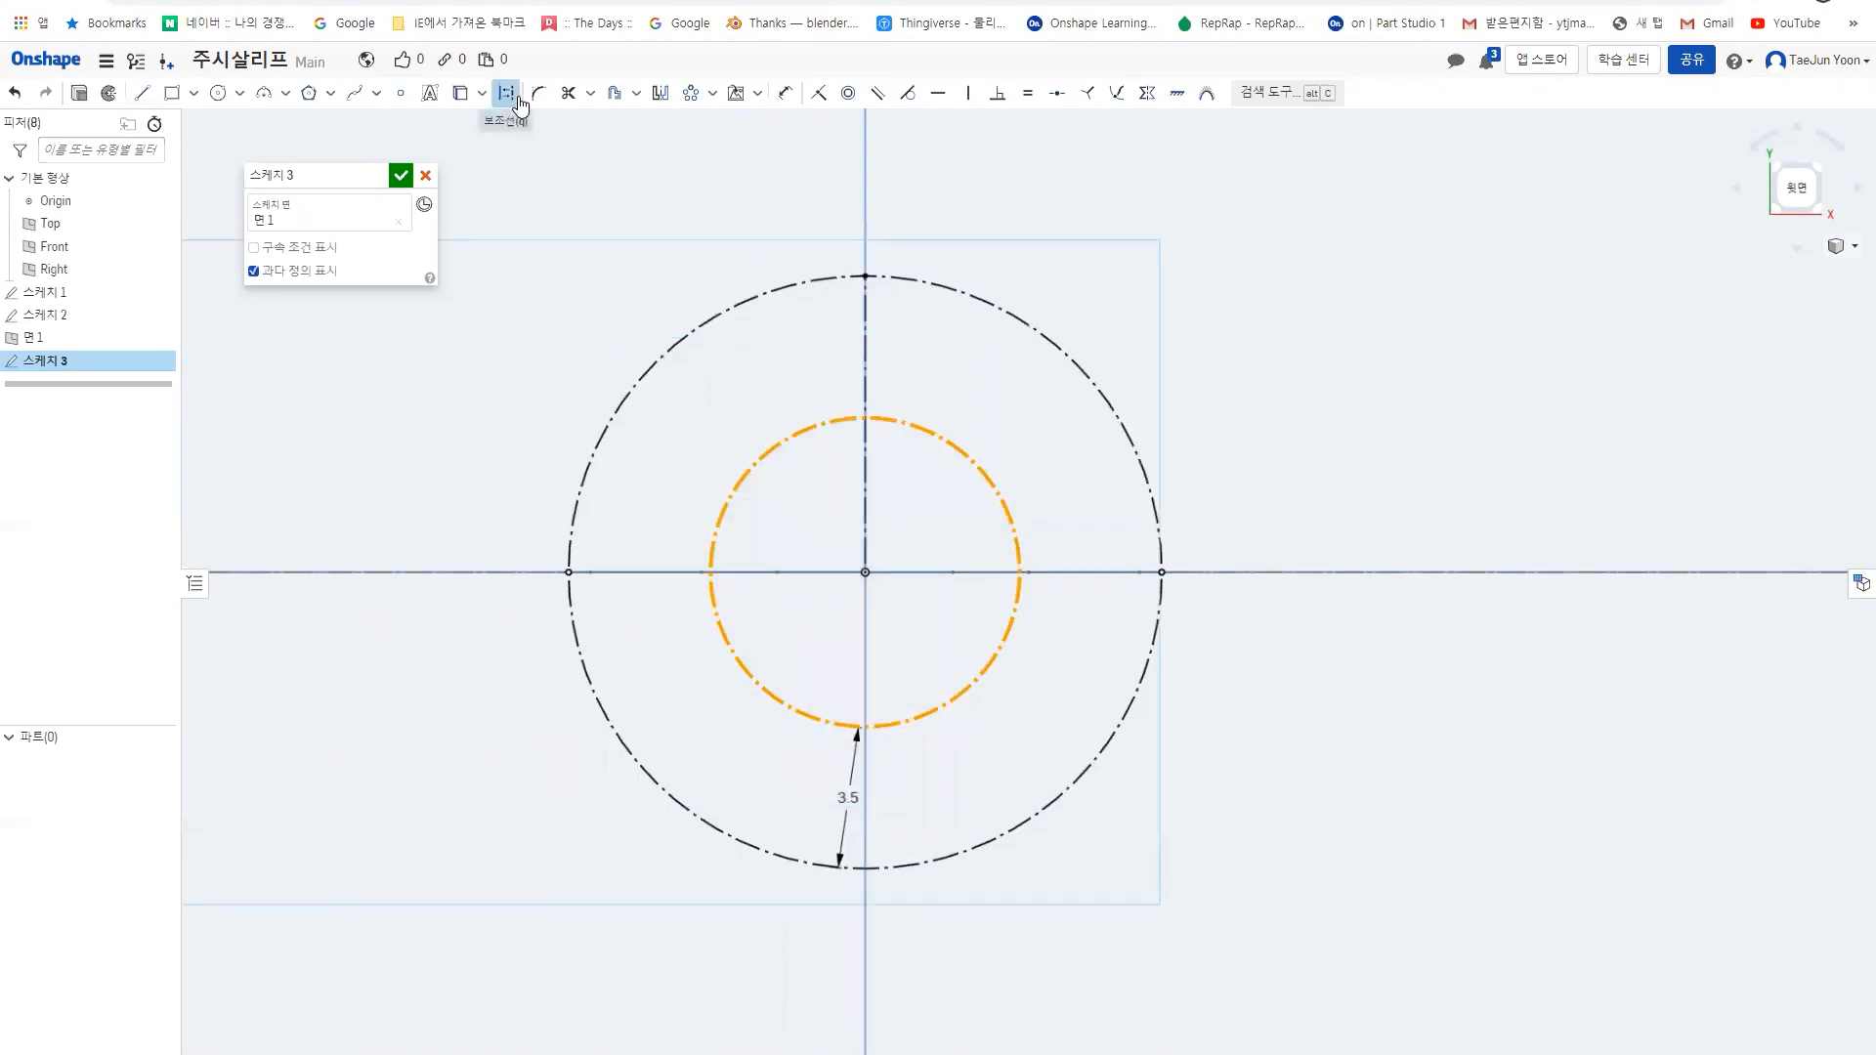
- Trim away the part of the vertical line that lies inside the inner circle
scroll(911, 601, "up", 1)
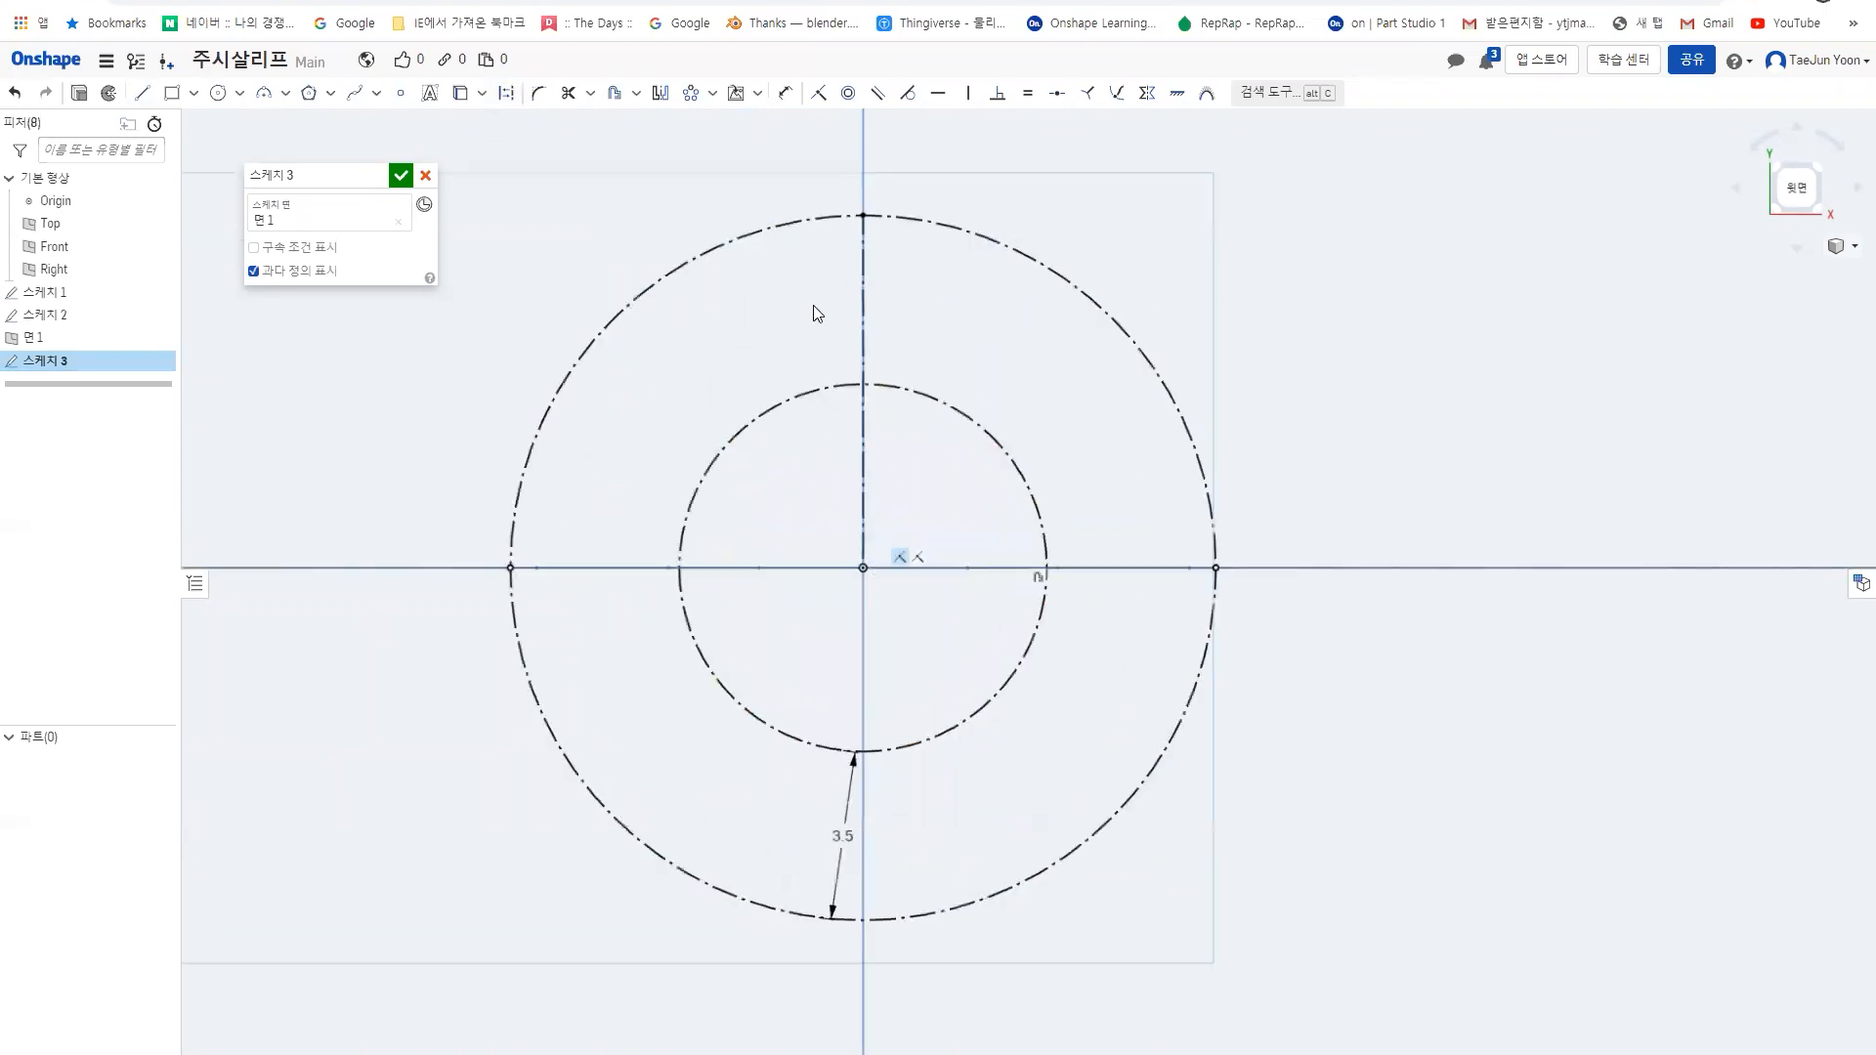
left_click(569, 93)
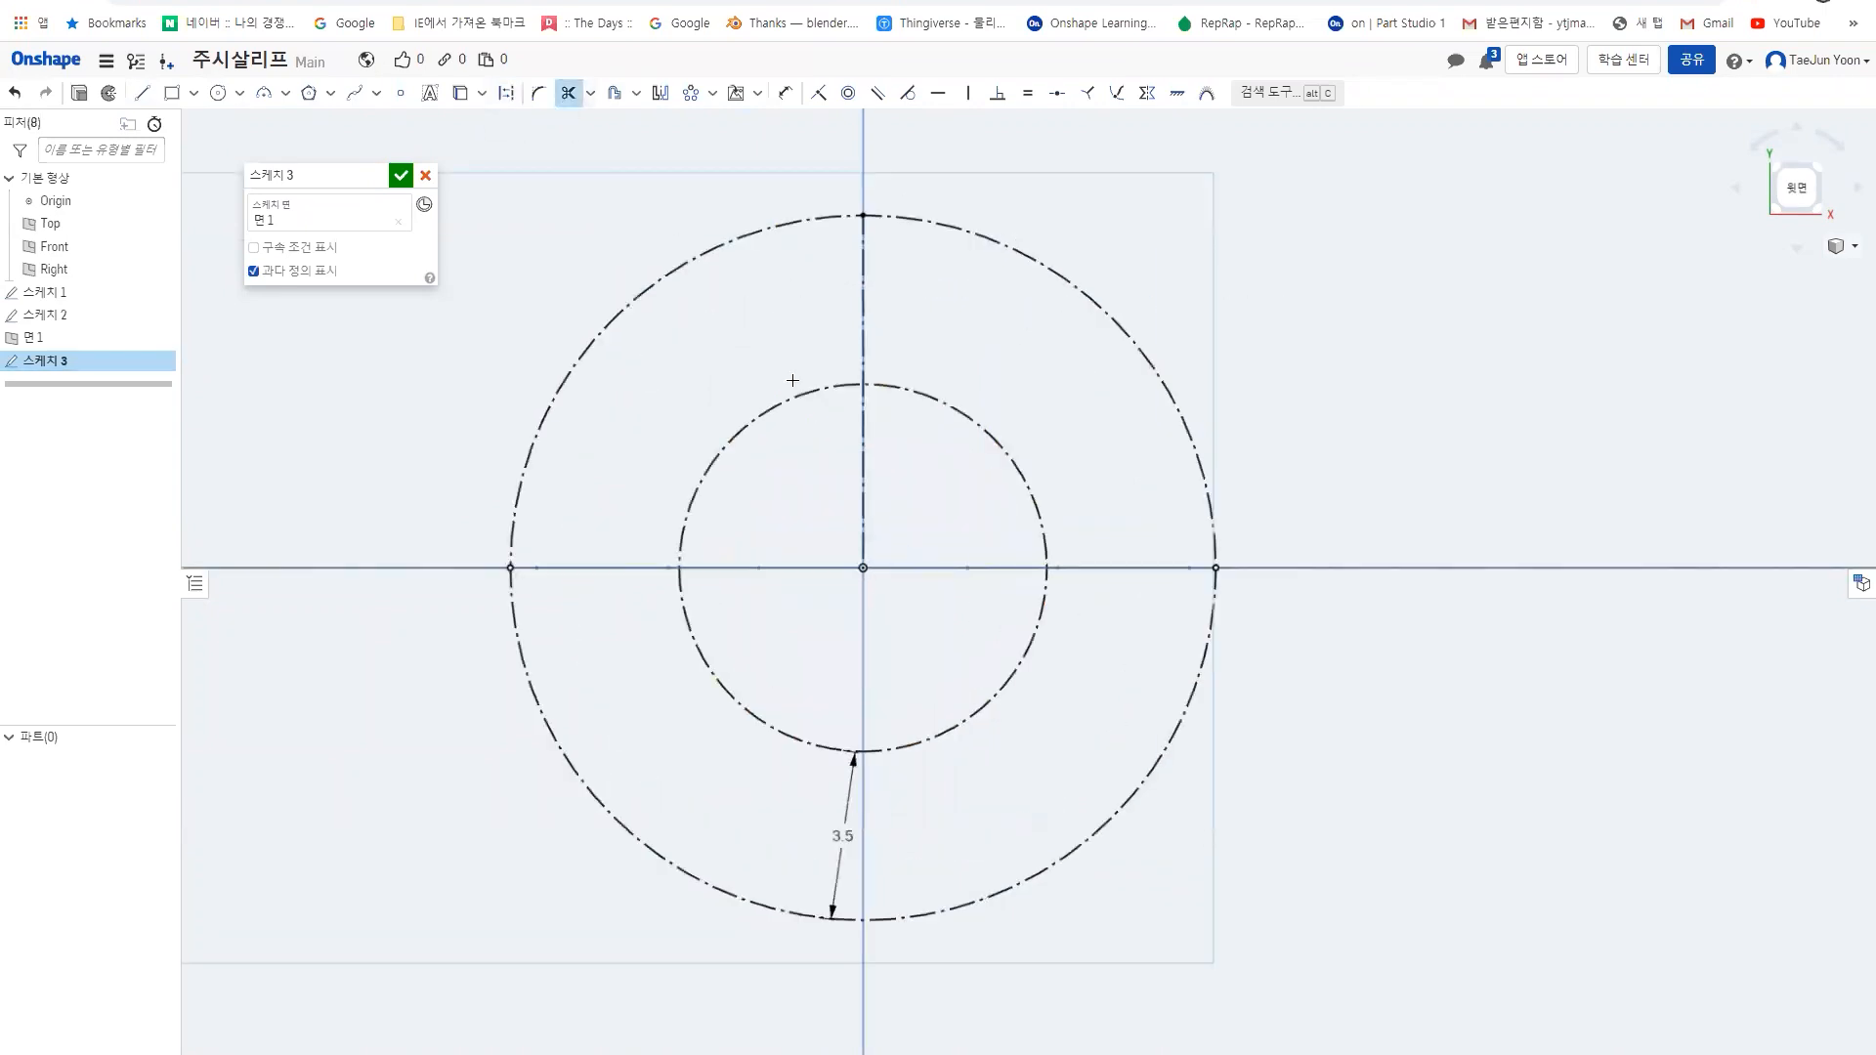
left_click(861, 453)
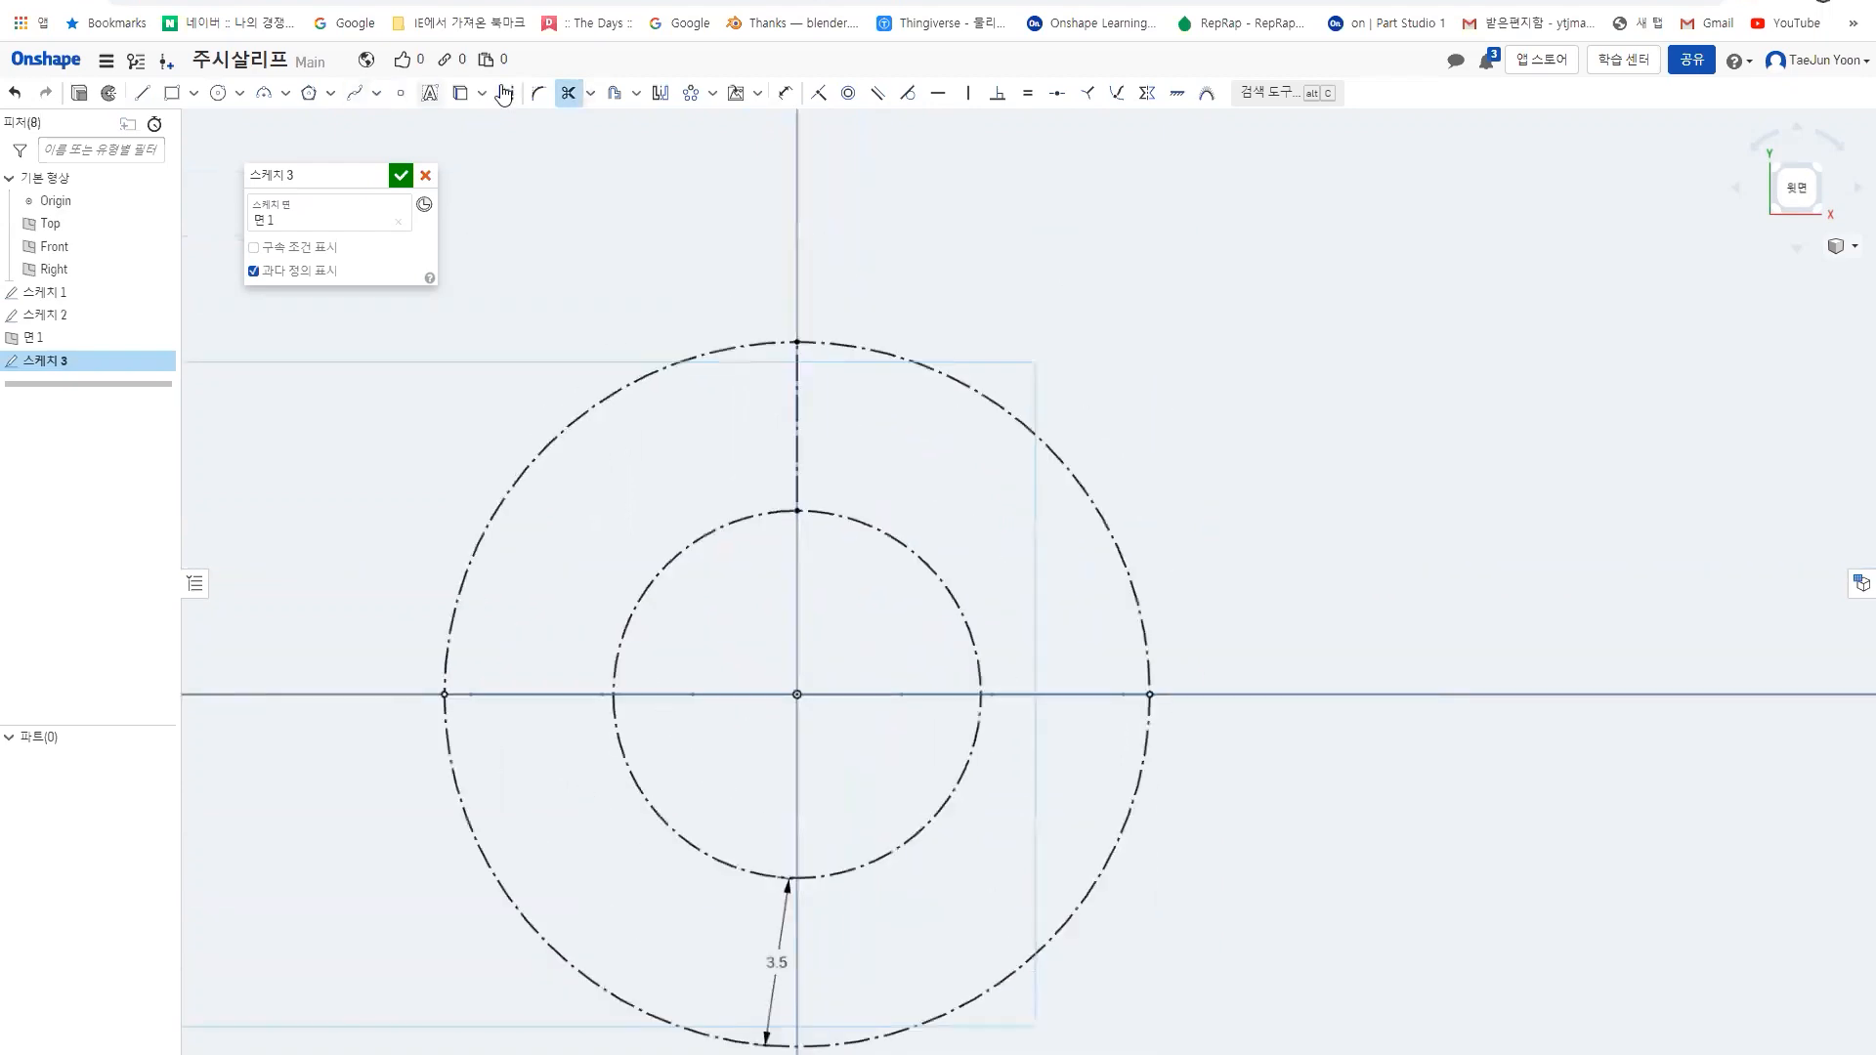
left_click(568, 93)
- Draw a 3.5 mm diameter circle centred on the remaining line's midpoint, reaching both construction circles
left_click(218, 92)
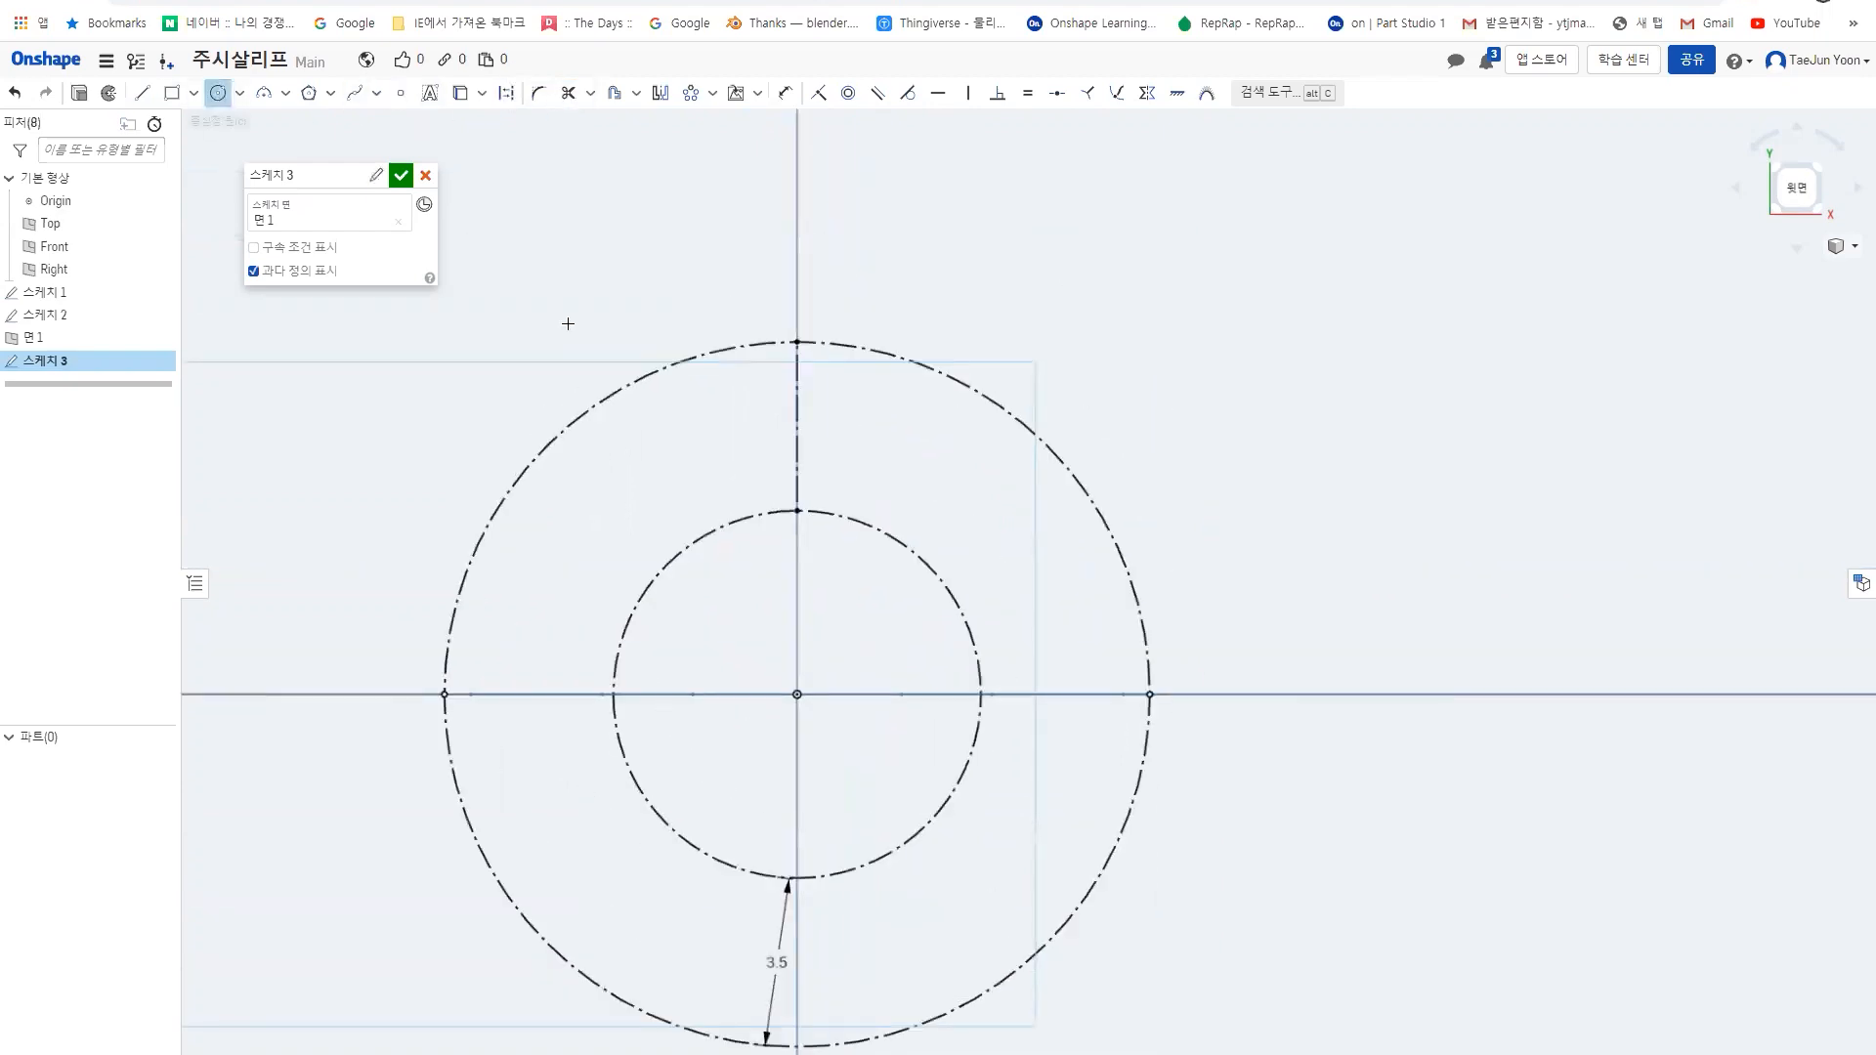
left_click(796, 426)
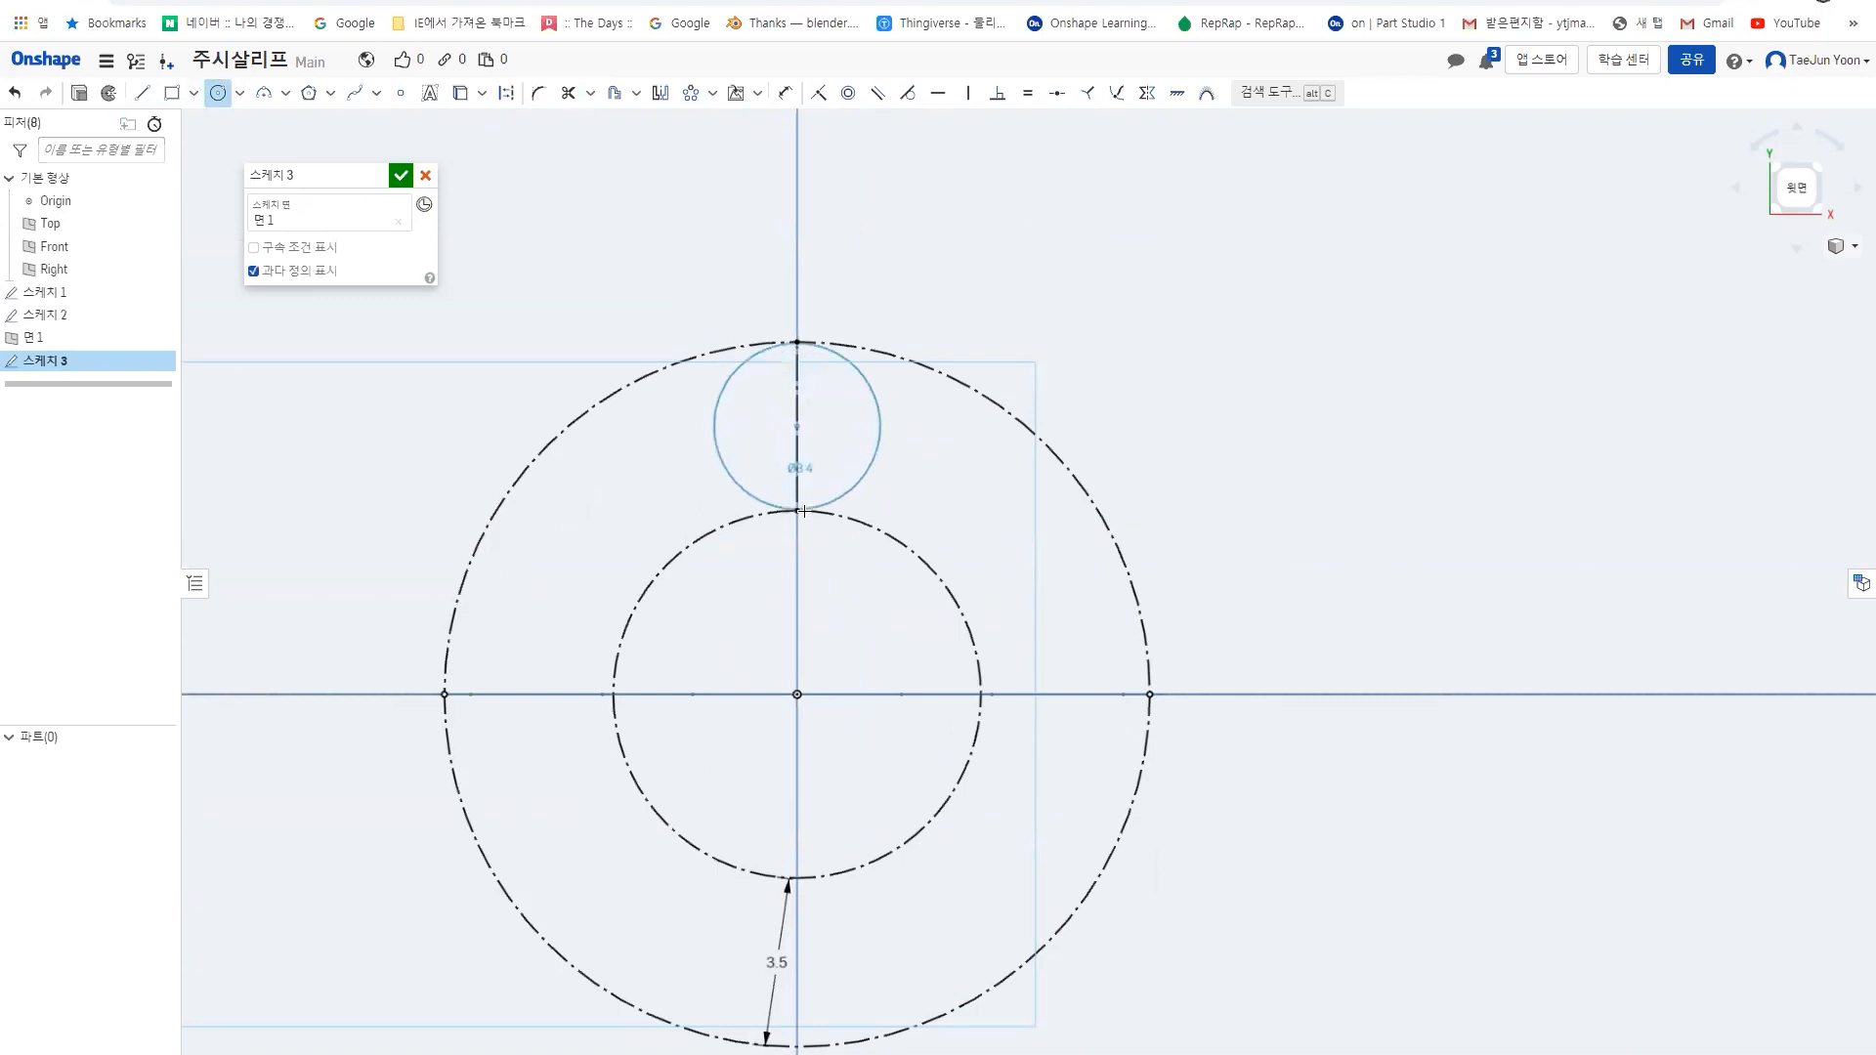
left_click(799, 510)
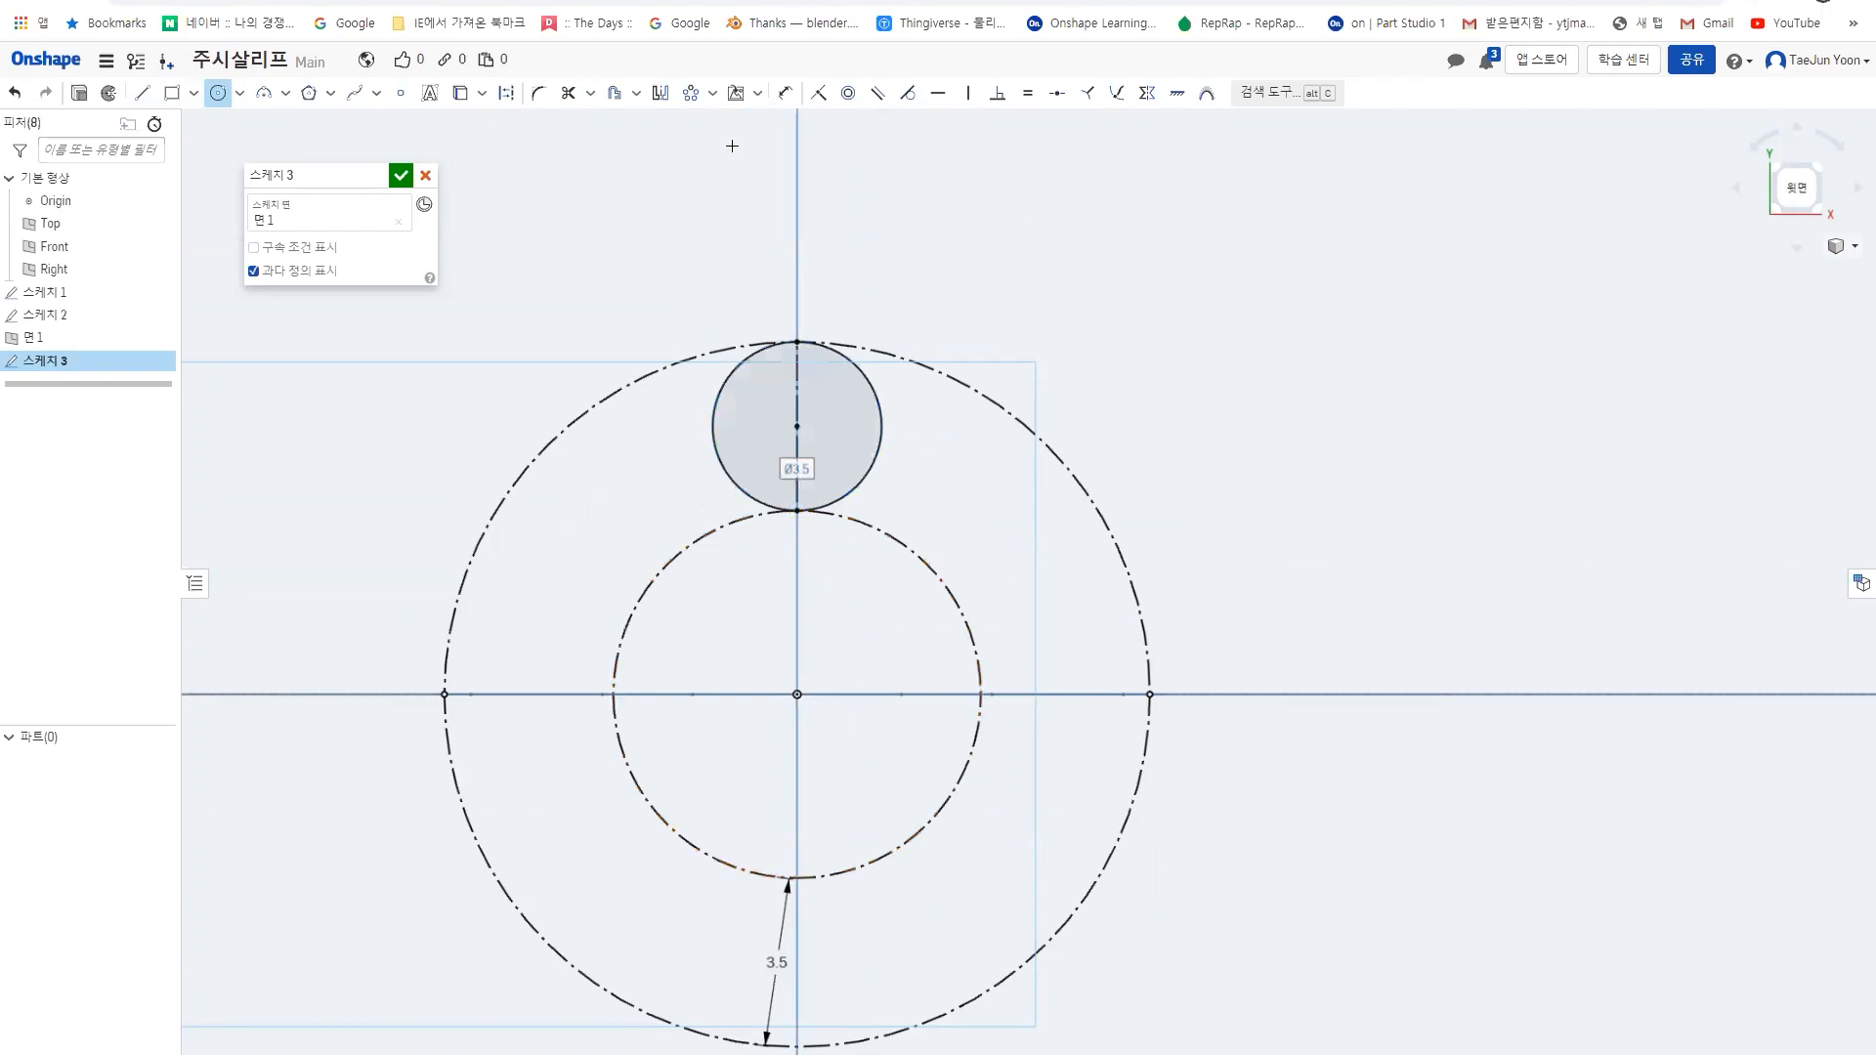
left_click(691, 94)
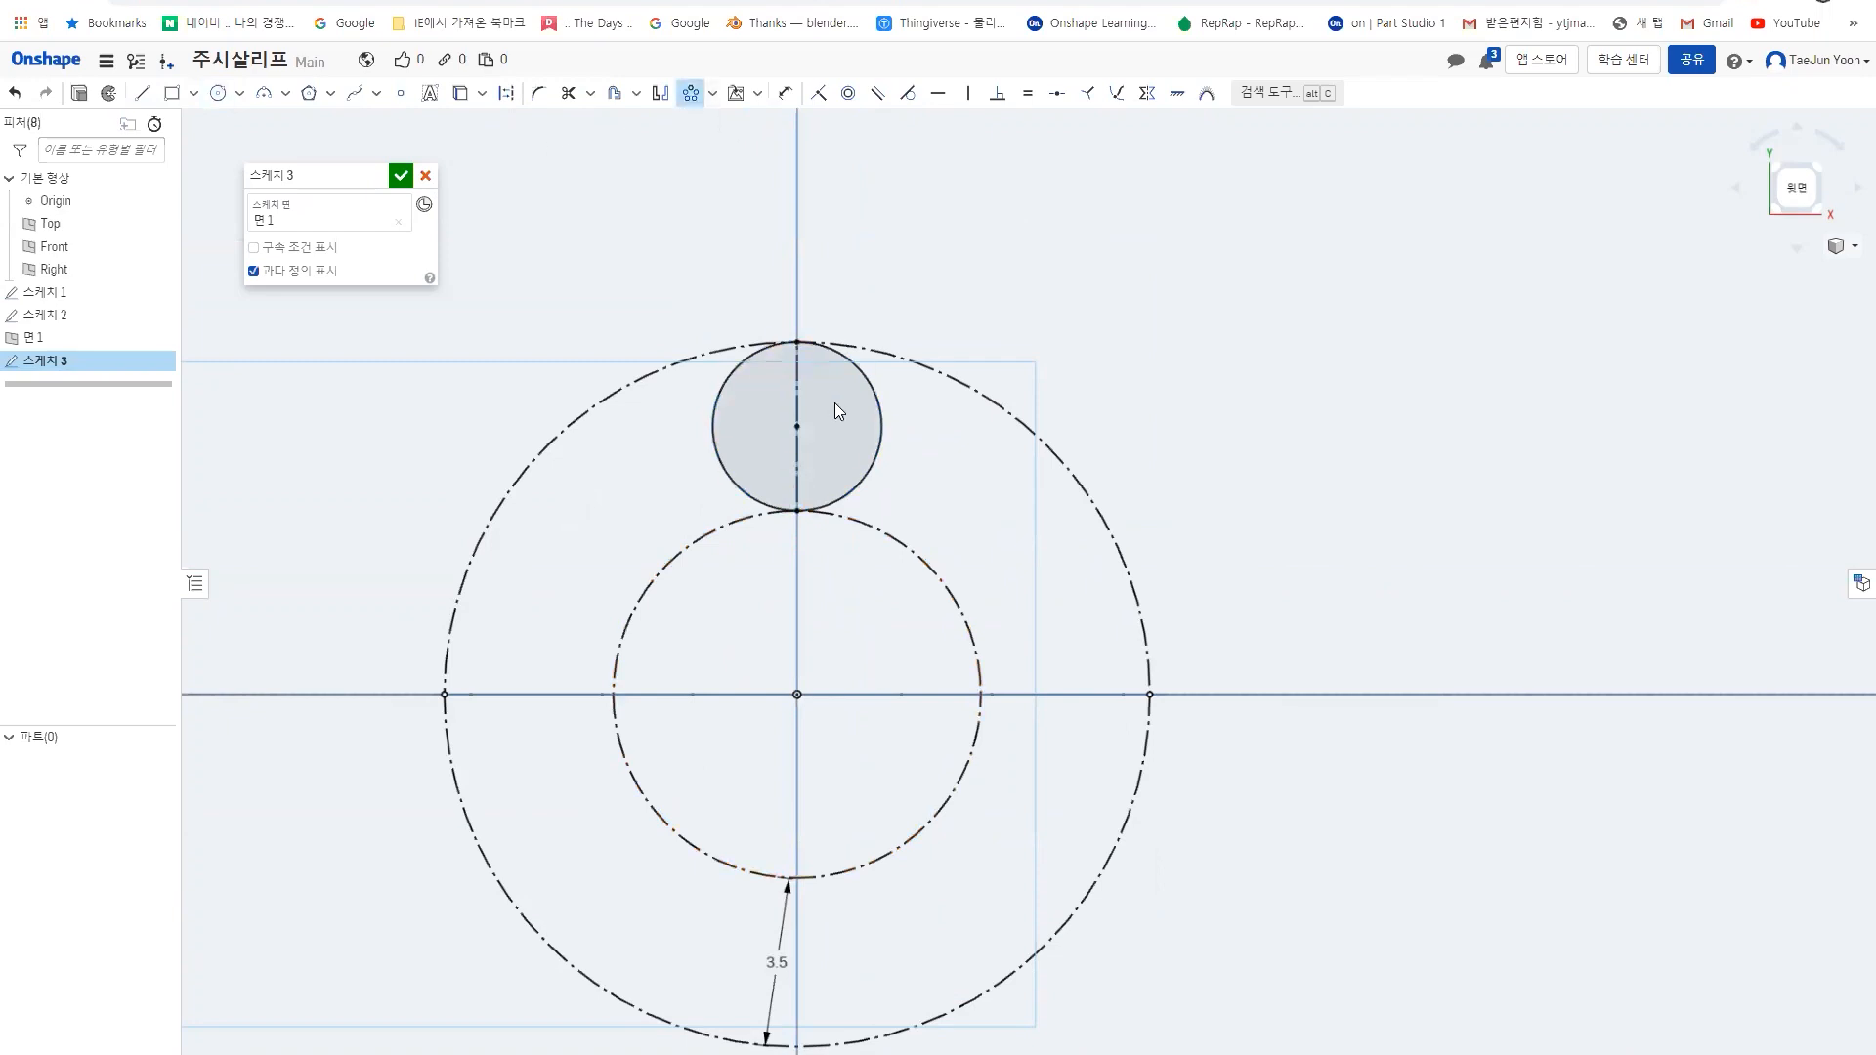
left_click(871, 392)
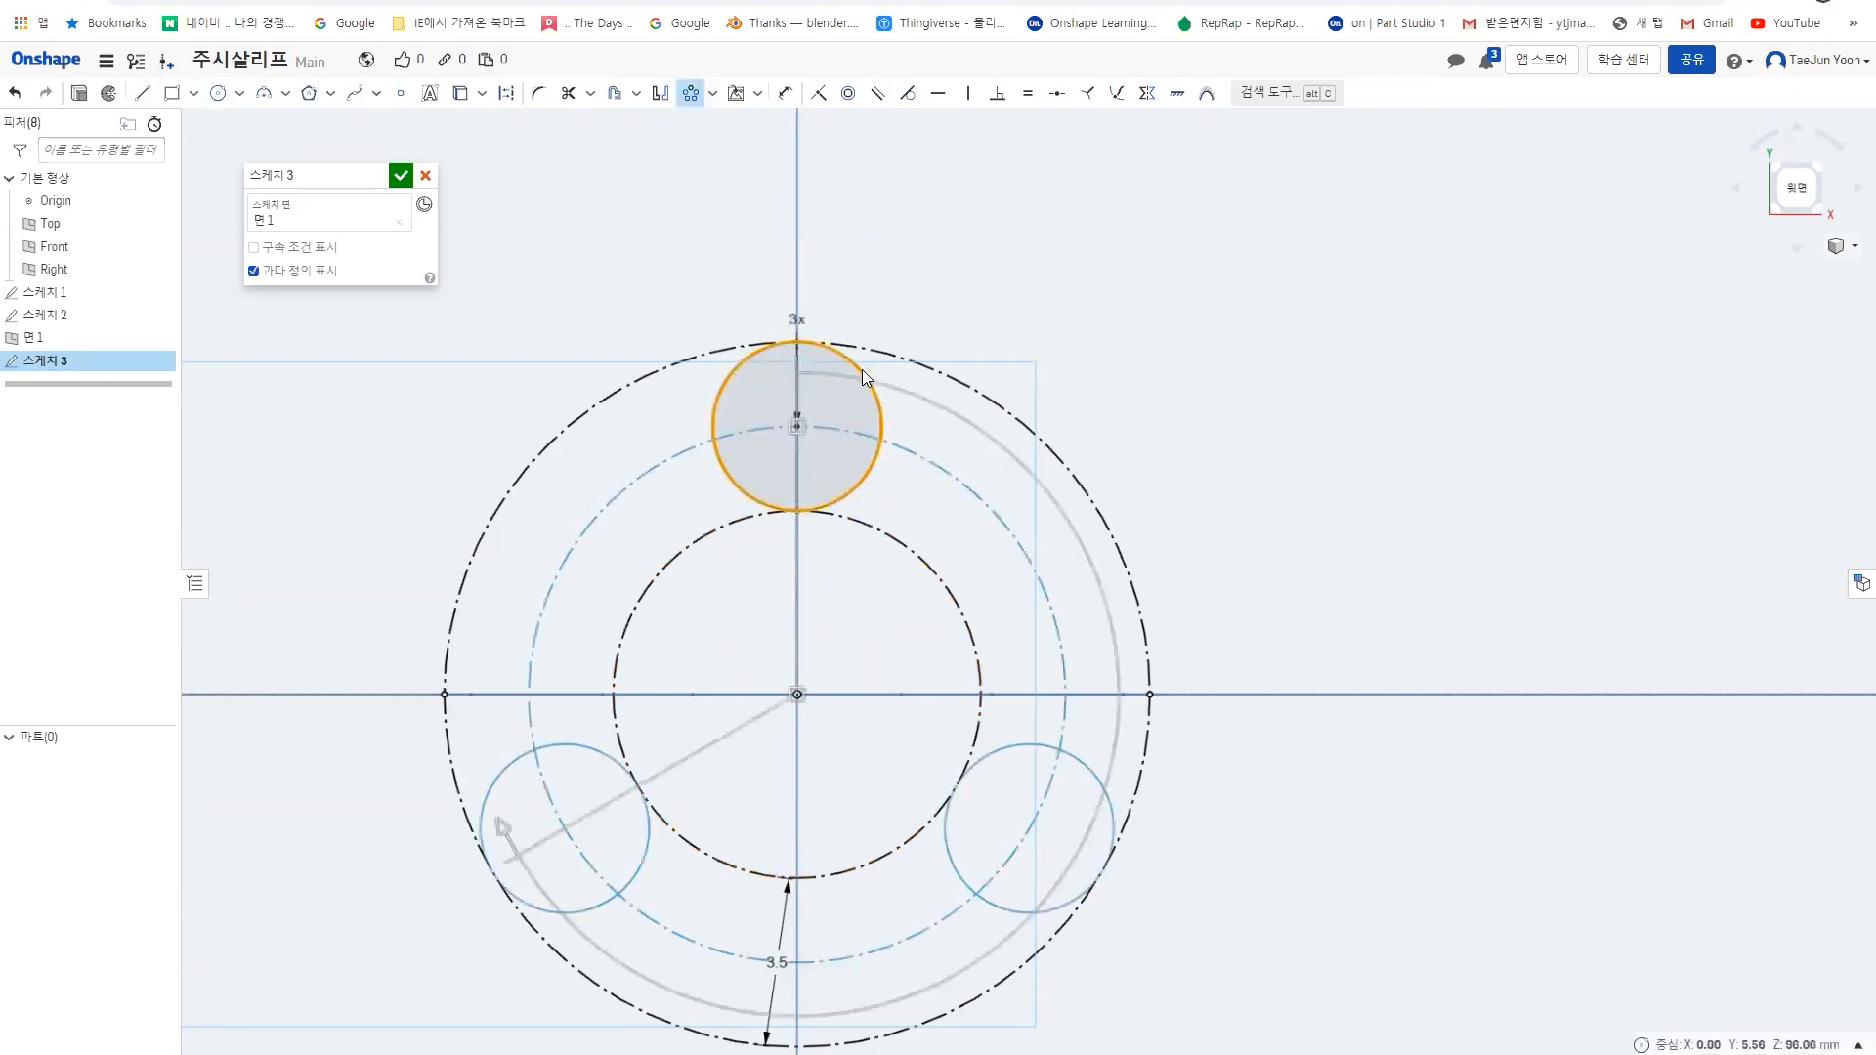
left_click(797, 319)
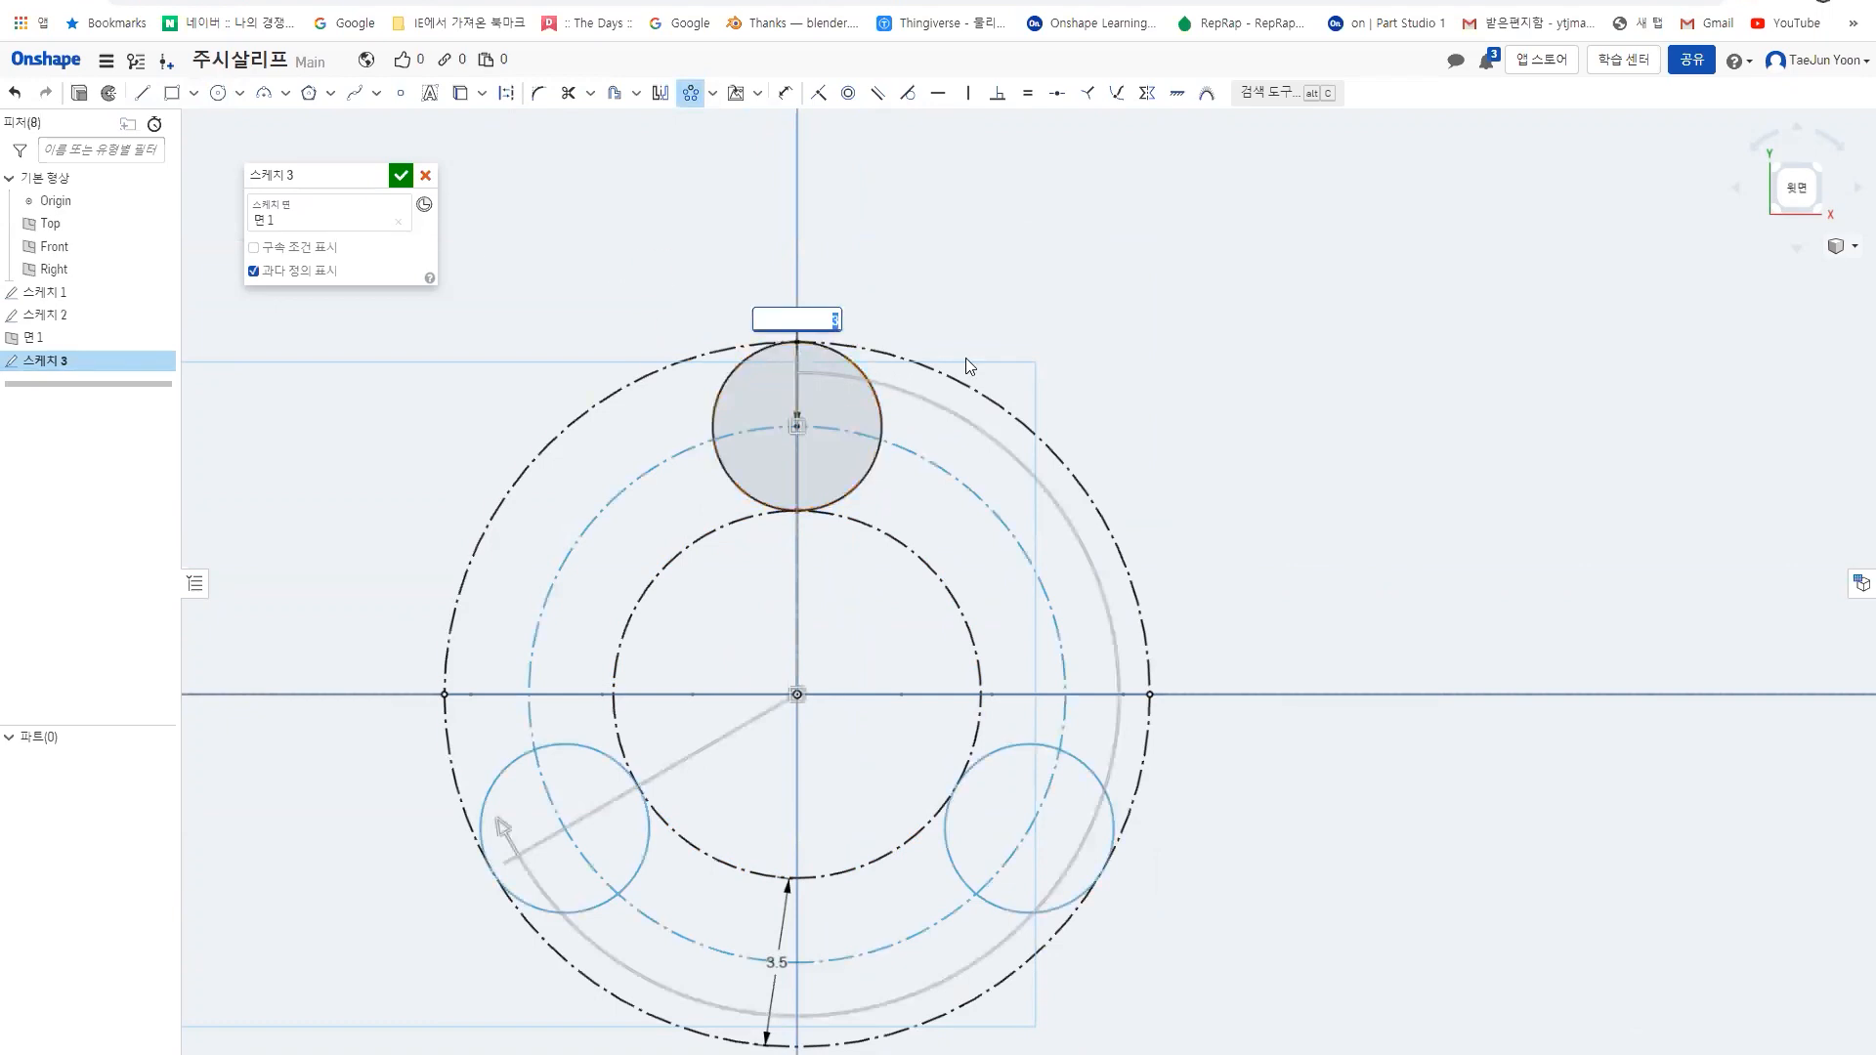
type("12")
key("Return")
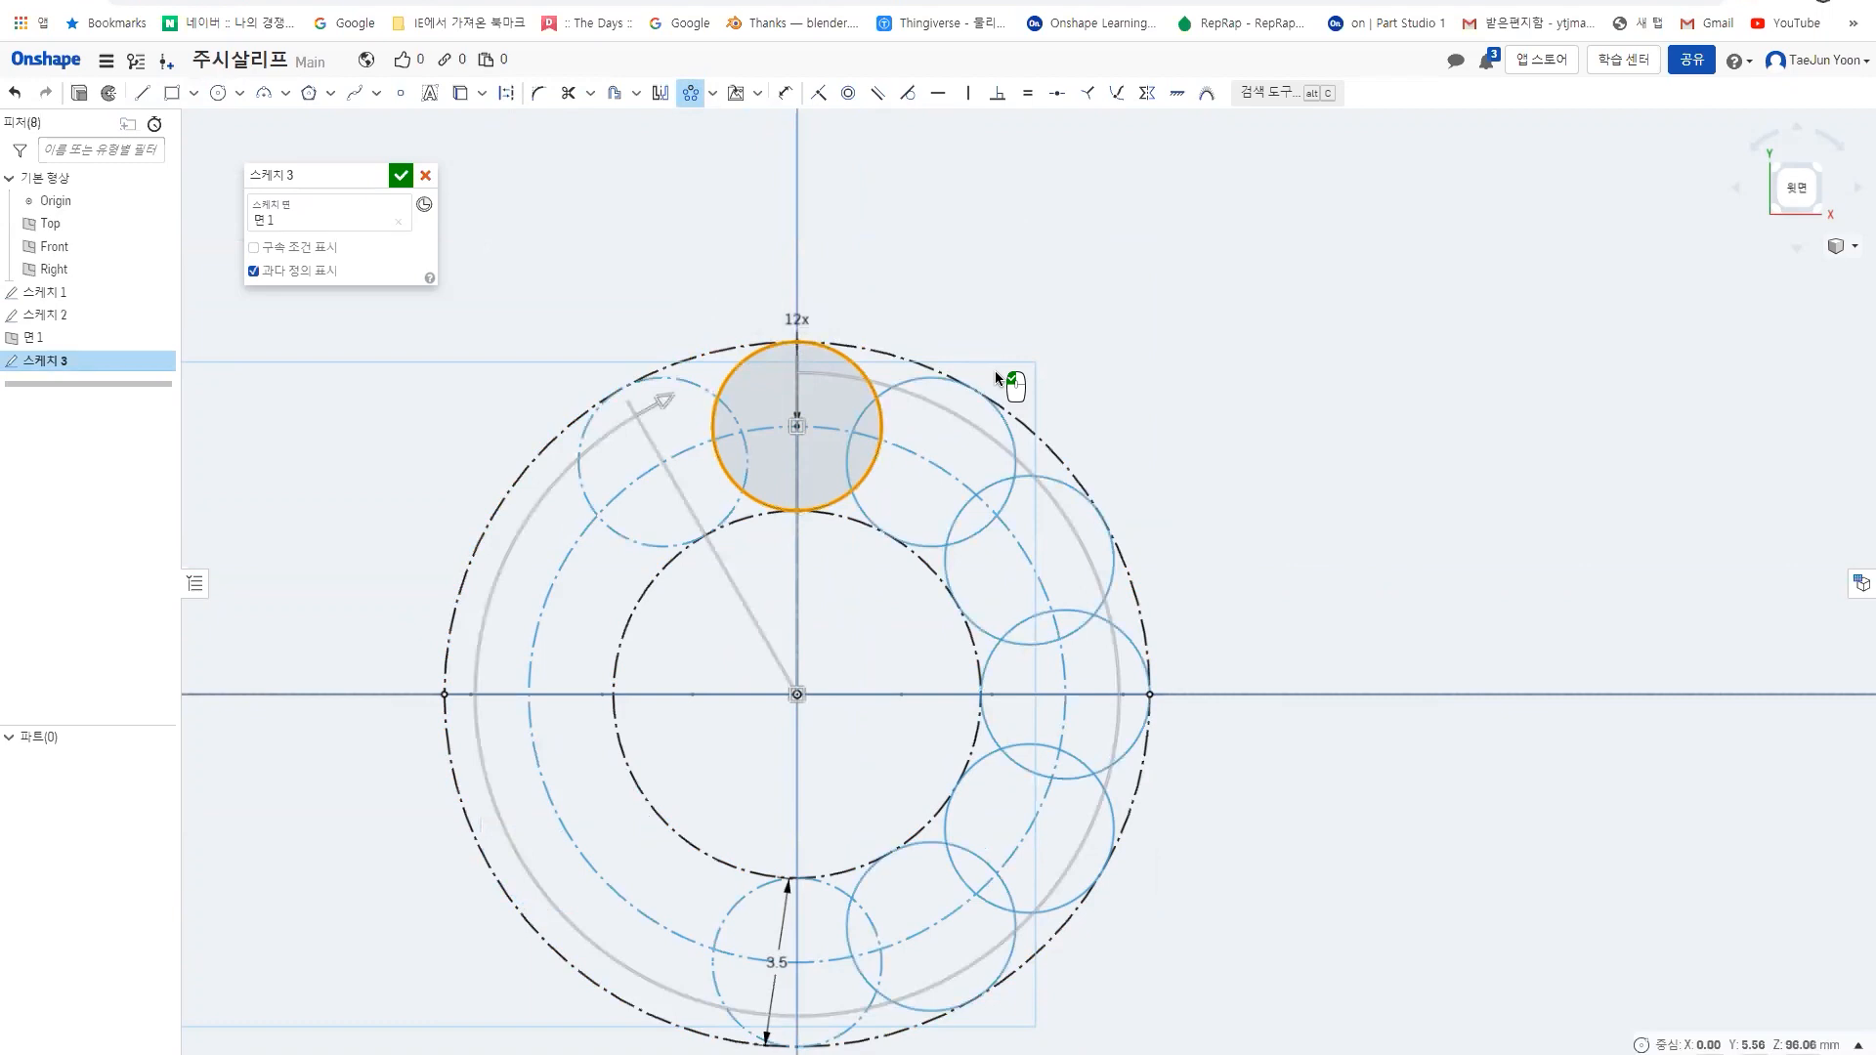
left_click(690, 93)
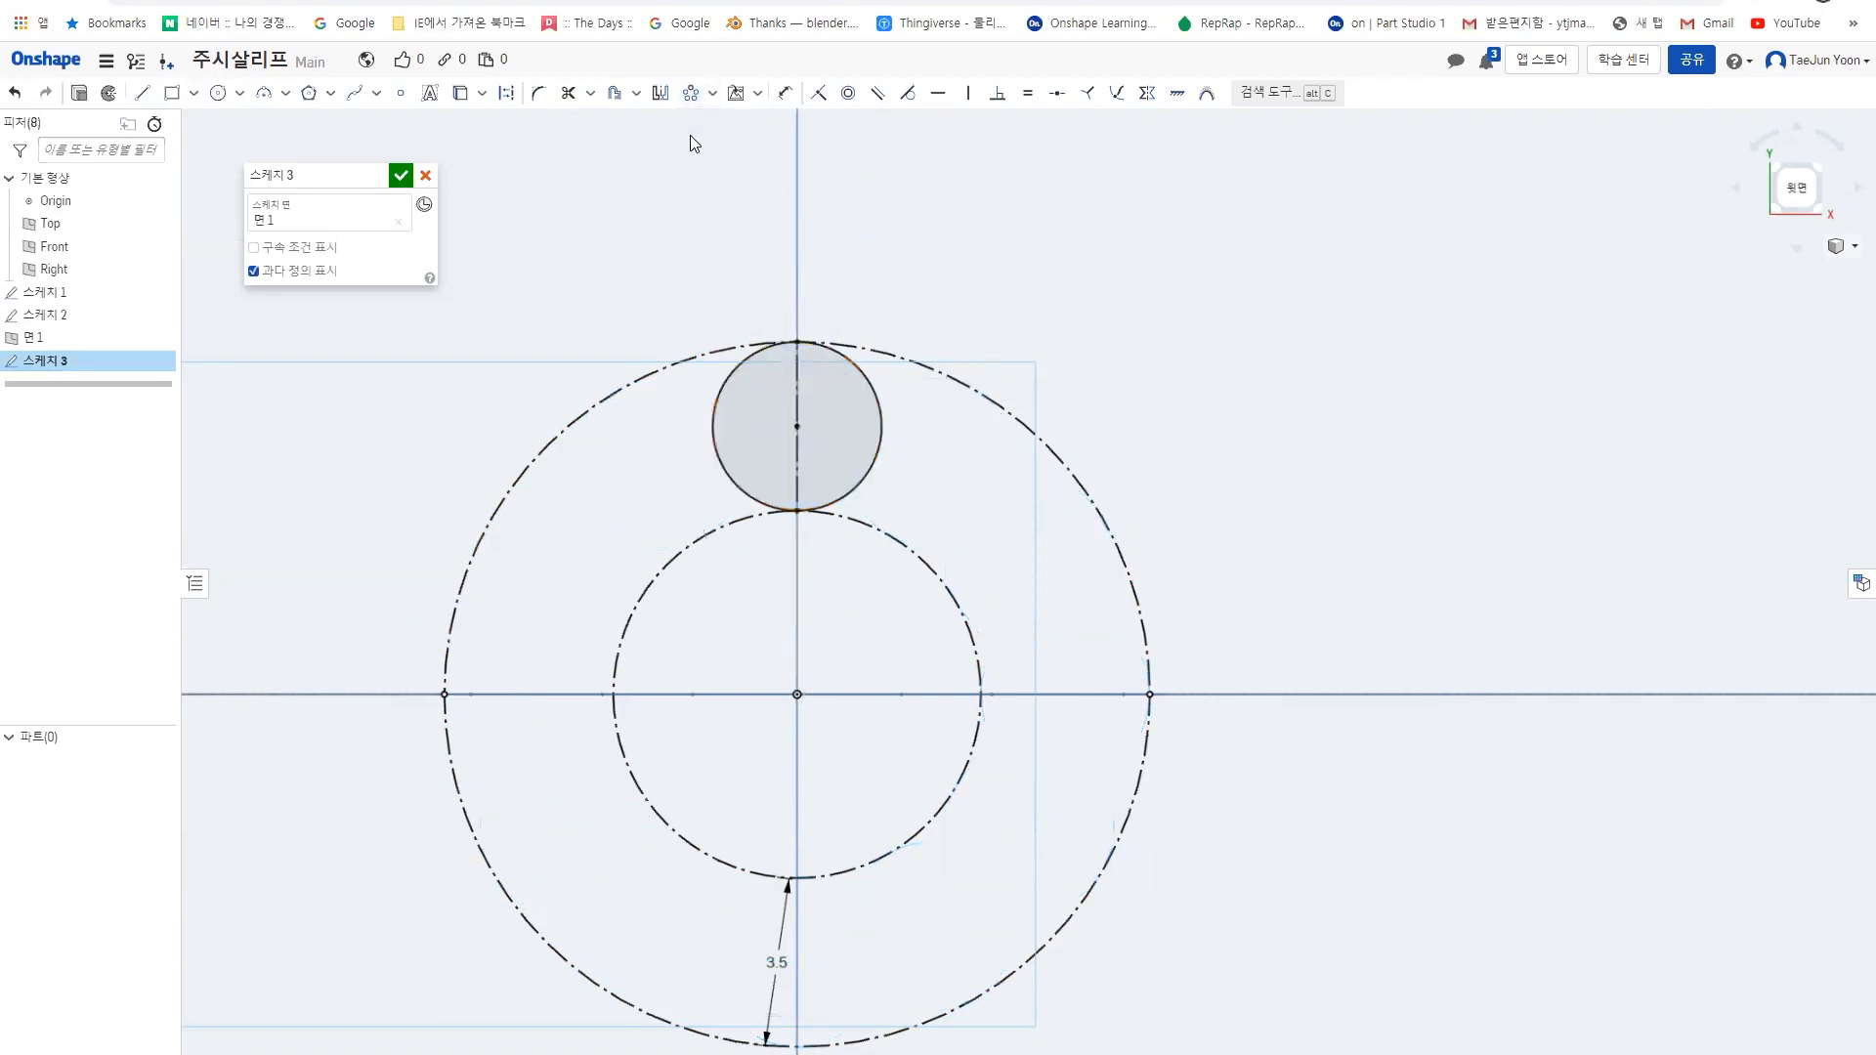
- Circular-pattern the small circle around the origin with 12 instances and finish the sketch
left_click(690, 93)
left_click(873, 385)
left_click(799, 319)
type("12")
key("Return")
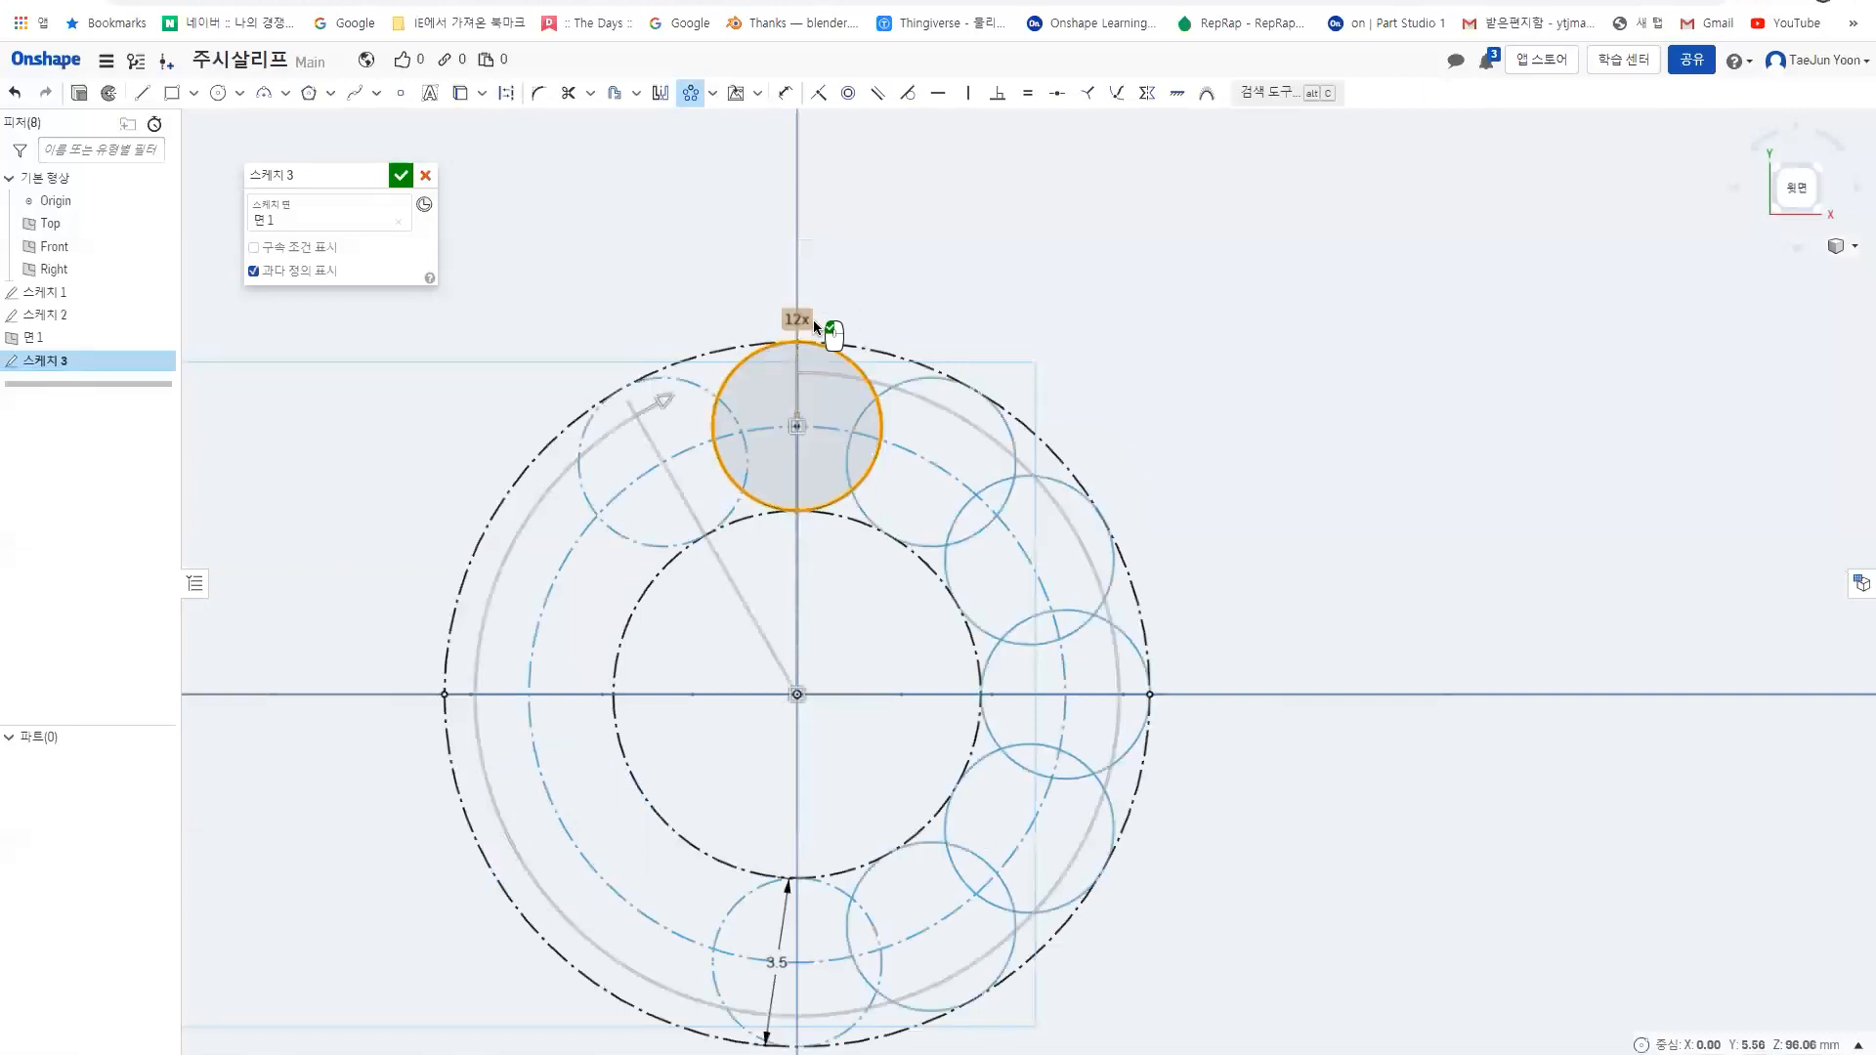
left_click(400, 175)
- Reopen the head's cross-section sketch and trim the overlapping arcs between neighbouring circles on the right half of the ring
scroll(777, 485, "up", 3)
scroll(792, 492, "down", 3)
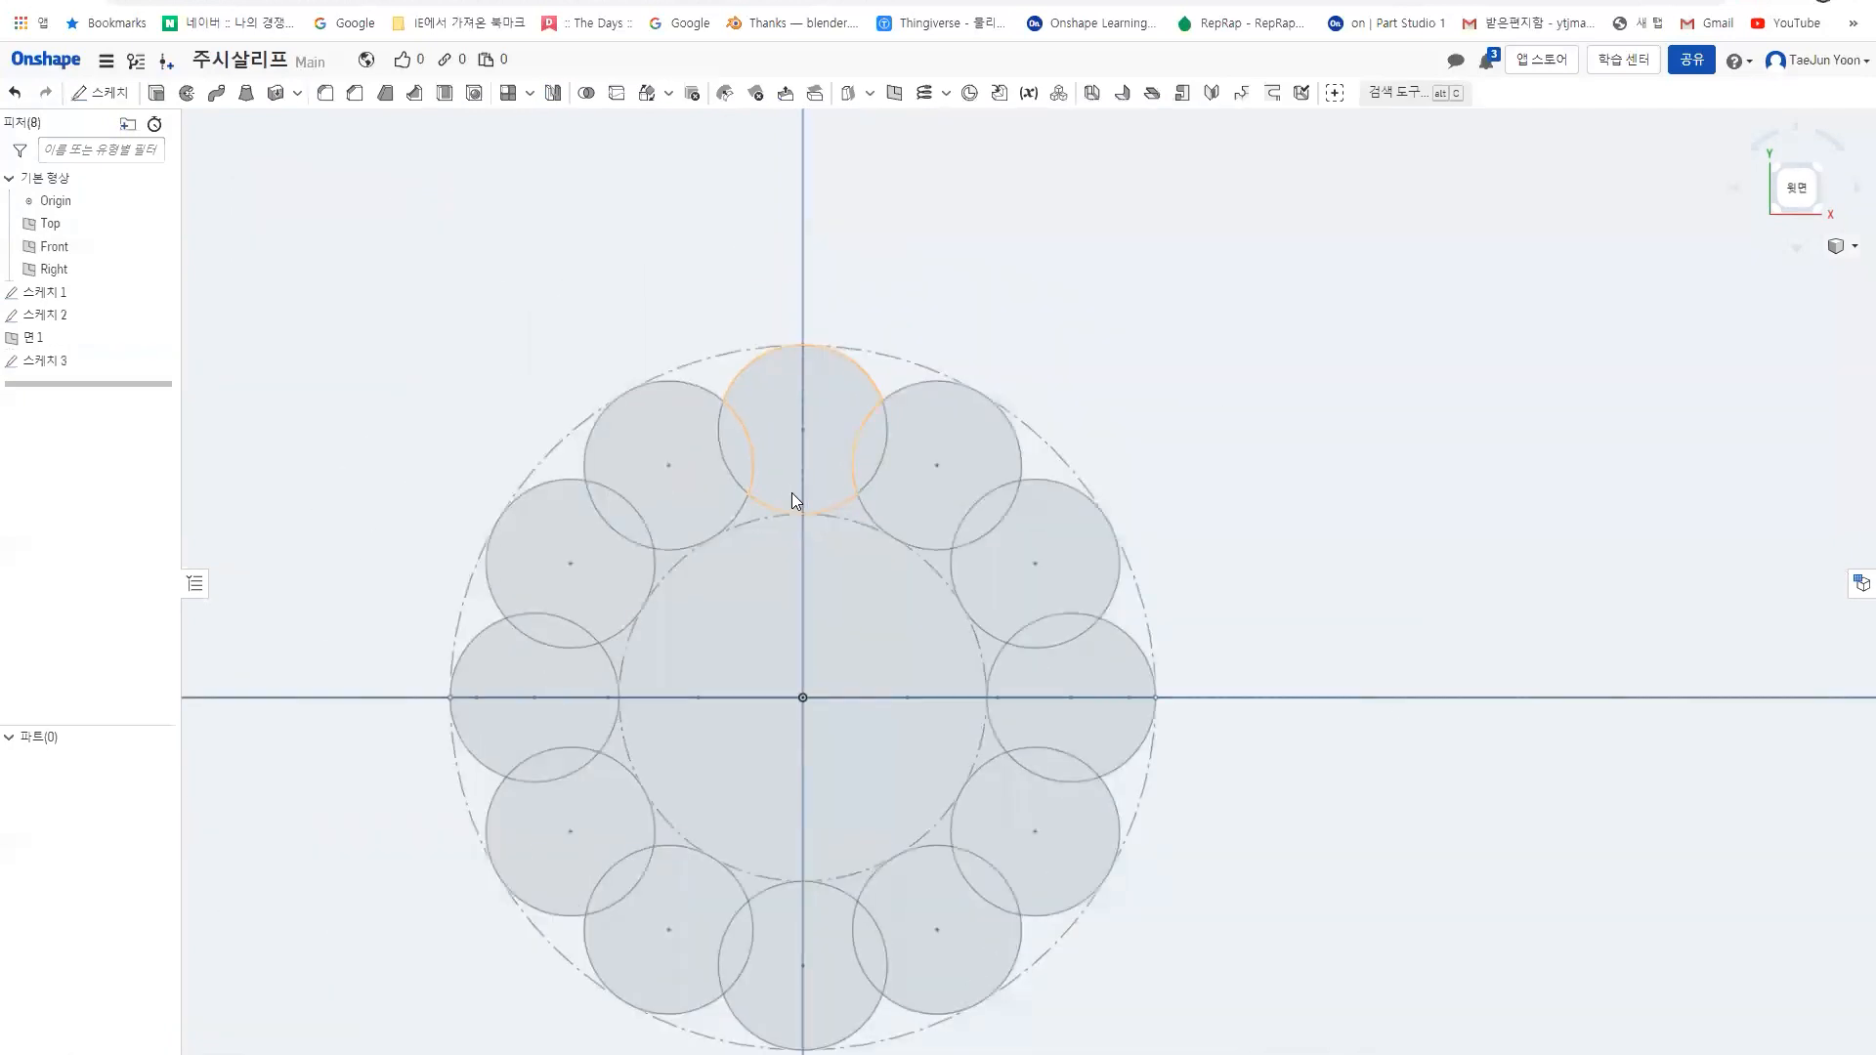
double_click(76, 361)
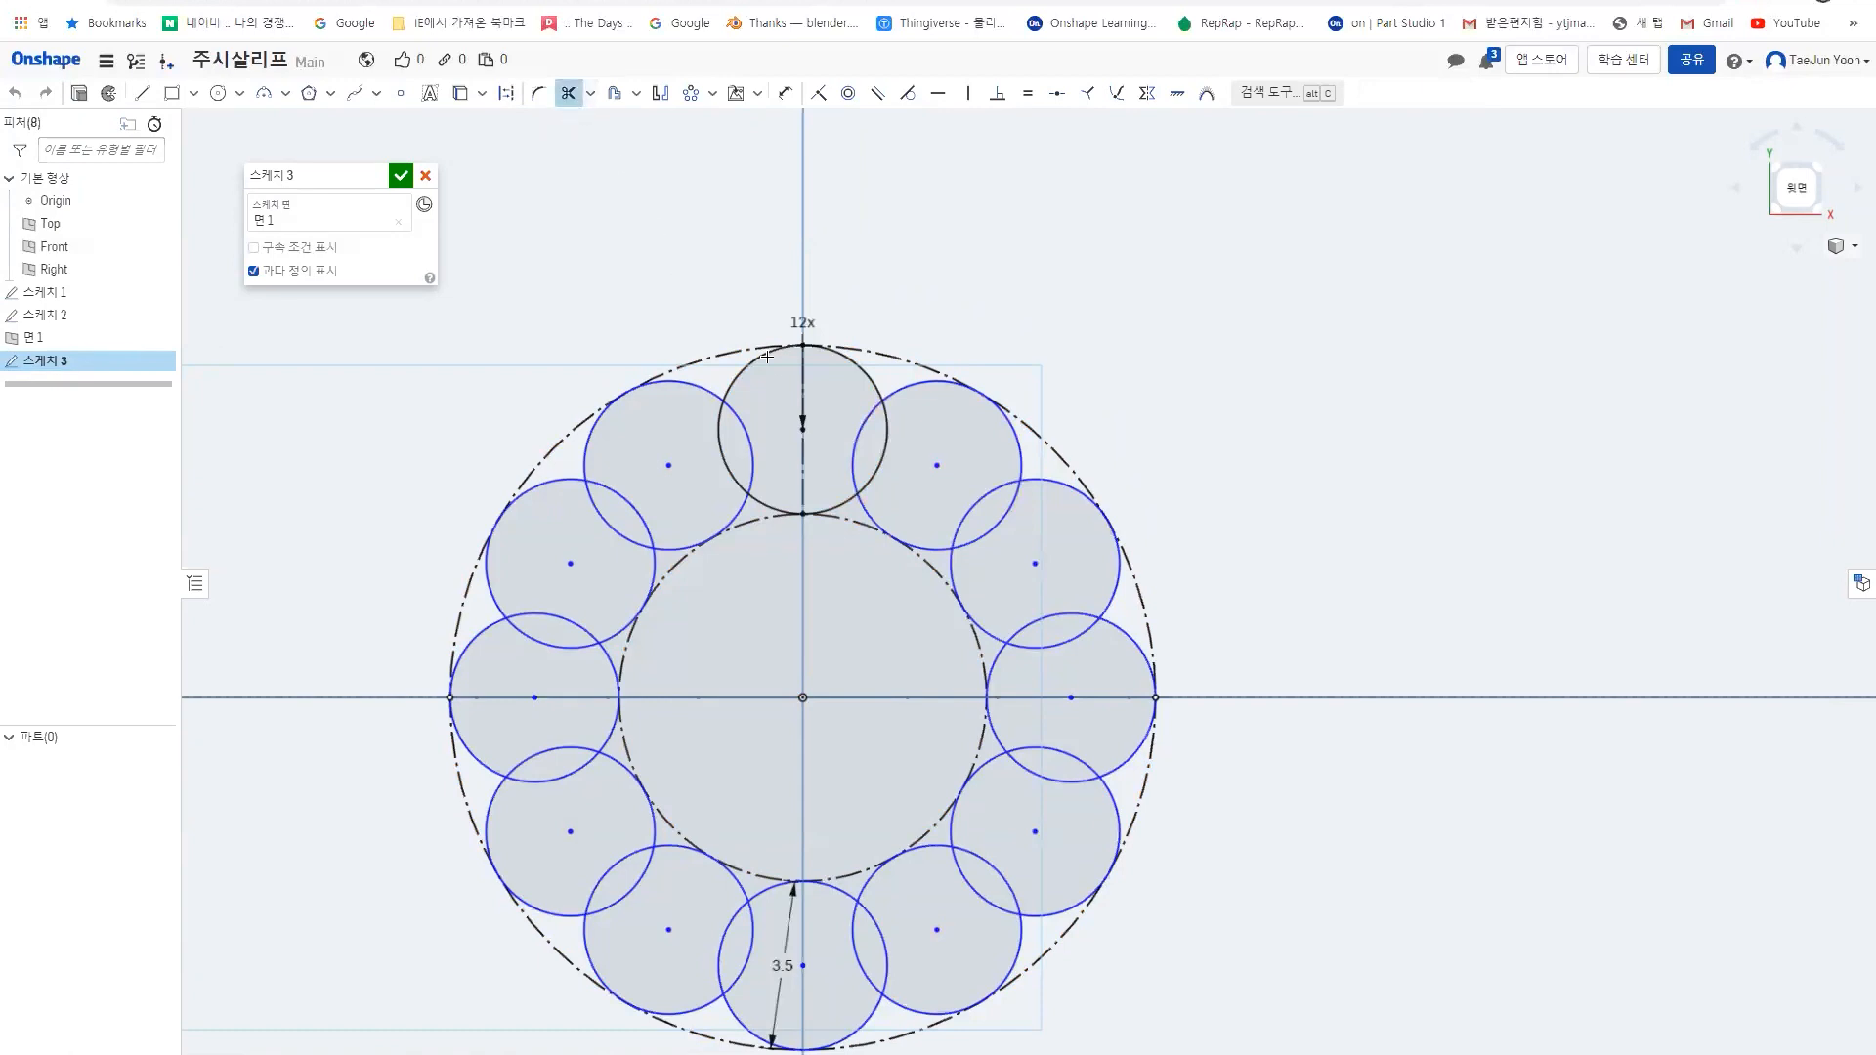
left_click(861, 441)
left_click(886, 450)
left_click(969, 505)
left_click(992, 526)
left_click(1055, 616)
left_click(1046, 642)
left_click(1072, 758)
left_click(1057, 781)
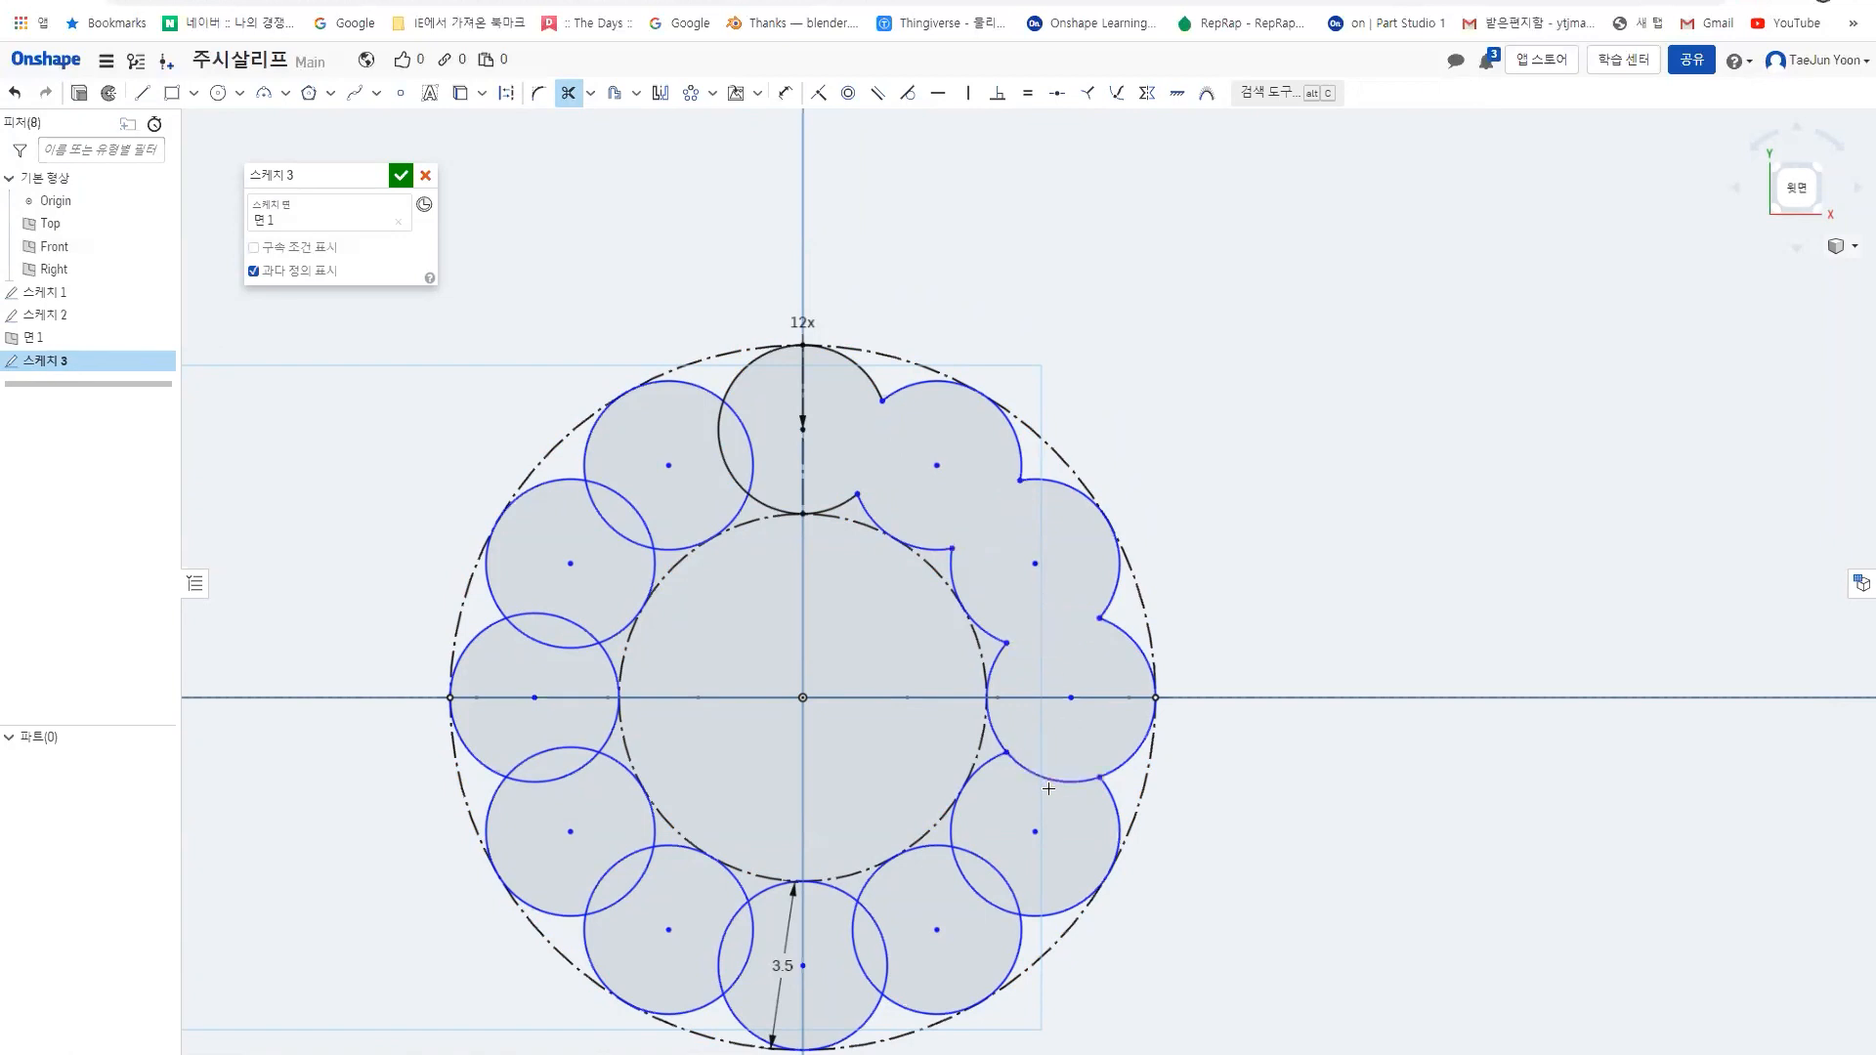
left_click(970, 892)
left_click(881, 932)
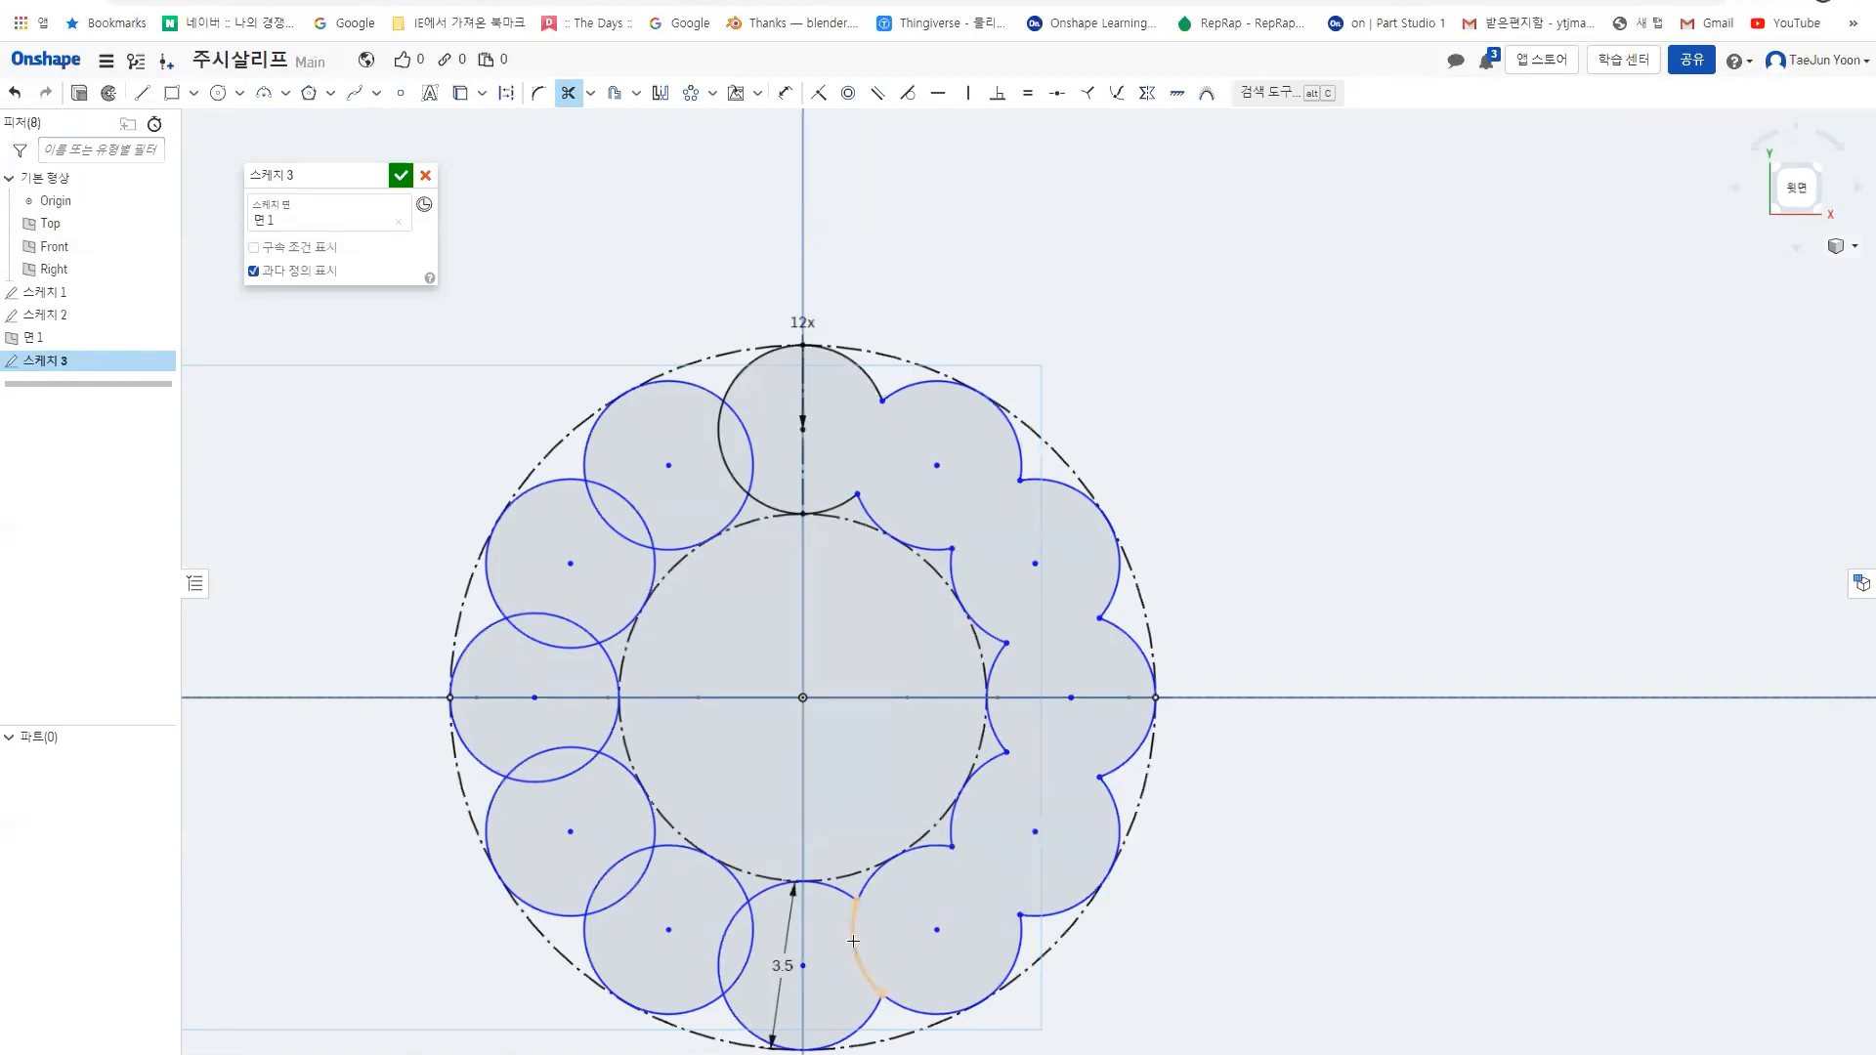
- Trim the remaining overlapping arcs between neighbouring circles around the left half of the ring
left_click(749, 947)
left_click(725, 936)
left_click(617, 865)
left_click(630, 889)
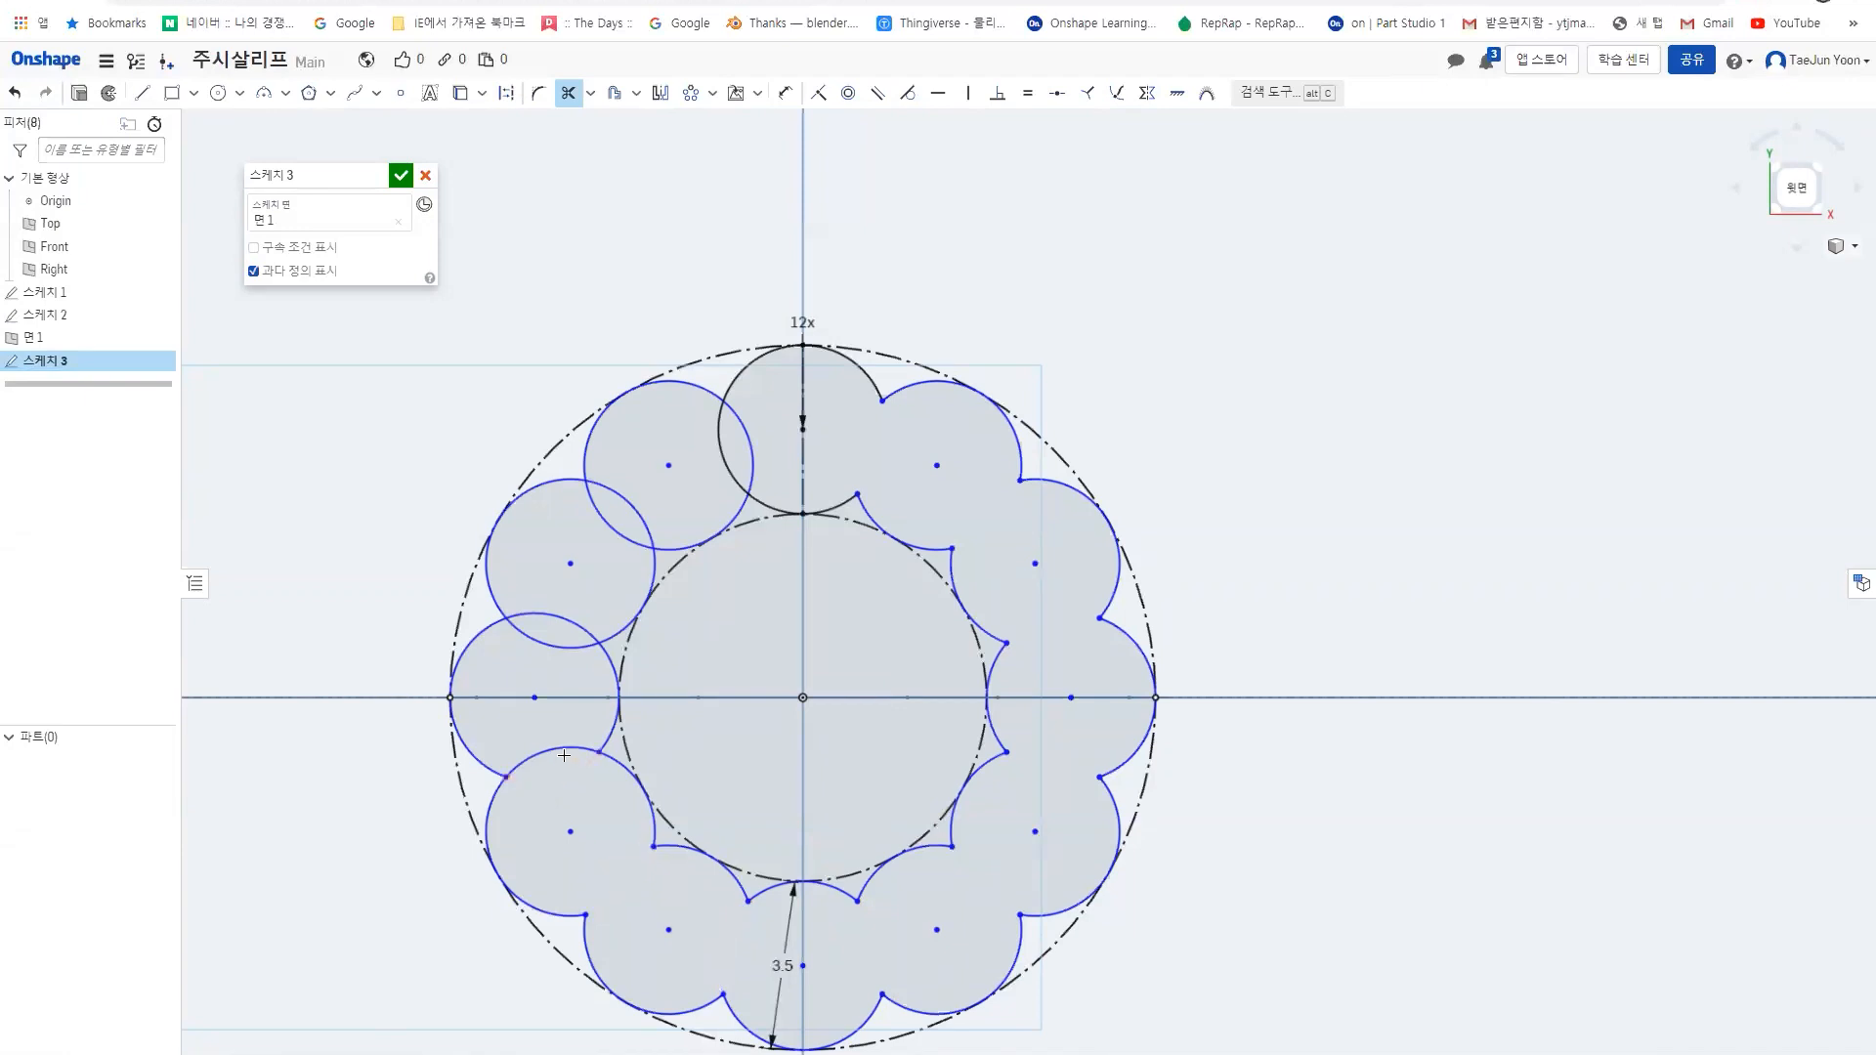
left_click(562, 727)
left_click(553, 624)
left_click(608, 522)
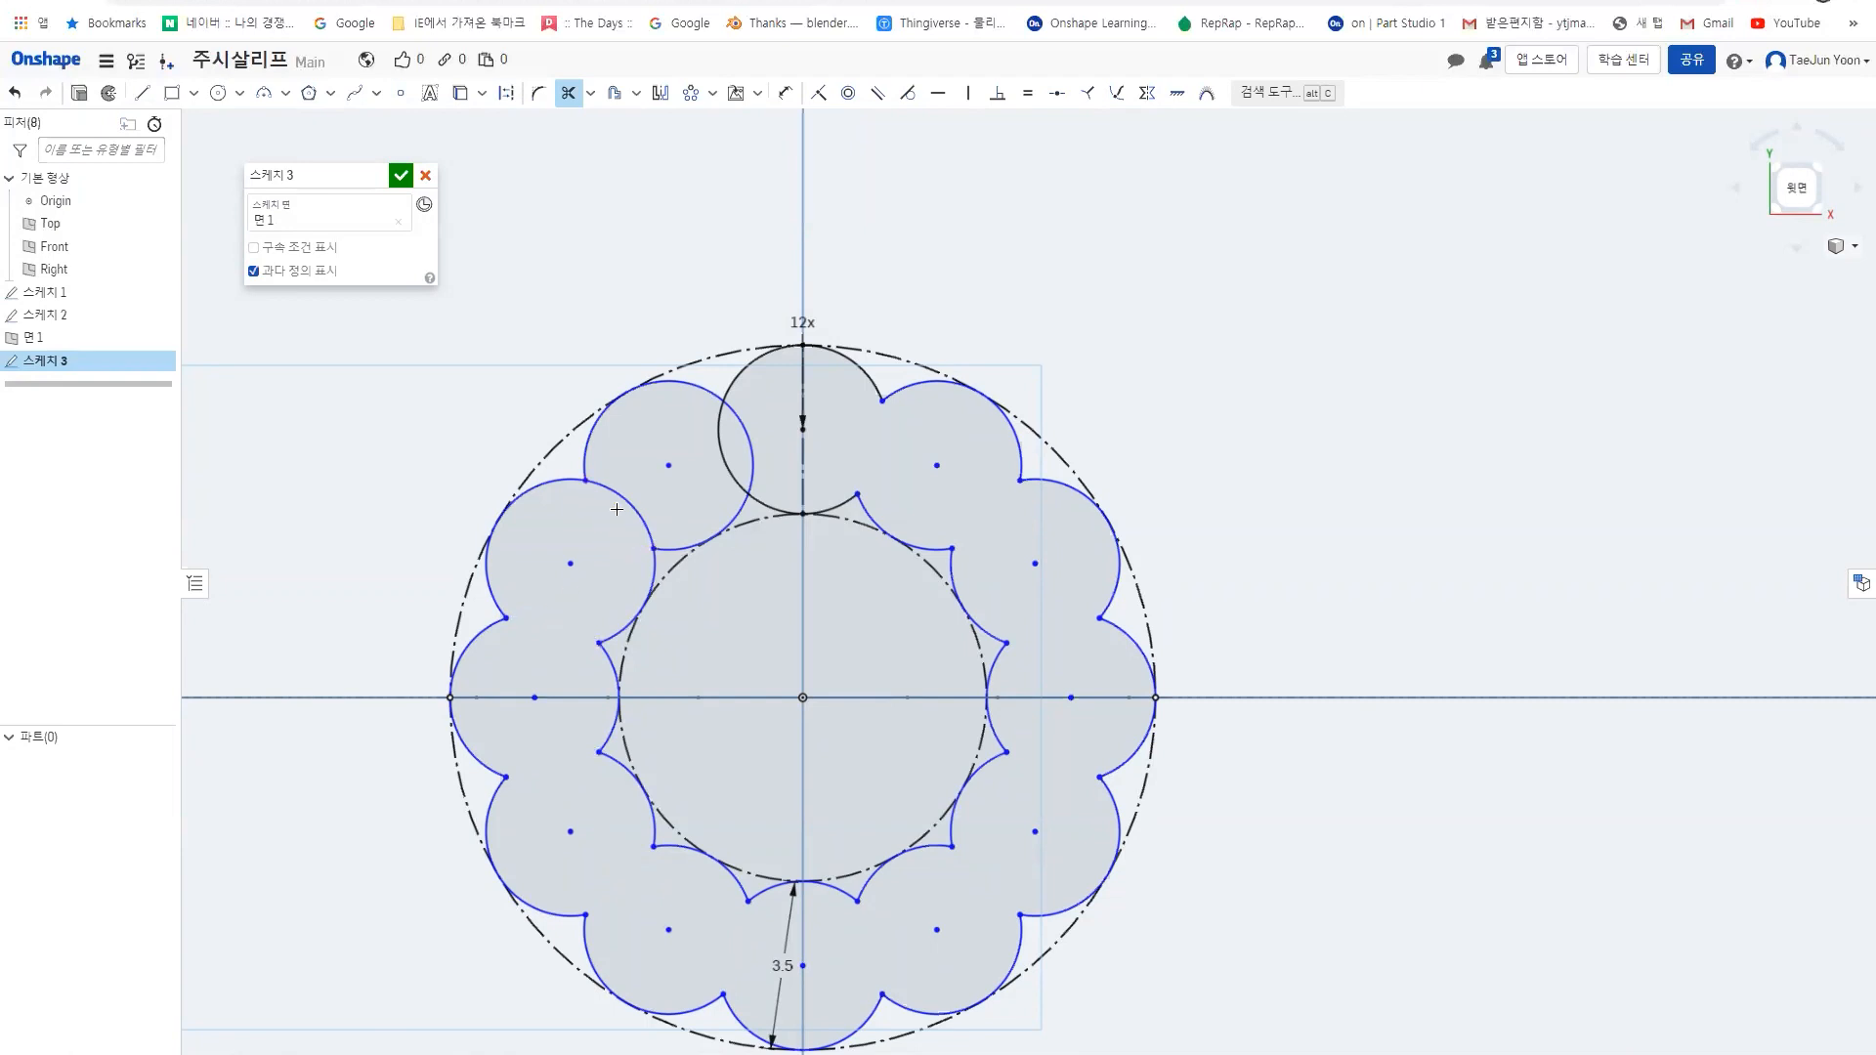
left_click(619, 497)
left_click(722, 458)
left_click(743, 435)
left_click(567, 92)
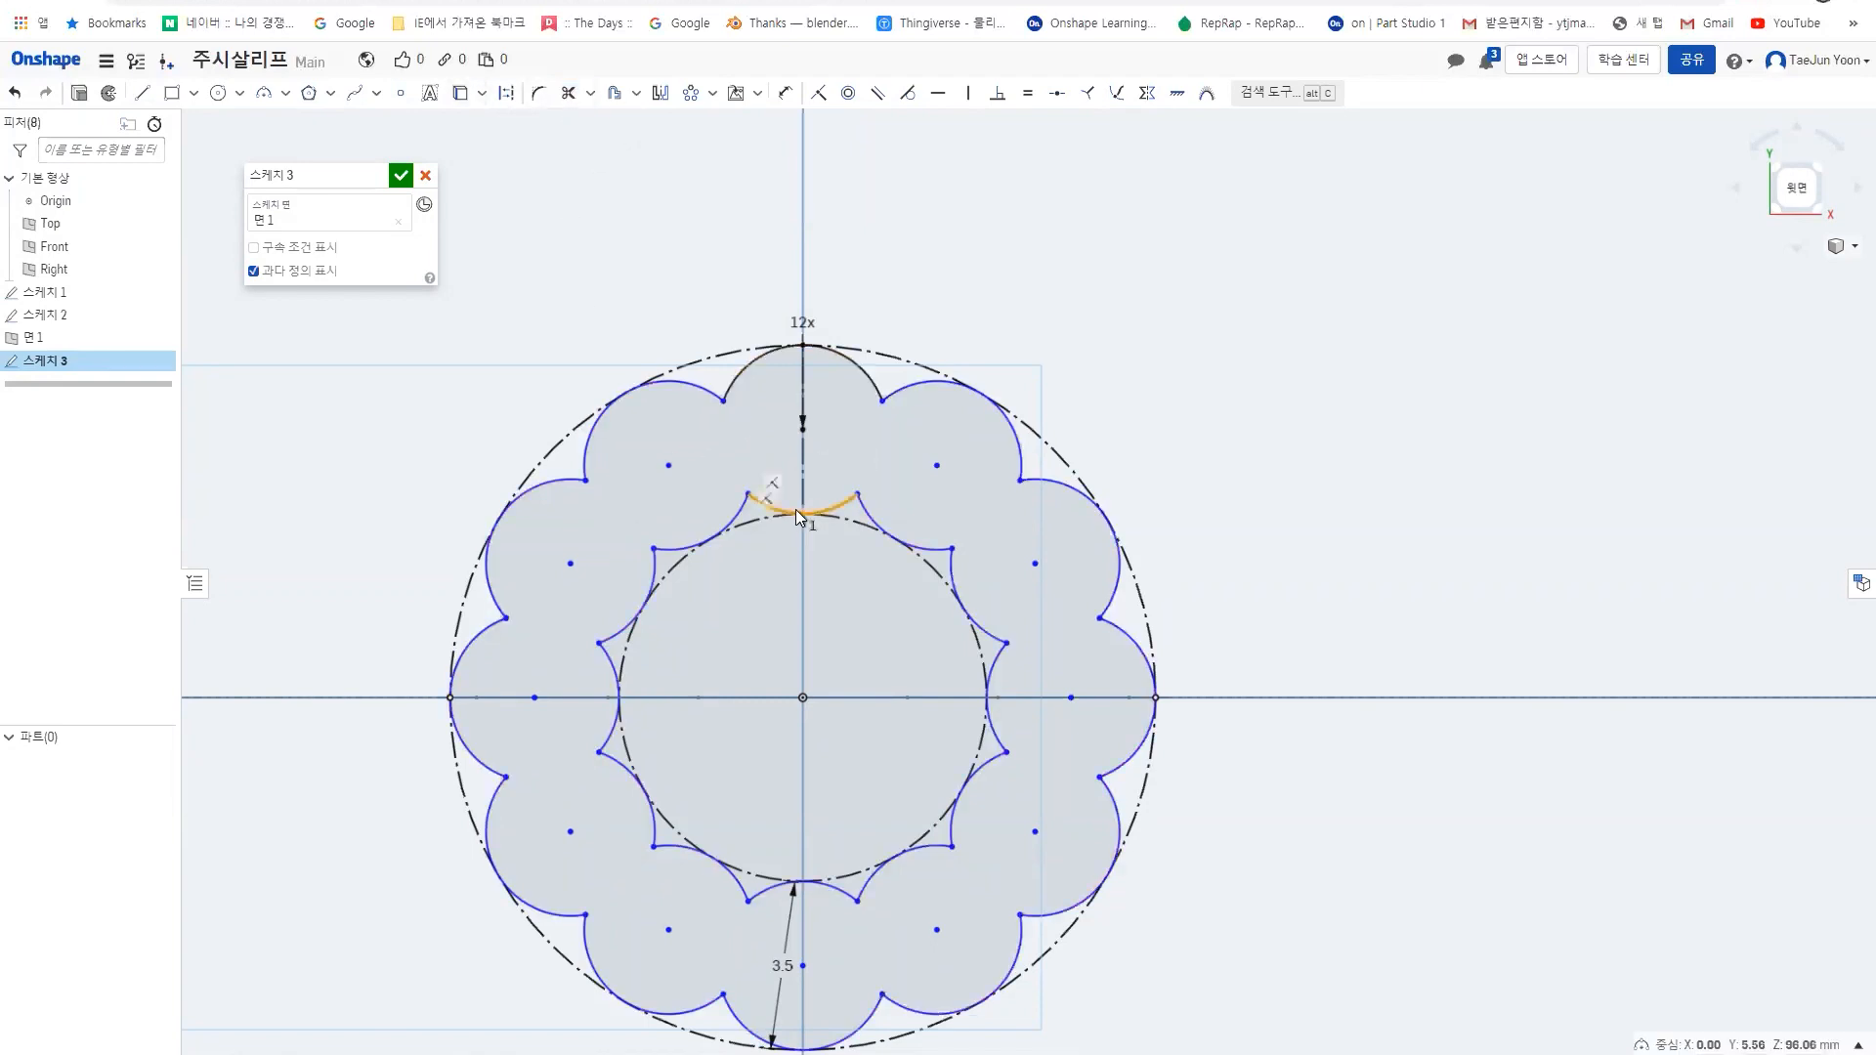
- Delete all the leftover inner arcs around the construction circle, leaving only the outer scalloped outline
left_click(795, 509)
left_click(897, 552)
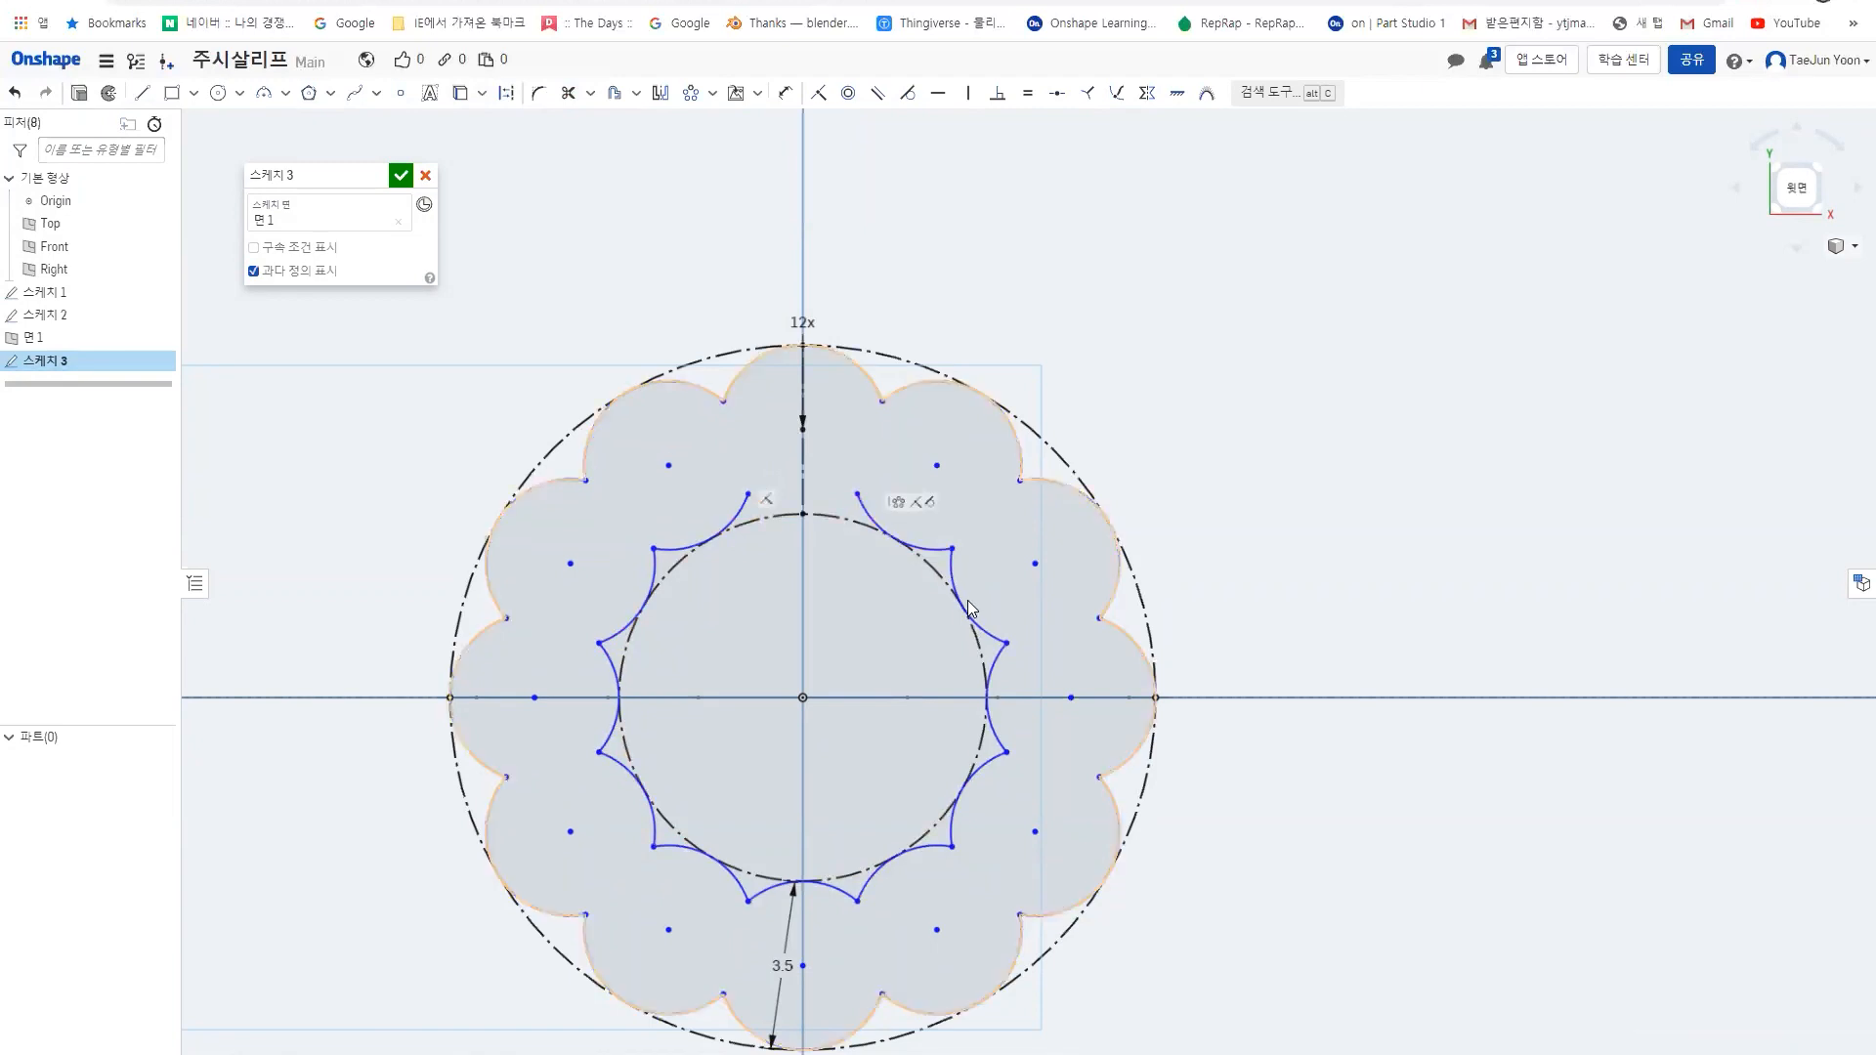
left_click(973, 630)
left_click(990, 695)
left_click(990, 764)
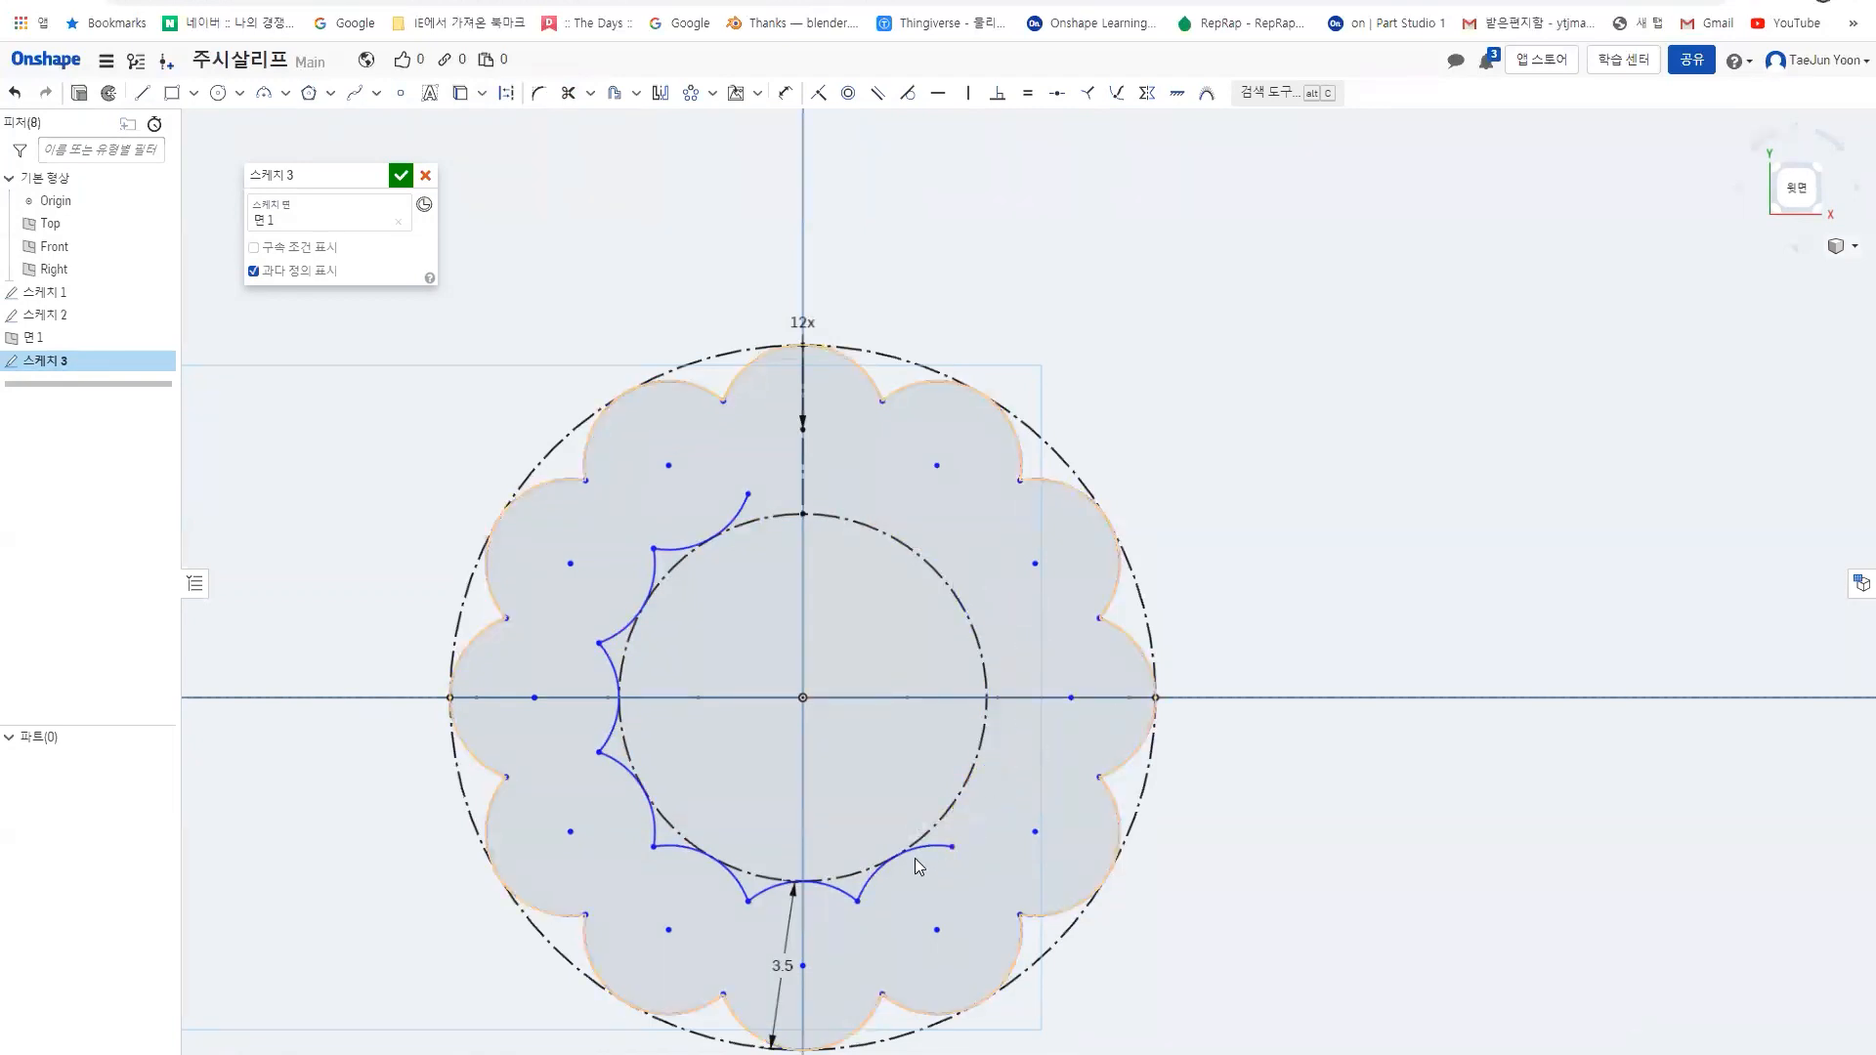
left_click(854, 887)
left_click(840, 889)
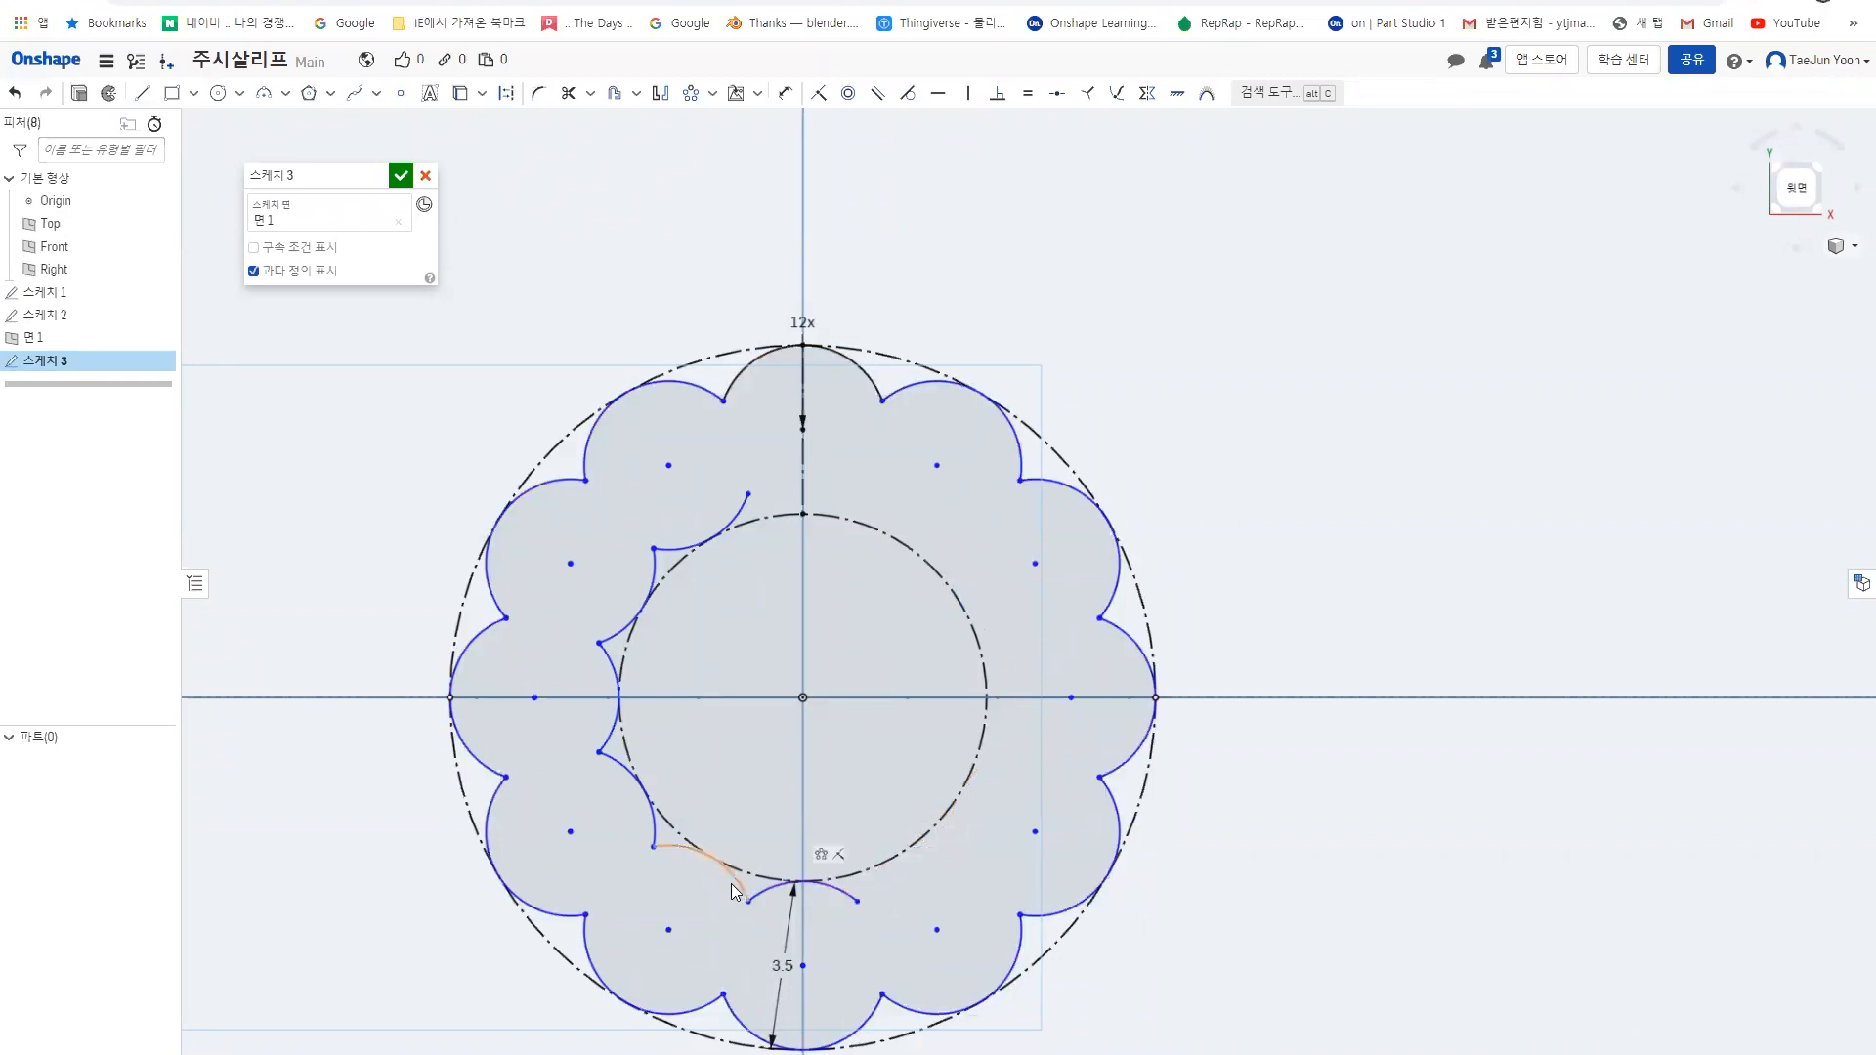
left_click(734, 882)
left_click(646, 812)
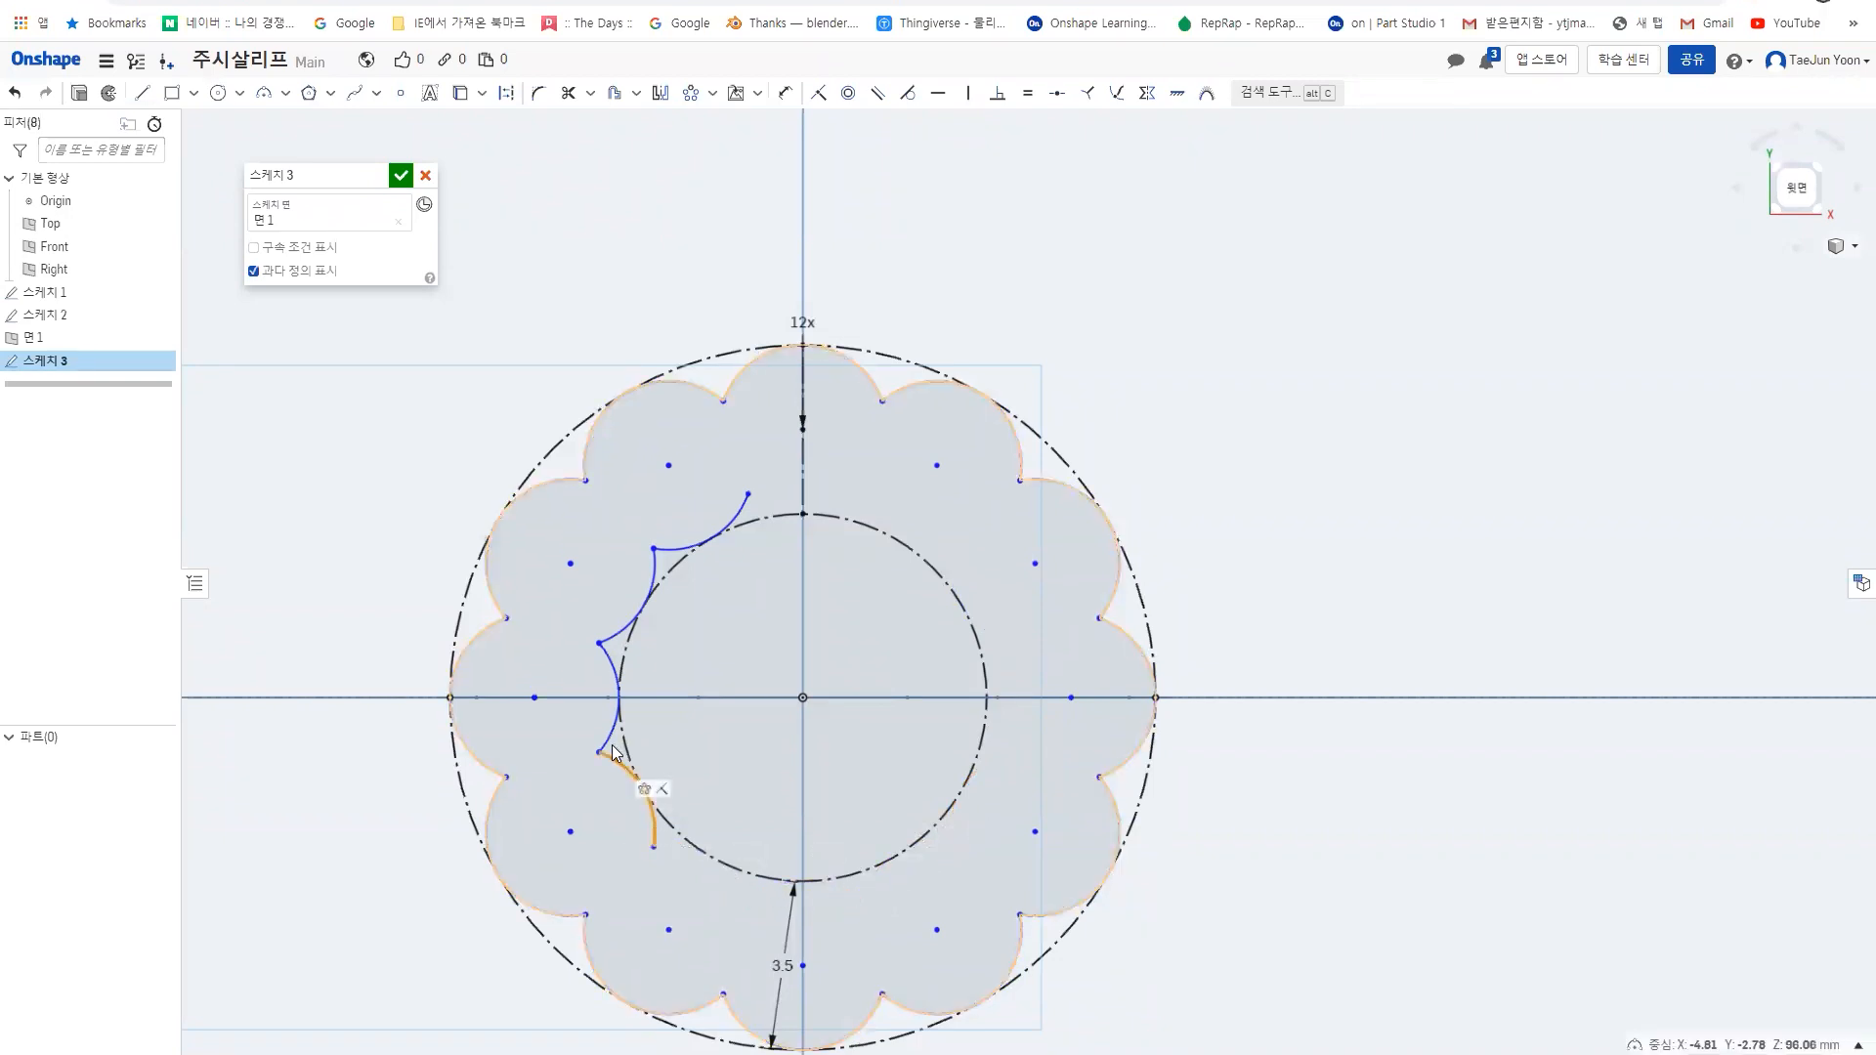
left_click(625, 674)
left_click(621, 629)
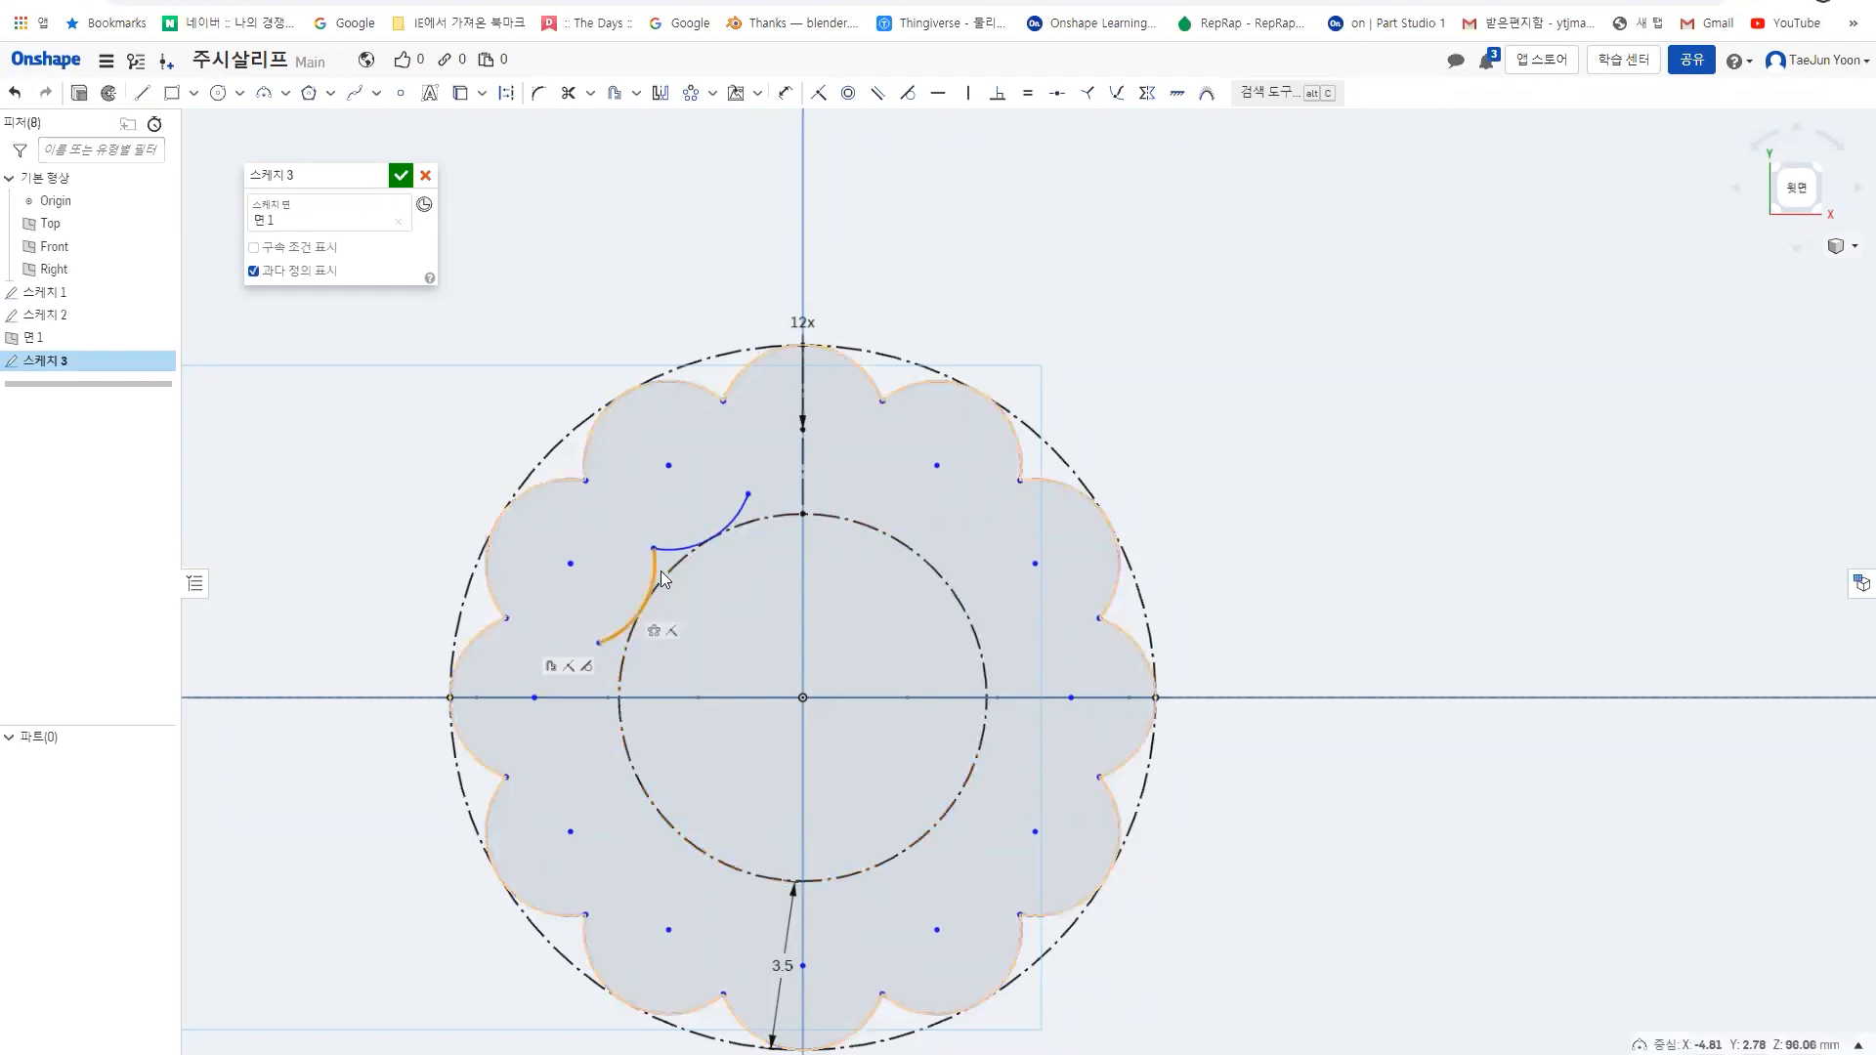
left_click(680, 547)
- Fillet the notch just right of the topmost lobe with a 0.5 mm radius
mouse_move(799, 633)
right_mouse_down()
mouse_move(791, 524)
mouse_move(832, 485)
mouse_move(844, 623)
mouse_move(897, 719)
mouse_move(815, 723)
mouse_move(967, 731)
mouse_move(1016, 777)
mouse_move(999, 840)
mouse_move(983, 781)
right_mouse_up()
scroll(844, 625, "down", 5)
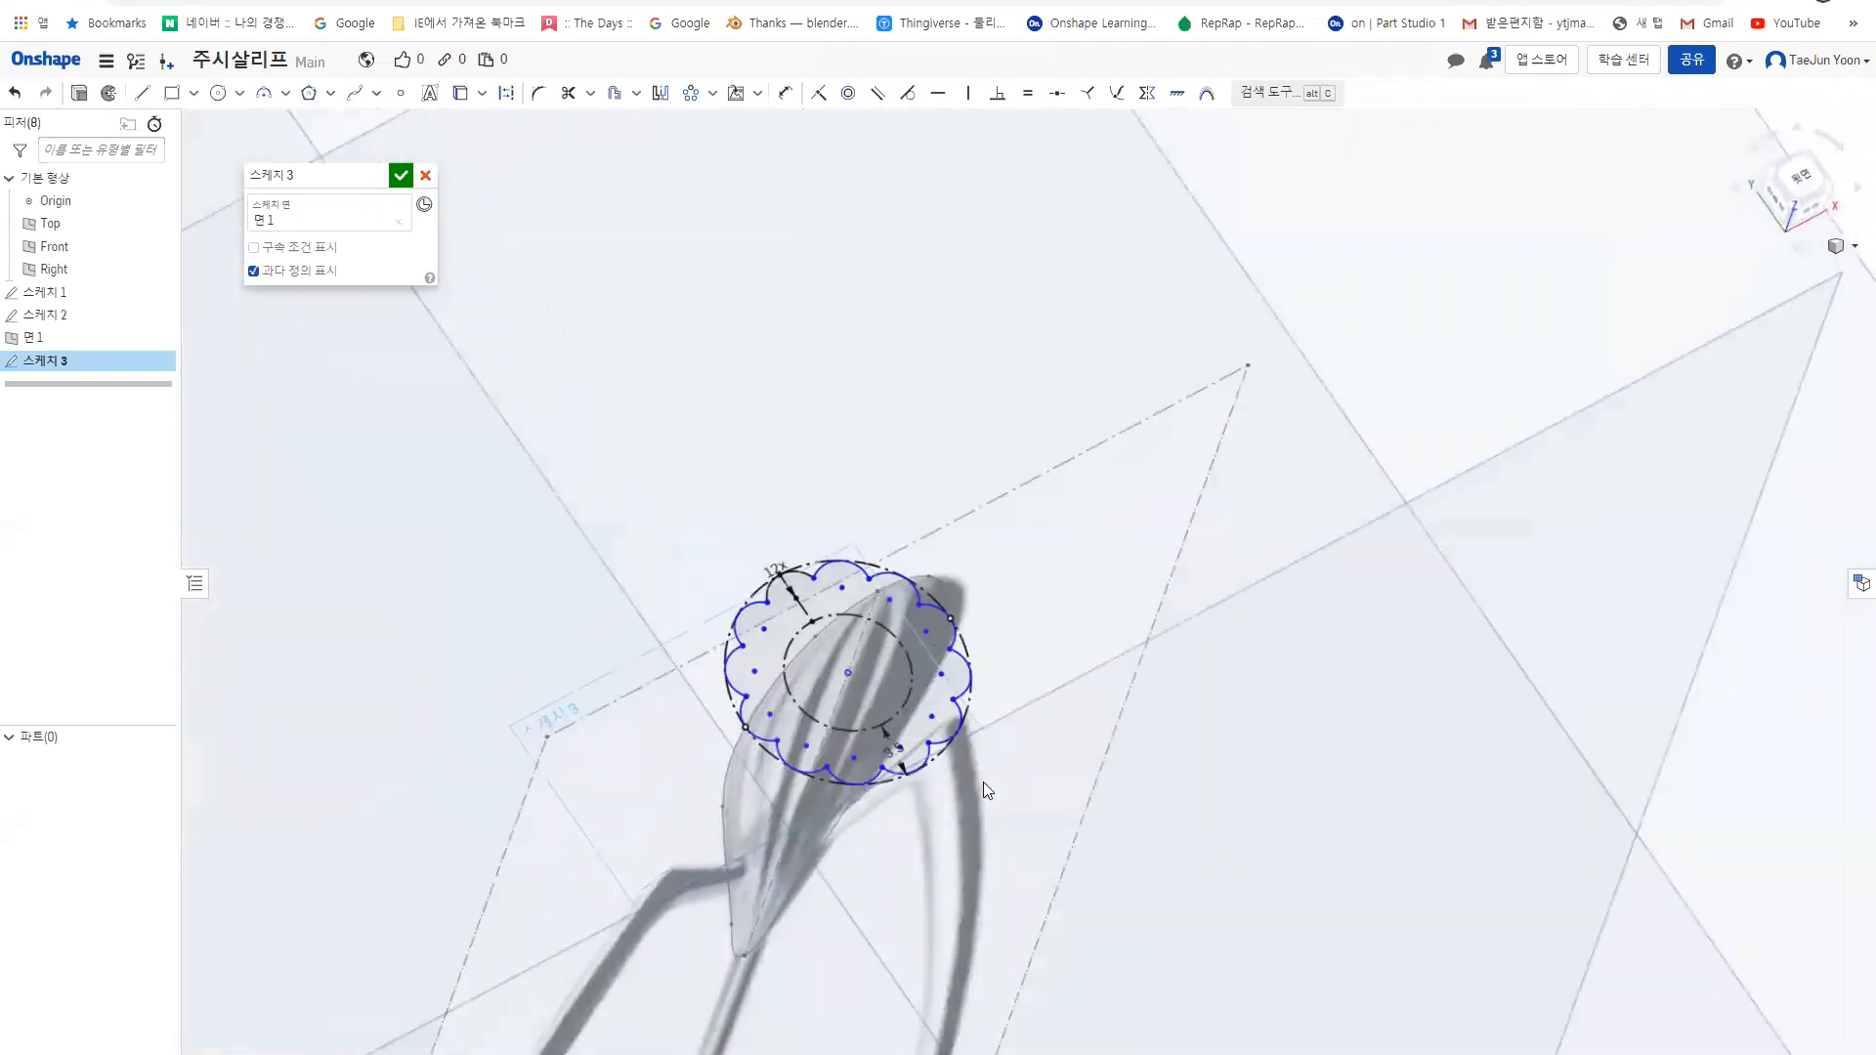
left_click(1798, 178)
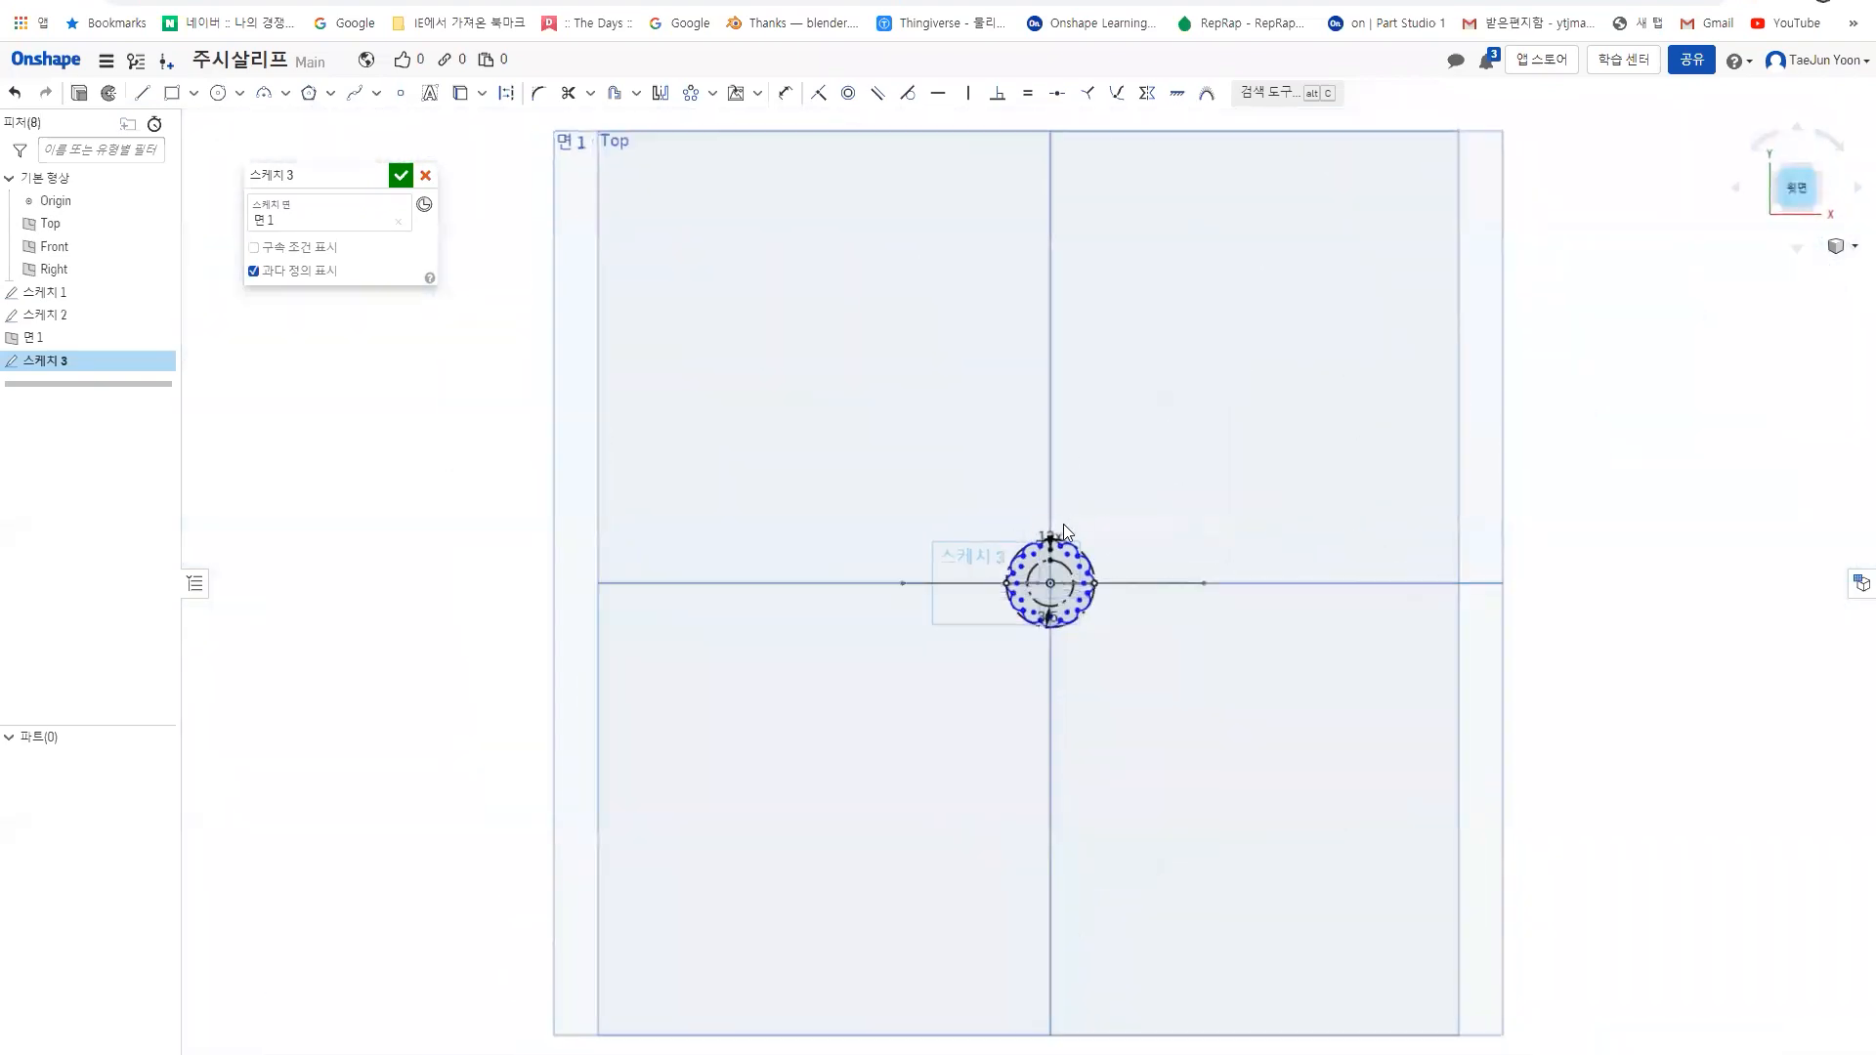
scroll(1096, 643, "up", 10)
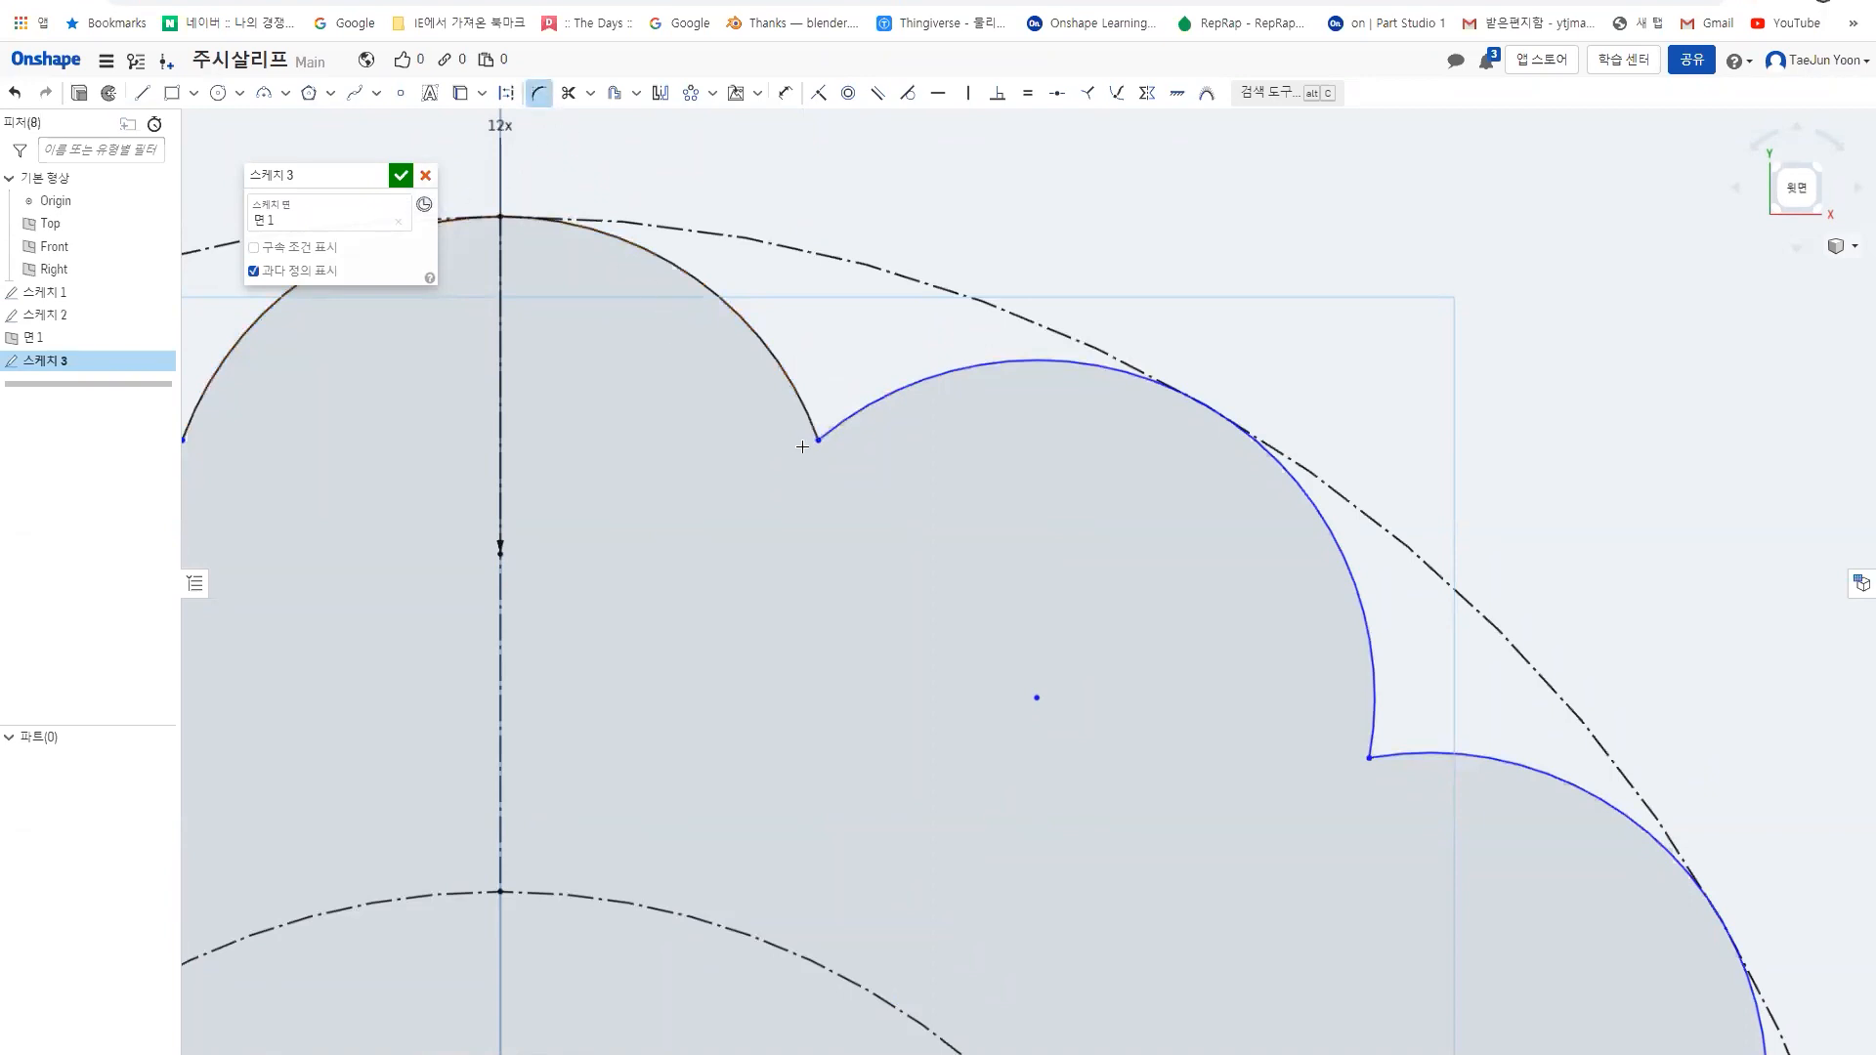
left_click(817, 442)
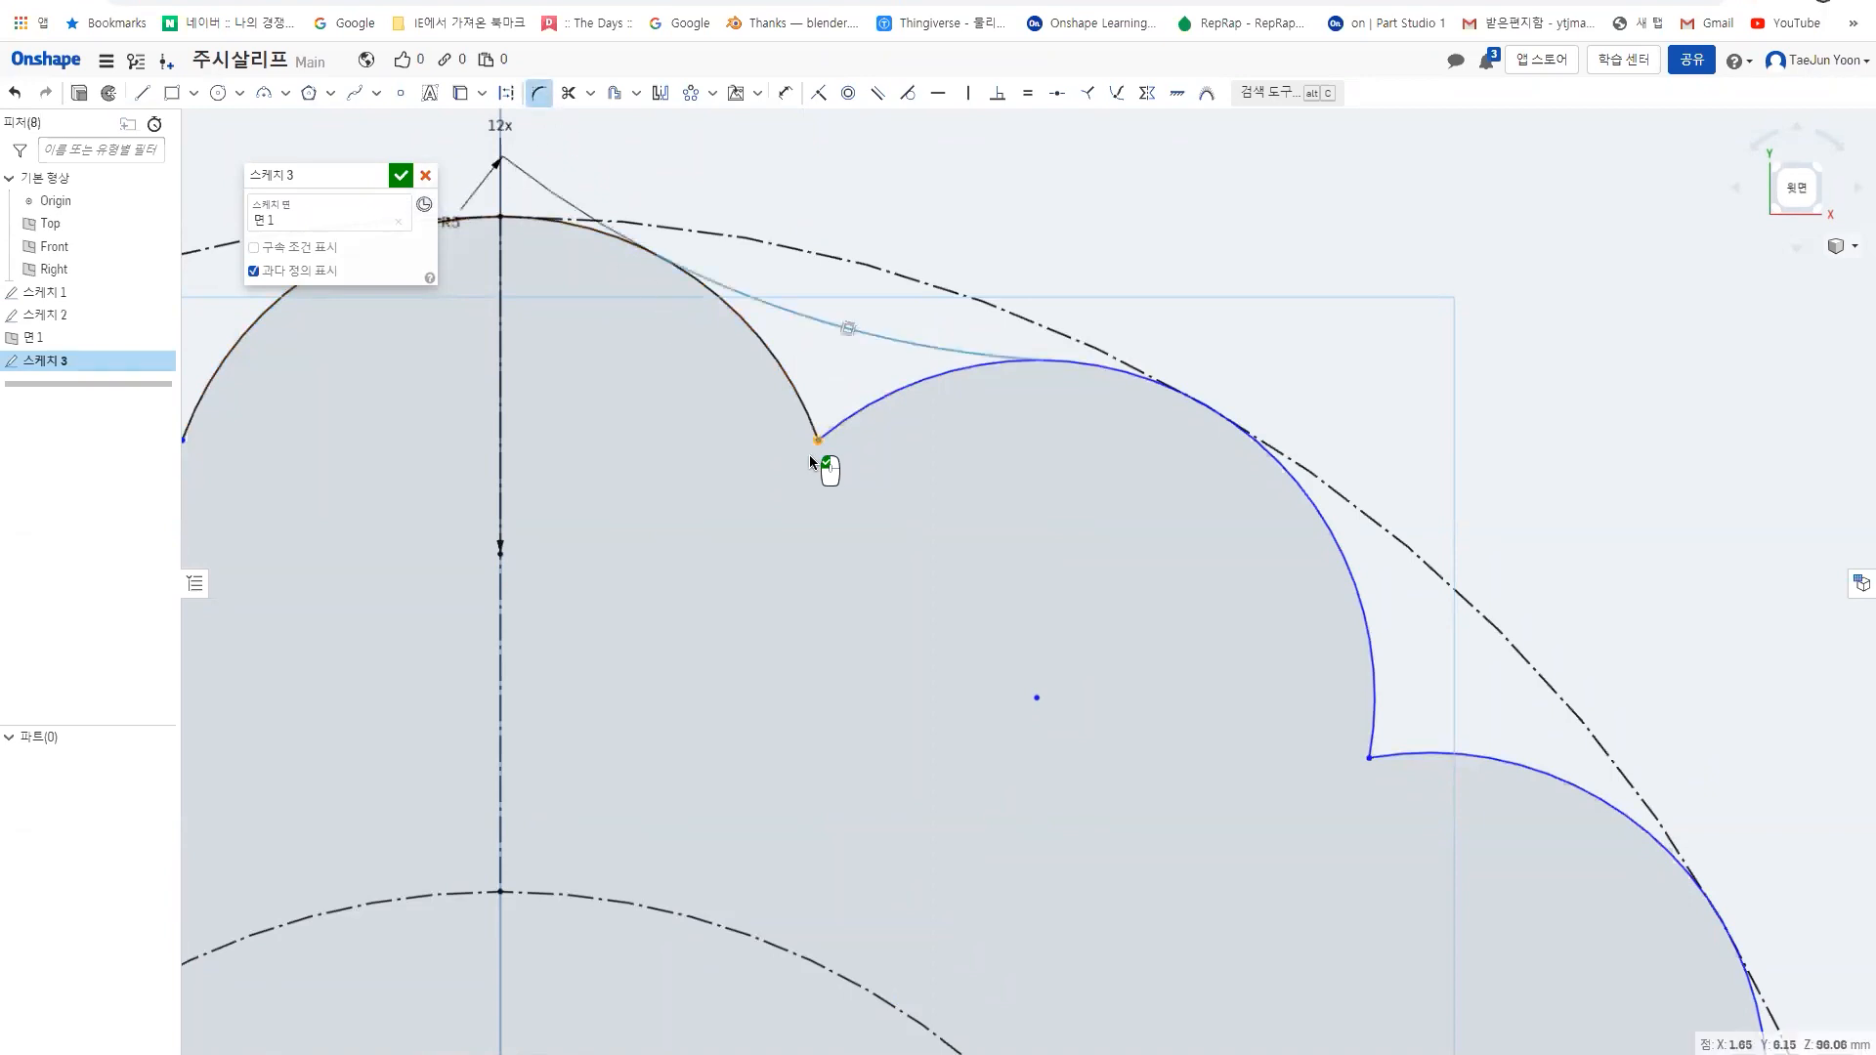
middle_click_drag(782, 491, 860, 573)
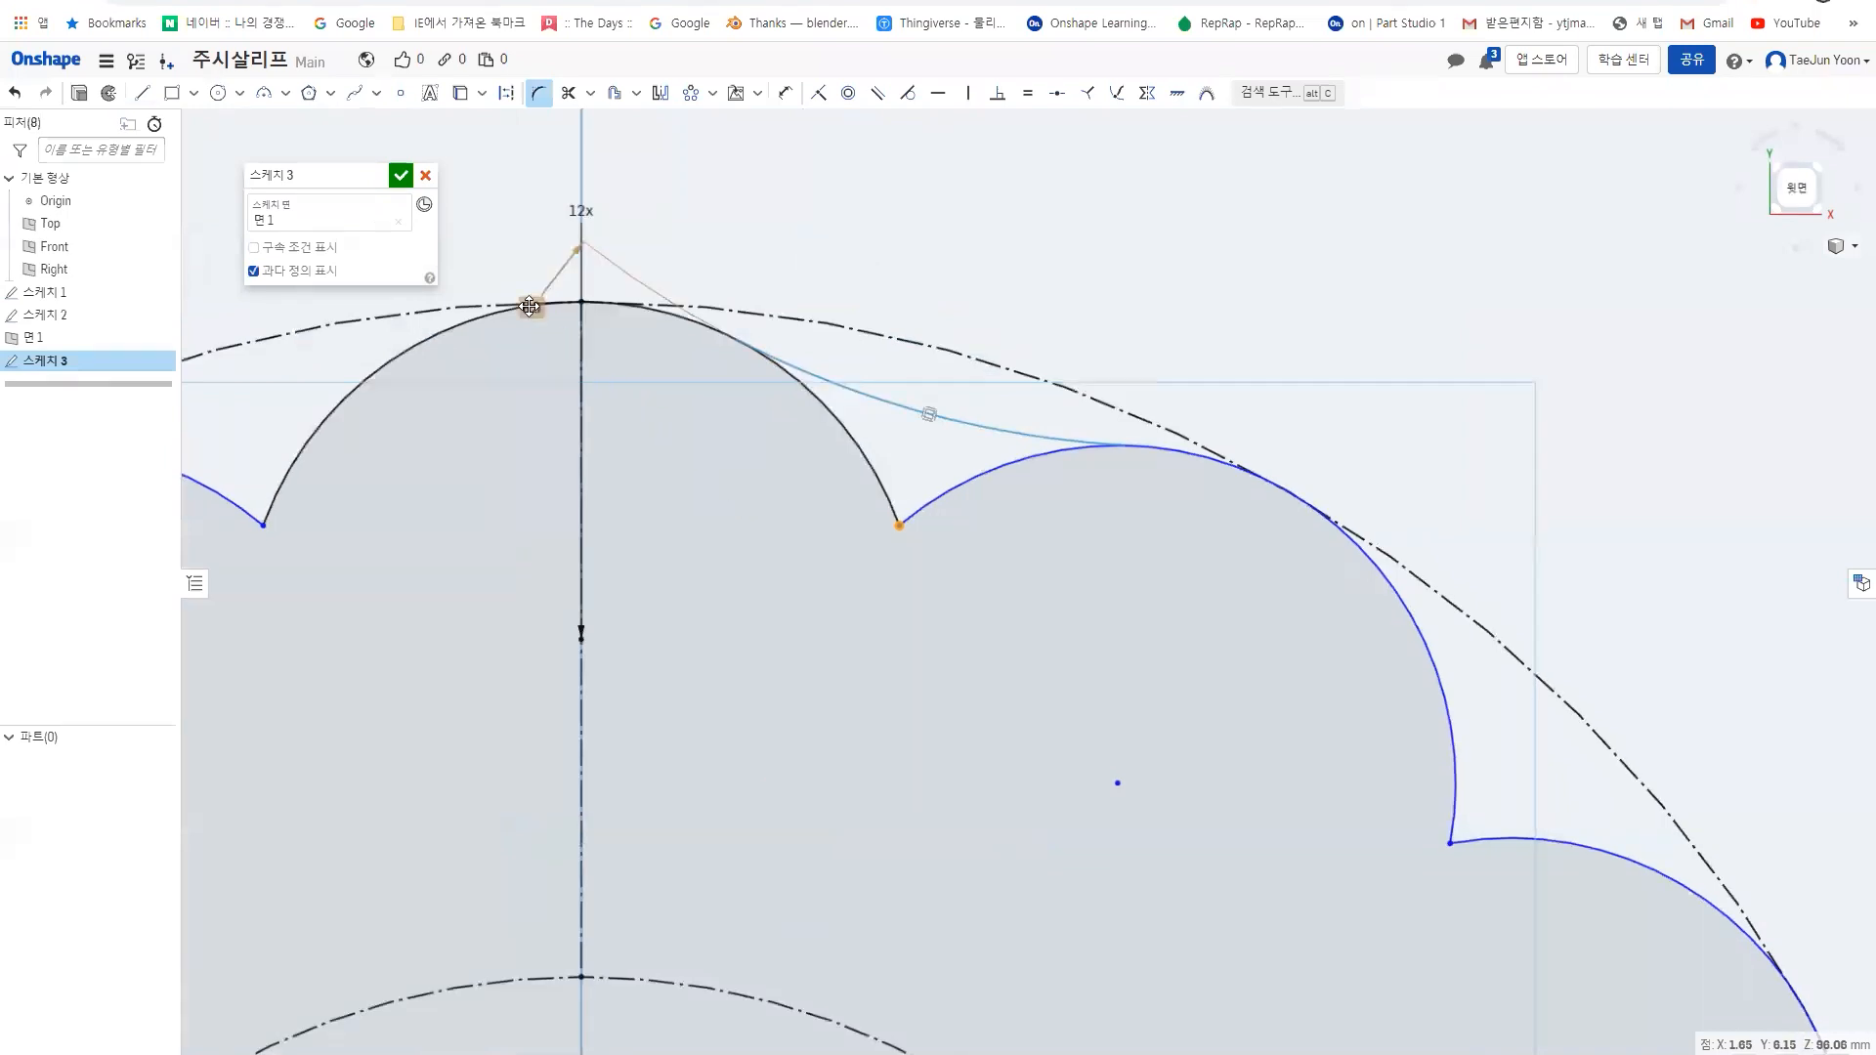
type("0.5")
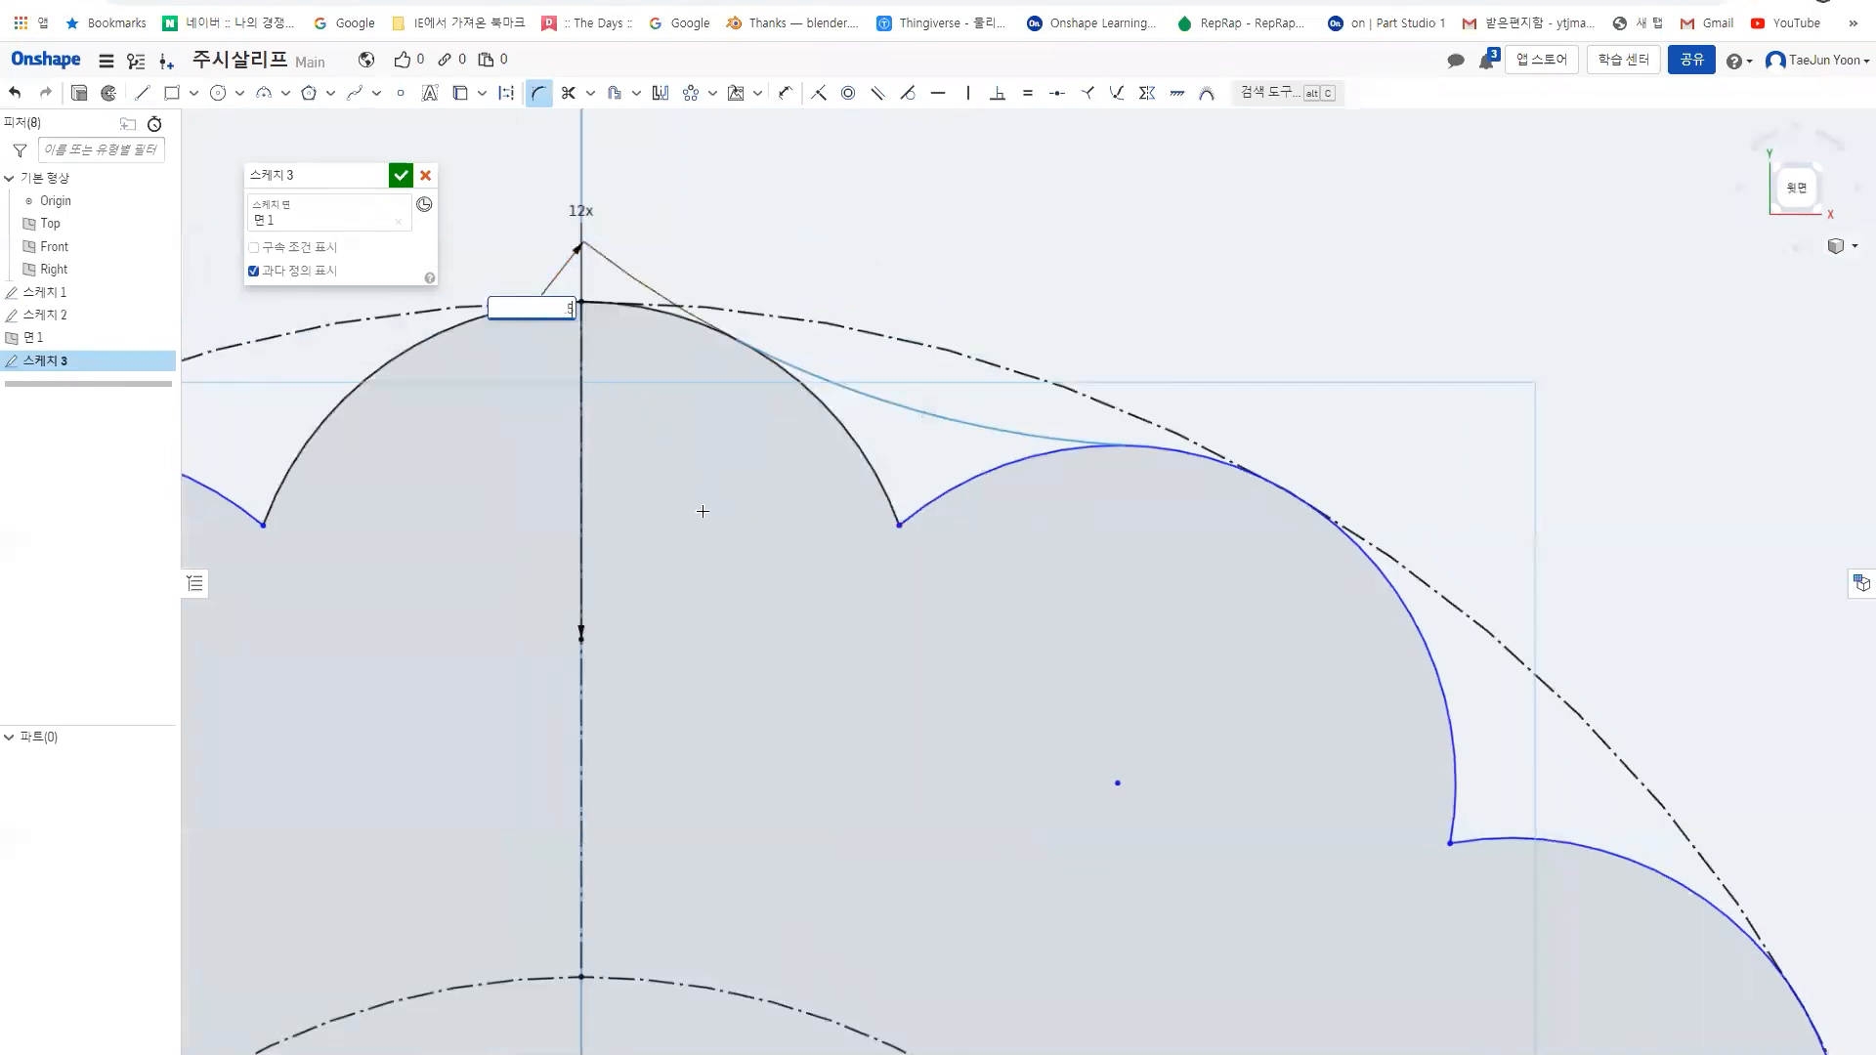
key("Return")
- Apply the same 0.5 mm fillet to all the remaining notches between the lobes
scroll(1191, 681, "up", 5)
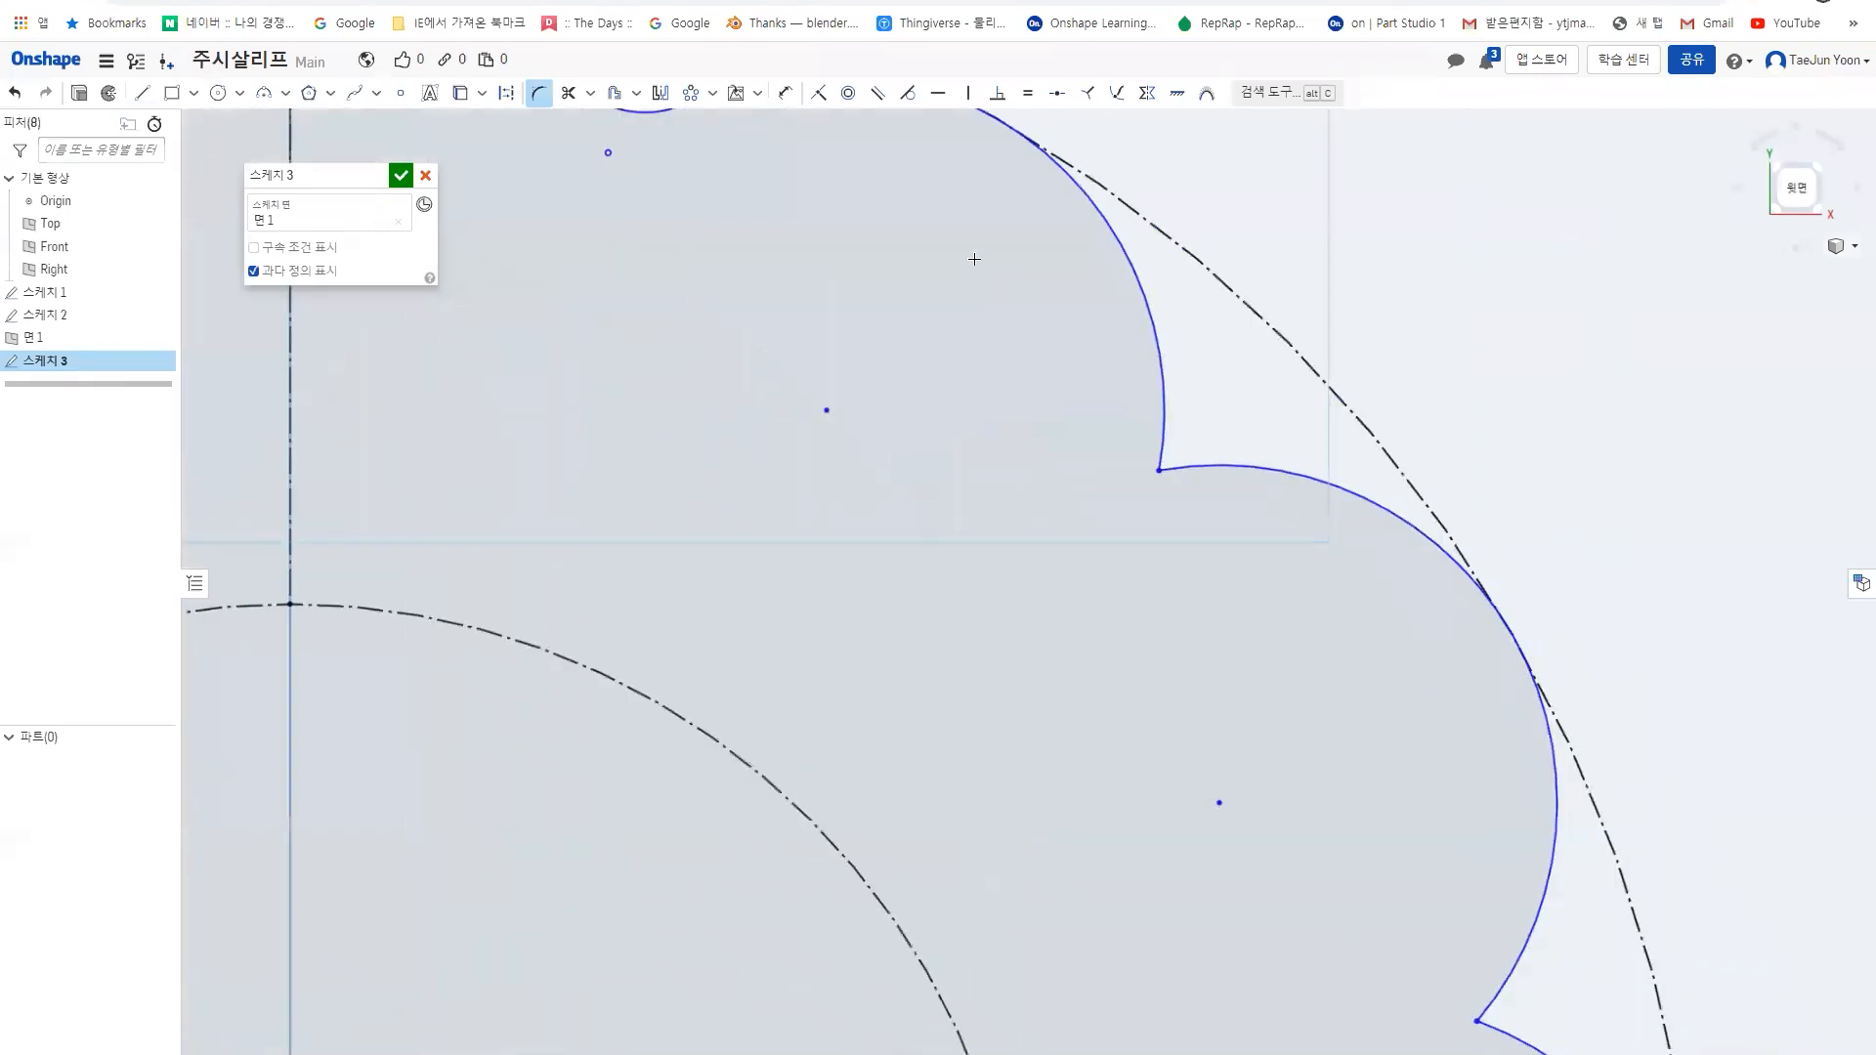
left_click(1043, 385)
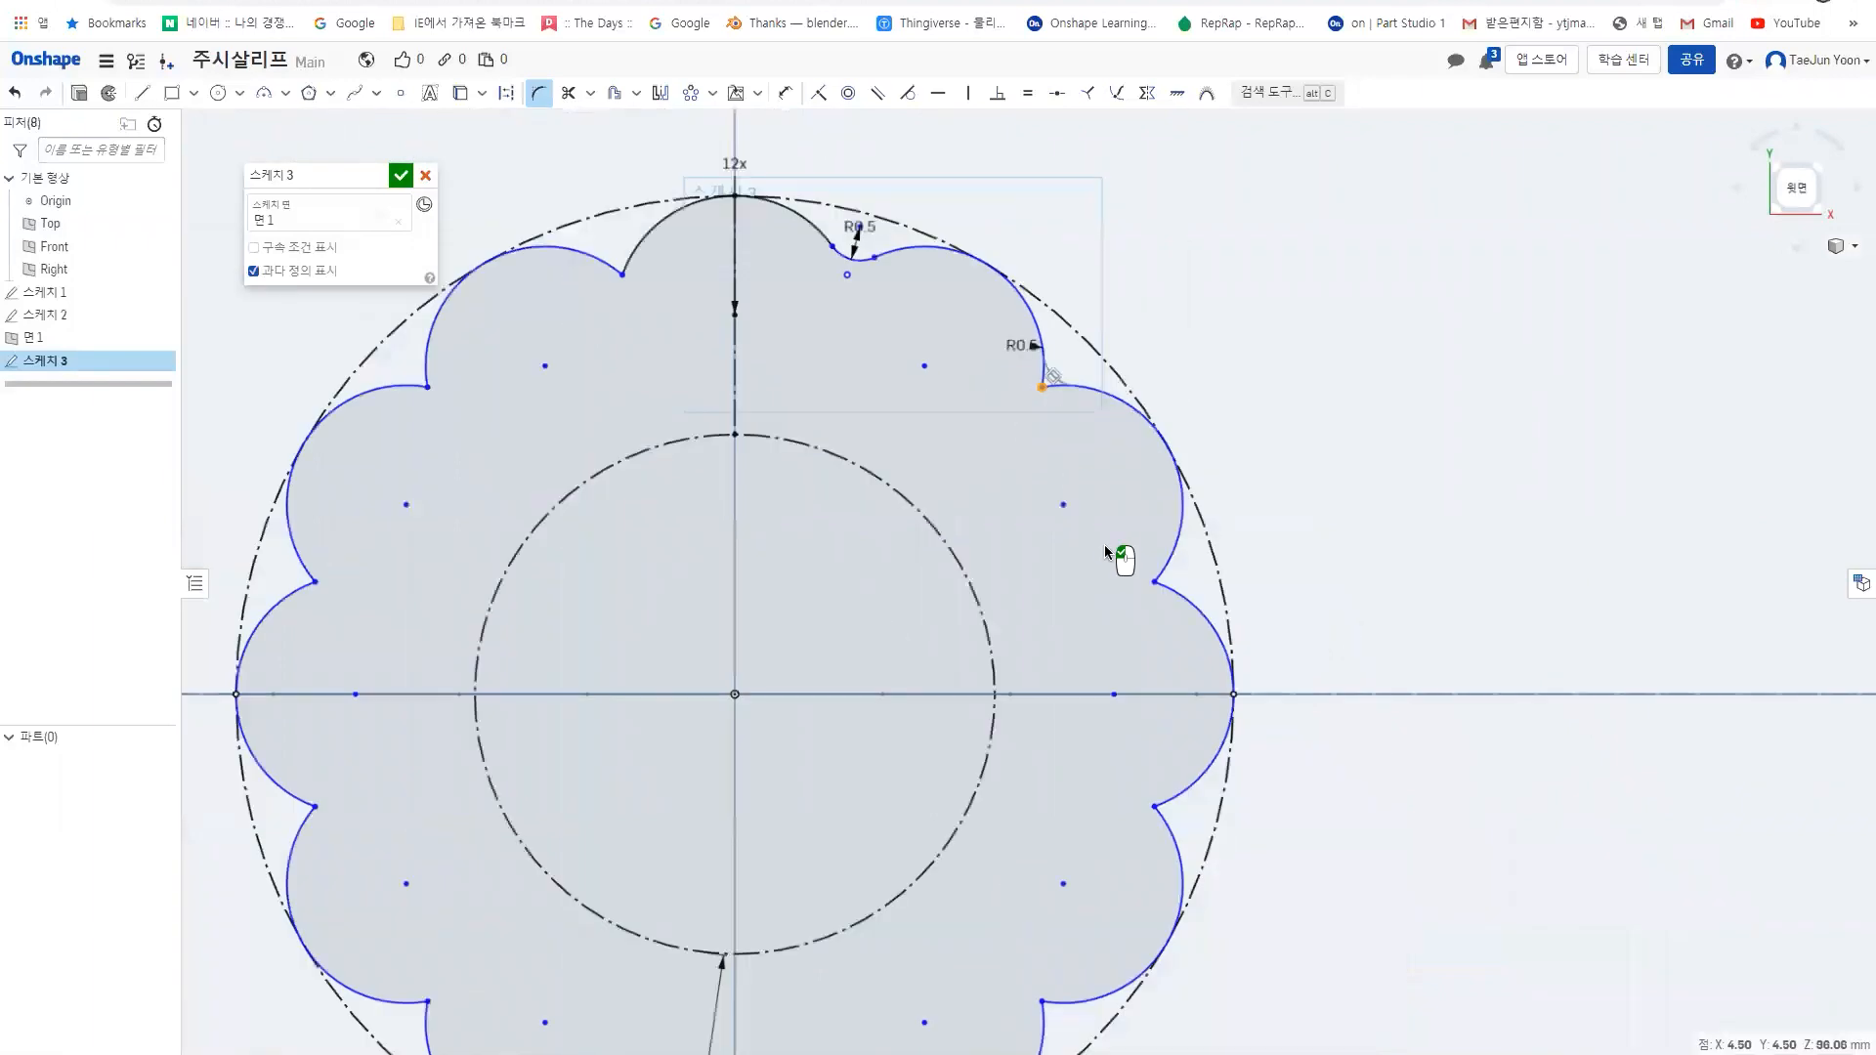
left_click(1153, 807)
middle_click_drag(1108, 831, 1197, 663)
left_click(1131, 835)
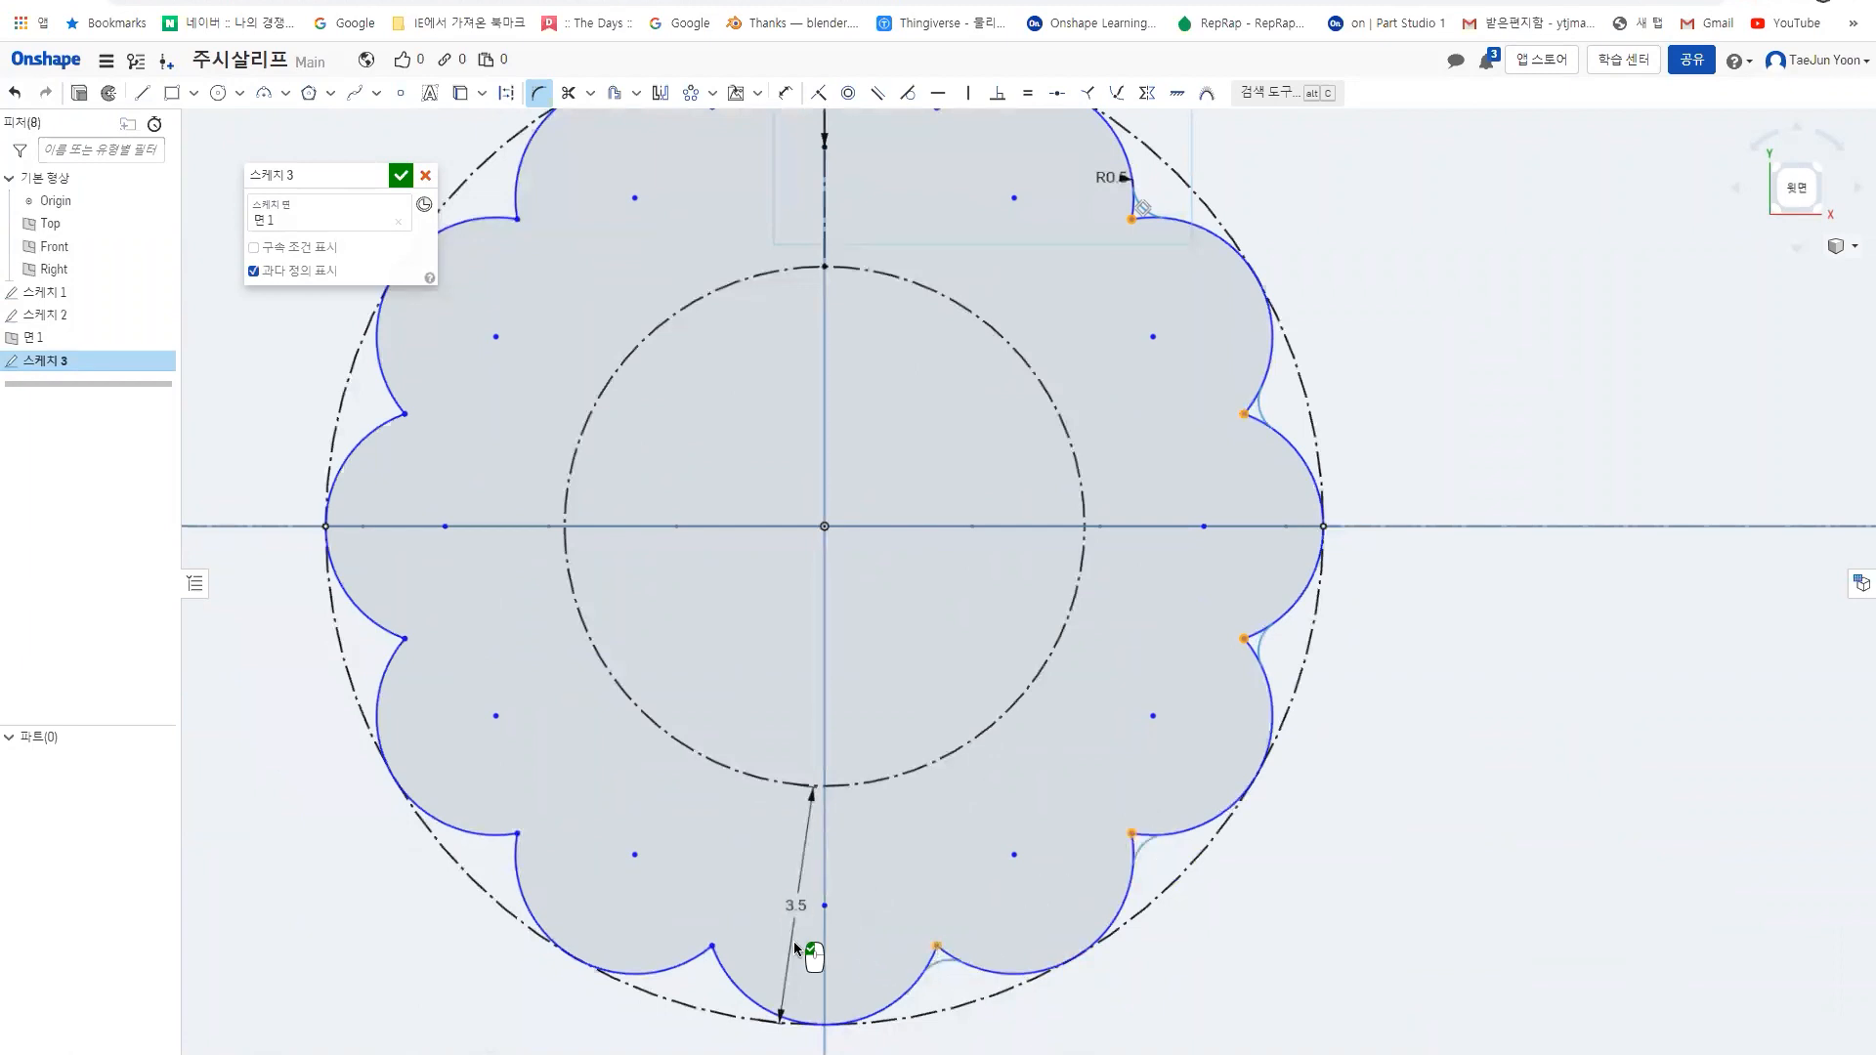
left_click(712, 945)
left_click(404, 639)
left_click(404, 415)
middle_click_drag(472, 556, 525, 762)
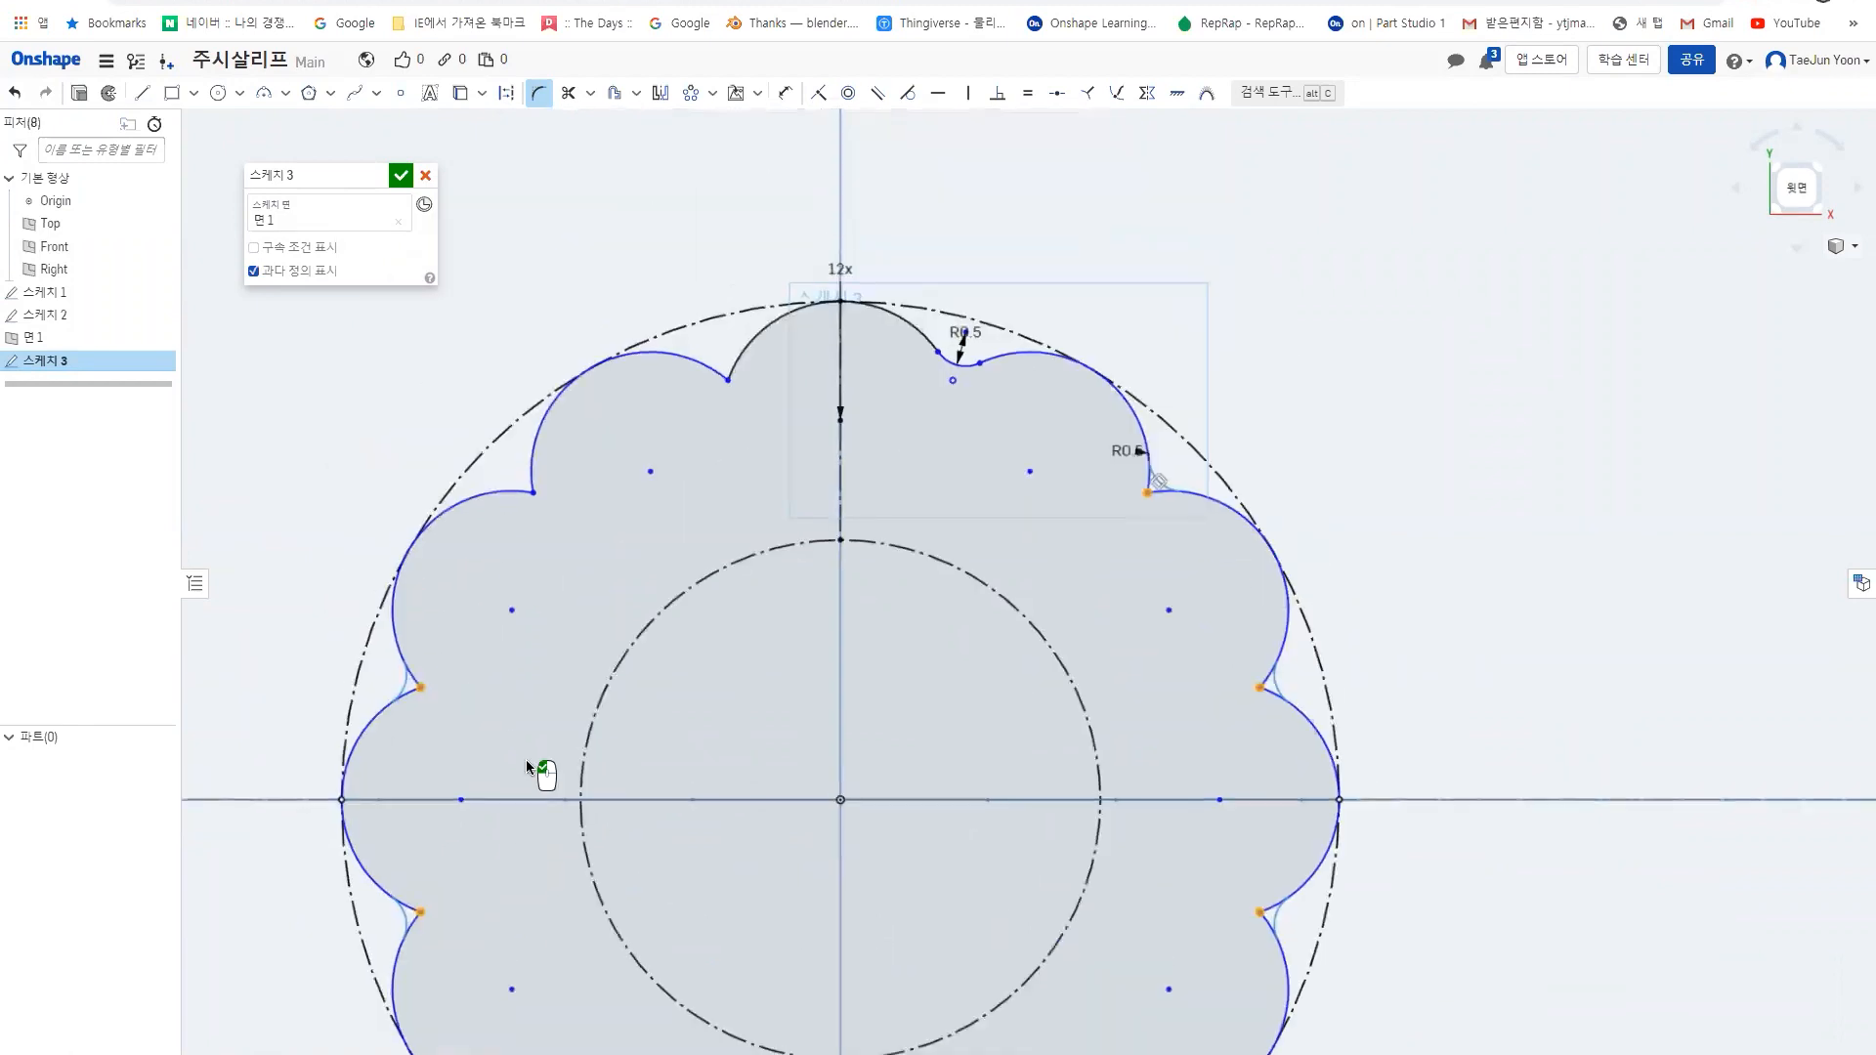
left_click(533, 493)
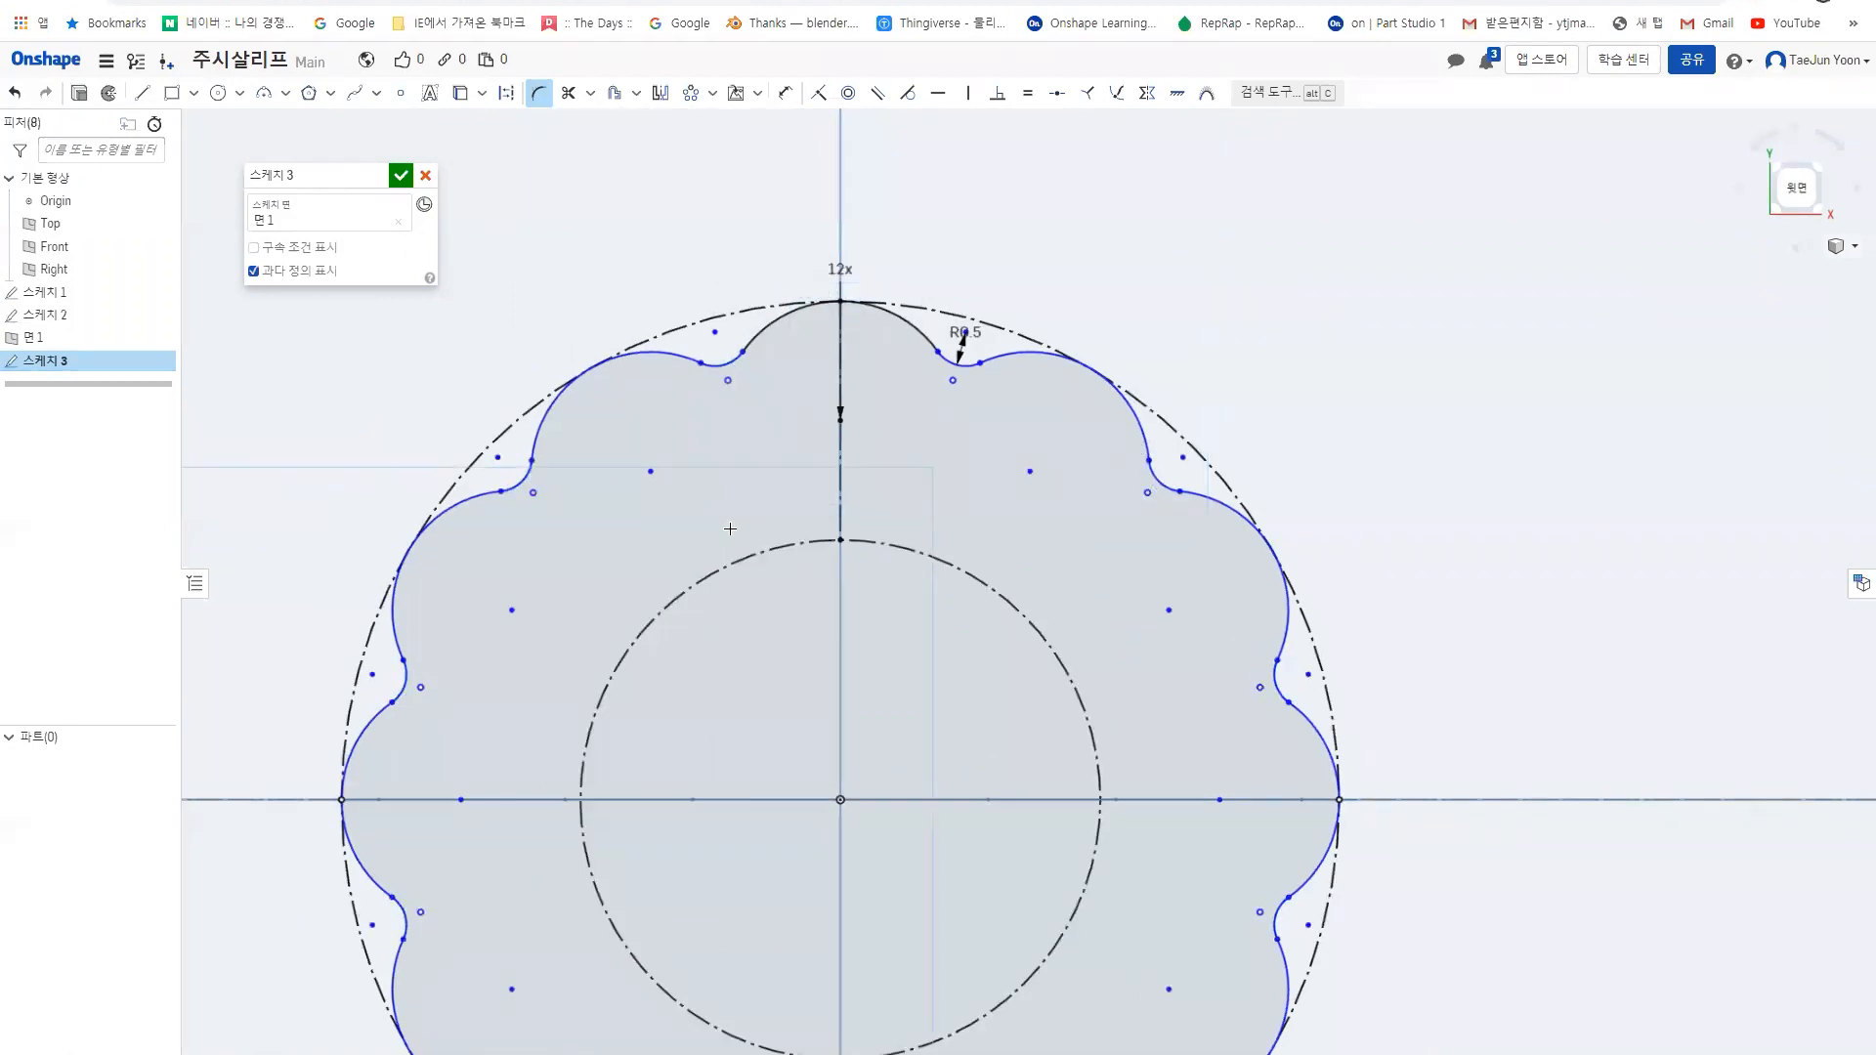
- Examine the filleted scalloped outline and compare it with the juicer head in the reference image from several angles
scroll(860, 654, "down", 2)
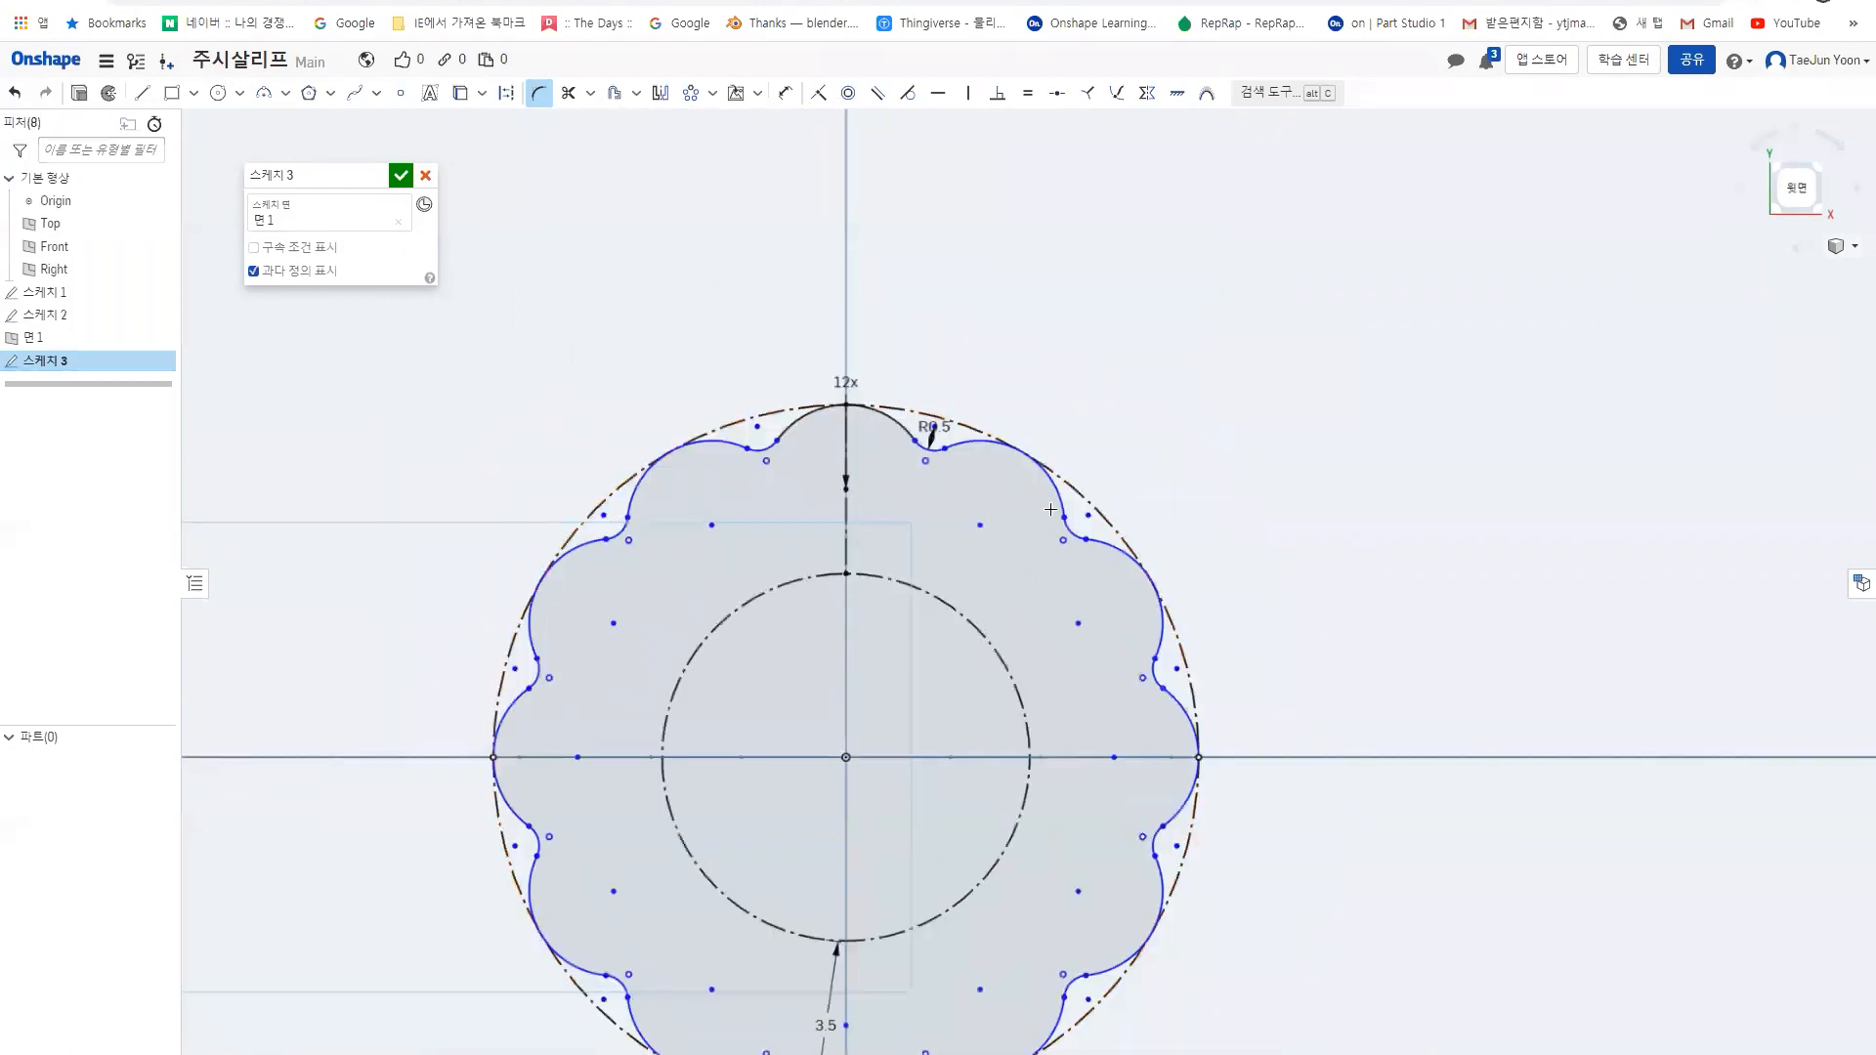
middle_click_drag(1126, 630, 1066, 482)
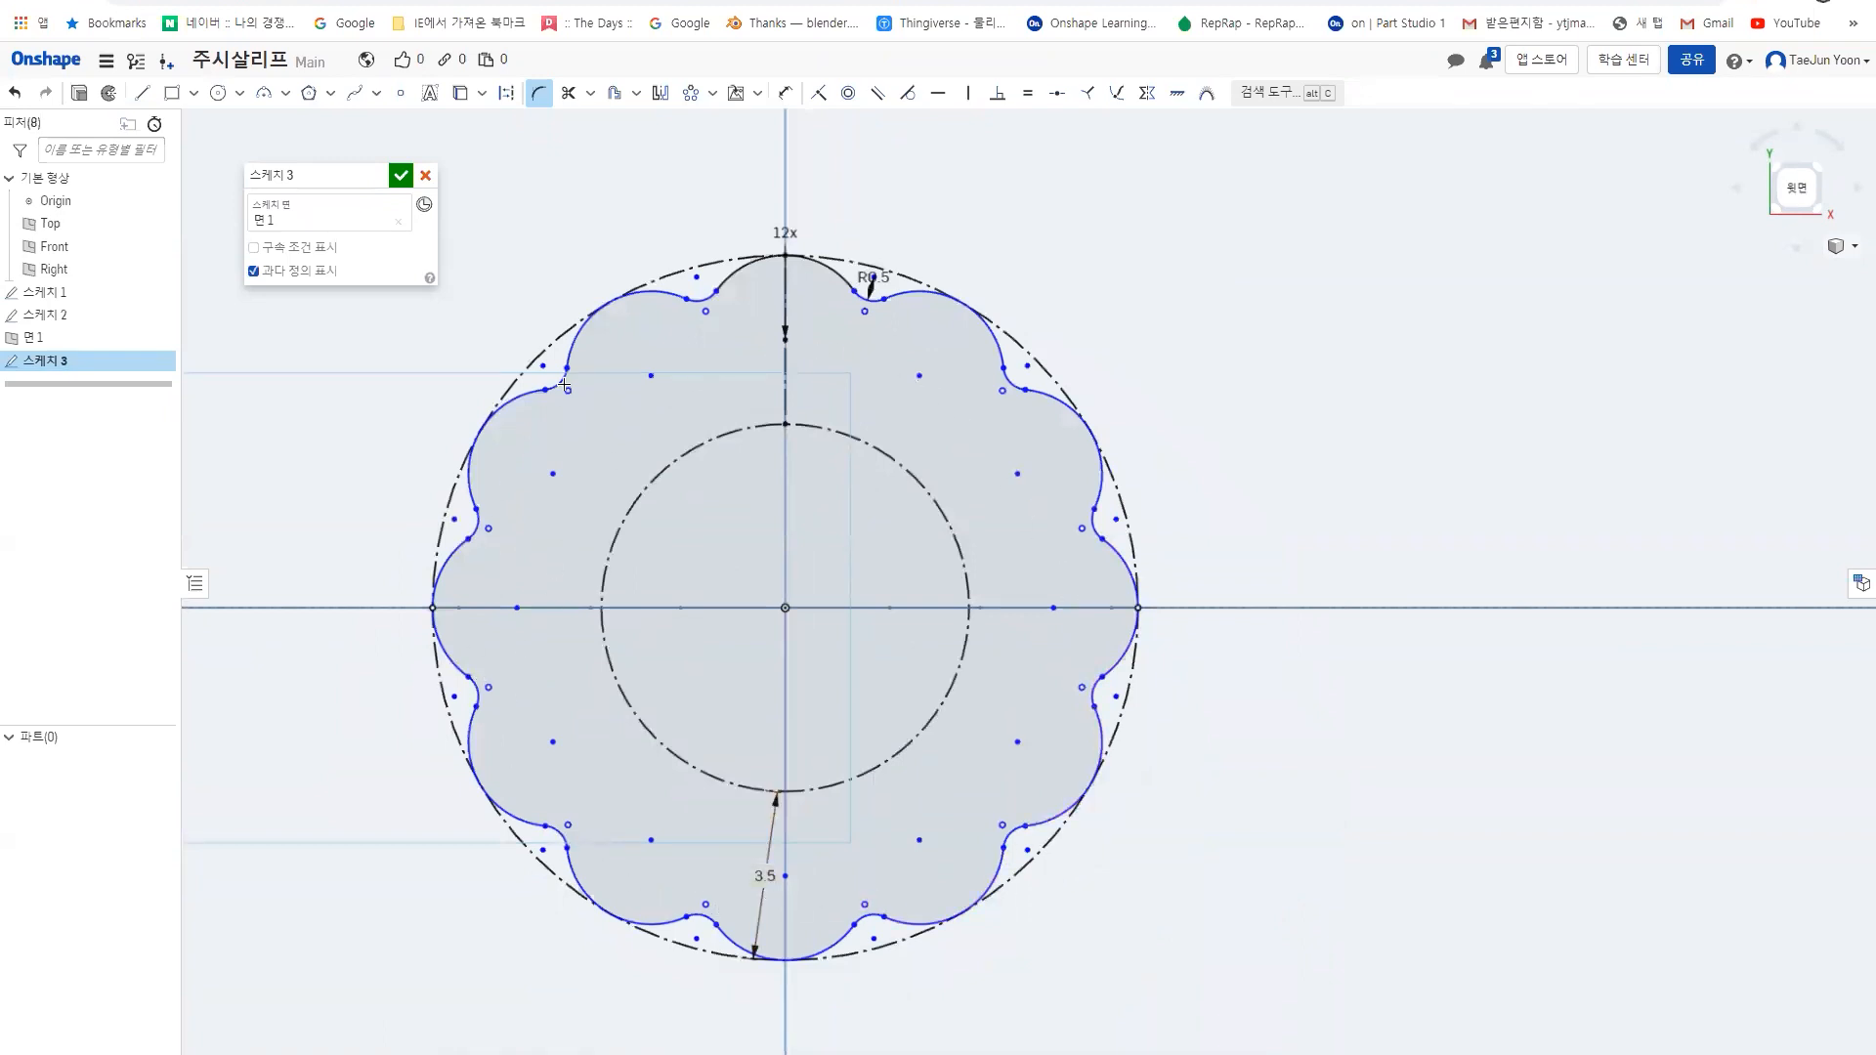
mouse_move(757, 665)
right_mouse_down()
mouse_move(766, 529)
mouse_move(768, 684)
mouse_move(779, 566)
right_mouse_up()
scroll(763, 587, "down", 6)
scroll(764, 587, "down", 3)
scroll(778, 567, "up", 3)
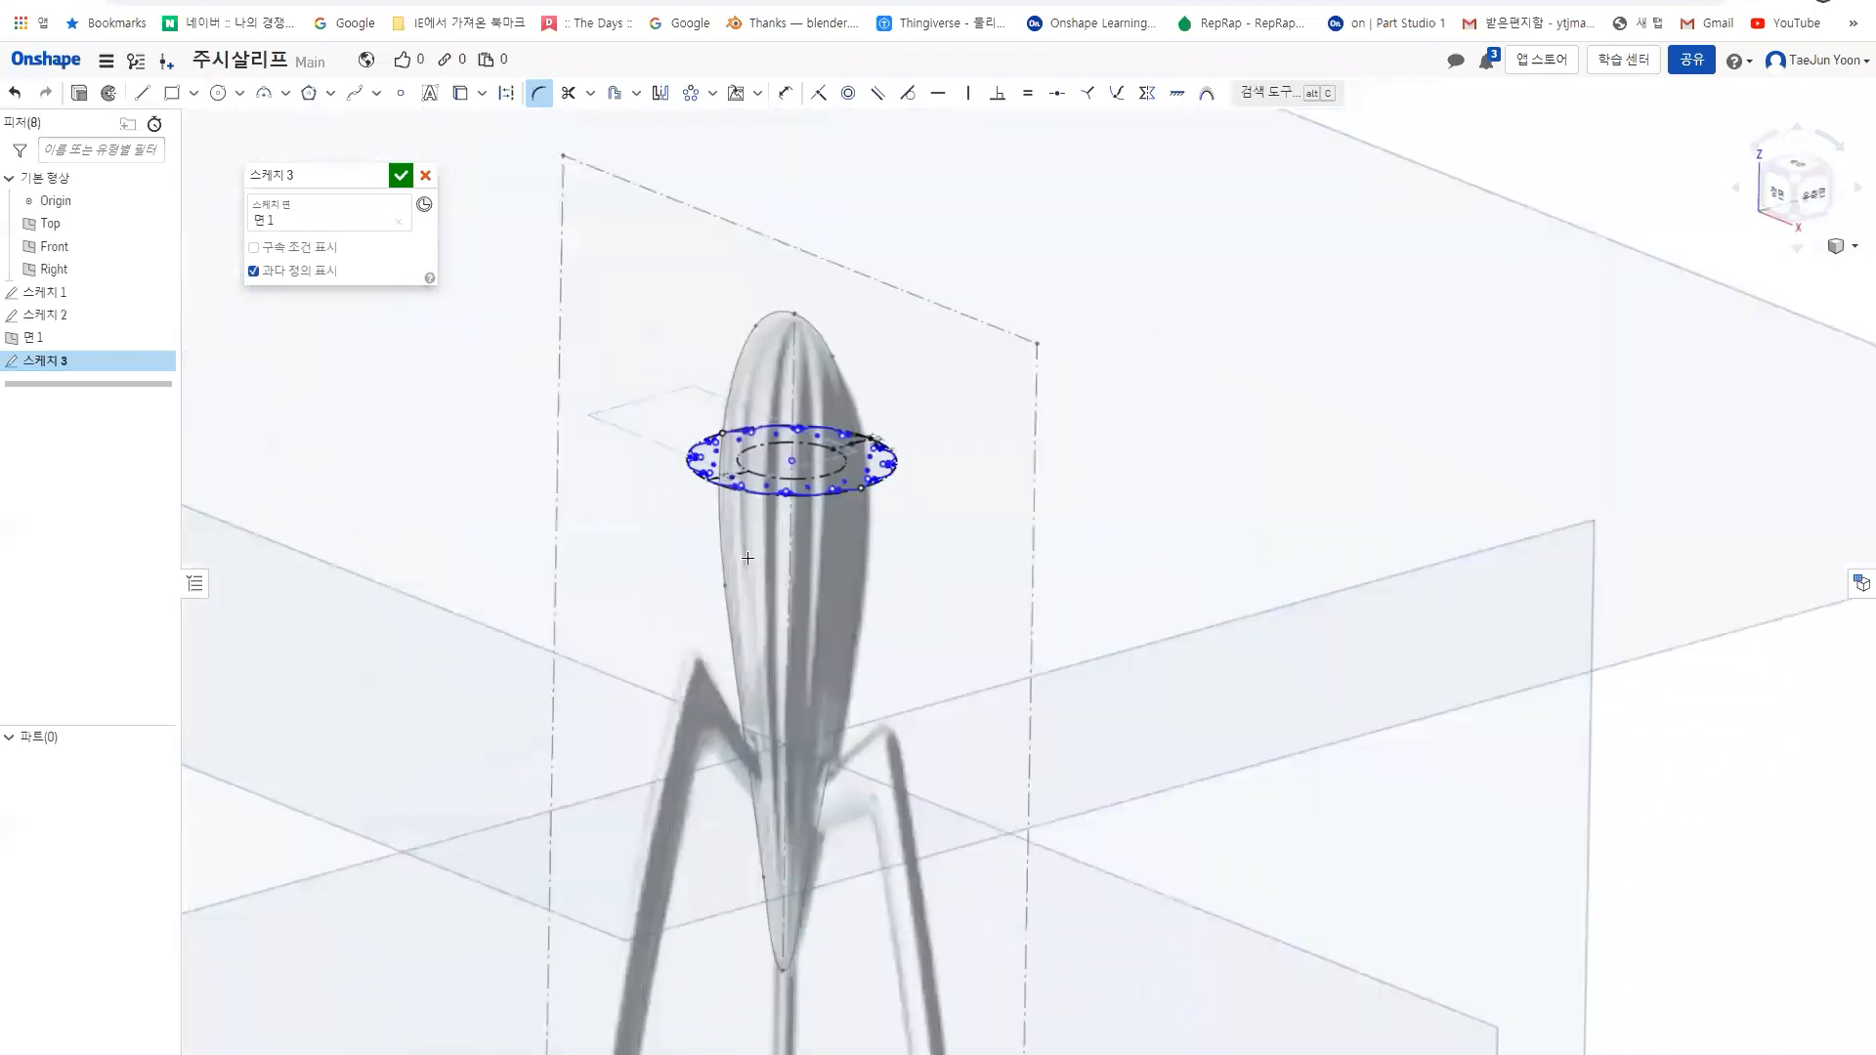
scroll(790, 607, "up", 3)
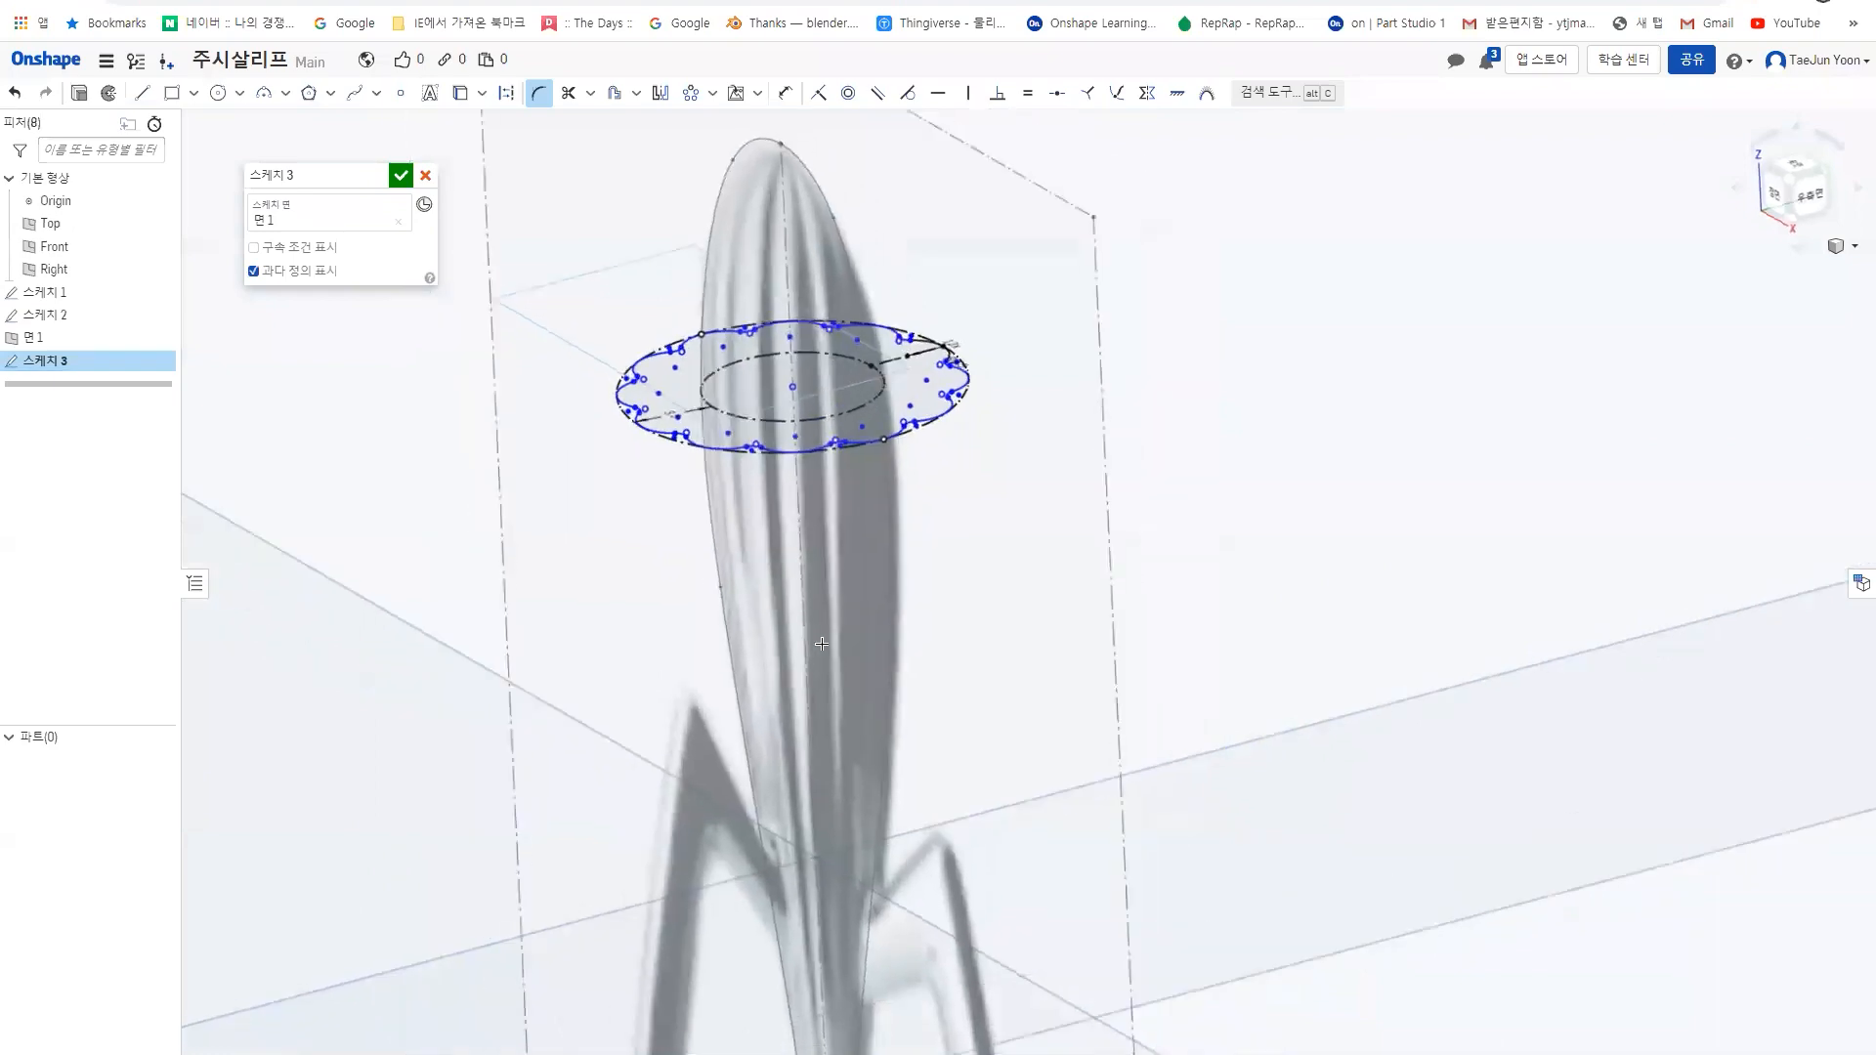
scroll(806, 643, "down", 3)
mouse_move(791, 646)
right_mouse_down()
mouse_move(779, 678)
mouse_move(786, 642)
right_mouse_up()
scroll(771, 609, "up", 2)
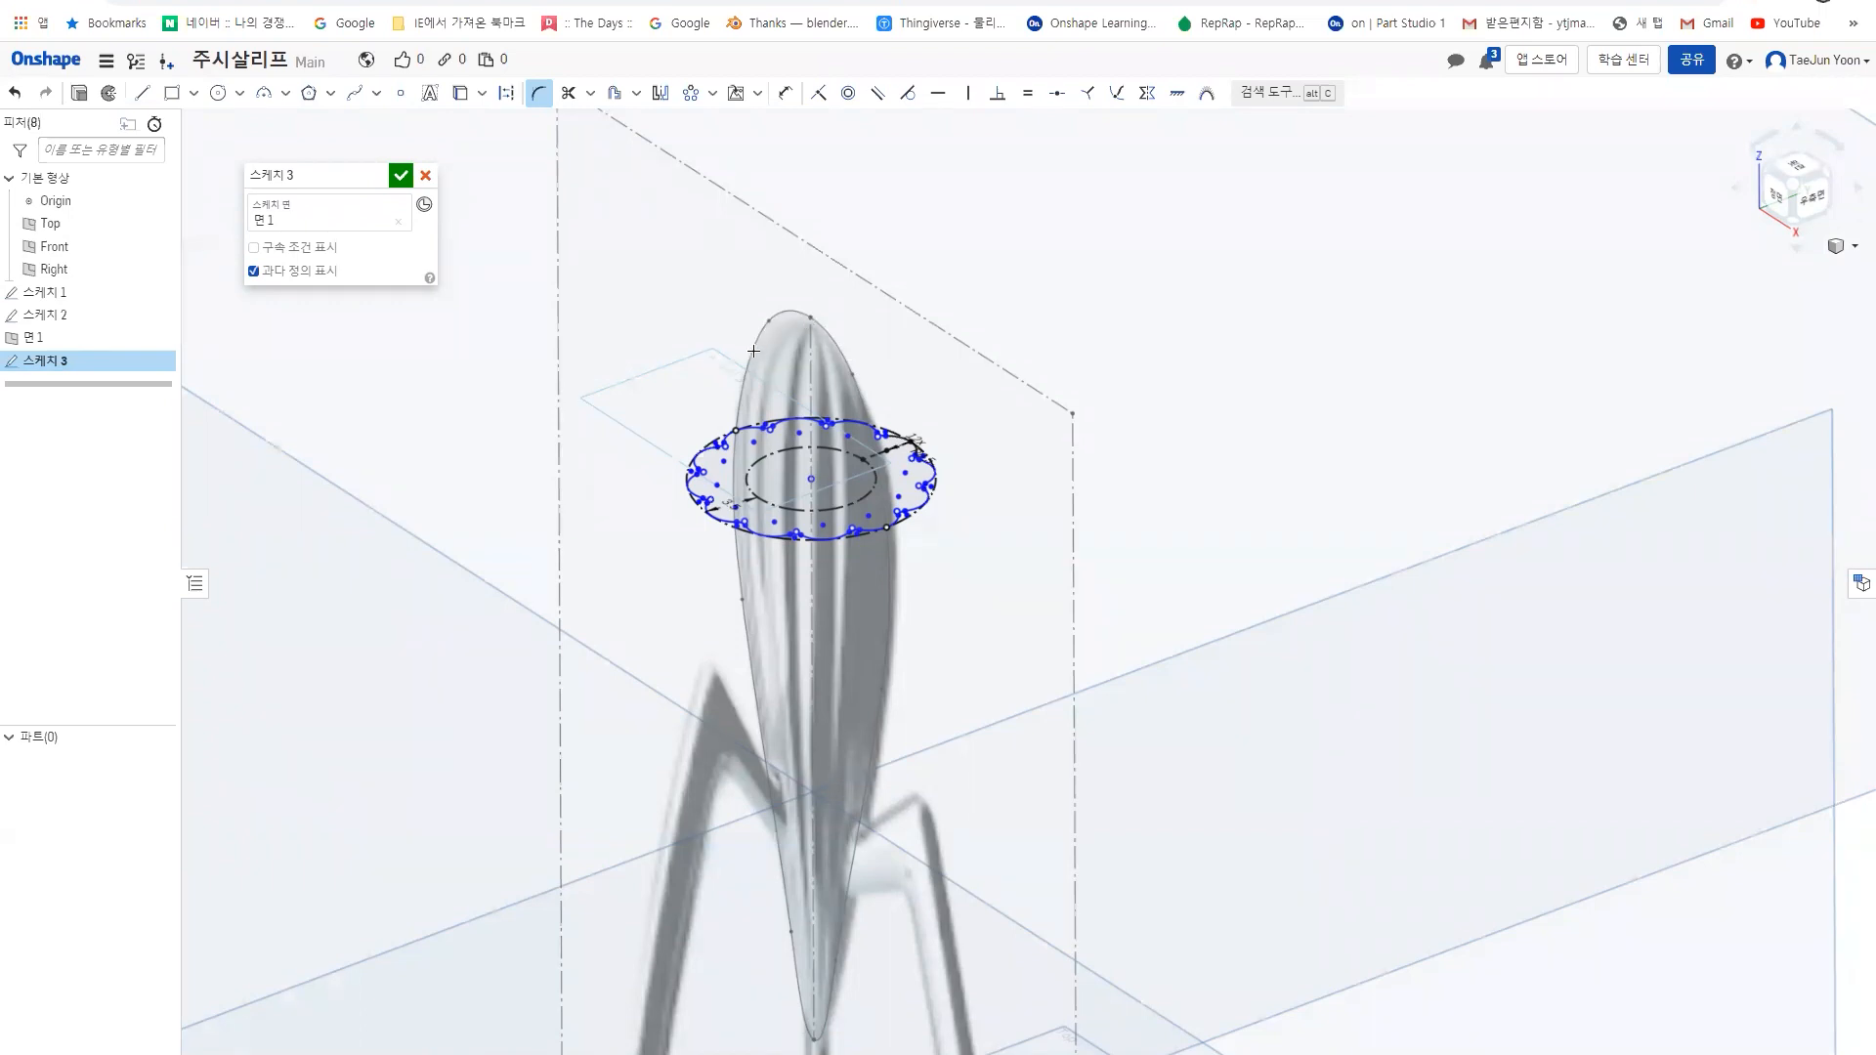
right_click_drag(835, 519, 841, 489)
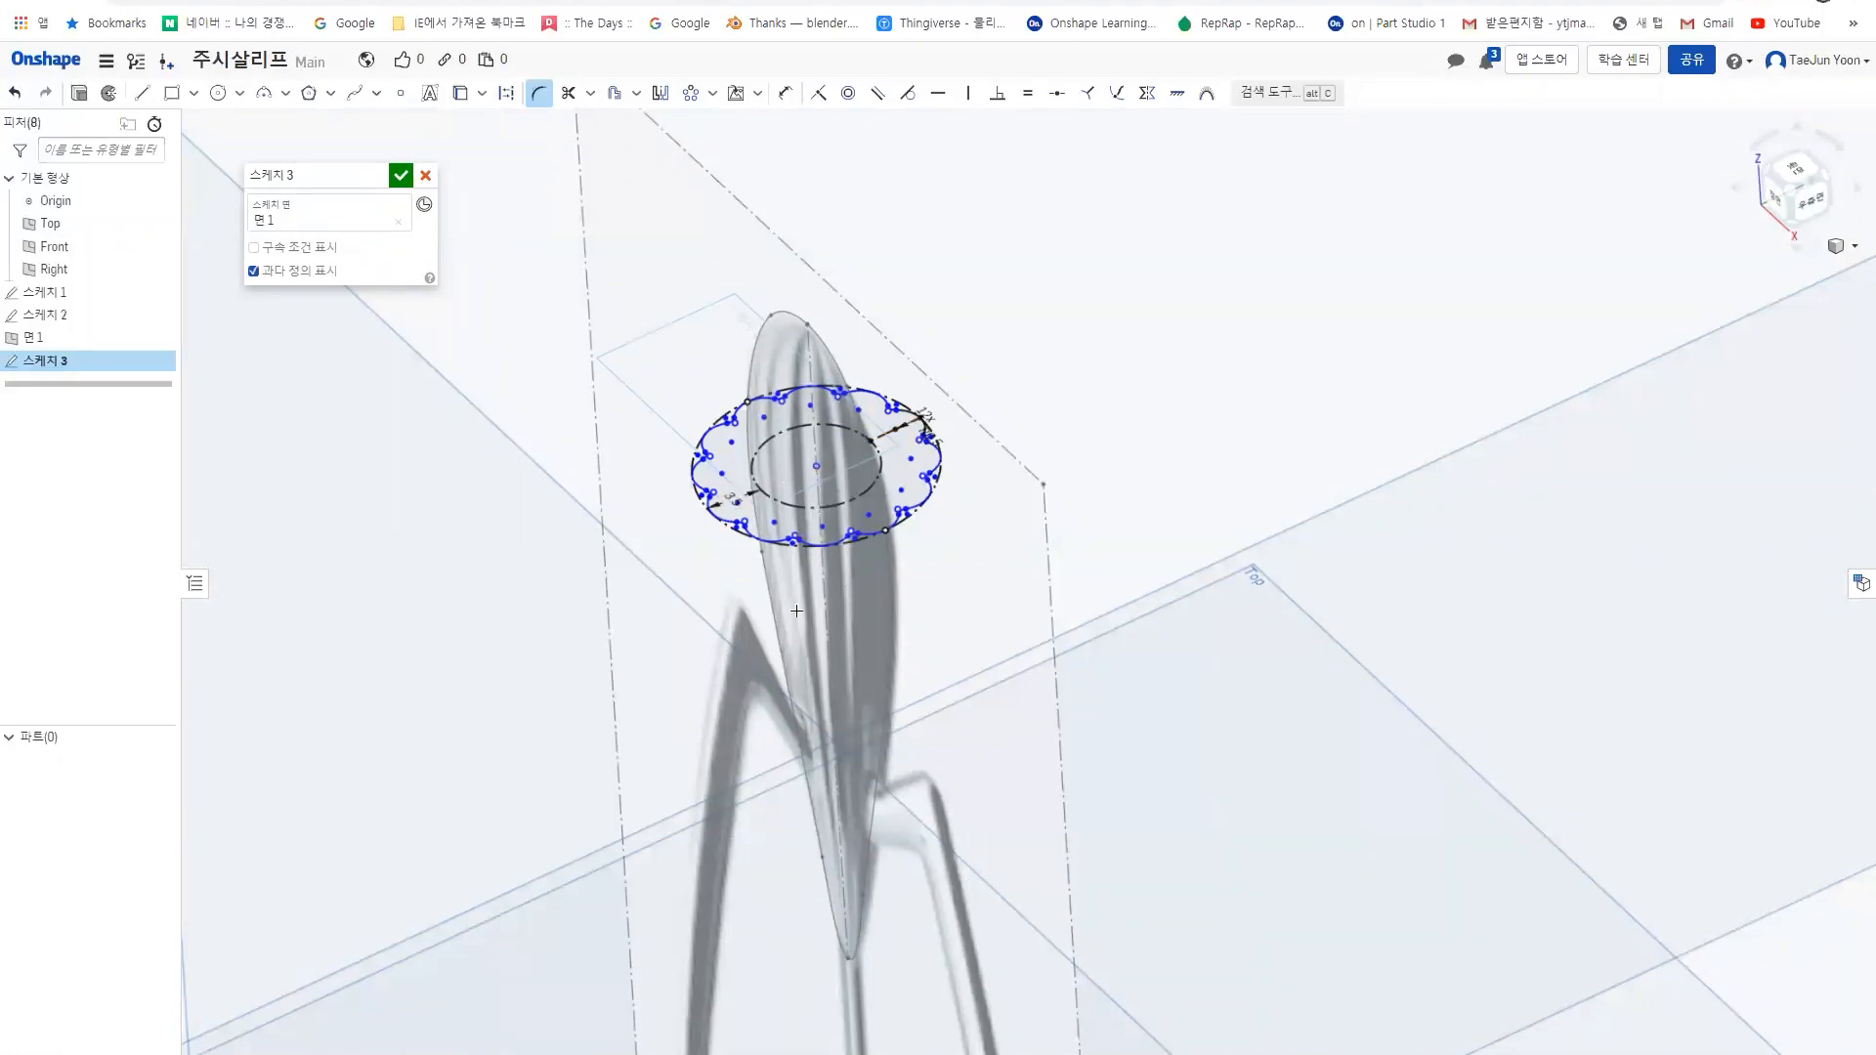
mouse_move(810, 613)
right_mouse_down()
mouse_move(942, 574)
mouse_move(872, 567)
right_mouse_up()
scroll(876, 608, "down", 5)
middle_click_drag(884, 635, 928, 540)
right_click_drag(864, 506, 829, 546)
scroll(830, 546, "up", 2)
- Finish the scalloped cross-section sketch
left_click(400, 177)
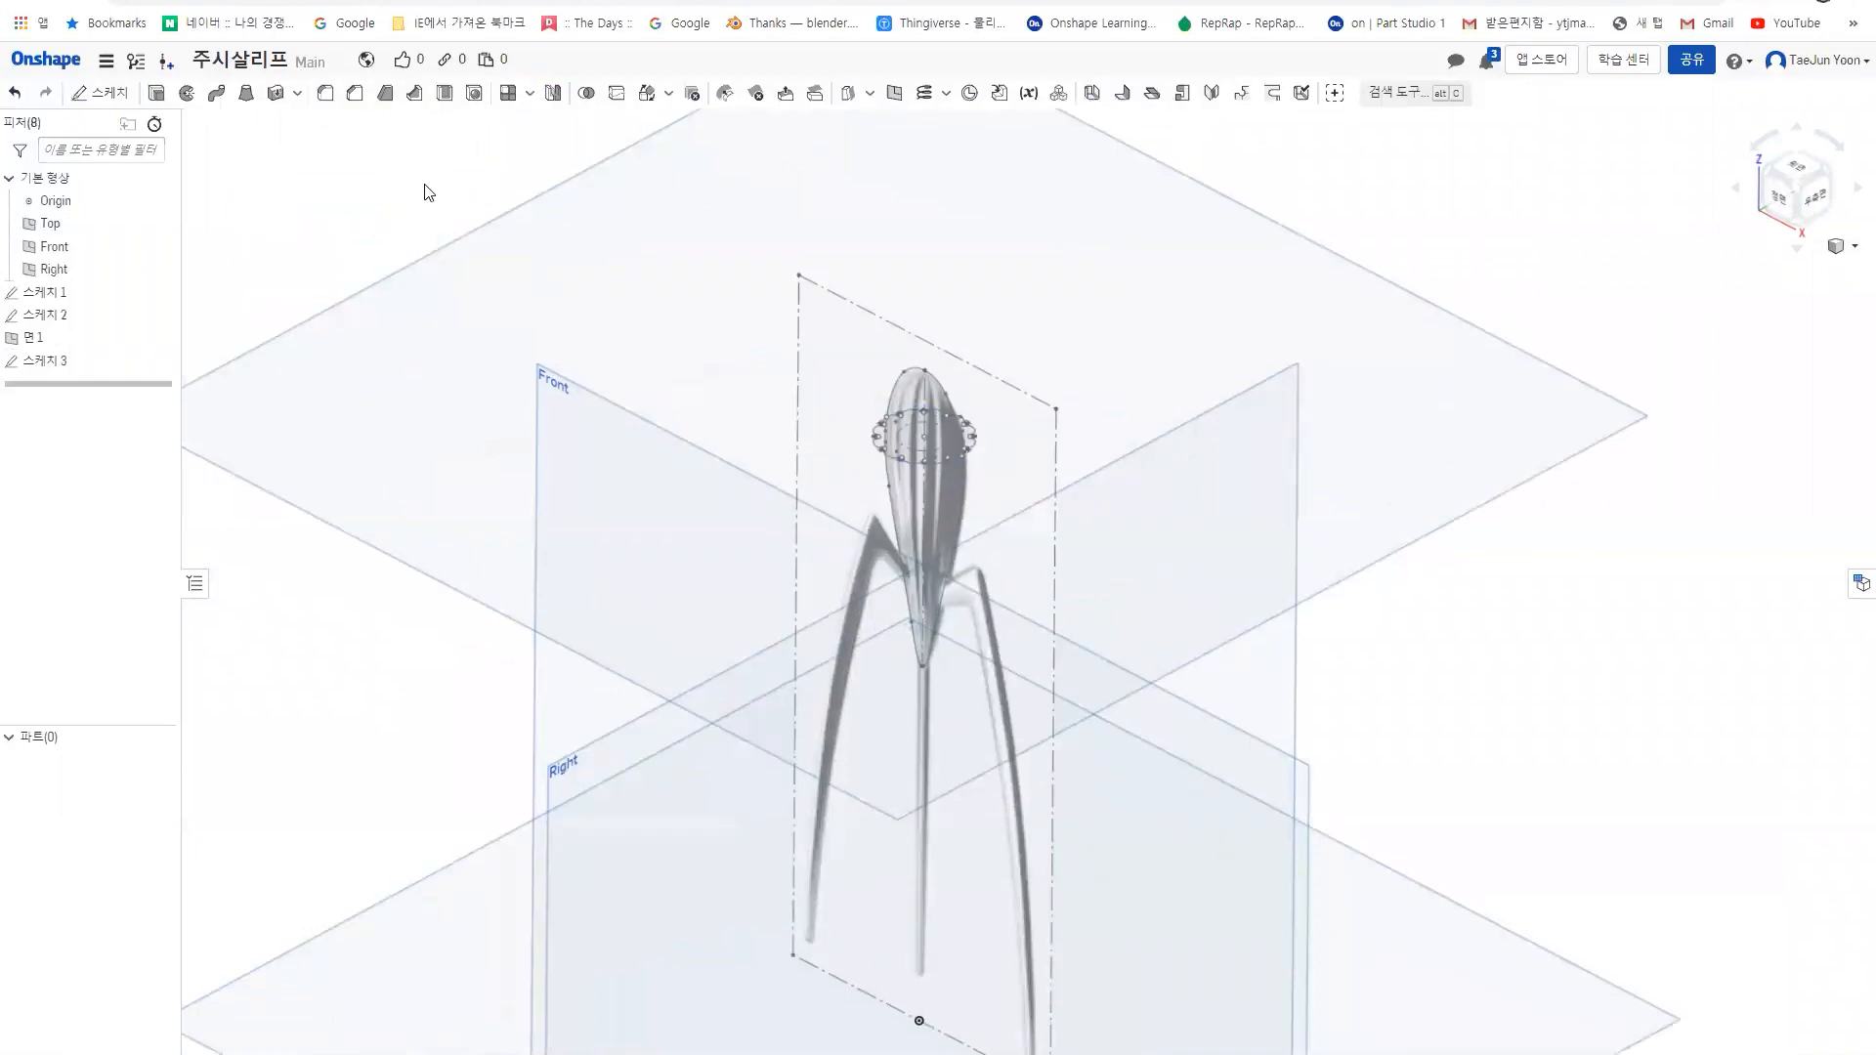
mouse_move(868, 582)
right_mouse_down()
mouse_move(873, 504)
mouse_move(906, 594)
mouse_move(883, 372)
right_mouse_up()
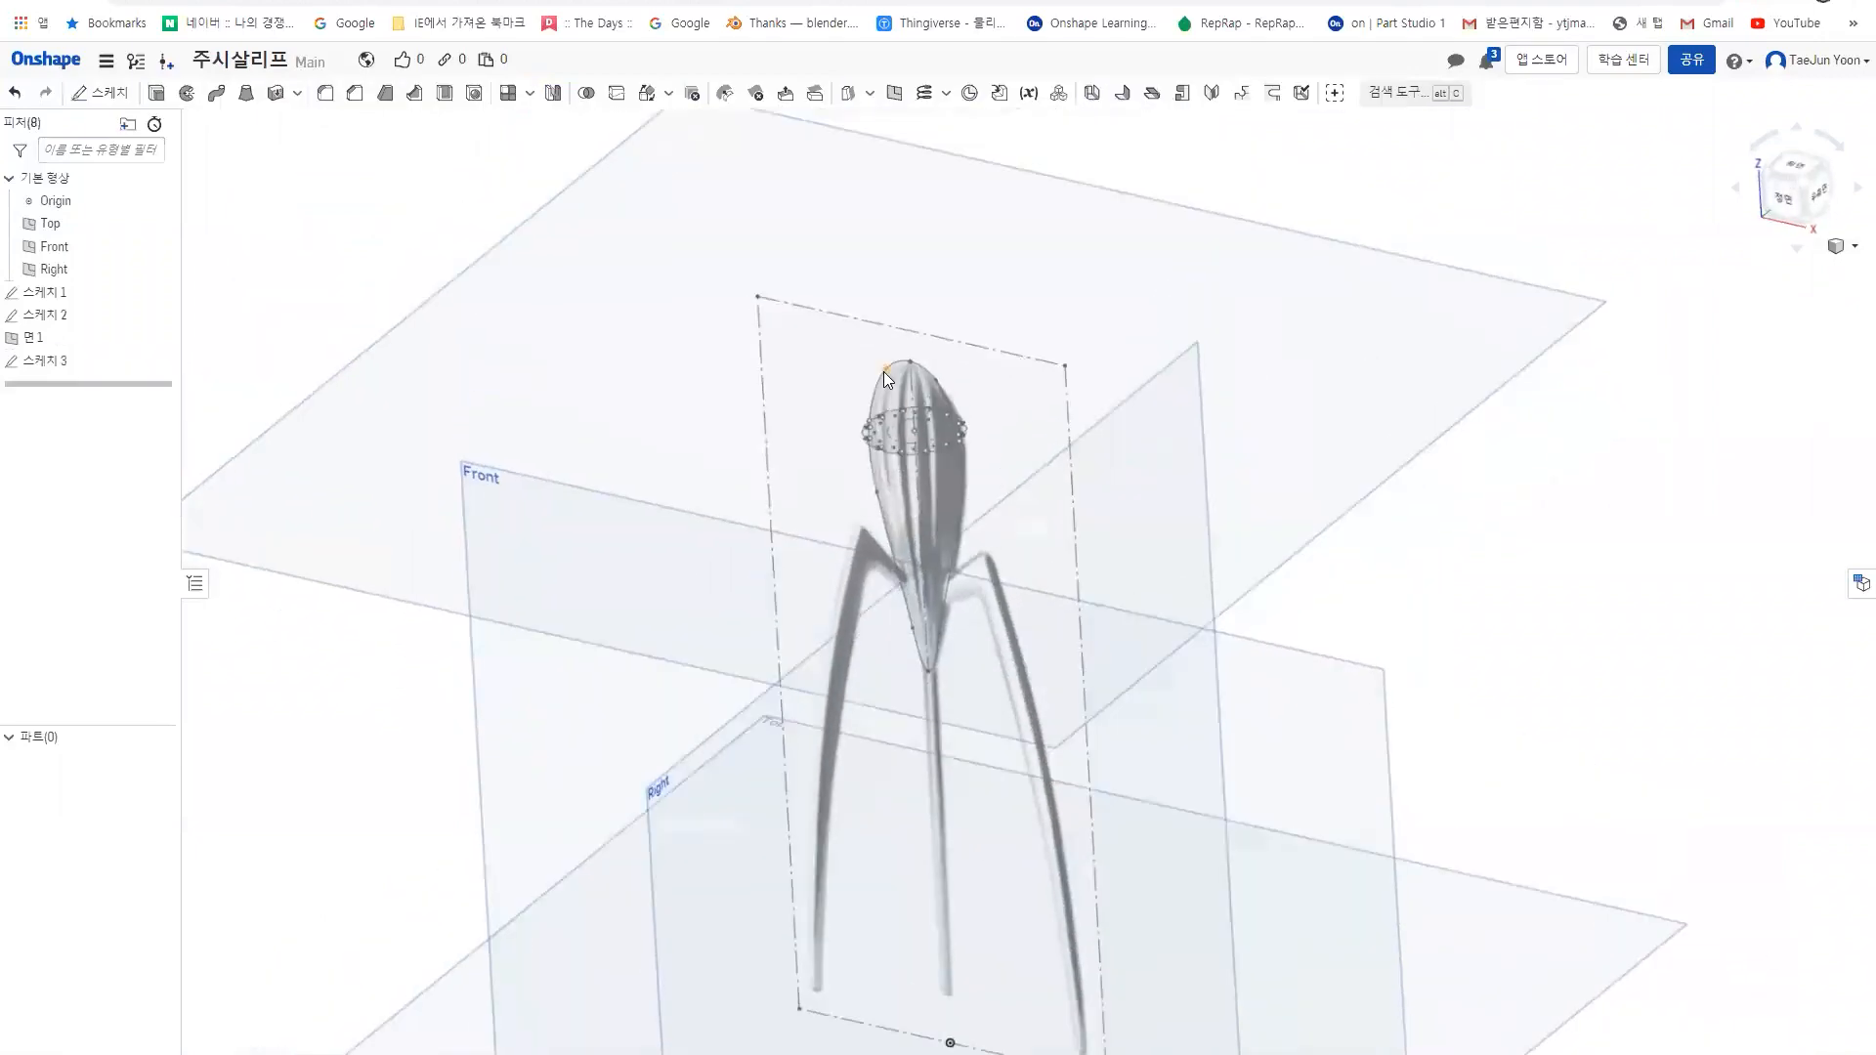
scroll(849, 447, "up", 3)
middle_click_drag(883, 428, 649, 417)
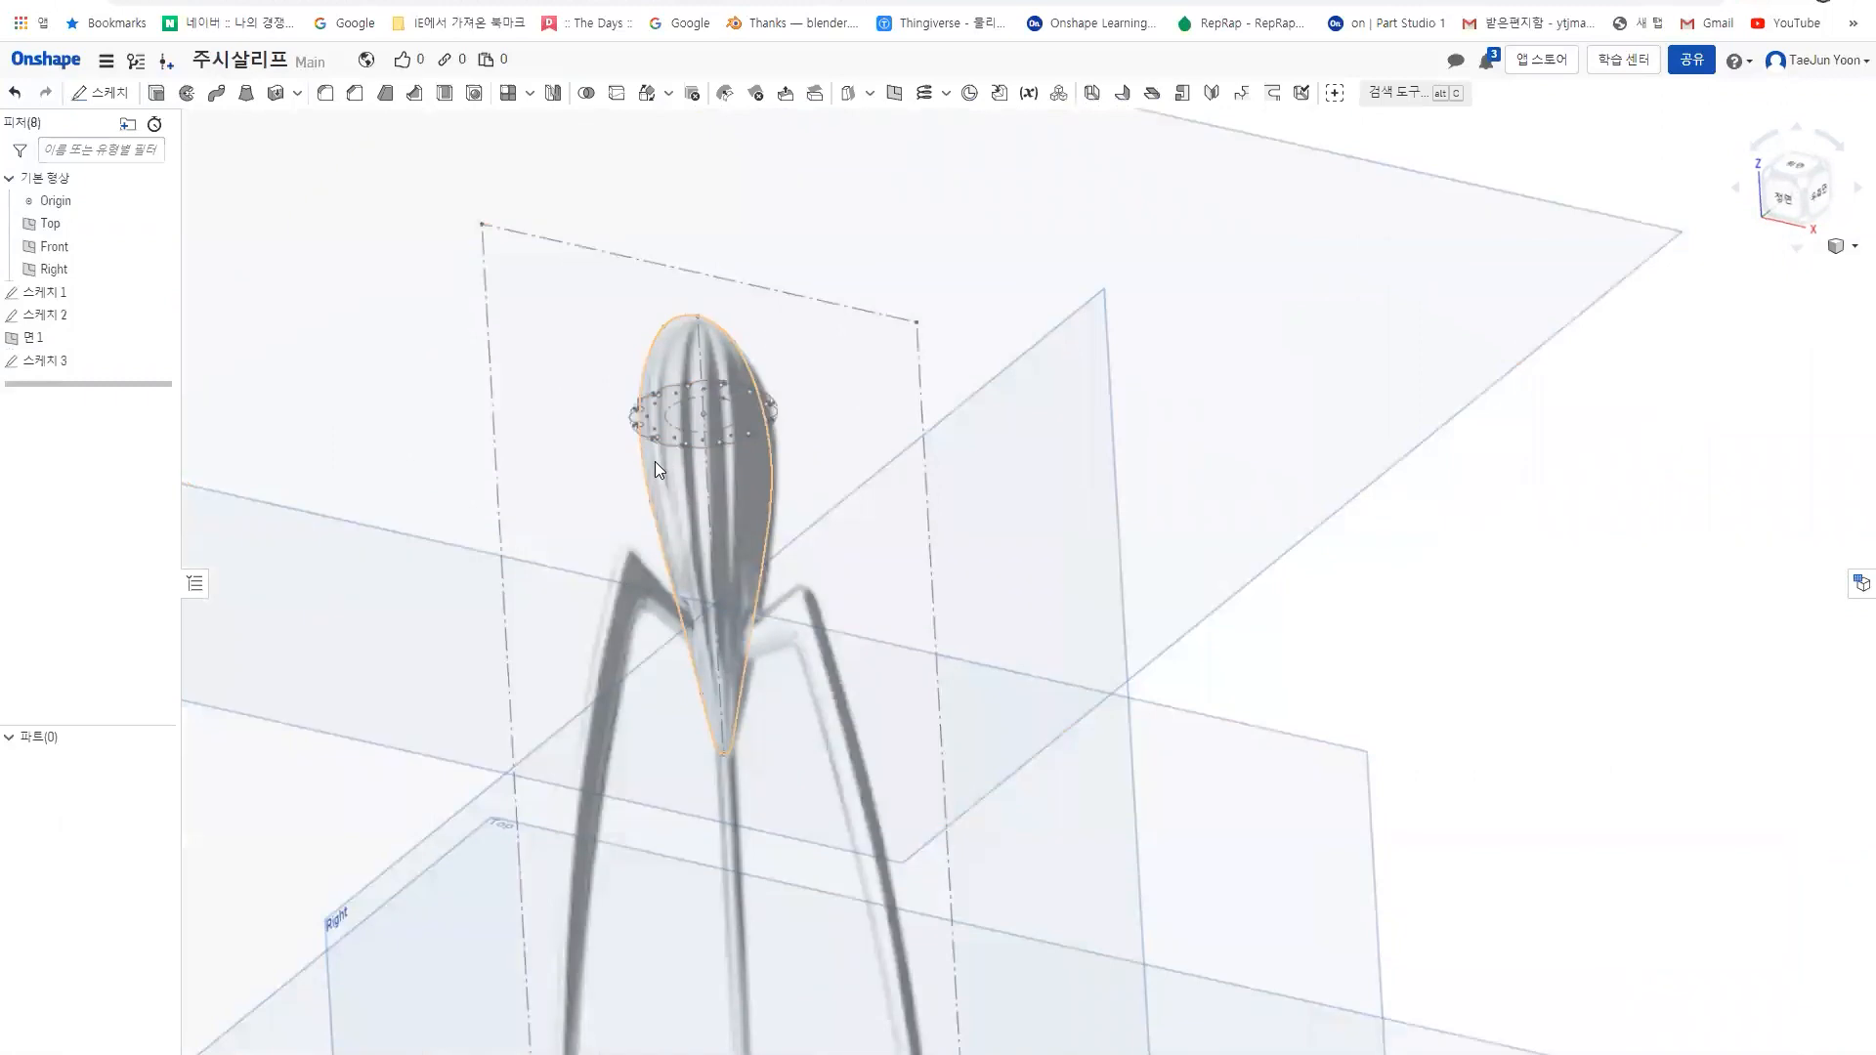
left_click(188, 95)
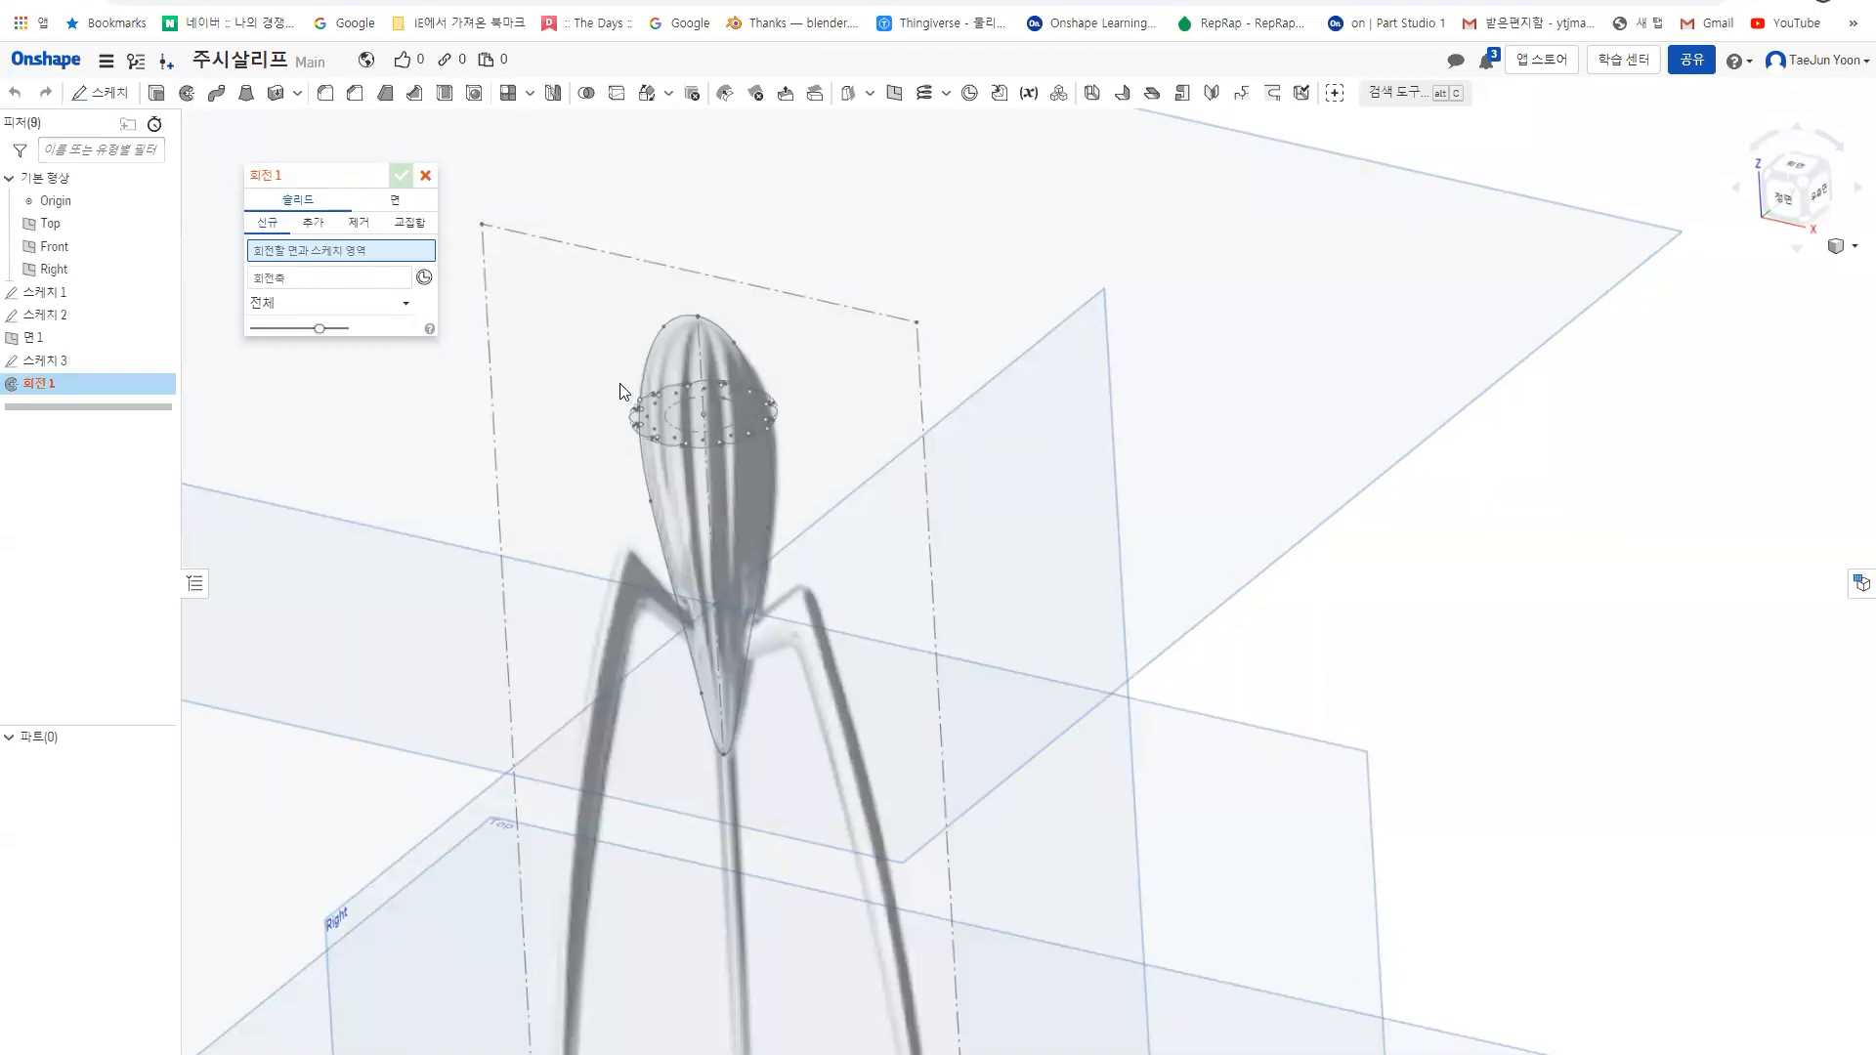
left_click(656, 338)
left_click(346, 295)
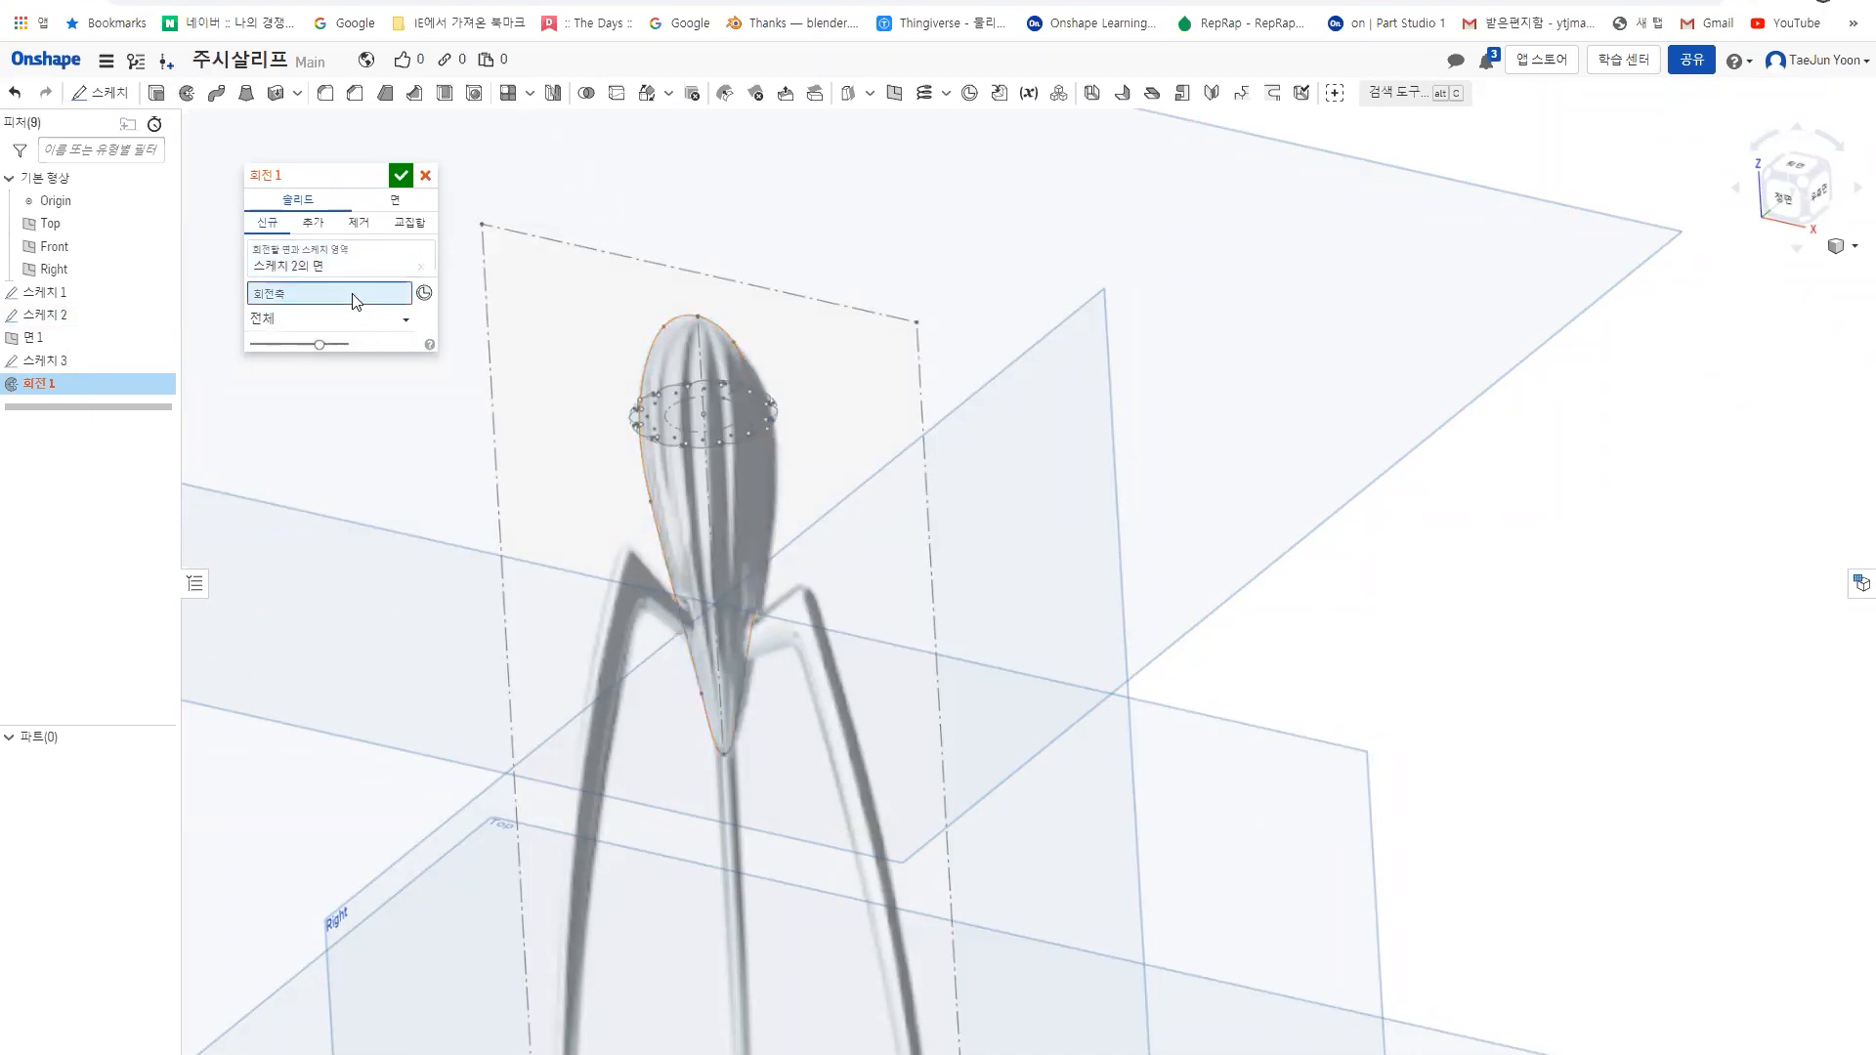
left_click(699, 353)
mouse_move(752, 461)
right_mouse_down()
mouse_move(776, 465)
mouse_move(833, 389)
mouse_move(785, 438)
mouse_move(672, 471)
mouse_move(684, 513)
mouse_move(692, 488)
mouse_move(647, 560)
mouse_move(604, 554)
mouse_move(716, 560)
mouse_move(811, 513)
mouse_move(705, 543)
right_mouse_up()
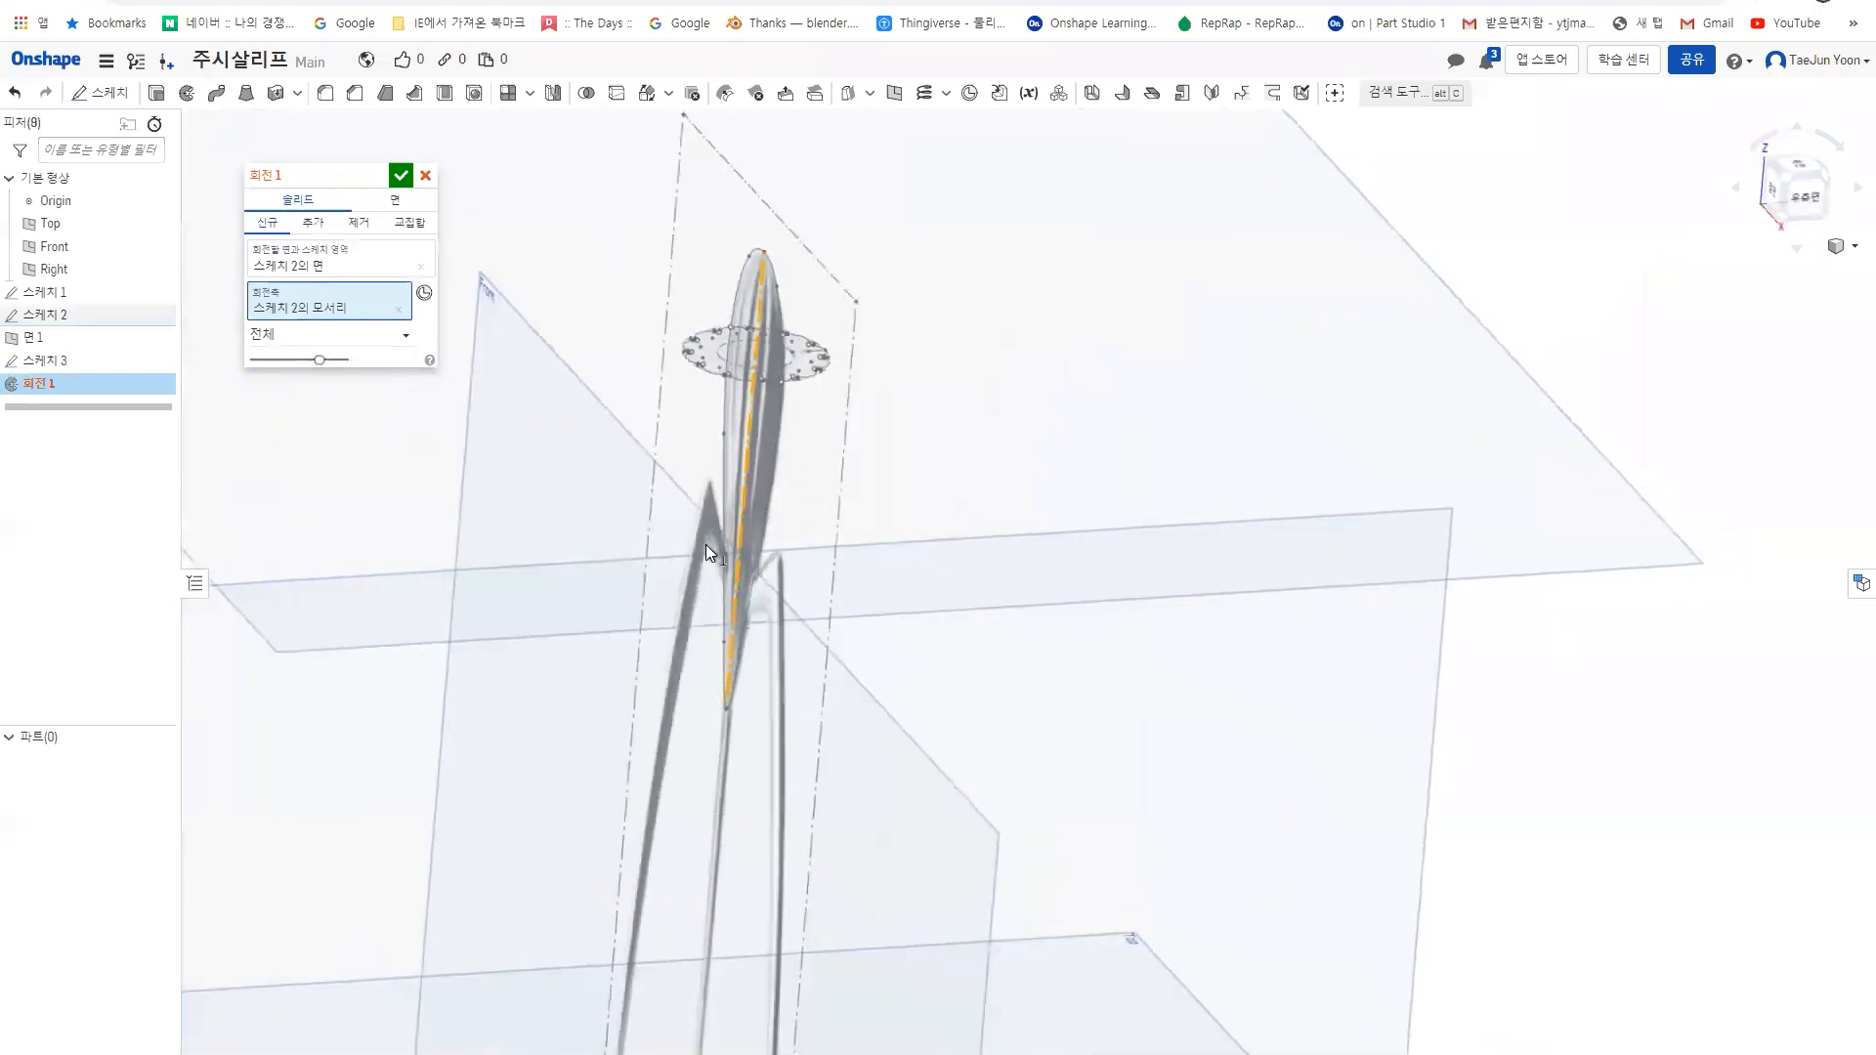
left_click(401, 201)
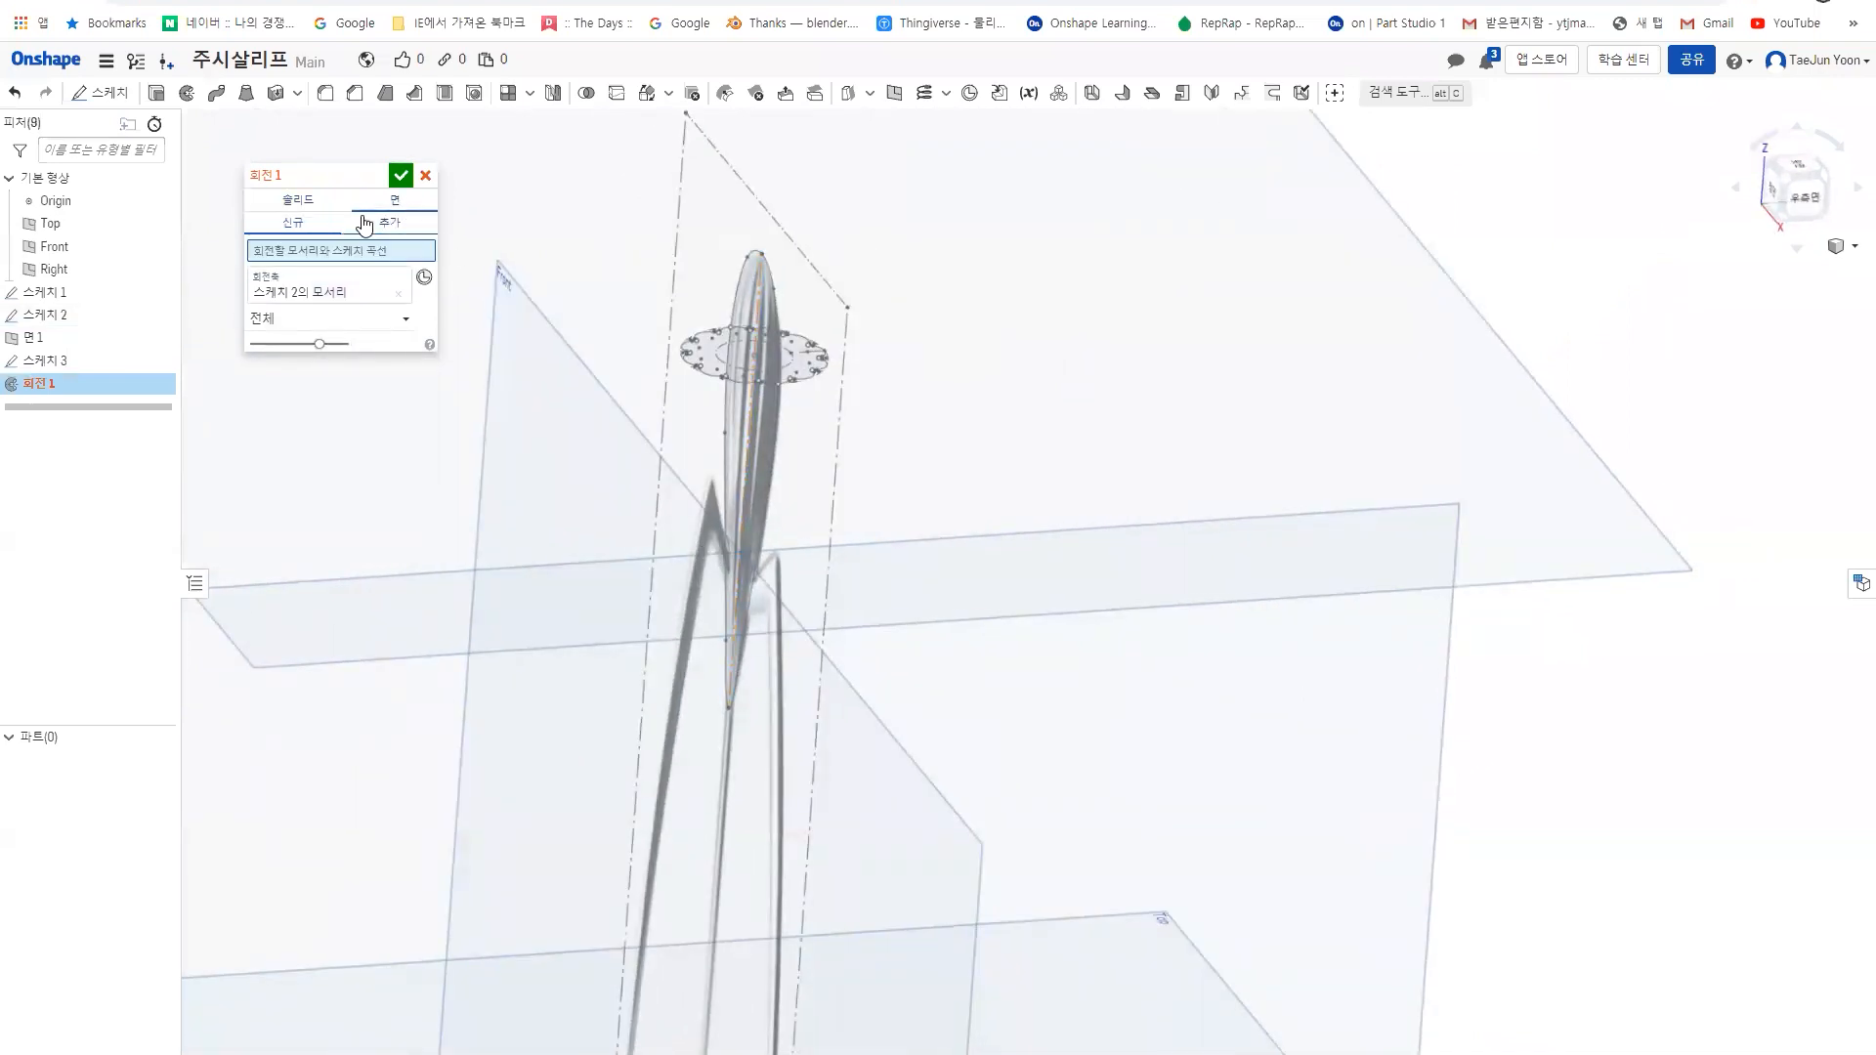
left_click(746, 258)
right_click_drag(745, 255, 450, 219)
right_click_drag(574, 315, 584, 332)
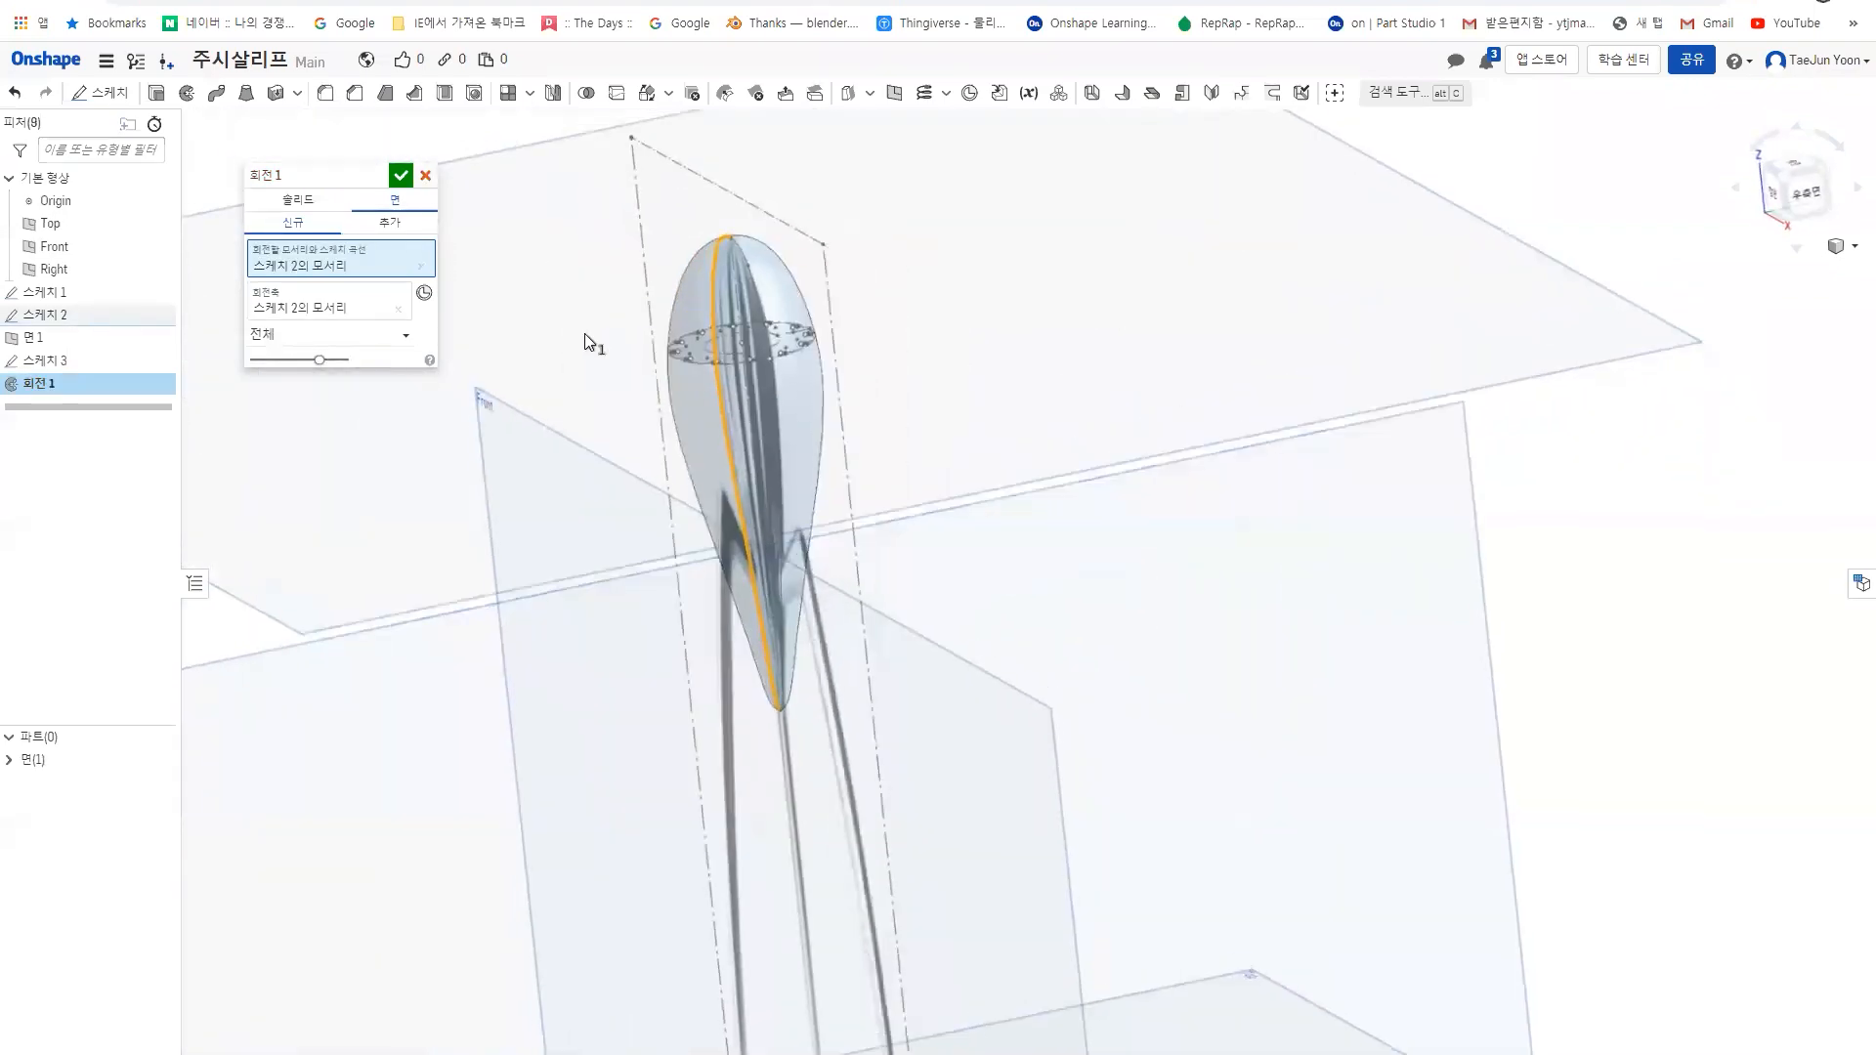
left_click(425, 177)
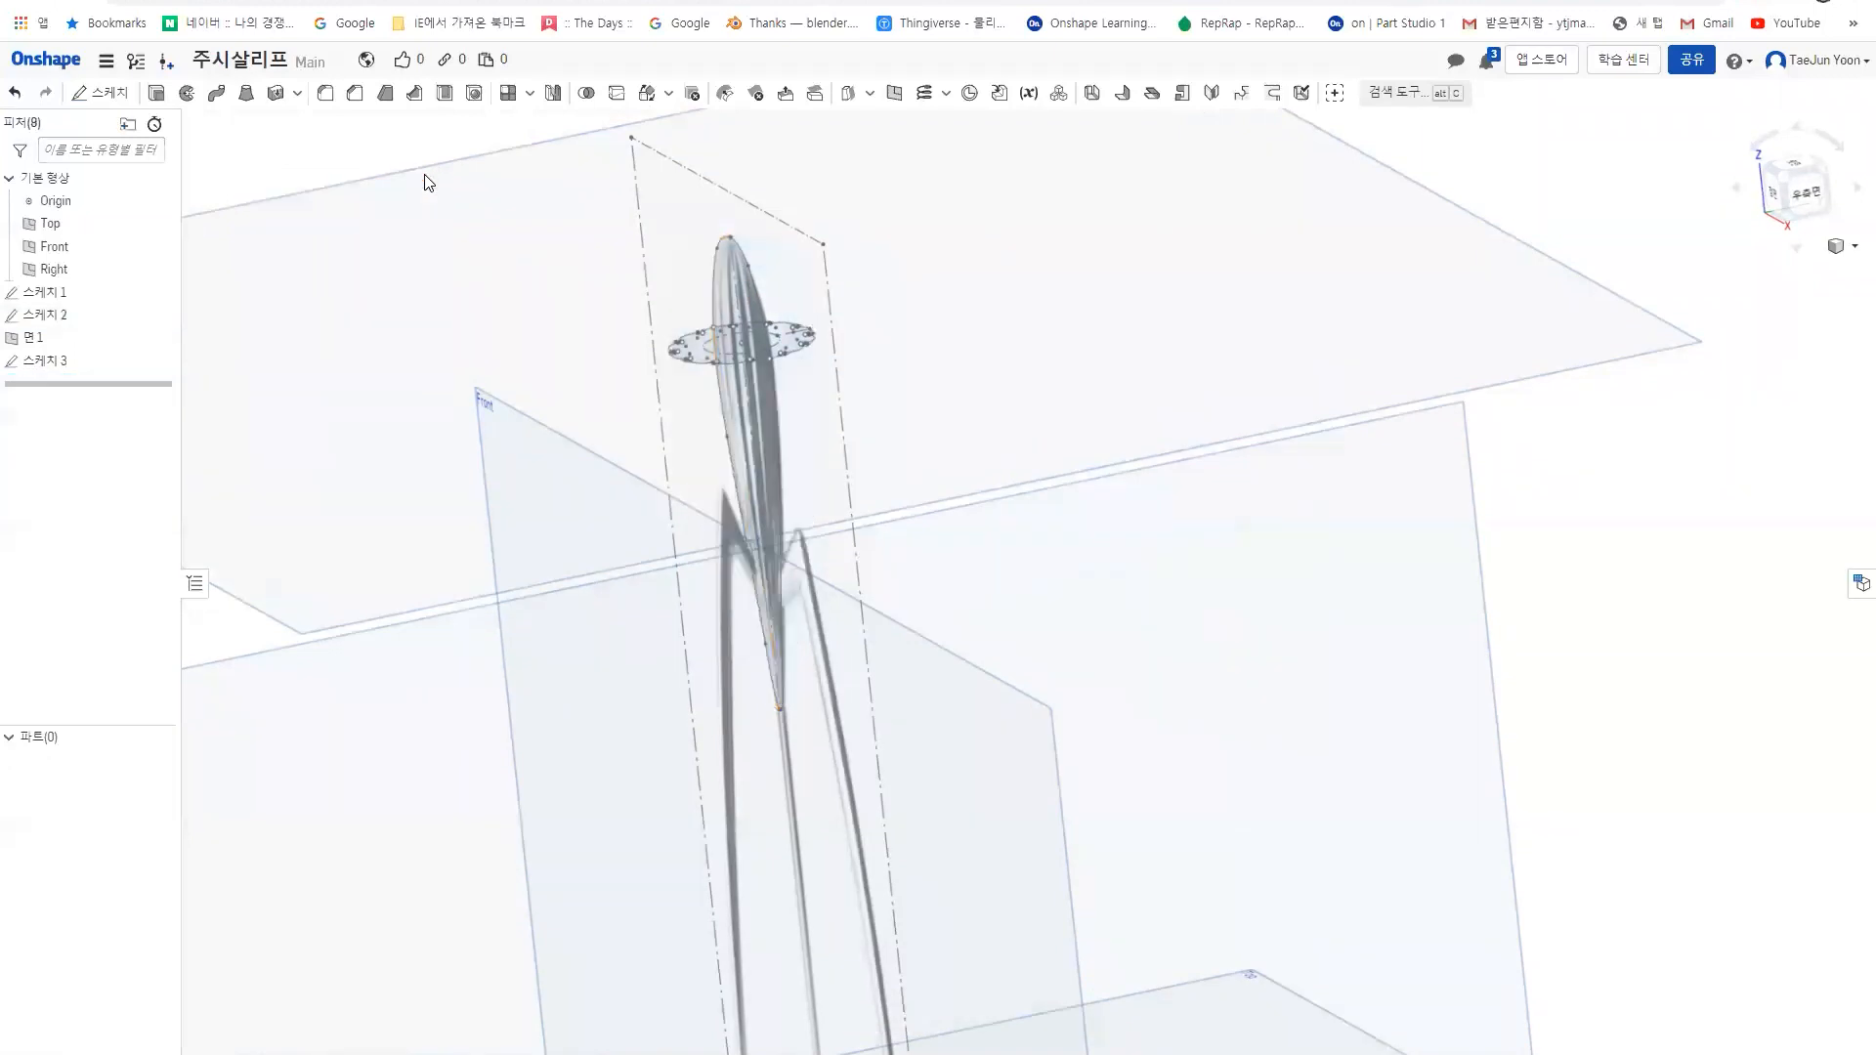
- Revolve the head's profile curve as a full surface around the profile sketch's central axis line
left_click(185, 93)
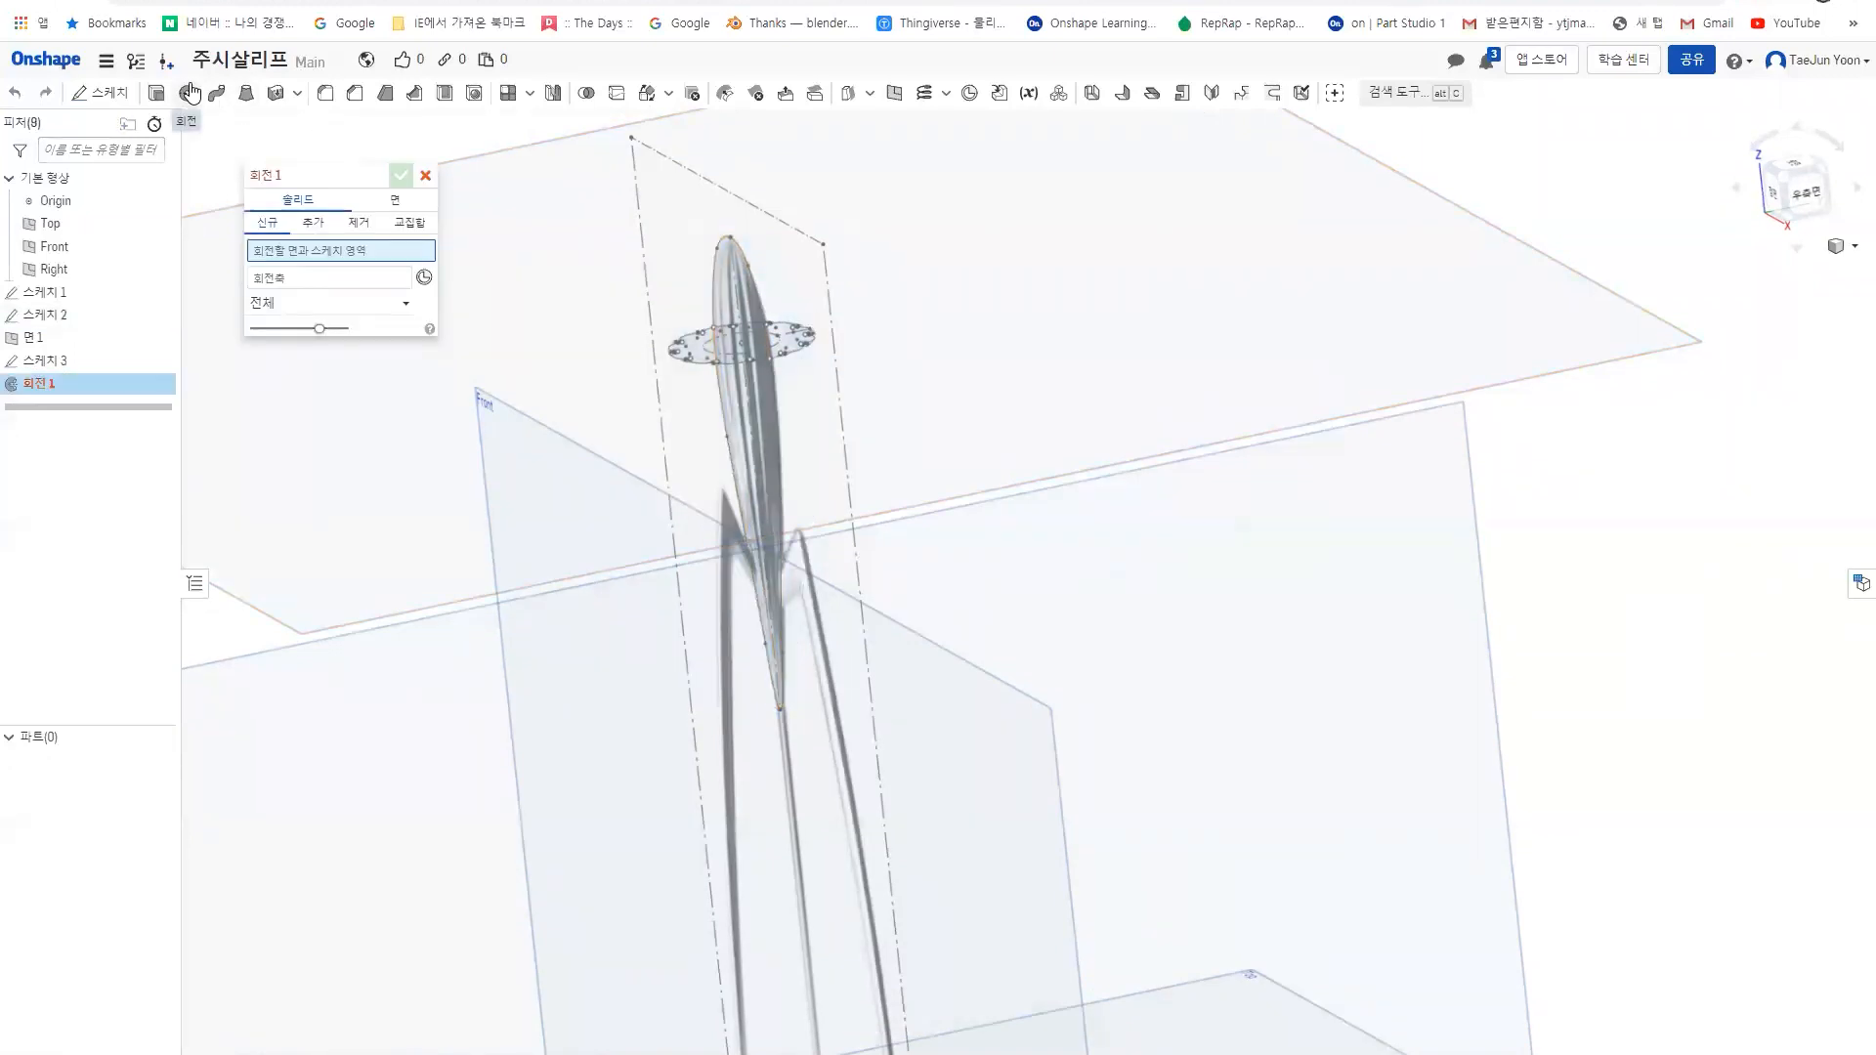
left_click(400, 206)
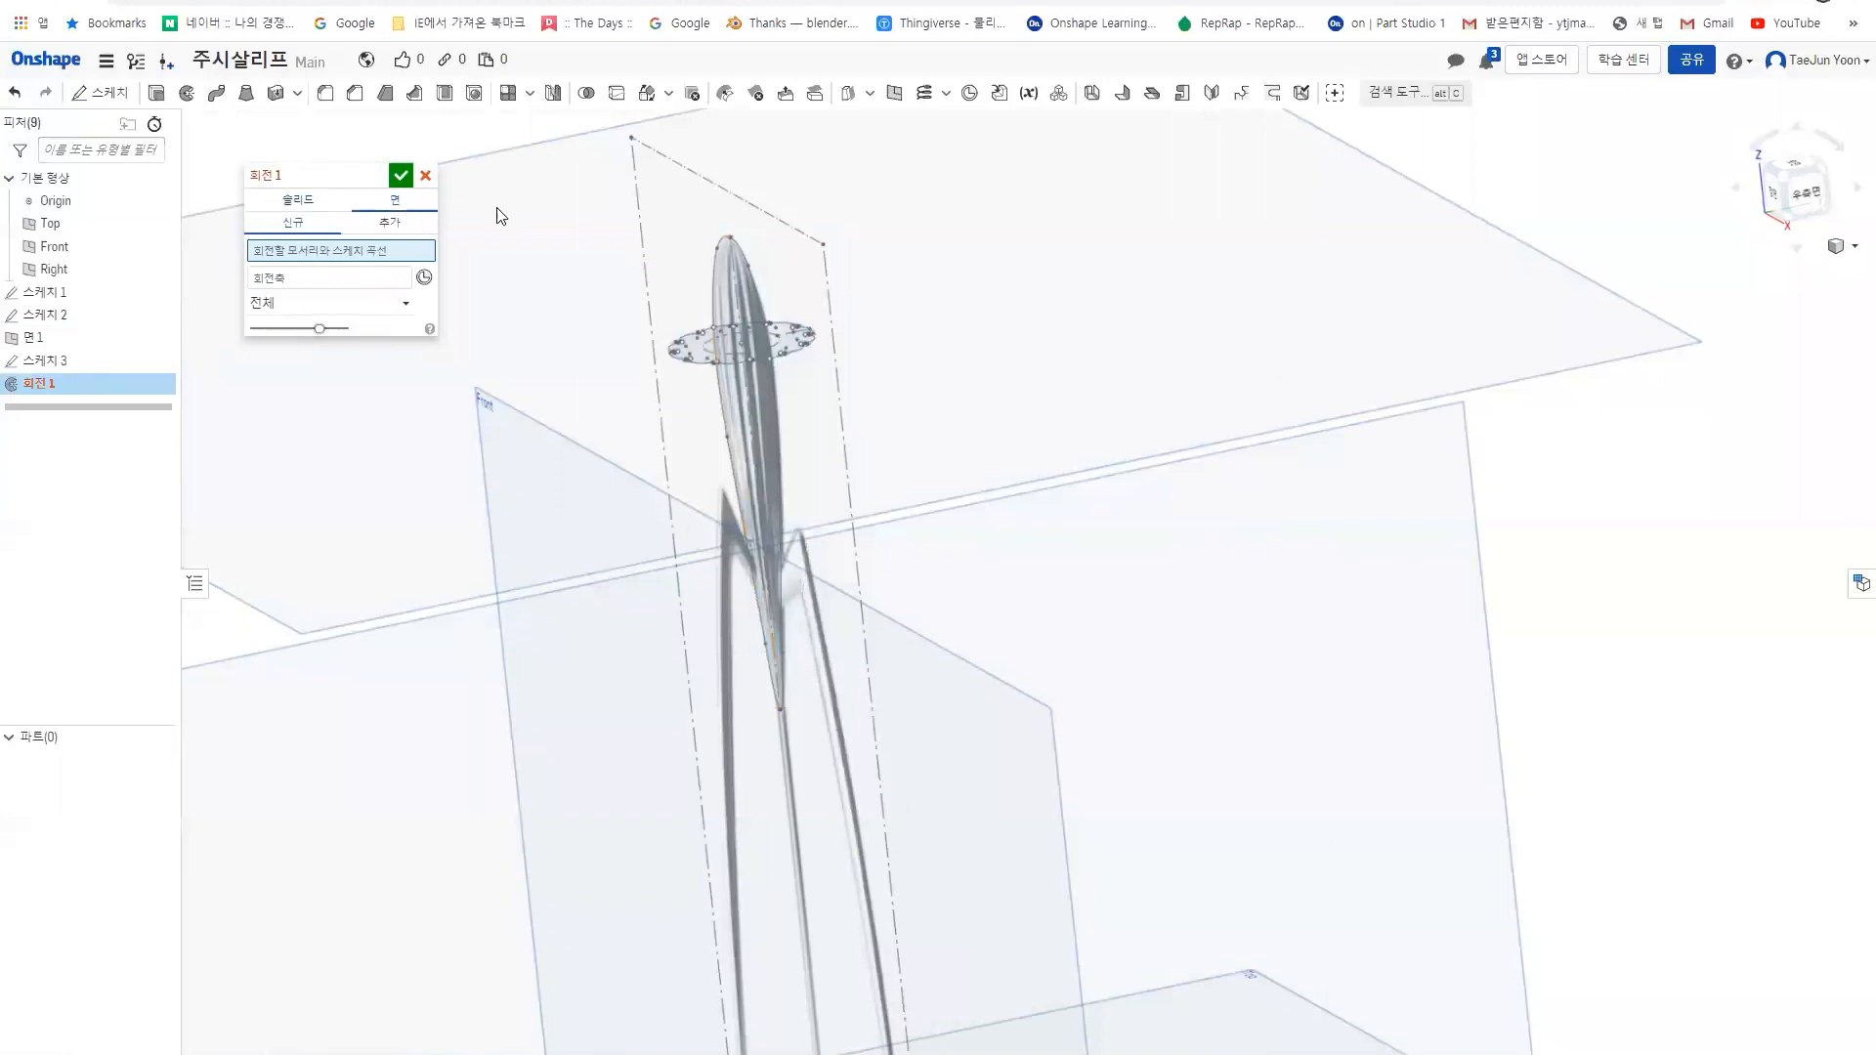
left_click(725, 239)
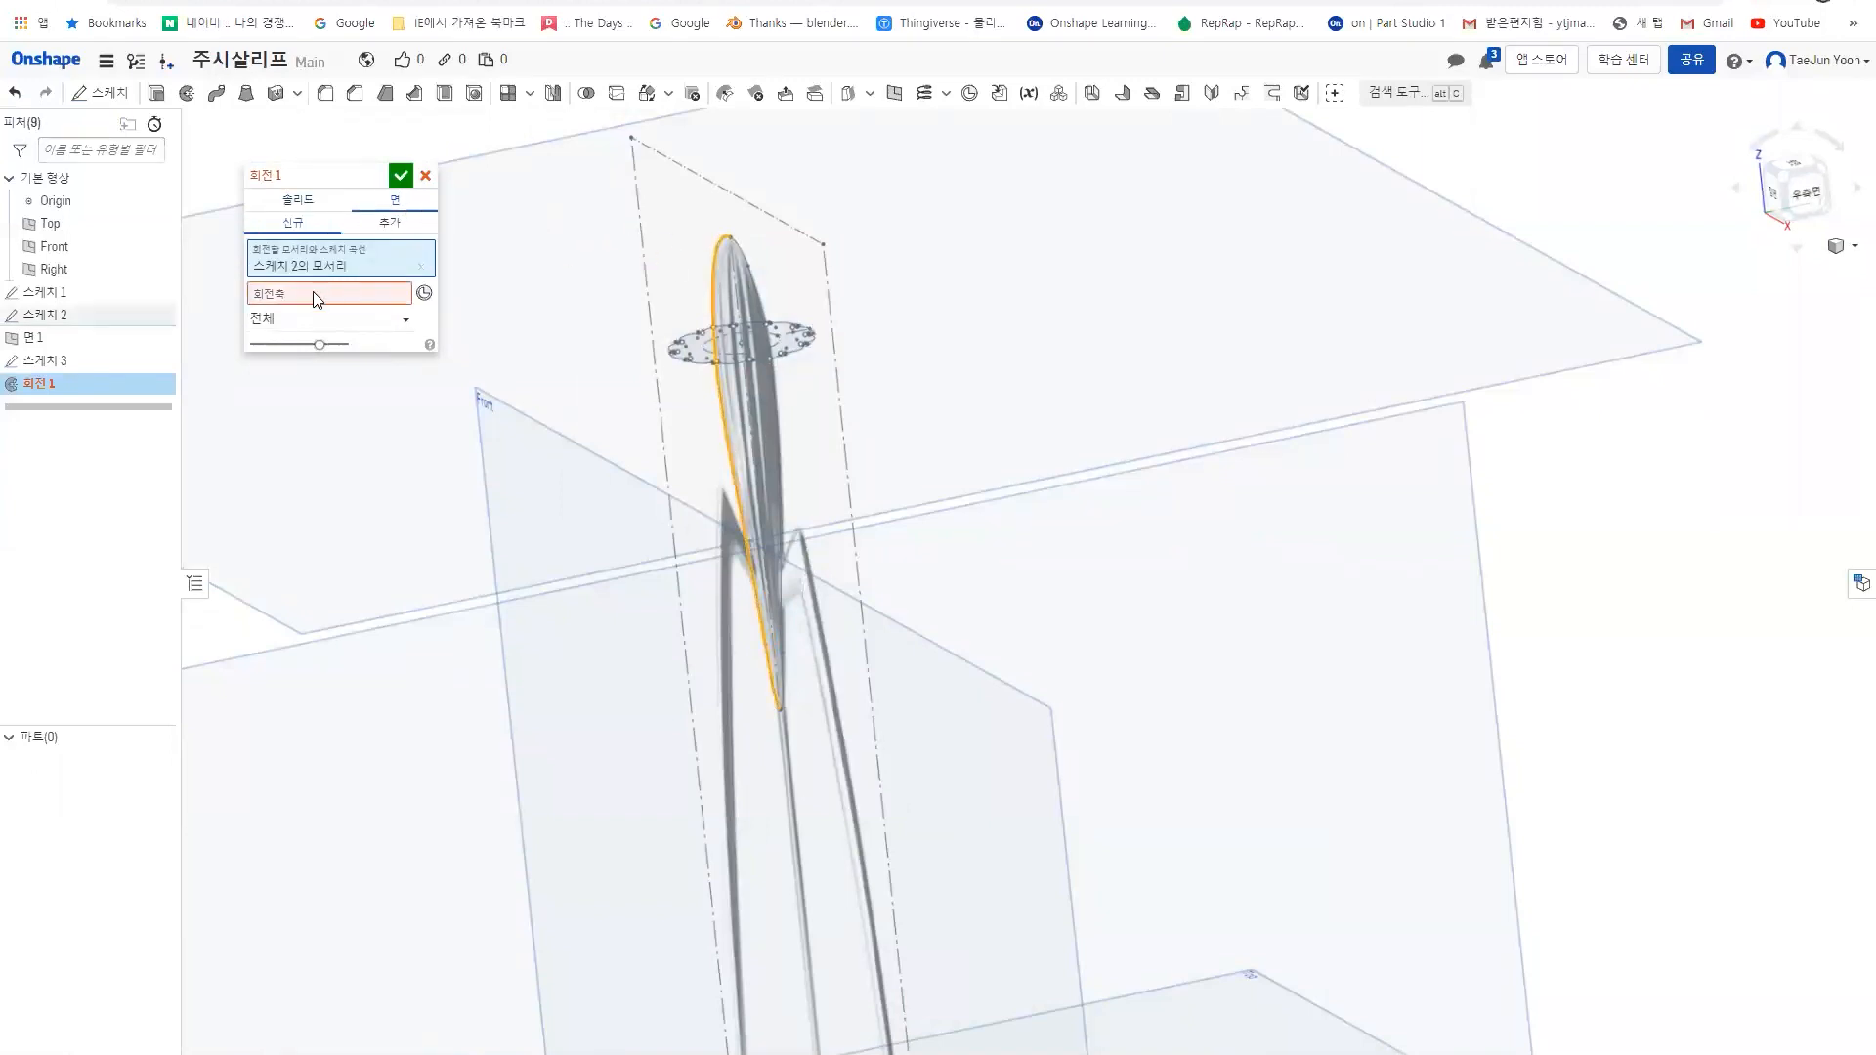
left_click(736, 276)
mouse_move(735, 274)
right_mouse_down()
mouse_move(803, 385)
mouse_move(887, 355)
mouse_move(893, 306)
mouse_move(801, 371)
mouse_move(746, 284)
right_mouse_up()
scroll(748, 307, "up", 3)
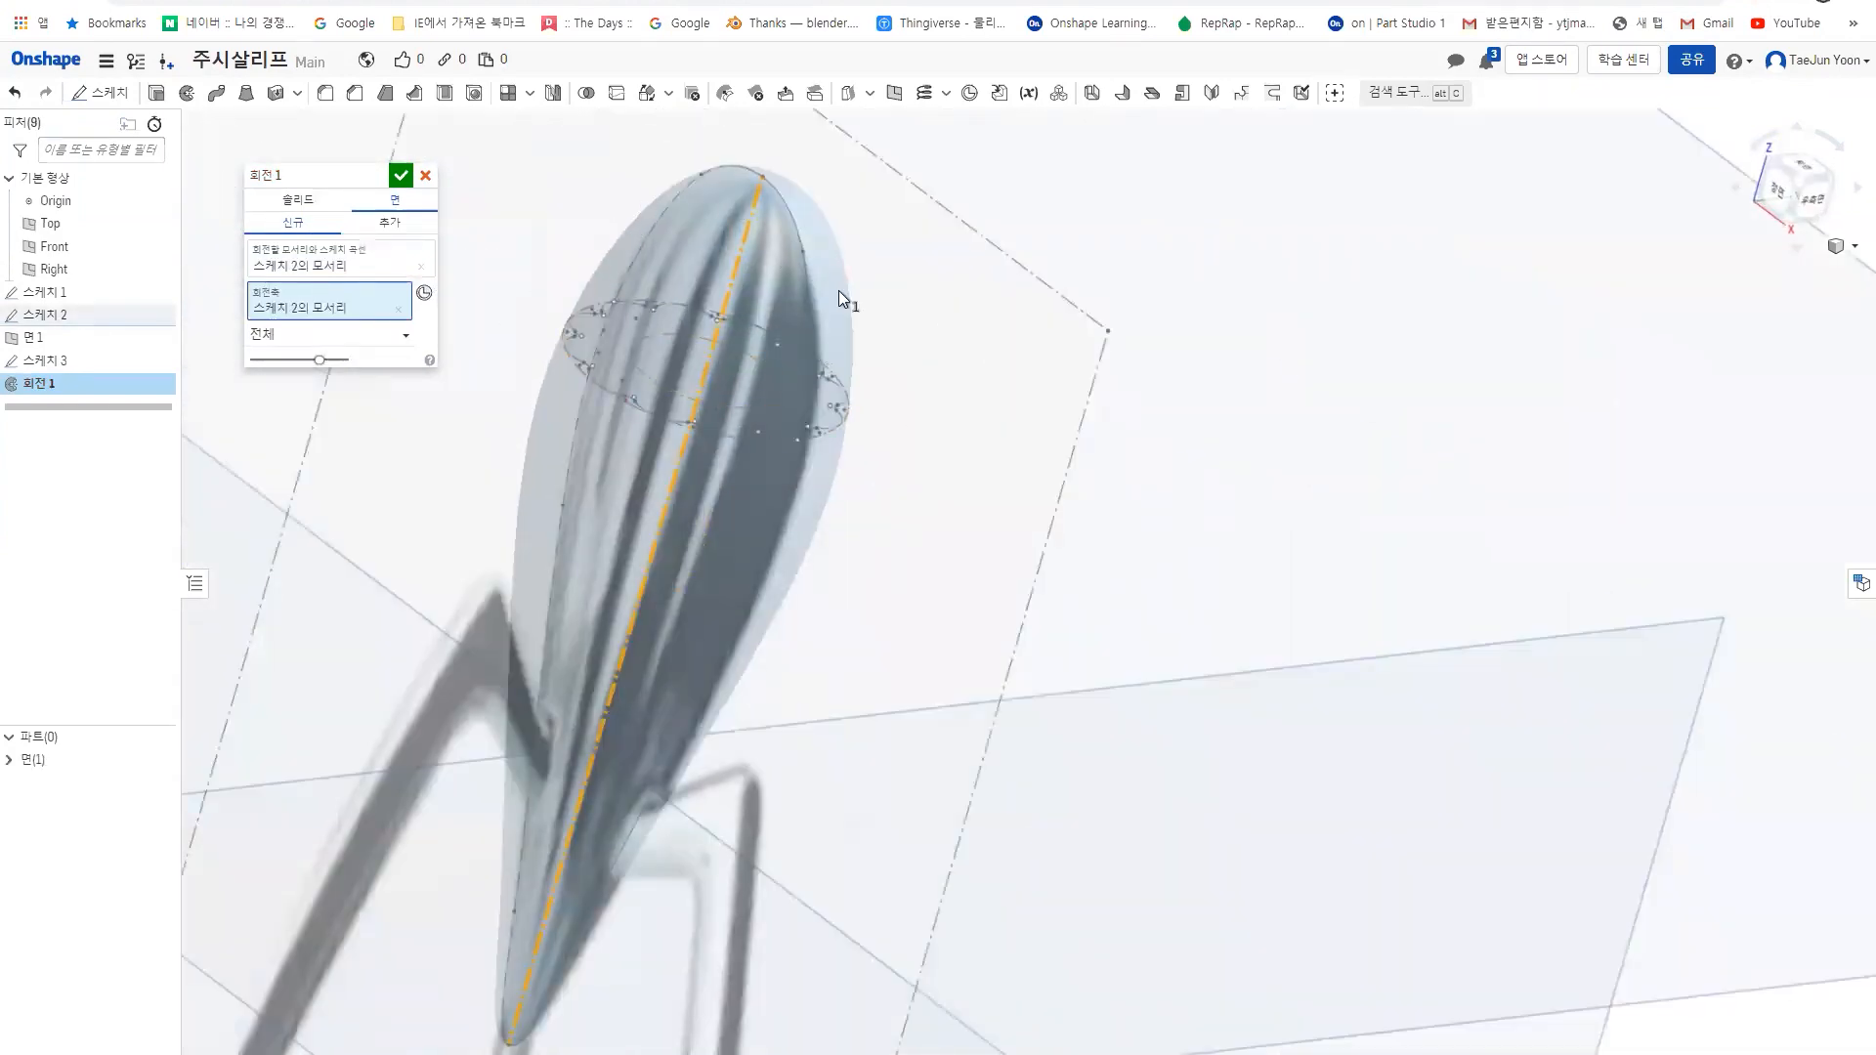
scroll(668, 389, "down", 5)
right_click_drag(709, 460, 696, 525)
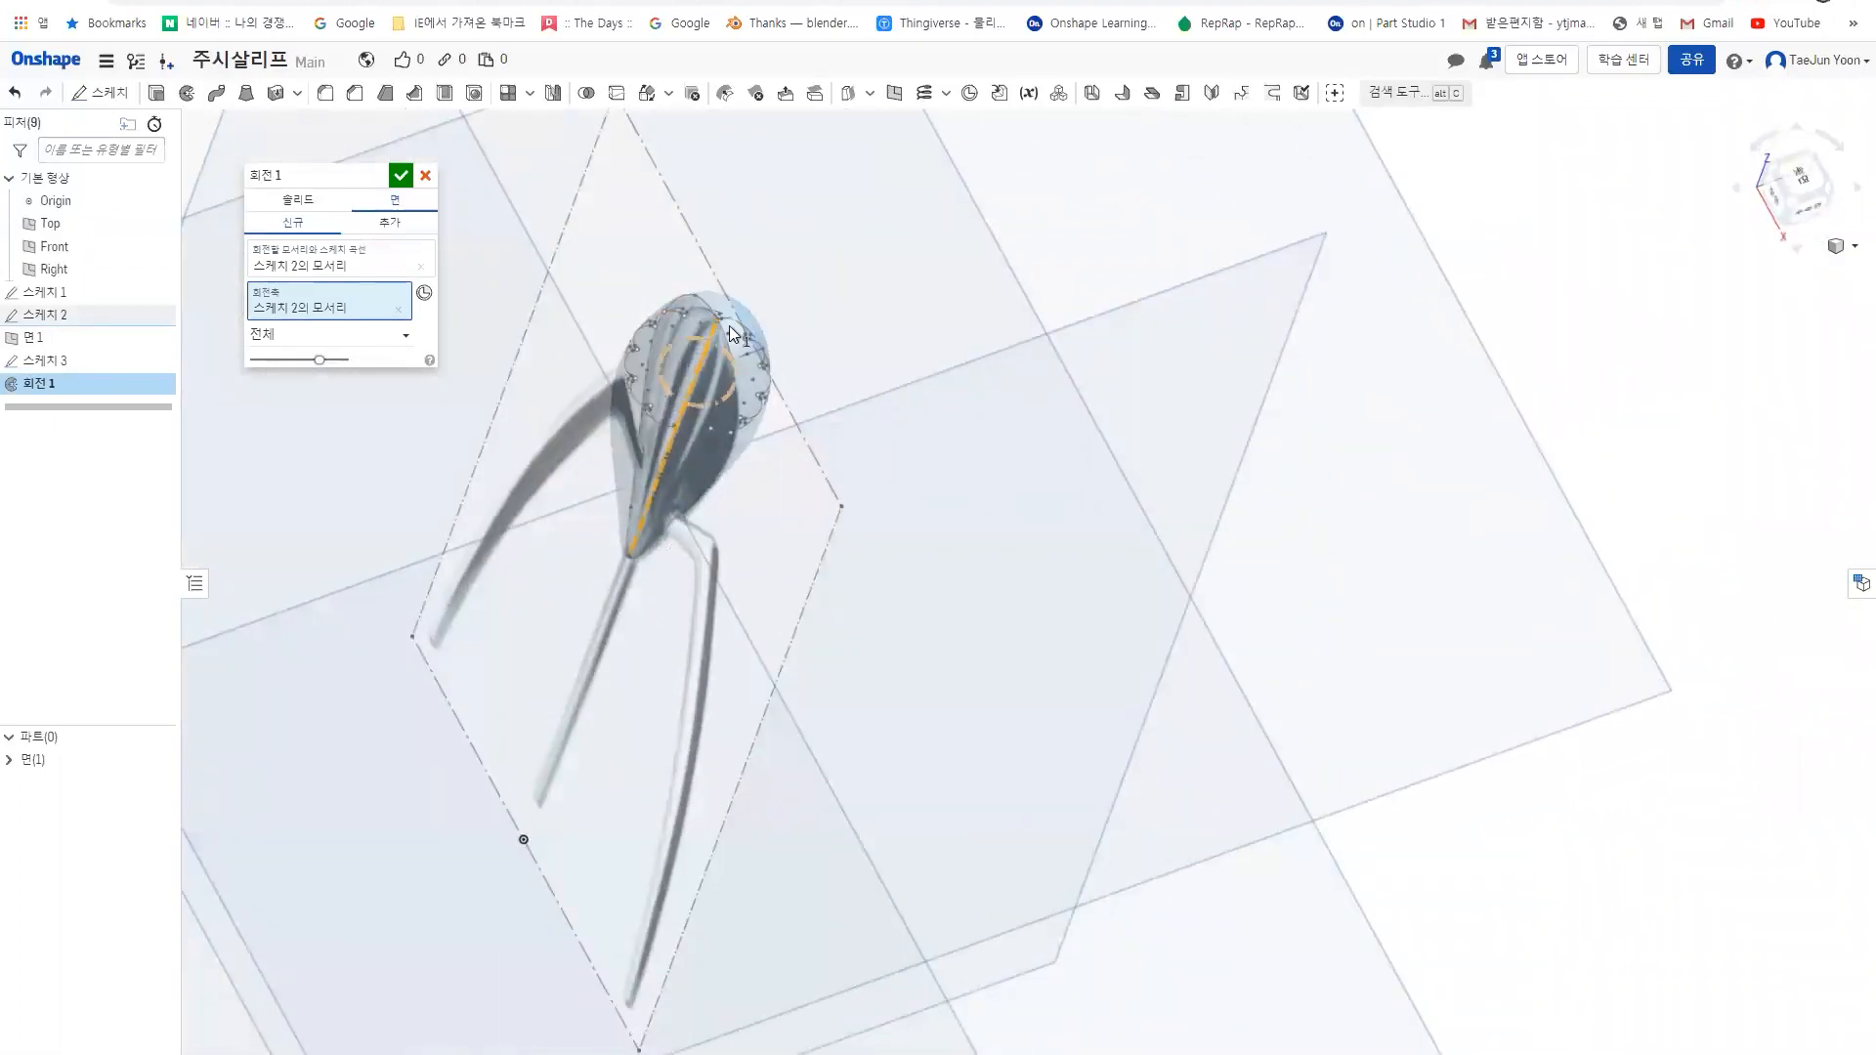
scroll(750, 390, "down", 4)
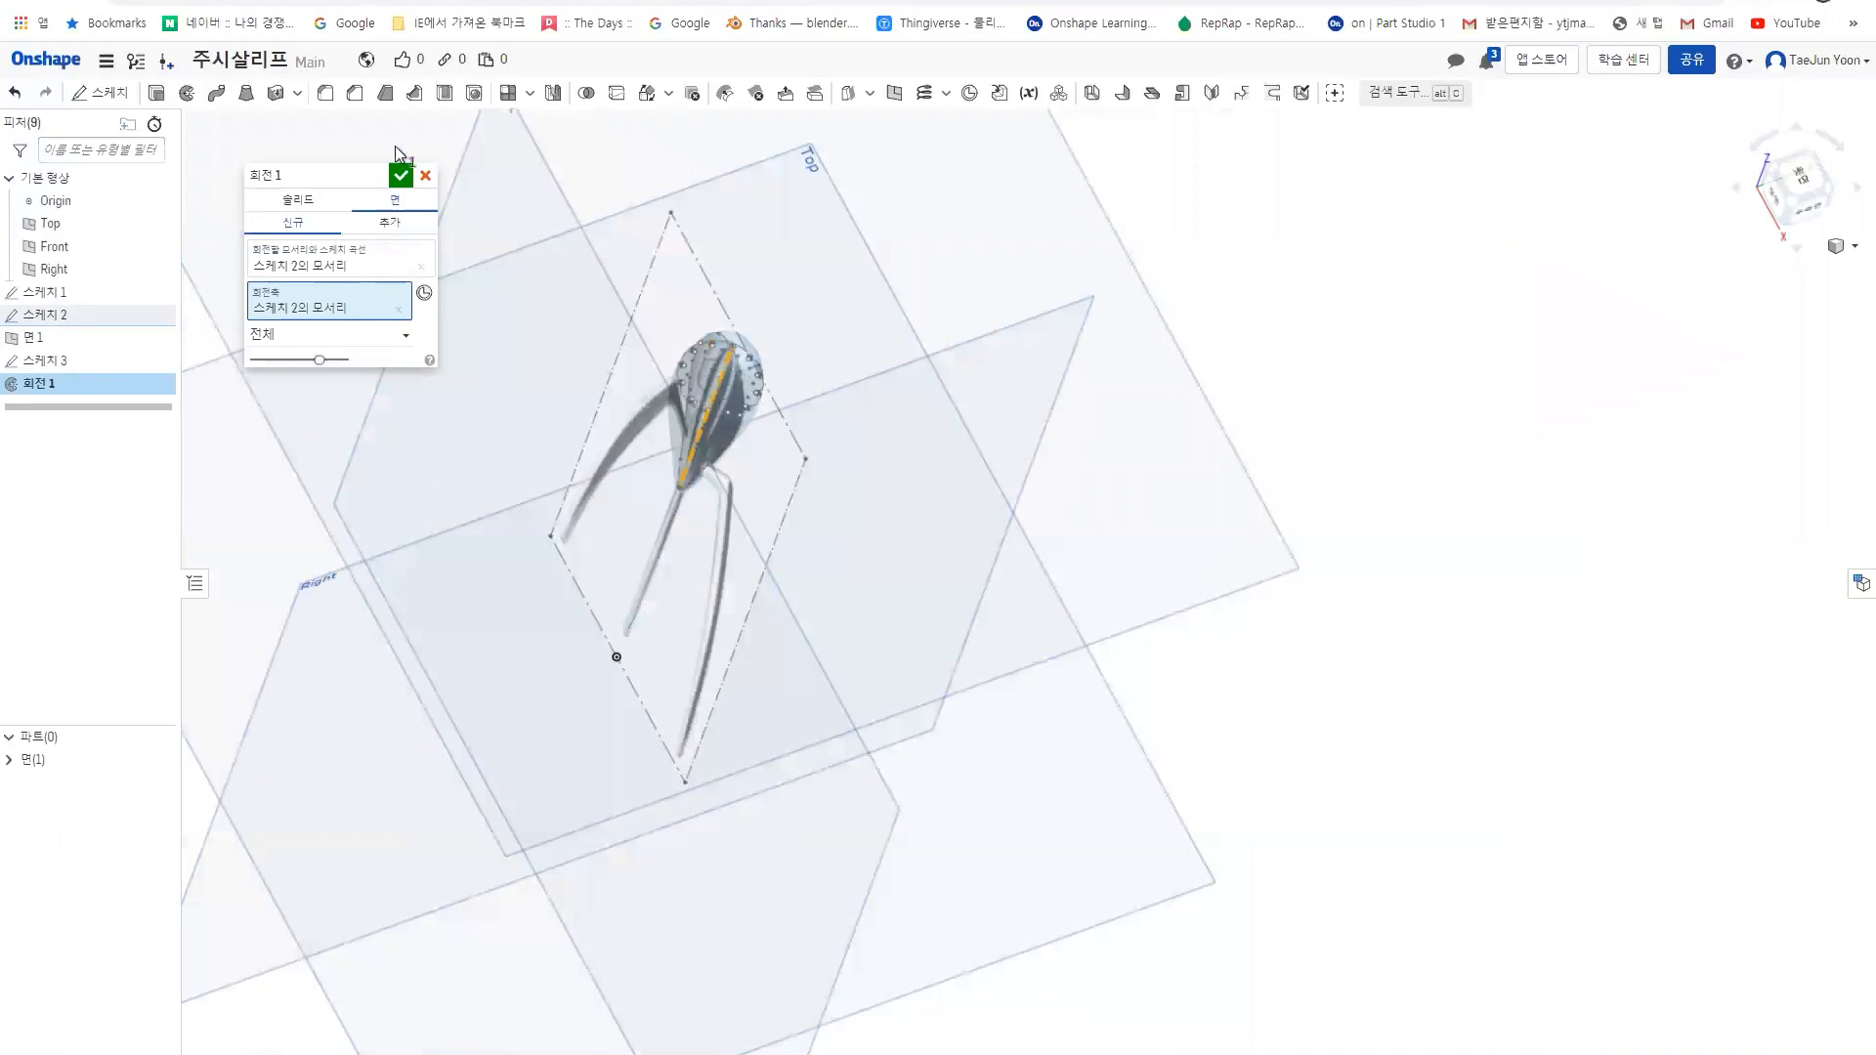
left_click(401, 176)
- Create a sketch on the Right plane containing the intersection curves with the revolved head surface, and finish it
left_click(110, 95)
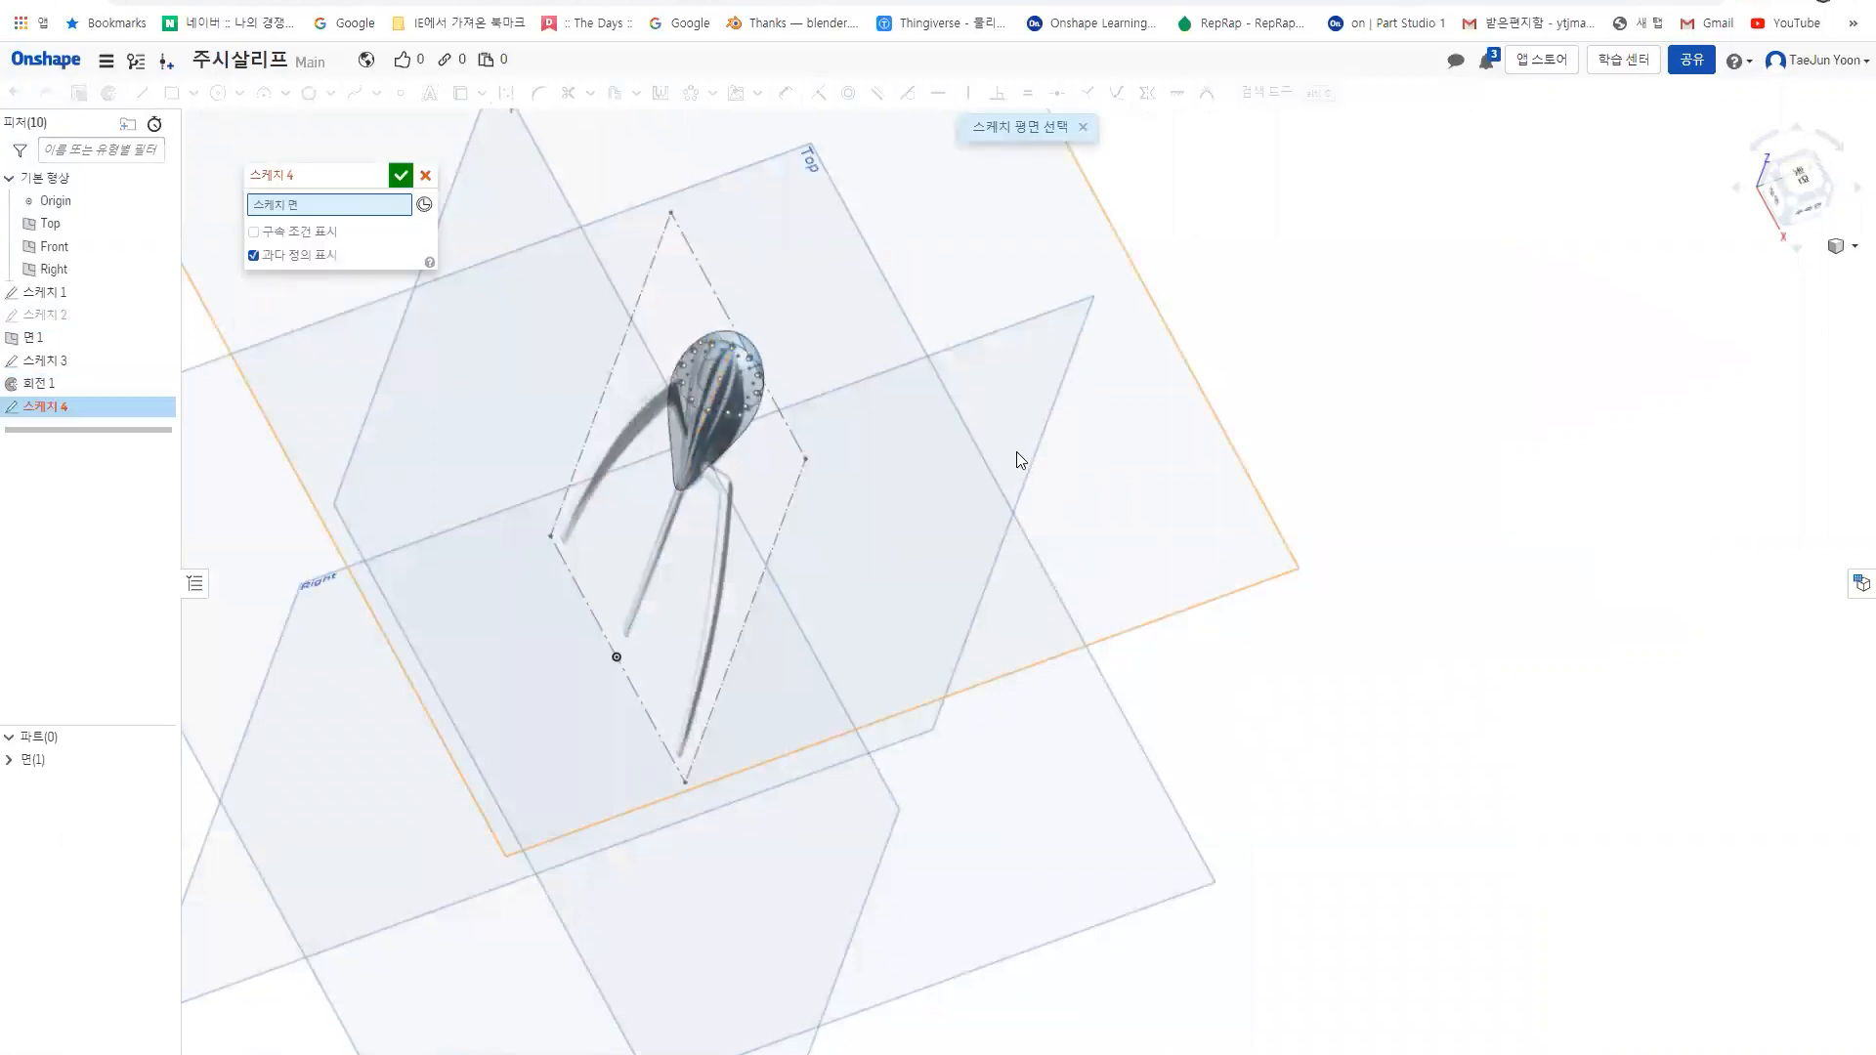
right_click_drag(1016, 453, 1005, 381)
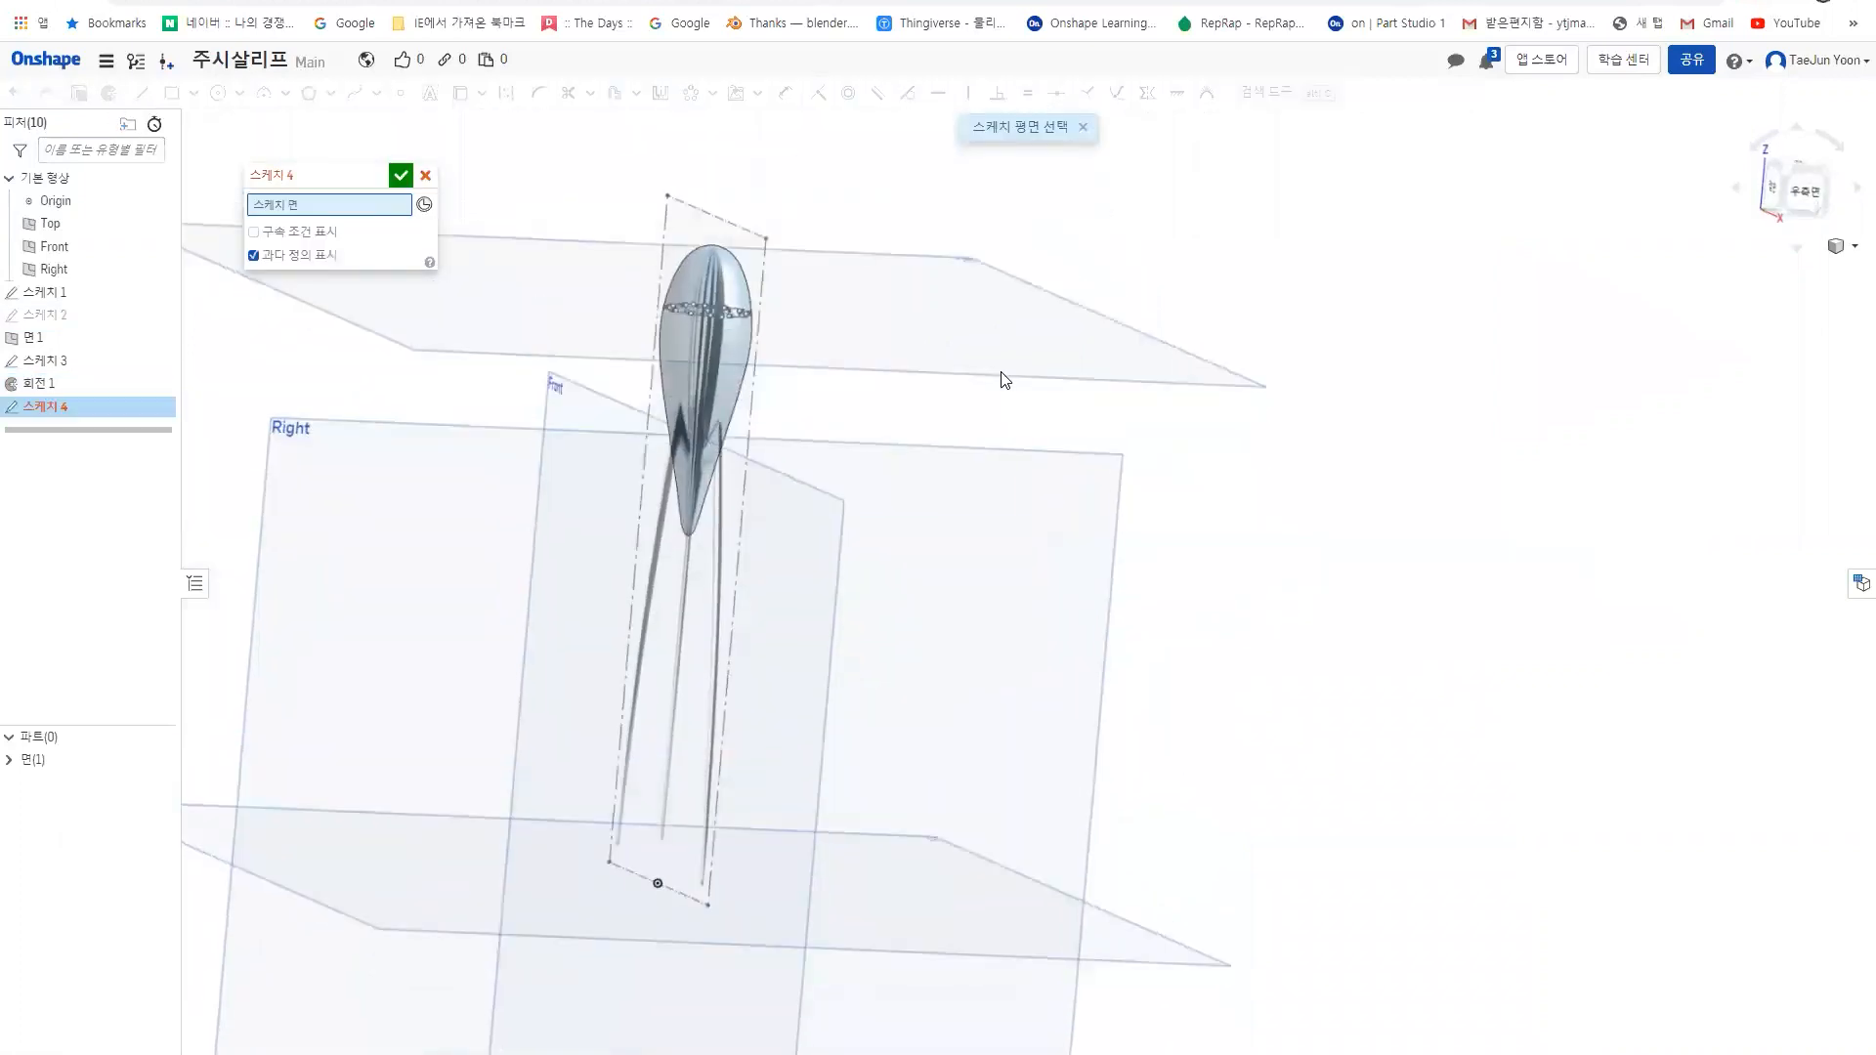
left_click(1051, 525)
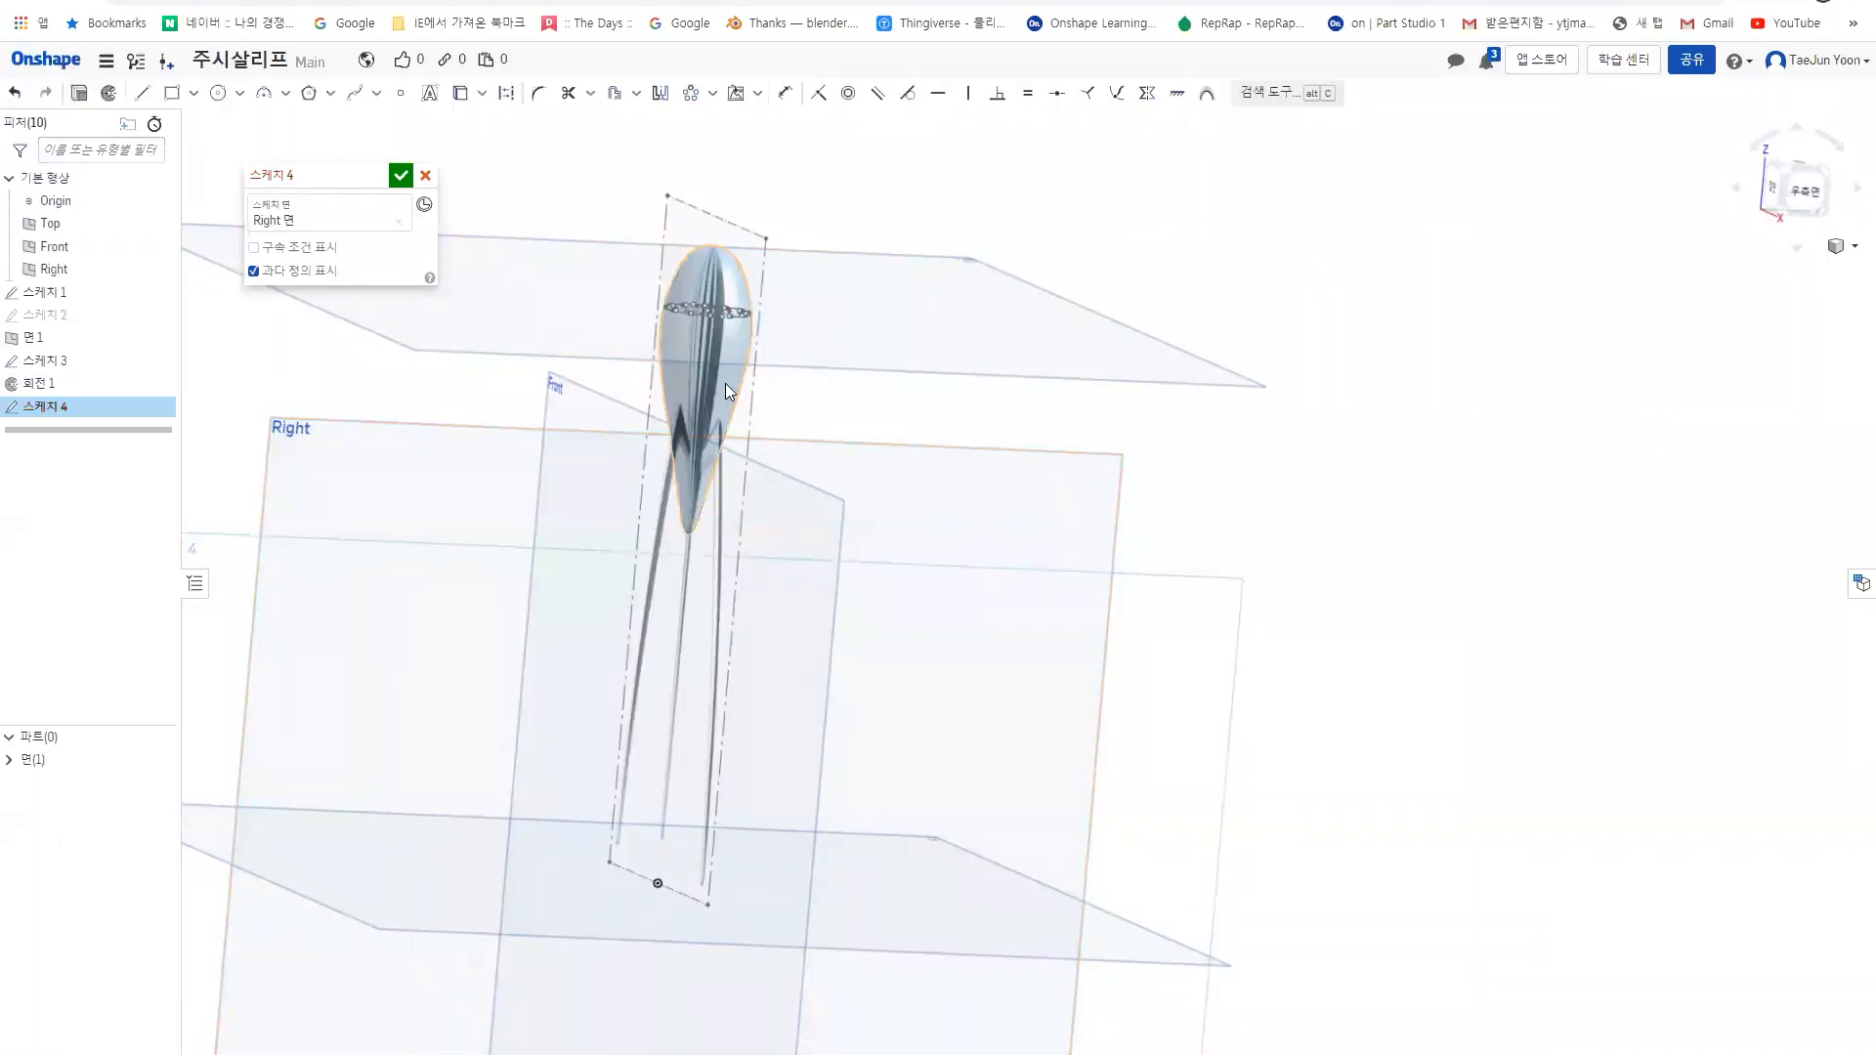
scroll(711, 322, "up", 5)
middle_click_drag(725, 248, 712, 324)
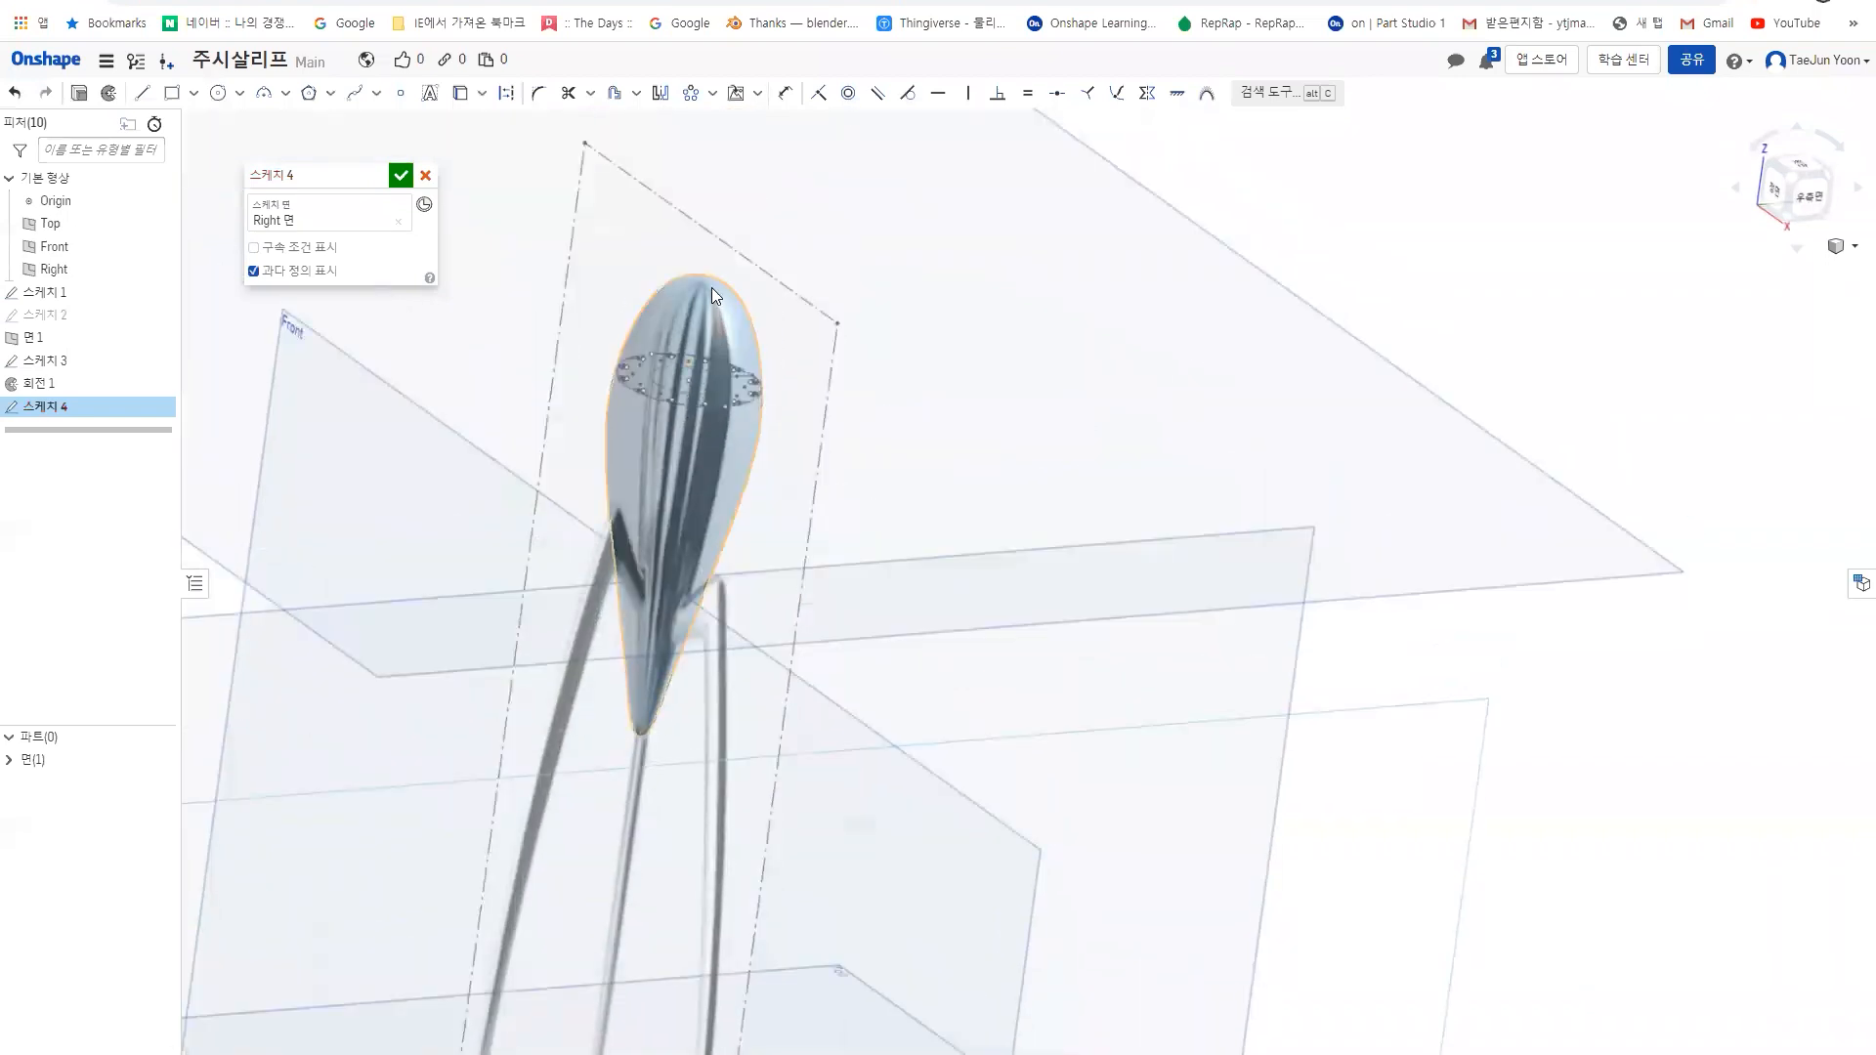
left_click(482, 95)
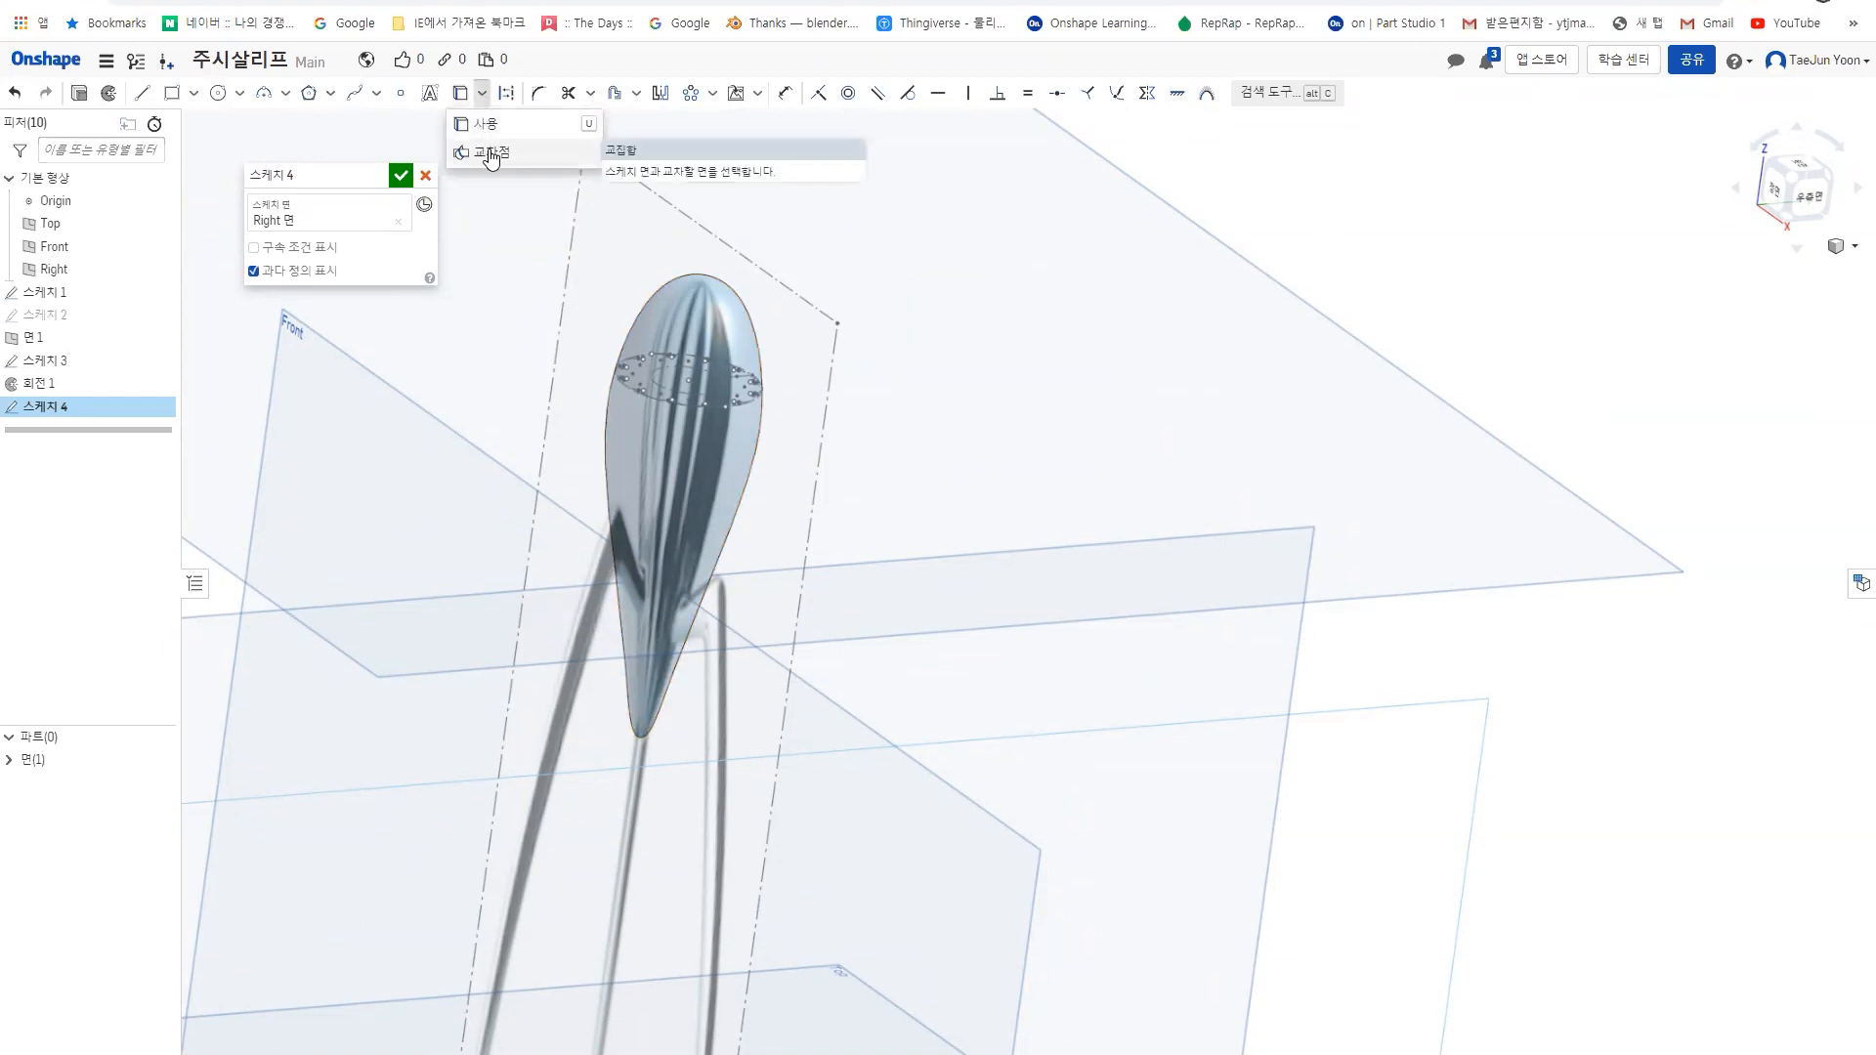
left_click(491, 154)
left_click(696, 284)
mouse_move(696, 284)
right_mouse_down()
mouse_move(787, 419)
mouse_move(929, 482)
mouse_move(783, 427)
mouse_move(577, 390)
mouse_move(766, 410)
right_mouse_up()
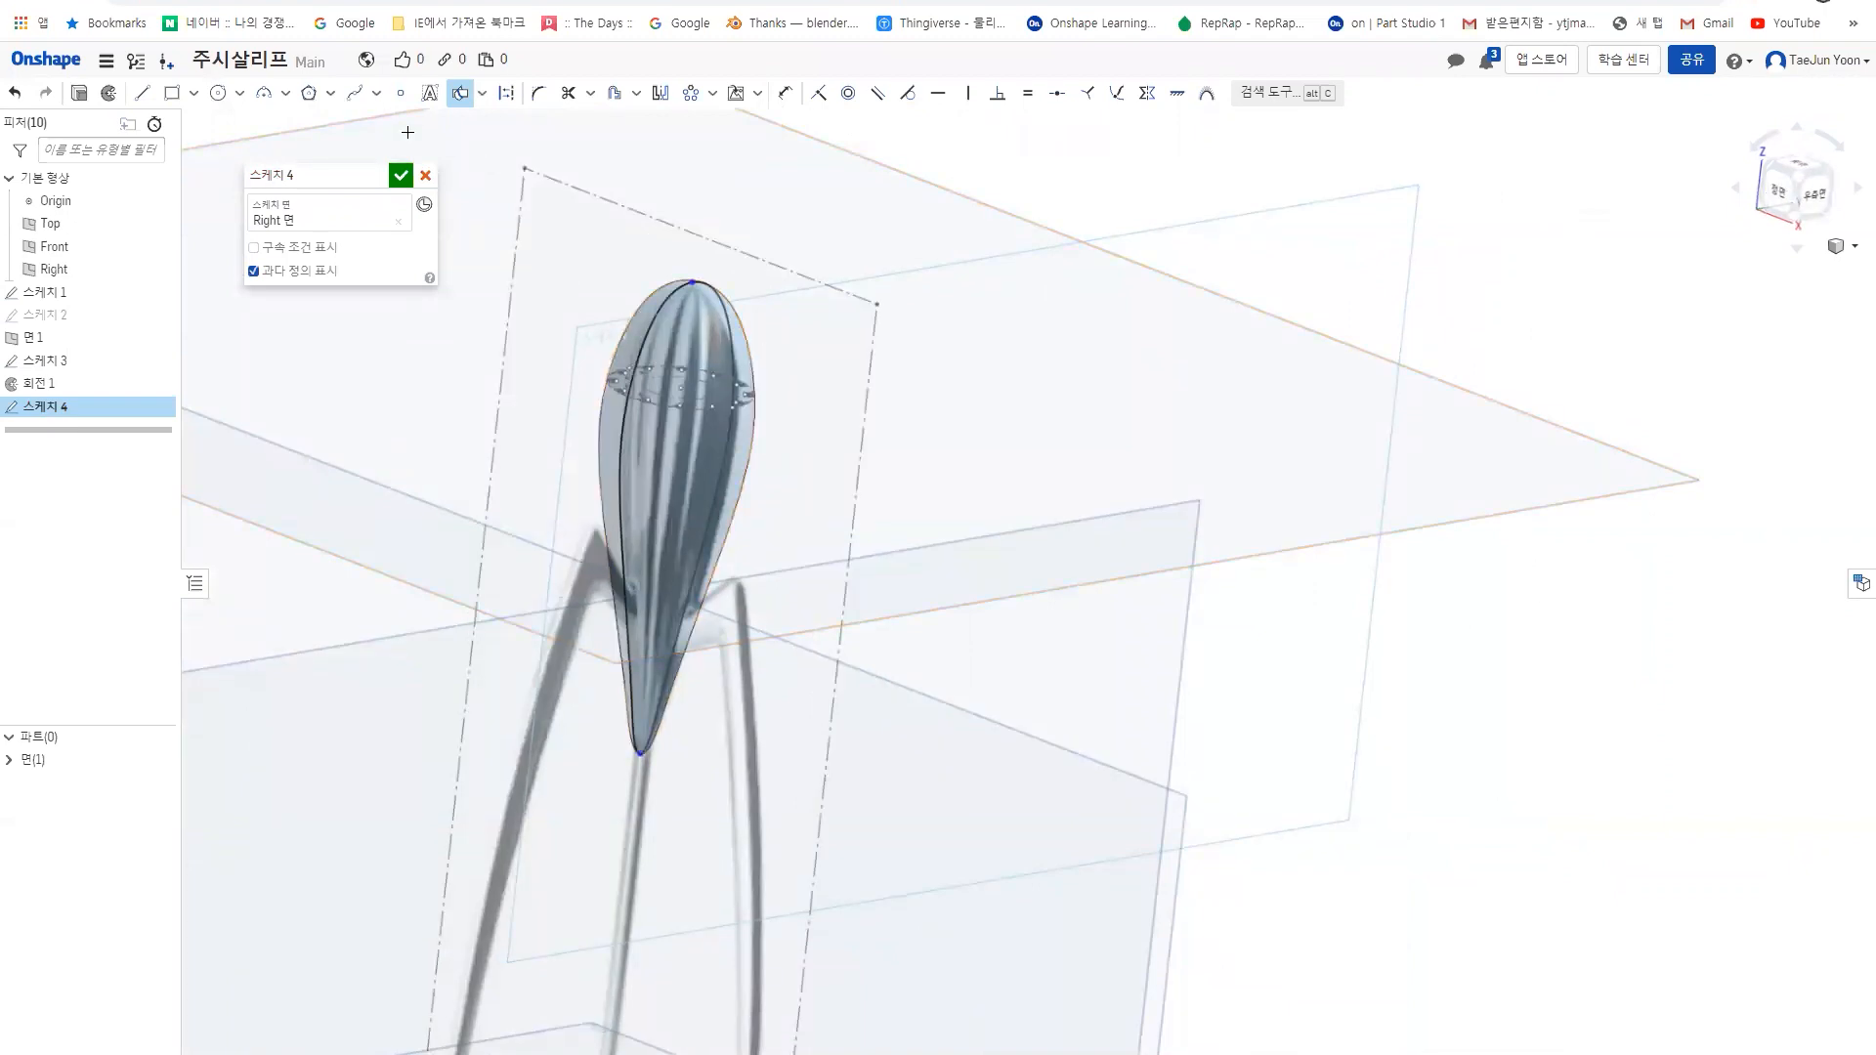
left_click(406, 176)
- Hide the revolved surface so that only the sketches and the reference image remain displayed
mouse_move(605, 479)
right_mouse_down()
mouse_move(600, 522)
mouse_move(598, 418)
mouse_move(698, 598)
mouse_move(753, 541)
mouse_move(799, 589)
mouse_move(743, 625)
right_mouse_up()
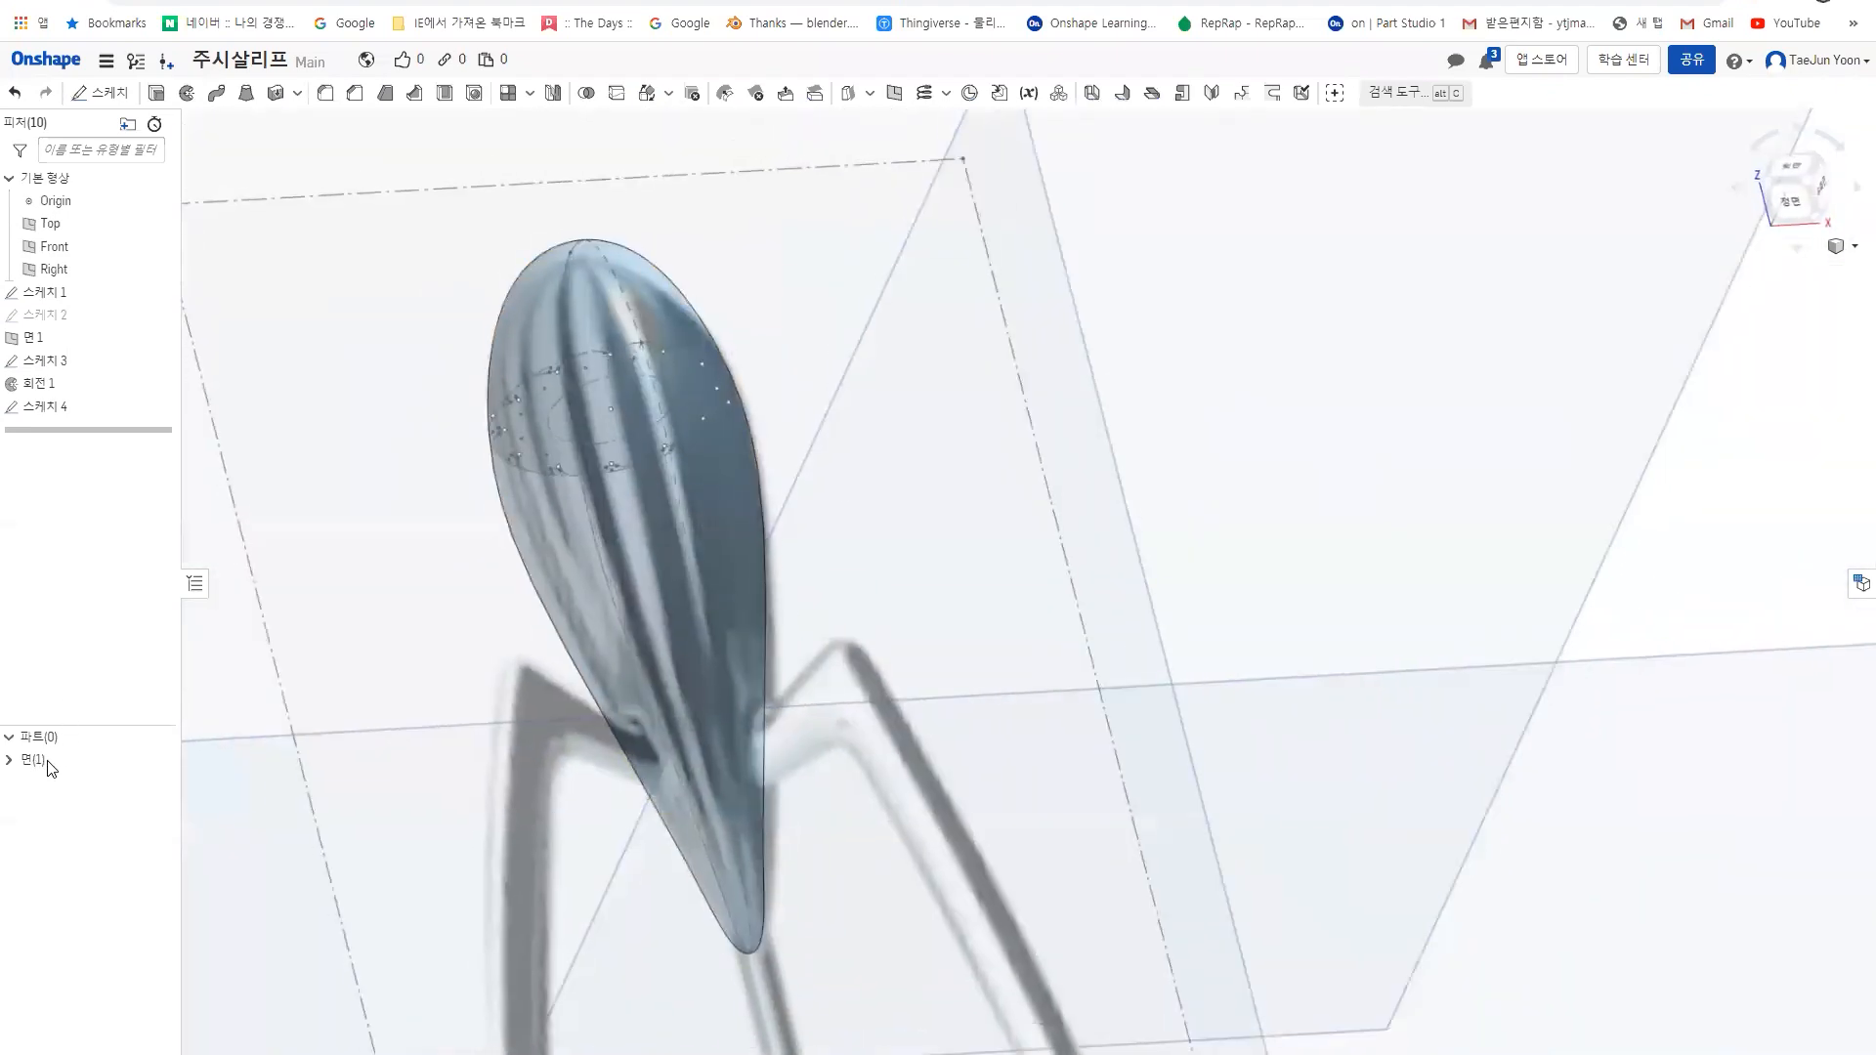
left_click(9, 759)
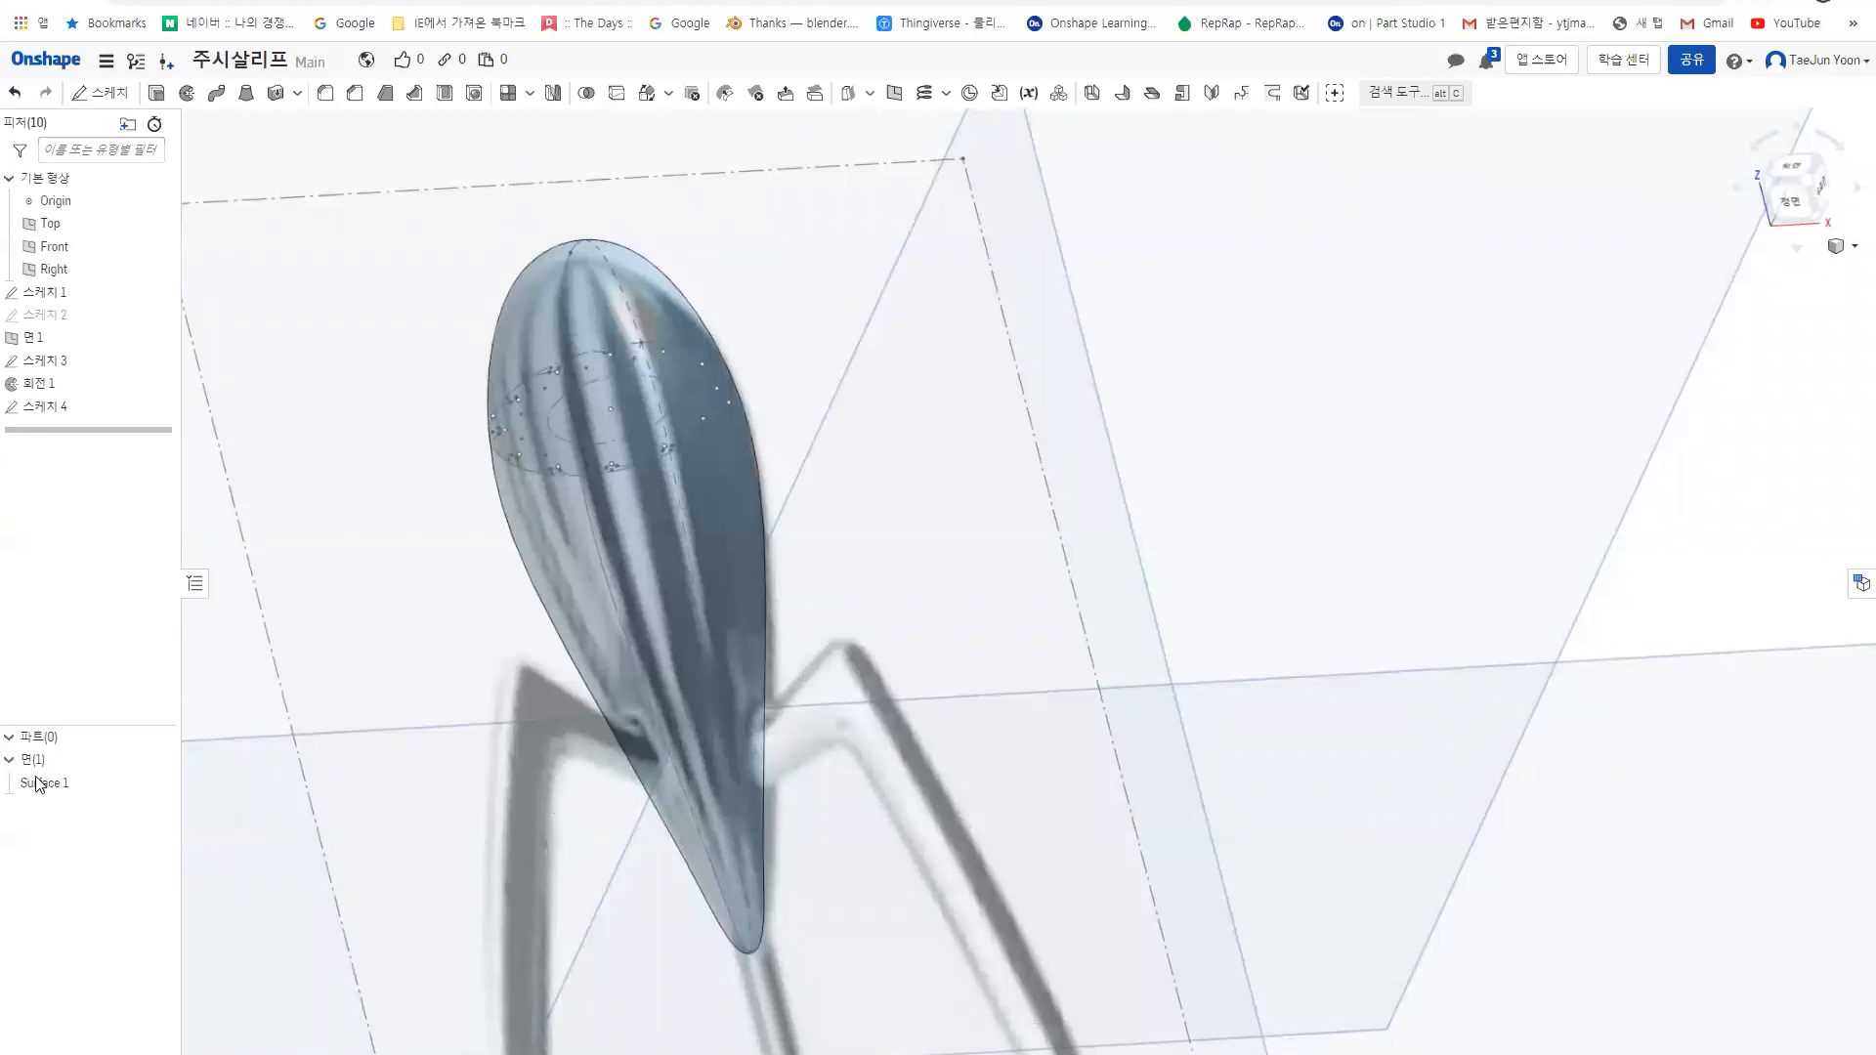
left_click(158, 785)
right_click_drag(591, 508, 565, 543)
middle_click_drag(676, 470, 916, 500)
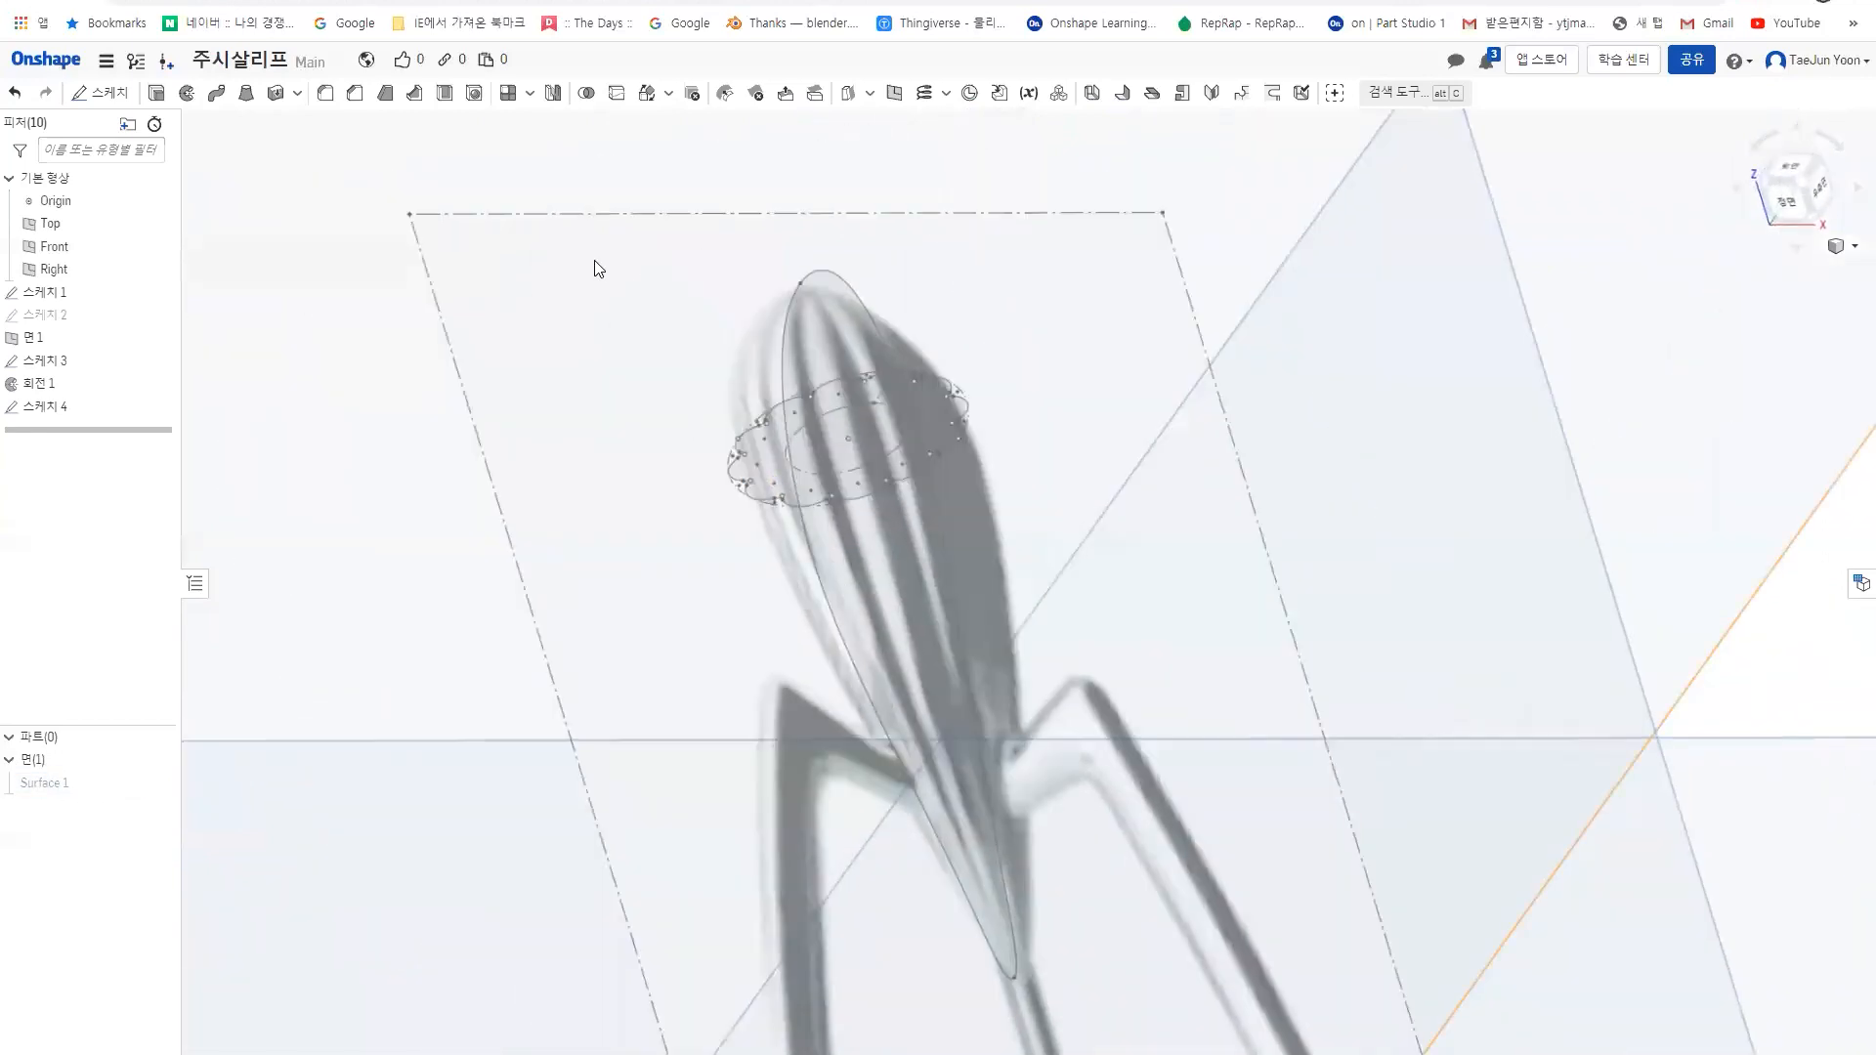
- Set up a new solid loft from the head's top vertex through the scalloped cross-section to the bottom tip vertex
left_click(246, 101)
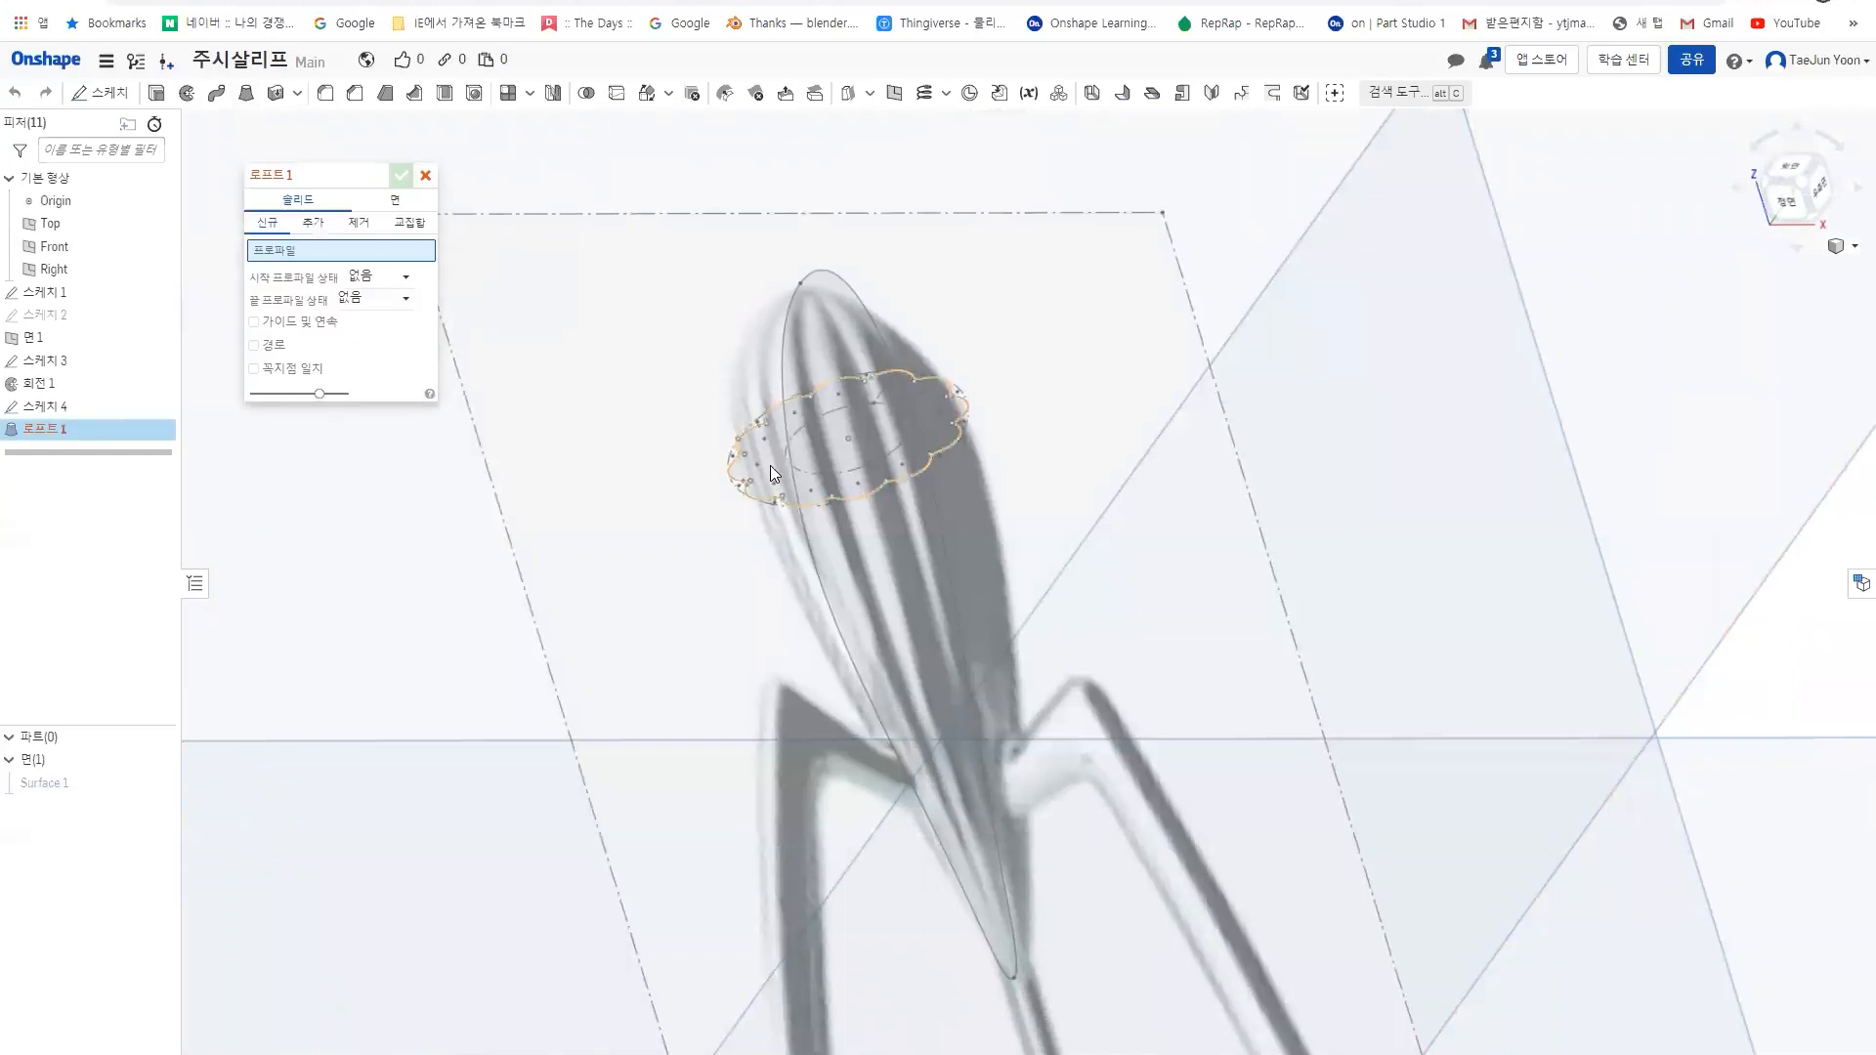
scroll(768, 467, "down", 2)
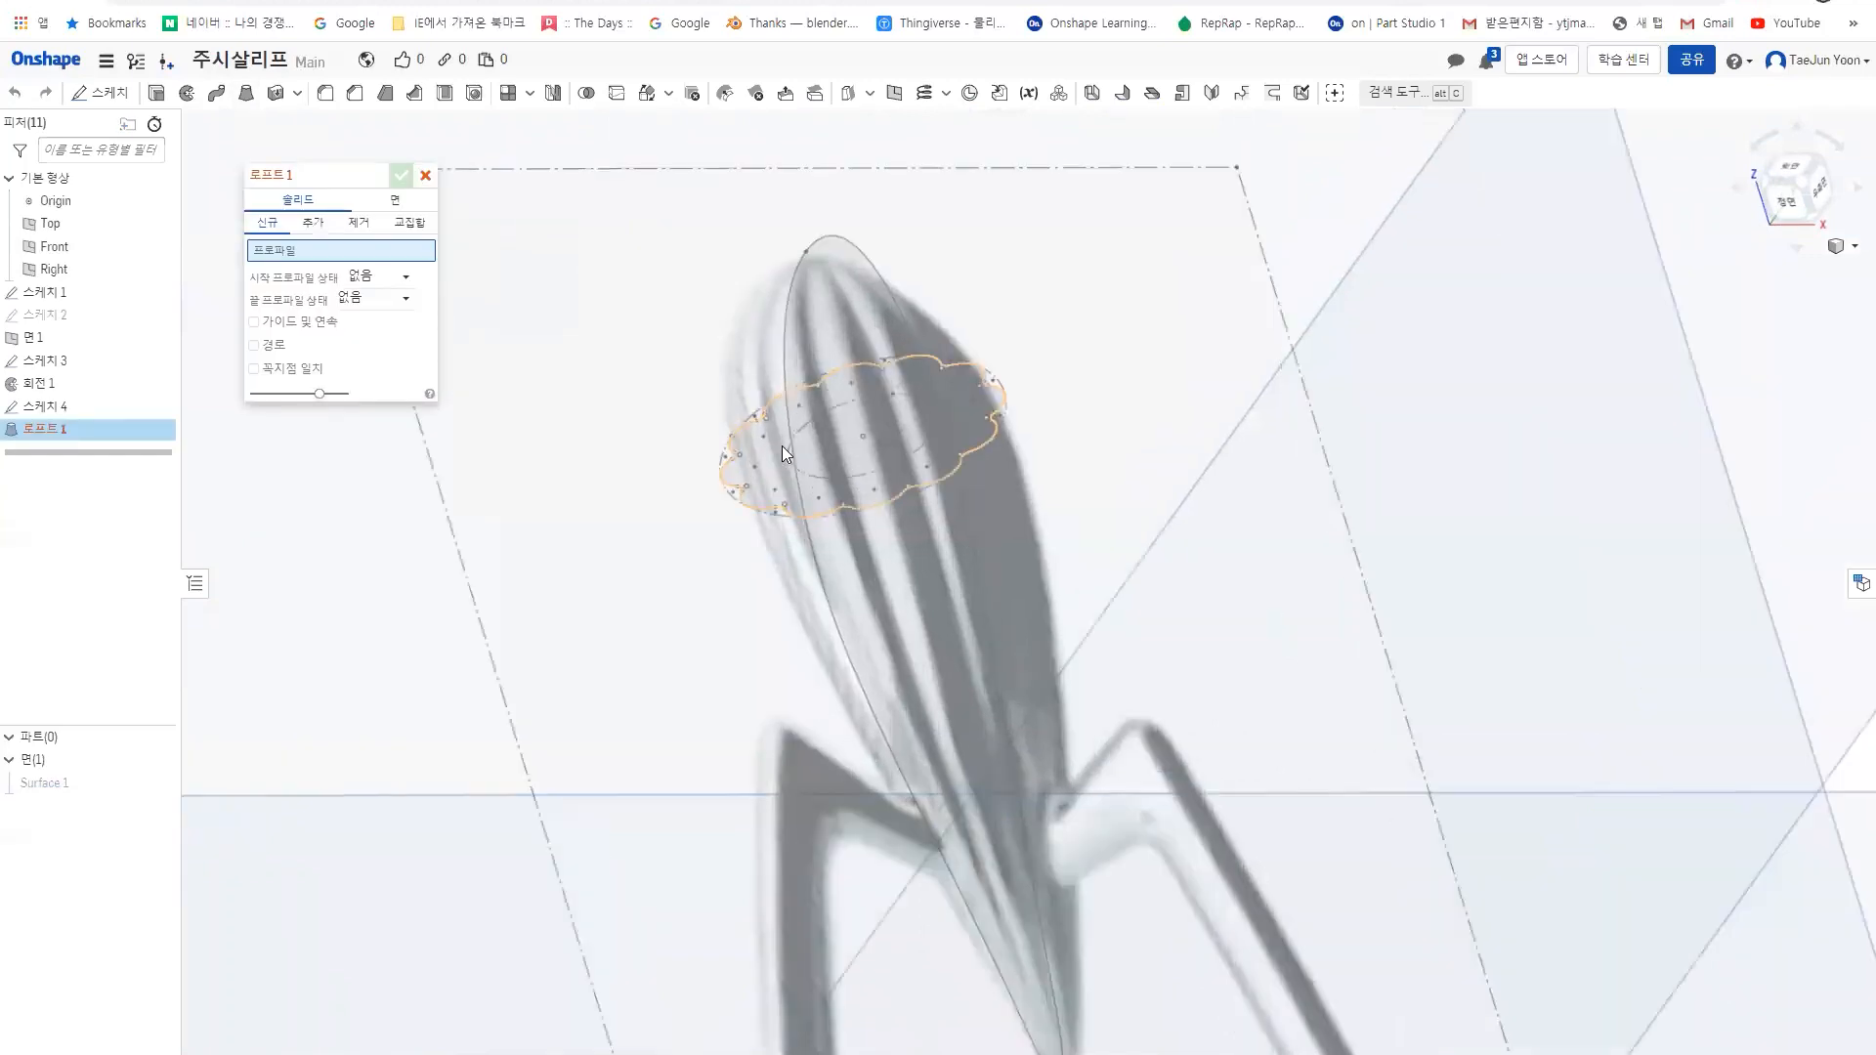
left_click(807, 251)
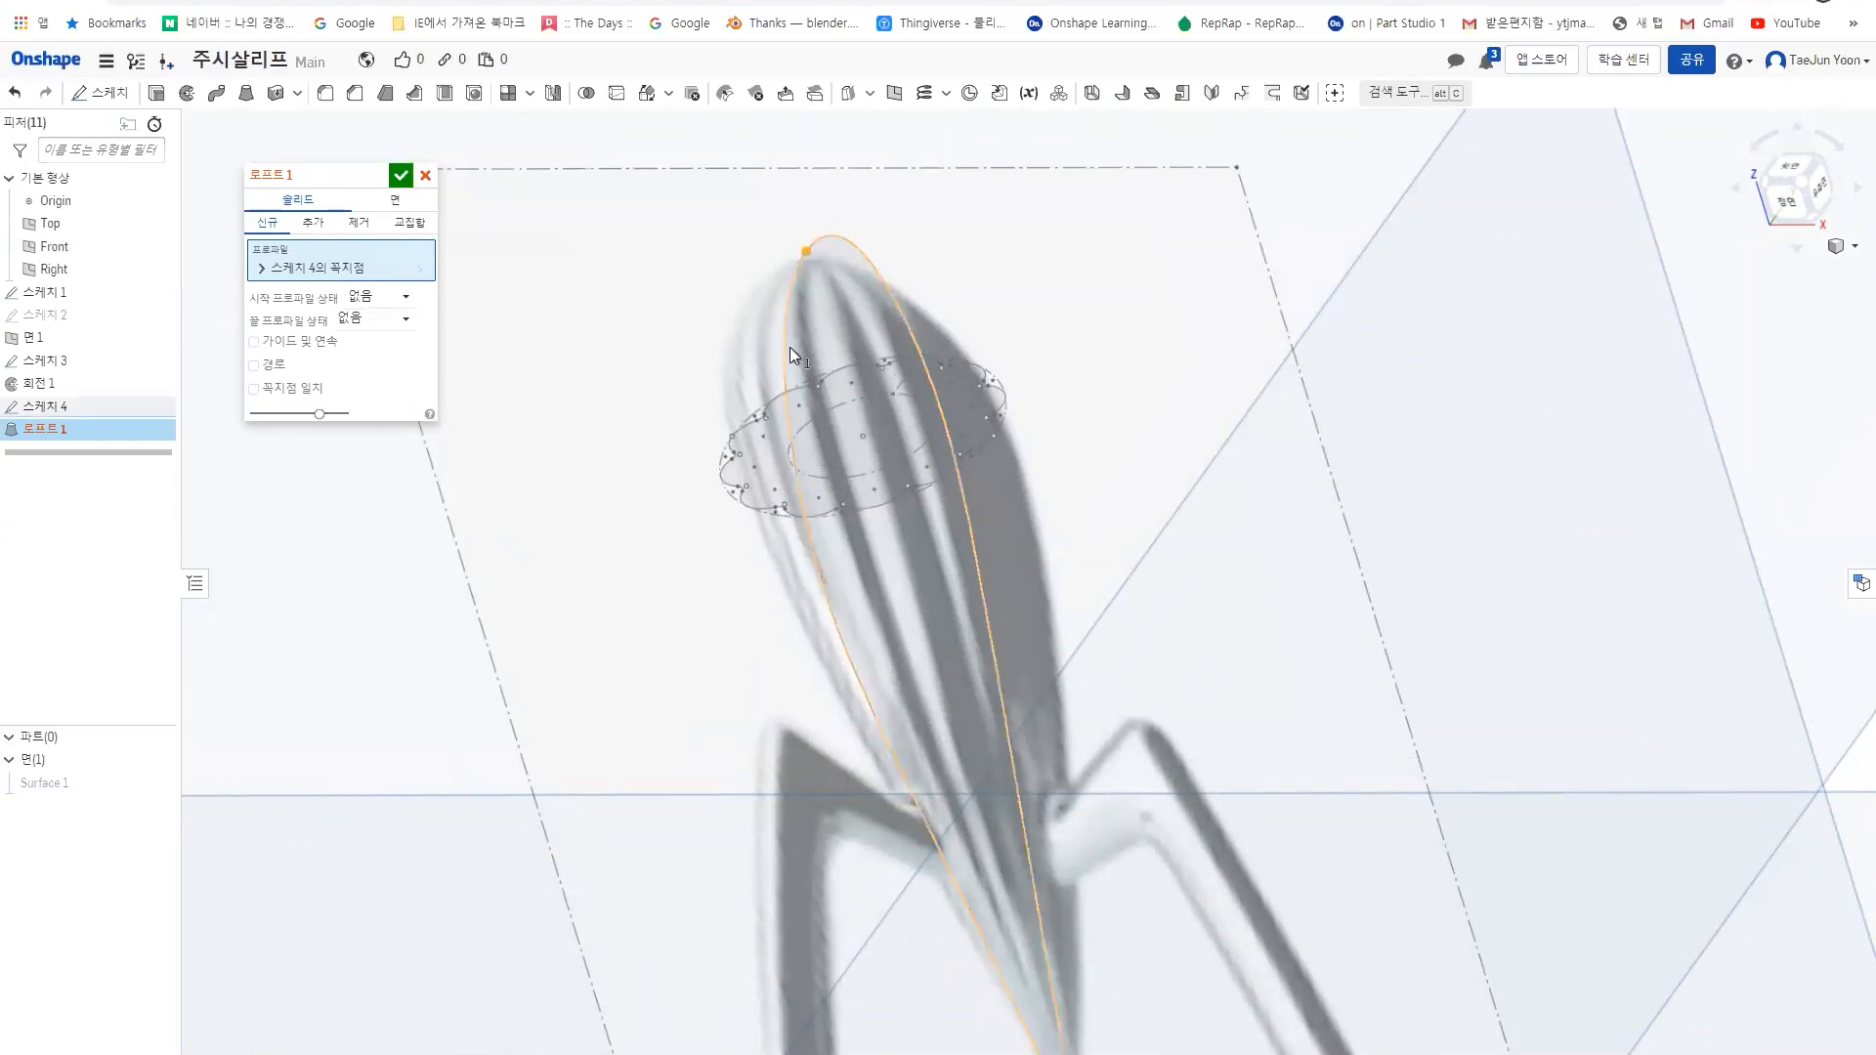
left_click(754, 500)
middle_click_drag(1123, 964, 1061, 397)
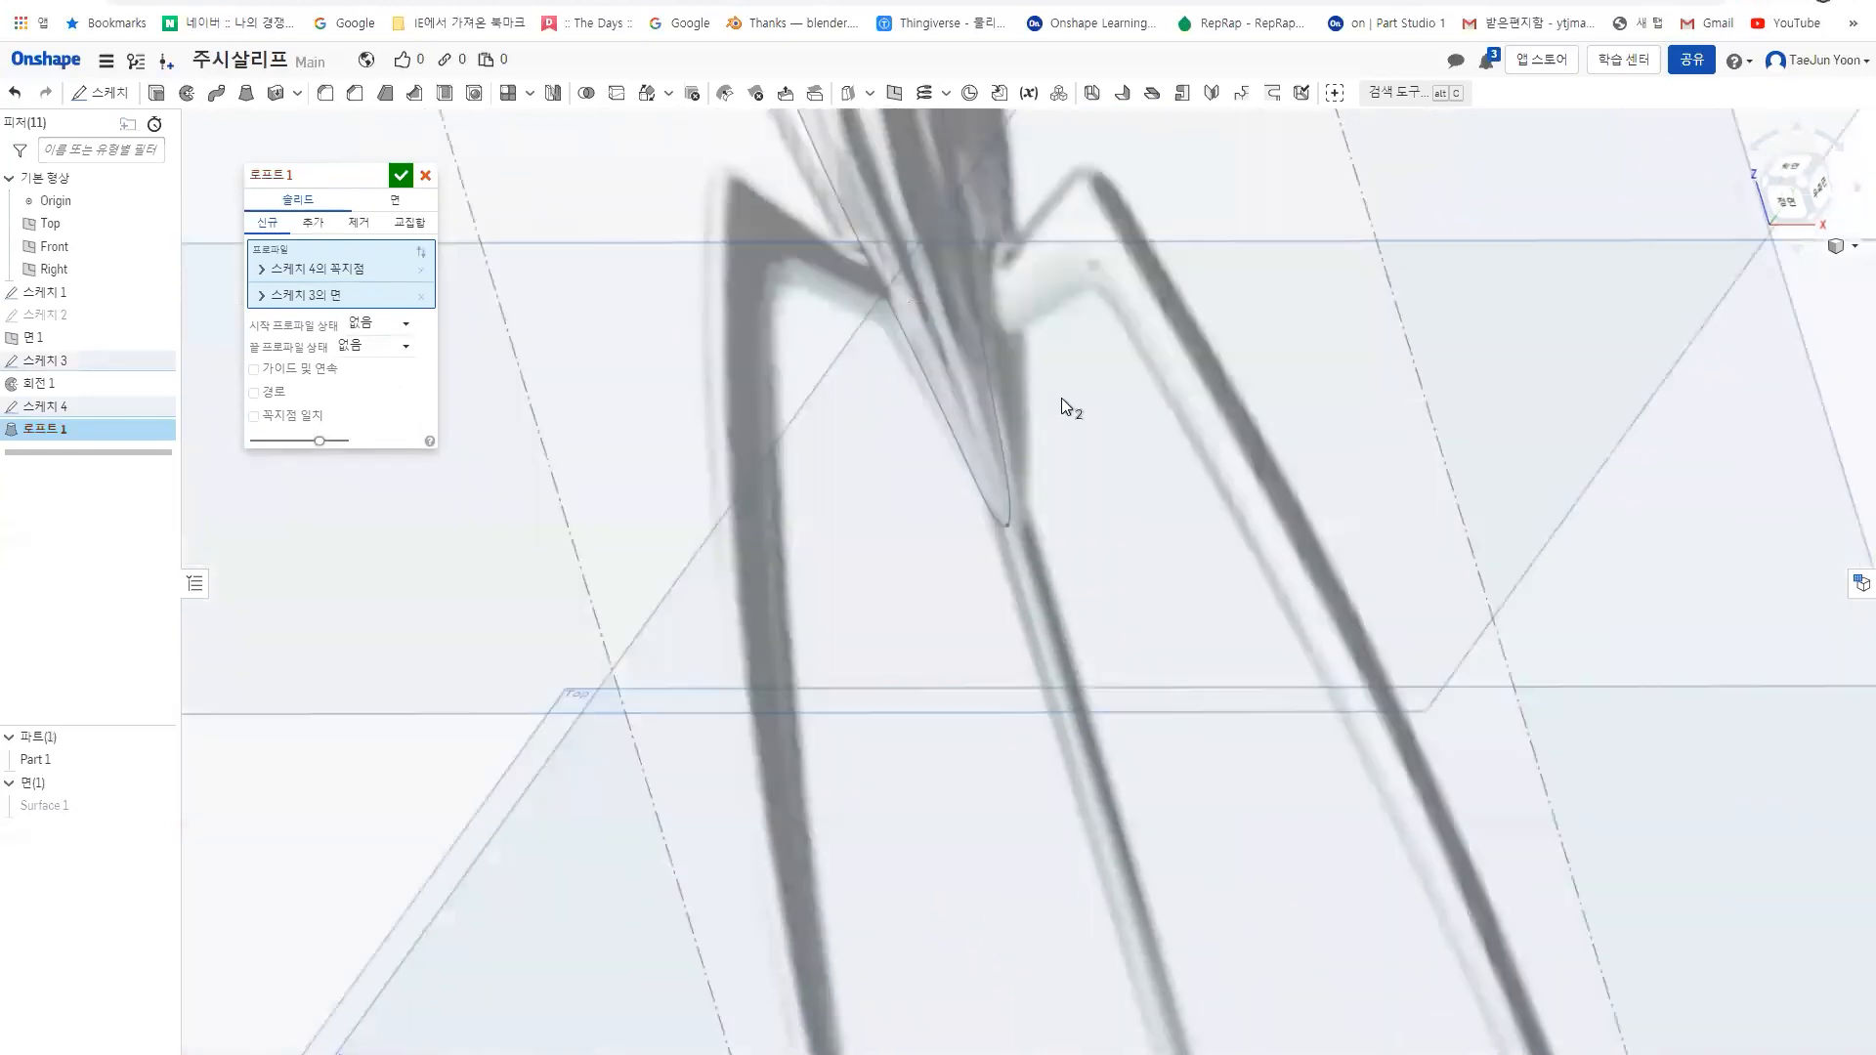
left_click(1010, 530)
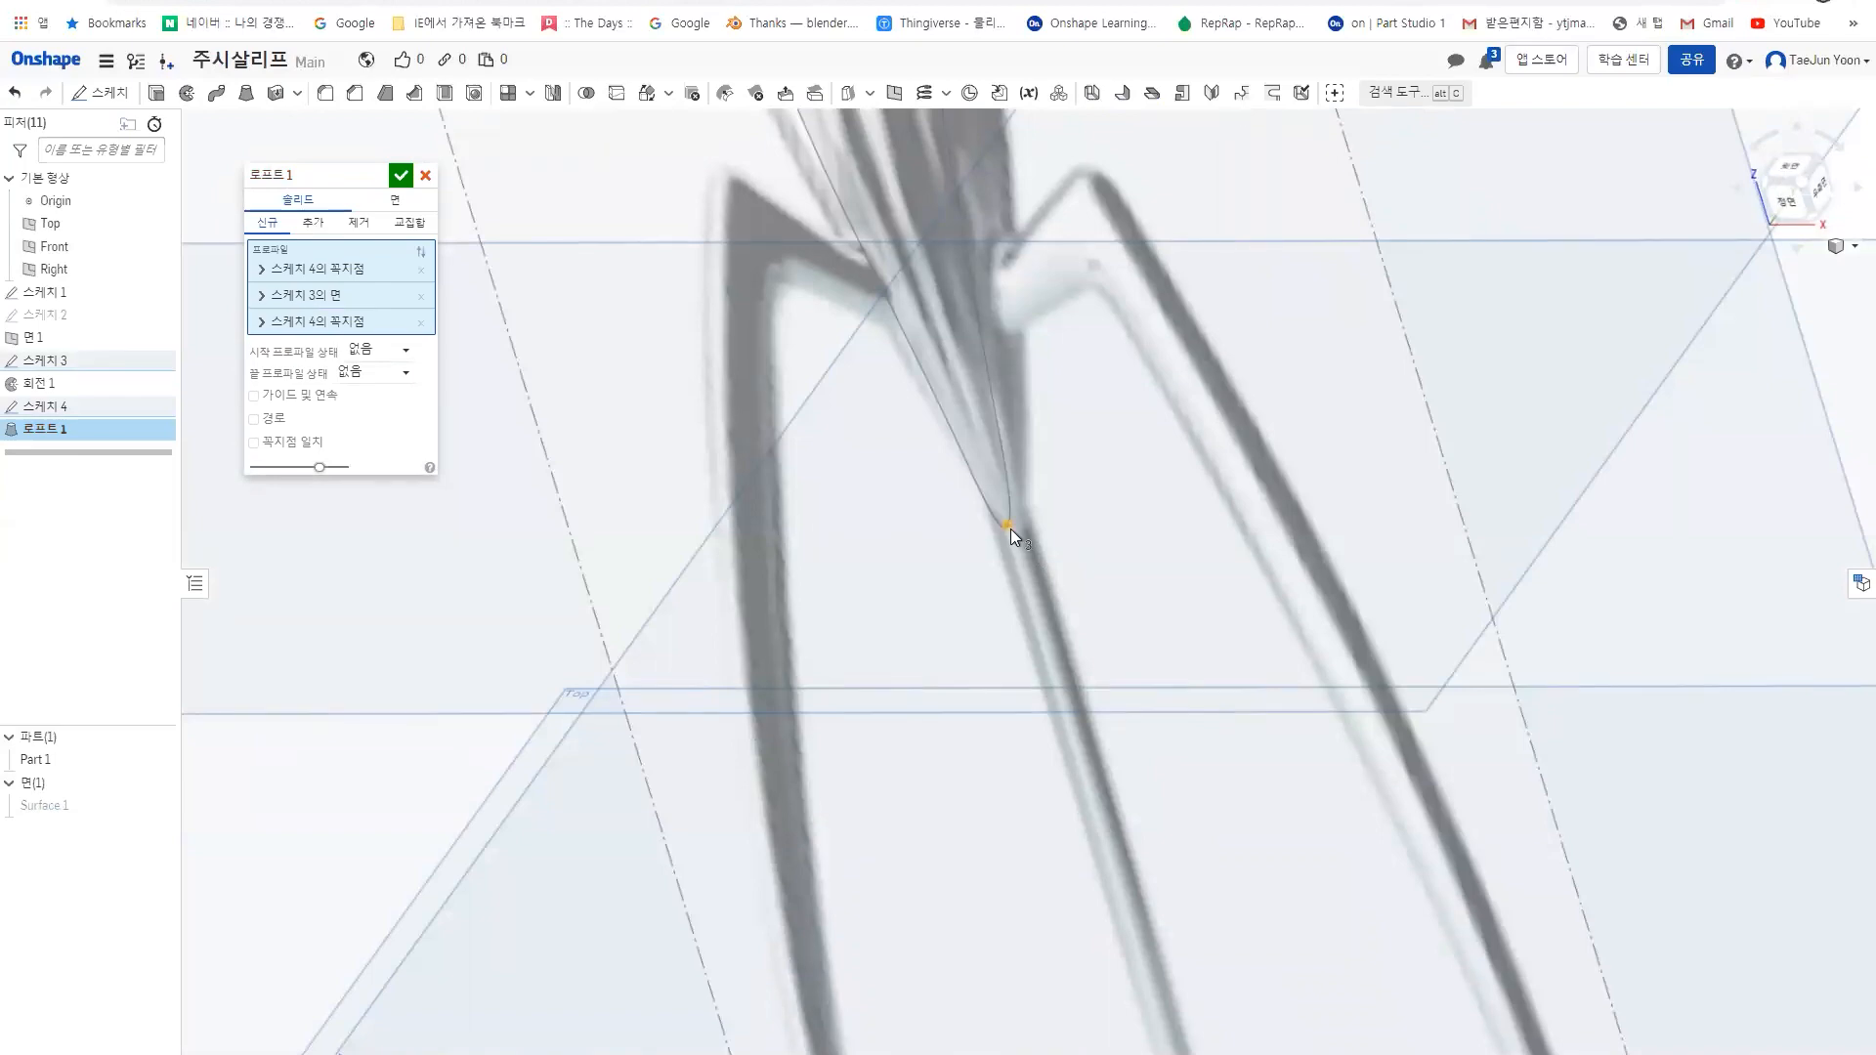
middle_click_drag(1018, 507, 1074, 701)
right_click_drag(1074, 700, 916, 805)
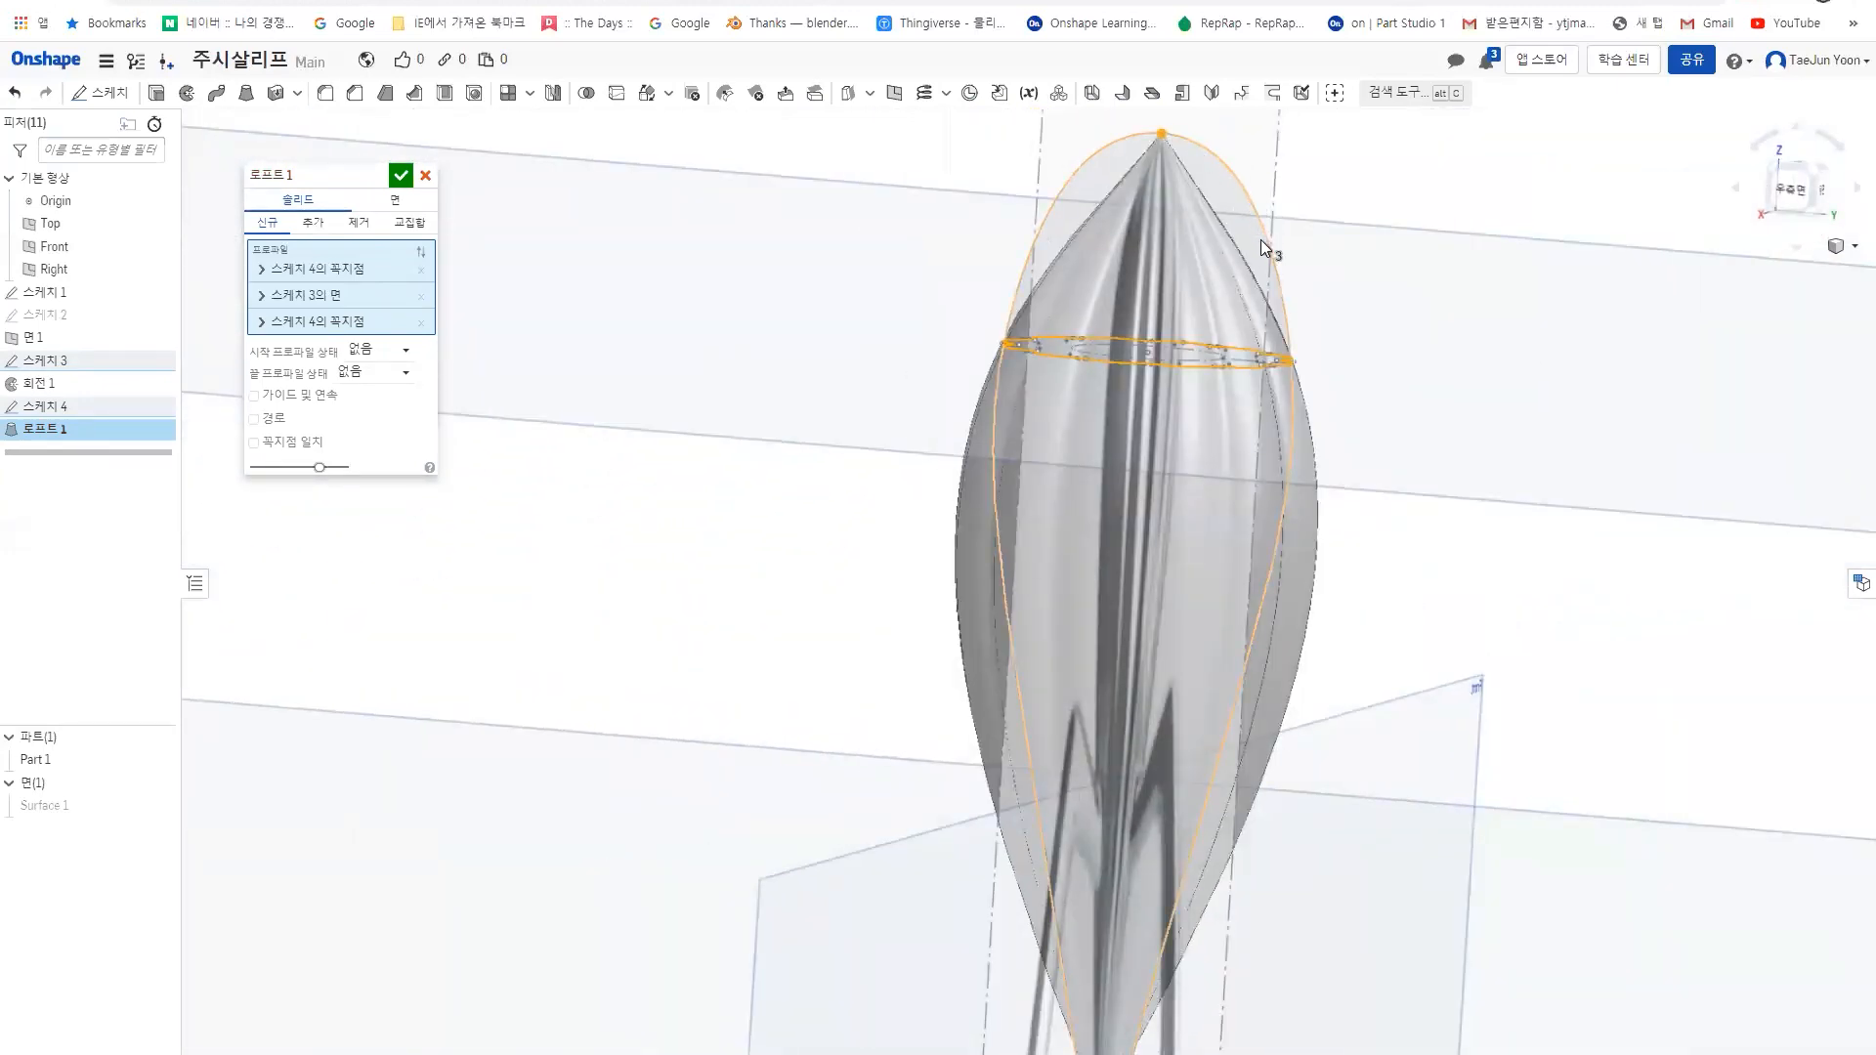
- Show the head profile sketch again, enable loft guides, and add one of its side curves as a guide
mouse_move(1229, 332)
right_mouse_down()
mouse_move(982, 349)
mouse_move(910, 313)
mouse_move(856, 320)
mouse_move(831, 348)
mouse_move(821, 332)
right_mouse_up()
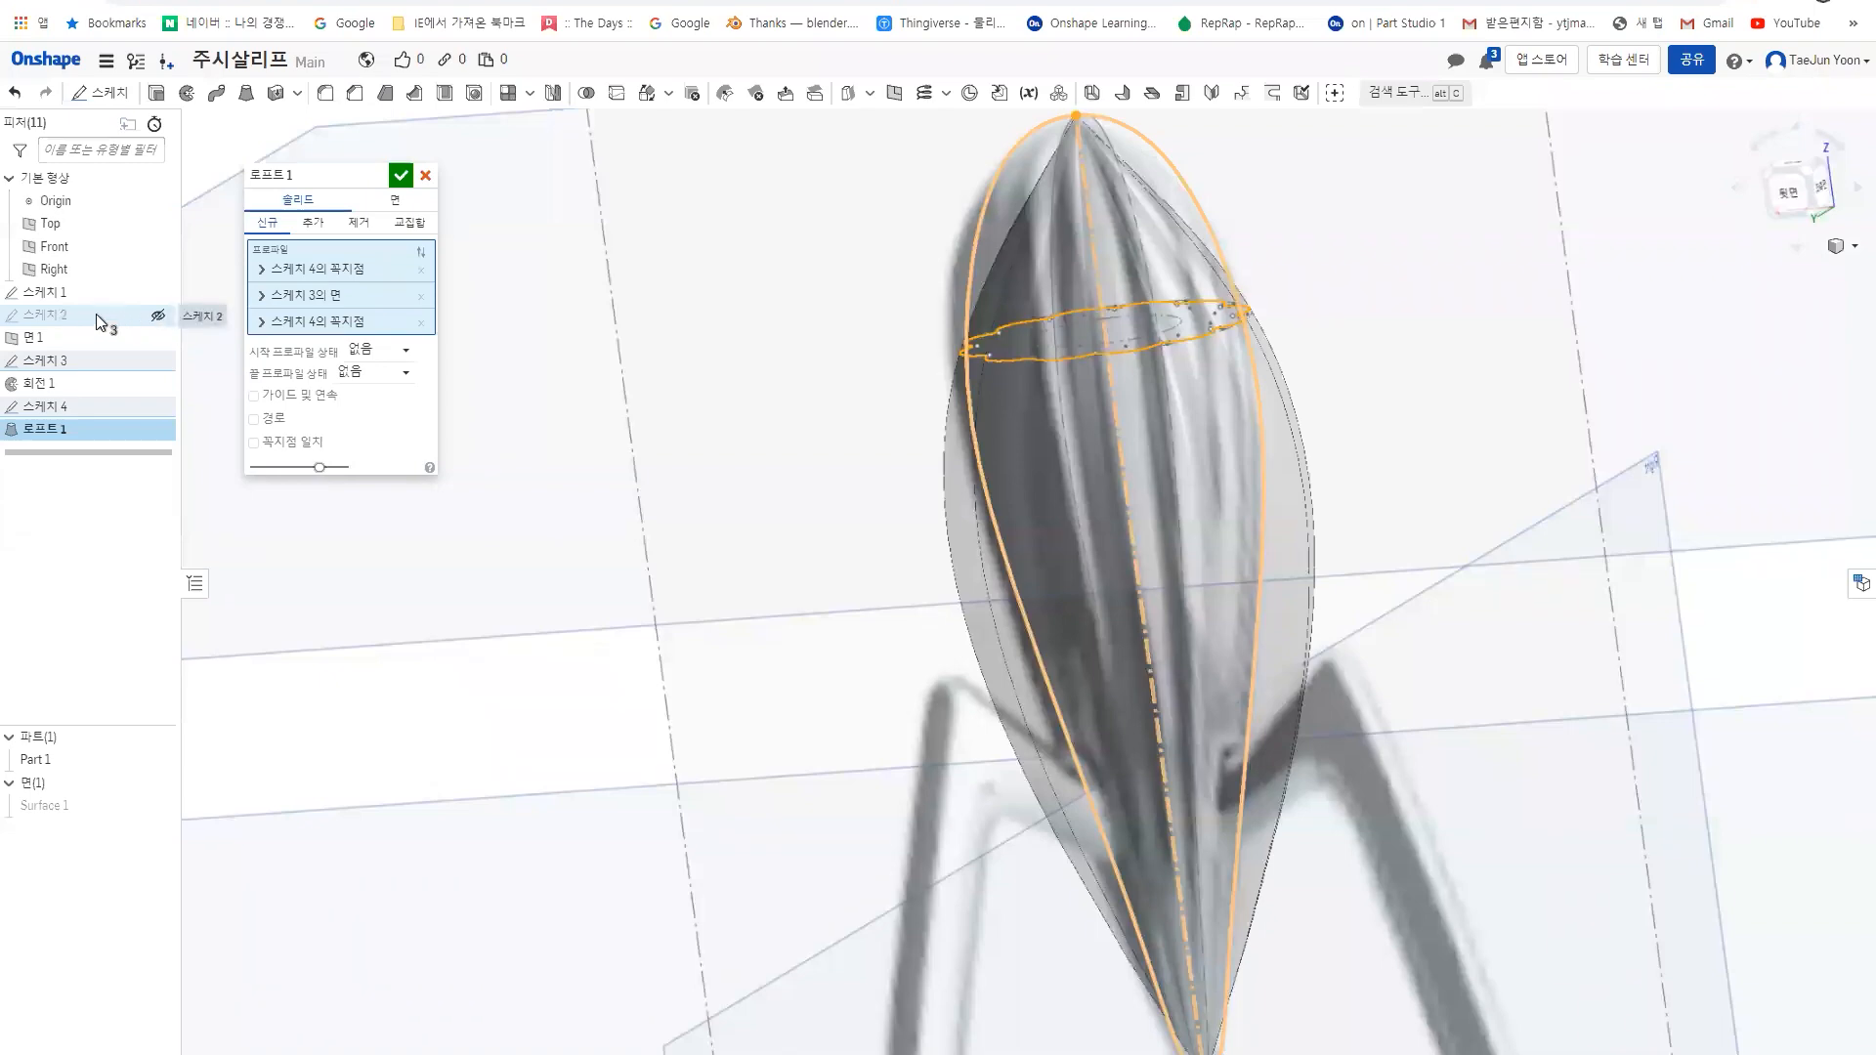
left_click(158, 316)
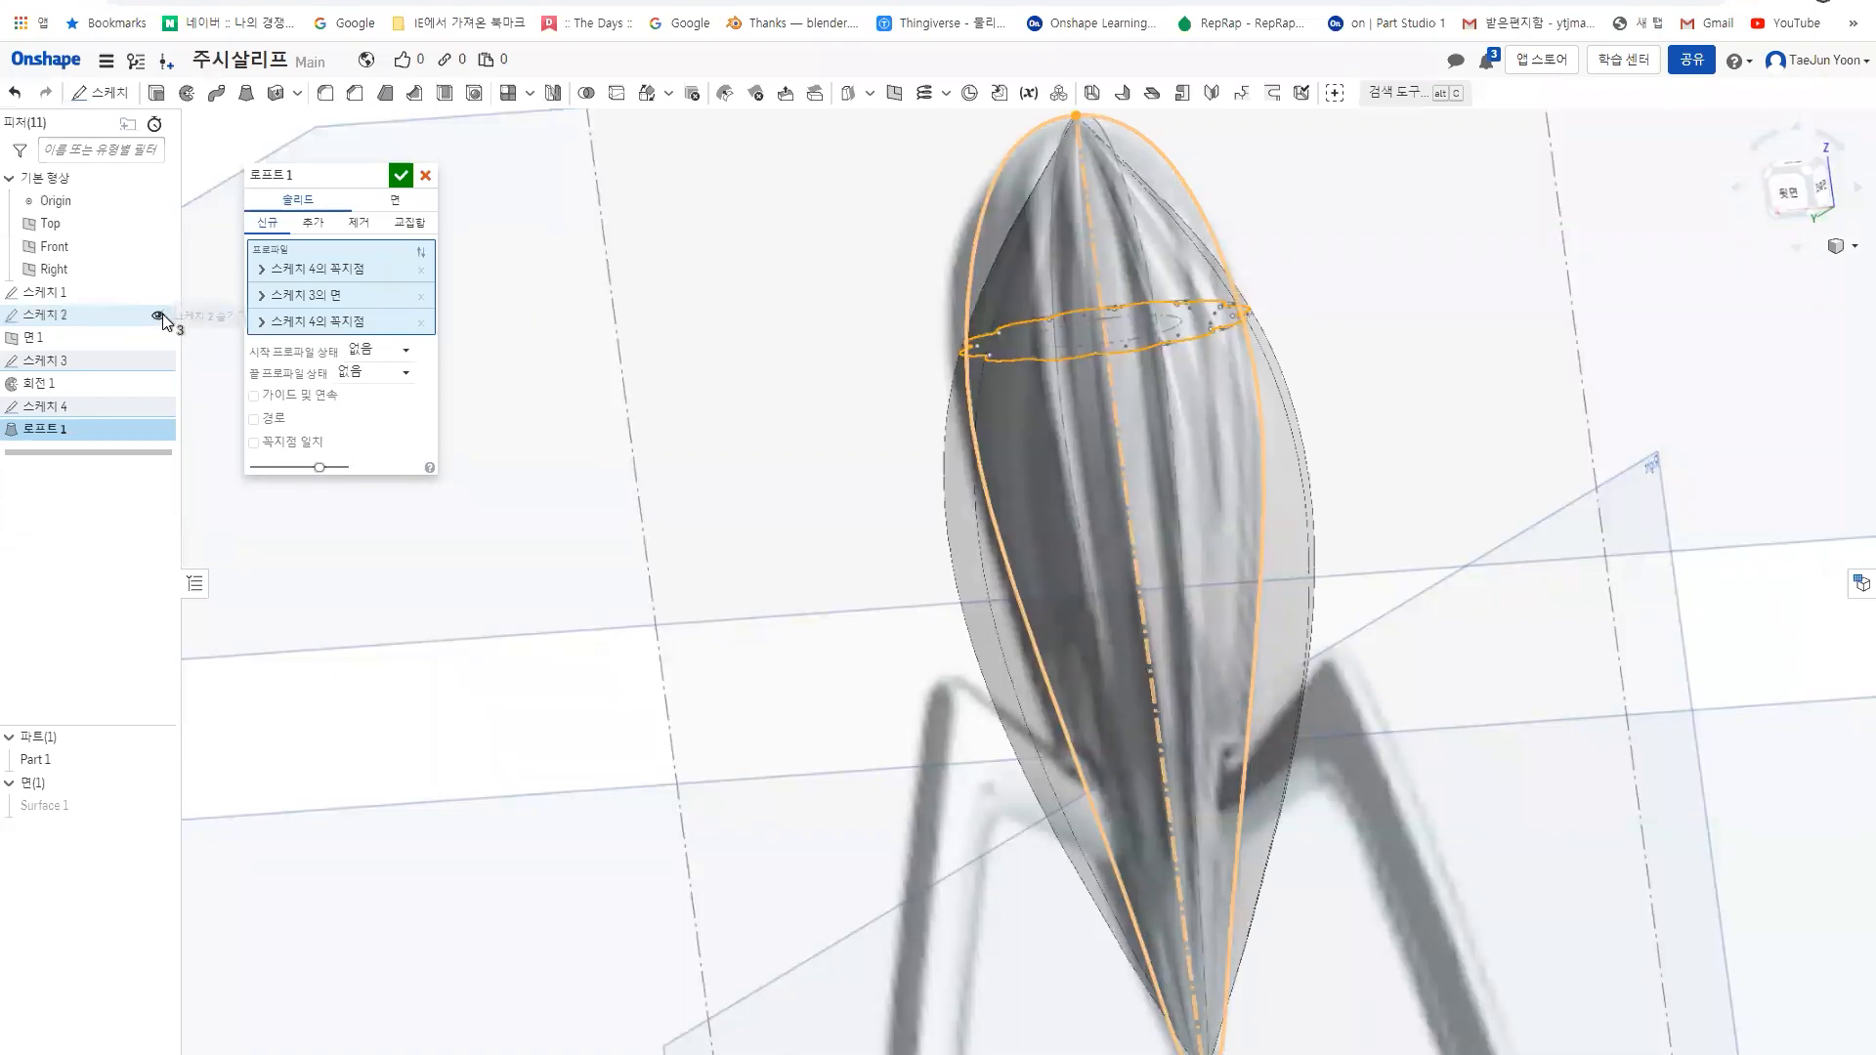
right_click_drag(1104, 377, 561, 363)
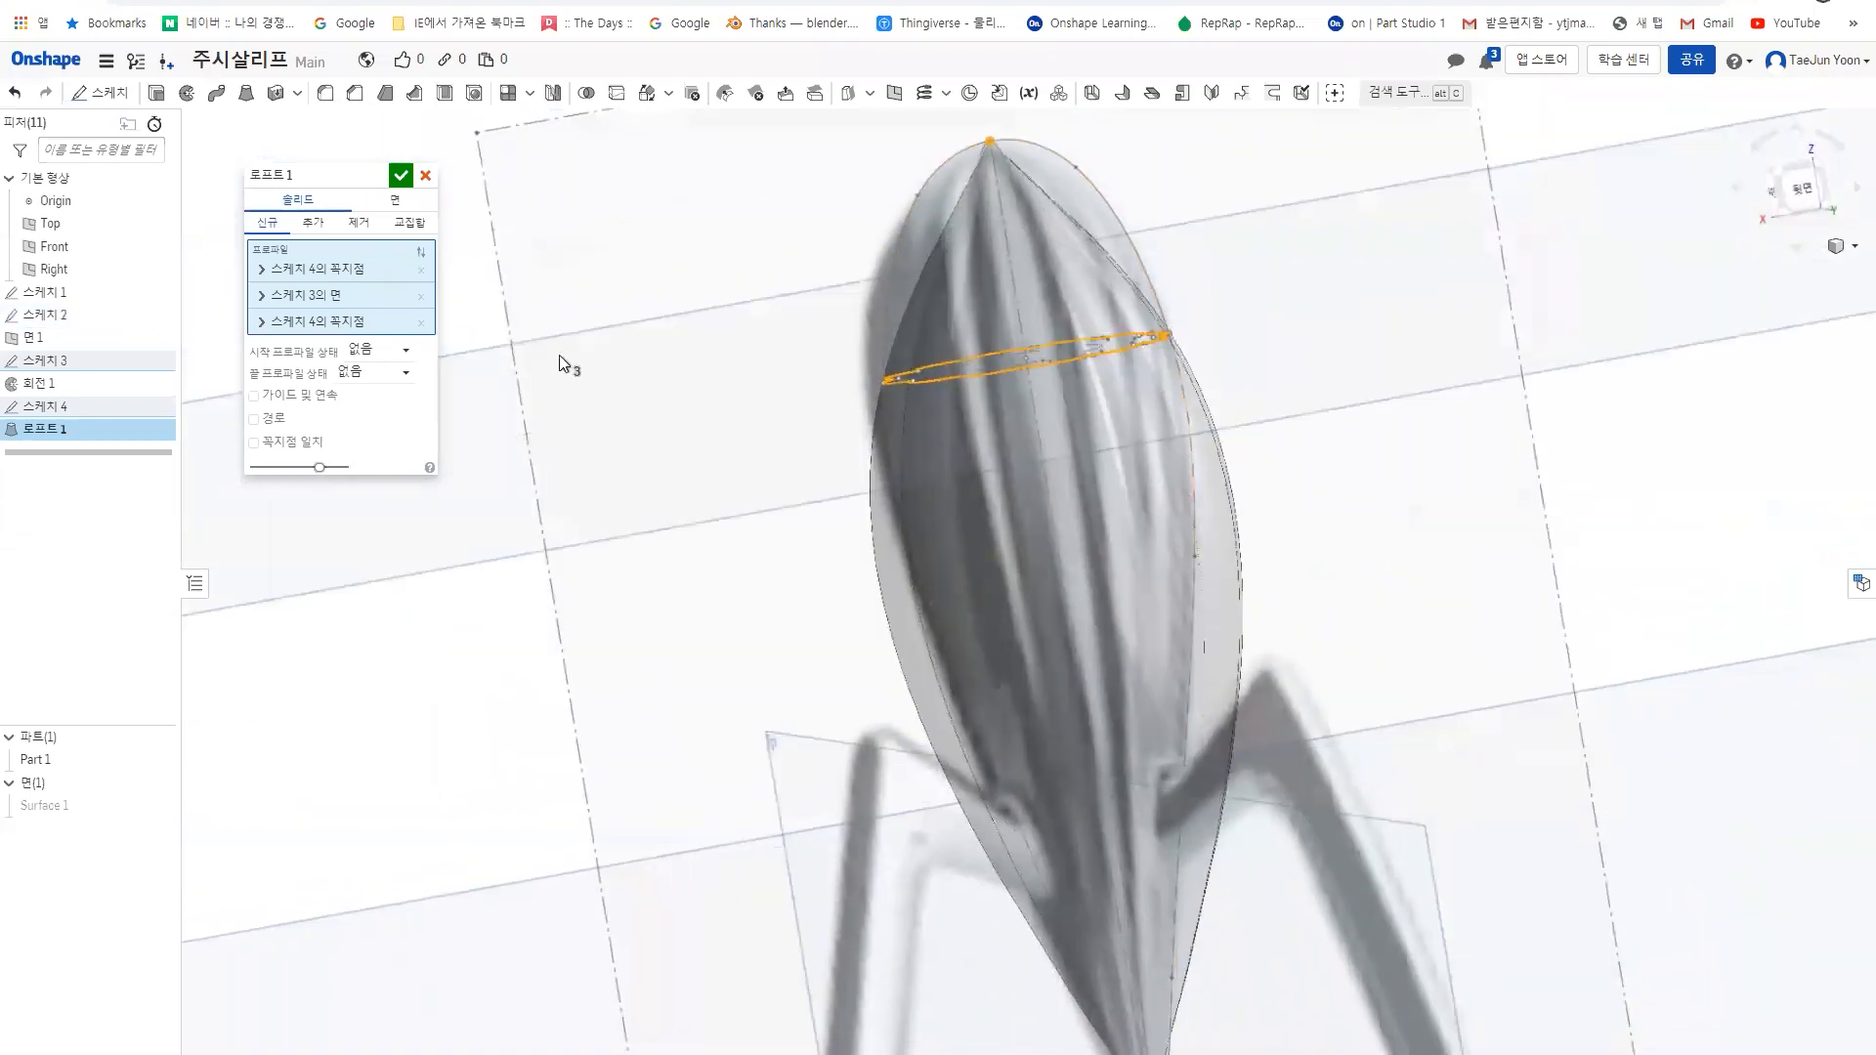
left_click(304, 396)
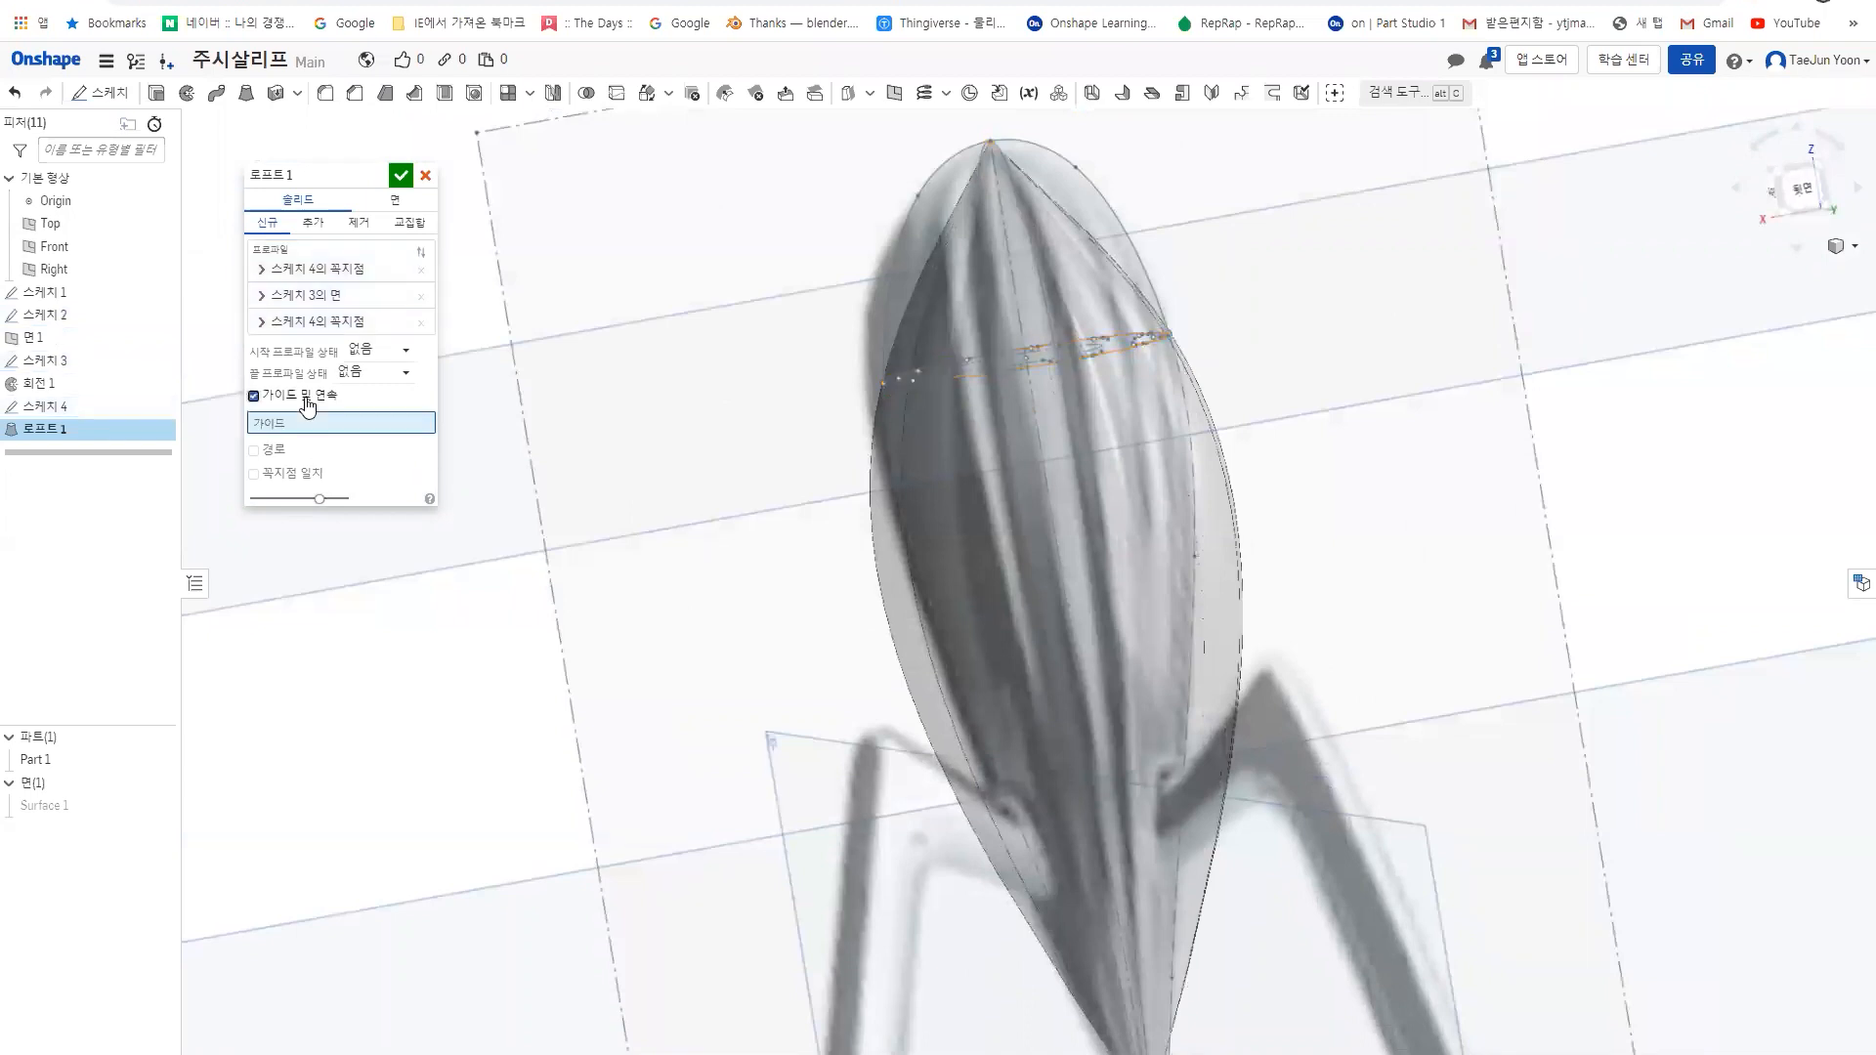
left_click(1106, 203)
right_click_drag(1280, 324, 1086, 361)
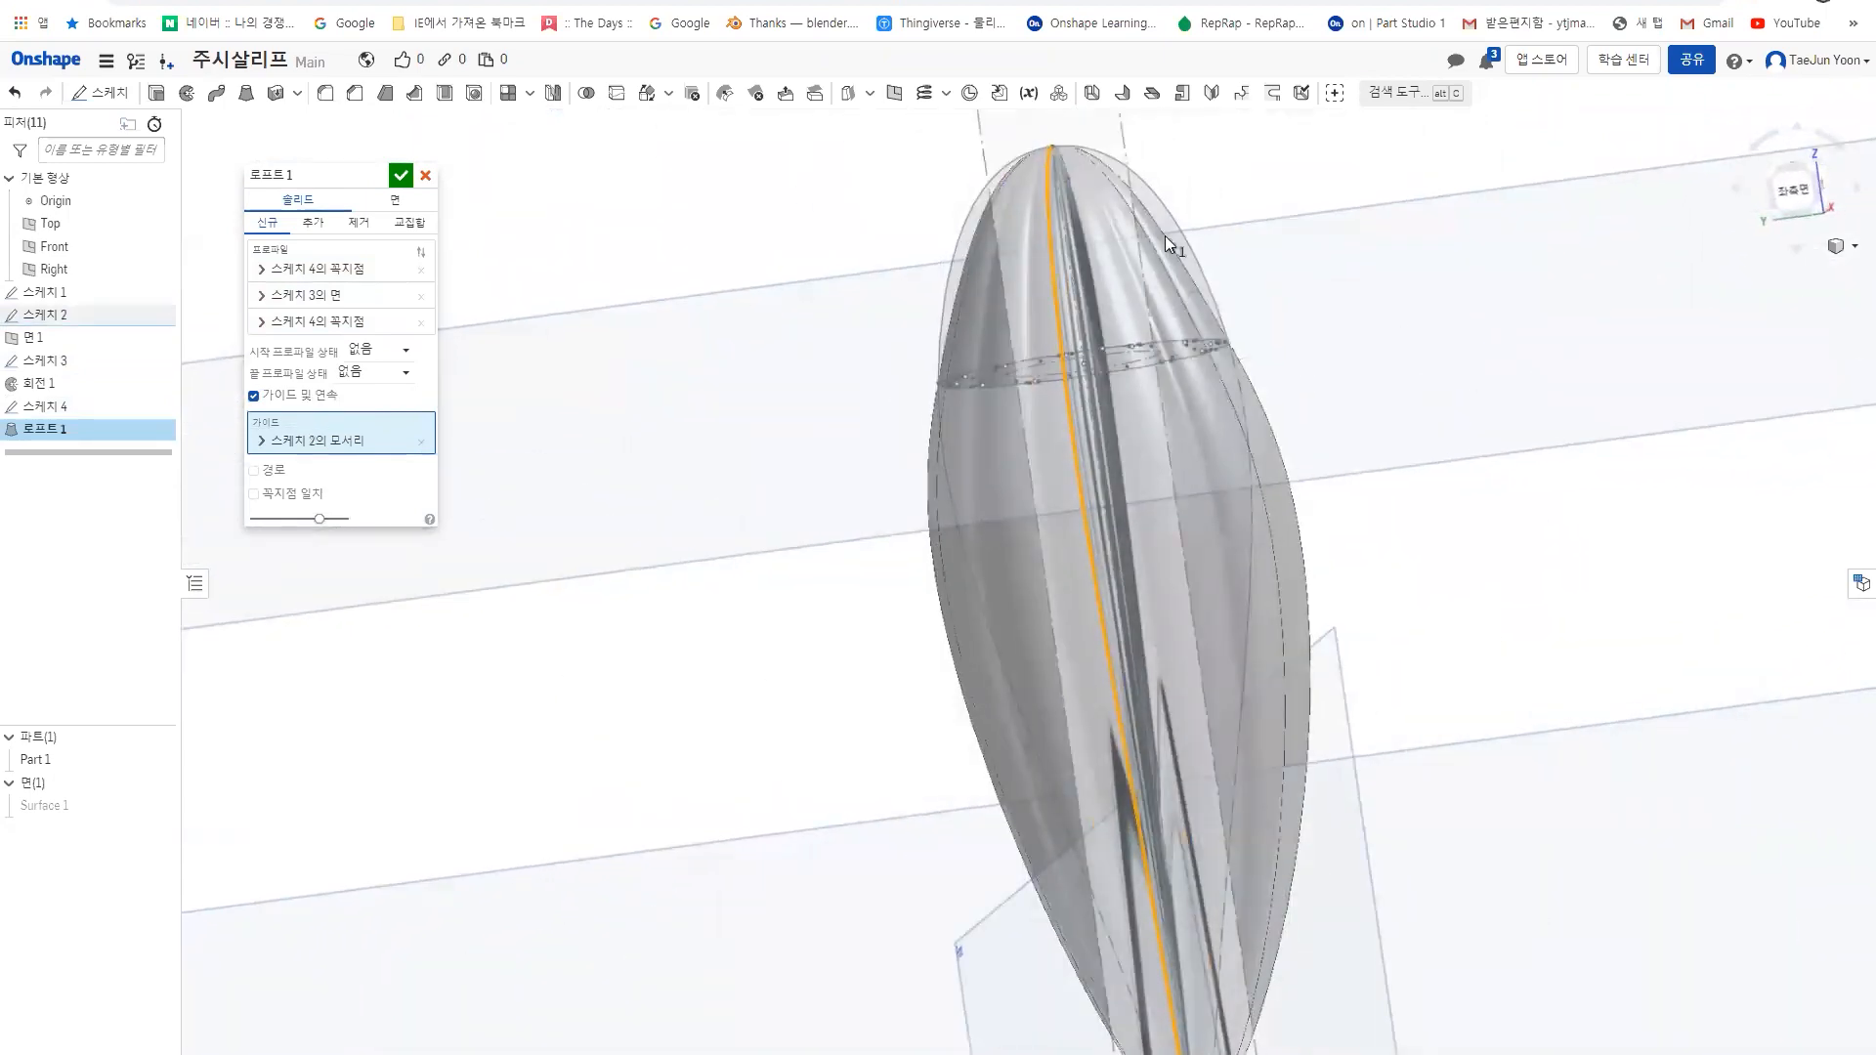
- Add the three remaining side curves of the head profile and intersection sketches as loft guides and complete the loft
left_click(1173, 227)
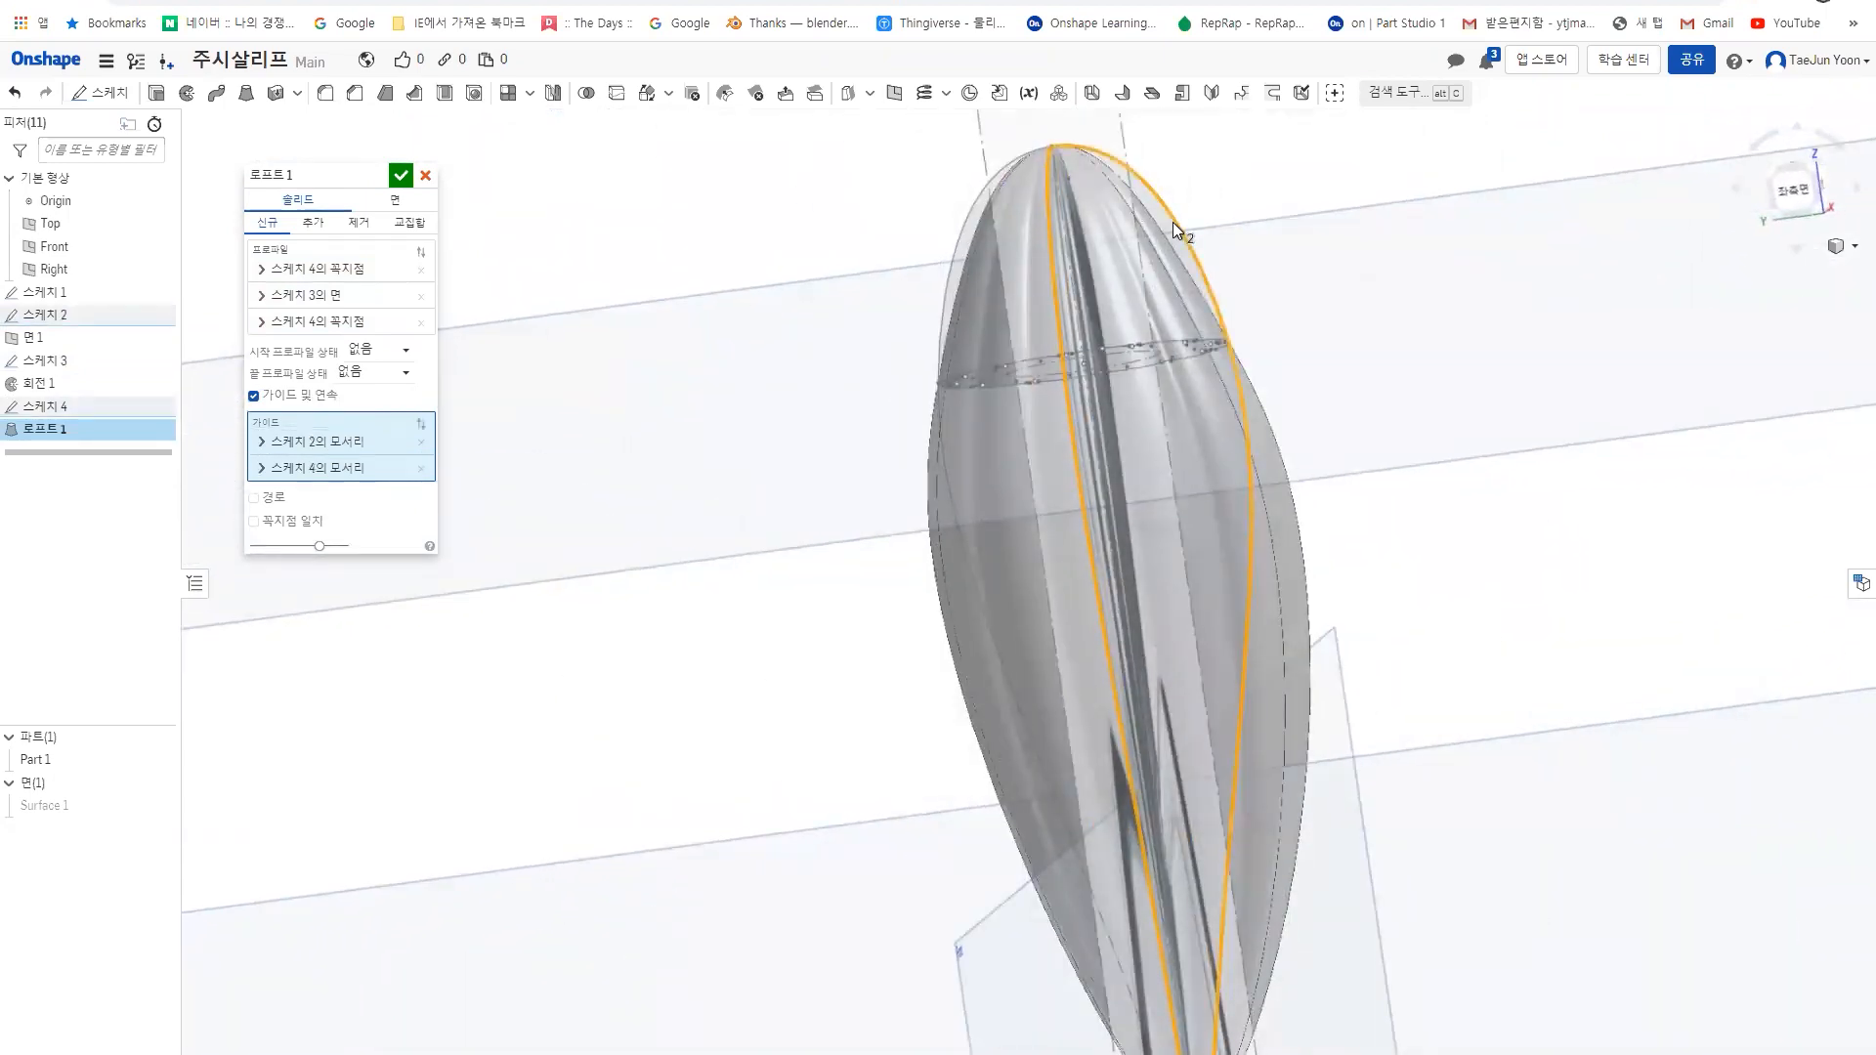
right_click_drag(1205, 315, 1086, 377)
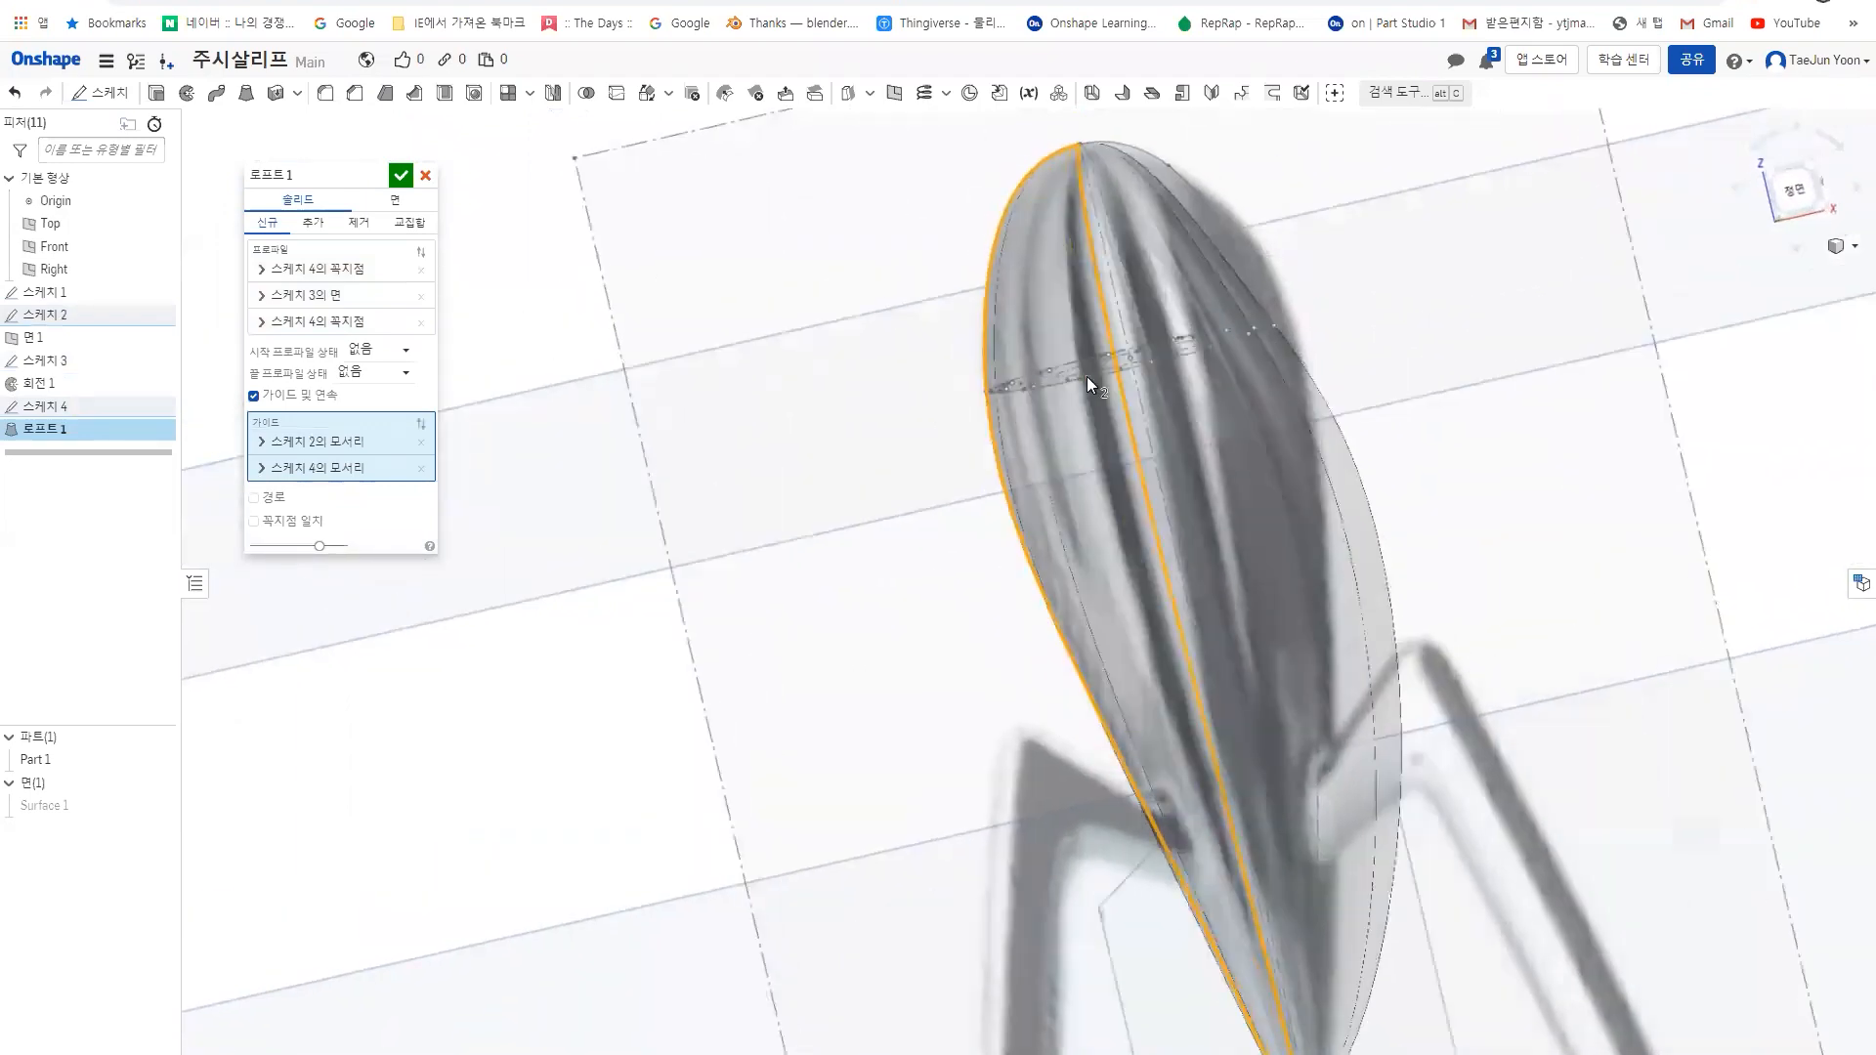
left_click(1190, 174)
right_click_drag(1190, 174, 1194, 389)
right_click_drag(1178, 401, 1157, 405)
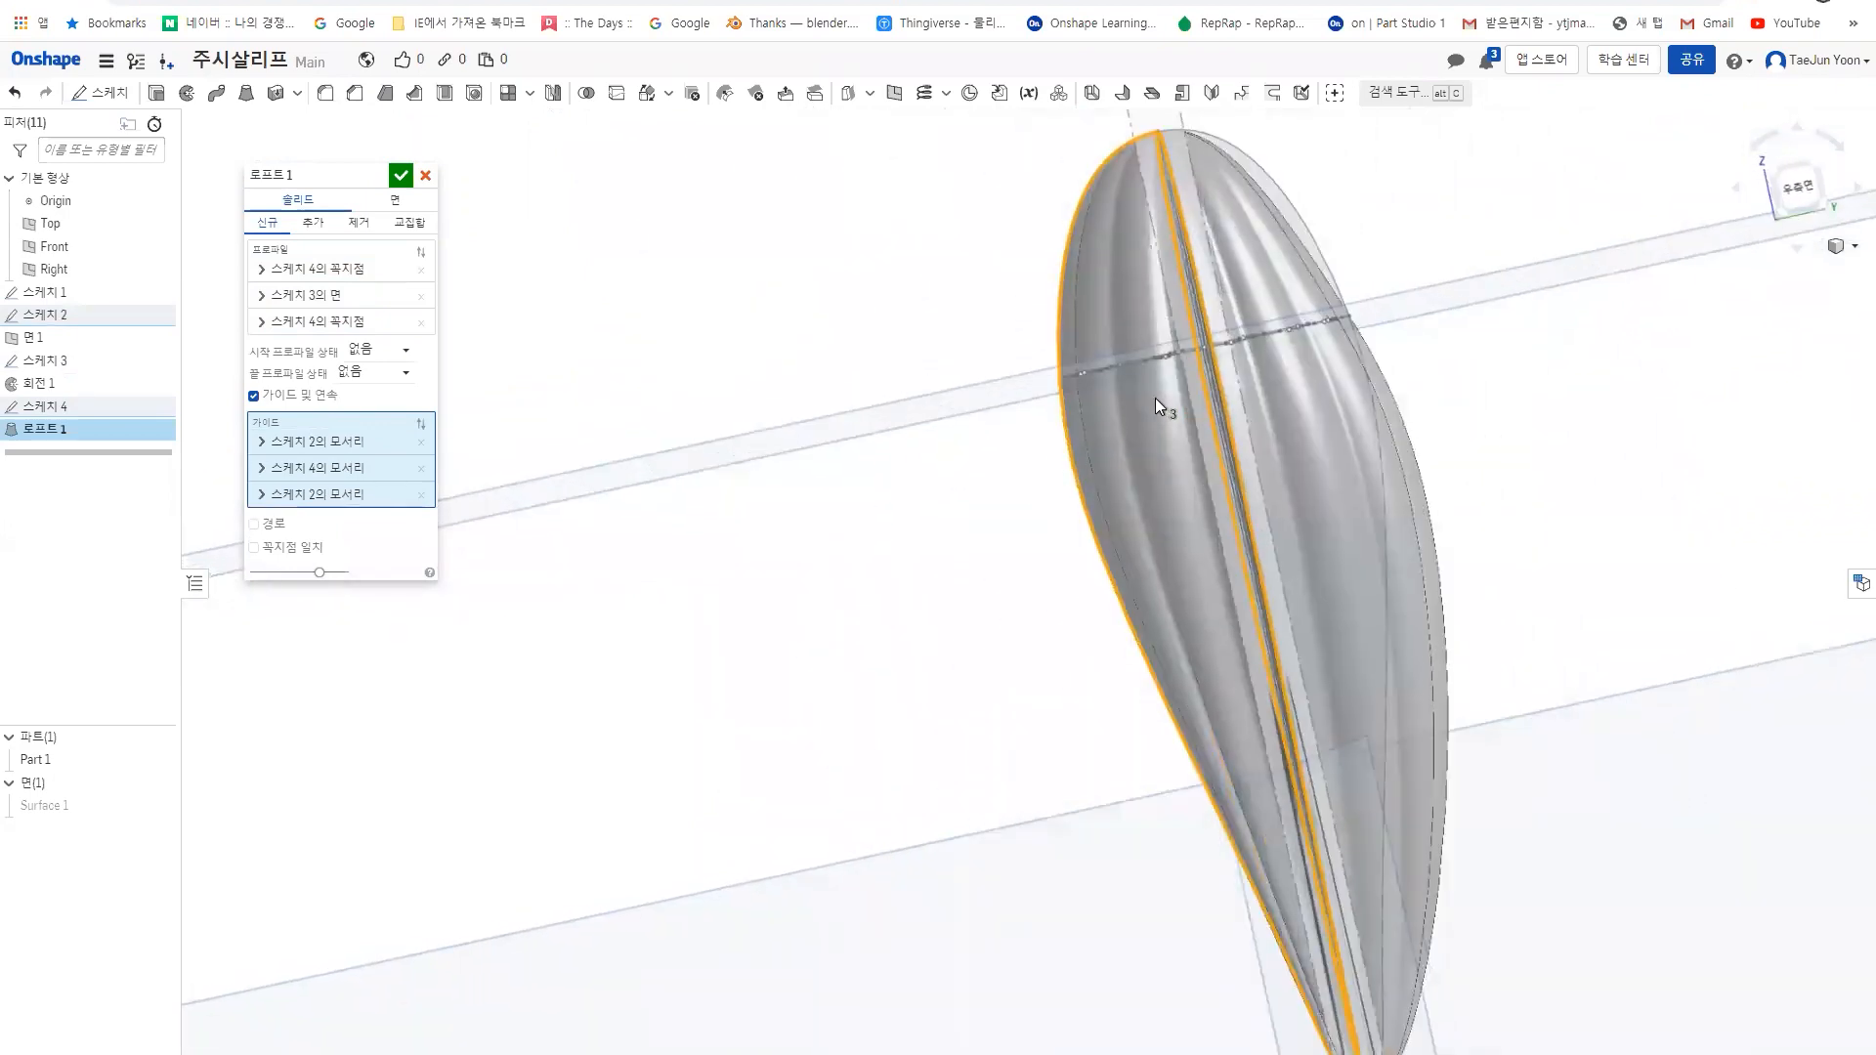
left_click(1289, 207)
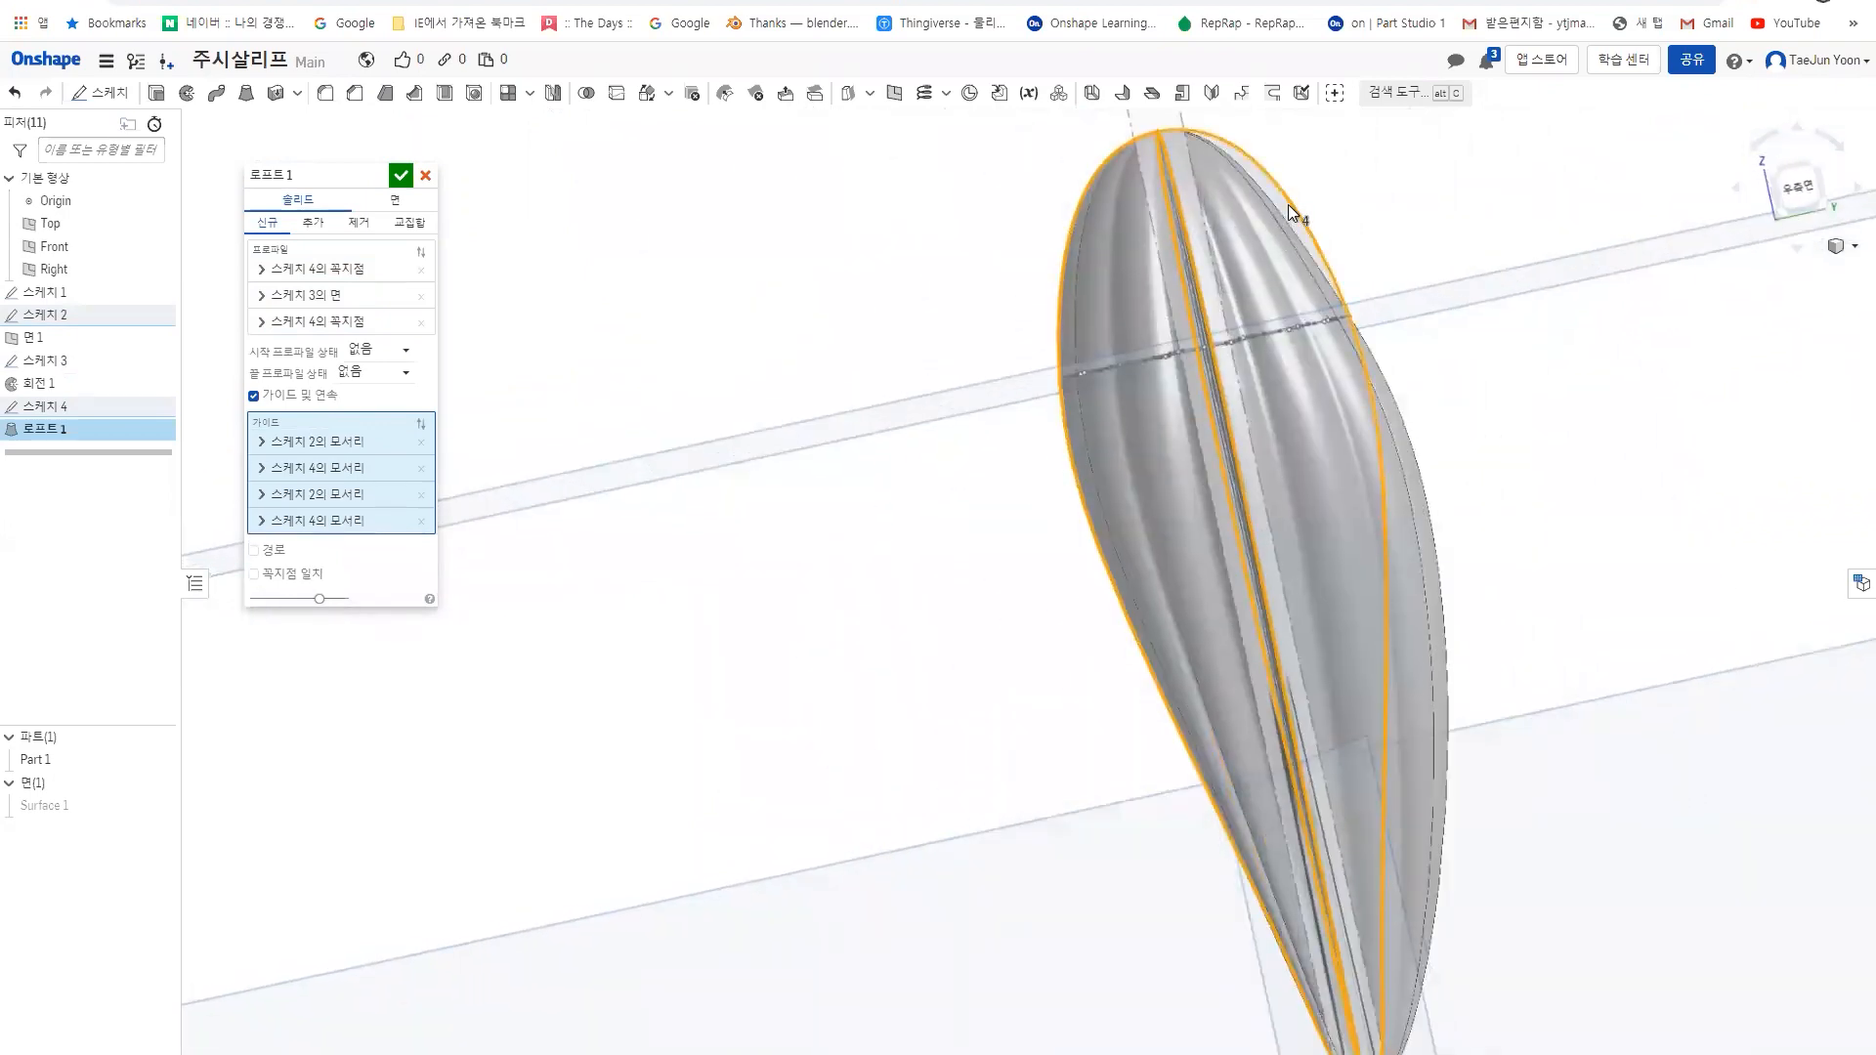
right_click_drag(1288, 204, 1120, 496)
scroll(1016, 496, "down", 3)
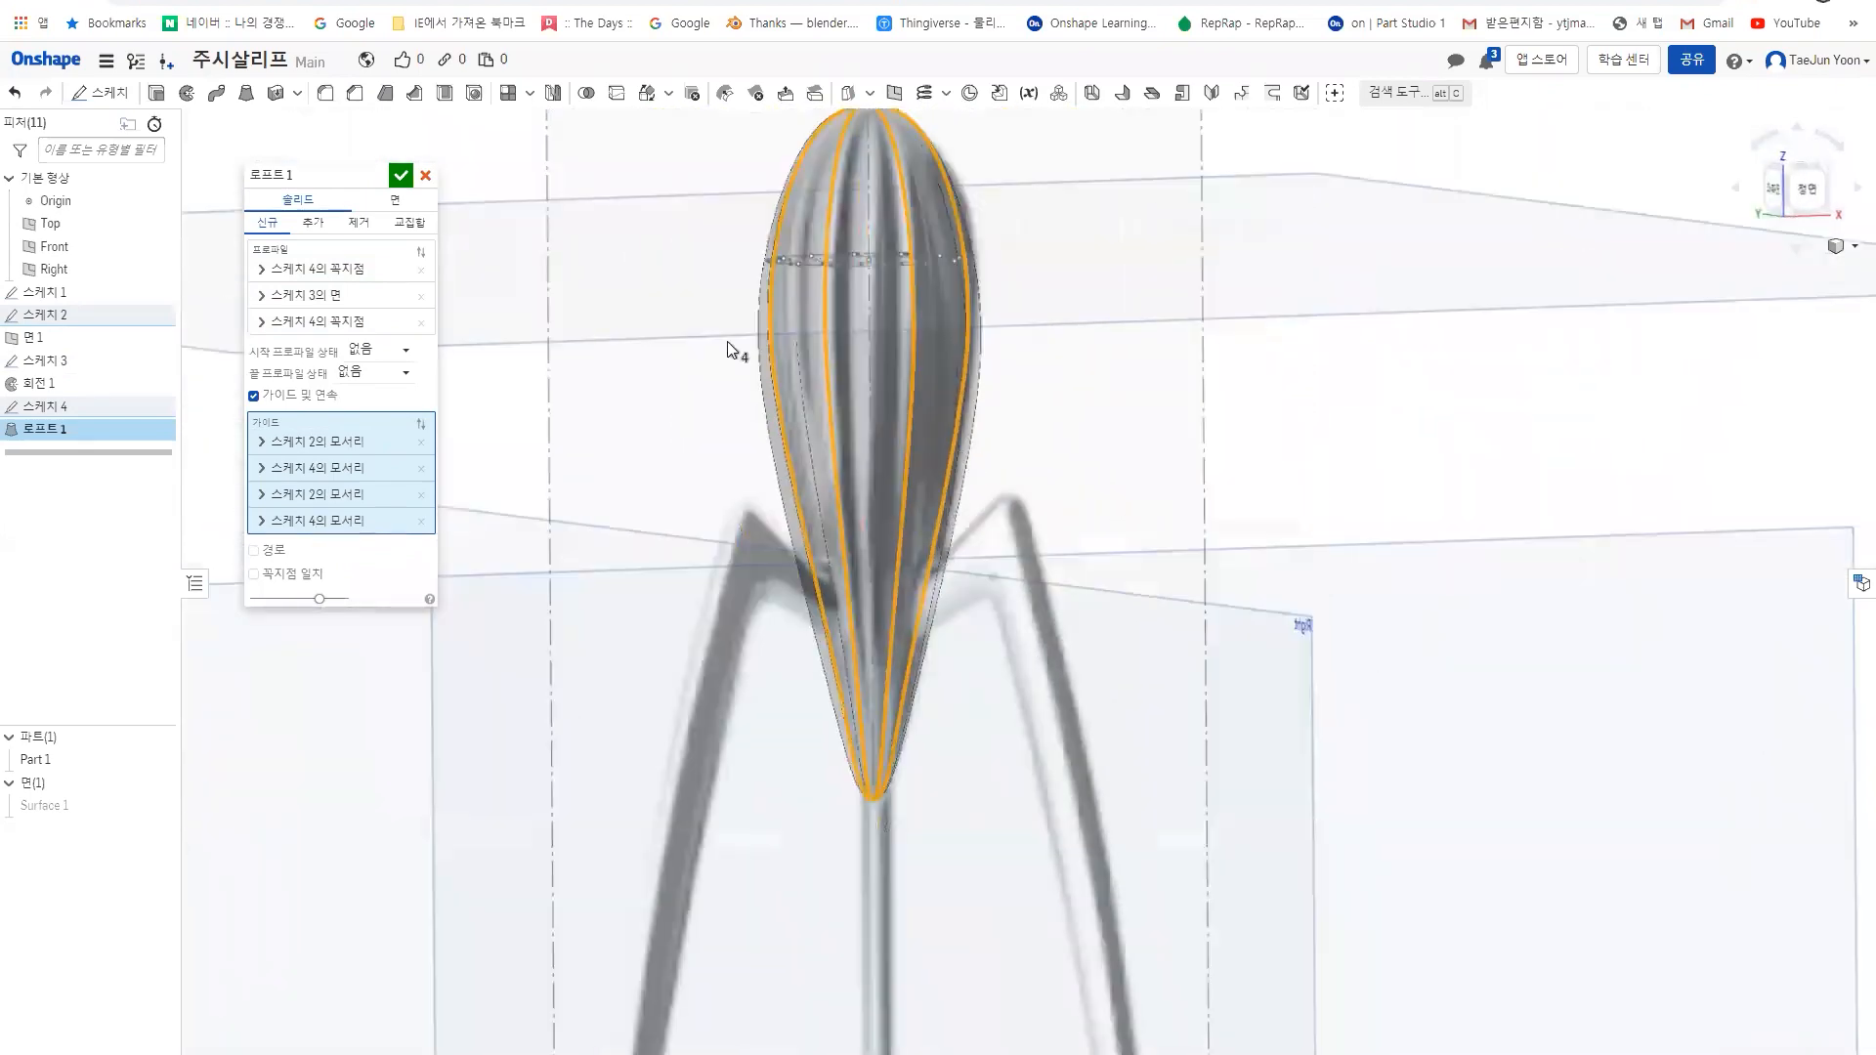
left_click(411, 177)
right_click_drag(965, 449, 793, 467)
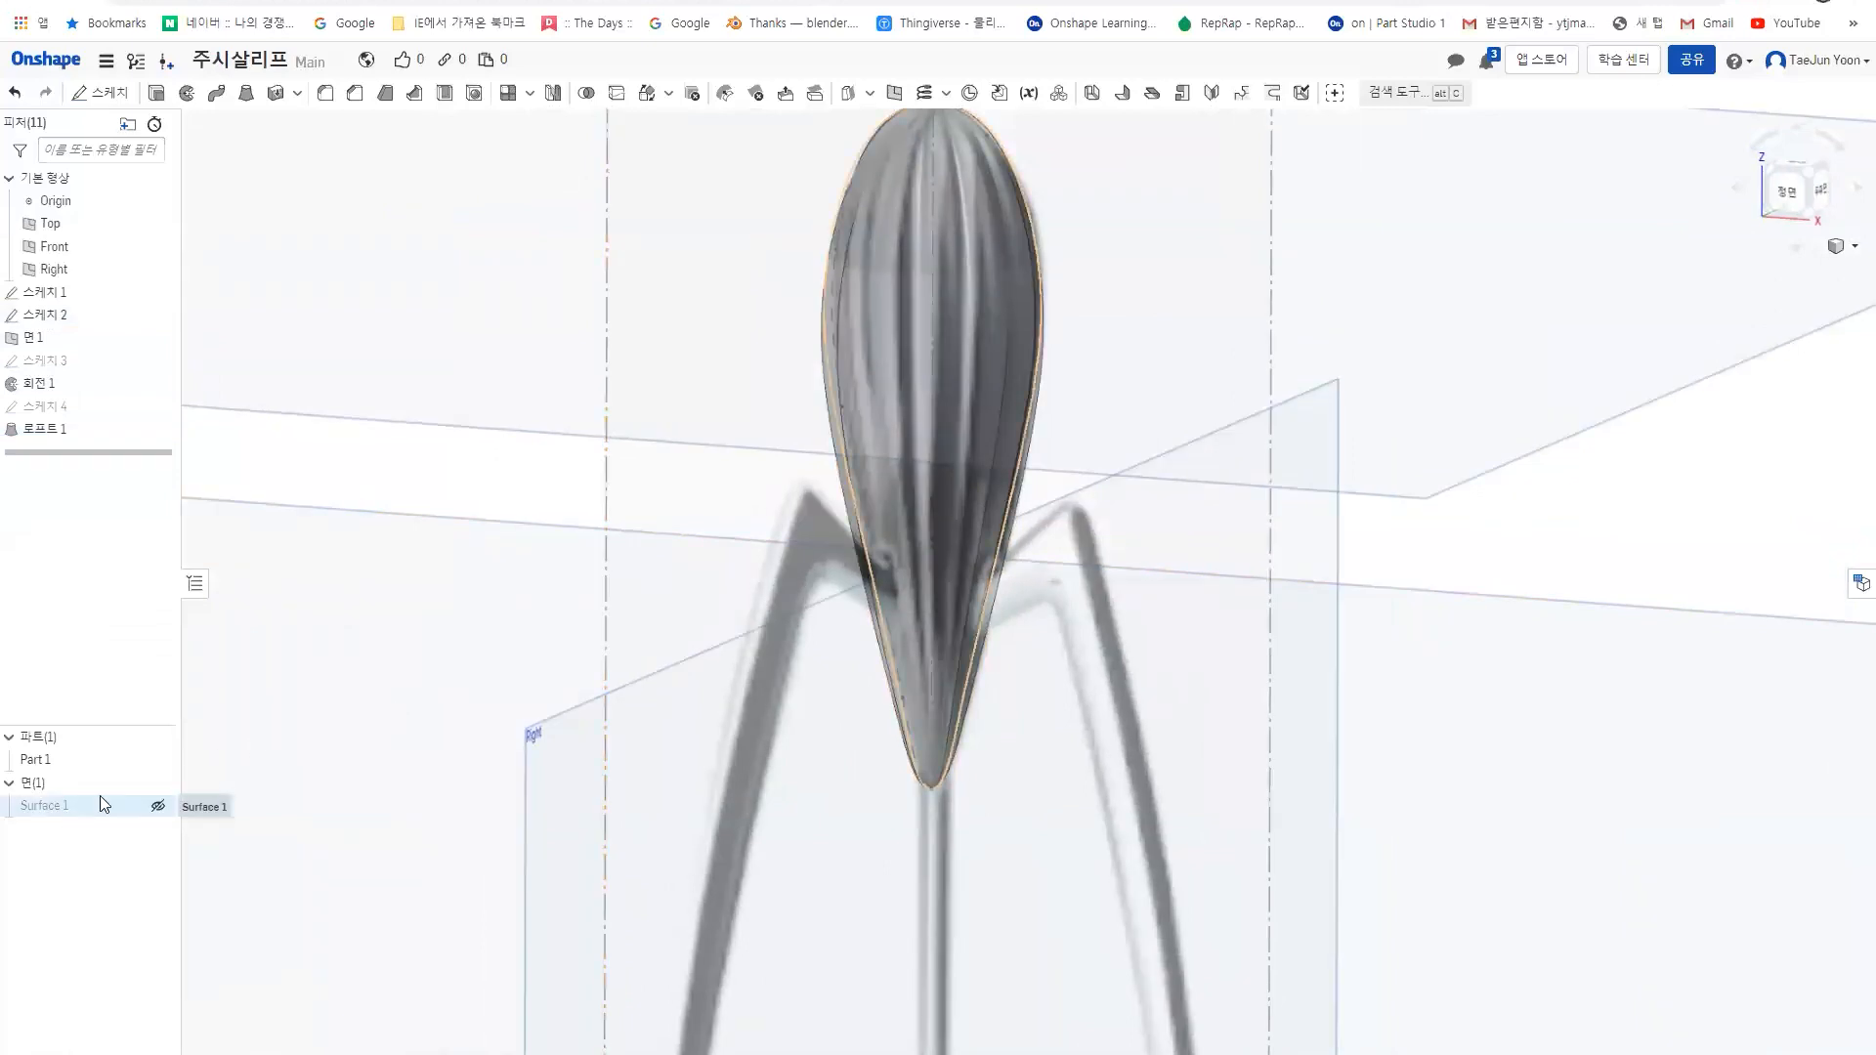
middle_click_drag(987, 375, 983, 439)
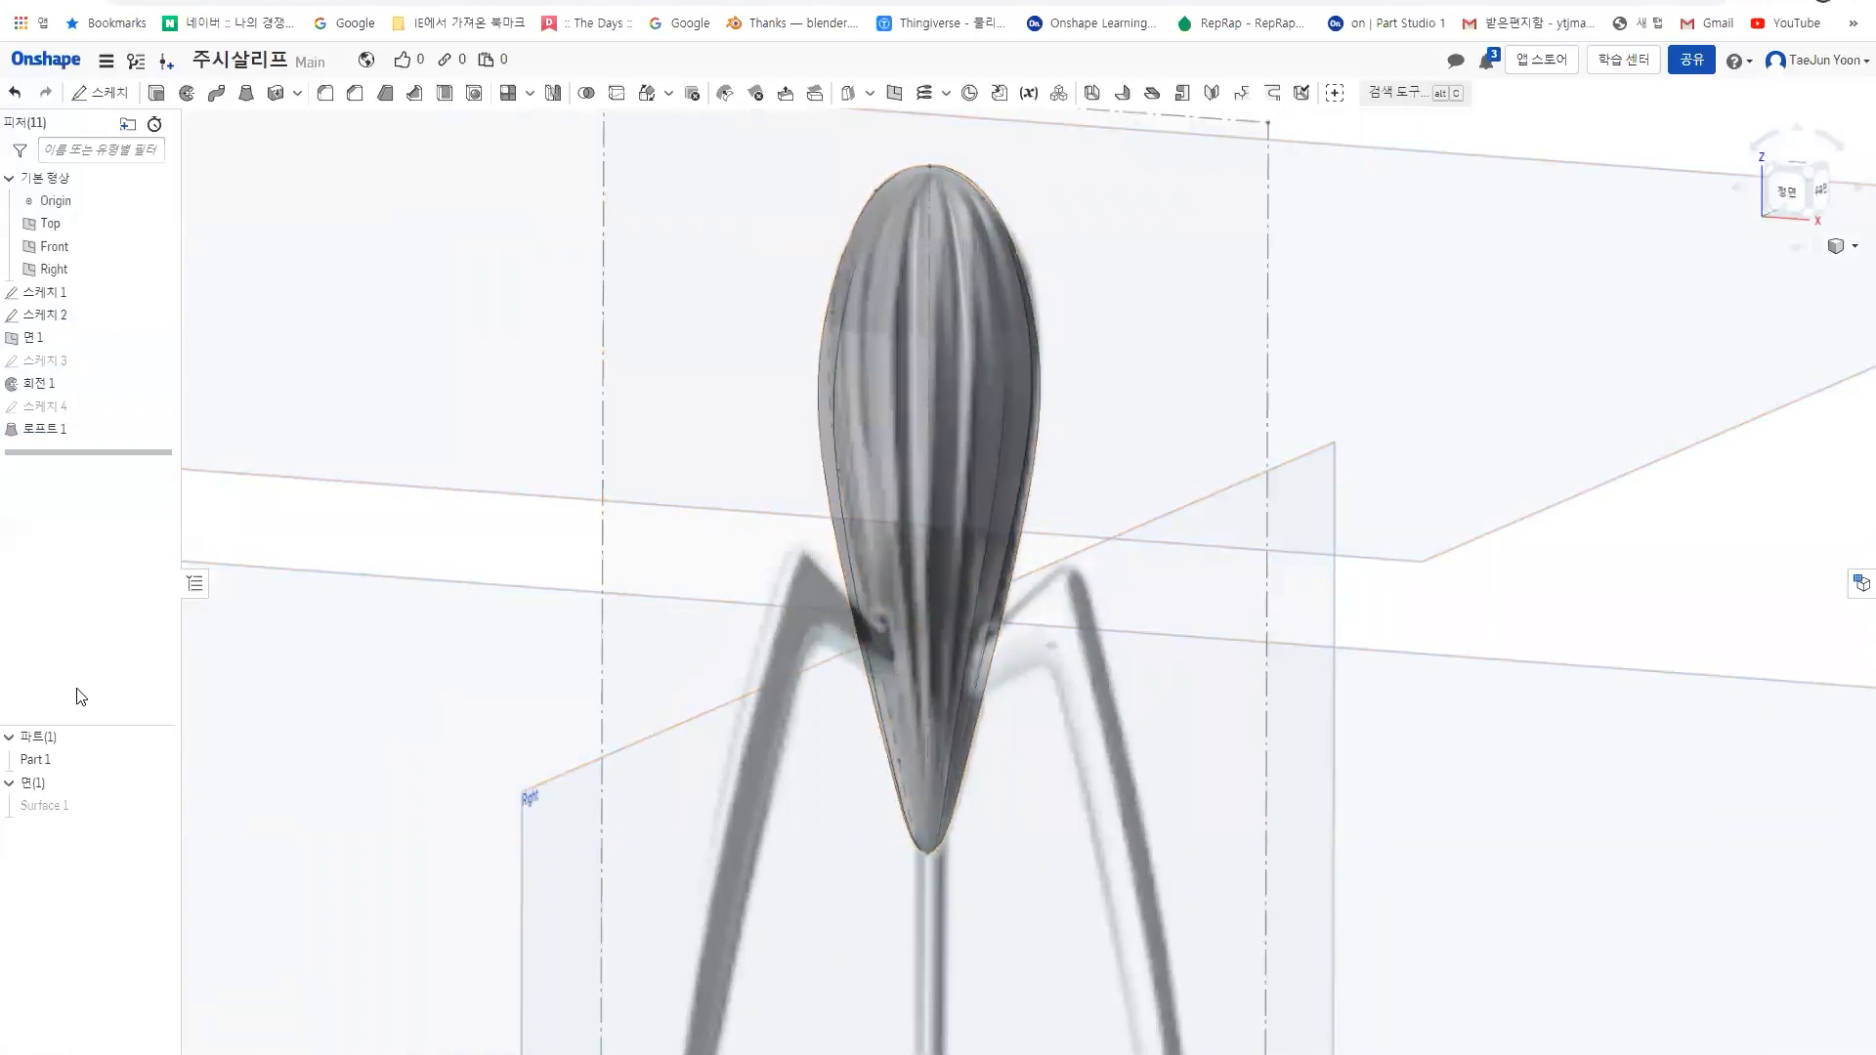
- Show the revolved surface and toggle the lofted part's visibility to compare the two head shapes
left_click(73, 807)
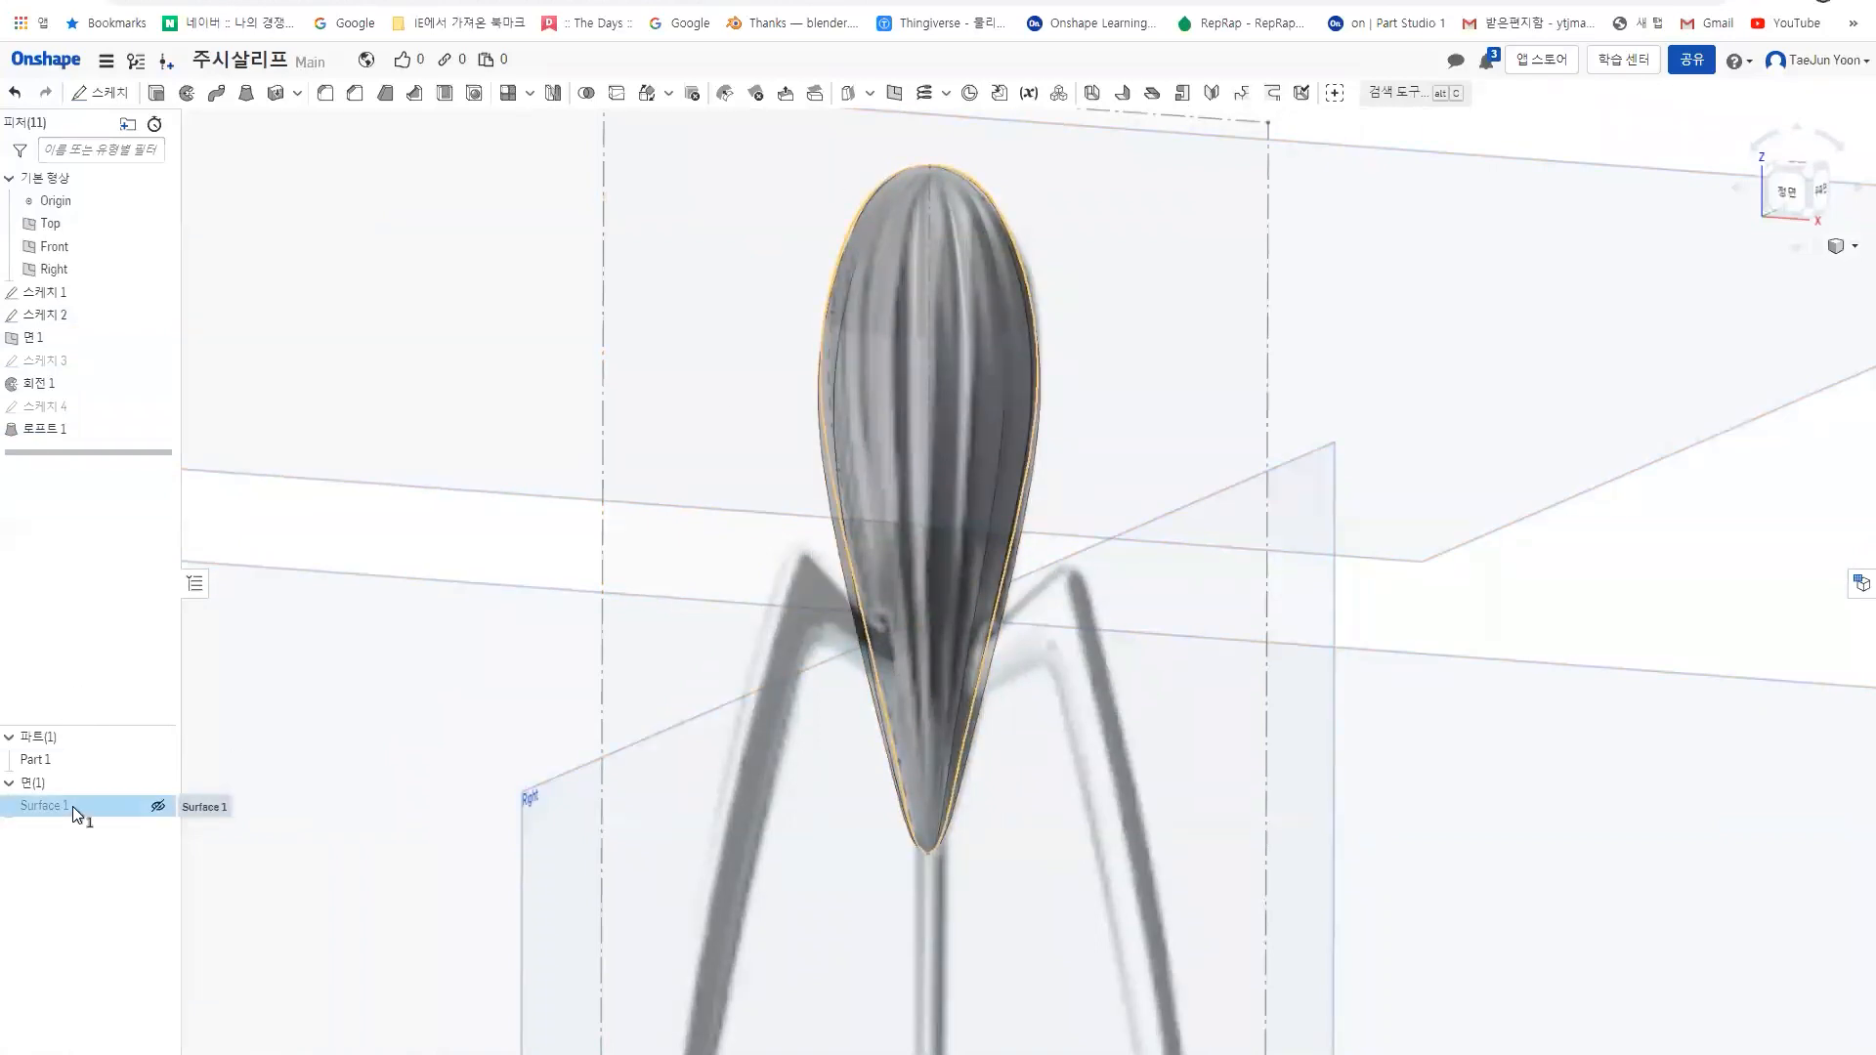
left_click(159, 805)
left_click(975, 293)
right_click_drag(975, 291, 943, 530)
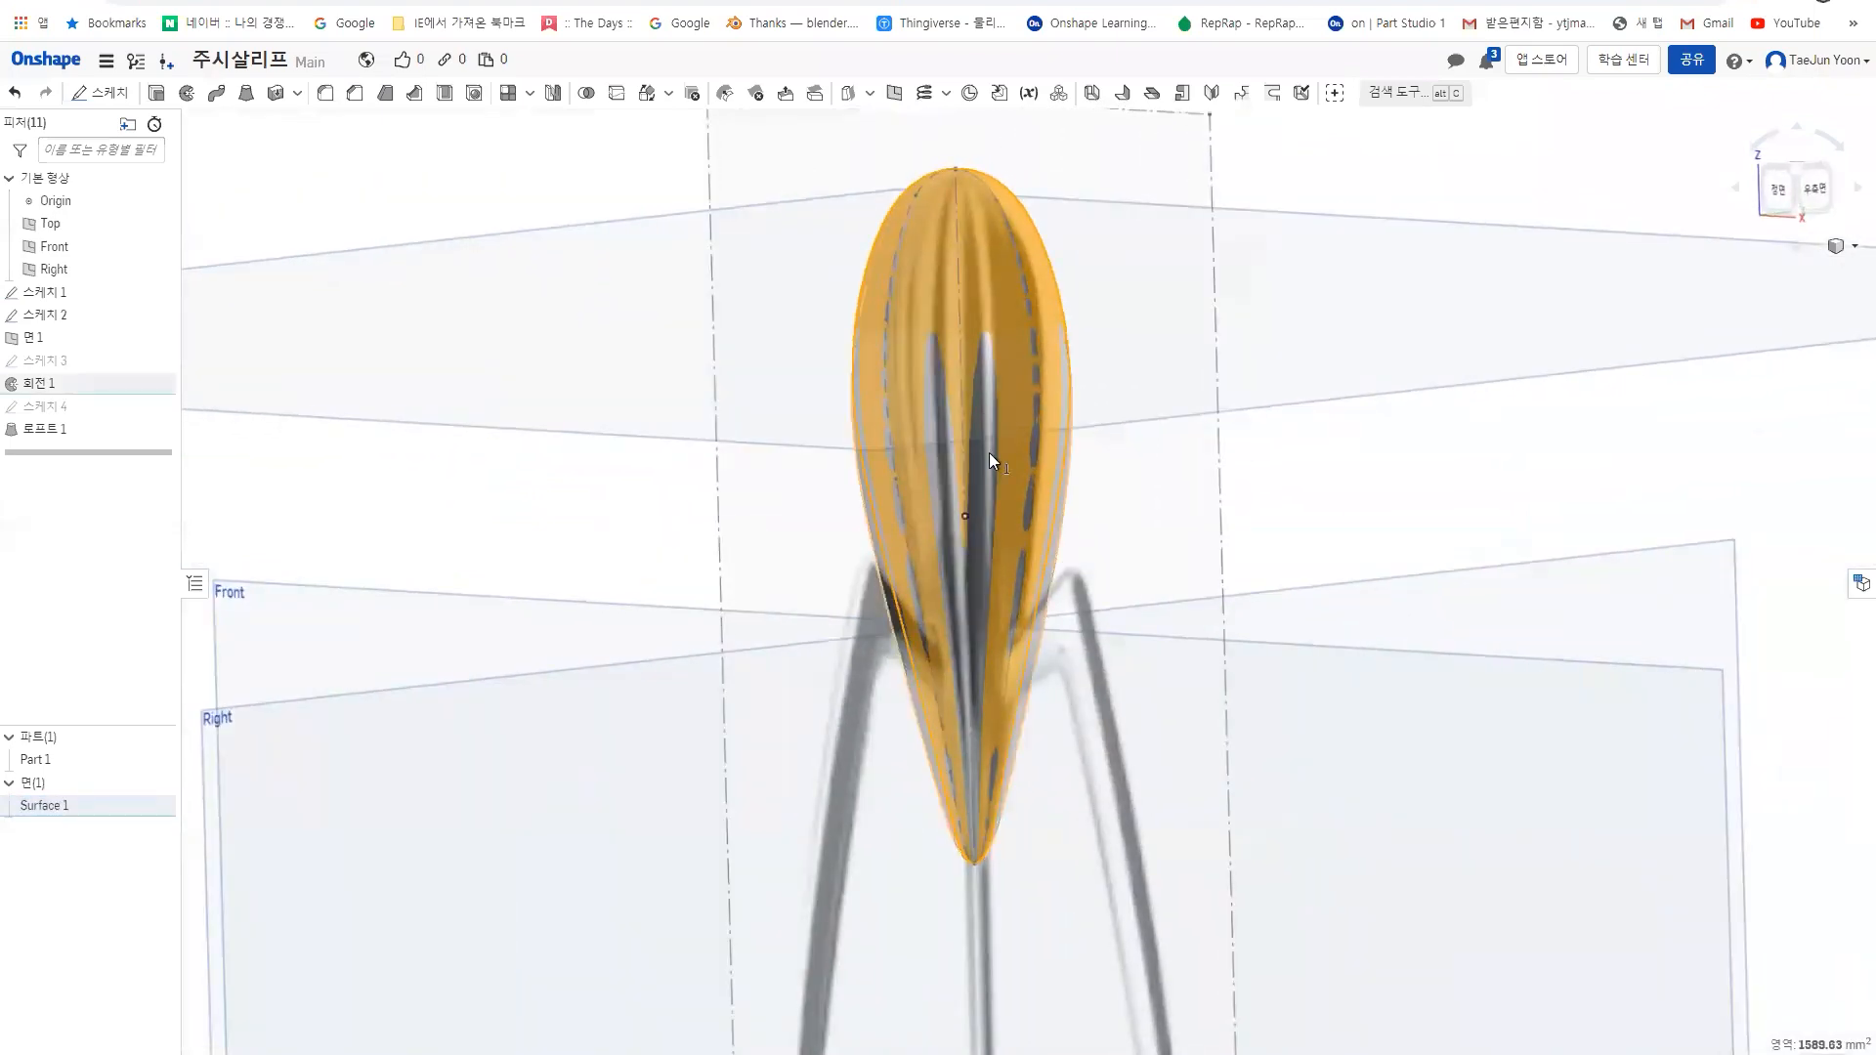
left_click(30, 766)
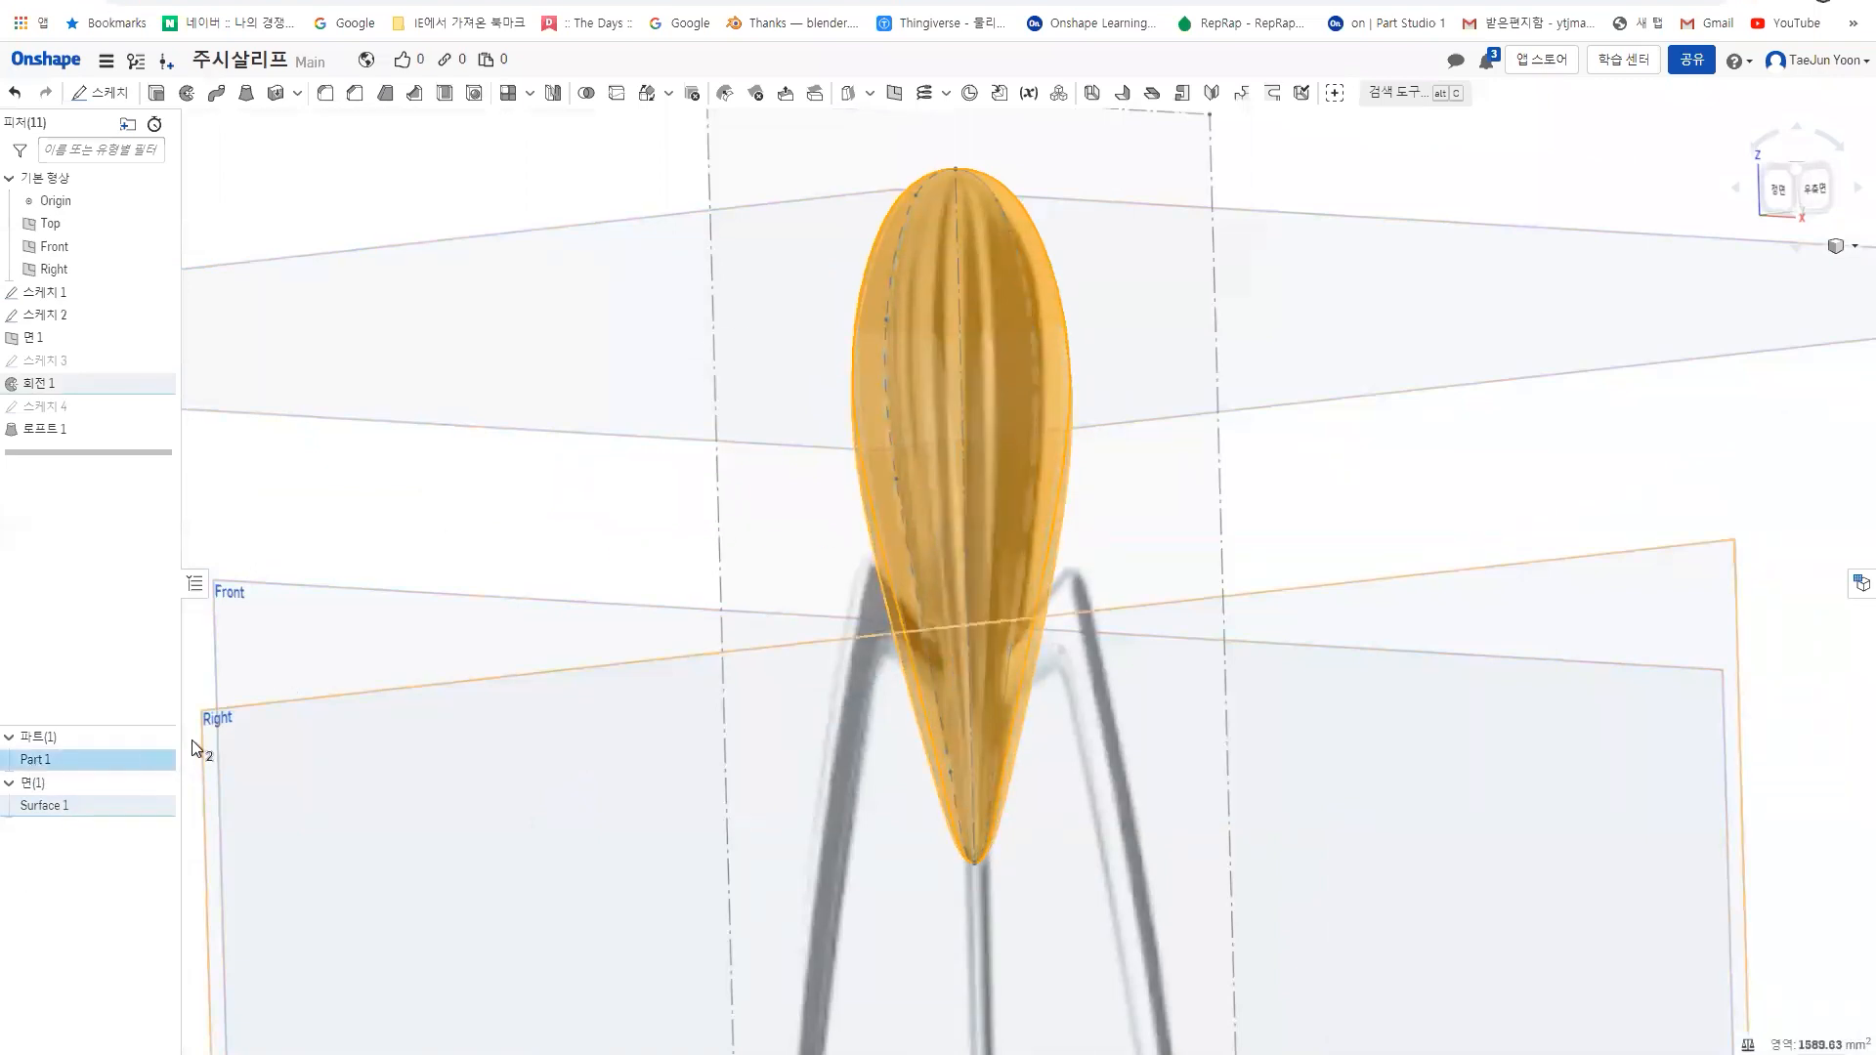
left_click(157, 759)
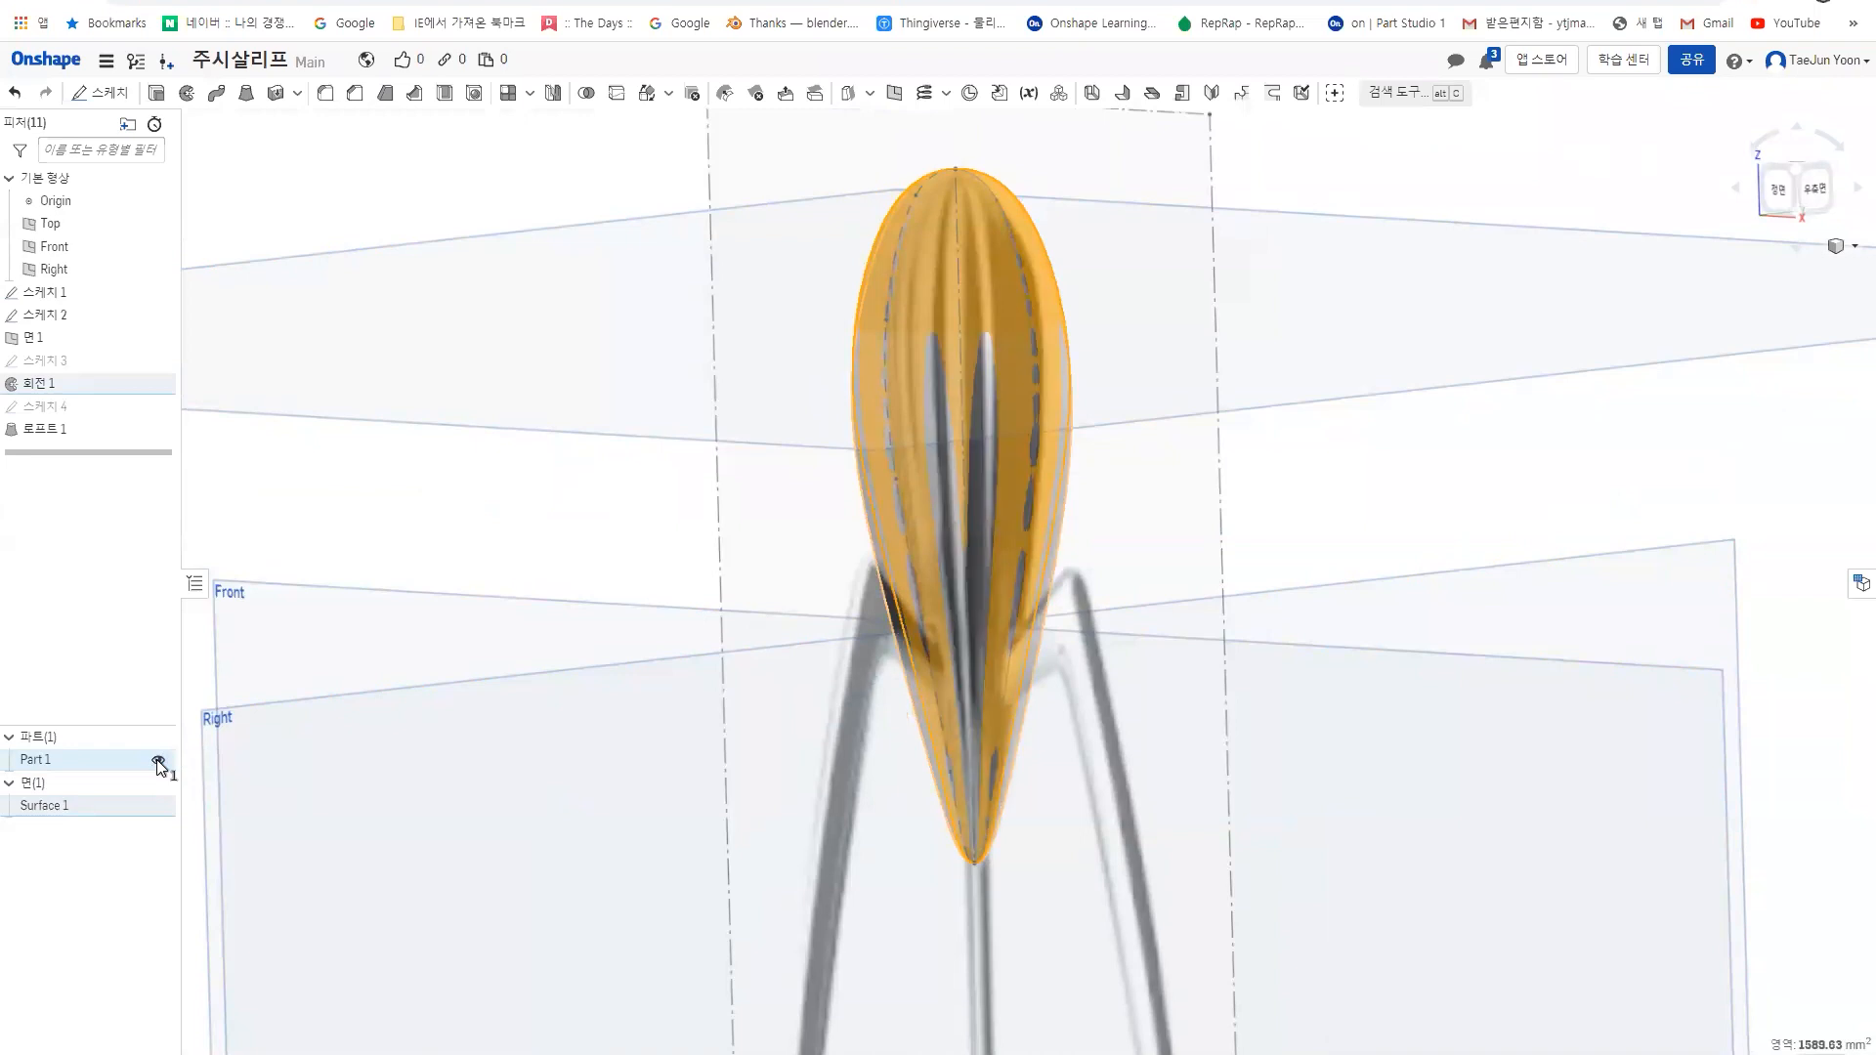
left_click(157, 759)
left_click(158, 759)
left_click(157, 759)
left_click(157, 759)
left_click(157, 759)
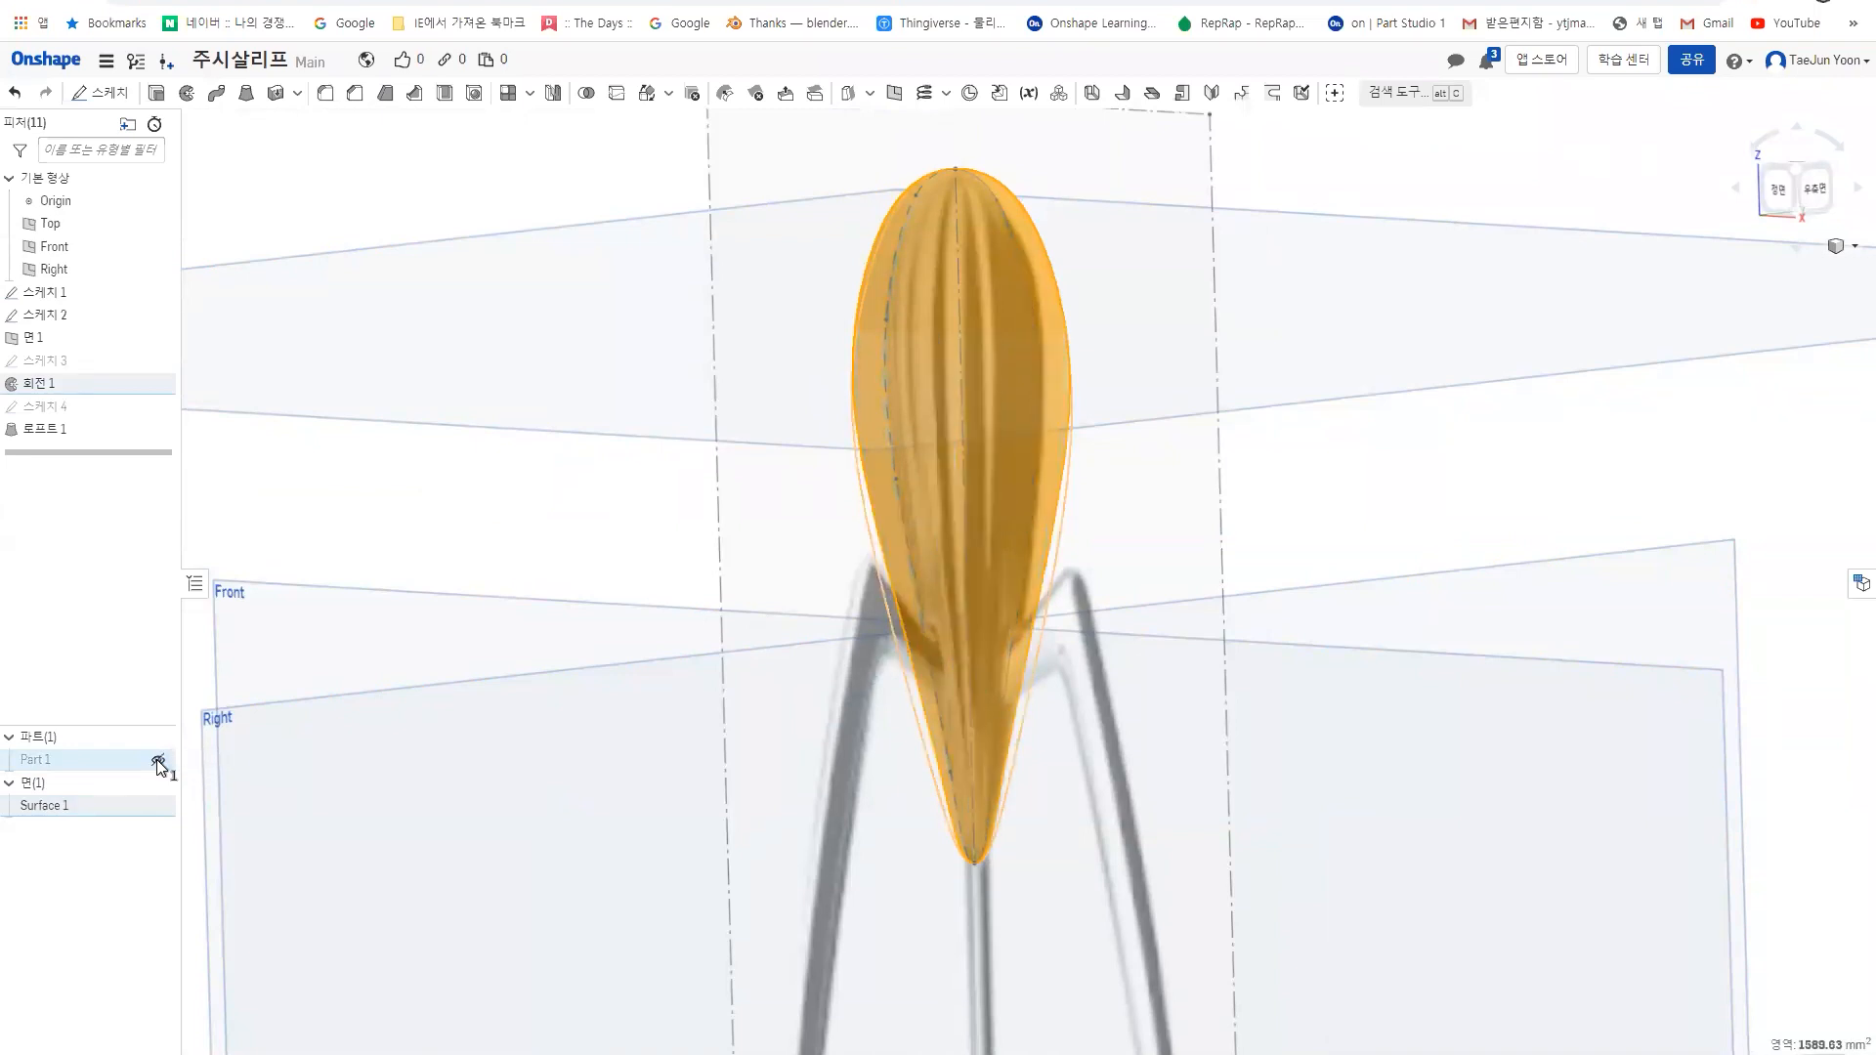
- Highlight the loft and compare its scalloped outline with the revolved surface along the head's axis
left_click(127, 807)
mouse_move(1046, 488)
right_mouse_down()
mouse_move(938, 555)
mouse_move(939, 633)
mouse_move(983, 642)
right_mouse_up()
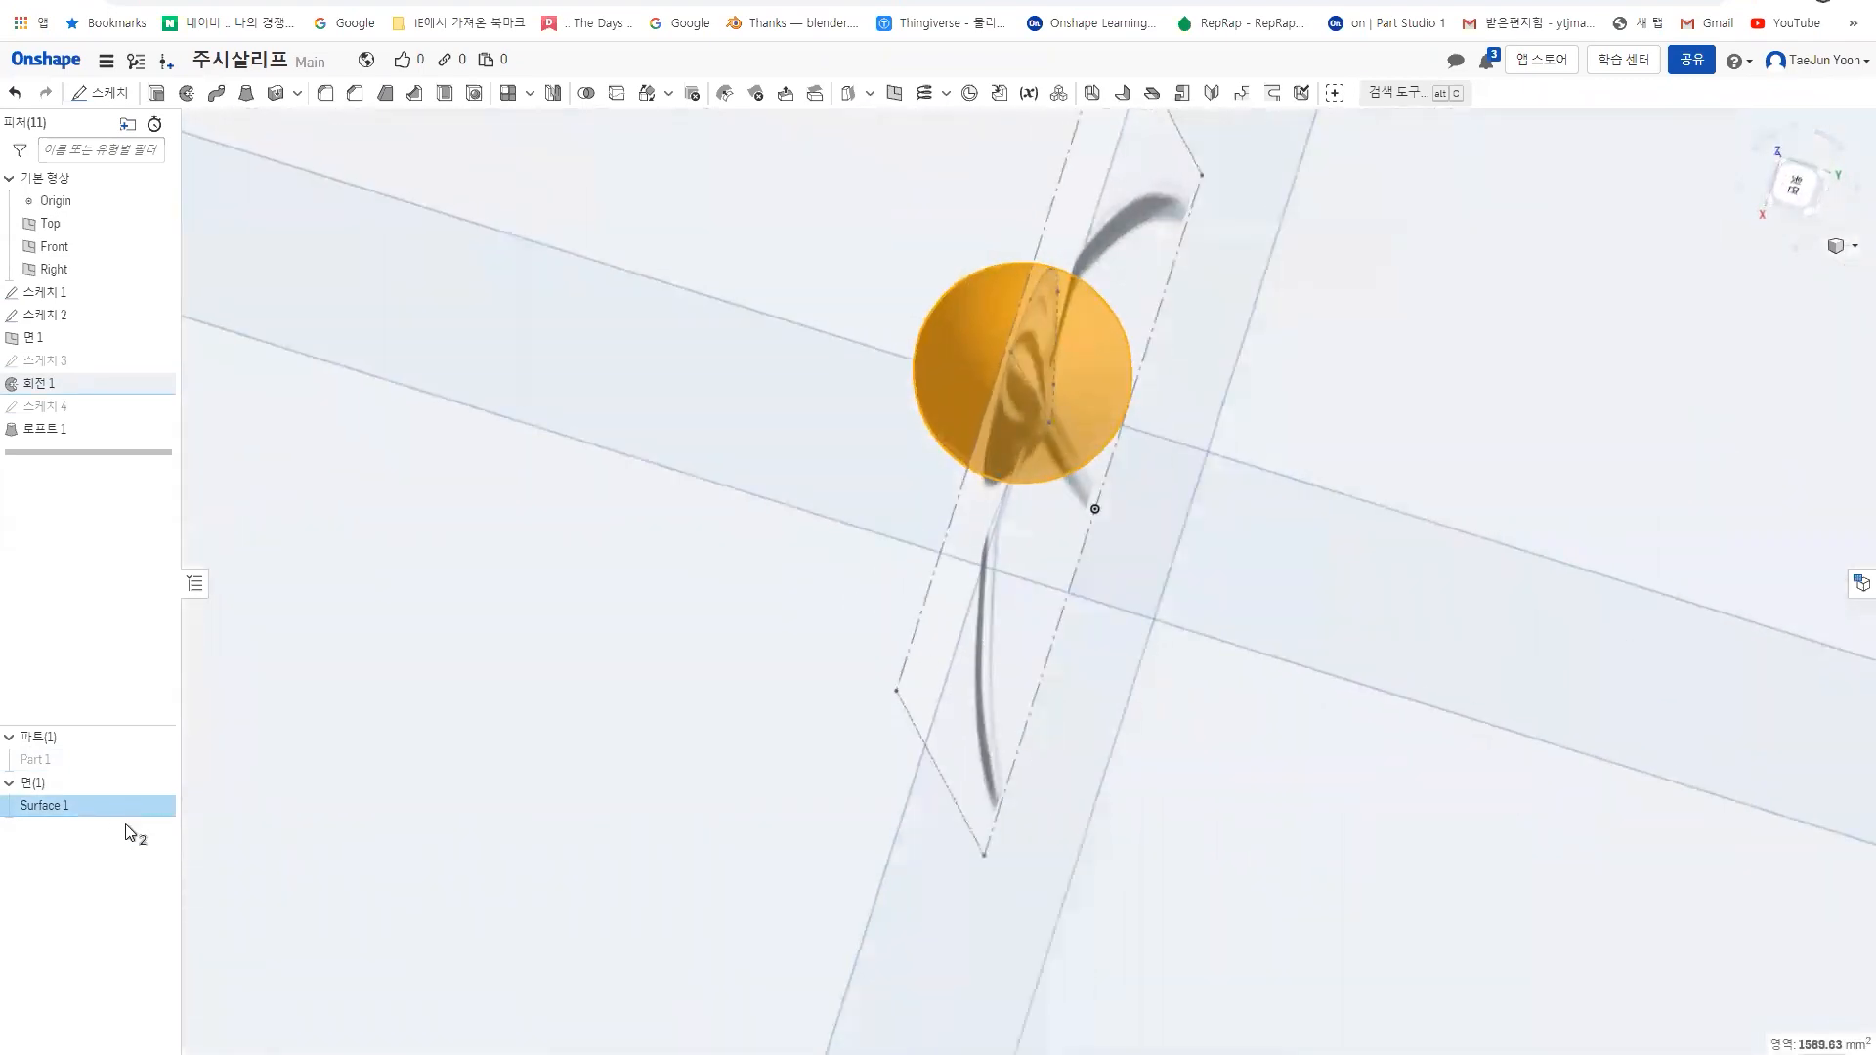
left_click(86, 764)
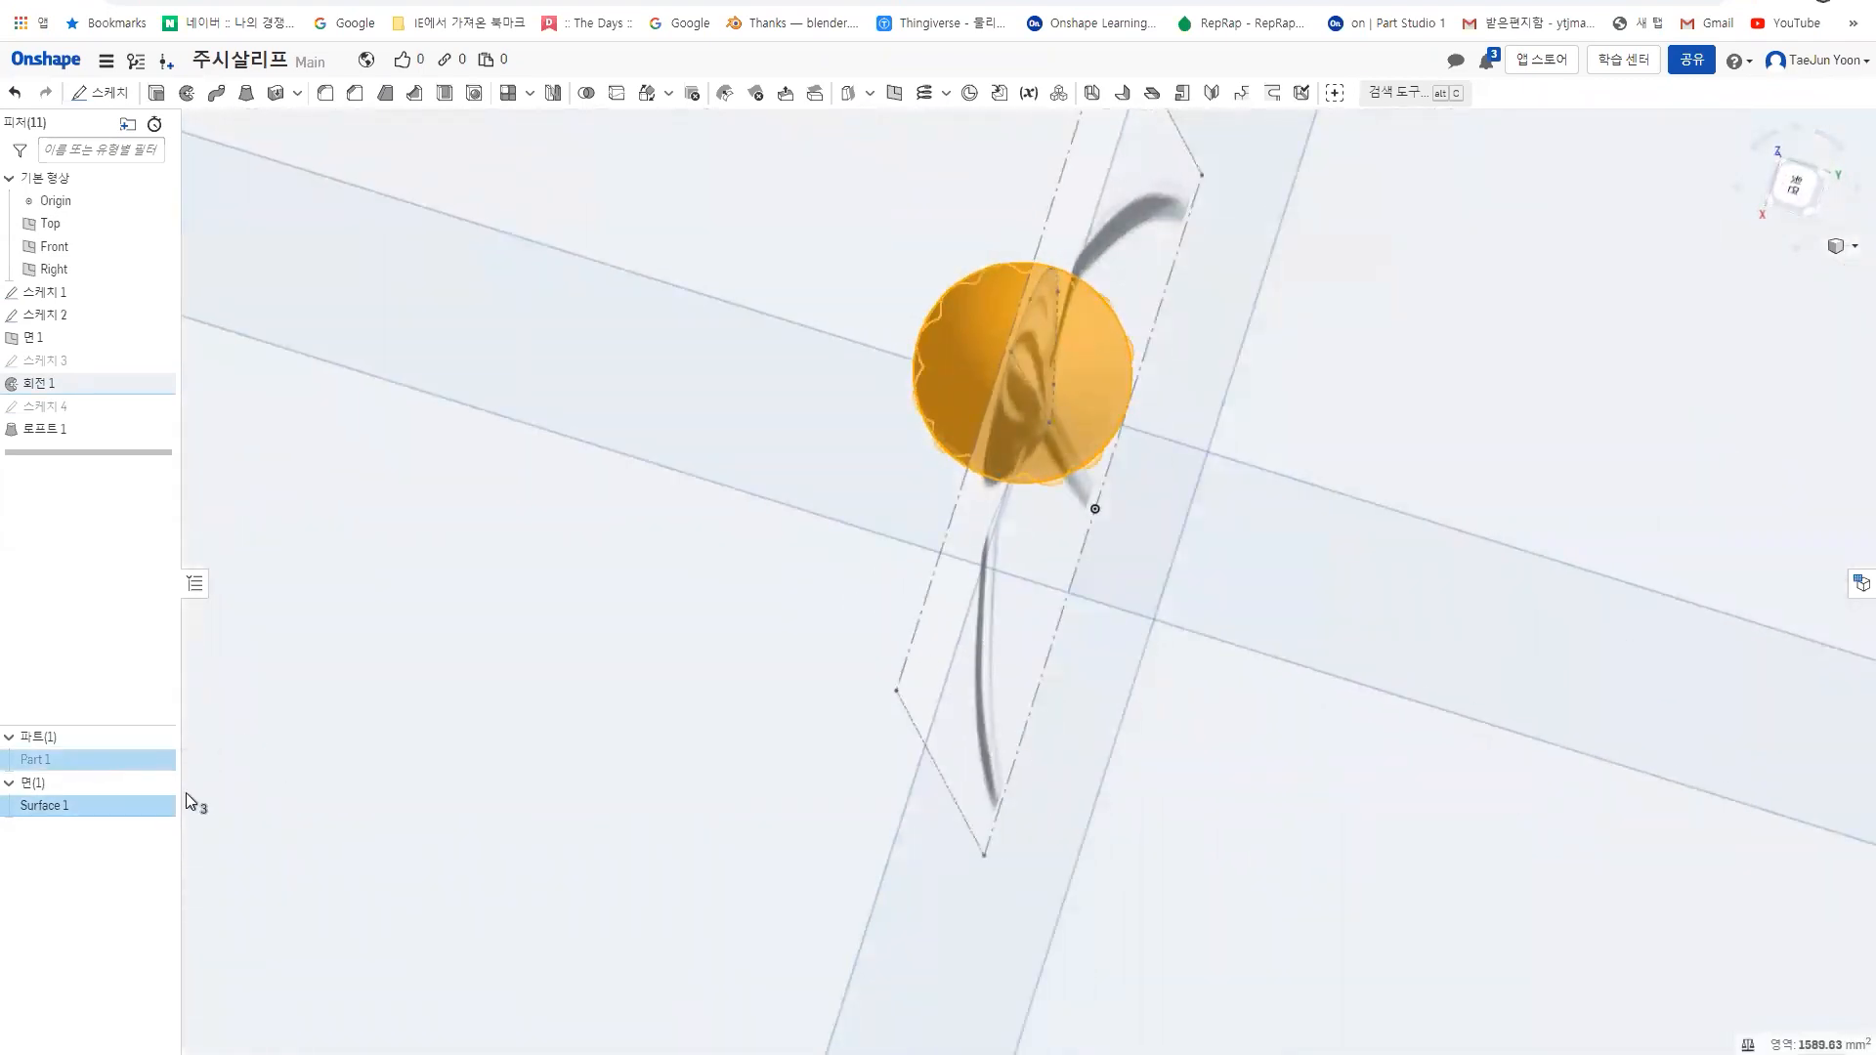
left_click(580, 583)
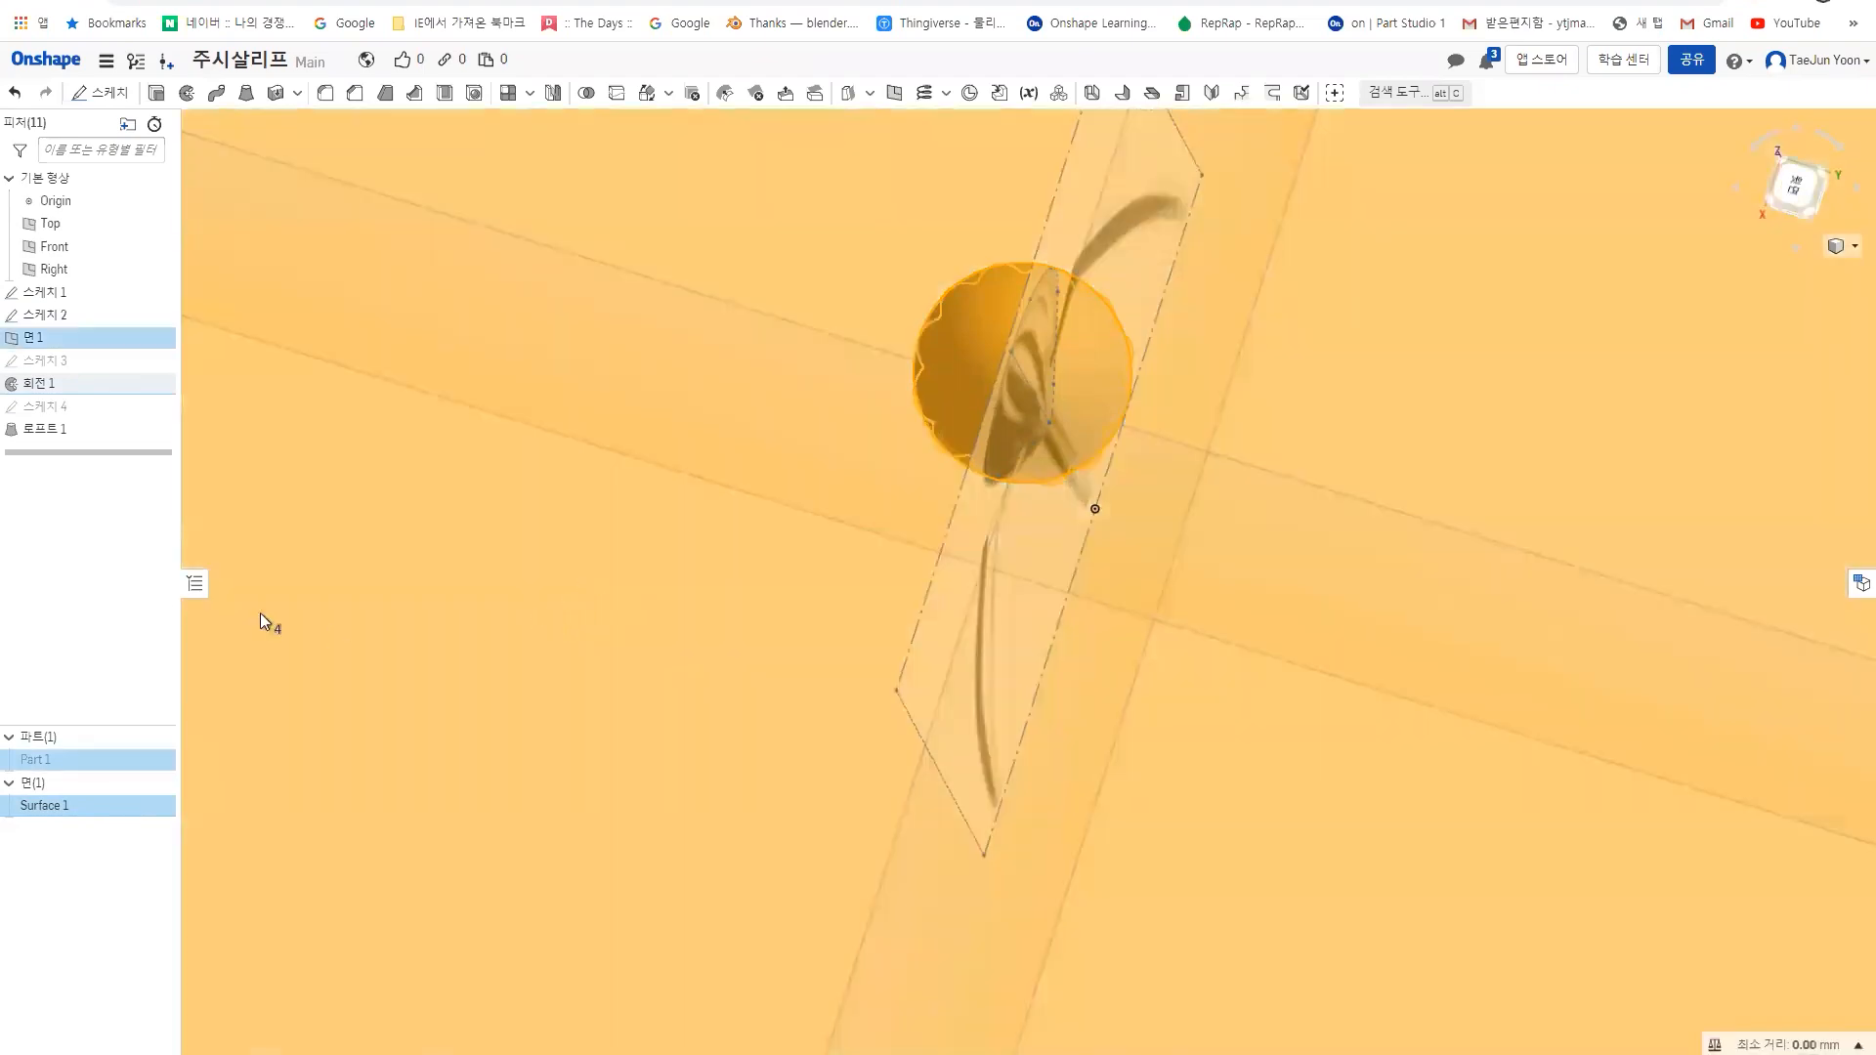
left_click(67, 426)
right_click_drag(762, 441, 391, 746)
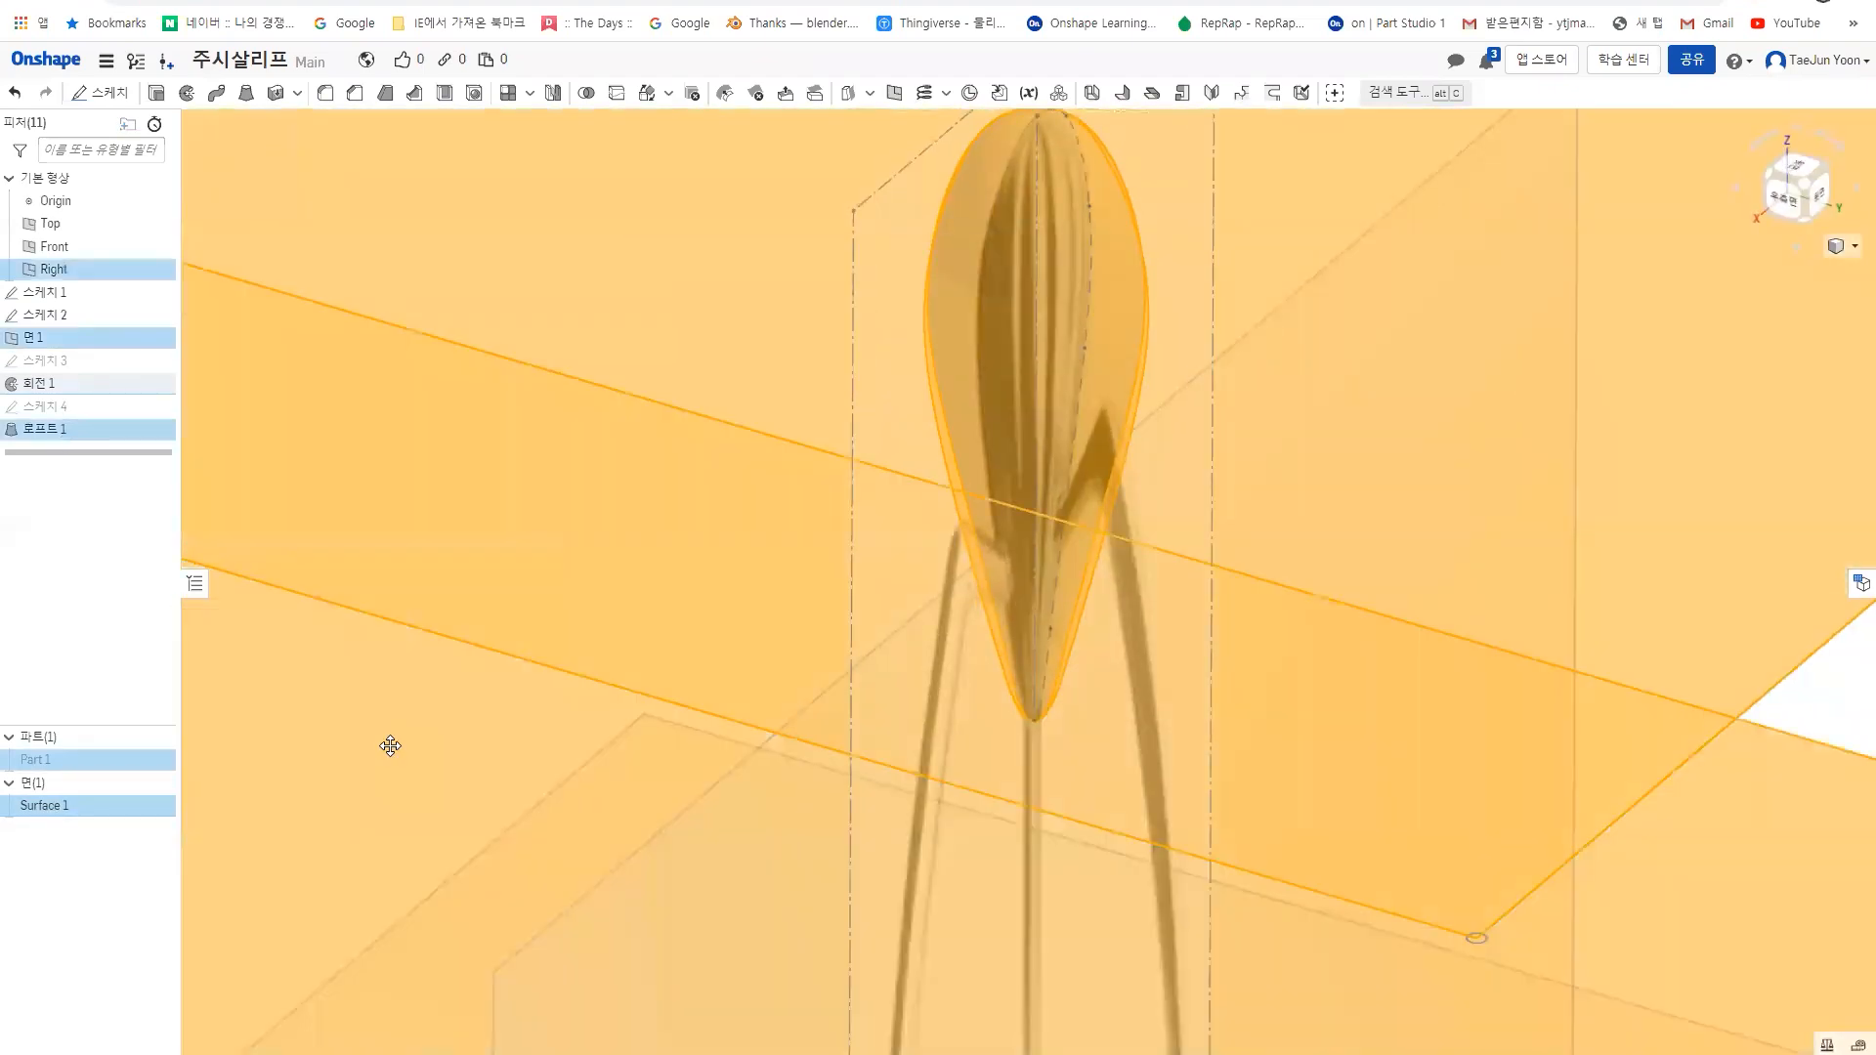
scroll(368, 733, "down", 5)
left_click(1188, 699)
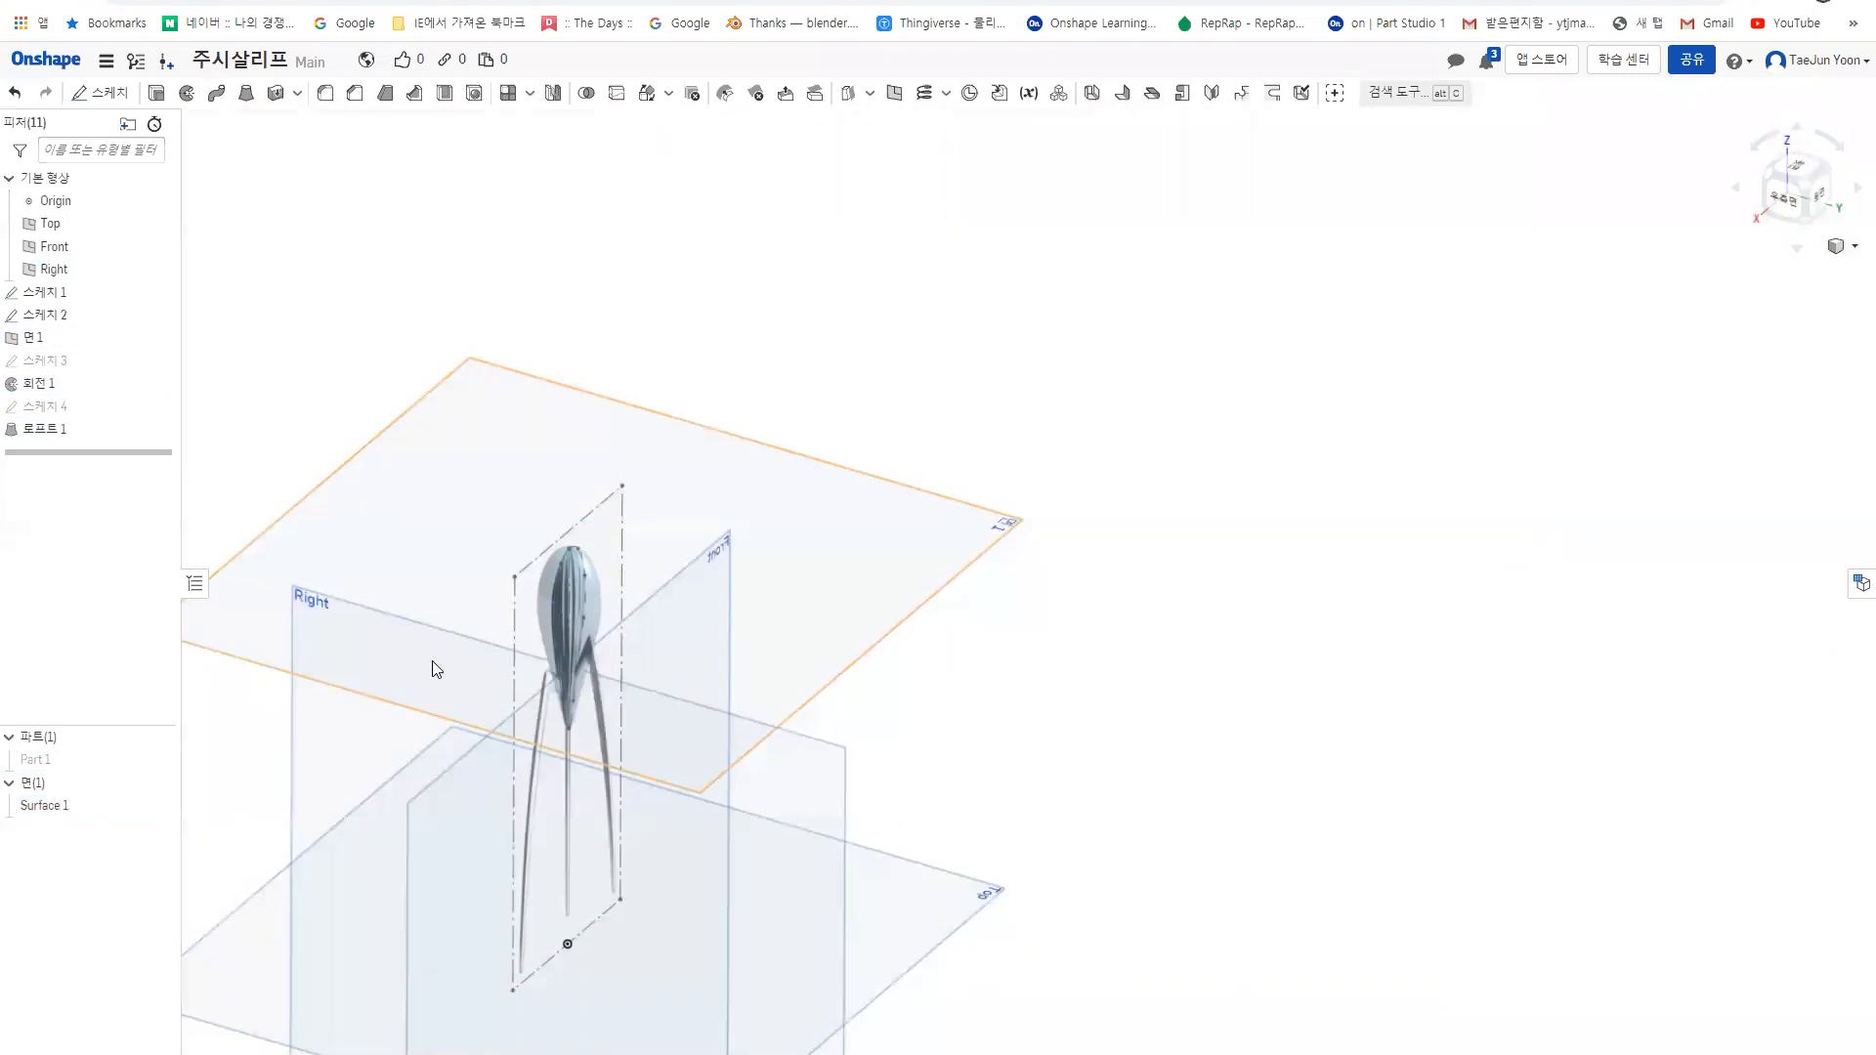
left_click(62, 436)
scroll(545, 607, "up", 5)
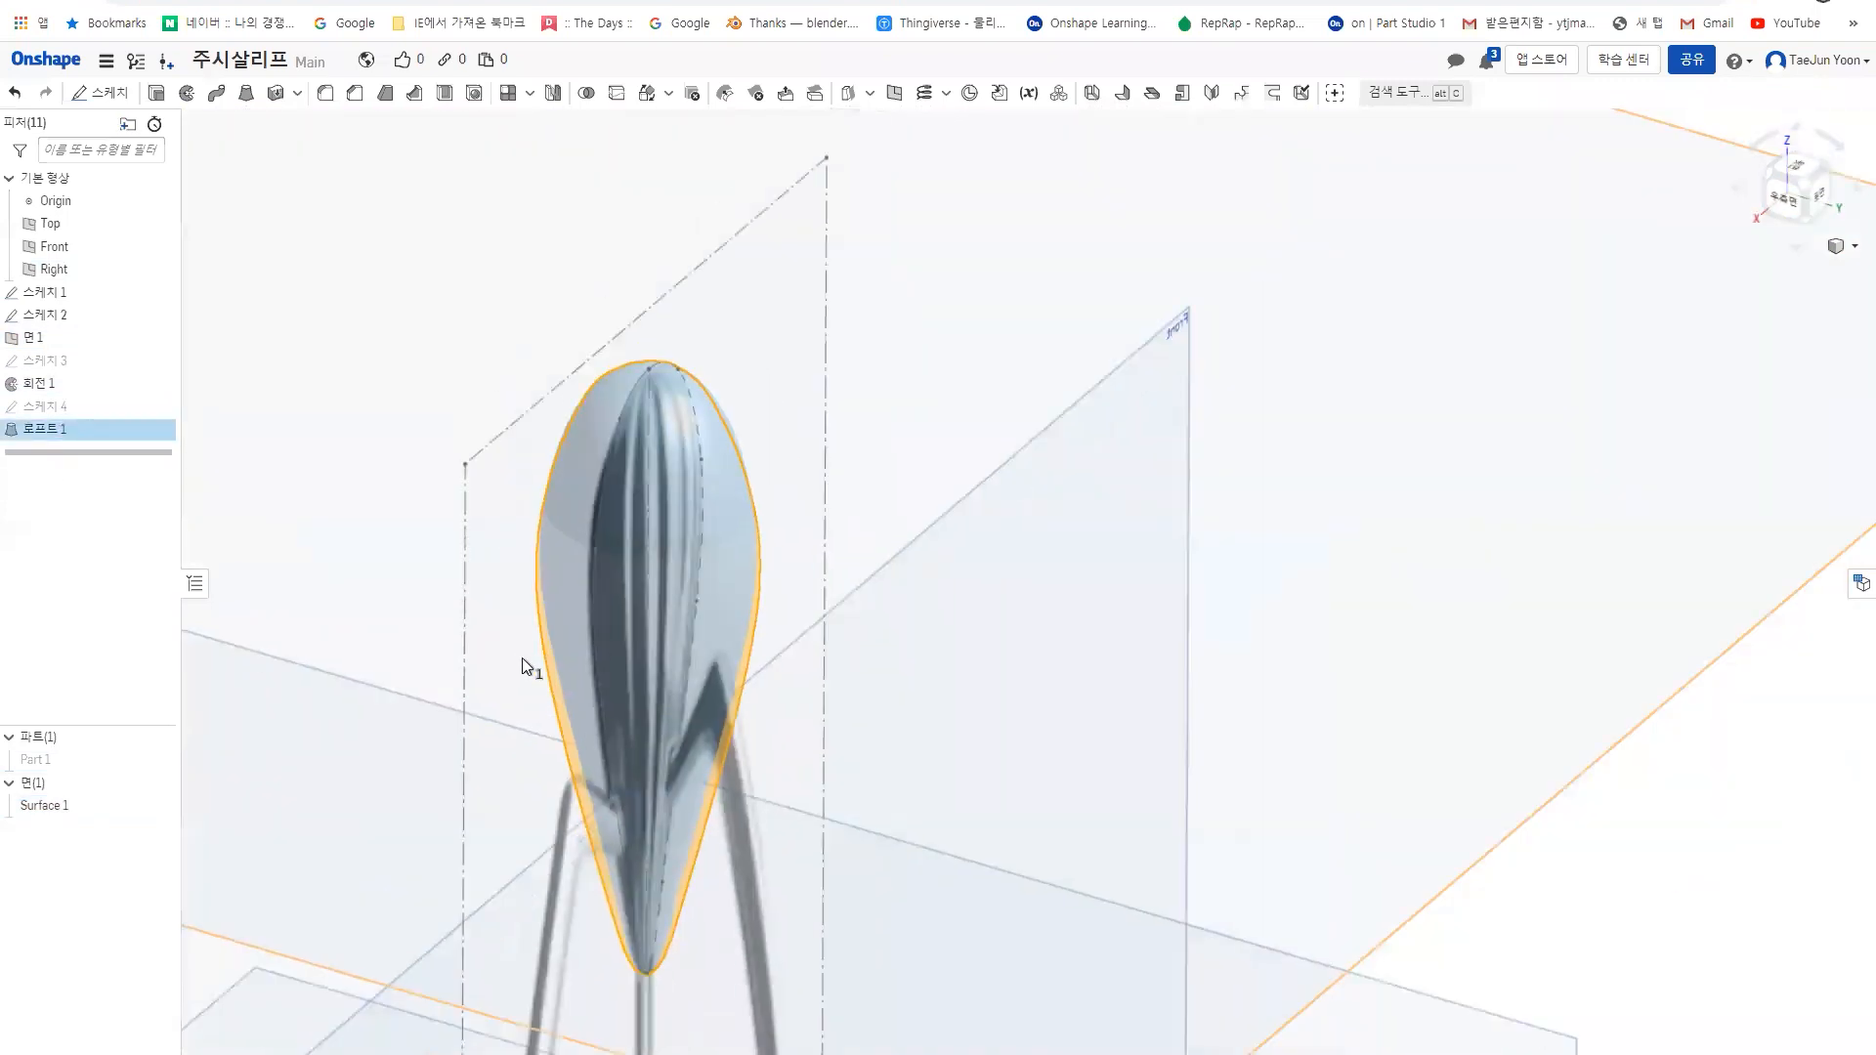
right_click_drag(569, 658, 572, 743)
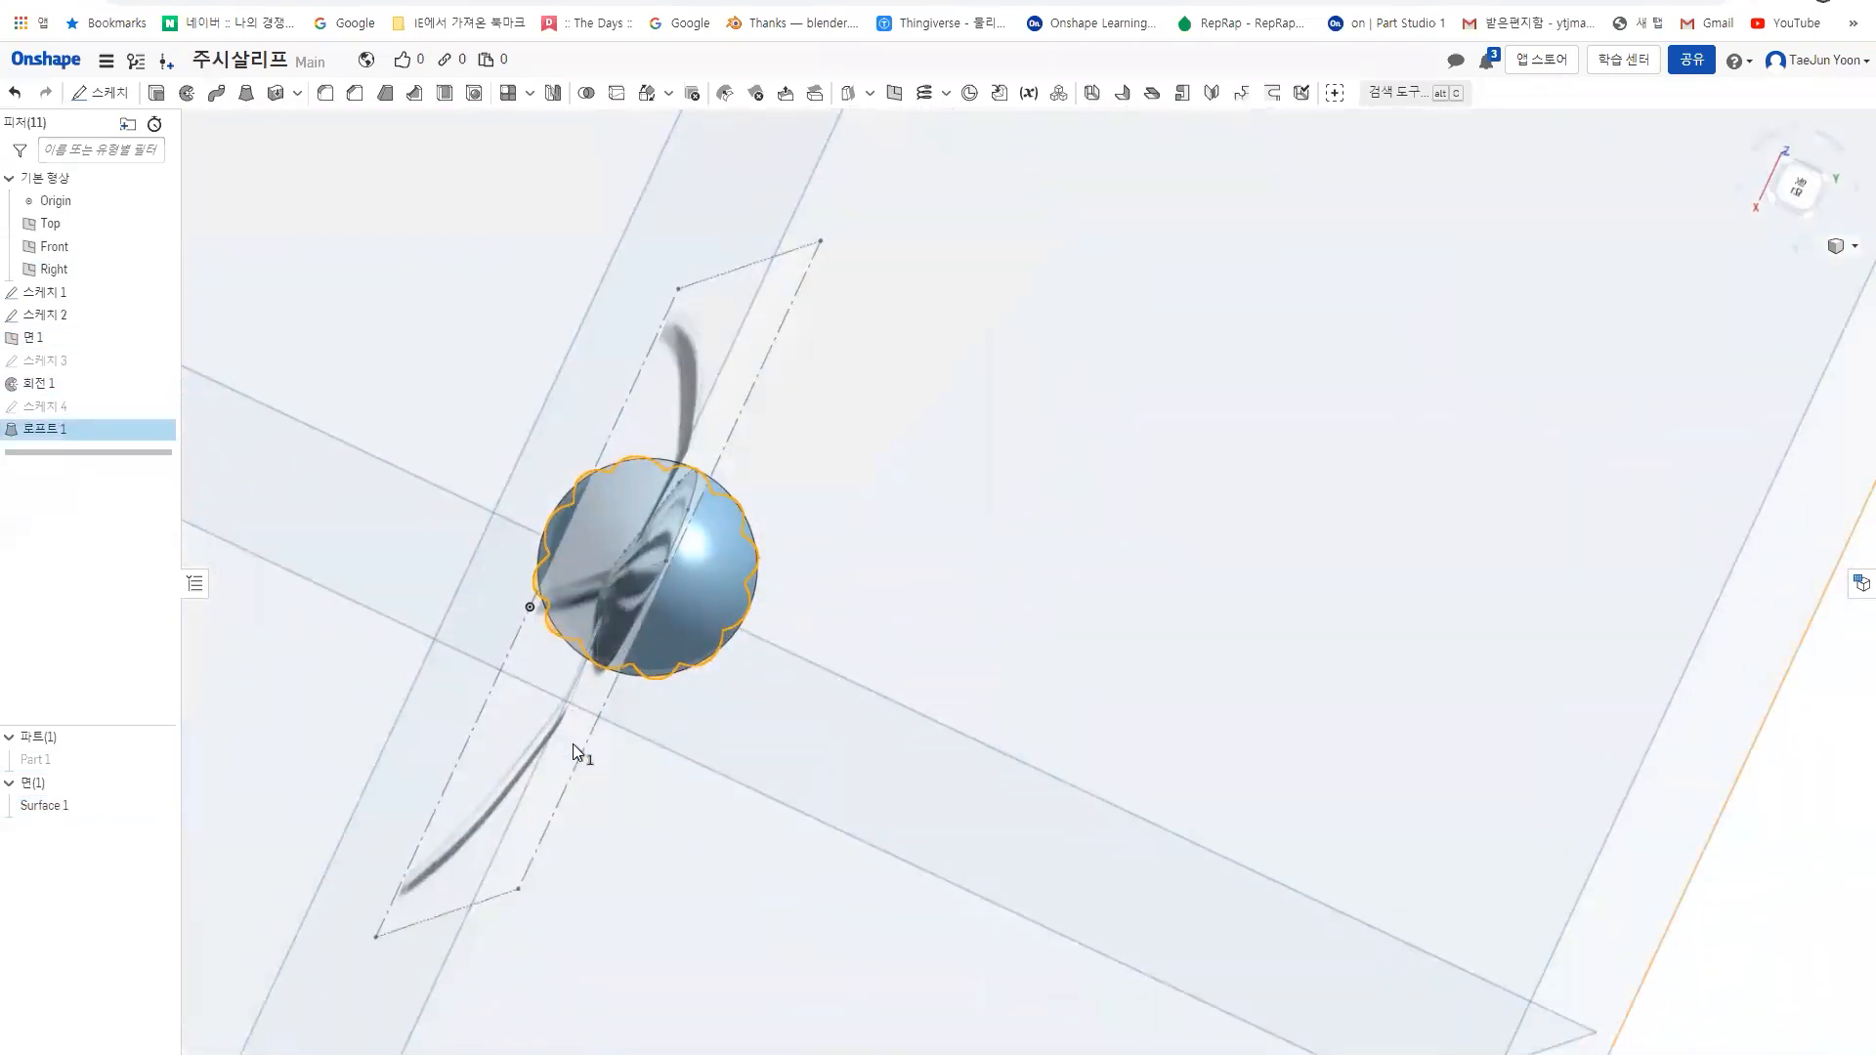
left_click(296, 94)
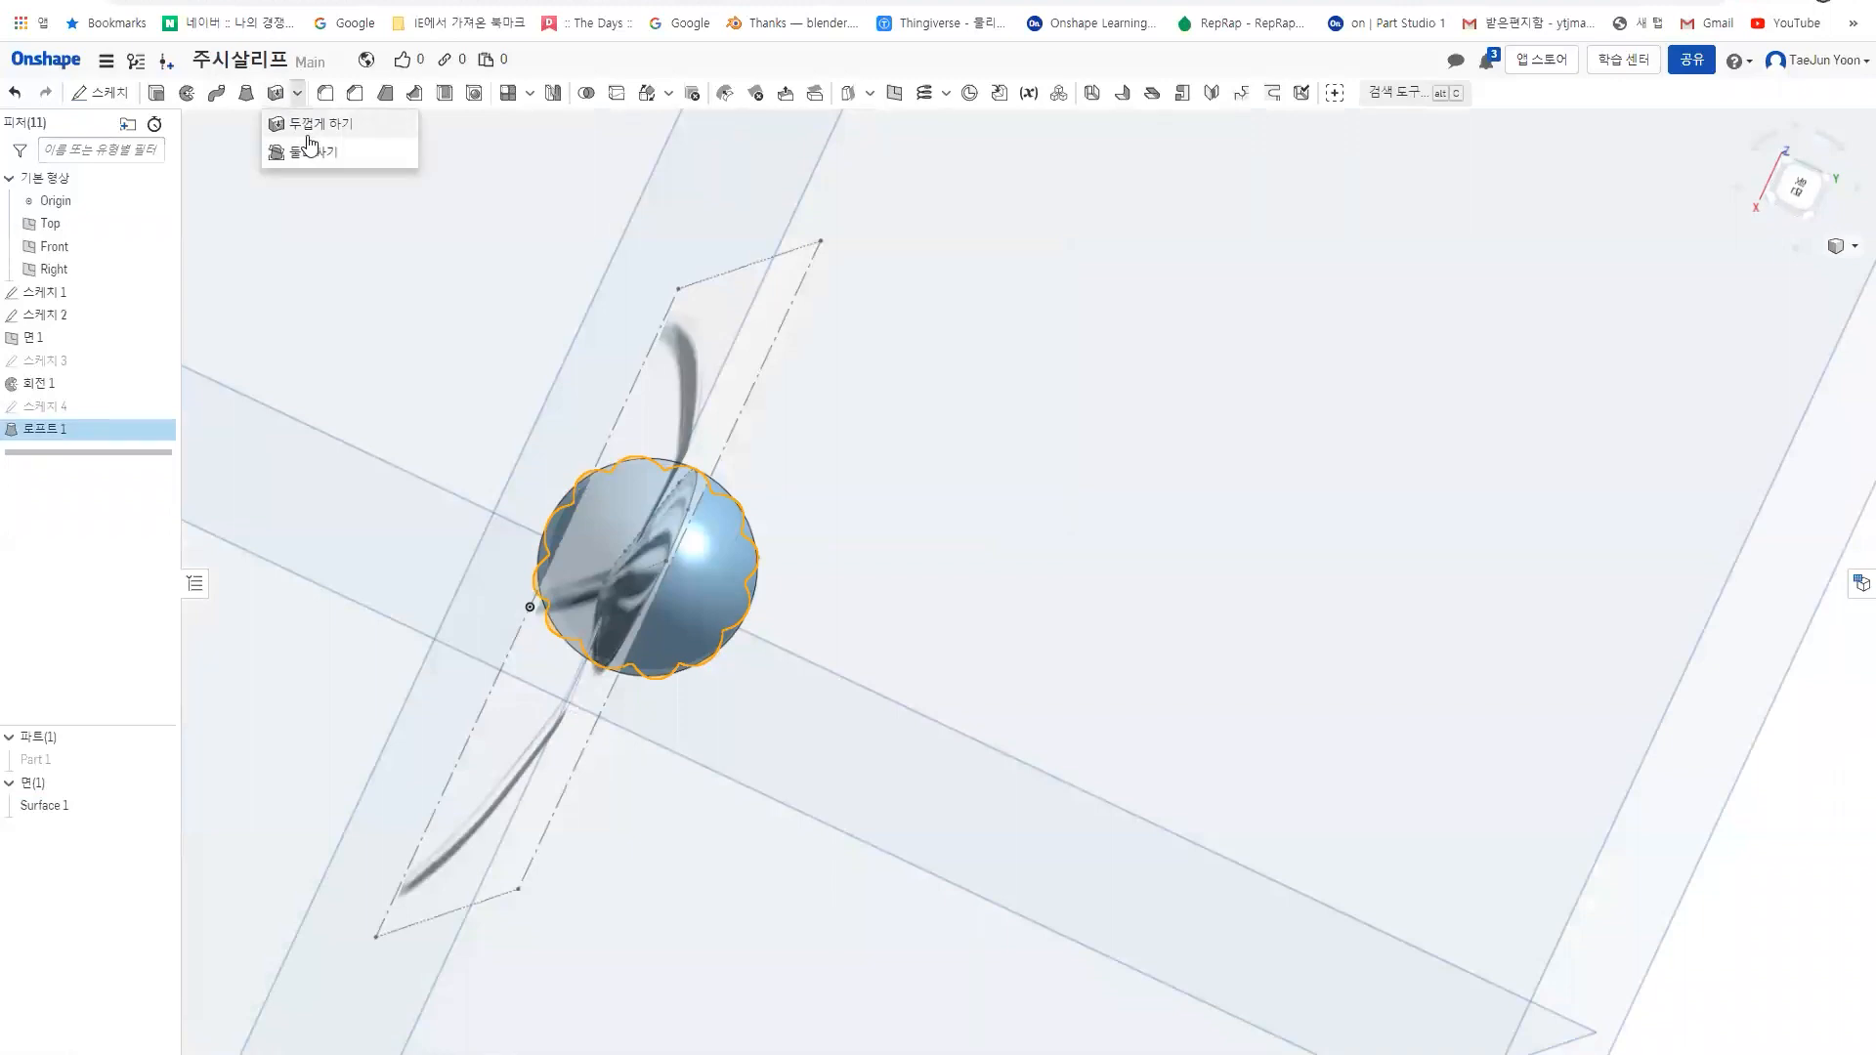
left_click(339, 154)
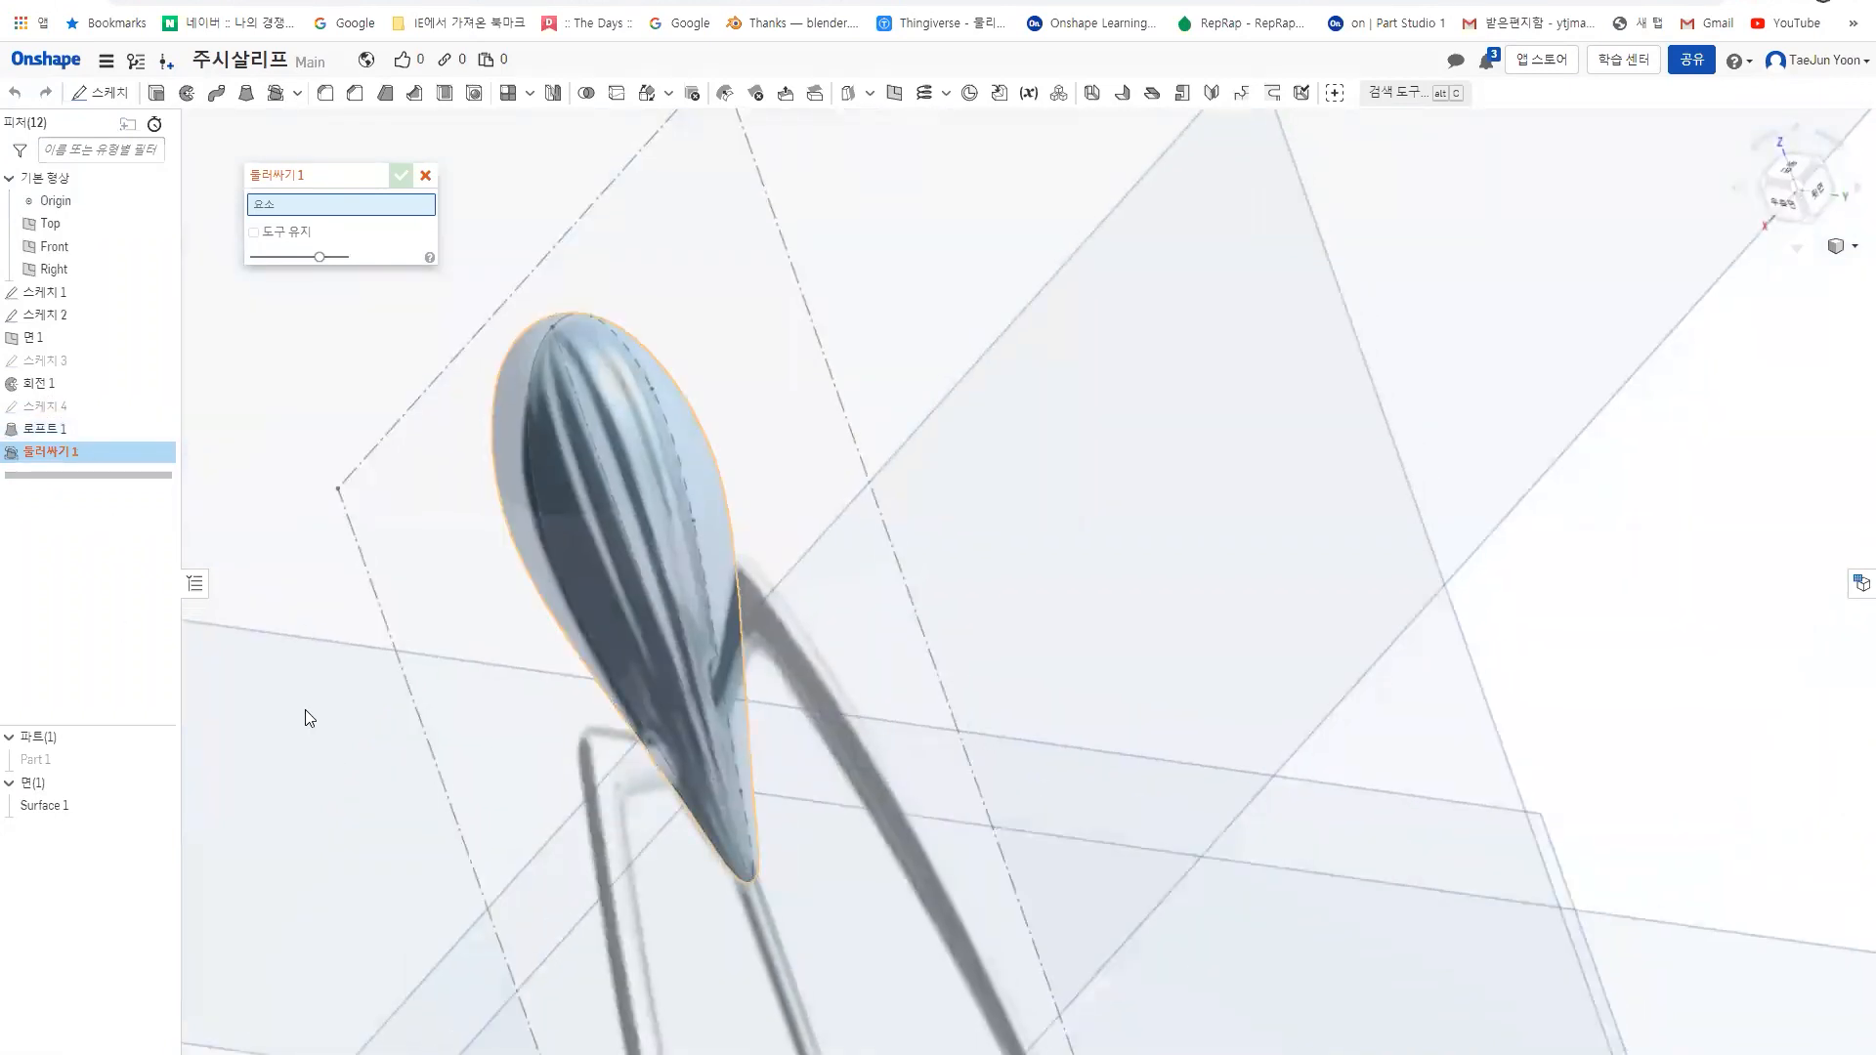
left_click(82, 804)
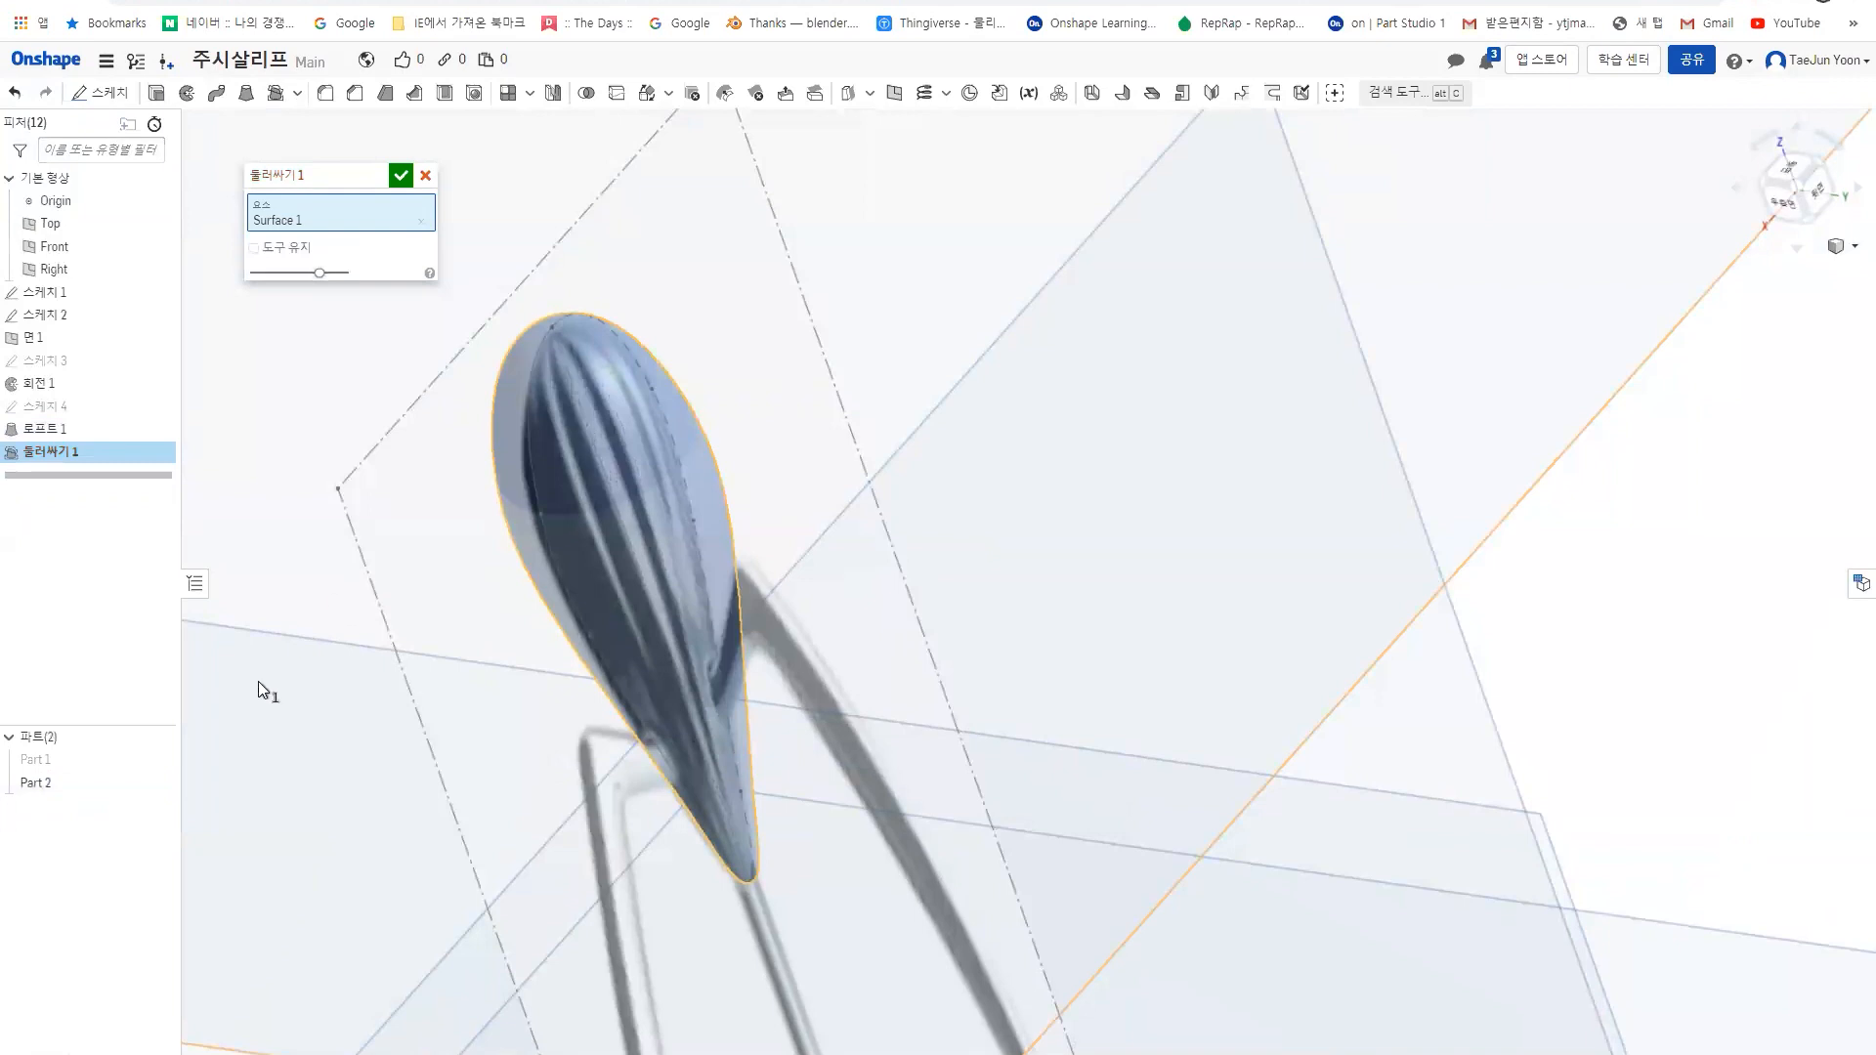
left_click(70, 759)
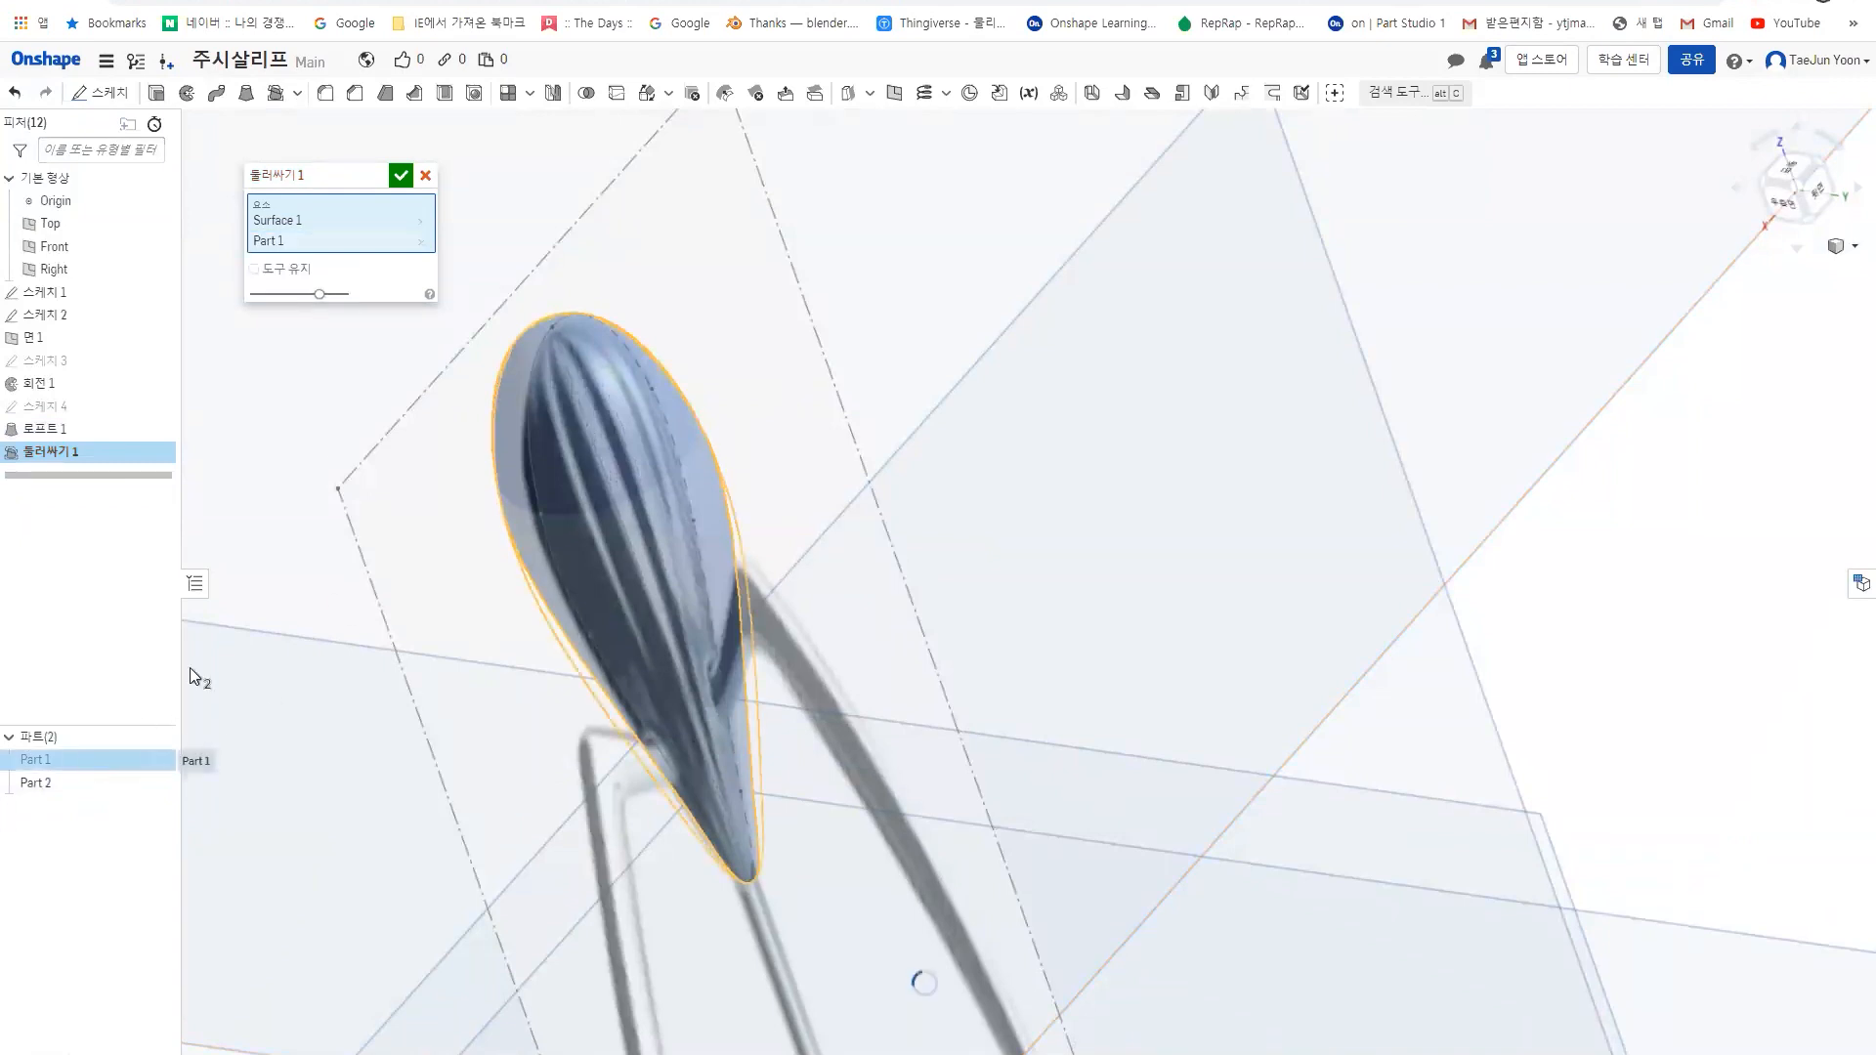
left_click(420, 240)
left_click(421, 220)
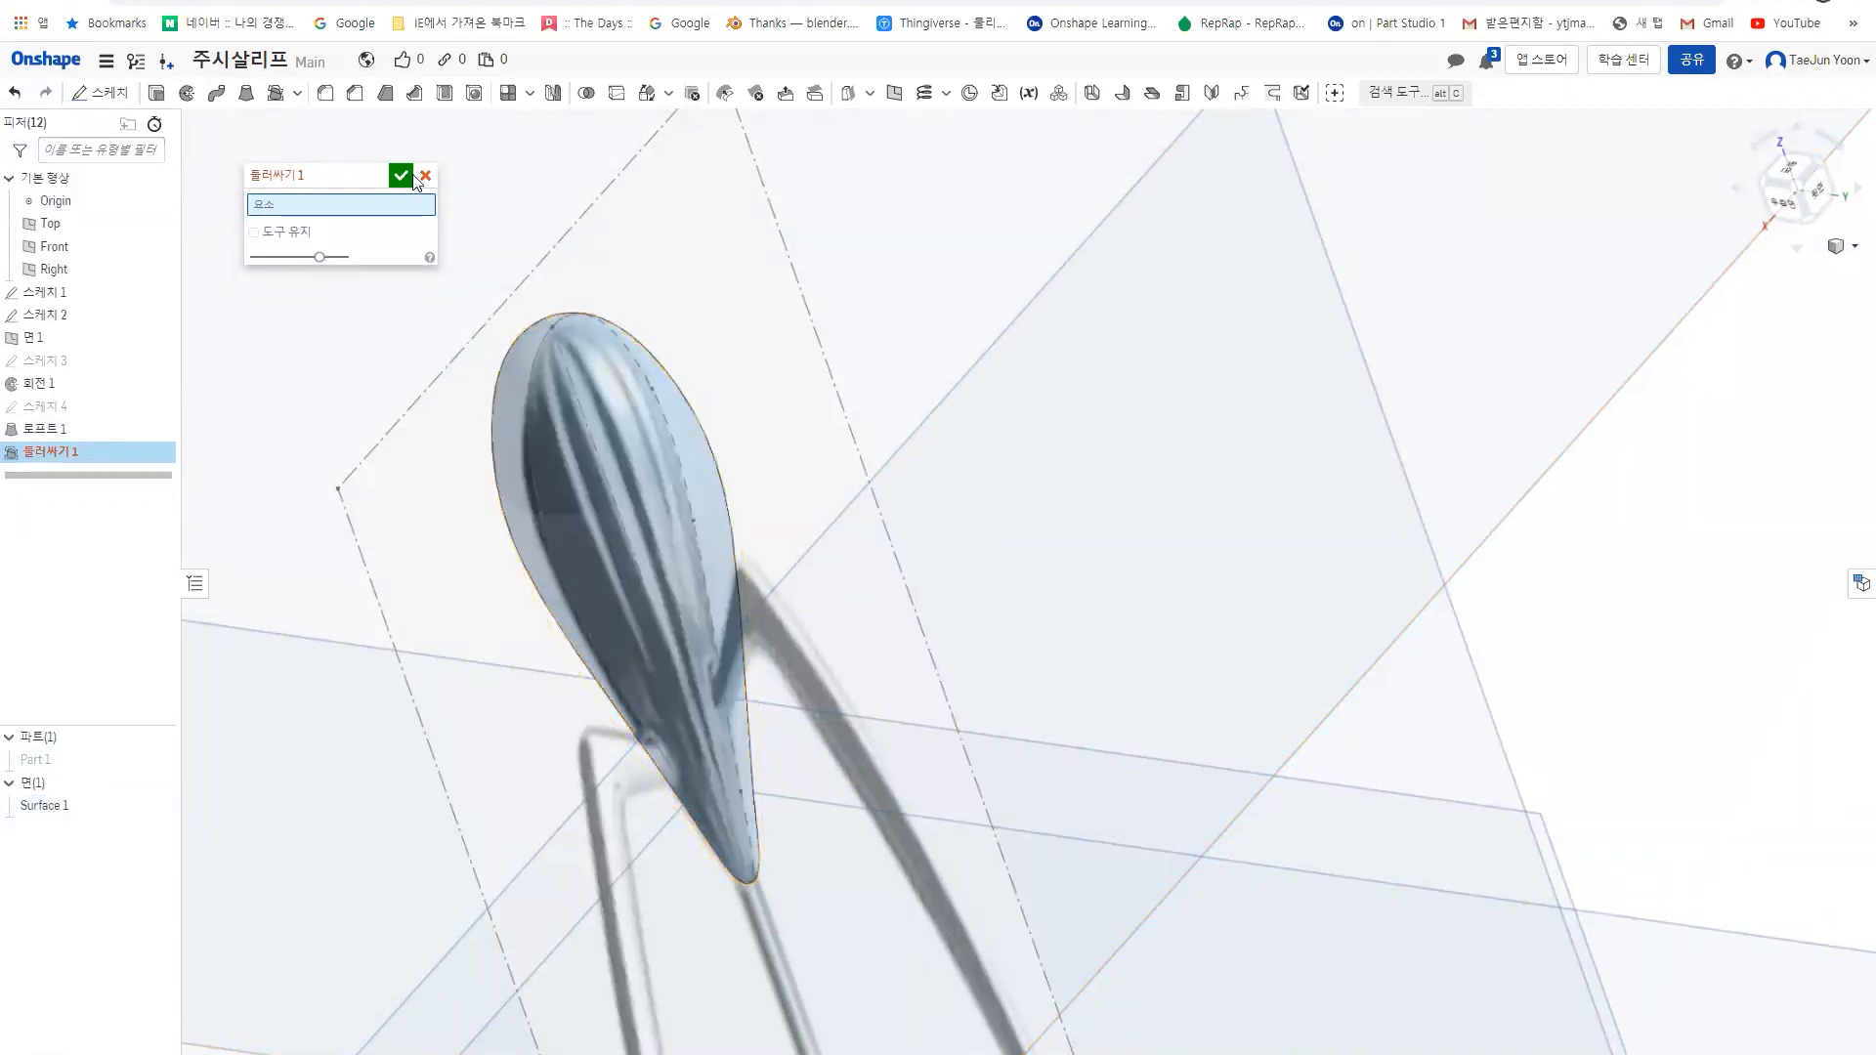
left_click(425, 175)
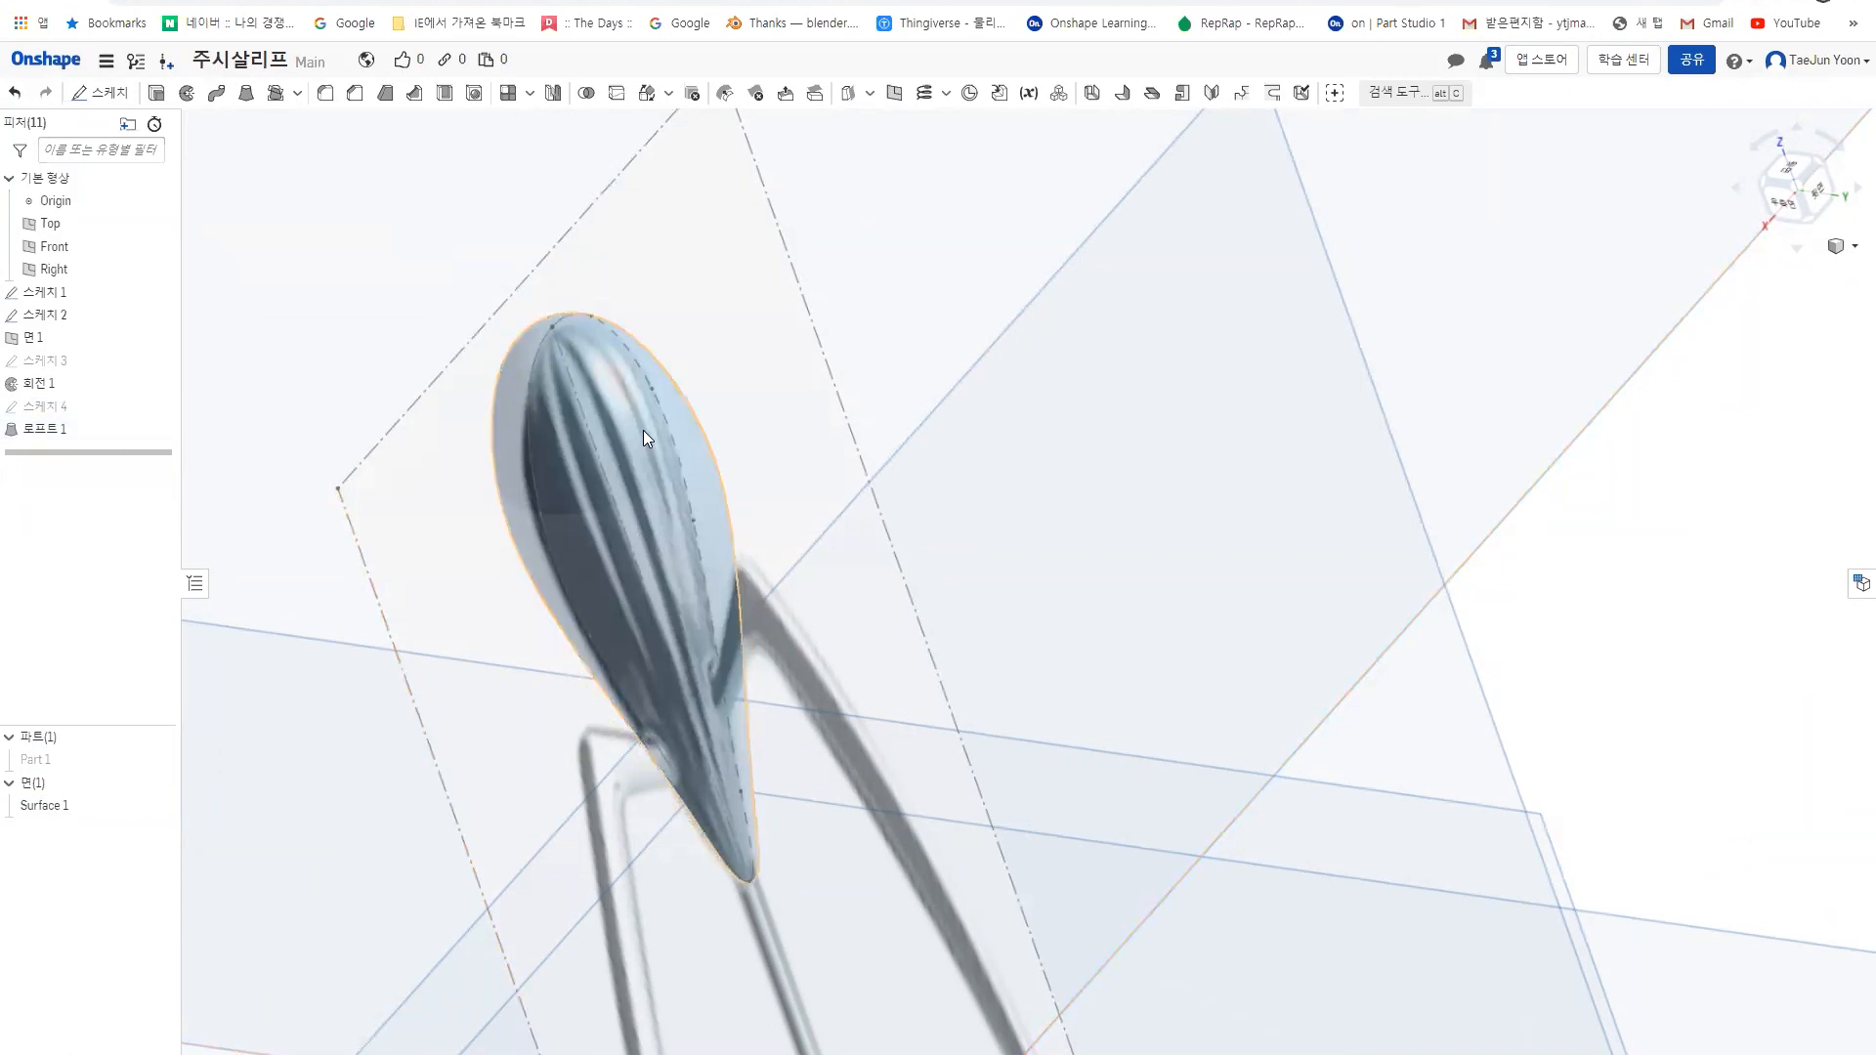
- Show the lofted part again and hide the revolved surface
right_click_drag(611, 525, 520, 552)
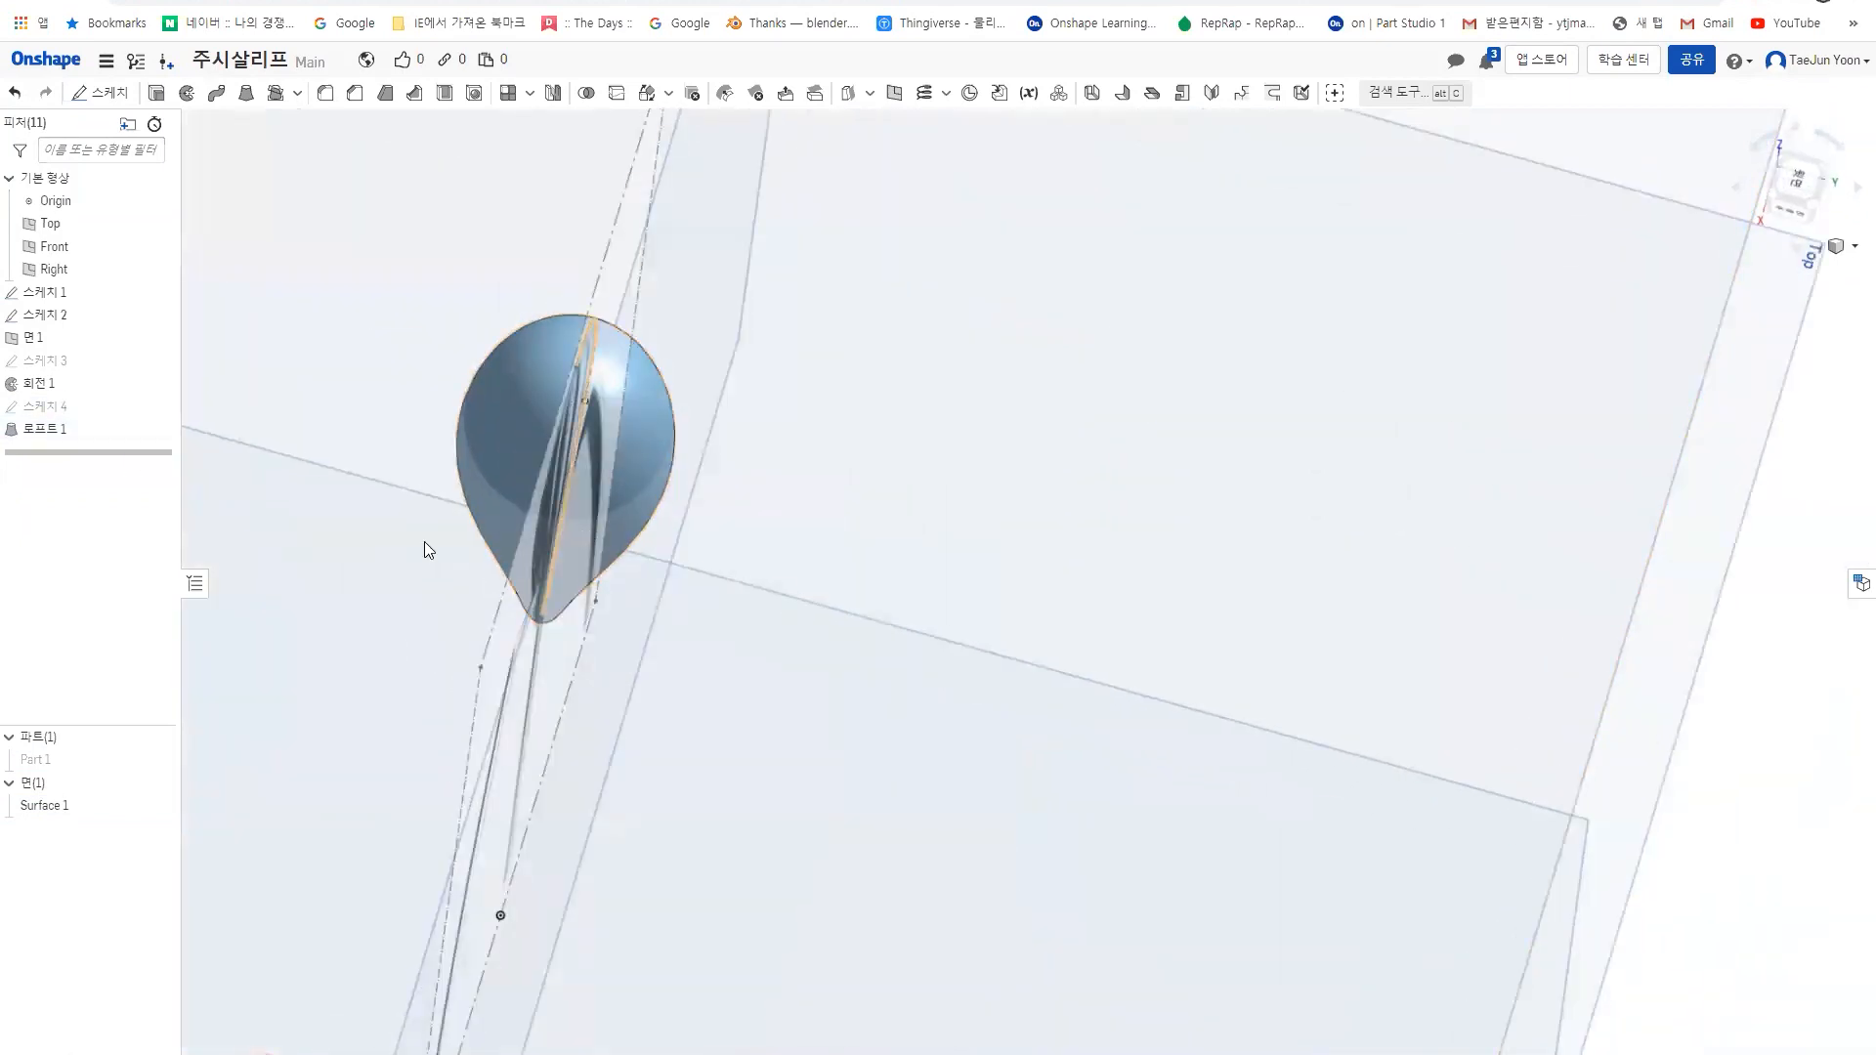
left_click(158, 761)
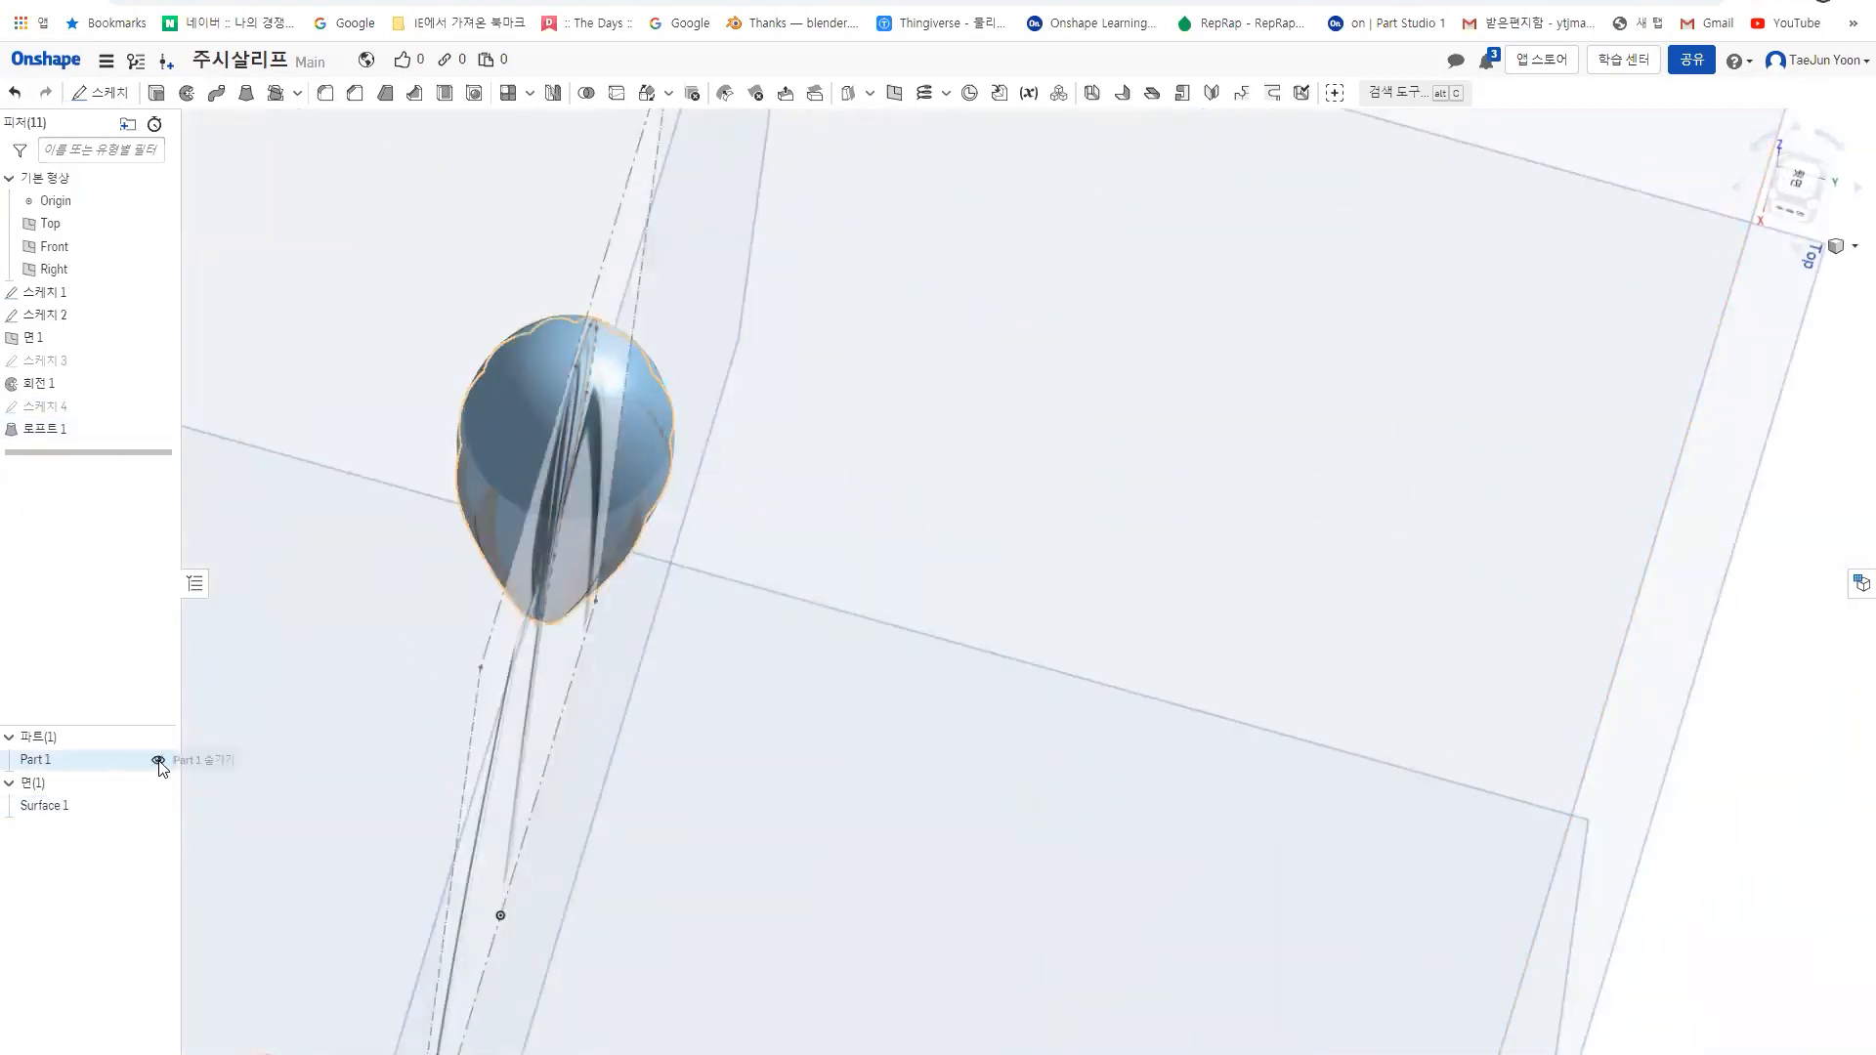
left_click(157, 807)
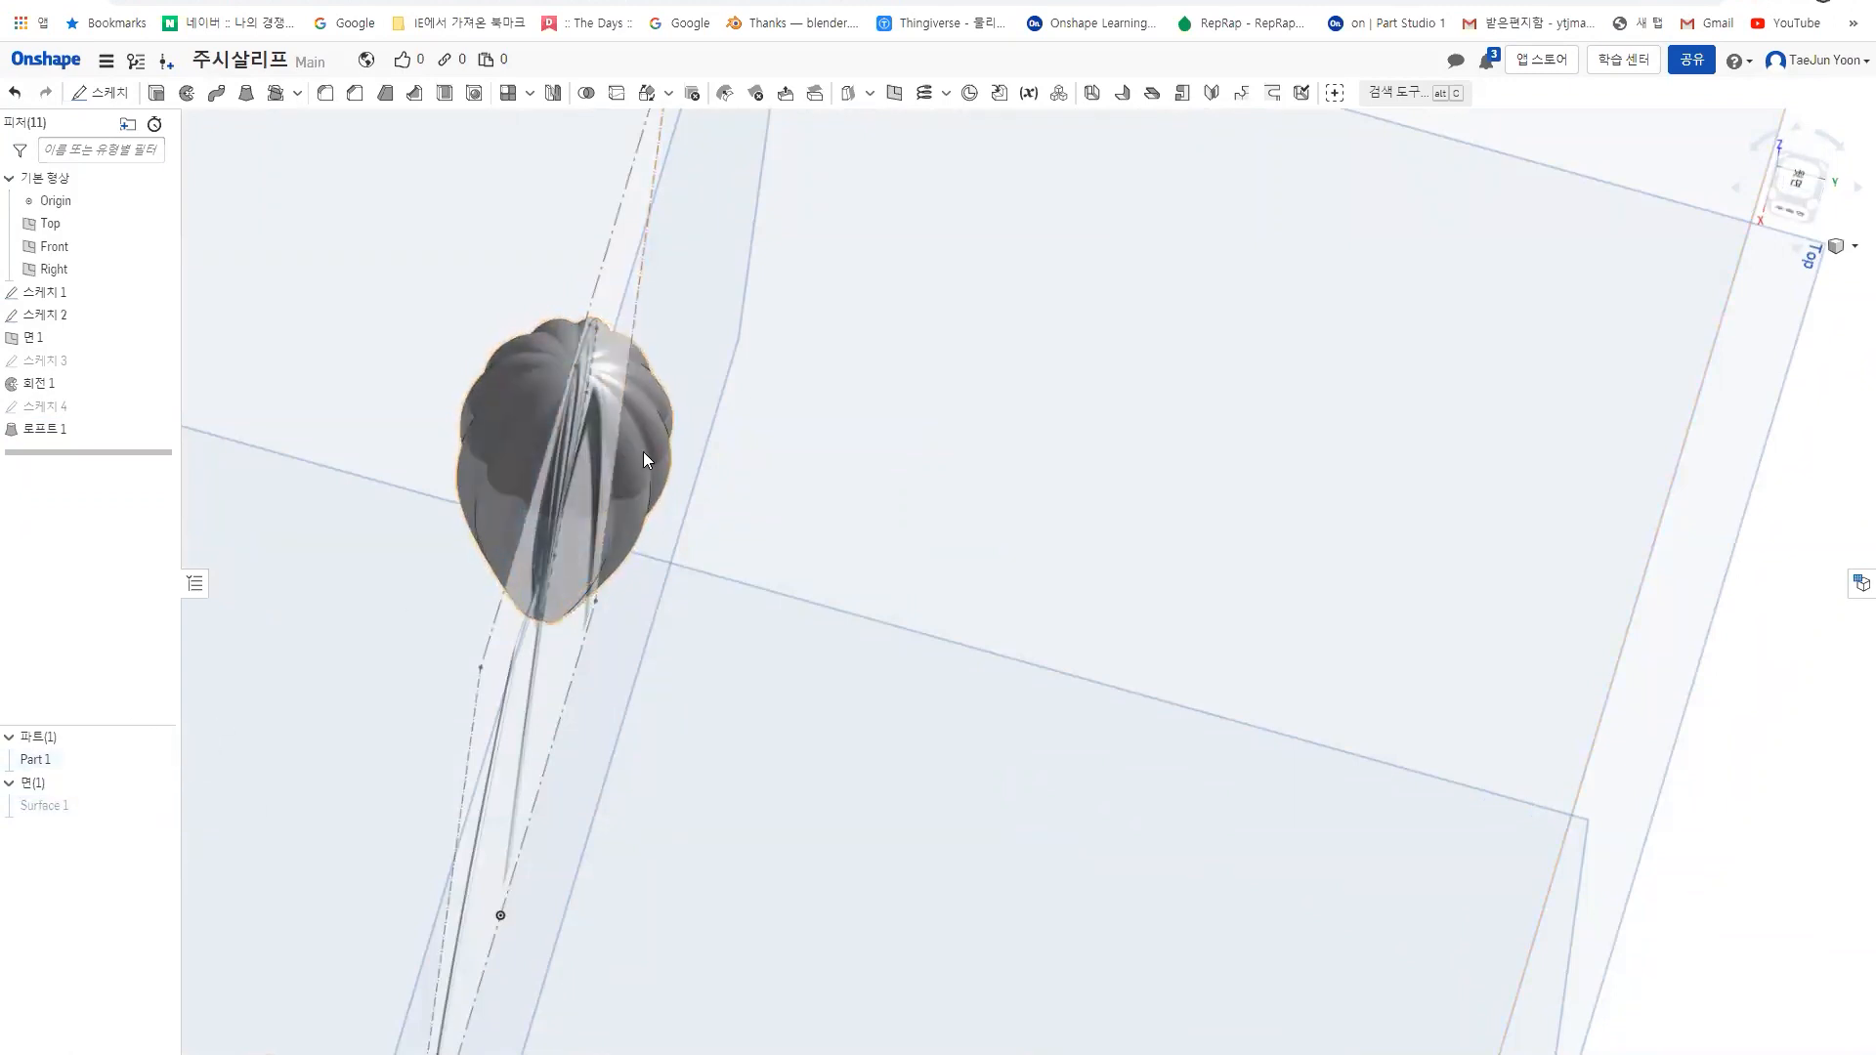
- Create an Enclose feature from the outer face of the lofted head
left_click(274, 97)
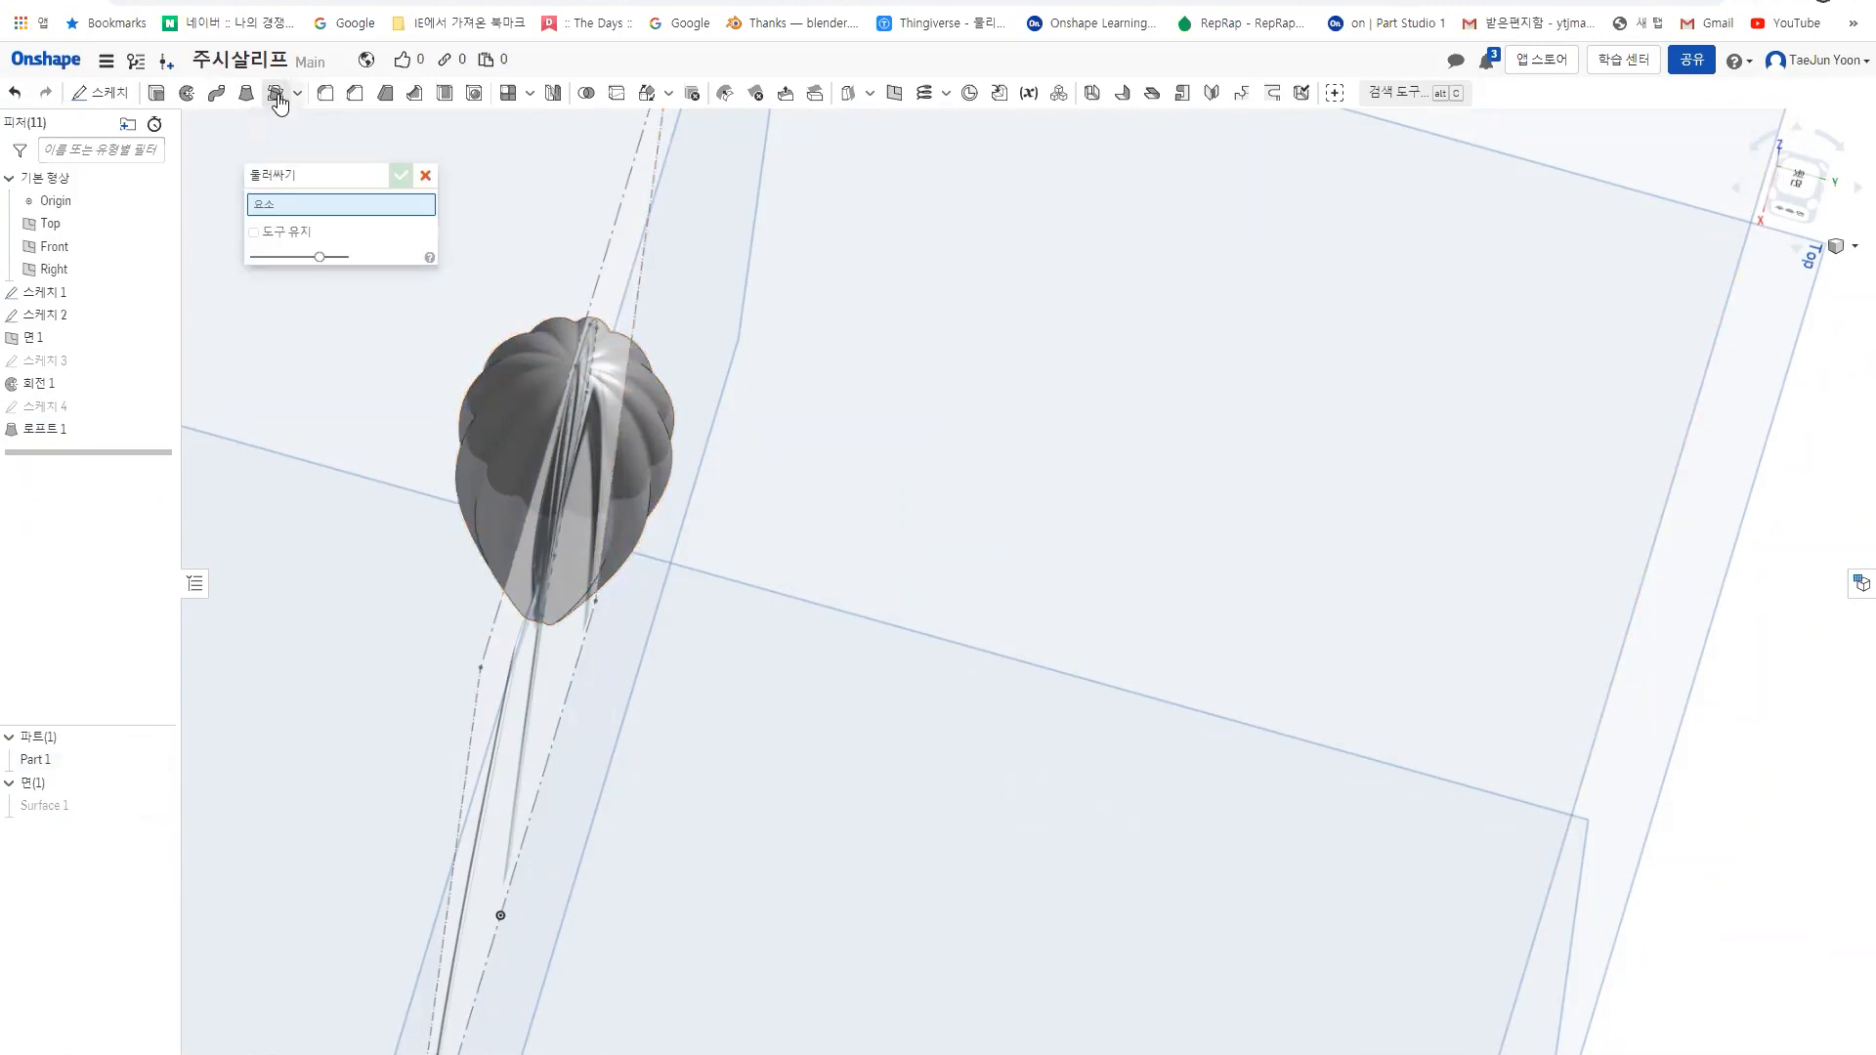
left_click(648, 432)
right_click_drag(647, 430, 744, 479)
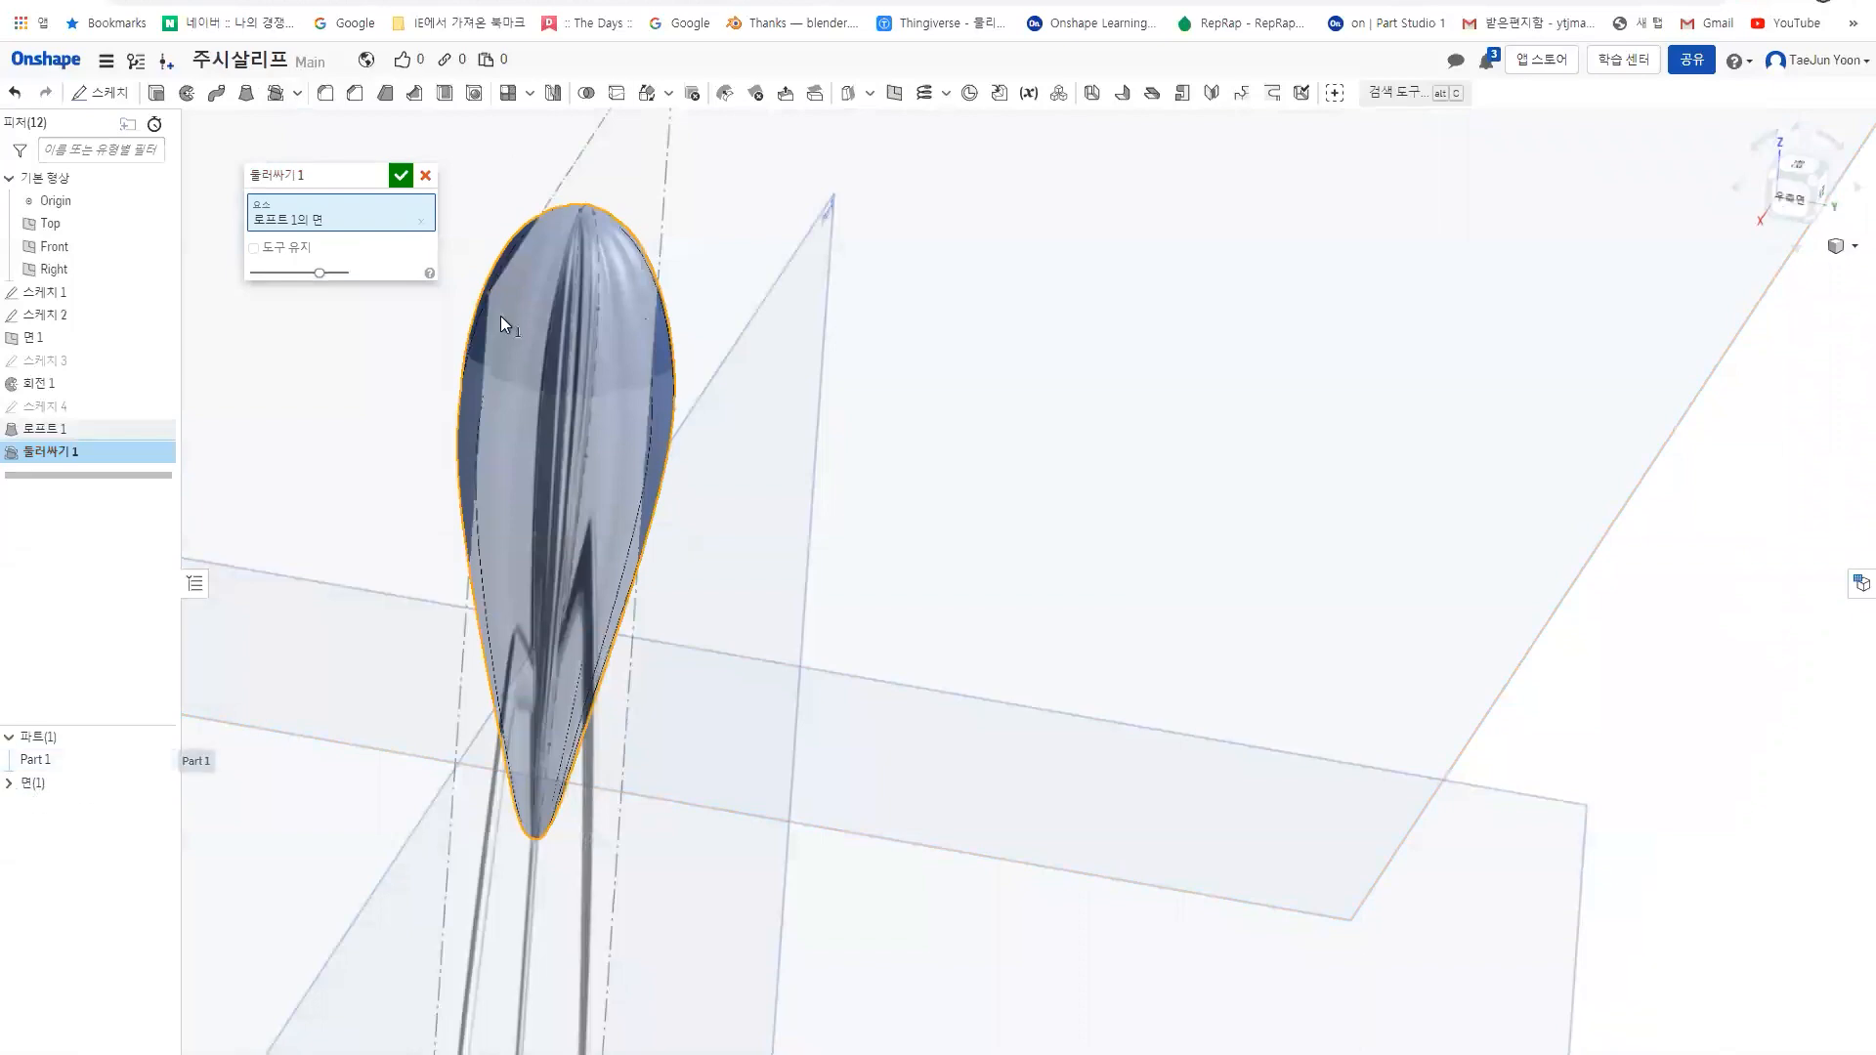
left_click(402, 177)
right_click_drag(639, 471, 370, 456)
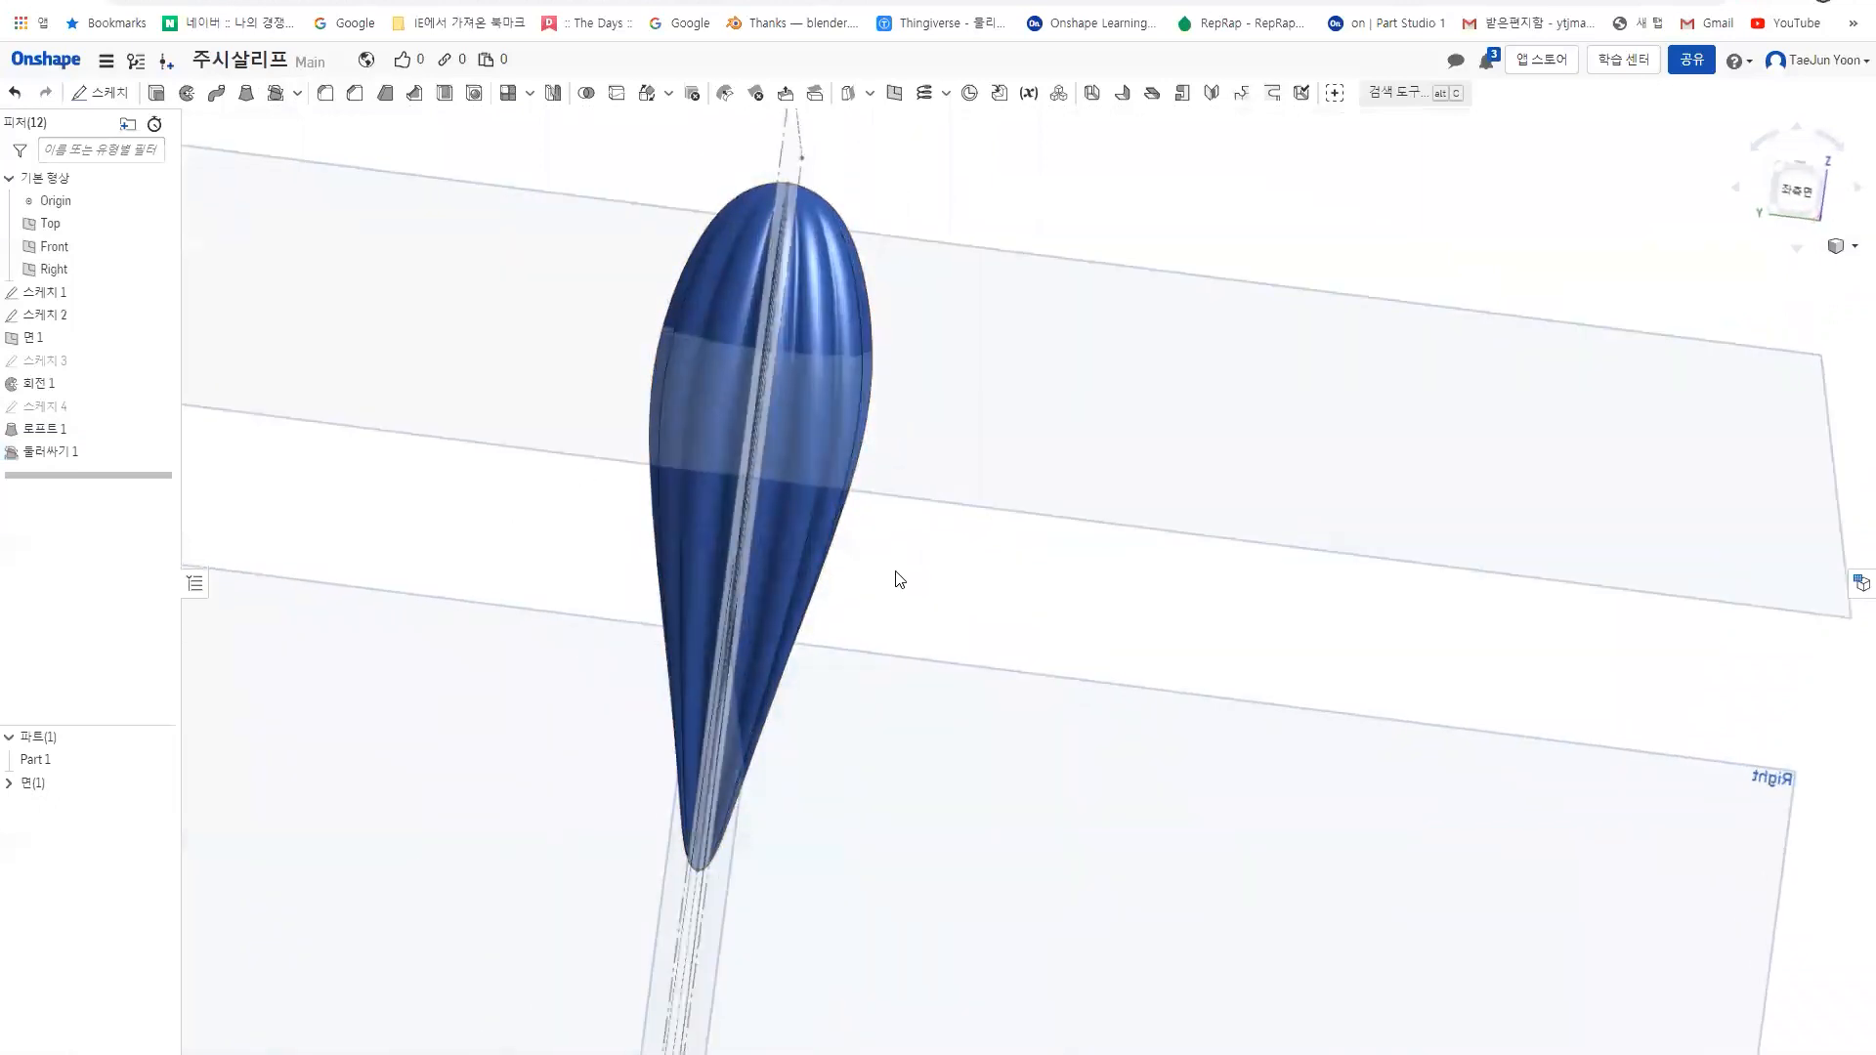
right_click_drag(918, 495, 611, 518)
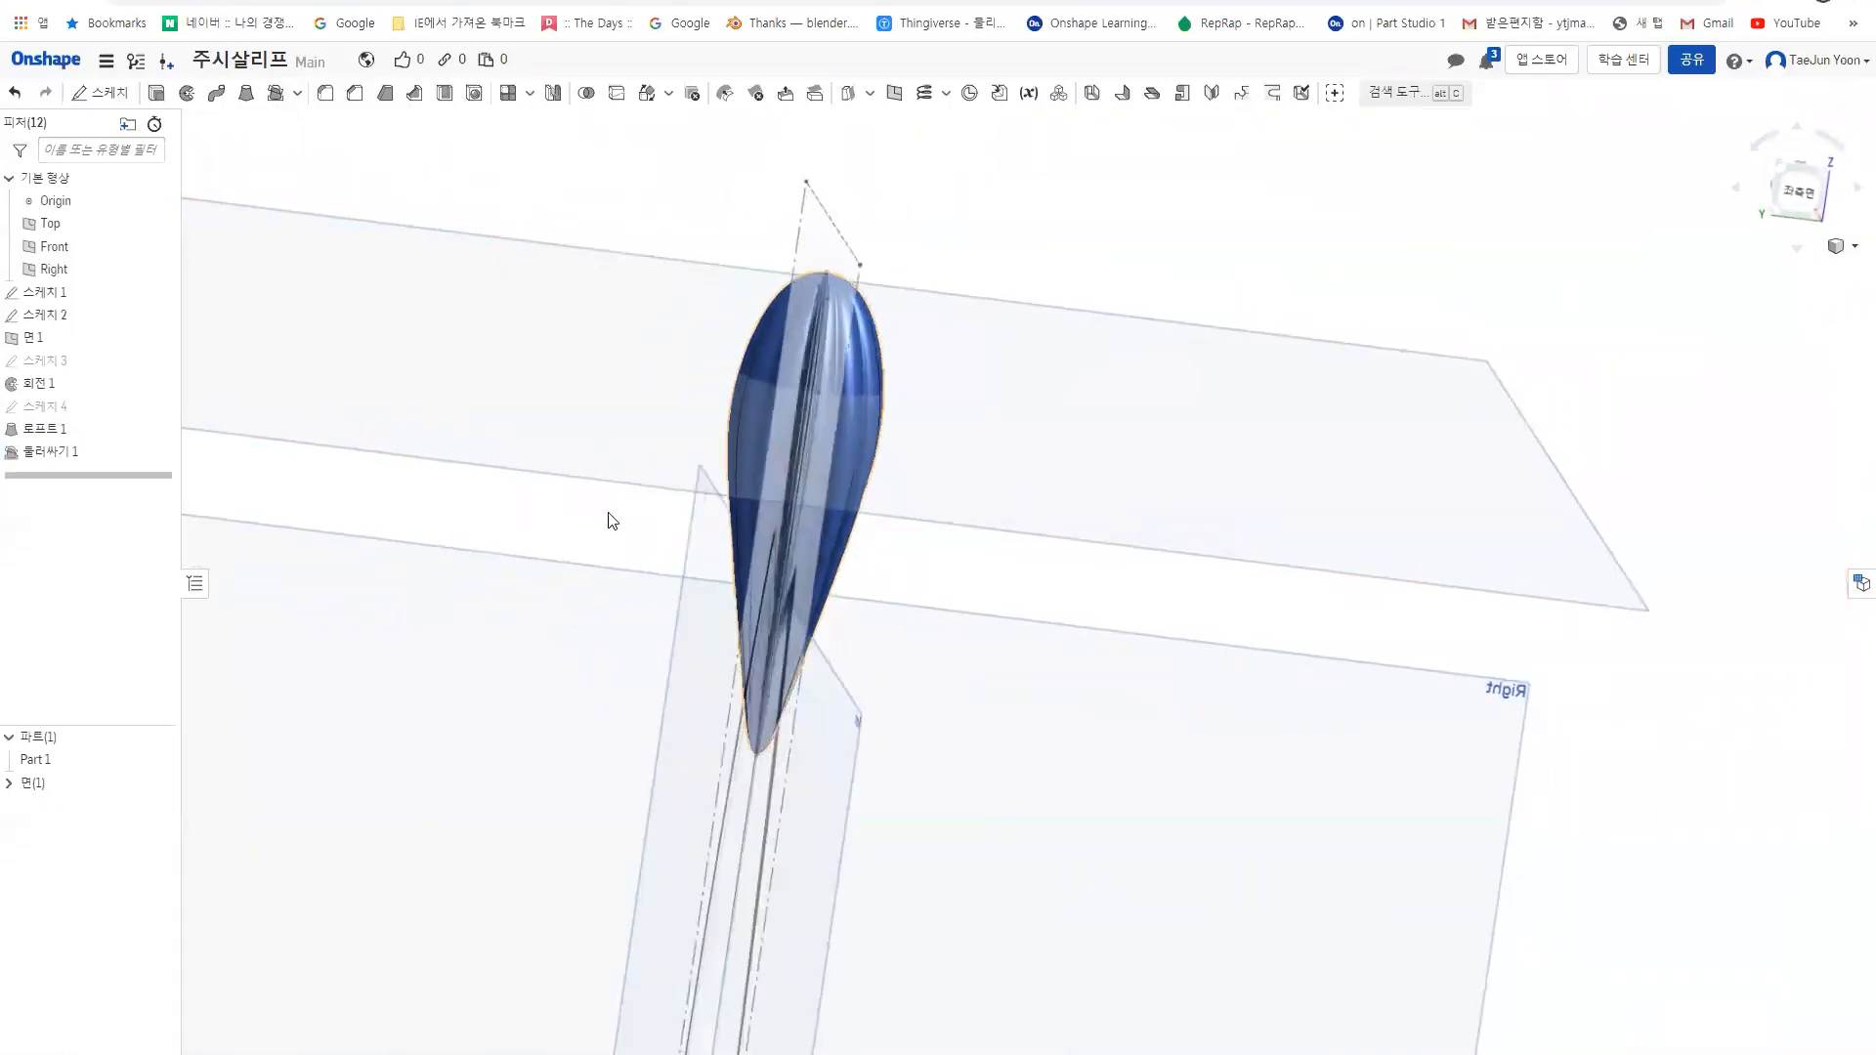
- Hide the reference image sketch, the head profile sketch and the cross-section's offset plane
left_click(863, 383)
right_click(861, 377)
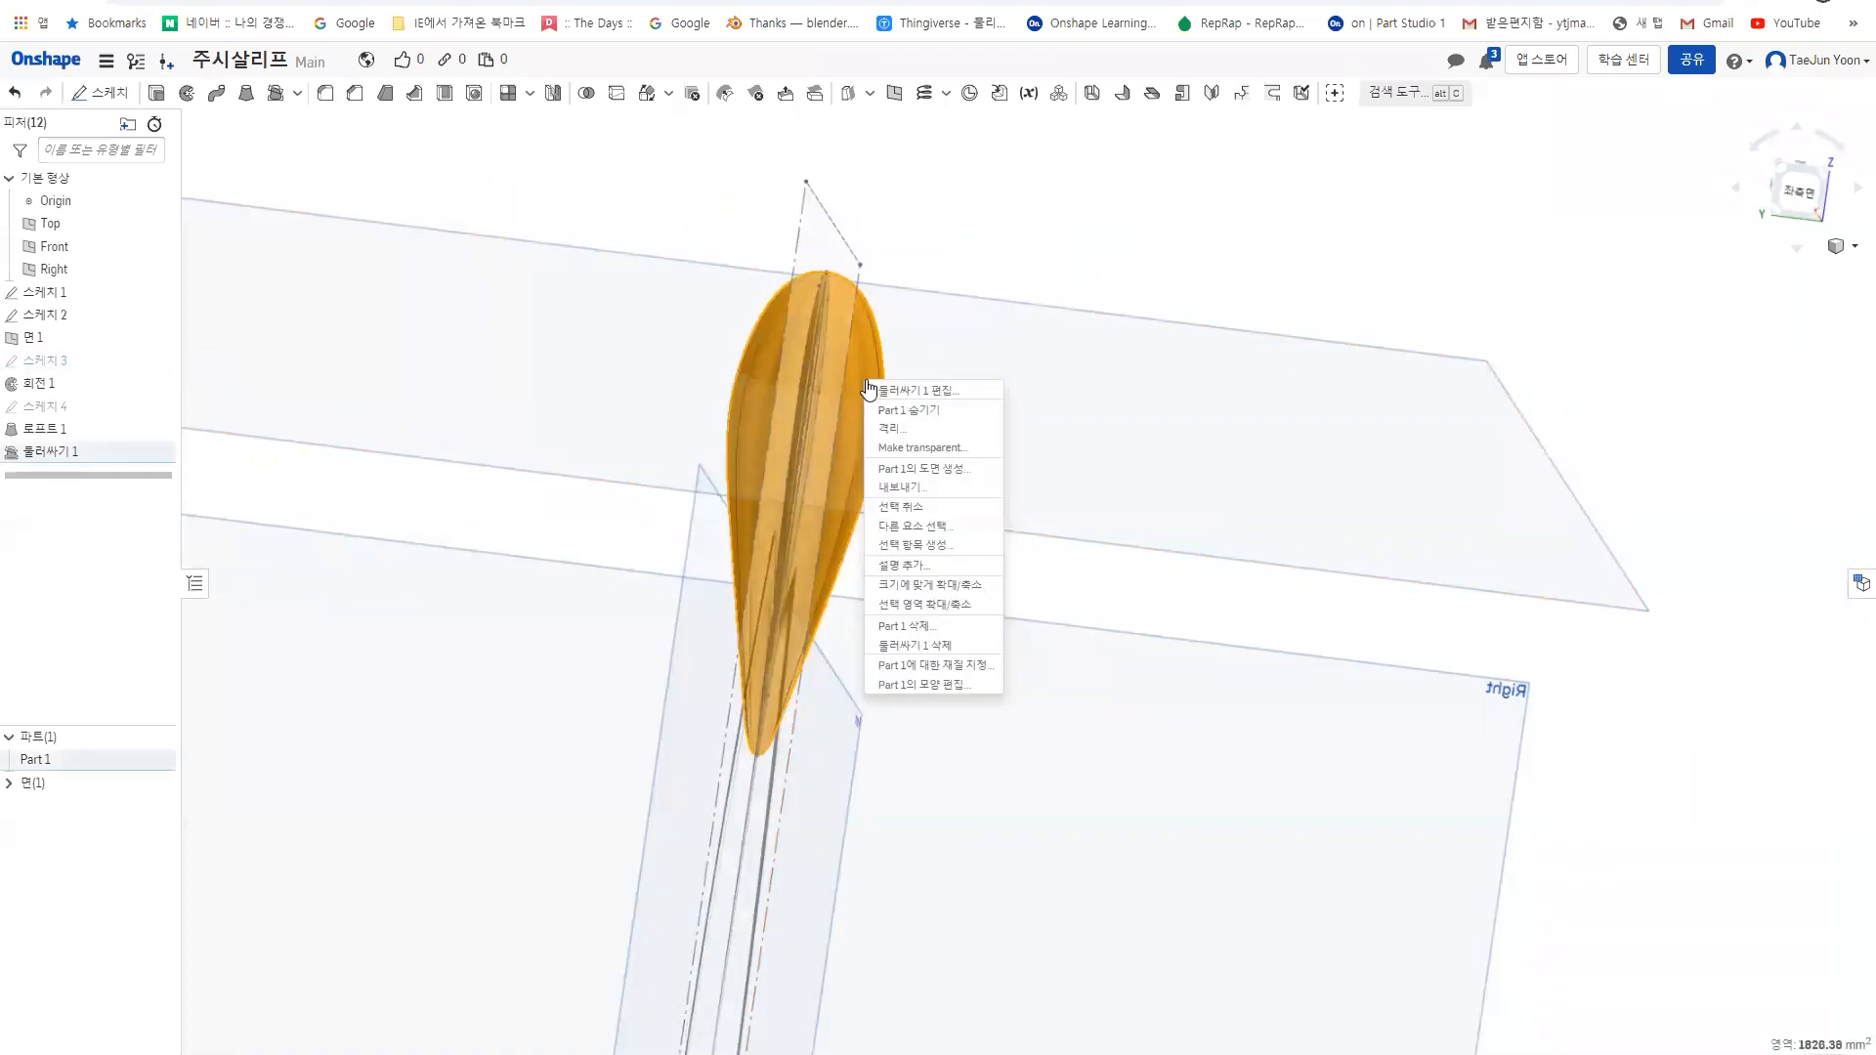
left_click(157, 316)
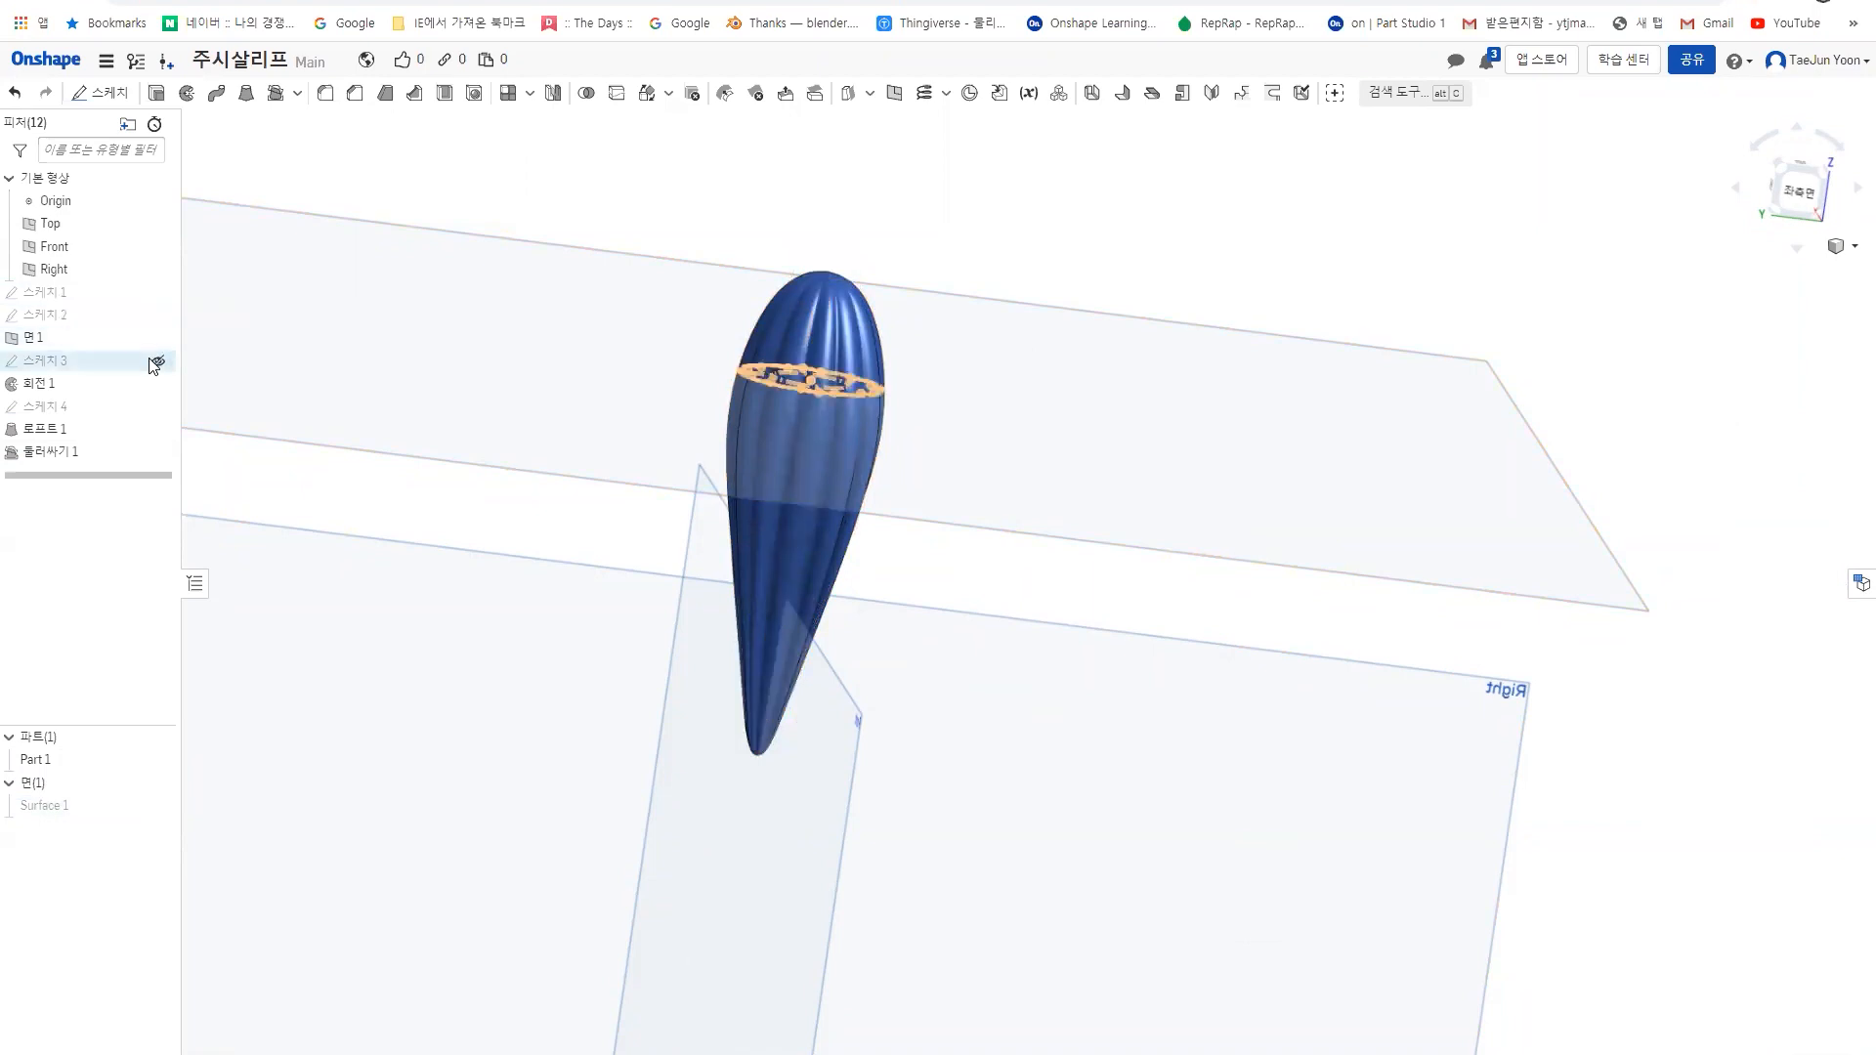
left_click(158, 338)
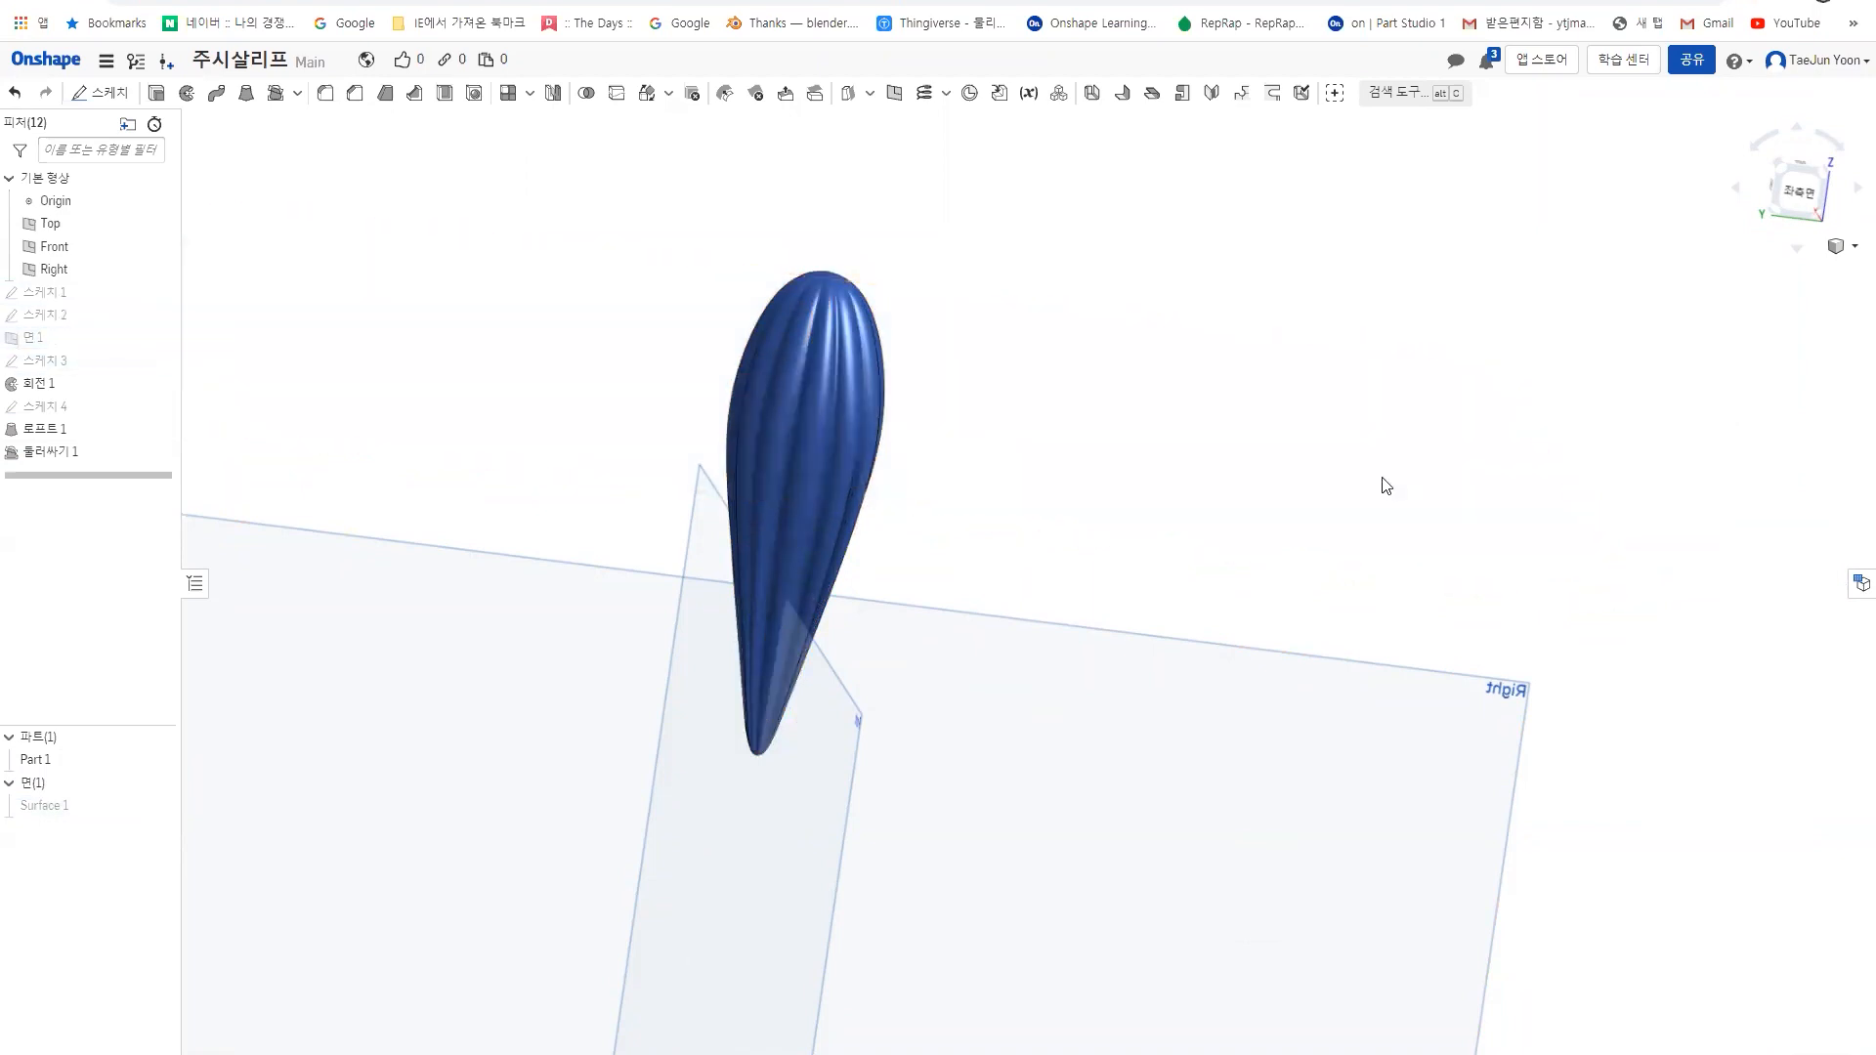
- Hide all reference planes and display the scalloped head shaded without edges
left_click(1389, 677)
right_click(1389, 677)
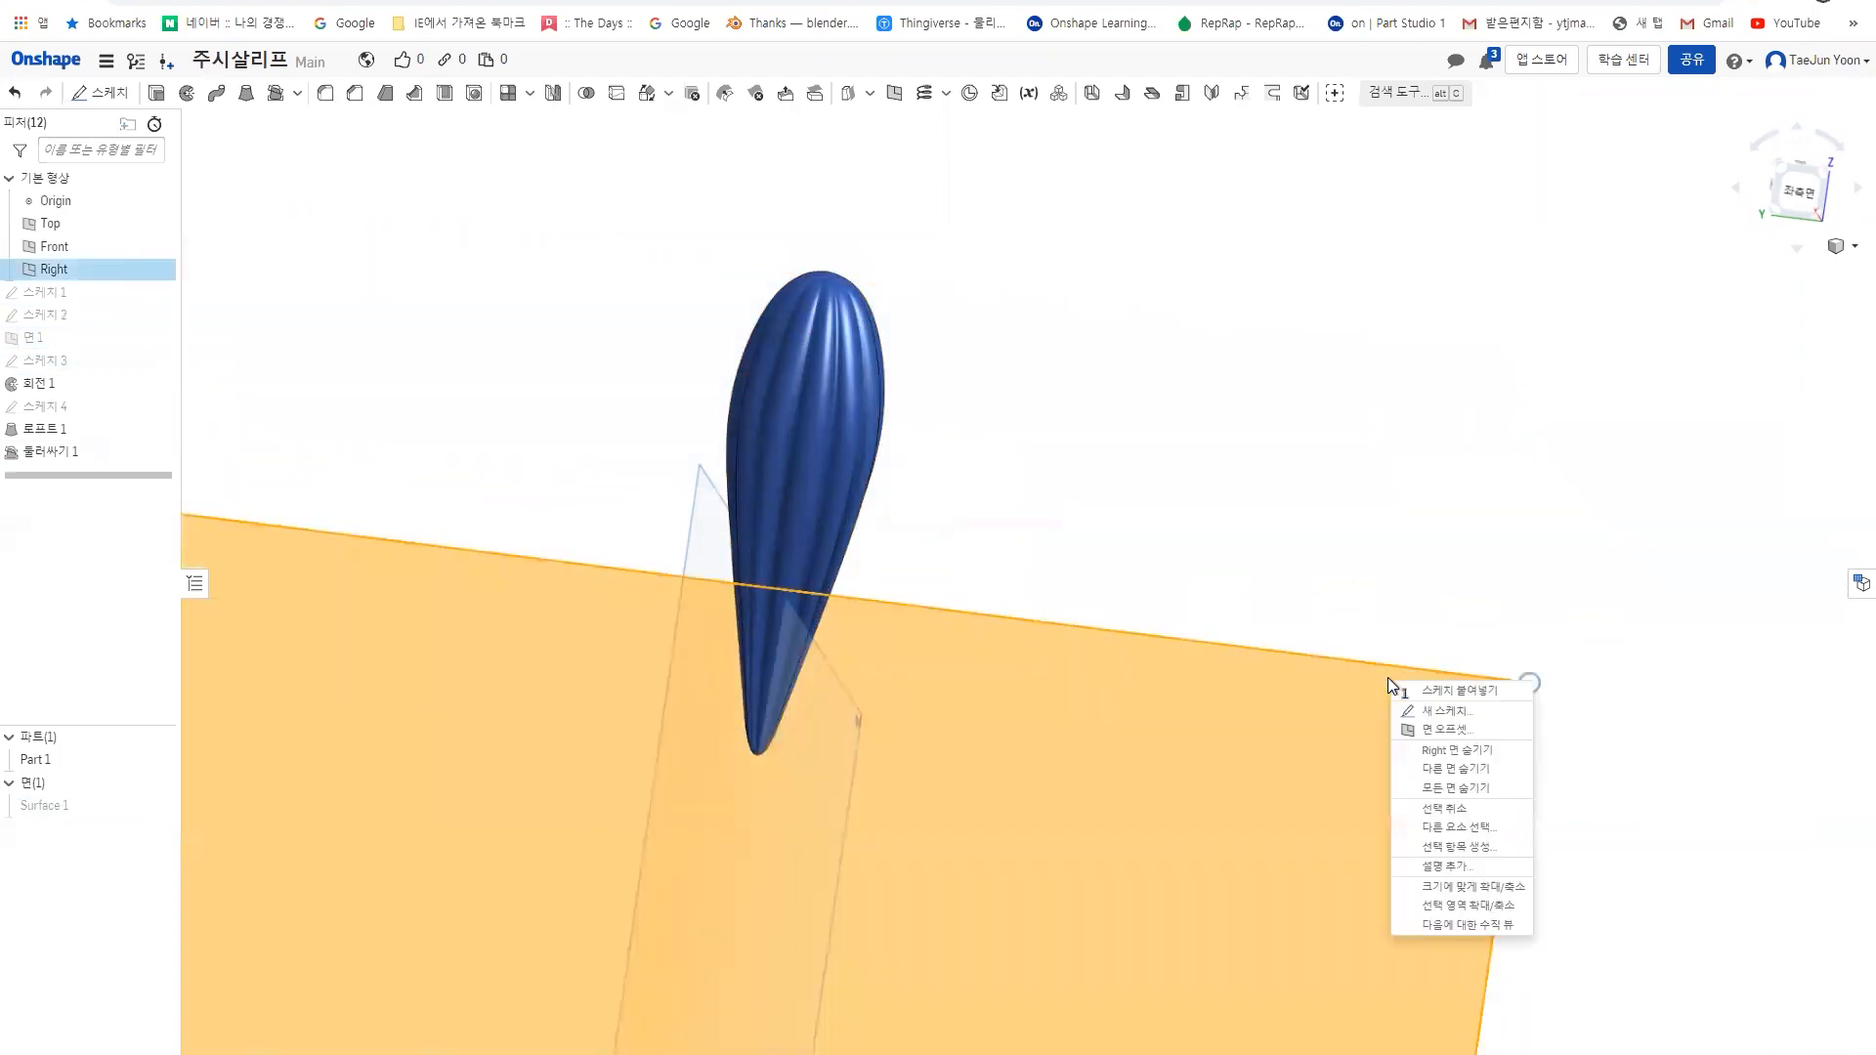
left_click(1455, 787)
right_click_drag(1059, 541, 697, 535)
scroll(872, 453, "up", 6)
right_click_drag(840, 552, 879, 547)
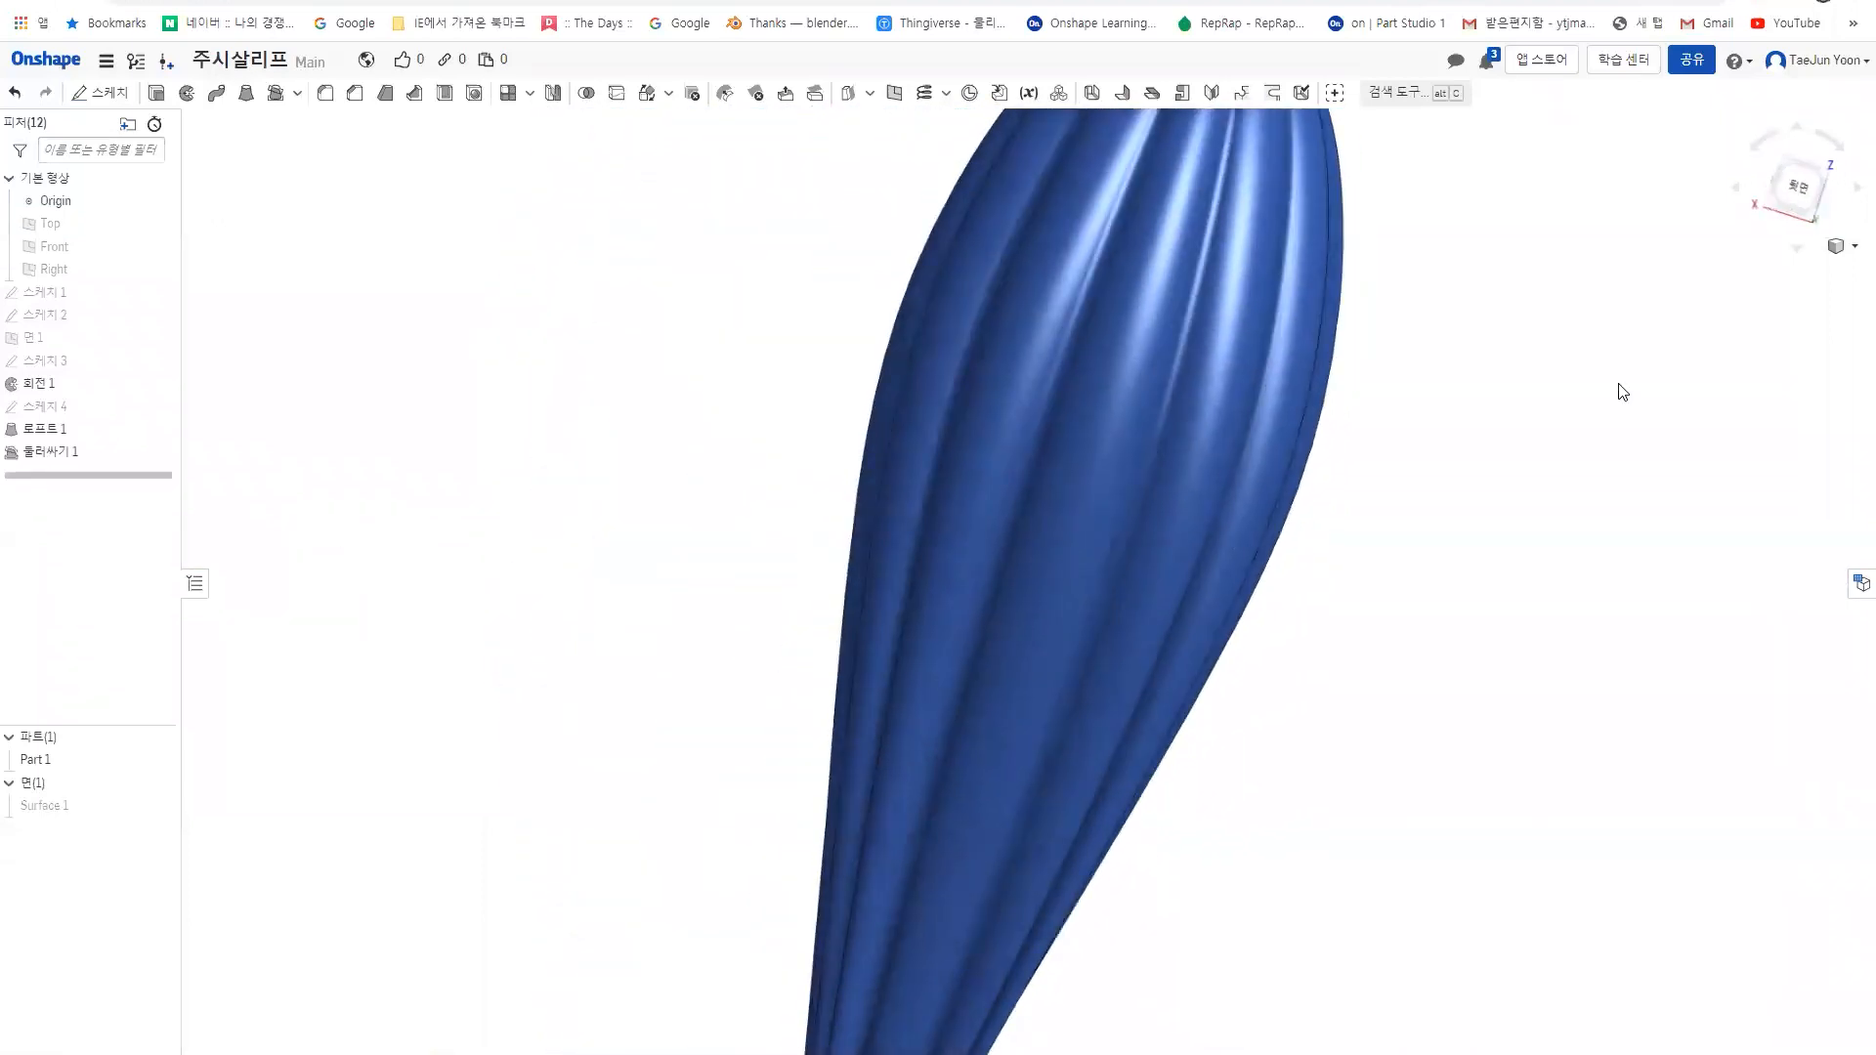
left_click(1853, 250)
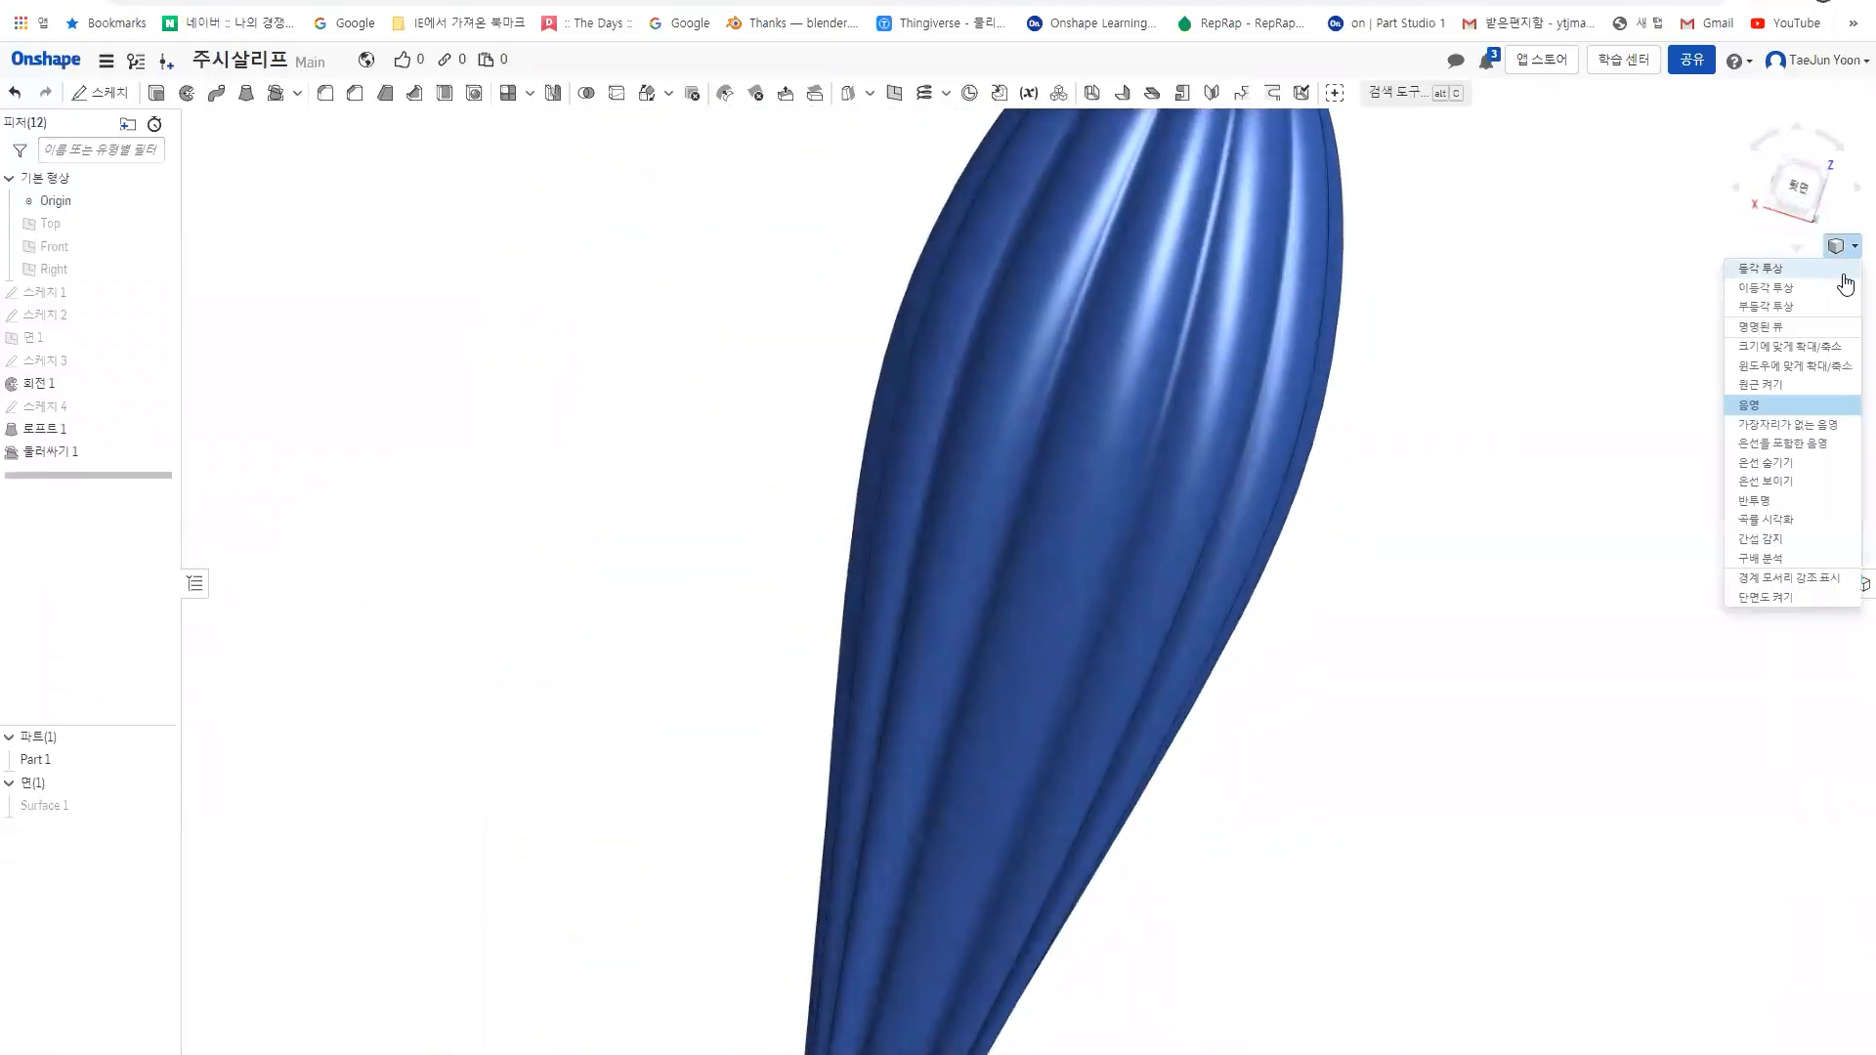
left_click(1818, 433)
right_click_drag(1301, 418, 1344, 599)
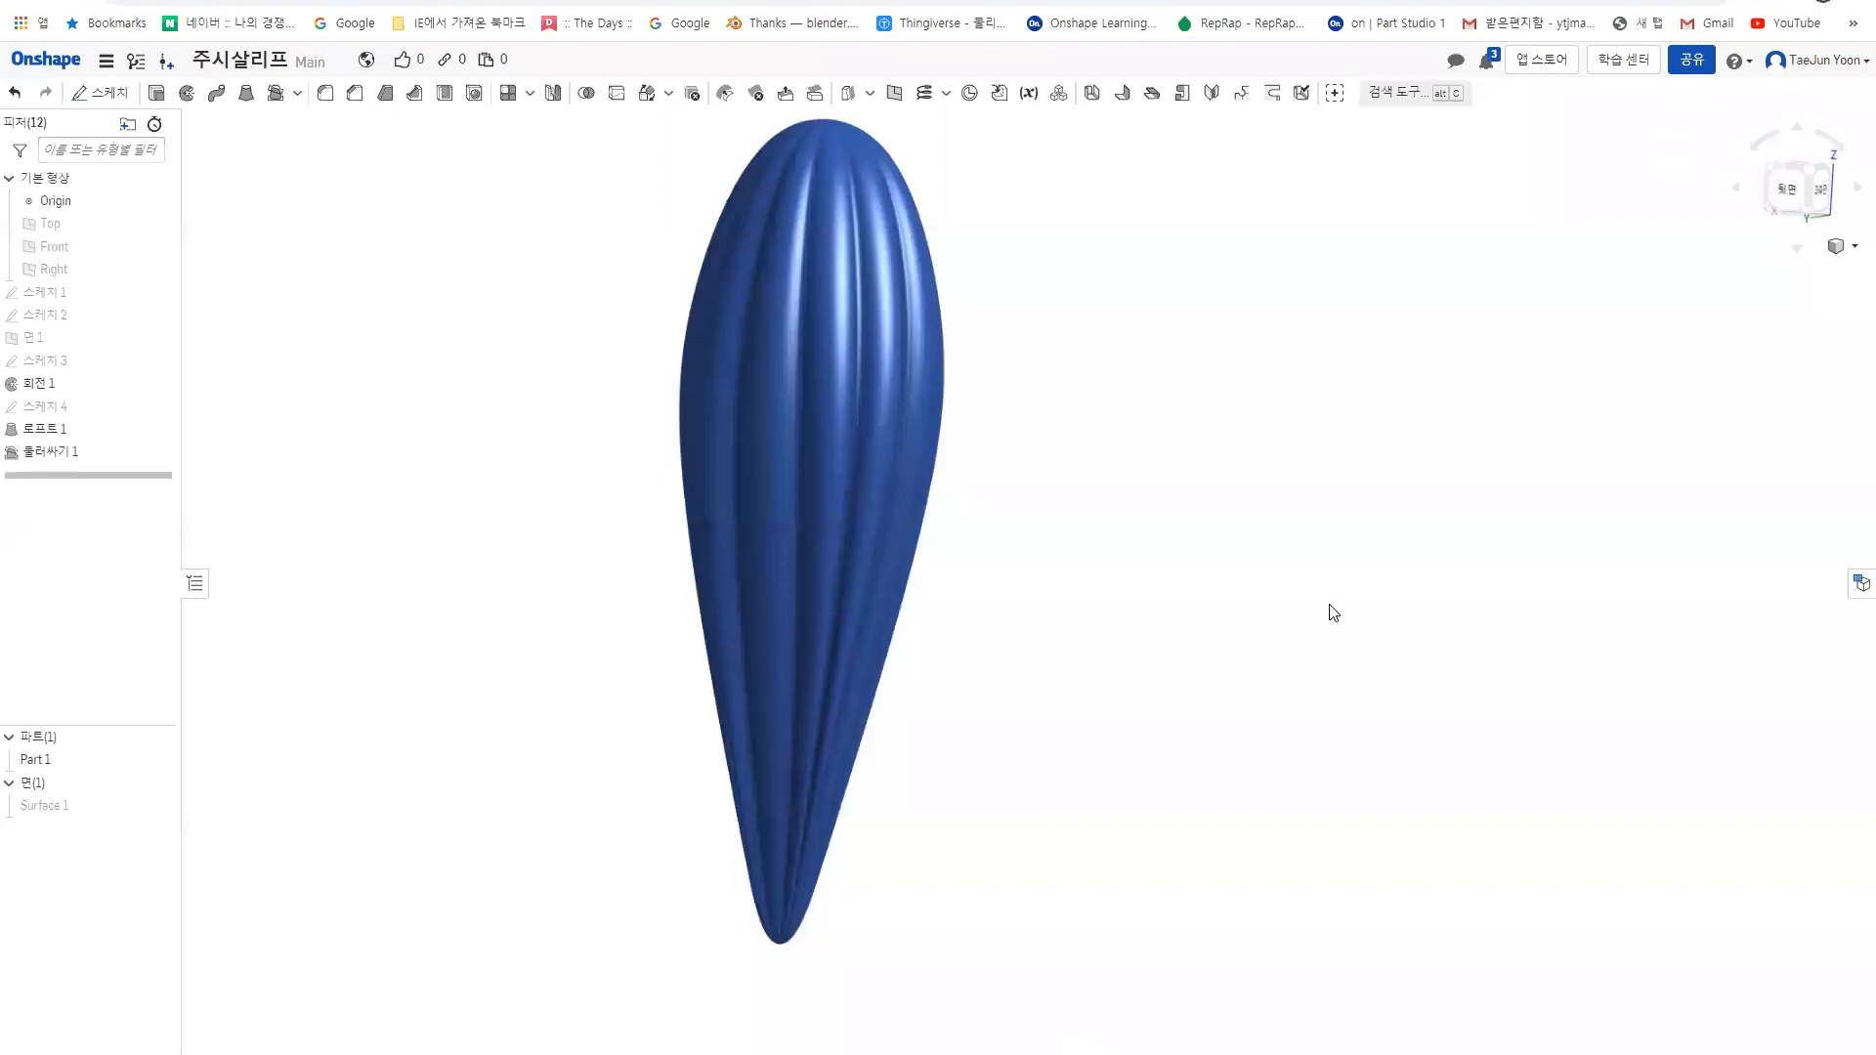
- Show the hidden planes, sketches and revolved surface again, and view the reference image's legs from the front
right_click(1316, 546)
left_click(1323, 550)
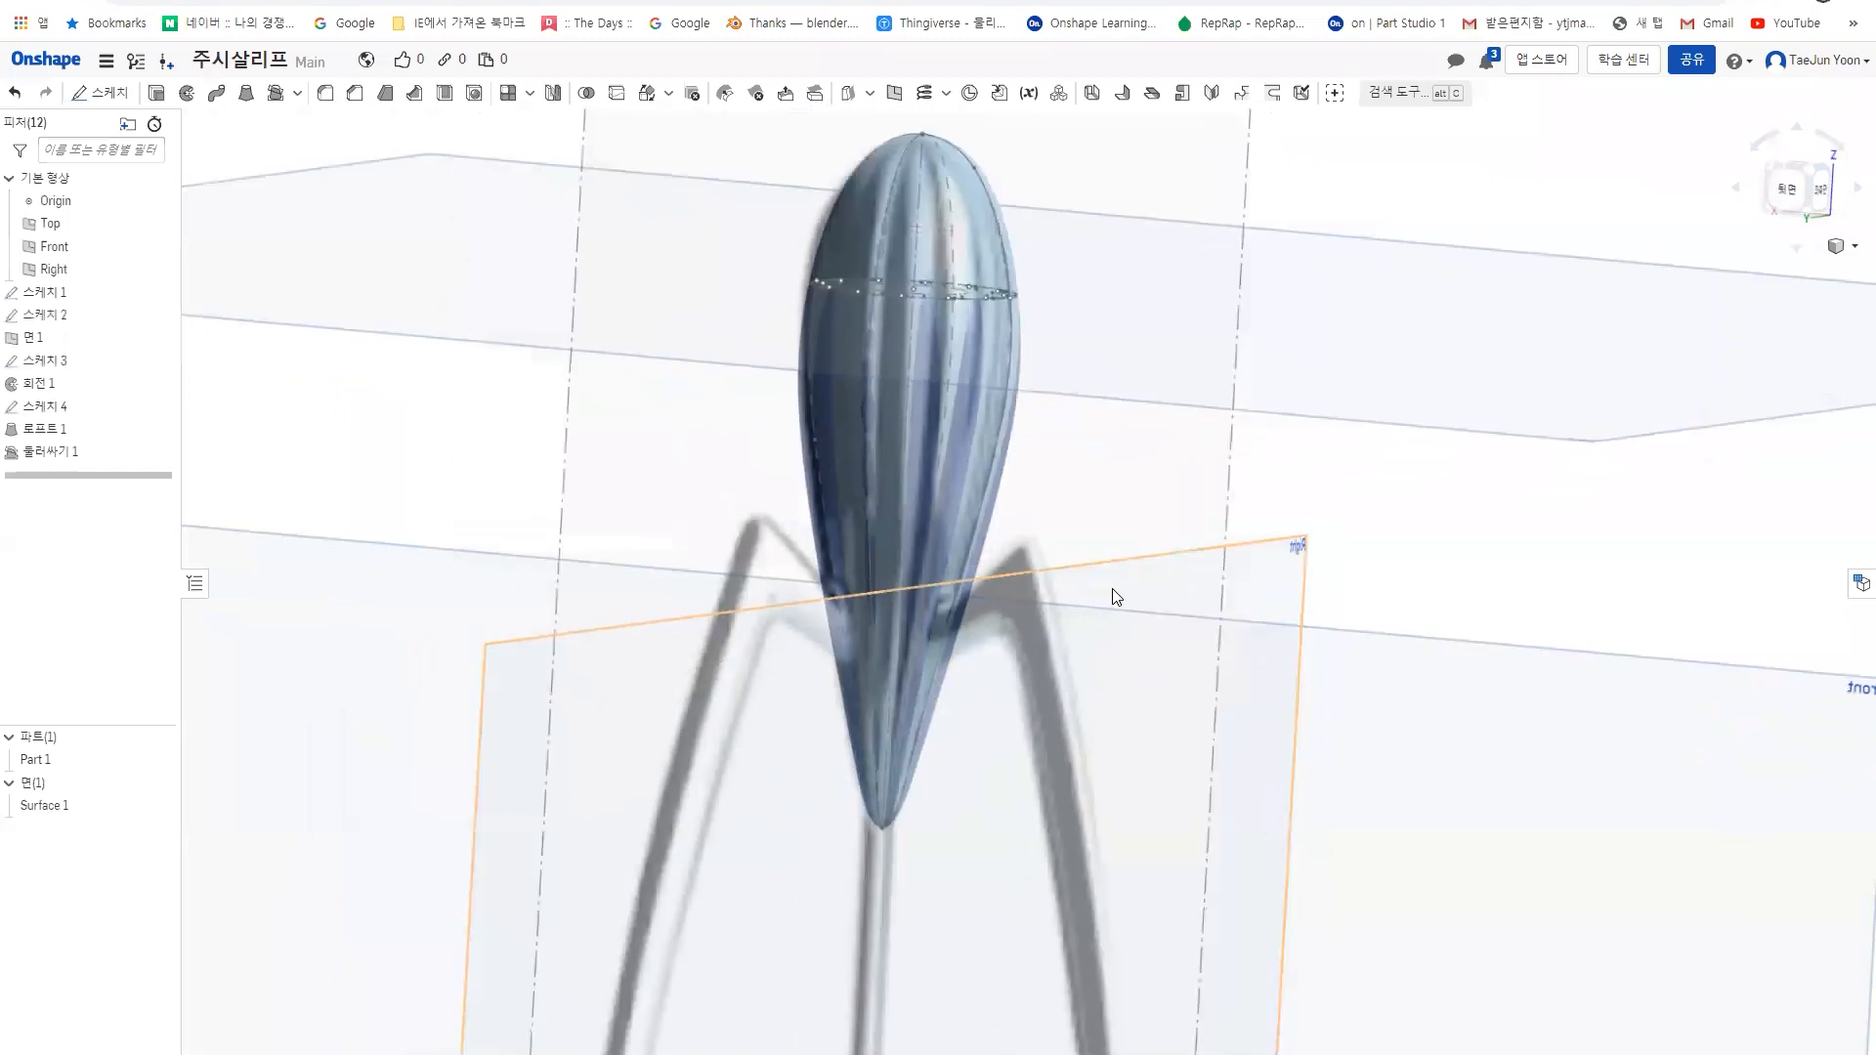
left_click(1791, 194)
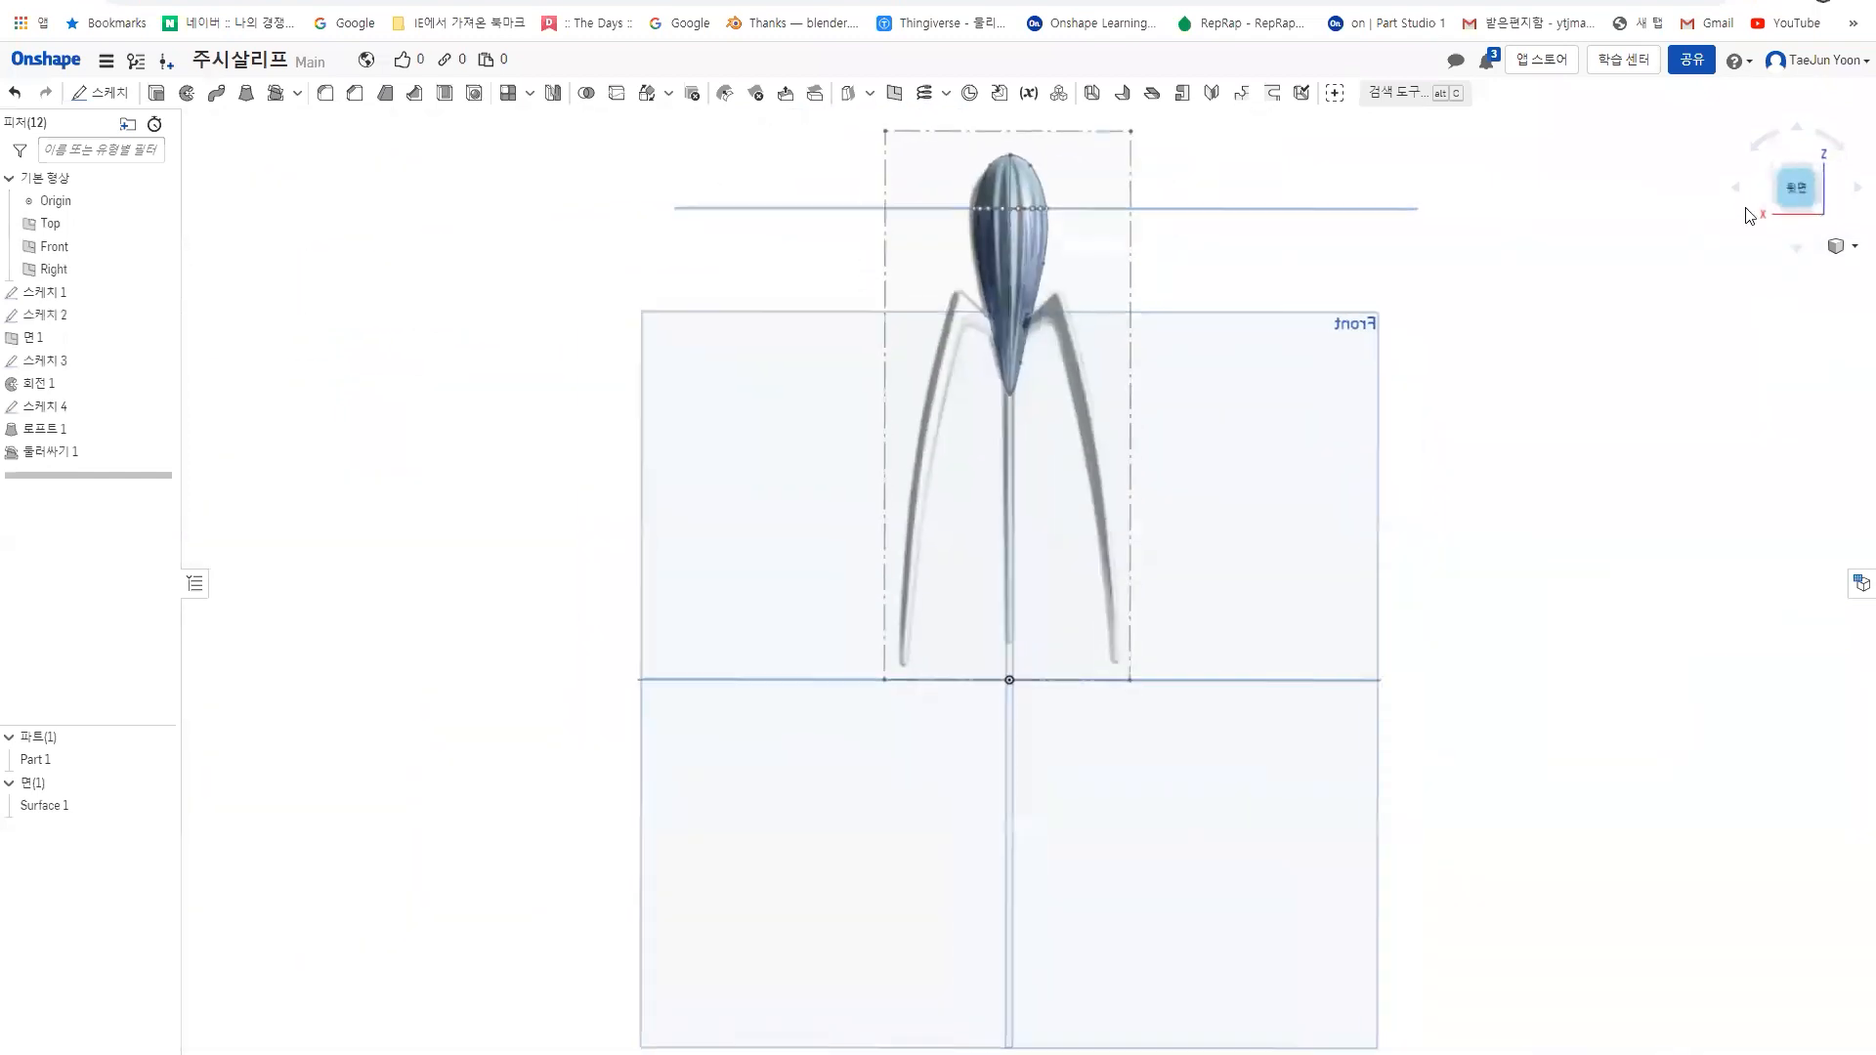
right_click_drag(1520, 421, 1304, 403)
right_click_drag(1777, 256, 1558, 303)
left_click(1802, 193)
scroll(1085, 361, "up", 5)
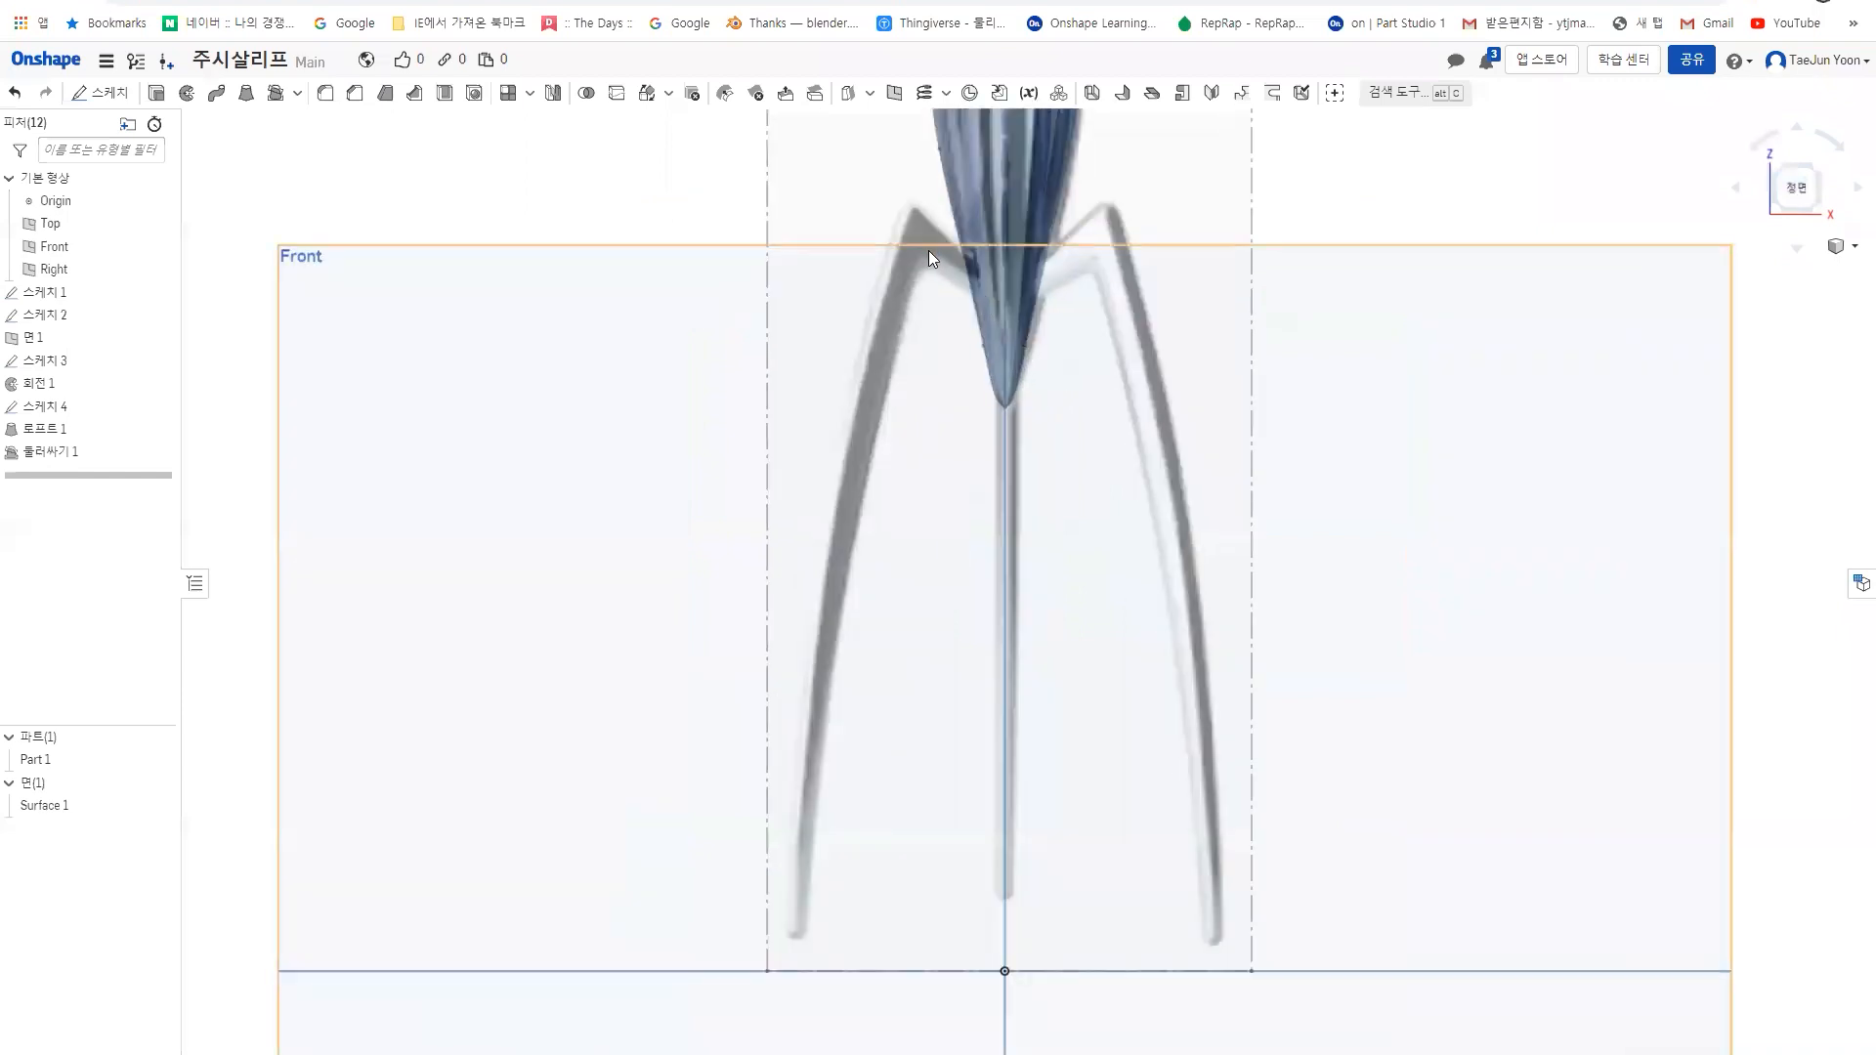
scroll(954, 278, "up", 5)
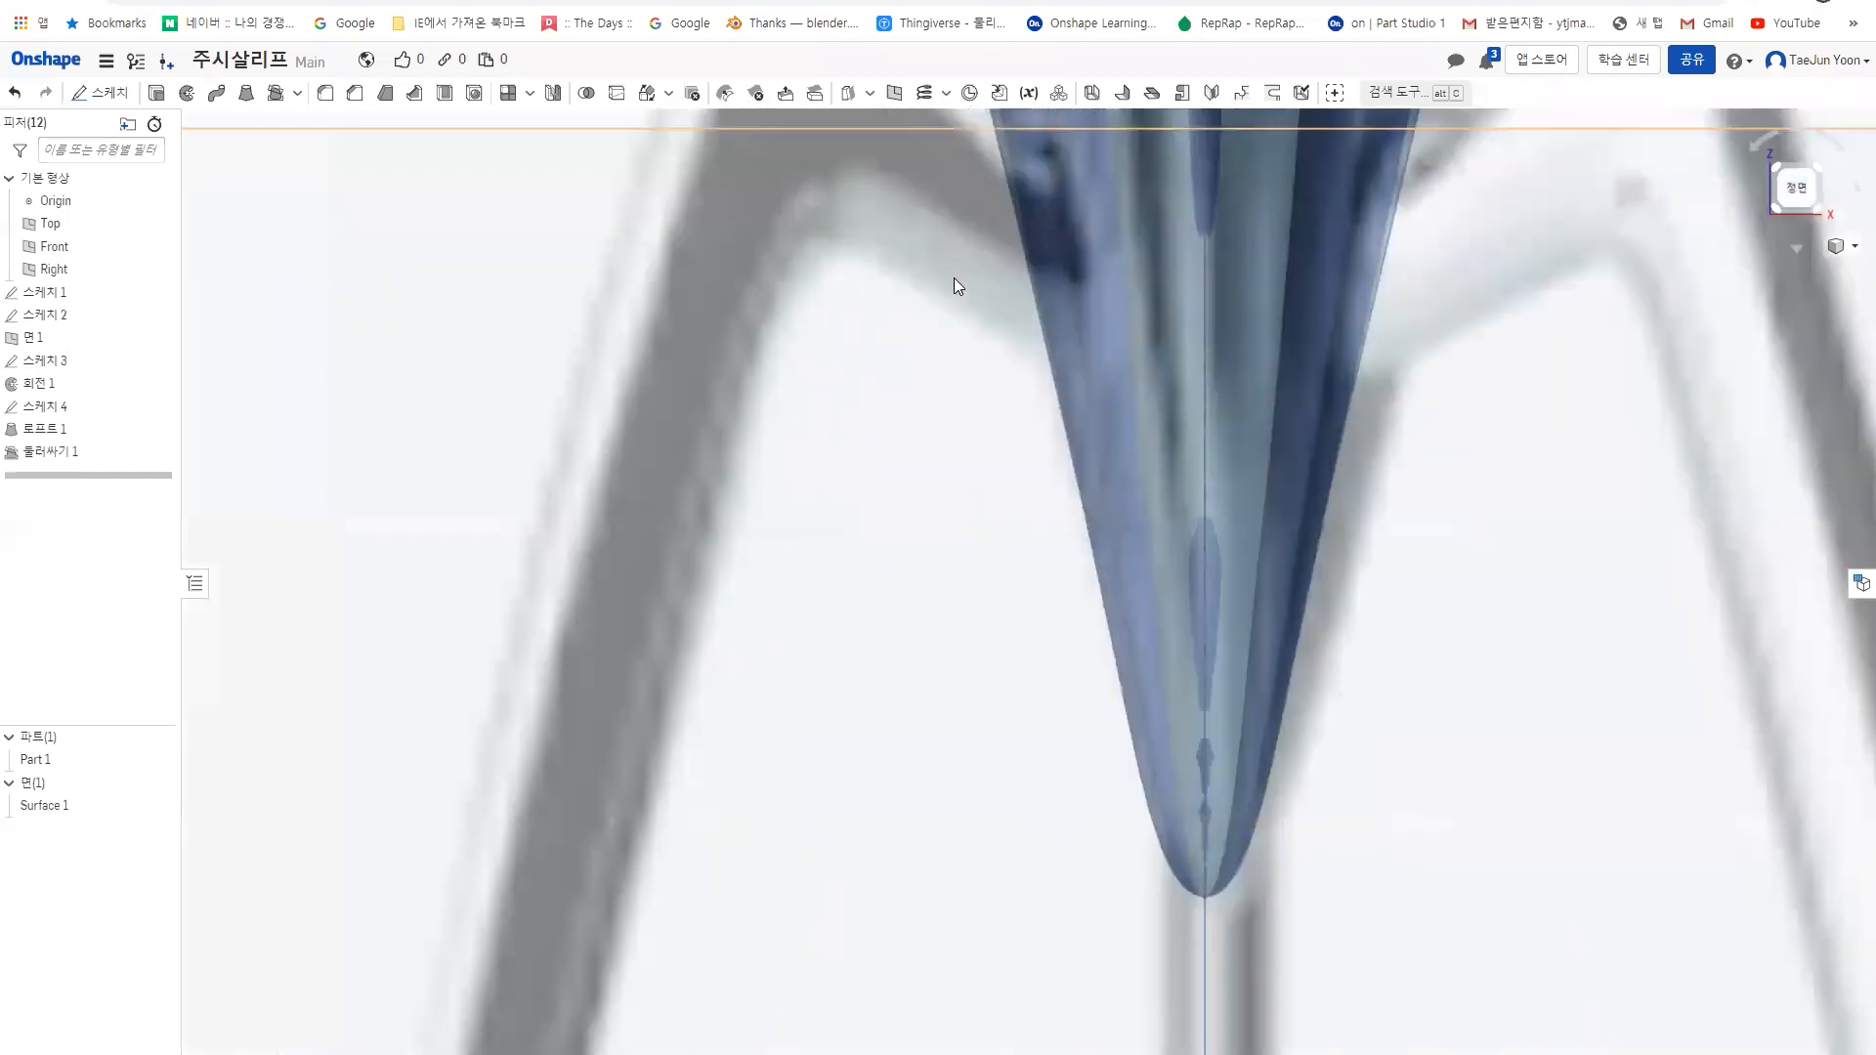
scroll(992, 383, "down", 4)
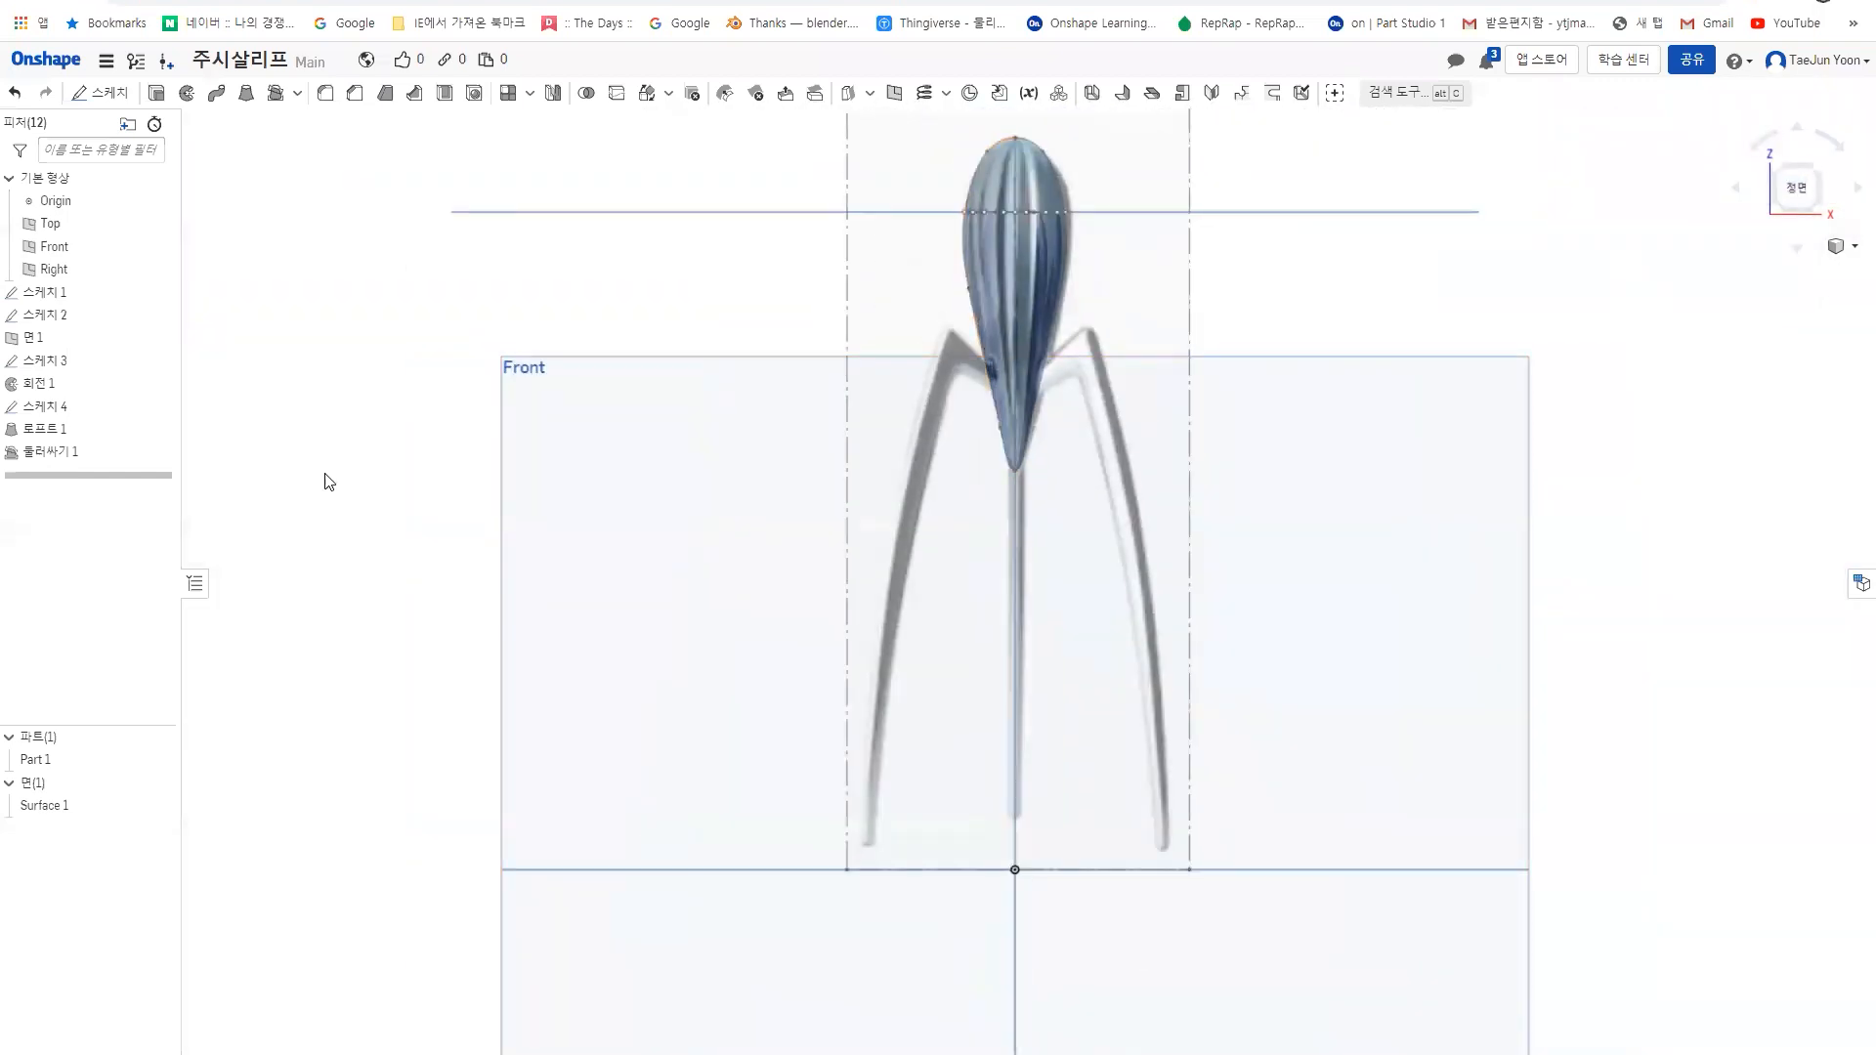
- Sketch a spline on the Front plane tracing the outer edge of the reference image's left leg, from the head over the knee to the foot
left_click(101, 93)
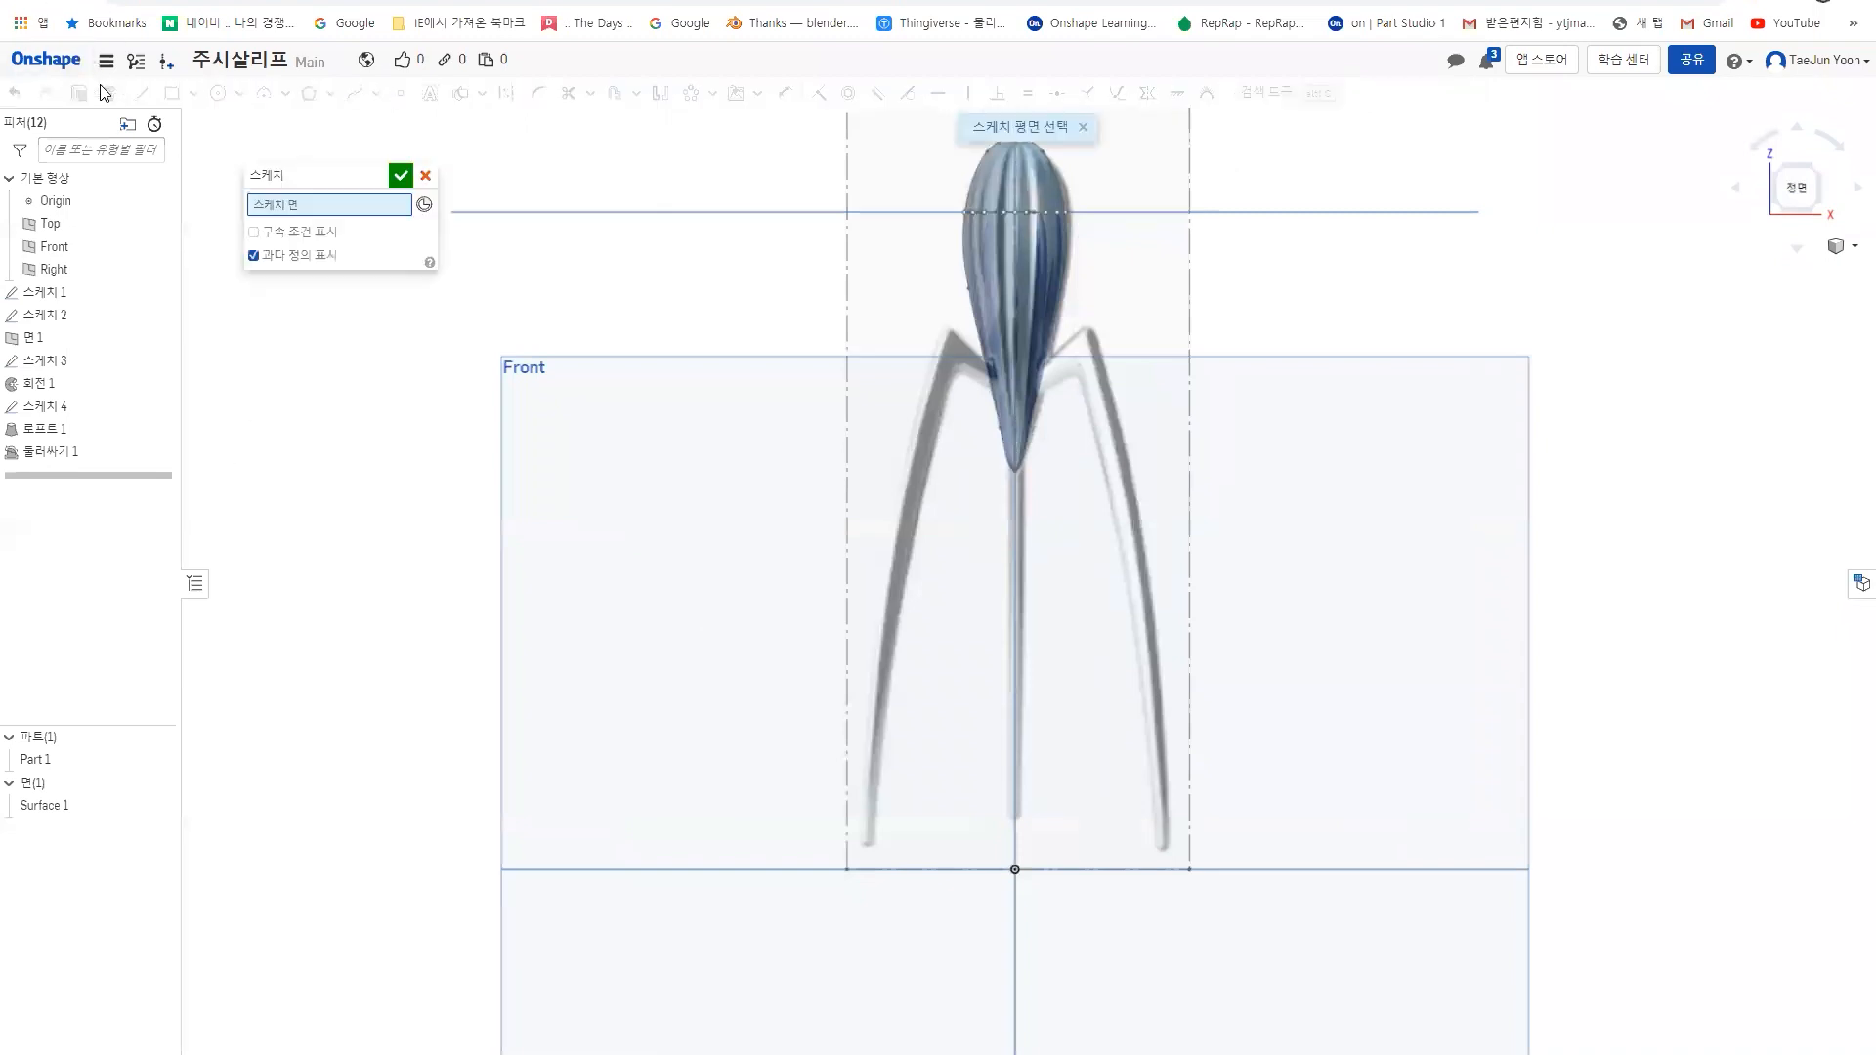
left_click(606, 386)
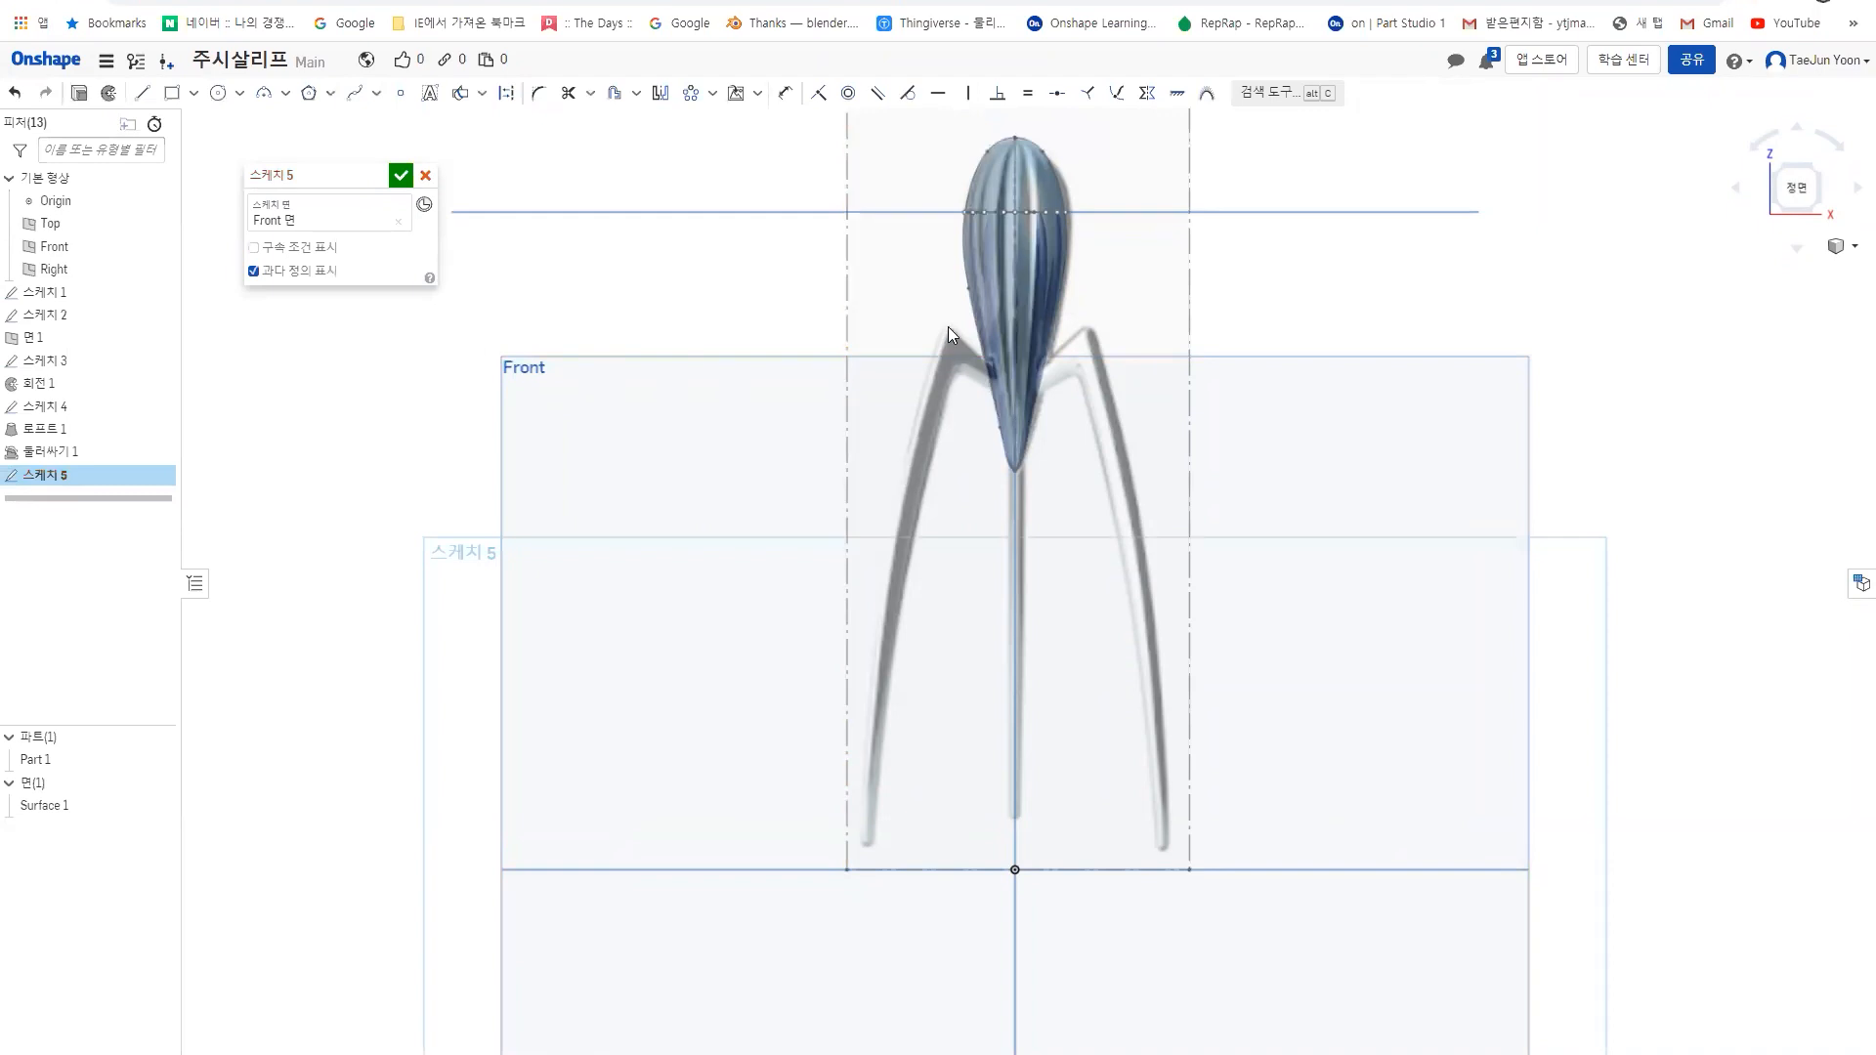
scroll(947, 326, "up", 5)
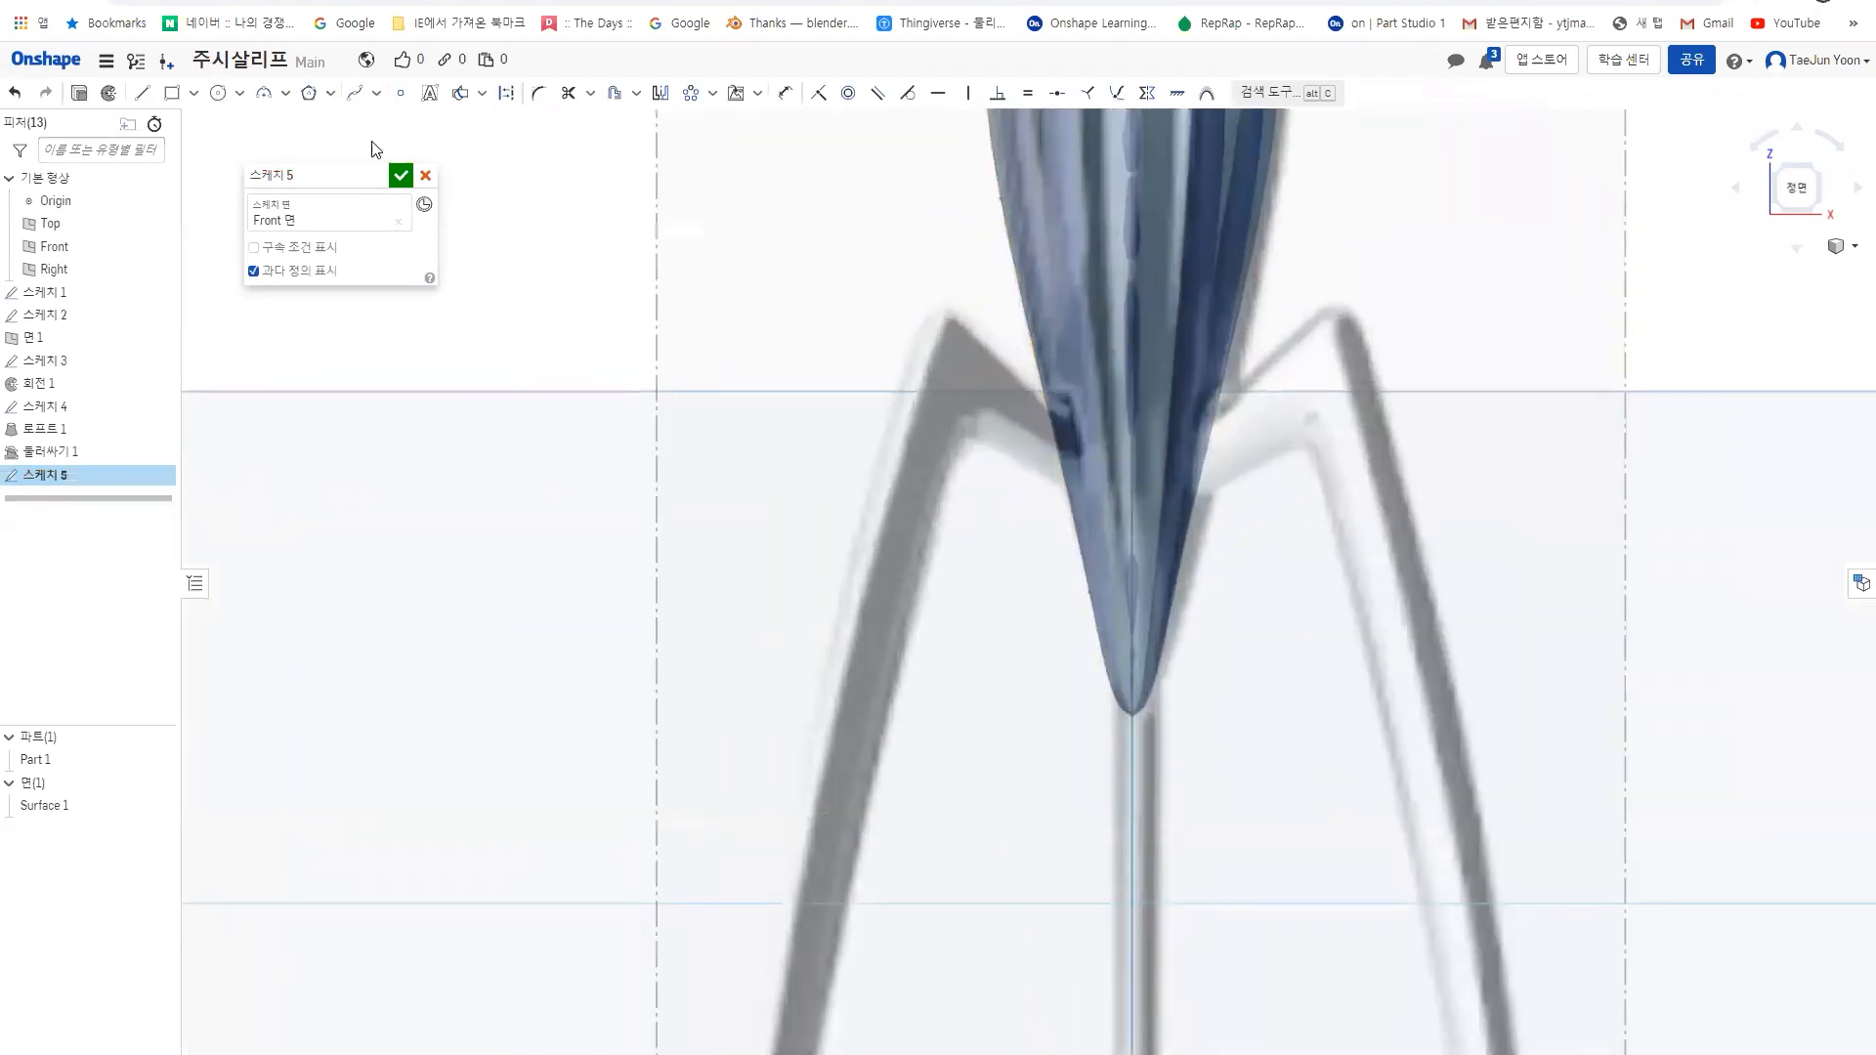
left_click(354, 92)
scroll(919, 423, "up", 2)
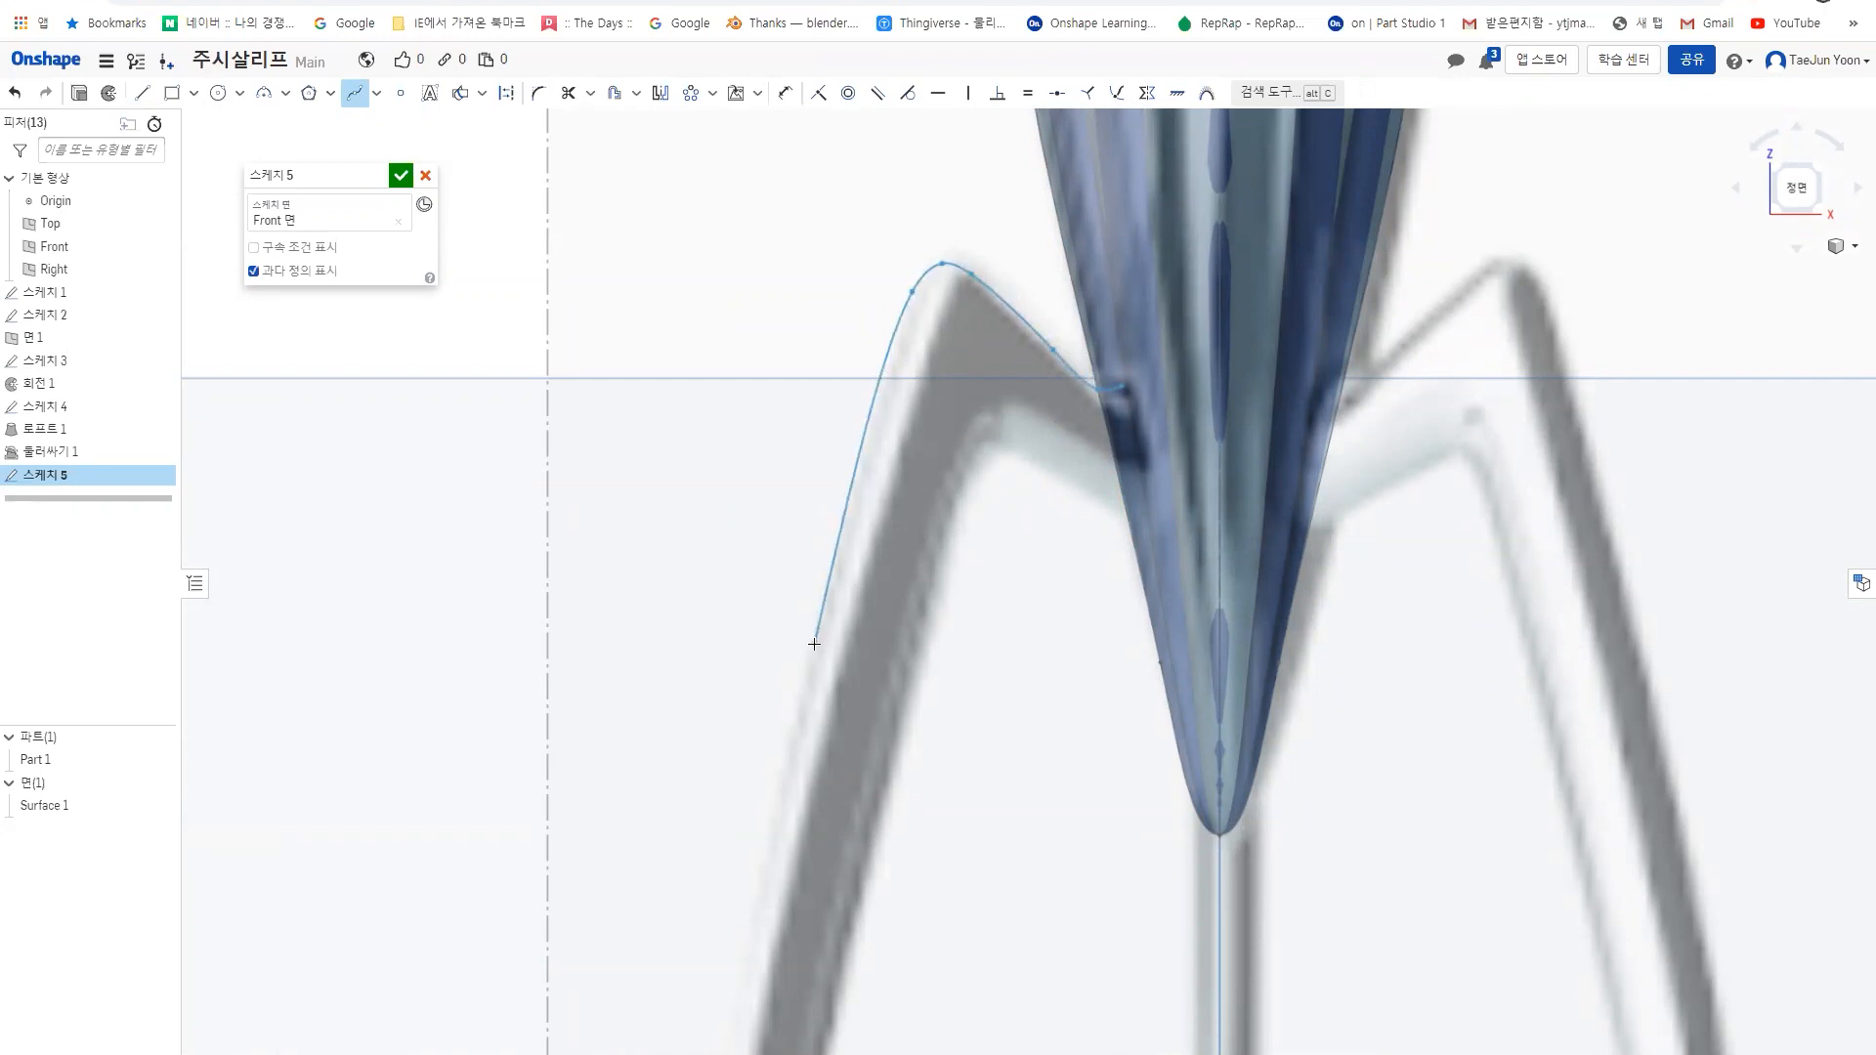
scroll(808, 664, "down", 5)
middle_click_drag(806, 674, 845, 354)
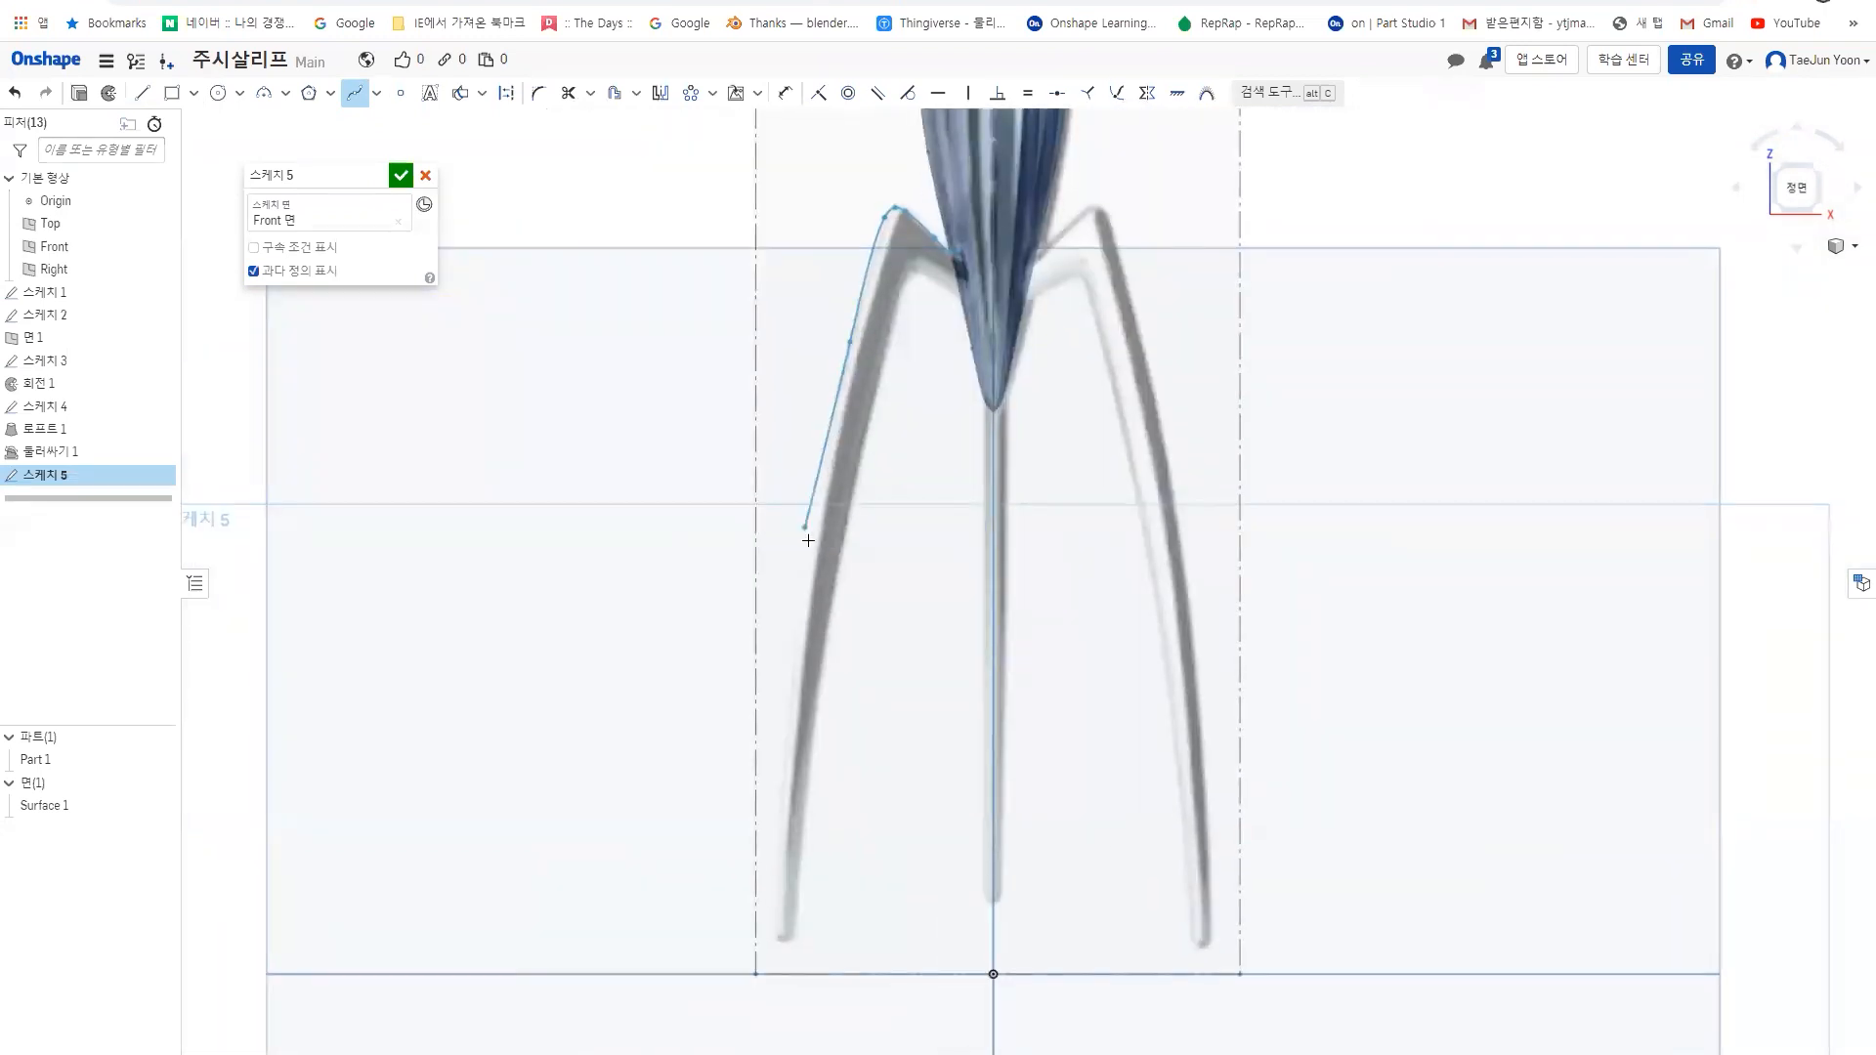
left_click(809, 557)
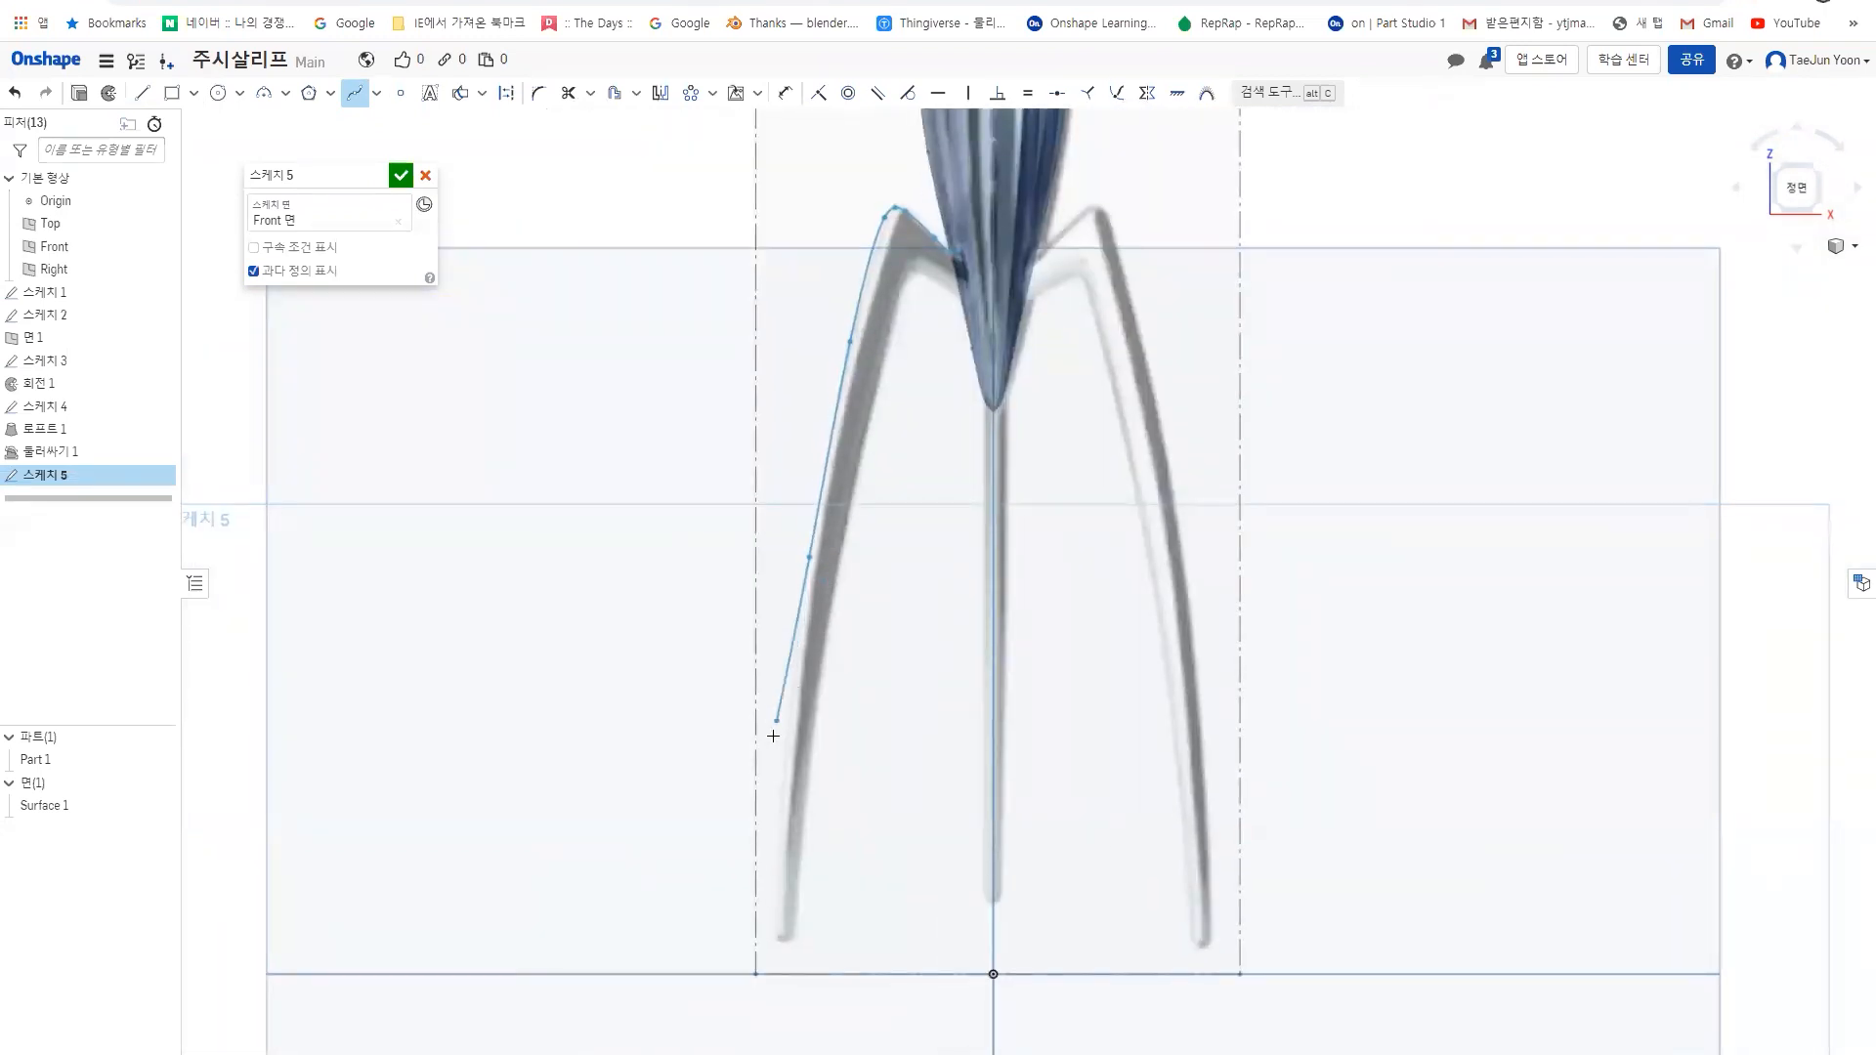
left_click(780, 777)
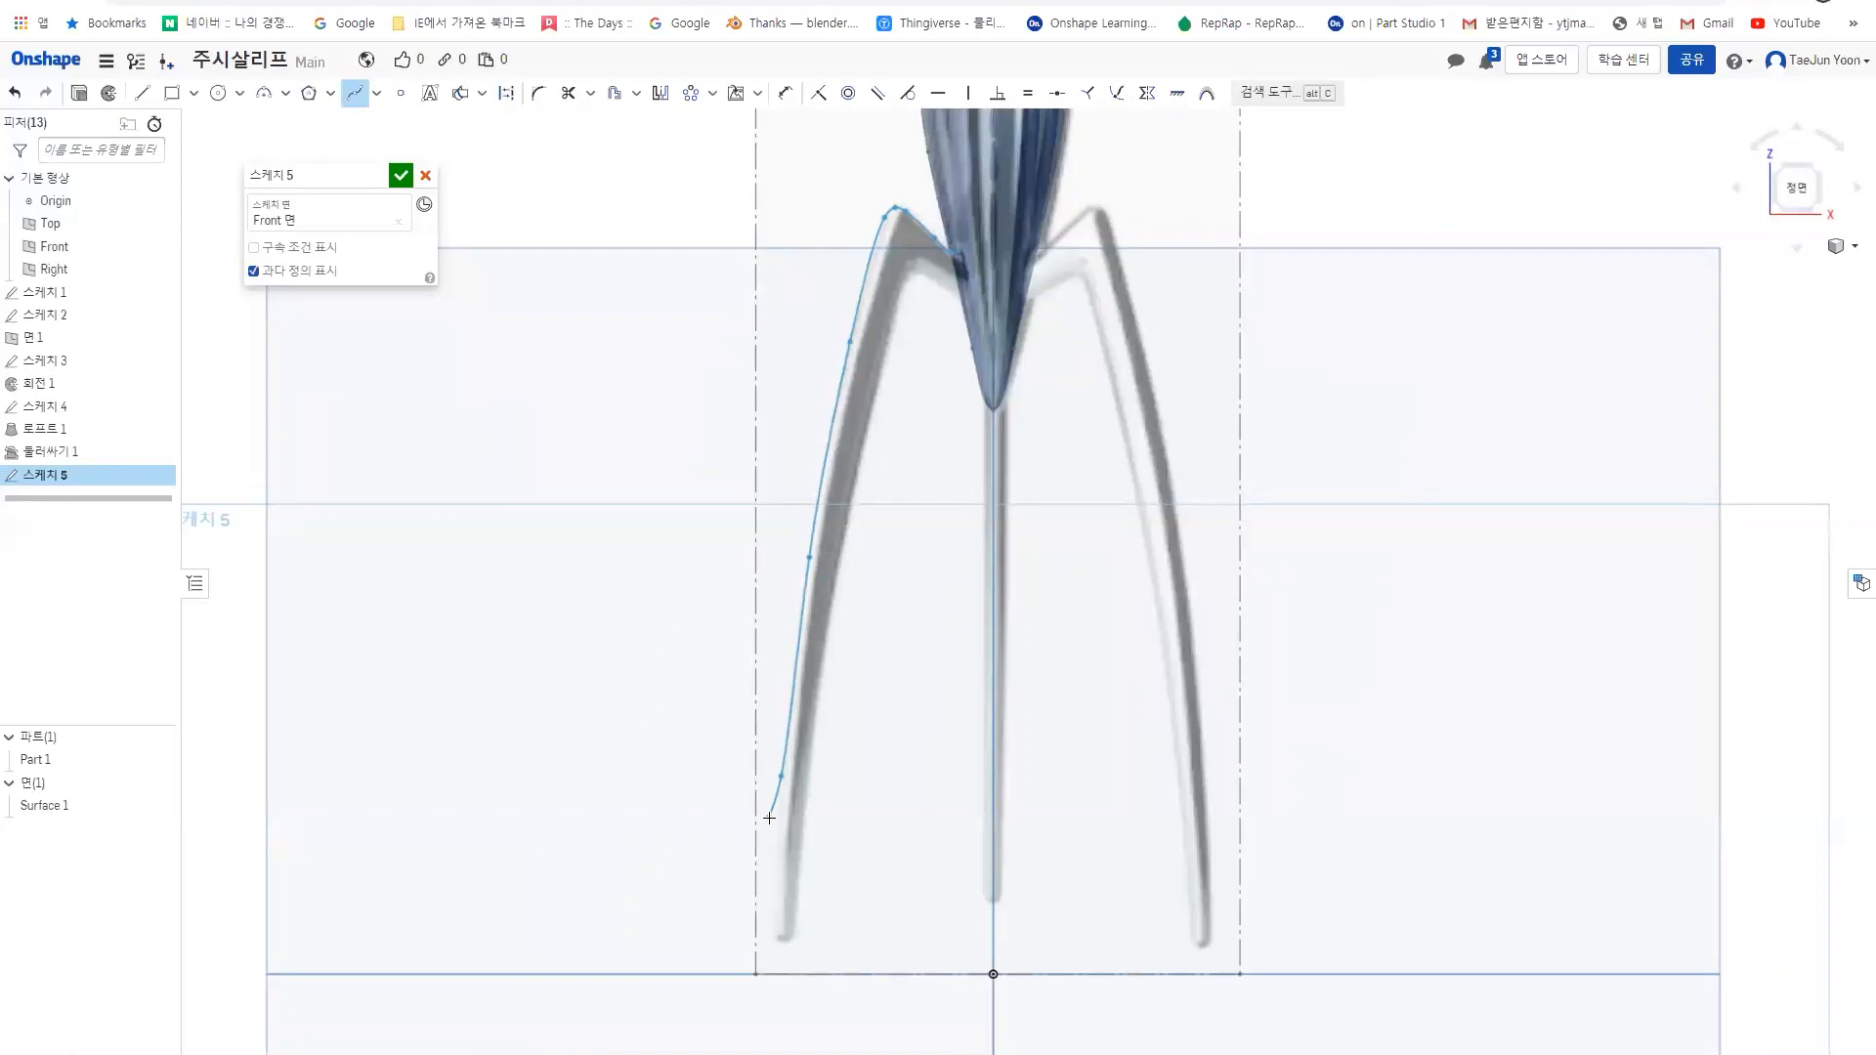
left_click(774, 939)
key("Escape")
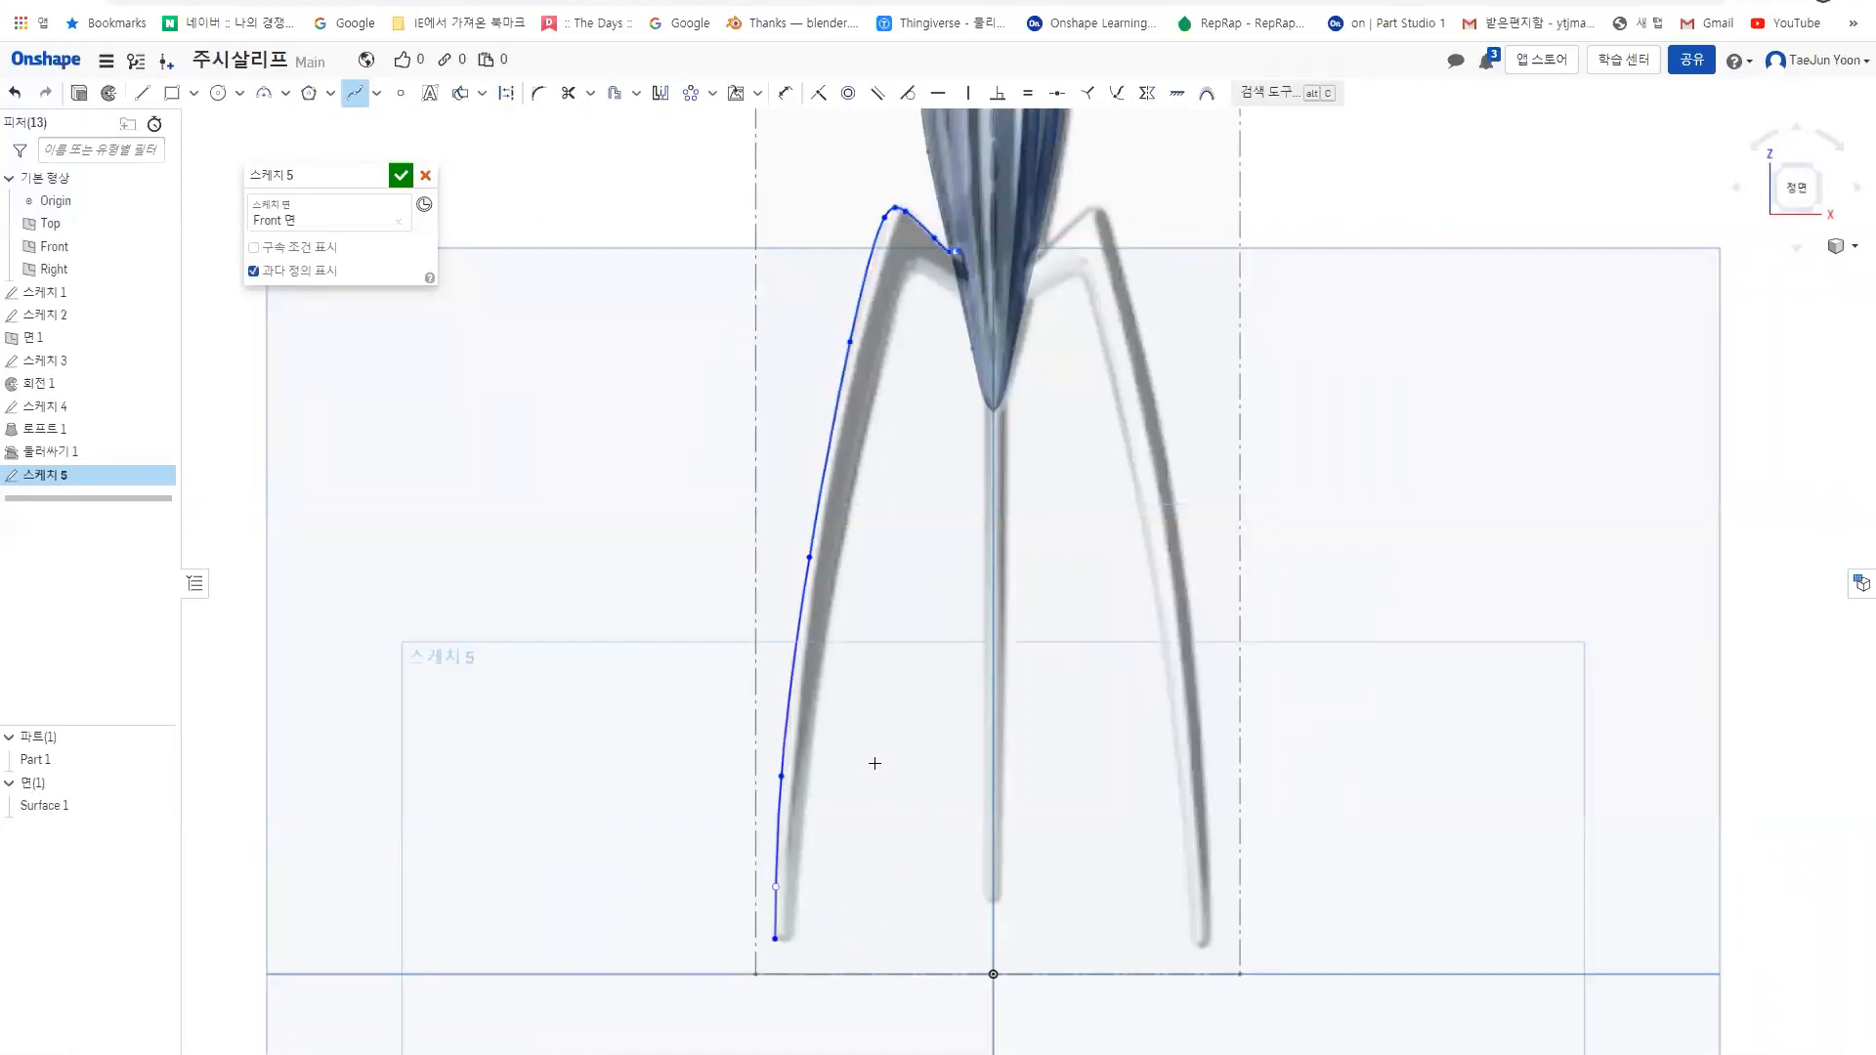
- Trace the inner edge of the left leg with a second spline, from the head down to the foot
scroll(953, 244, "up", 8)
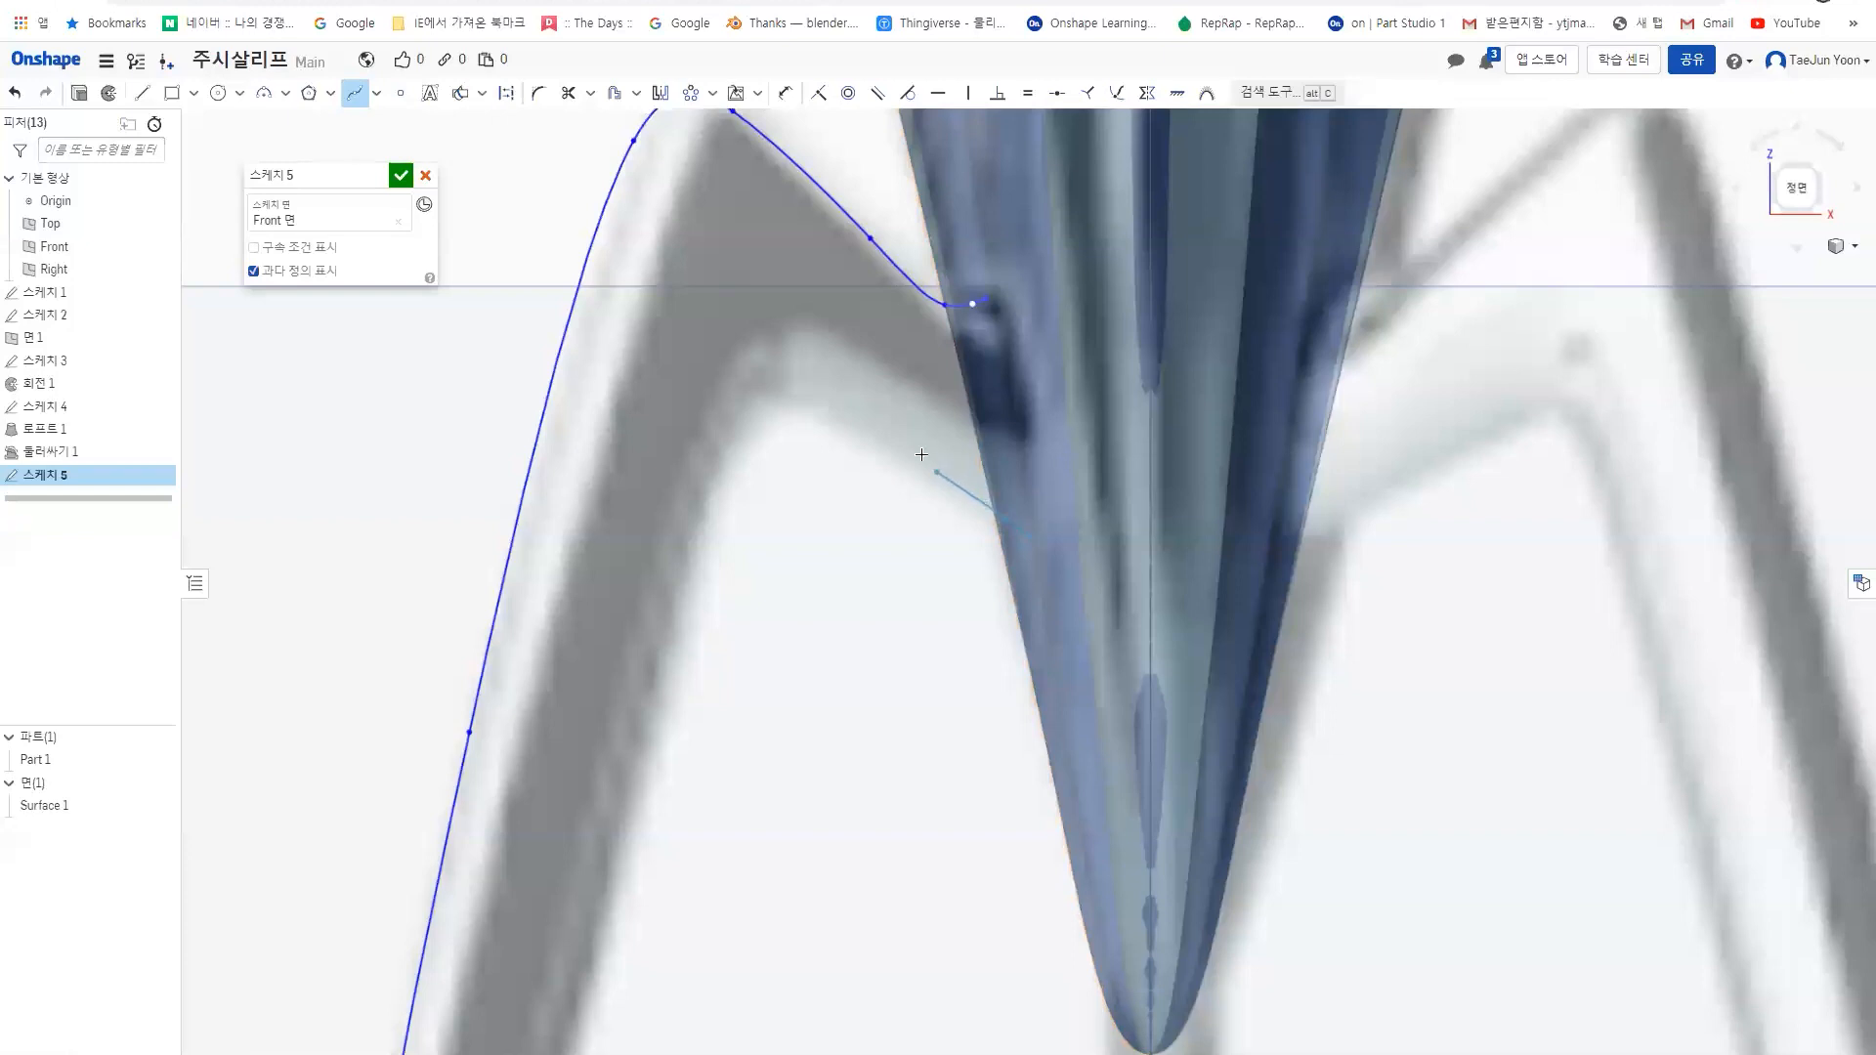
left_click(794, 391)
left_click(759, 415)
scroll(698, 582, "down", 5)
scroll(723, 400, "up", 3)
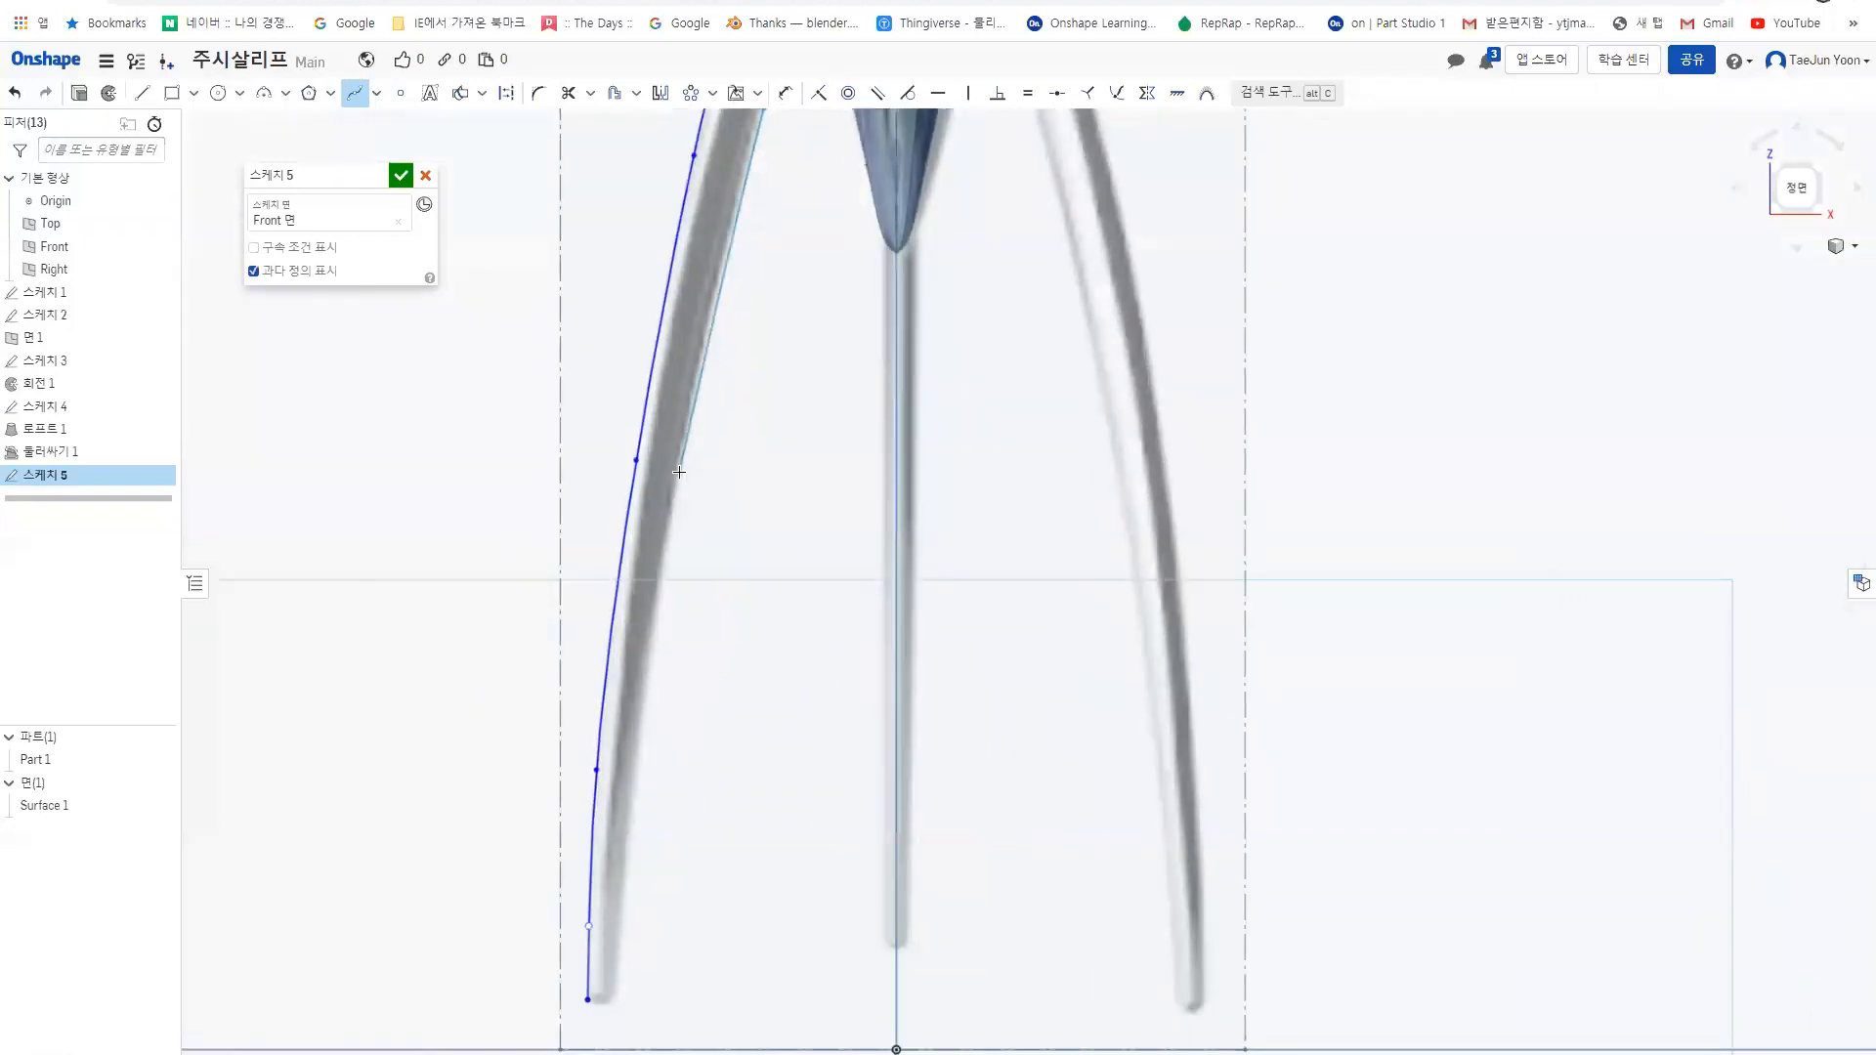
left_click(649, 633)
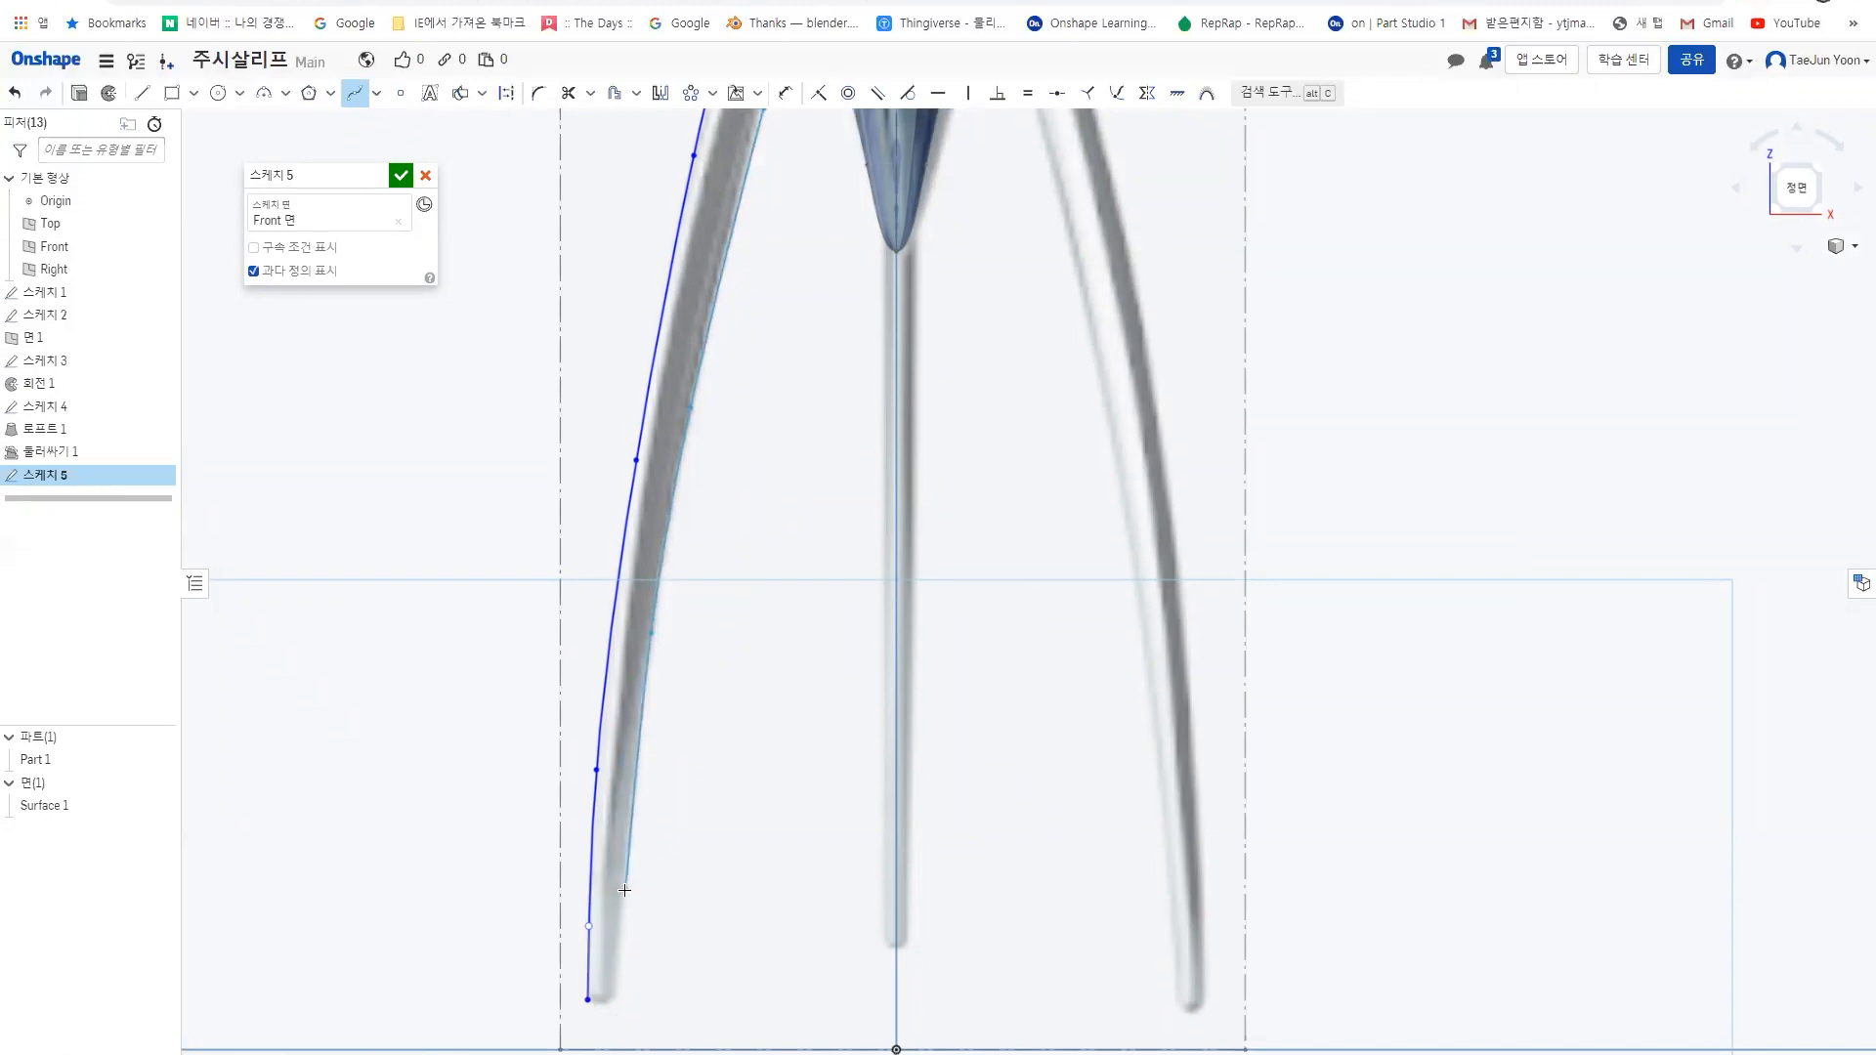
left_click(619, 1002)
key("Escape")
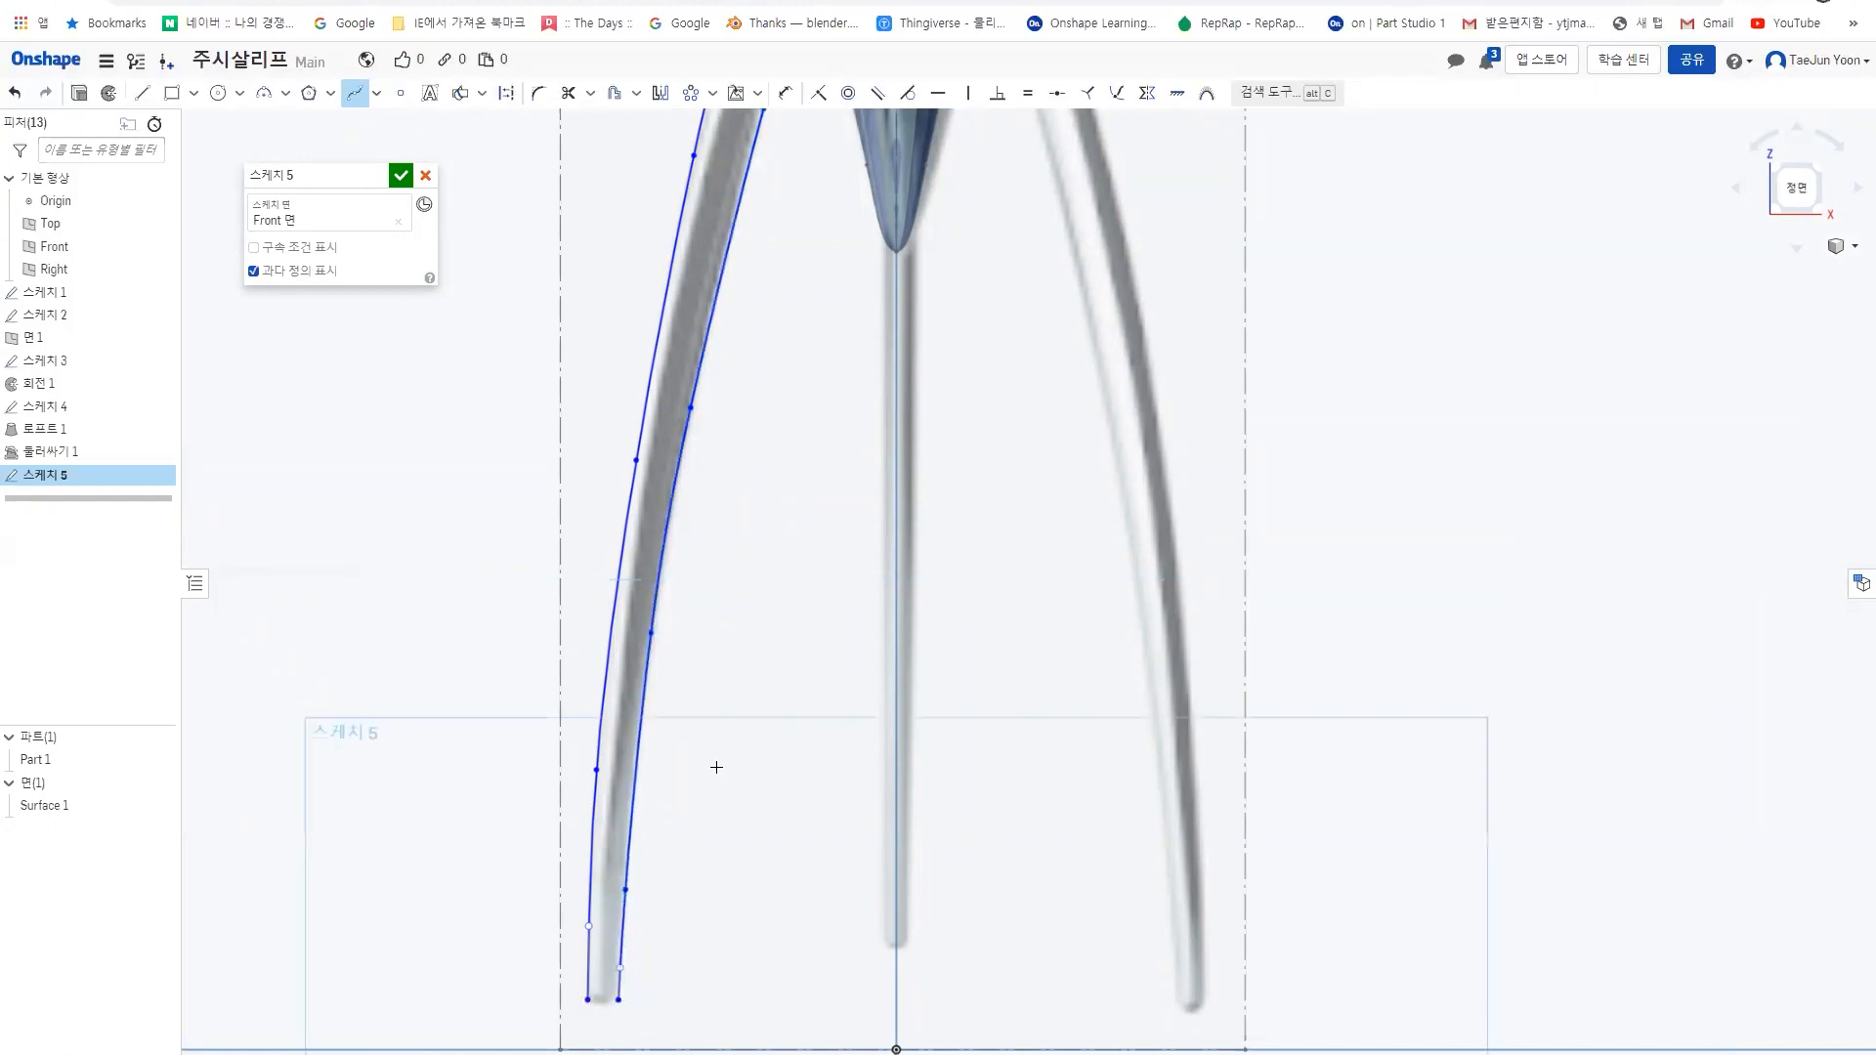
- Draw a line about 5.3 mm long joining the upper ends of the two leg splines inside the body
scroll(716, 767, "up", 10)
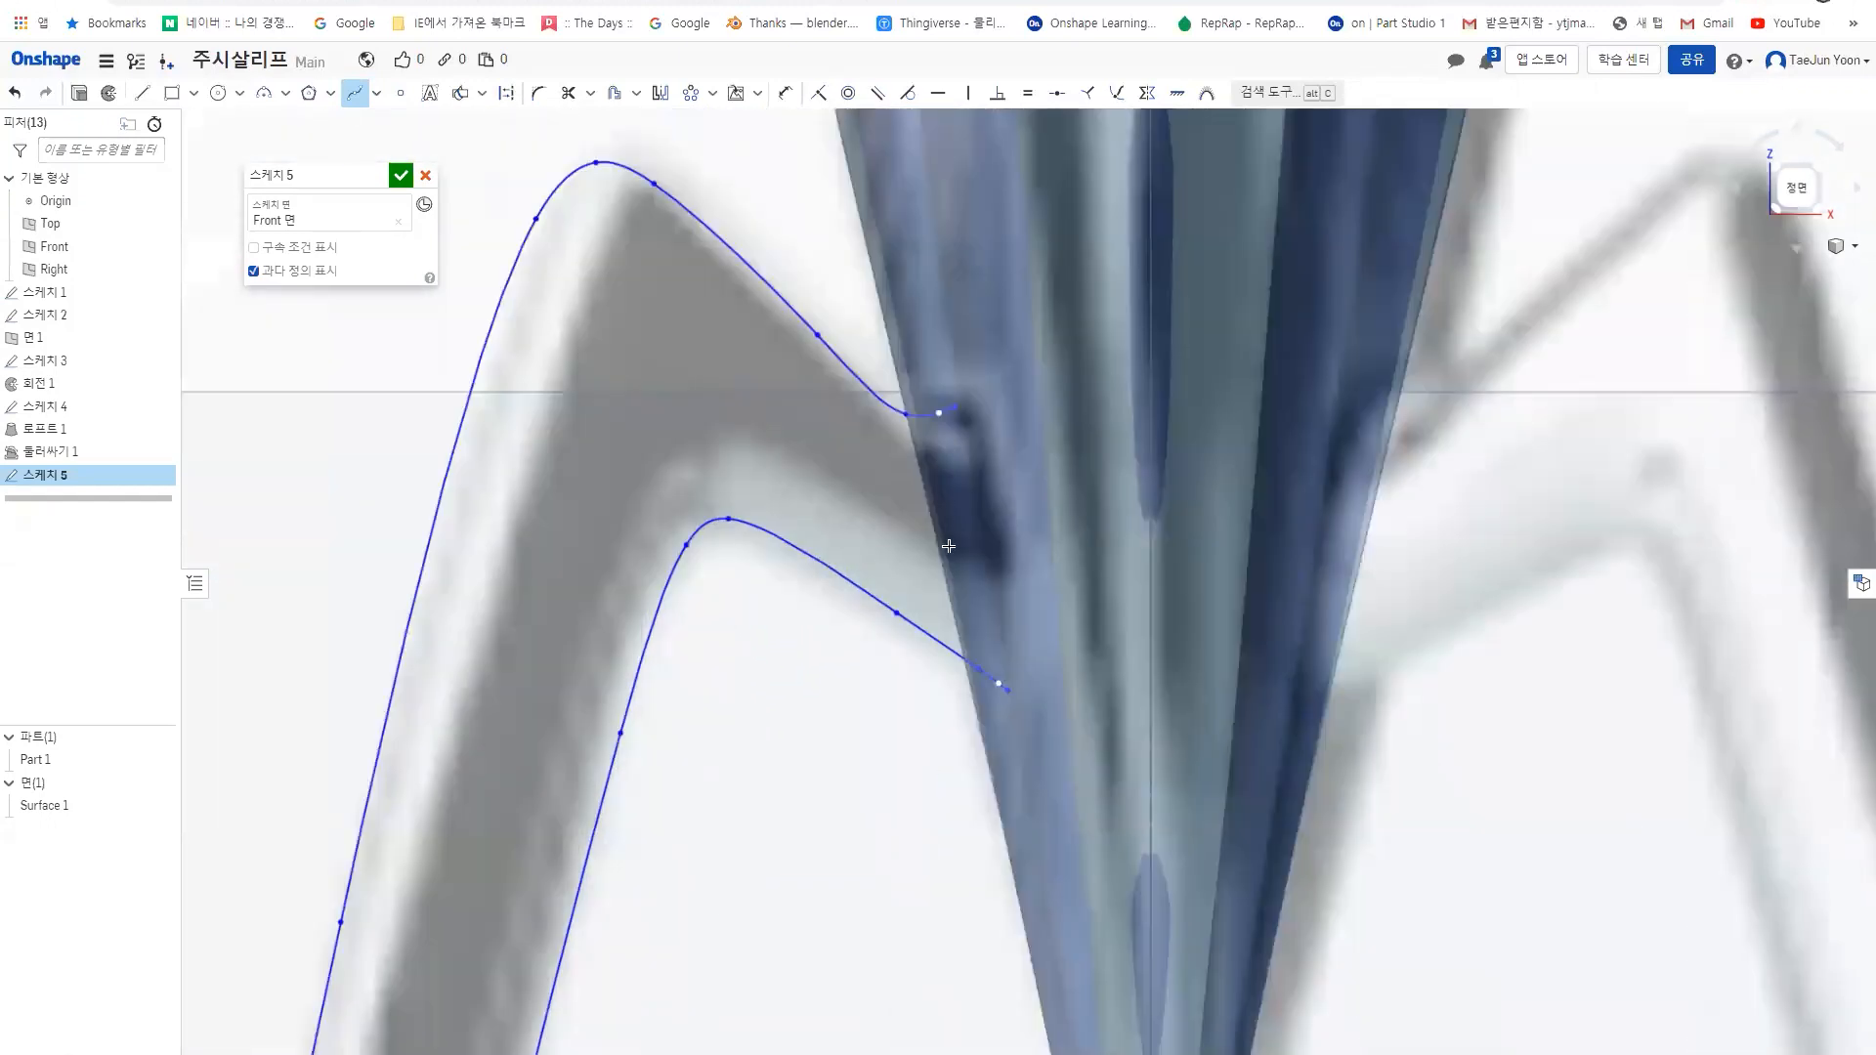
scroll(1035, 585, "up", 5)
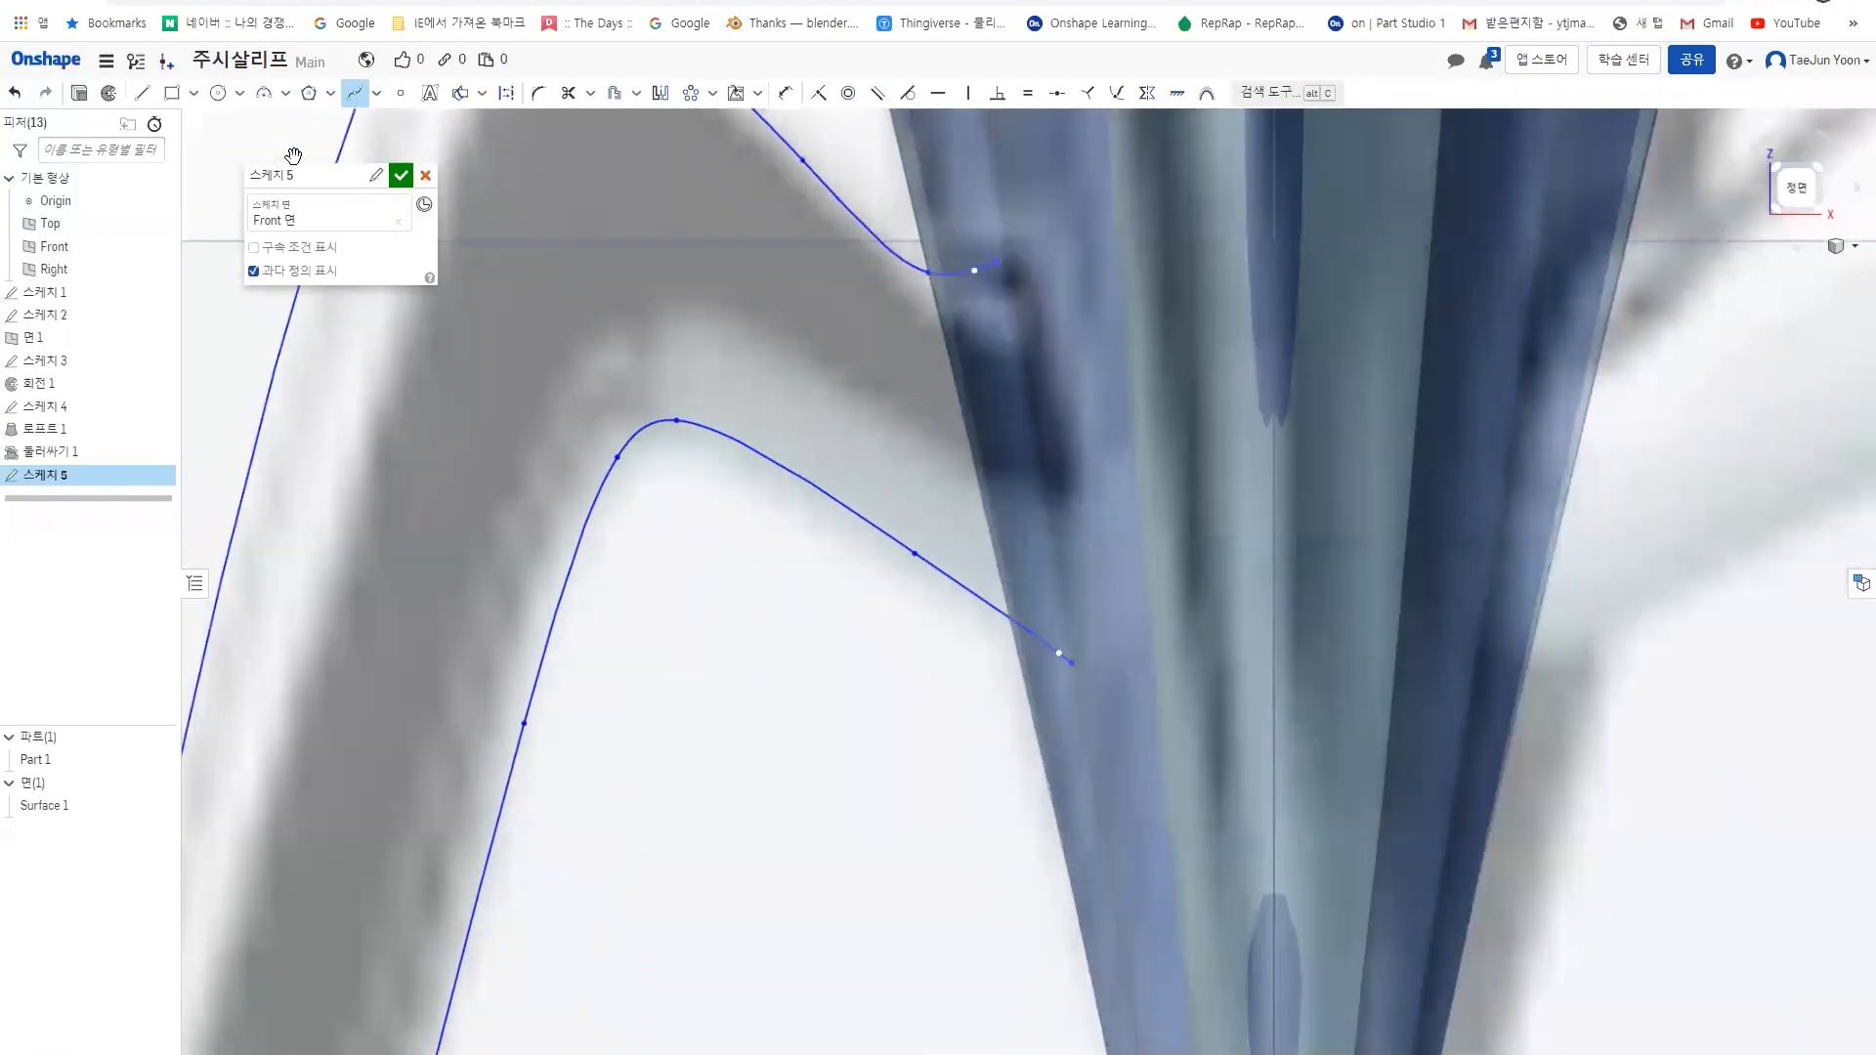
left_click(142, 93)
left_click(995, 264)
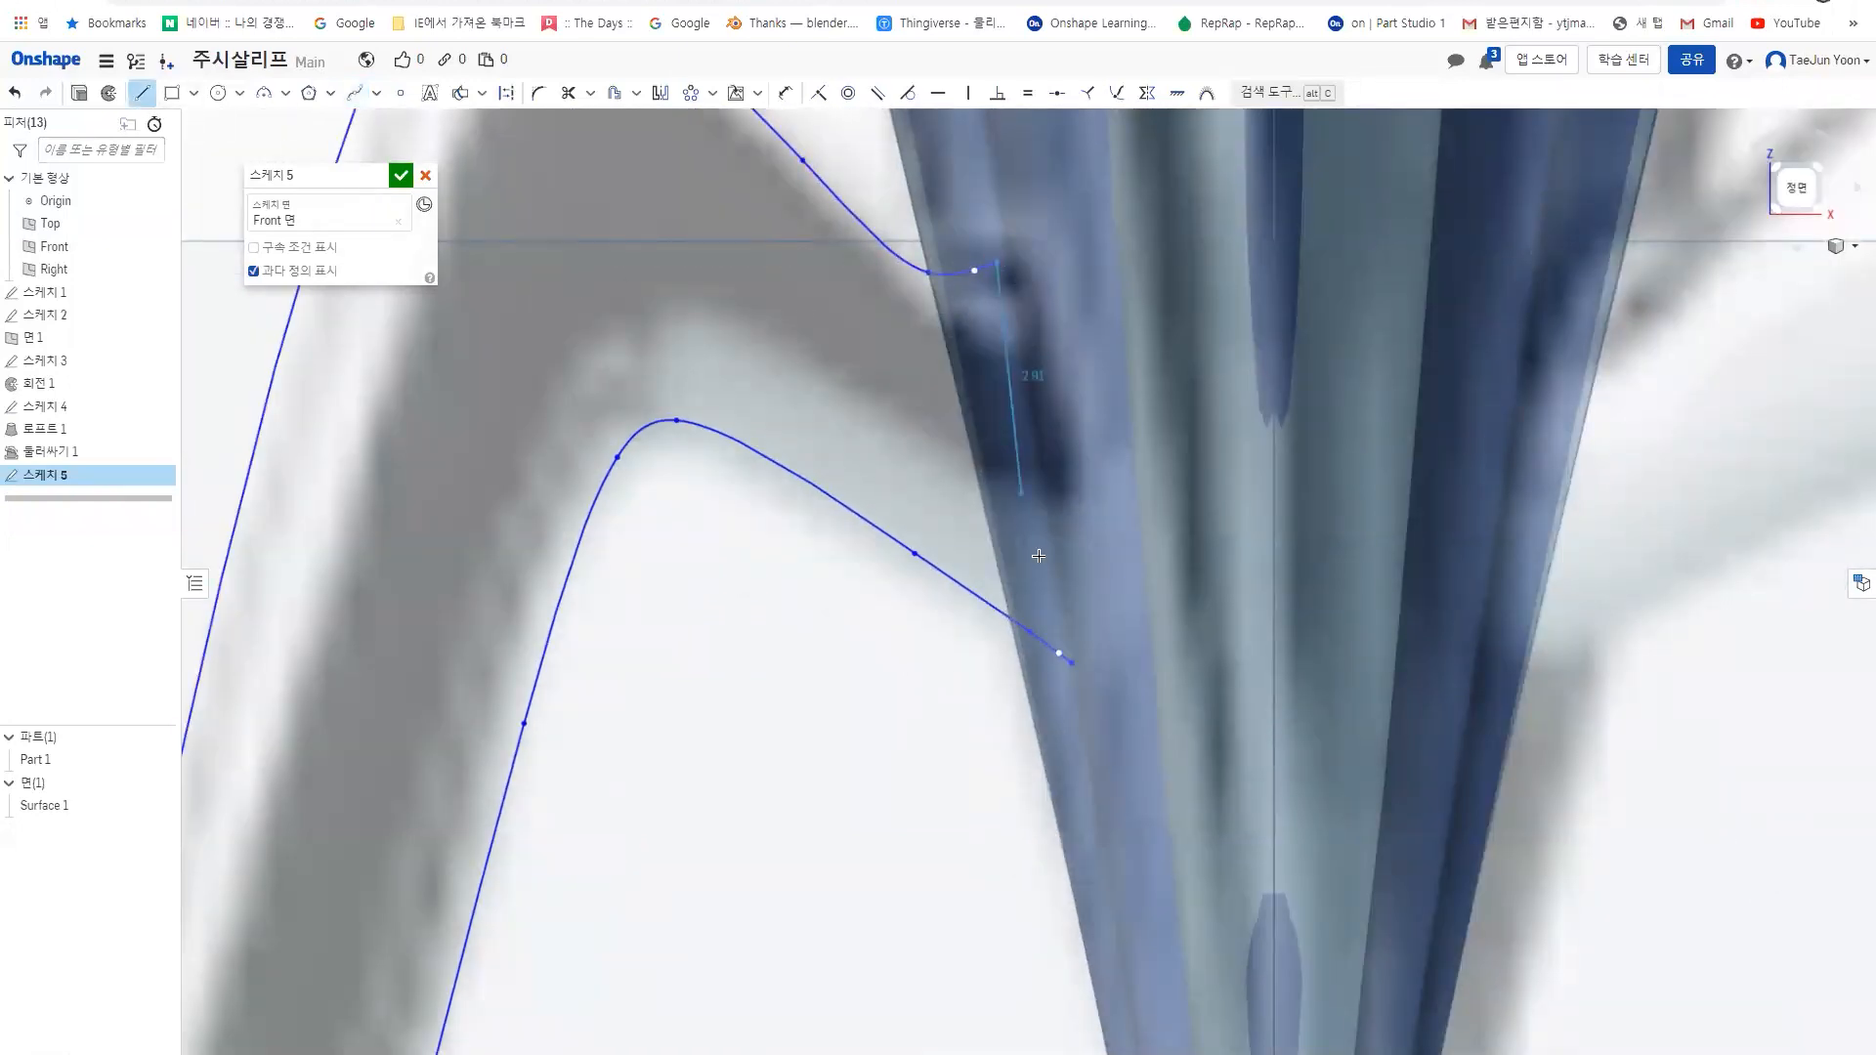
left_click(1071, 661)
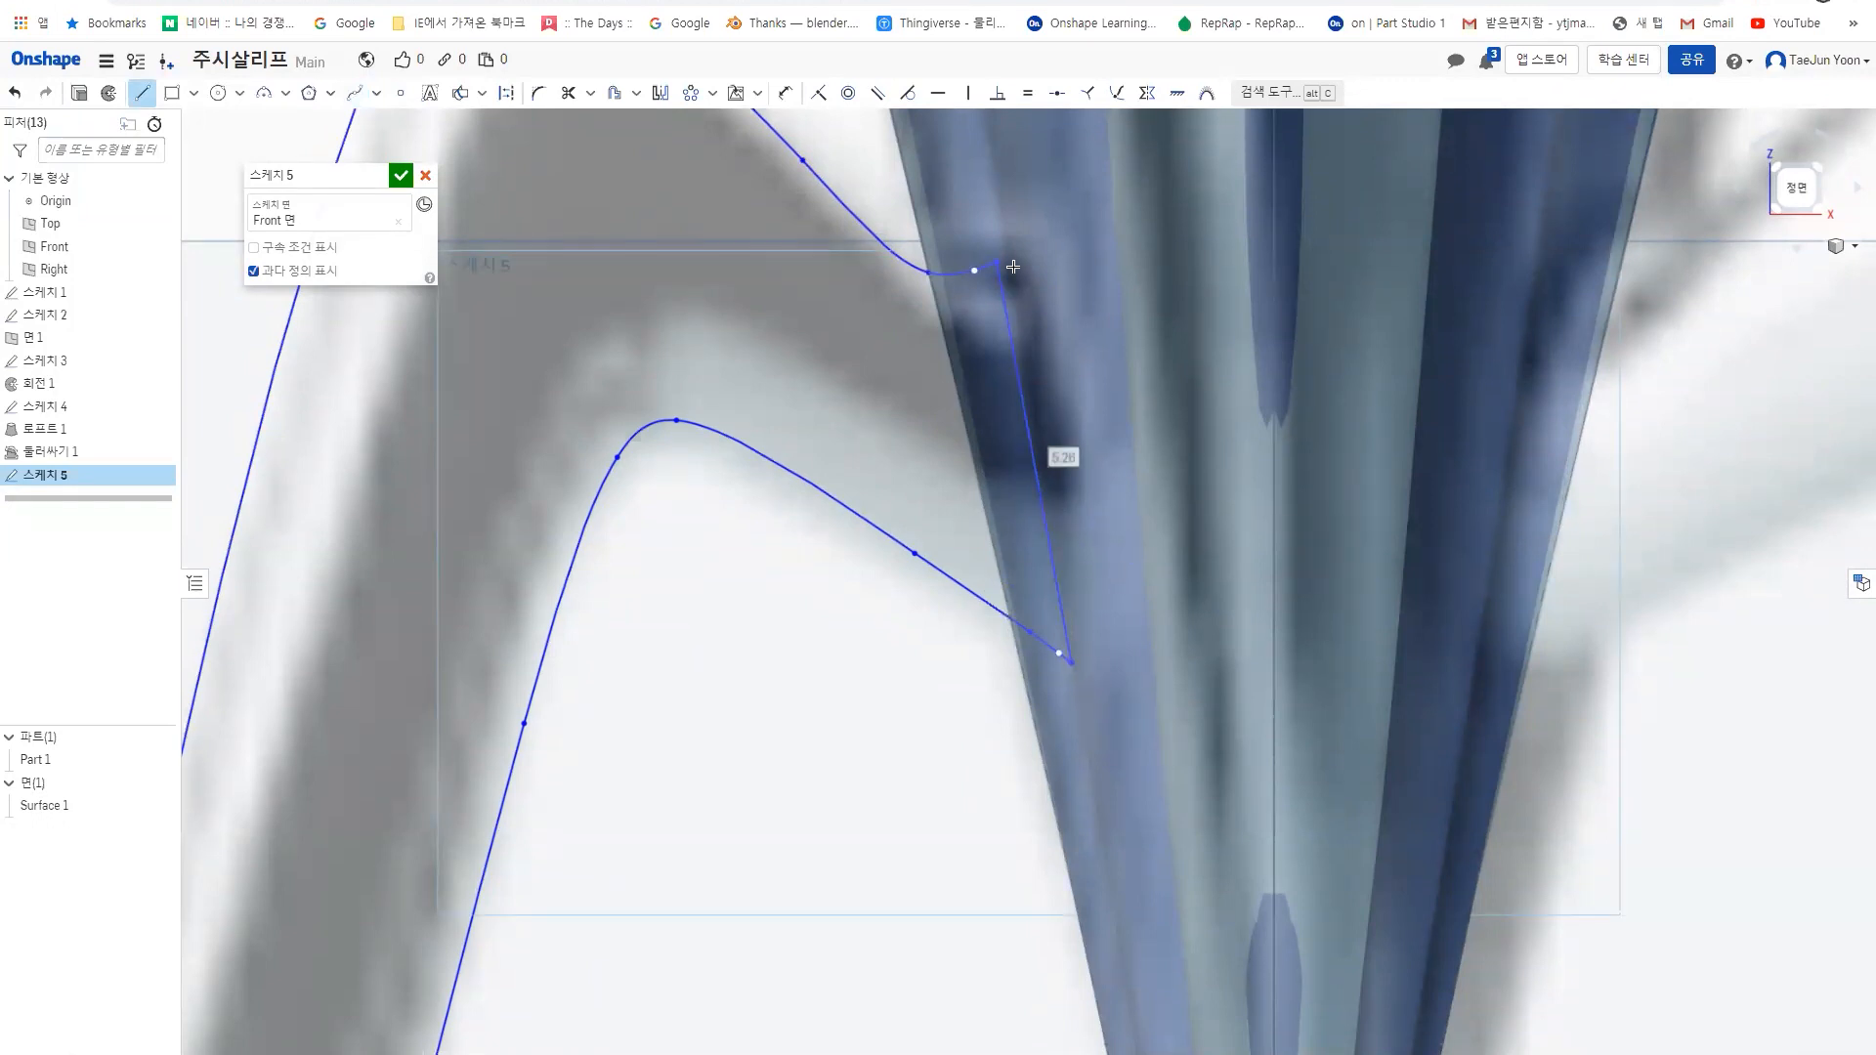
- Draw a slanted cross line about 5.5 mm long between spline points on both leg edges, partway down the leg
scroll(978, 382, "down", 5)
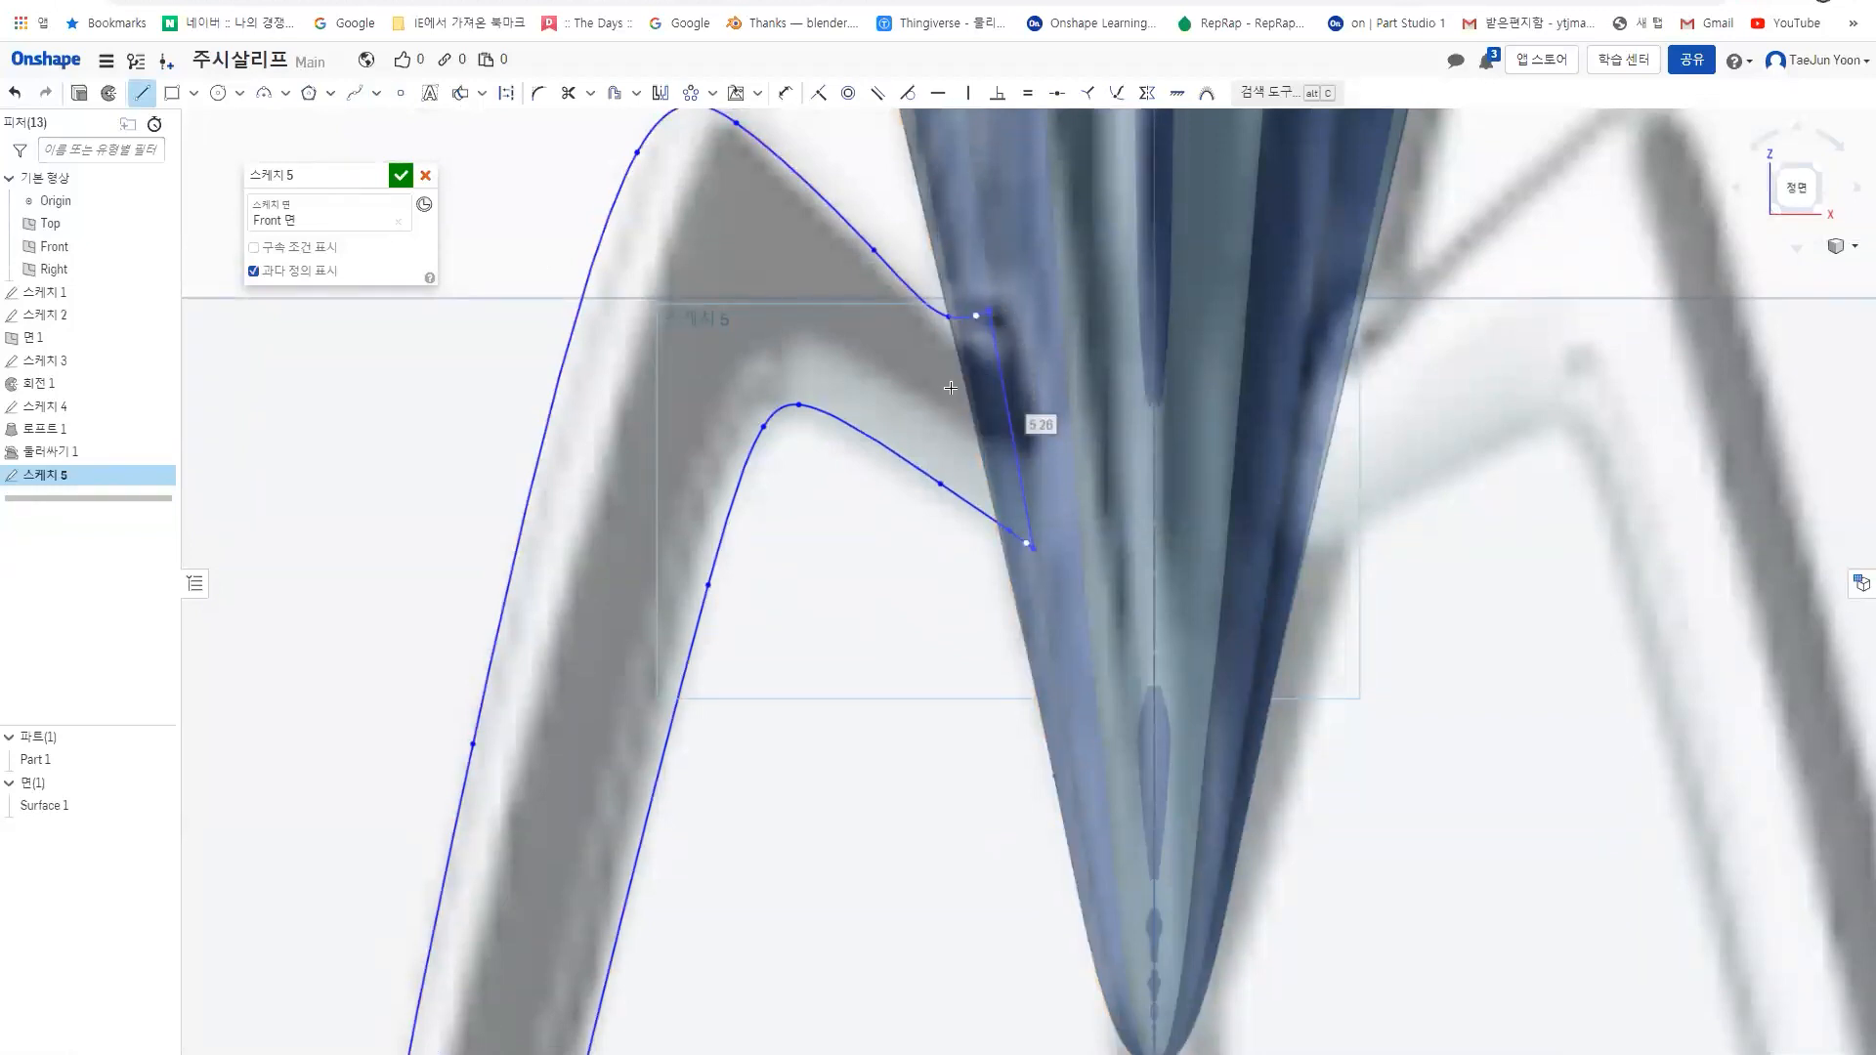
scroll(802, 384, "down", 4)
middle_click_drag(837, 543, 870, 441)
middle_click_drag(864, 613, 896, 470)
scroll(896, 470, "down", 3)
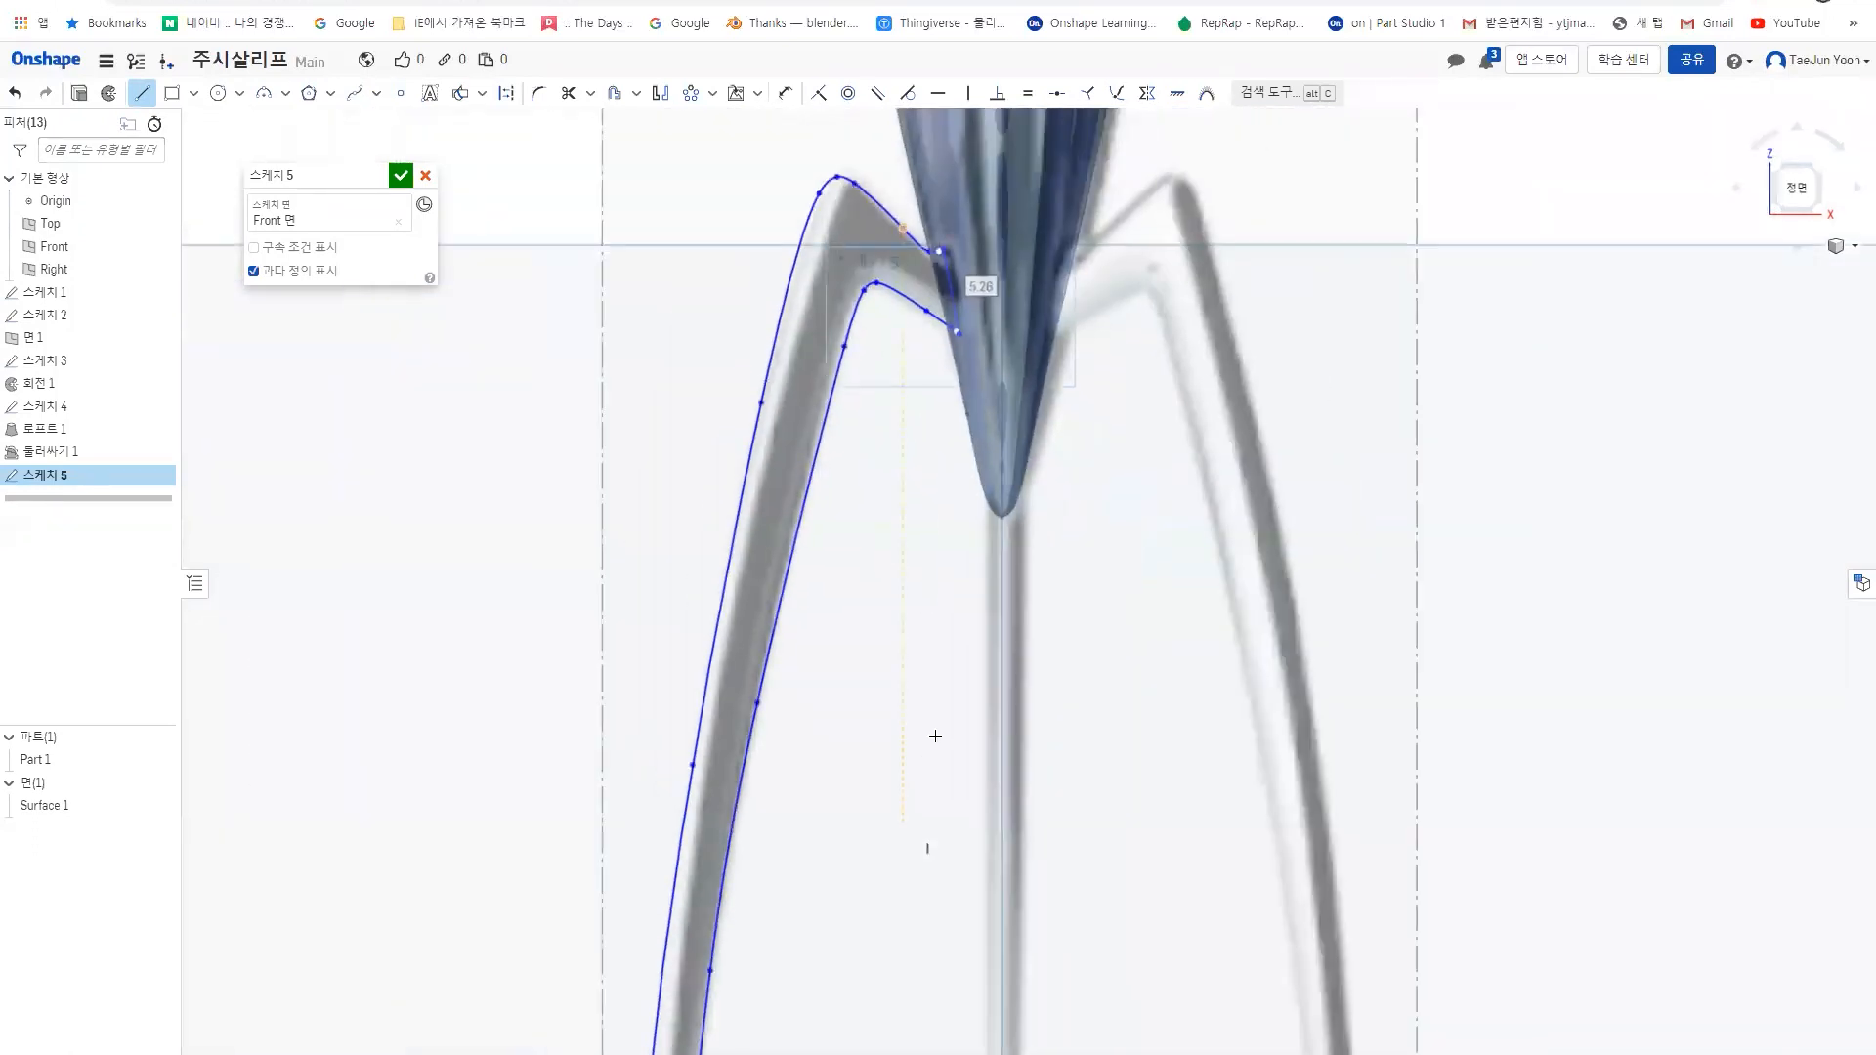
middle_click_drag(904, 800, 983, 560)
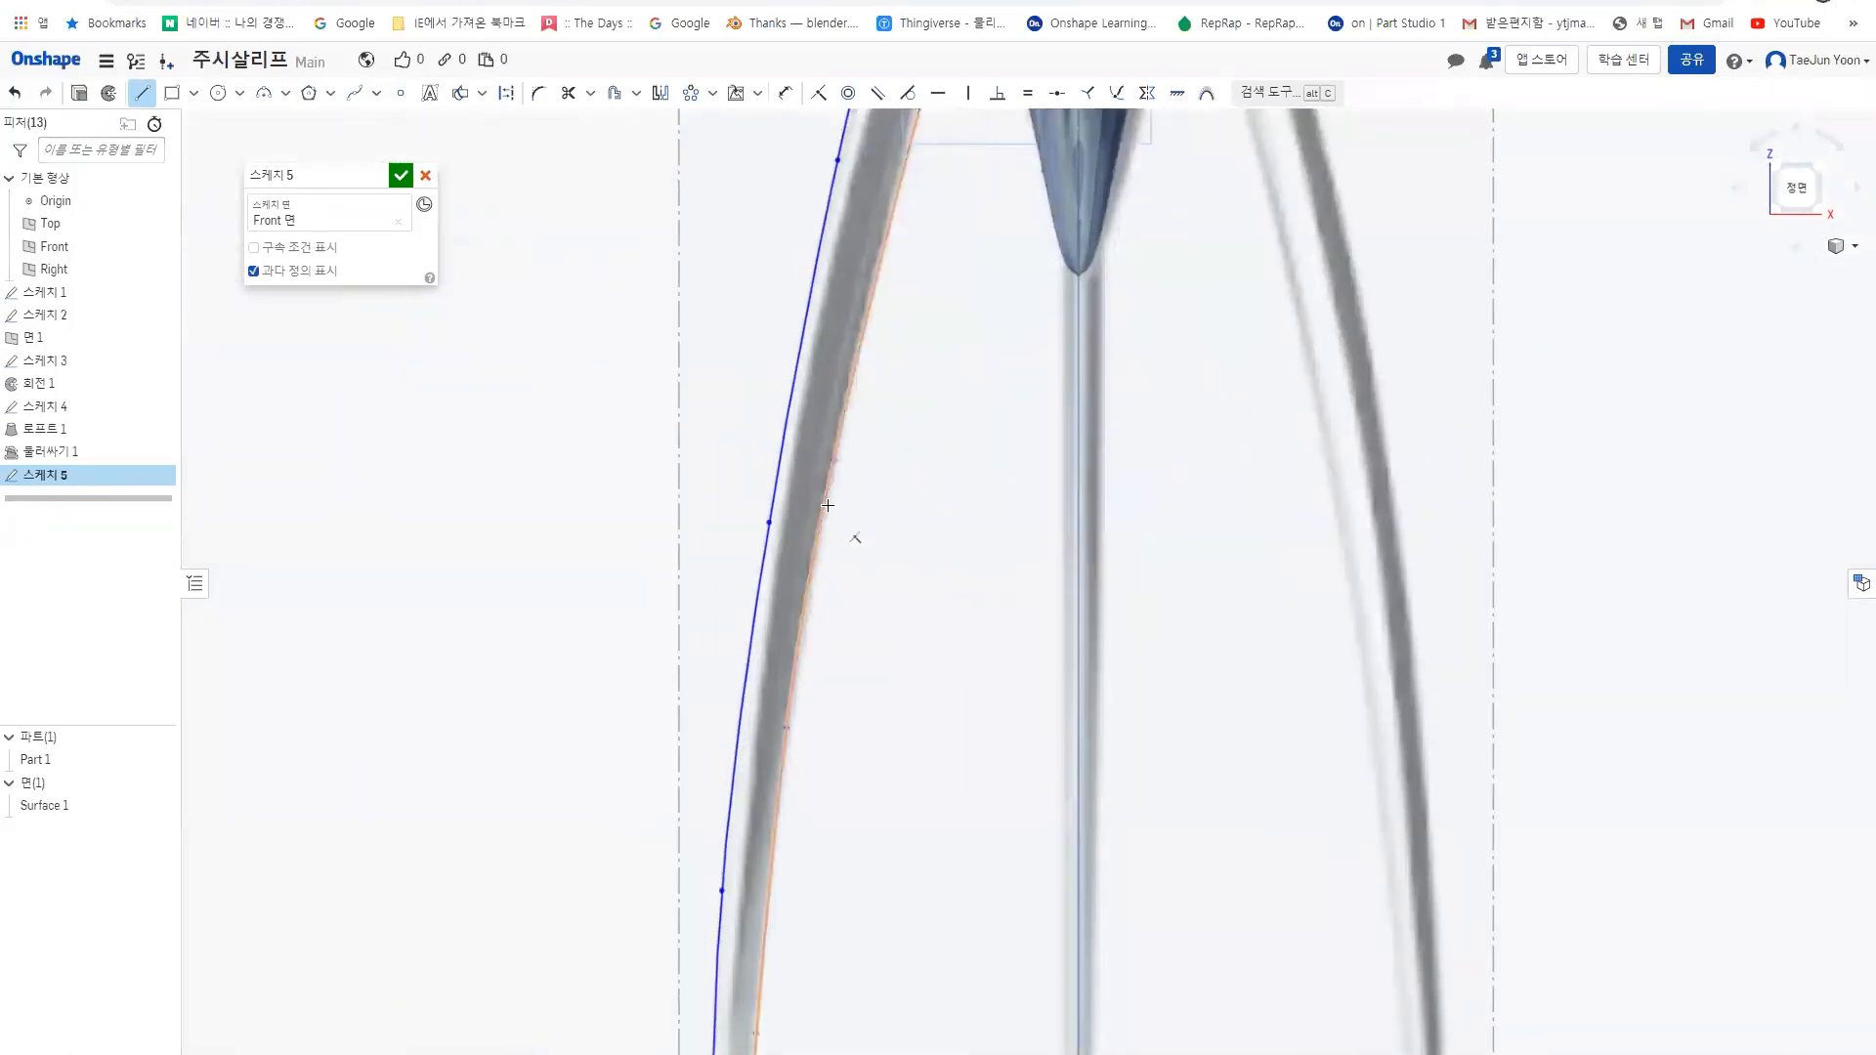
left_click(771, 521)
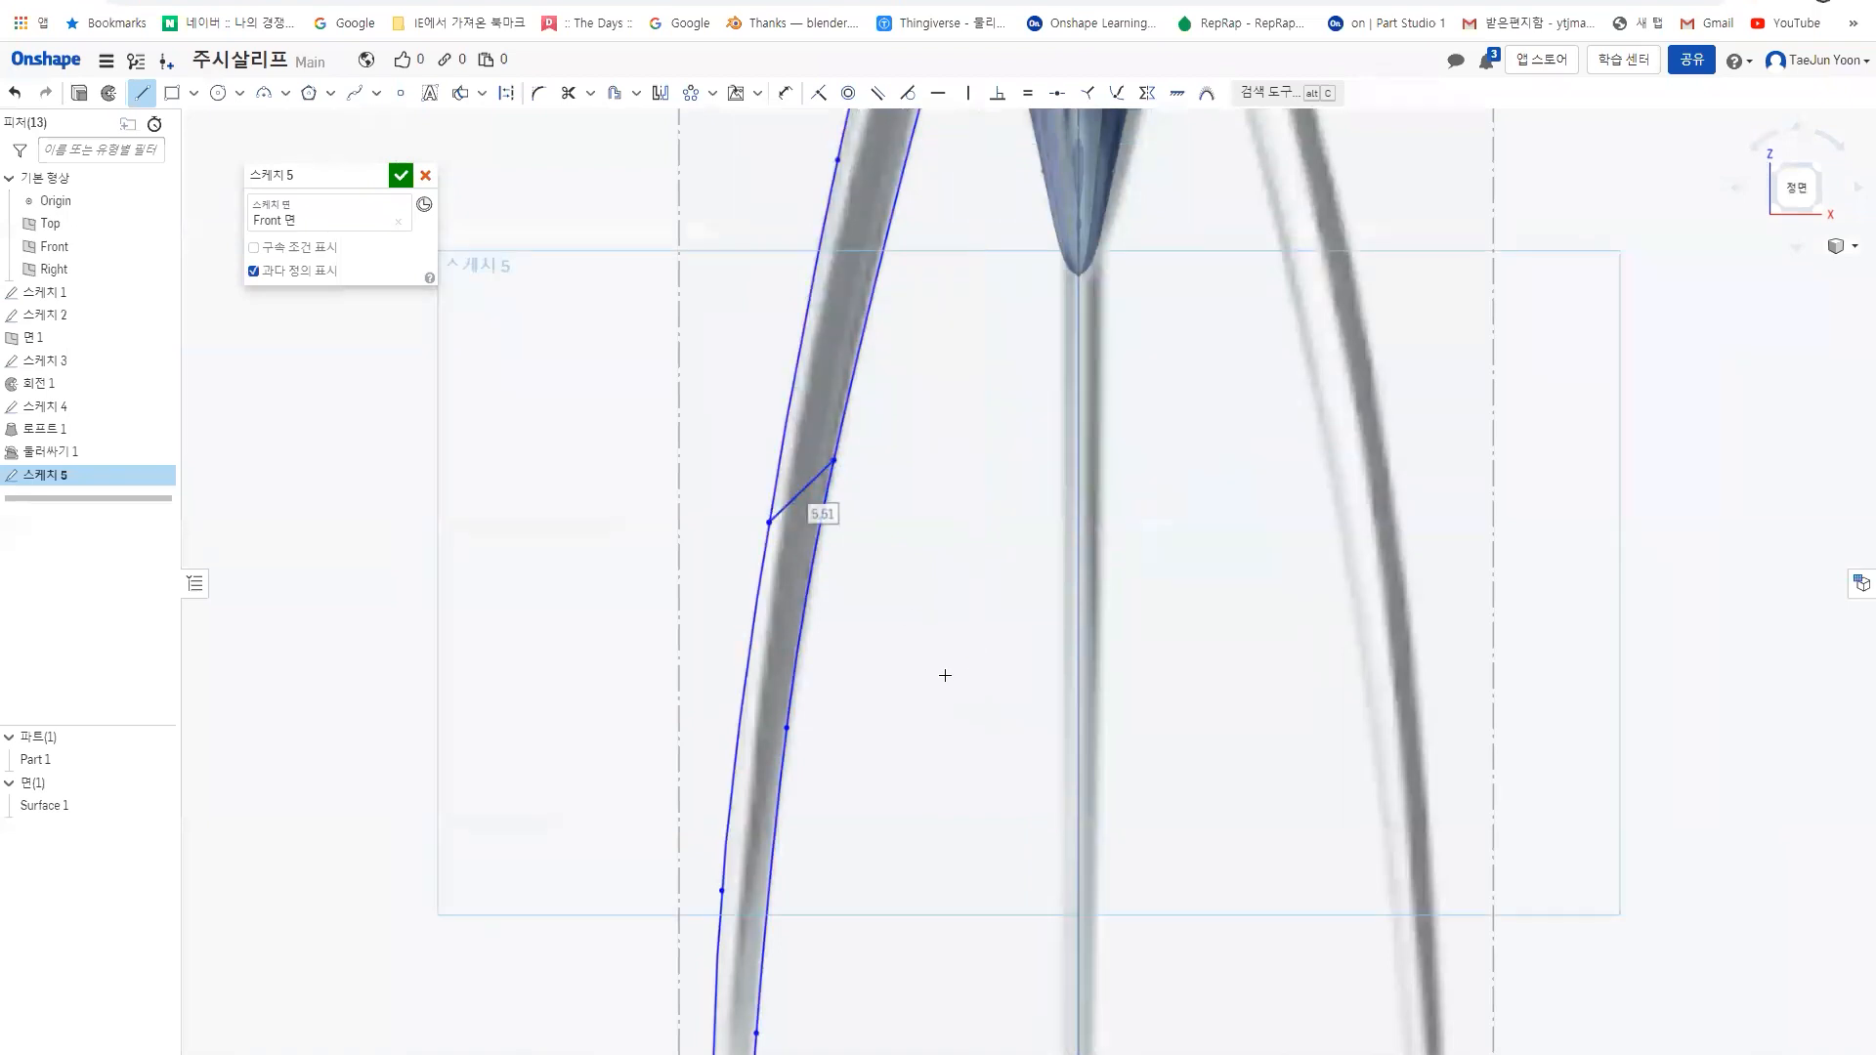
- Close the leg's foot with a line about 2.24 mm long between the lower ends of the two splines
scroll(929, 720, "down", 3)
middle_click_drag(746, 908, 849, 644)
scroll(850, 645, "up", 6)
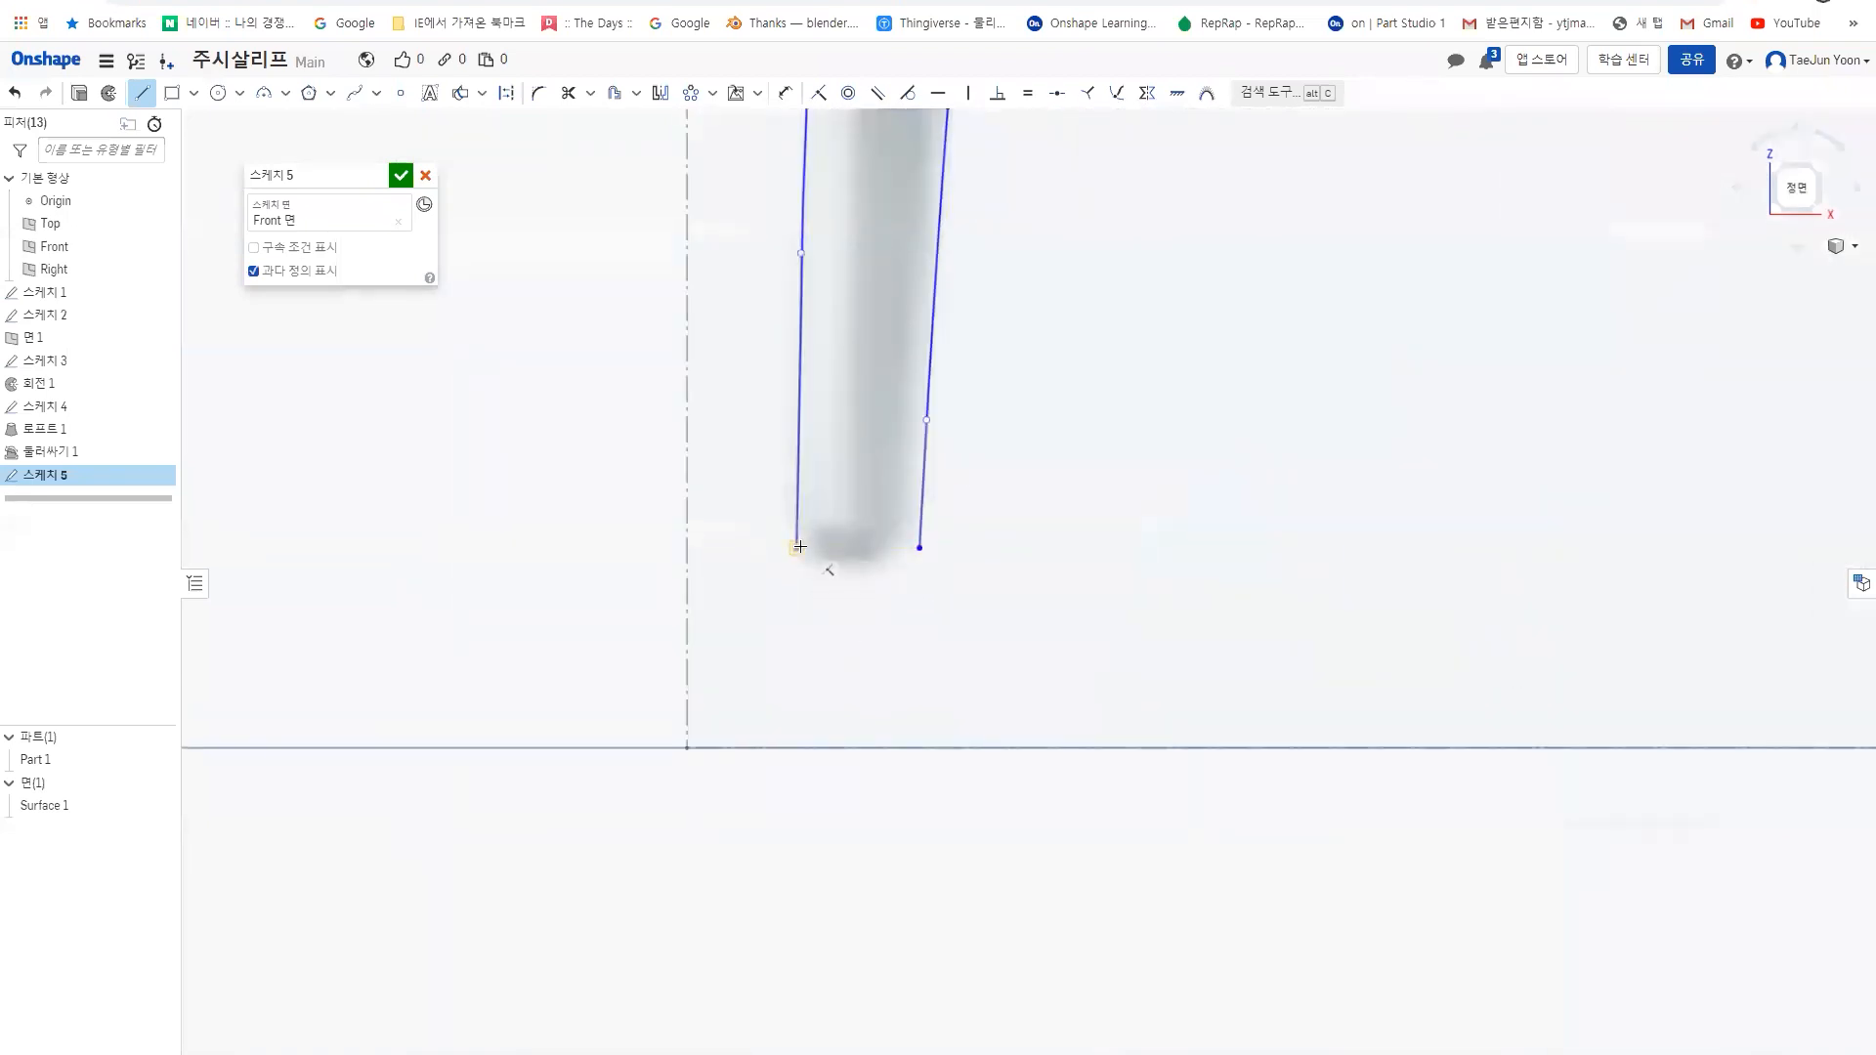
left_click(798, 548)
left_click(917, 549)
scroll(828, 558, "up", 5)
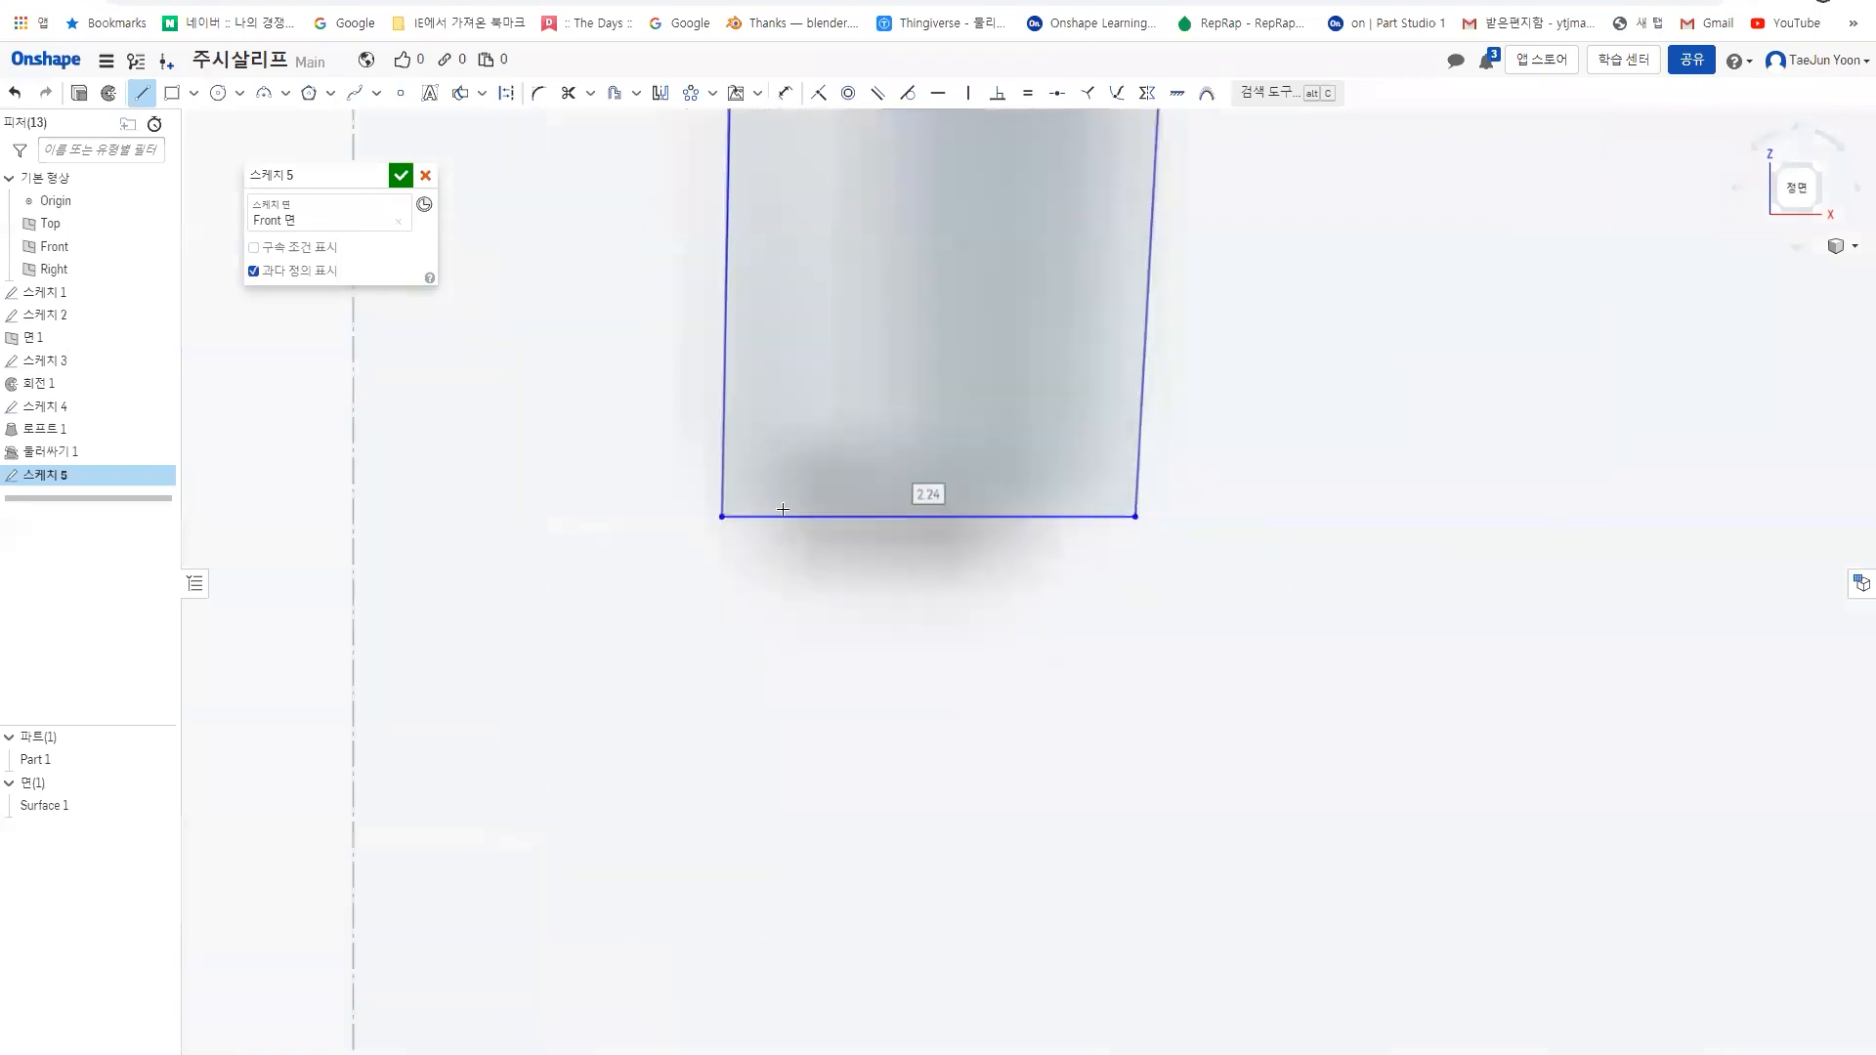
- Apply a Horizontal constraint to the two endpoints at the leg's foot and accept the sketch
left_click(938, 94)
left_click(721, 515)
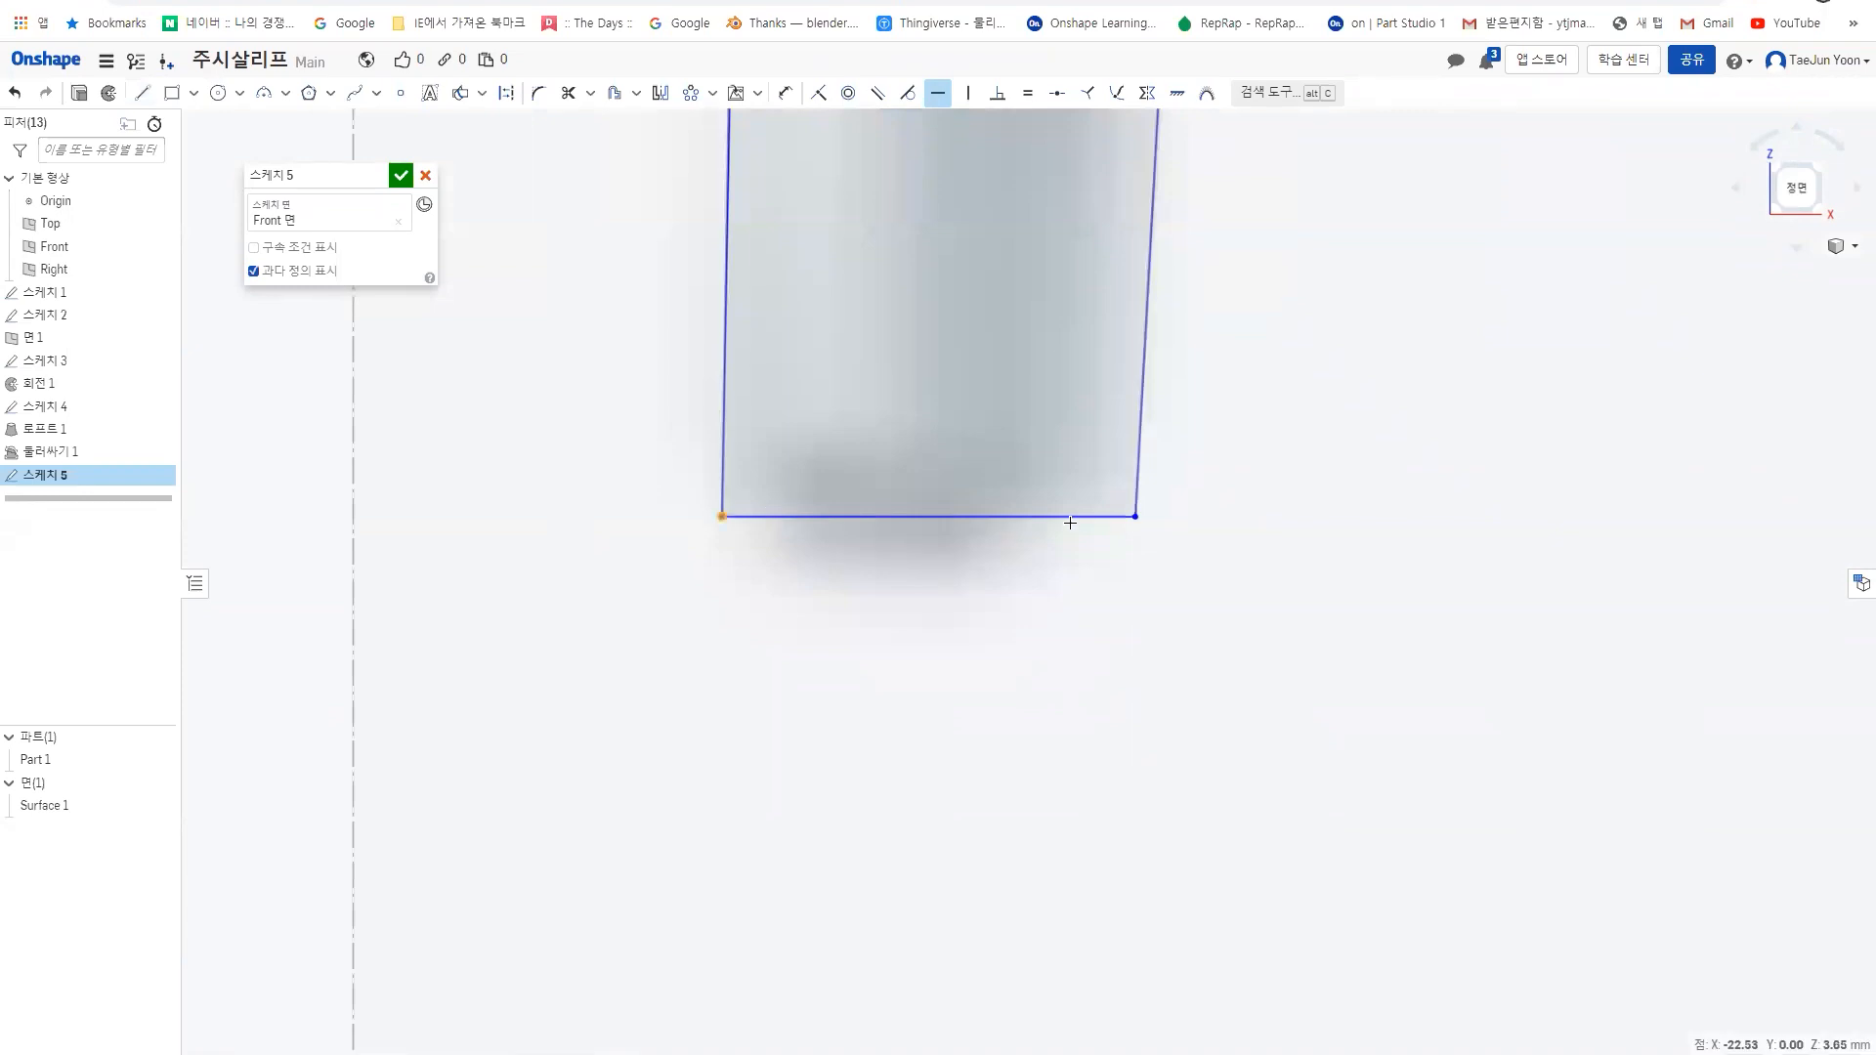
left_click(1133, 517)
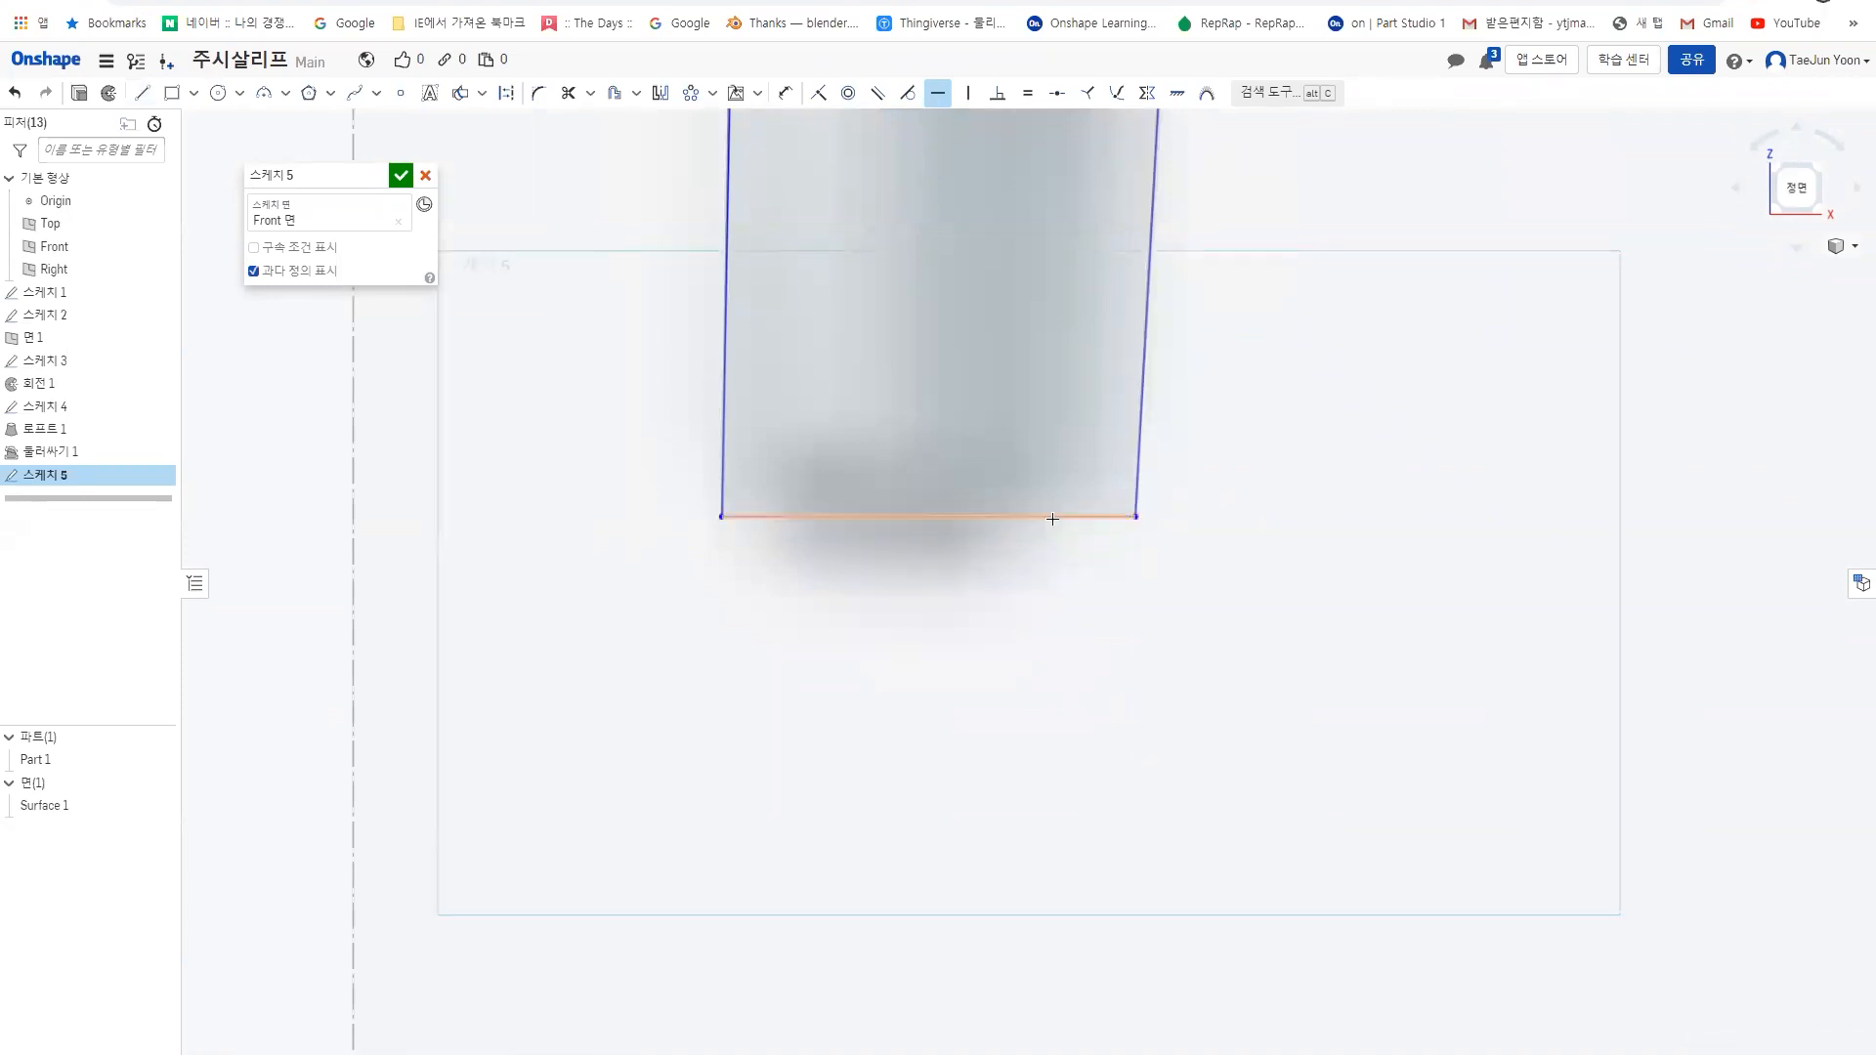
scroll(1028, 607, "down", 5)
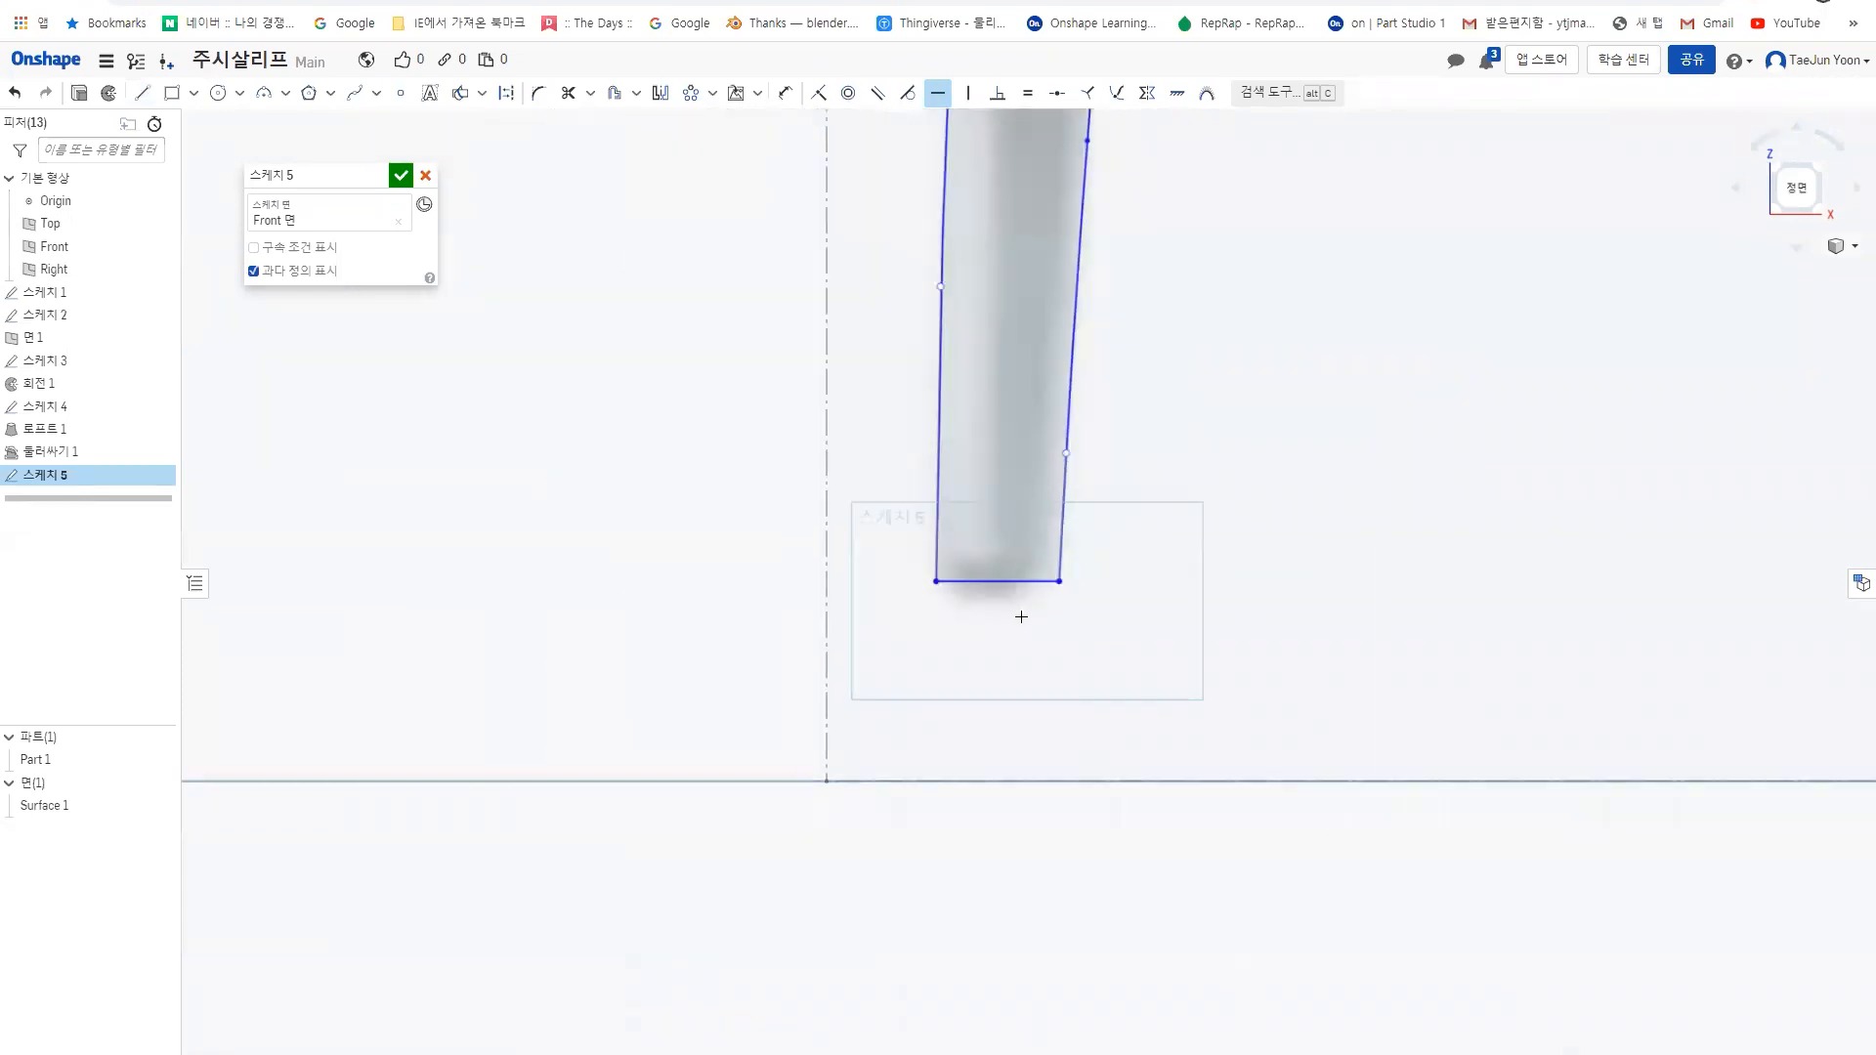
scroll(940, 563, "down", 3)
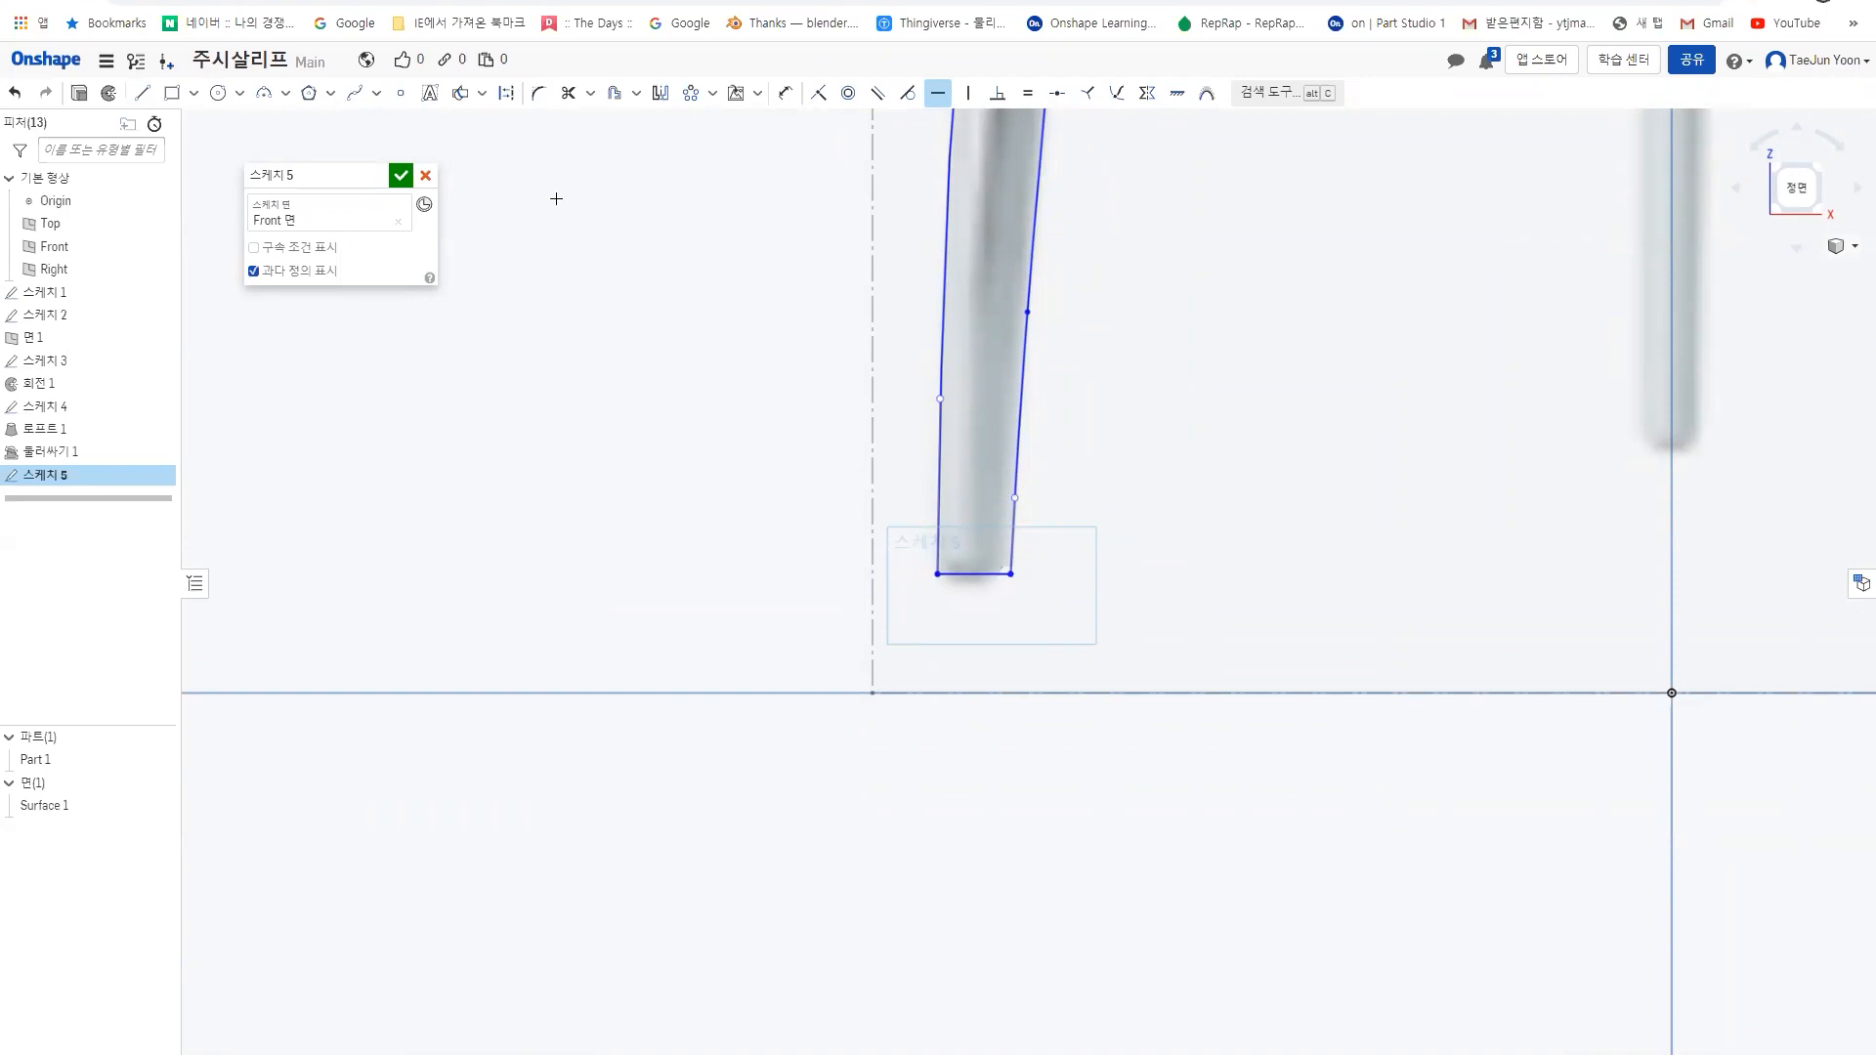
left_click(401, 176)
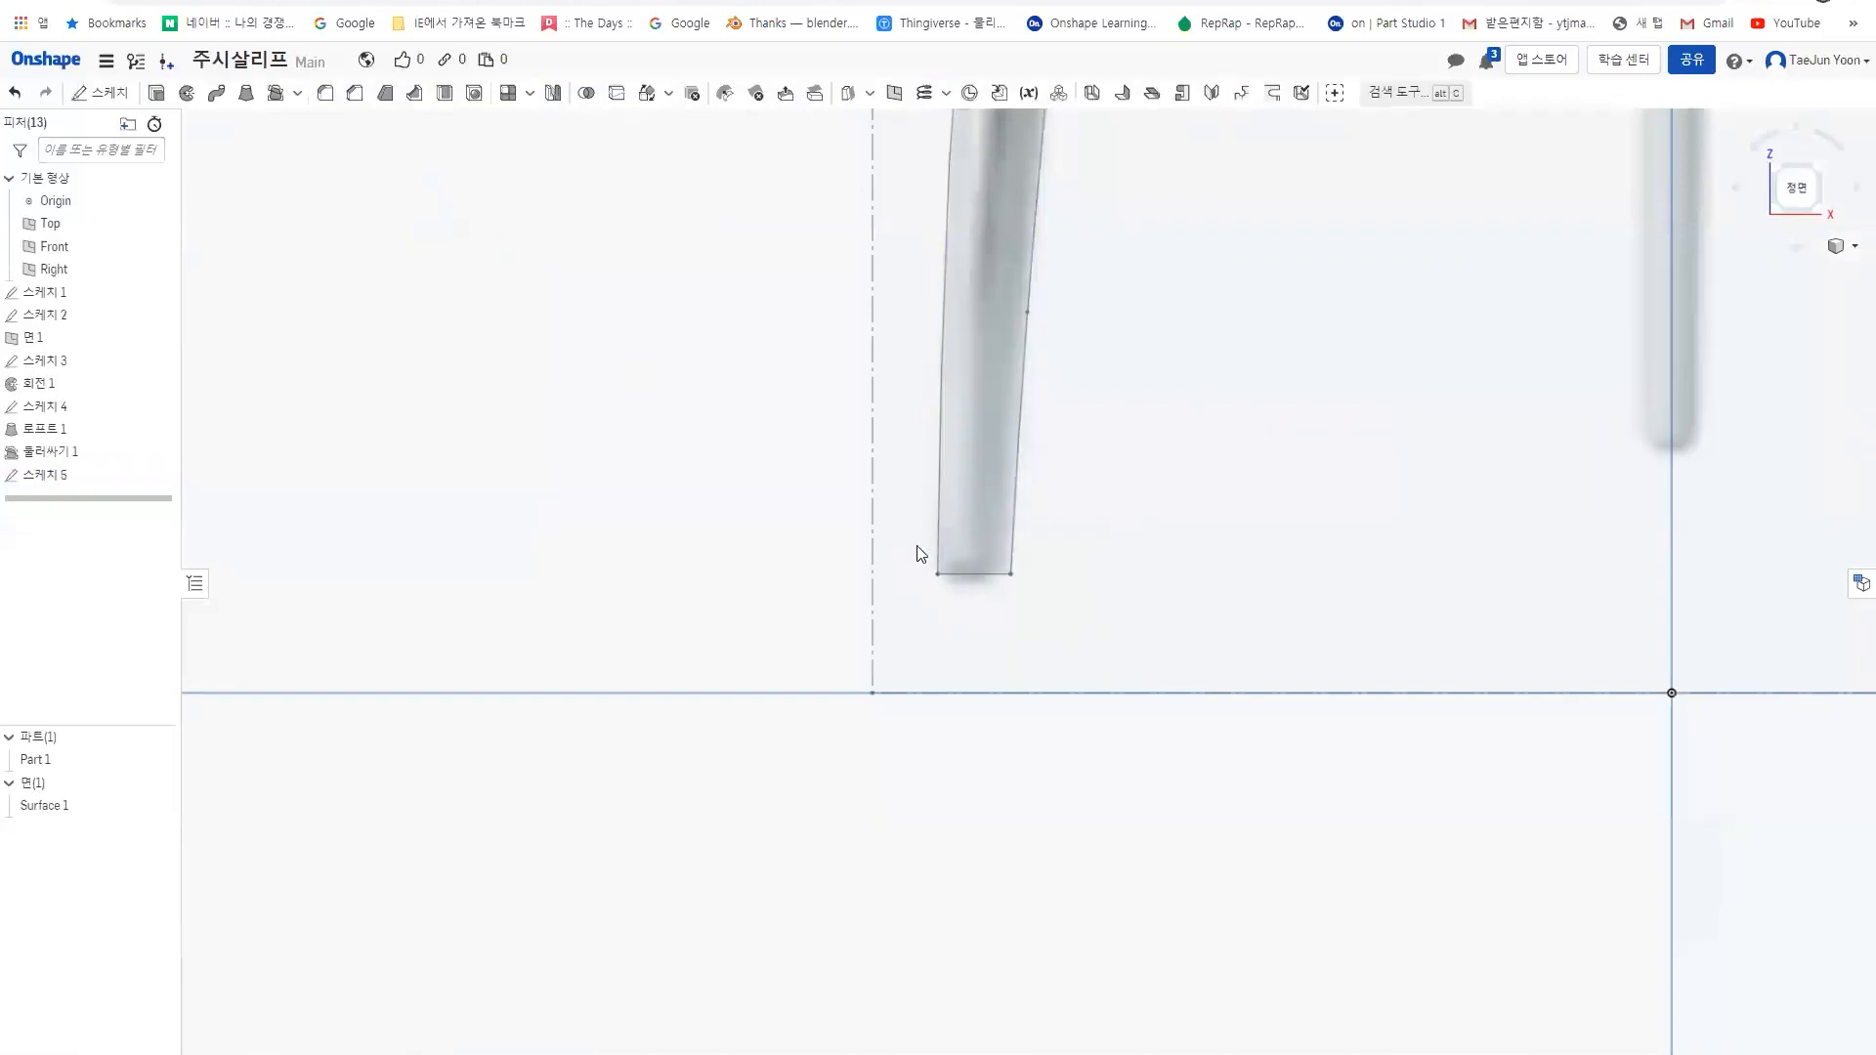
- Examine the leg profile and its junction with the body against the reference image, ending in the front view
scroll(959, 547, "down", 5)
scroll(961, 541, "down", 4)
middle_click_drag(986, 295, 945, 476)
scroll(945, 476, "up", 3)
right_click_drag(963, 473, 1010, 430)
scroll(989, 330, "up", 5)
left_click(1791, 193)
scroll(1060, 342, "up", 5)
scroll(977, 216, "down", 4)
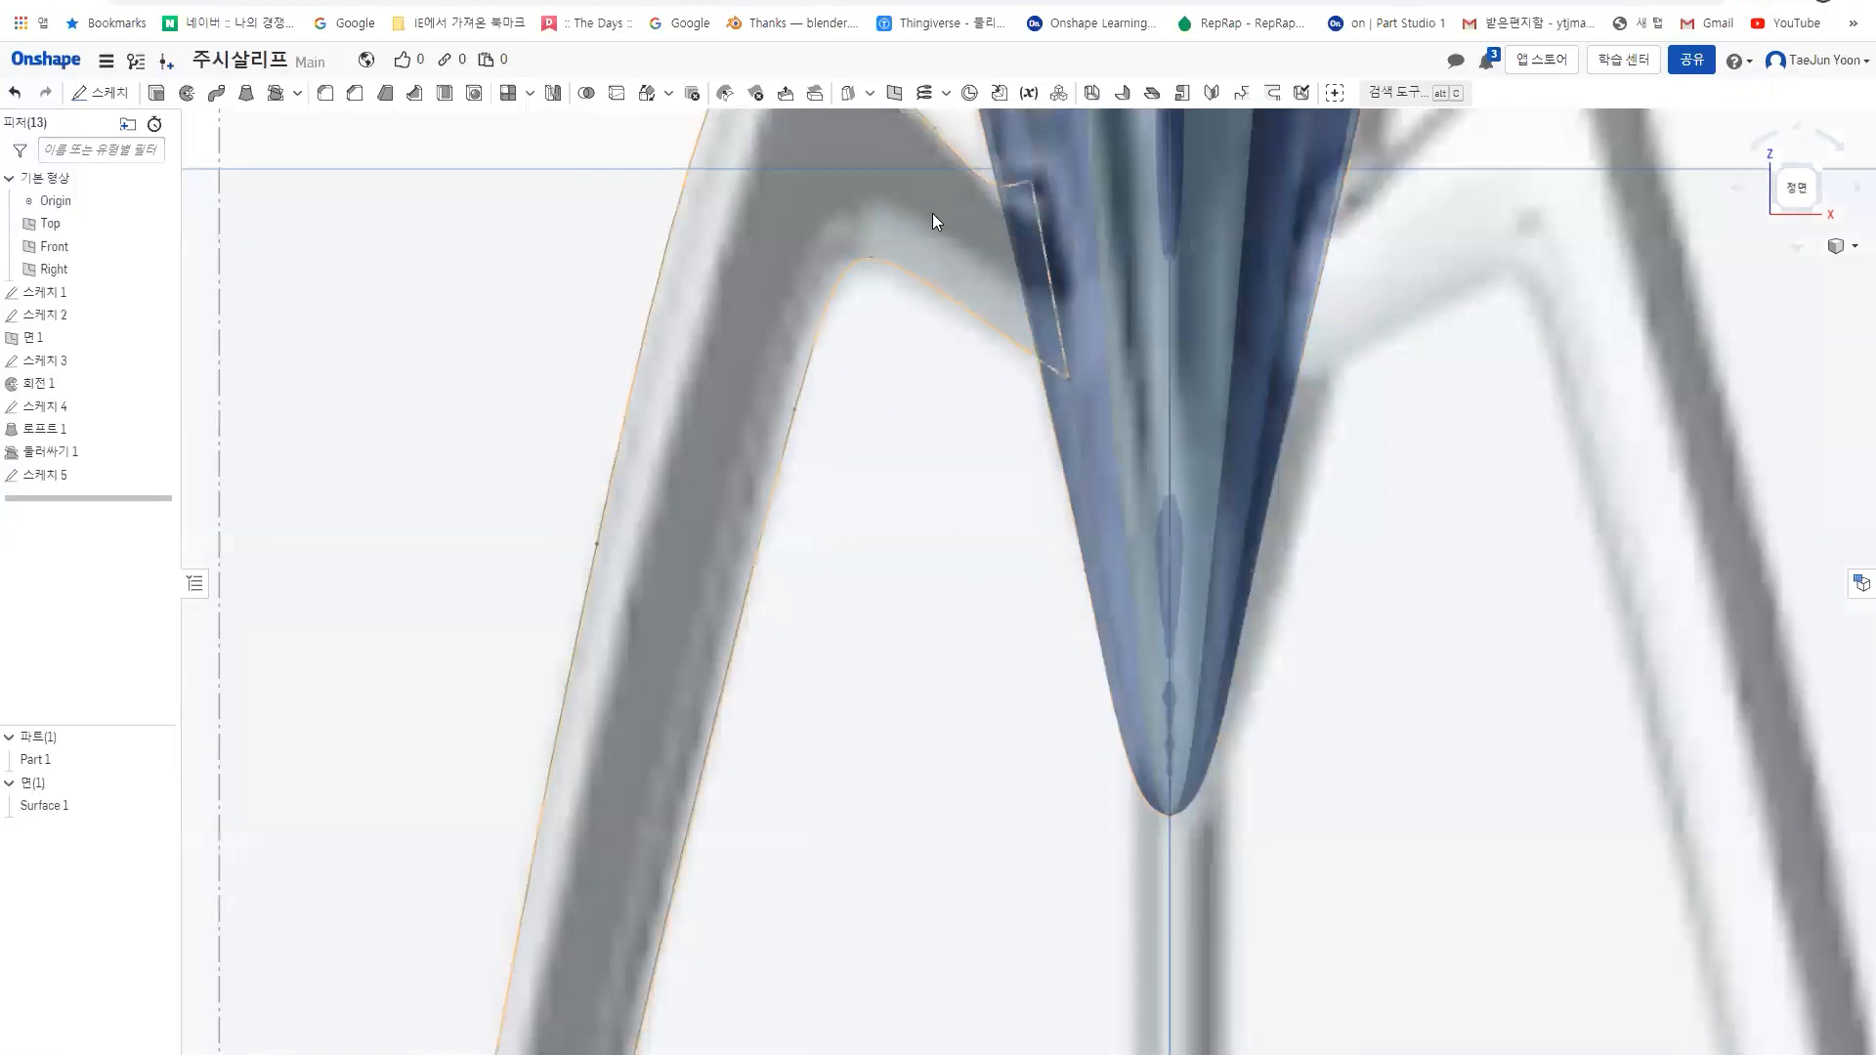
scroll(978, 391, "up", 5)
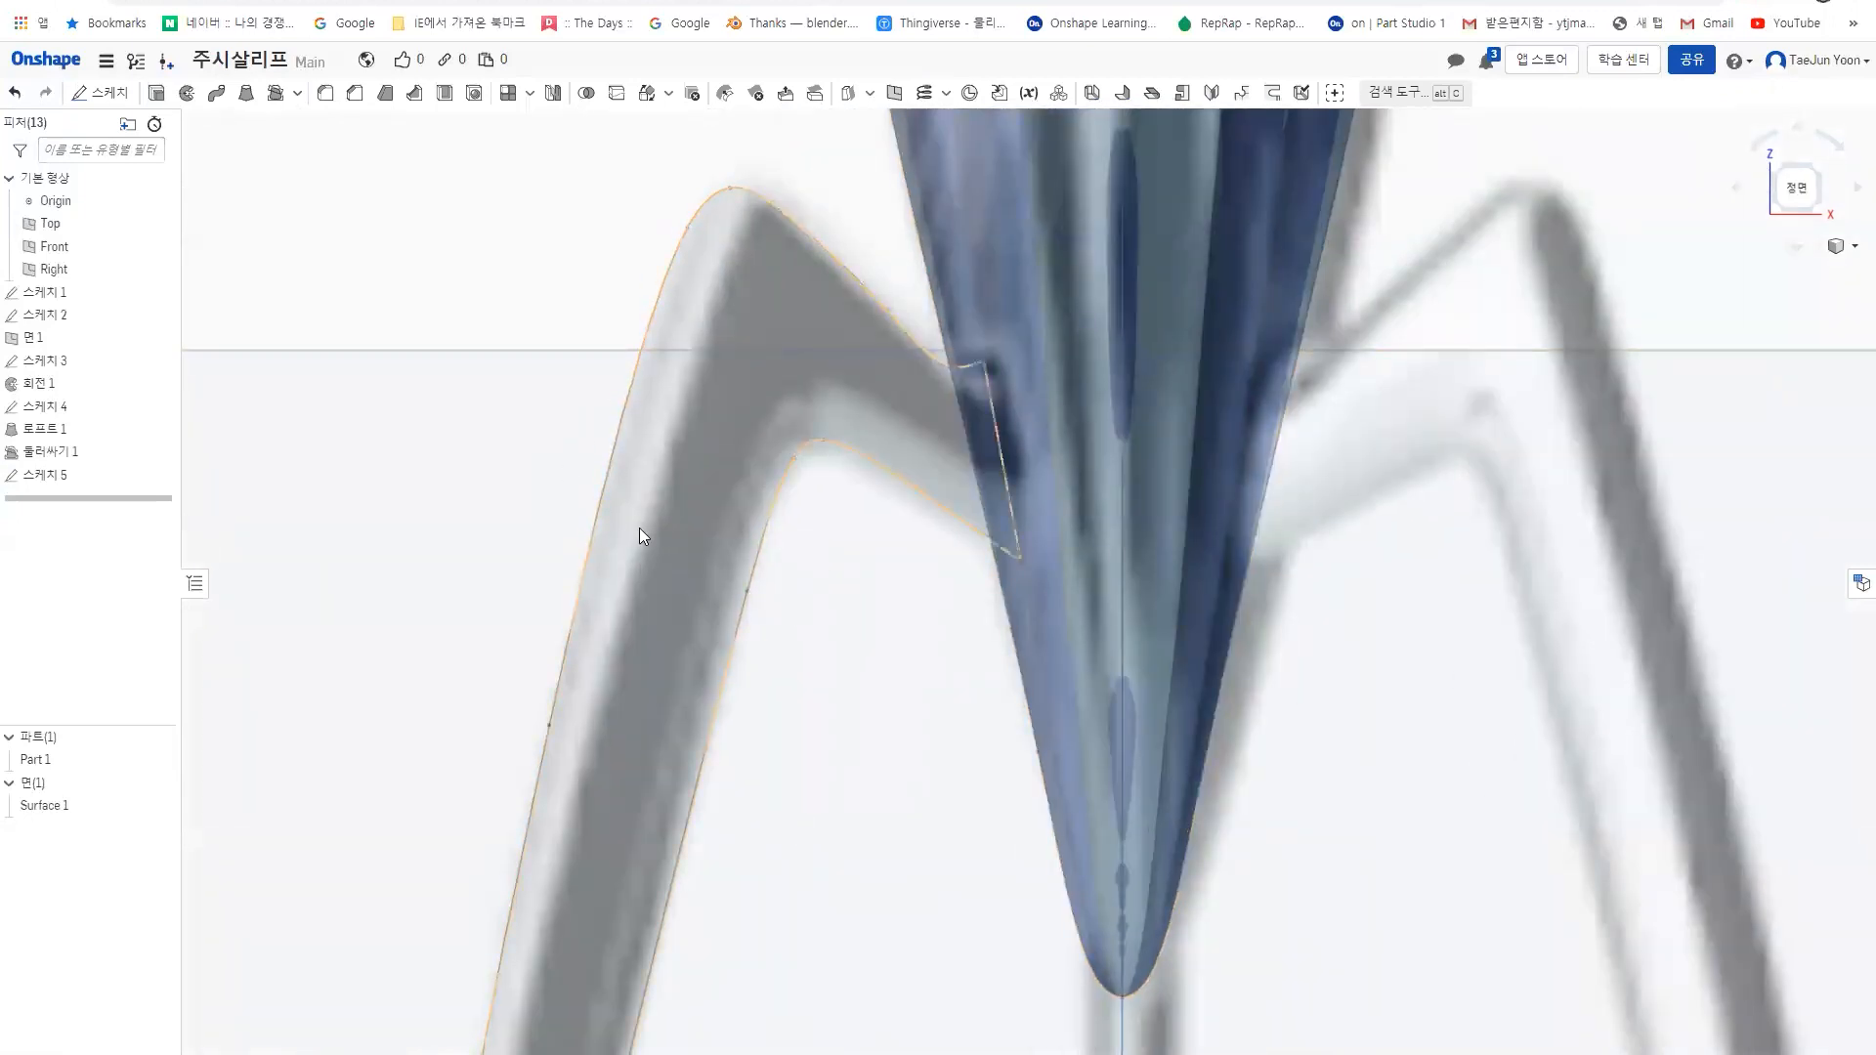
scroll(983, 447, "up", 3)
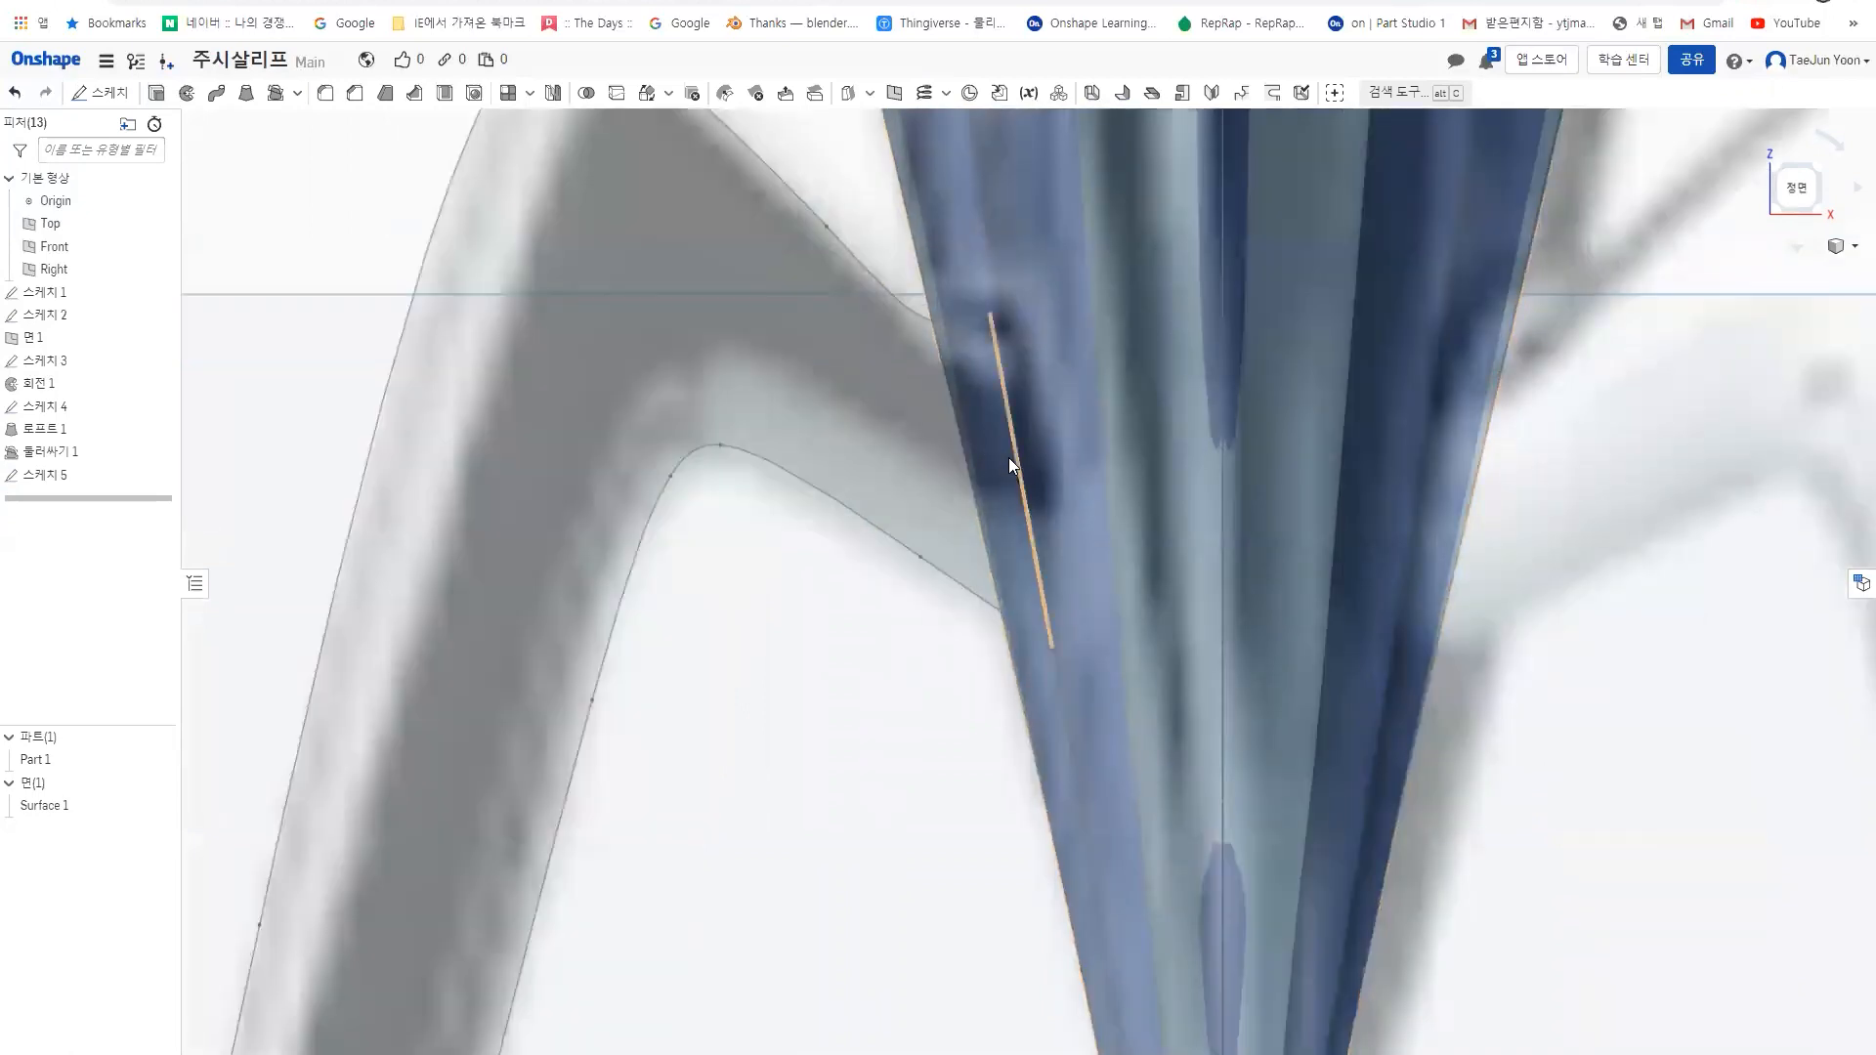
scroll(1010, 455, "down", 3)
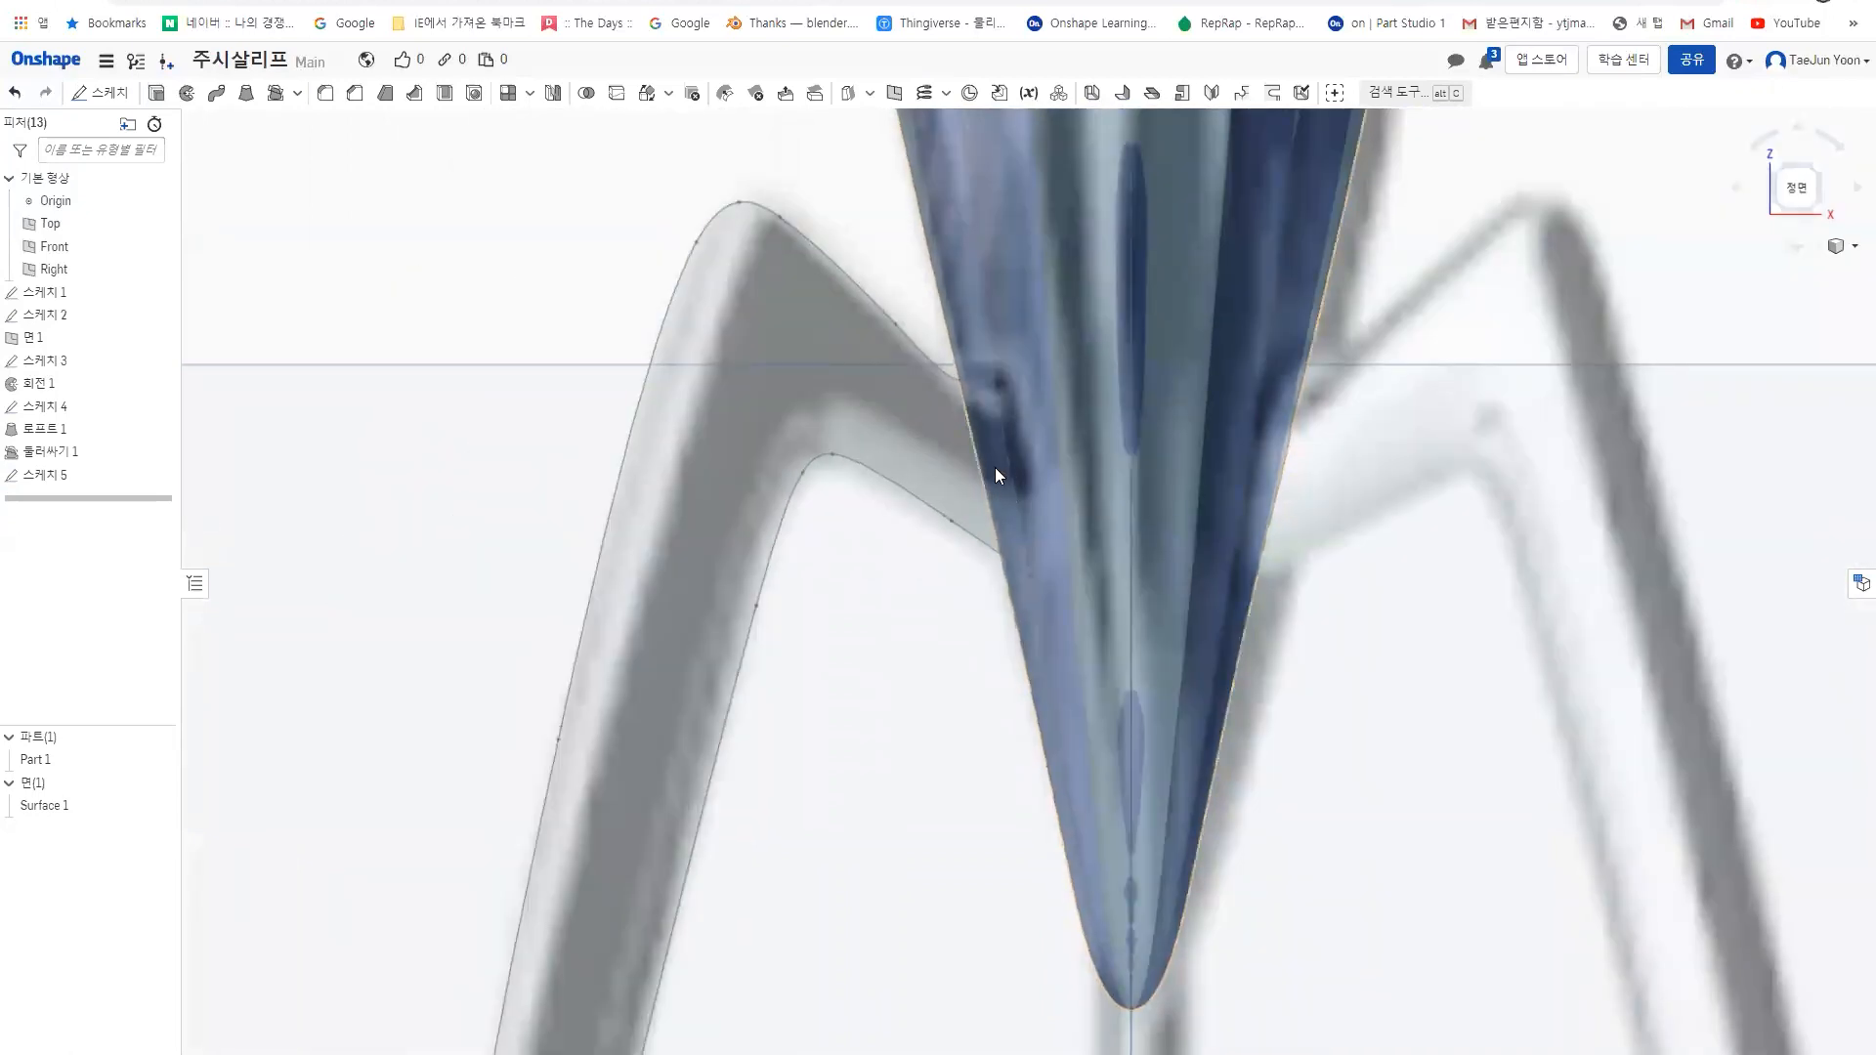
scroll(994, 467, "down", 2)
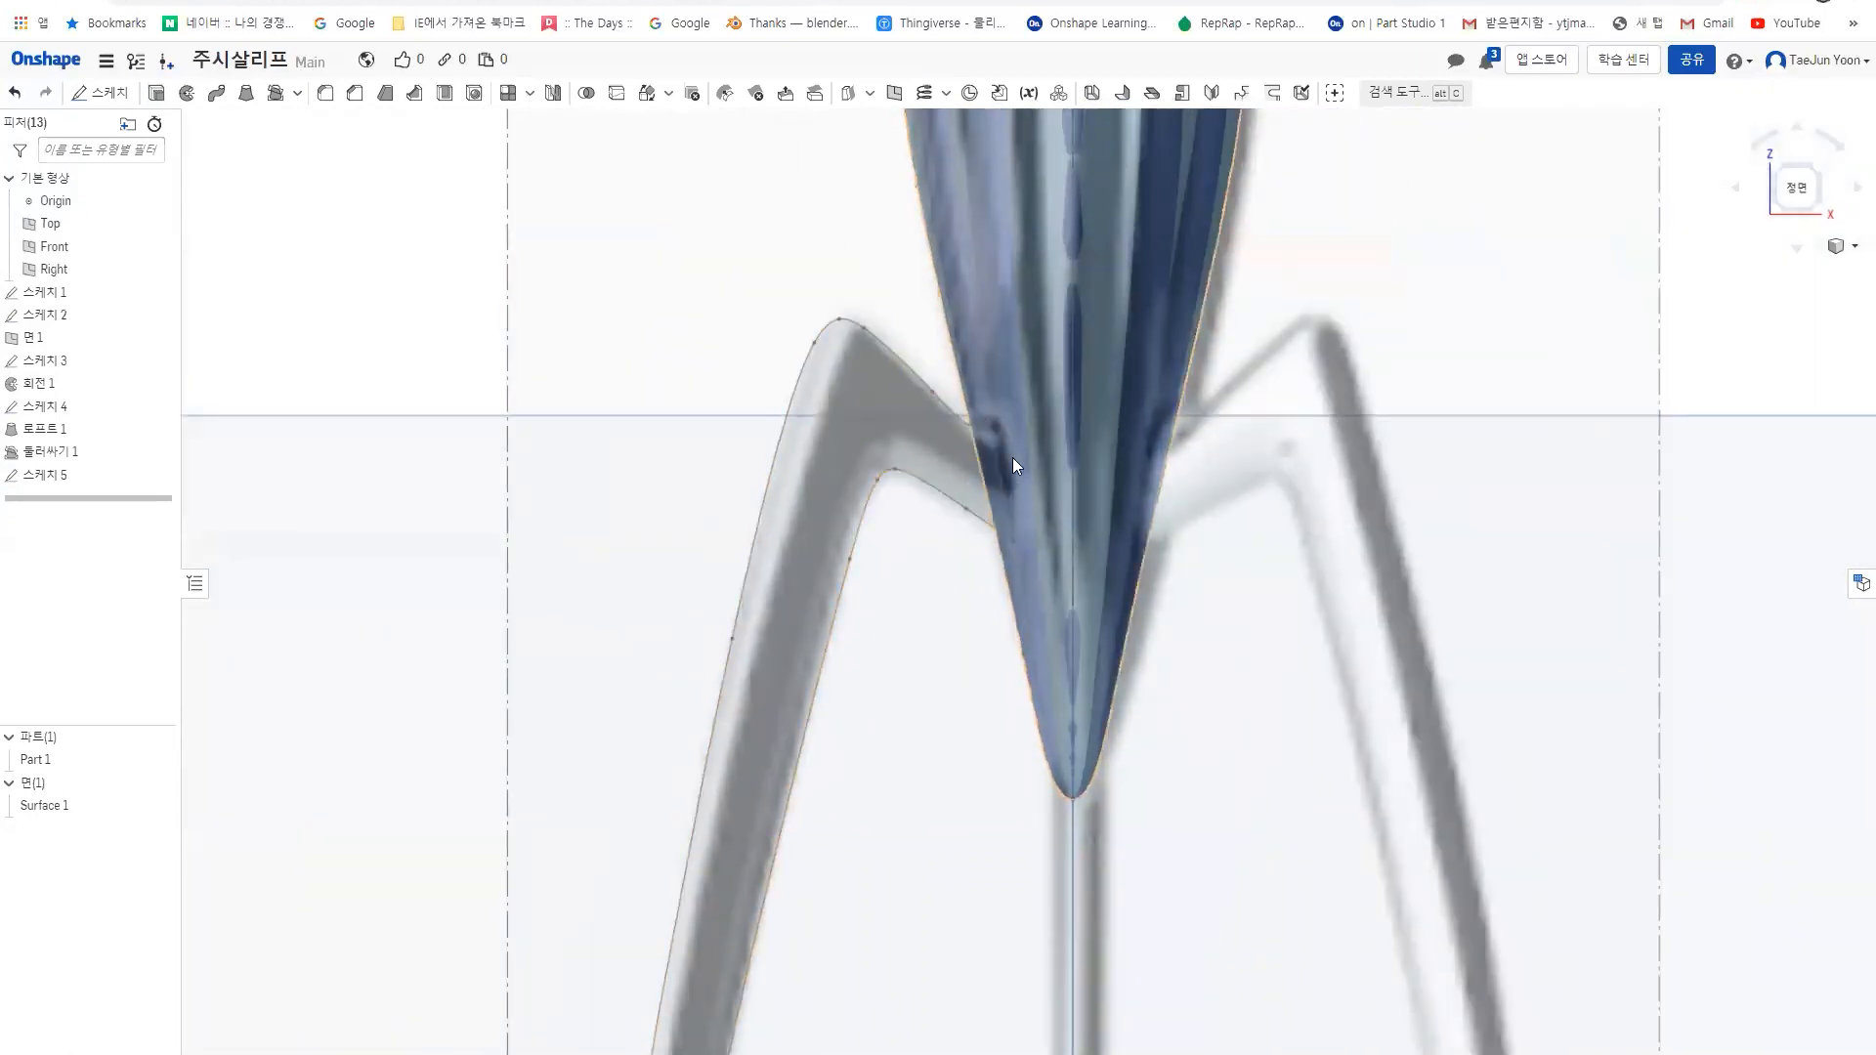
scroll(967, 494, "up", 2)
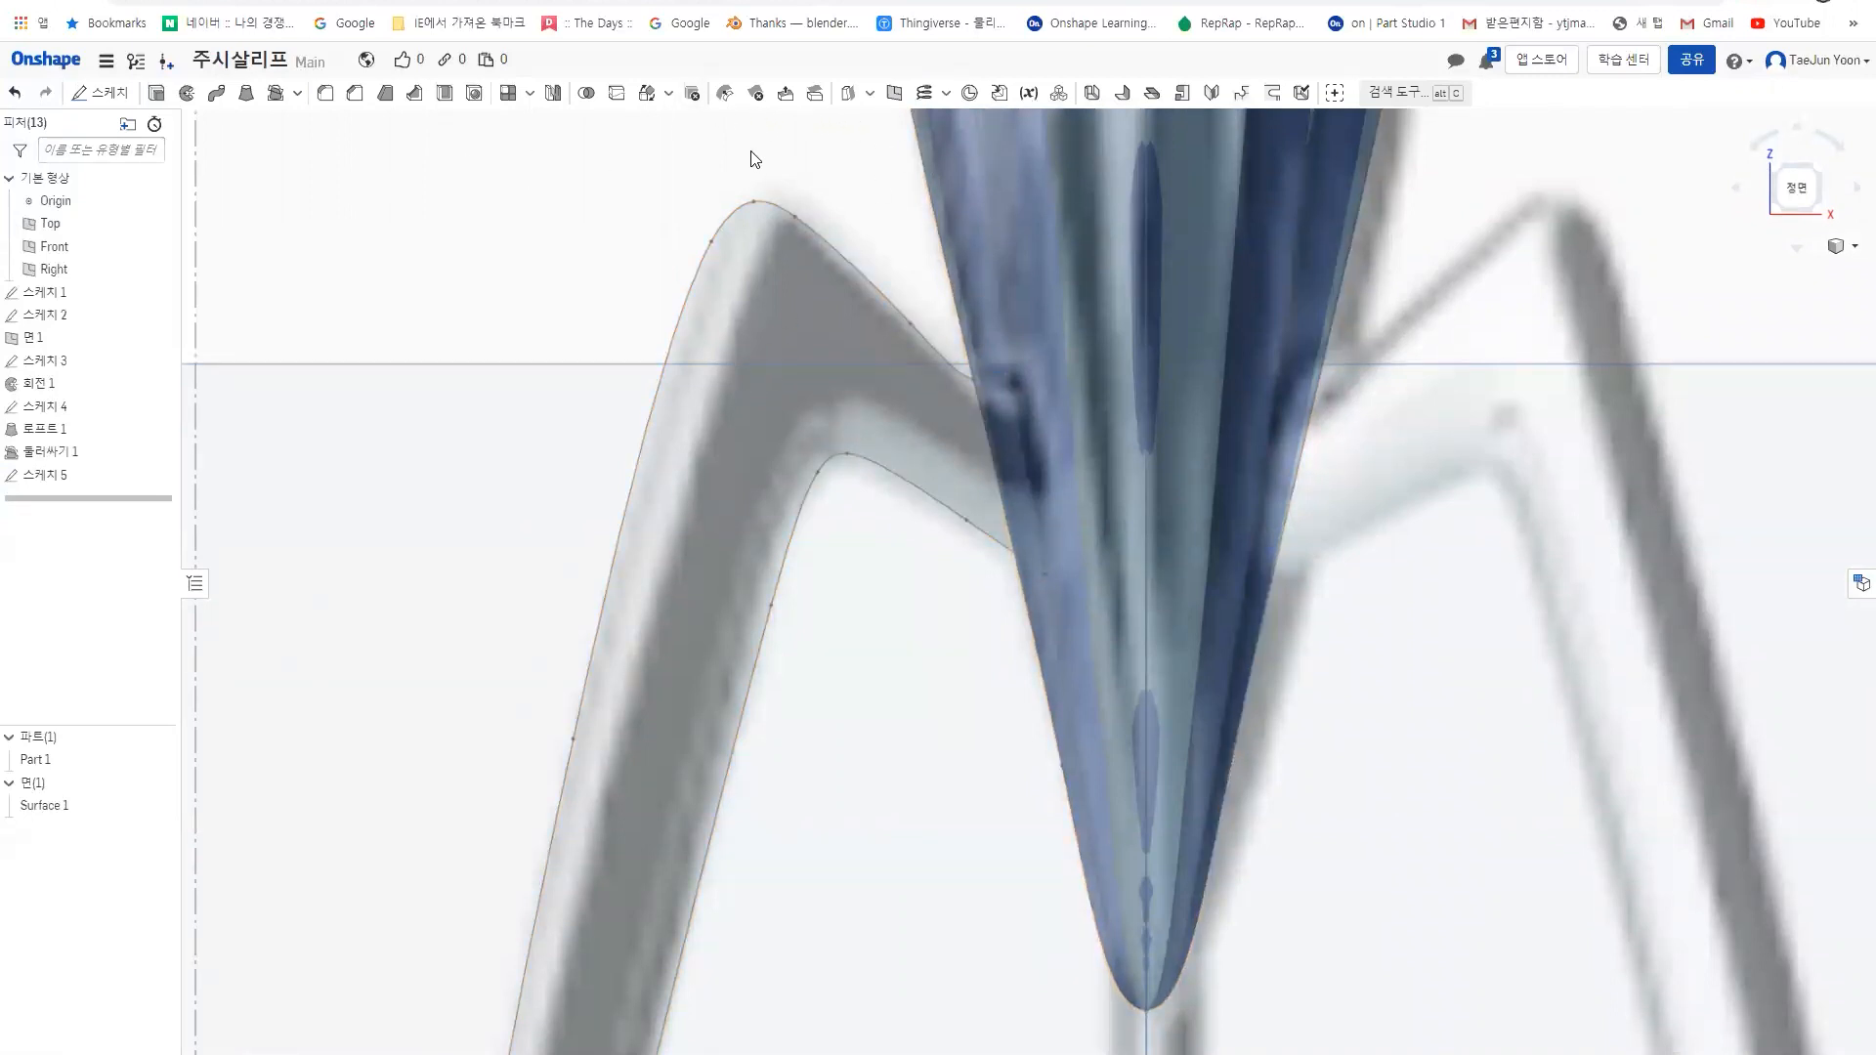
- Start a new plane of type Line Angle (선 각도) through the line closing the leg's upper end
left_click(893, 94)
left_click(359, 232)
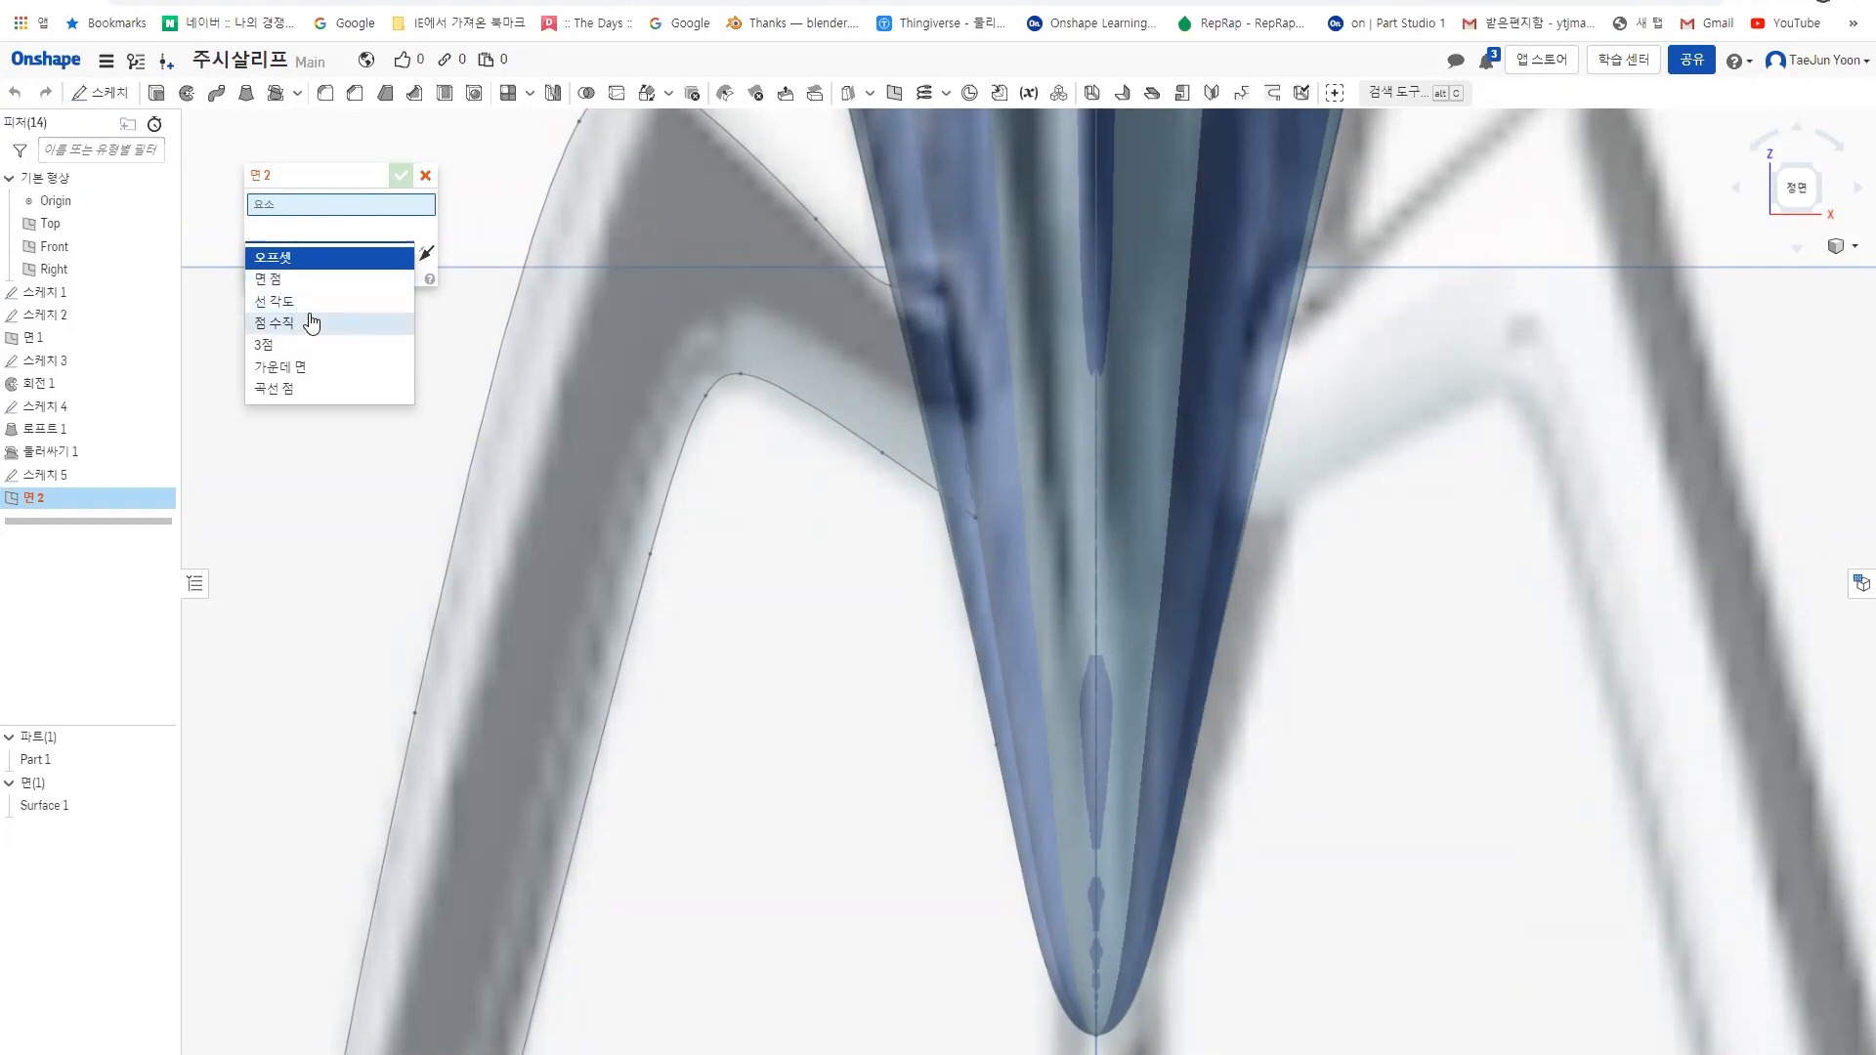
left_click(292, 304)
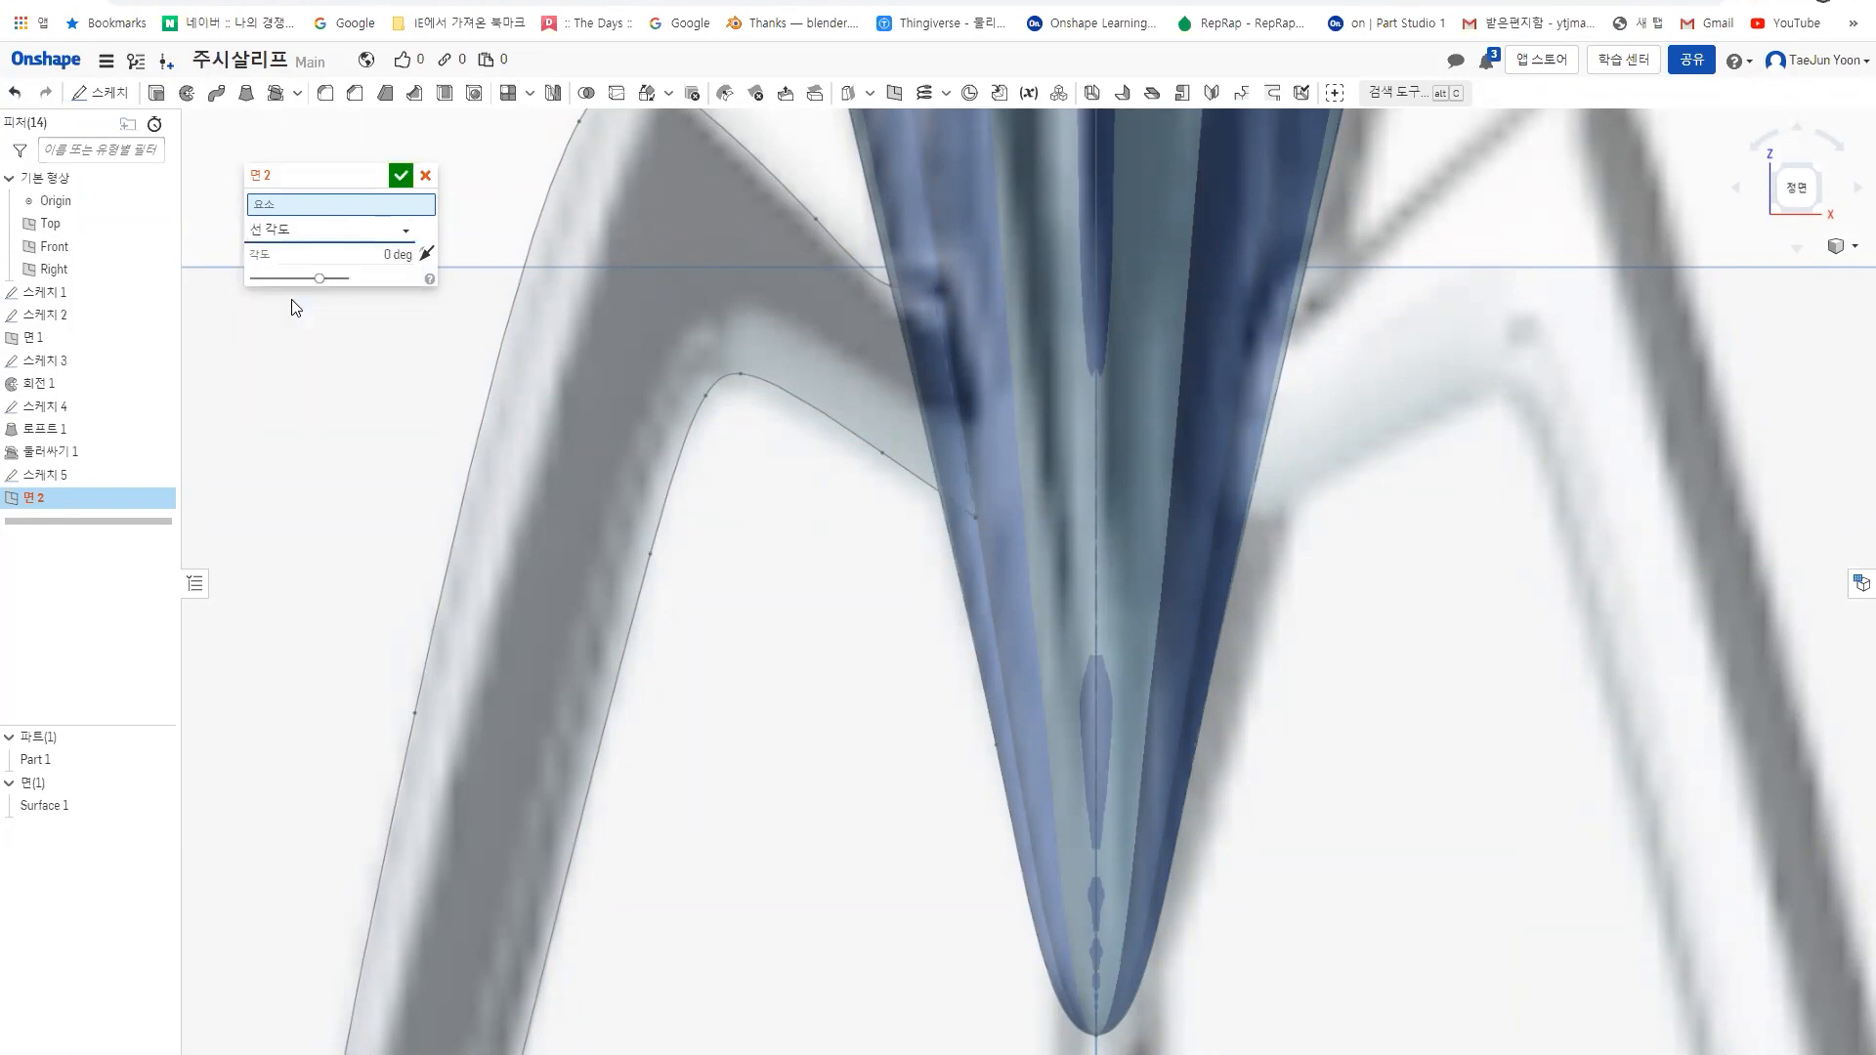
scroll(303, 333, "down", 2)
right_click_drag(657, 452, 685, 465)
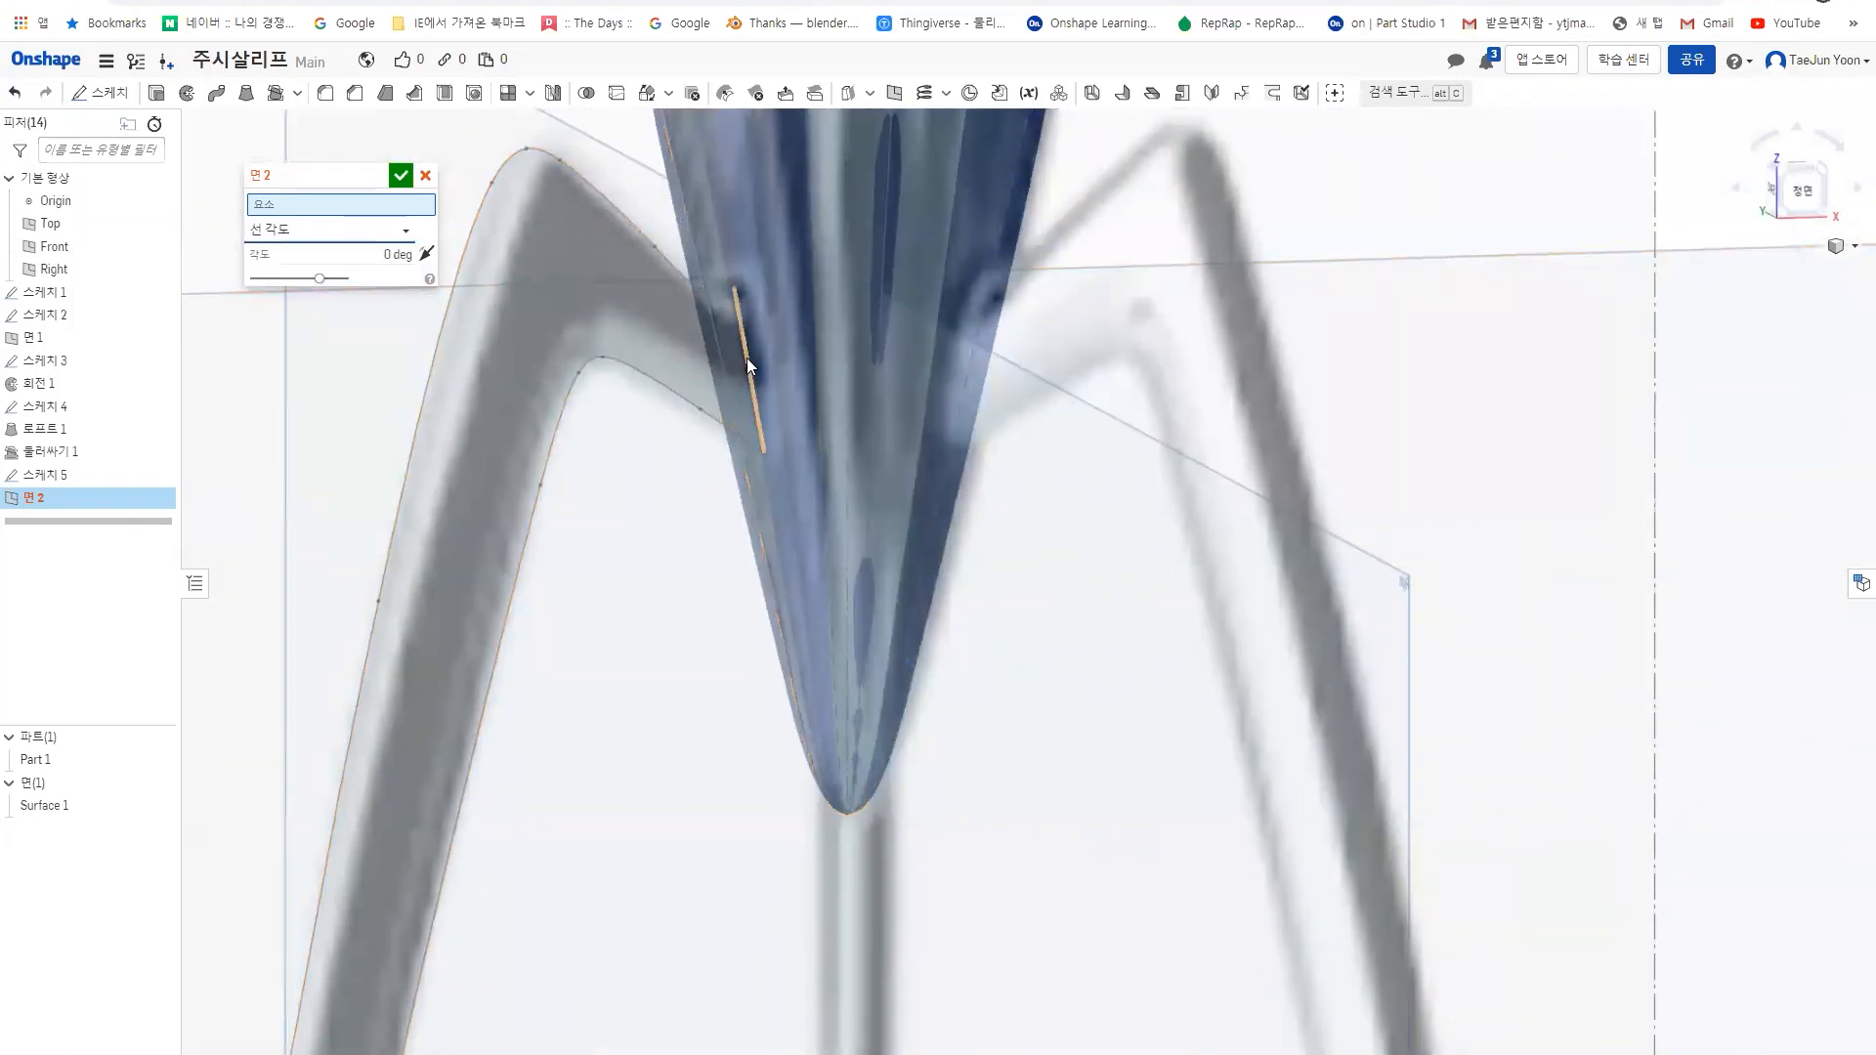
left_click(746, 358)
- Hide the sketch holding the reference image (스케치 1)
right_click_drag(744, 356, 742, 440)
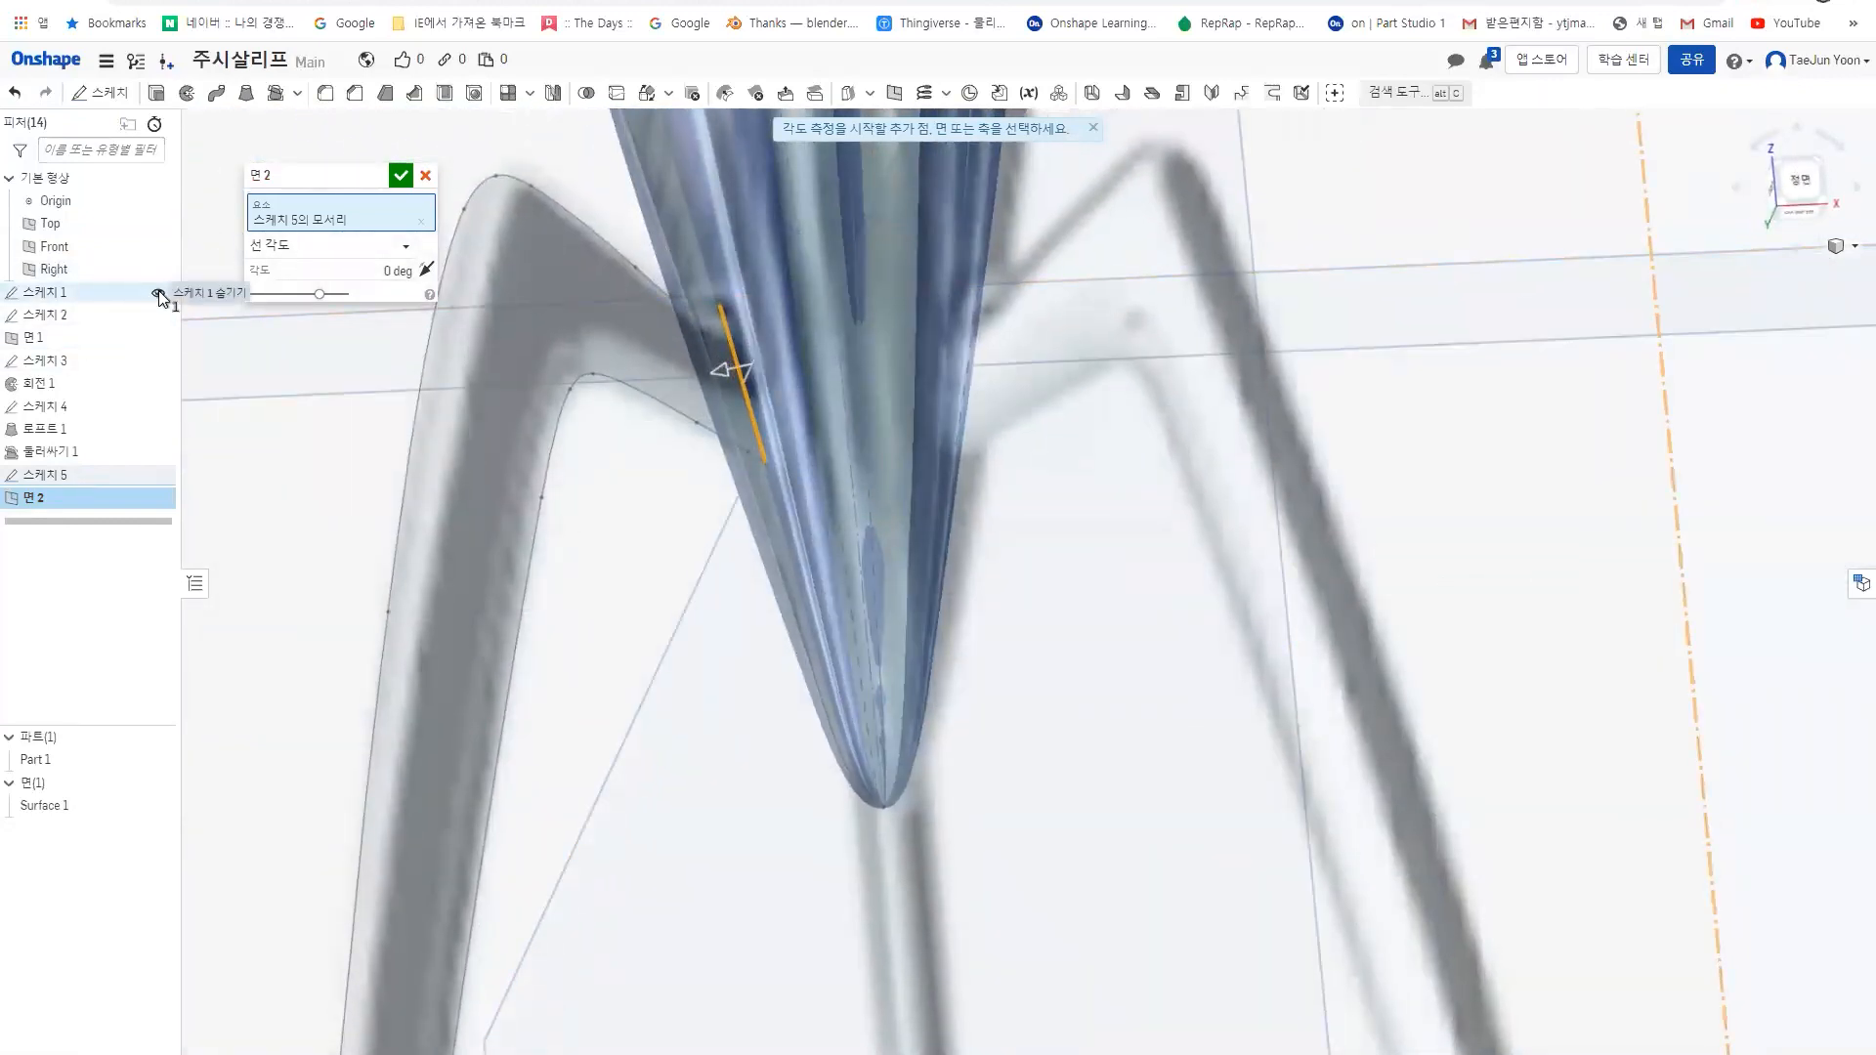
left_click(159, 291)
mouse_move(633, 388)
right_mouse_down()
mouse_move(758, 383)
mouse_move(853, 328)
mouse_move(688, 393)
mouse_move(665, 425)
mouse_move(697, 442)
mouse_move(755, 406)
right_mouse_up()
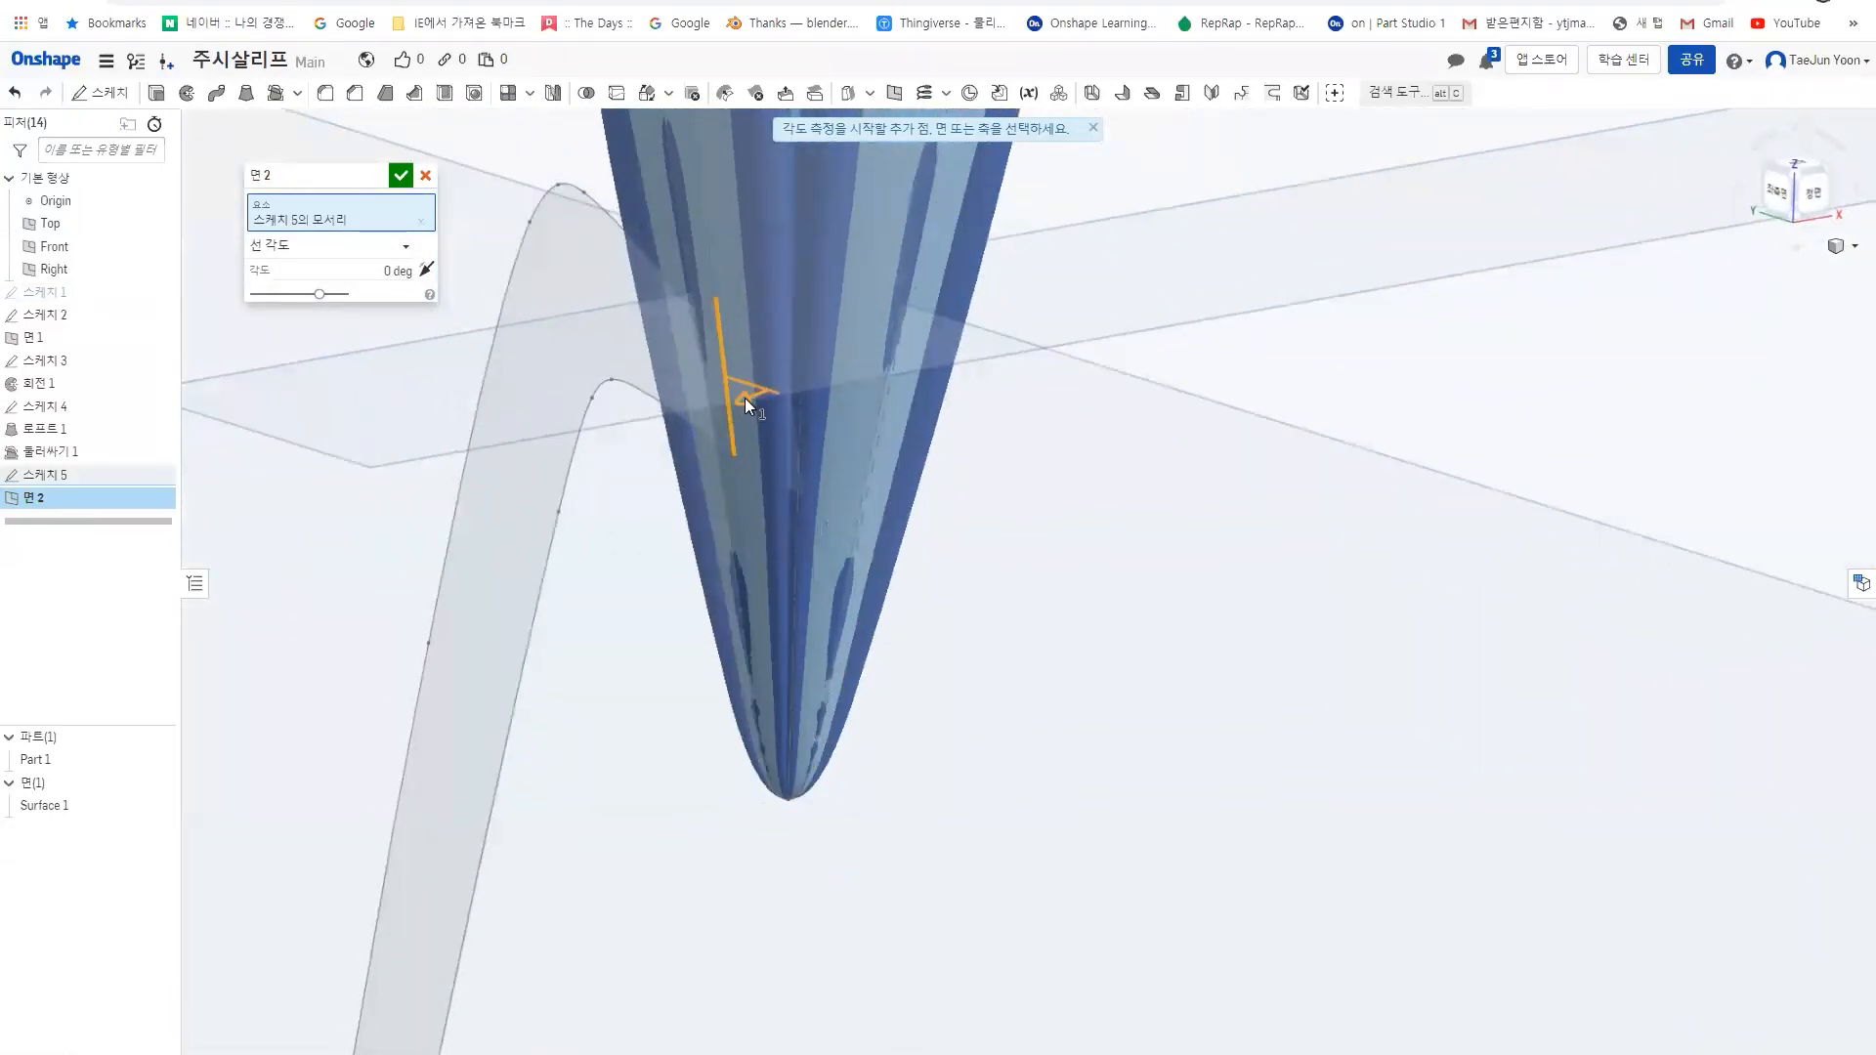
- Try the mid-leg cross line as a second plane reference, remove it, and accept the plane with only the upper line at 0 degrees
right_click_drag(704, 469, 545, 672)
left_click(510, 666)
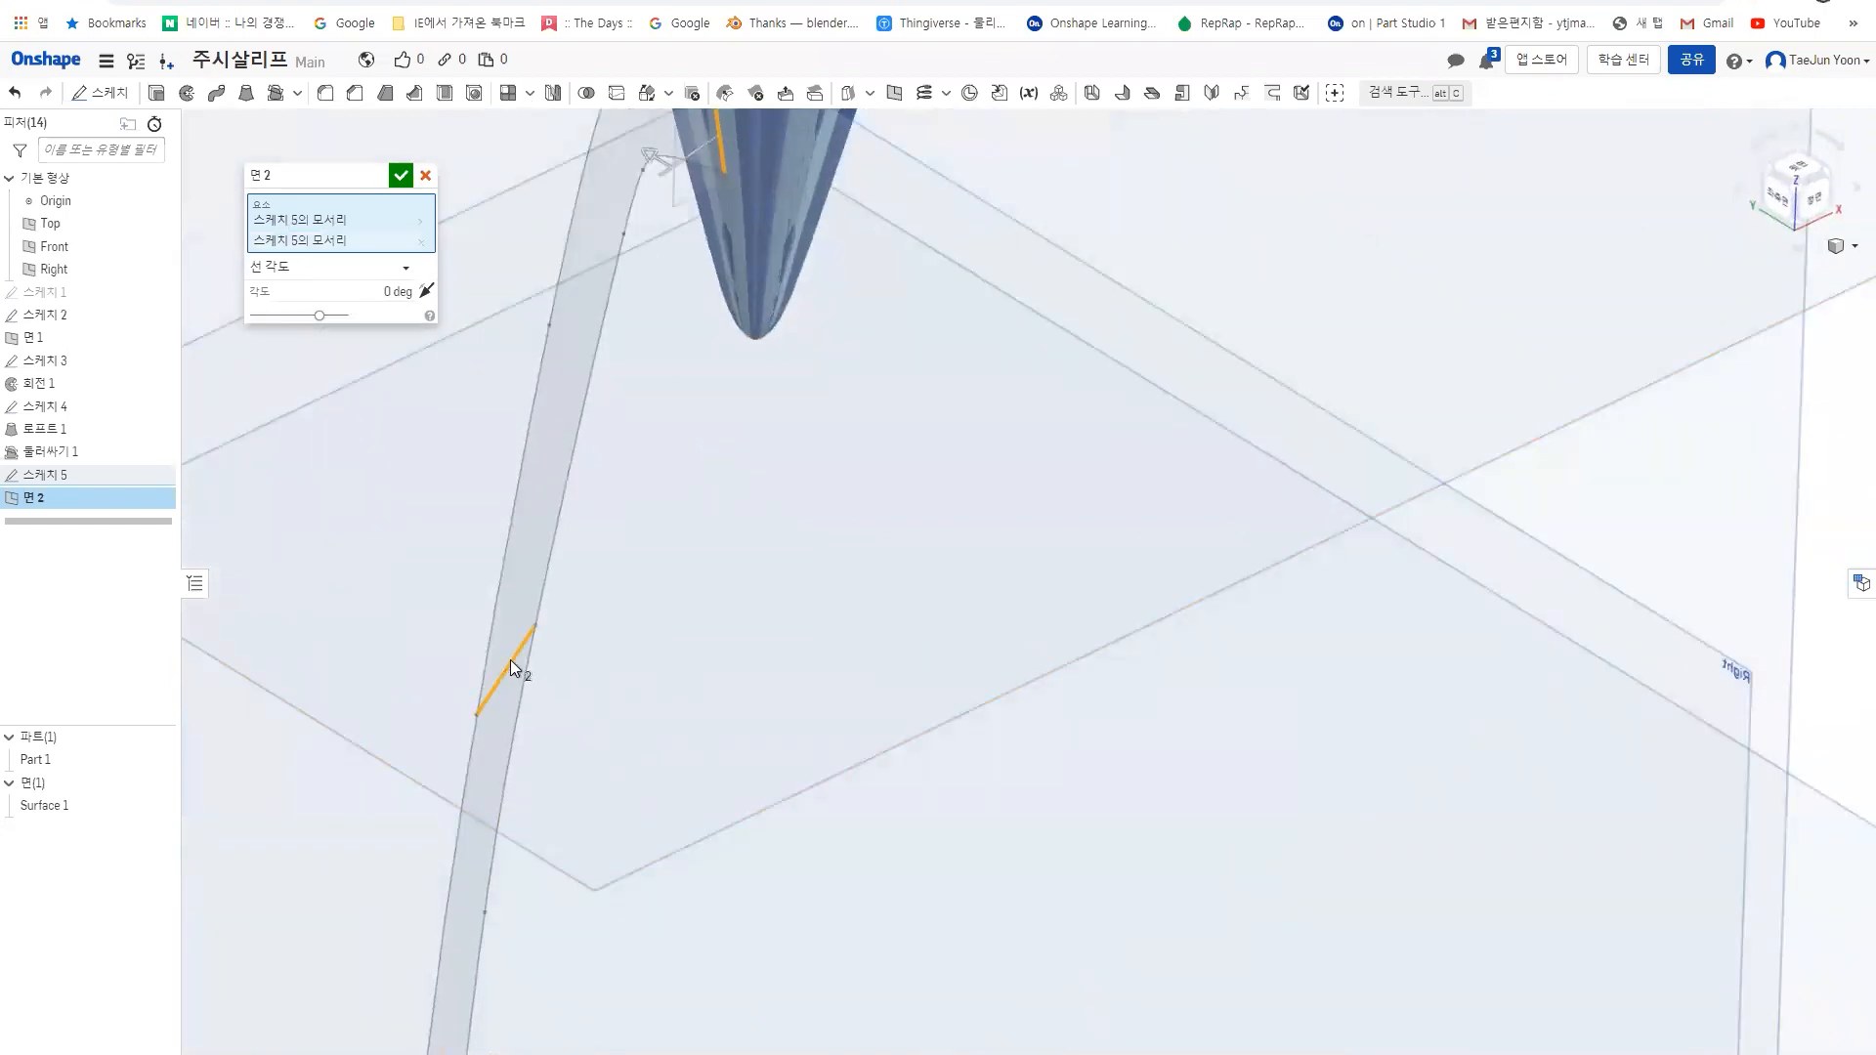
right_click_drag(716, 420, 746, 506)
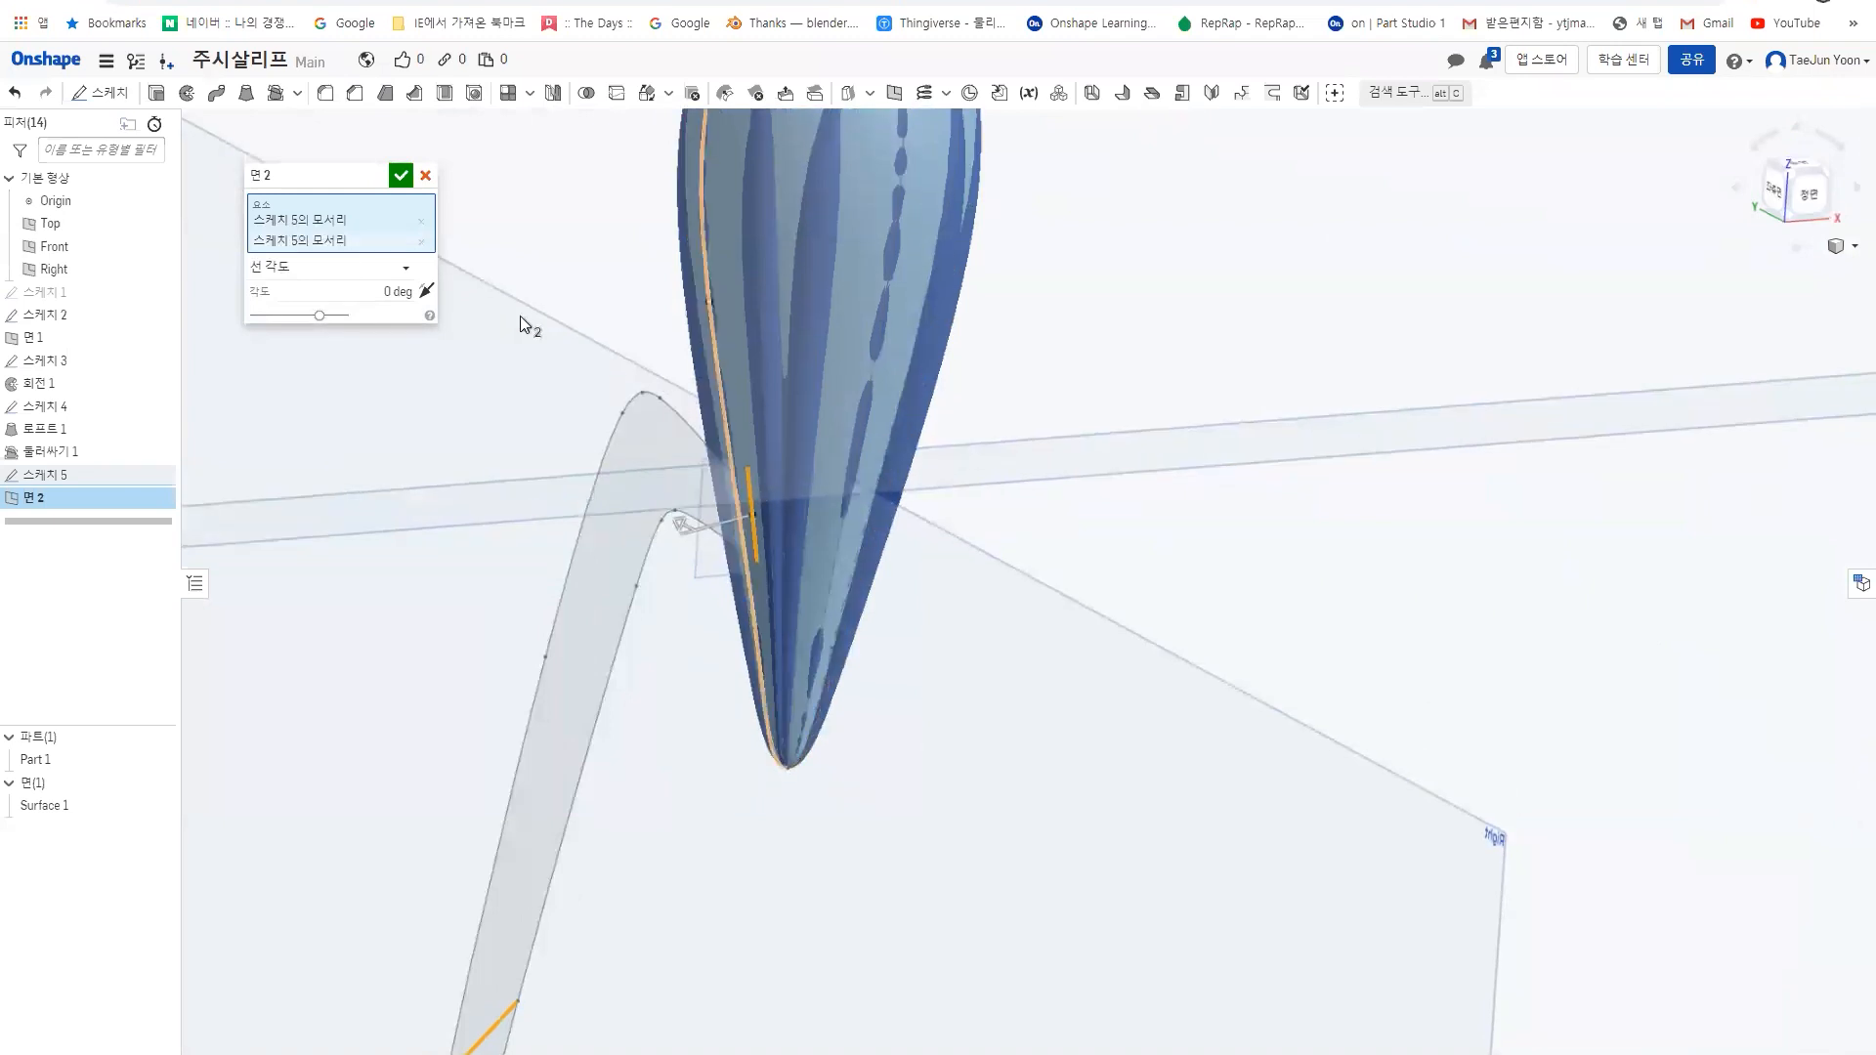
left_click(422, 242)
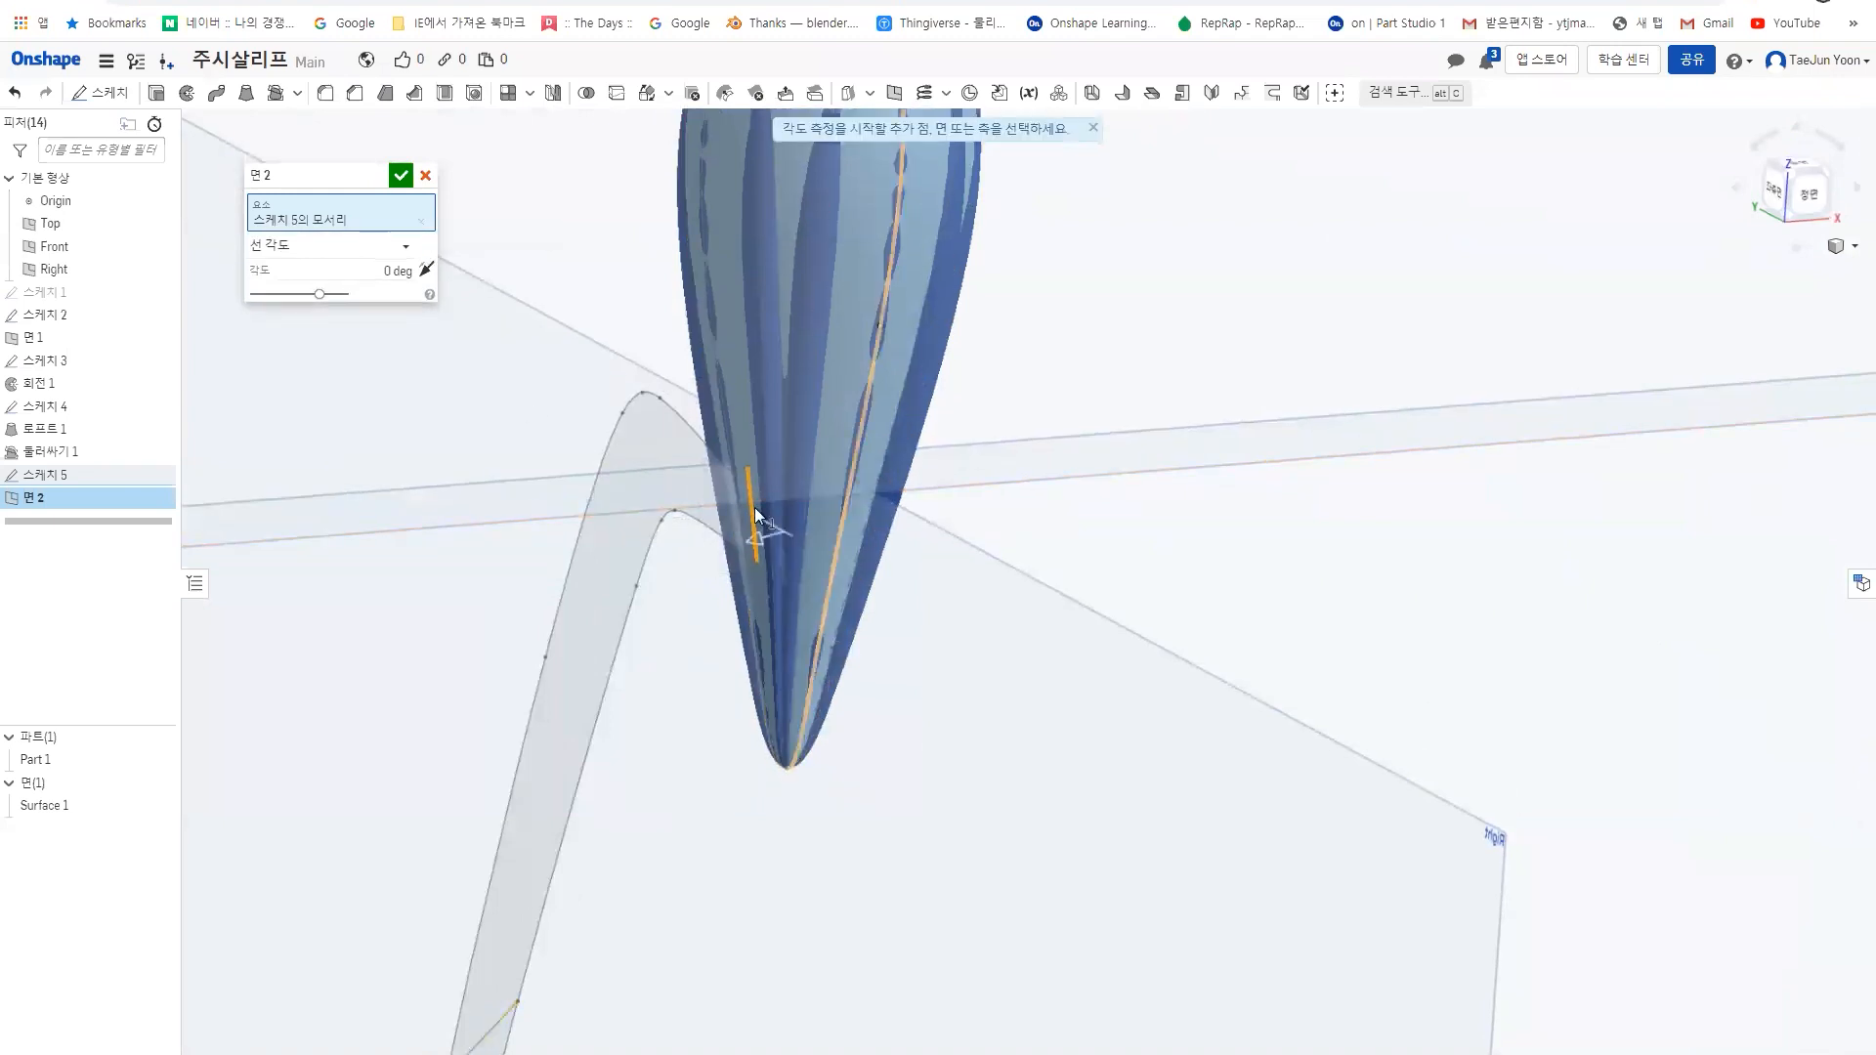
left_click(408, 175)
- Create a Line Angle (선 각도) plane through the mid-leg cross line at 90 degrees
right_click_drag(850, 766, 745, 670)
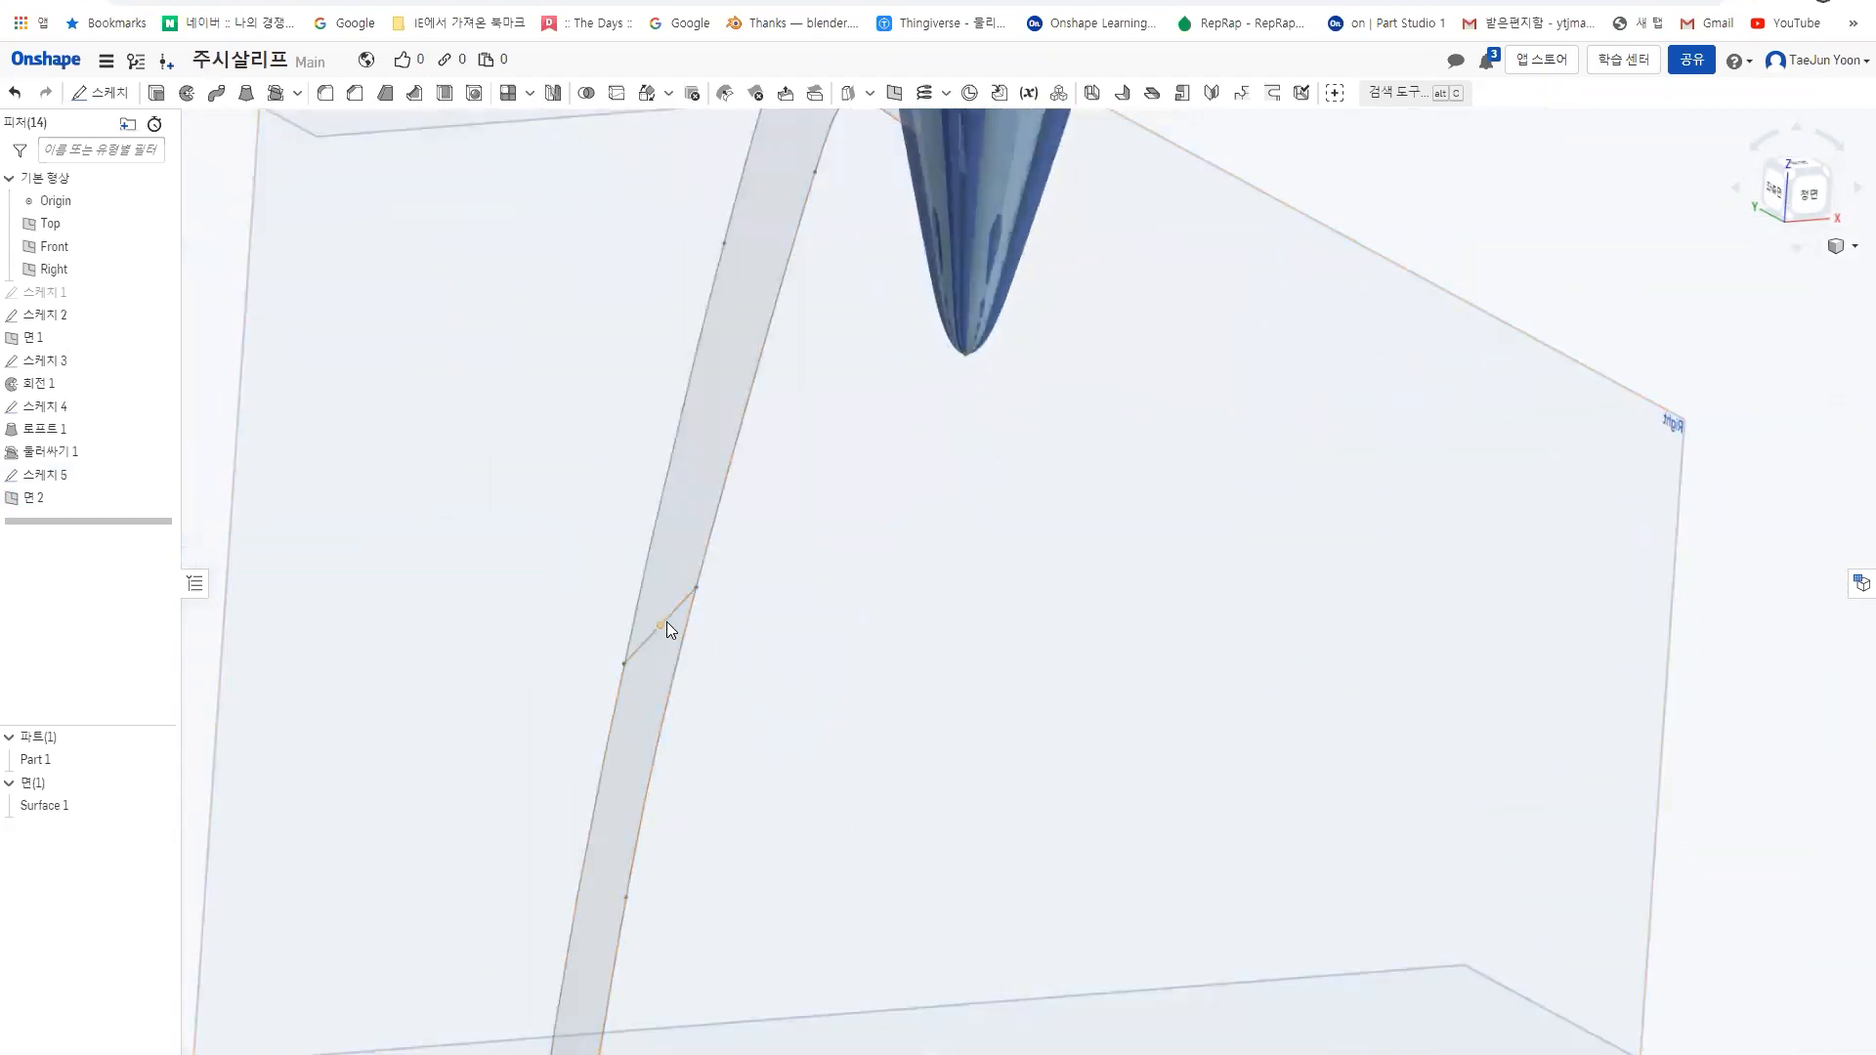
left_click(893, 93)
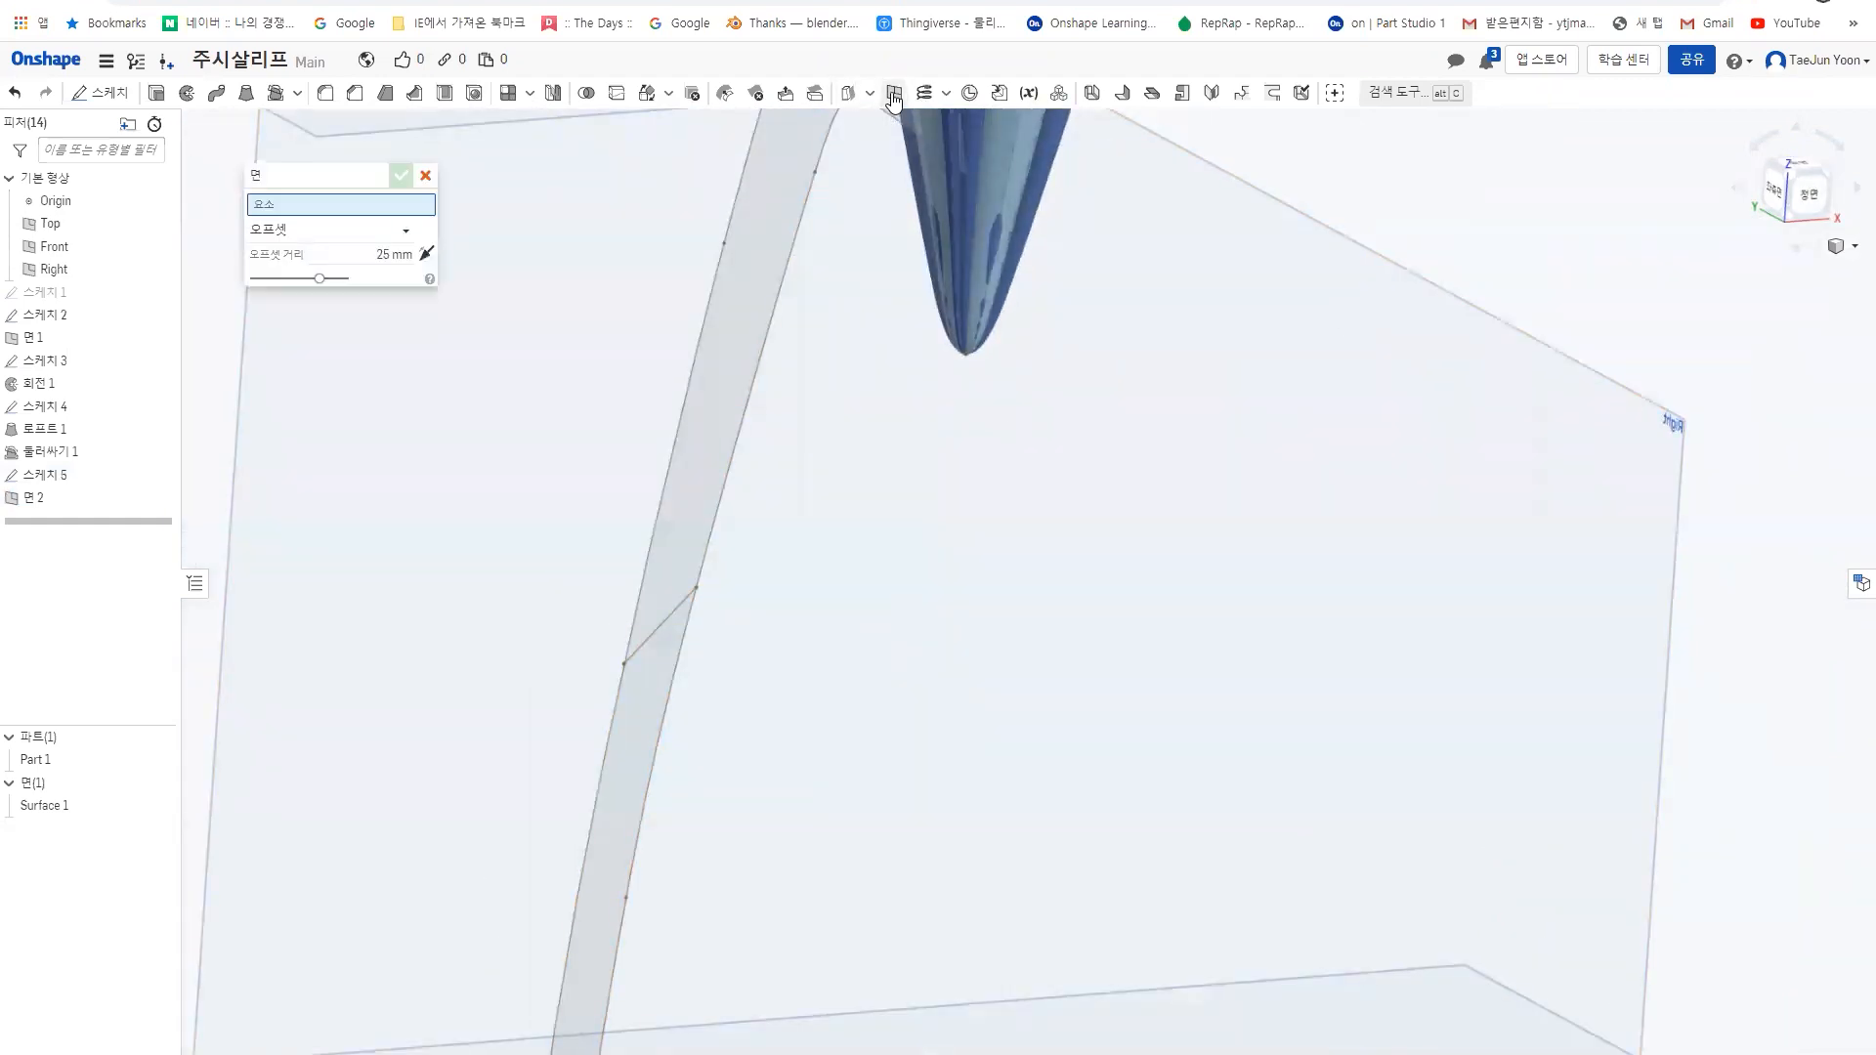
left_click(333, 234)
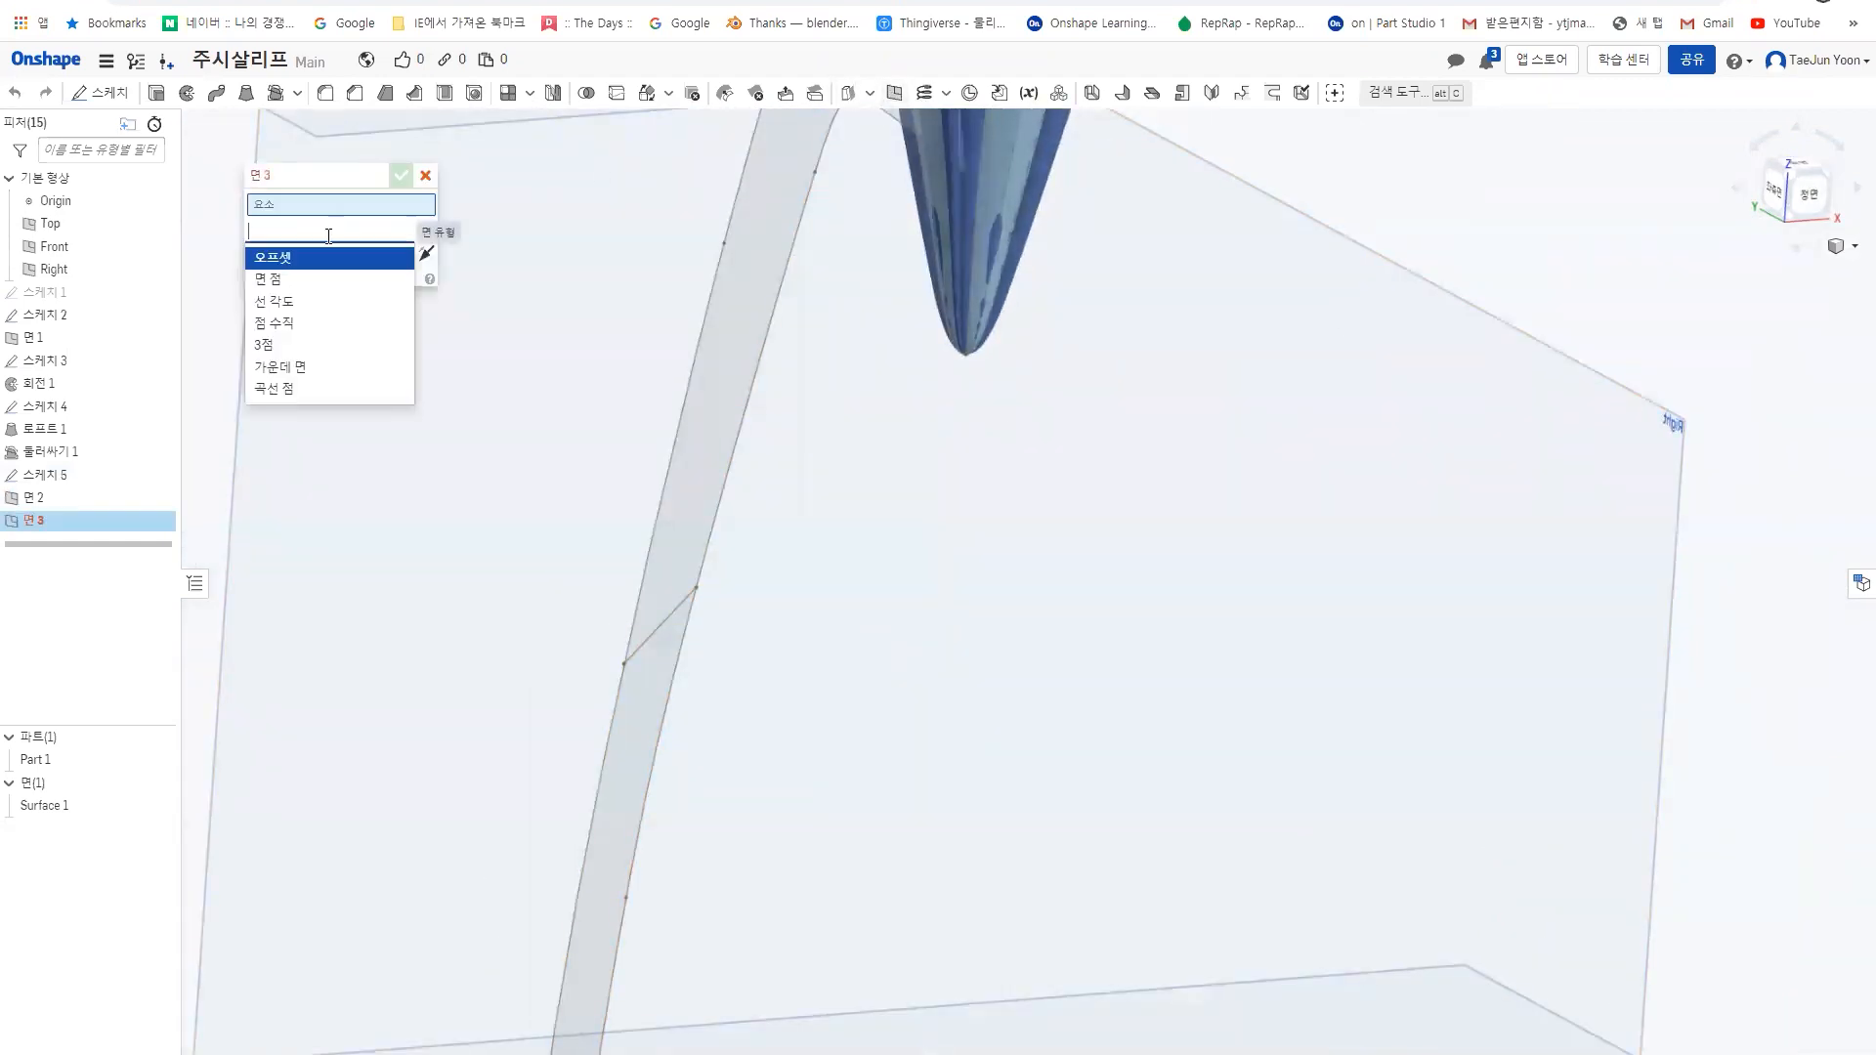
left_click(314, 306)
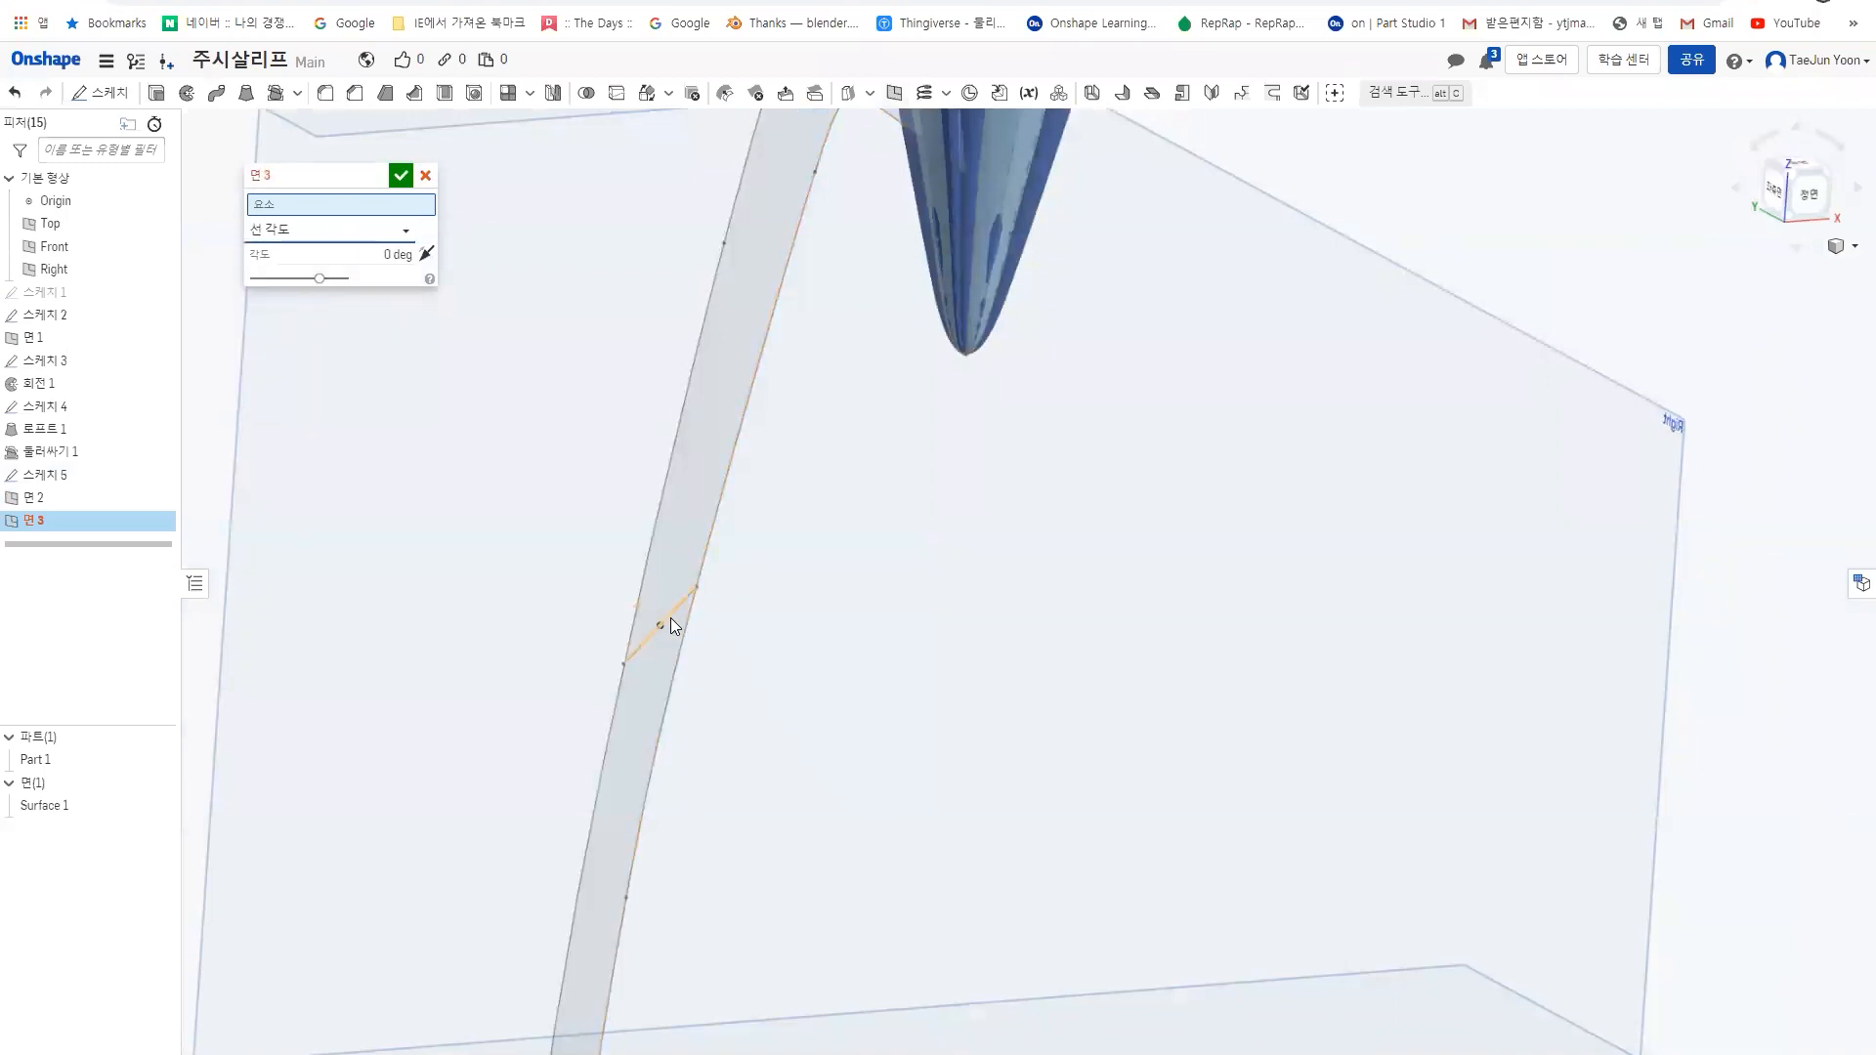
left_click(669, 617)
right_click_drag(795, 700, 489, 371)
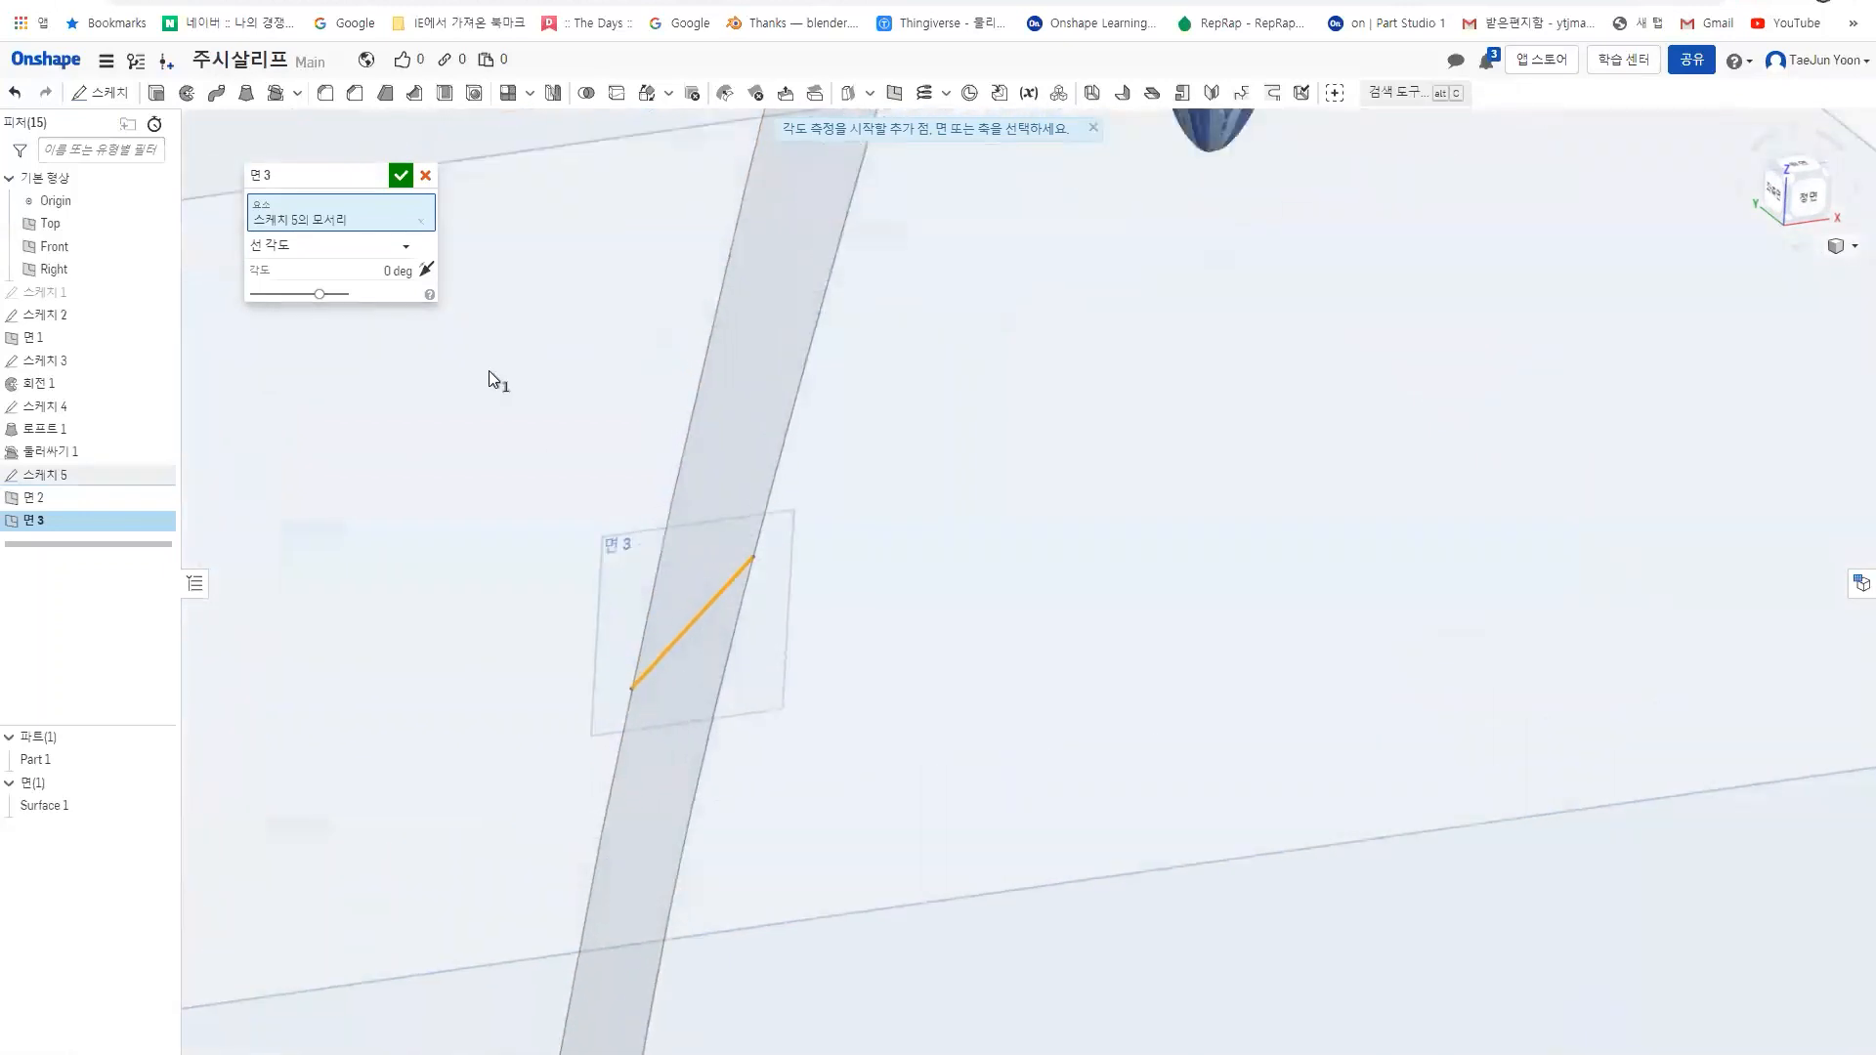
left_click(403, 272)
type("90")
key("Return")
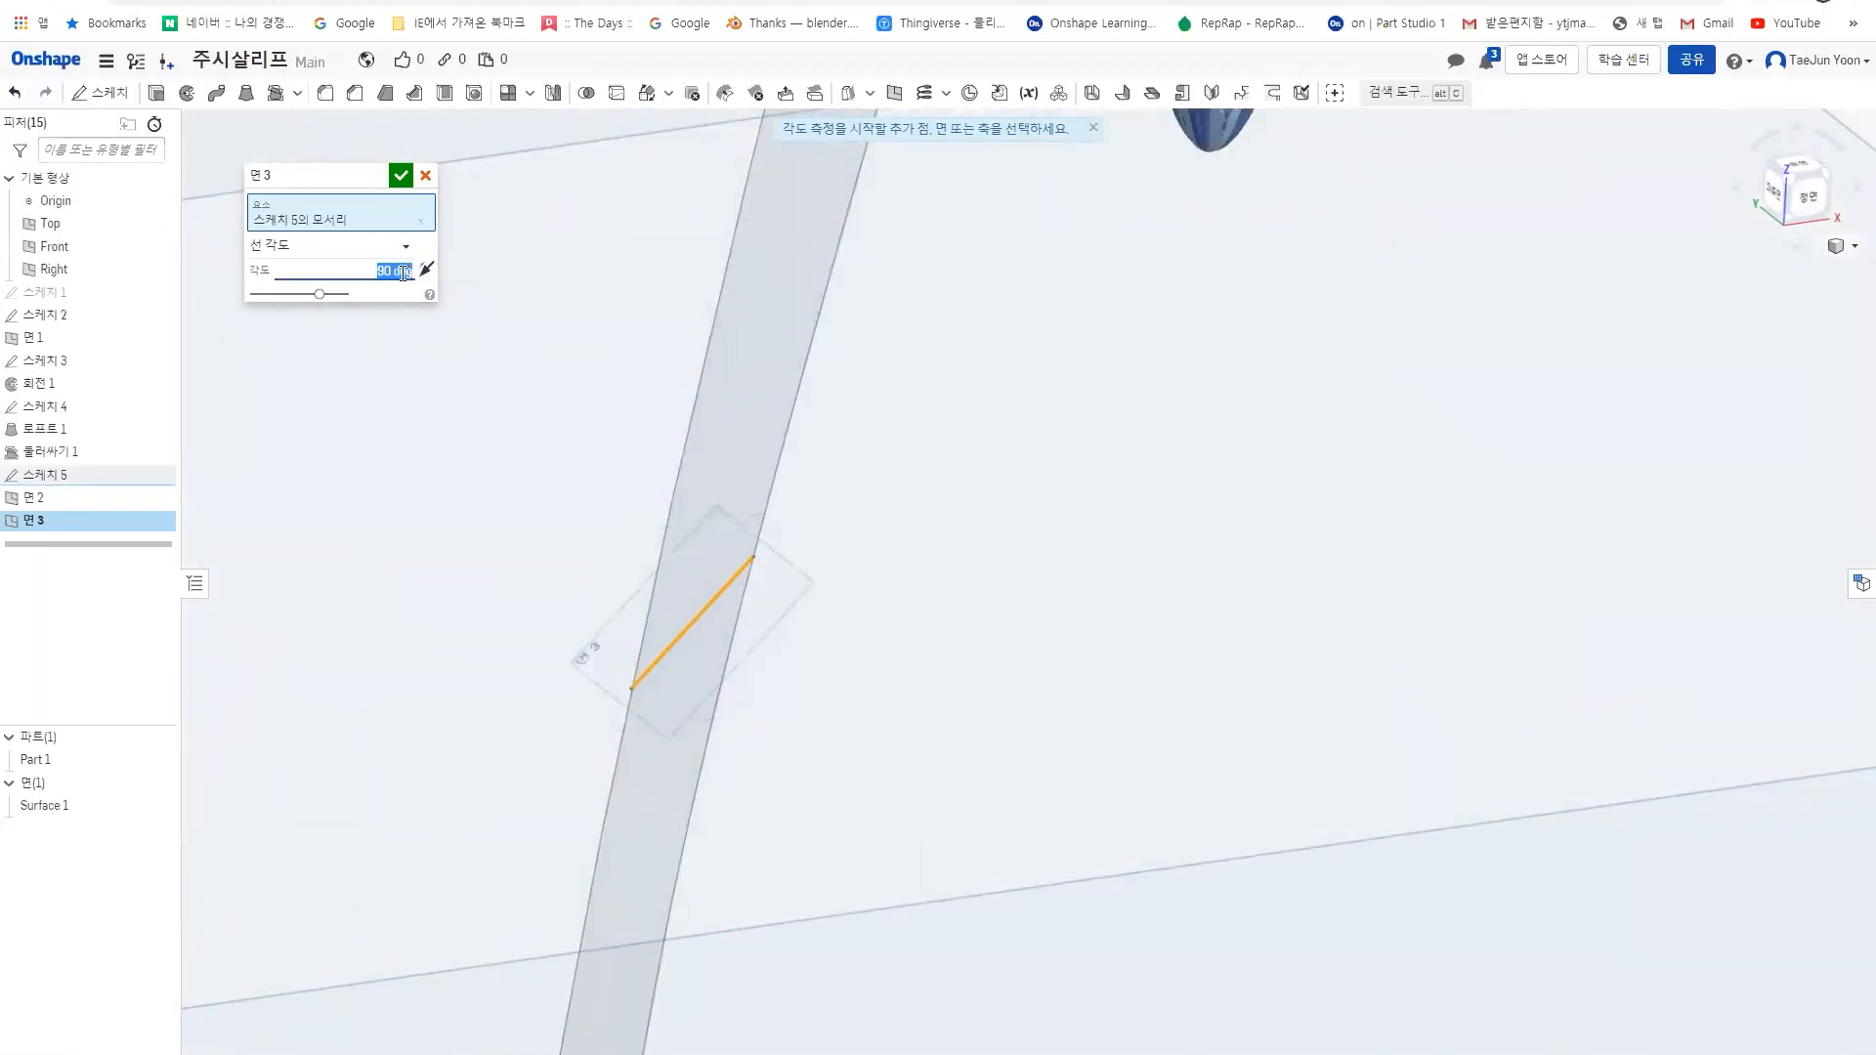
right_click_drag(769, 565, 723, 706)
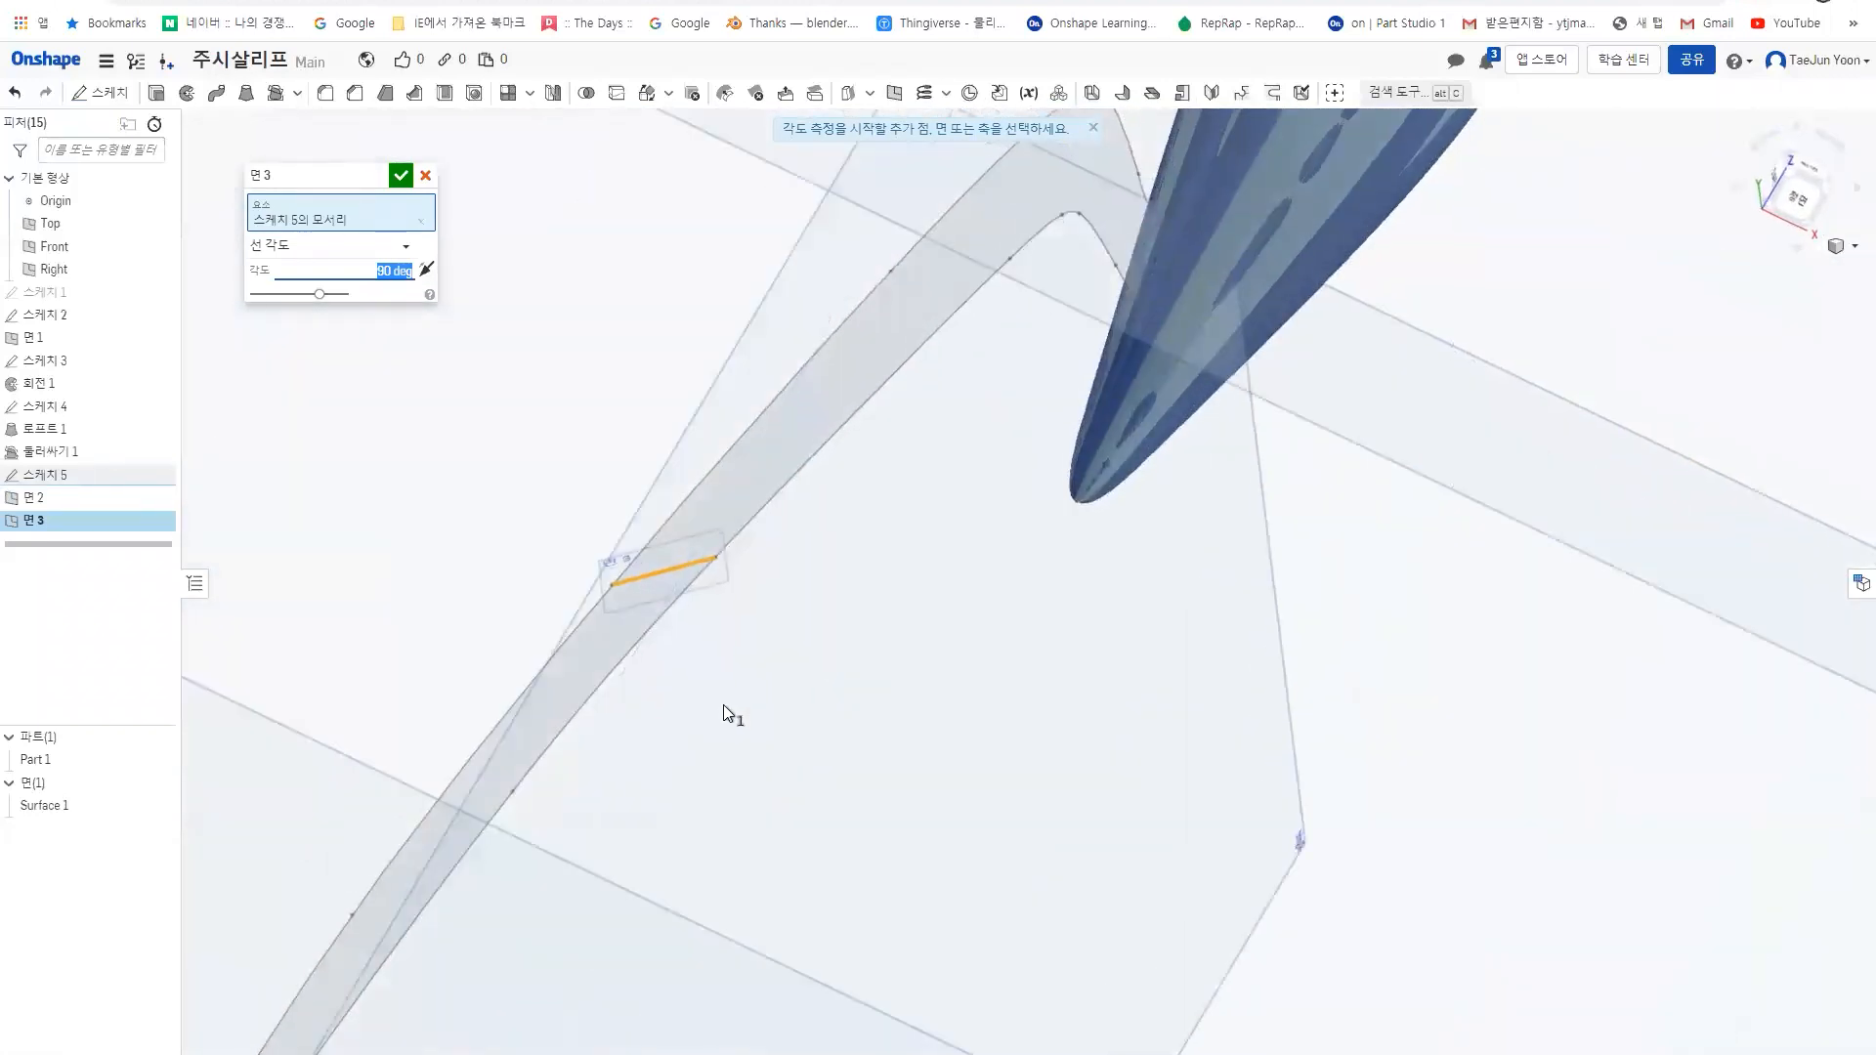
left_click(402, 176)
- Create a Line Angle (선 각도) plane through the line closing the leg's lower end at 90 degrees
mouse_move(1130, 350)
right_mouse_down()
mouse_move(1193, 366)
mouse_move(1231, 323)
mouse_move(1221, 342)
mouse_move(1151, 329)
right_mouse_up()
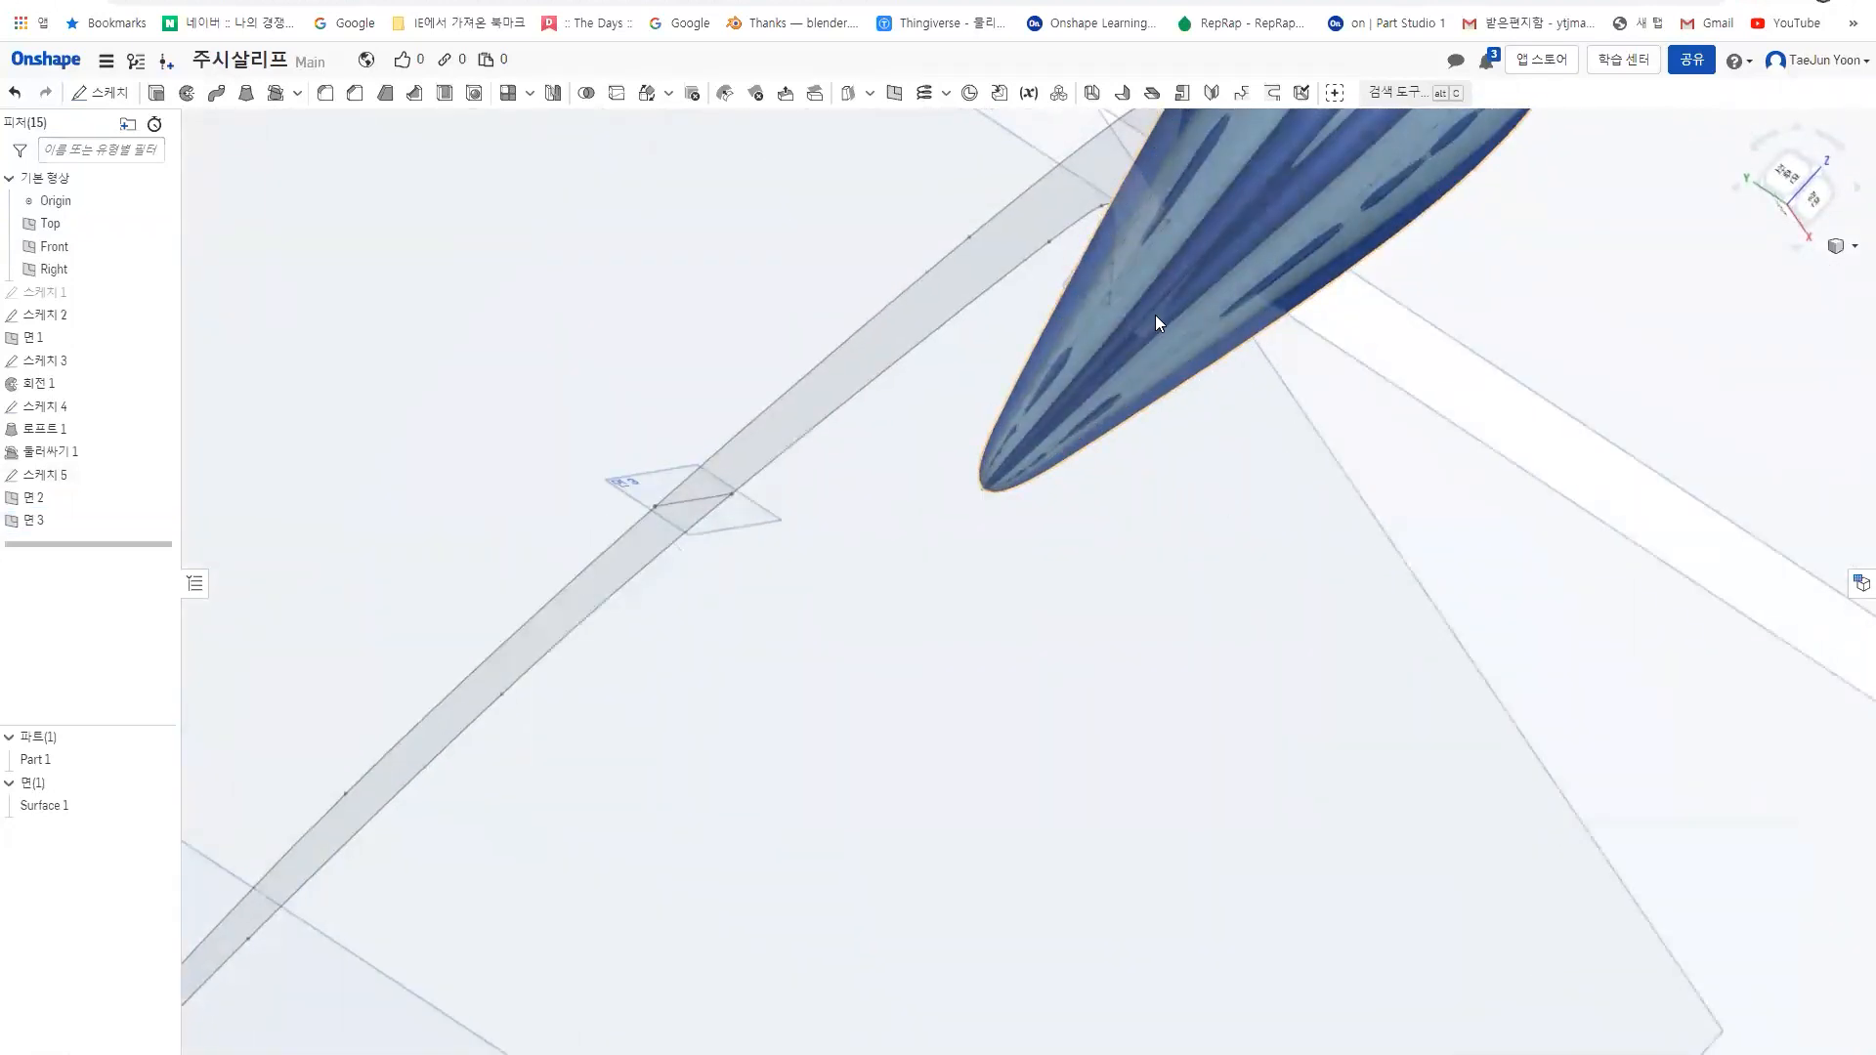
right_click_drag(530, 779, 657, 537)
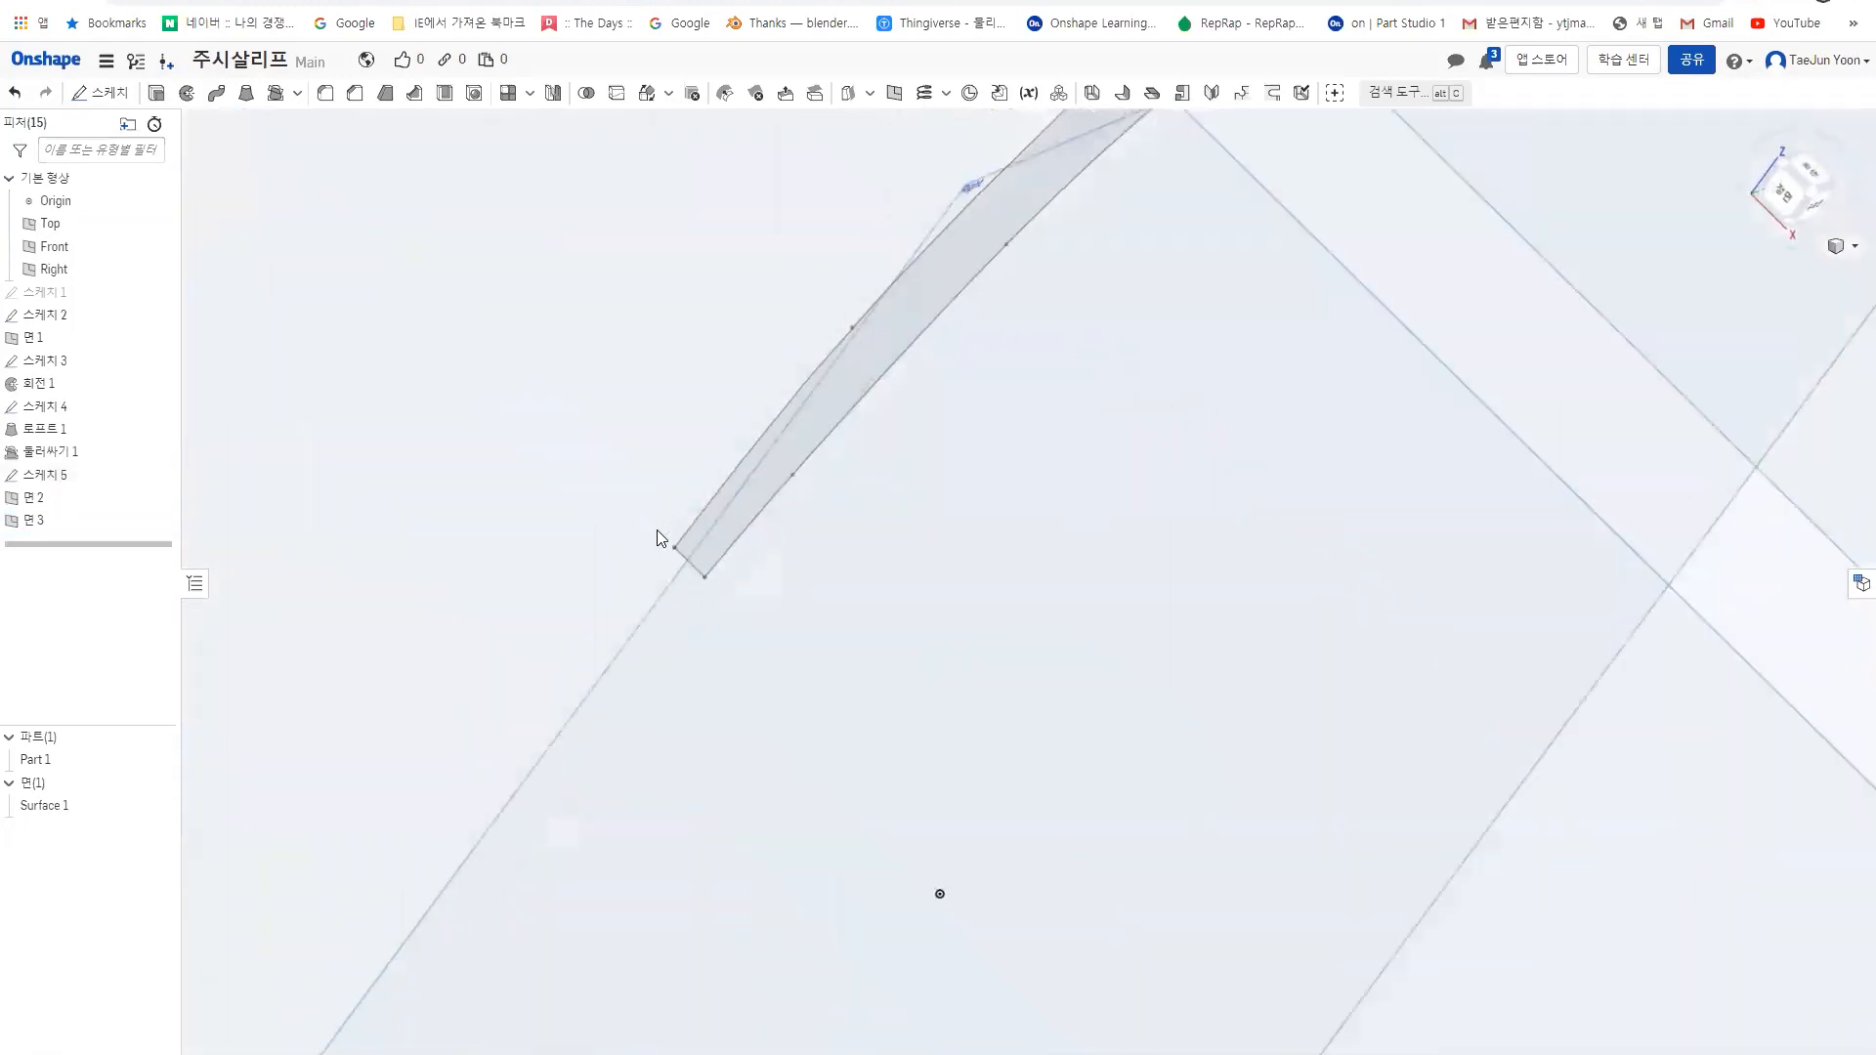
left_click(1782, 193)
mouse_move(845, 708)
right_mouse_down()
mouse_move(826, 729)
mouse_move(819, 703)
right_mouse_up()
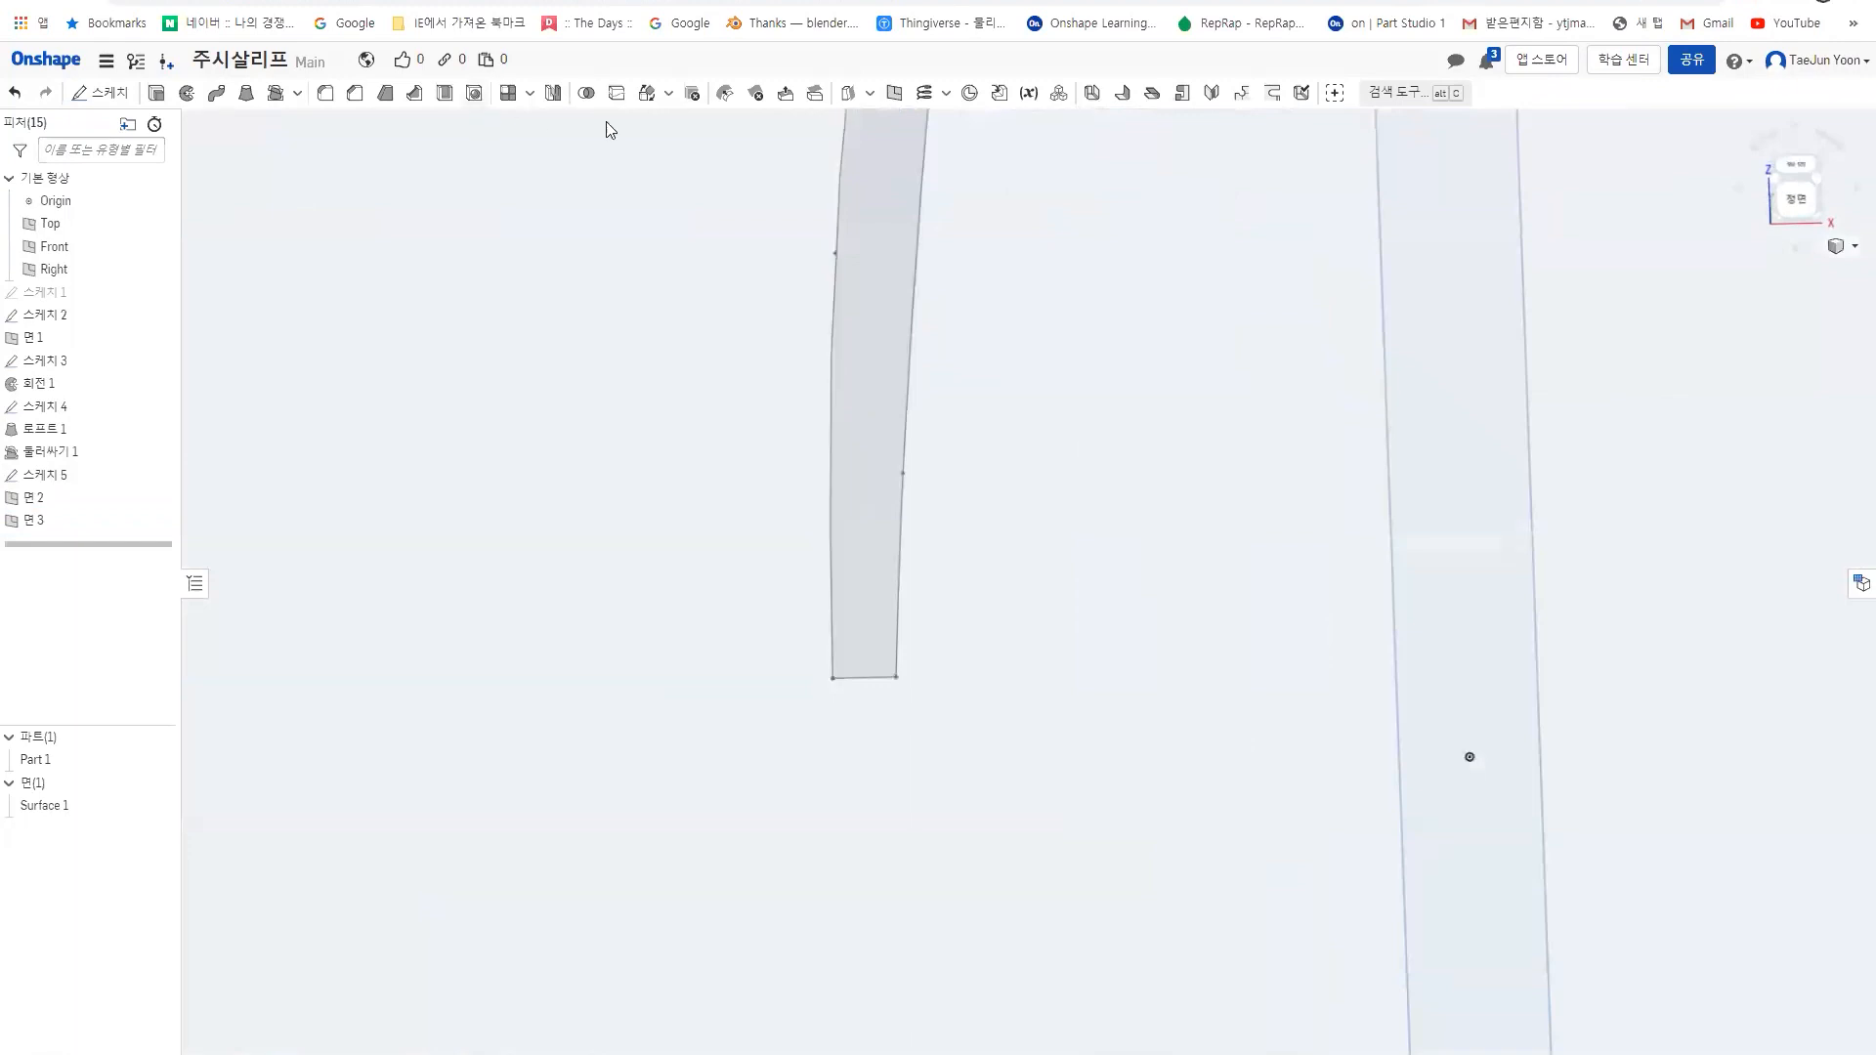
left_click(893, 94)
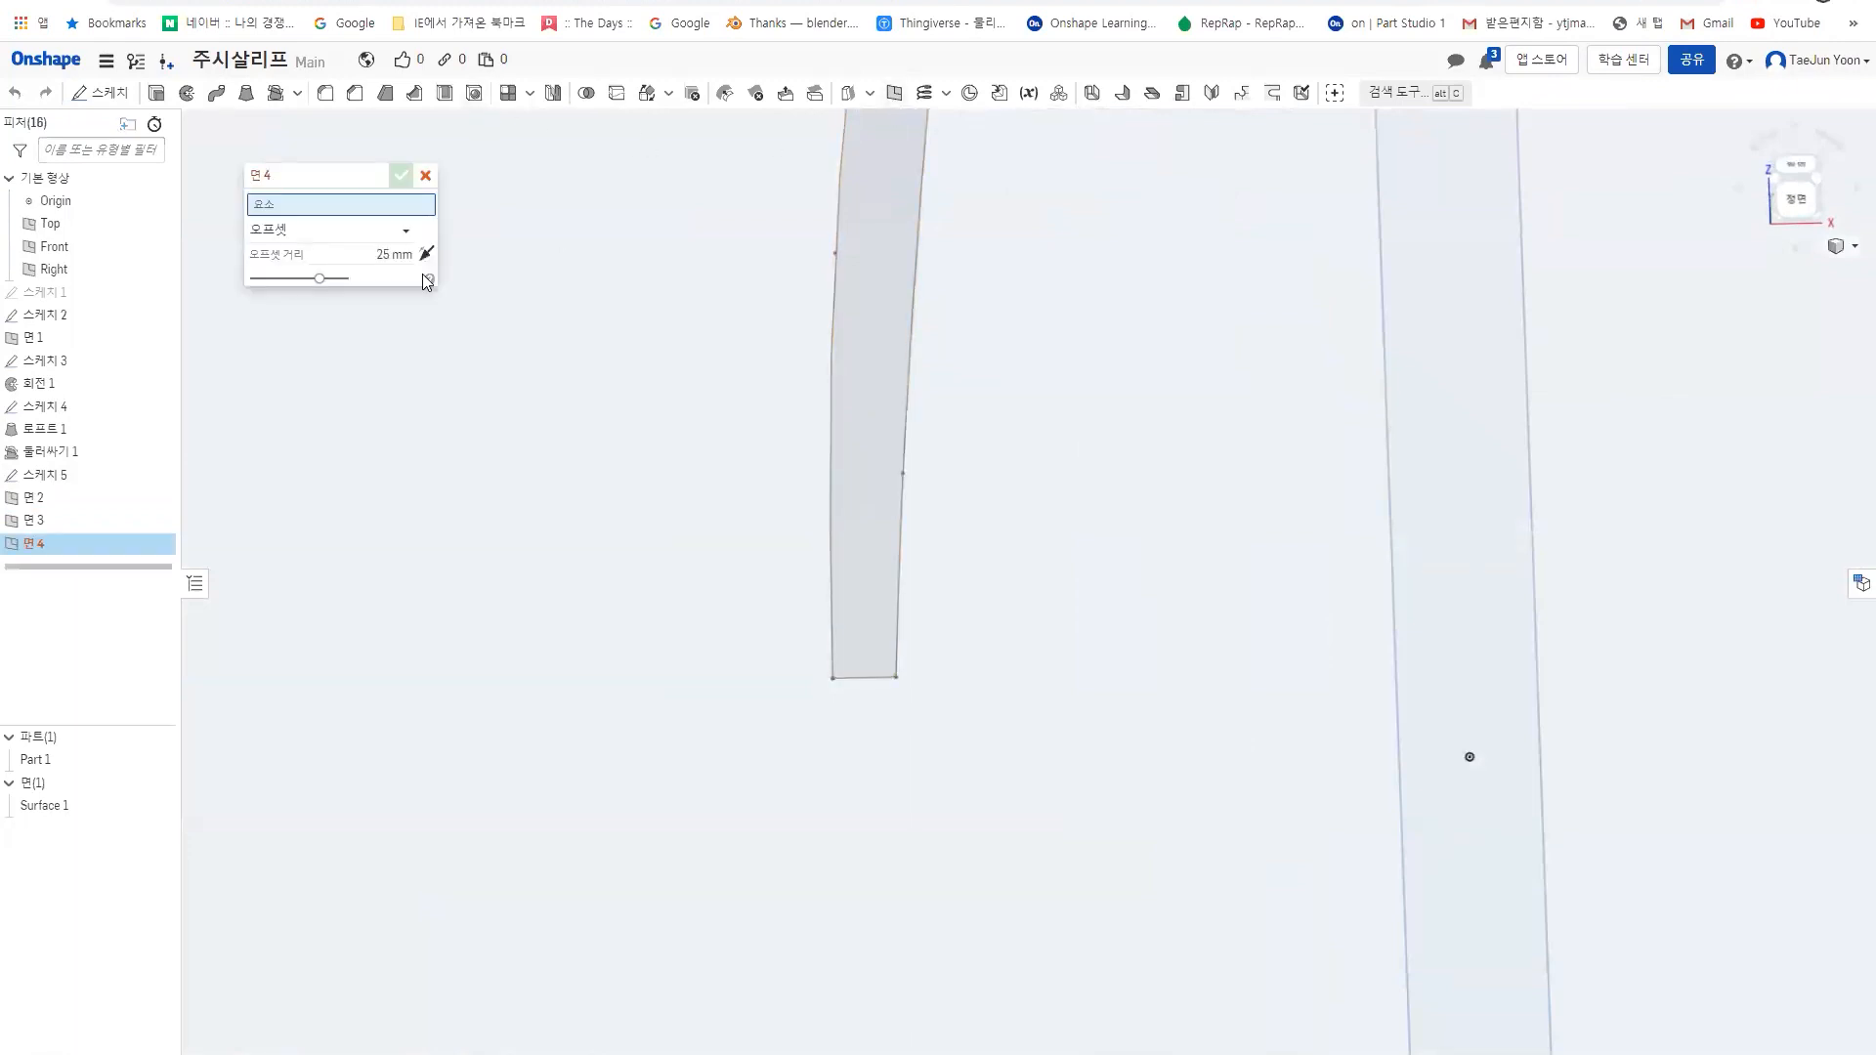
left_click(312, 232)
left_click(303, 301)
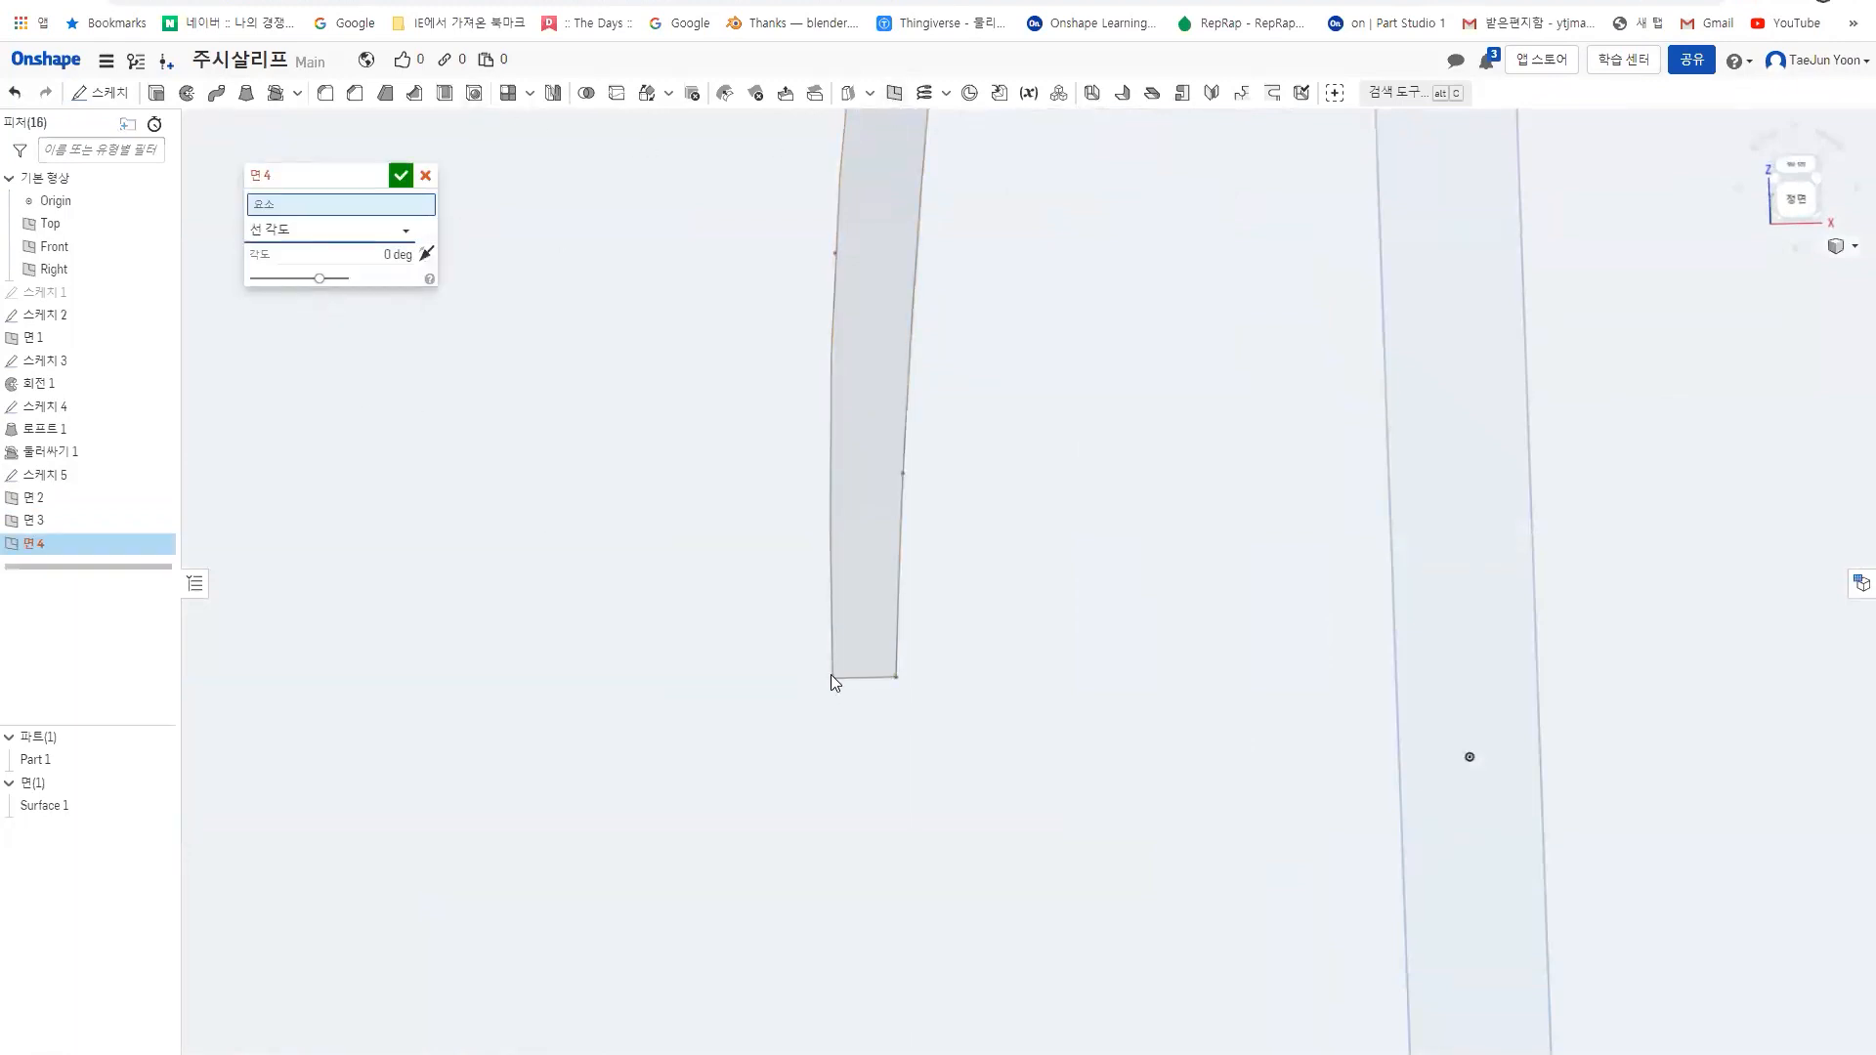
left_click(881, 678)
mouse_move(873, 719)
right_mouse_down()
mouse_move(870, 764)
mouse_move(838, 541)
mouse_move(879, 730)
right_mouse_up()
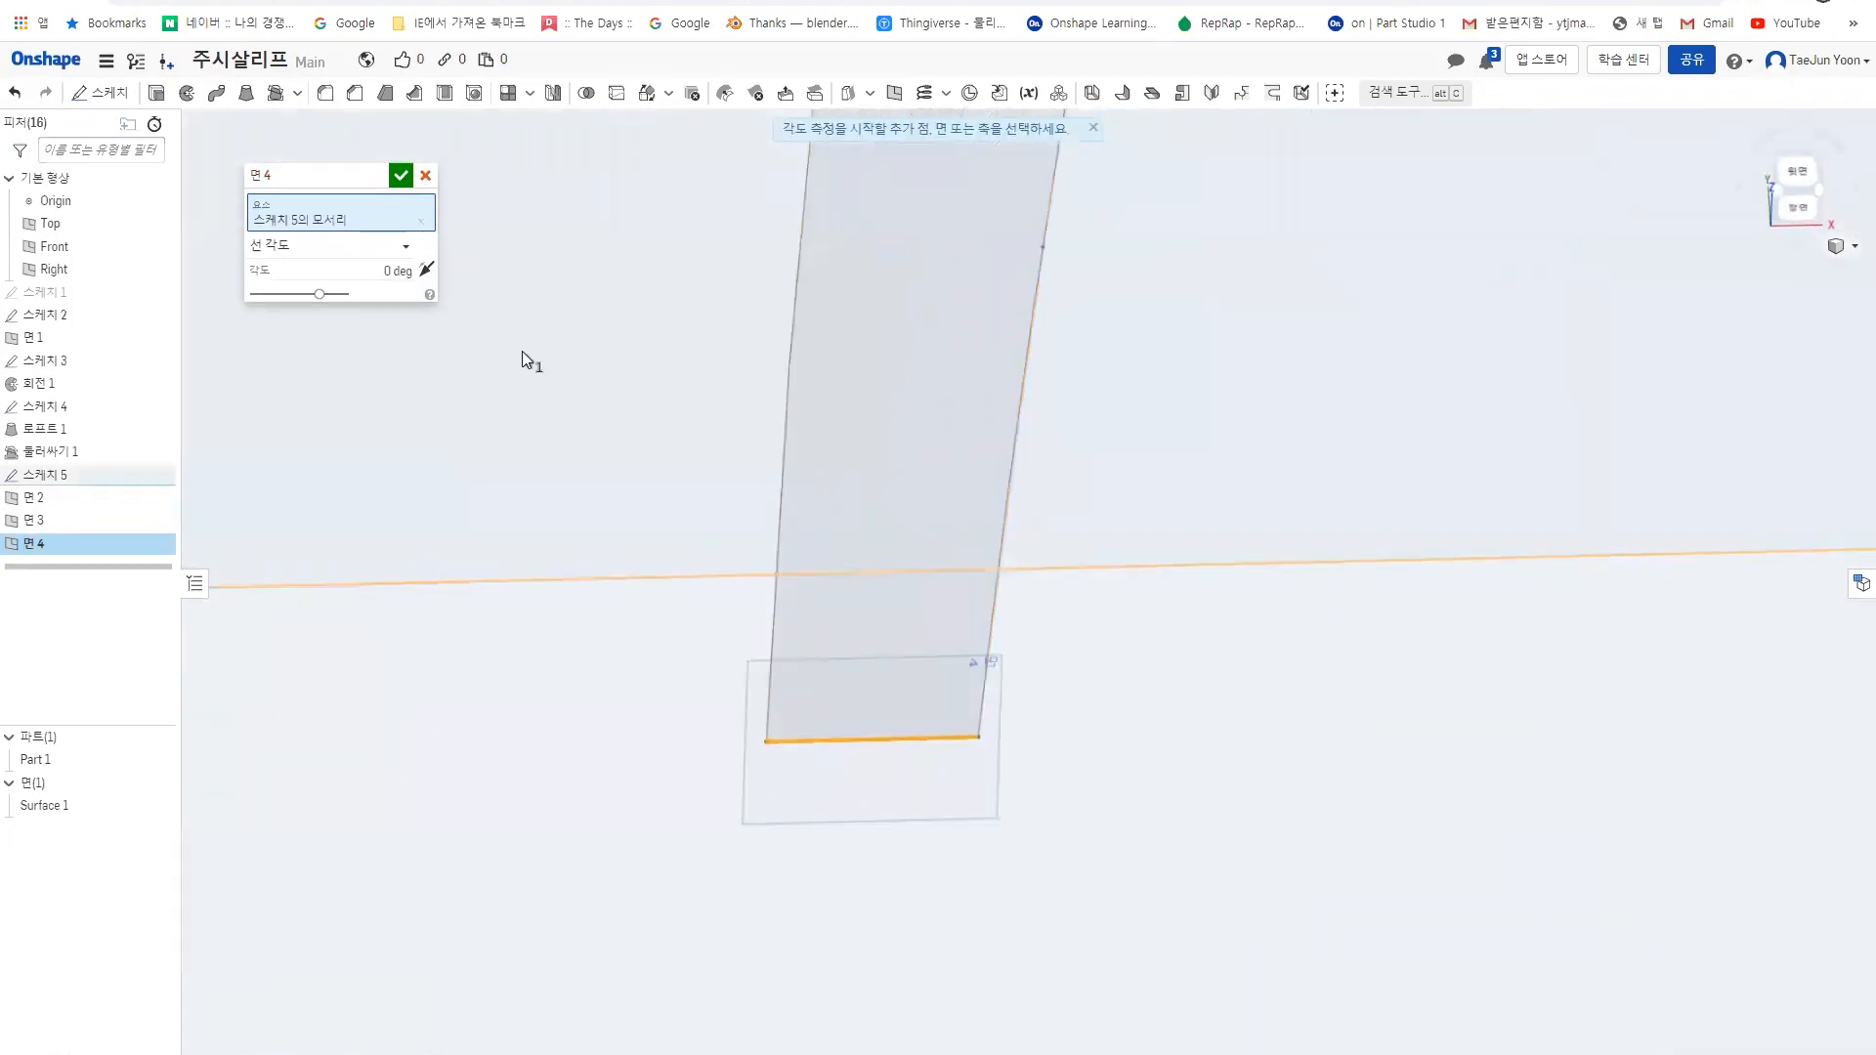
left_click(408, 273)
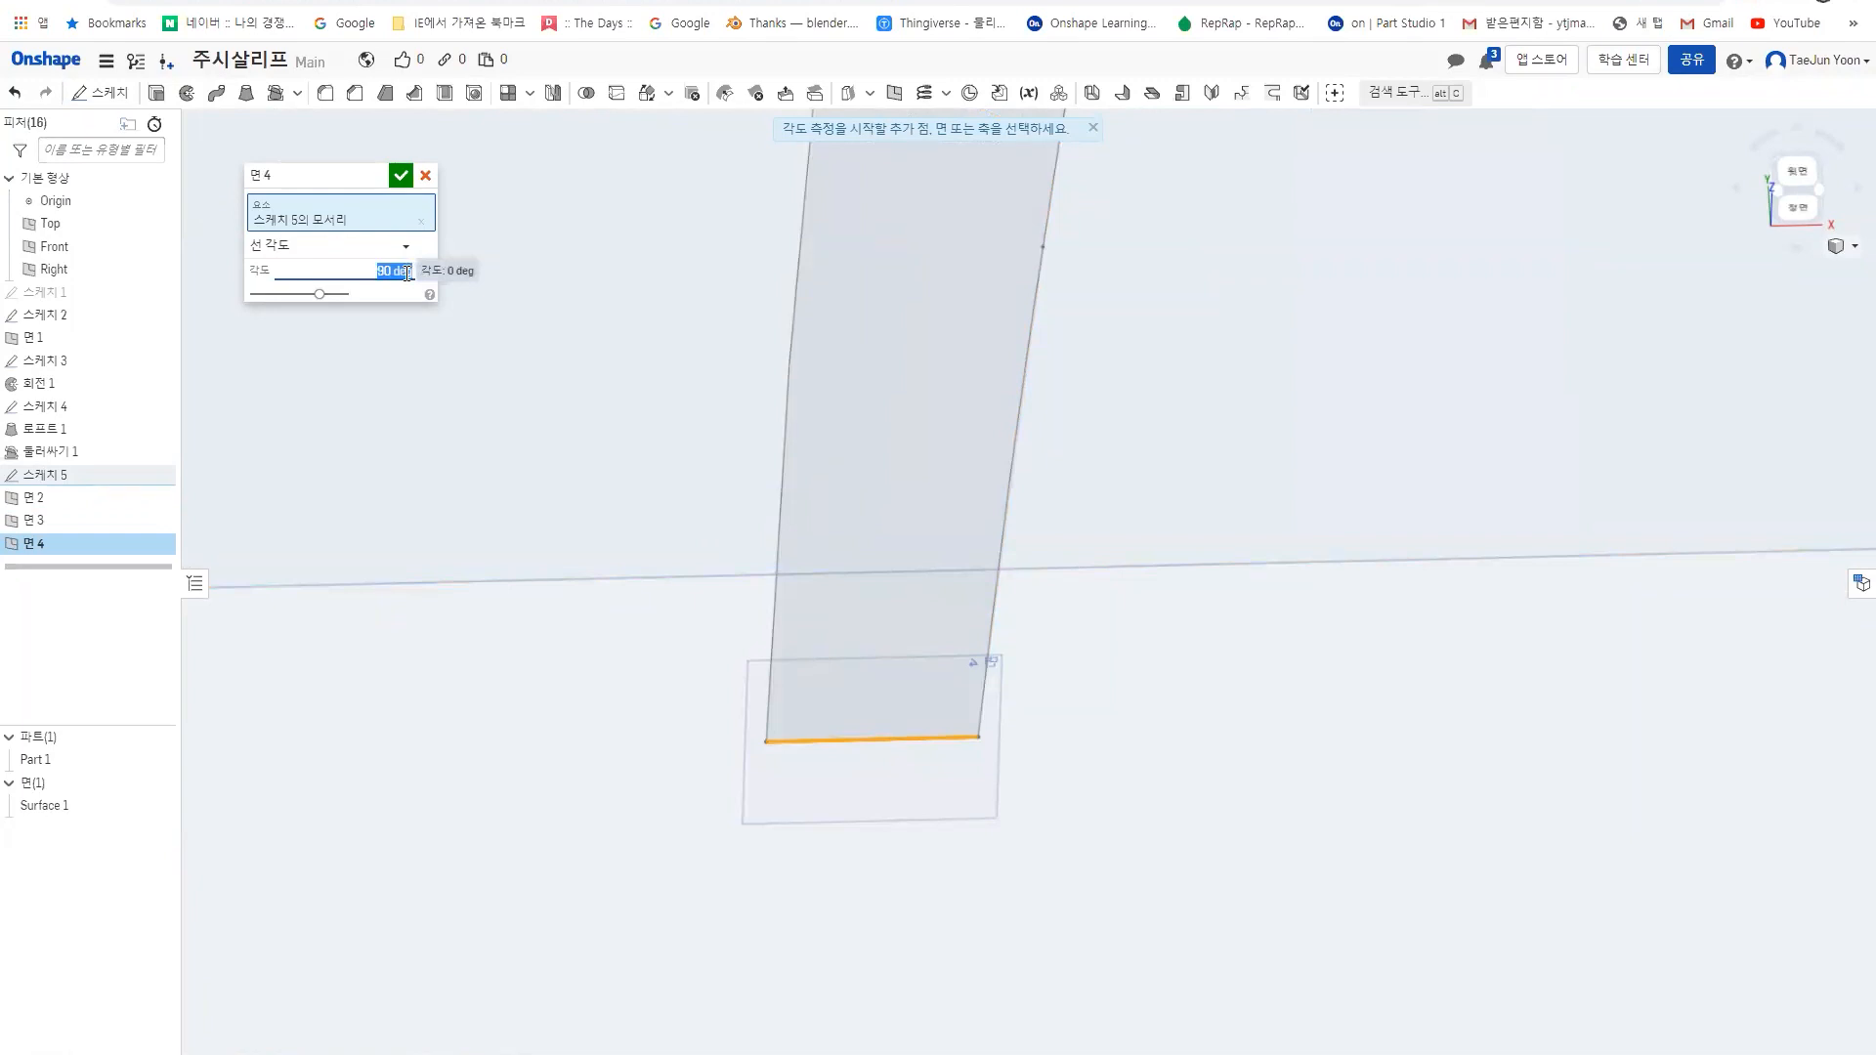
left_click(393, 177)
- Start a new sketch on the plane at the leg's upper end (면 2)
scroll(912, 595, "down", 4)
mouse_move(940, 657)
right_mouse_down()
mouse_move(862, 672)
mouse_move(989, 641)
mouse_move(934, 625)
right_mouse_up()
scroll(829, 697, "up", 3)
scroll(980, 368, "down", 3)
right_click_drag(980, 369, 1033, 445)
scroll(1034, 445, "up", 3)
right_click_drag(918, 371, 899, 431)
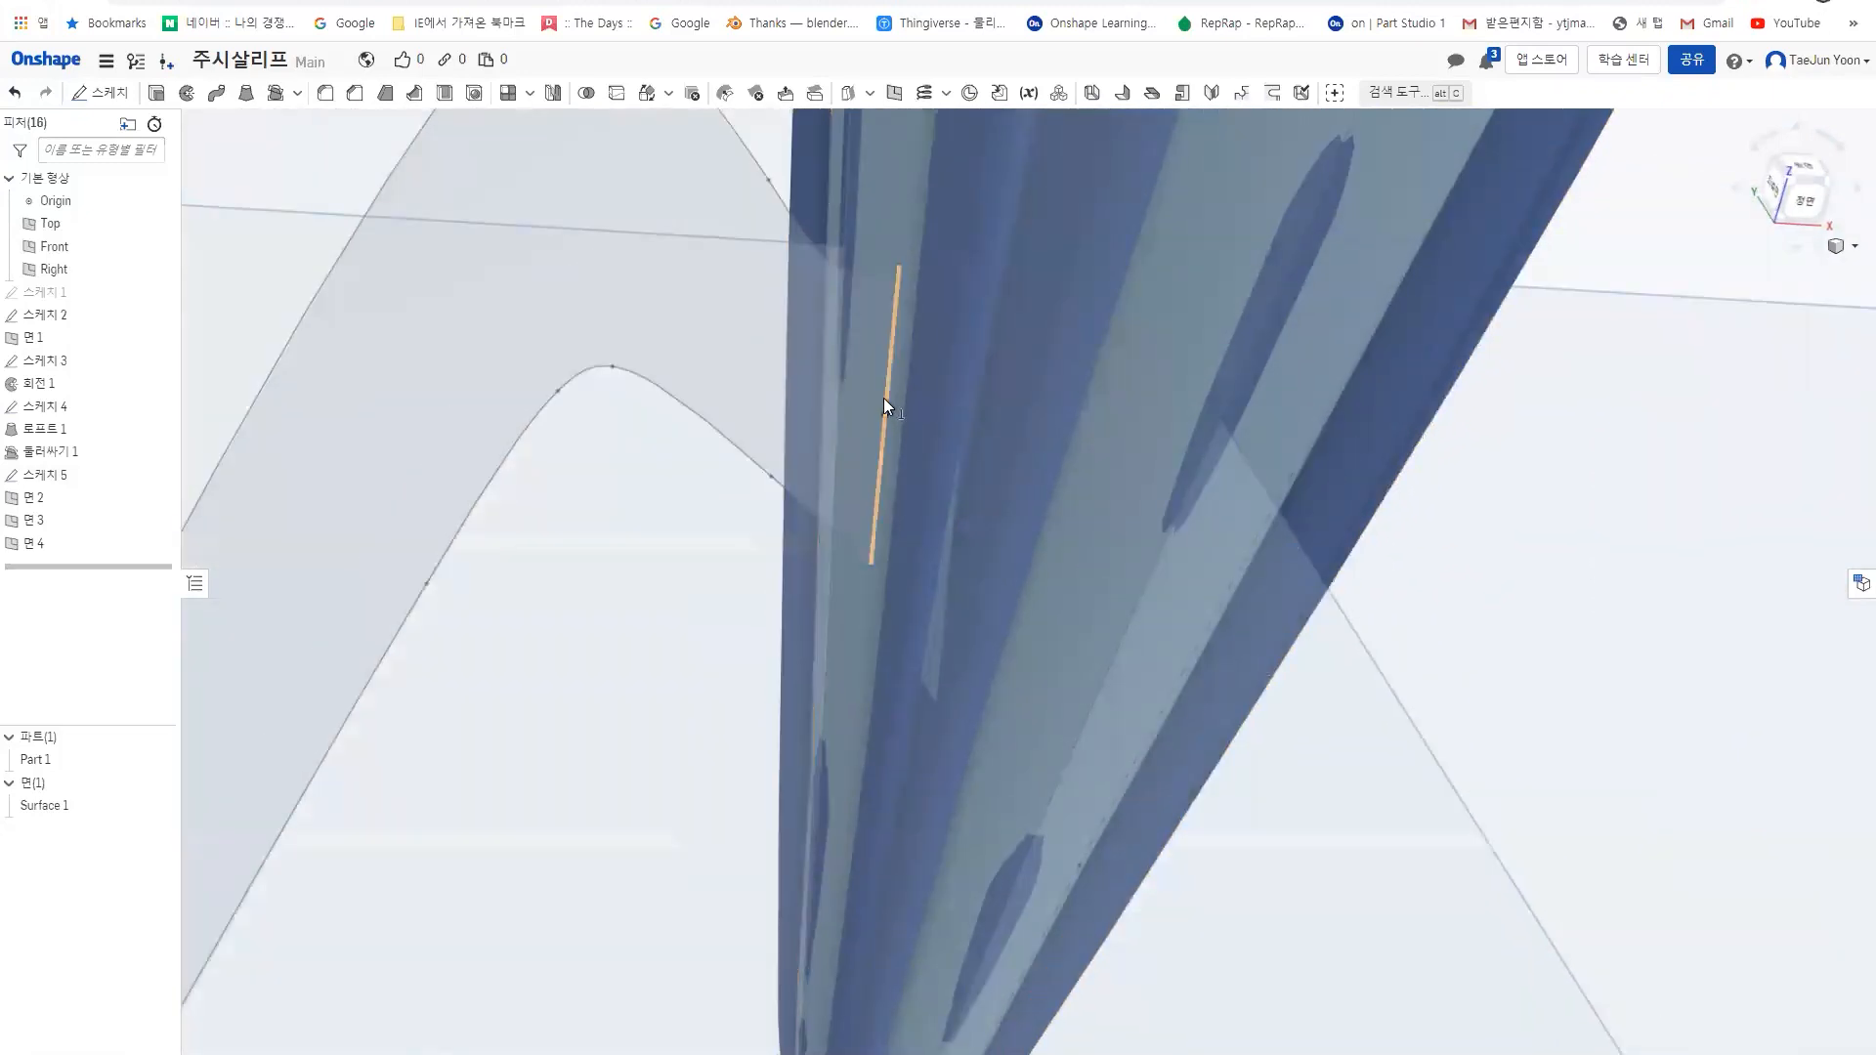
left_click(885, 401)
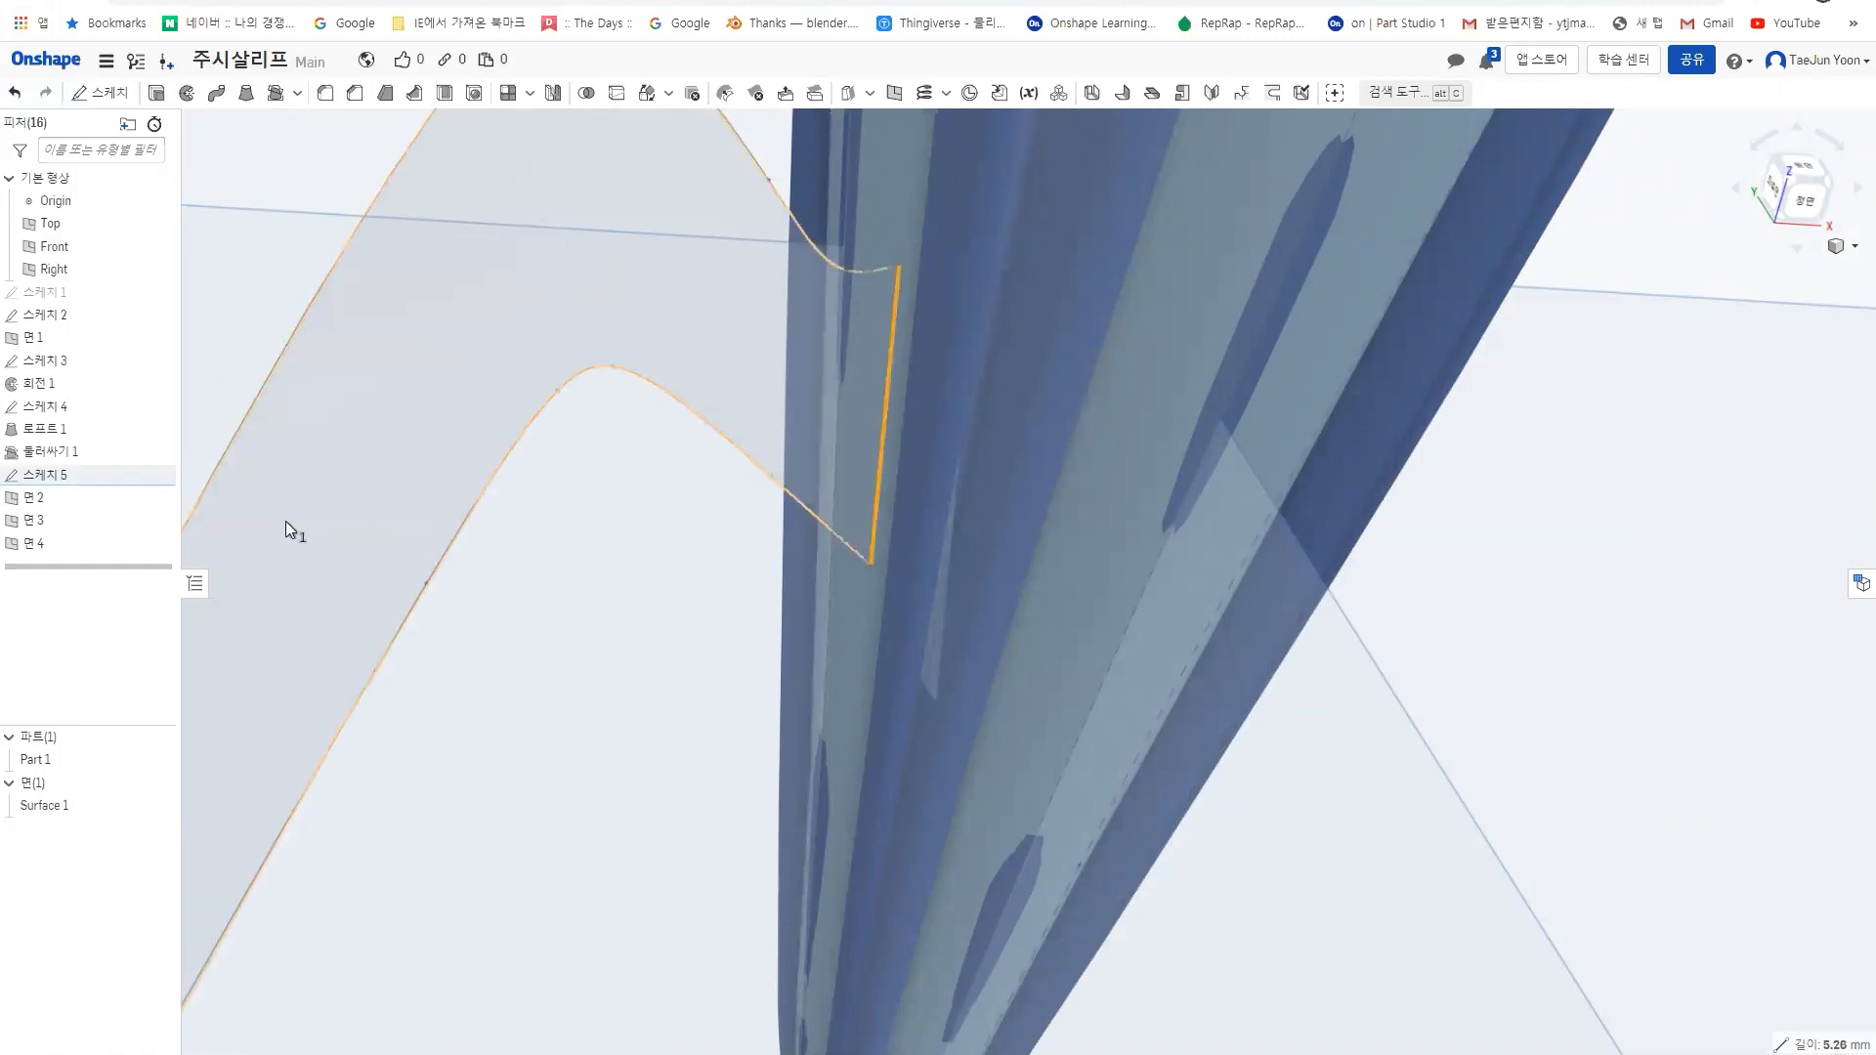
scroll(285, 520, "down", 3)
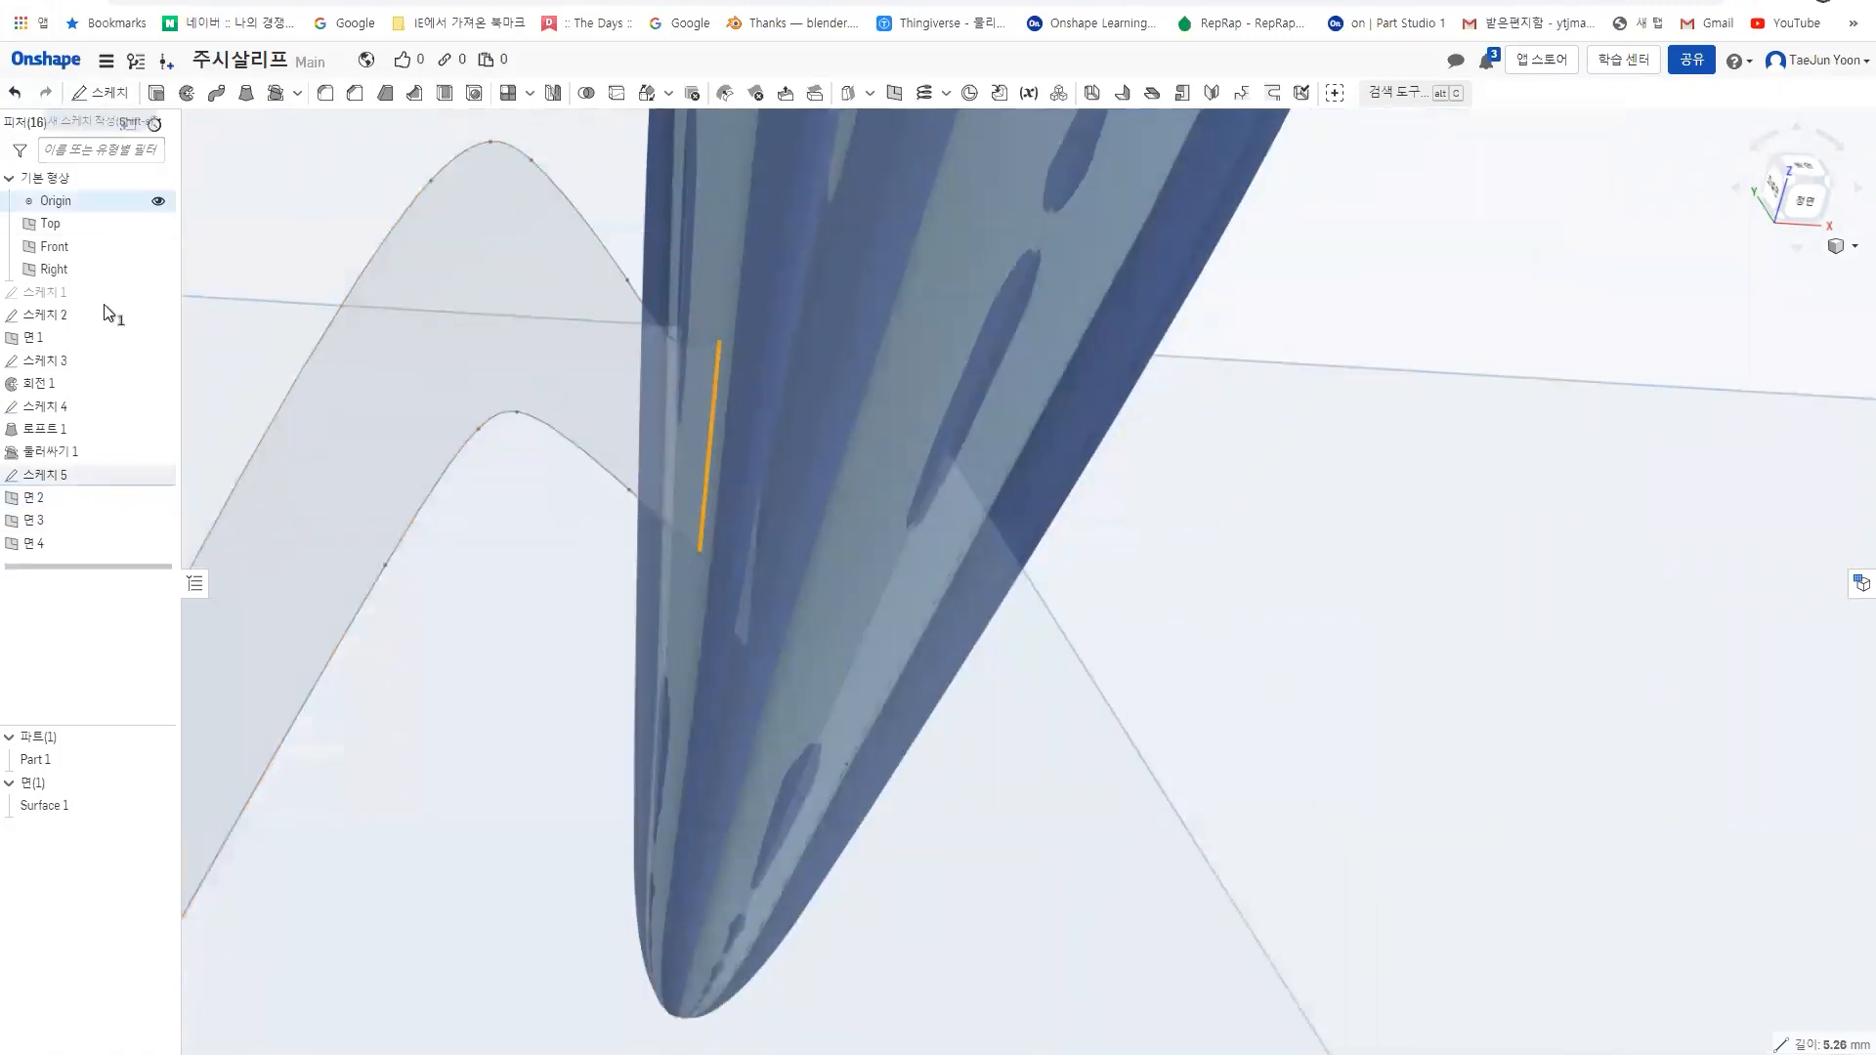
left_click(101, 93)
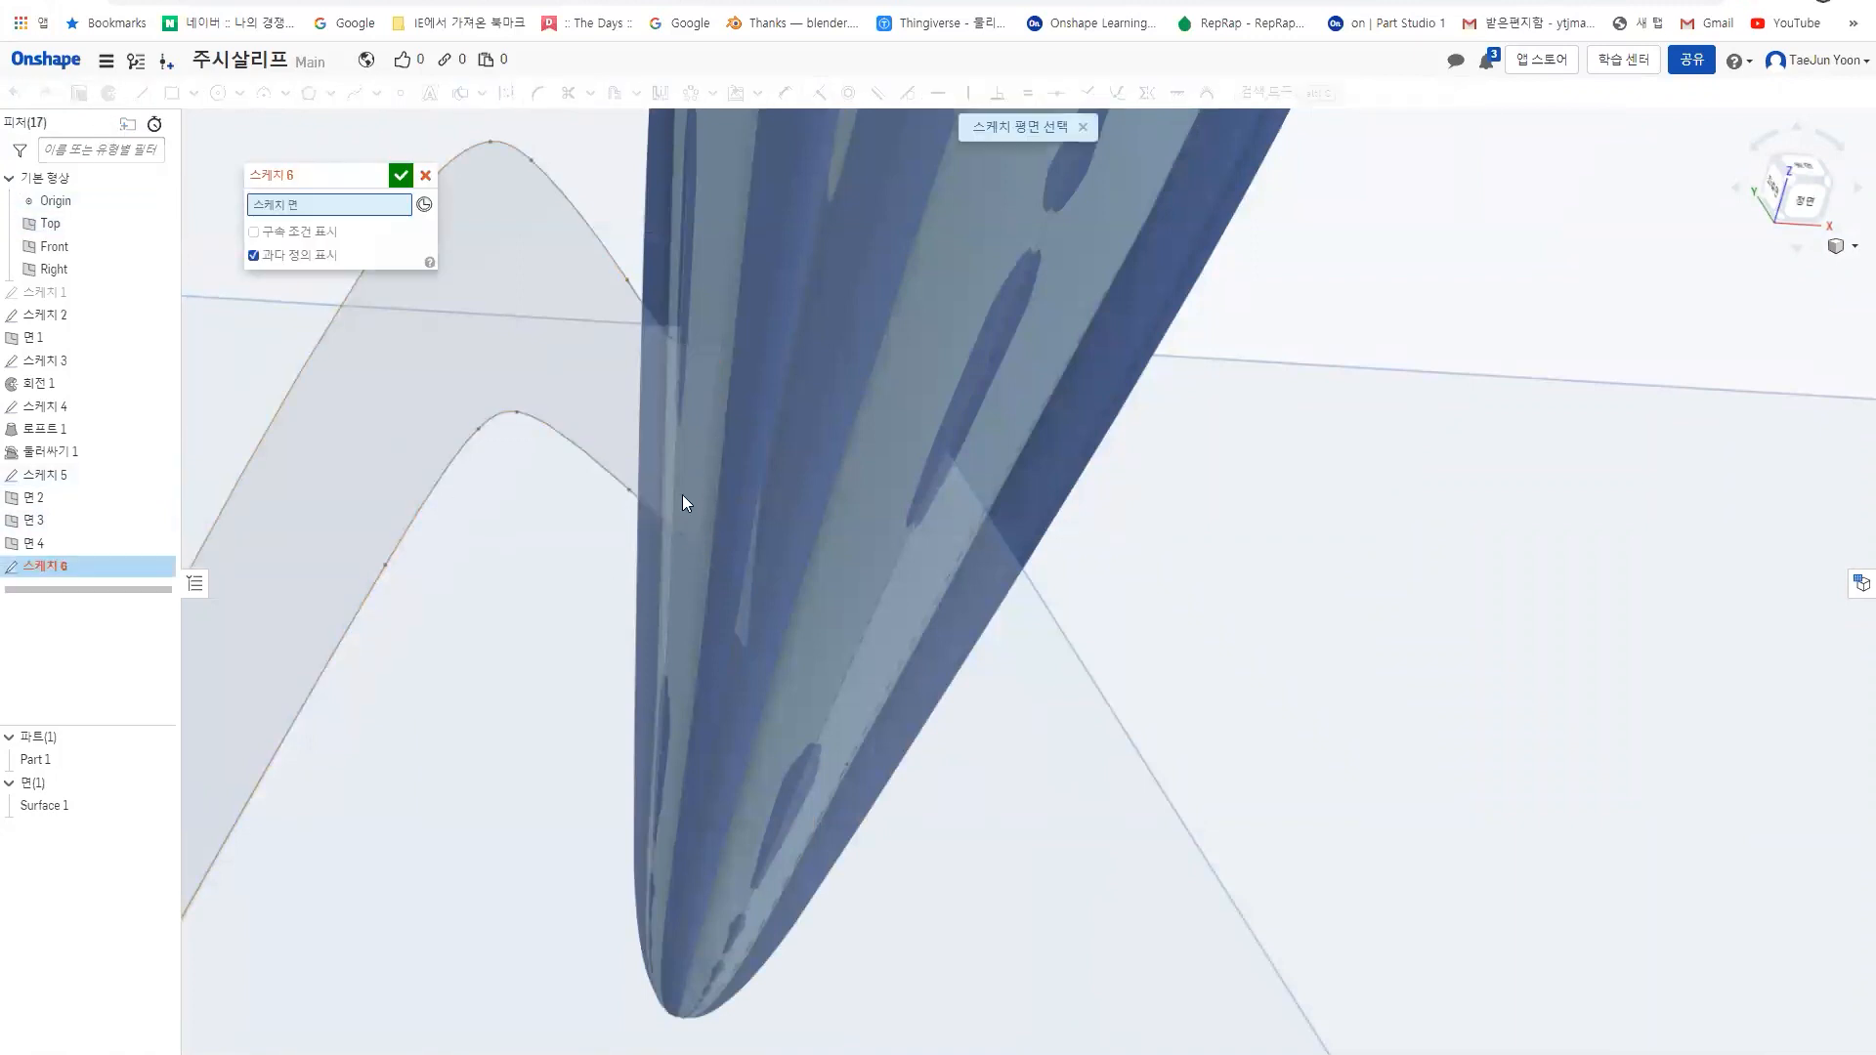
right_click_drag(682, 494, 694, 521)
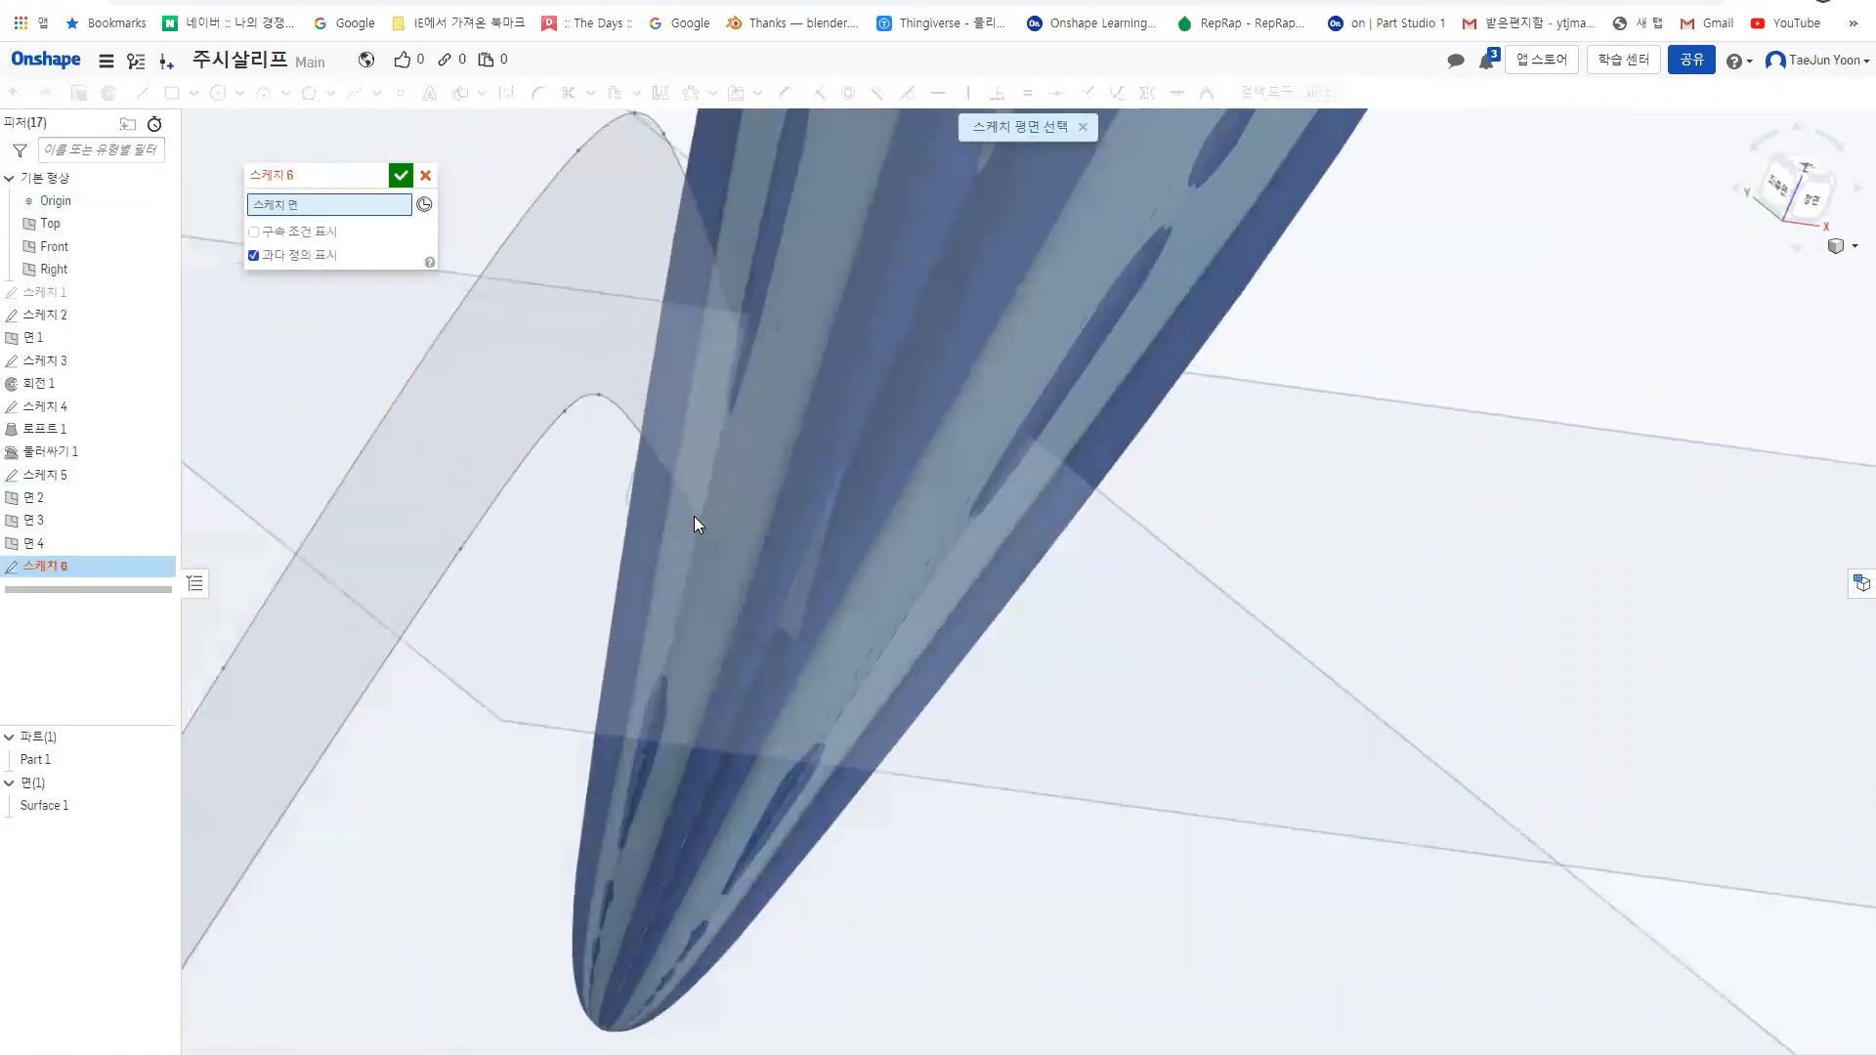
left_click(77, 492)
mouse_move(905, 514)
right_mouse_down()
mouse_move(907, 438)
mouse_move(909, 490)
mouse_move(753, 511)
mouse_move(733, 489)
right_mouse_up()
- Project the line closing the leg's upper end into the sketch with Use (사용)
left_click(752, 426)
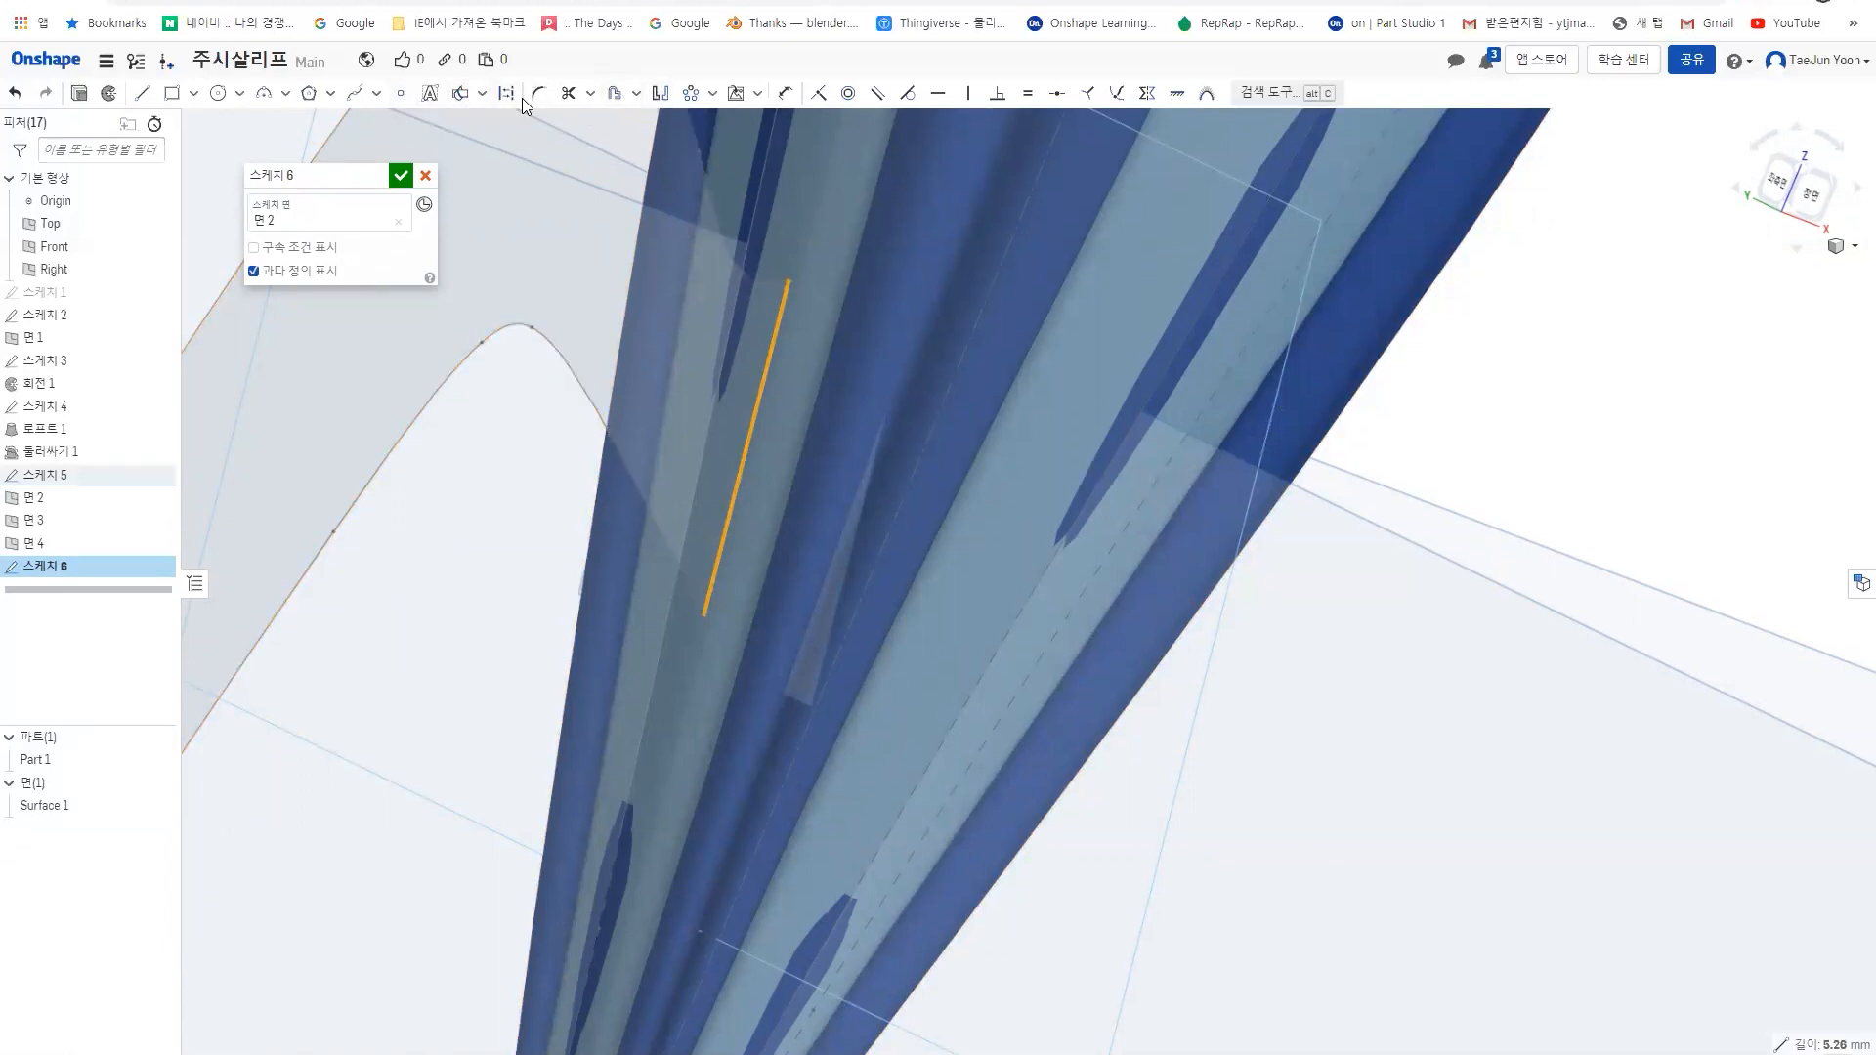
left_click(482, 93)
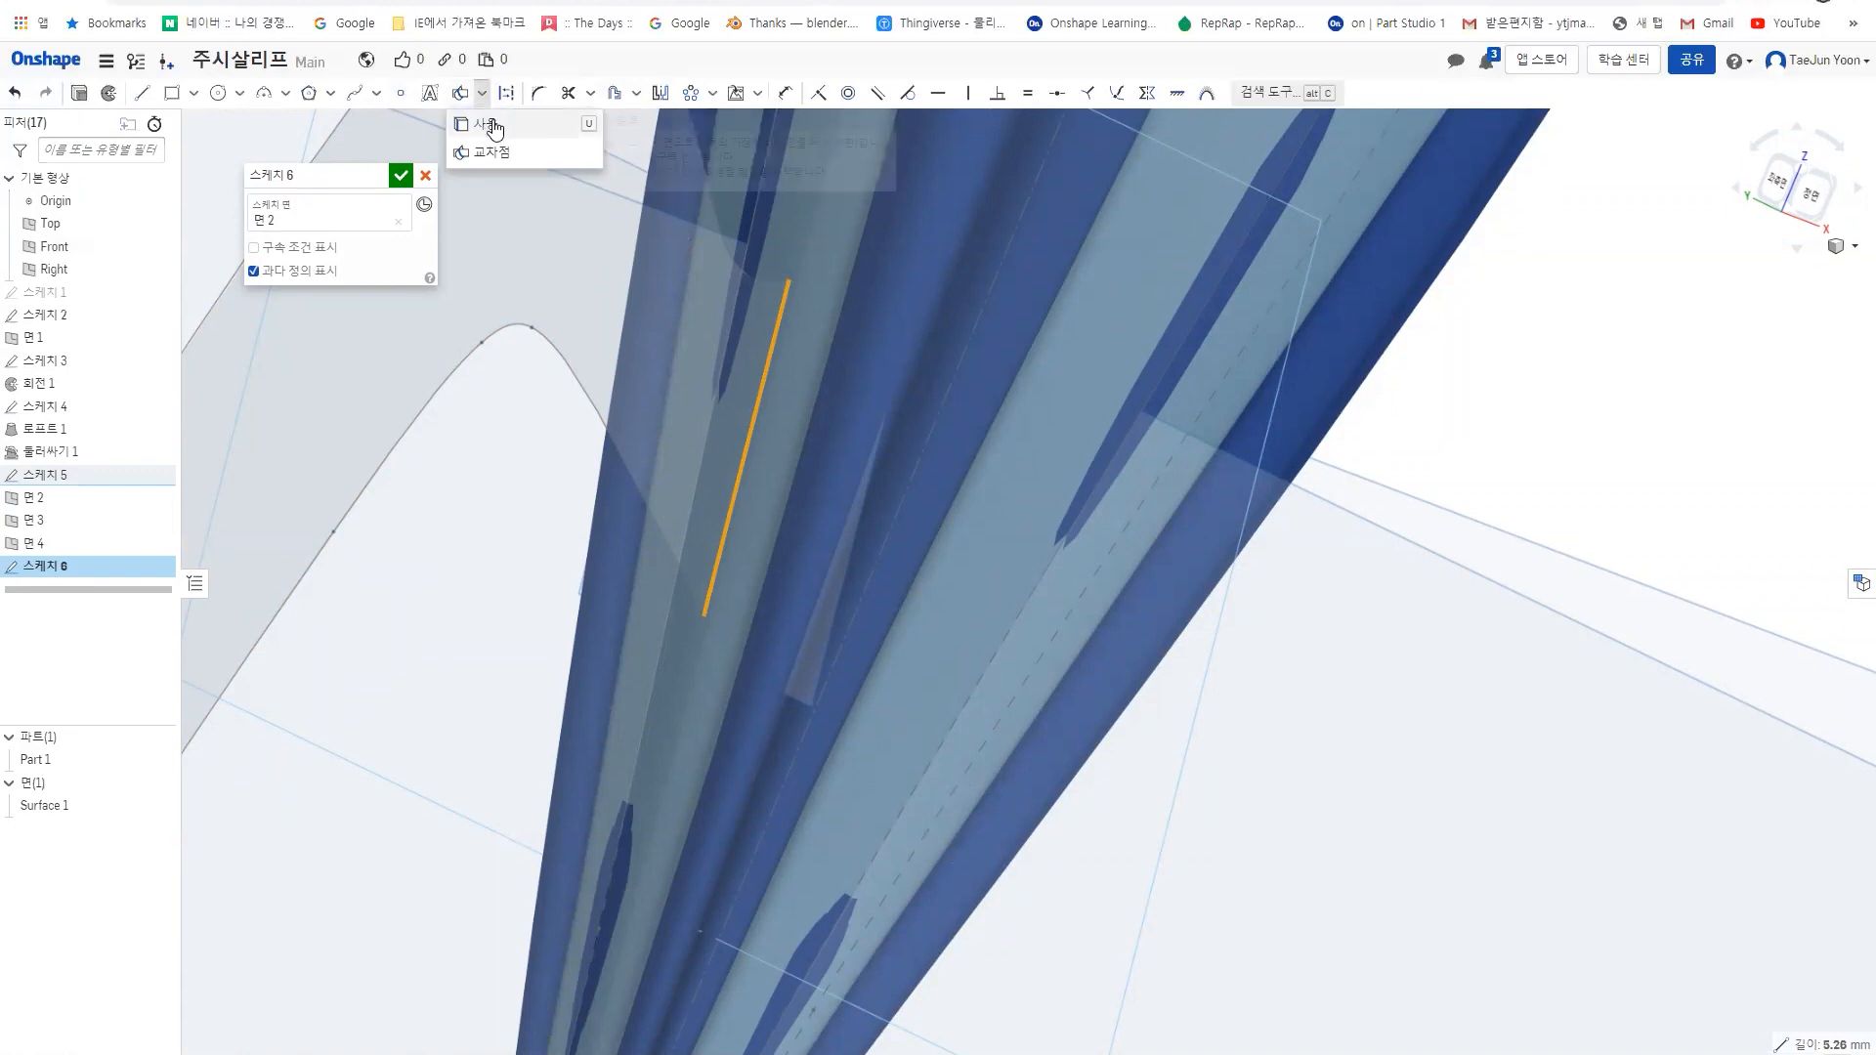
left_click(493, 125)
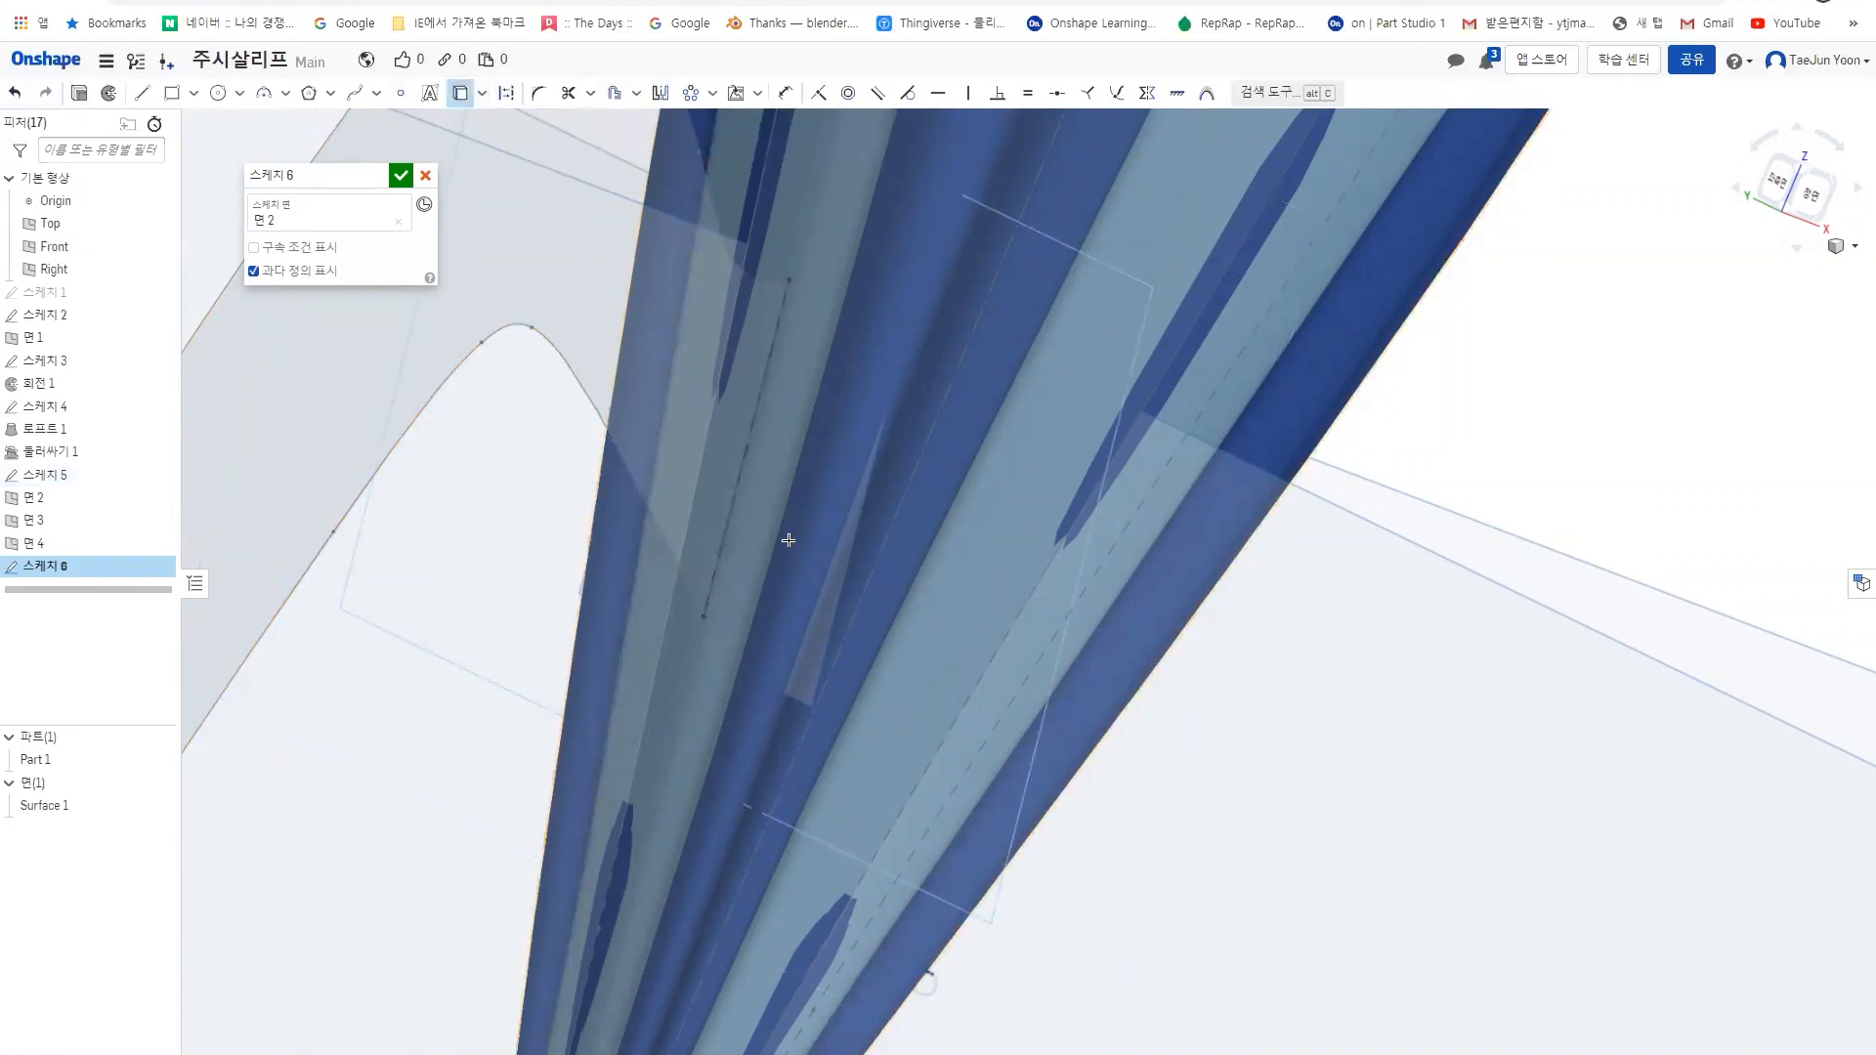
left_click(744, 447)
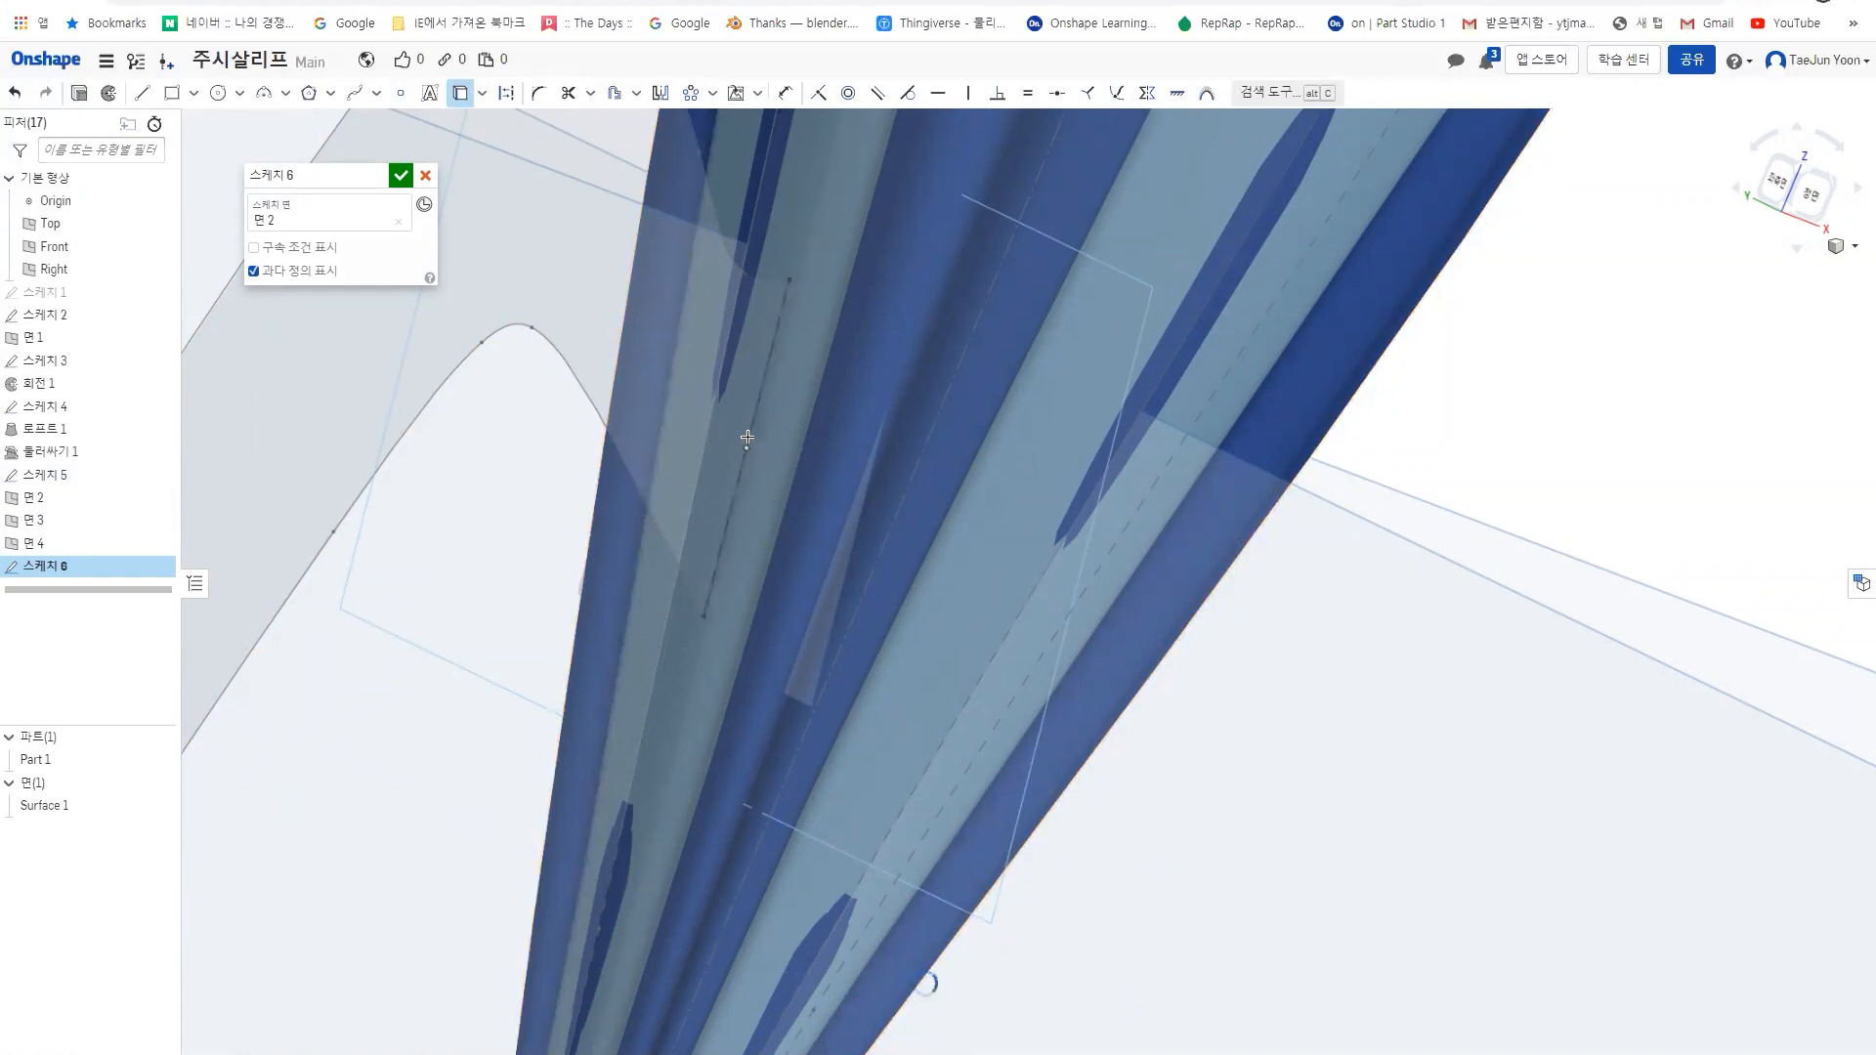
- Switch the projected upper-end line to construction geometry and clear the selection
left_click(506, 93)
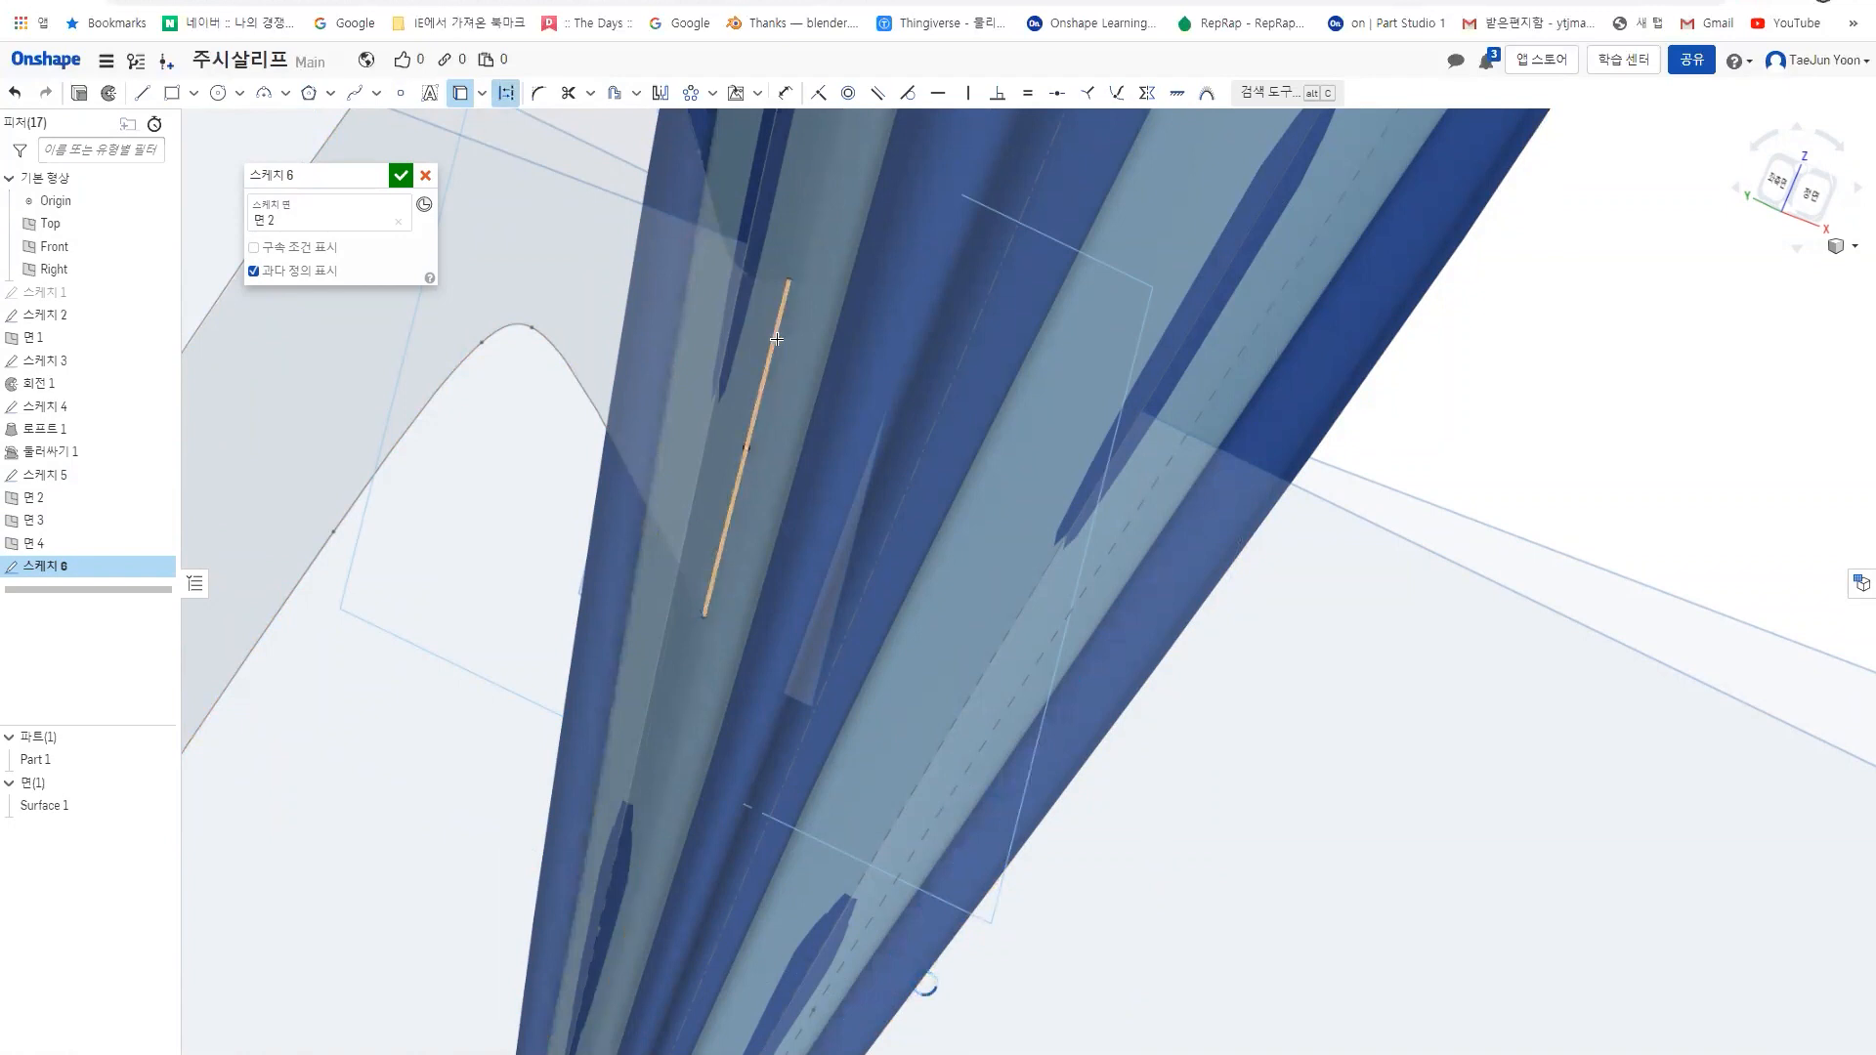
left_click(460, 93)
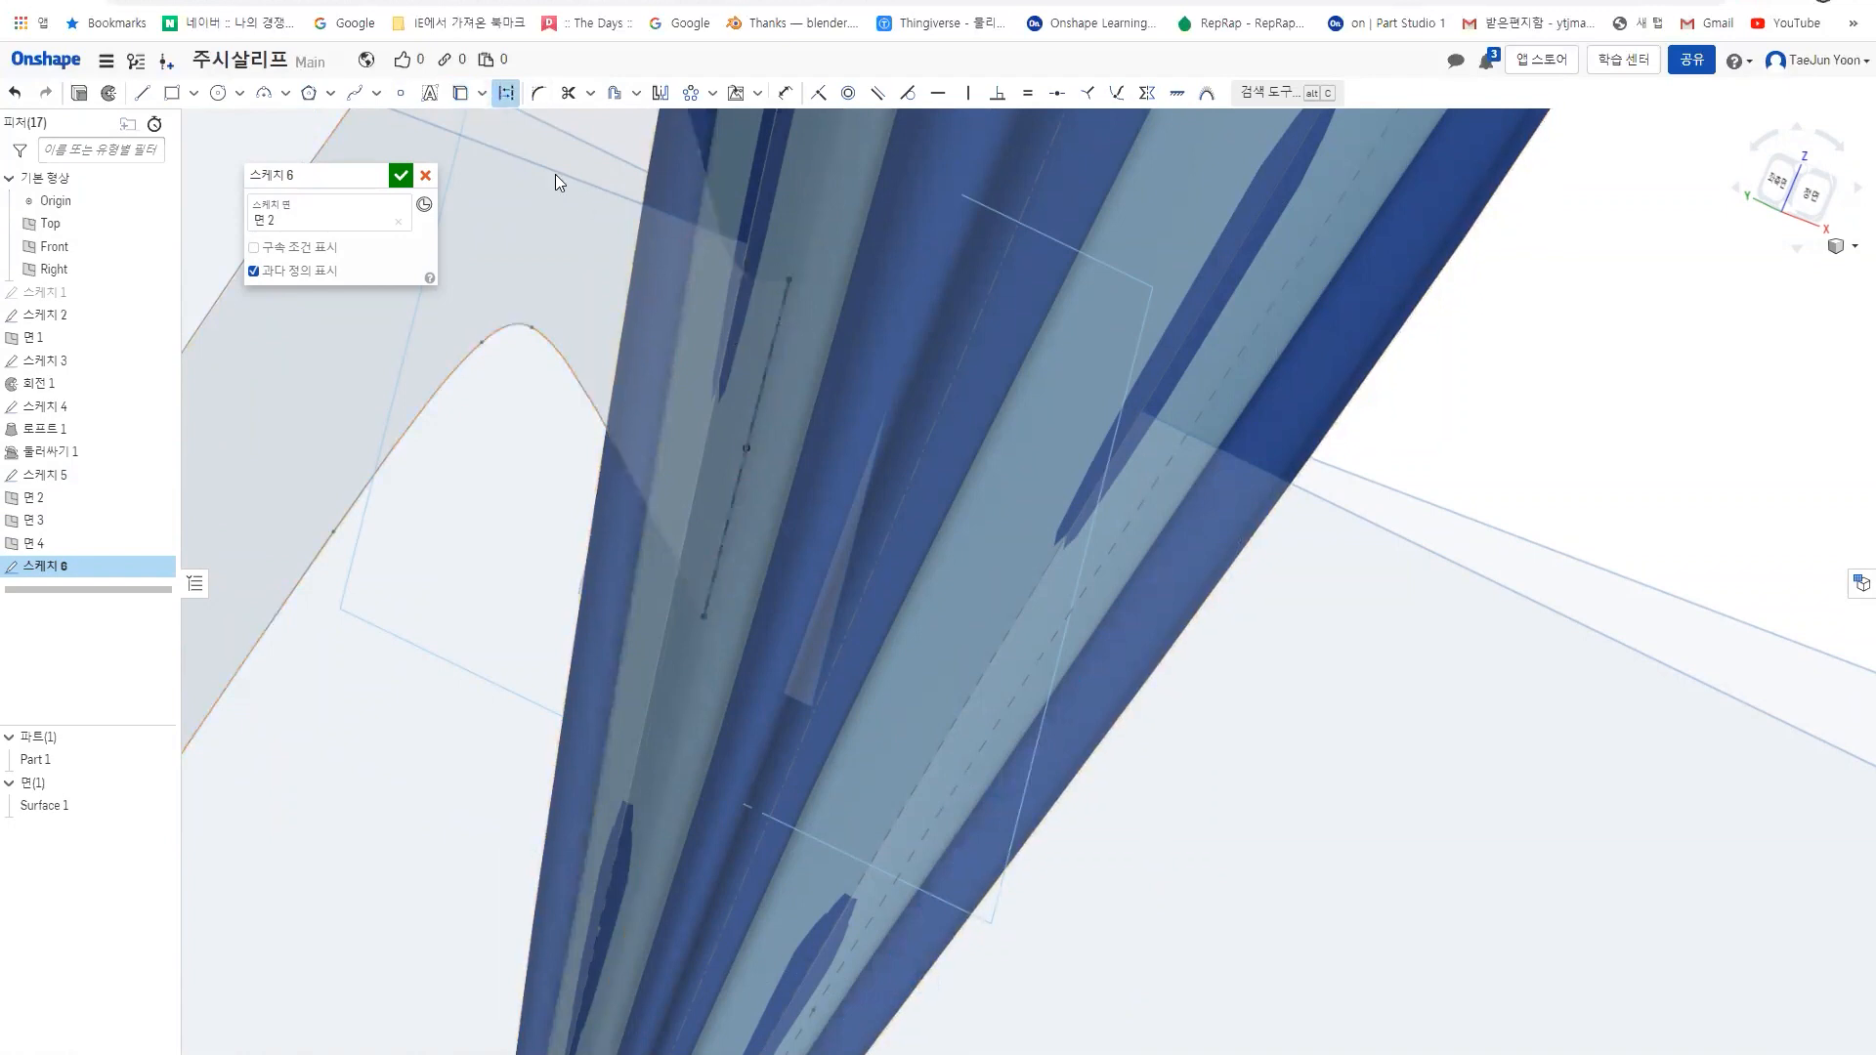
left_click(772, 342)
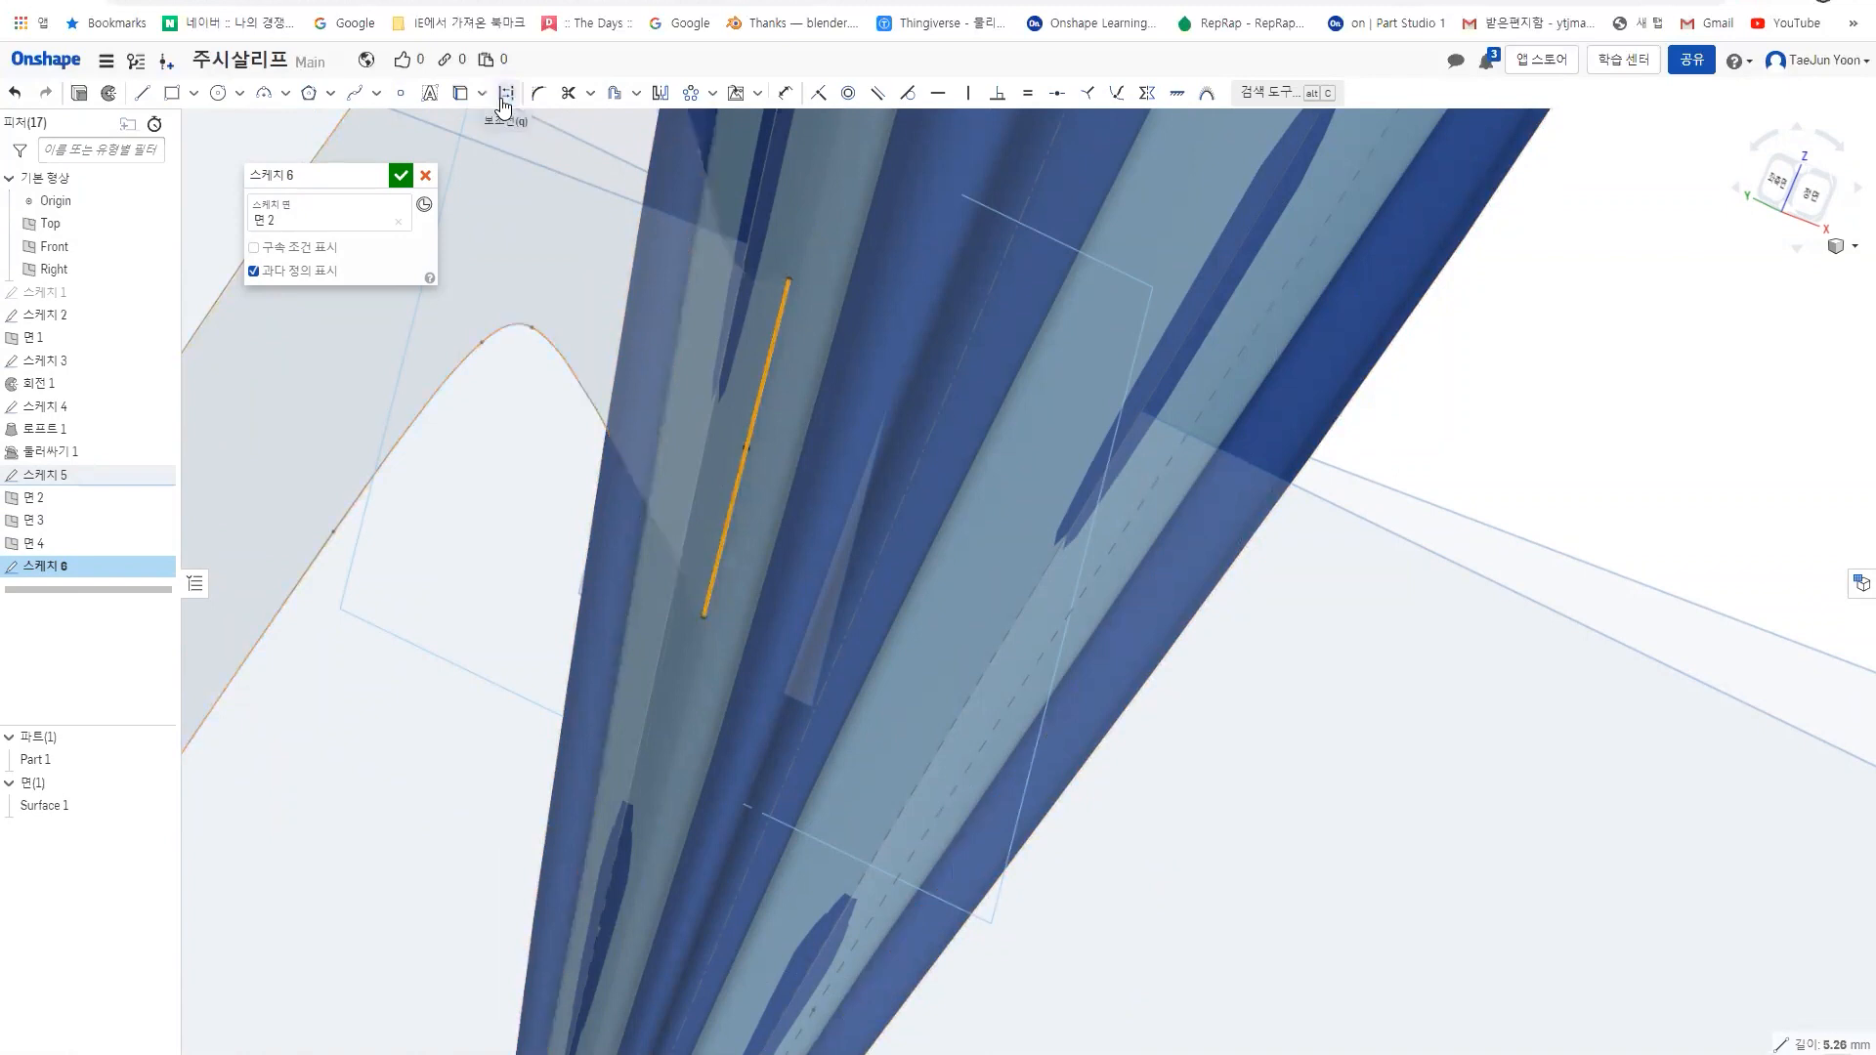
left_click(1291, 636)
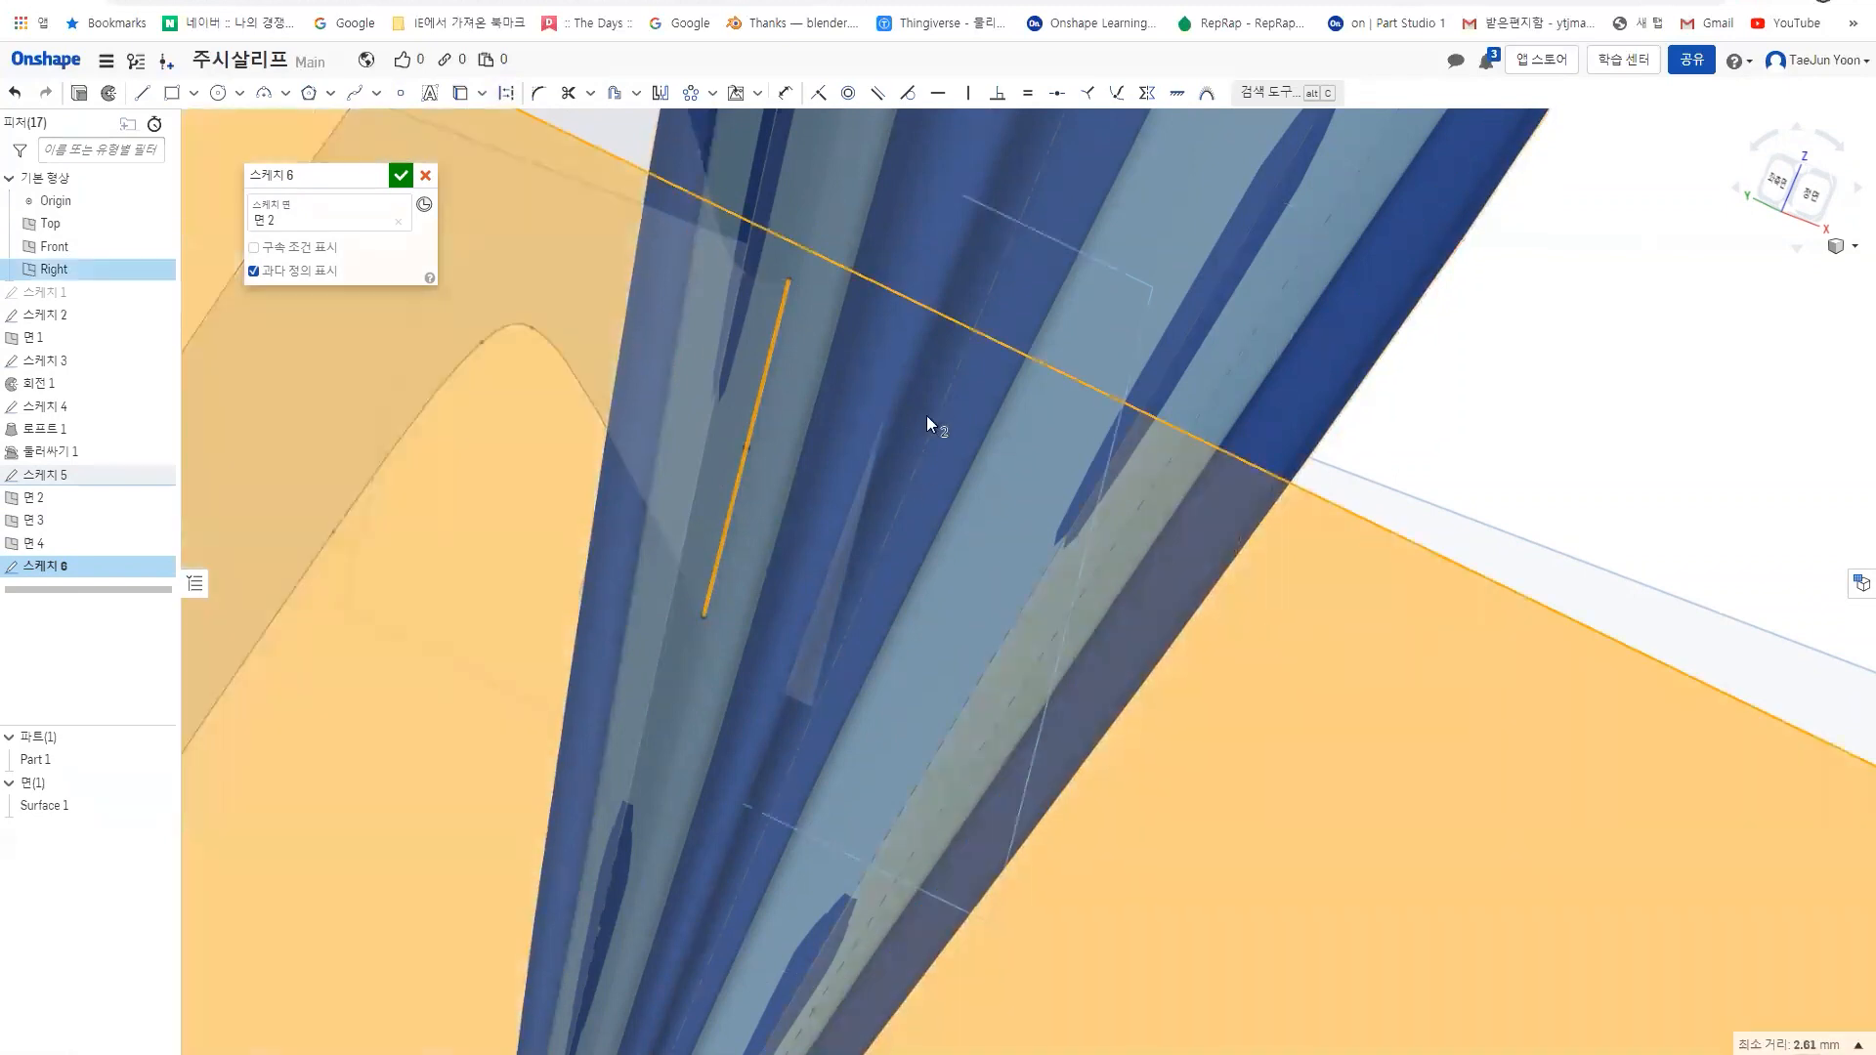
left_click(1477, 379)
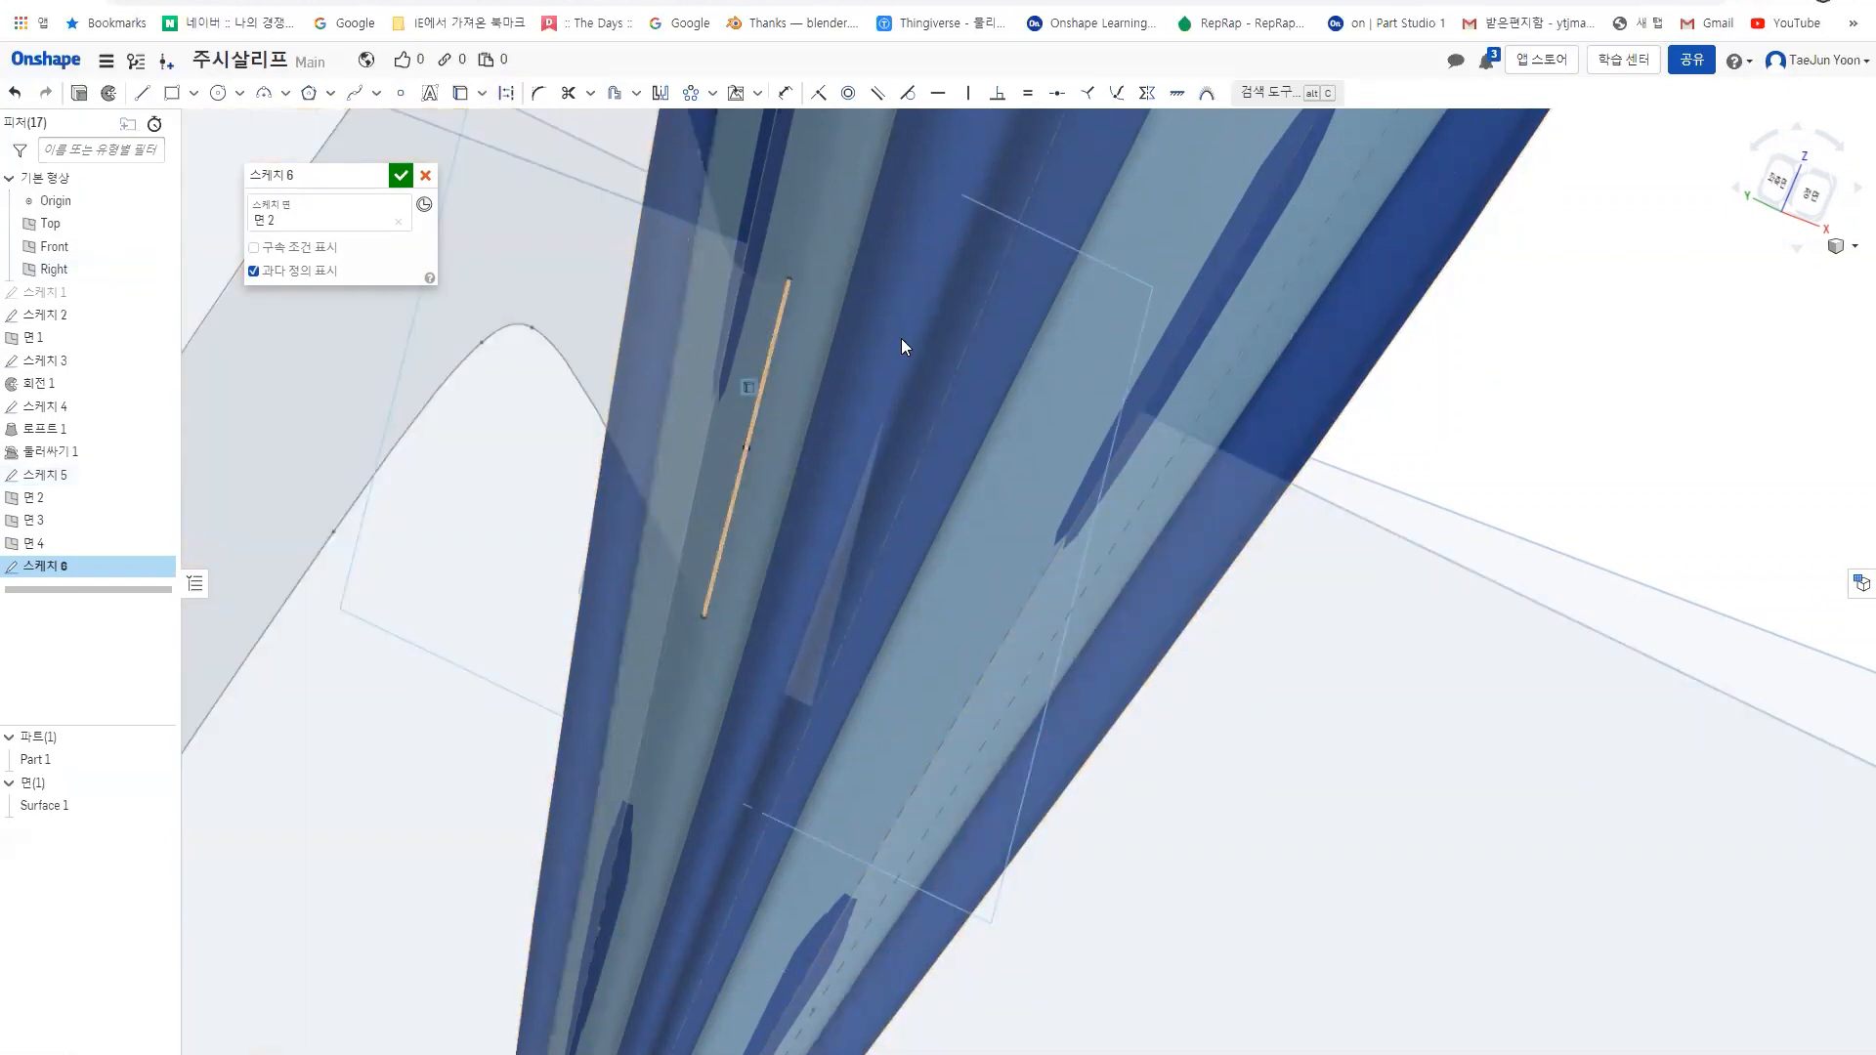
left_click(217, 95)
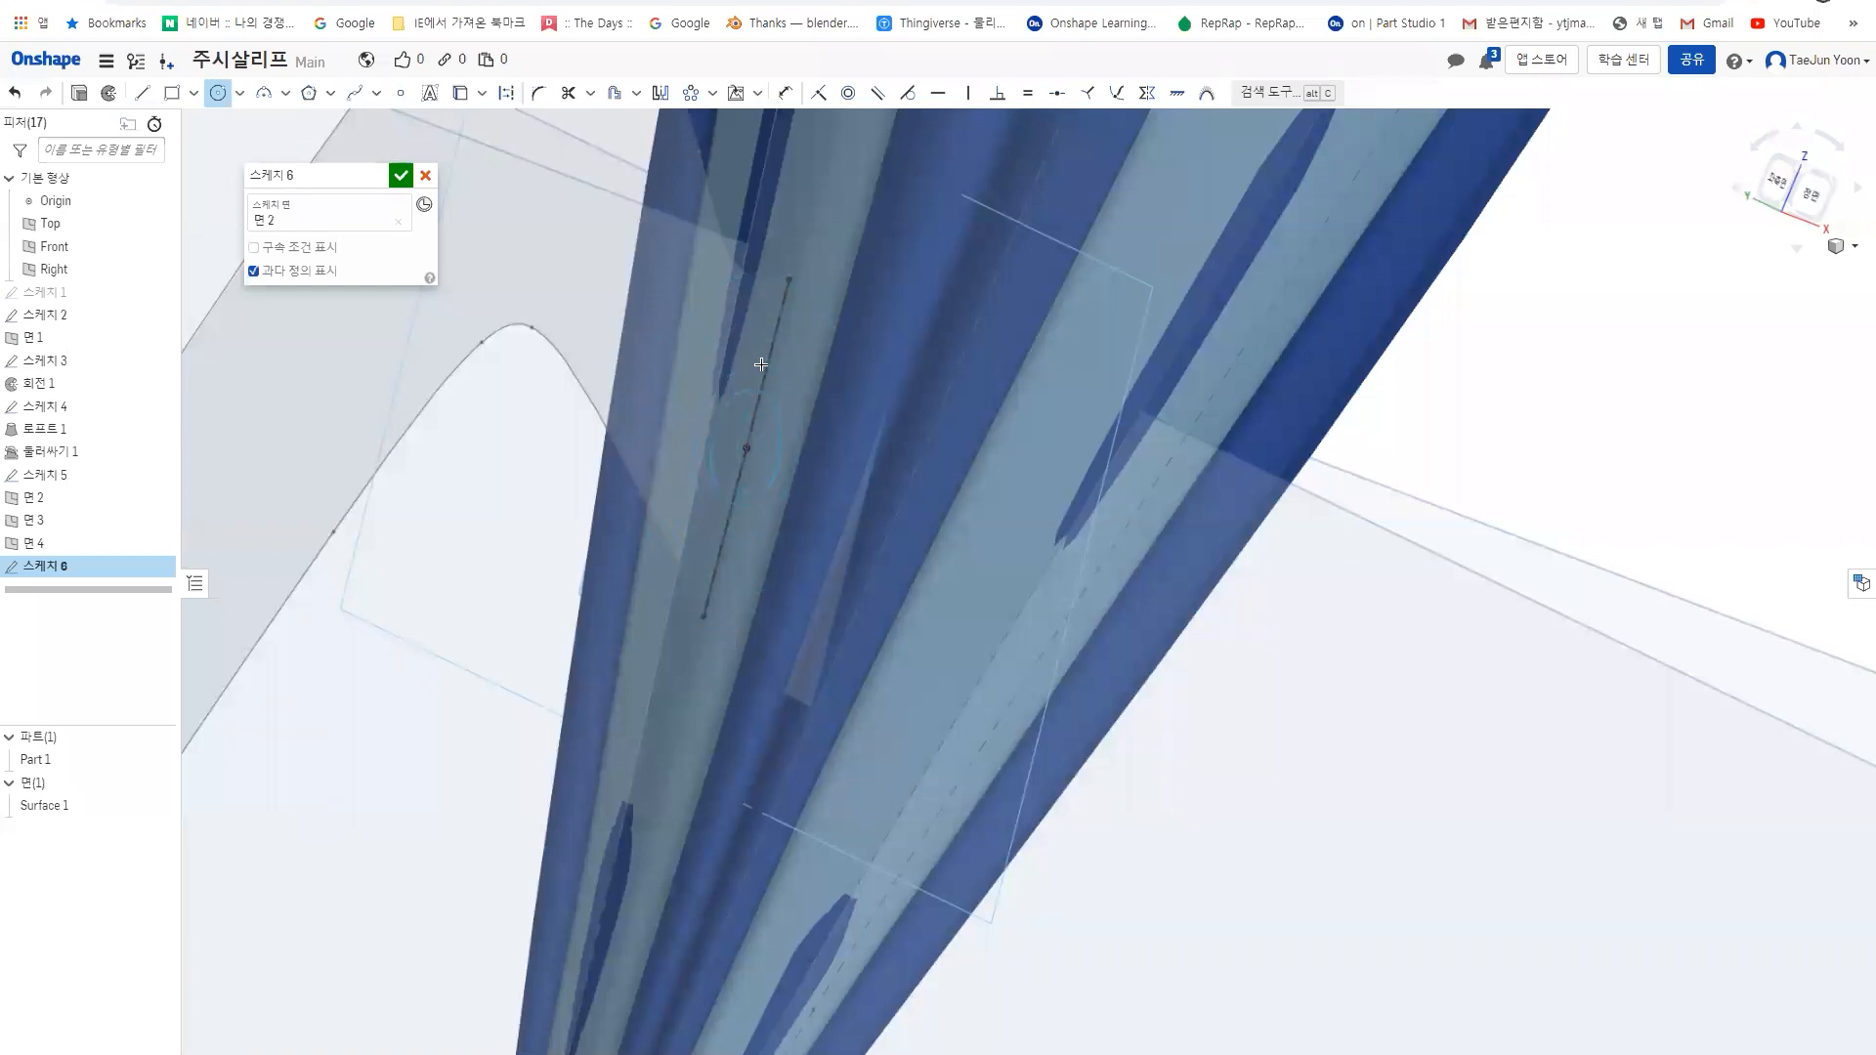
left_click(789, 283)
mouse_move(813, 626)
right_mouse_down()
mouse_move(801, 586)
mouse_move(847, 586)
mouse_move(779, 564)
mouse_move(796, 571)
mouse_move(788, 619)
mouse_move(867, 648)
mouse_move(804, 591)
right_mouse_up()
key("Escape")
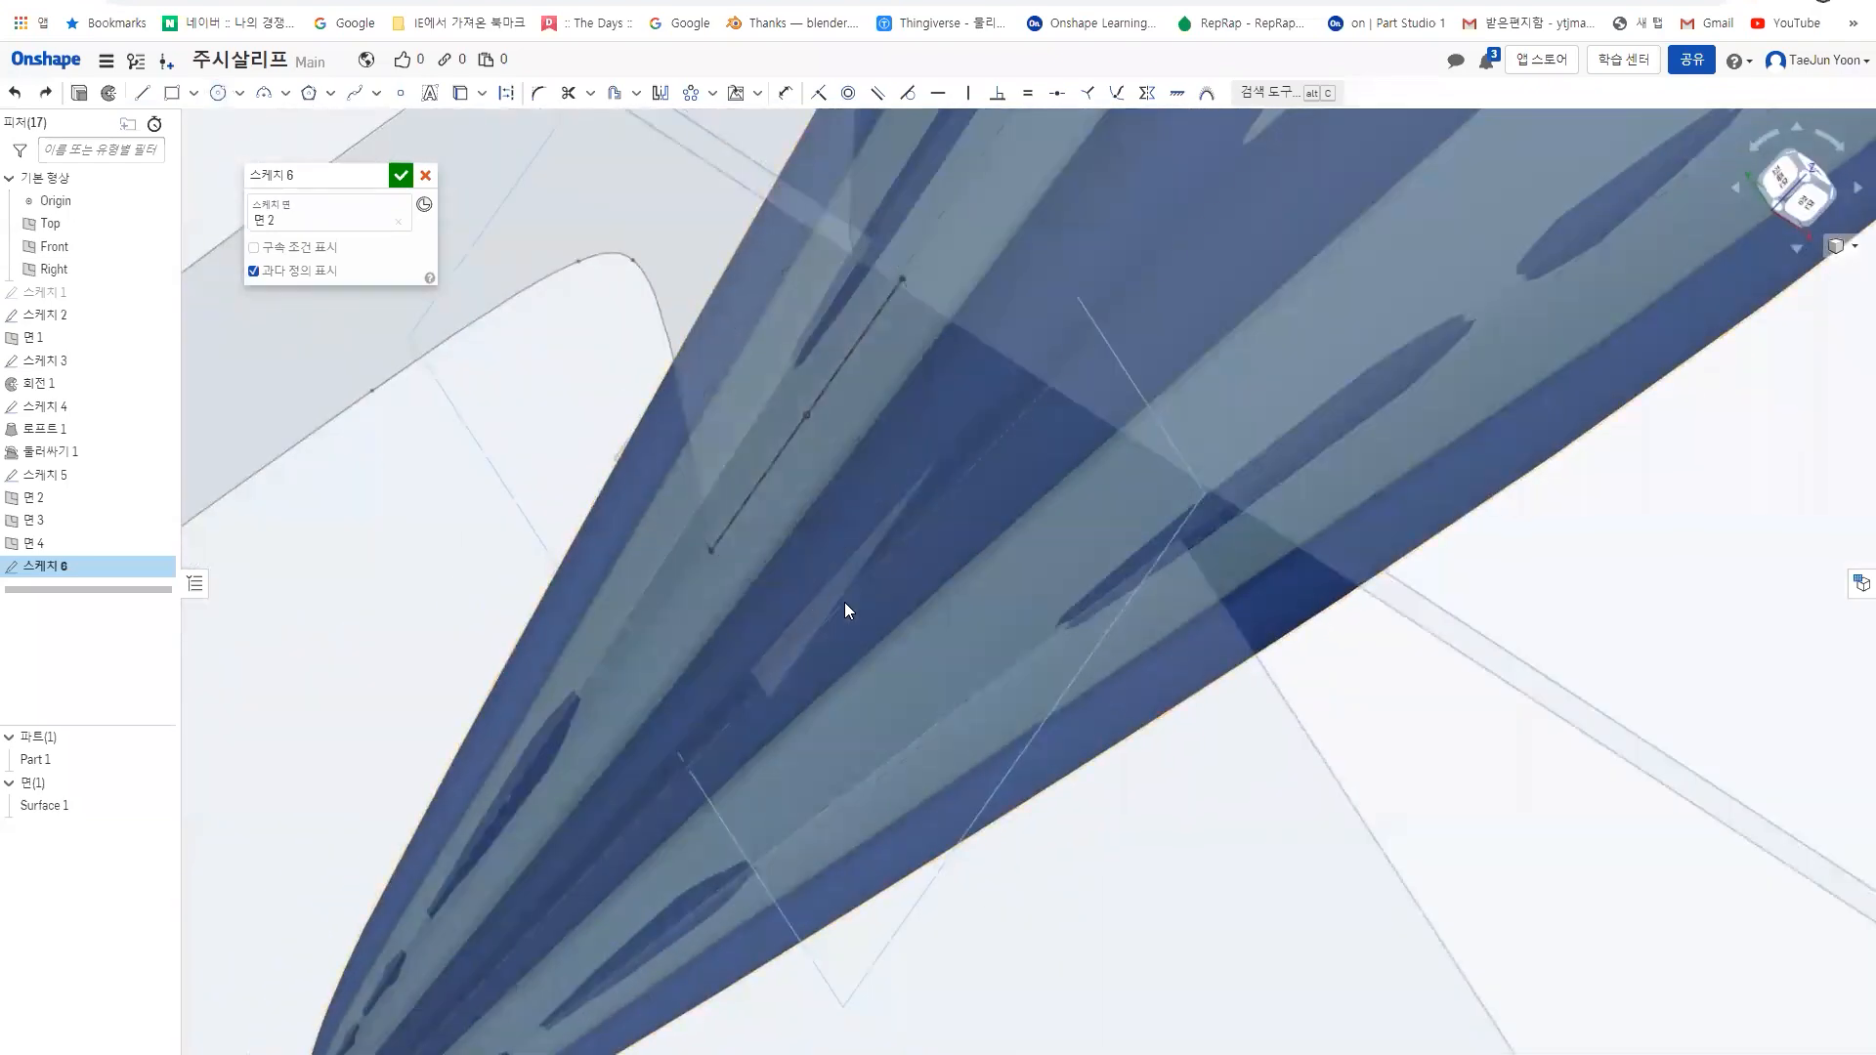
- Draw an ellipse centred on the projected line's midpoint with its long axis reaching the line's end, and undo the last conflicting change
left_click(240, 93)
left_click(247, 182)
left_click(808, 421)
left_click(901, 281)
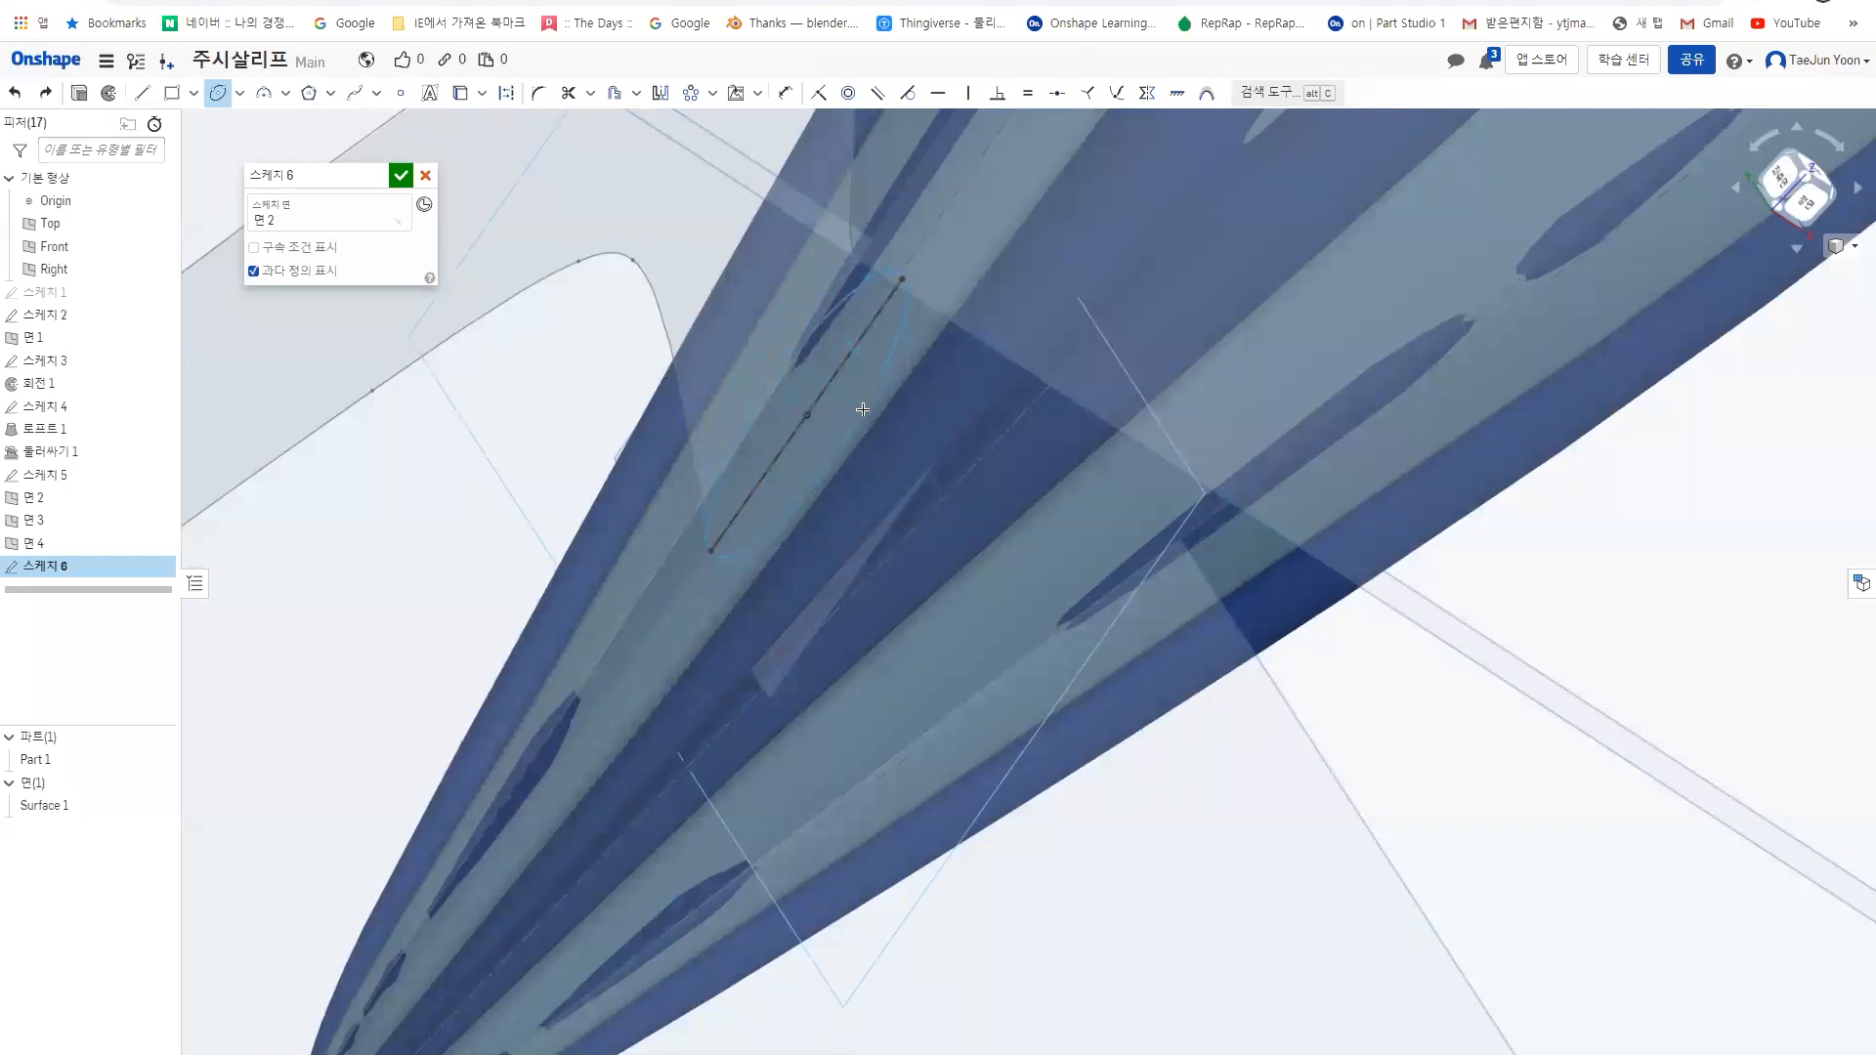
left_click(880, 439)
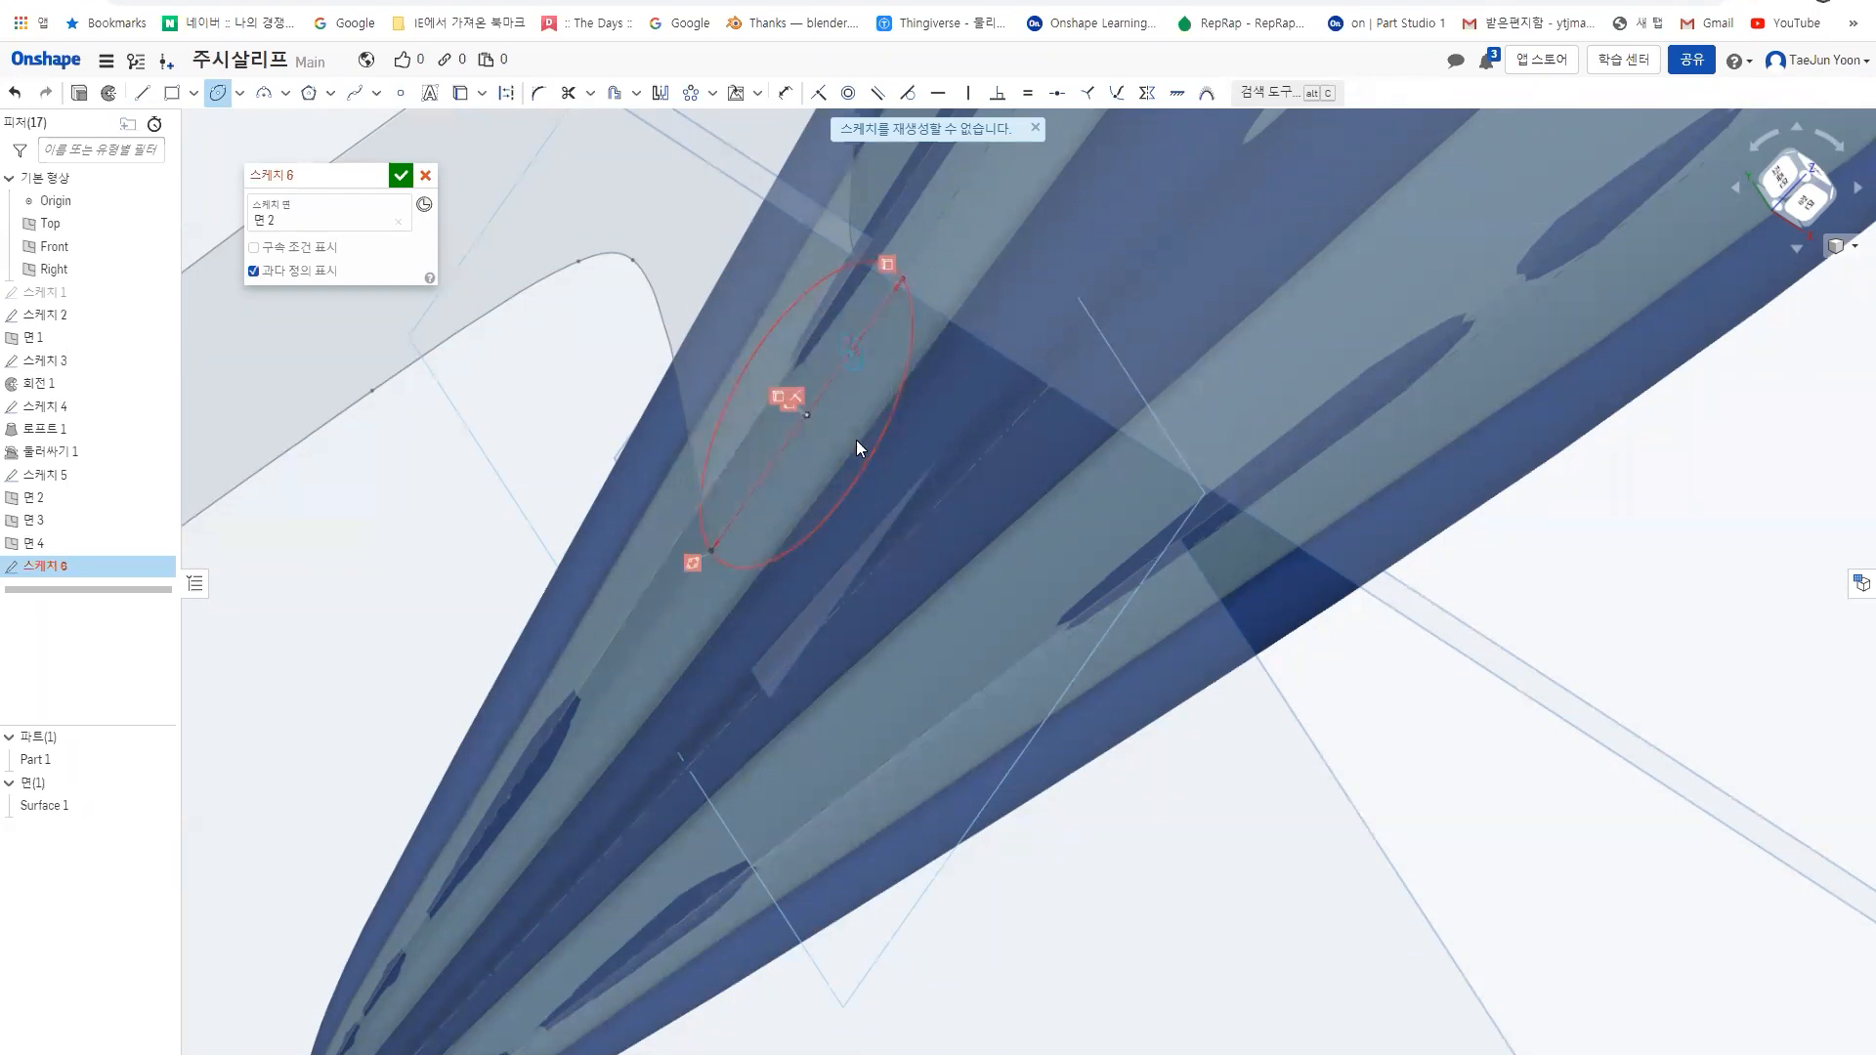
key("ctrl+z")
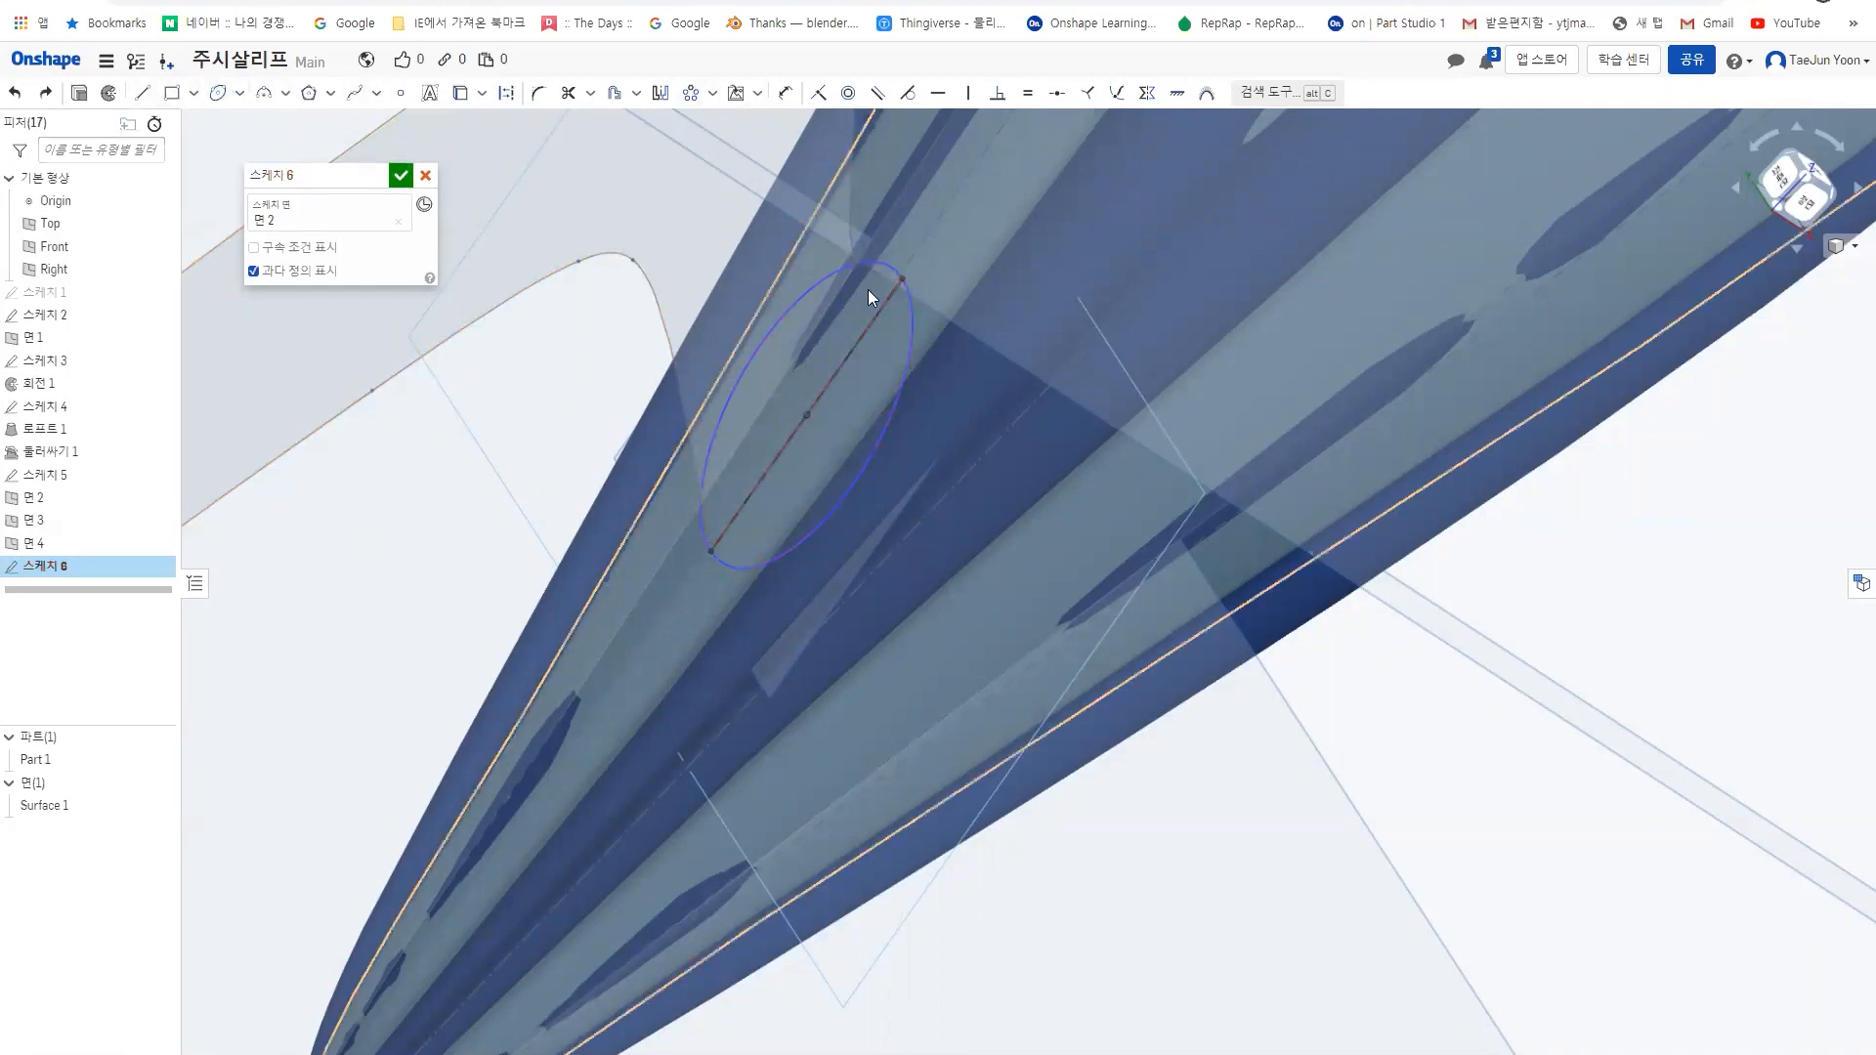
- Dimension the short axis of the ellipse at the leg's upper end to 3.5 mm
left_click(910, 326)
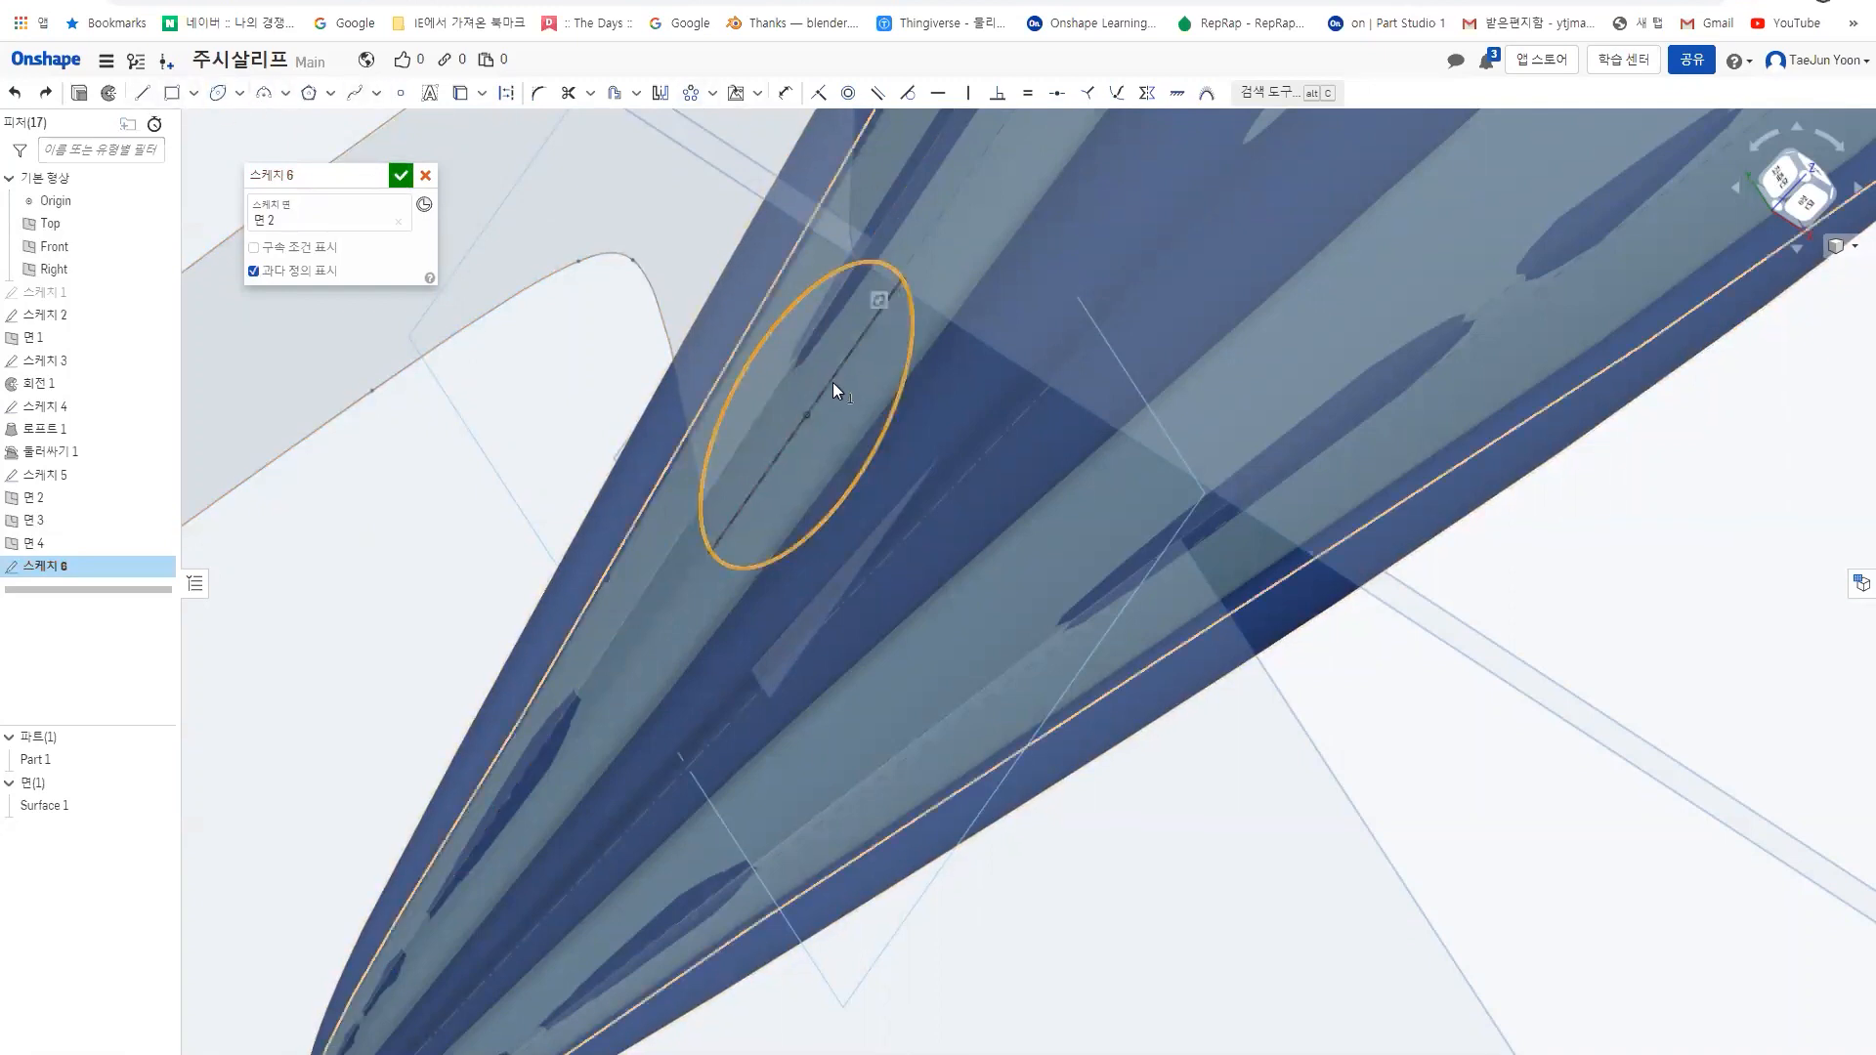
left_click(785, 93)
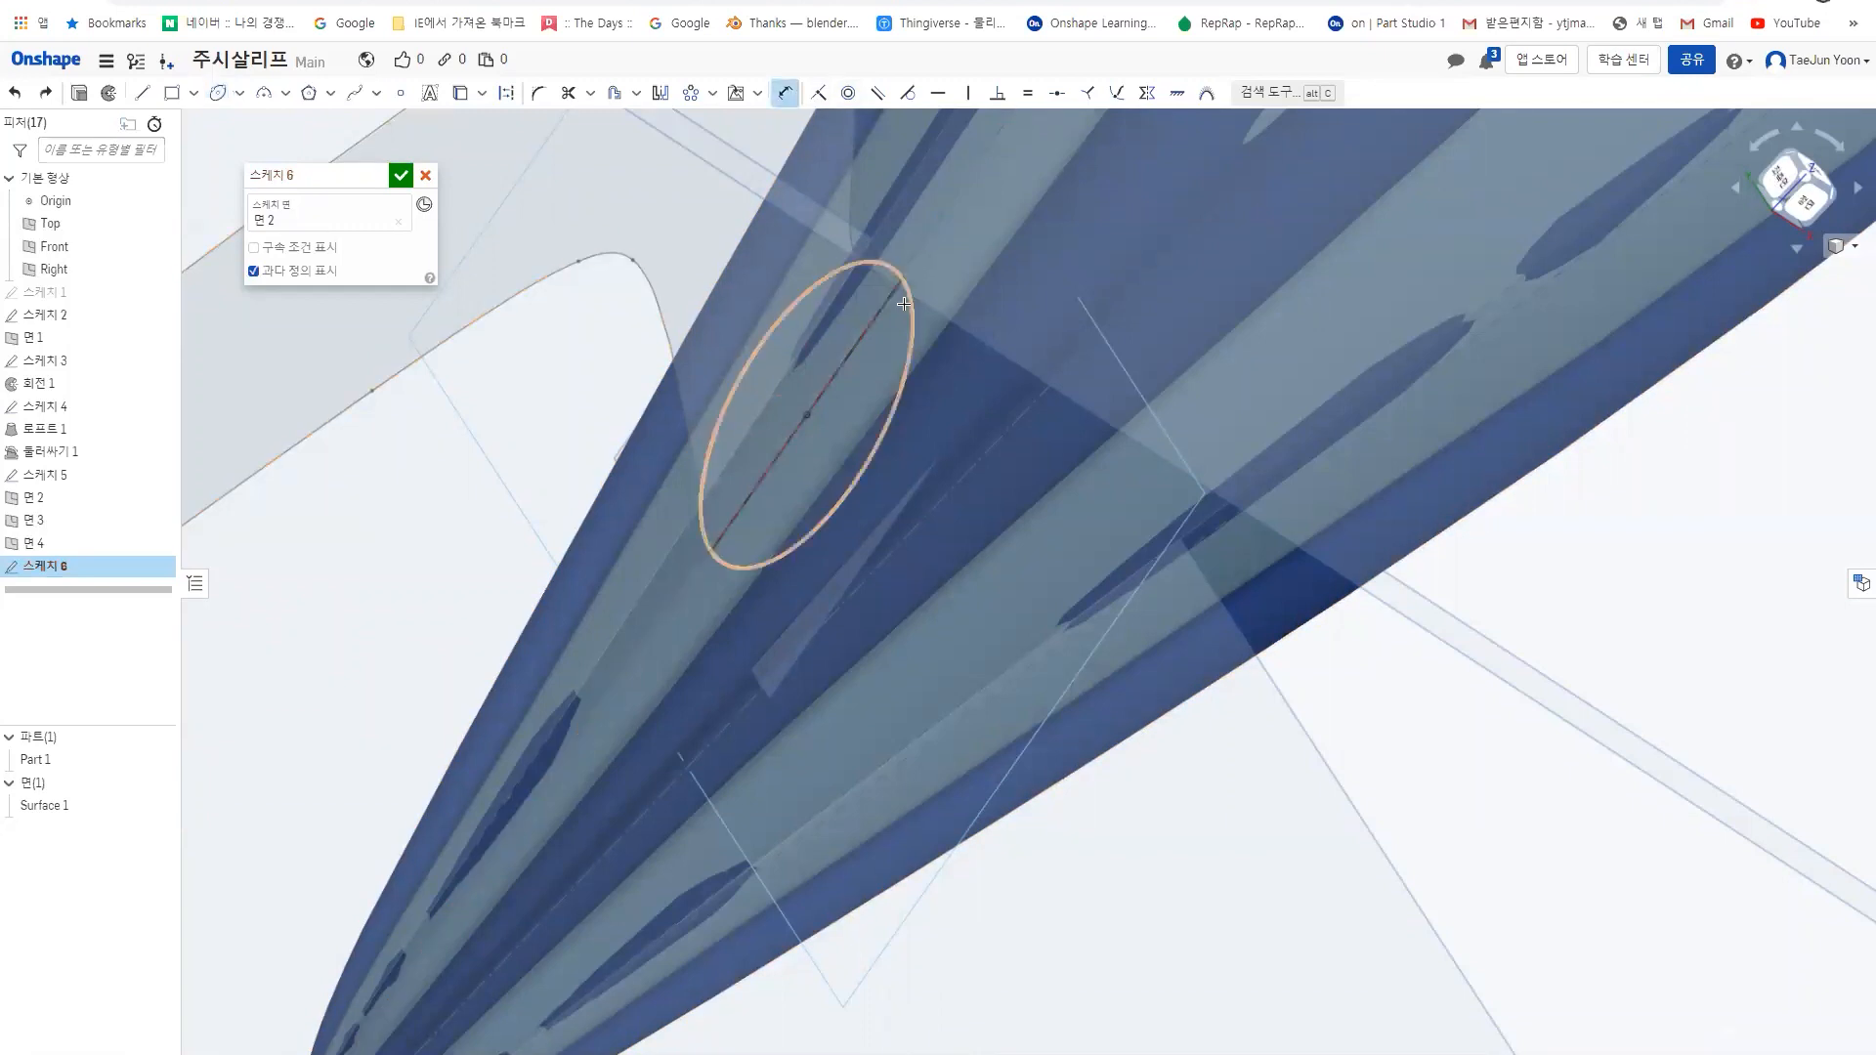
left_click(892, 293)
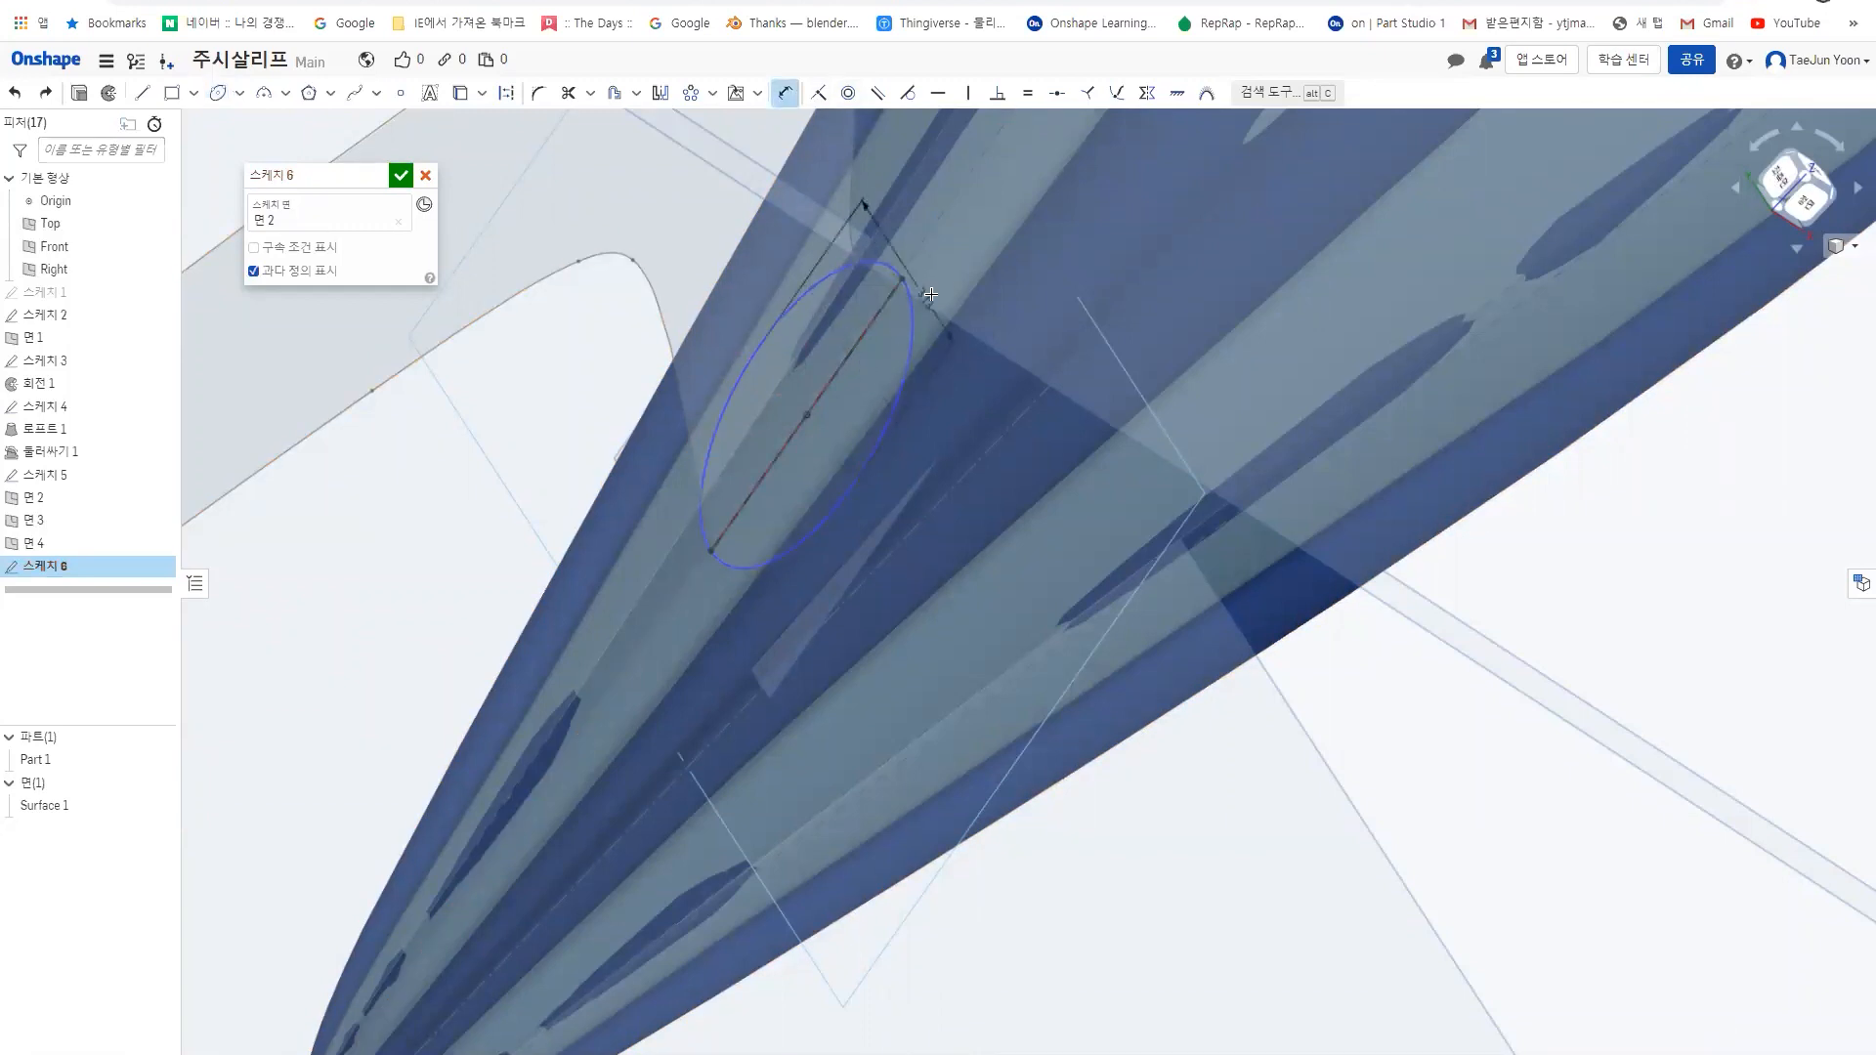
left_click(947, 280)
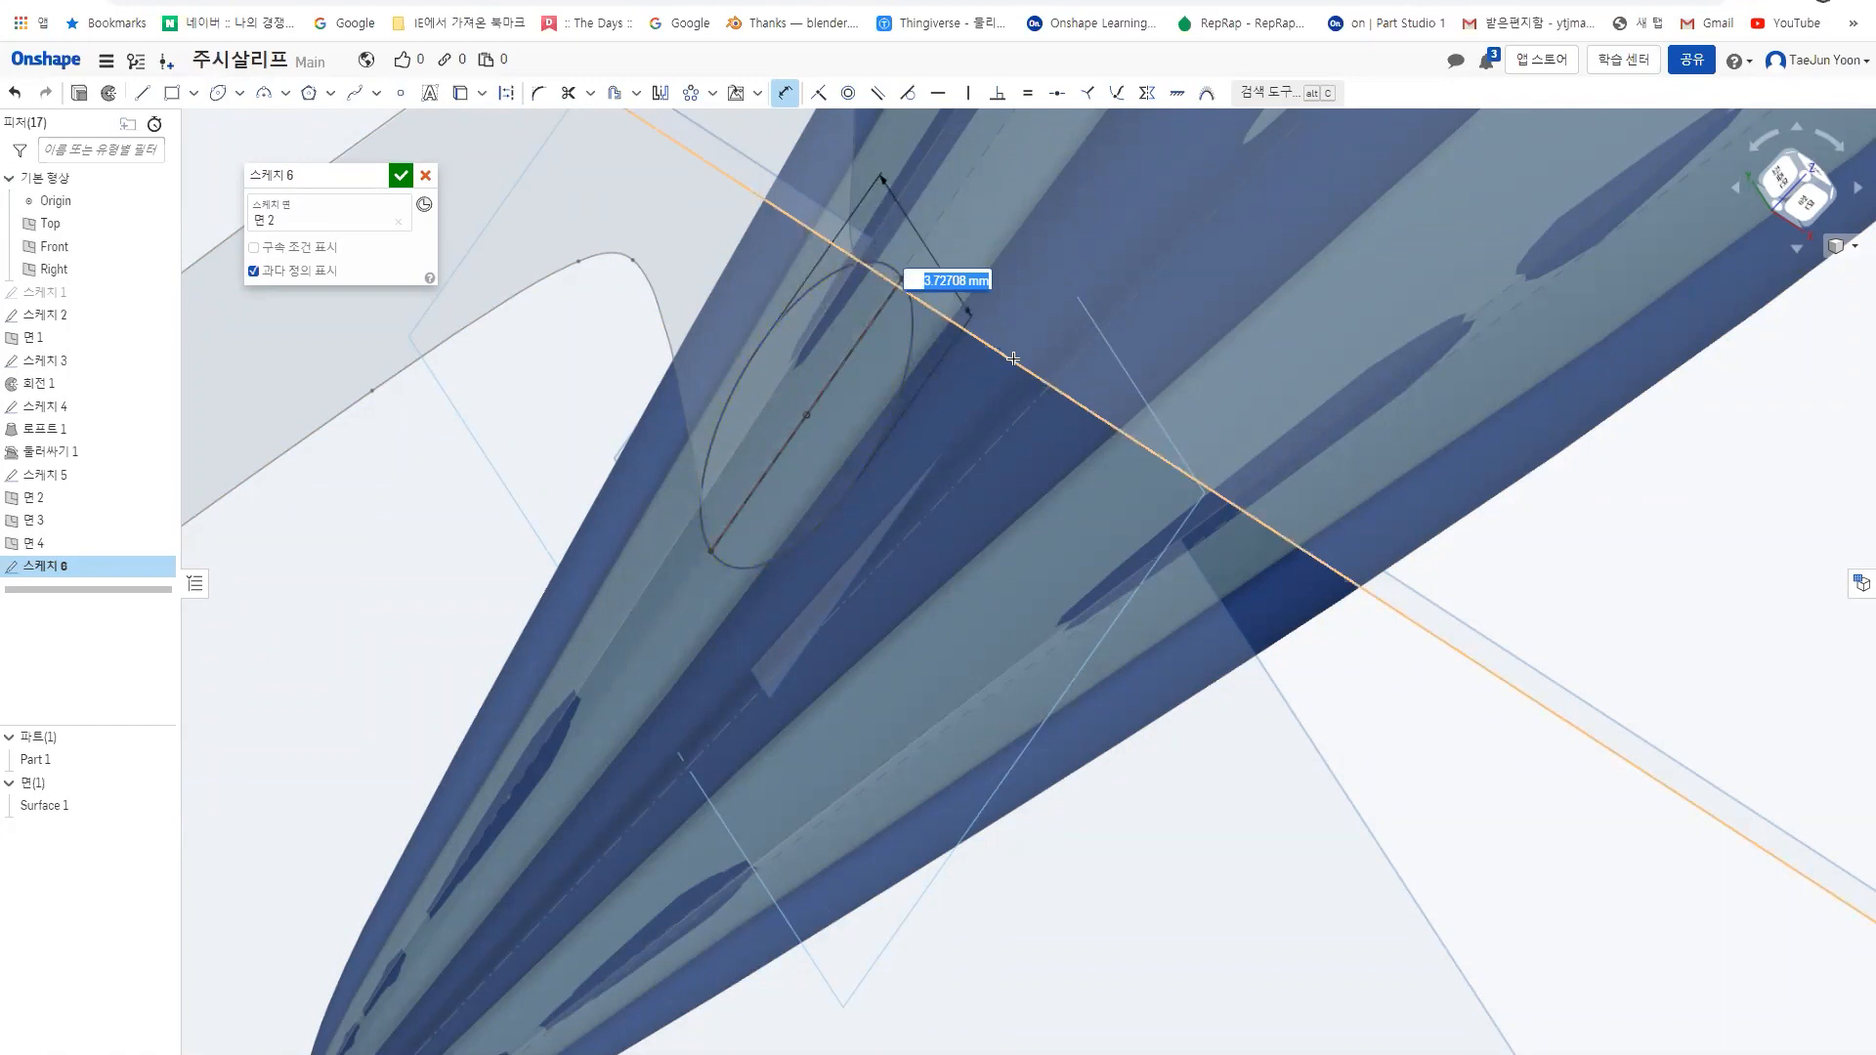
type("3.5")
key("Return")
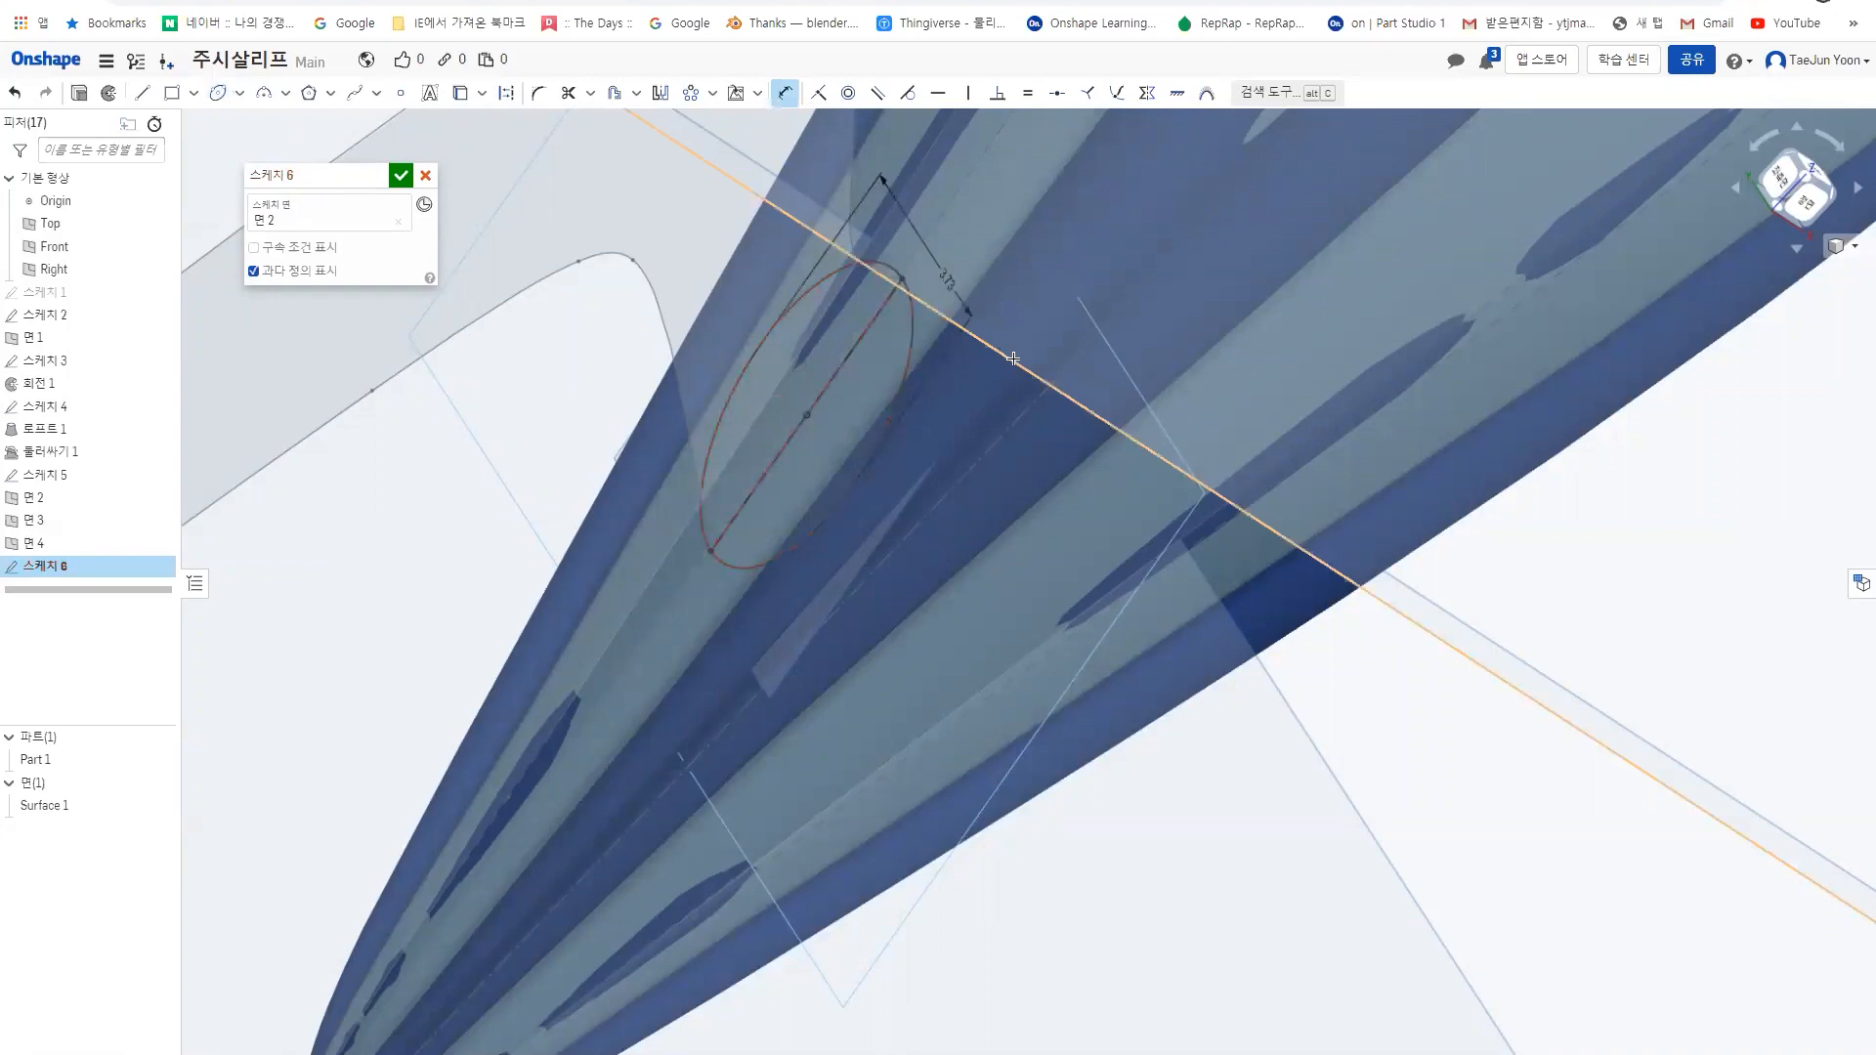
- Finish the upper-end sketch and start a new sketch on the plane across the leg's middle (면 3)
right_click_drag(891, 360, 923, 337)
scroll(923, 337, "down", 5)
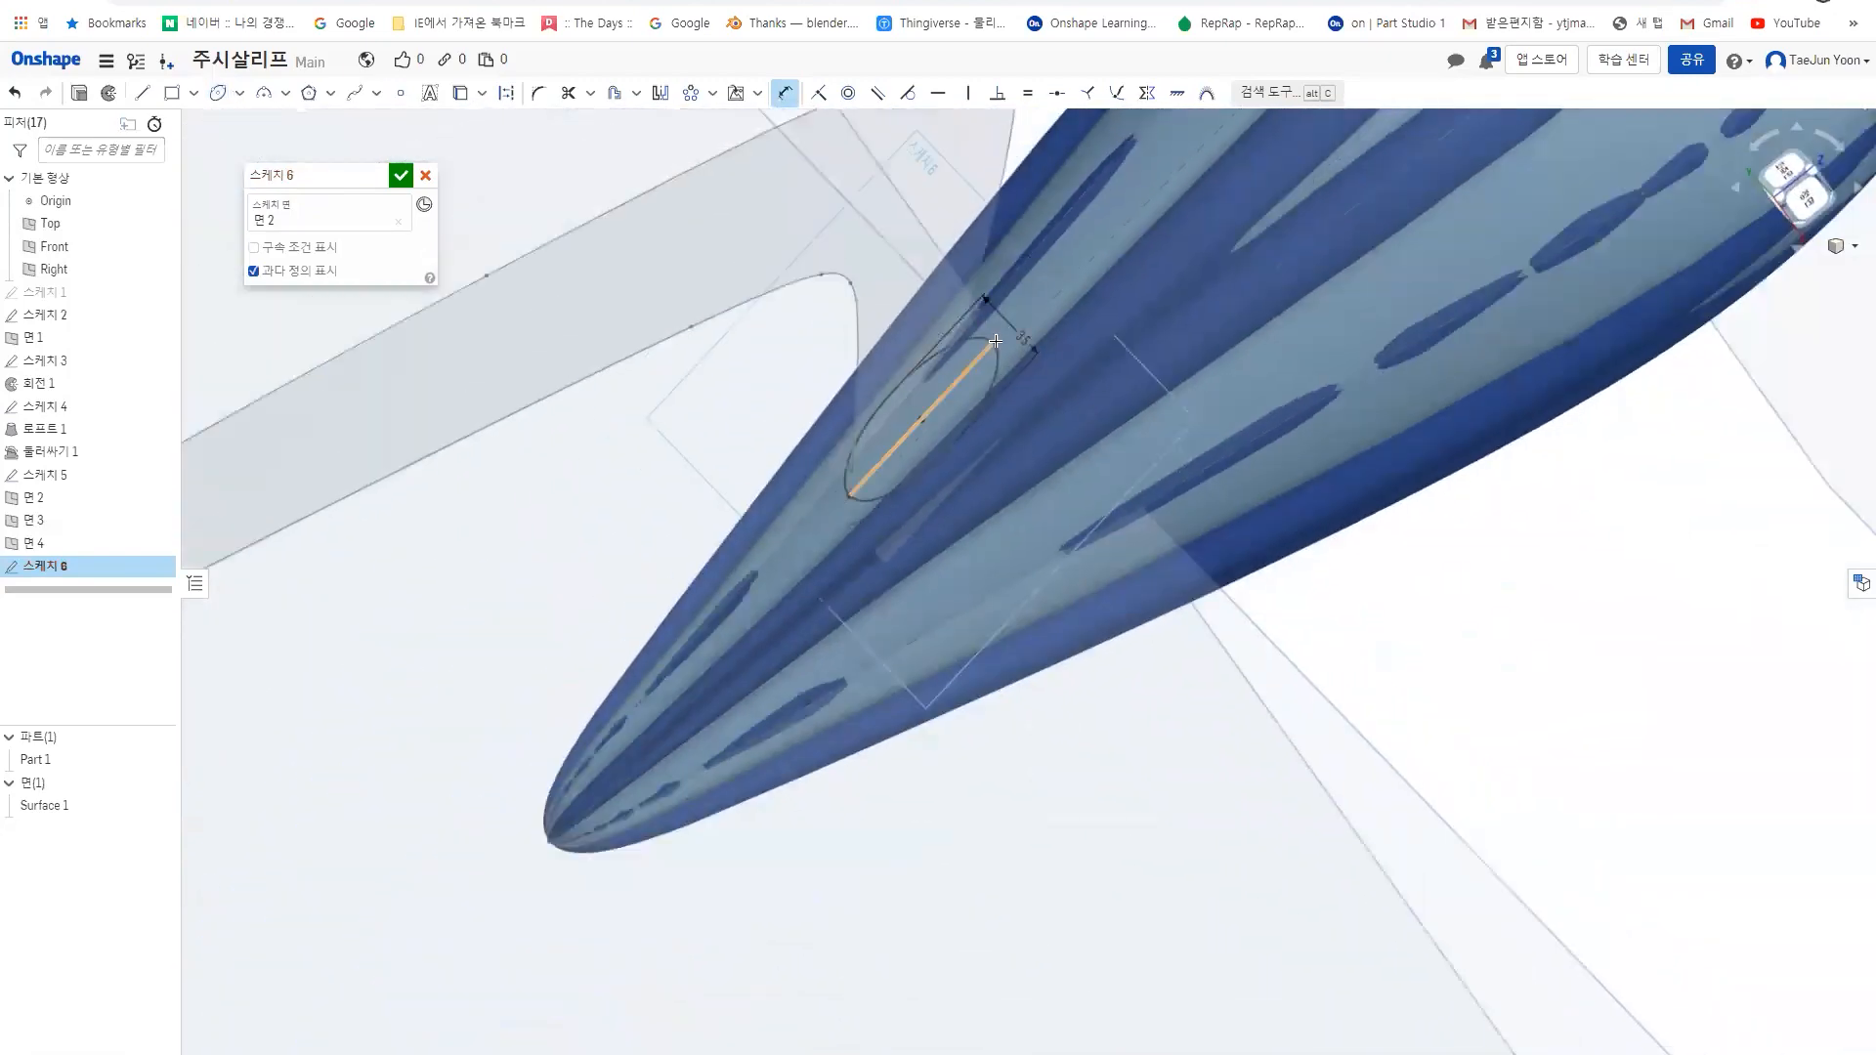
mouse_move(995, 340)
right_mouse_down()
mouse_move(935, 398)
mouse_move(745, 431)
mouse_move(937, 406)
mouse_move(976, 478)
mouse_move(798, 610)
mouse_move(756, 557)
right_mouse_up()
scroll(770, 542, "up", 4)
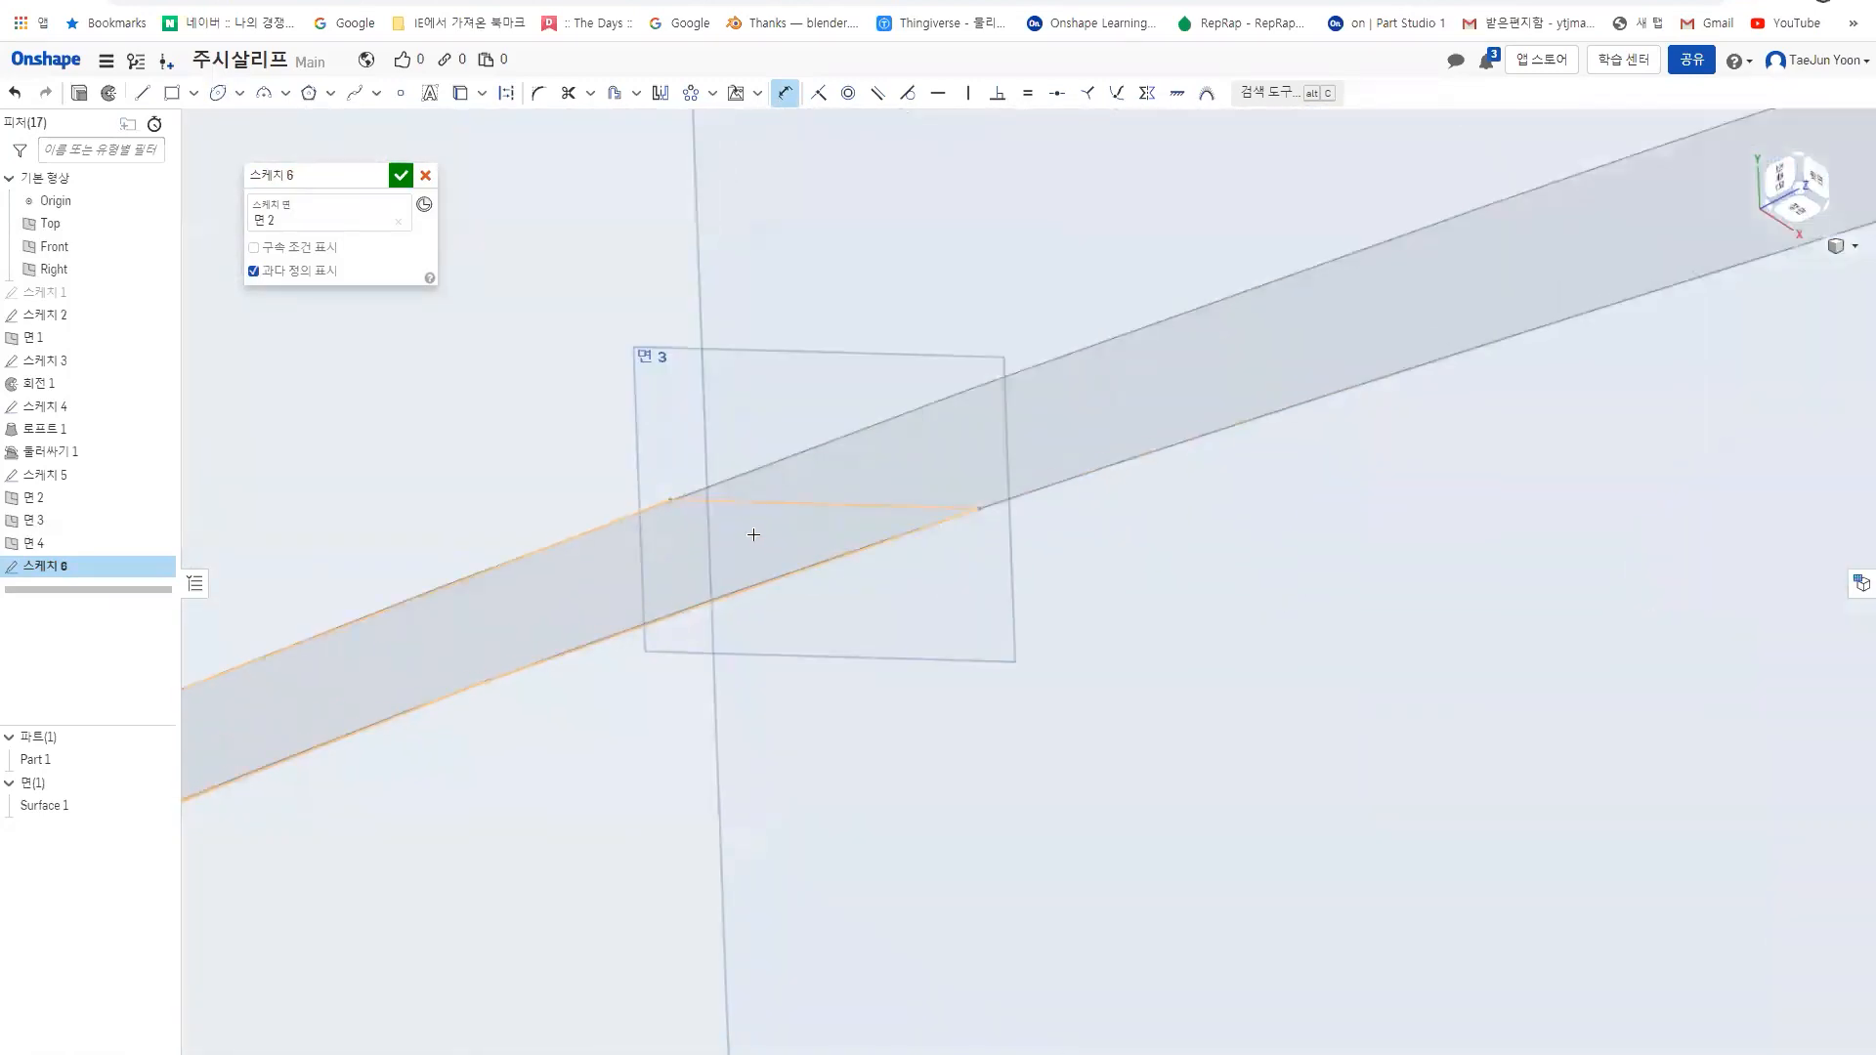
left_click(400, 176)
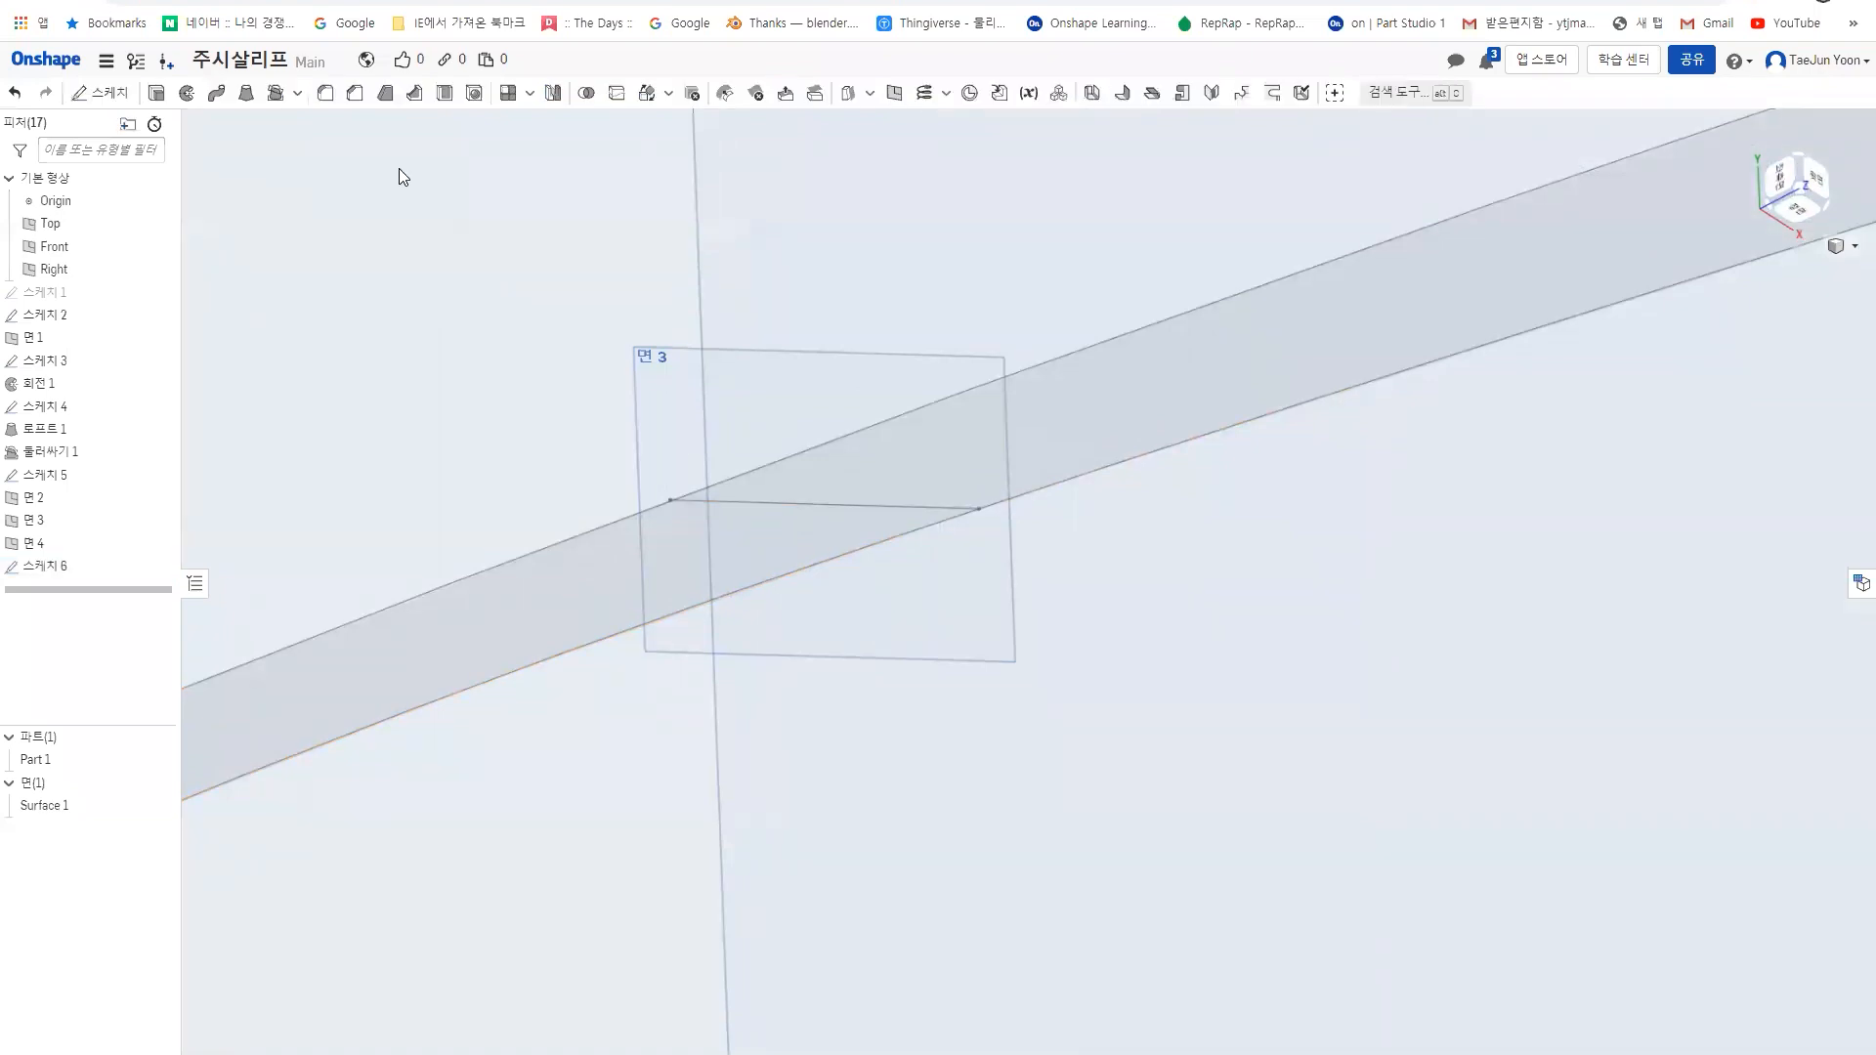
key("shift+s")
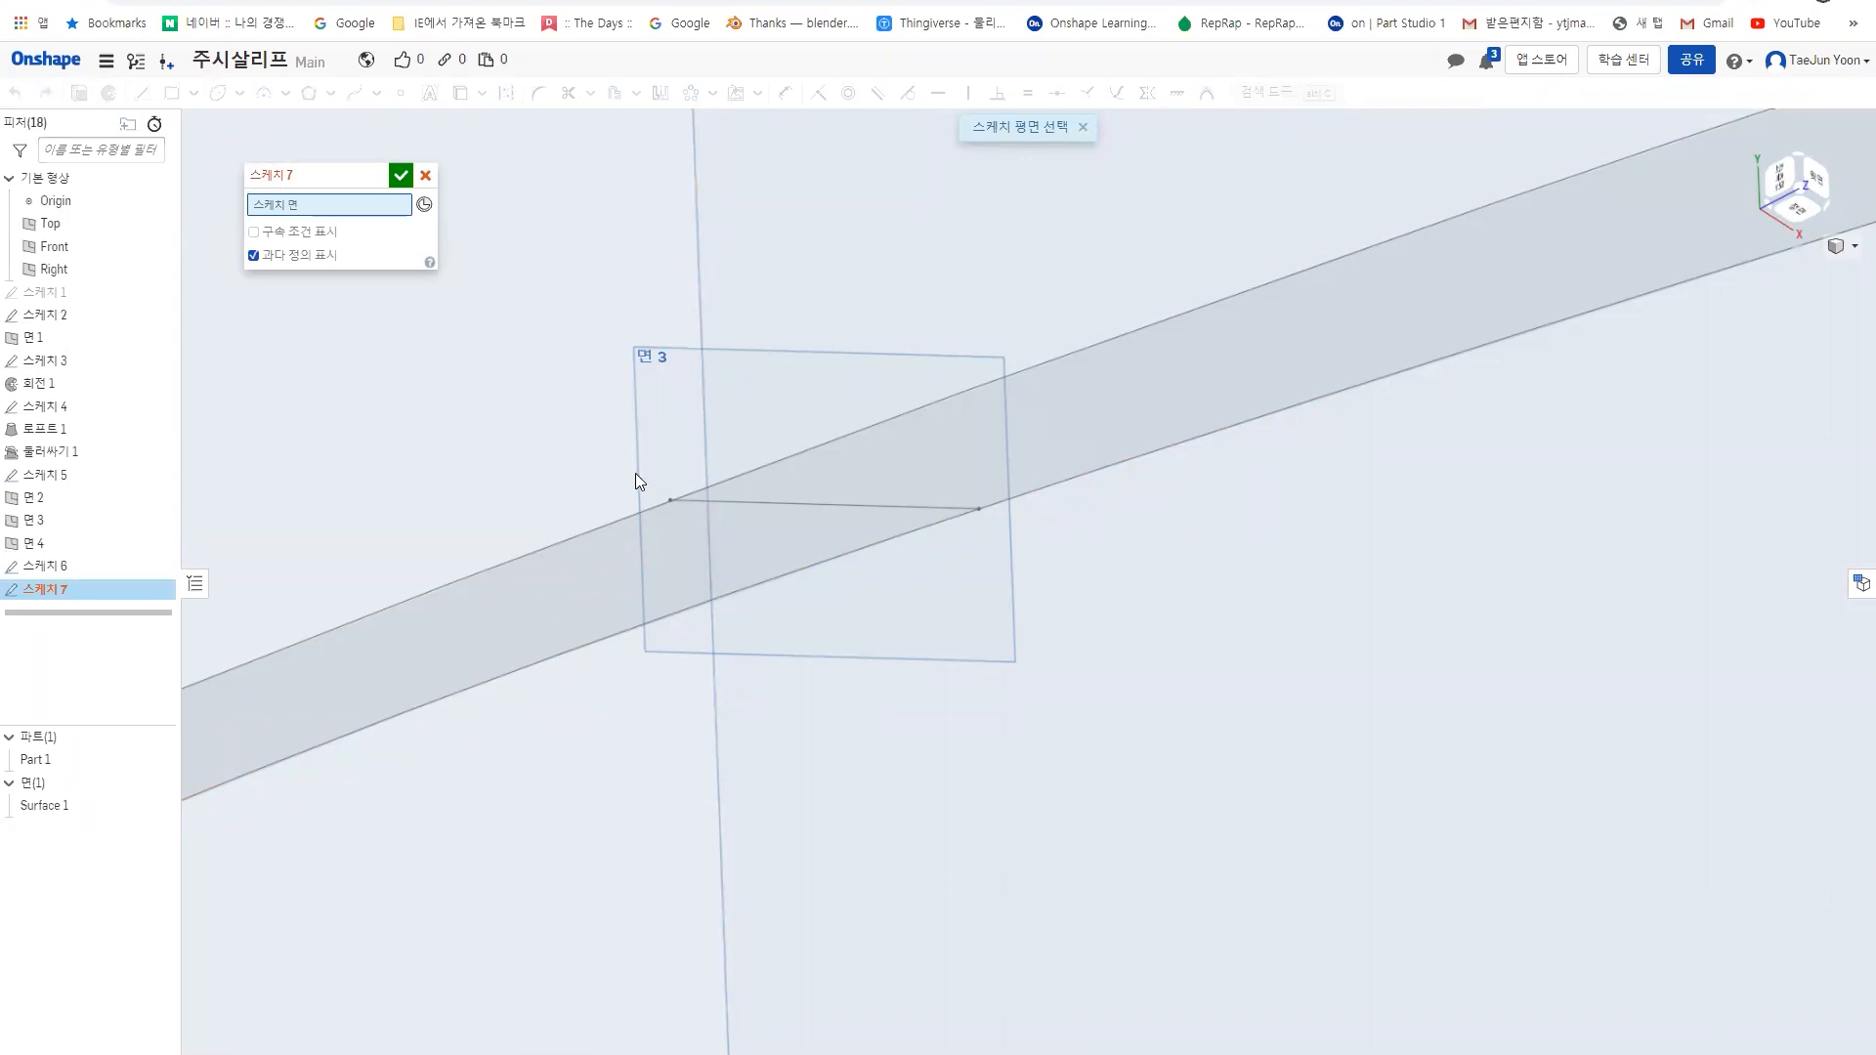
left_click(676, 650)
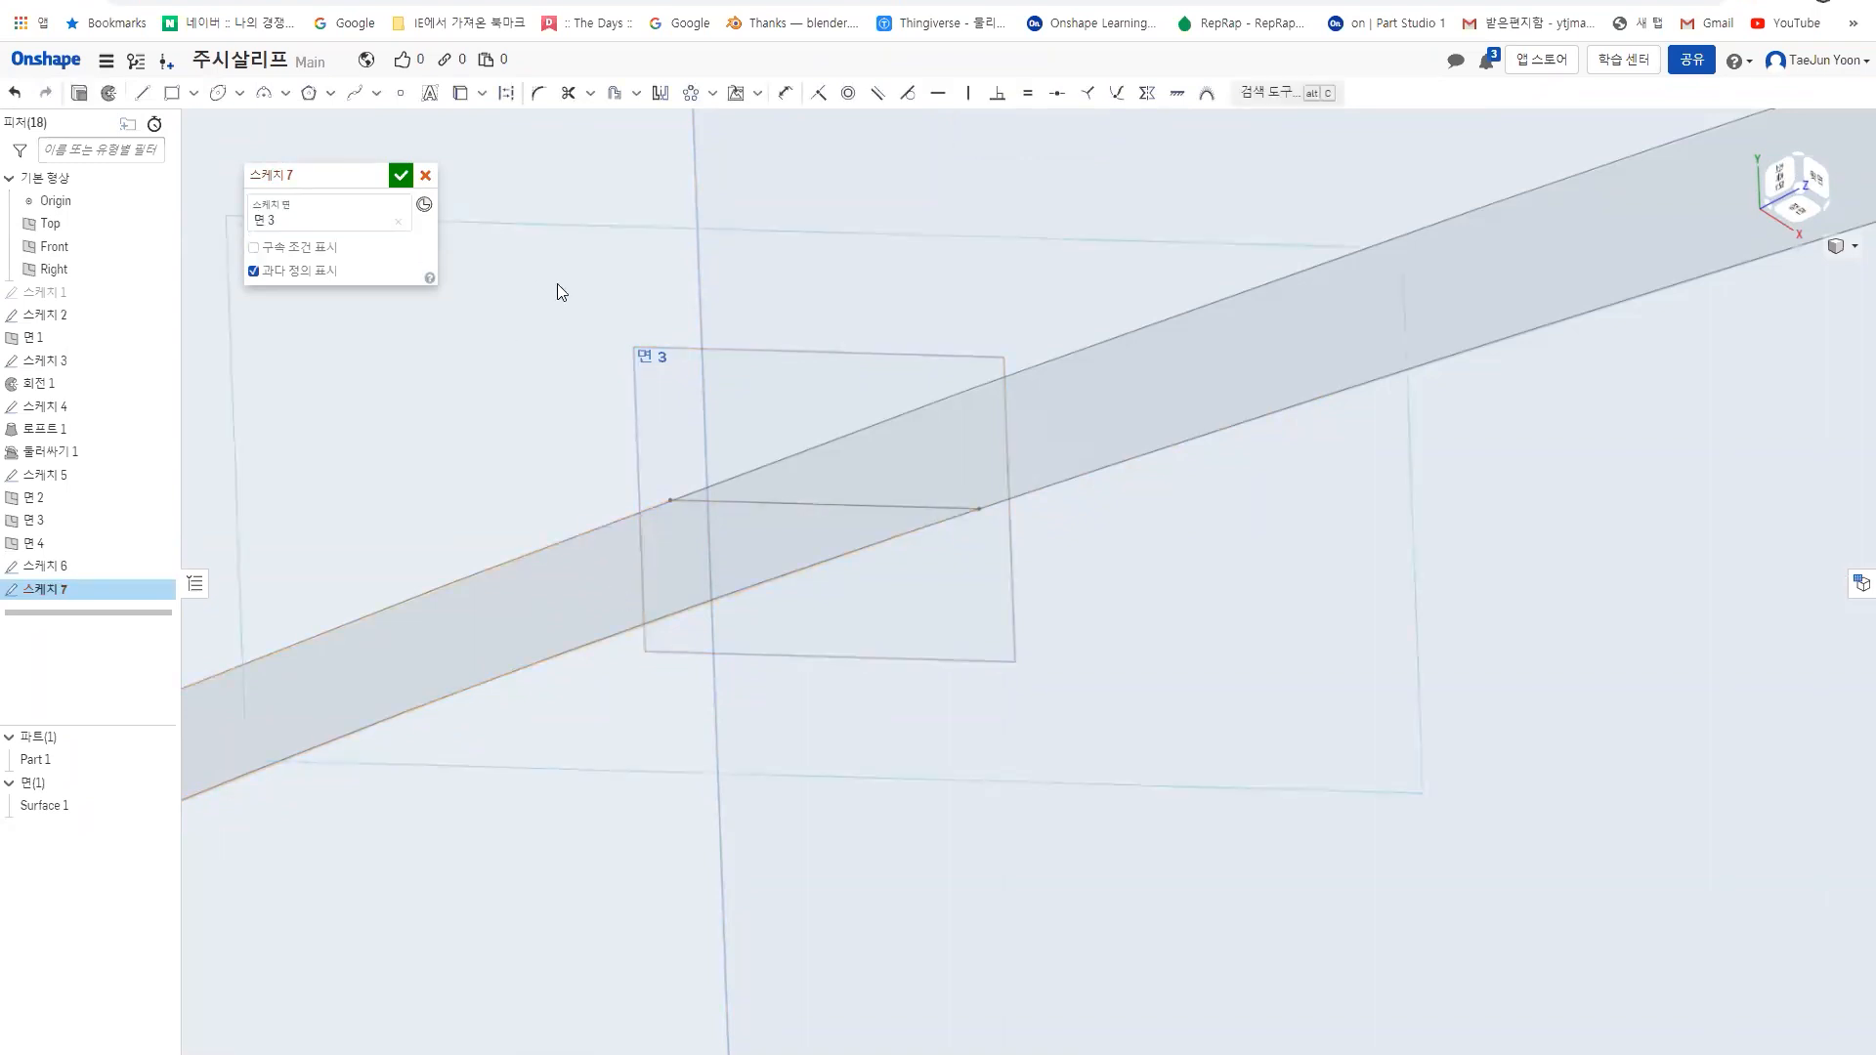
- Project the line crossing the leg's middle into the sketch with Use (사용) and toggle its construction setting
left_click(460, 98)
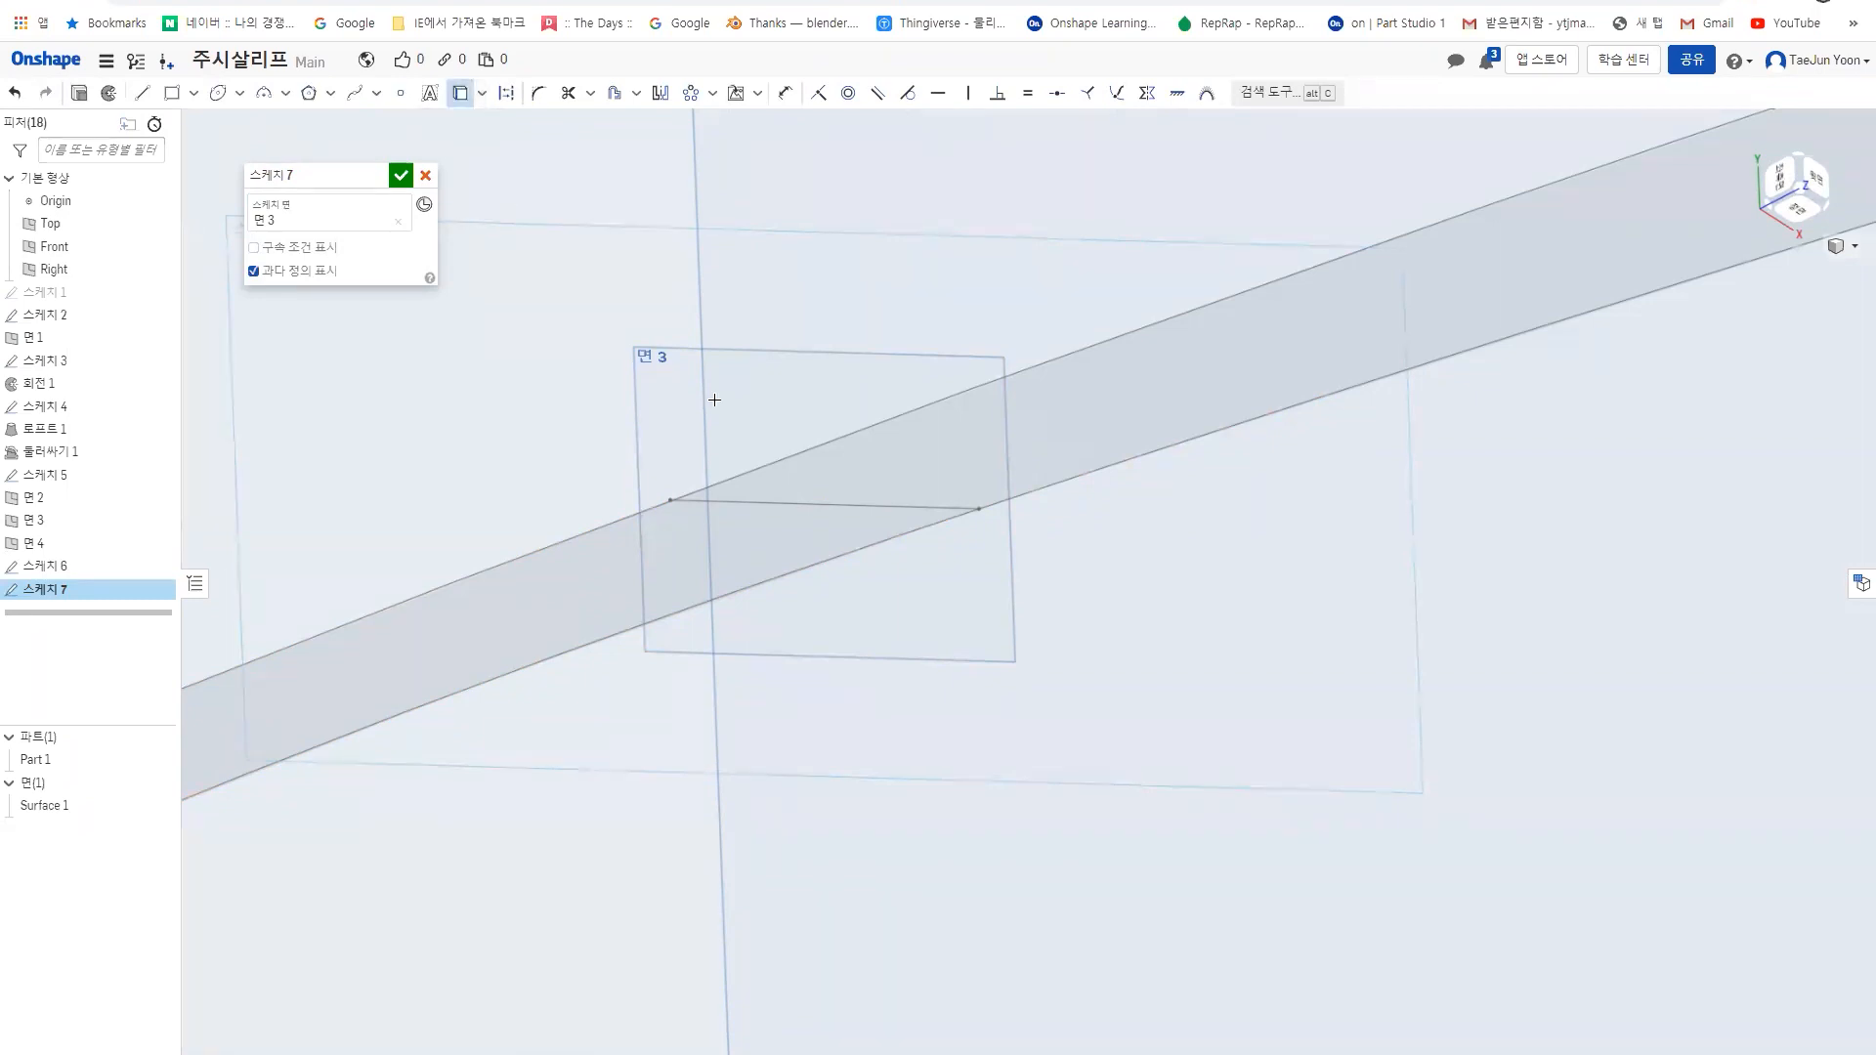
left_click(817, 506)
left_click(506, 96)
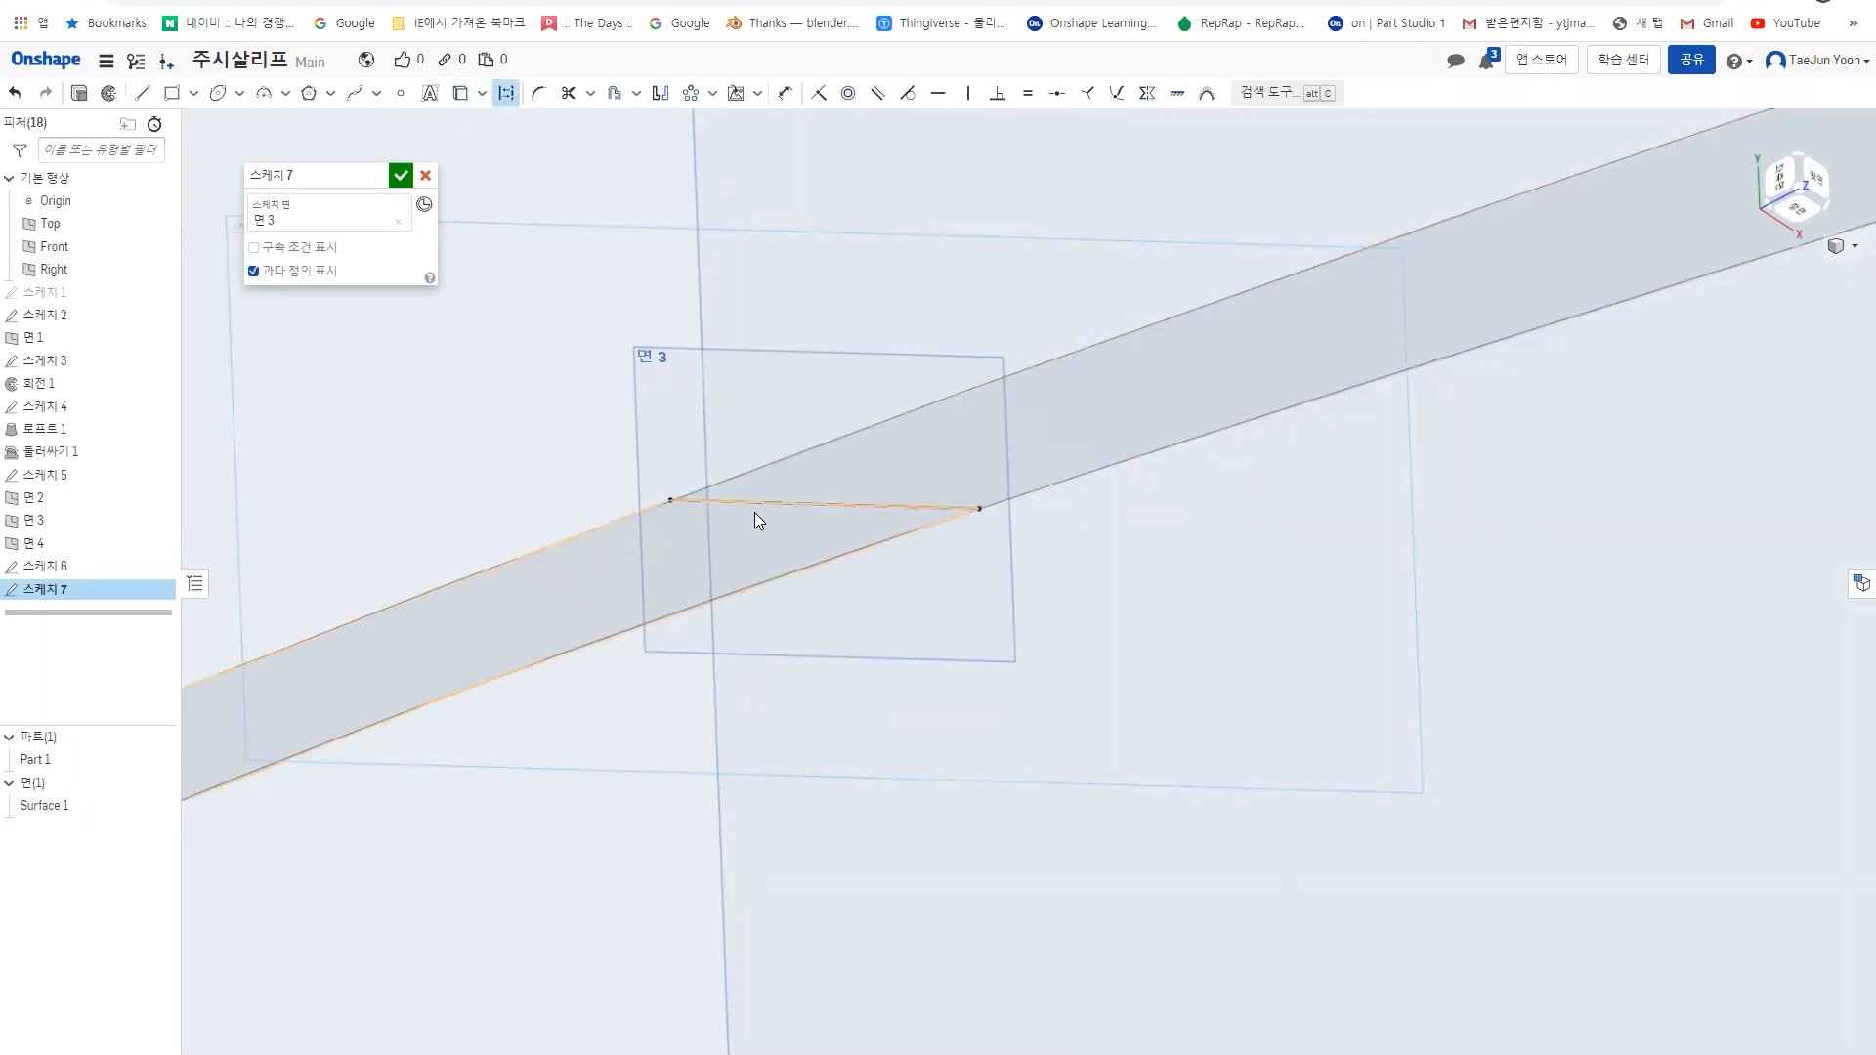
left_click(744, 502)
left_click(506, 96)
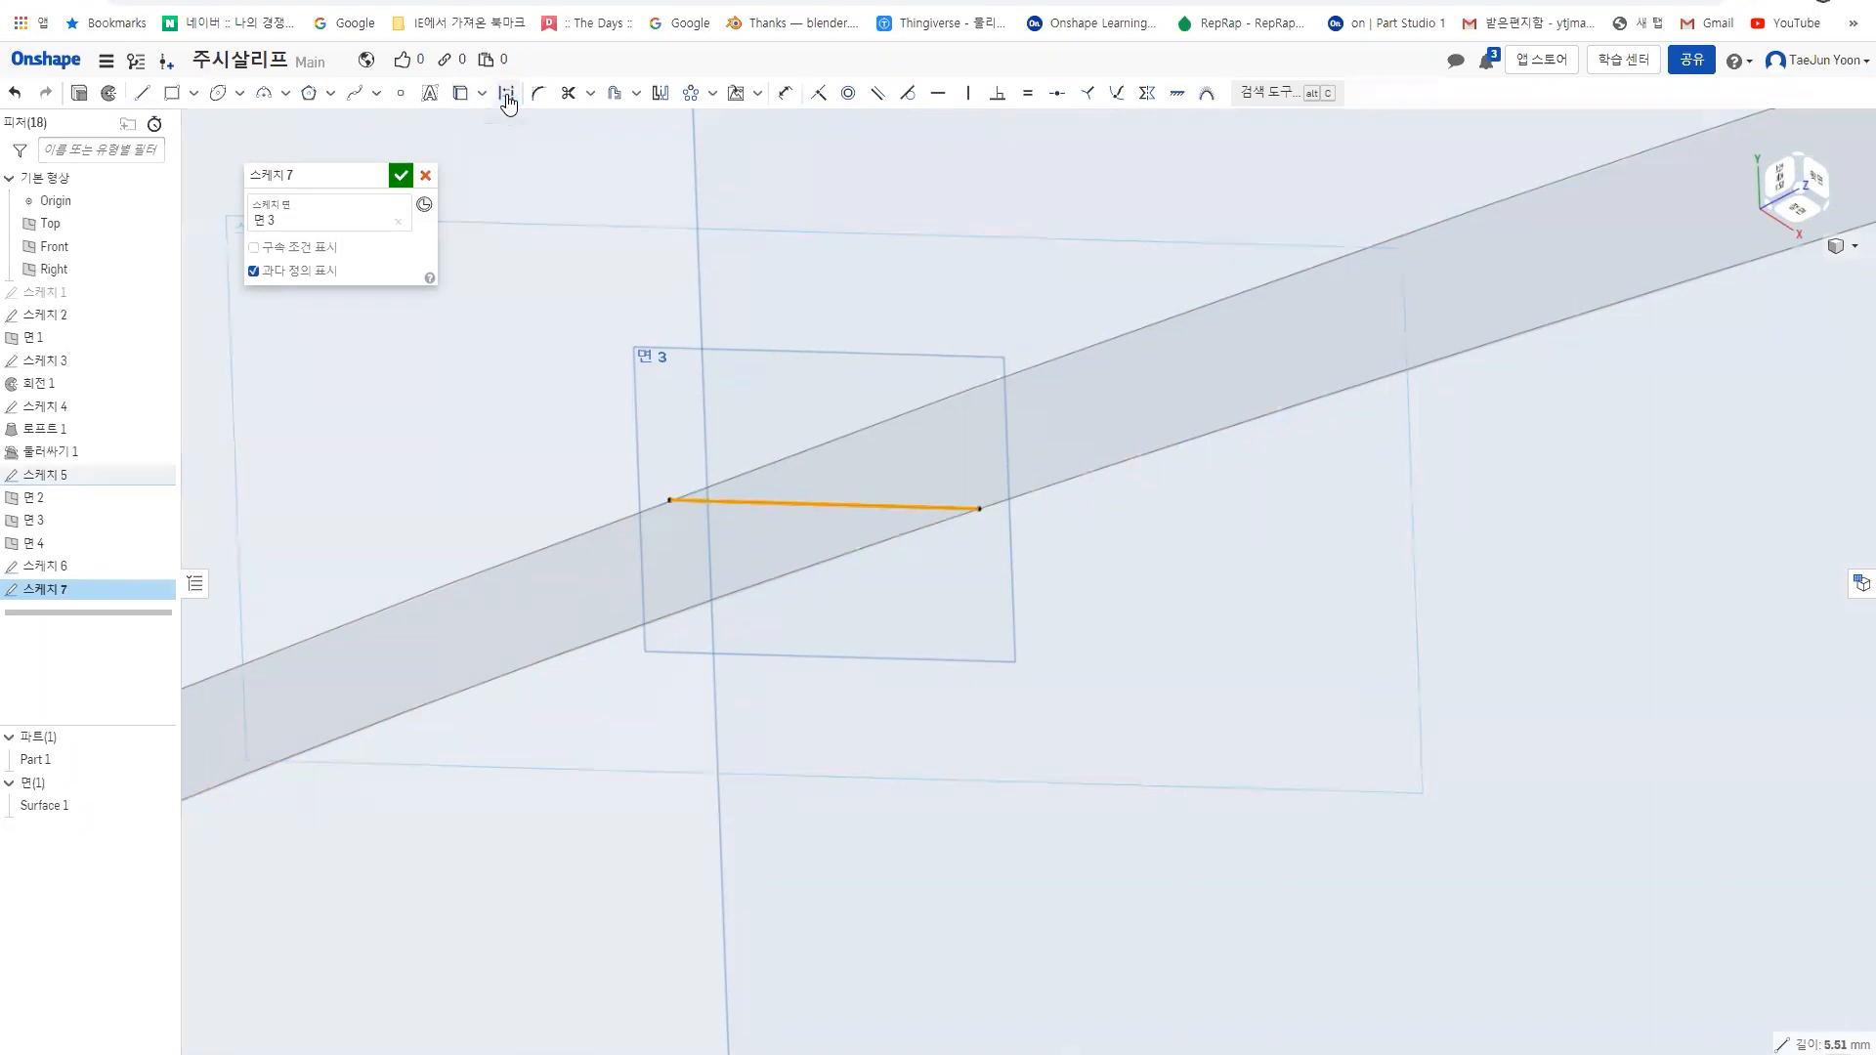
left_click(506, 95)
left_click(555, 174)
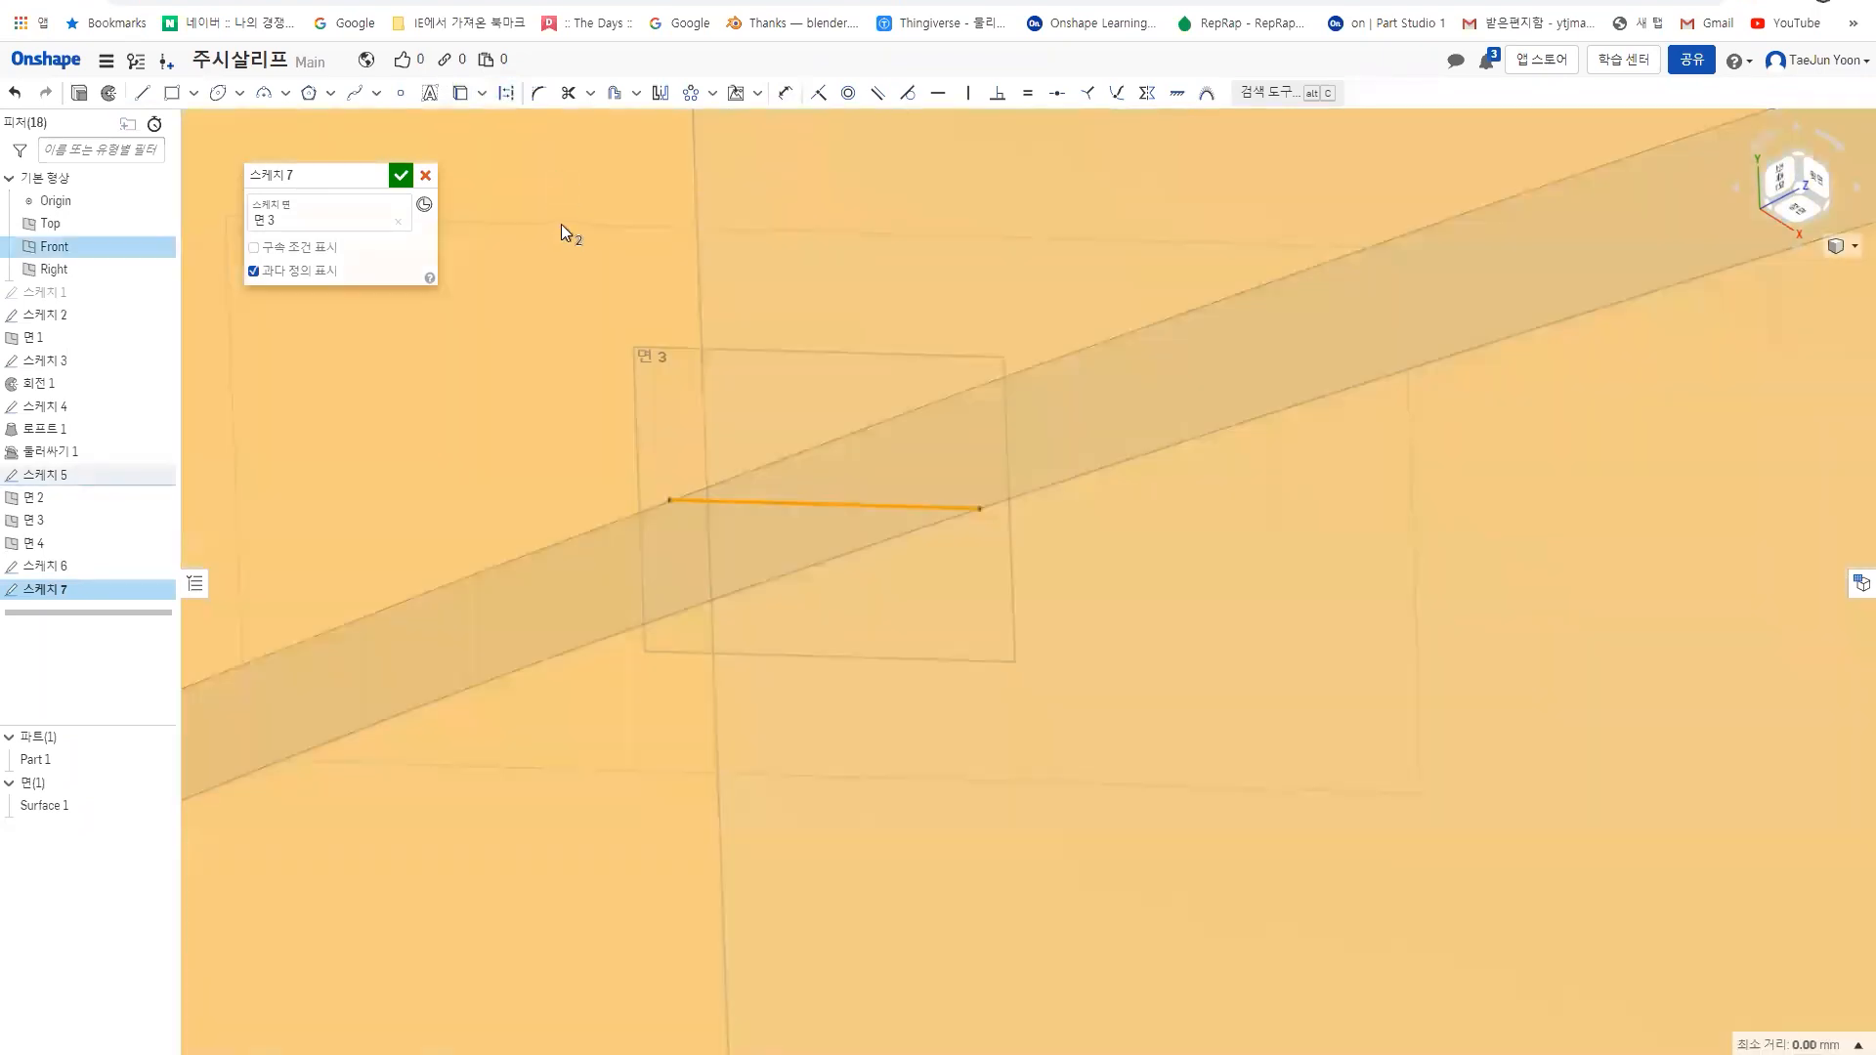
- Draw an ellipse centred on the projected line's midpoint, its long axis reaching the line's end, about 5.5 mm long and 3.4 mm wide
scroll(600, 284, "down", 8)
left_click(1486, 511)
scroll(654, 350, "up", 10)
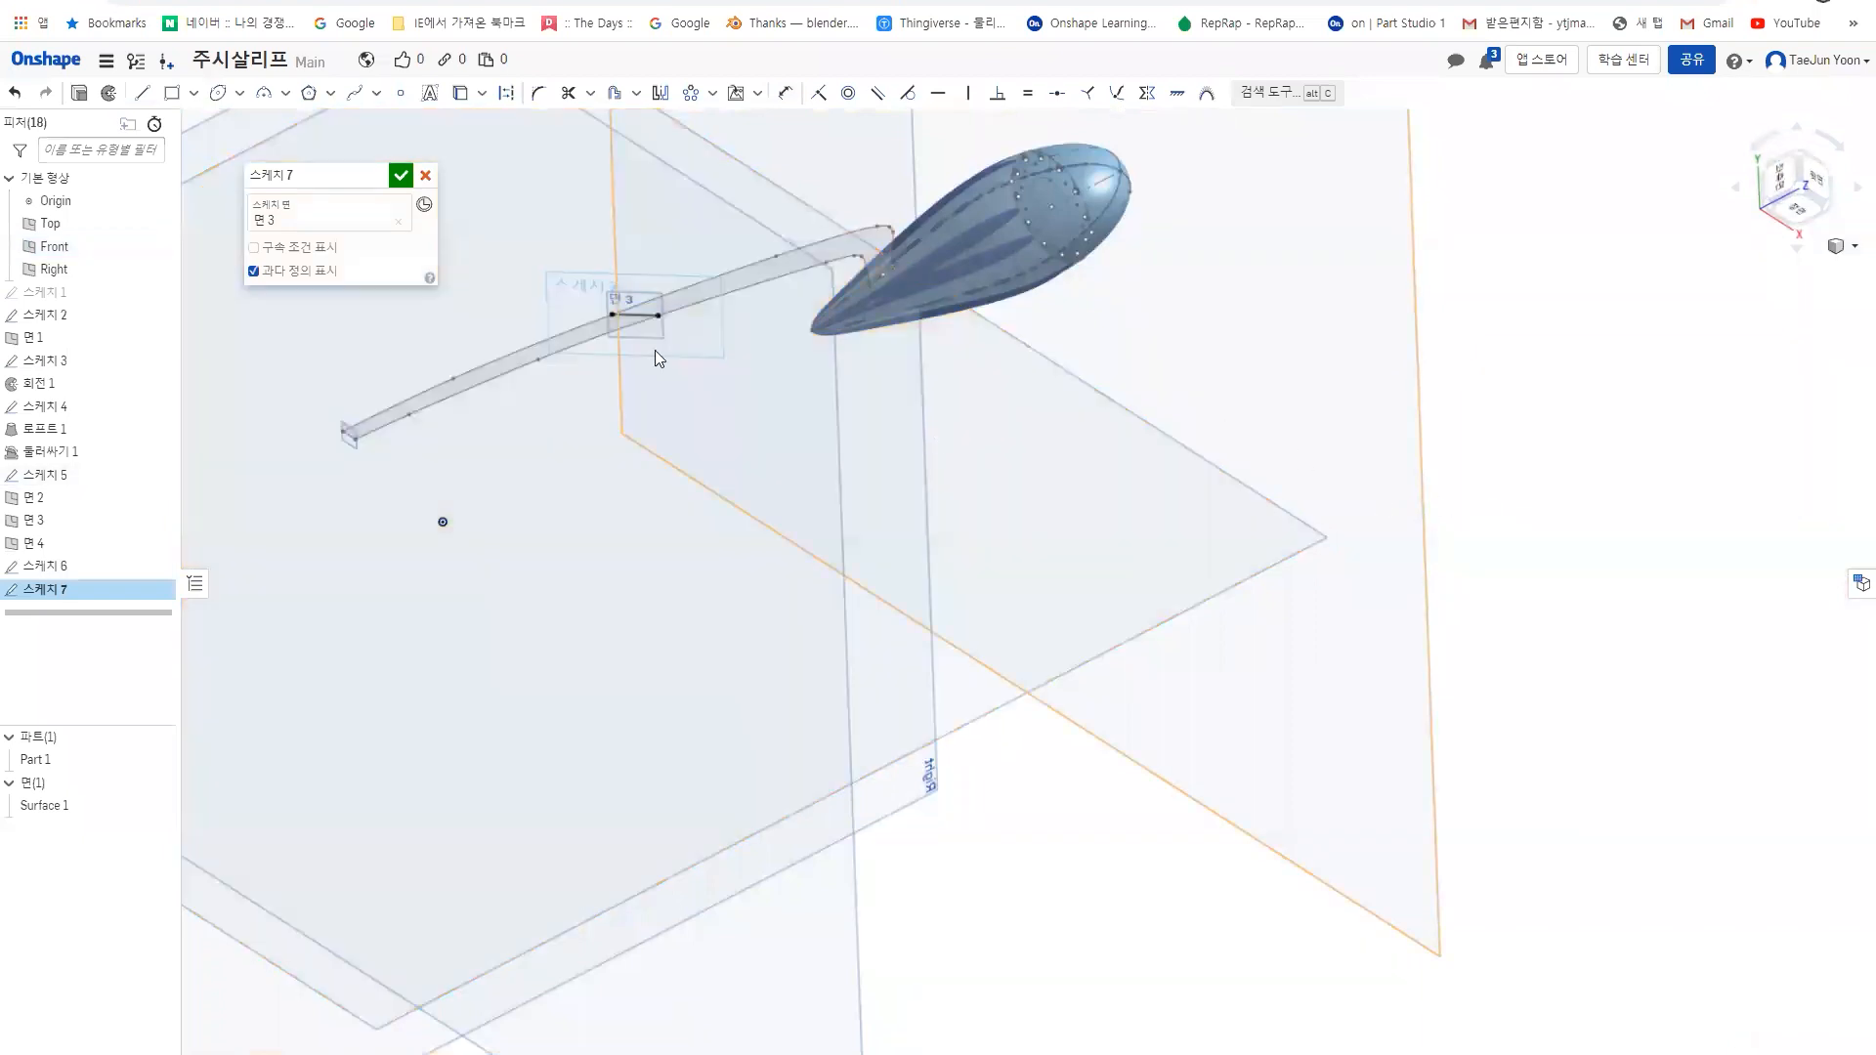
middle_click_drag(613, 250, 764, 377)
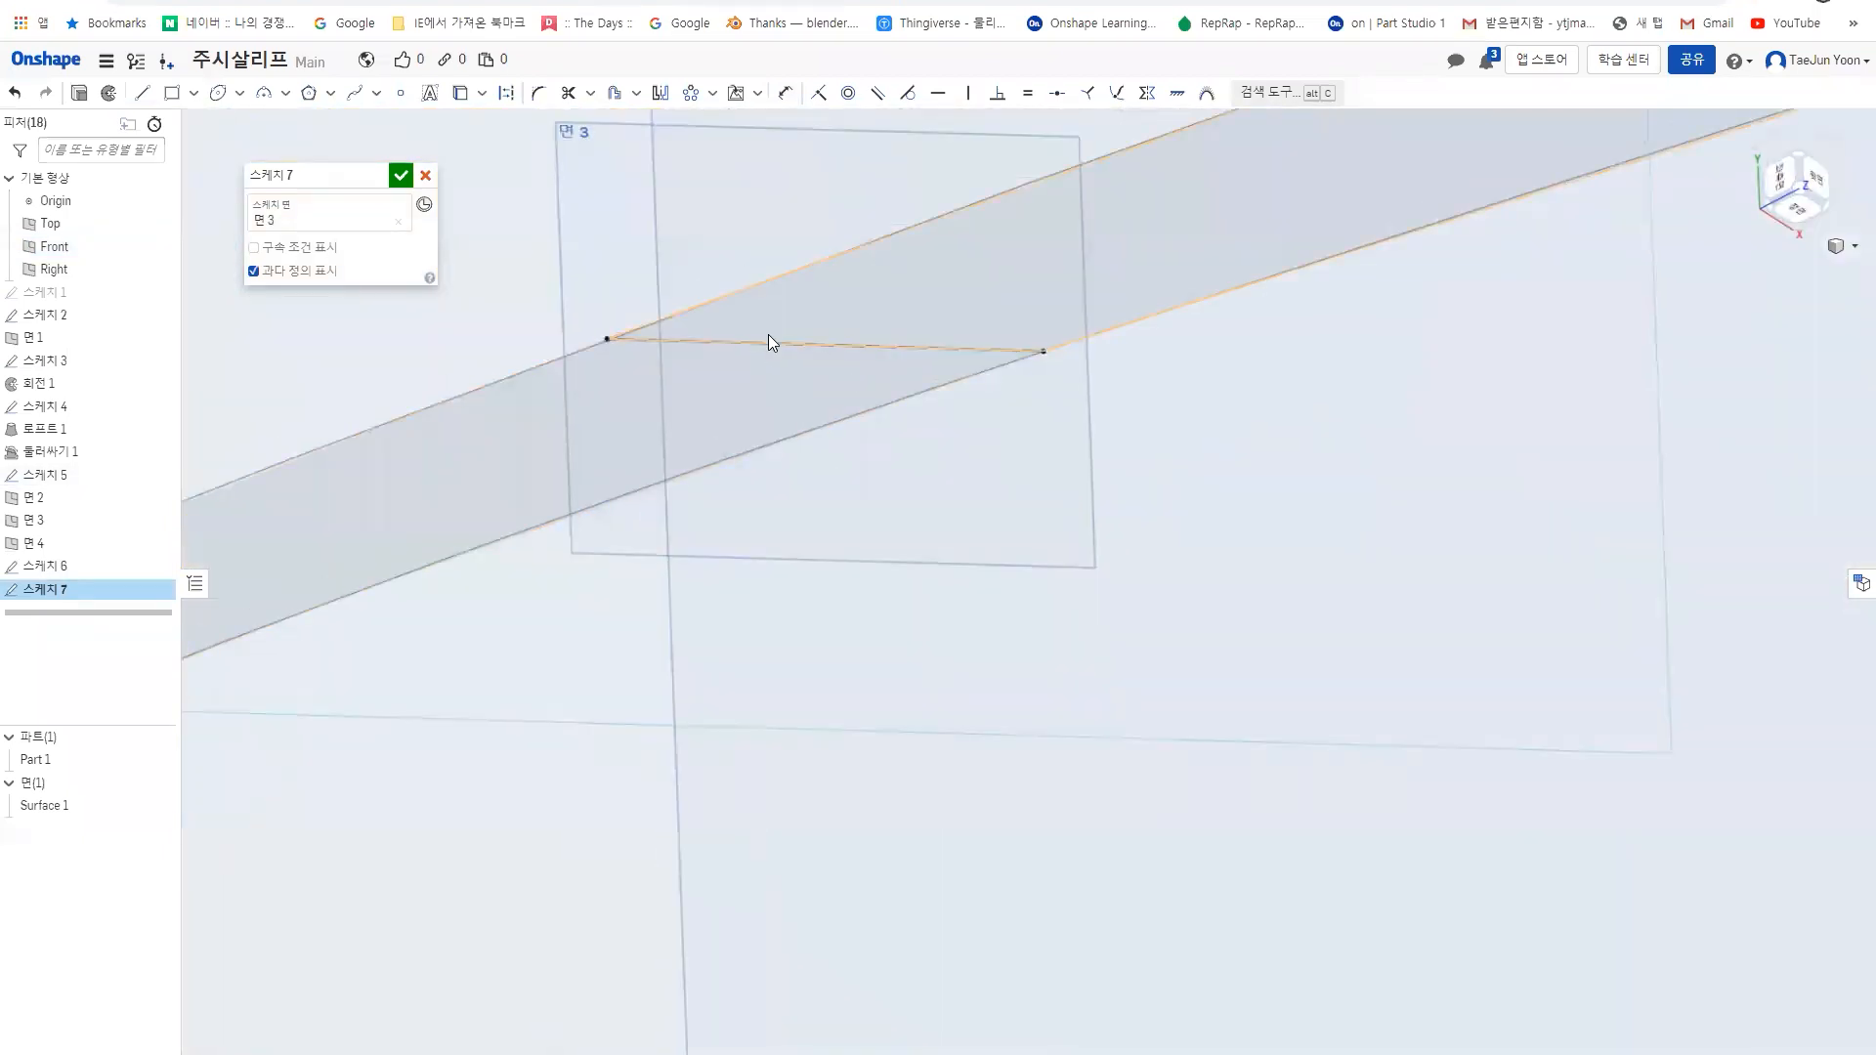
left_click(772, 344)
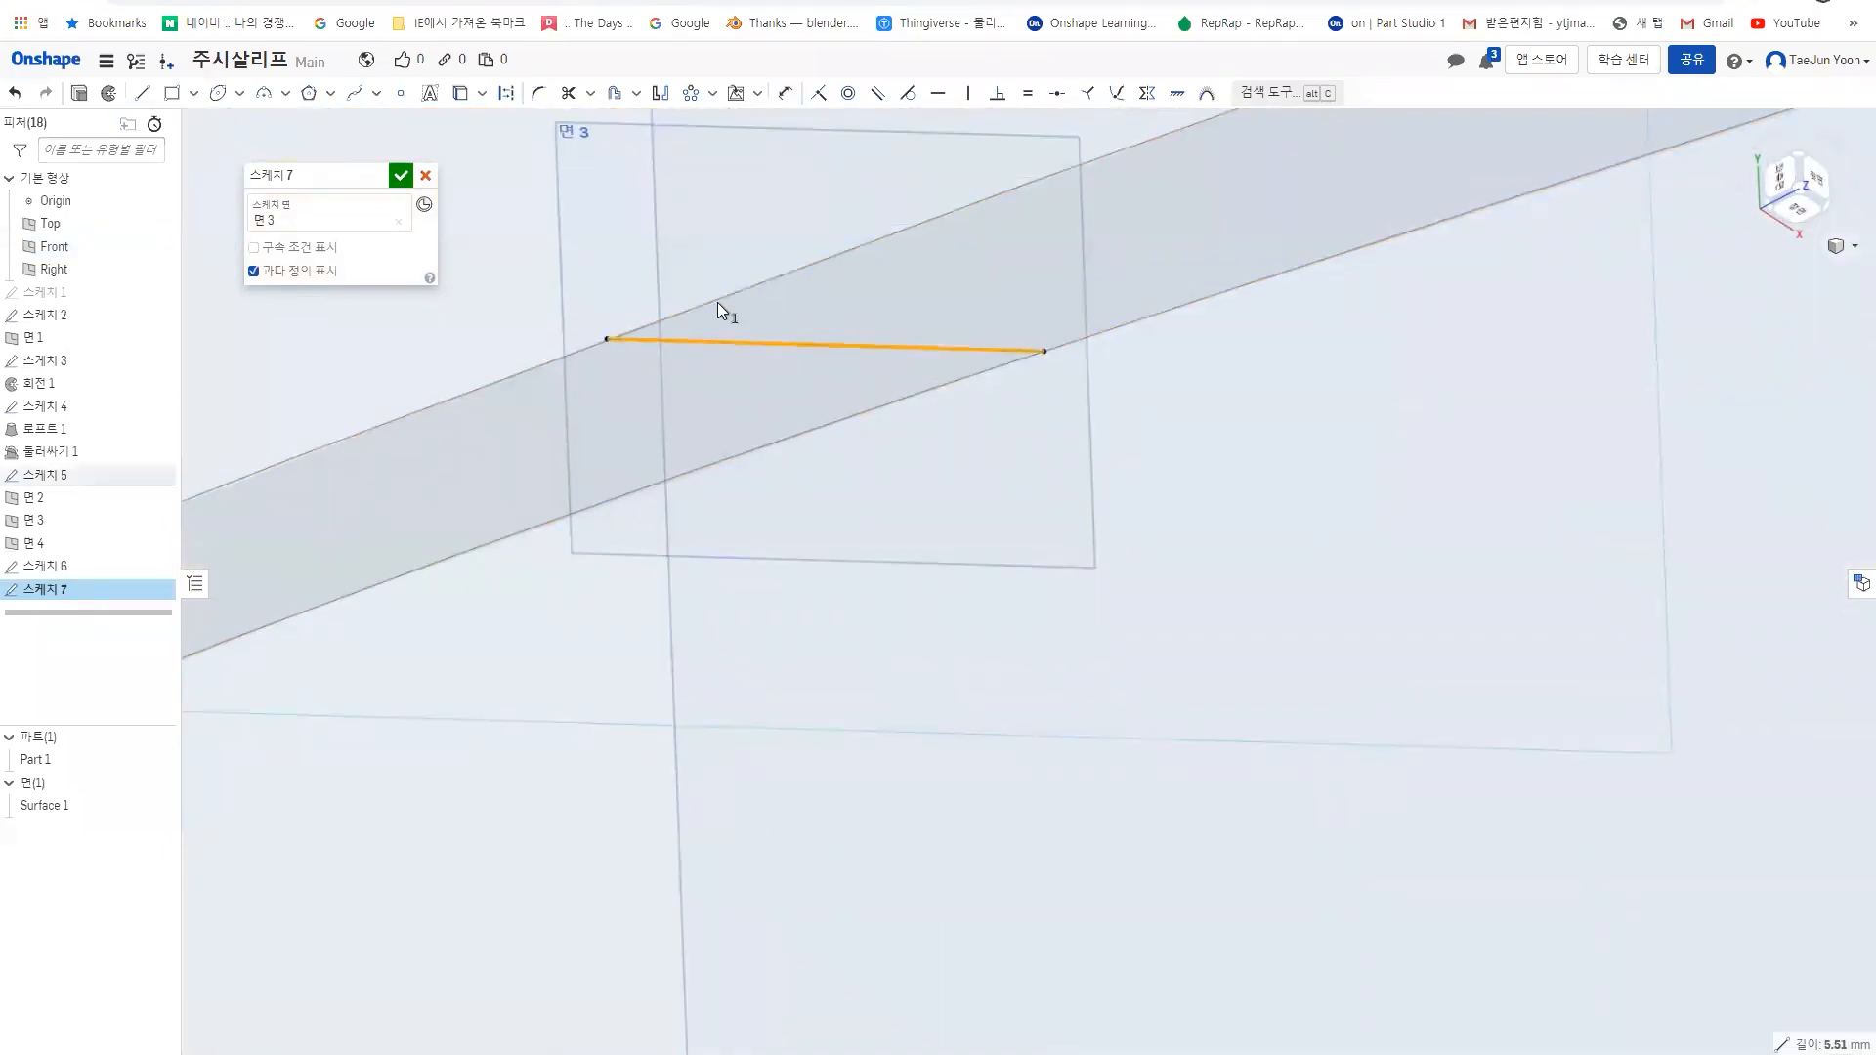
left_click(219, 98)
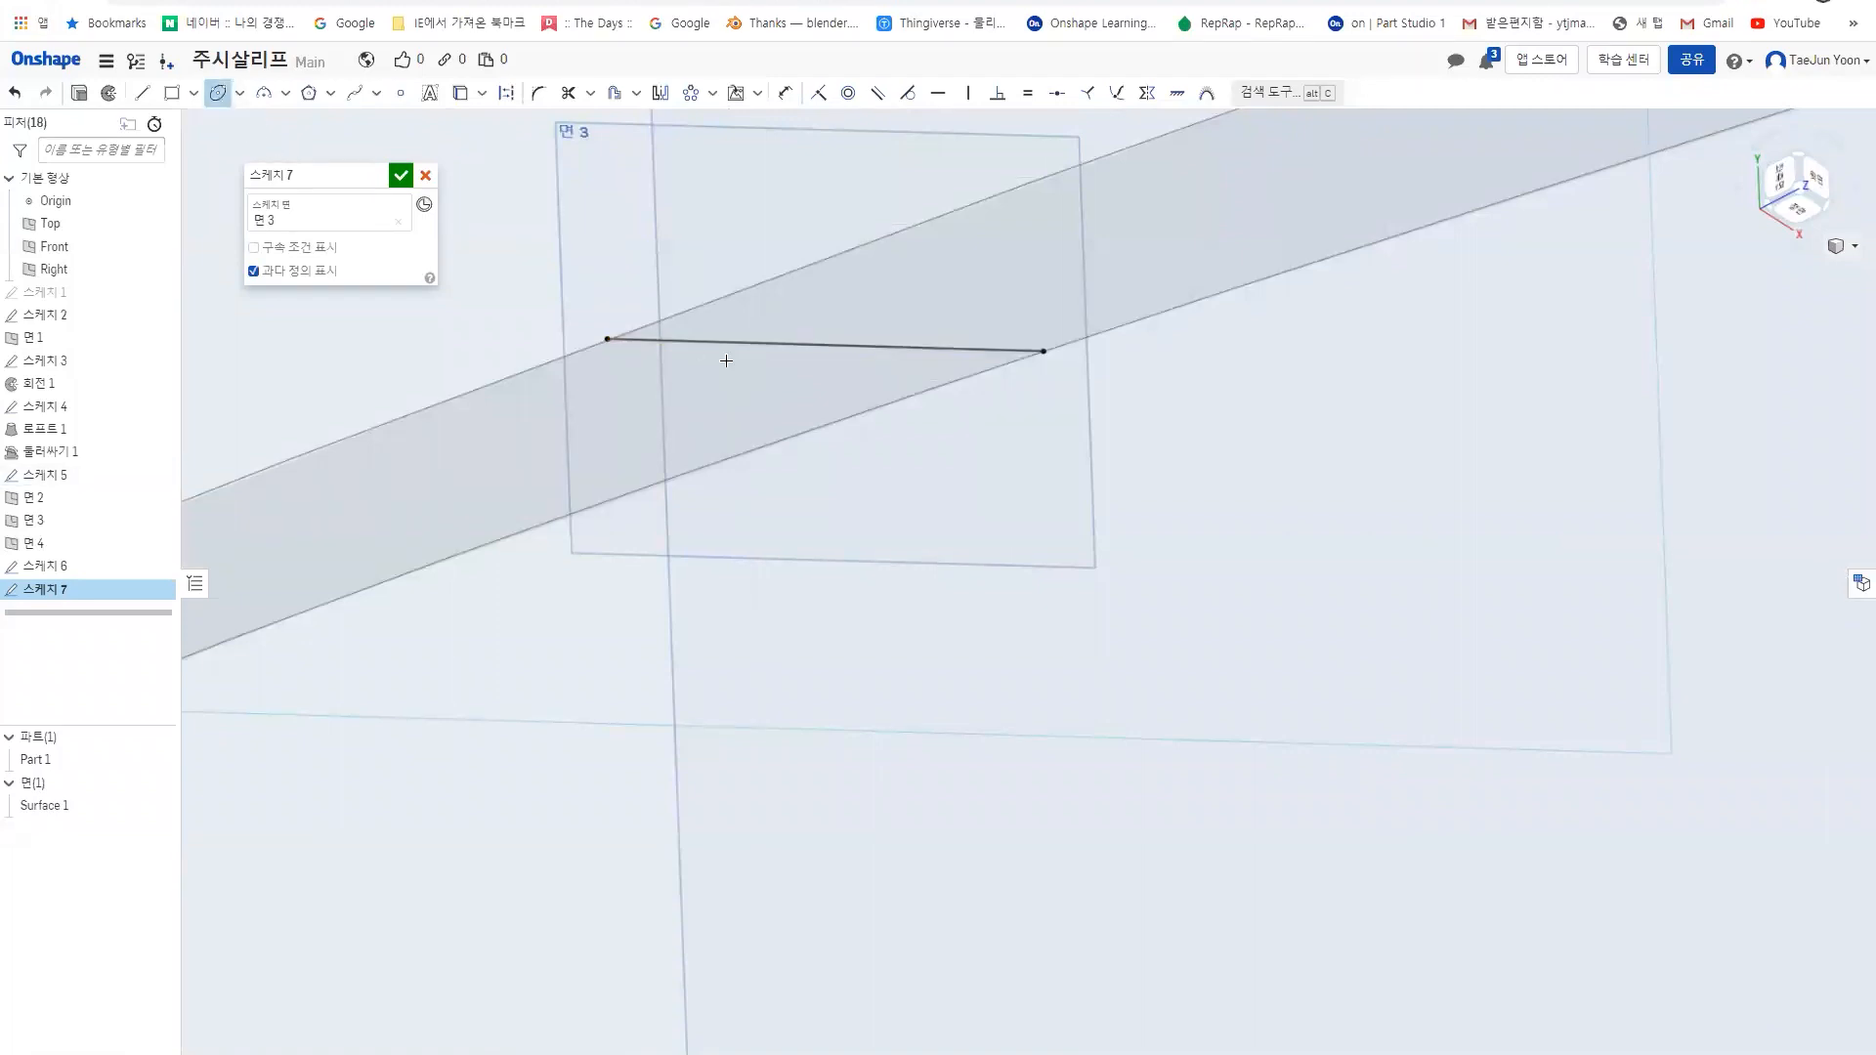
left_click(825, 345)
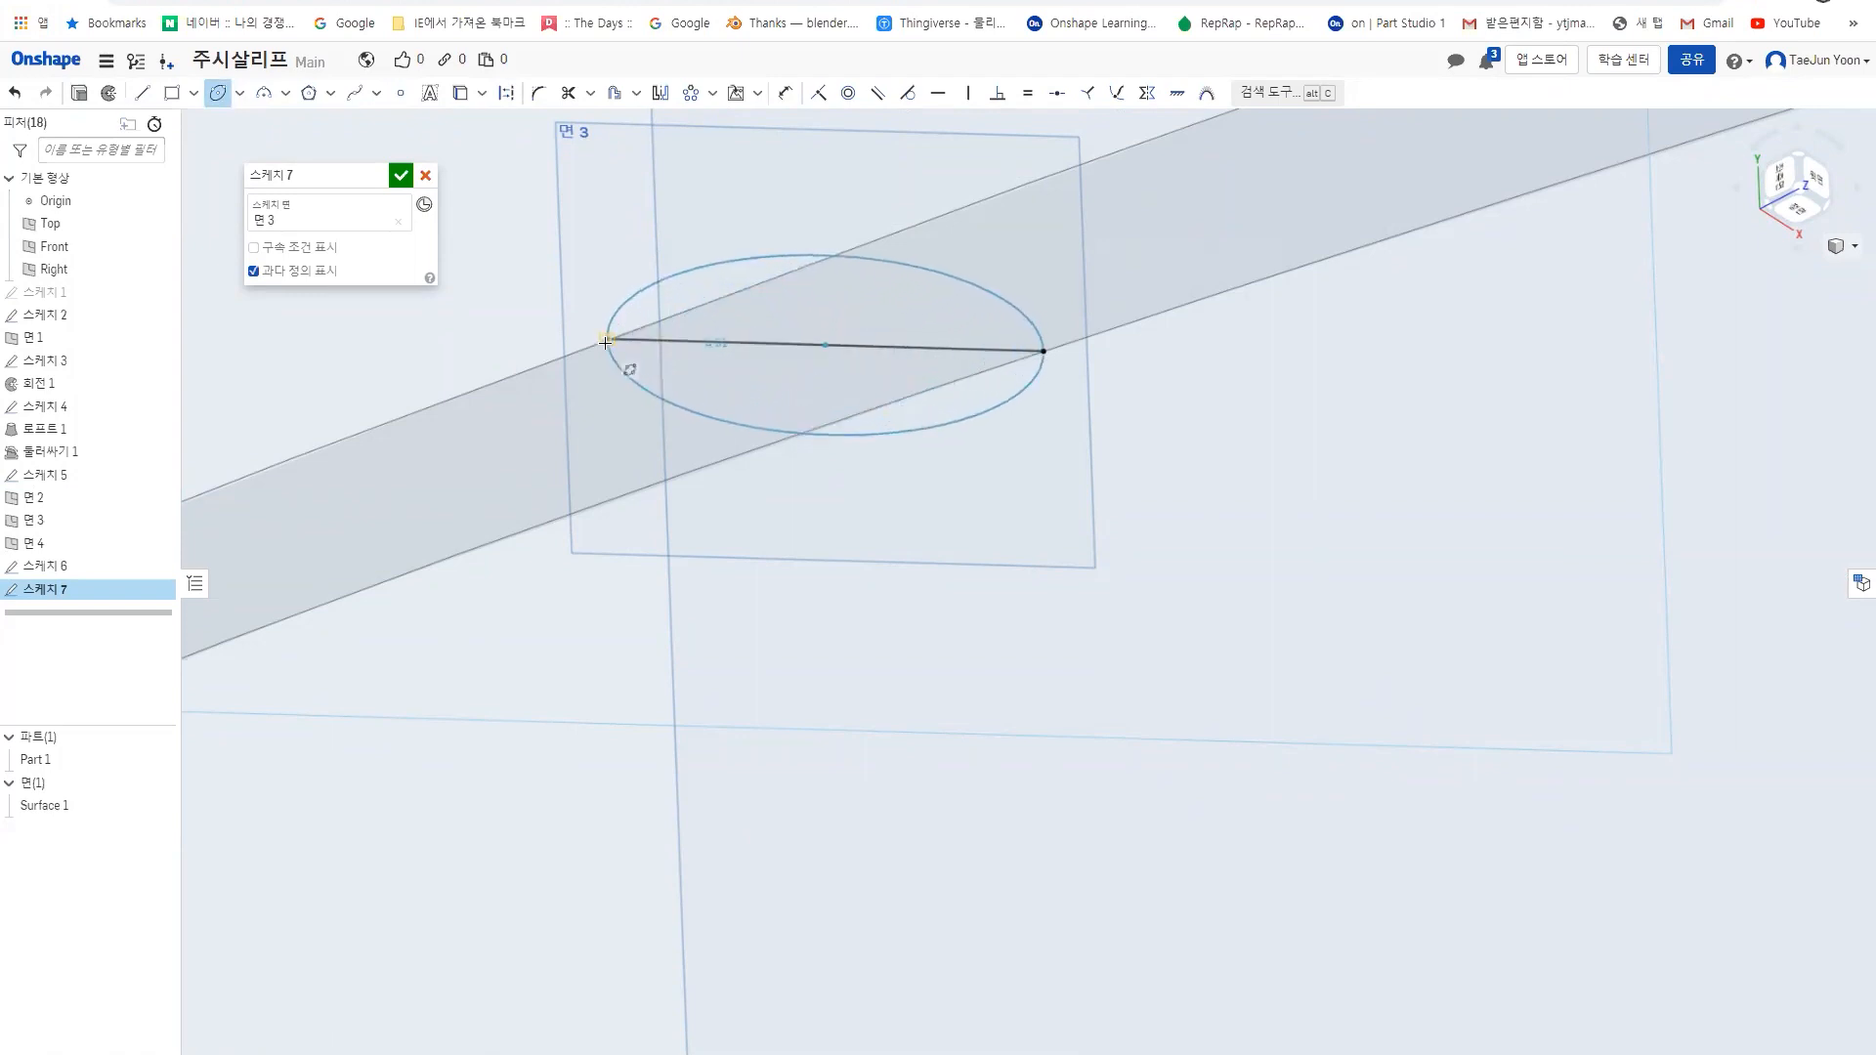
left_click(623, 368)
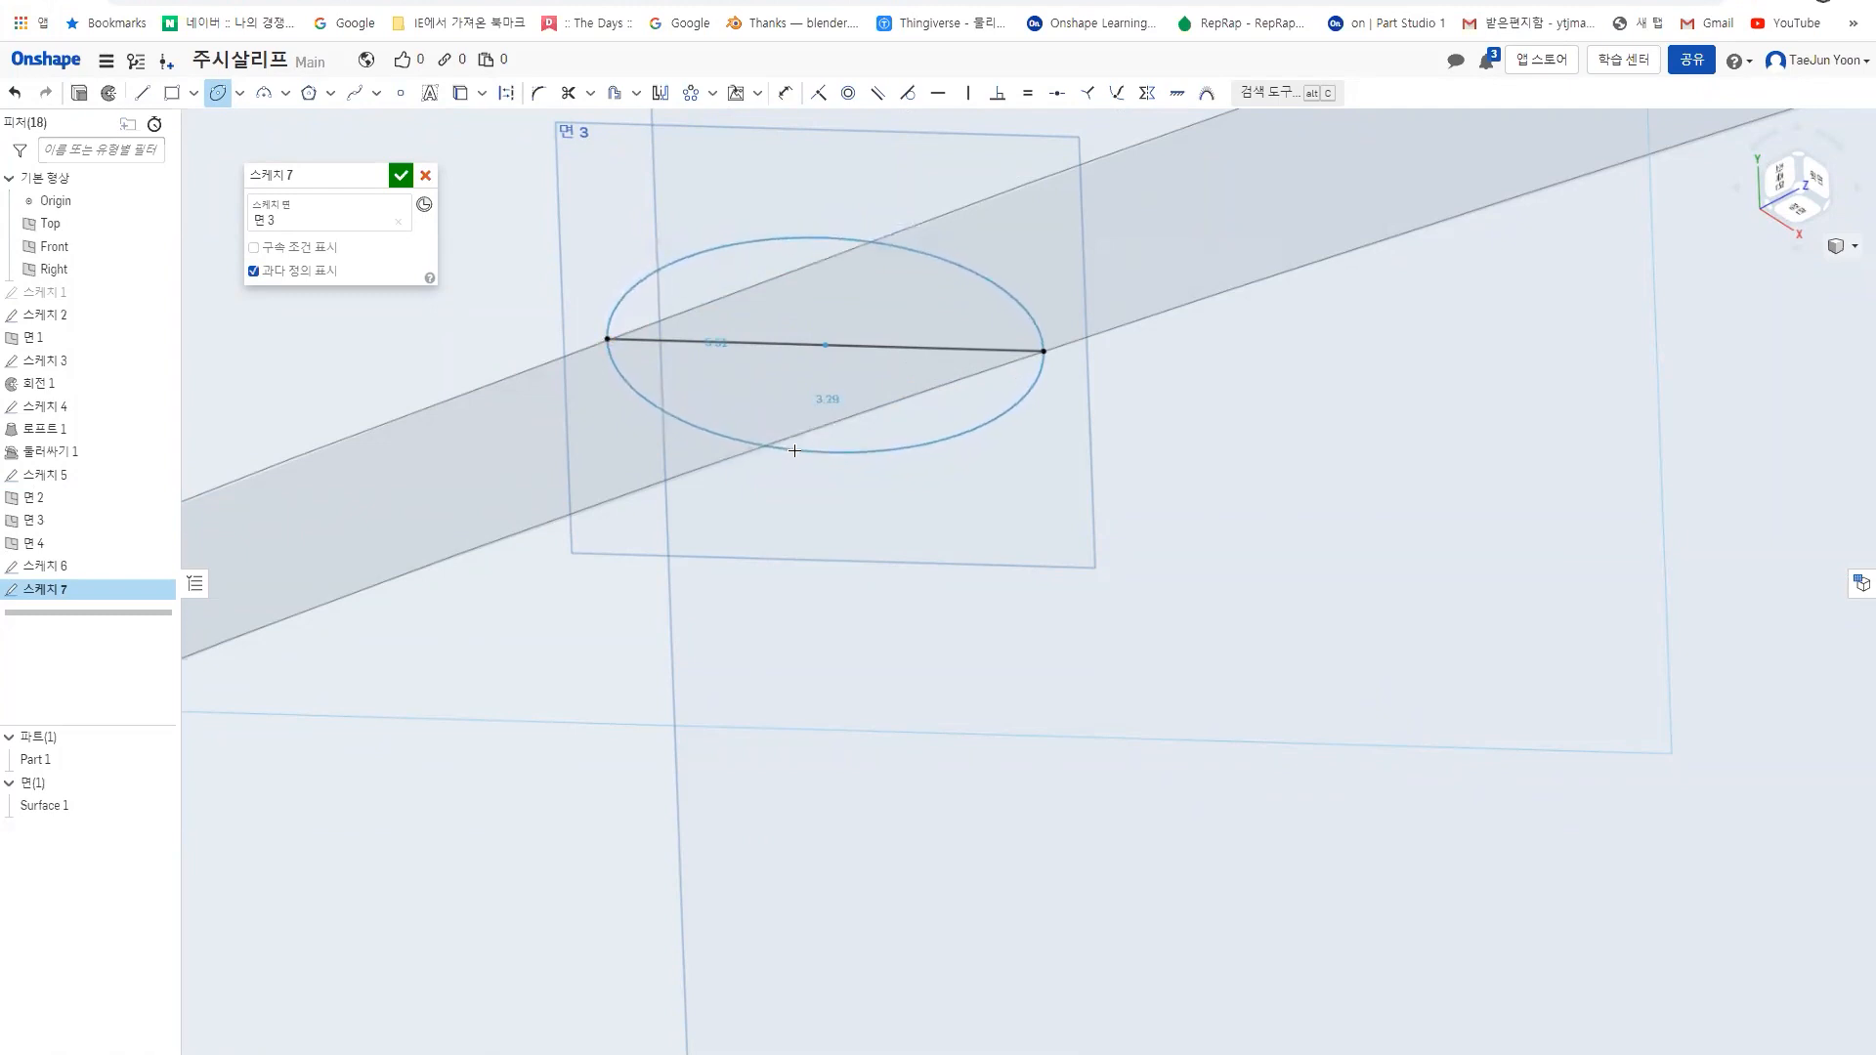
left_click(794, 454)
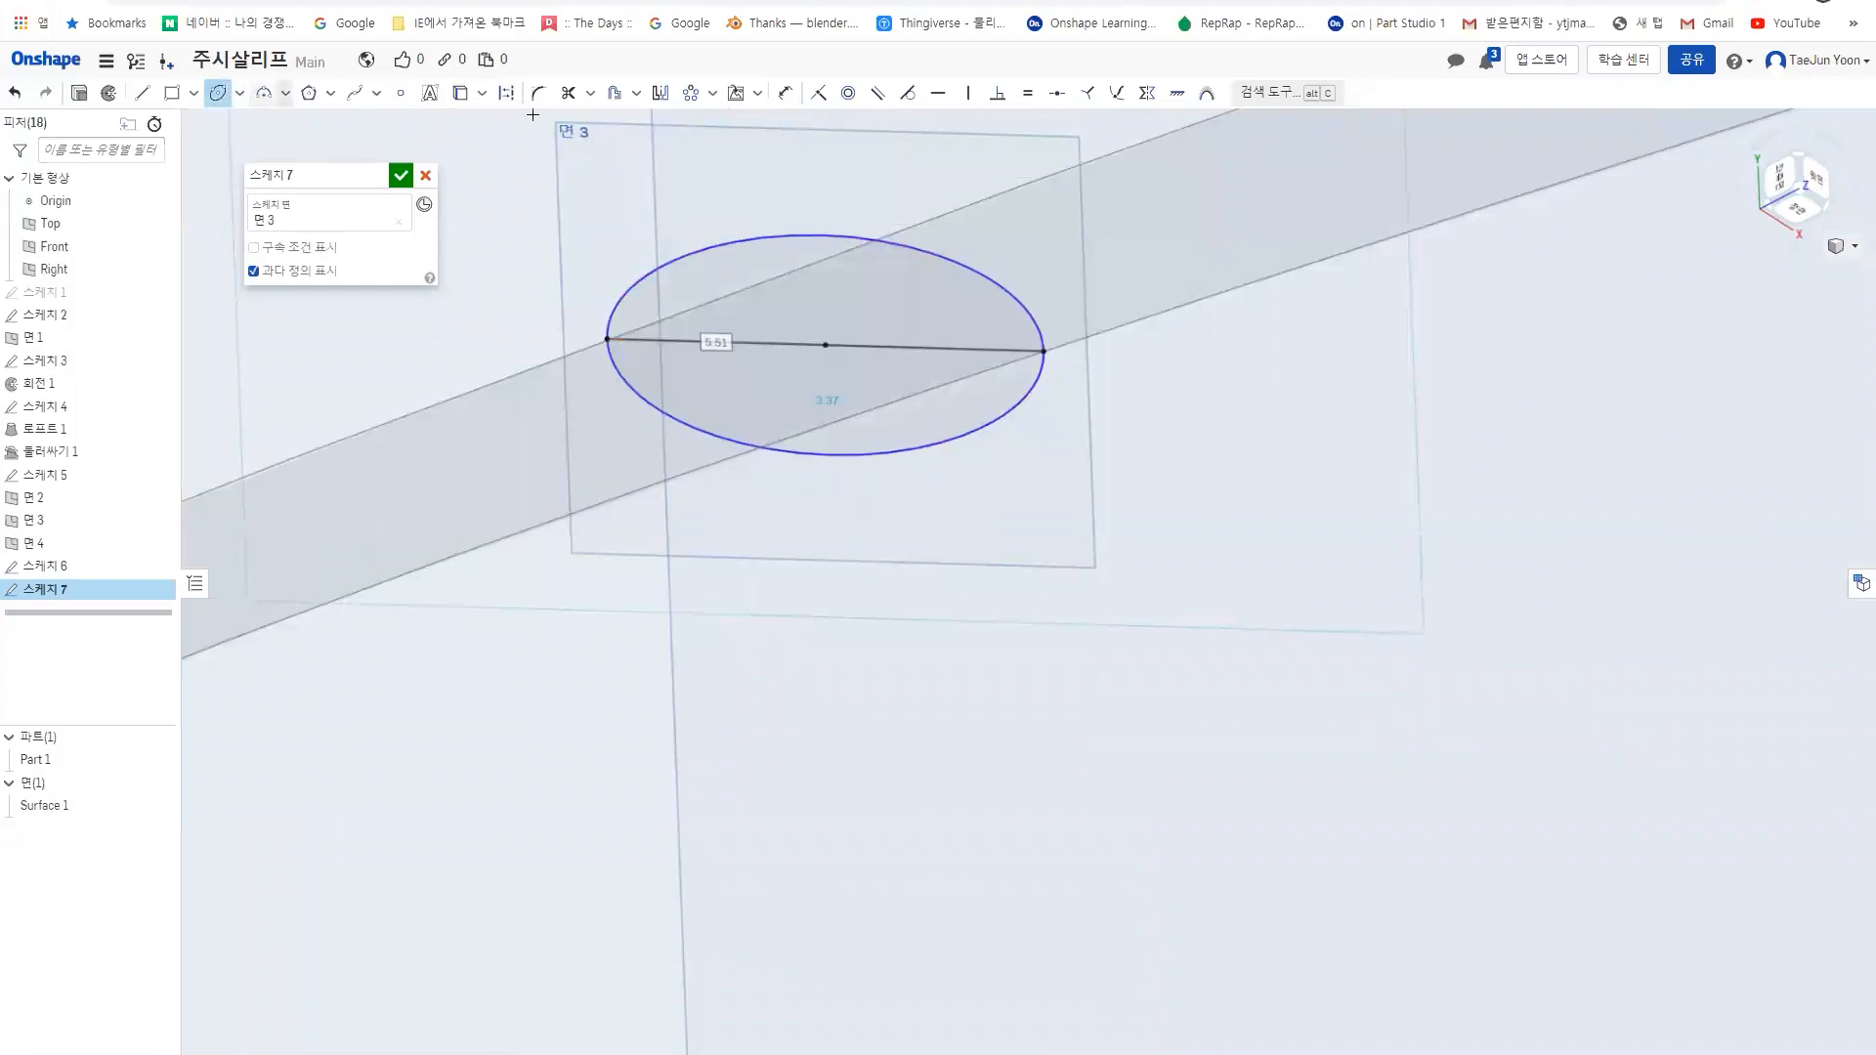
- Dimension the short axis of the ellipse at the leg's middle to 3.5 mm
left_click(786, 93)
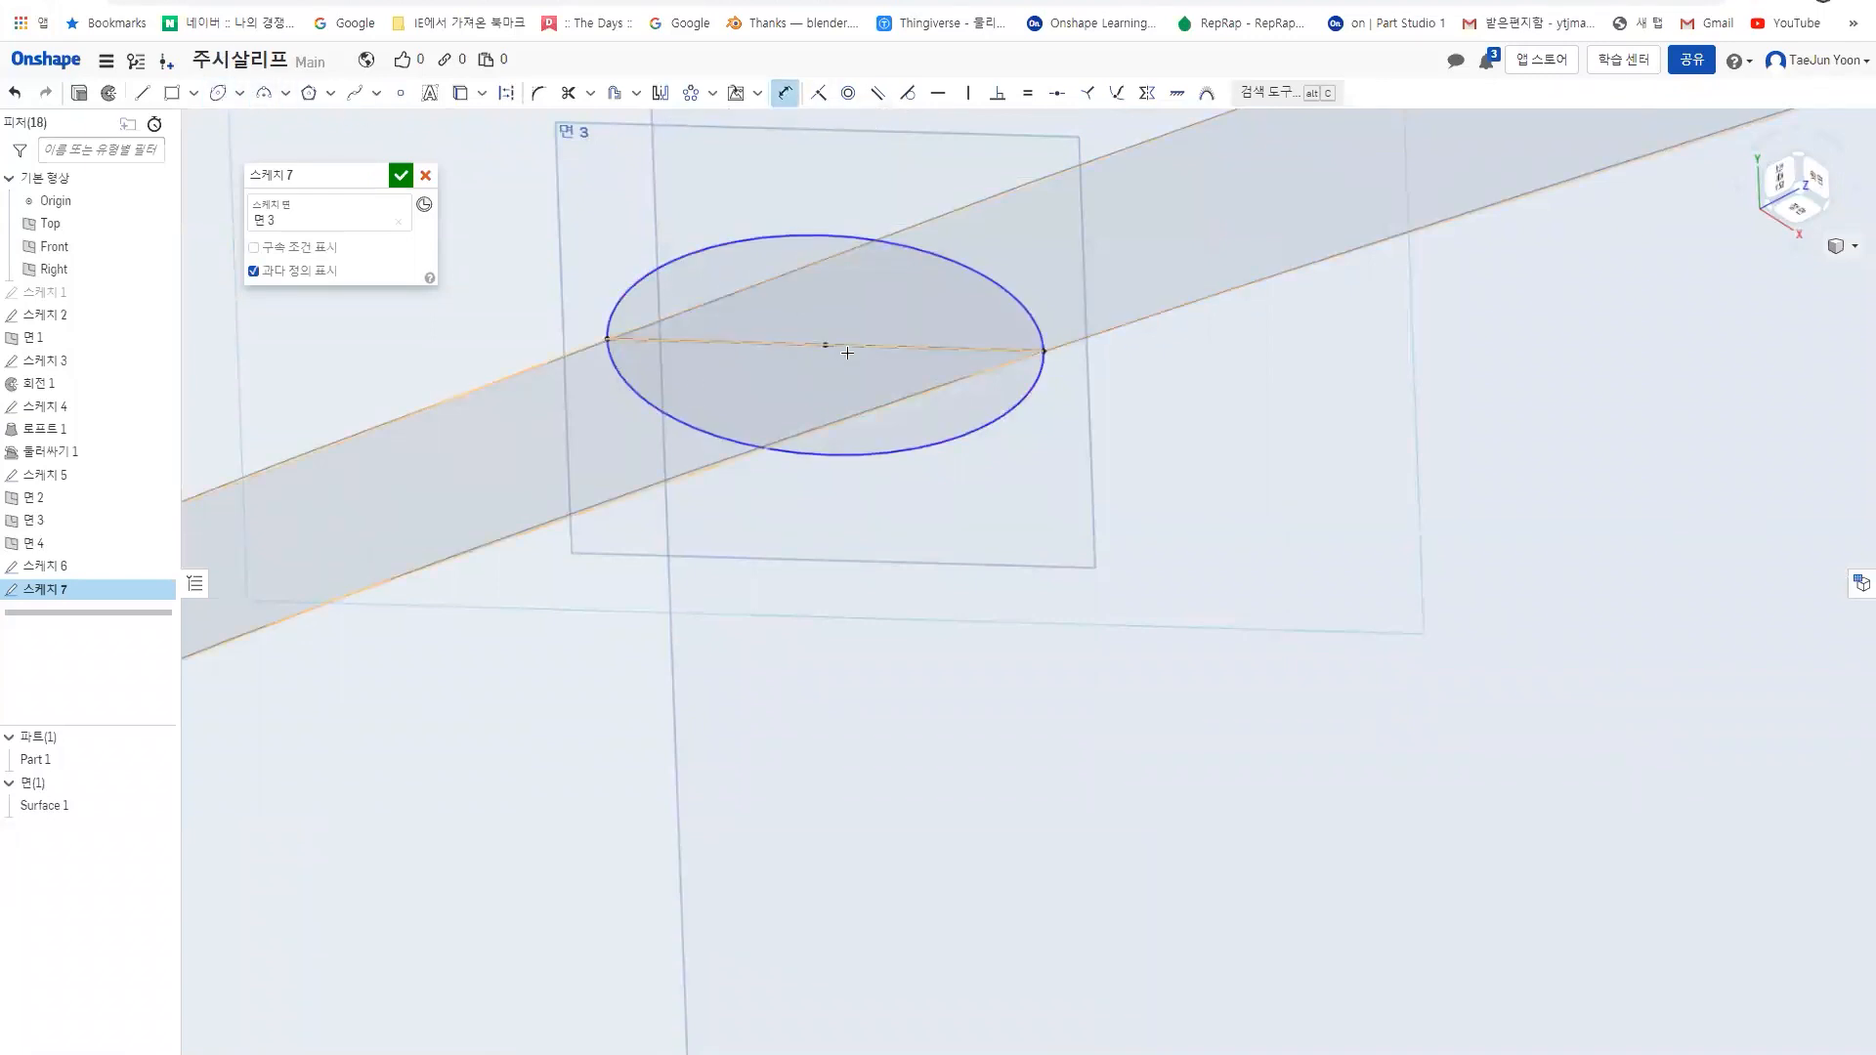
left_click(964, 439)
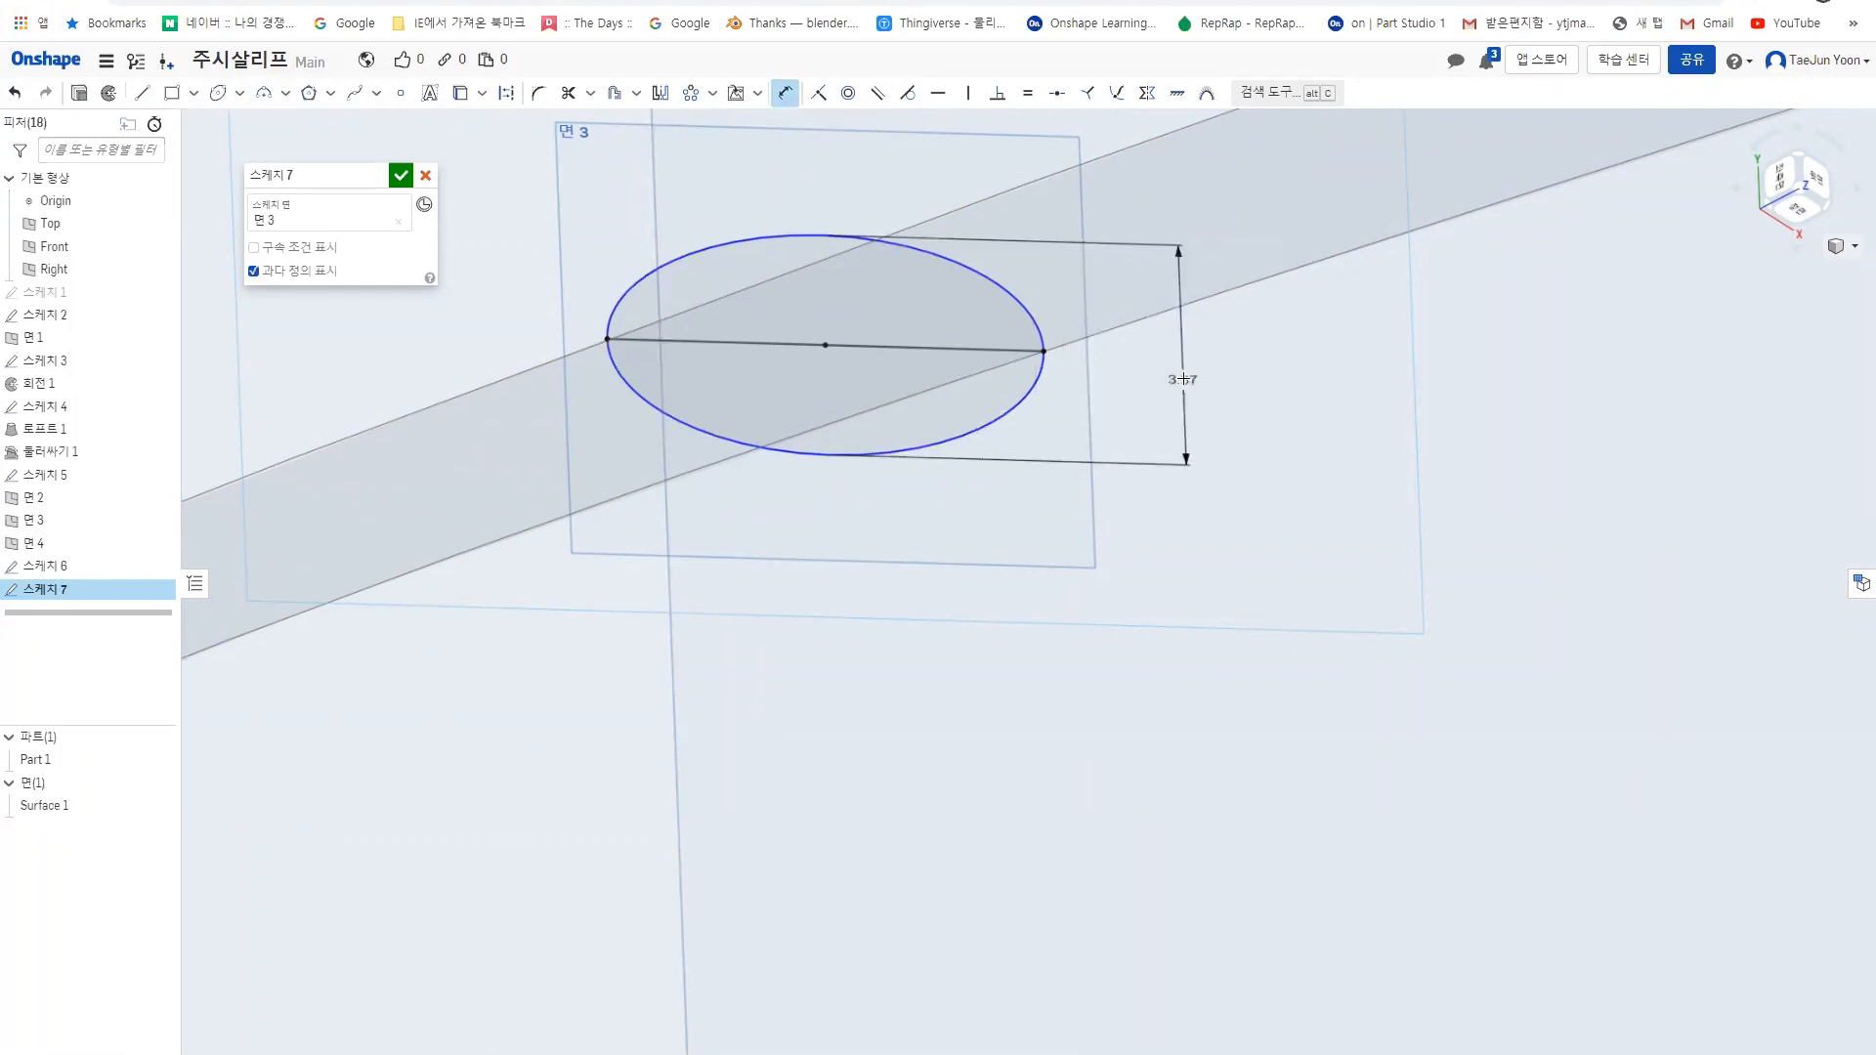
left_click(1253, 401)
type("3")
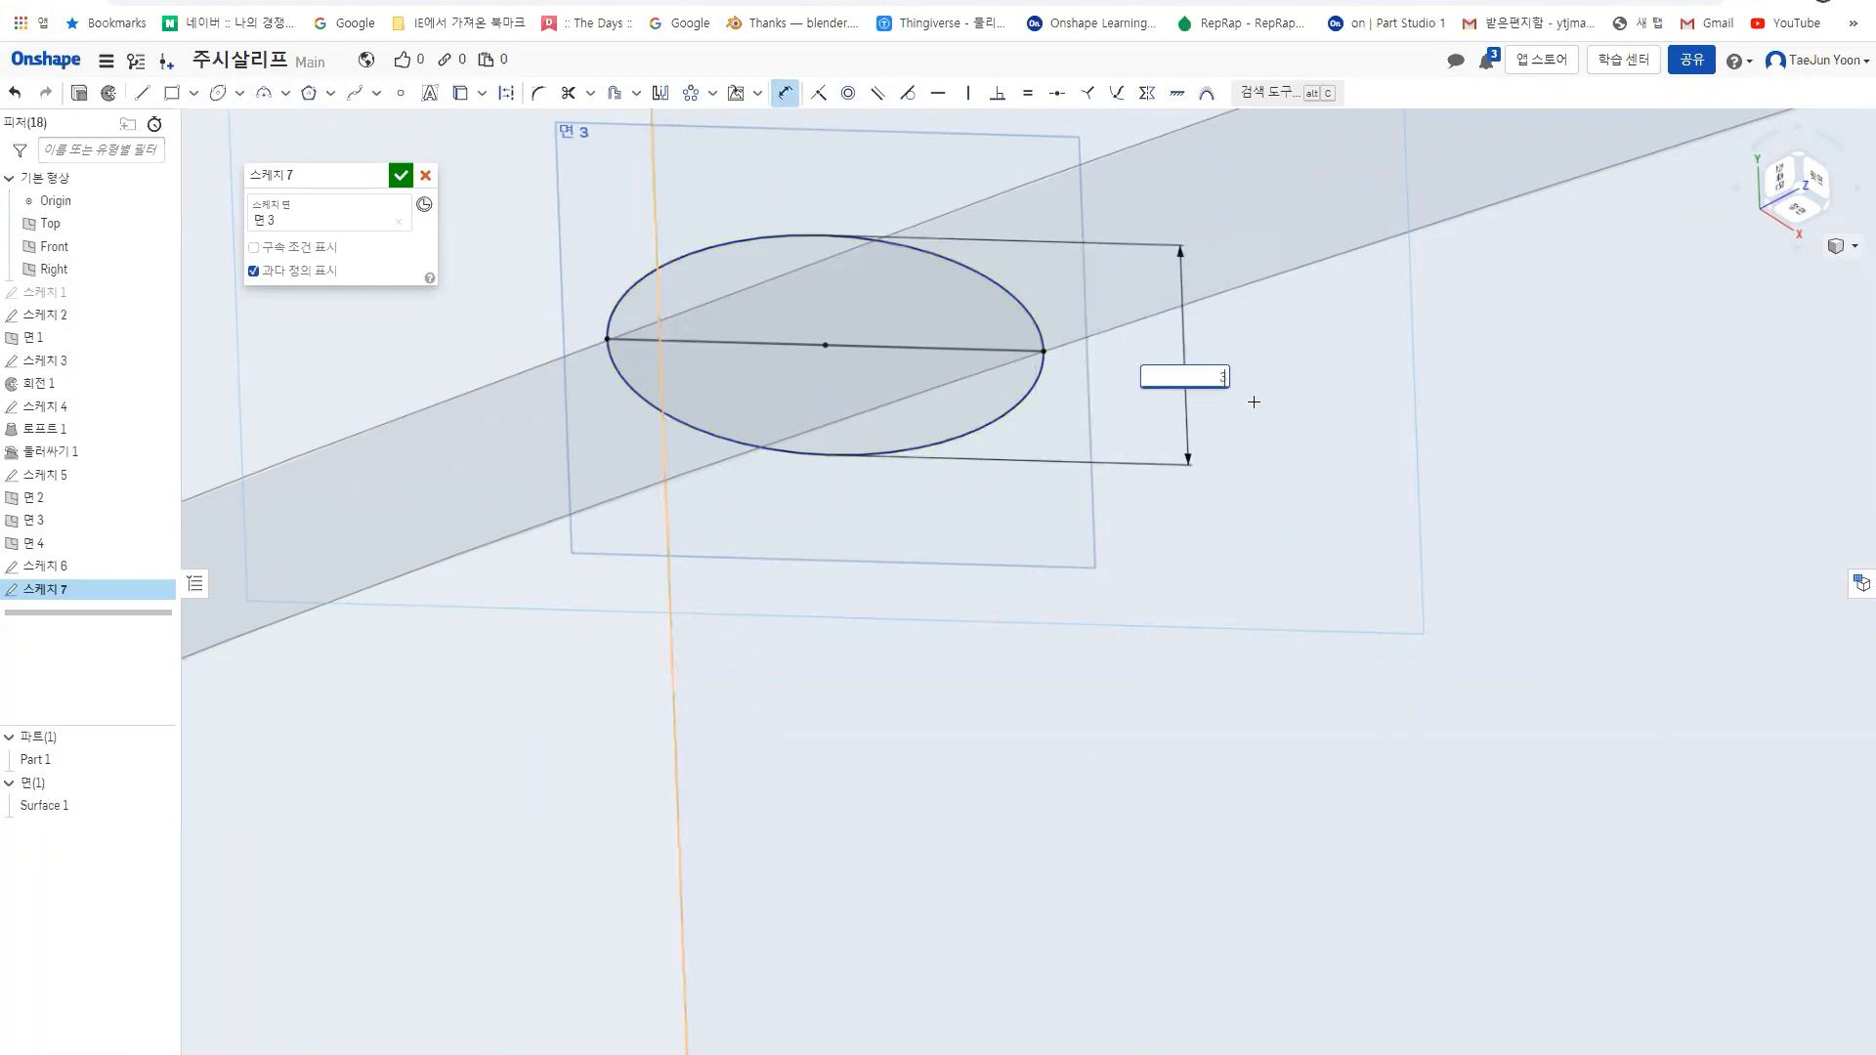
type(".5")
key("Return")
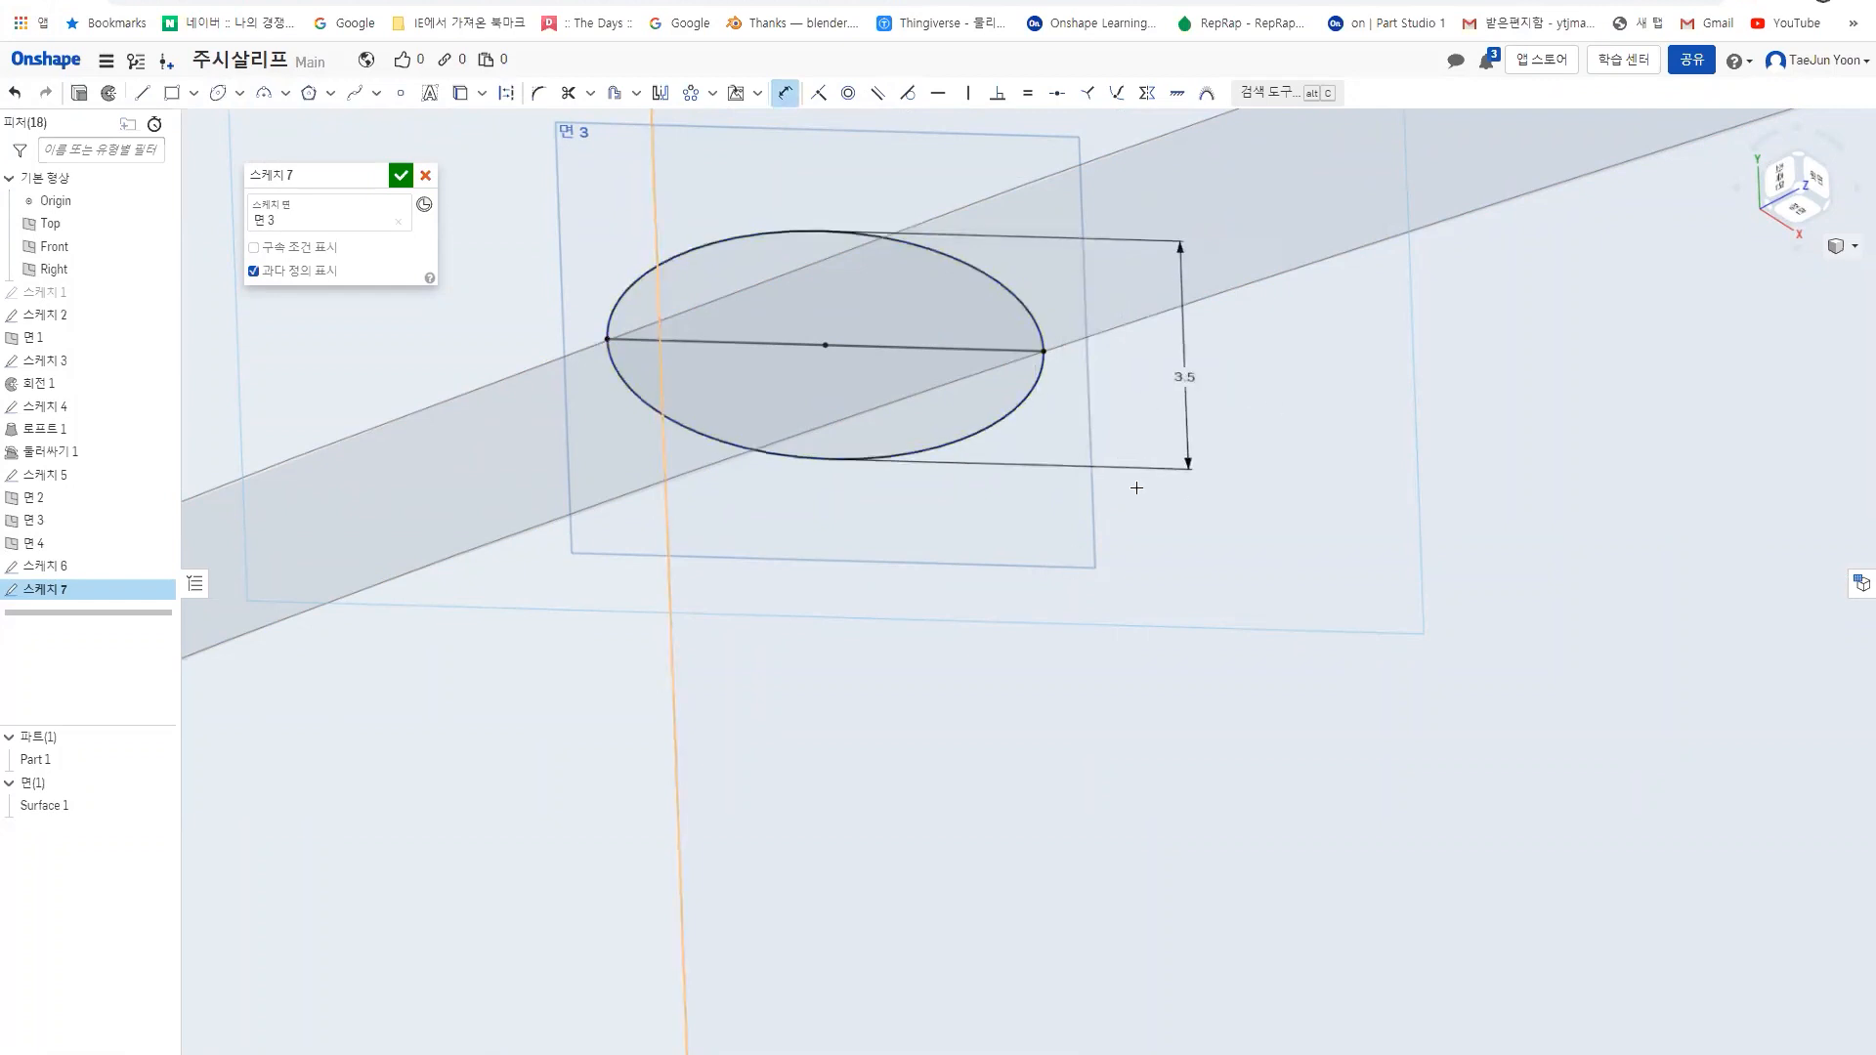
- Finish the mid-leg sketch and start a new sketch on the plane at the leg's lower end (면 4)
scroll(1084, 487, "down", 8)
middle_click_drag(1152, 686, 1202, 624)
right_click_drag(1201, 624, 1345, 593)
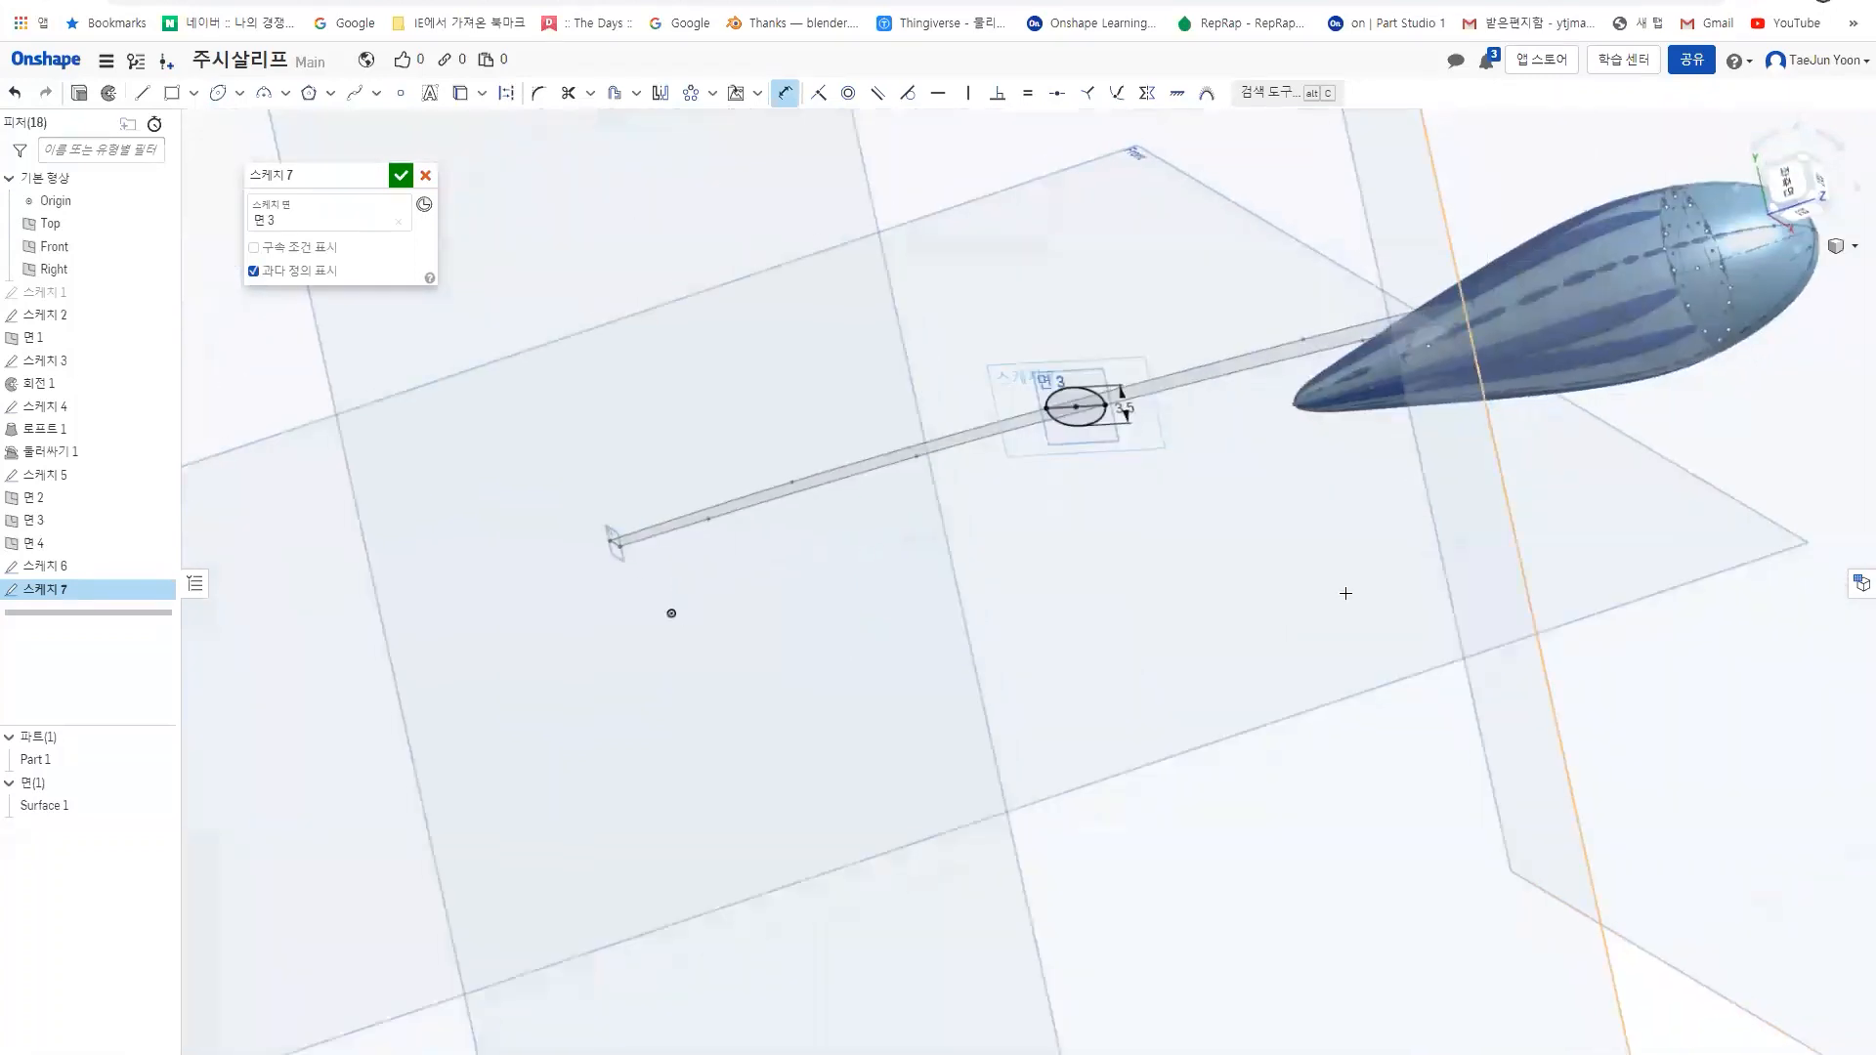
key("n")
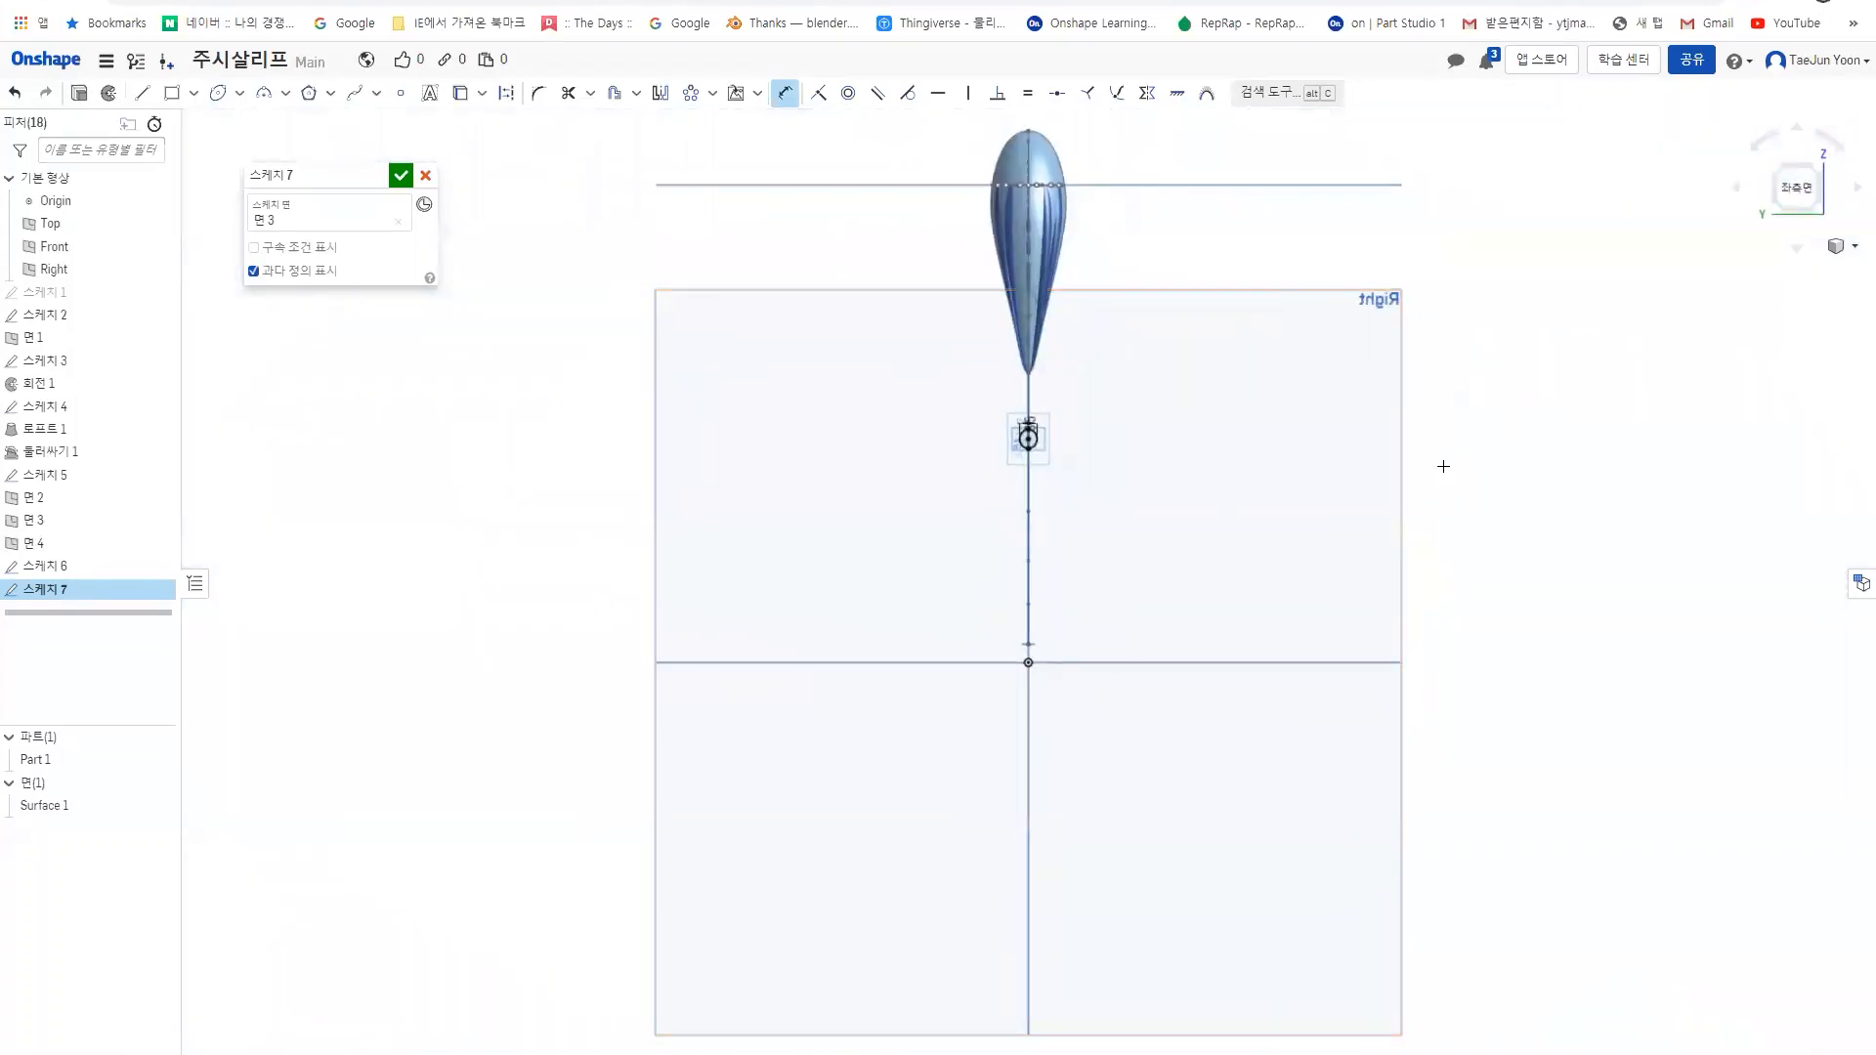
right_click_drag(1443, 466, 1270, 488)
left_click(1802, 183)
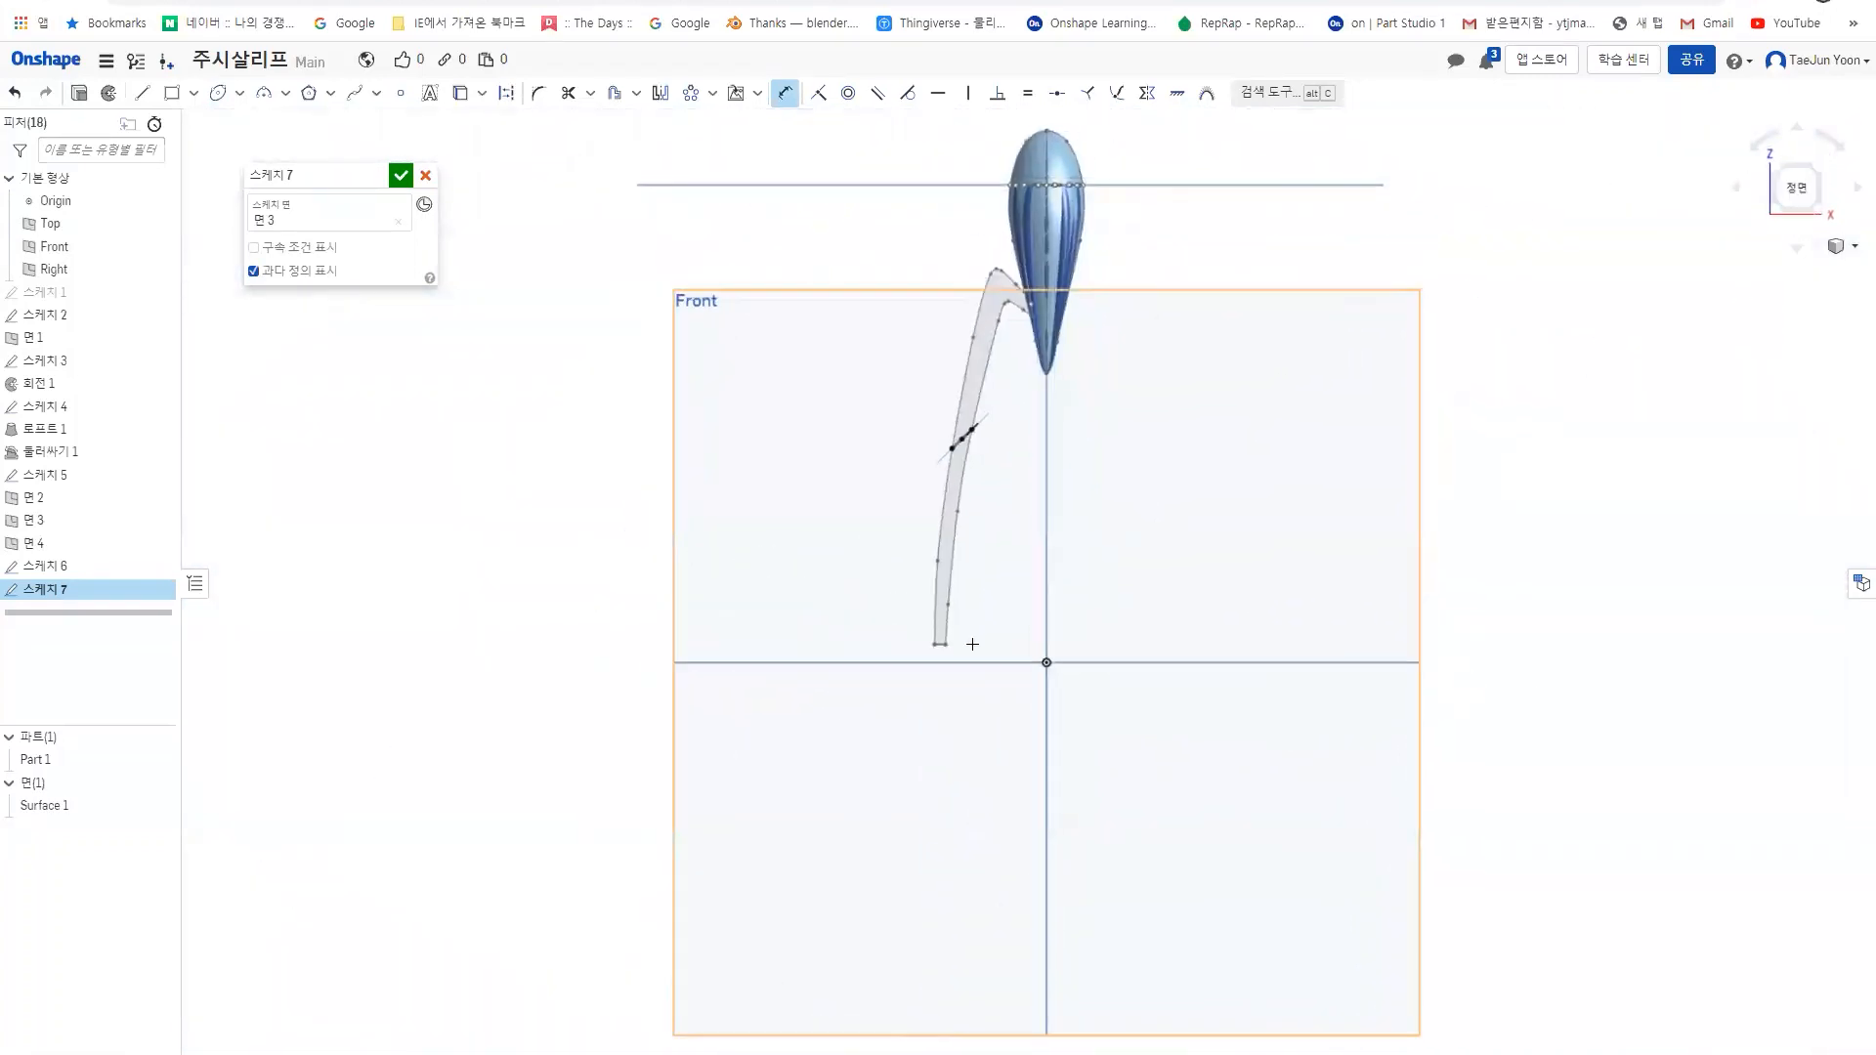
scroll(972, 644, "up", 6)
mouse_move(804, 586)
right_mouse_down()
mouse_move(808, 615)
mouse_move(761, 556)
right_mouse_up()
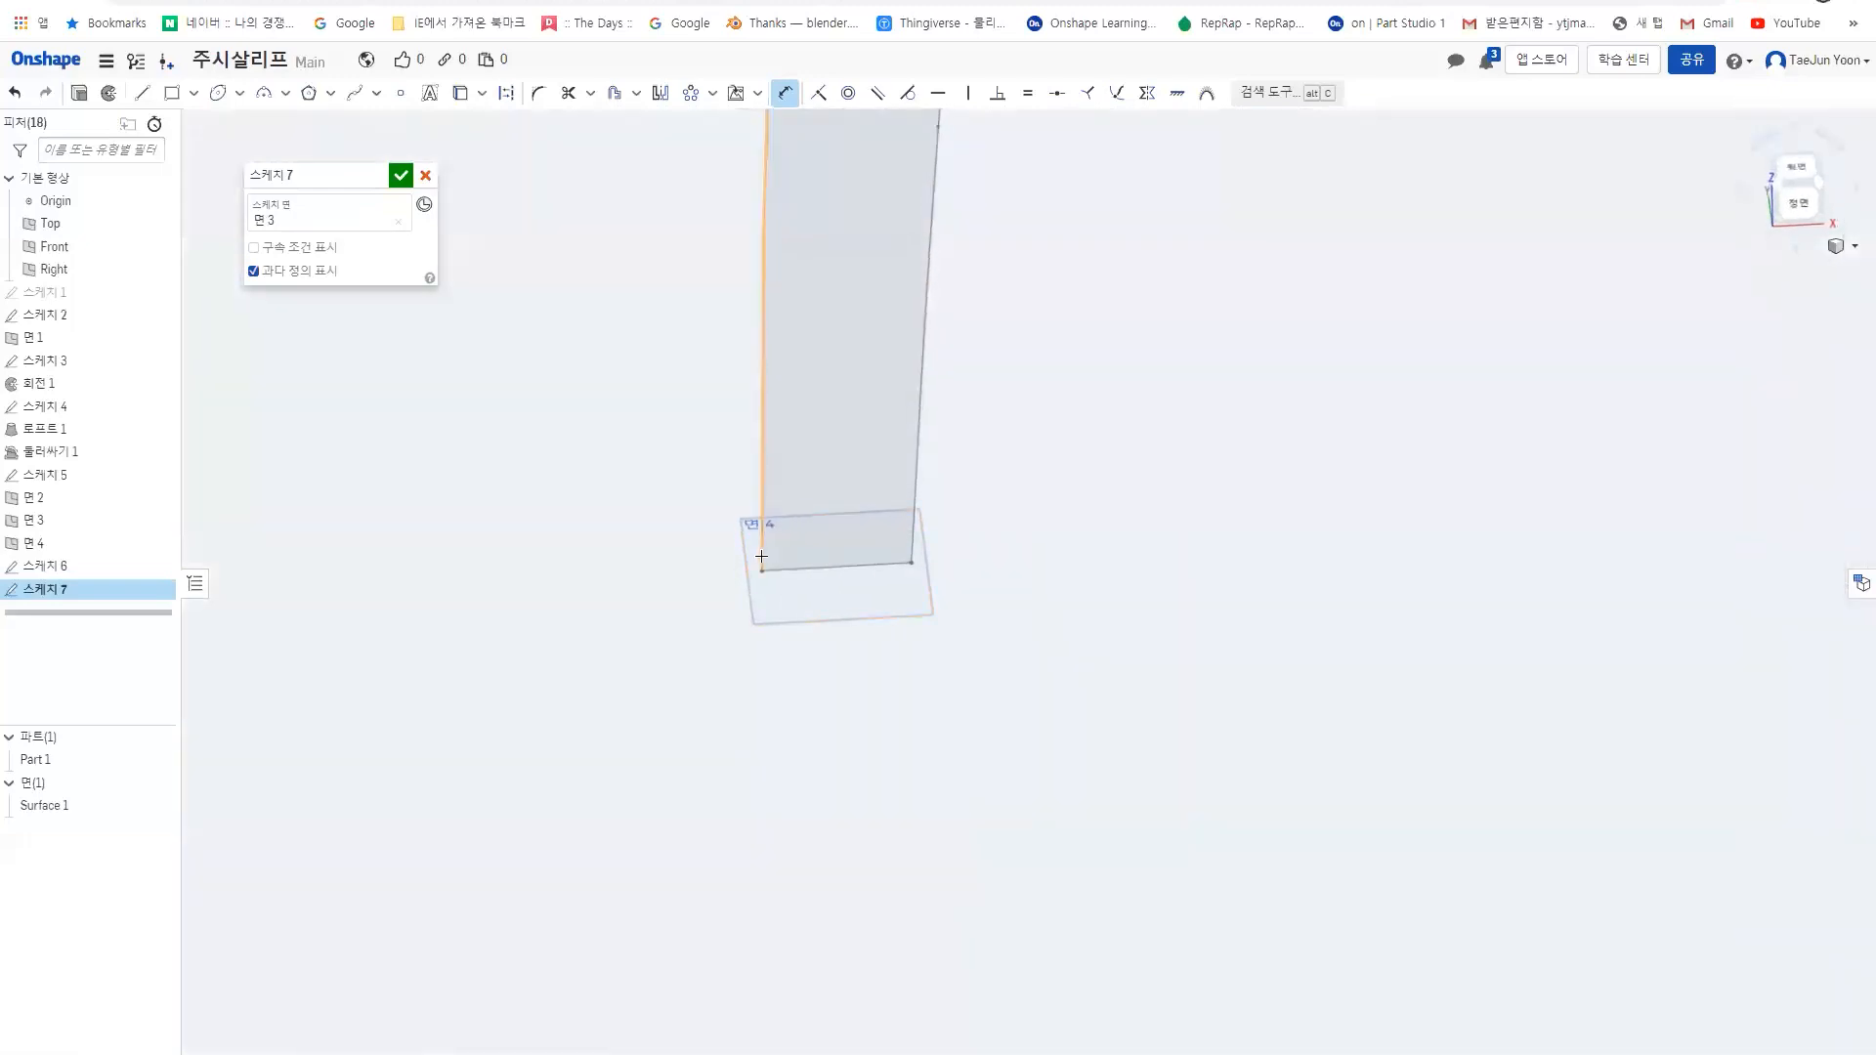
scroll(761, 555, "up", 5)
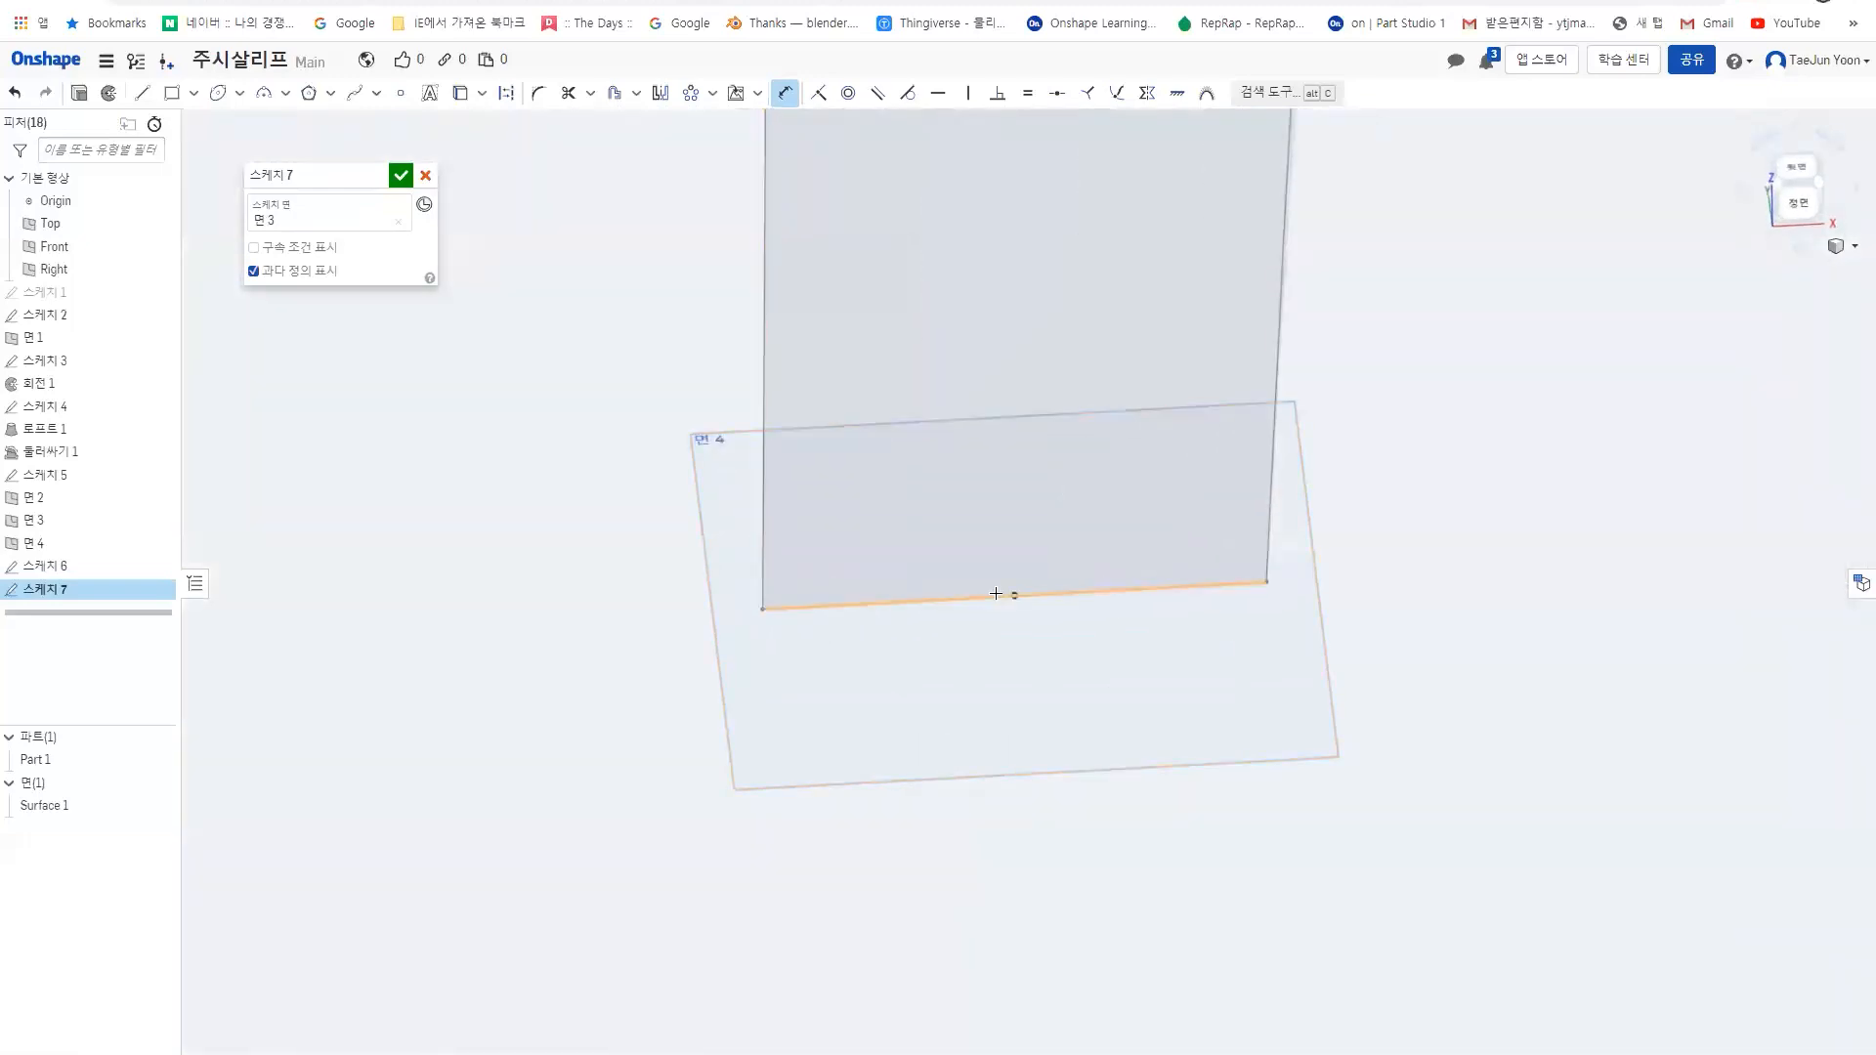
left_click(400, 177)
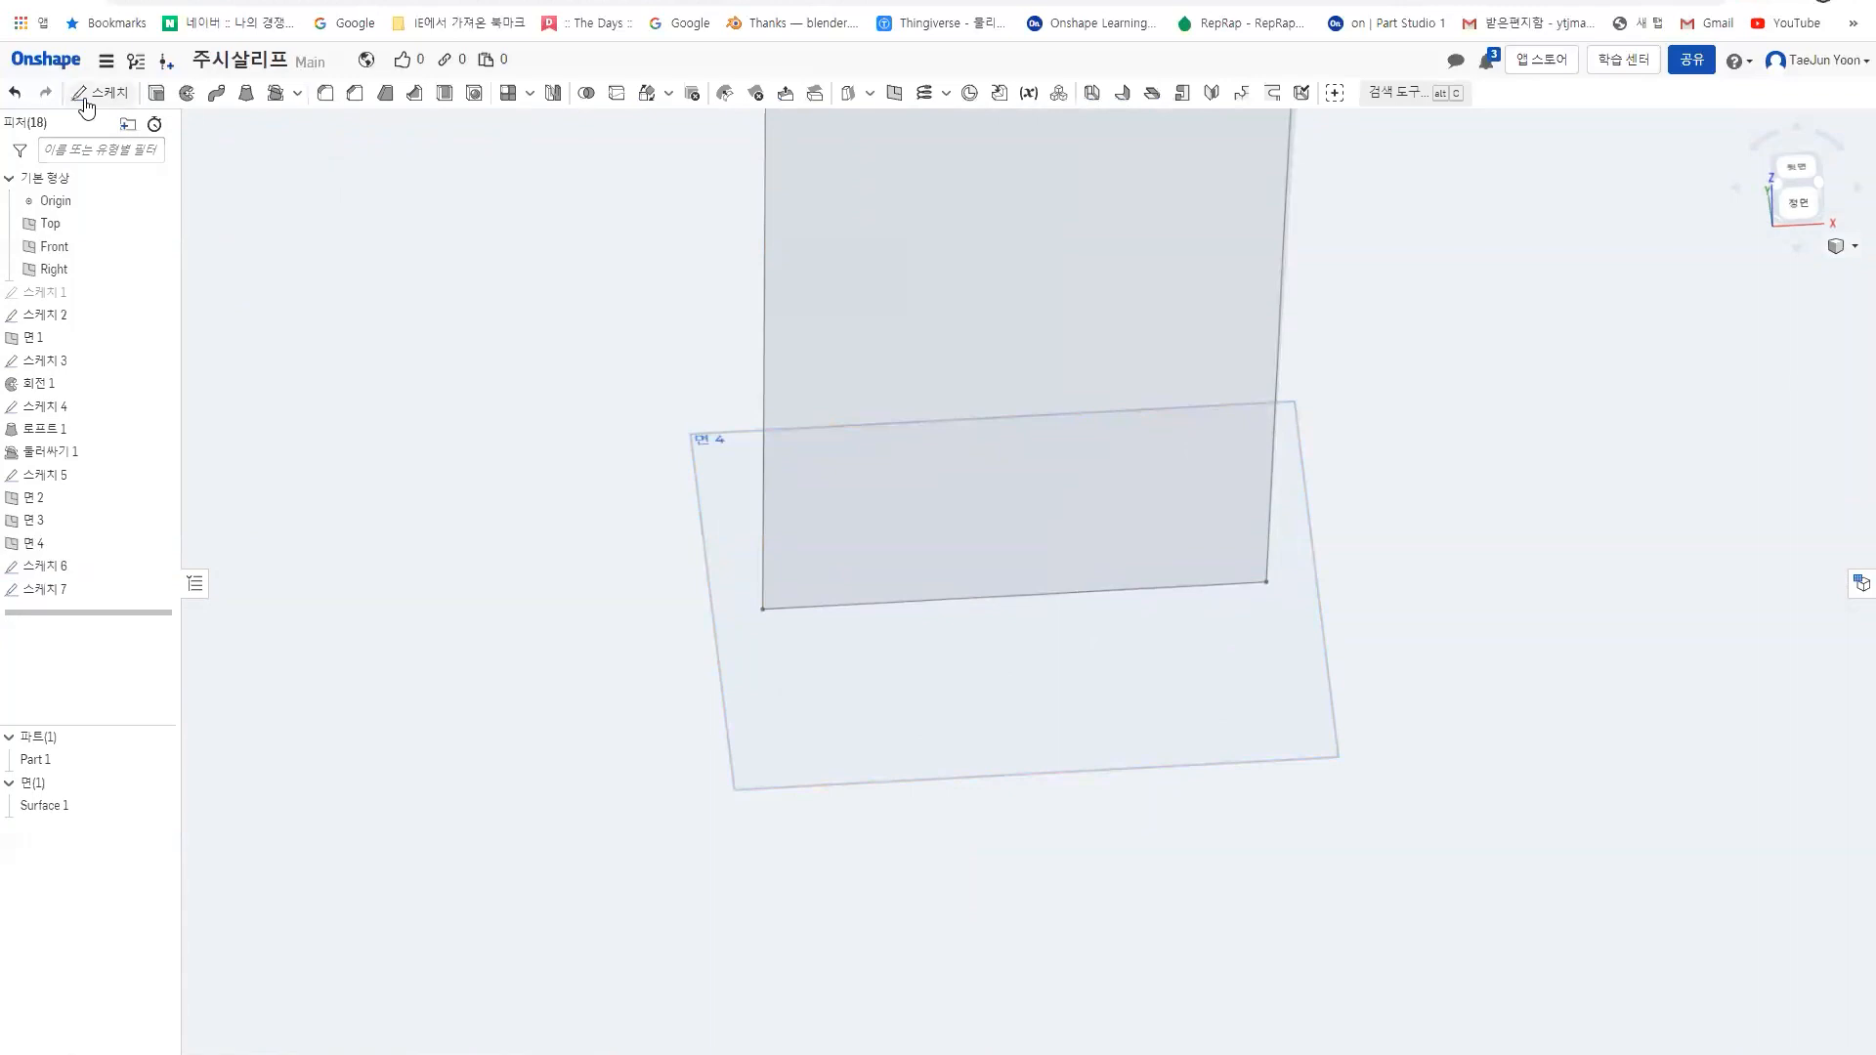
left_click(79, 93)
left_click(998, 658)
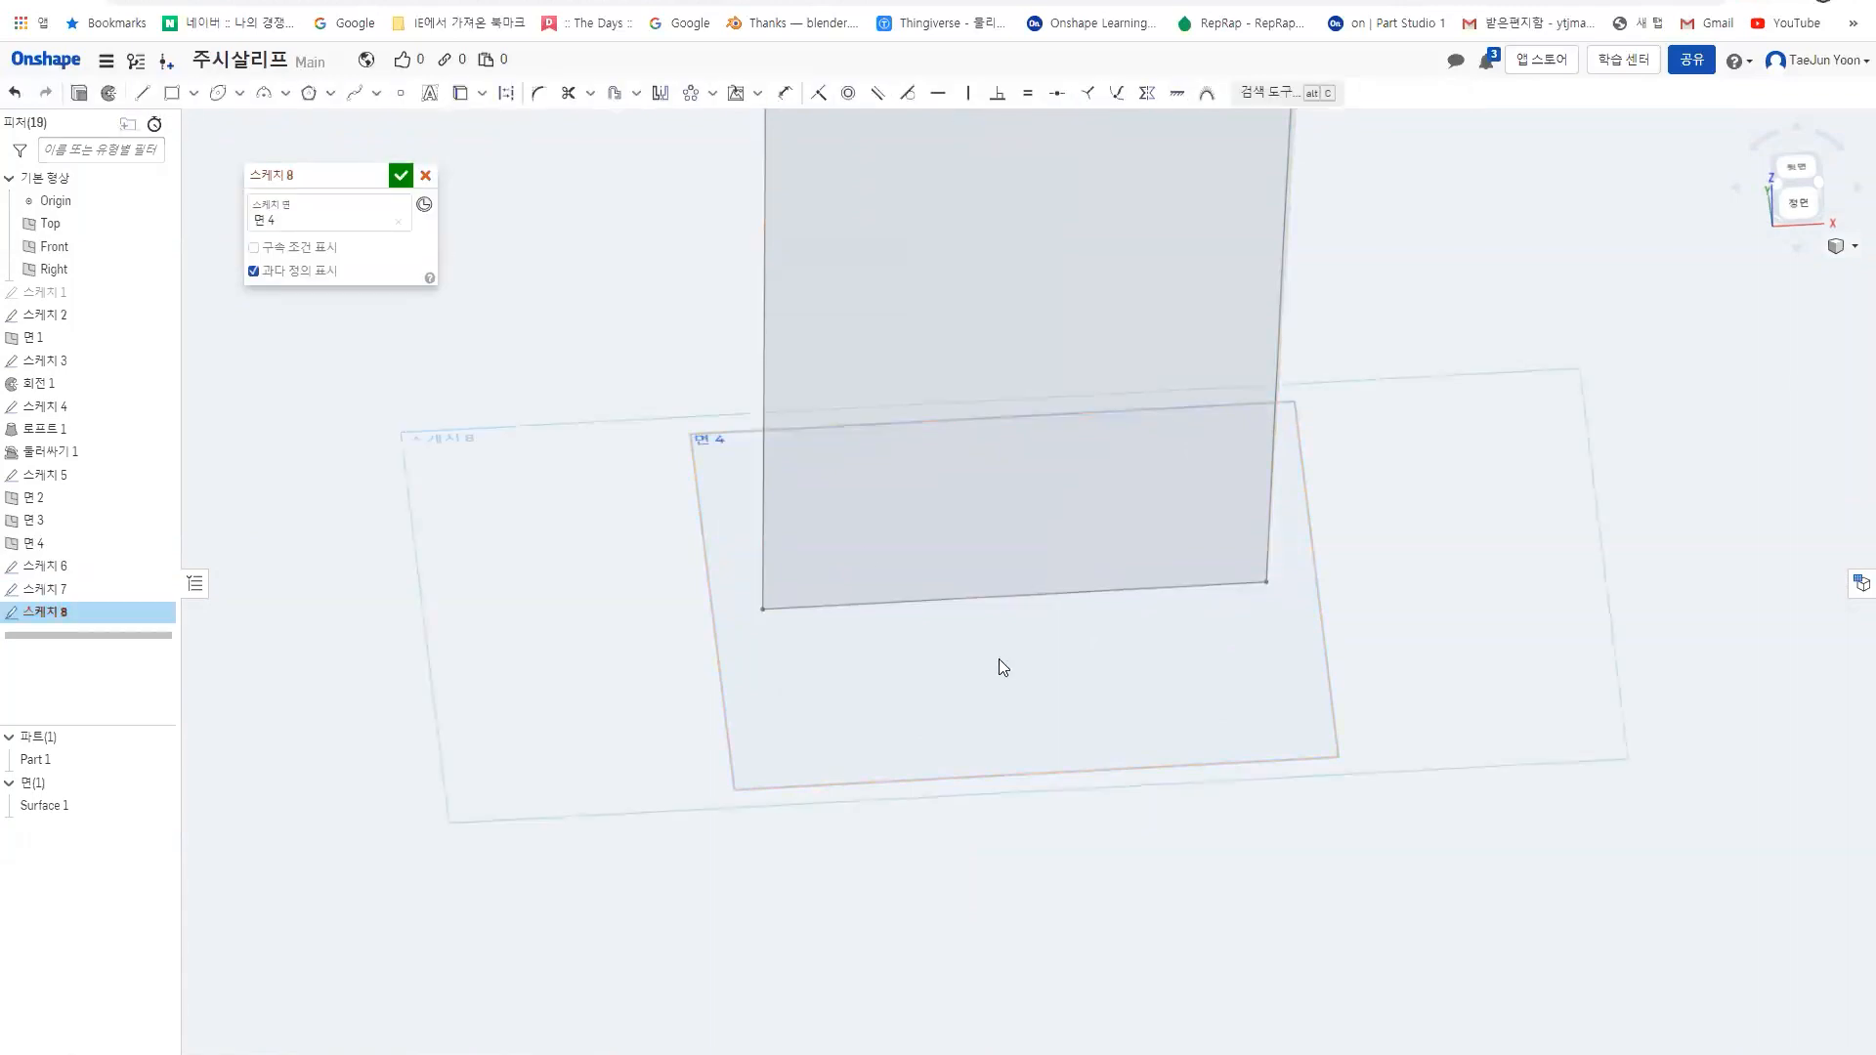
- Draw a centre-point circle on the line's midpoint at the leg's lower end, reaching the line's endpoint, and finish the sketch
left_click(240, 95)
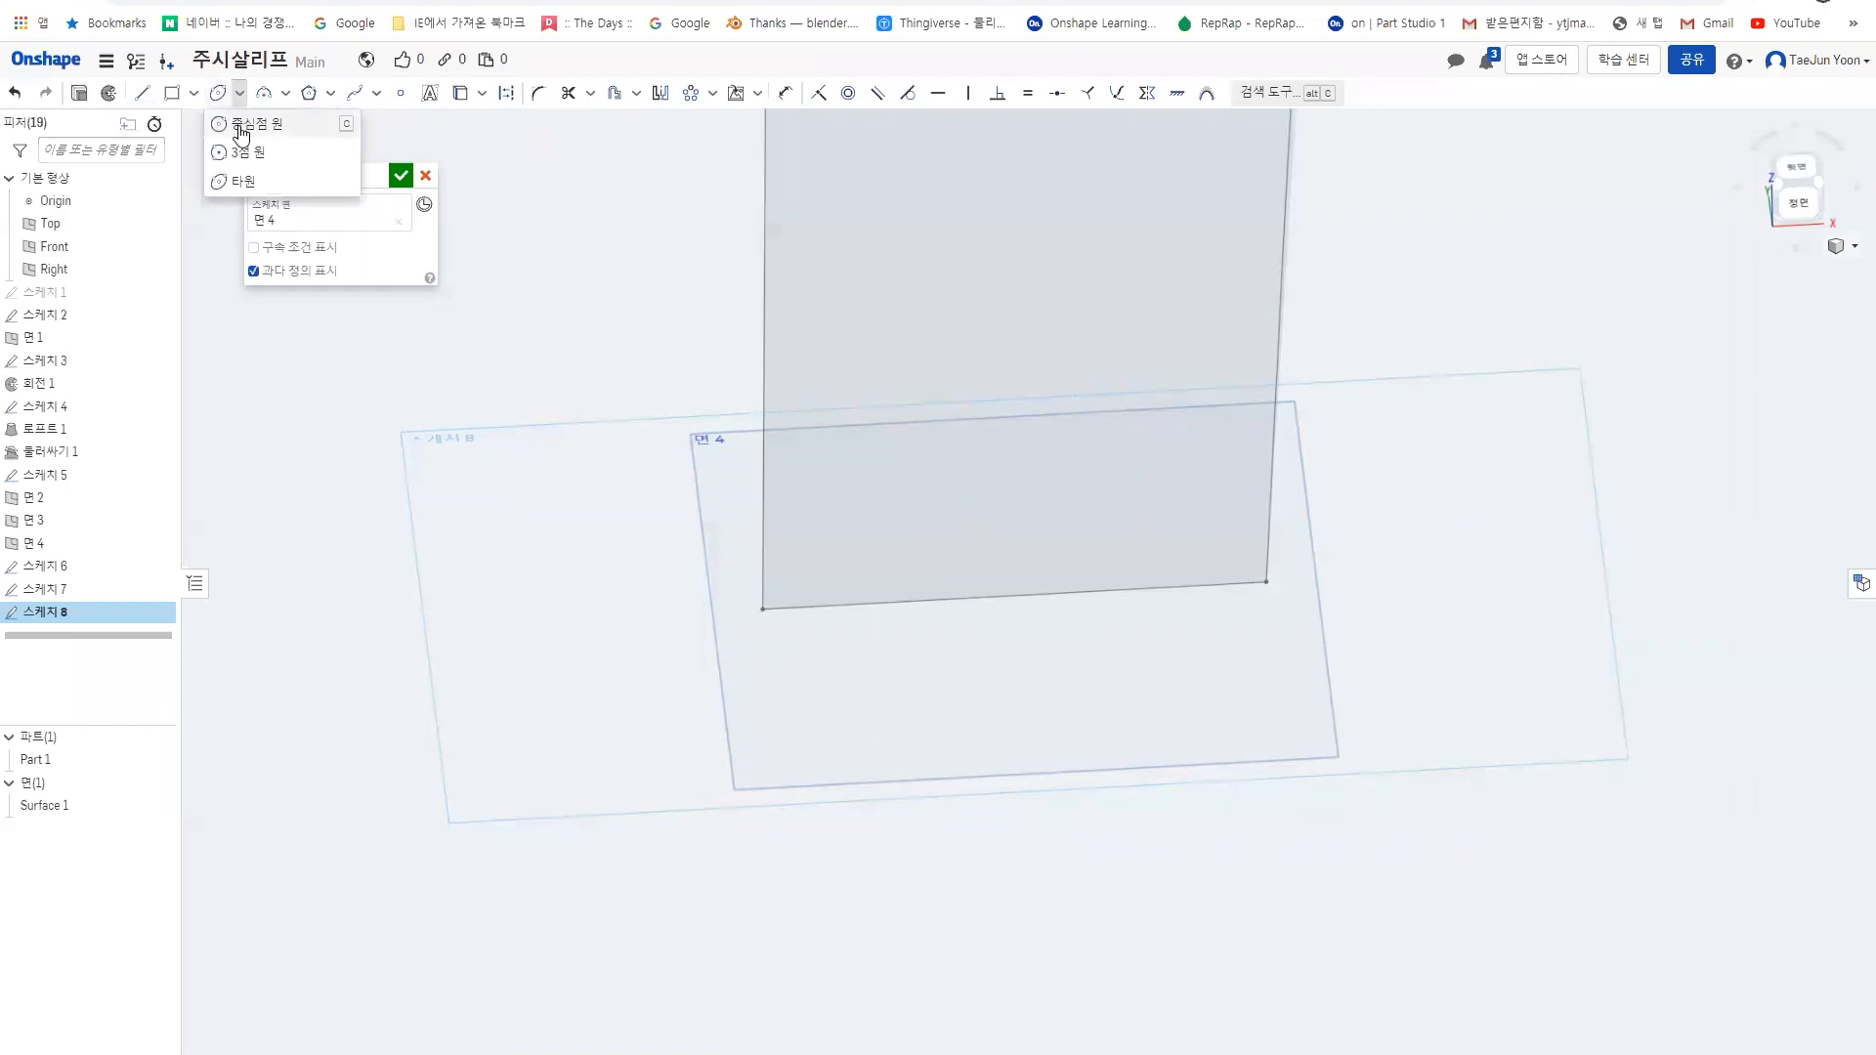
left_click(244, 127)
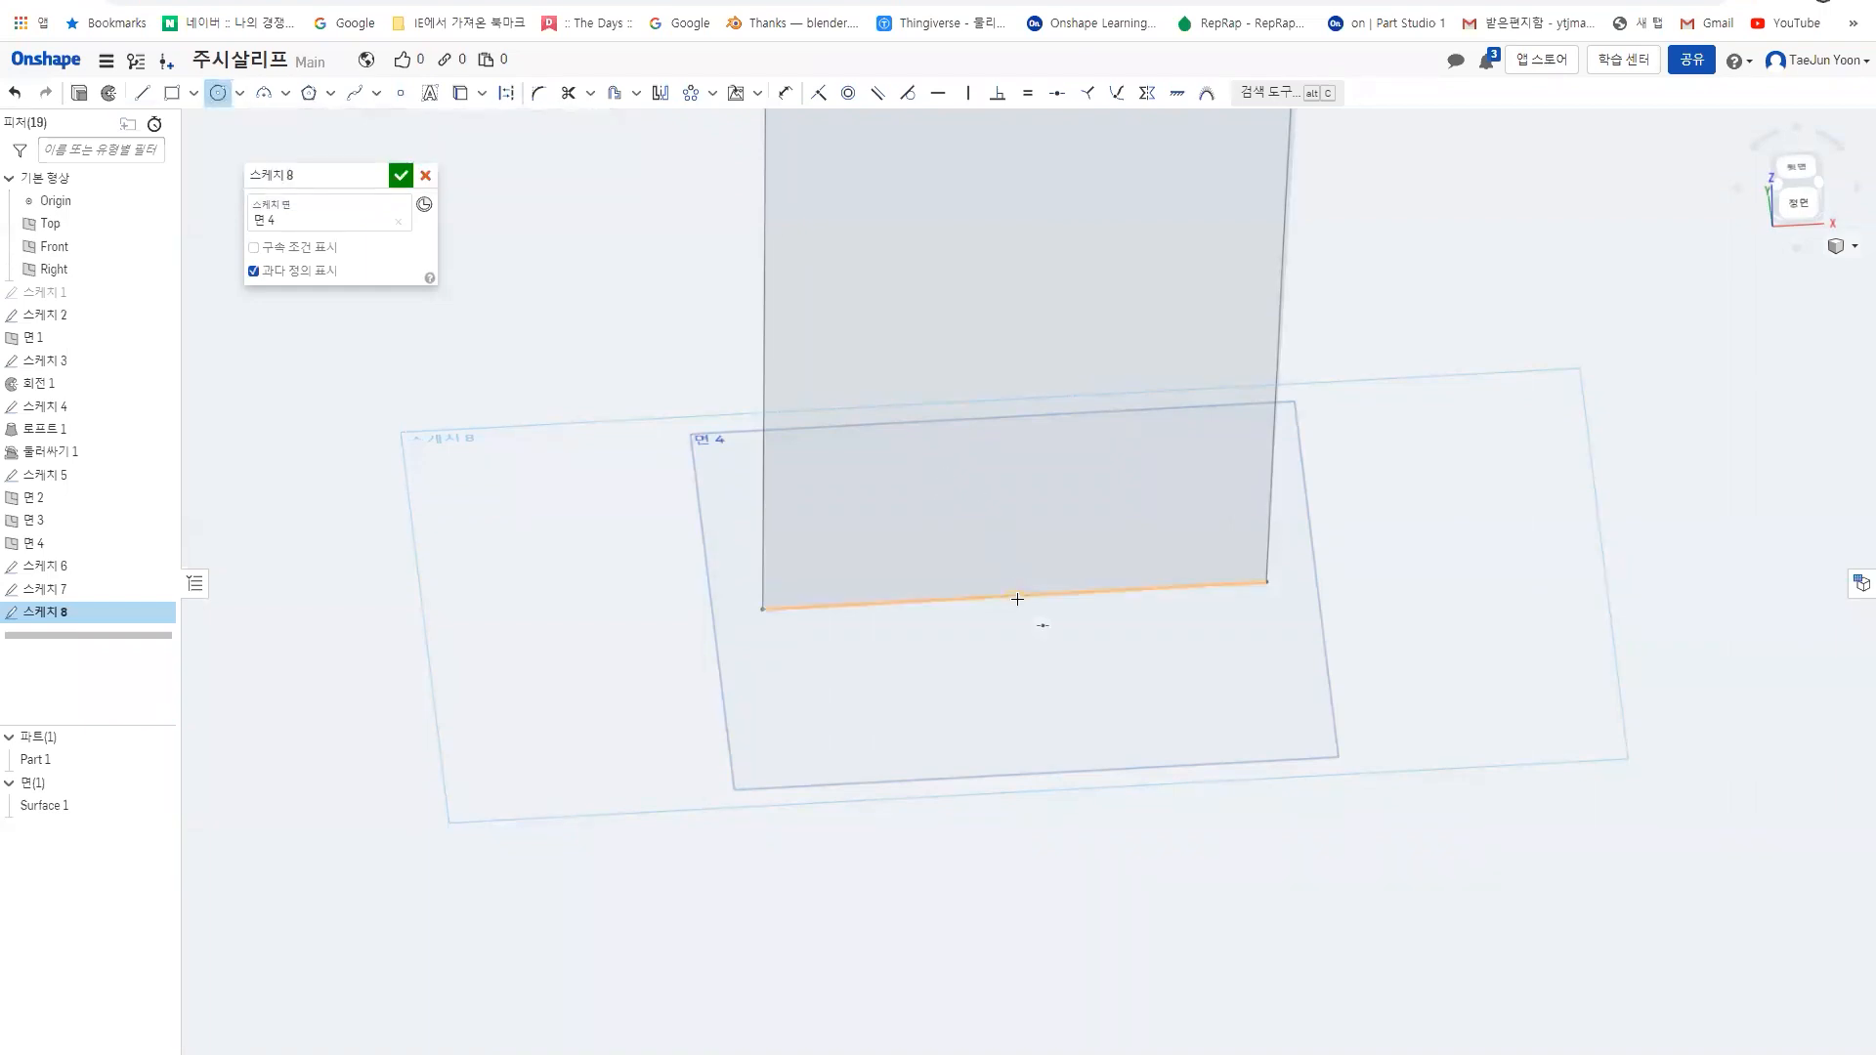
left_click(1017, 599)
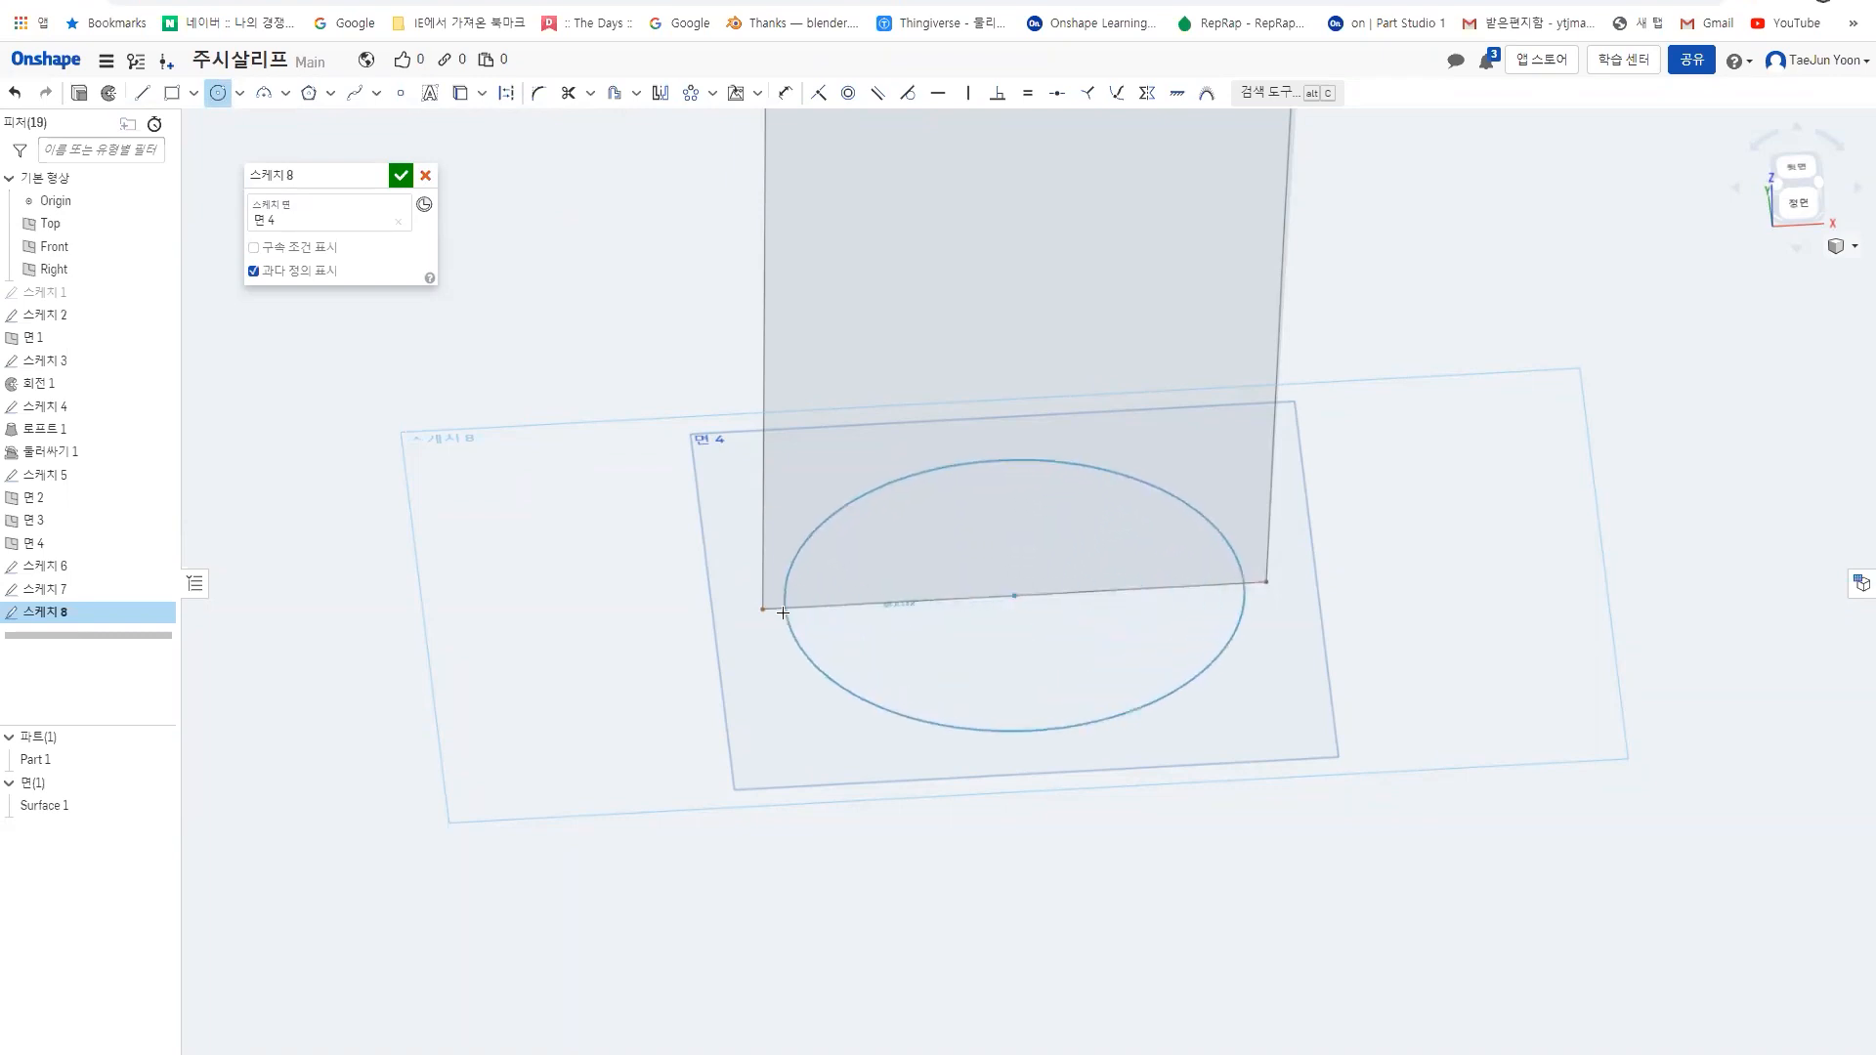
left_click(763, 609)
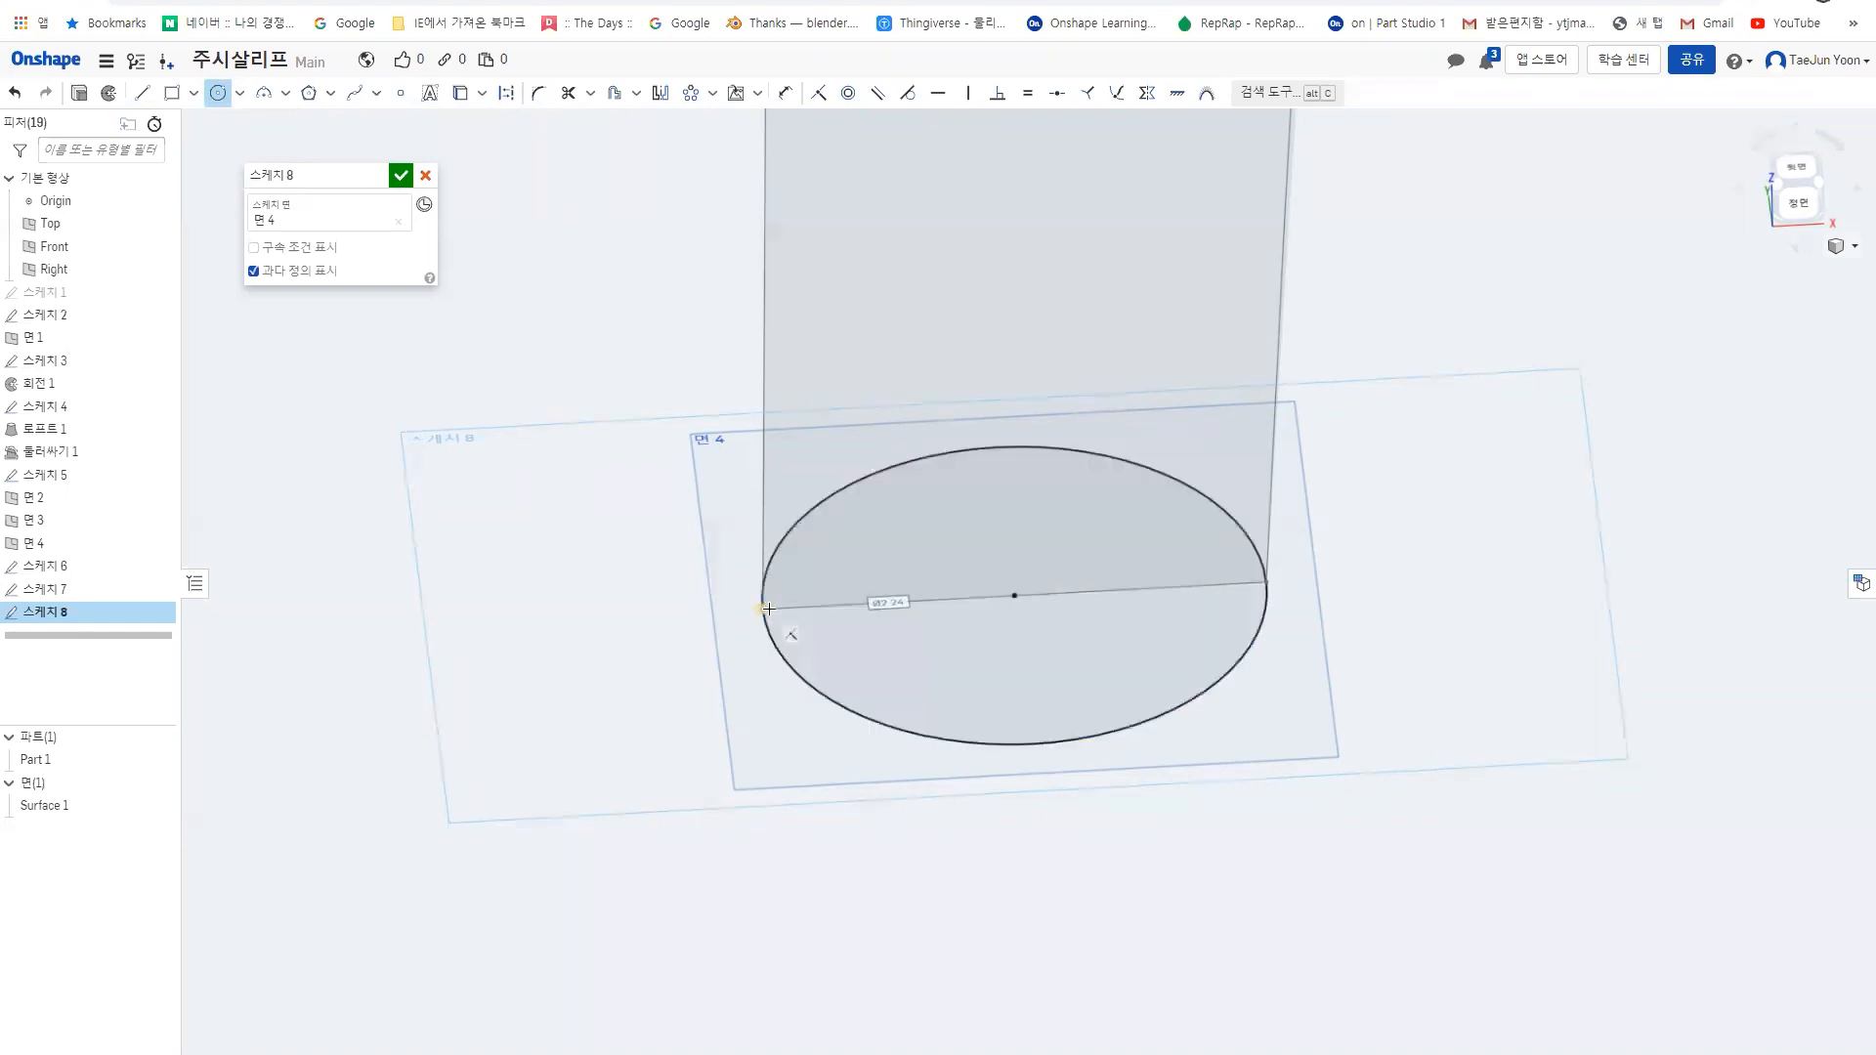
scroll(1101, 667, "down", 5)
mouse_move(979, 561)
right_mouse_down()
mouse_move(1055, 632)
mouse_move(1013, 569)
right_mouse_up()
scroll(1014, 566, "down", 6)
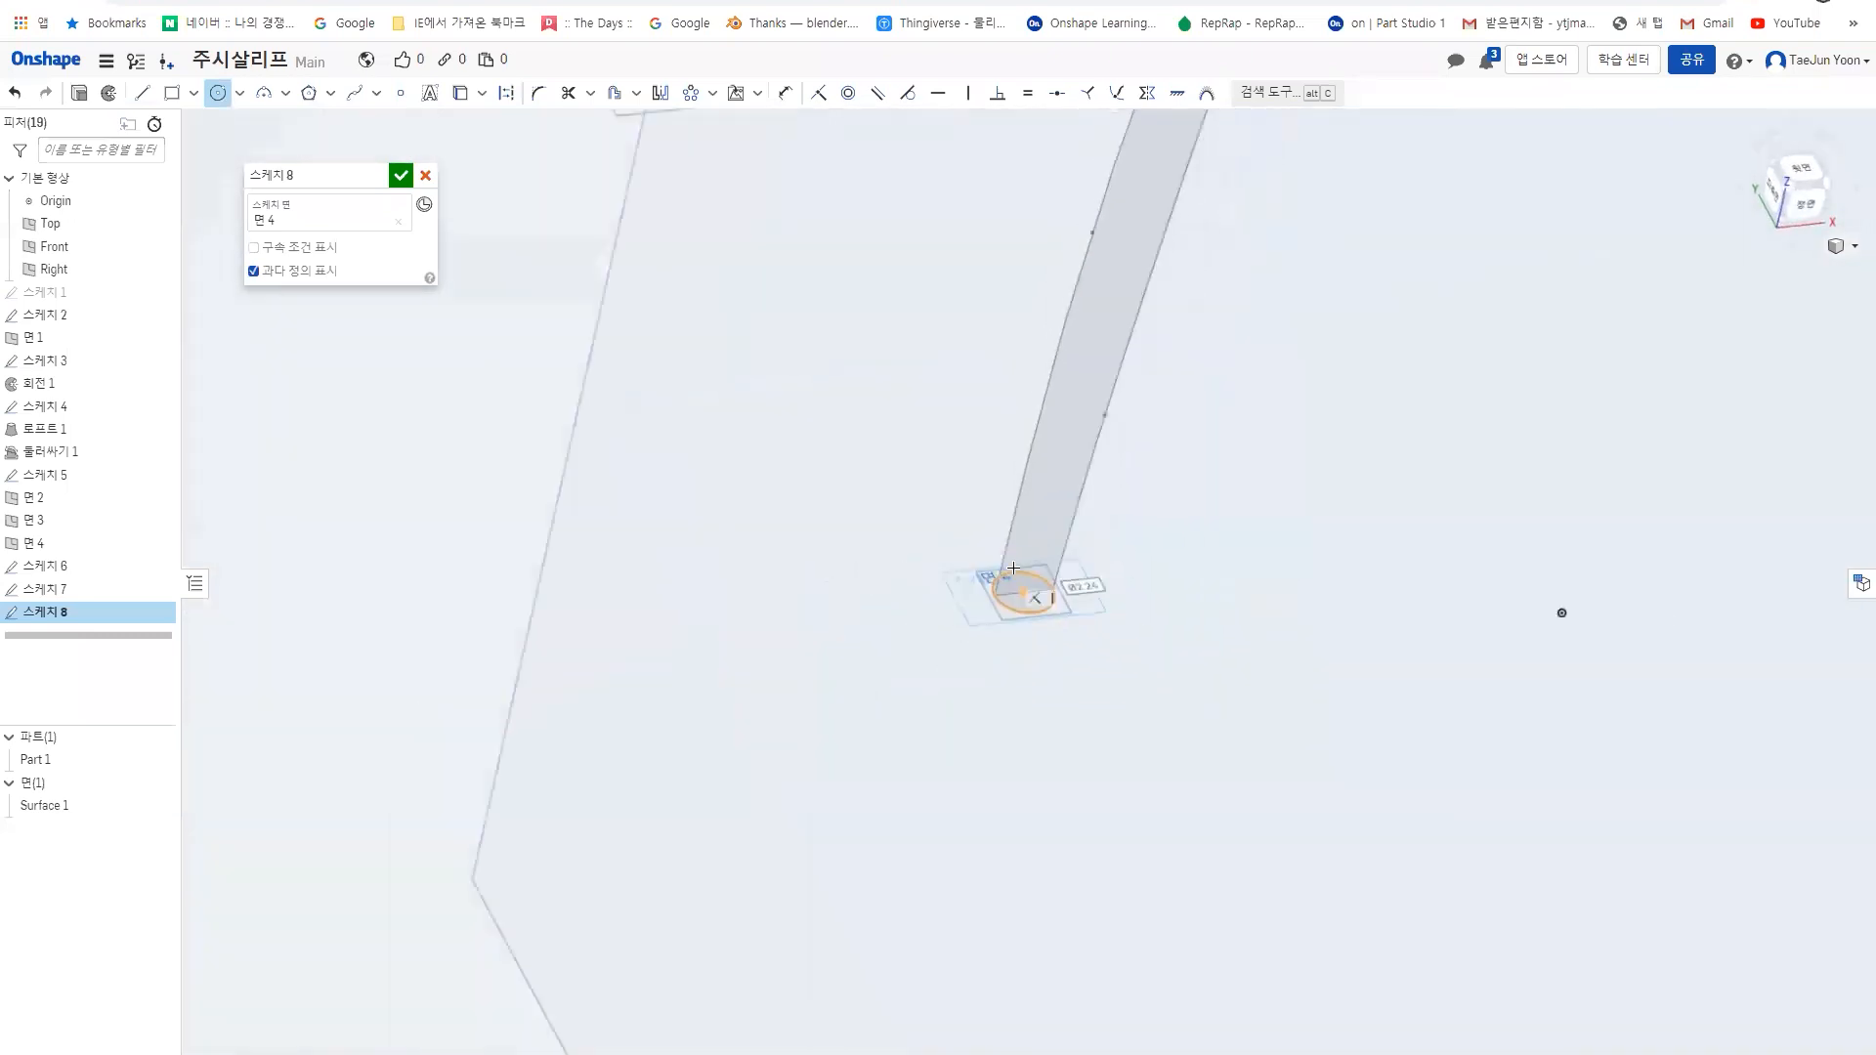
middle_click_drag(1188, 318, 824, 599)
right_click_drag(825, 599, 859, 469)
middle_click_drag(859, 469, 766, 736)
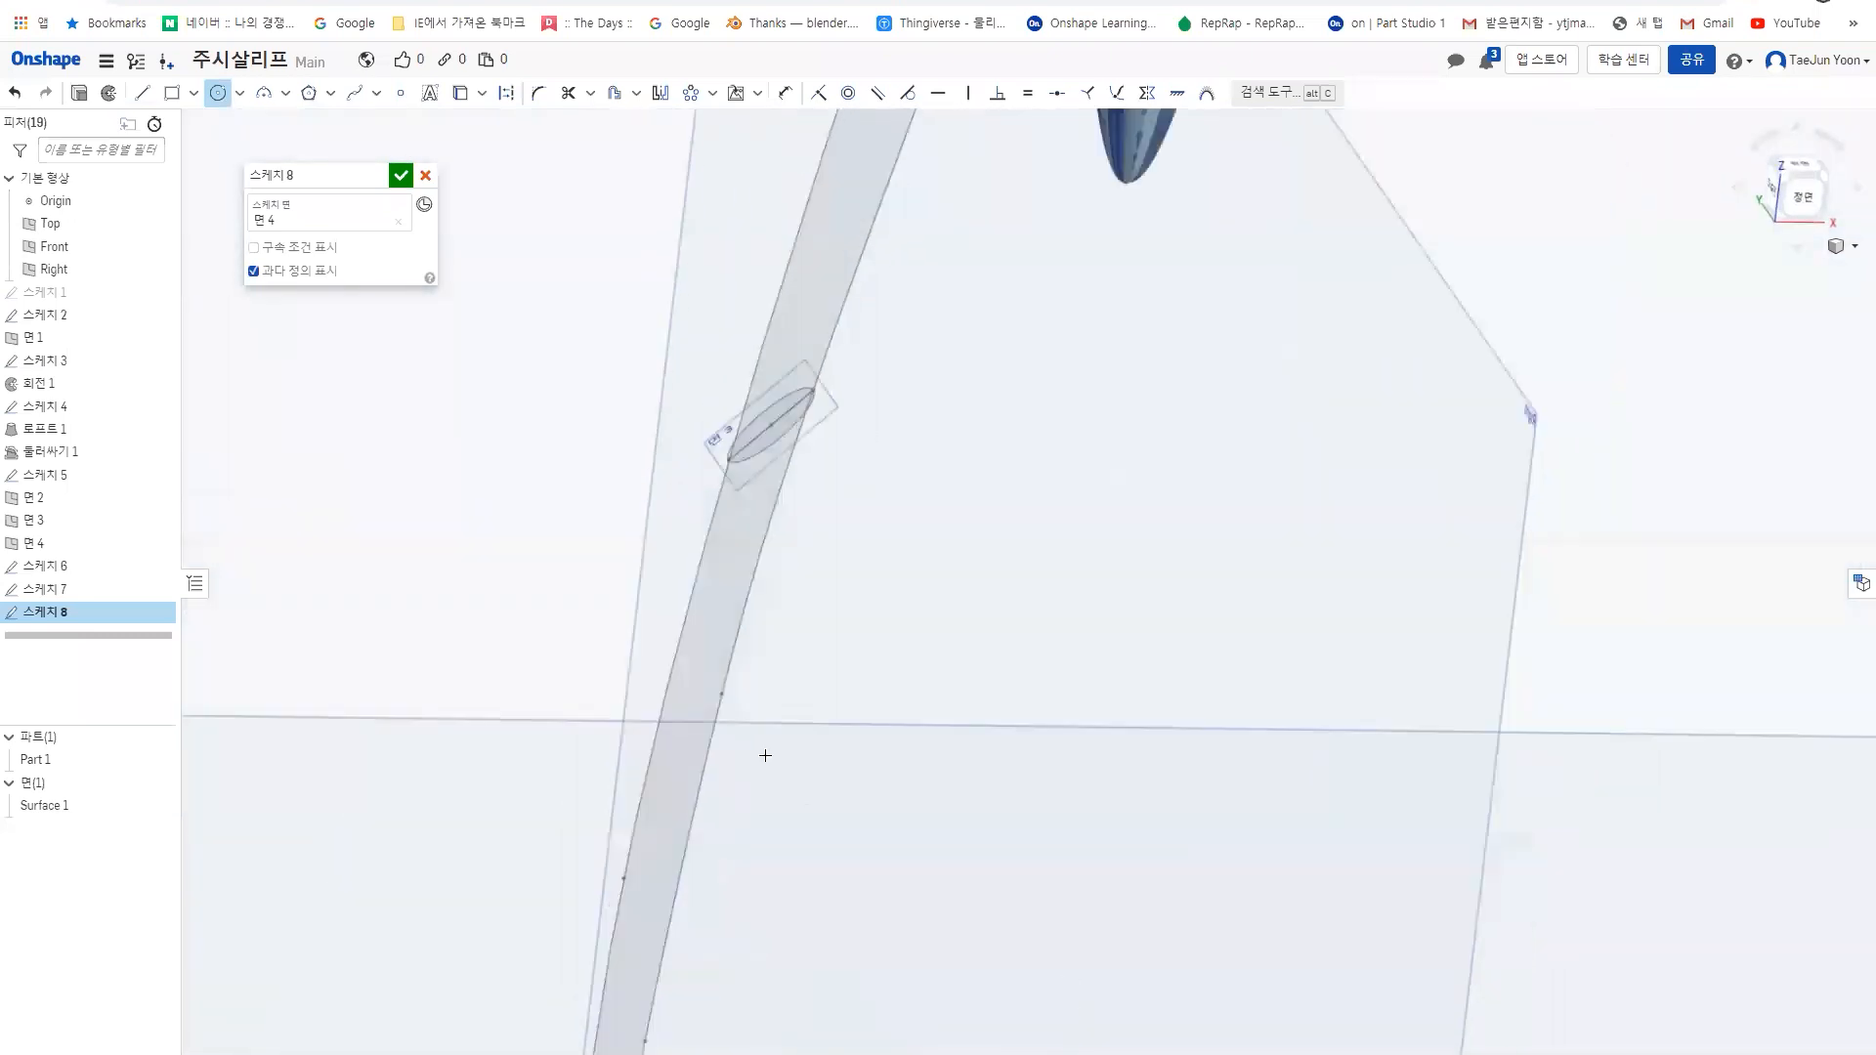
scroll(776, 725, "down", 3)
scroll(776, 726, "down", 4)
right_click_drag(837, 560, 487, 266)
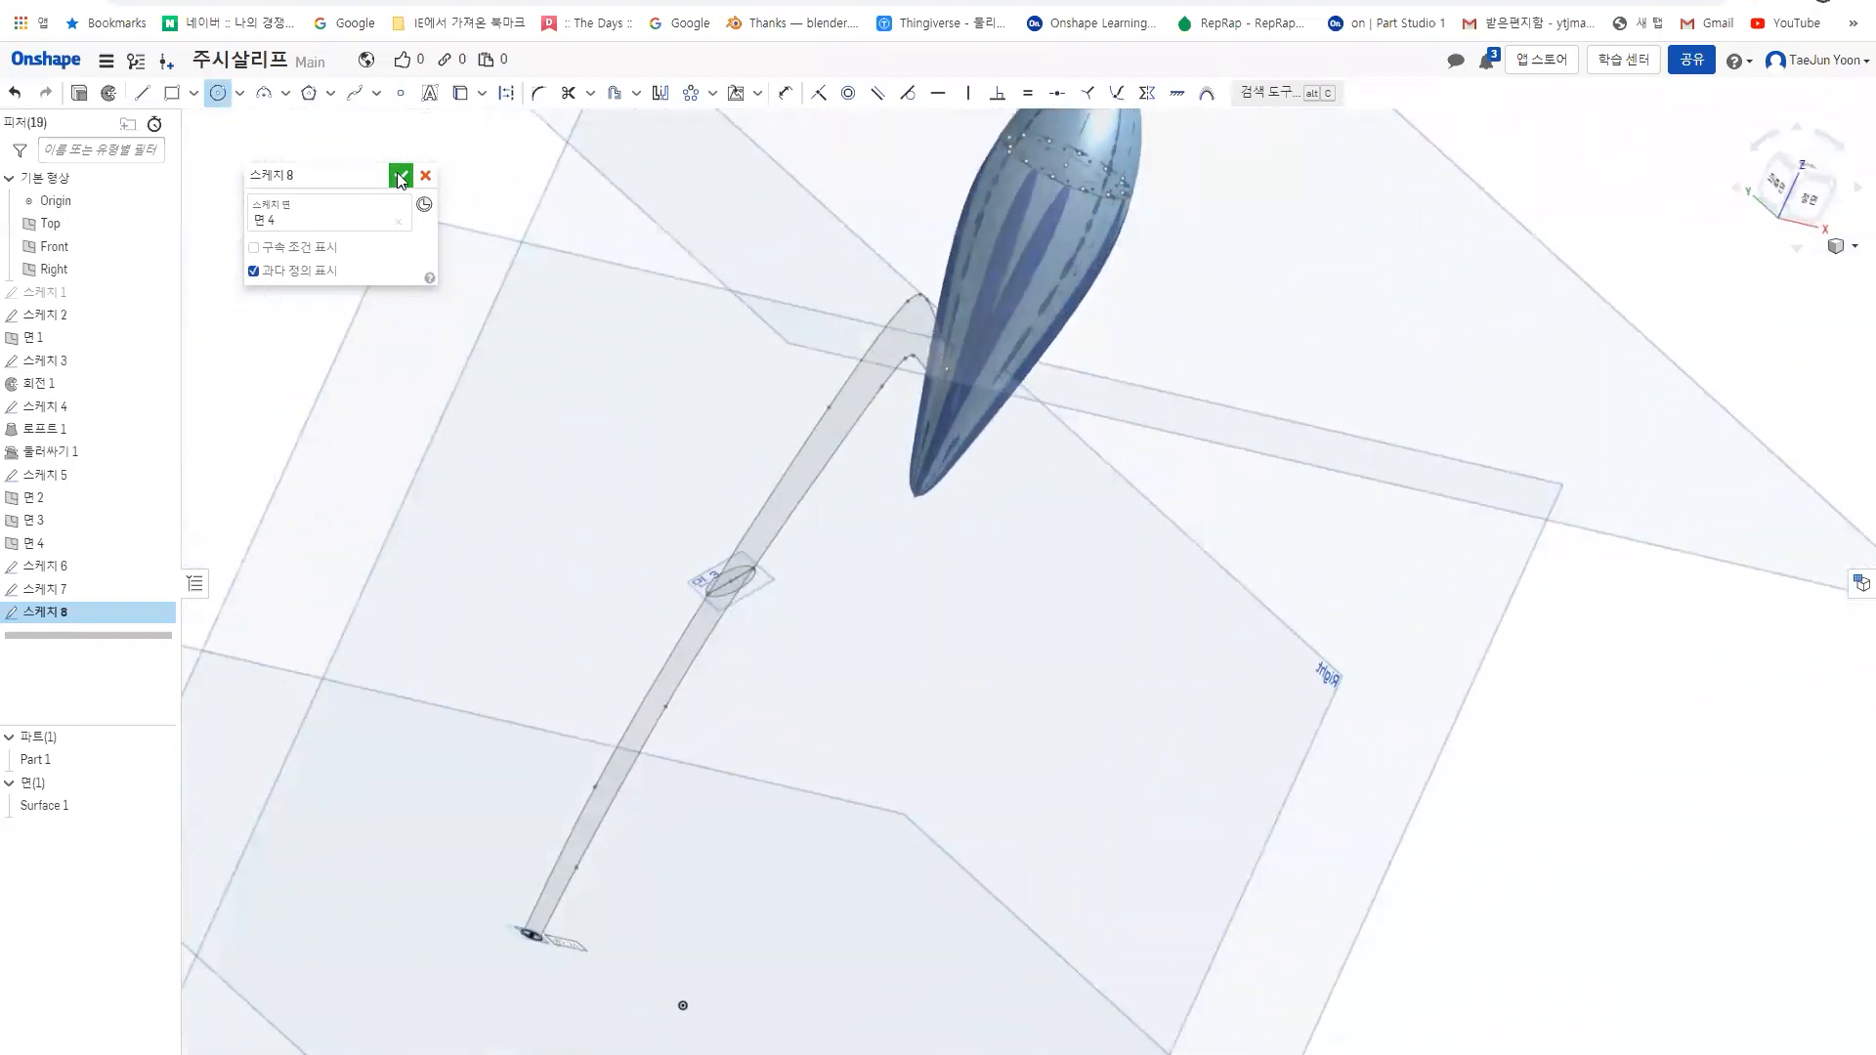
left_click(400, 175)
- Set up a new surface loft through the upper ellipse, the mid-leg ellipse and the circle at the leg's lower end
mouse_move(953, 614)
right_mouse_down()
mouse_move(889, 568)
mouse_move(838, 577)
mouse_move(929, 603)
mouse_move(980, 578)
mouse_move(937, 592)
right_mouse_up()
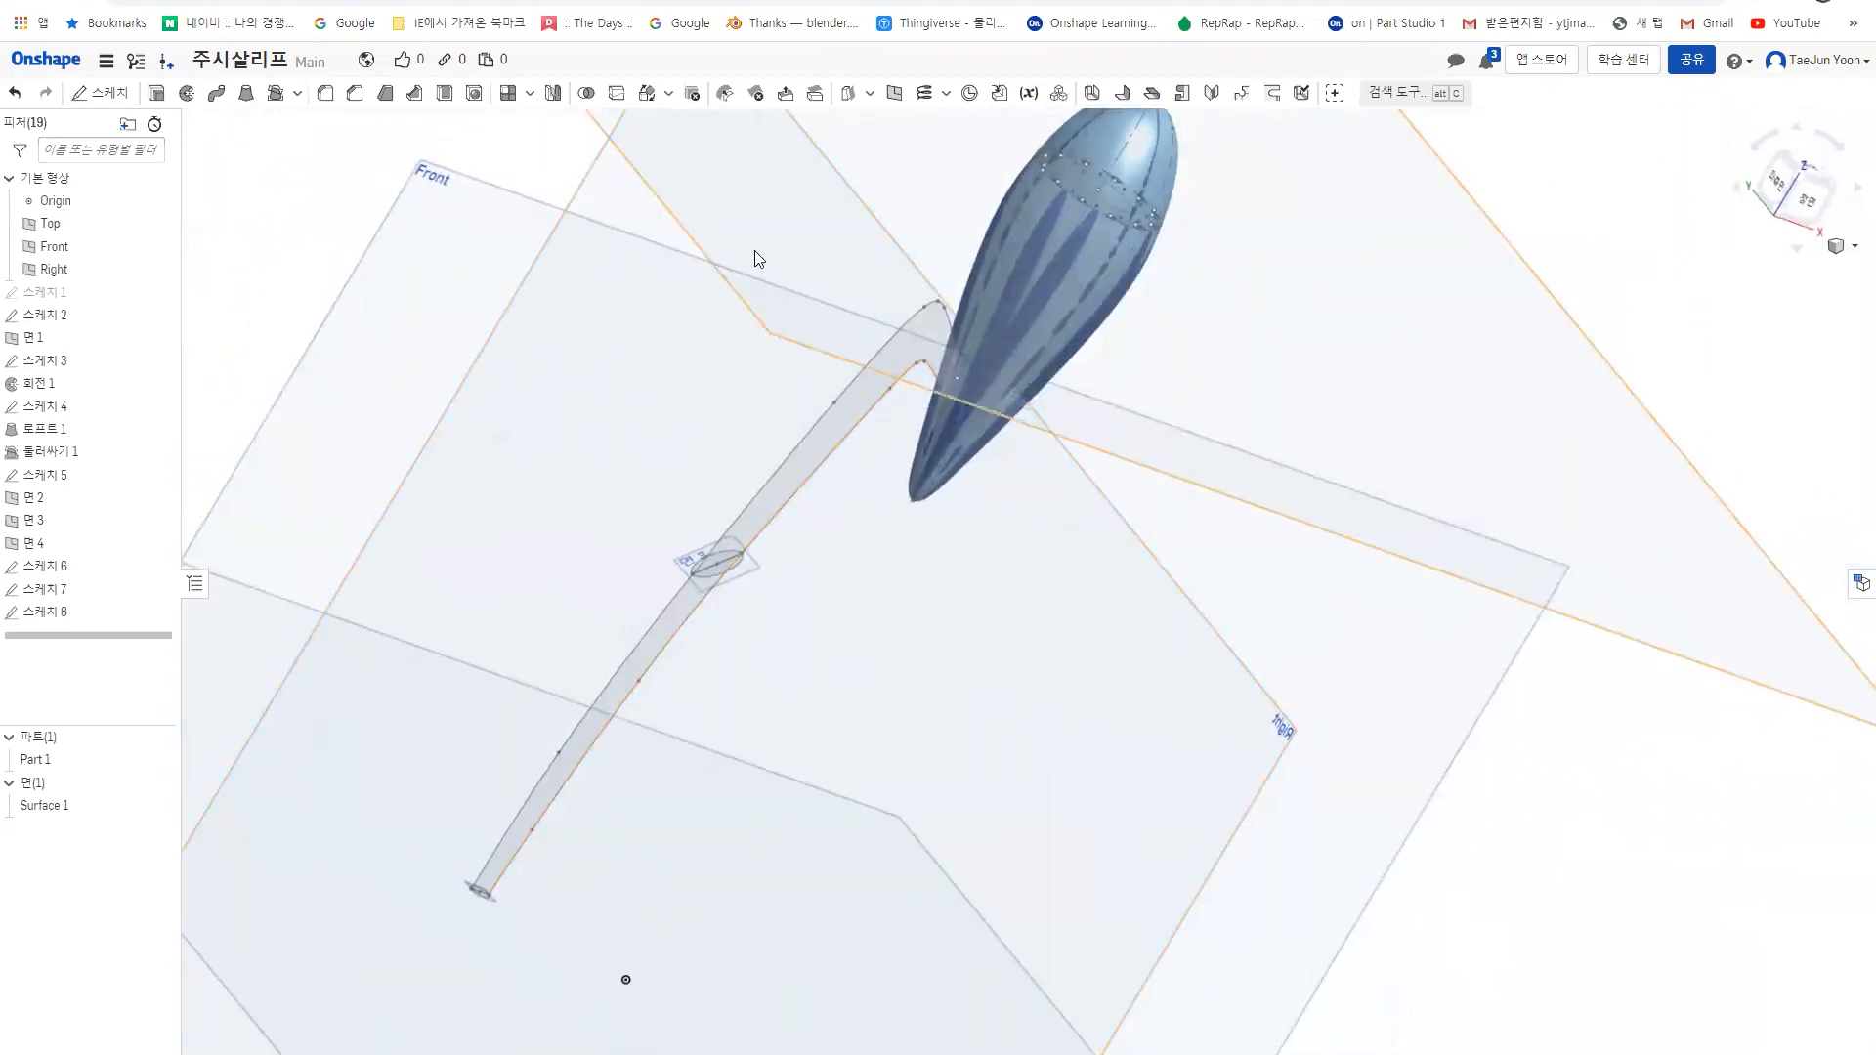
right_click_drag(520, 259, 633, 293)
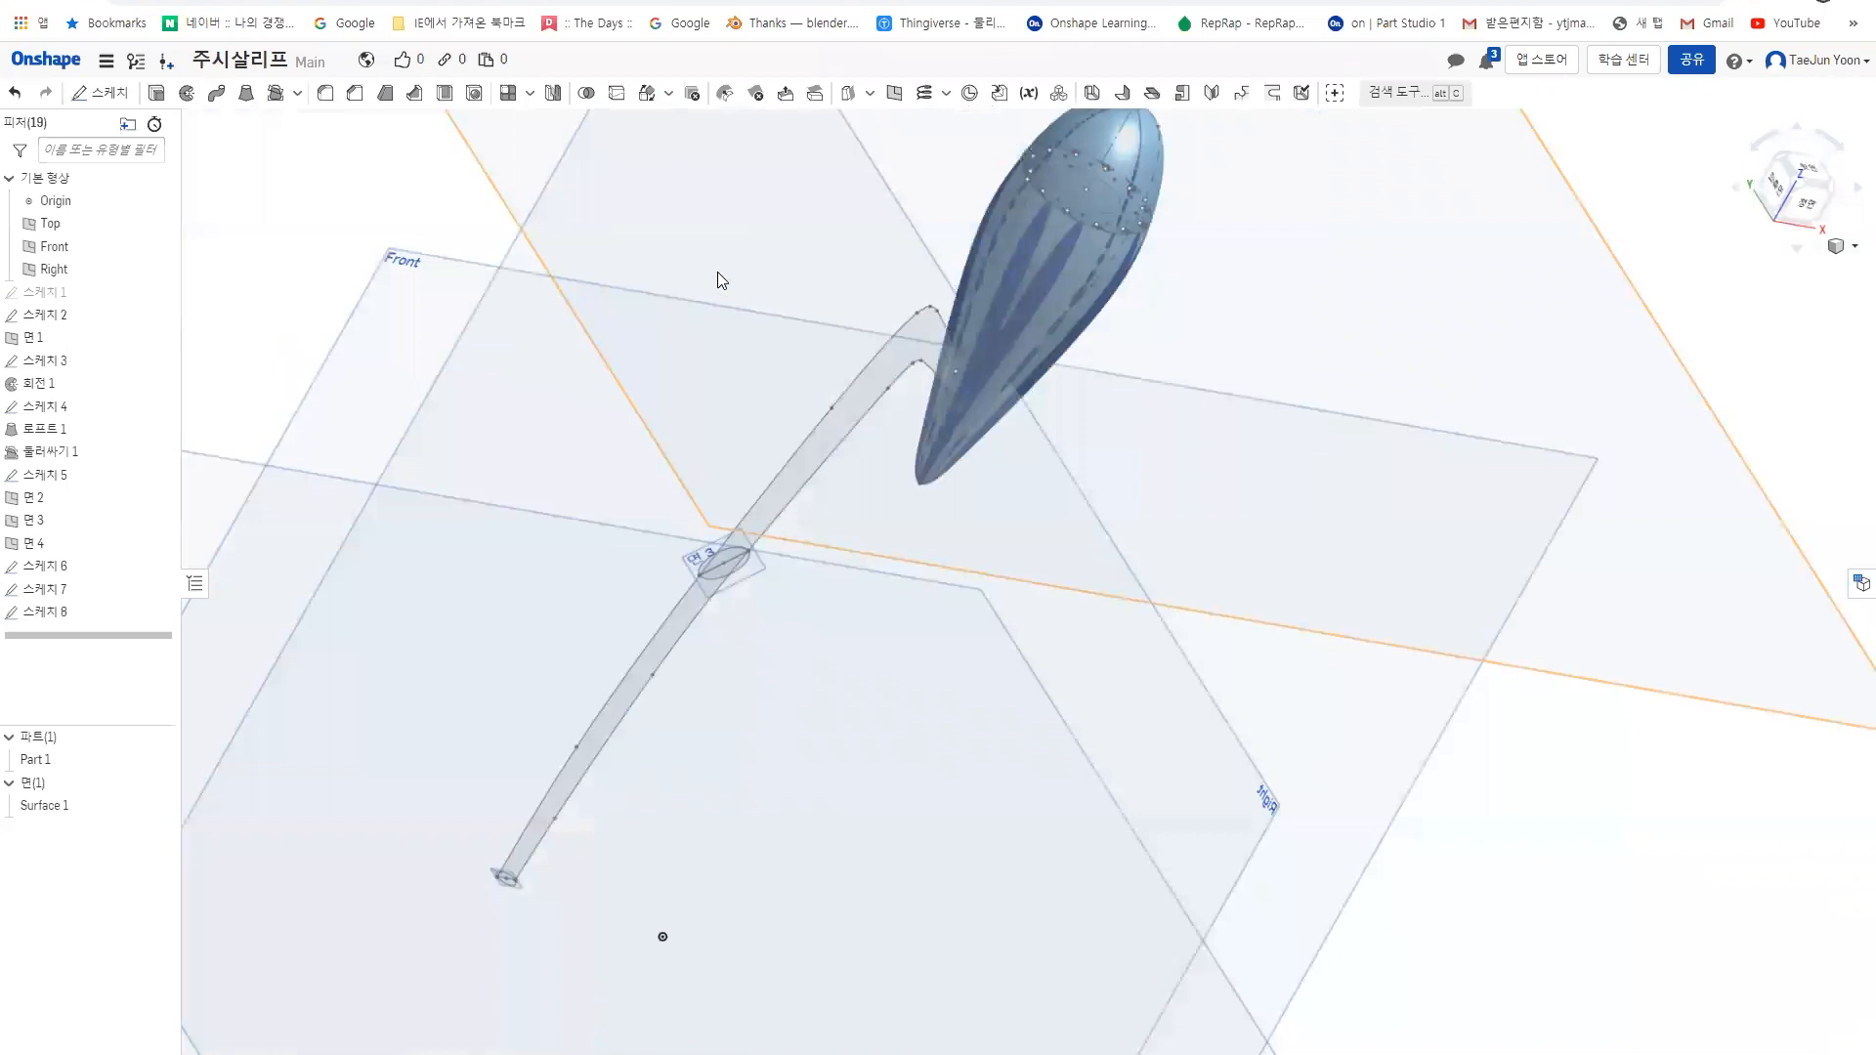
middle_click_drag(717, 271, 673, 243)
scroll(783, 221, "up", 3)
right_click_drag(846, 395, 807, 369)
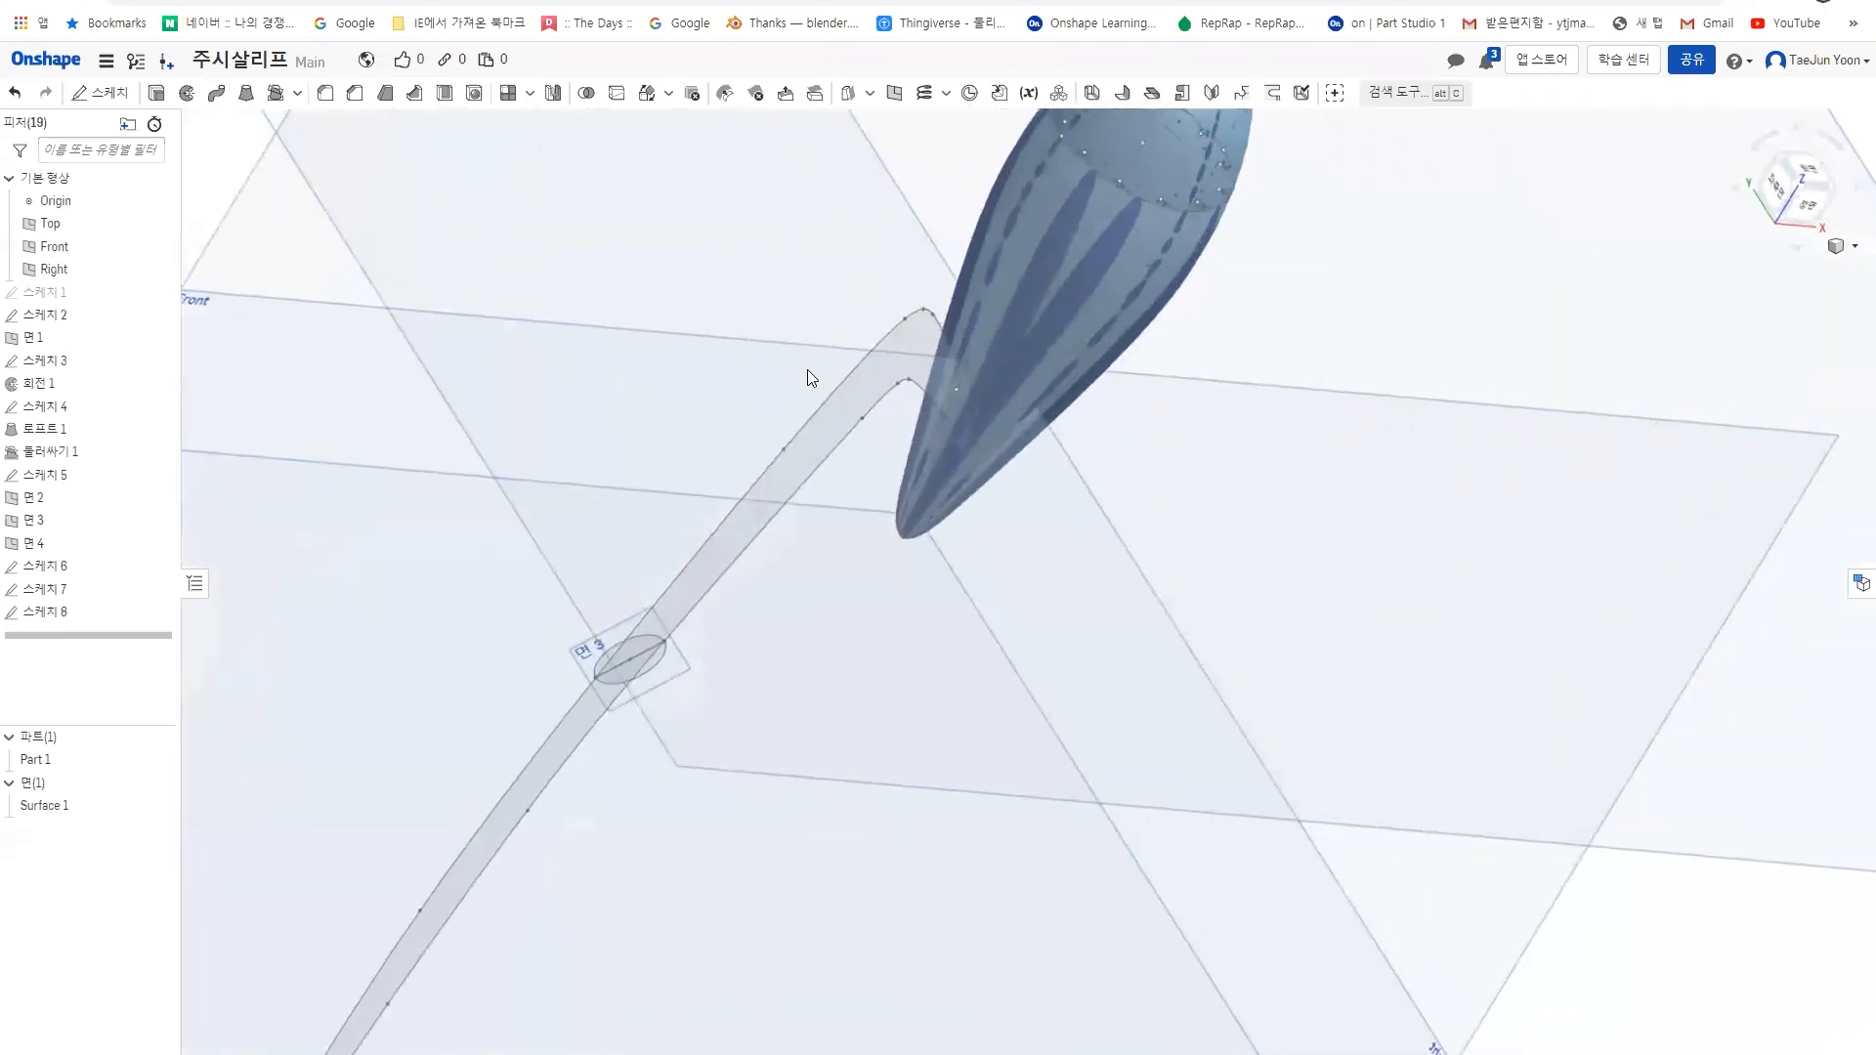
left_click(246, 92)
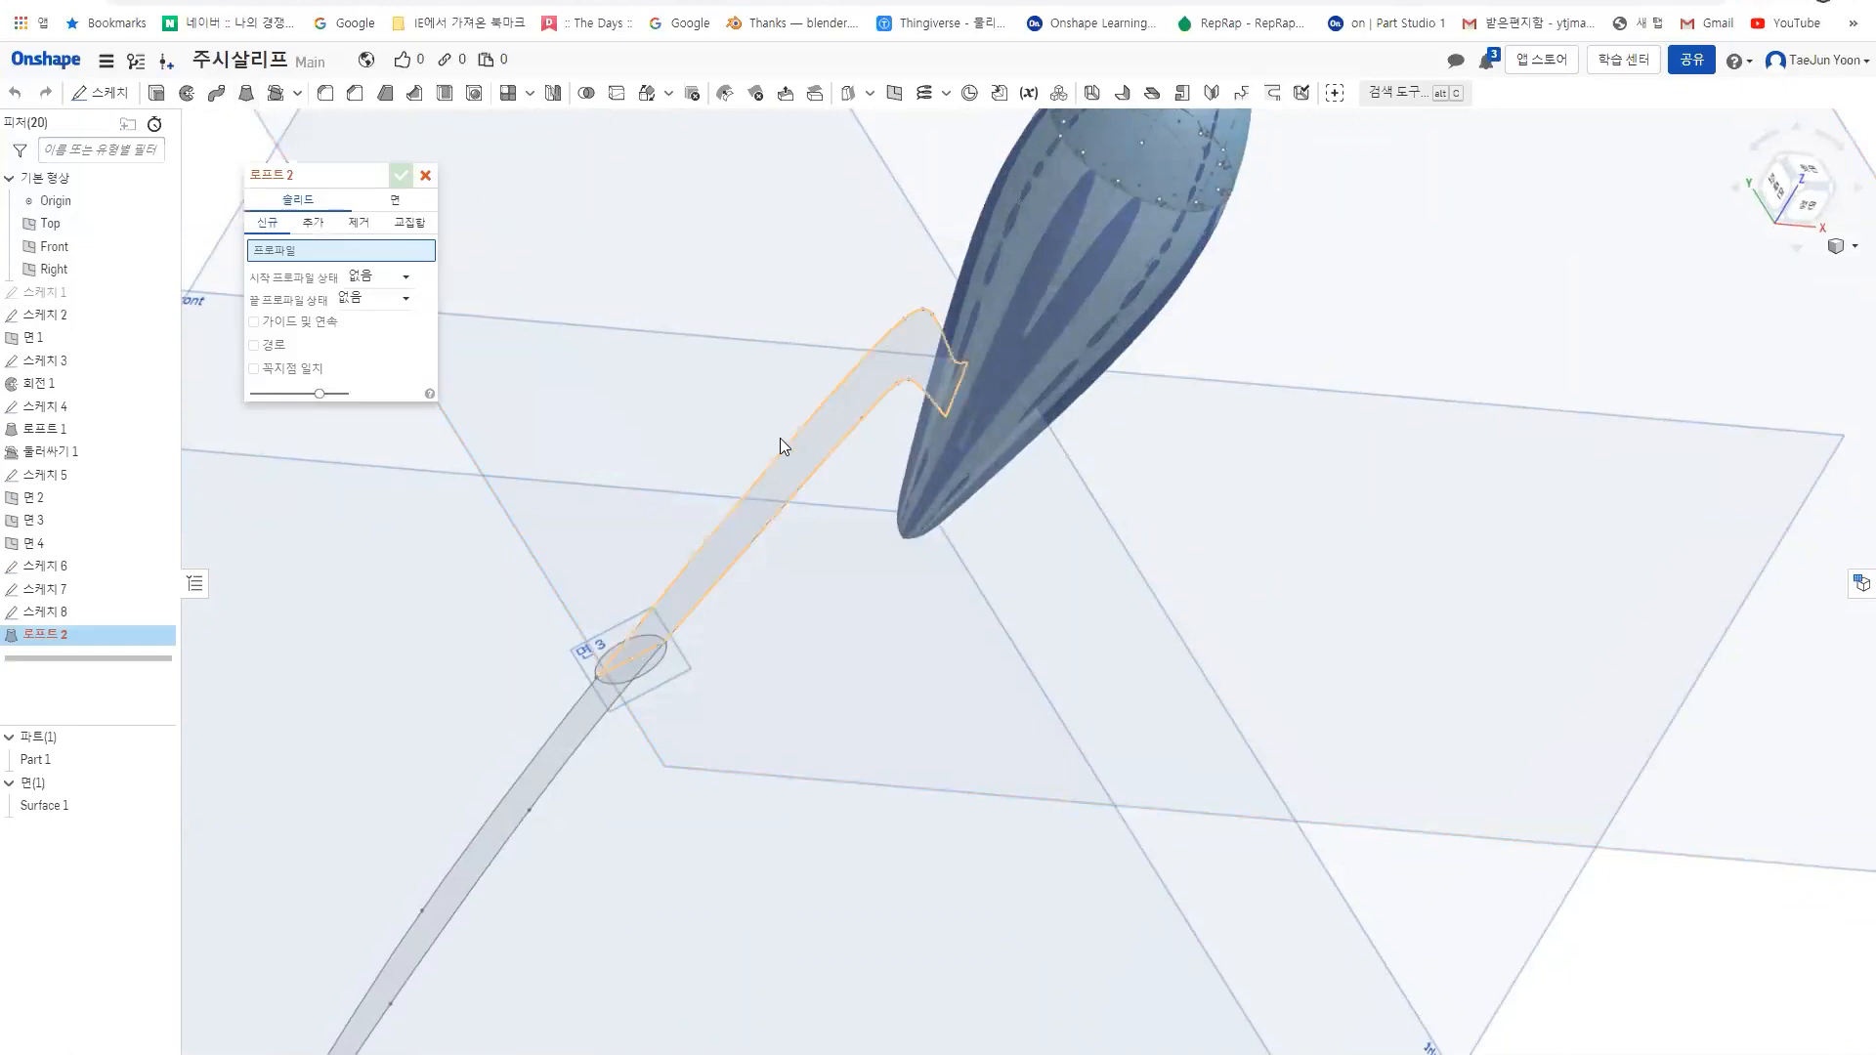
scroll(780, 437, "up", 3)
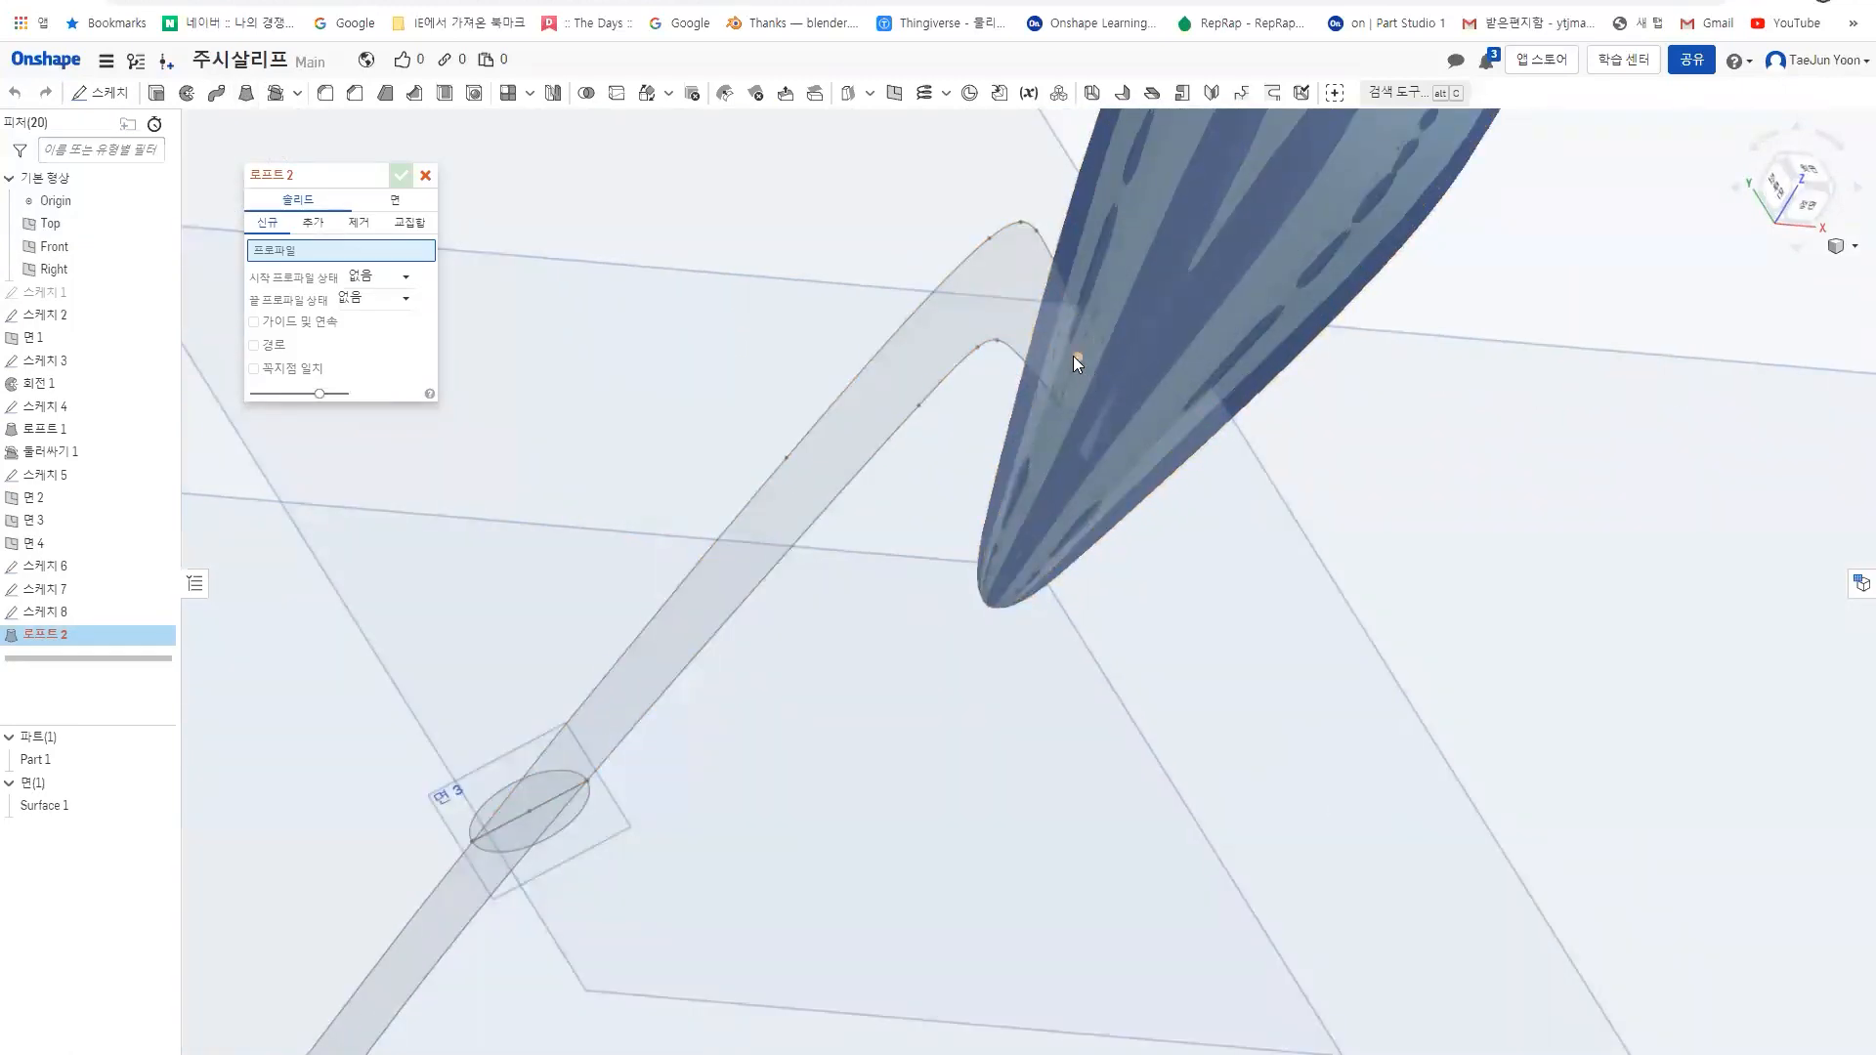
right_click_drag(1092, 392, 1081, 385)
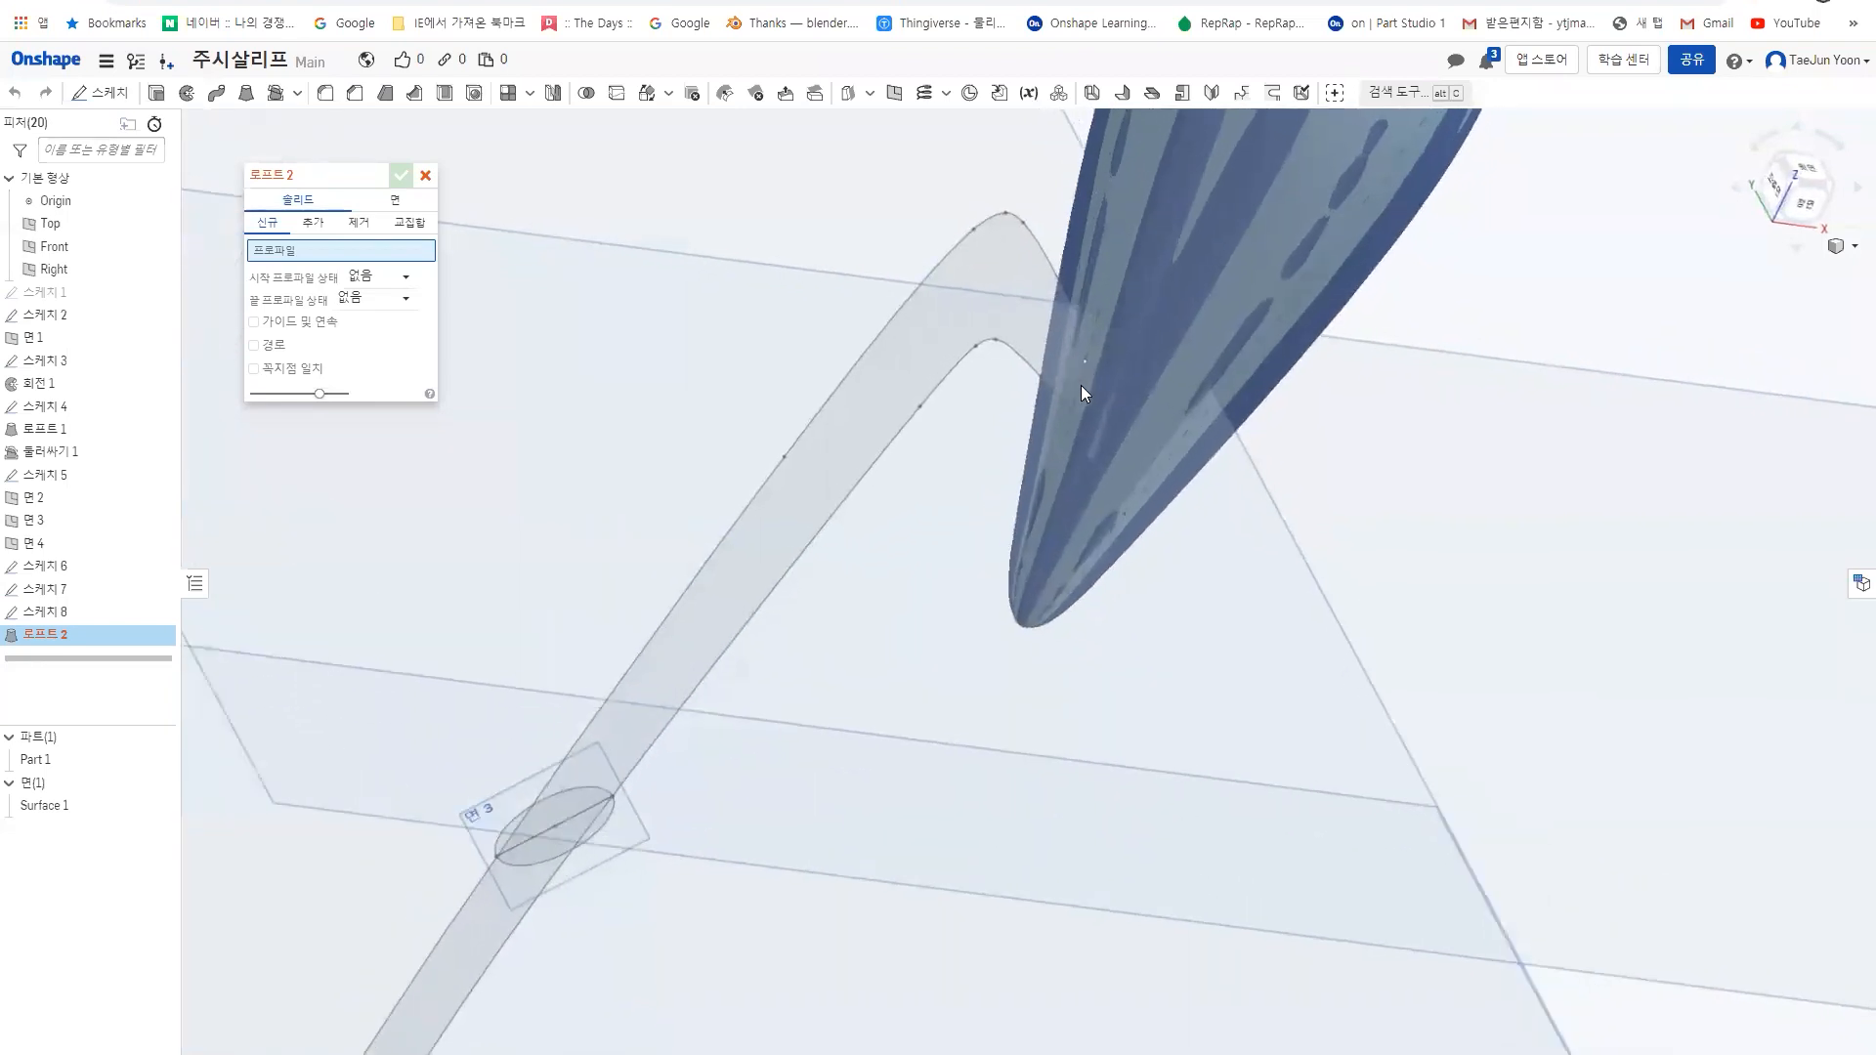
scroll(1032, 442, "down", 4)
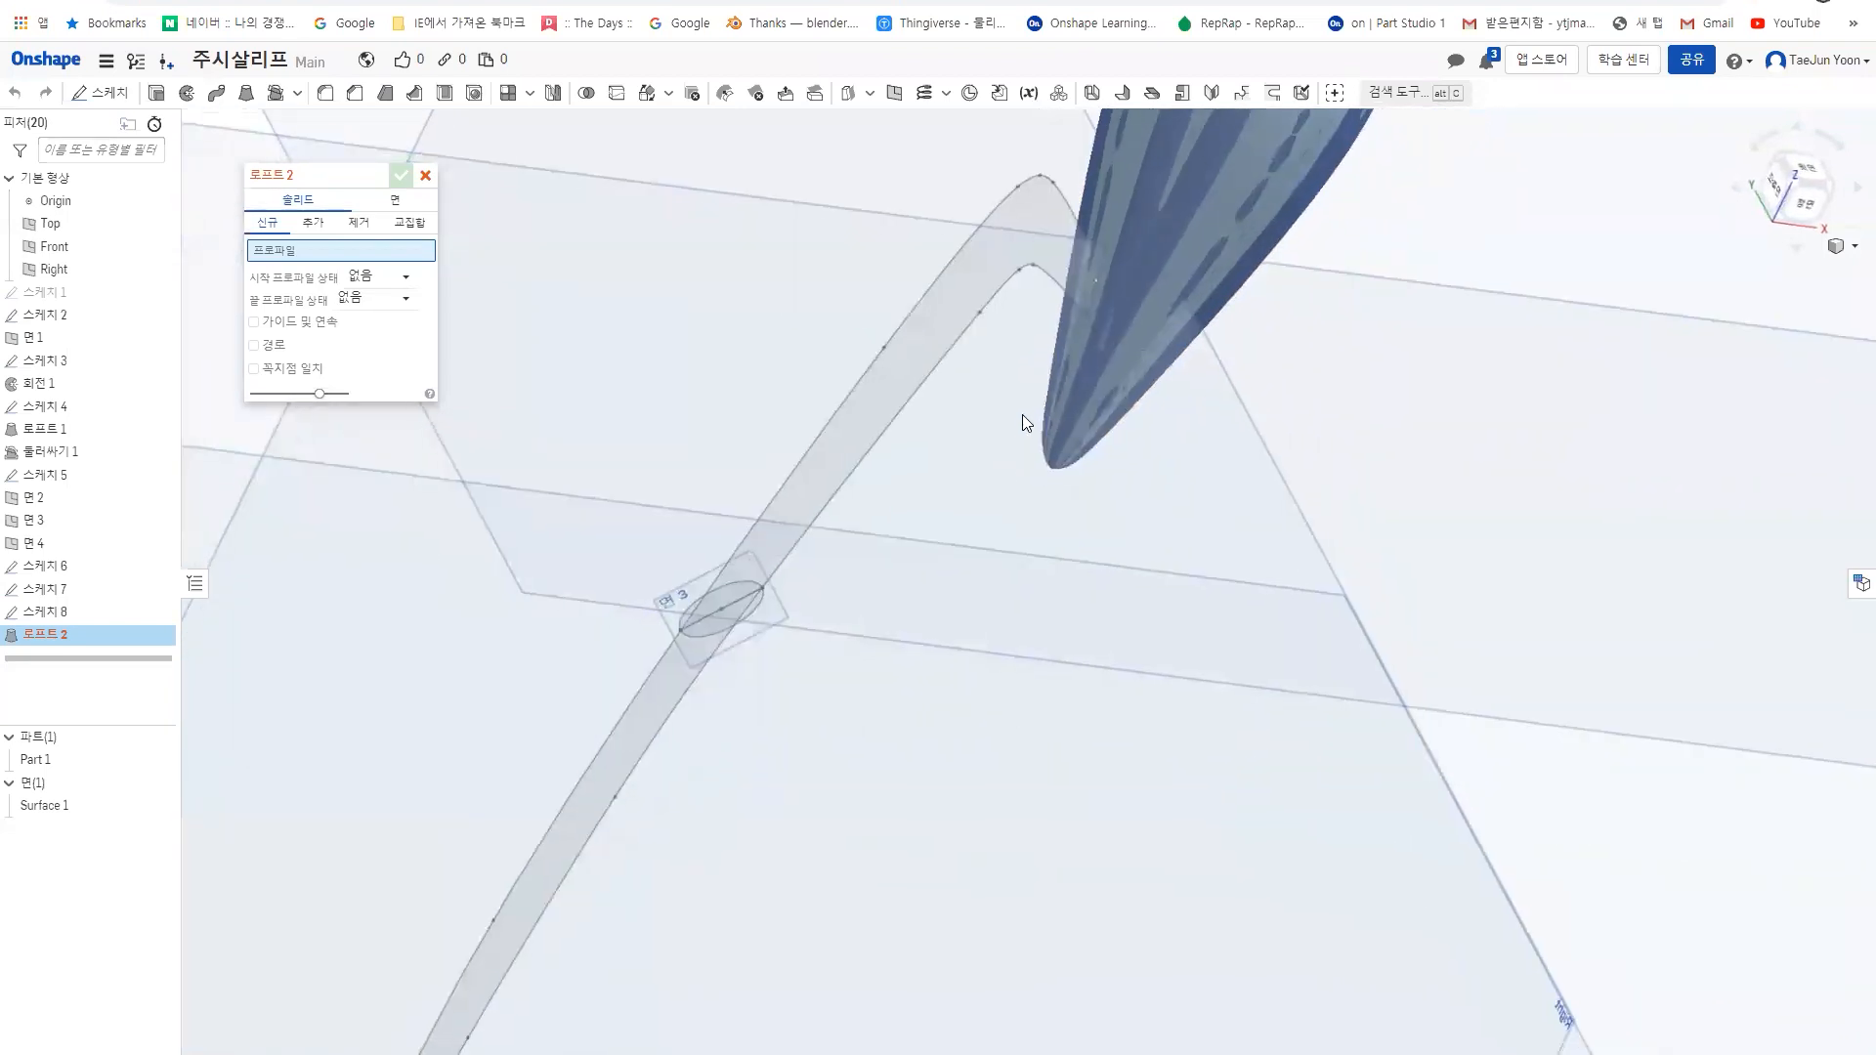
mouse_move(1070, 416)
right_mouse_down()
mouse_move(1020, 394)
mouse_move(1055, 413)
right_mouse_up()
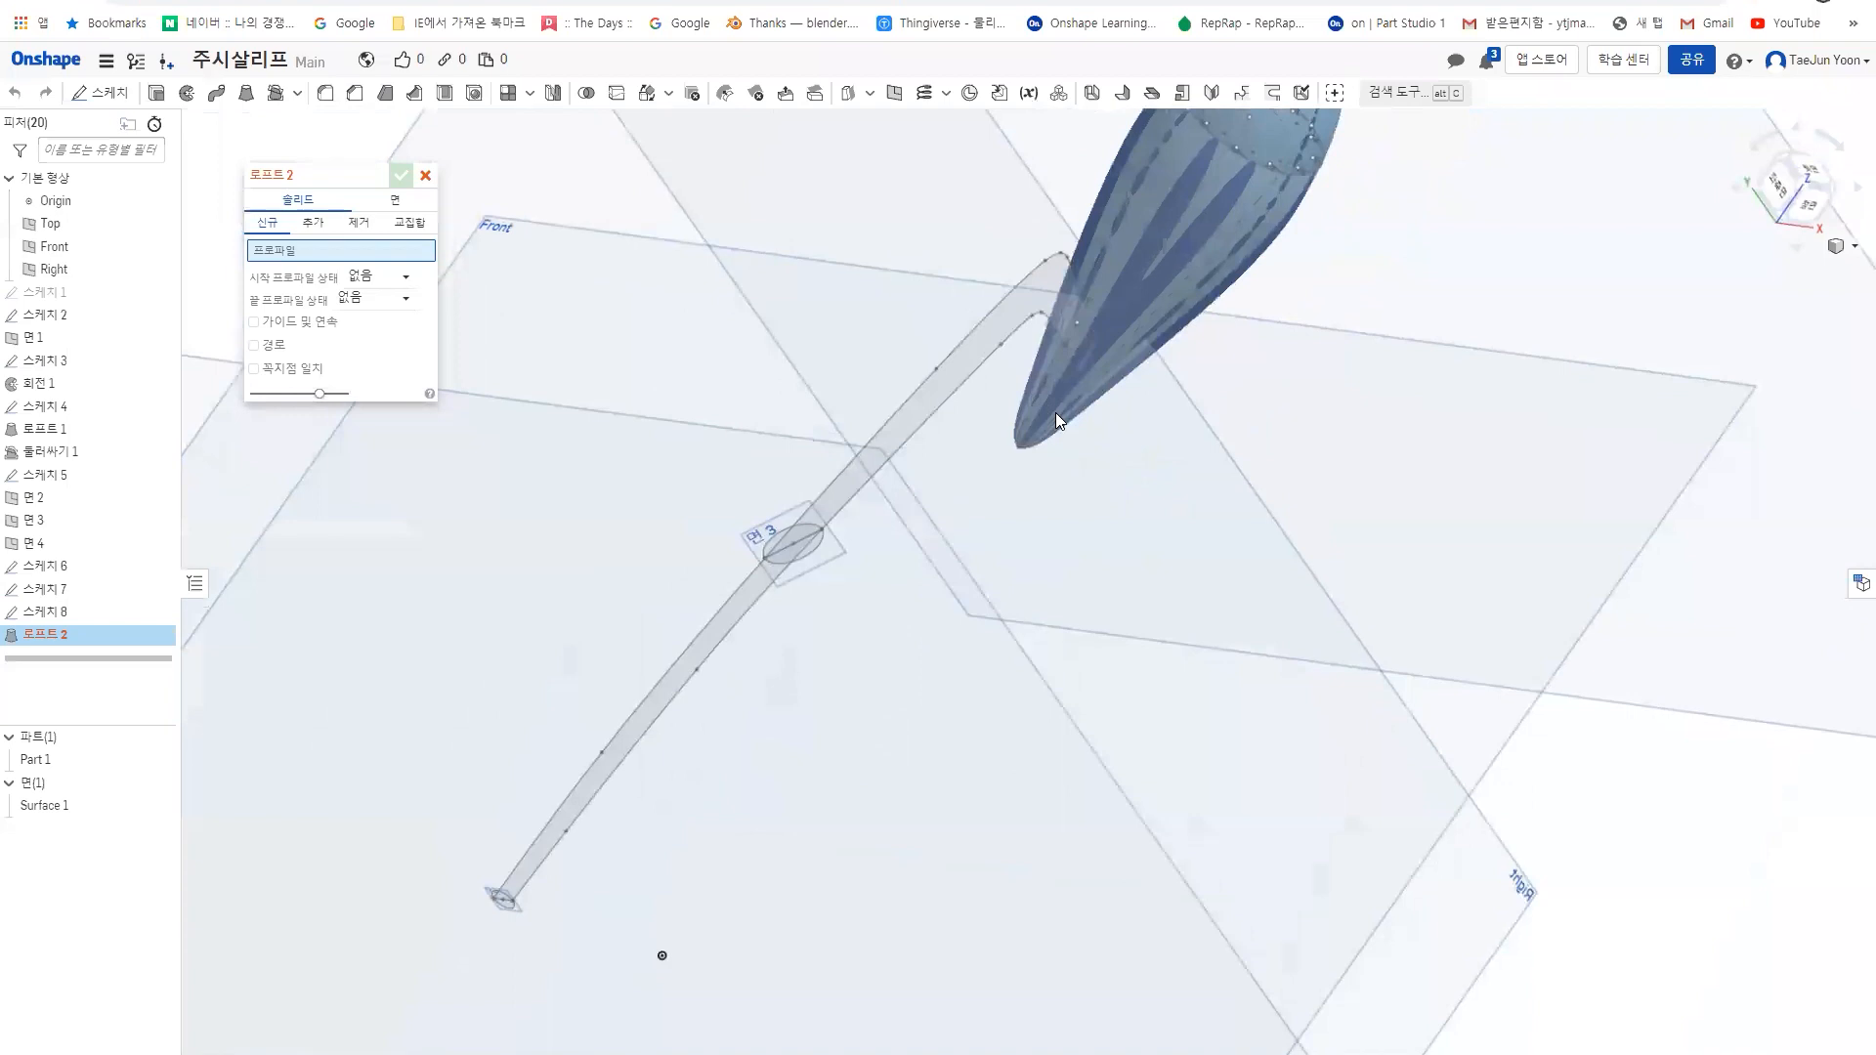
left_click(396, 201)
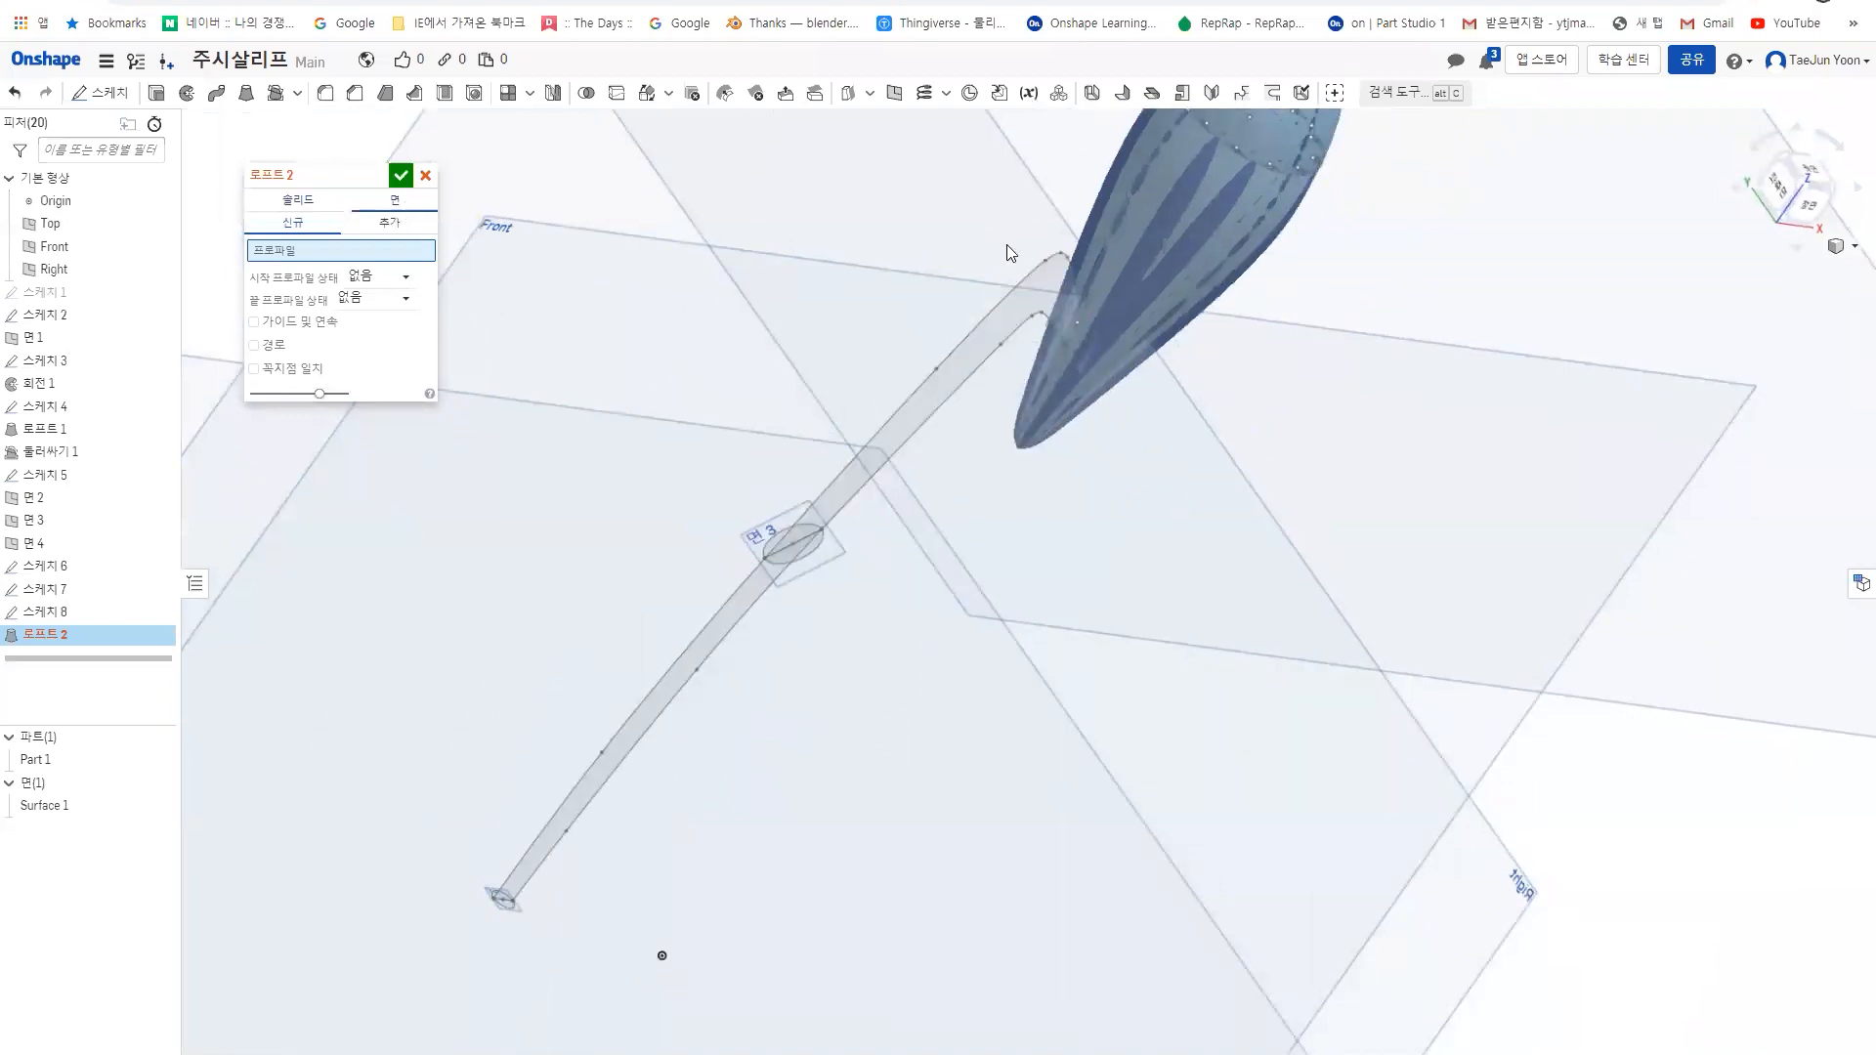
left_click(1086, 324)
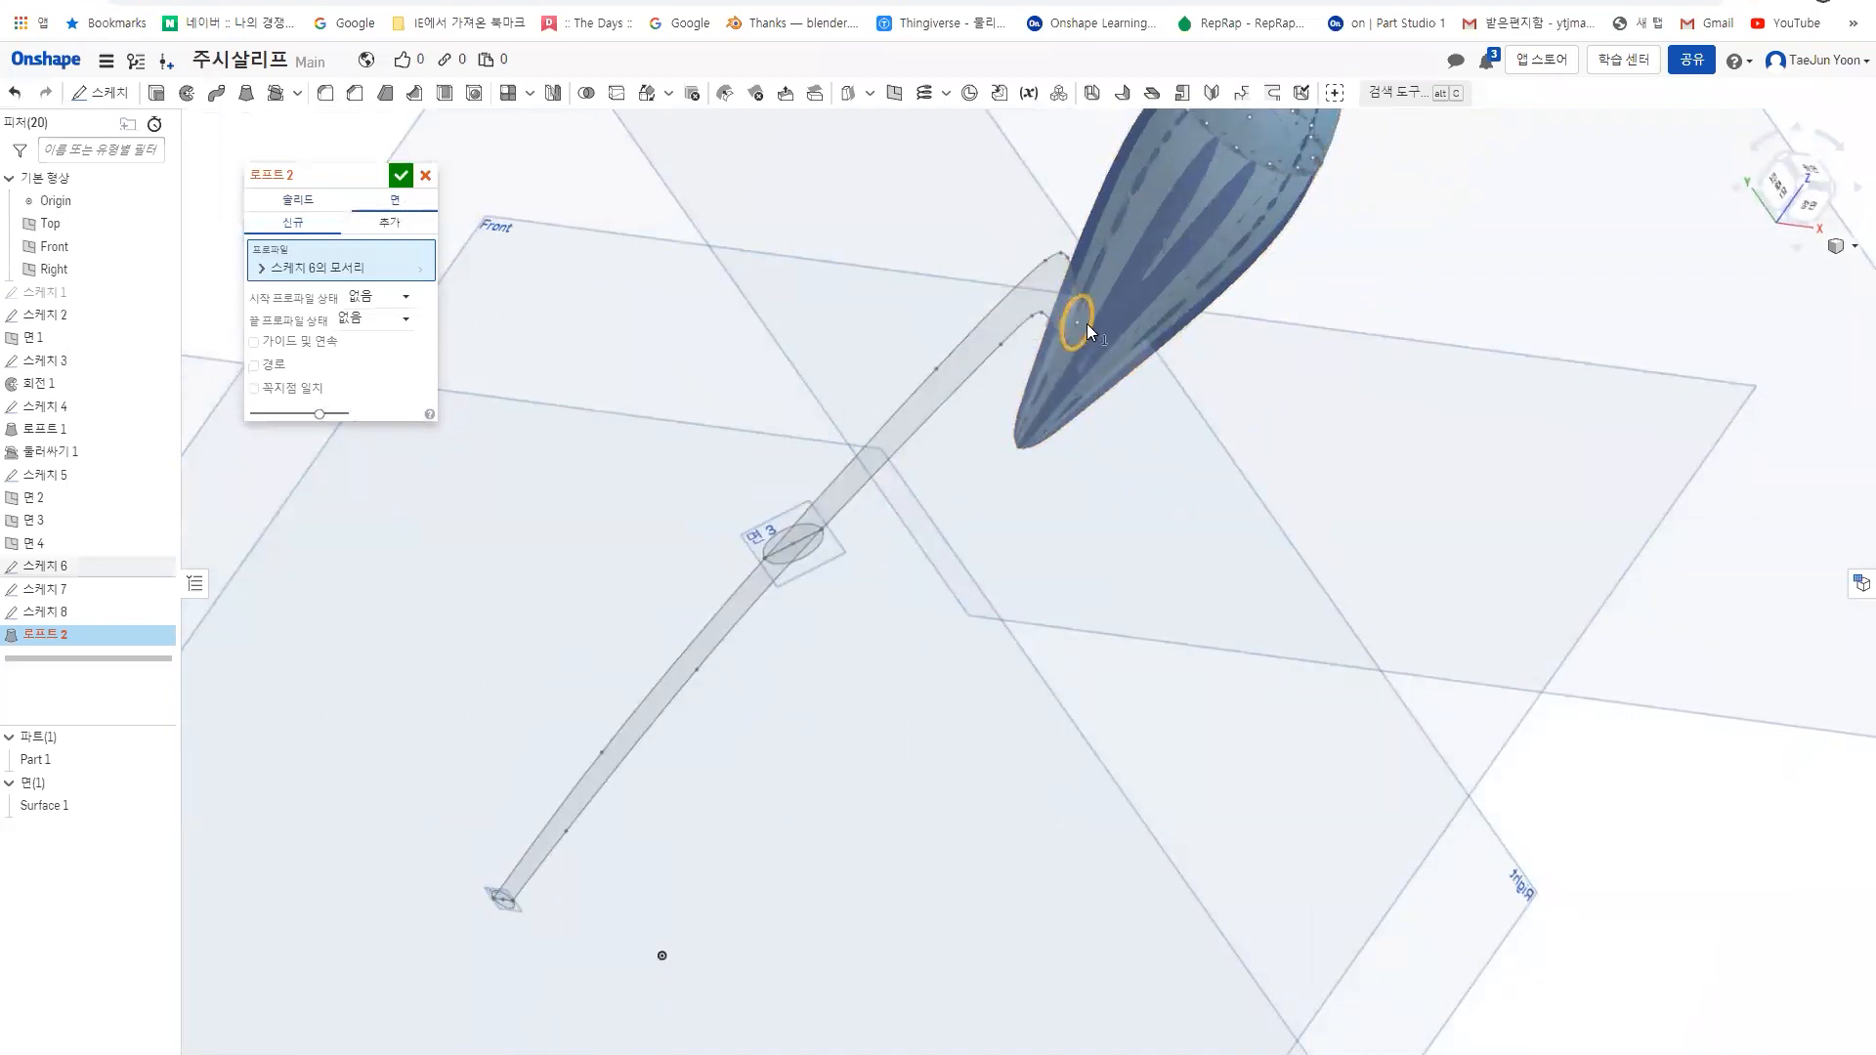
left_click(812, 555)
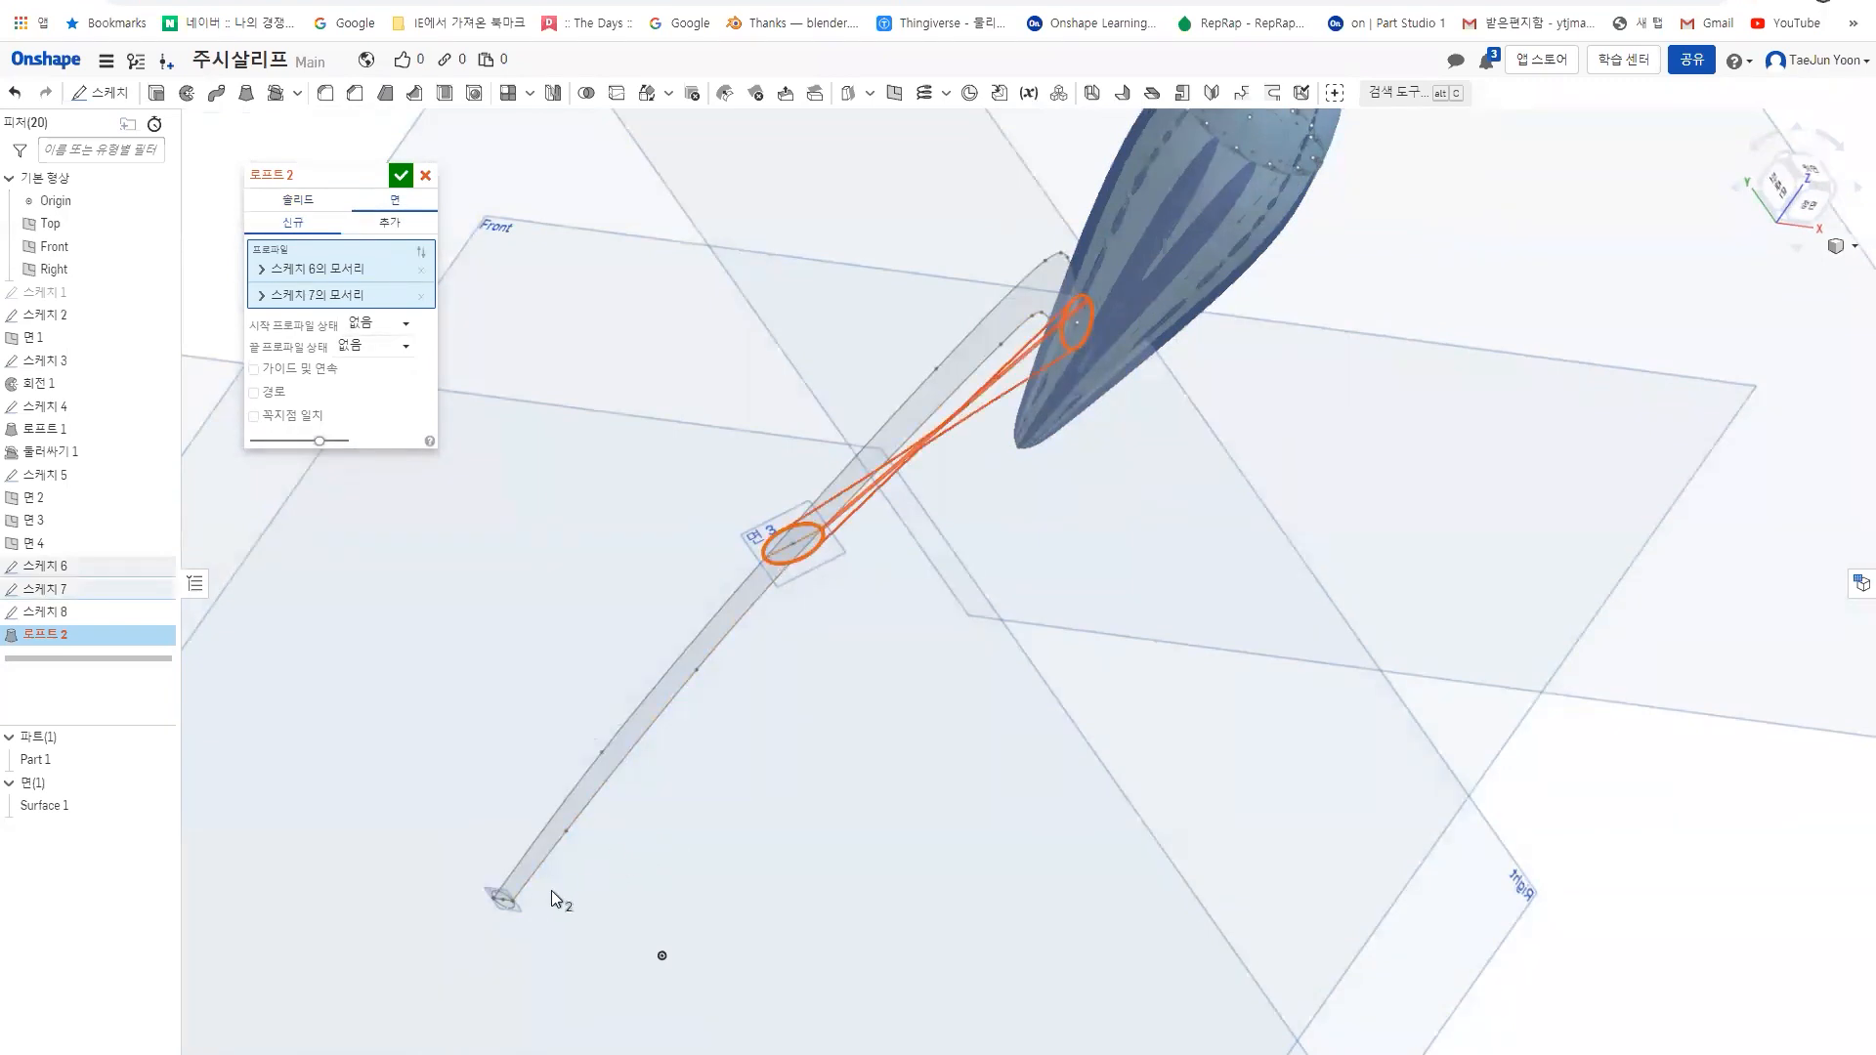
scroll(498, 911, "up", 5)
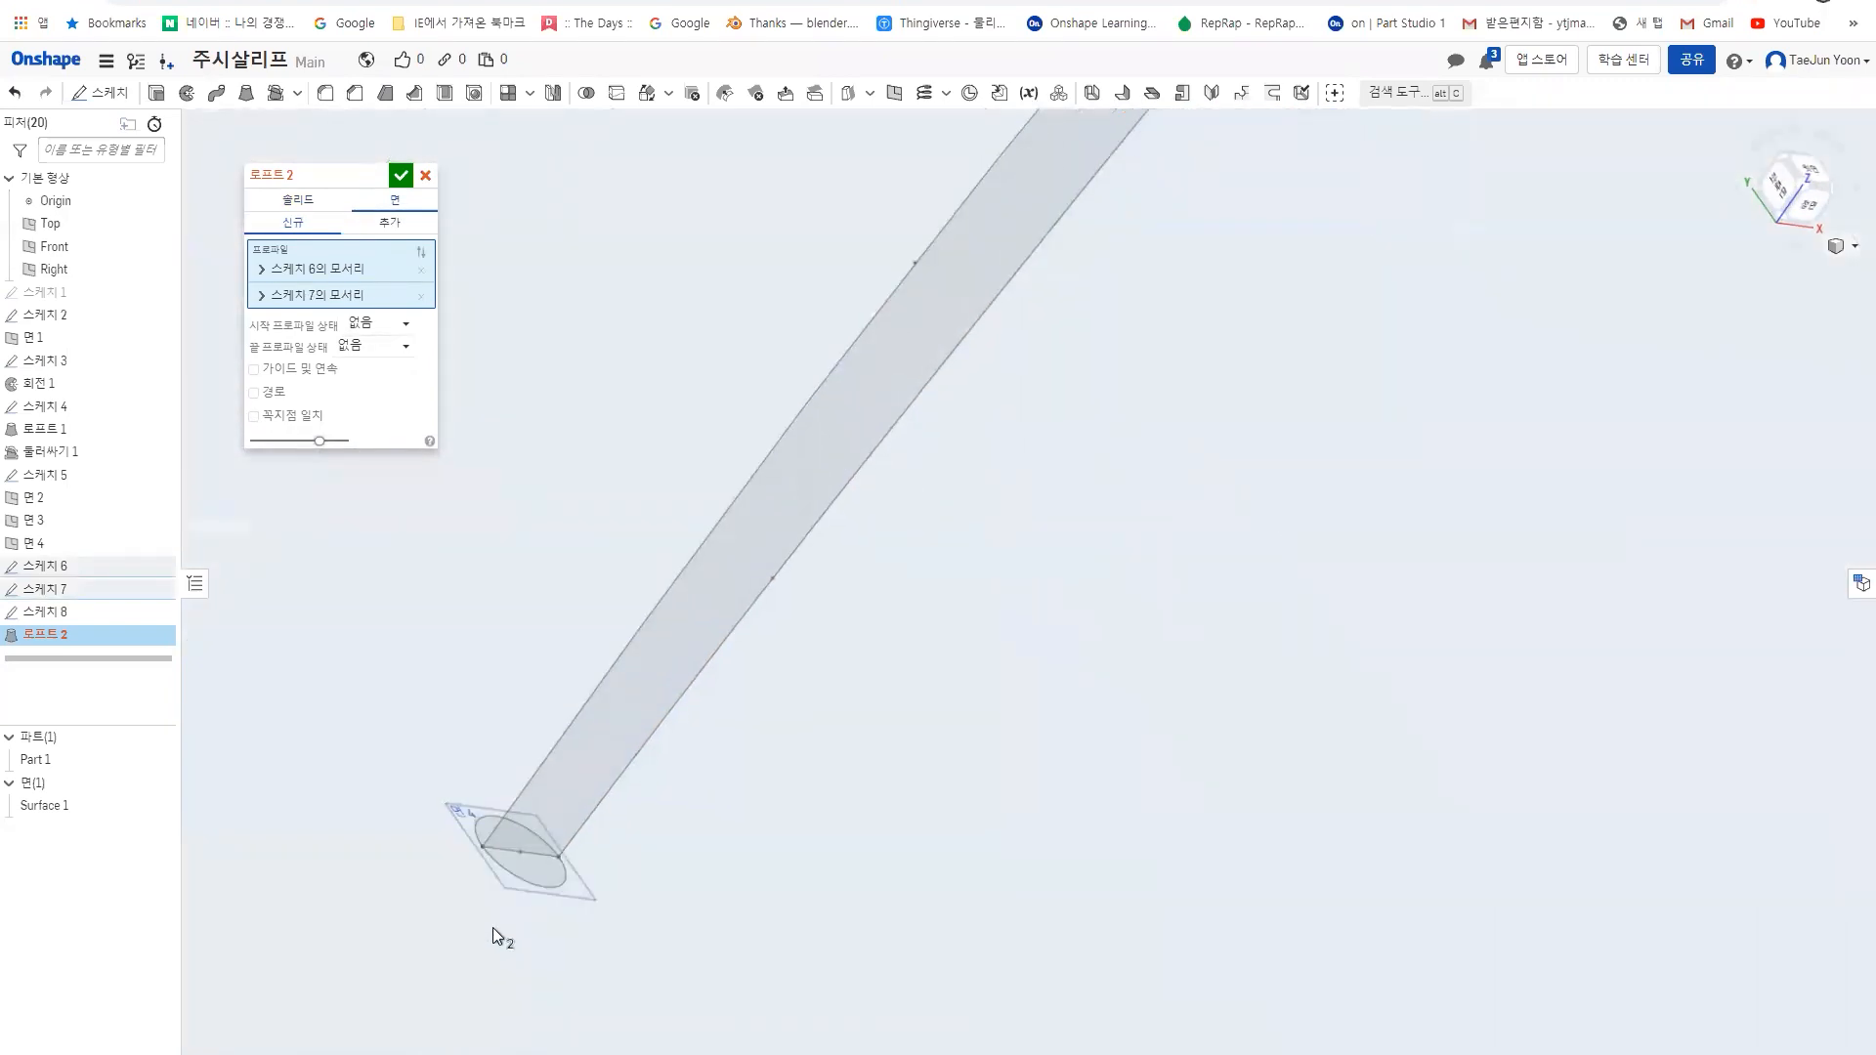
left_click(553, 883)
scroll(959, 588, "down", 3)
- Add the leg outline's outer and inner curves from 스케치 5 as loft guides and accept the surface loft
right_click_drag(959, 588, 850, 418)
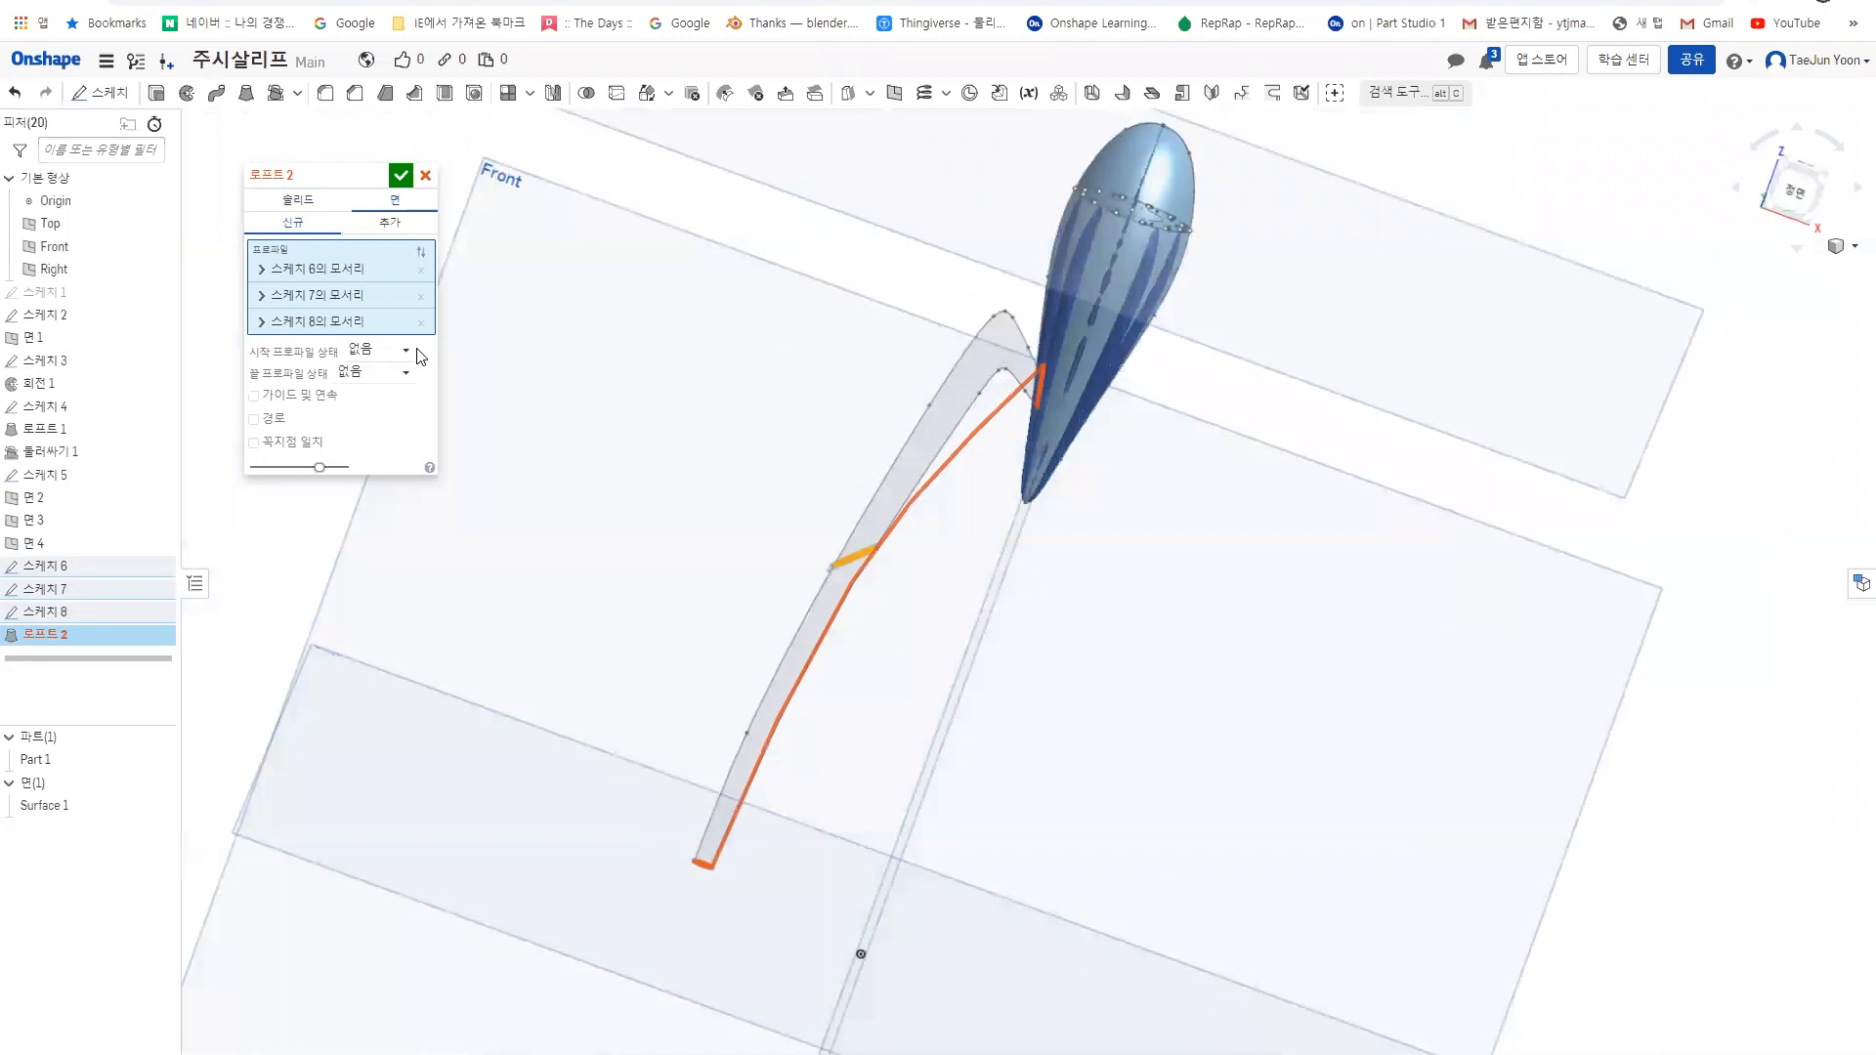
left_click(254, 395)
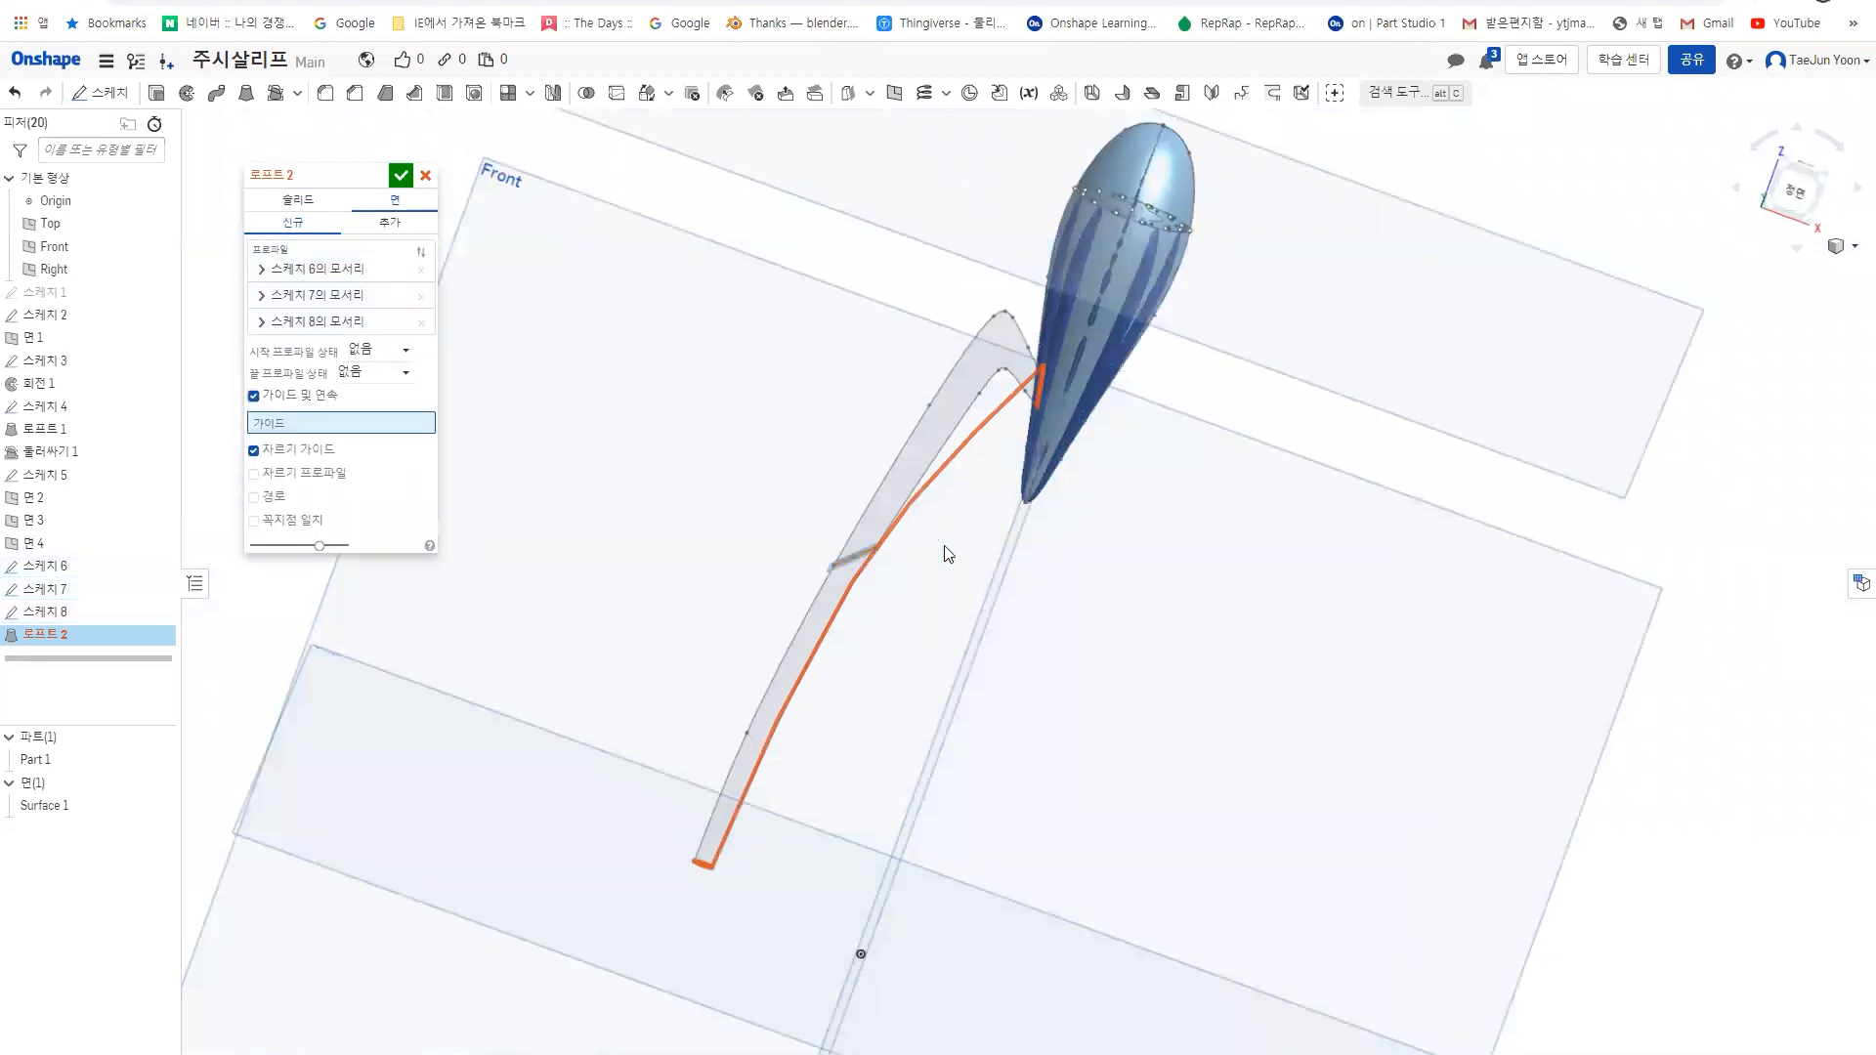
scroll(949, 554, "down", 3)
left_click(1057, 248)
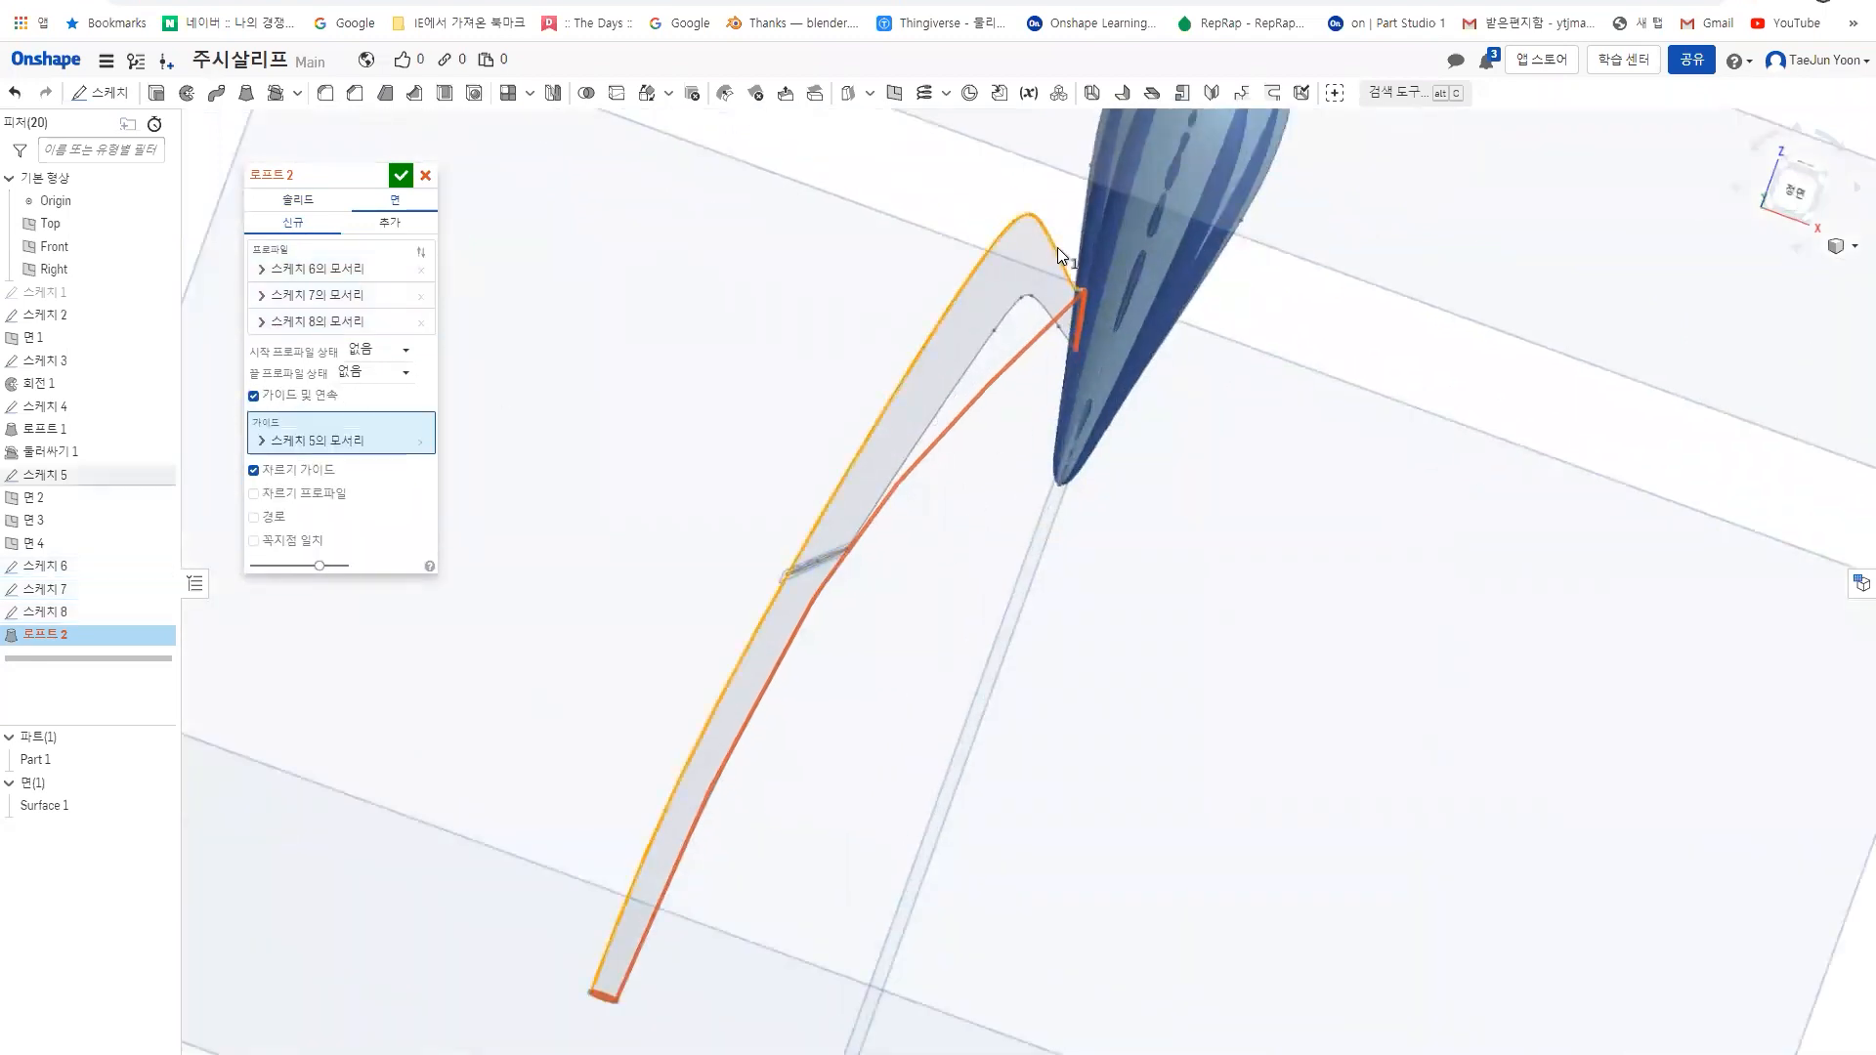
left_click(1008, 315)
right_click_drag(1024, 460, 394, 528)
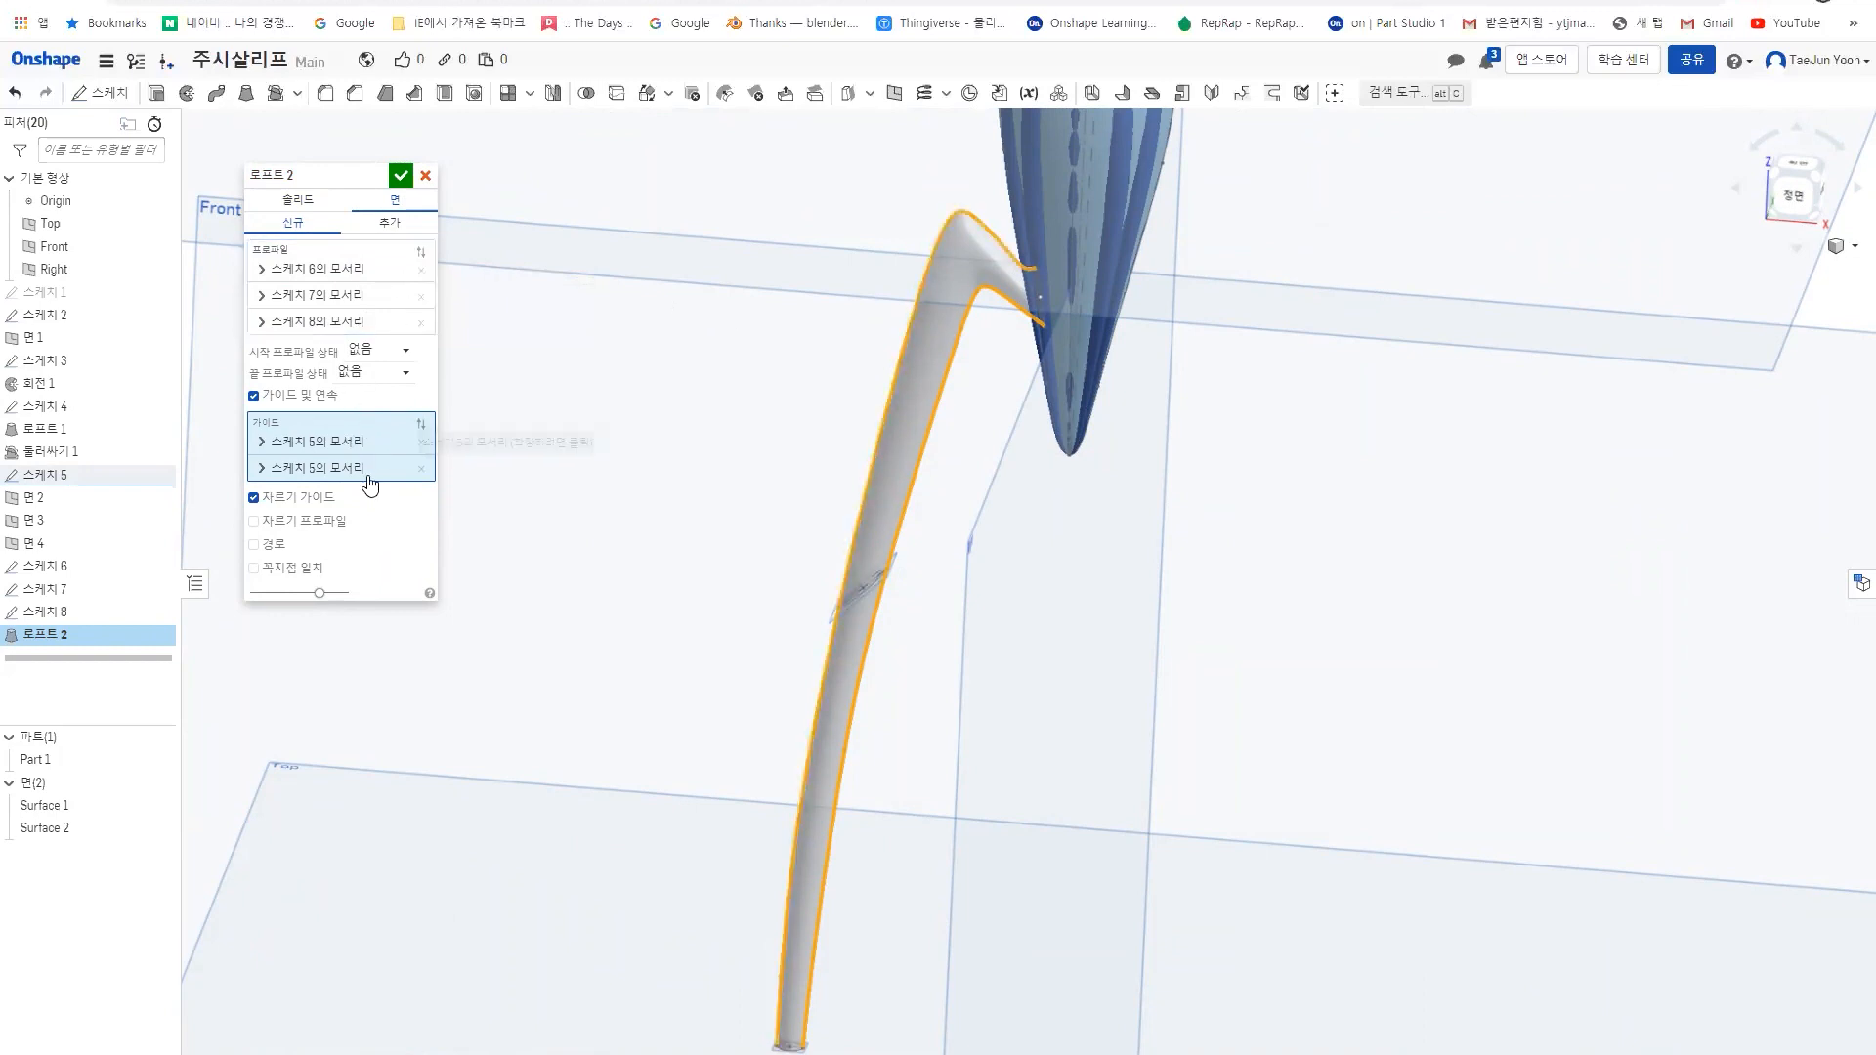
right_click_drag(928, 565, 801, 583)
left_click(403, 177)
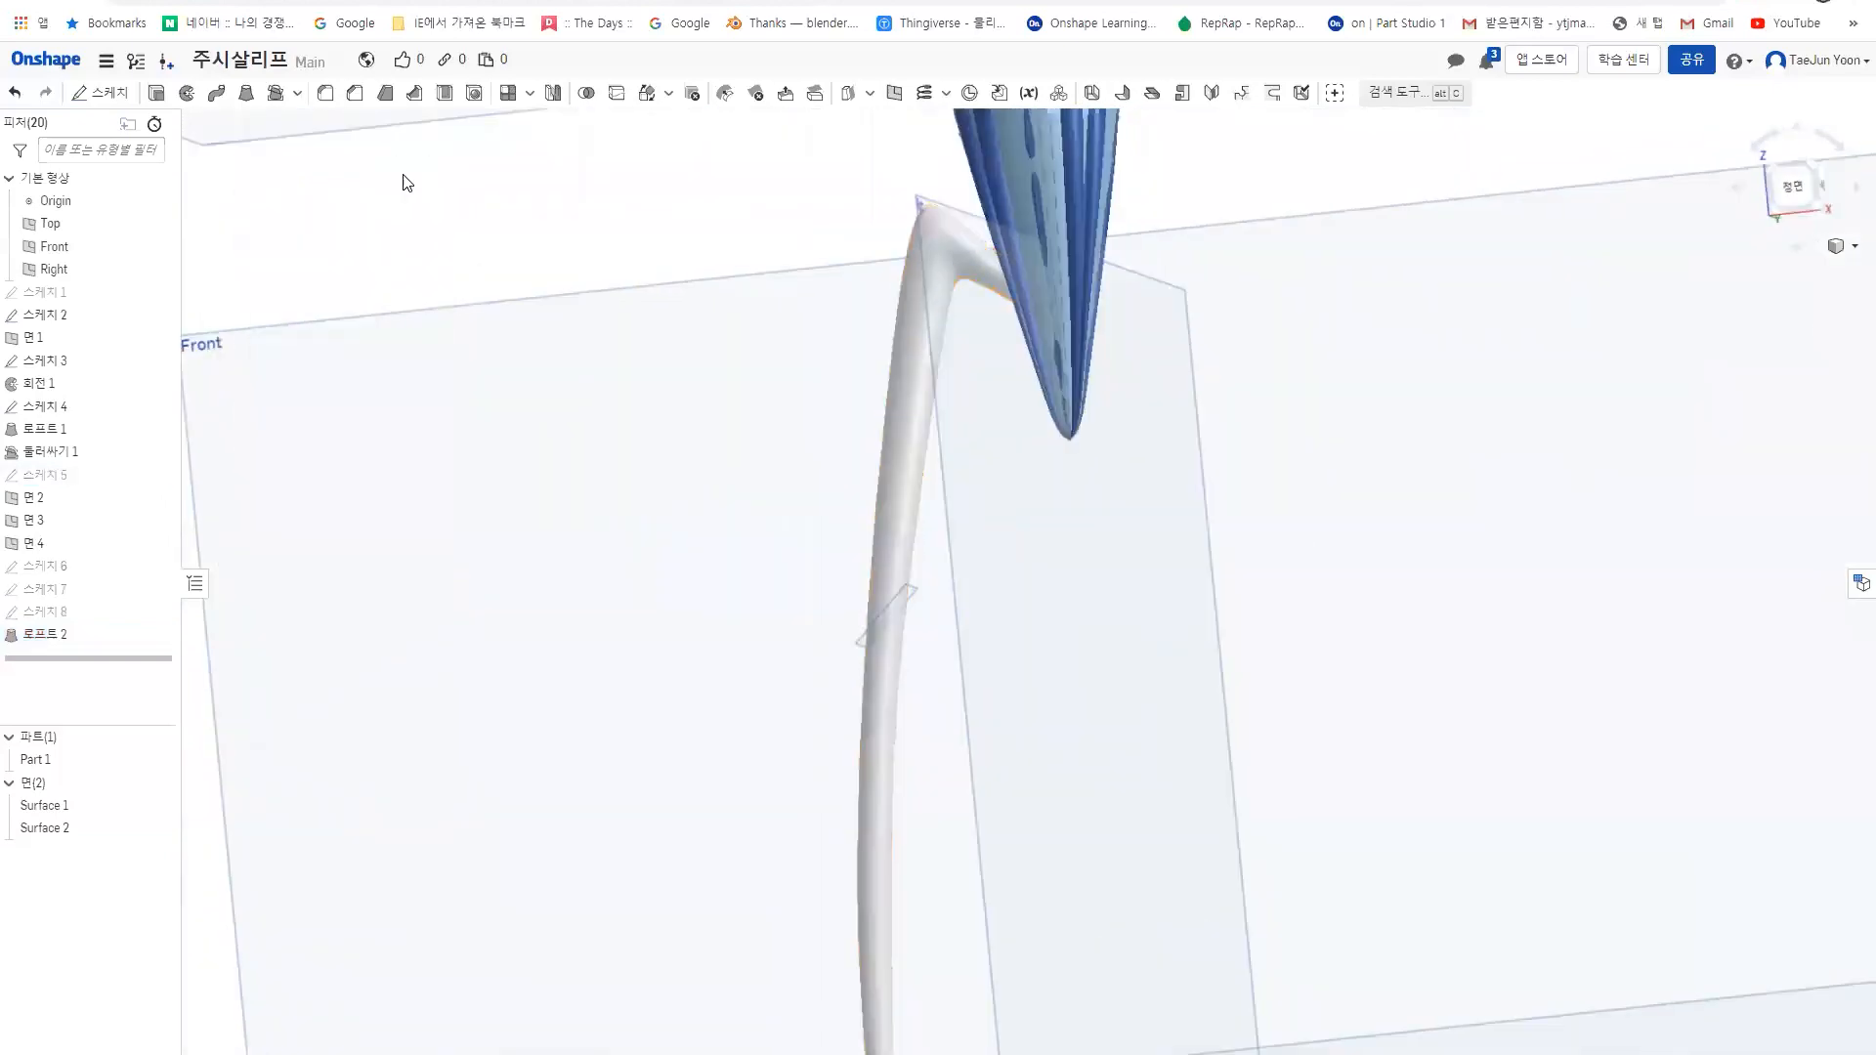
right_click_drag(859, 434, 883, 515)
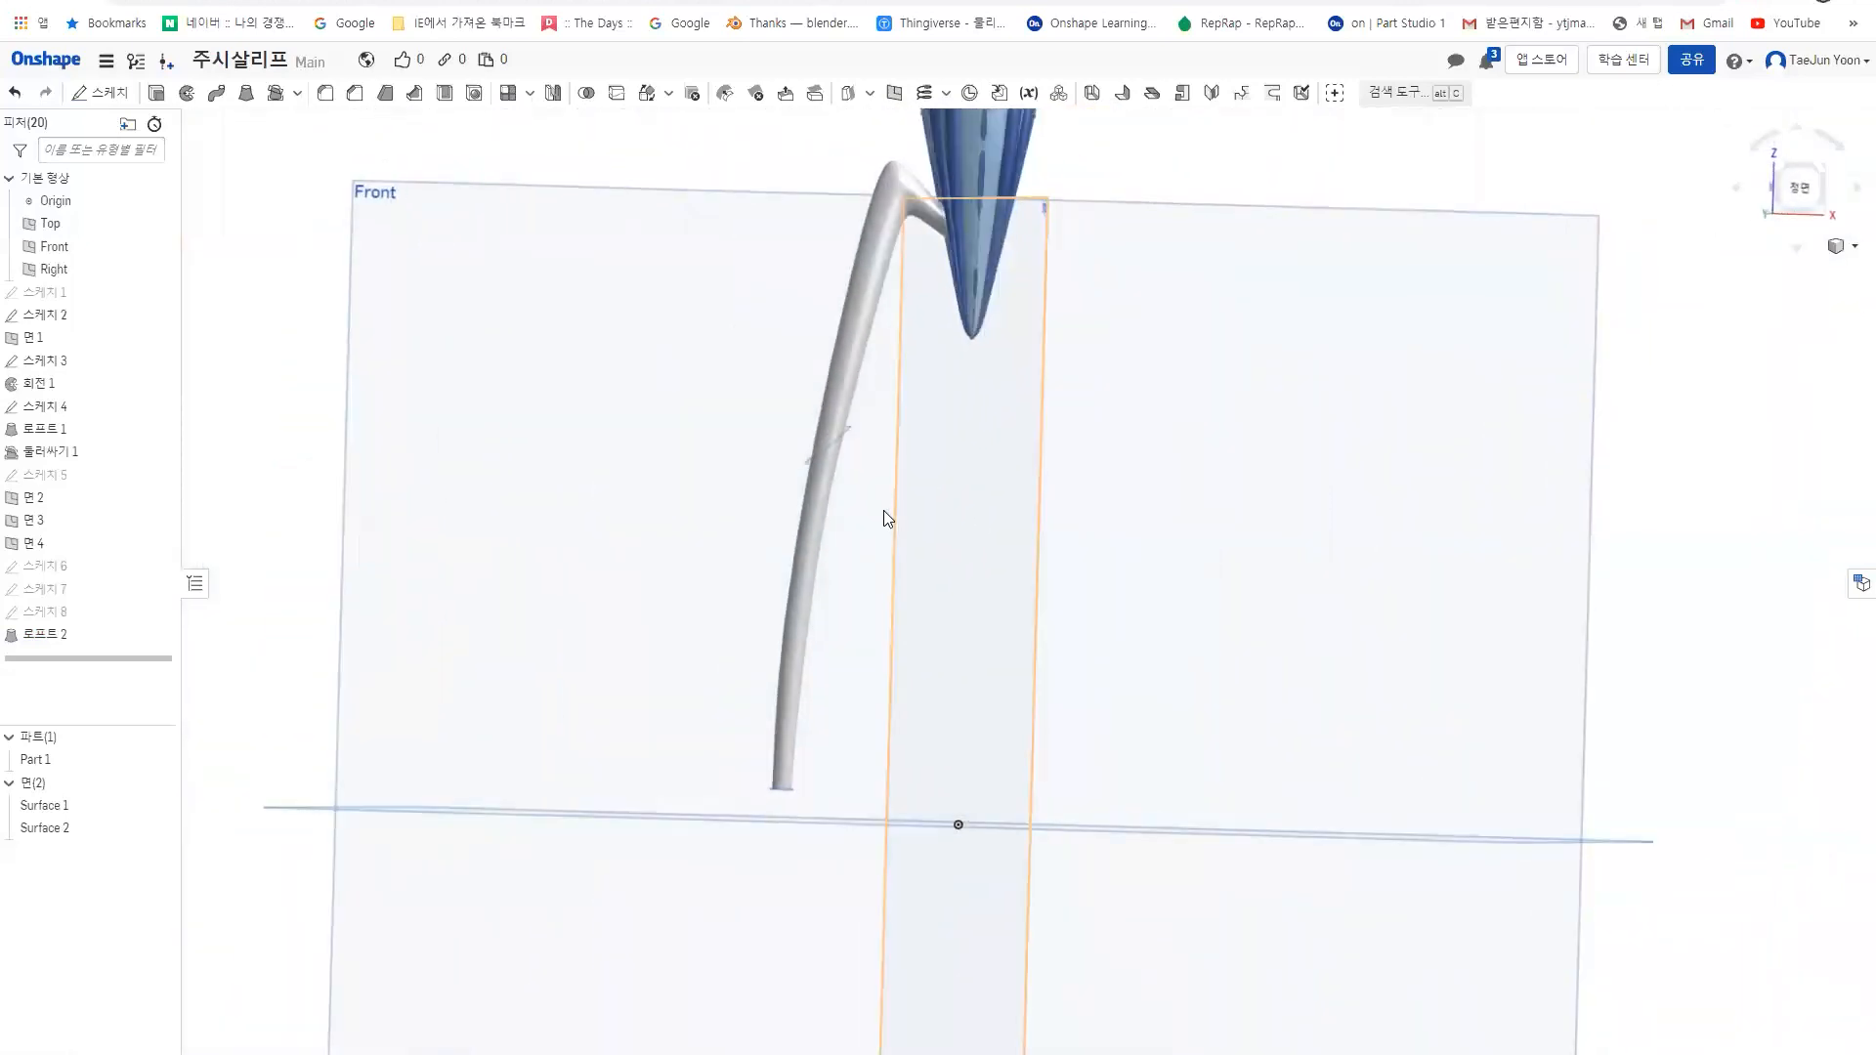
left_click(103, 831)
left_click(252, 889)
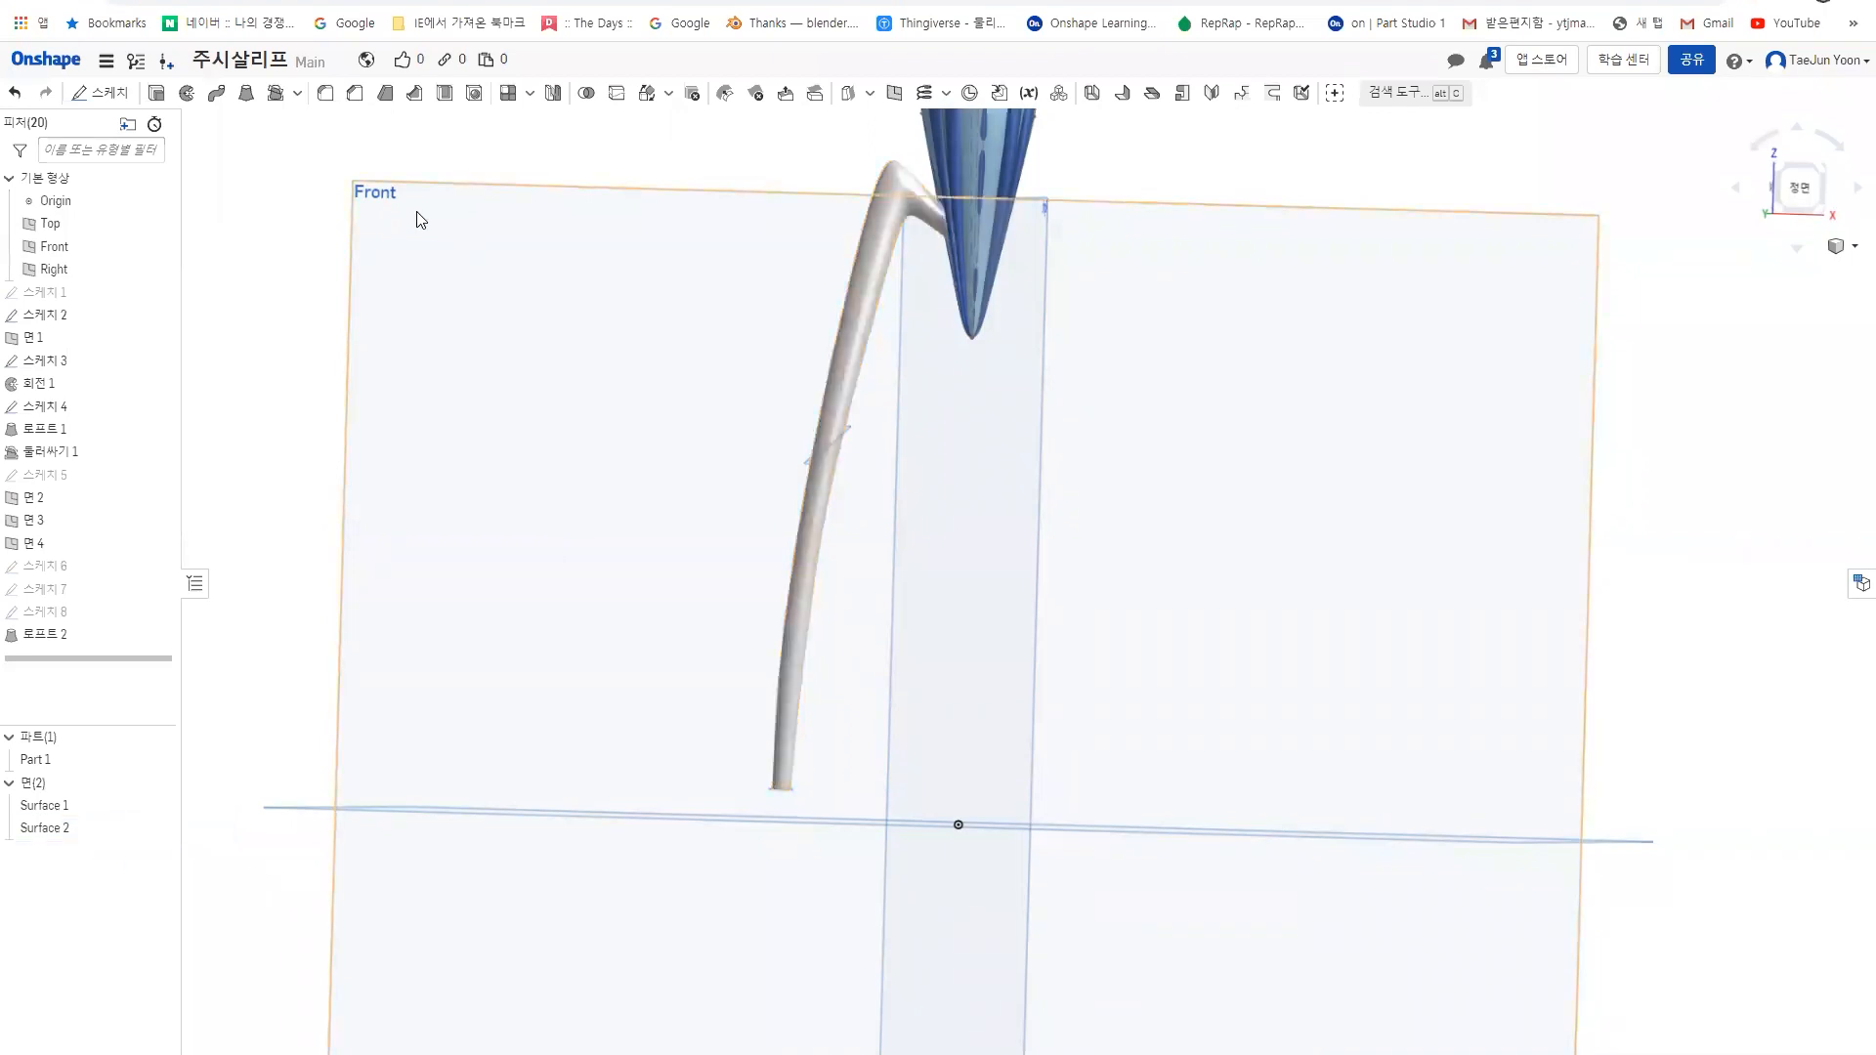
left_click(277, 95)
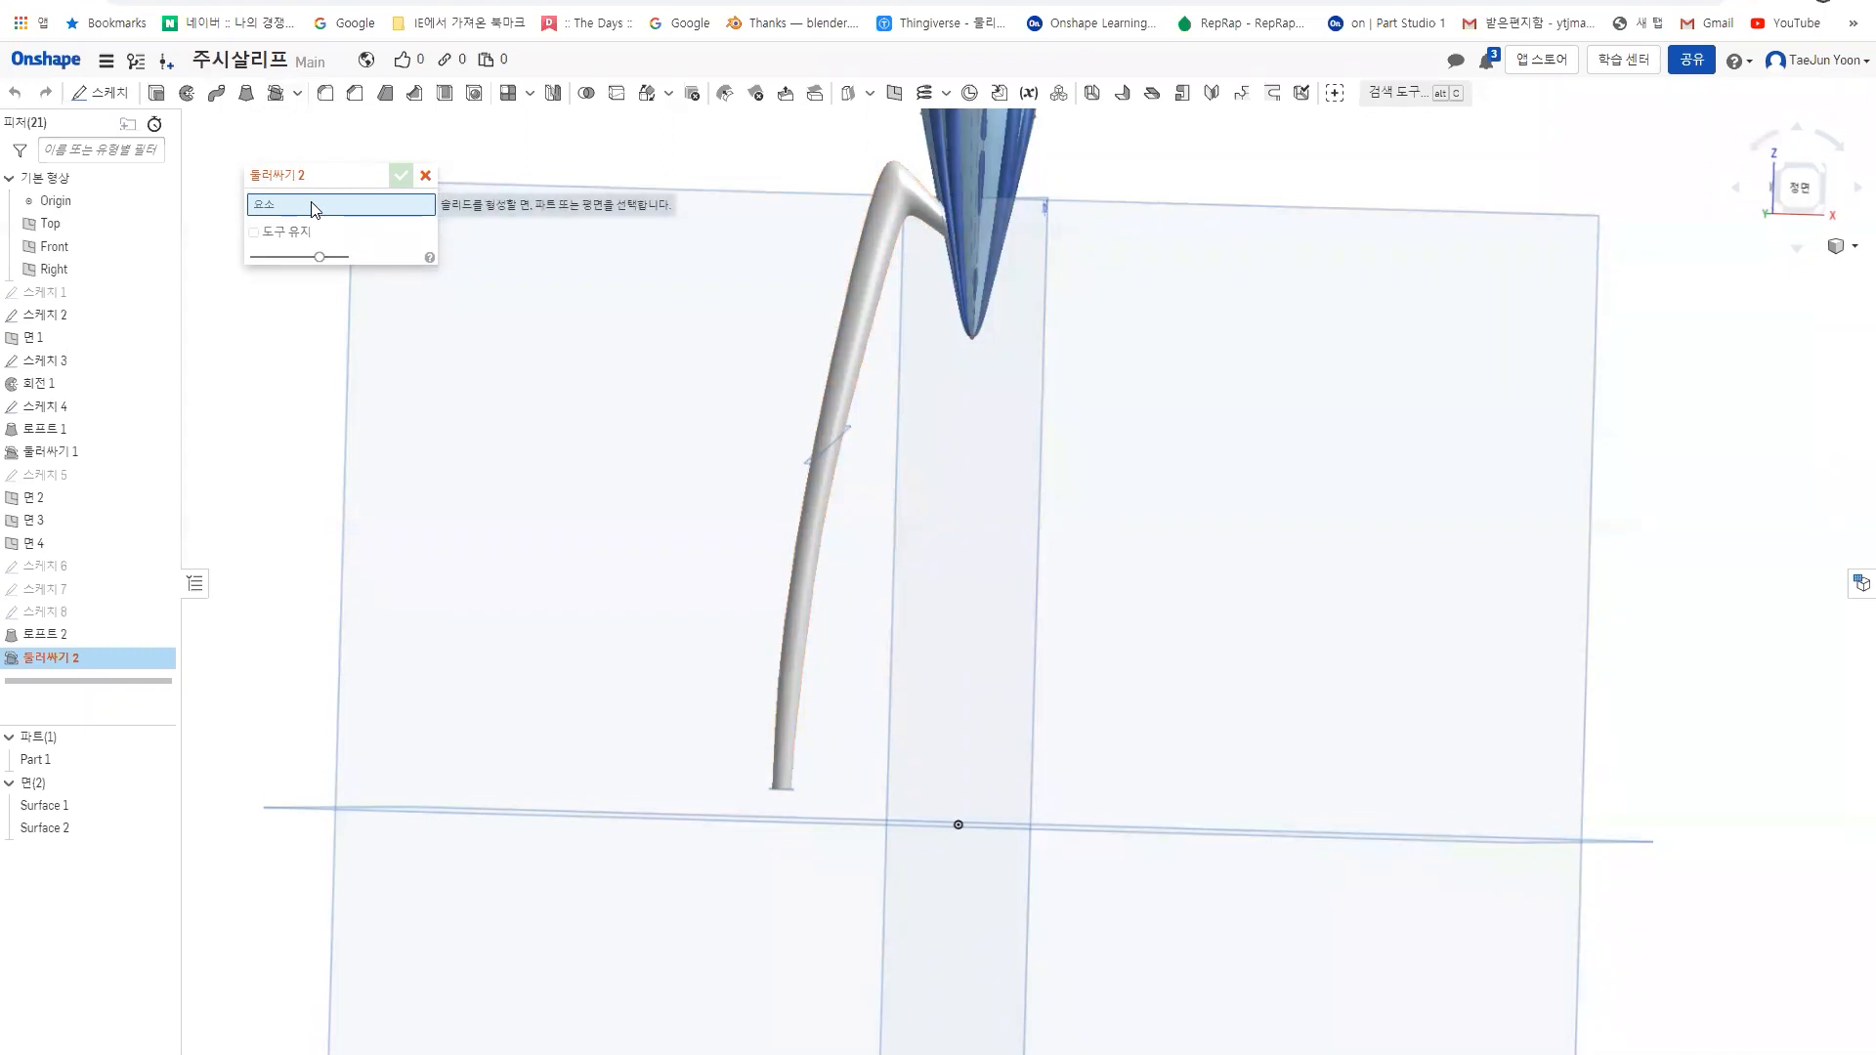
left_click(863, 259)
right_click_drag(944, 283, 907, 284)
scroll(907, 284, "down", 5)
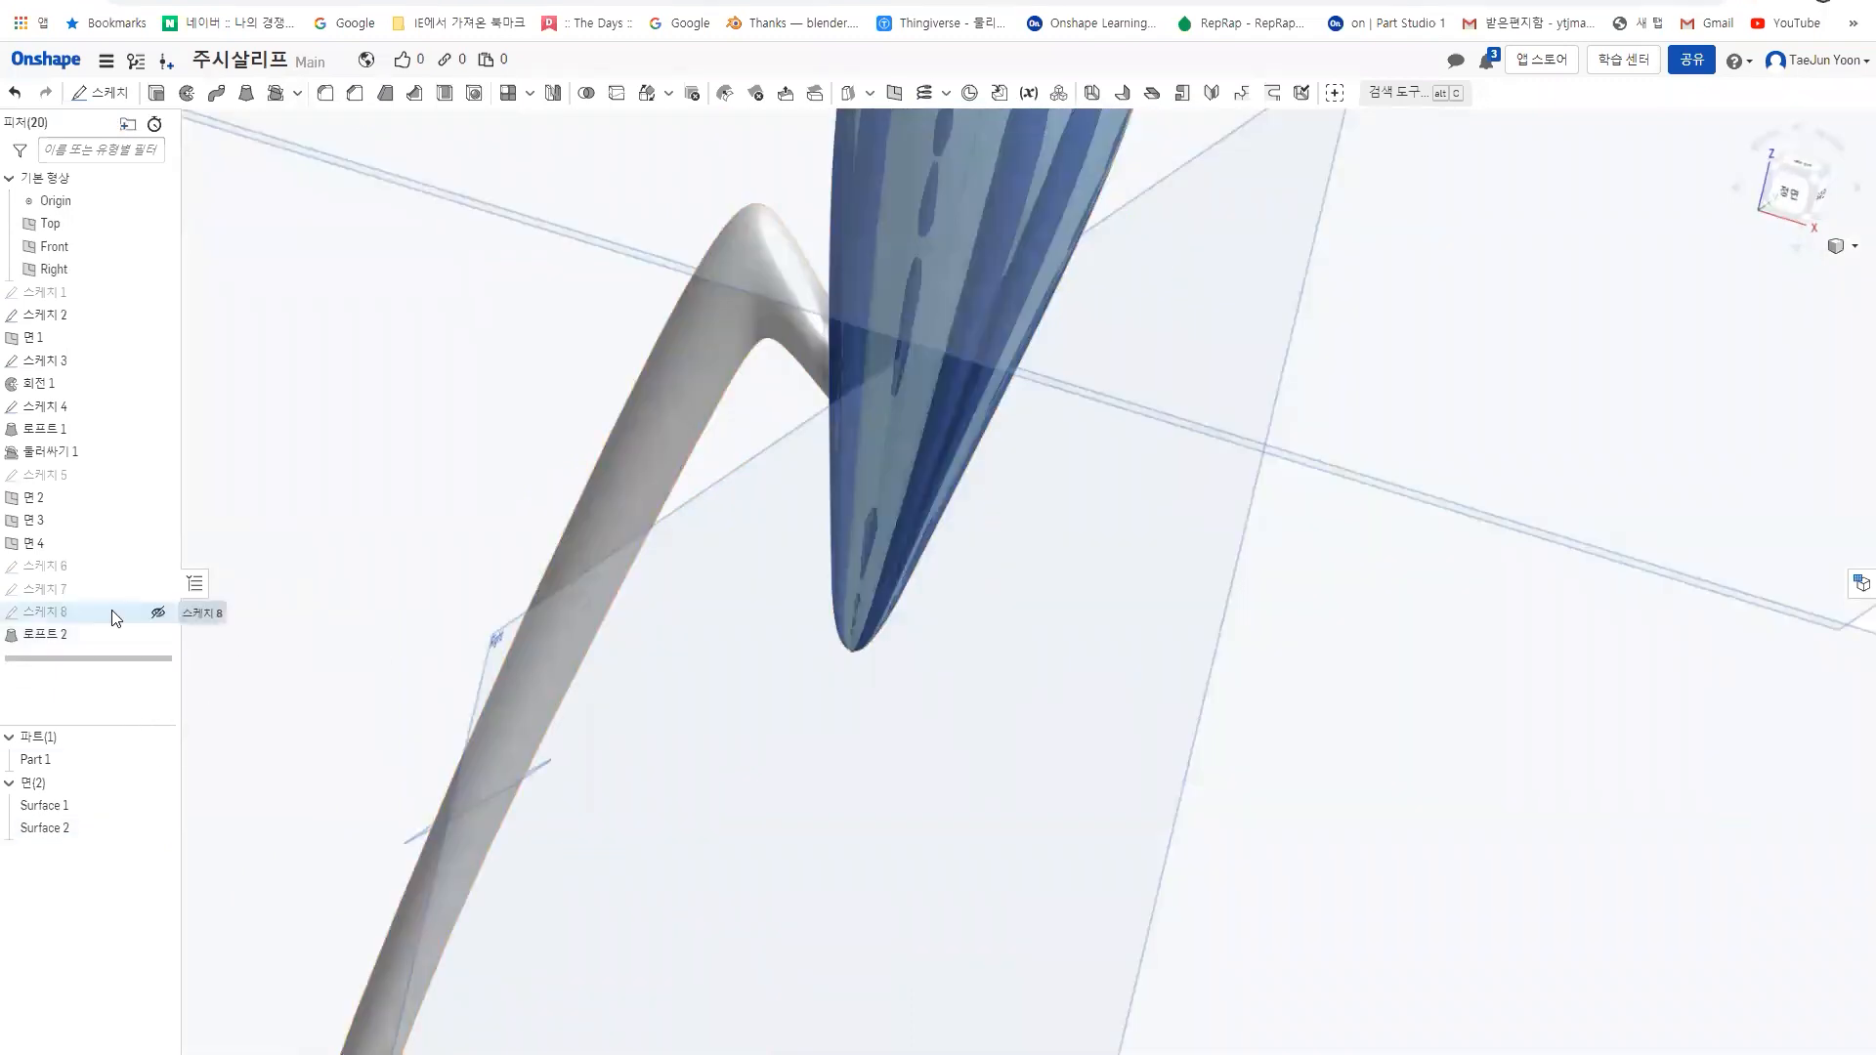
- Show the leg's three cross-section sketches, 스케치 6, 스케치 7 and 스케치 8
mouse_move(741, 406)
right_mouse_down()
mouse_move(840, 413)
mouse_move(756, 413)
right_mouse_up()
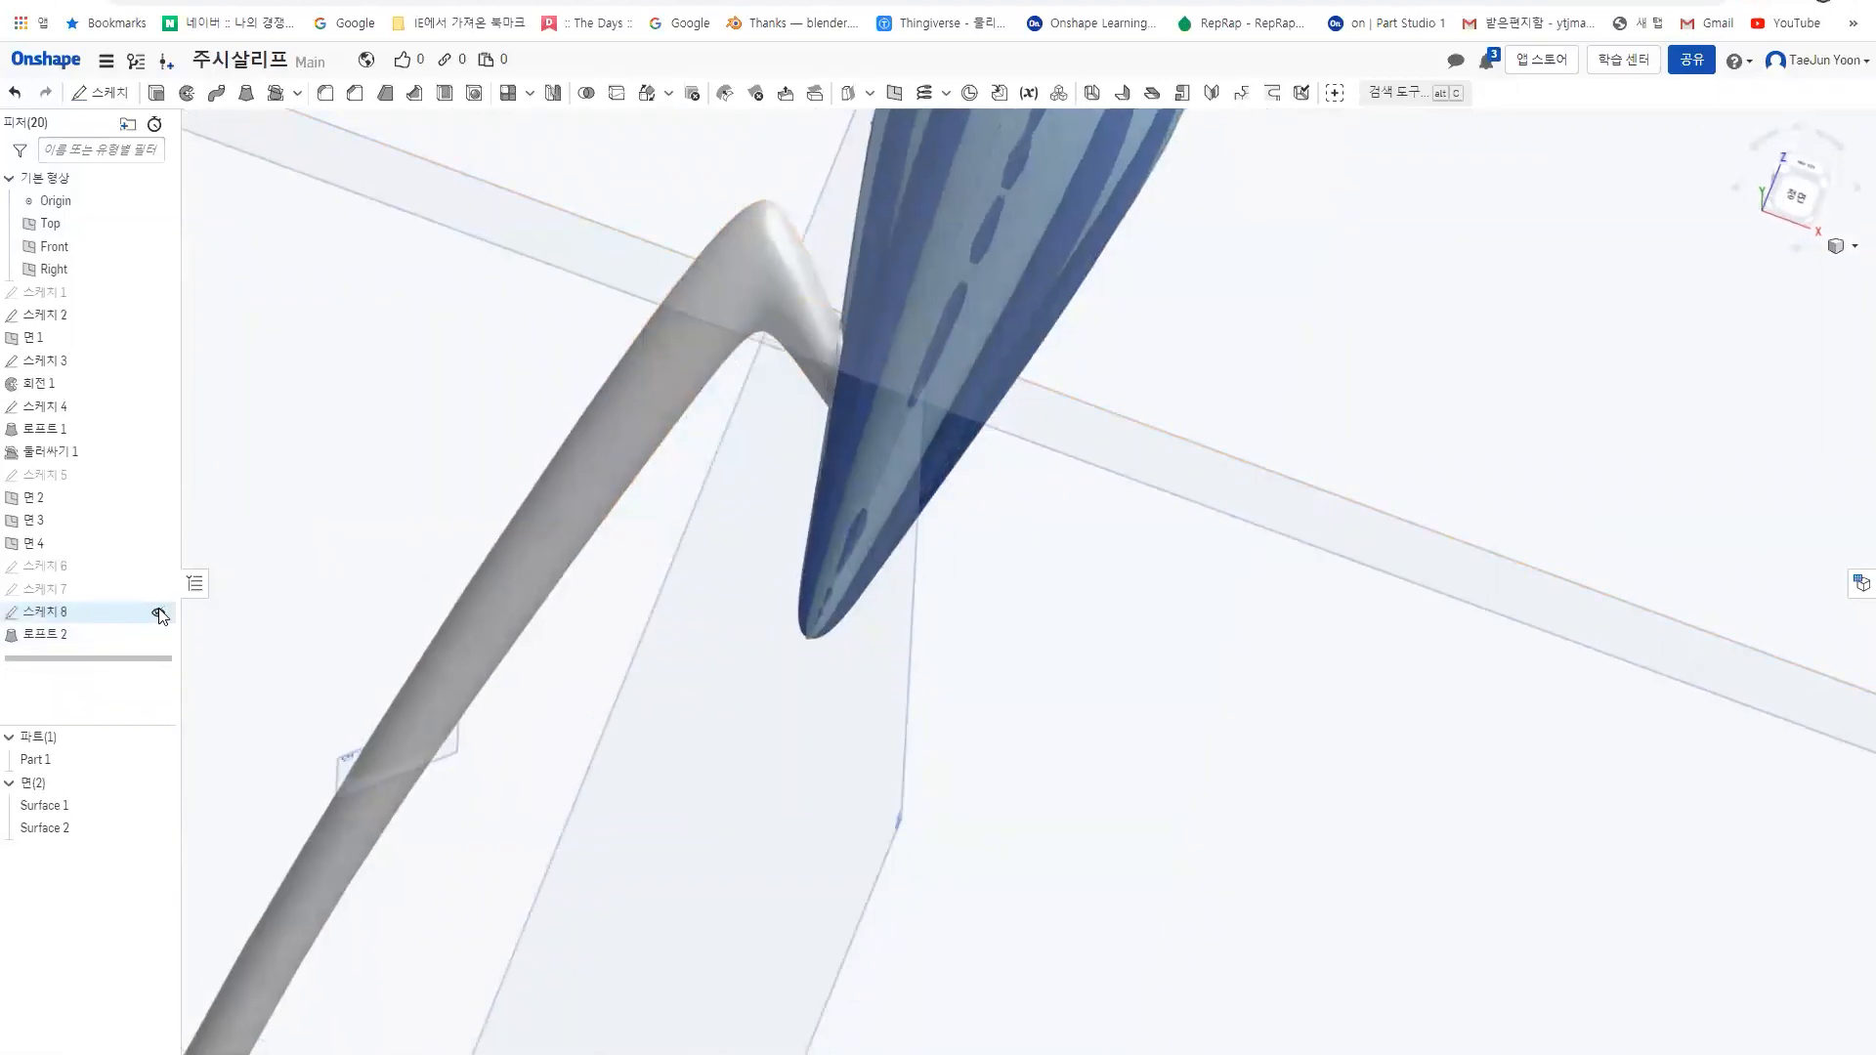
left_click(159, 615)
left_click(159, 589)
left_click(159, 567)
middle_click_drag(652, 574, 715, 481)
scroll(708, 489, "down", 1)
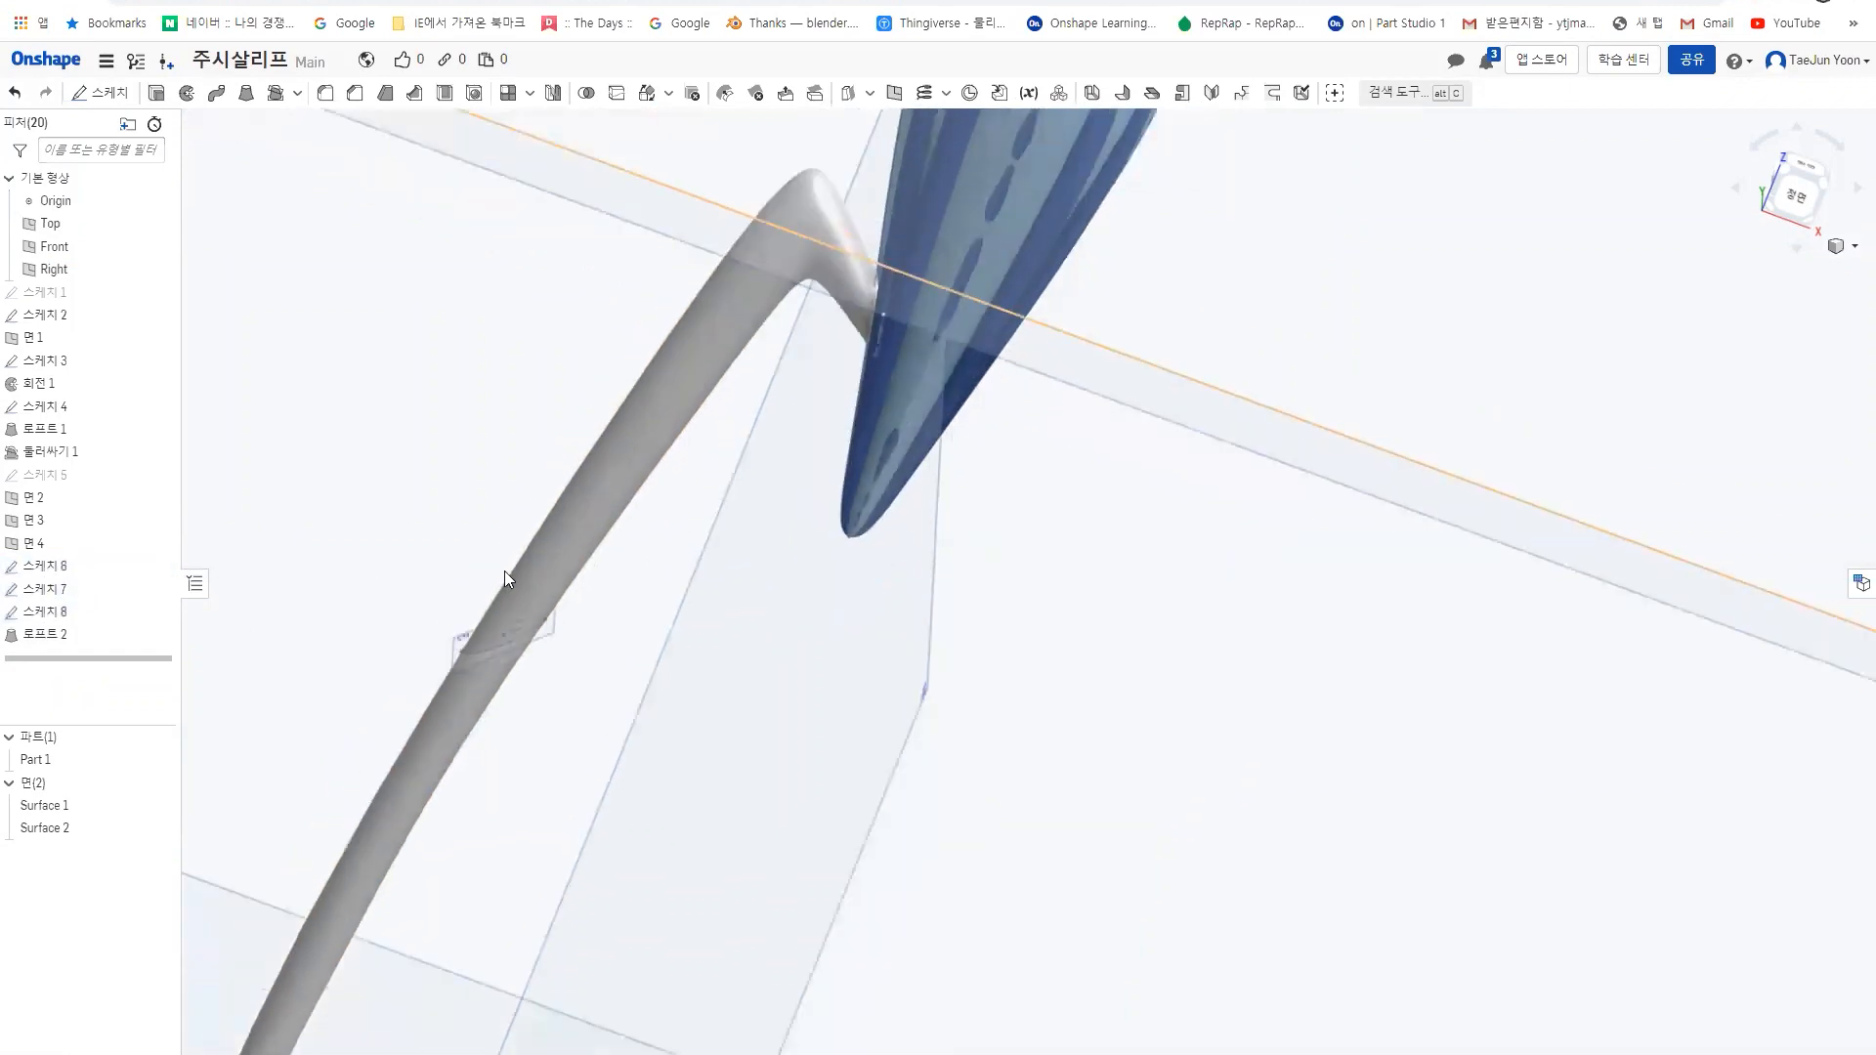
- Enclose (둘러싸기) the leg's lofted surface with the end profiles 스케치 6 and 스케치 8 to create a solid part
left_click(275, 94)
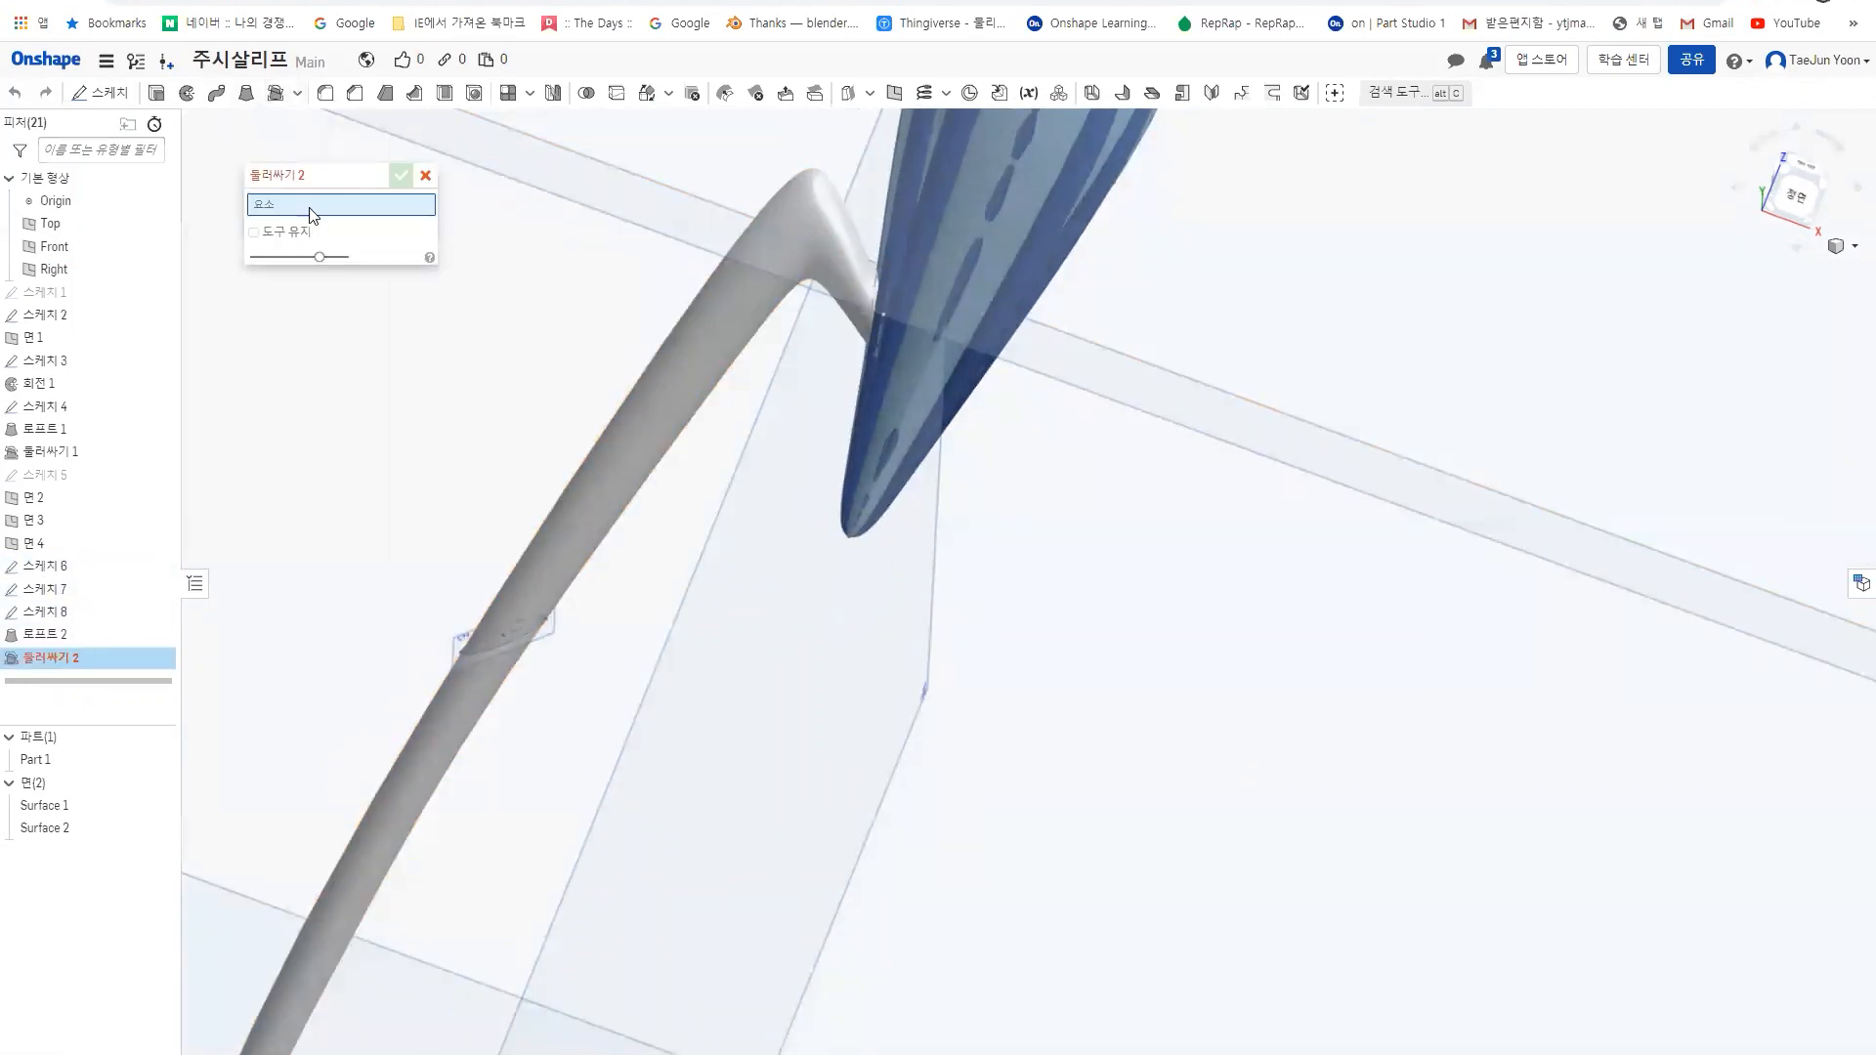
left_click(677, 371)
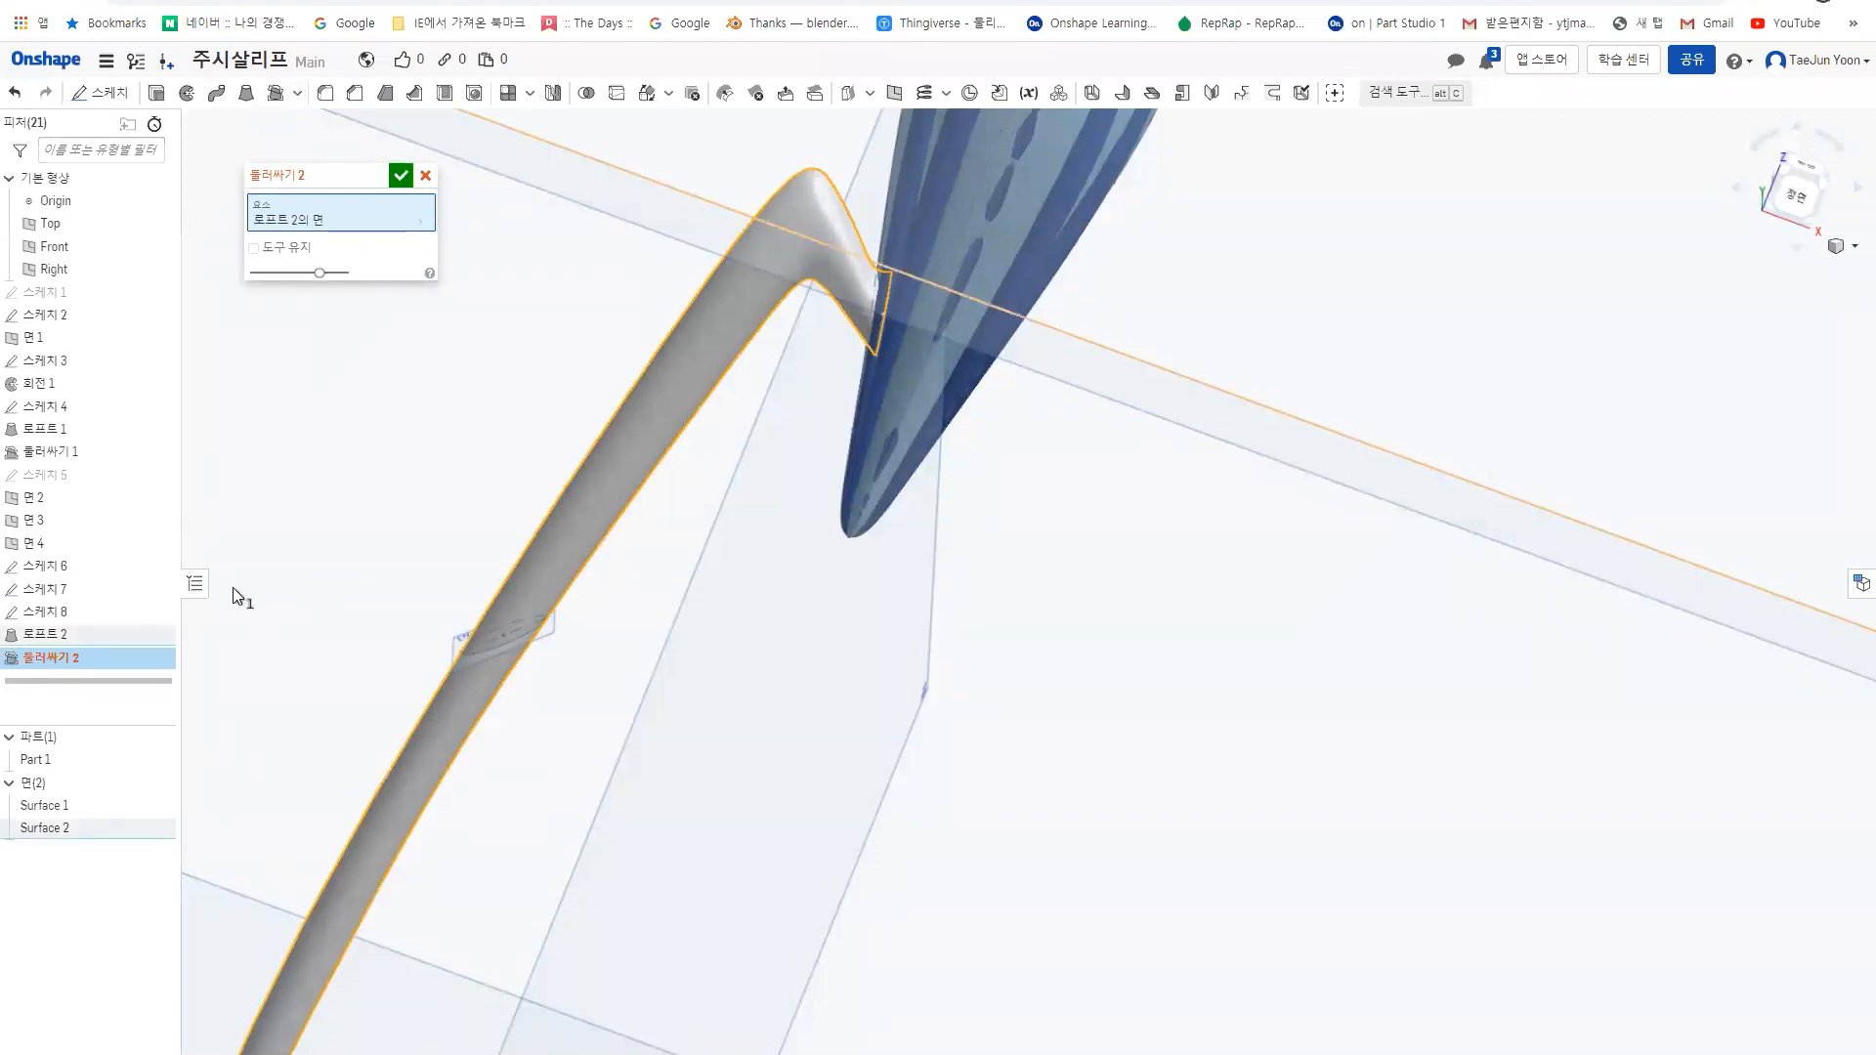
left_click(114, 570)
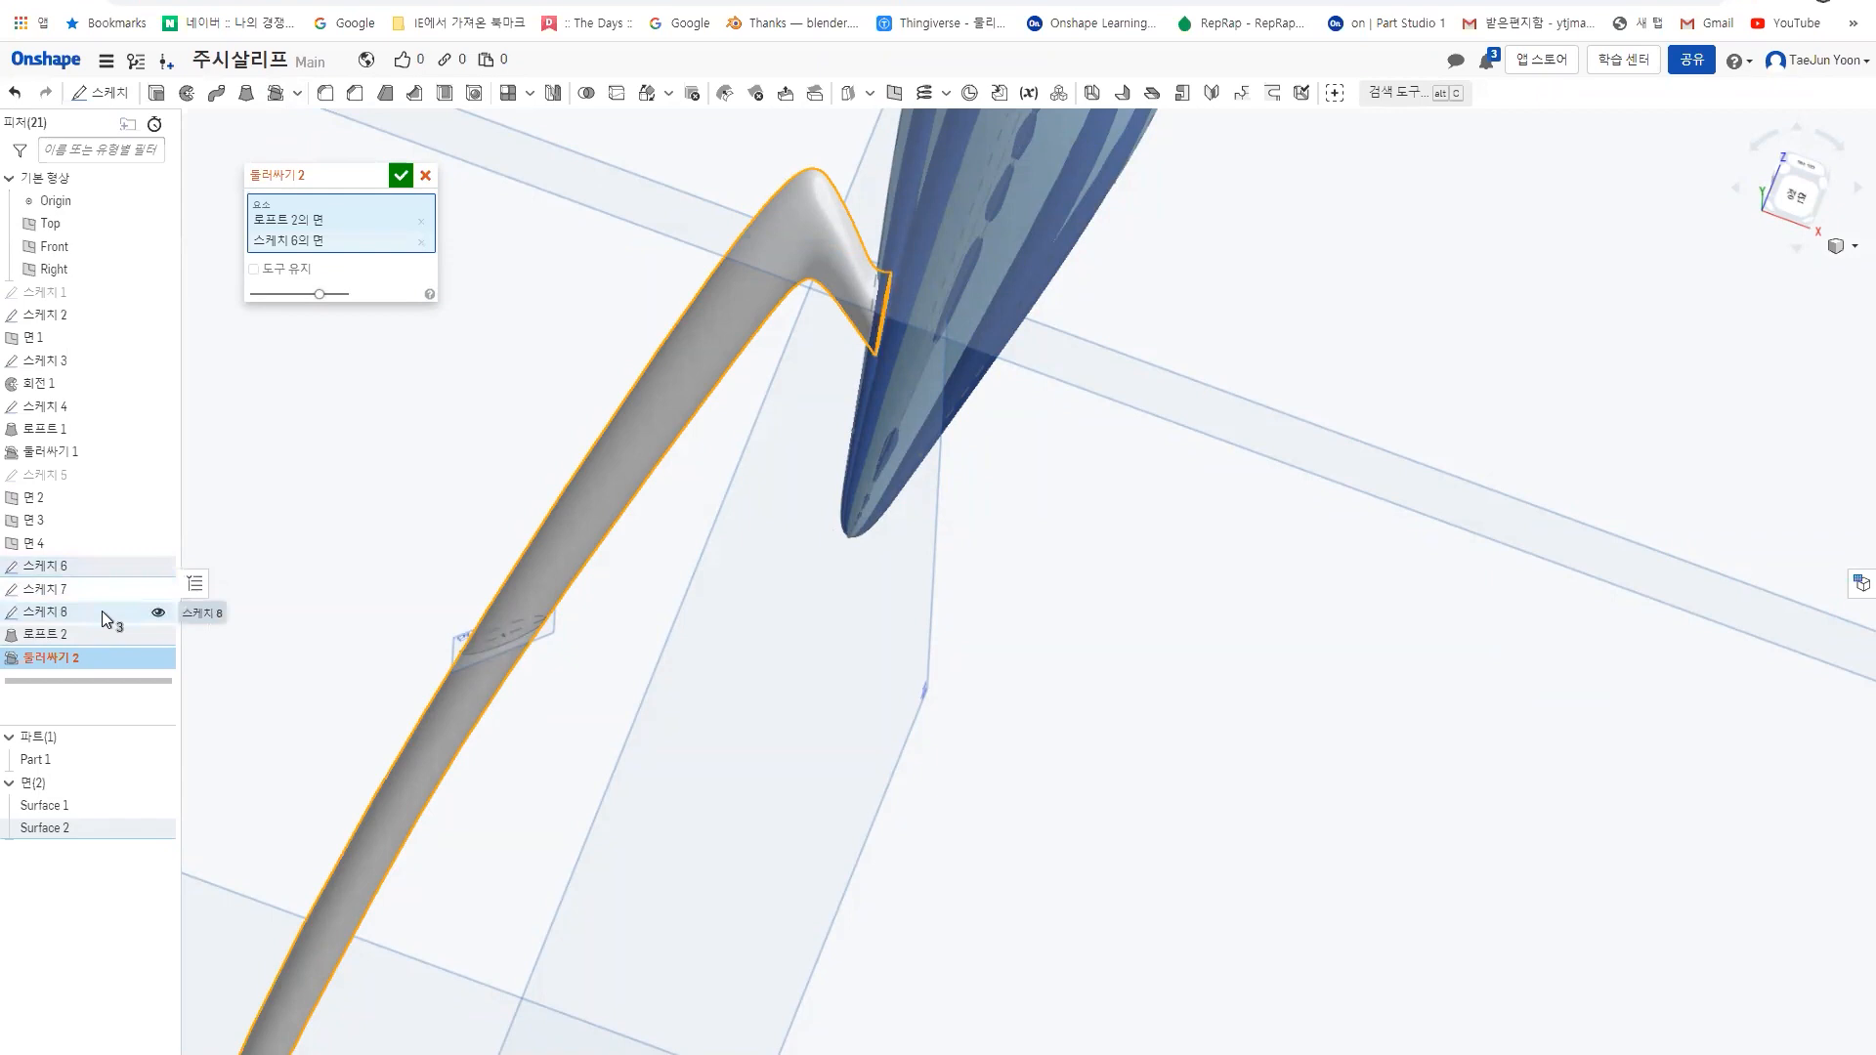
left_click(102, 612)
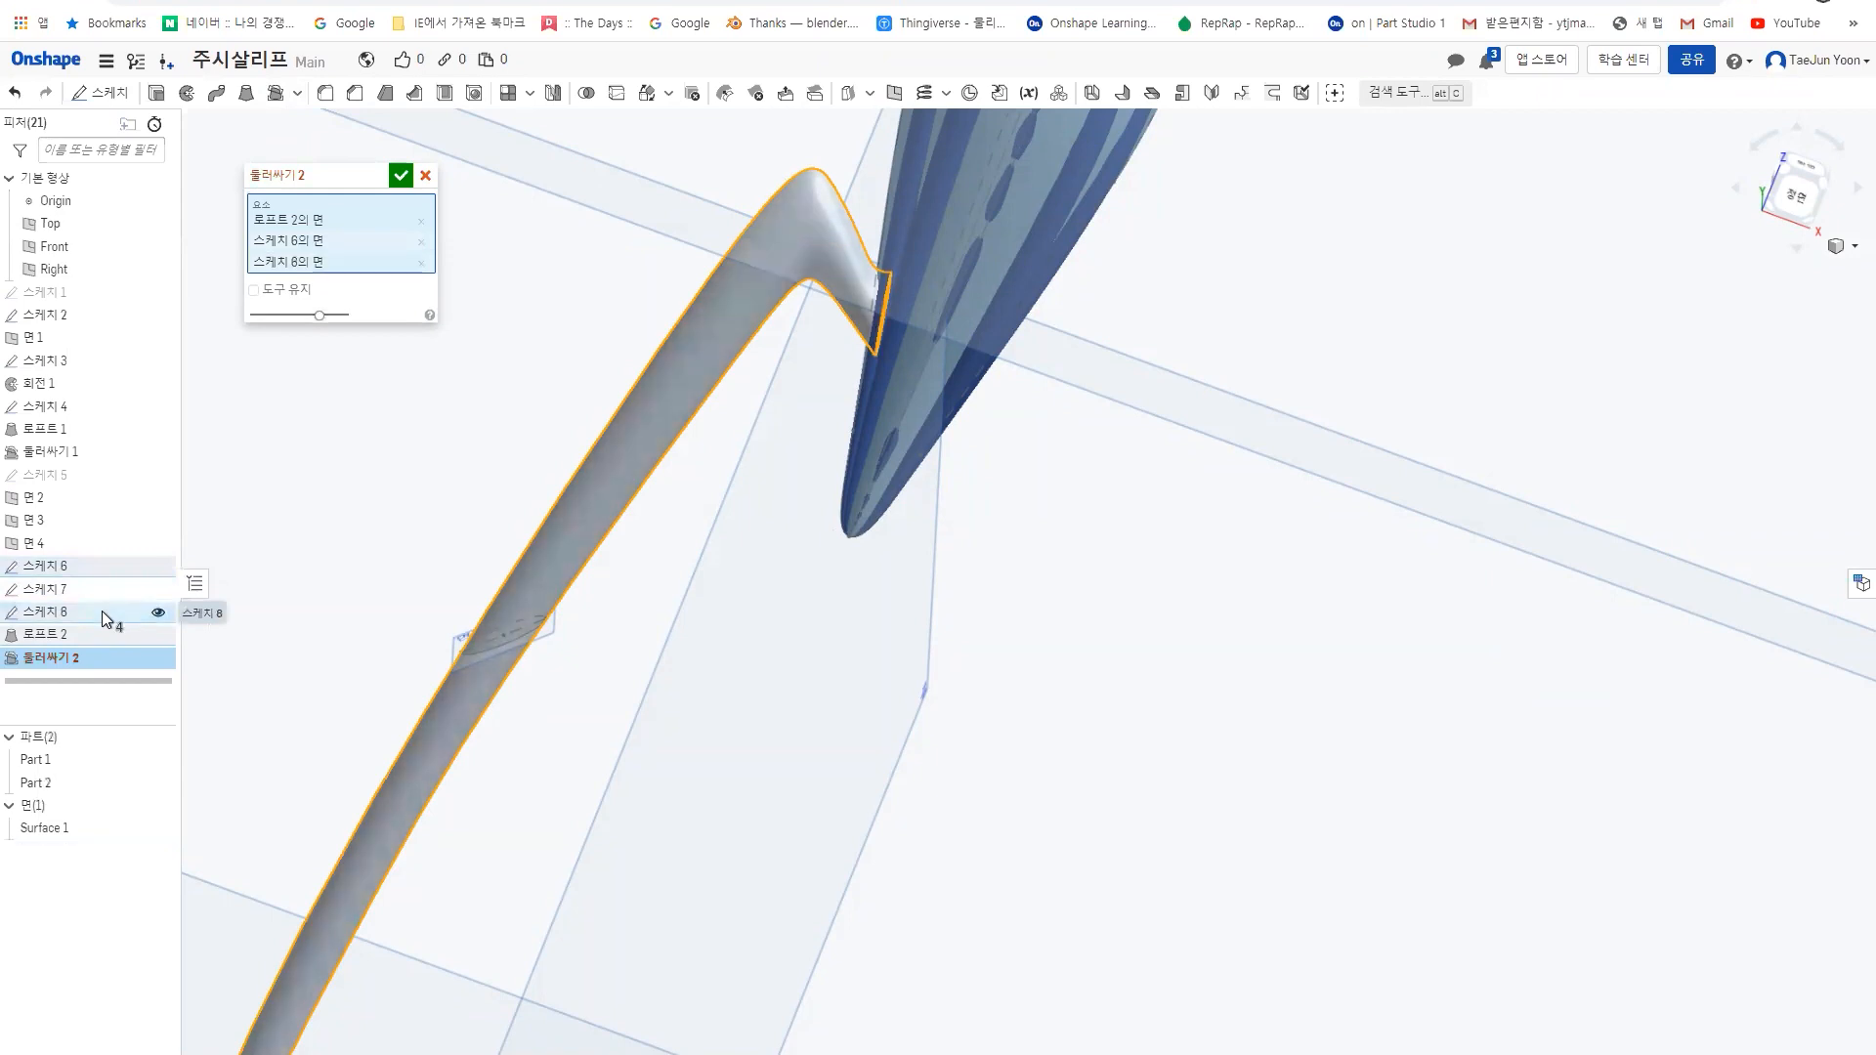
left_click(401, 175)
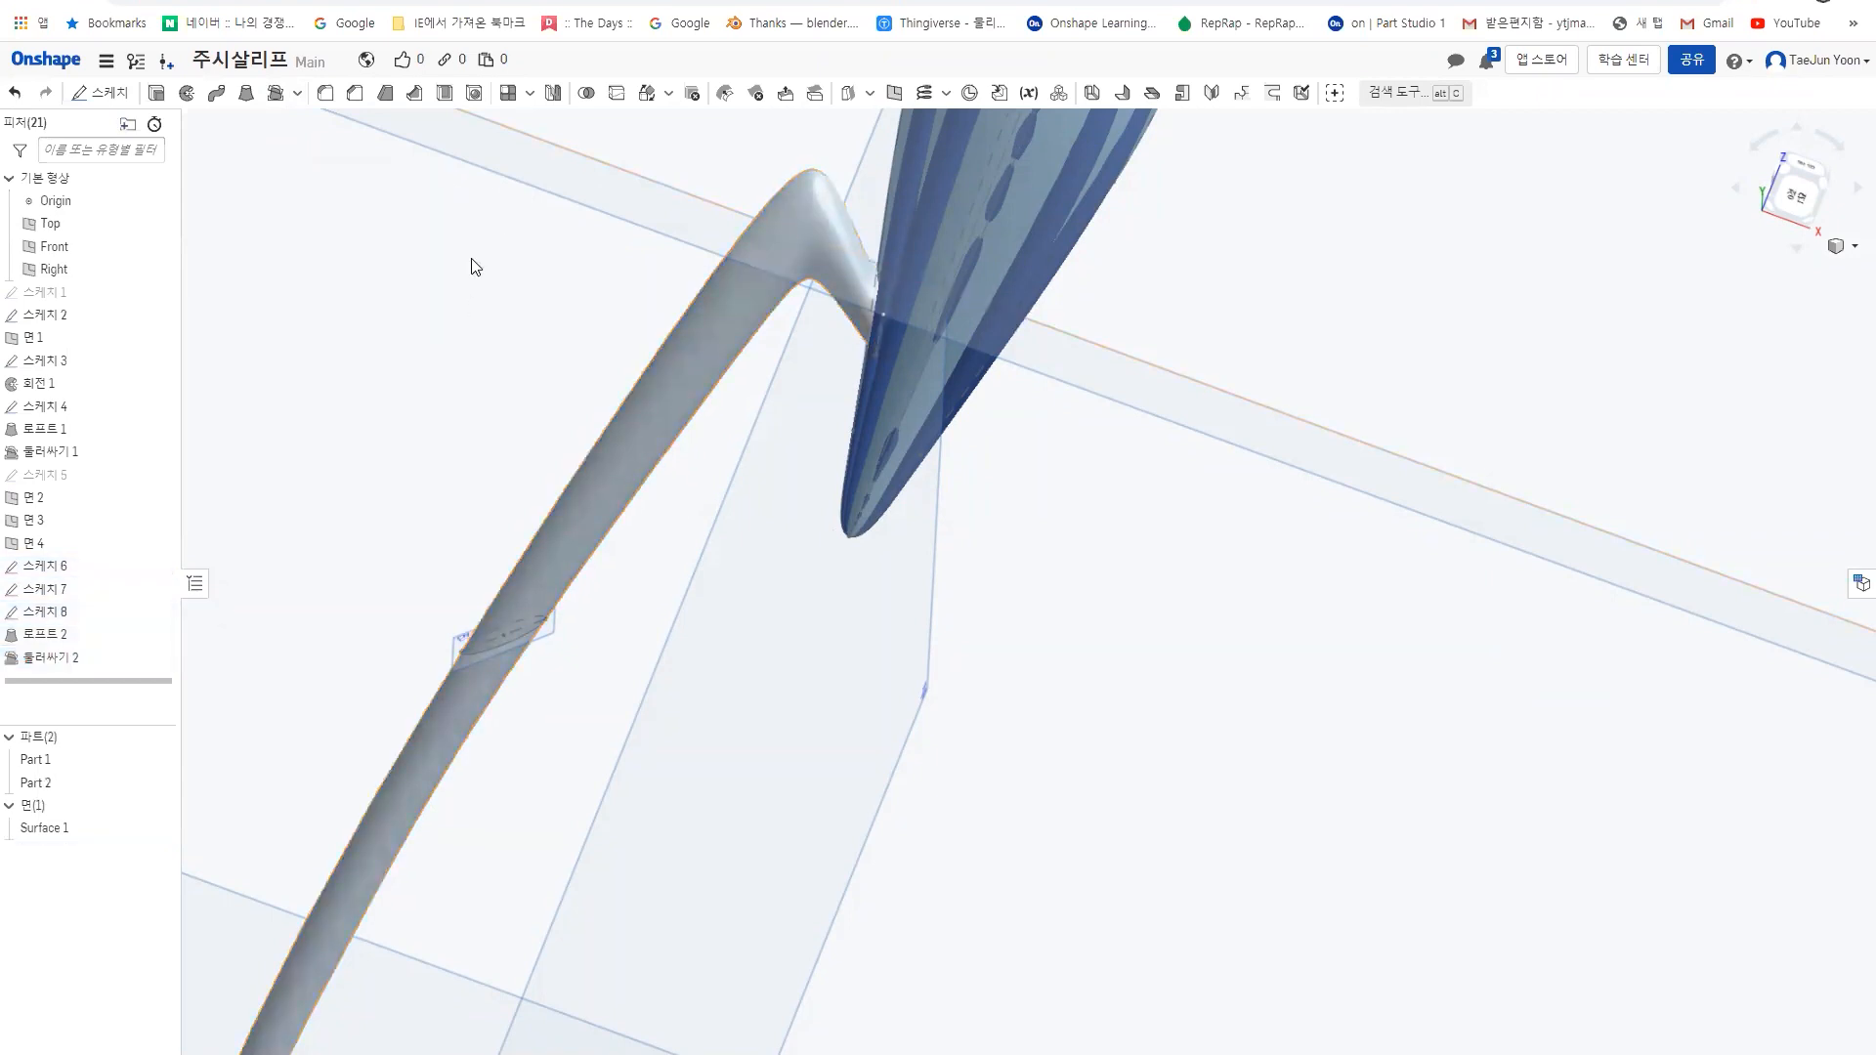
- Hide the leftover lofted surface Surface 1 so only the solid leg is displayed
scroll(686, 499, "down", 3)
right_click_drag(686, 499, 625, 703)
right_click_drag(440, 761, 683, 557)
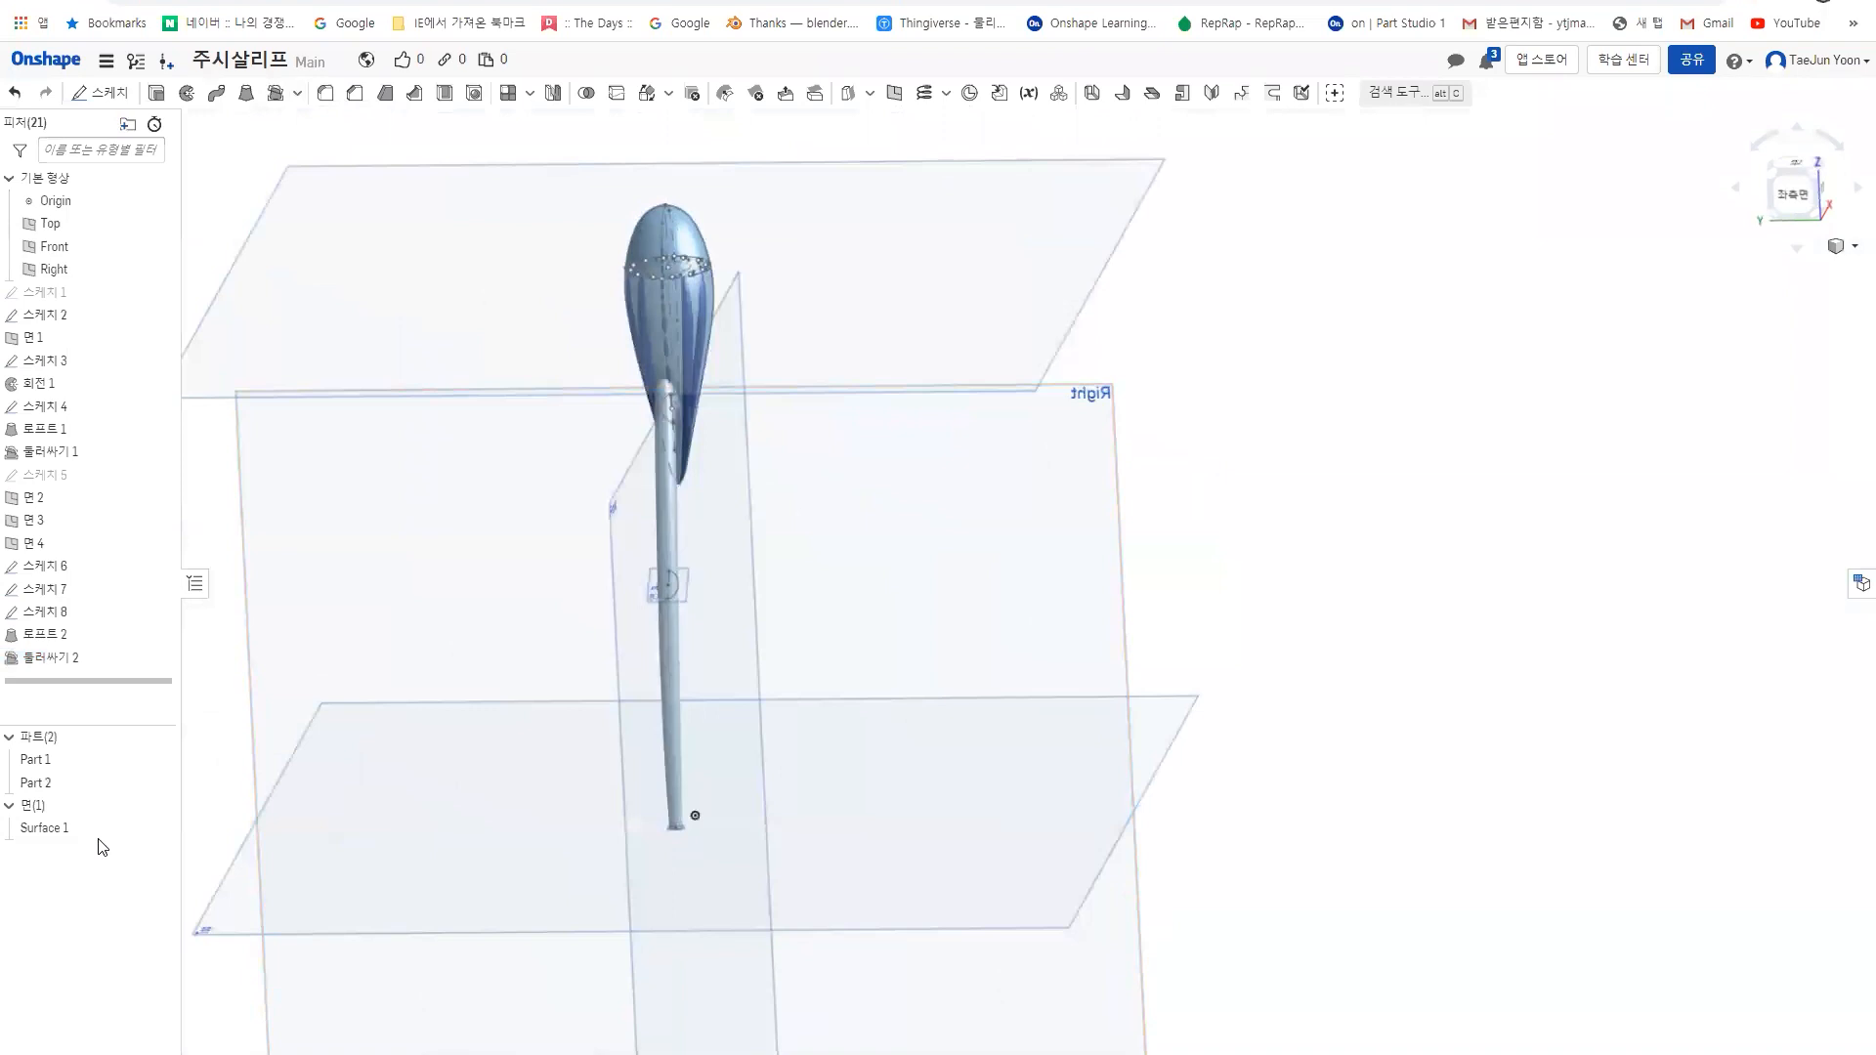
mouse_move(152, 763)
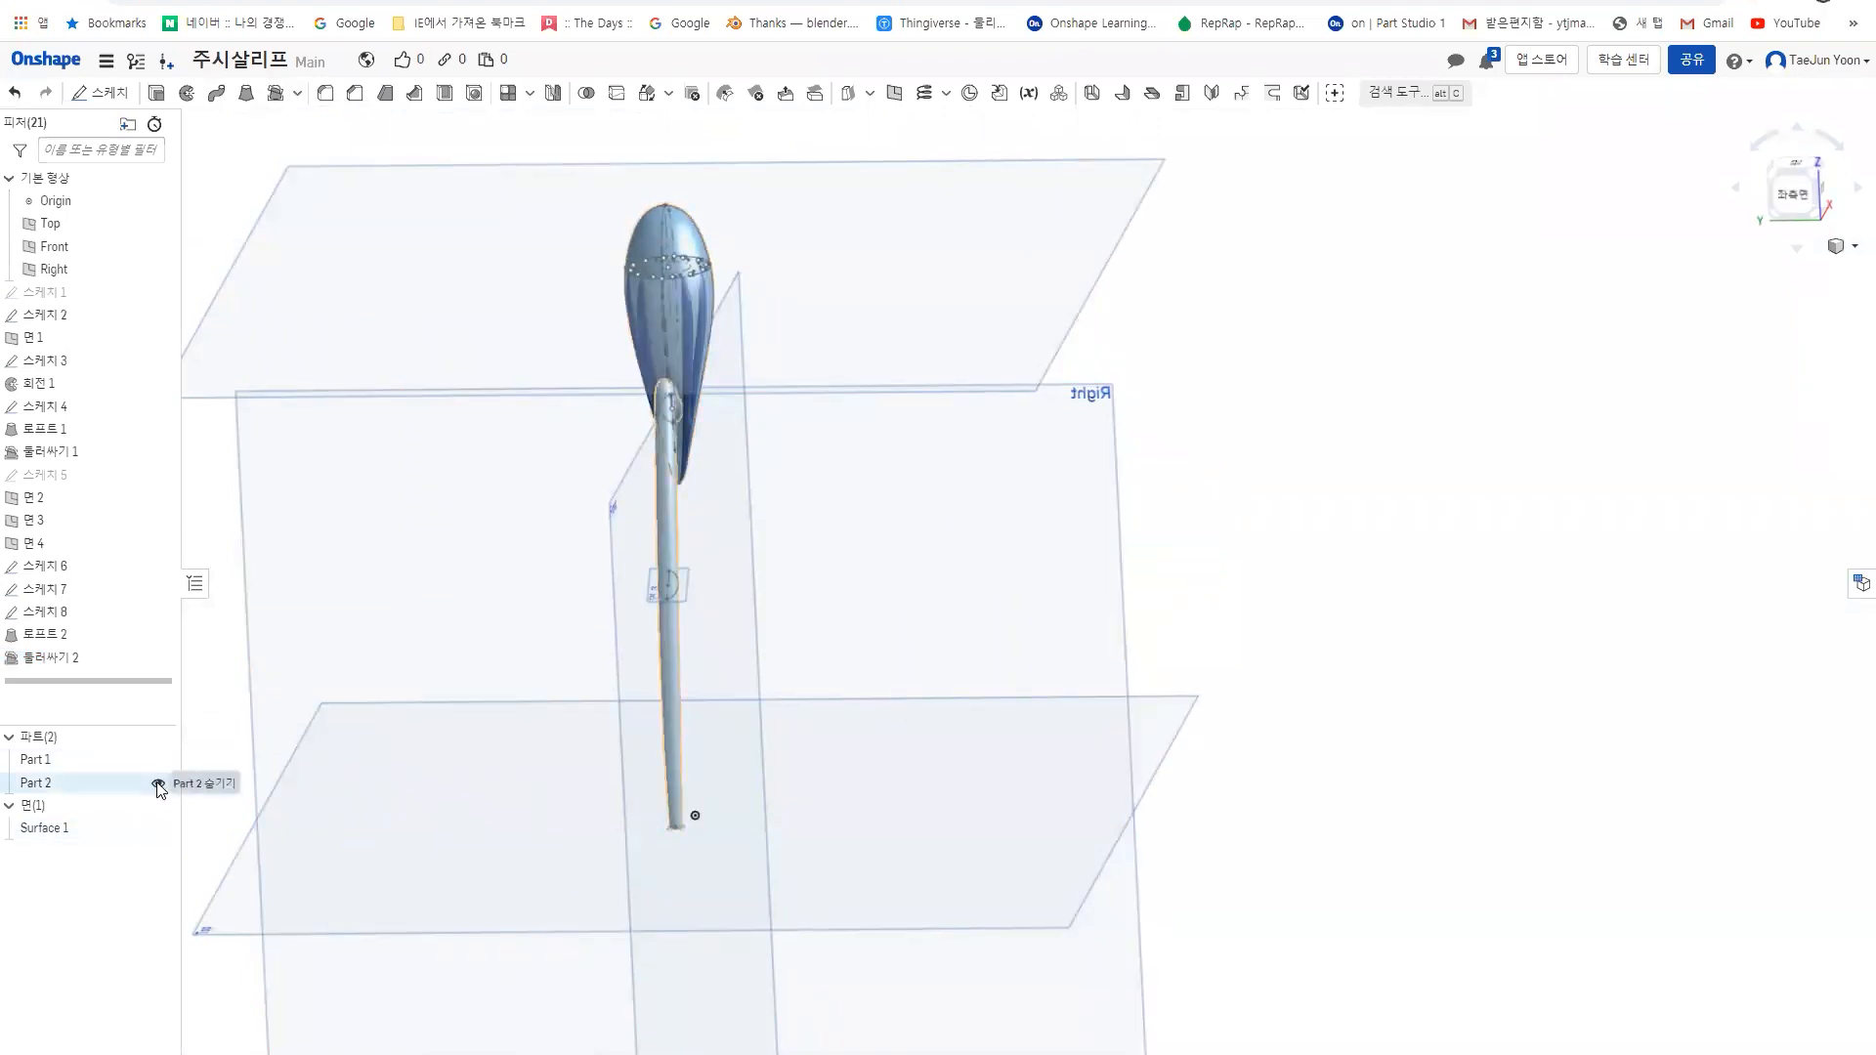
left_click(158, 784)
left_click(158, 785)
left_click(158, 828)
right_click_drag(605, 543, 449, 653)
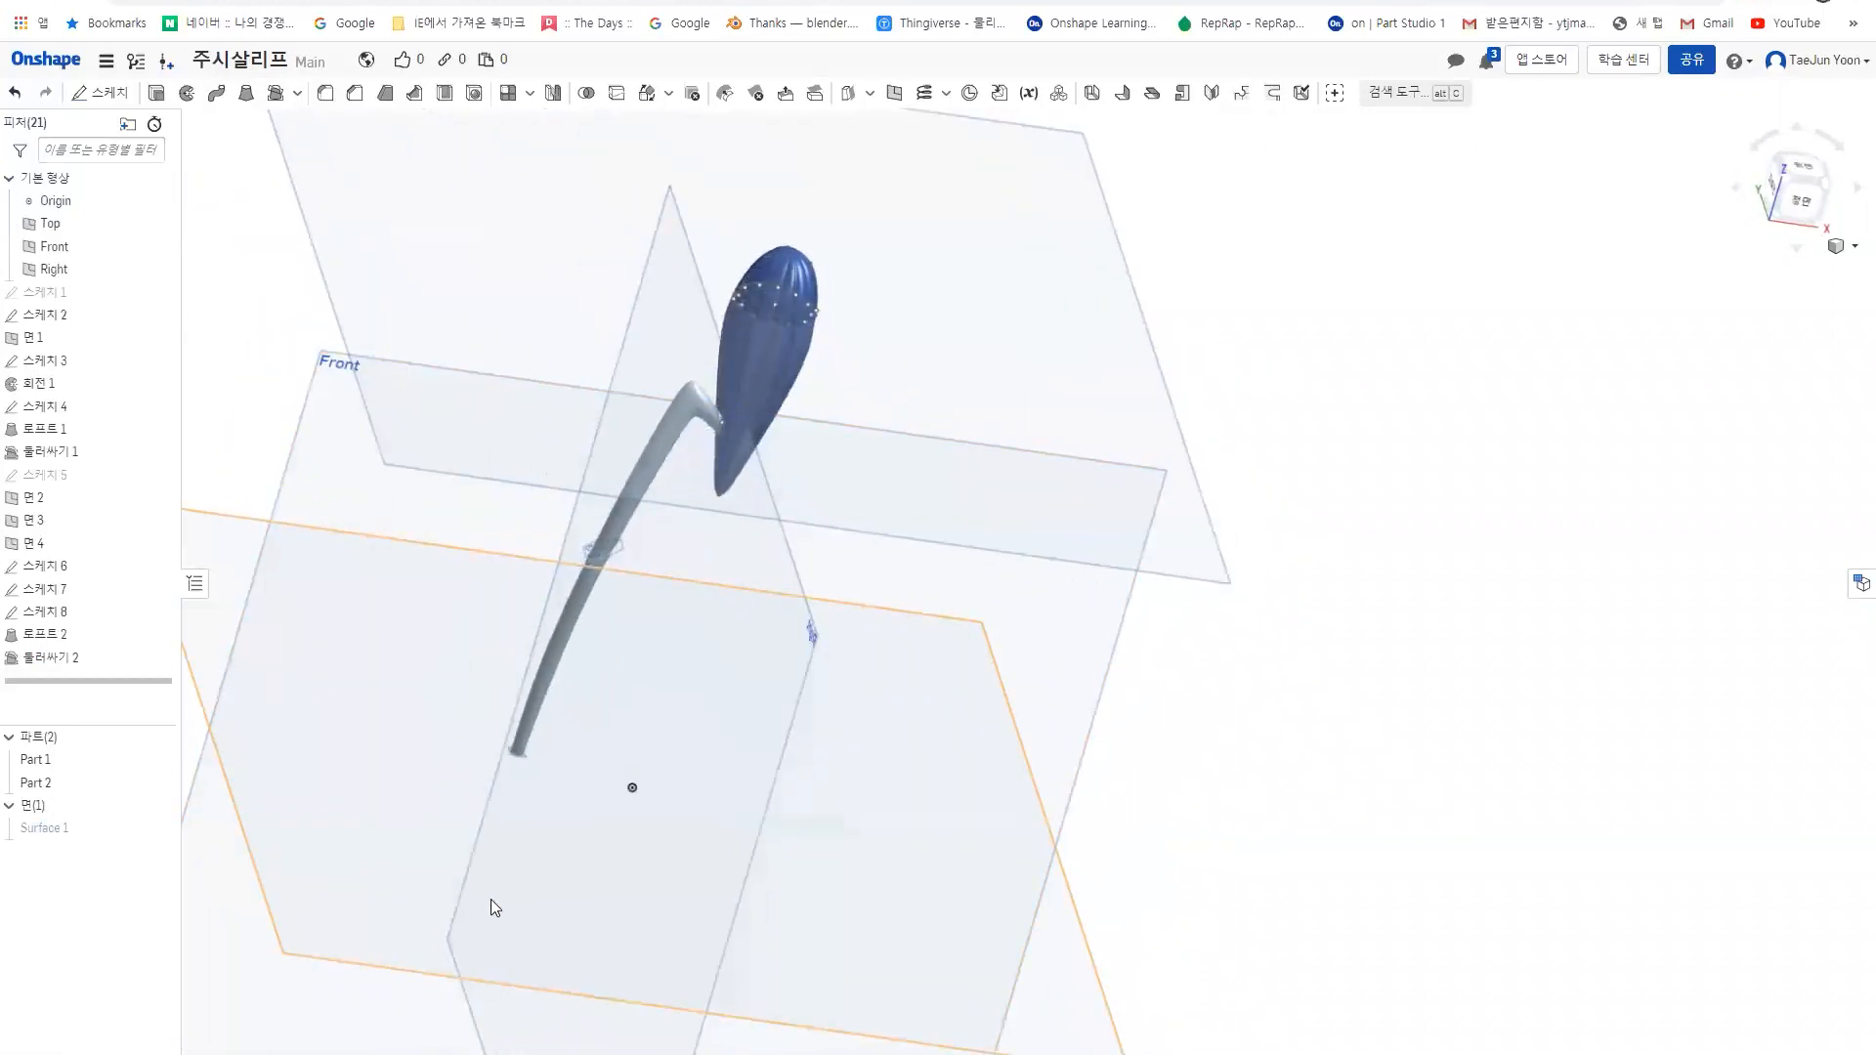
left_click(427, 1033)
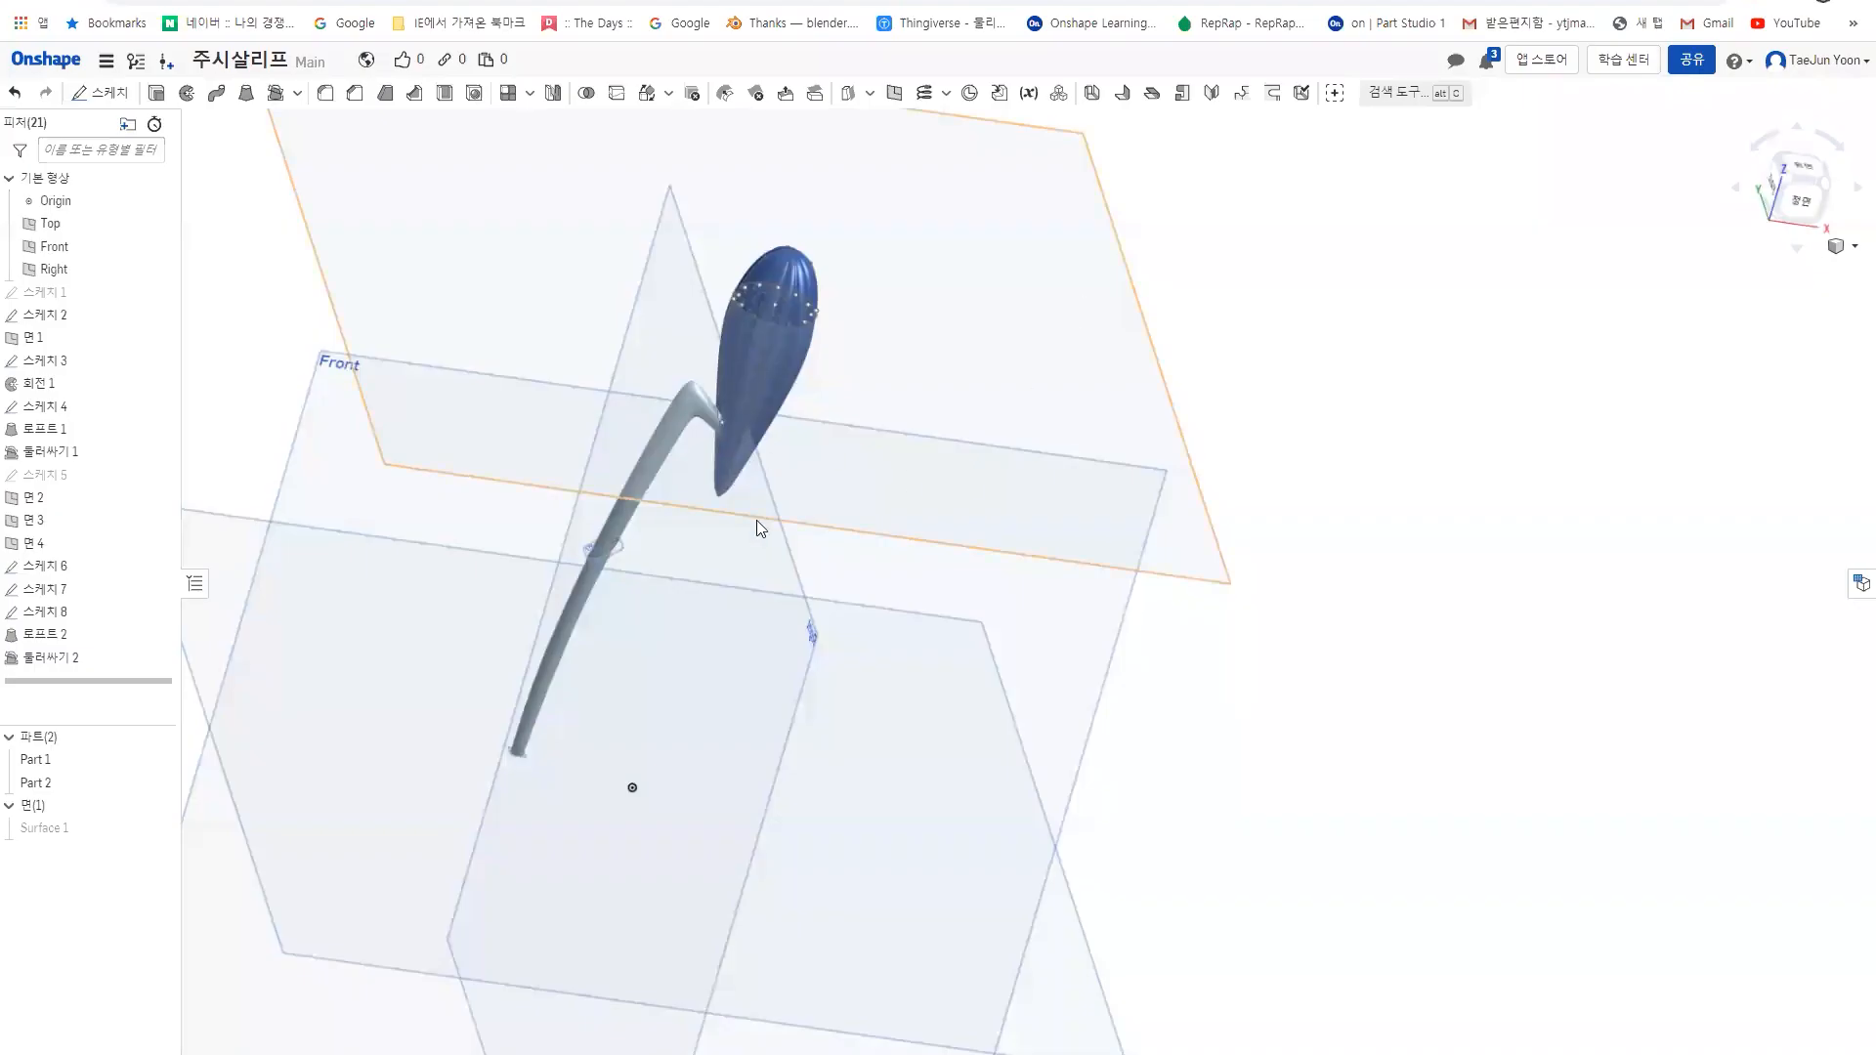
mouse_move(760, 529)
right_mouse_down()
mouse_move(650, 568)
mouse_move(740, 486)
mouse_move(764, 408)
mouse_move(794, 515)
right_mouse_up()
middle_click_drag(794, 506, 791, 514)
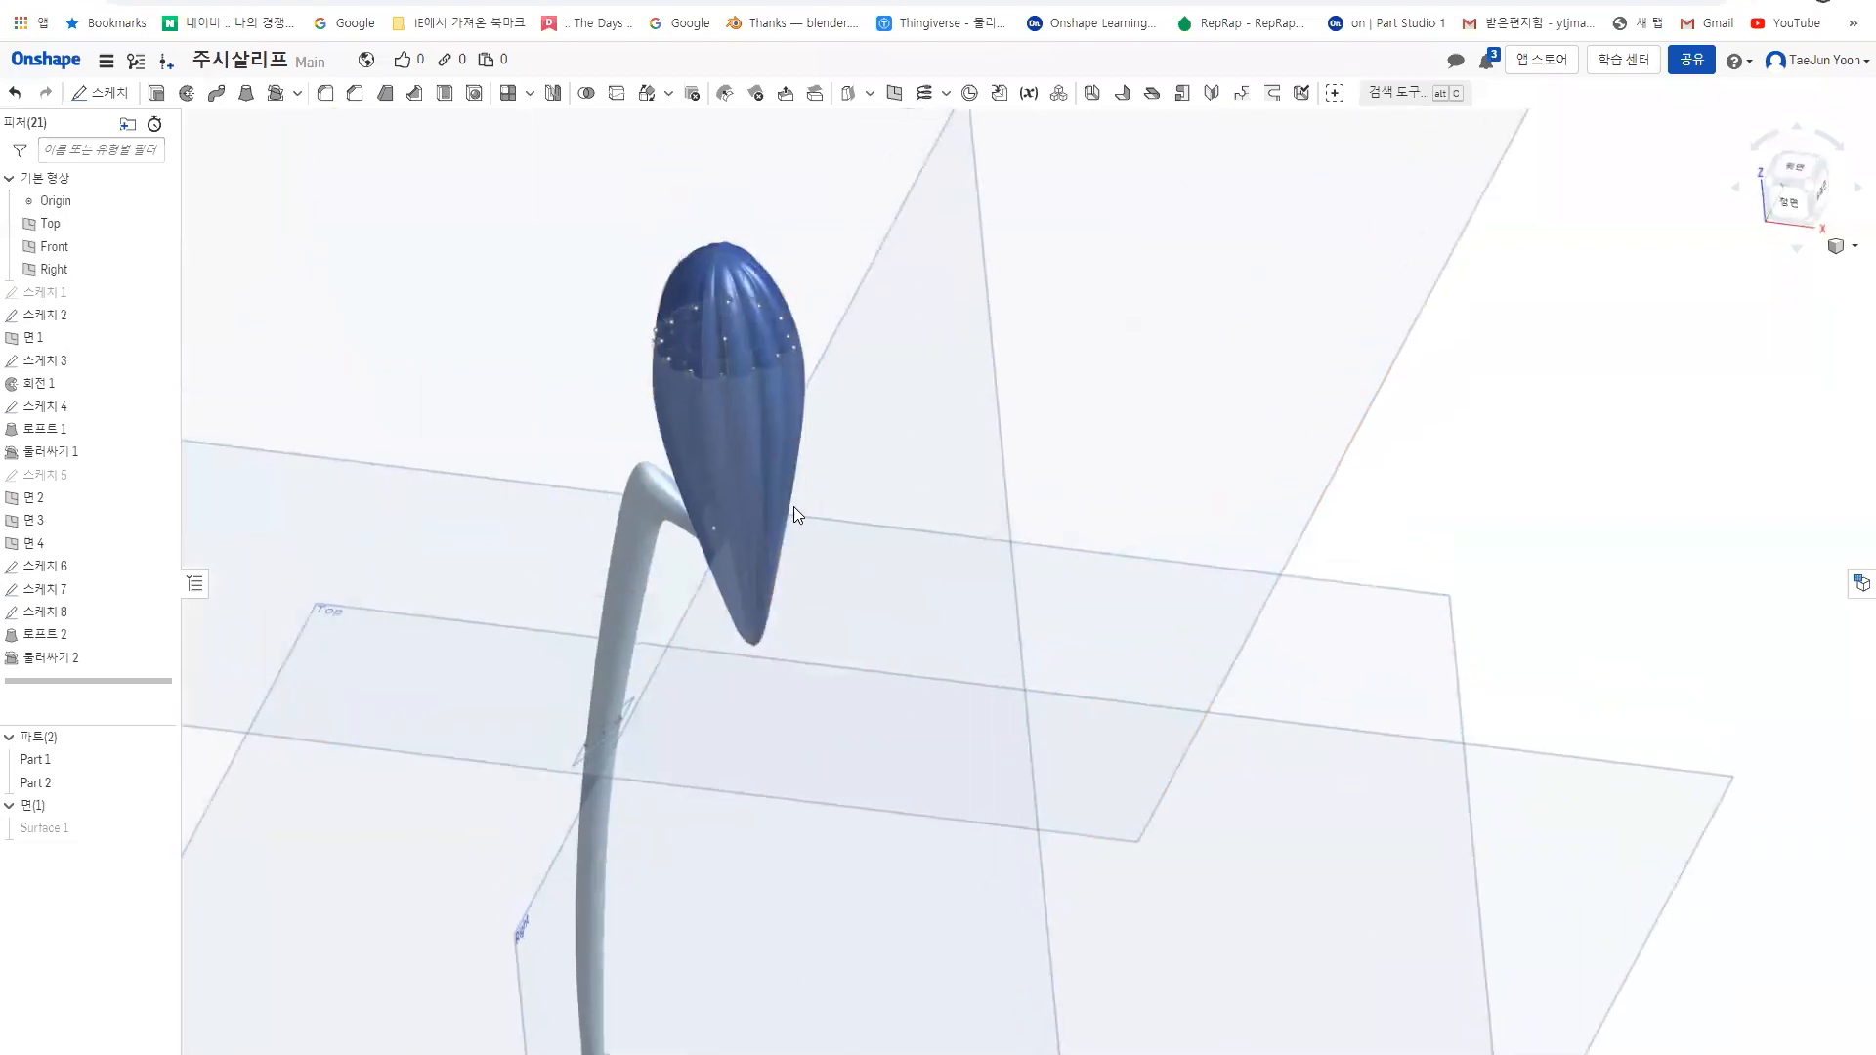
scroll(789, 511, "up", 3)
middle_click_drag(650, 641, 674, 575)
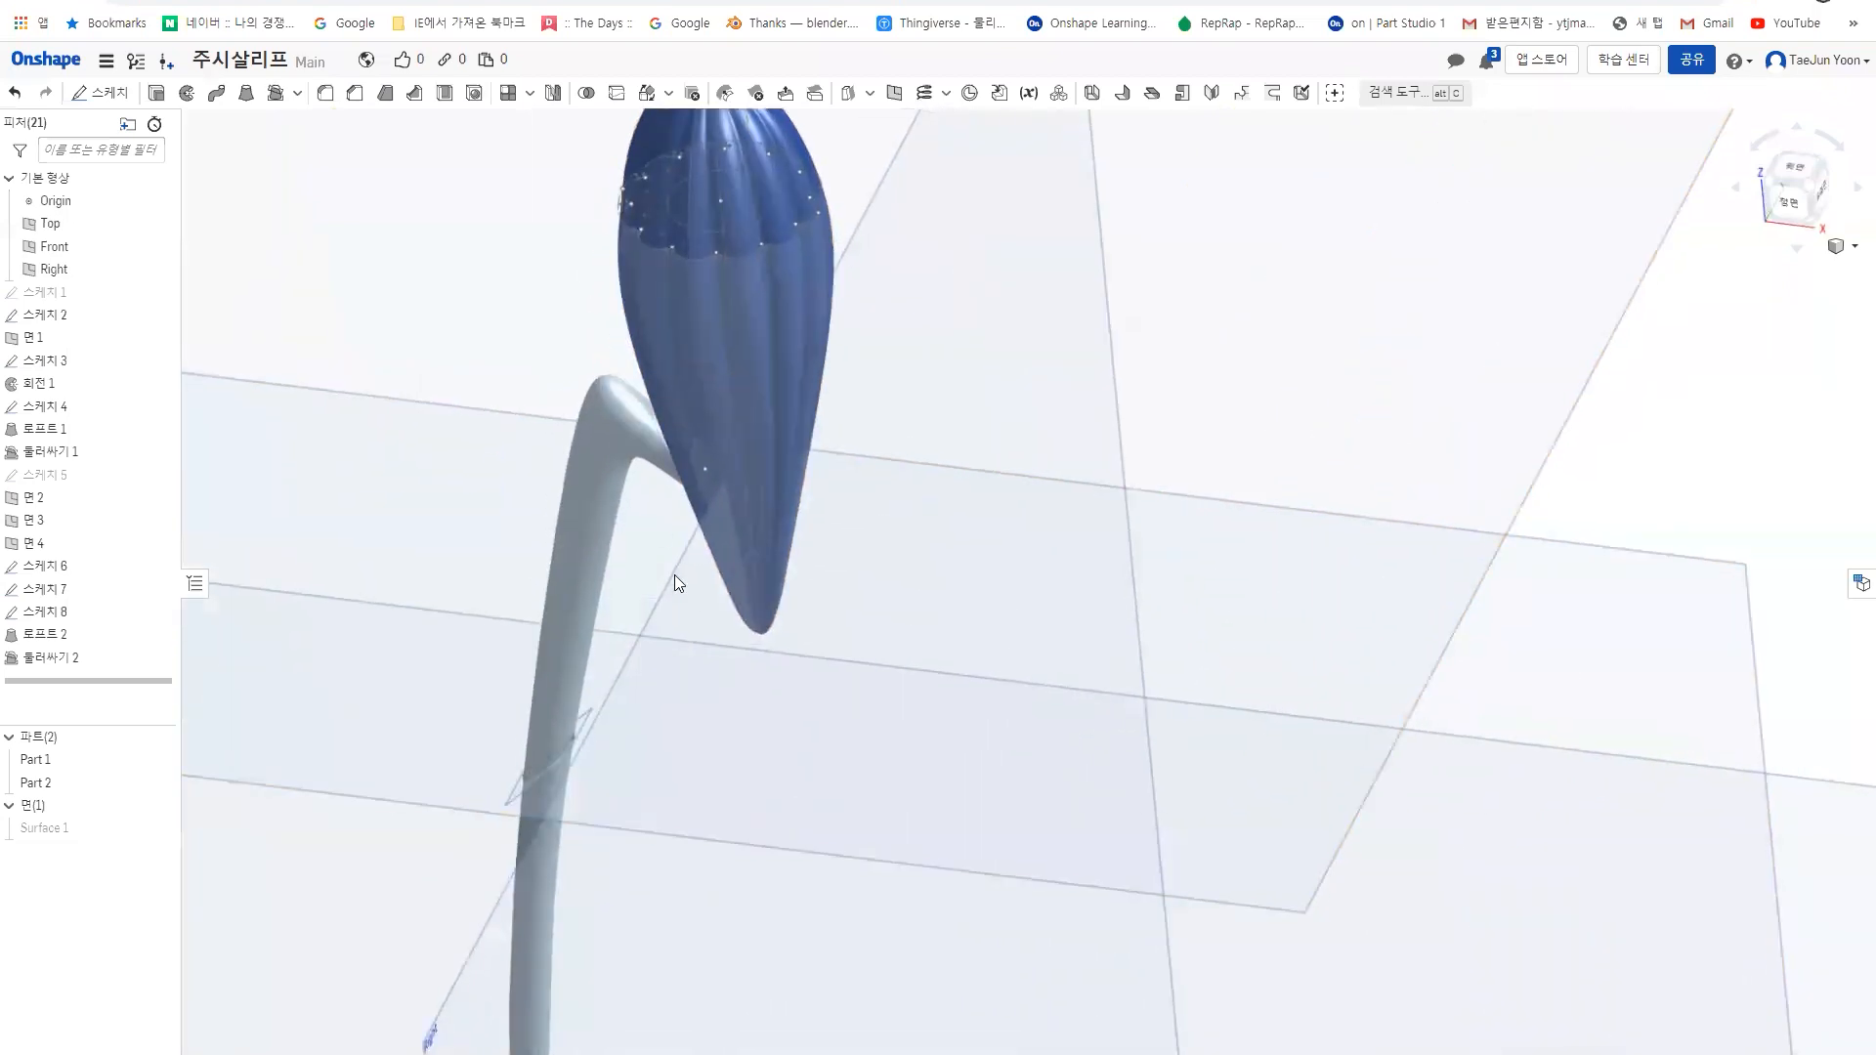
mouse_move(481, 278)
right_mouse_down()
mouse_move(510, 299)
mouse_move(503, 257)
right_mouse_up()
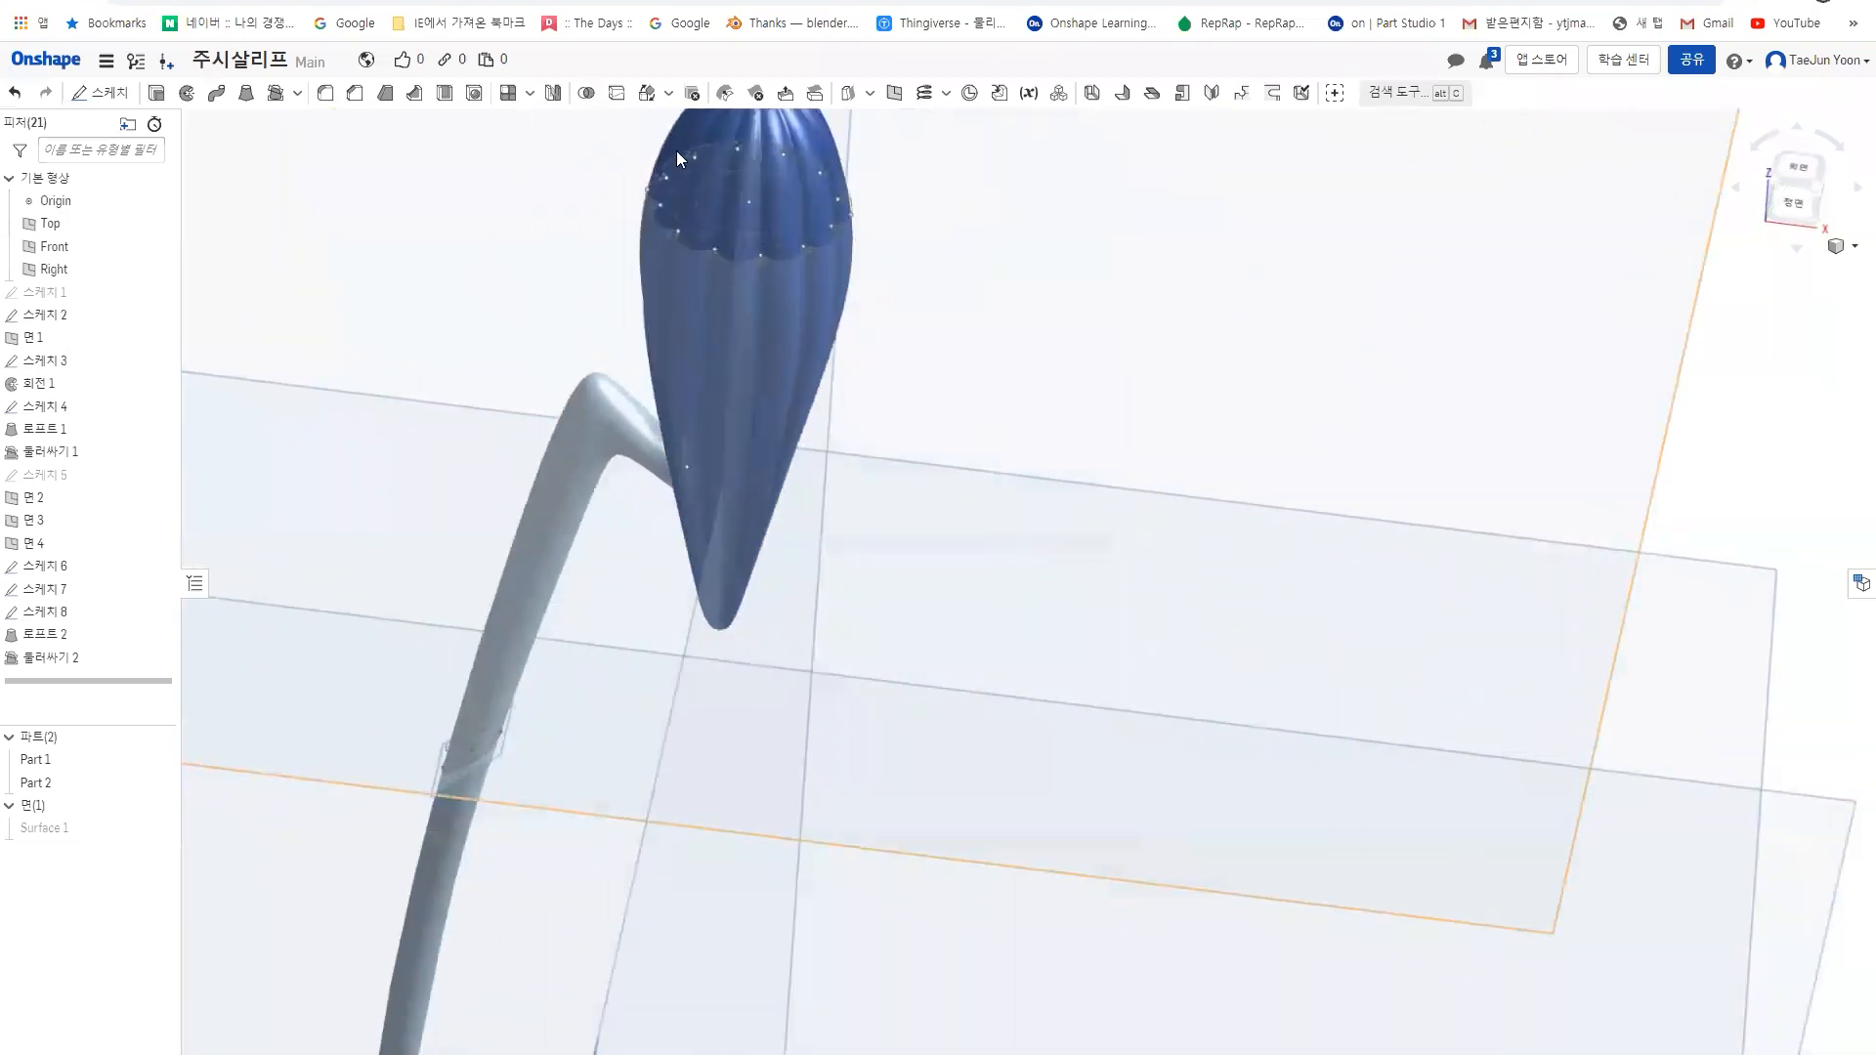
left_click(528, 98)
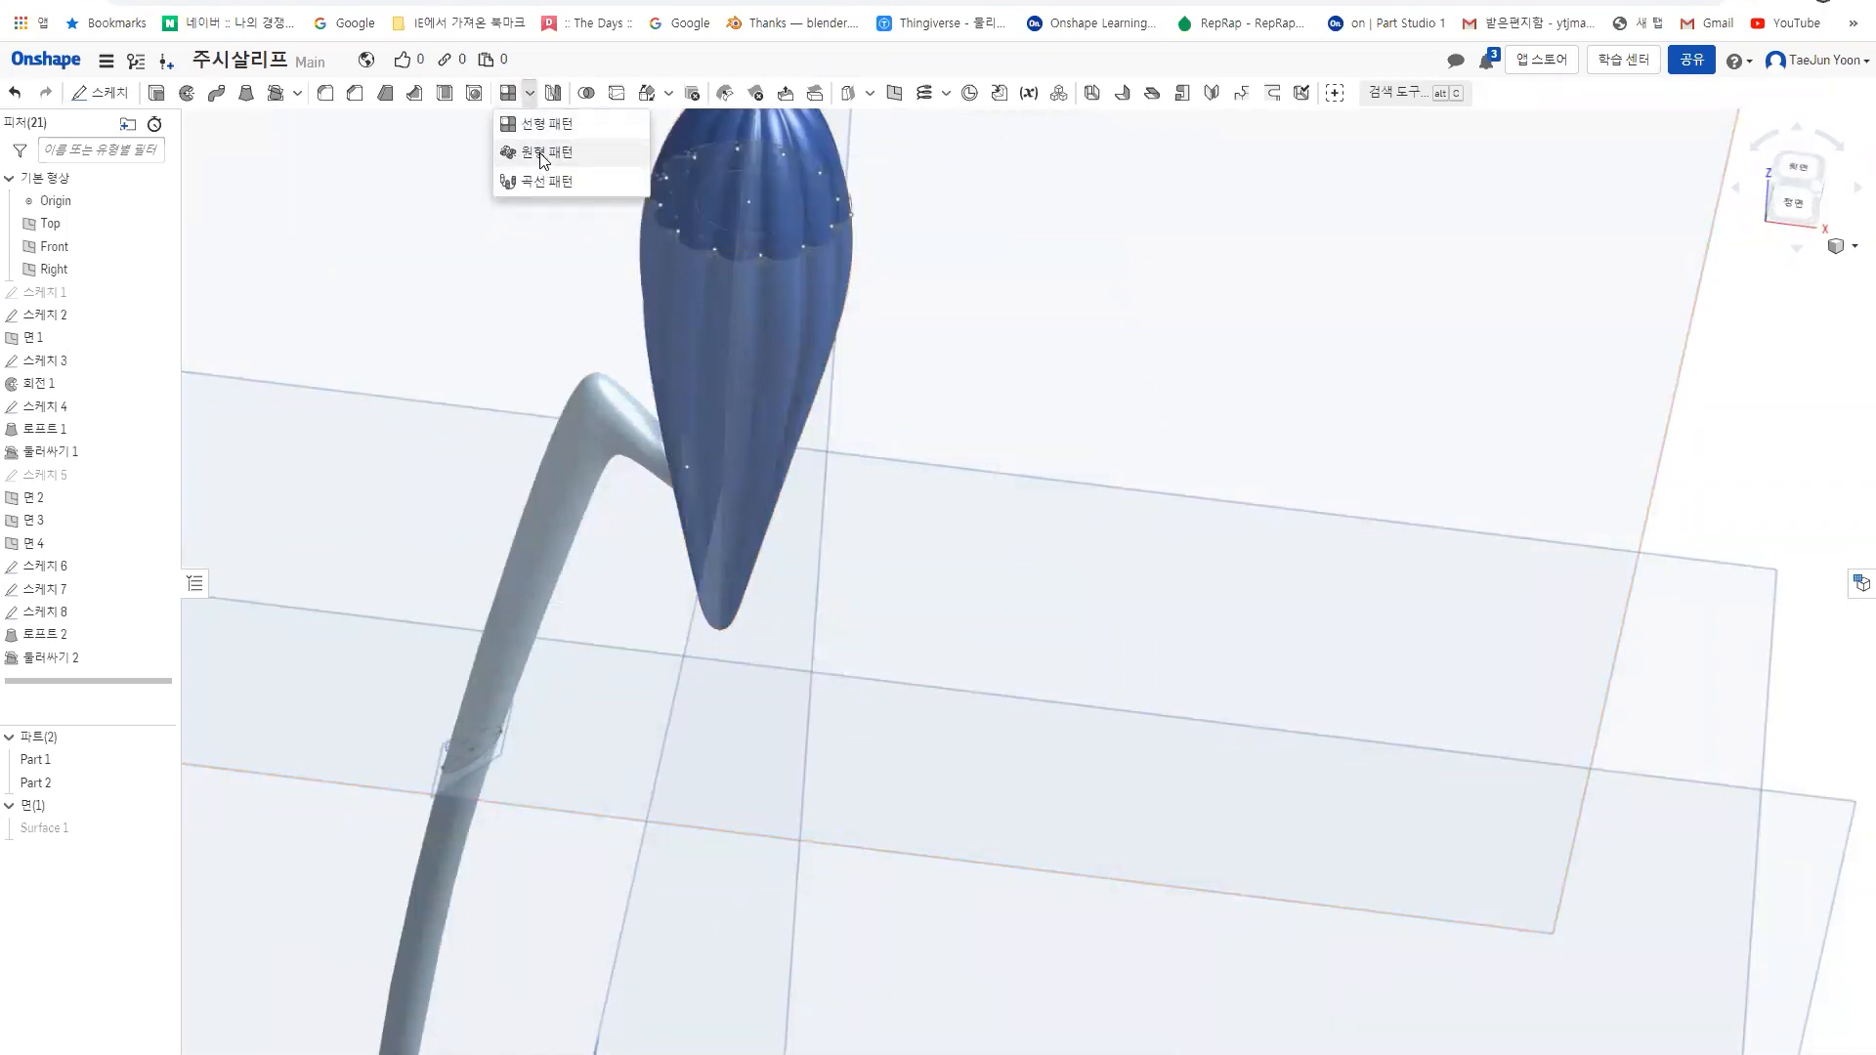
left_click(542, 157)
scroll(532, 313, "down", 2)
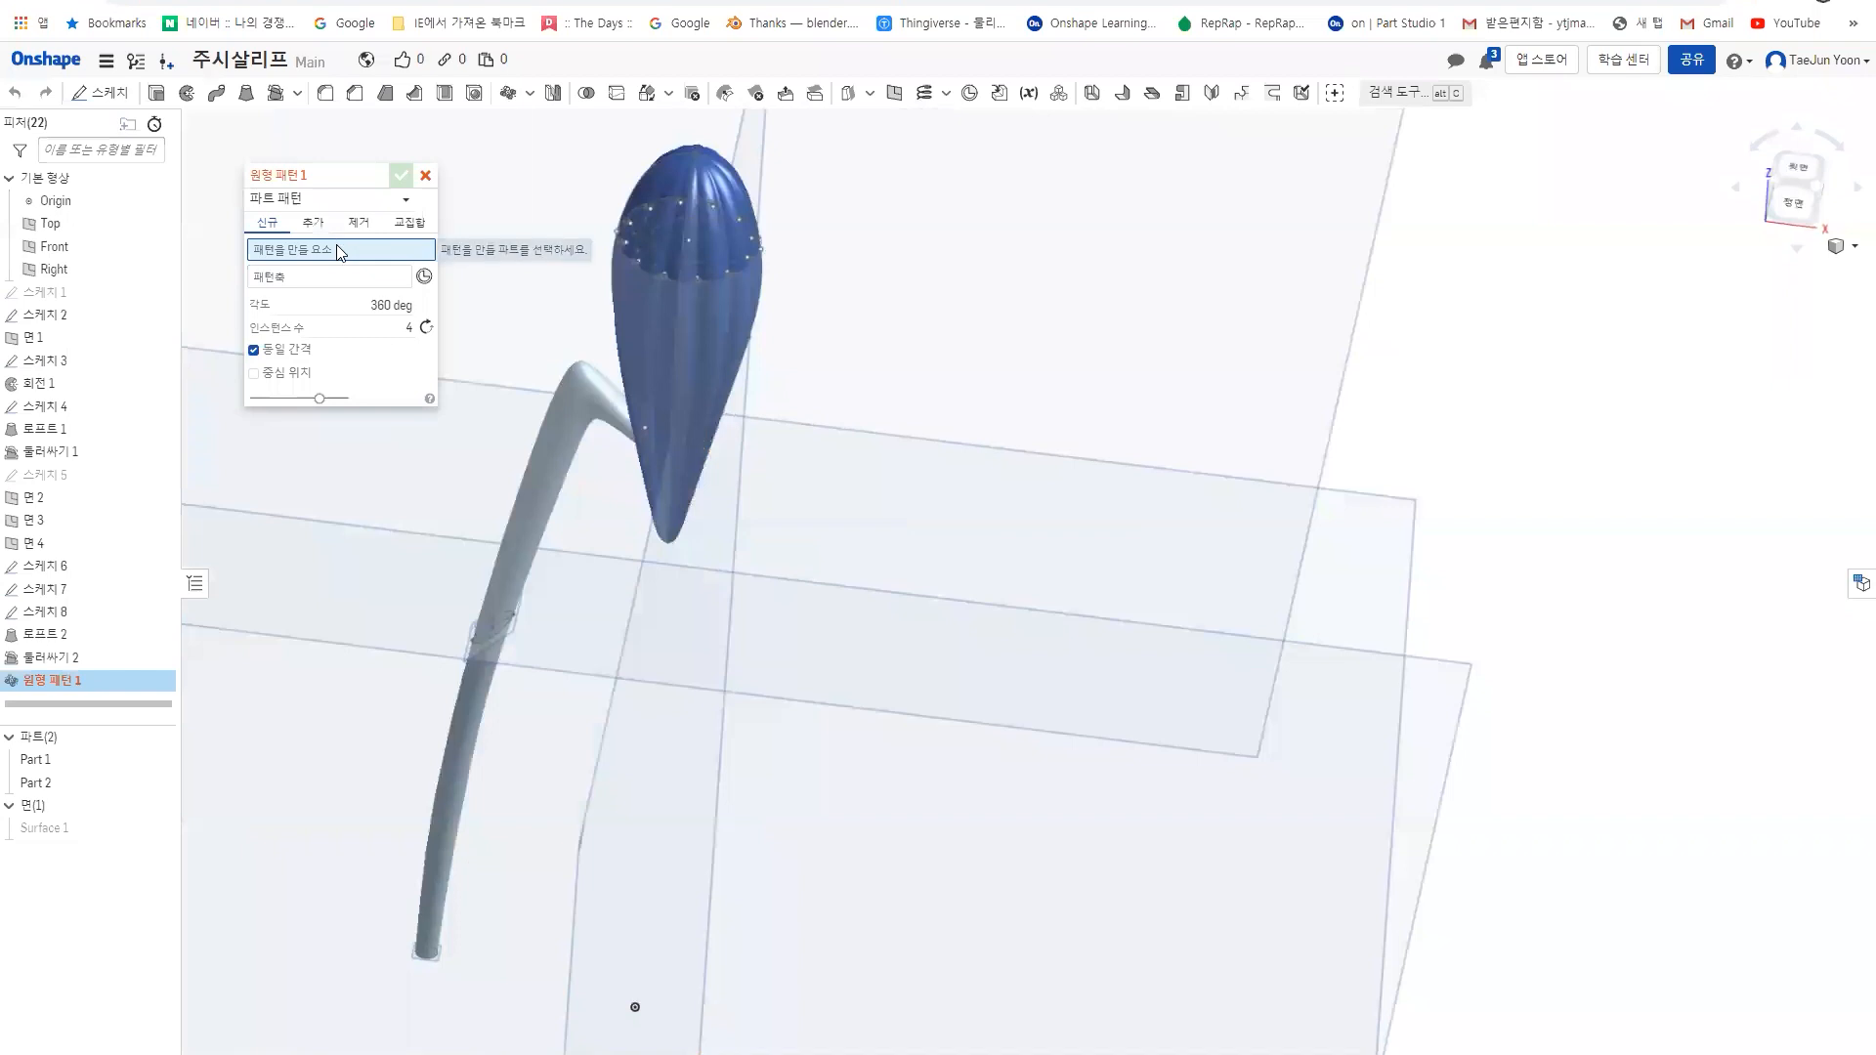
left_click(592, 404)
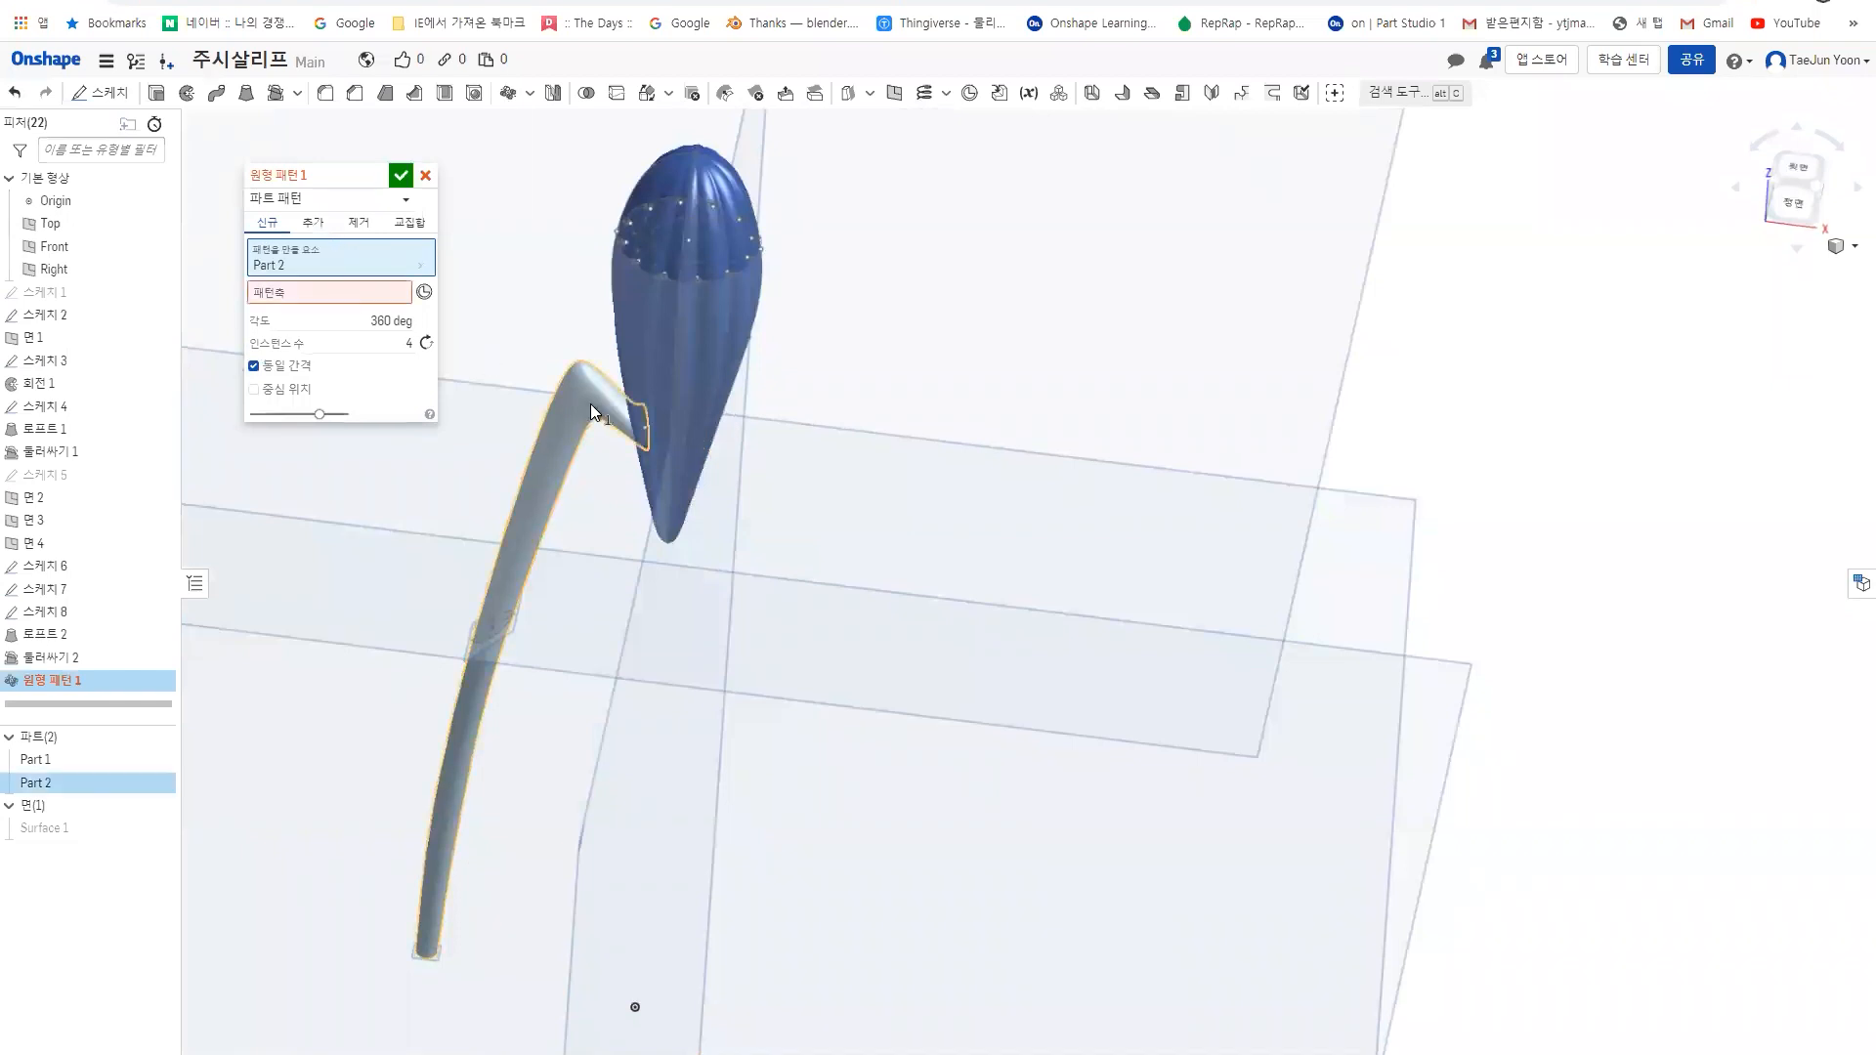
left_click(691, 168)
right_click_drag(692, 172, 734, 471)
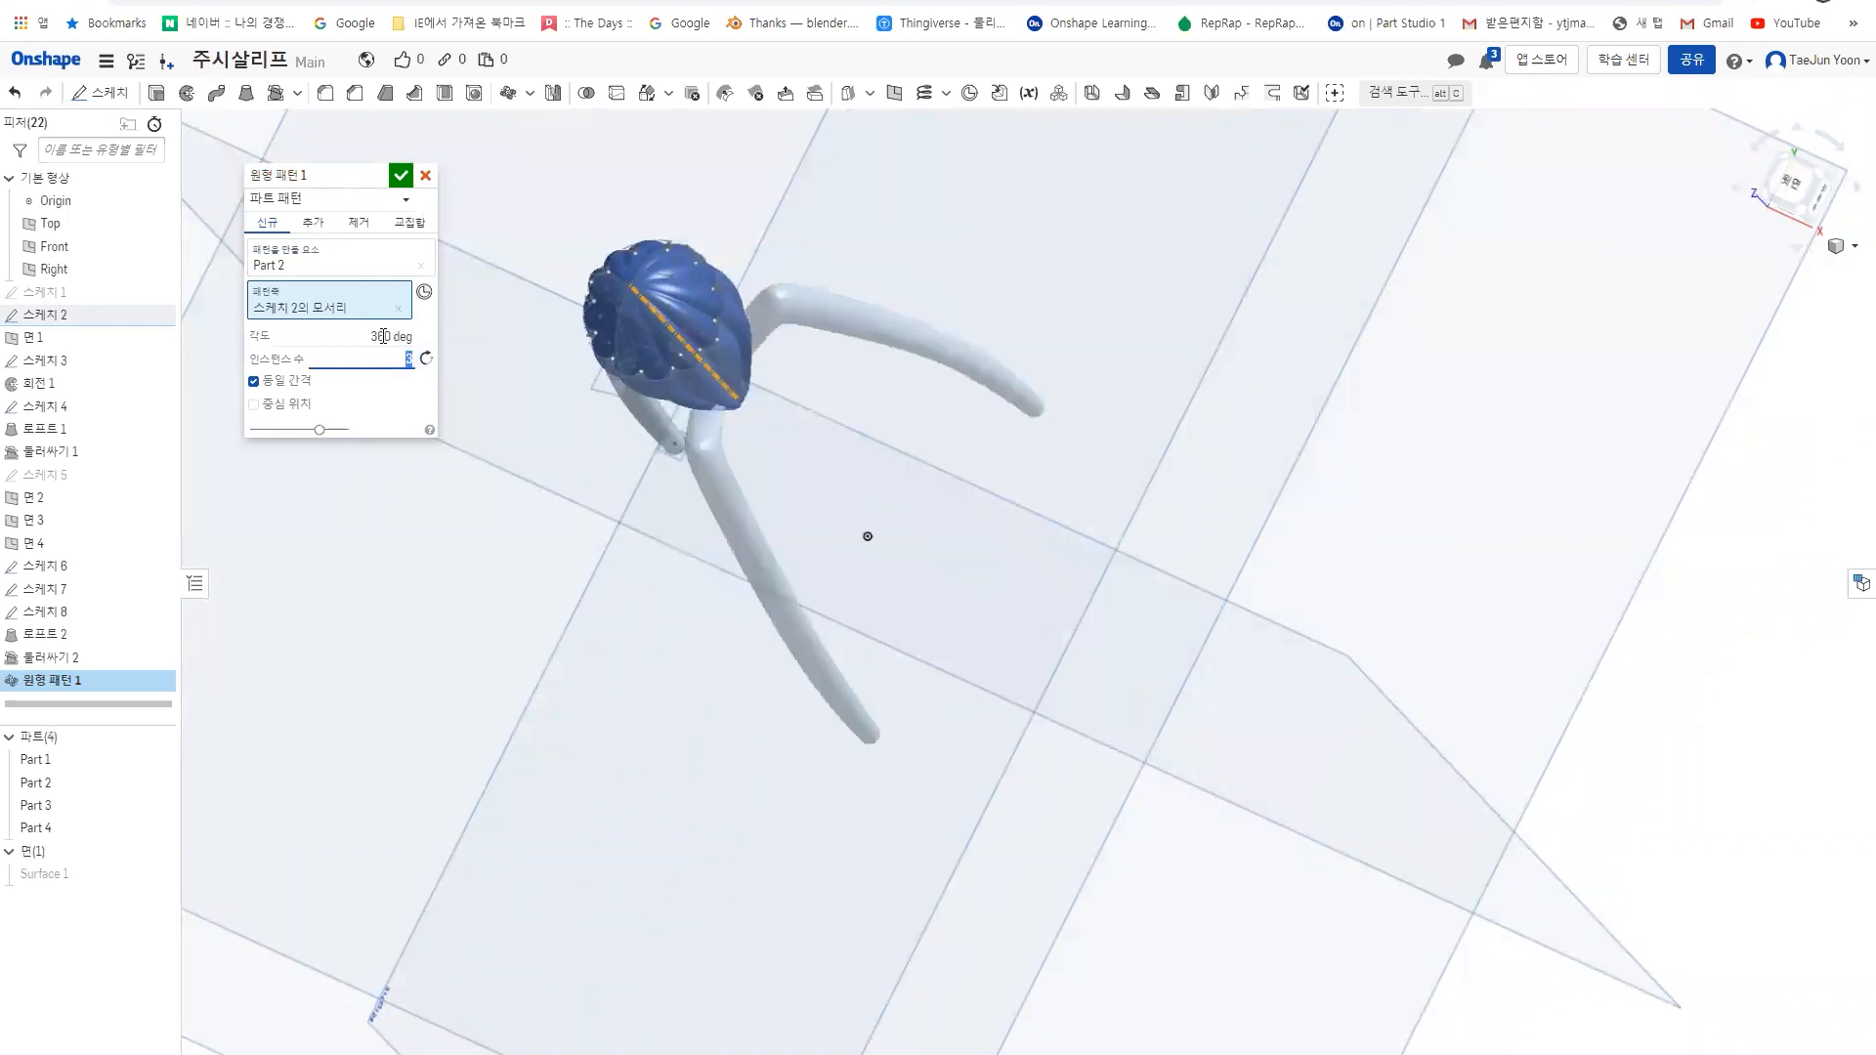
right_click_drag(879, 455, 768, 274)
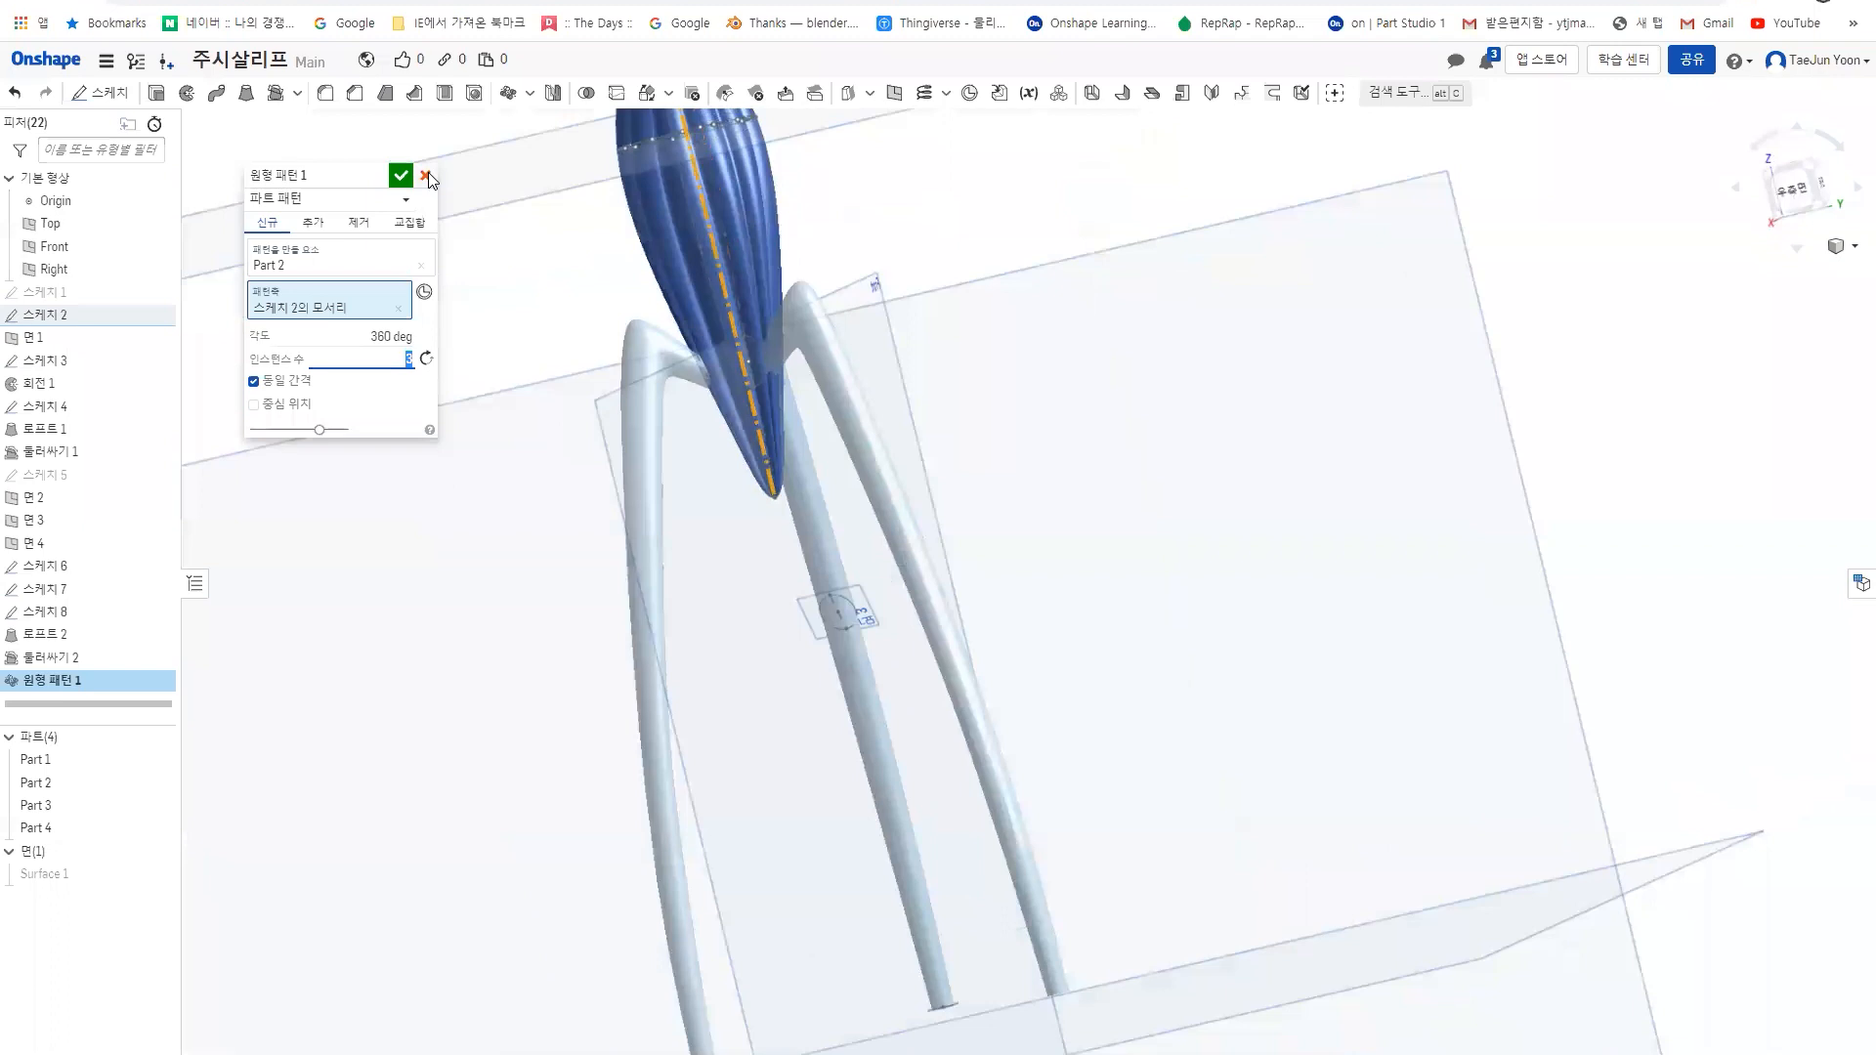
left_click(429, 175)
- Round the edge at the leg's lower end with a 0.2 mm circular fillet
middle_click_drag(724, 645, 698, 401)
right_click_drag(967, 732, 928, 742)
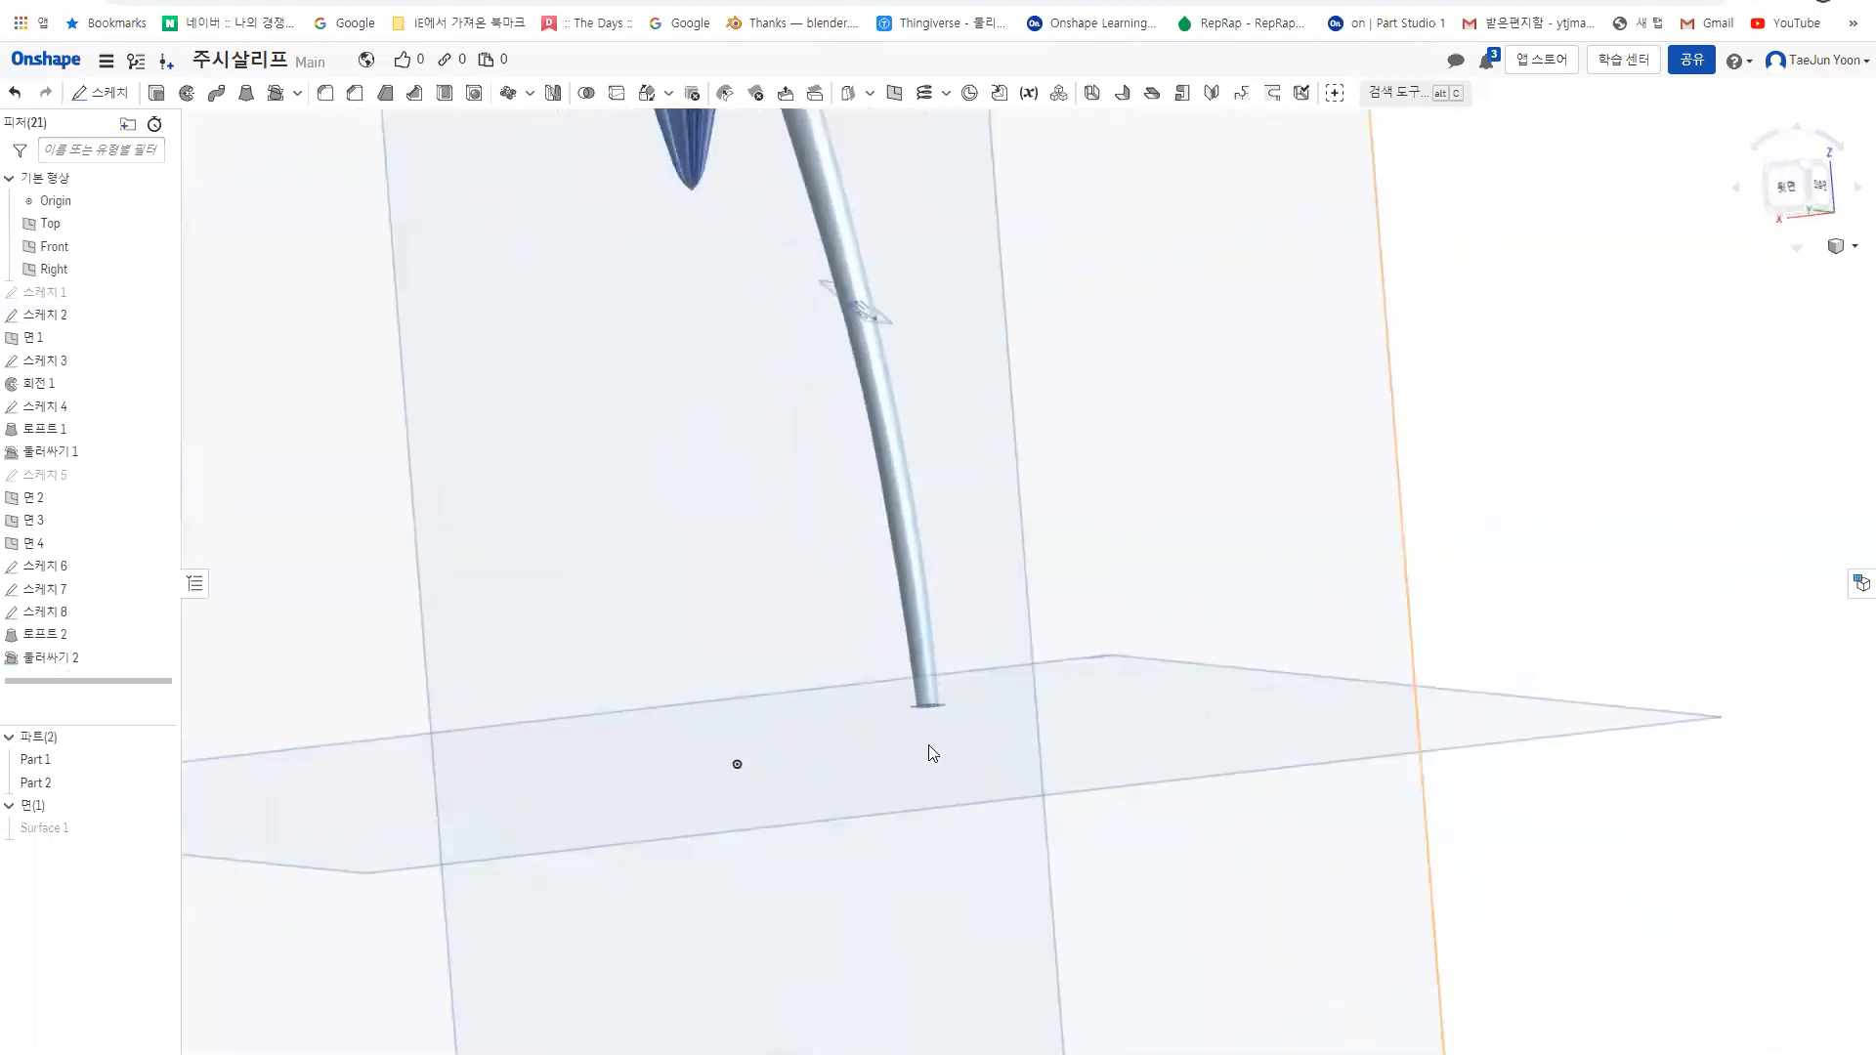
scroll(937, 738, "up", 9)
right_click_drag(938, 478, 920, 544)
scroll(831, 622, "up", 6)
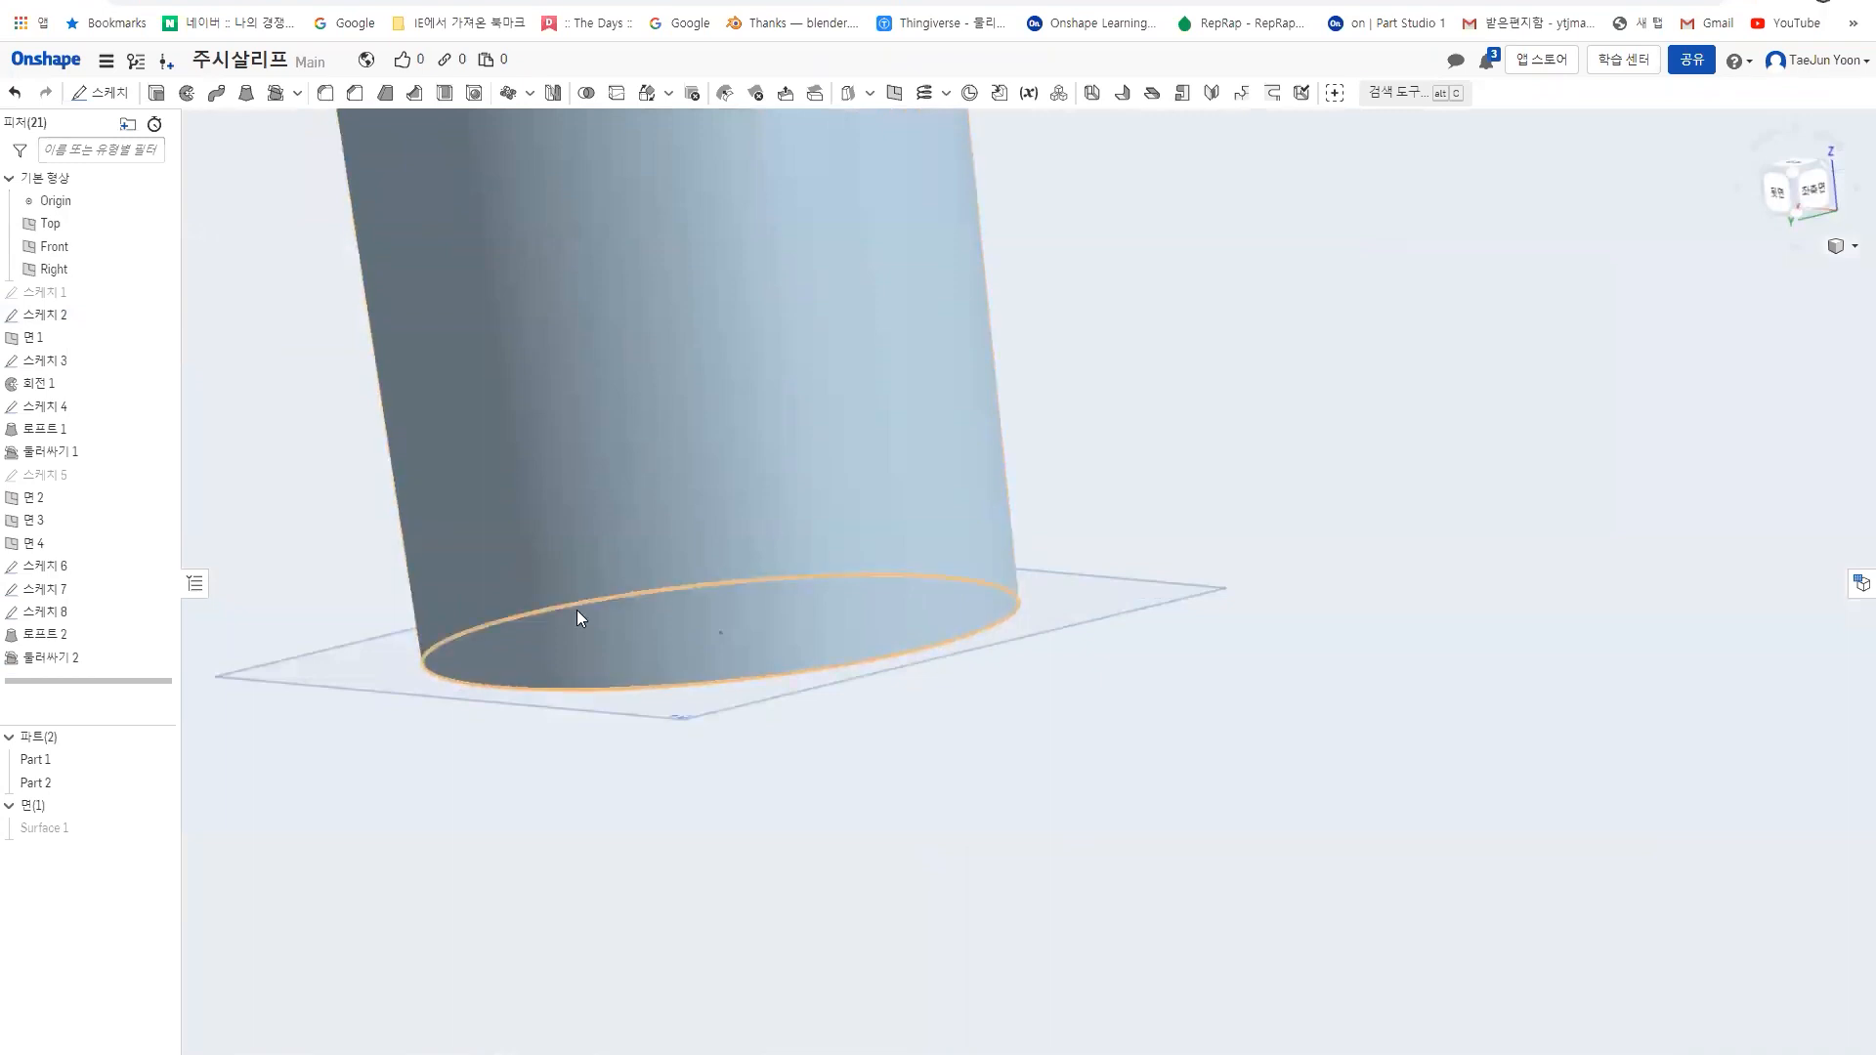
right_click_drag(532, 611, 581, 496)
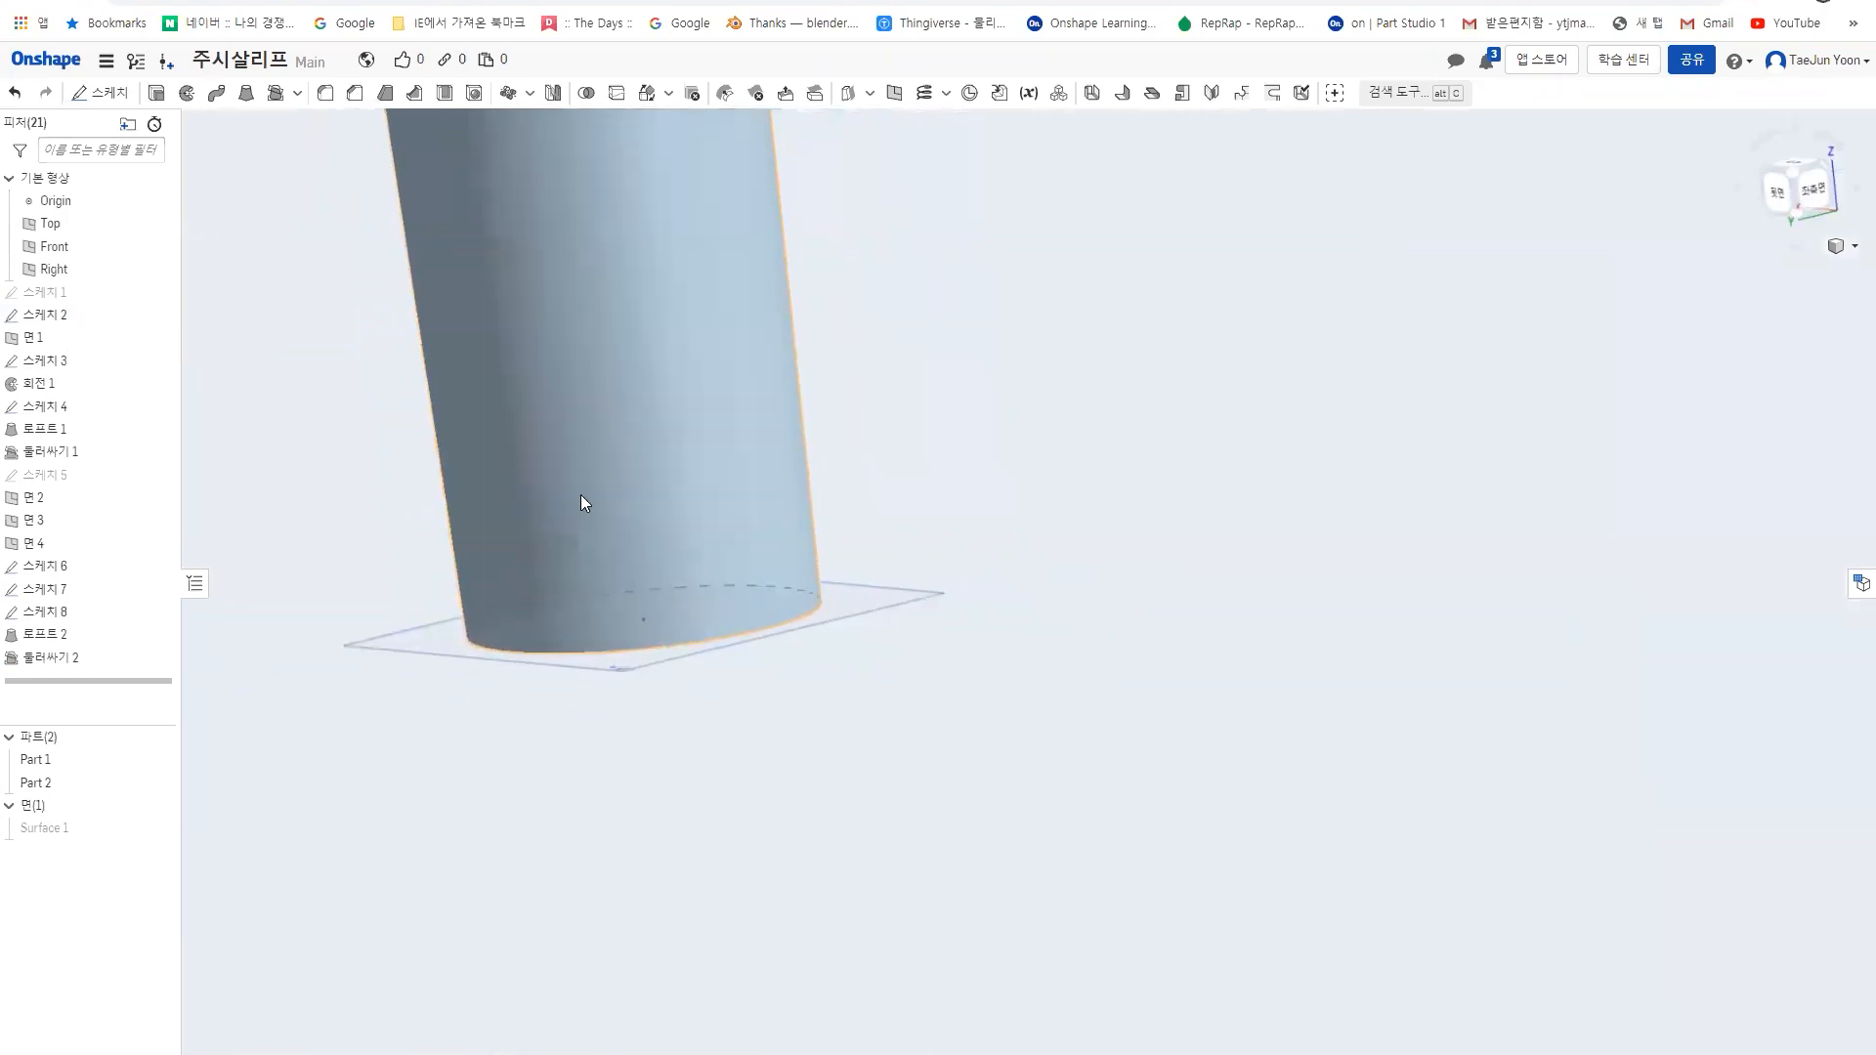
middle_click_drag(578, 488, 768, 829)
scroll(768, 819, "down", 7)
middle_click_drag(799, 332, 891, 225)
scroll(858, 635, "up", 5)
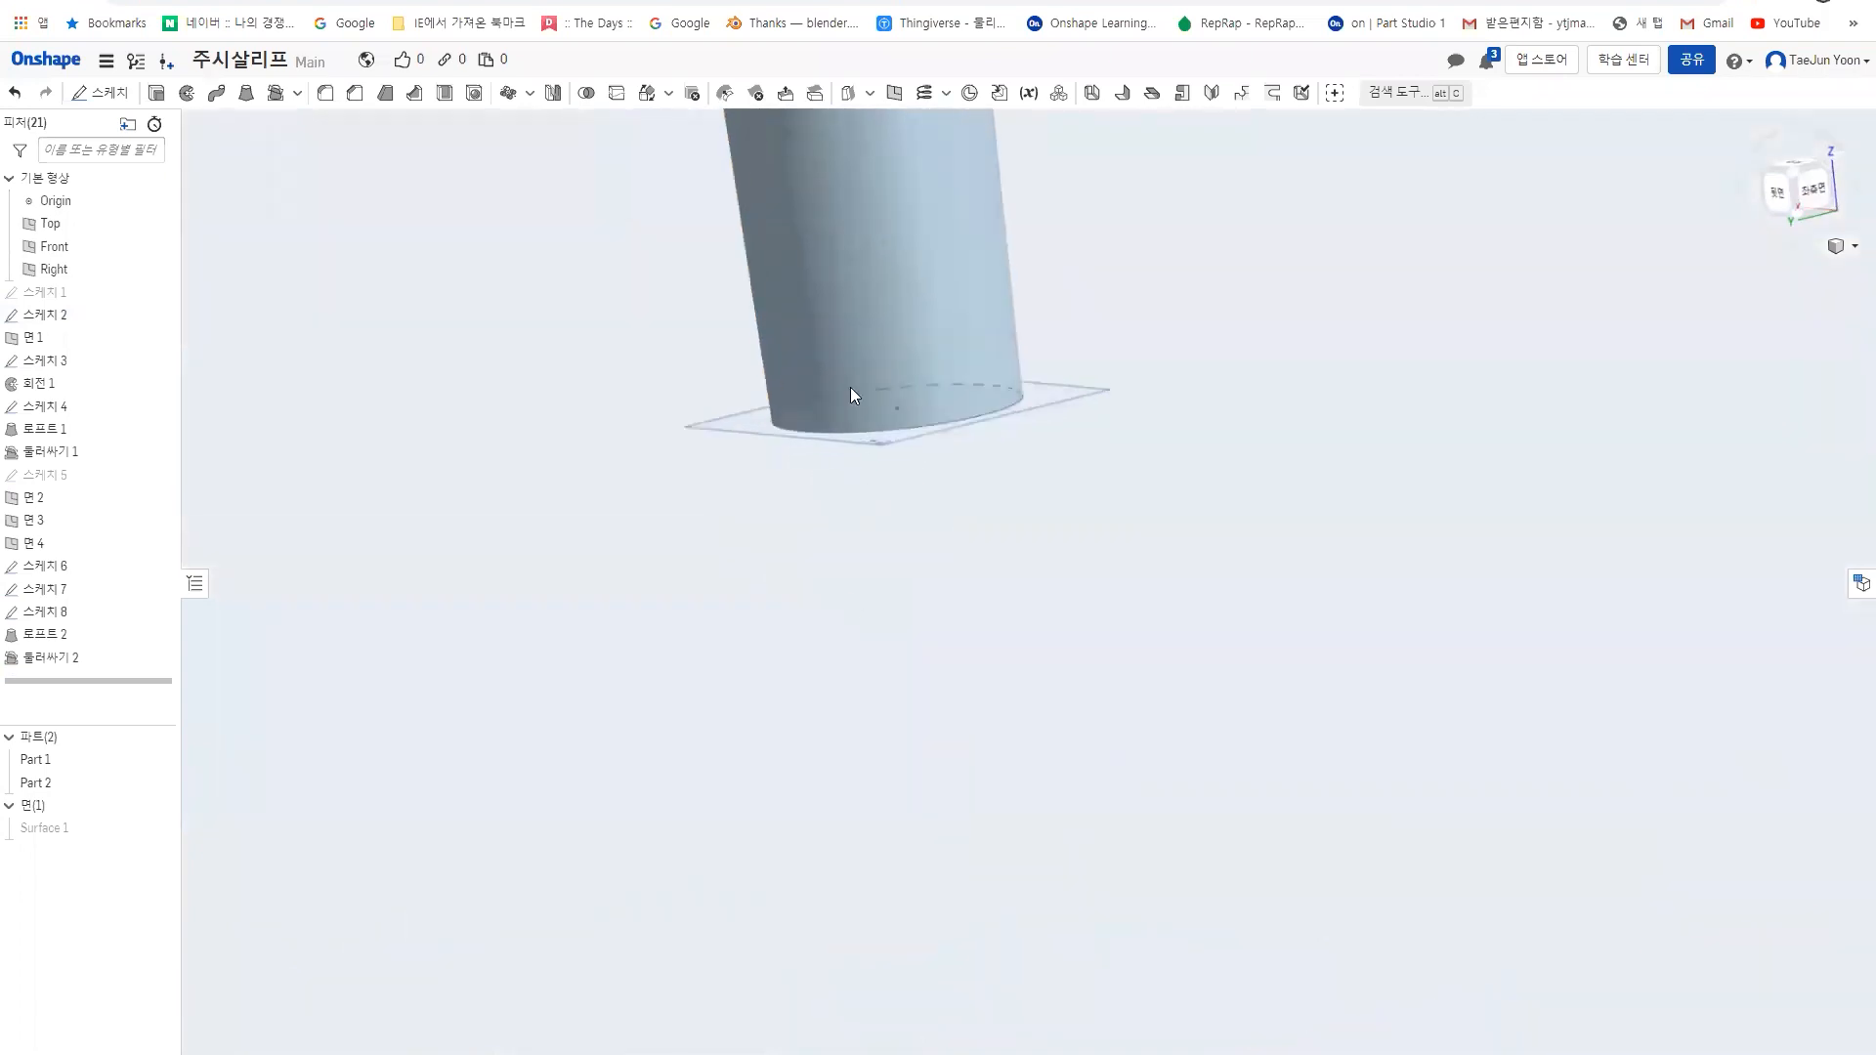
middle_click_drag(849, 387, 771, 547)
left_click(323, 94)
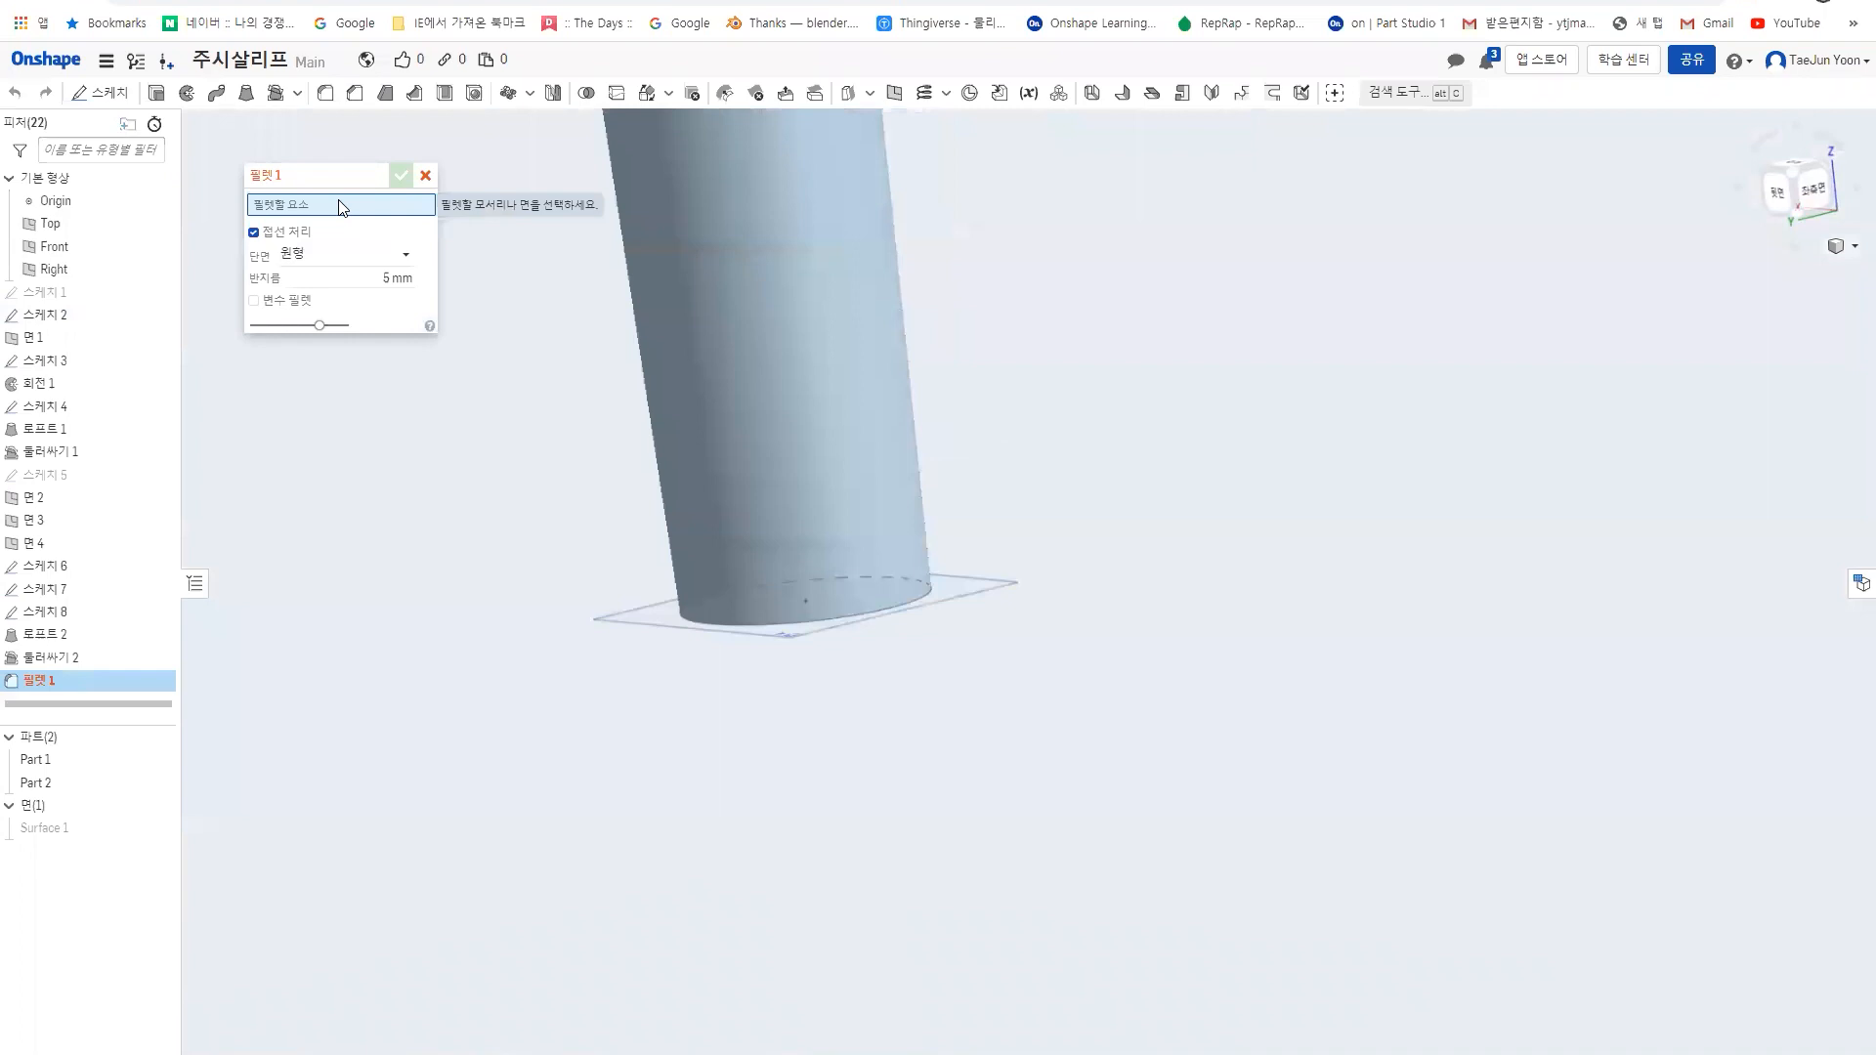
left_click(724, 626)
right_click_drag(789, 700, 747, 679)
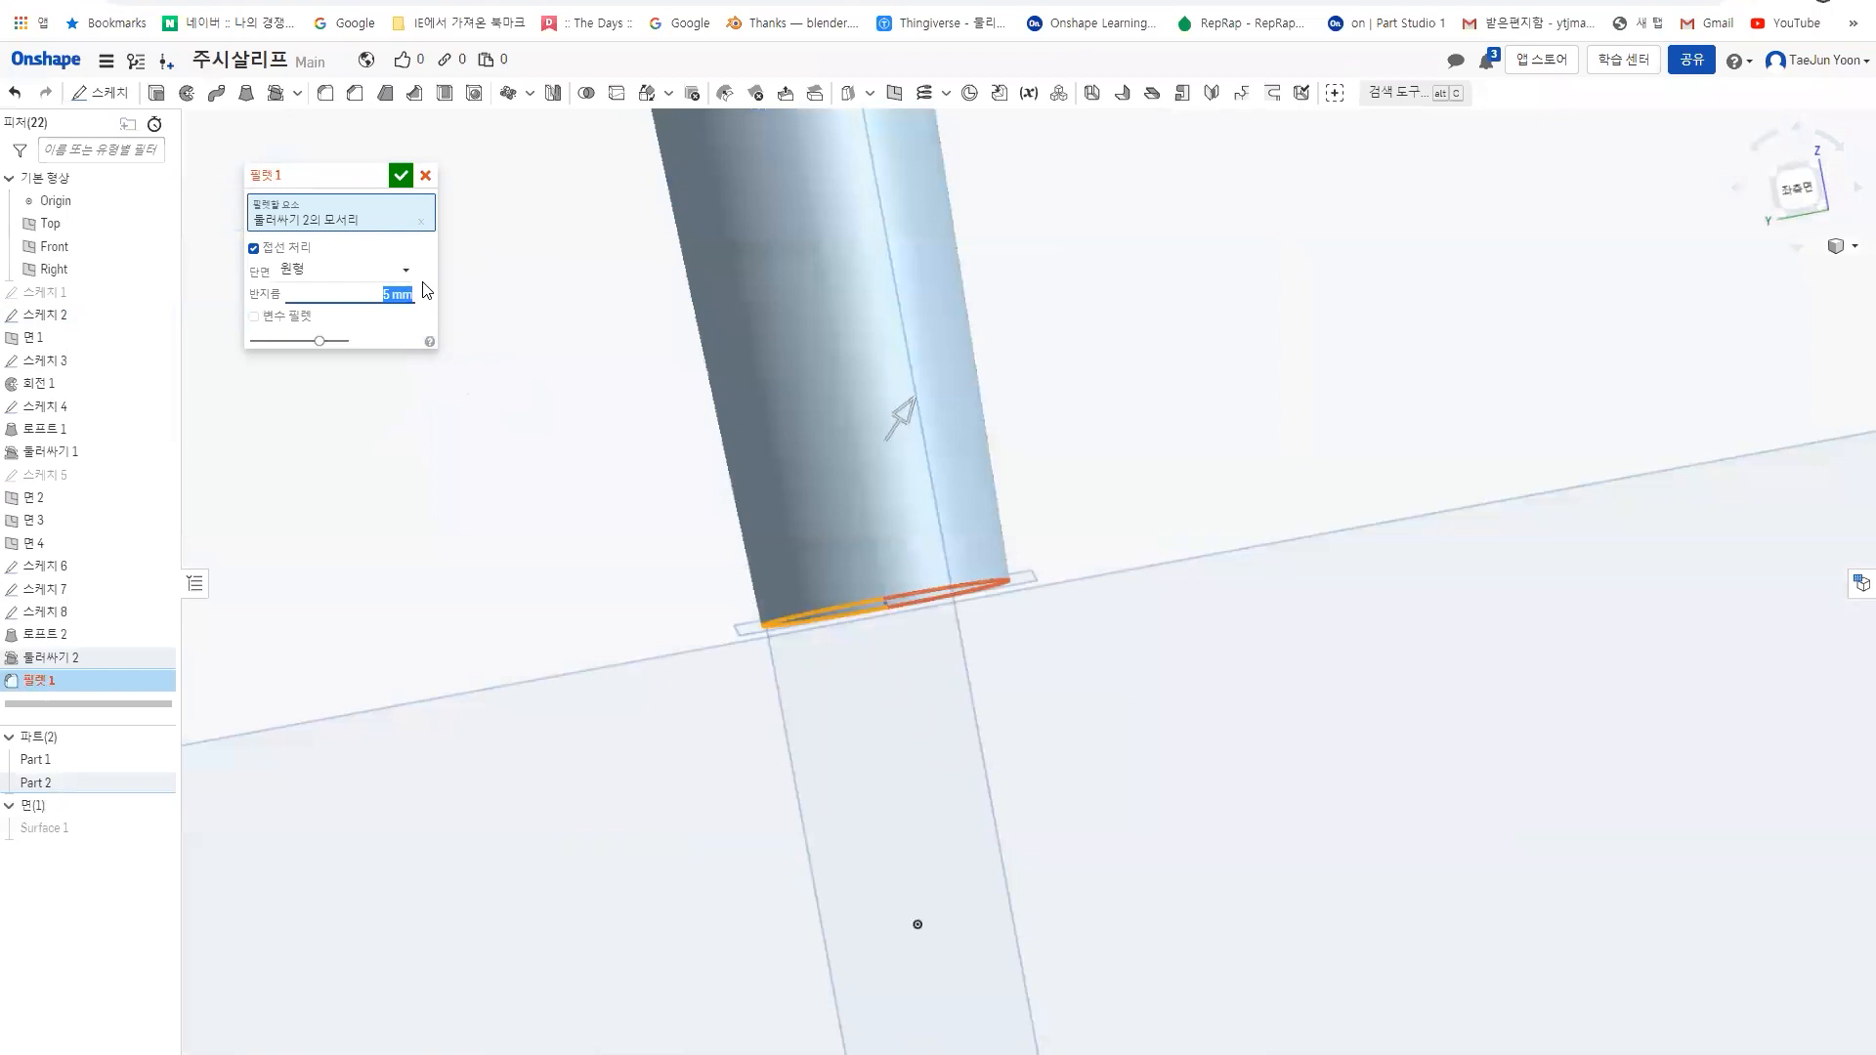
type("1")
key("Return")
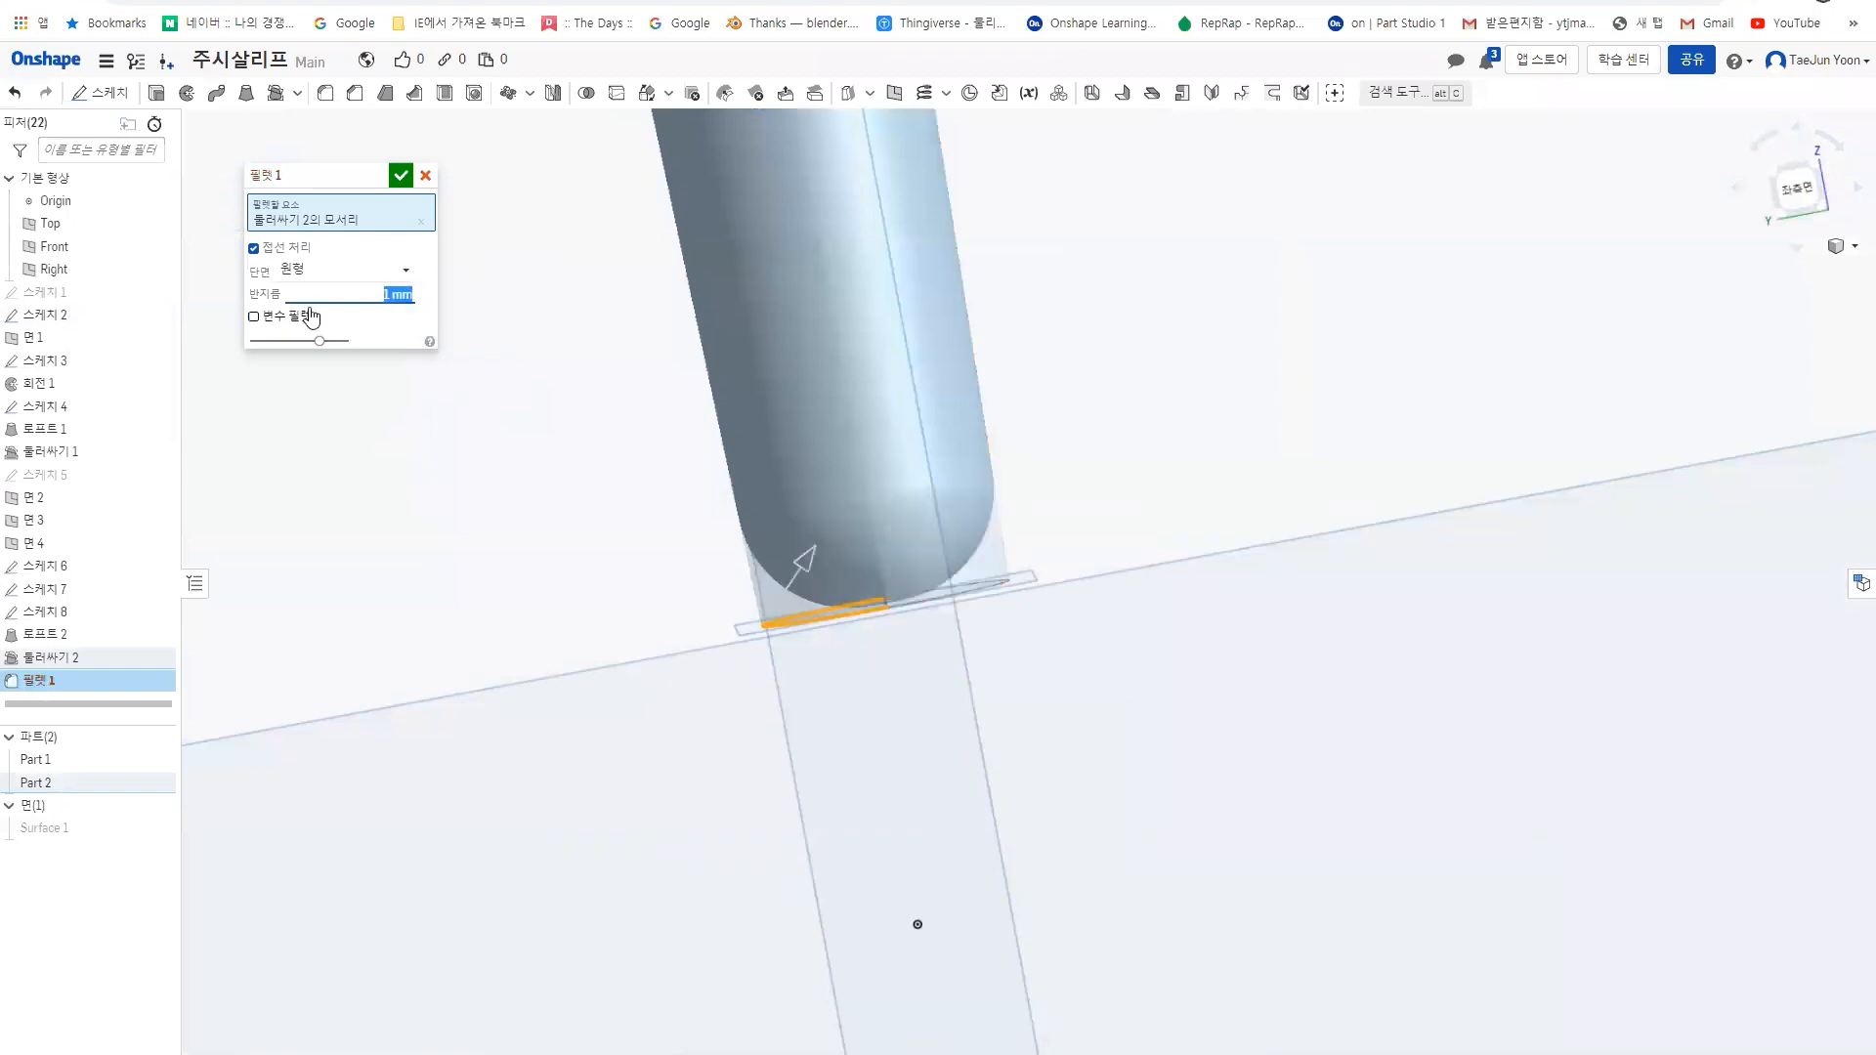
type("0.5")
key("Return")
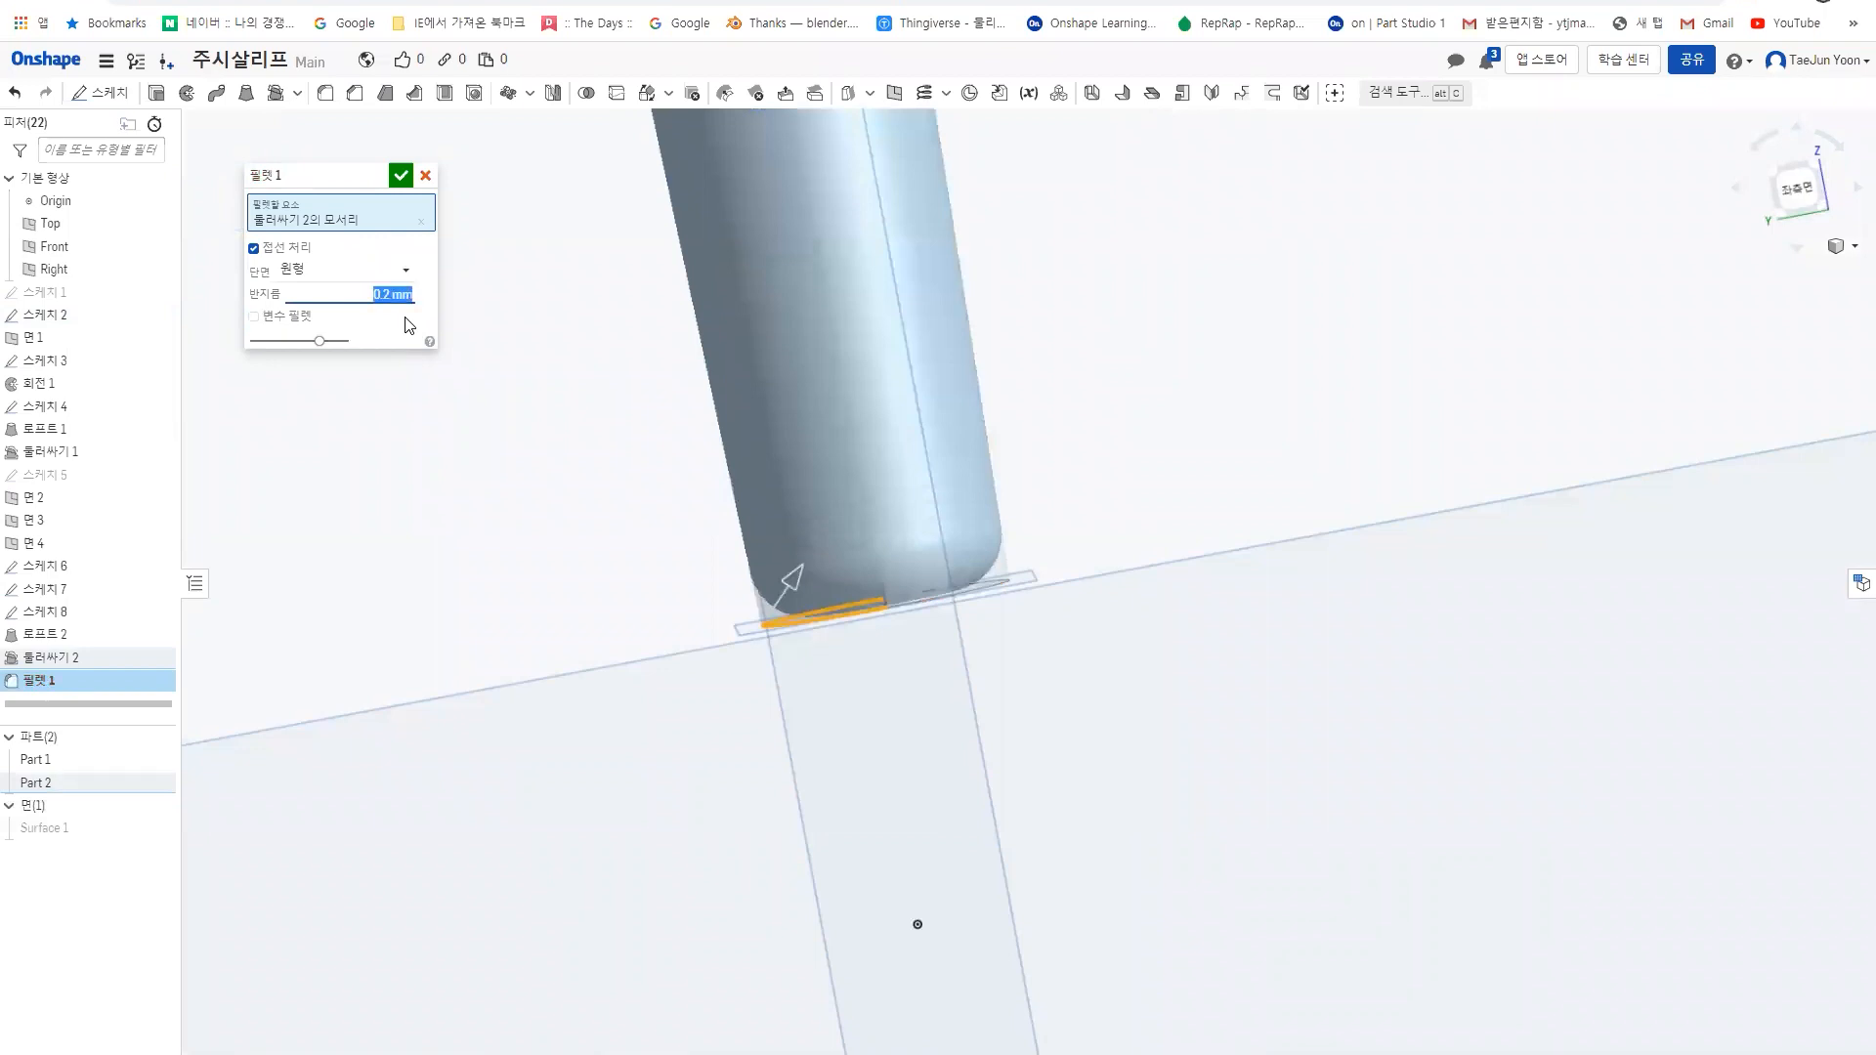
left_click(400, 174)
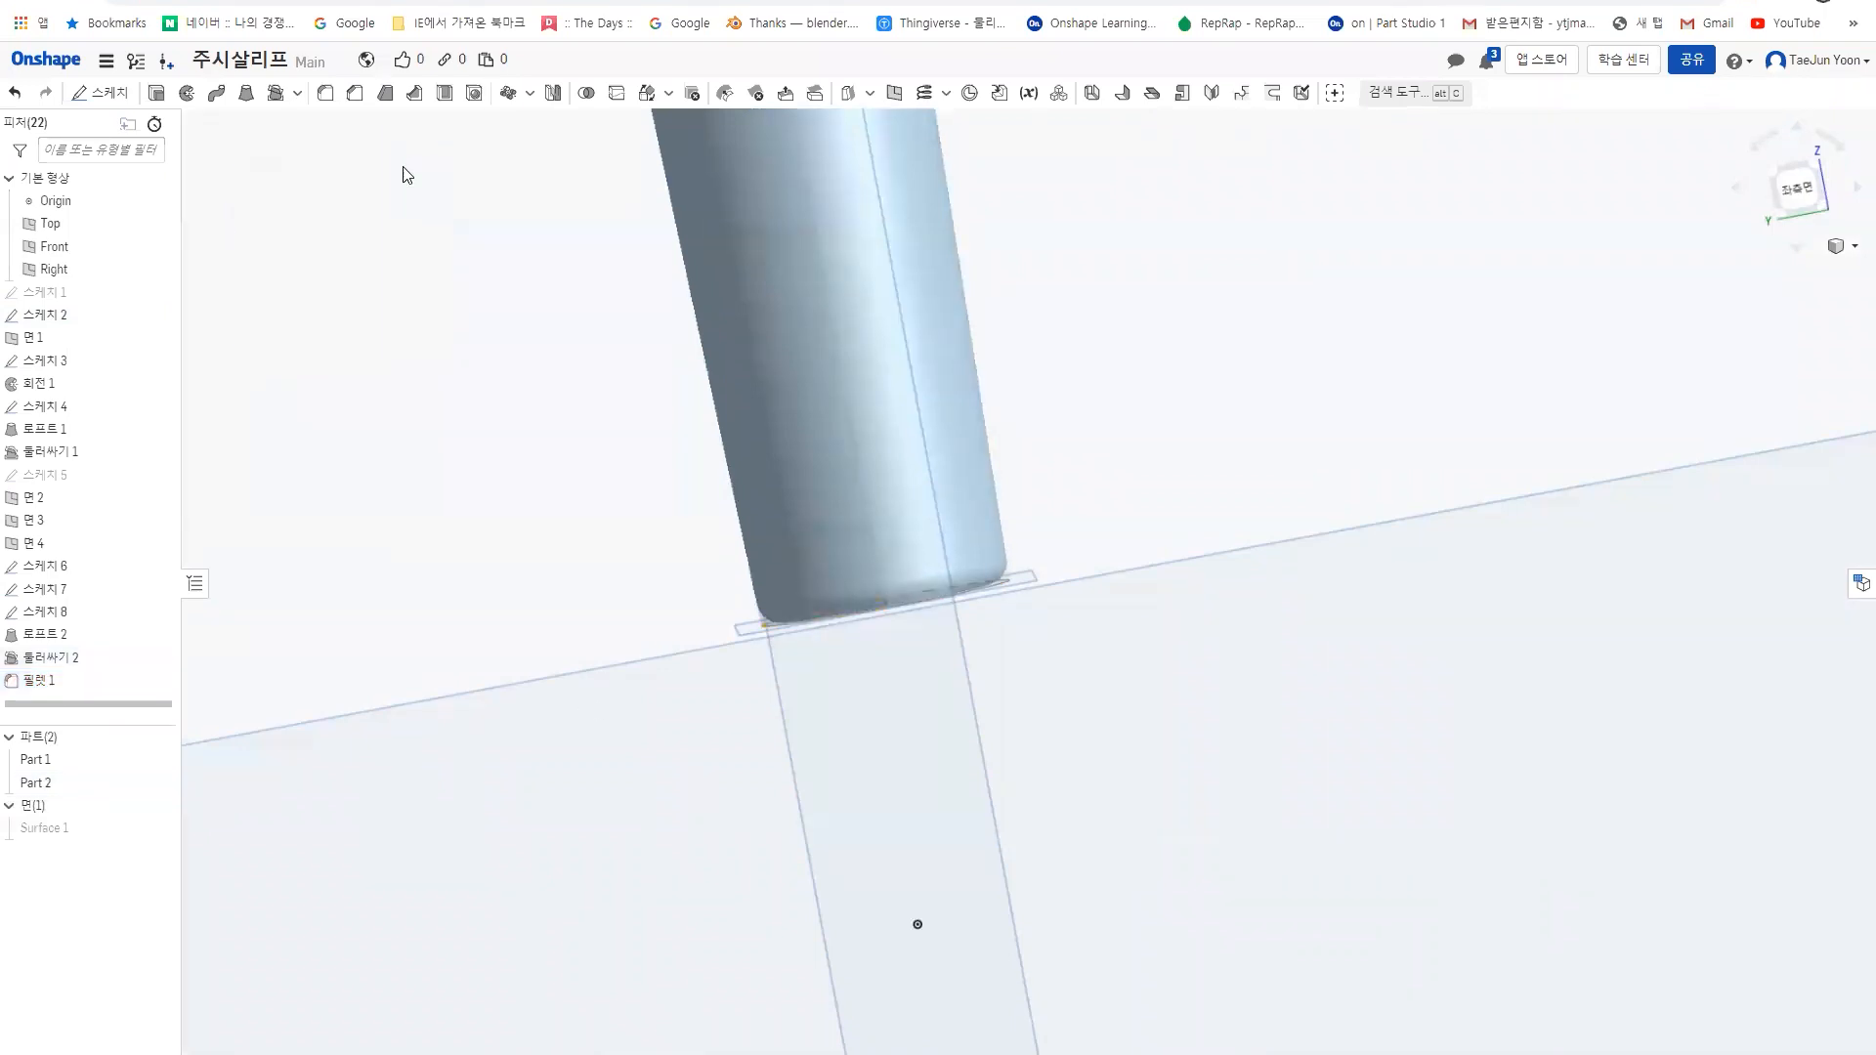
- Circular-pattern the leg part around the body's central axis line from 스케치 2, with 3 equally spaced instances over 360 deg
scroll(836, 542, "up", 5)
middle_click_drag(766, 377, 851, 977)
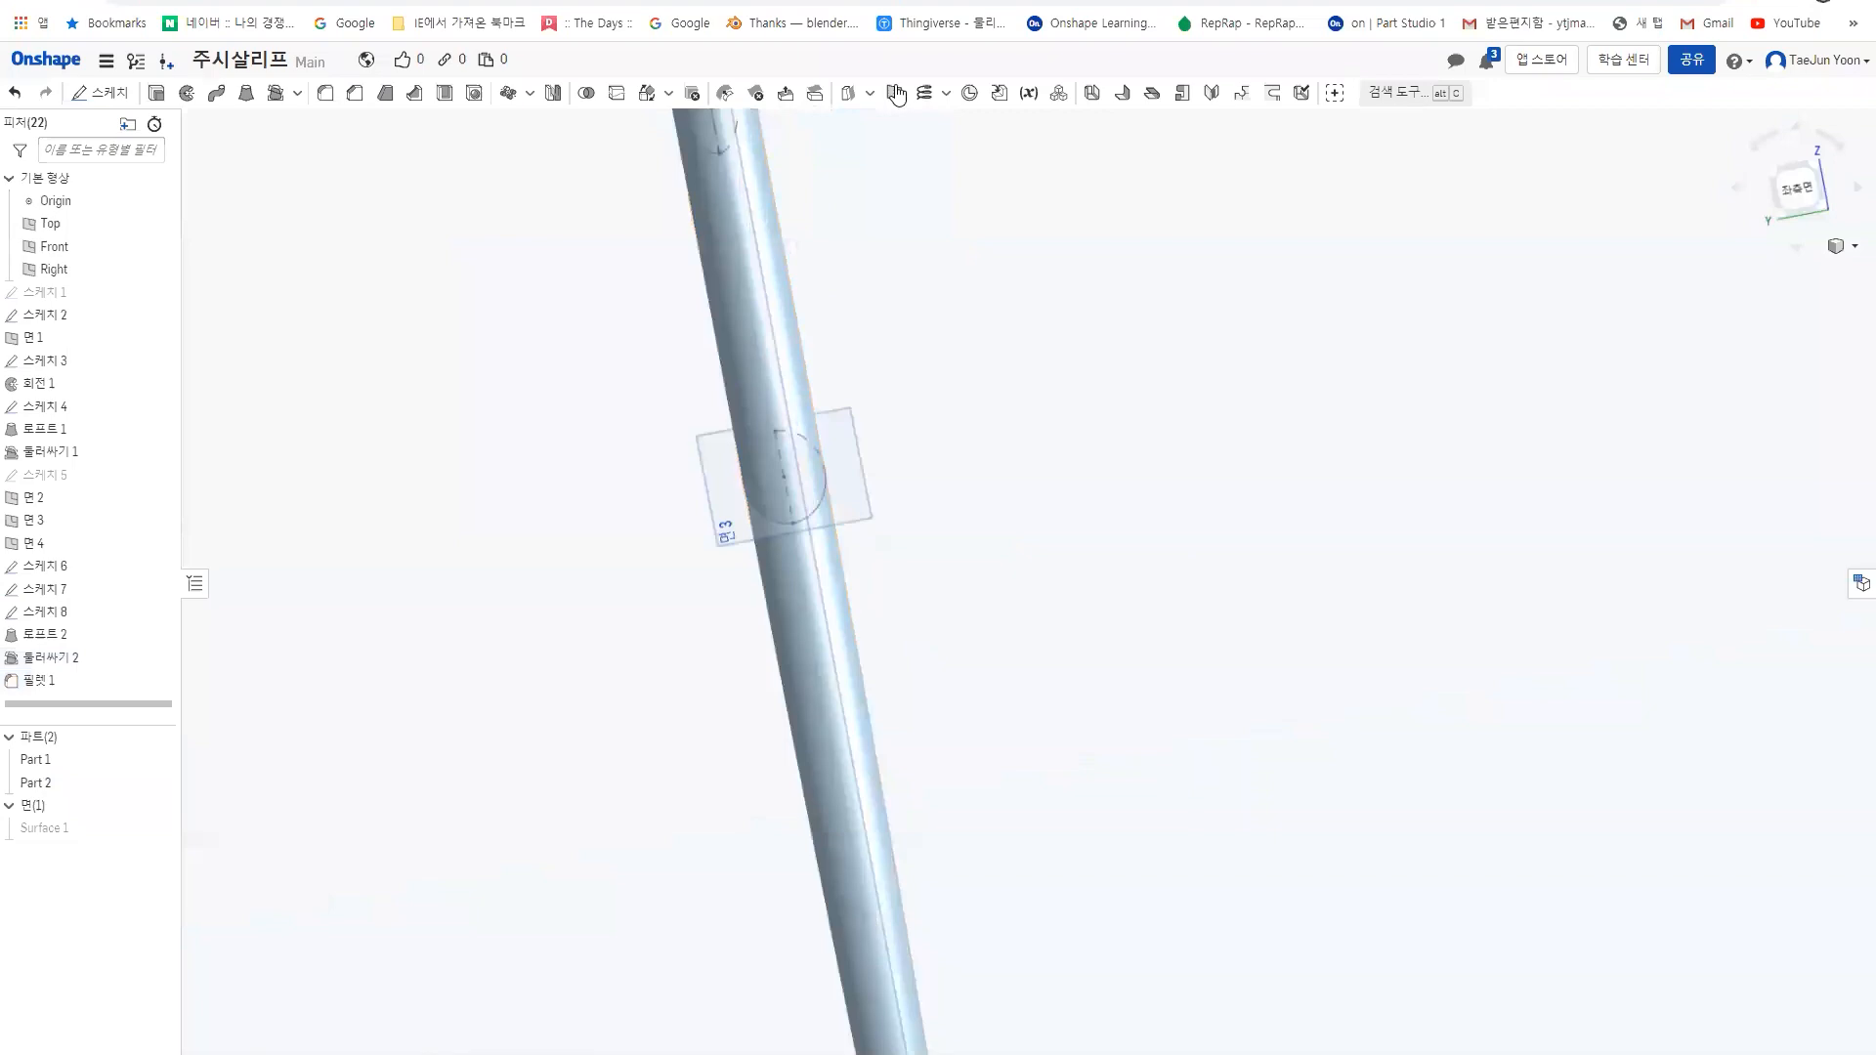
middle_click_drag(904, 116, 991, 912)
right_click_drag(977, 664, 788, 628)
scroll(797, 586, "up", 8)
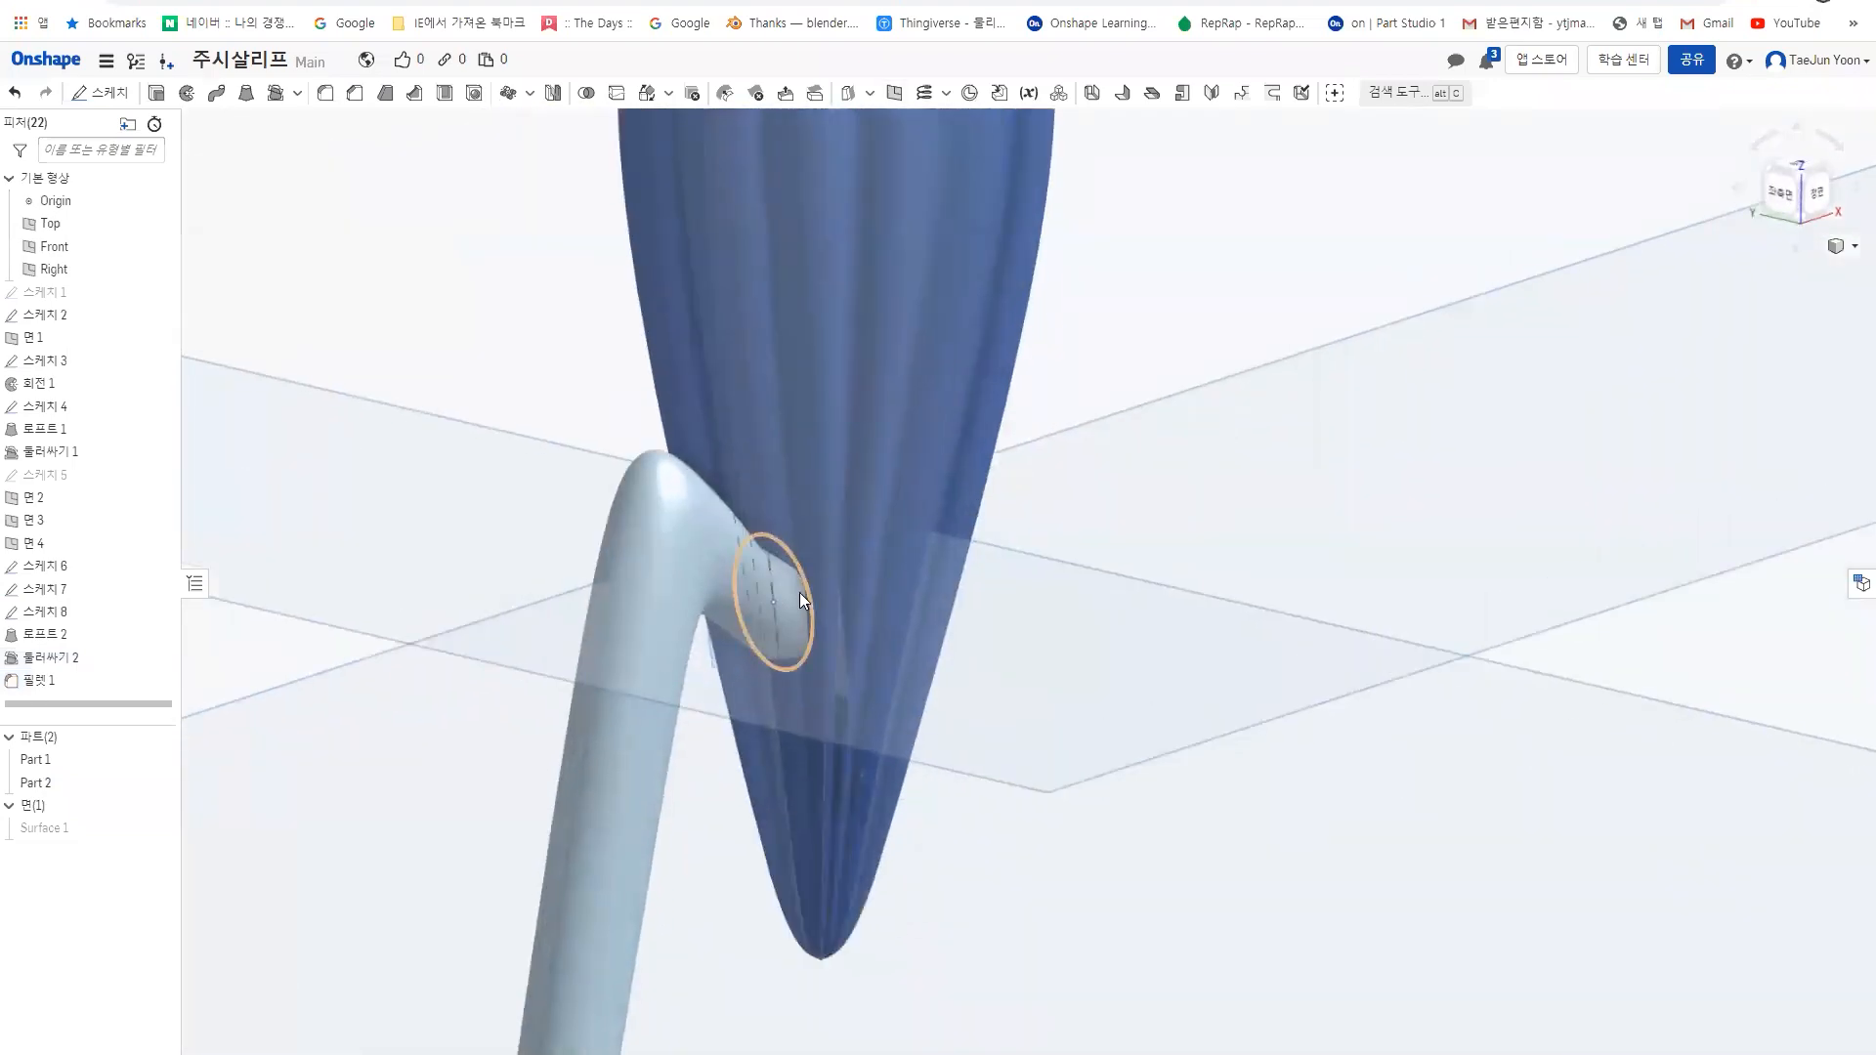
scroll(803, 651, "down", 6)
scroll(812, 655, "down", 6)
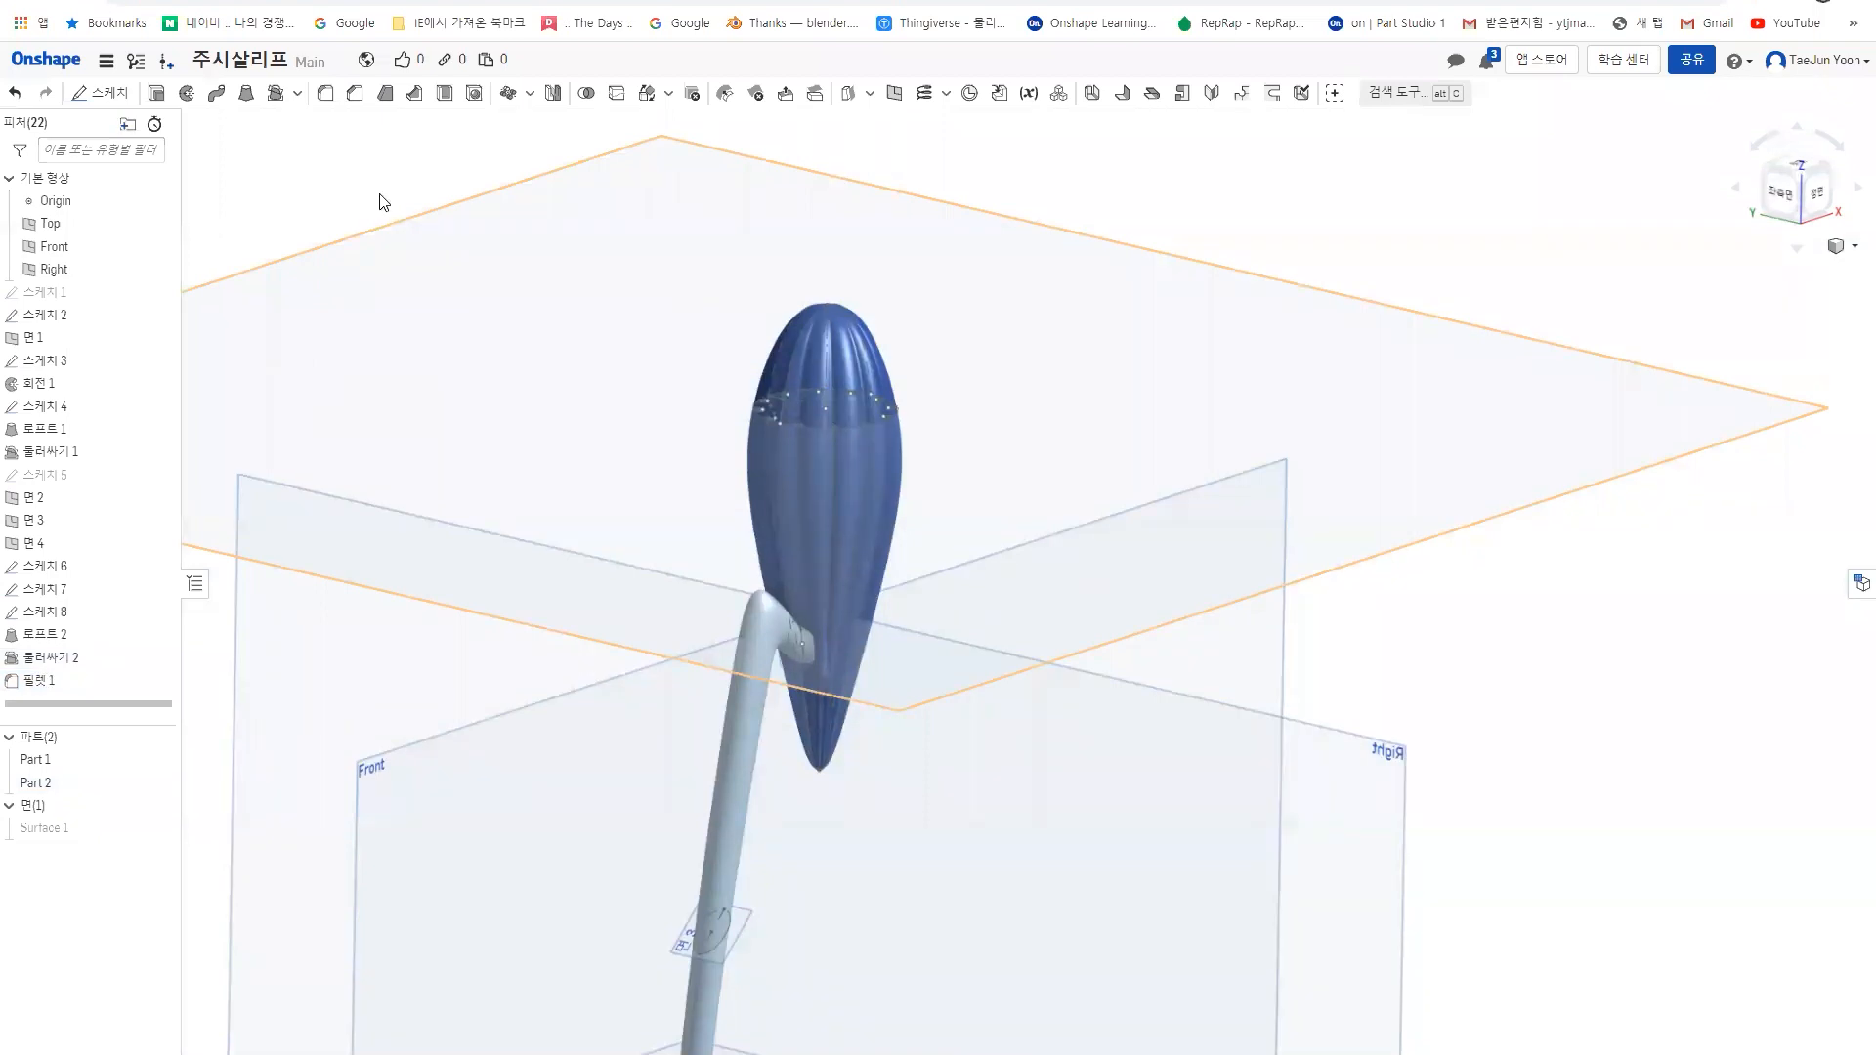
left_click(509, 93)
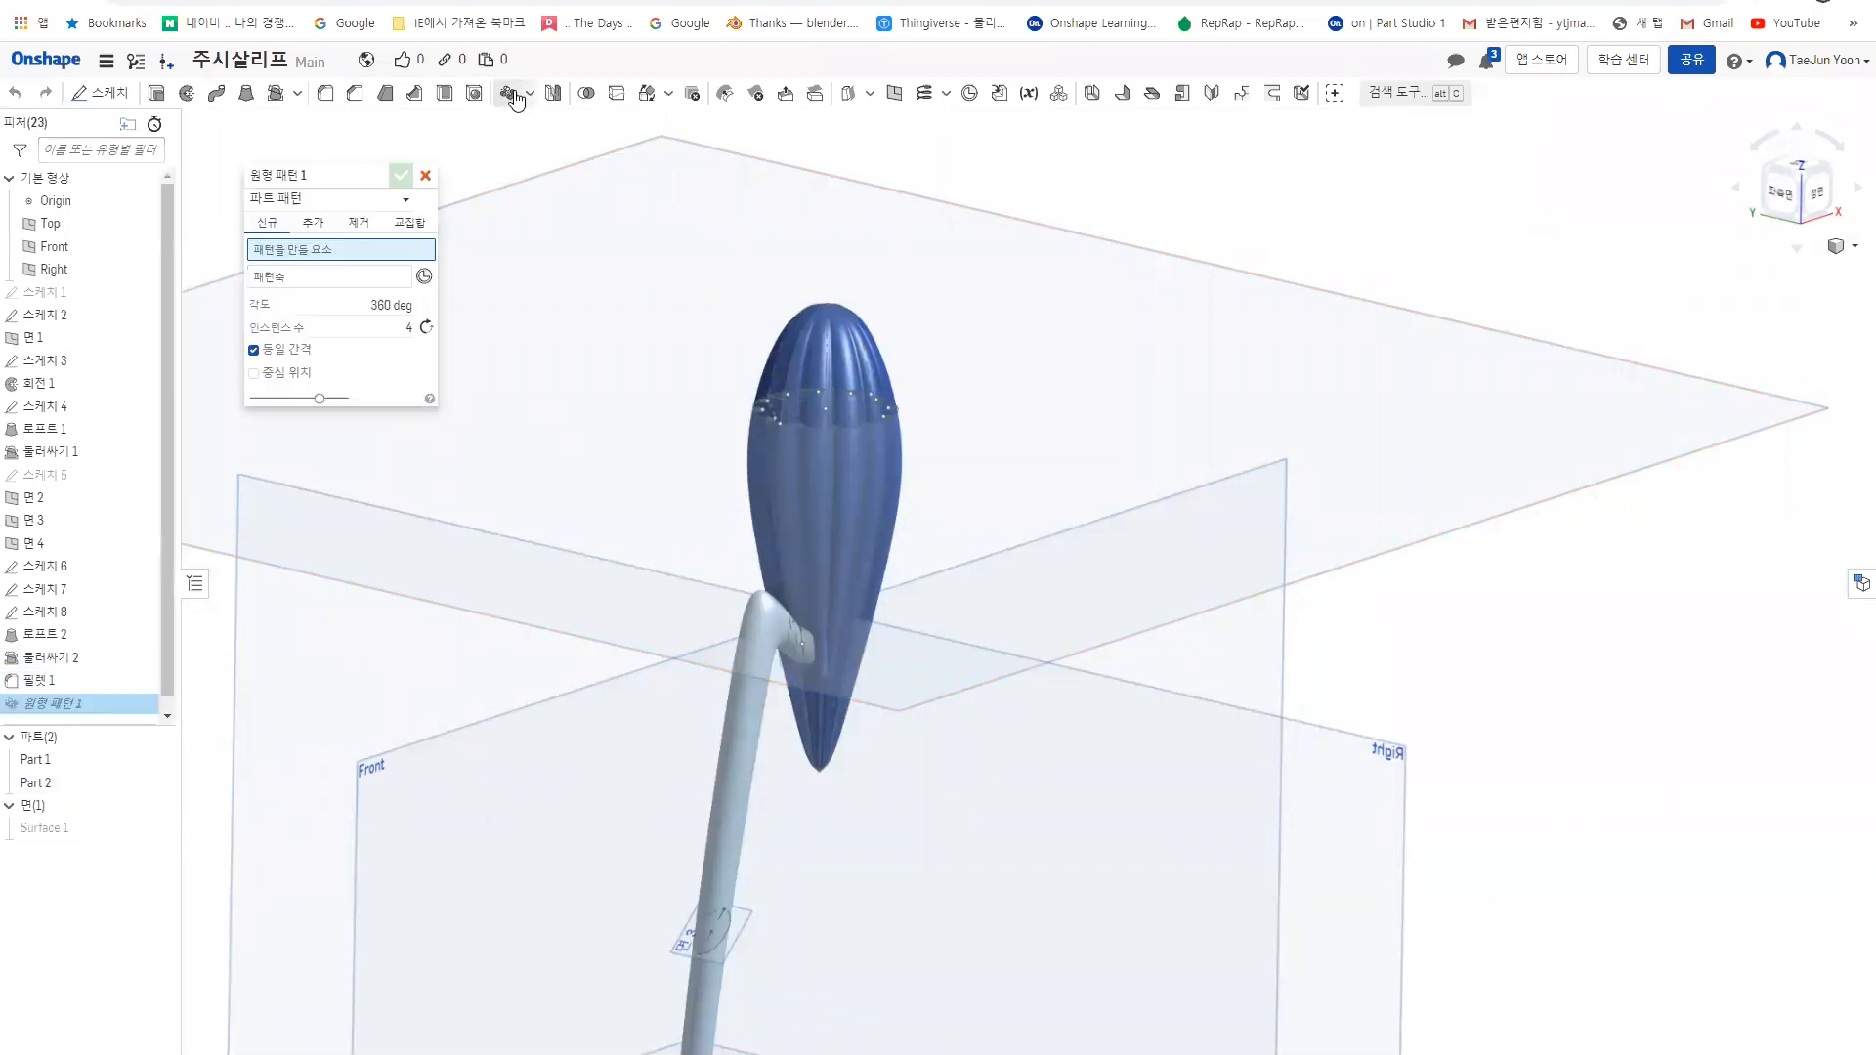
left_click(749, 660)
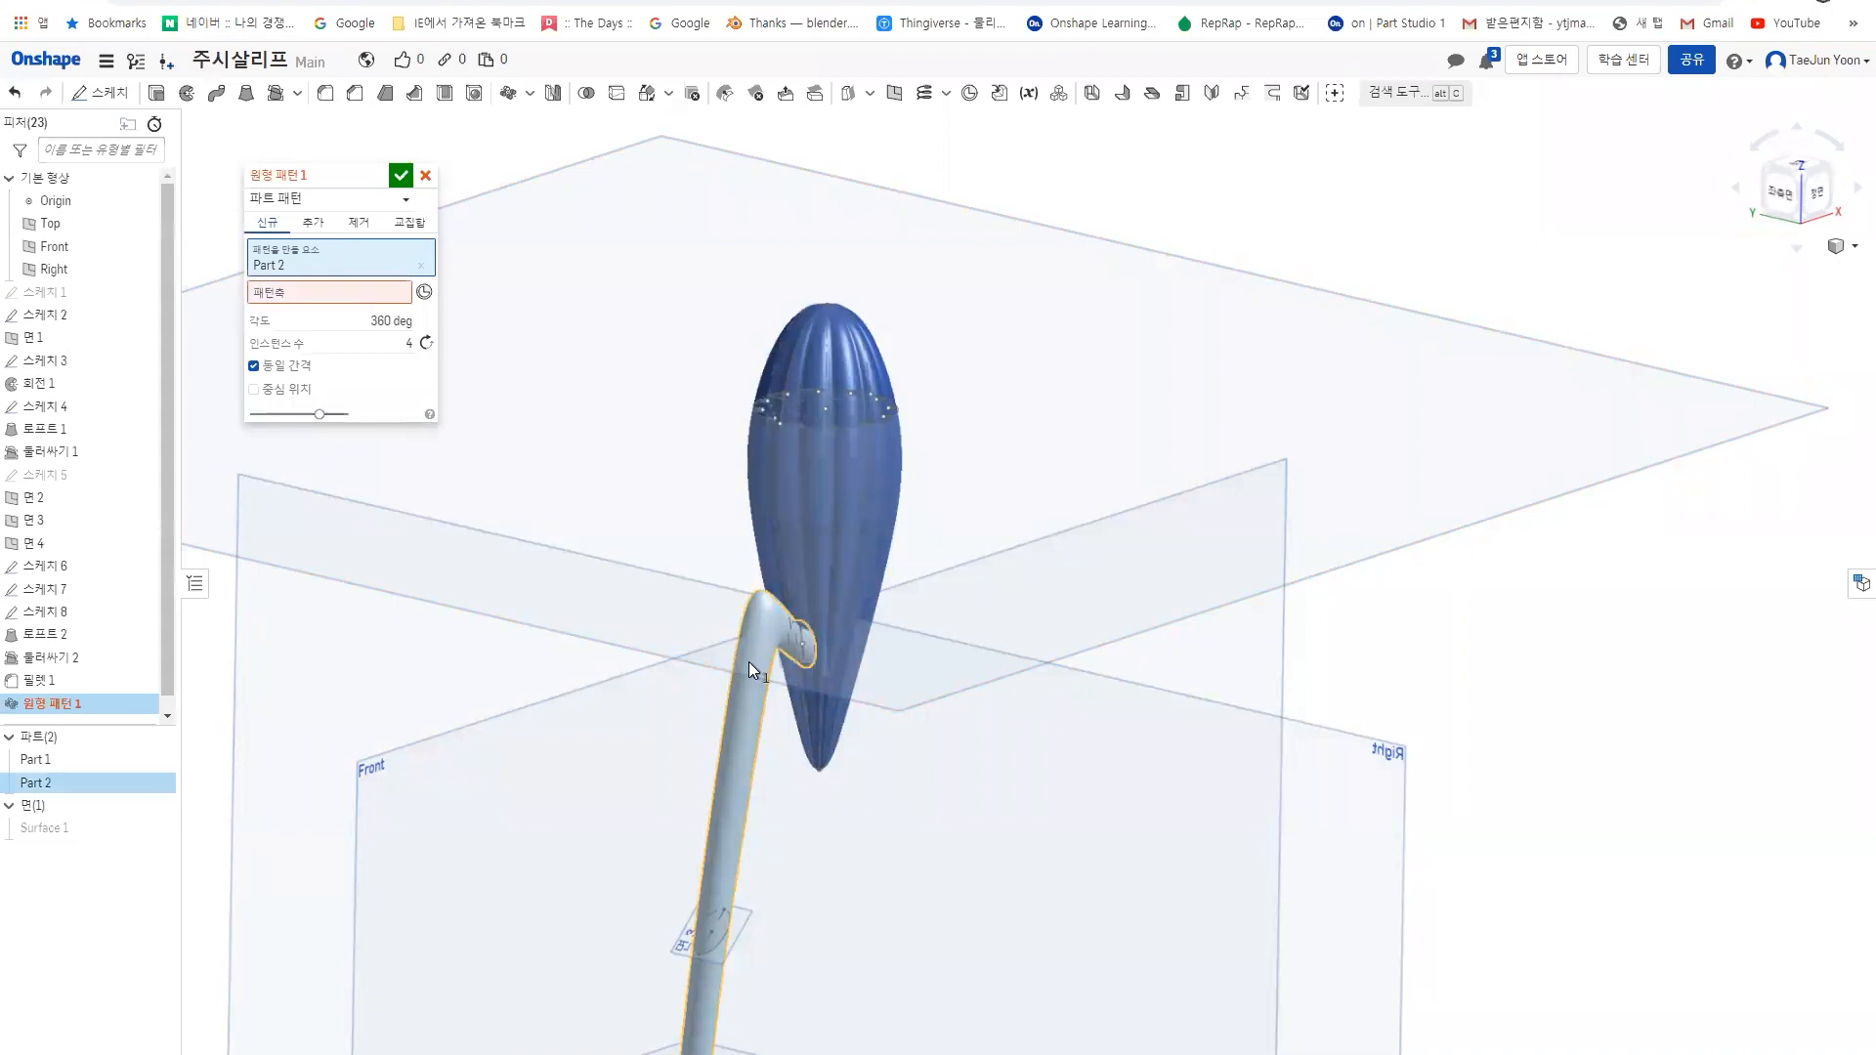
left_click(325, 298)
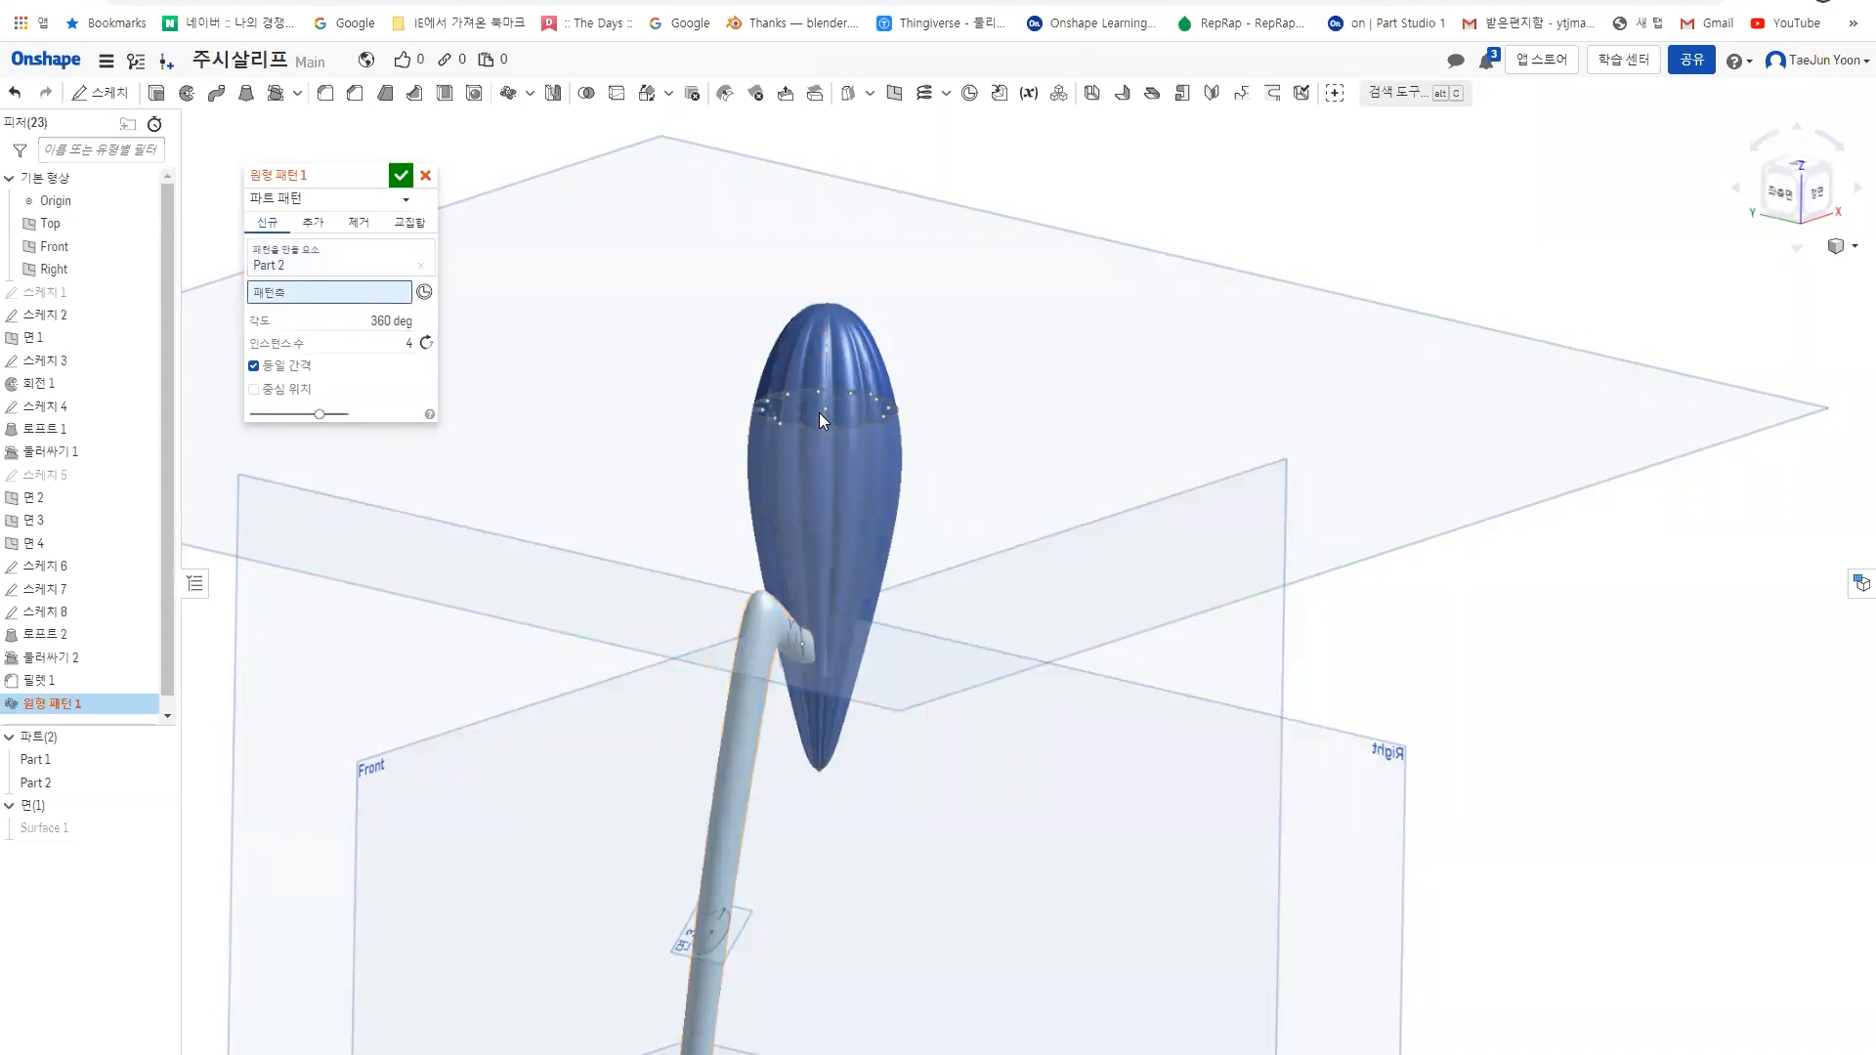
left_click(822, 414)
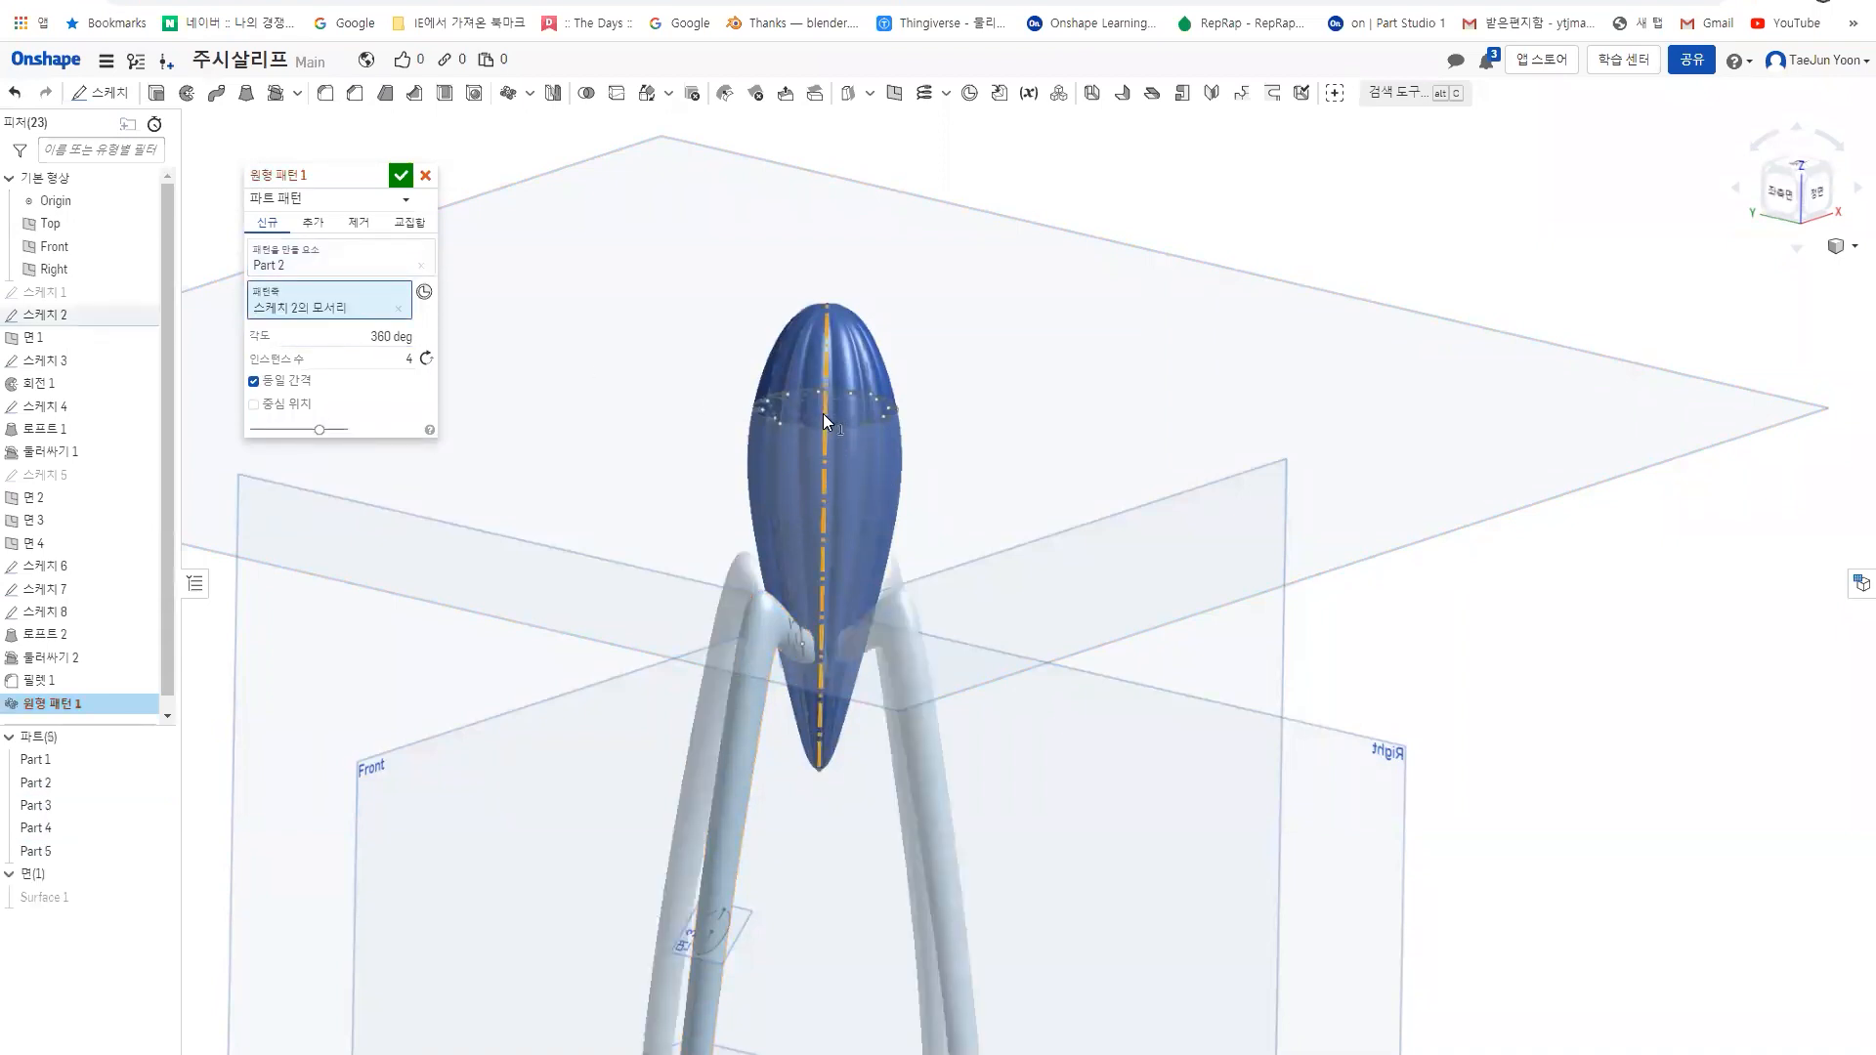
left_click(397, 359)
left_click(399, 176)
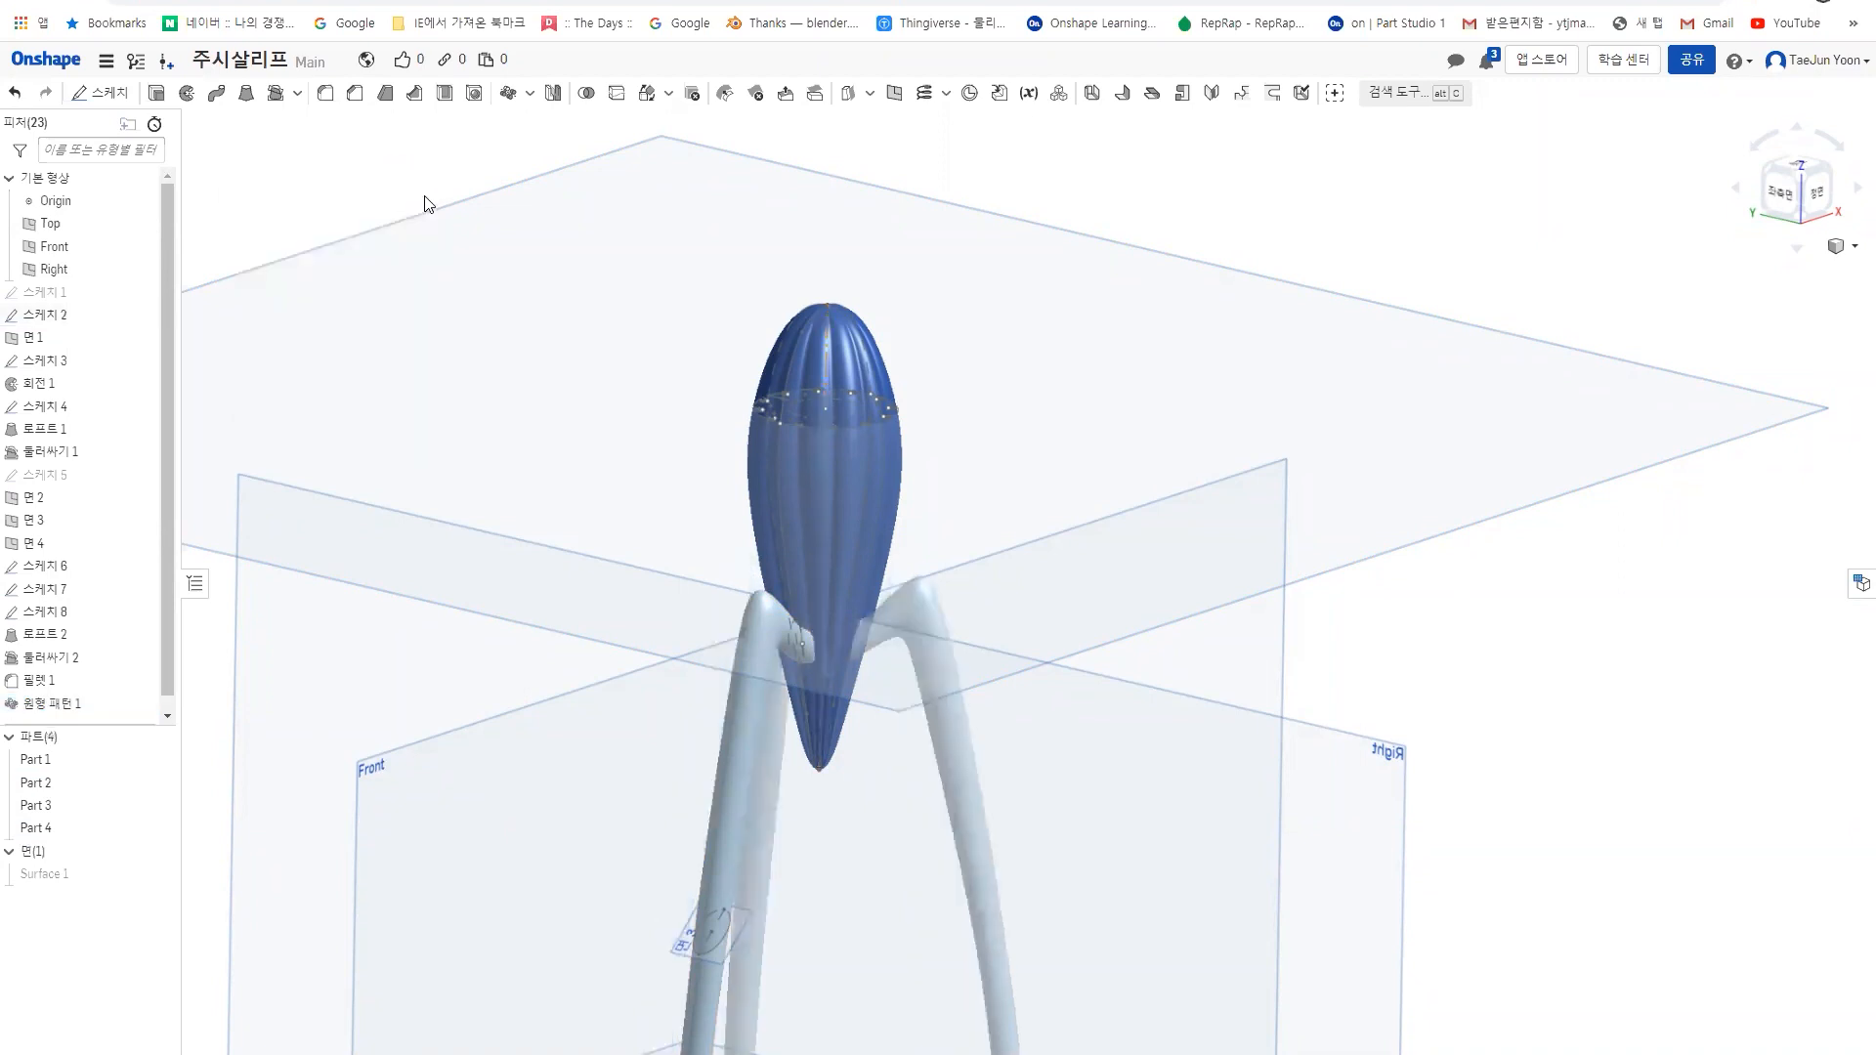
- Hide the construction plane 면 1 and all the remaining planes
right_click_drag(750, 561, 747, 609)
scroll(746, 610, "down", 3)
right_click_drag(811, 674, 928, 566)
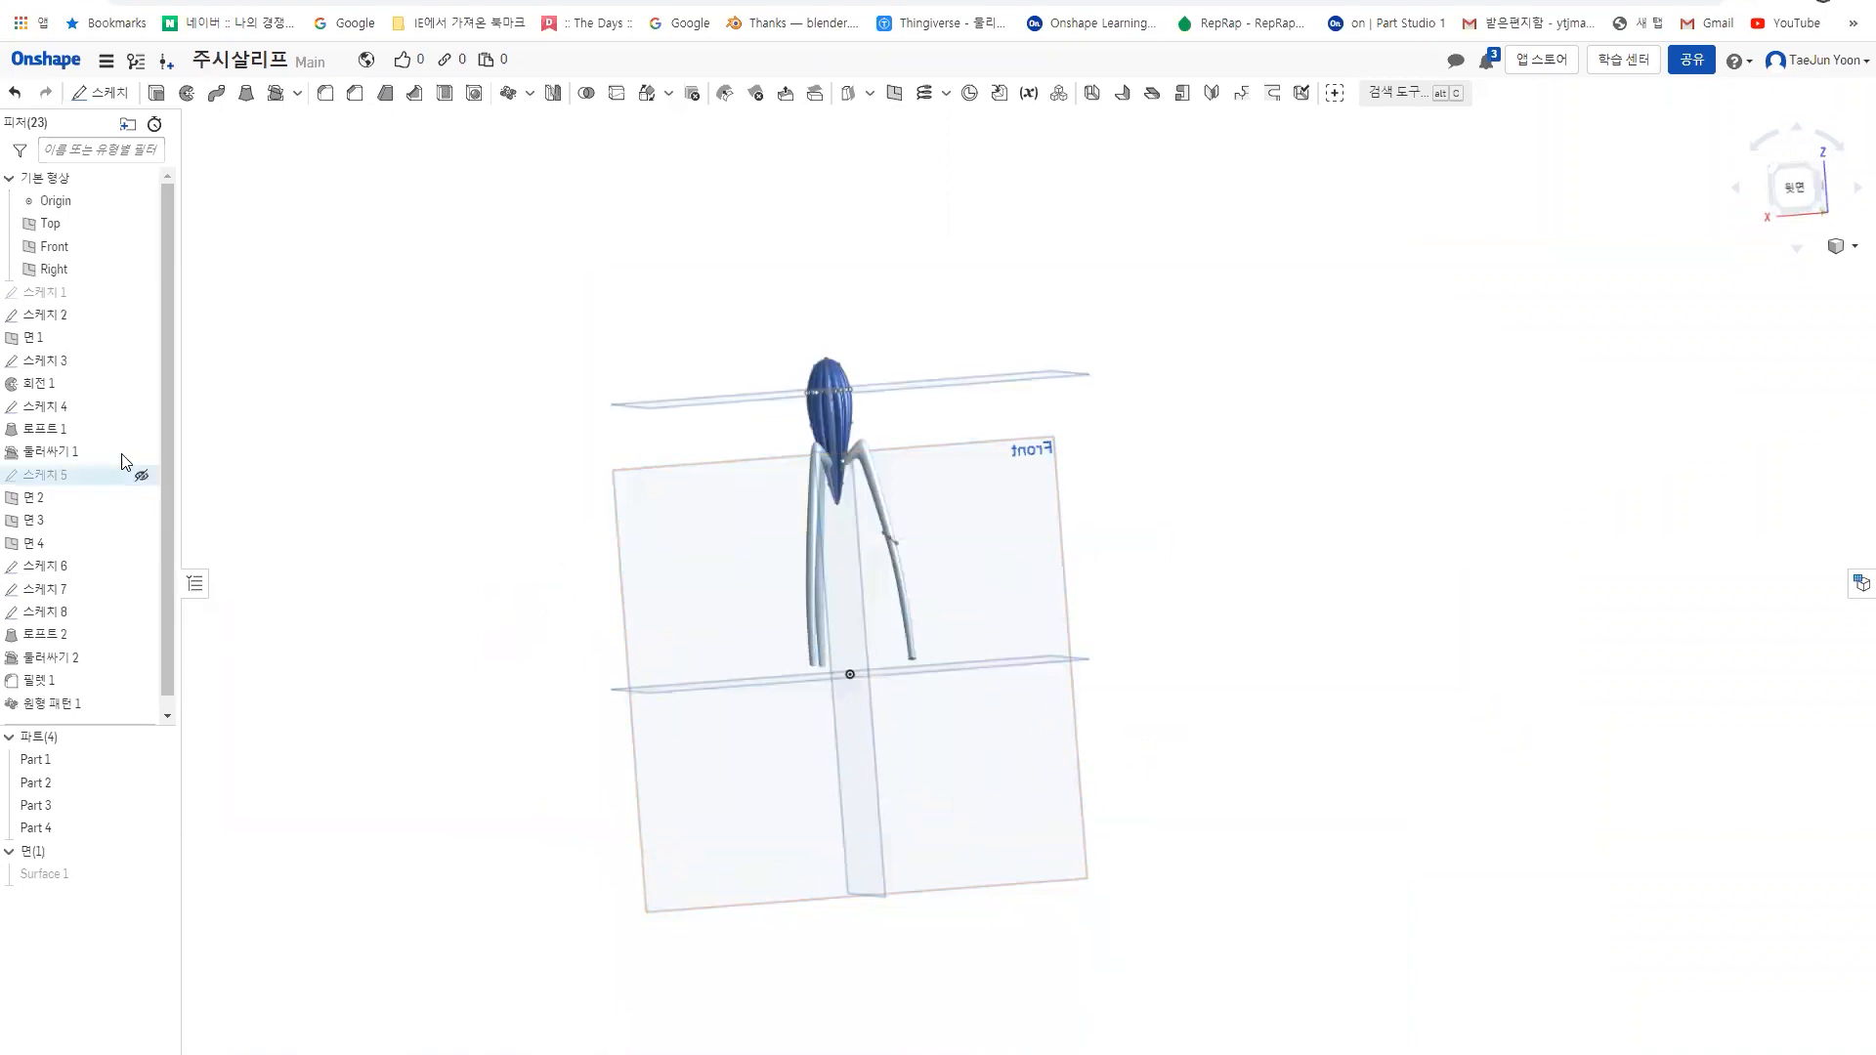
left_click(153, 339)
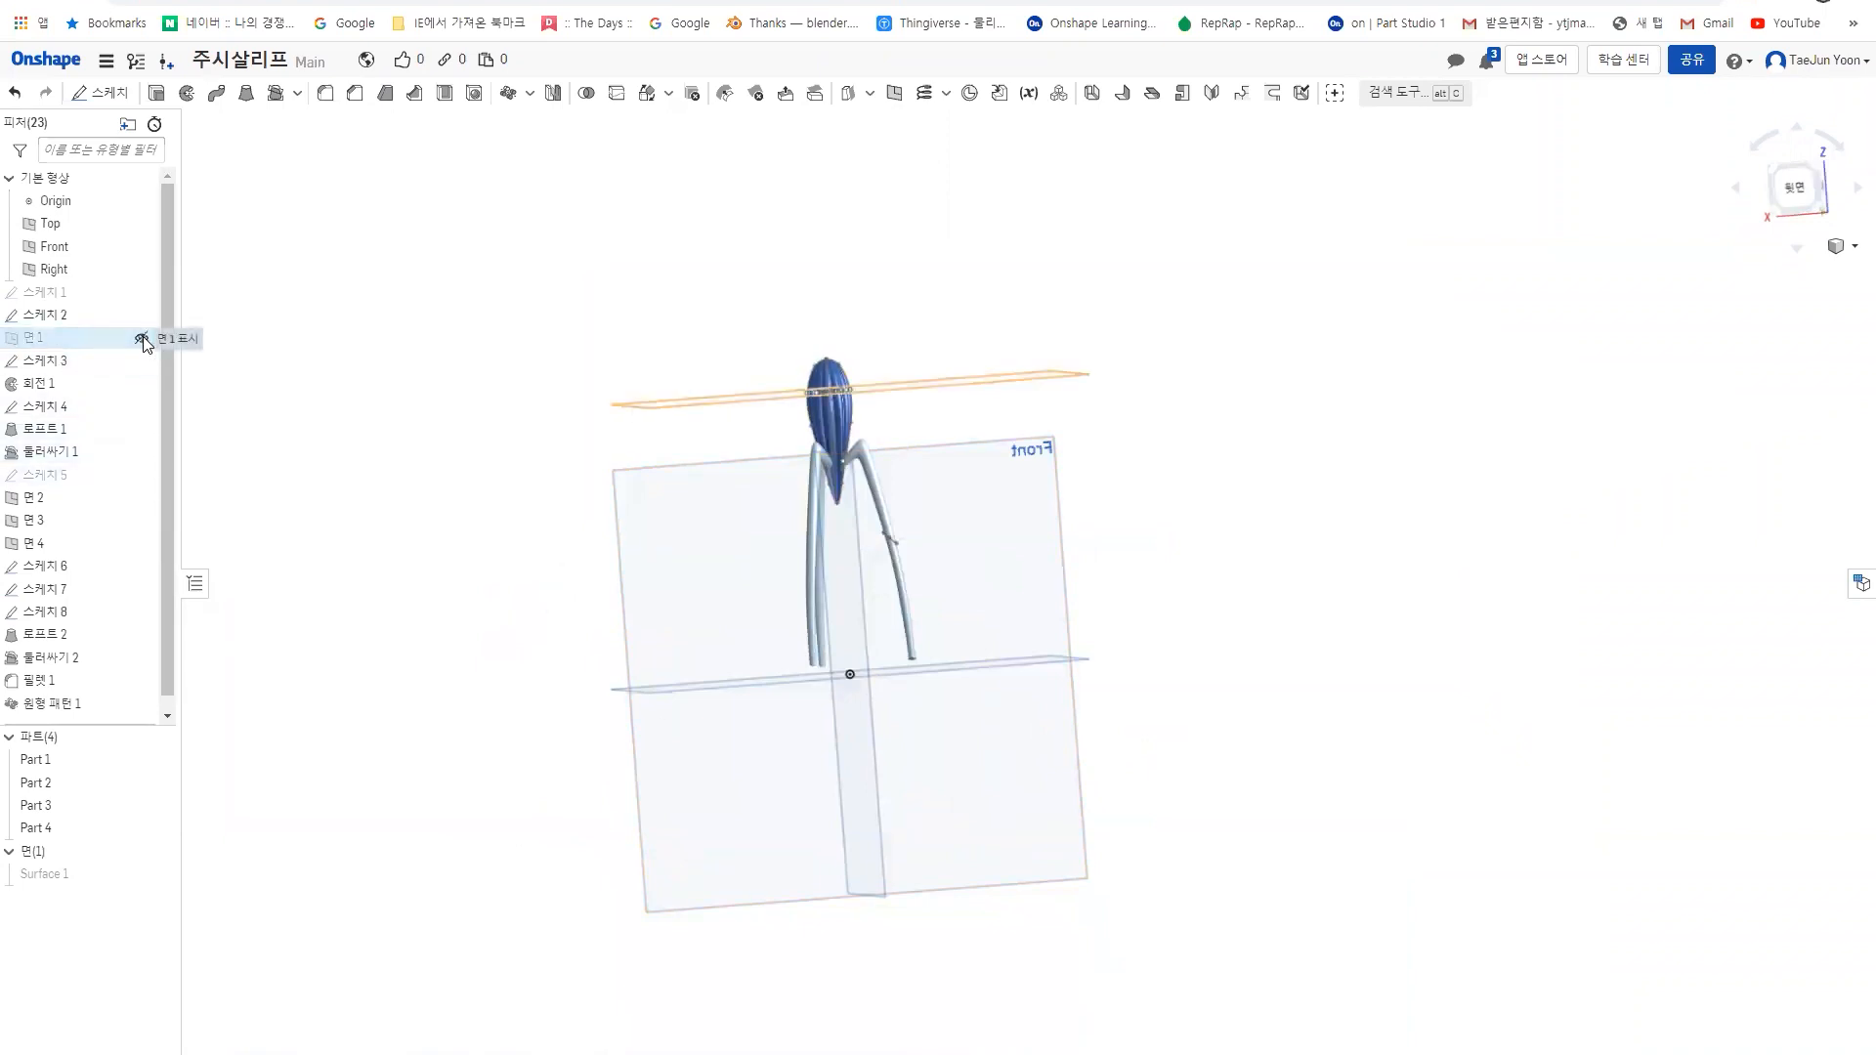
left_click(143, 338)
right_click(1070, 518)
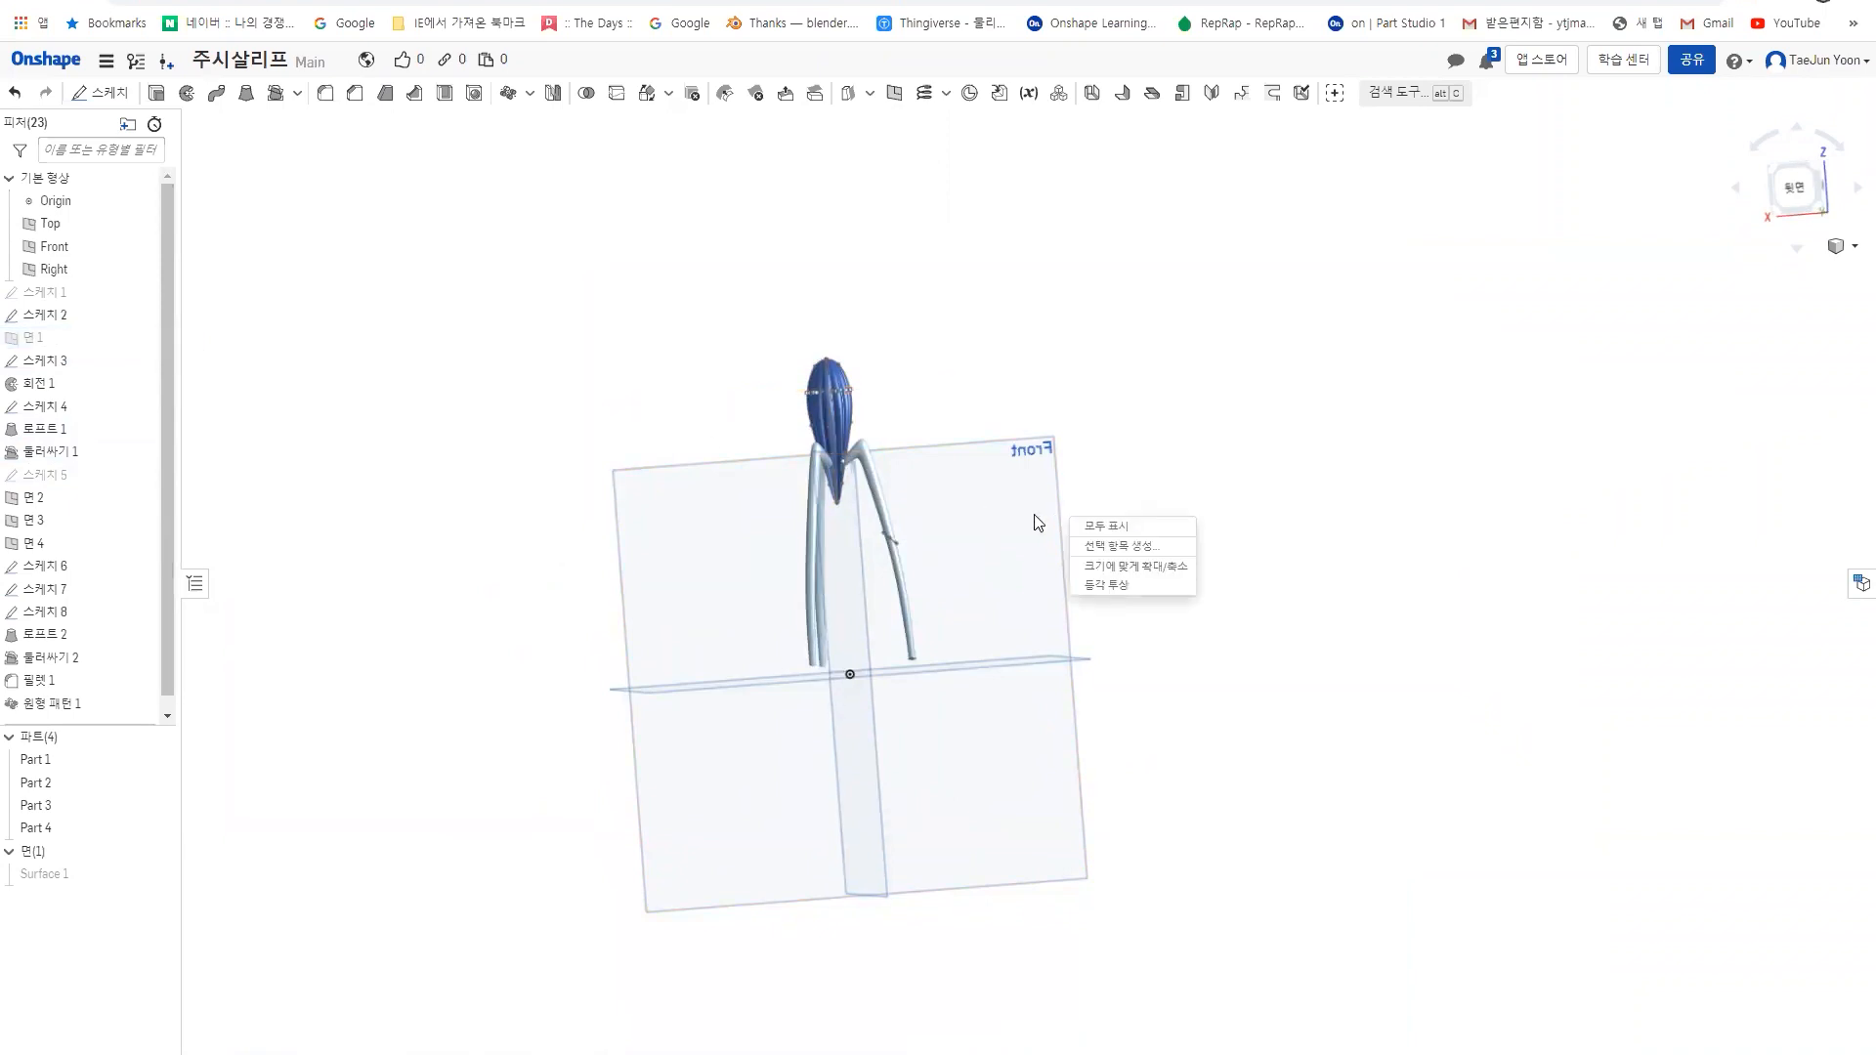
left_click(1034, 513)
right_click(1254, 493)
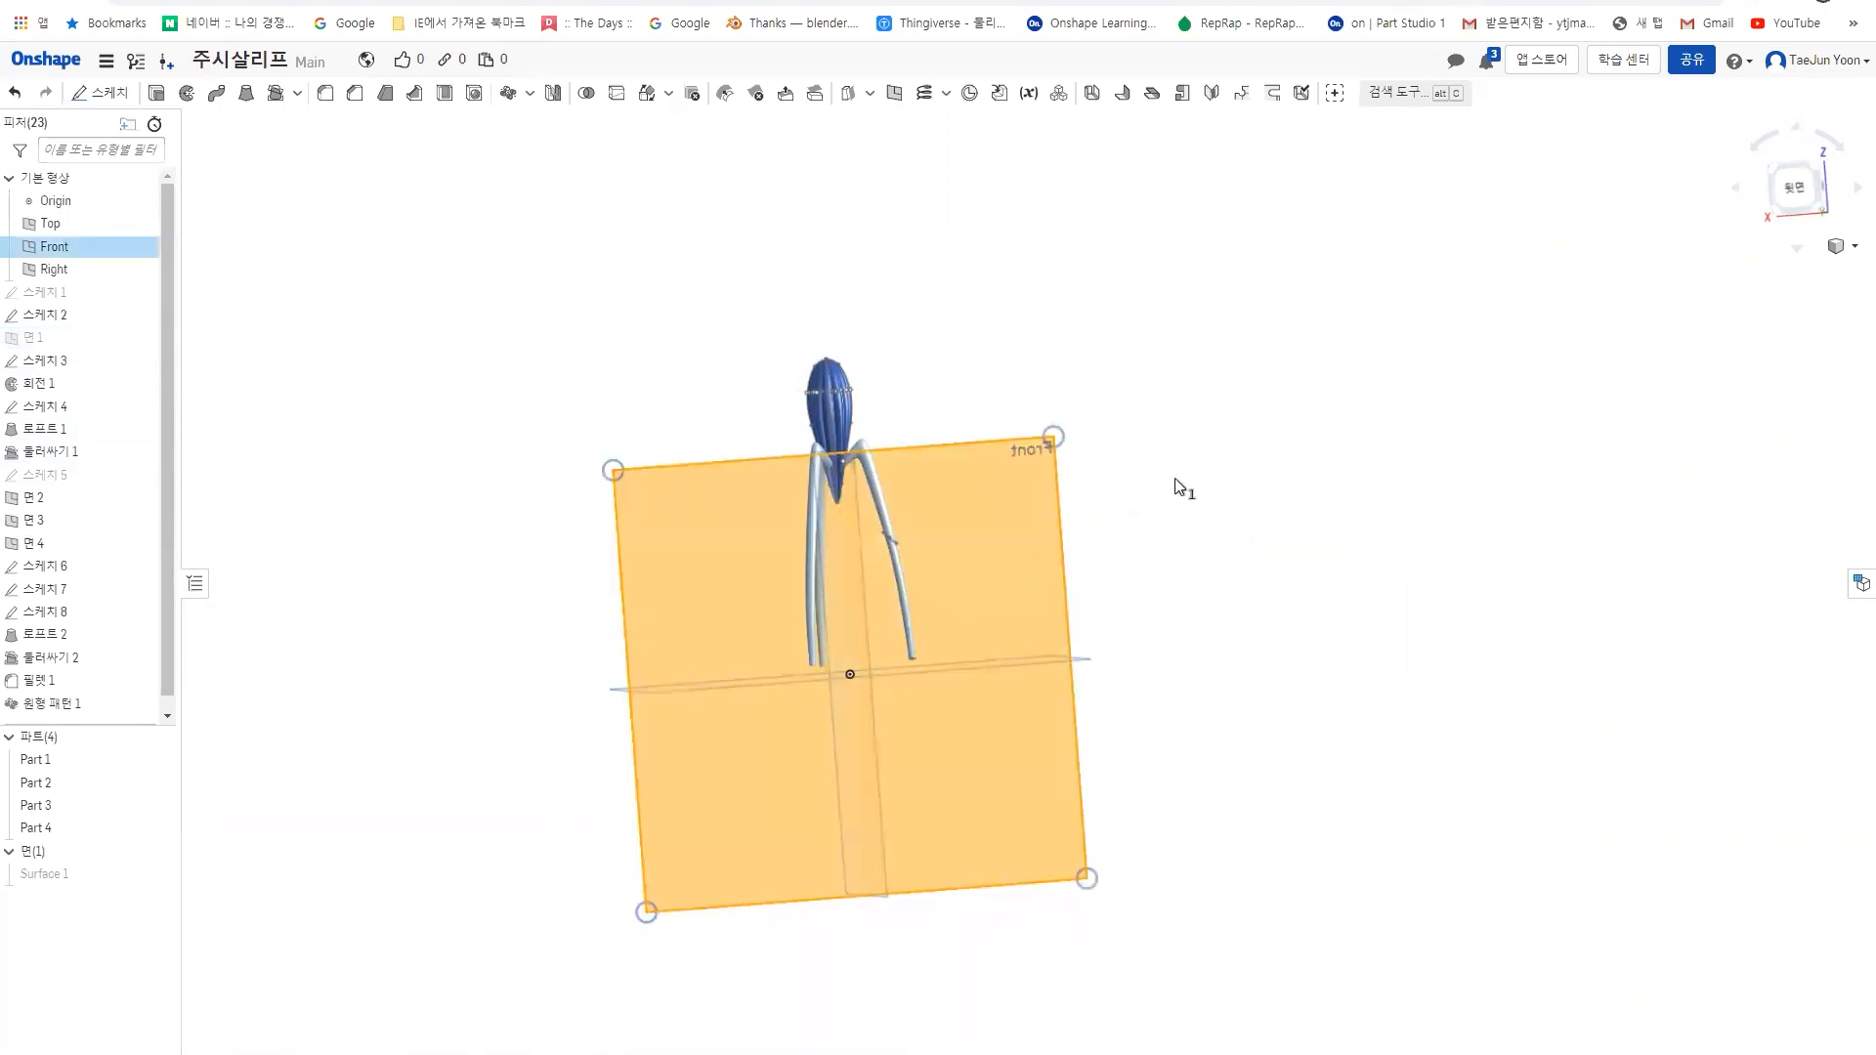
right_click(1172, 485)
left_click(1123, 466)
right_click(1122, 467)
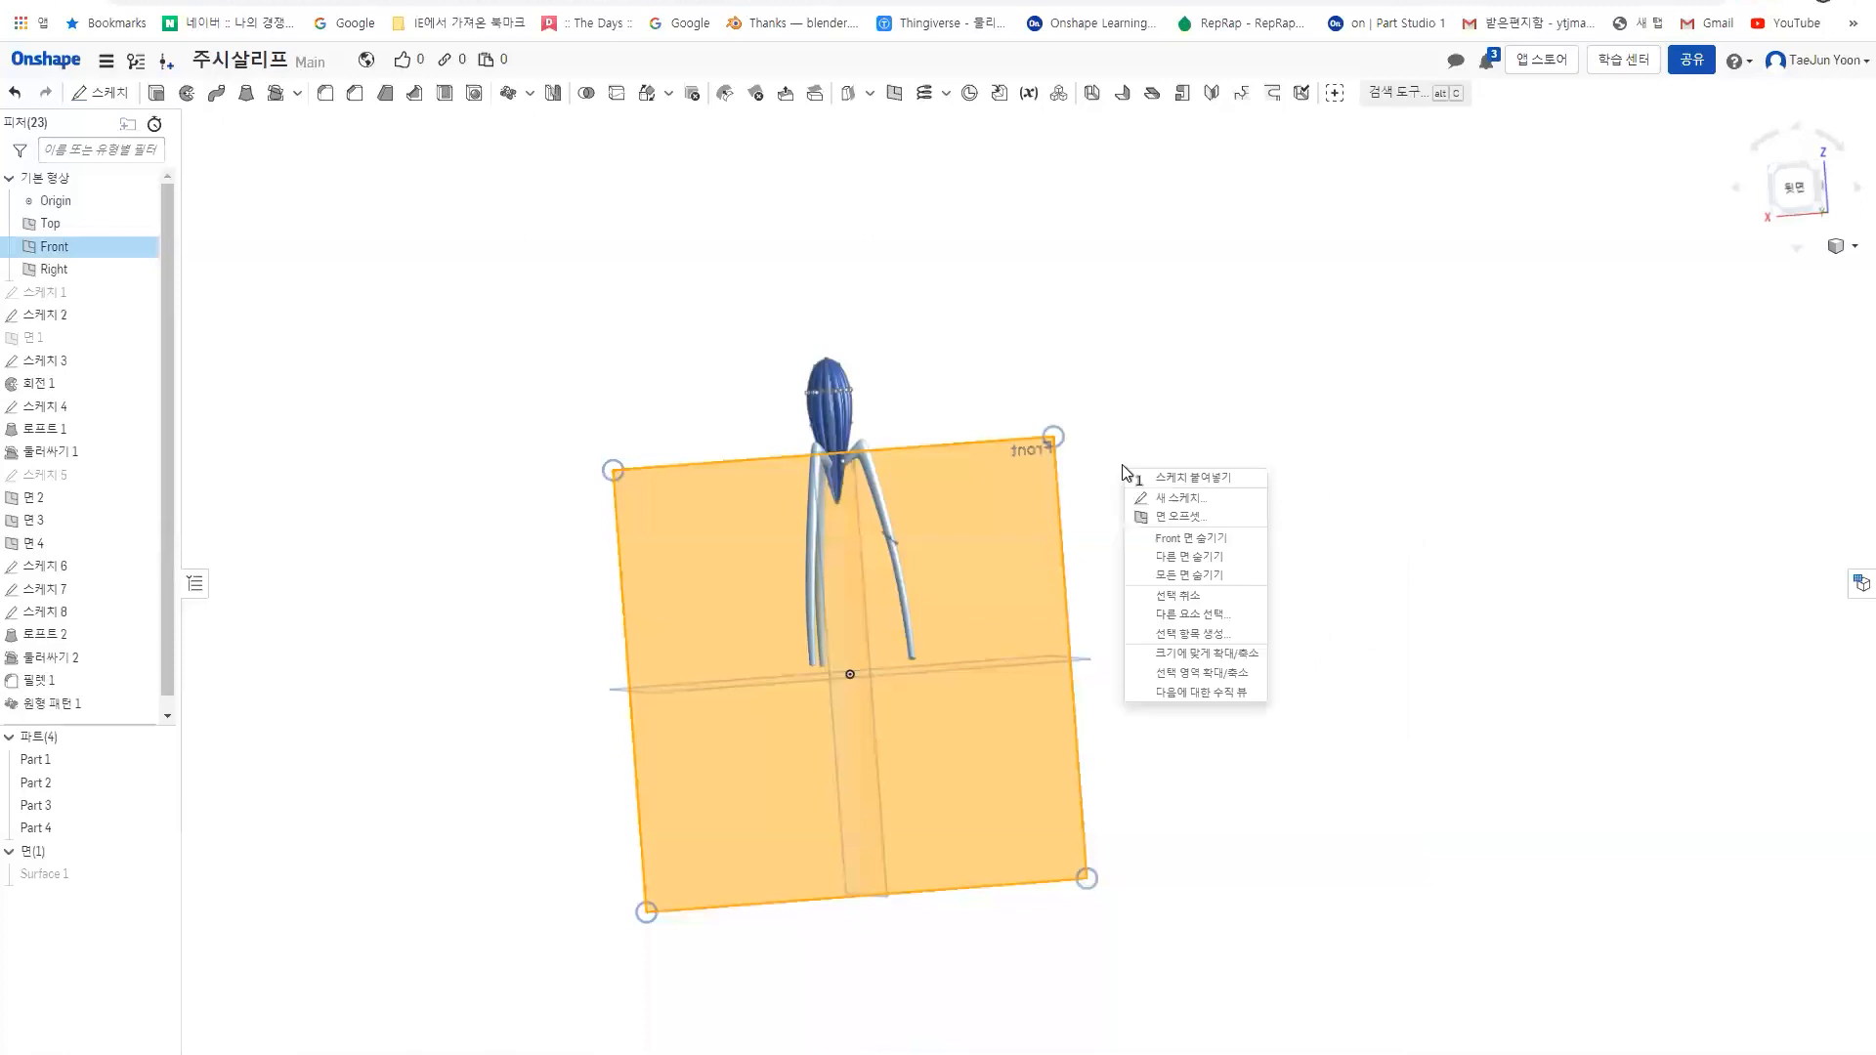
left_click(1199, 584)
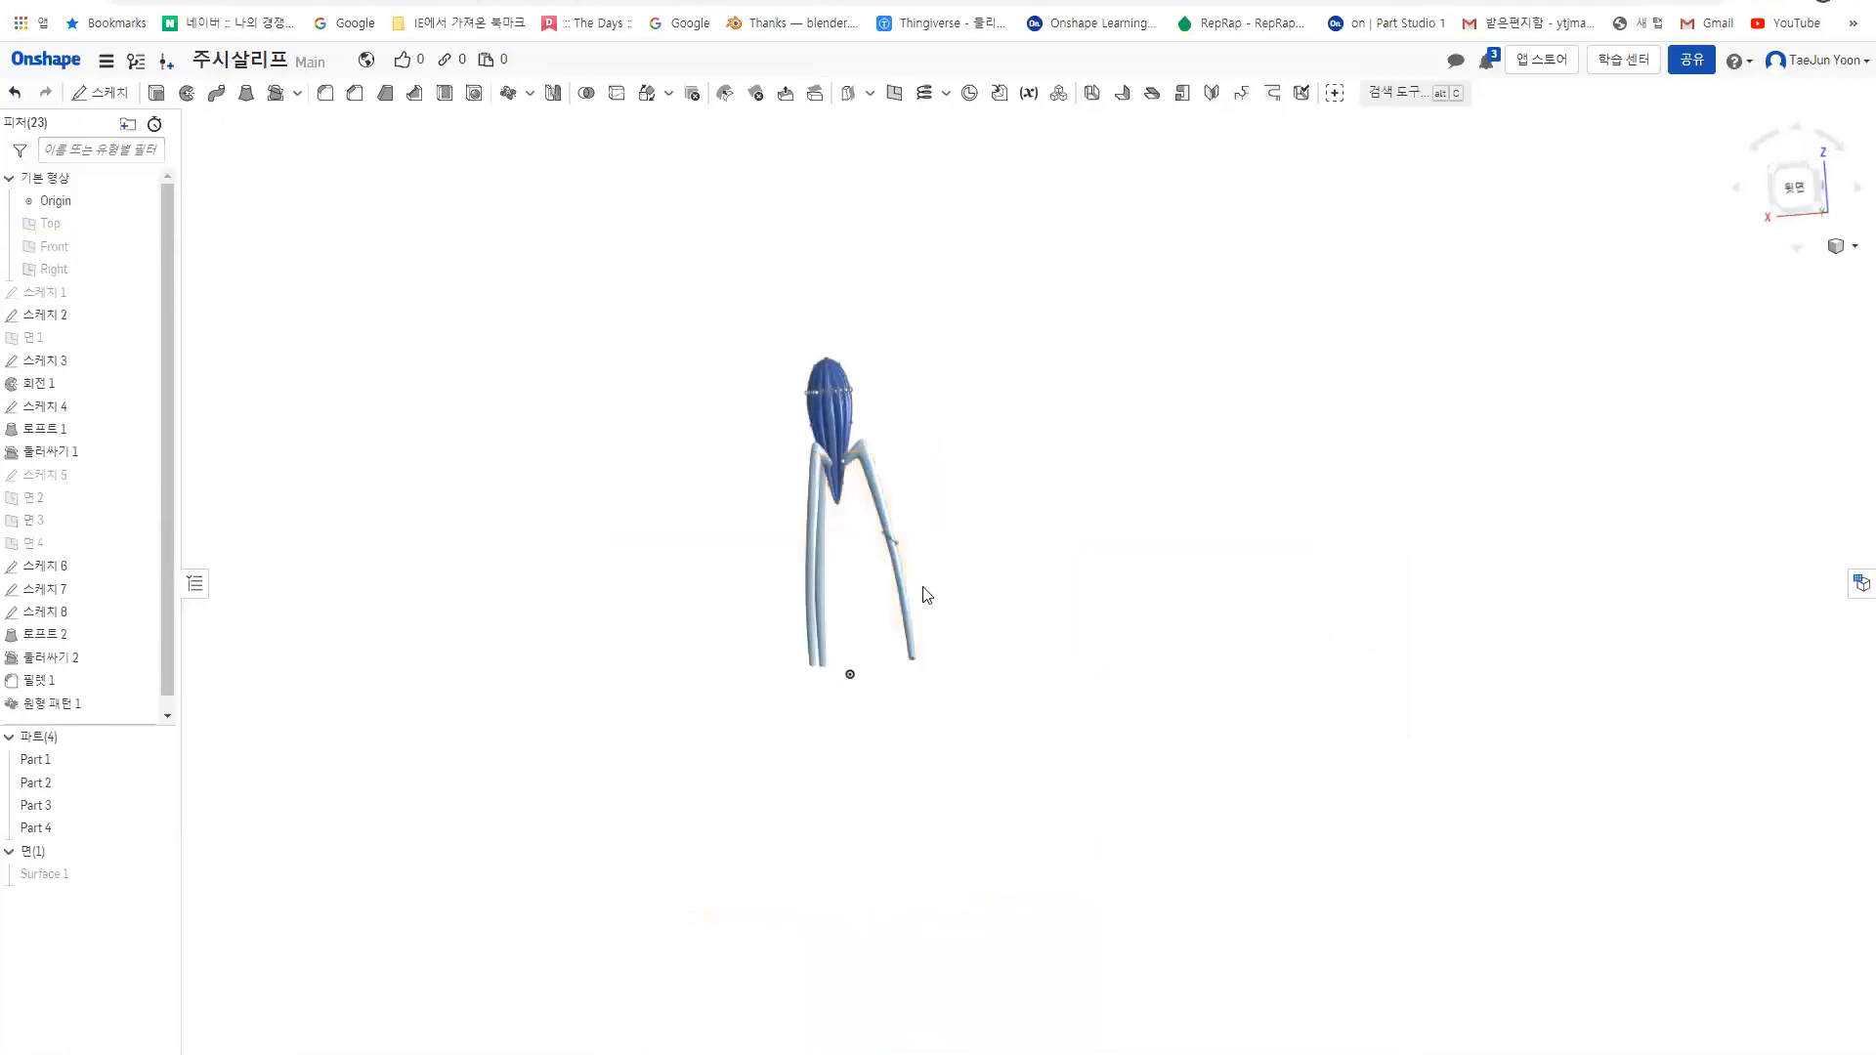
- Hide the remaining visible sketches 스케치 2, 3, 4, 6, 7 and 8 so only the juicer's solid parts are displayed
left_click(142, 408)
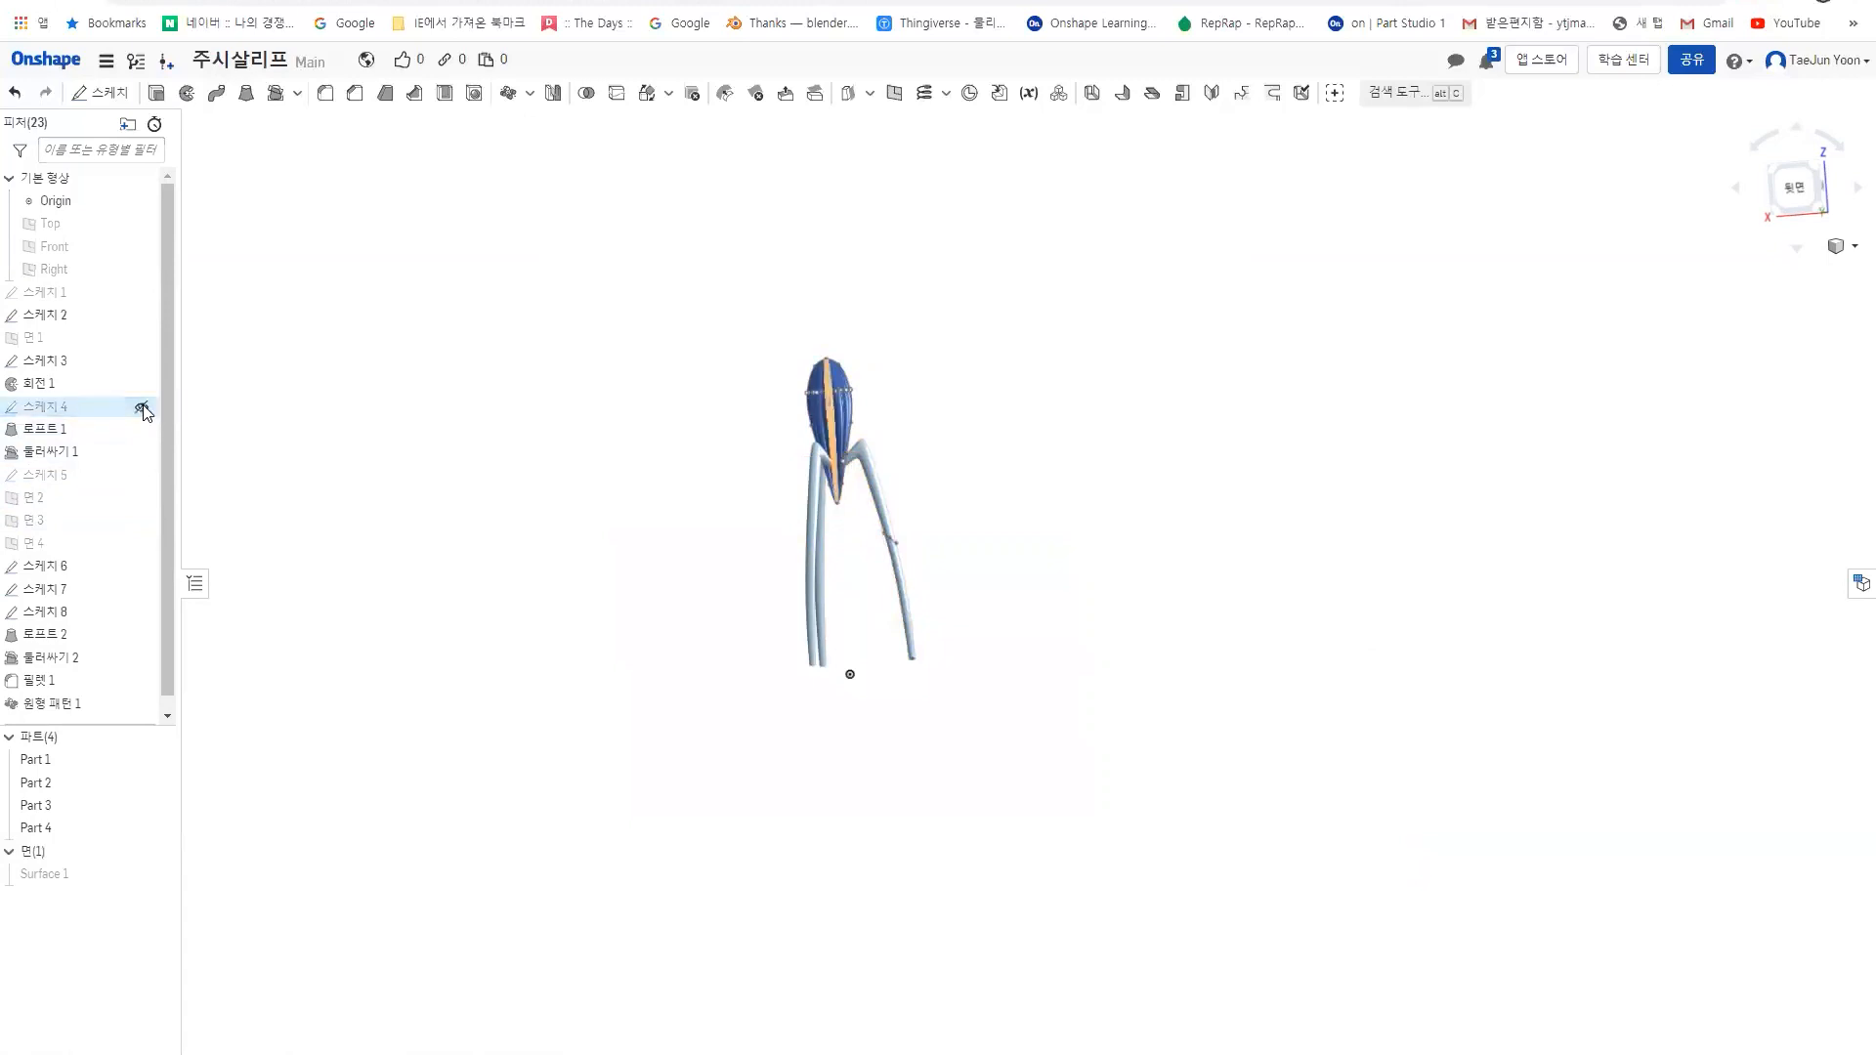
left_click(142, 316)
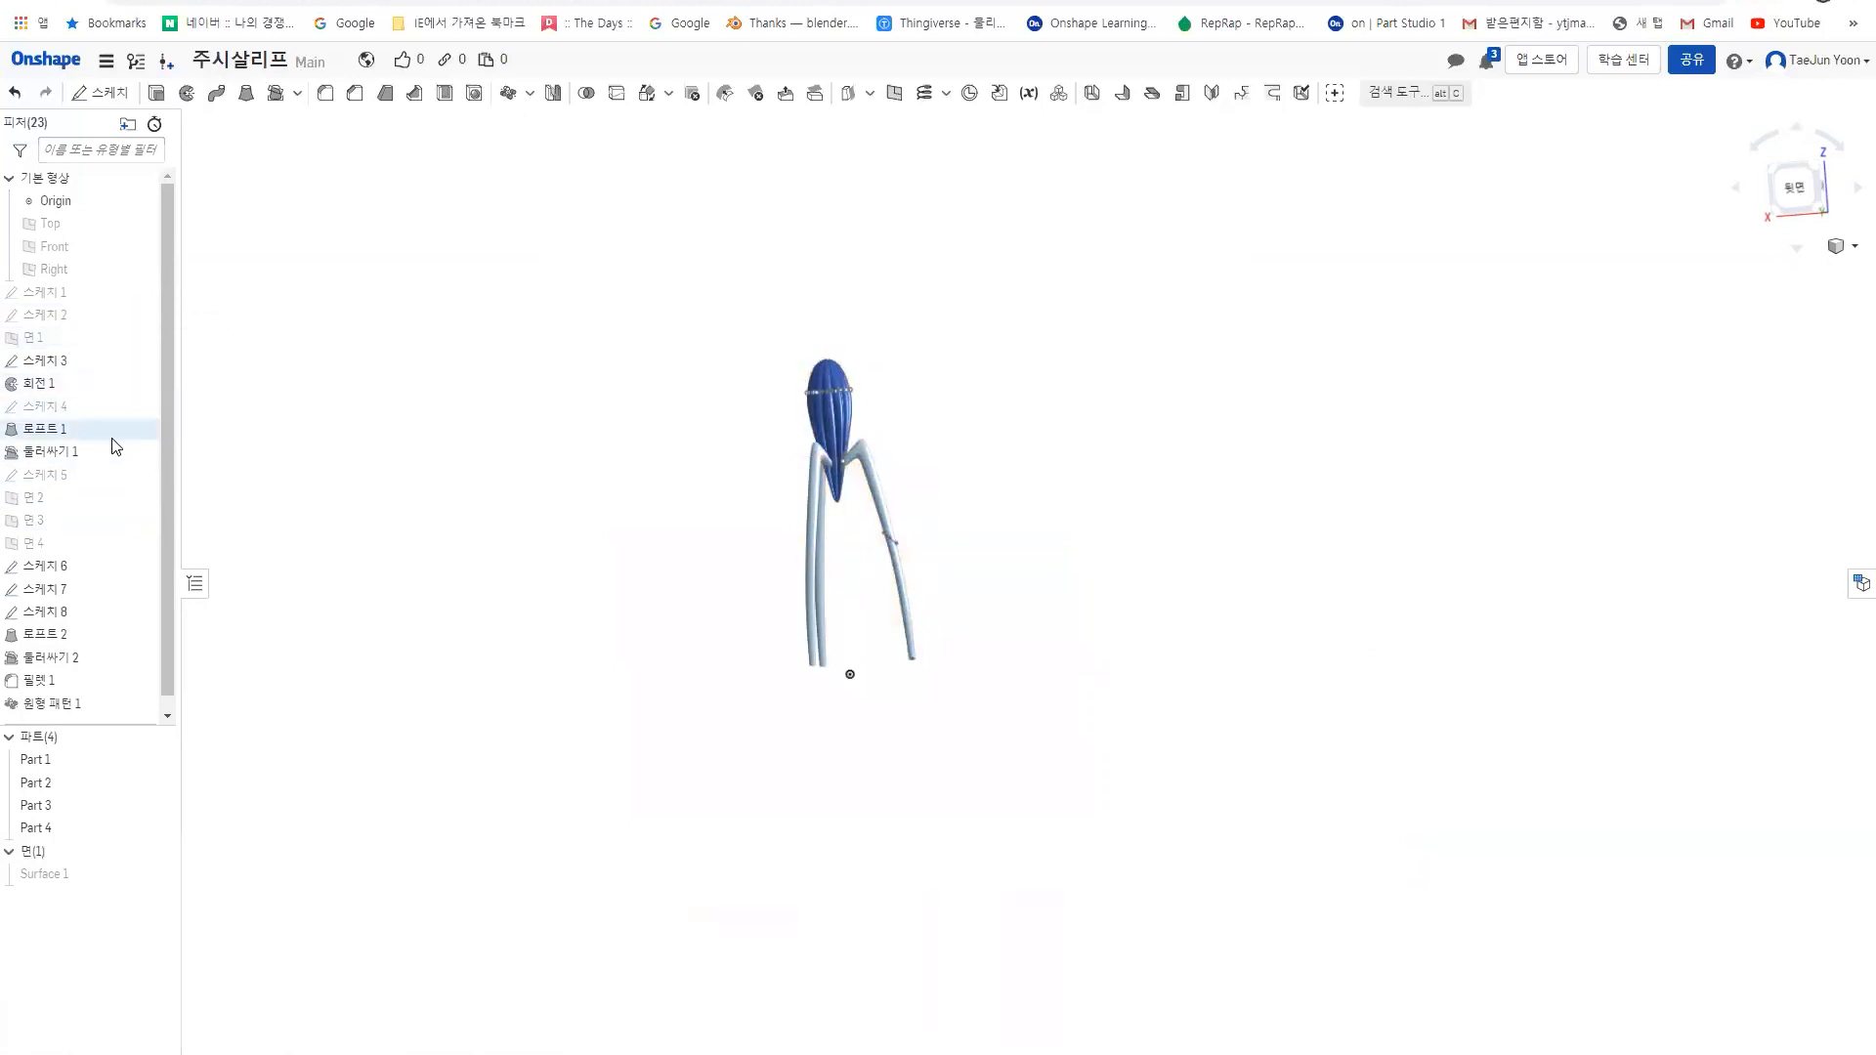
left_click(142, 566)
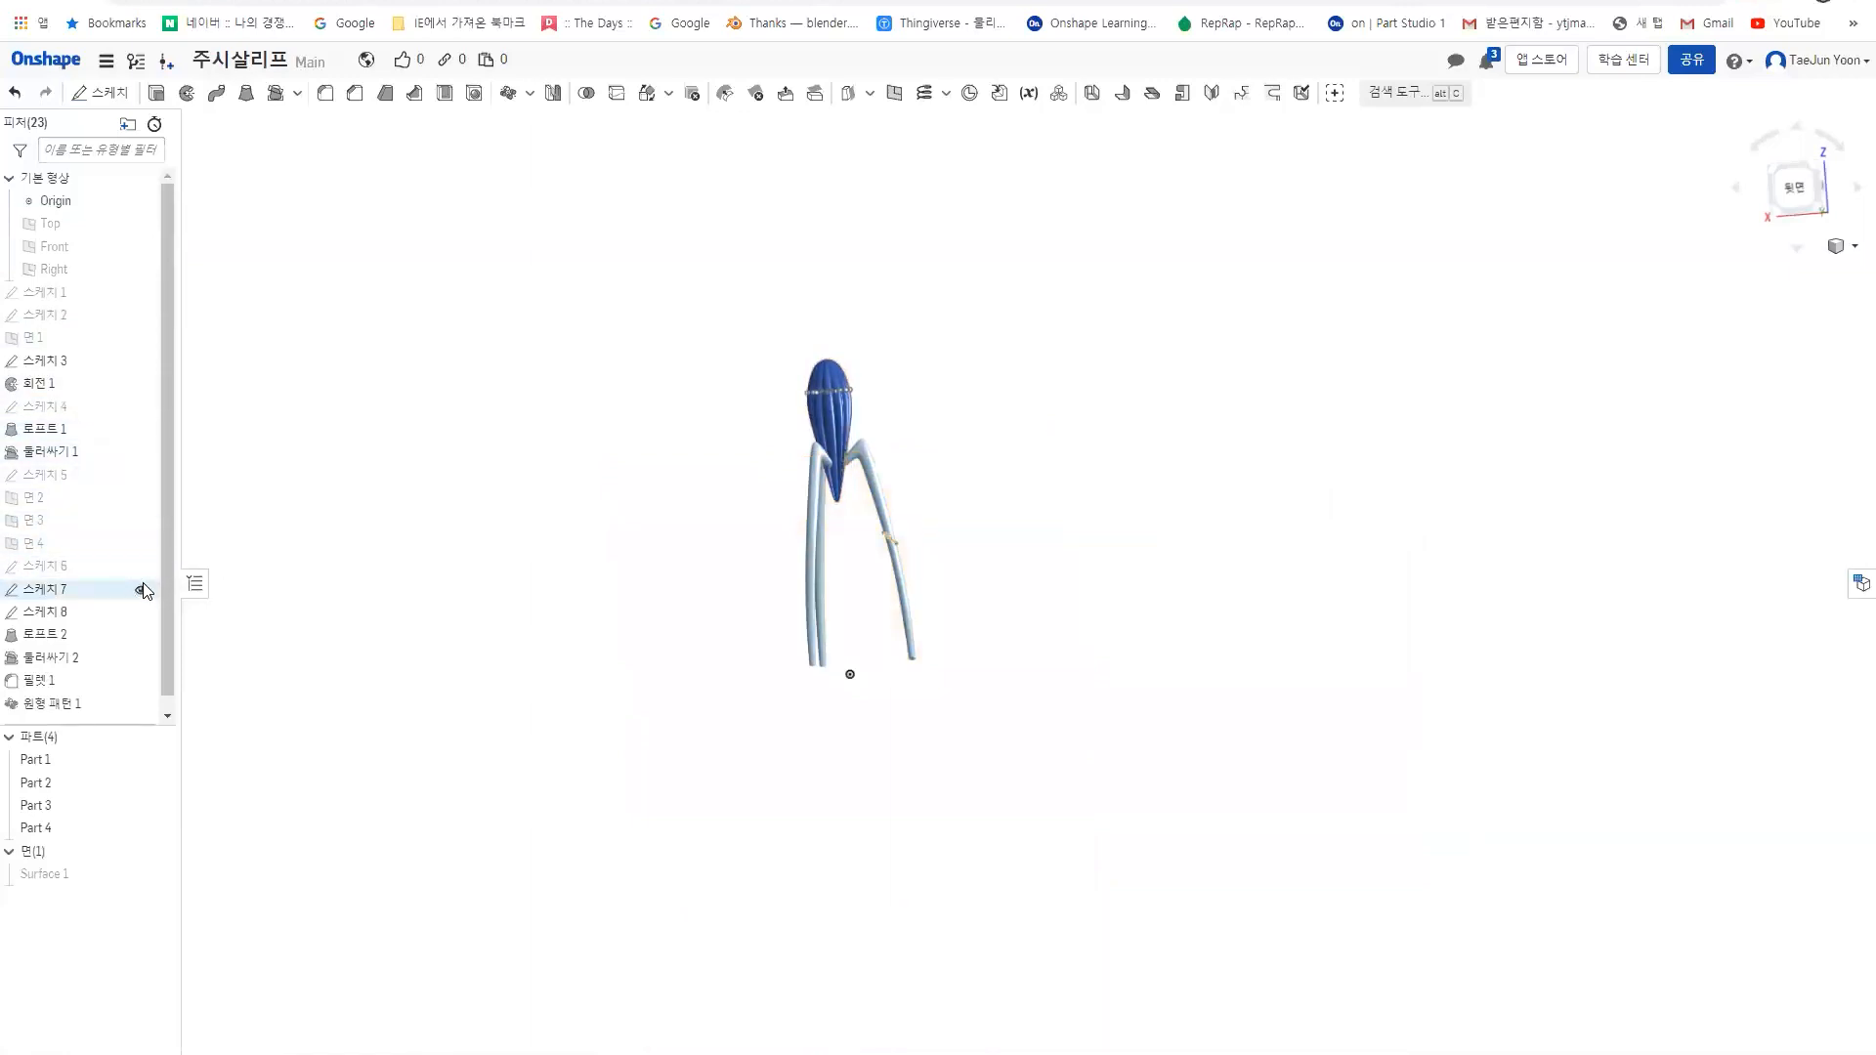
left_click(142, 589)
left_click(143, 613)
right_click_drag(647, 580, 653, 620)
scroll(782, 427, "up", 5)
scroll(860, 464, "up", 4)
right_click_drag(877, 484, 901, 374)
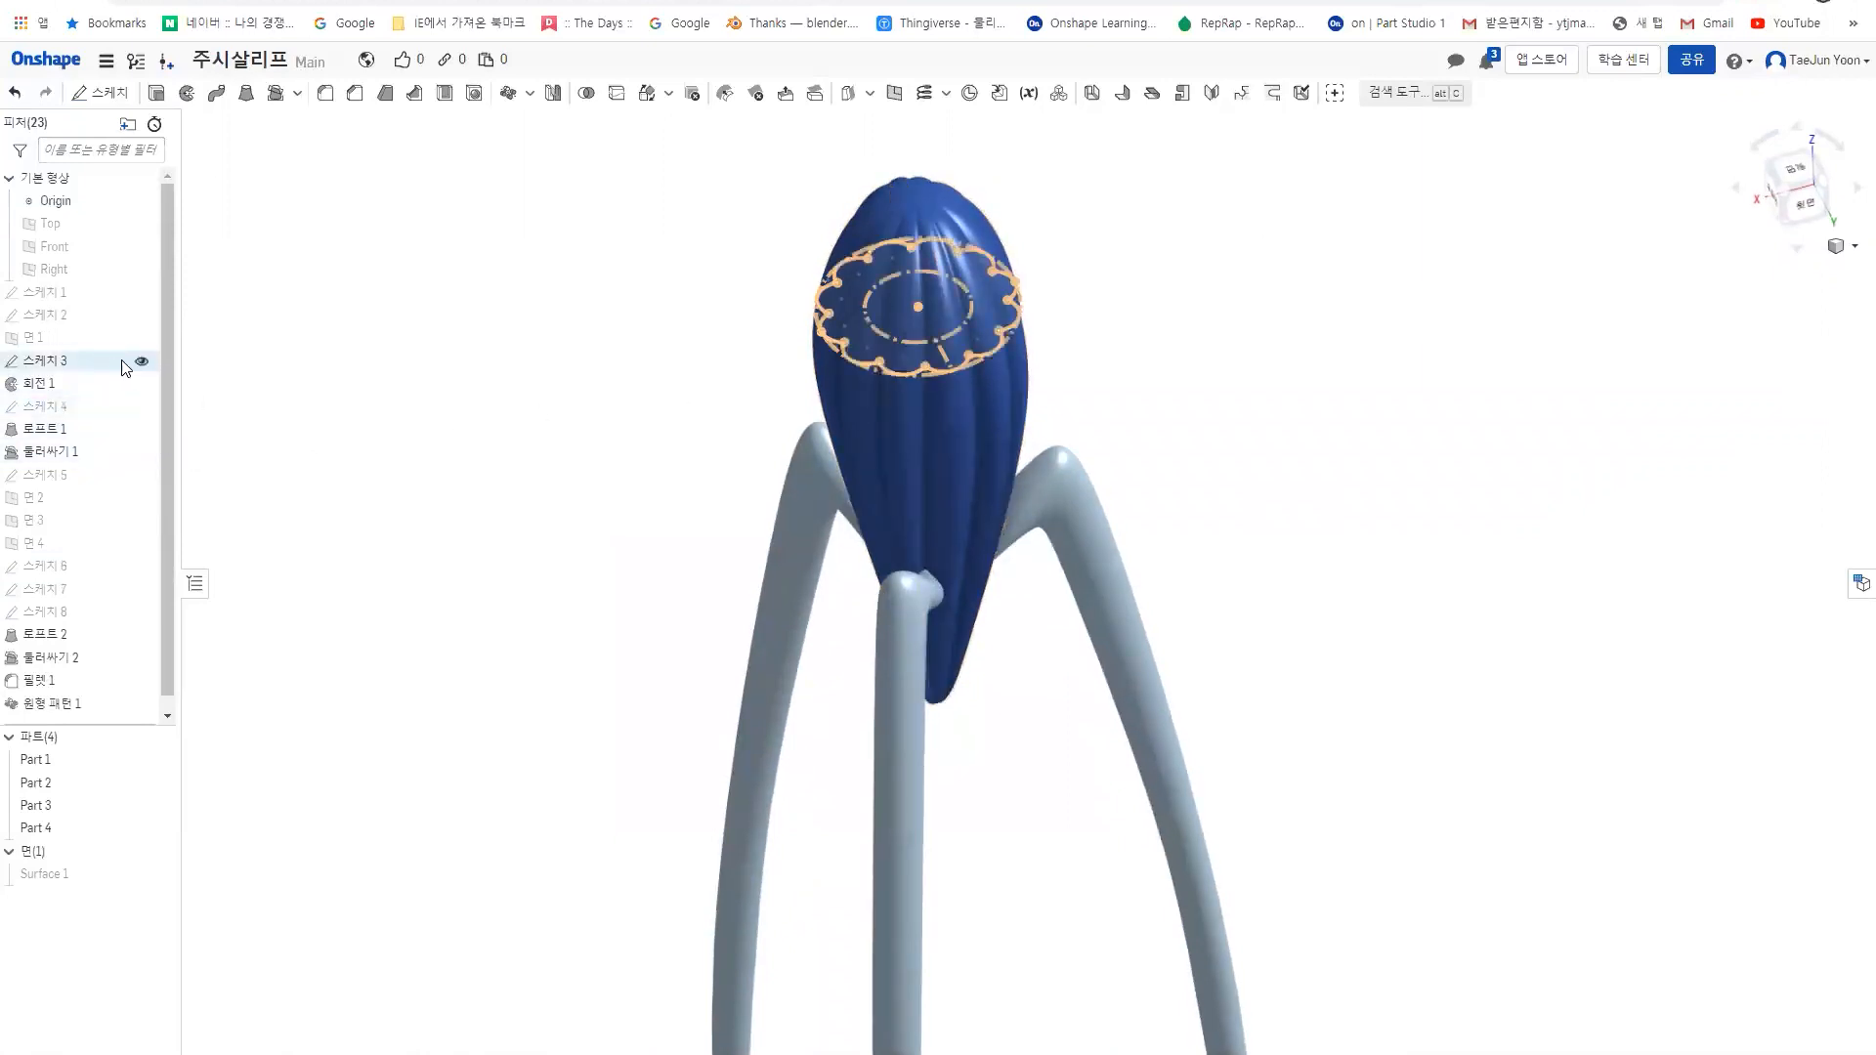
mouse_move(488, 561)
right_mouse_down()
mouse_move(540, 494)
mouse_move(605, 493)
right_mouse_up()
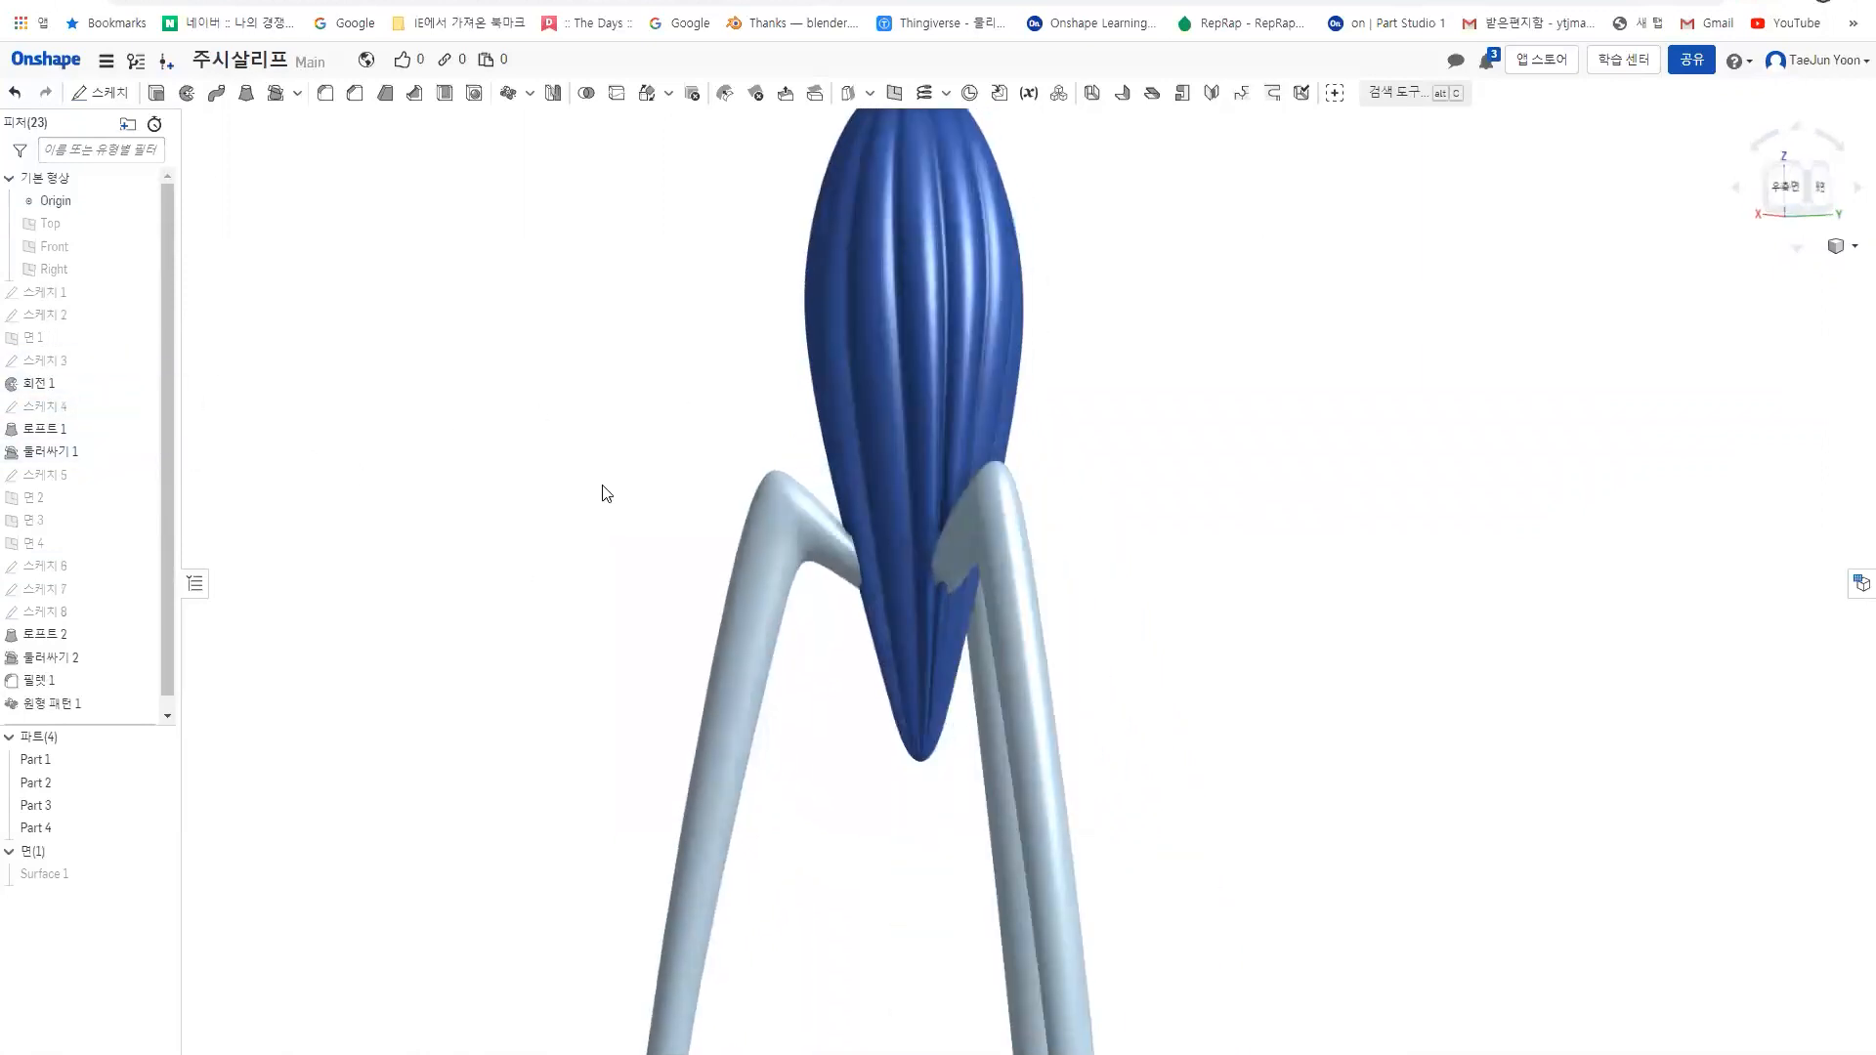
- Turn on perspective projection and examine the three-legged juicer from several sides
left_click(1846, 248)
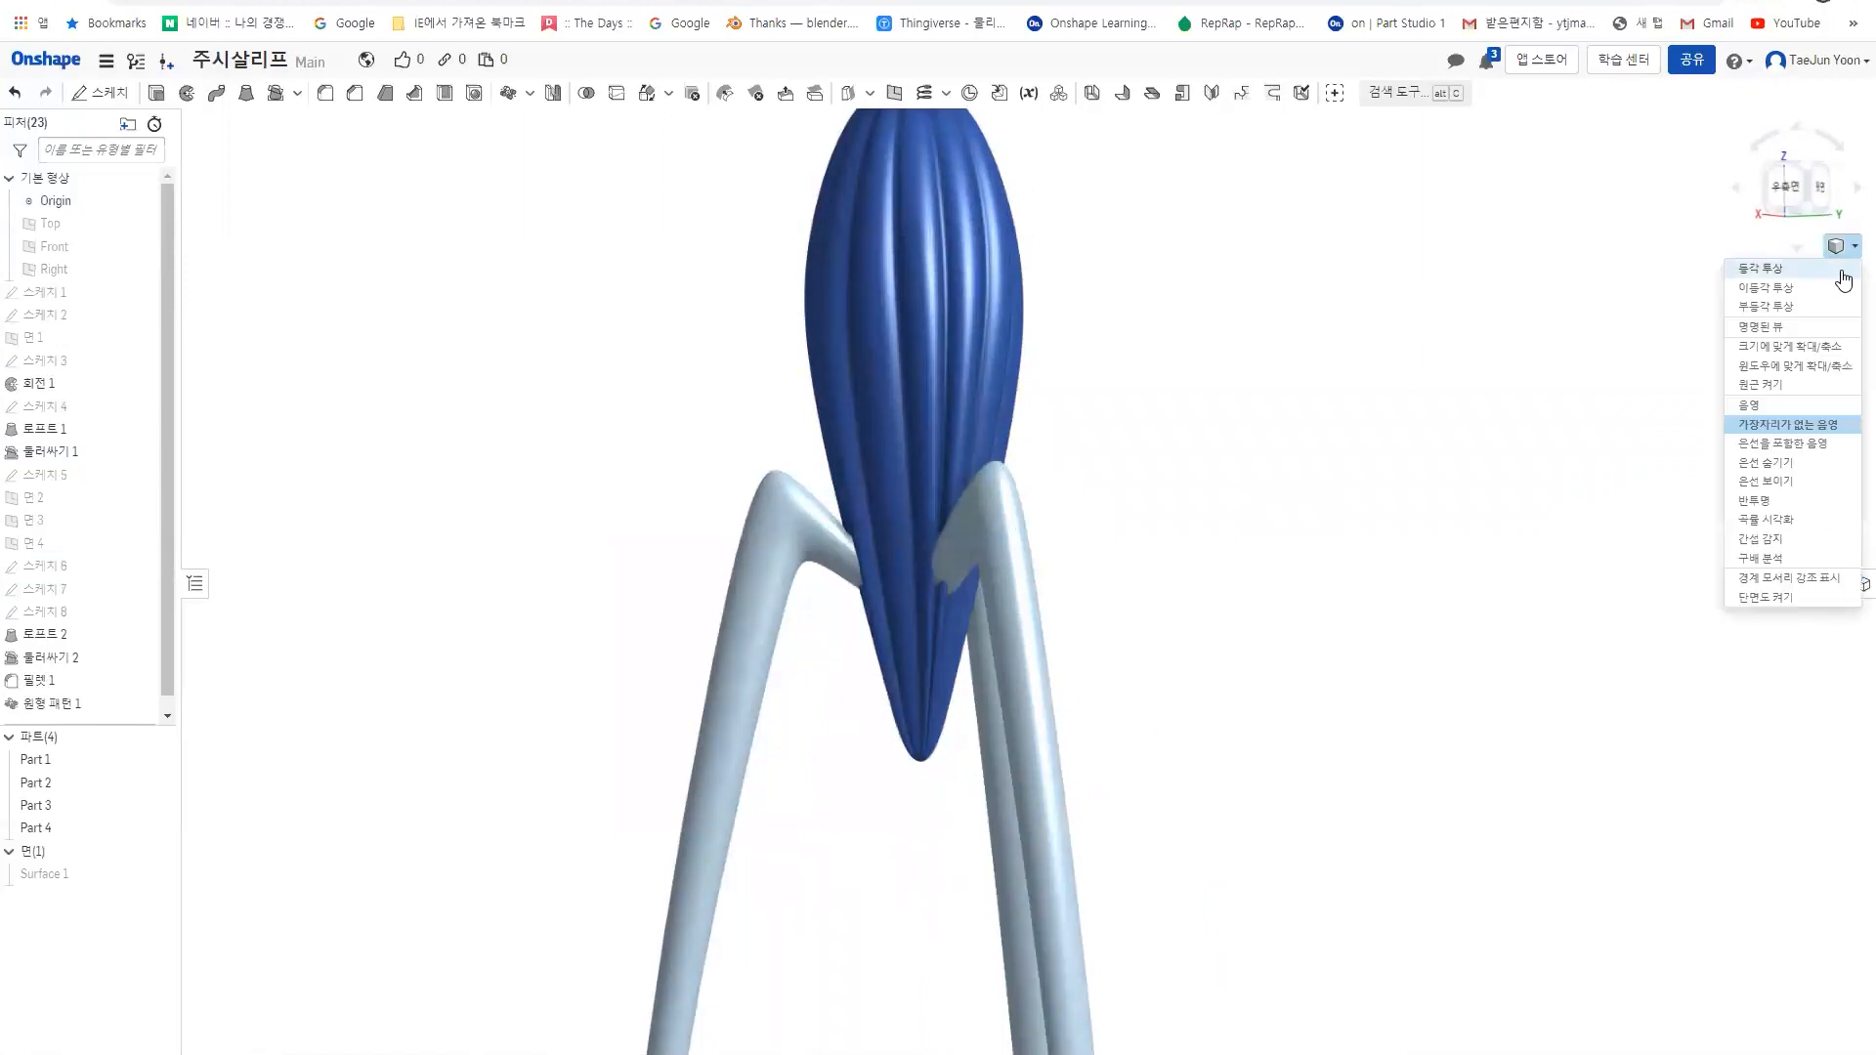
left_click(1840, 391)
scroll(1235, 632, "down", 3)
right_click_drag(1235, 632, 1073, 490)
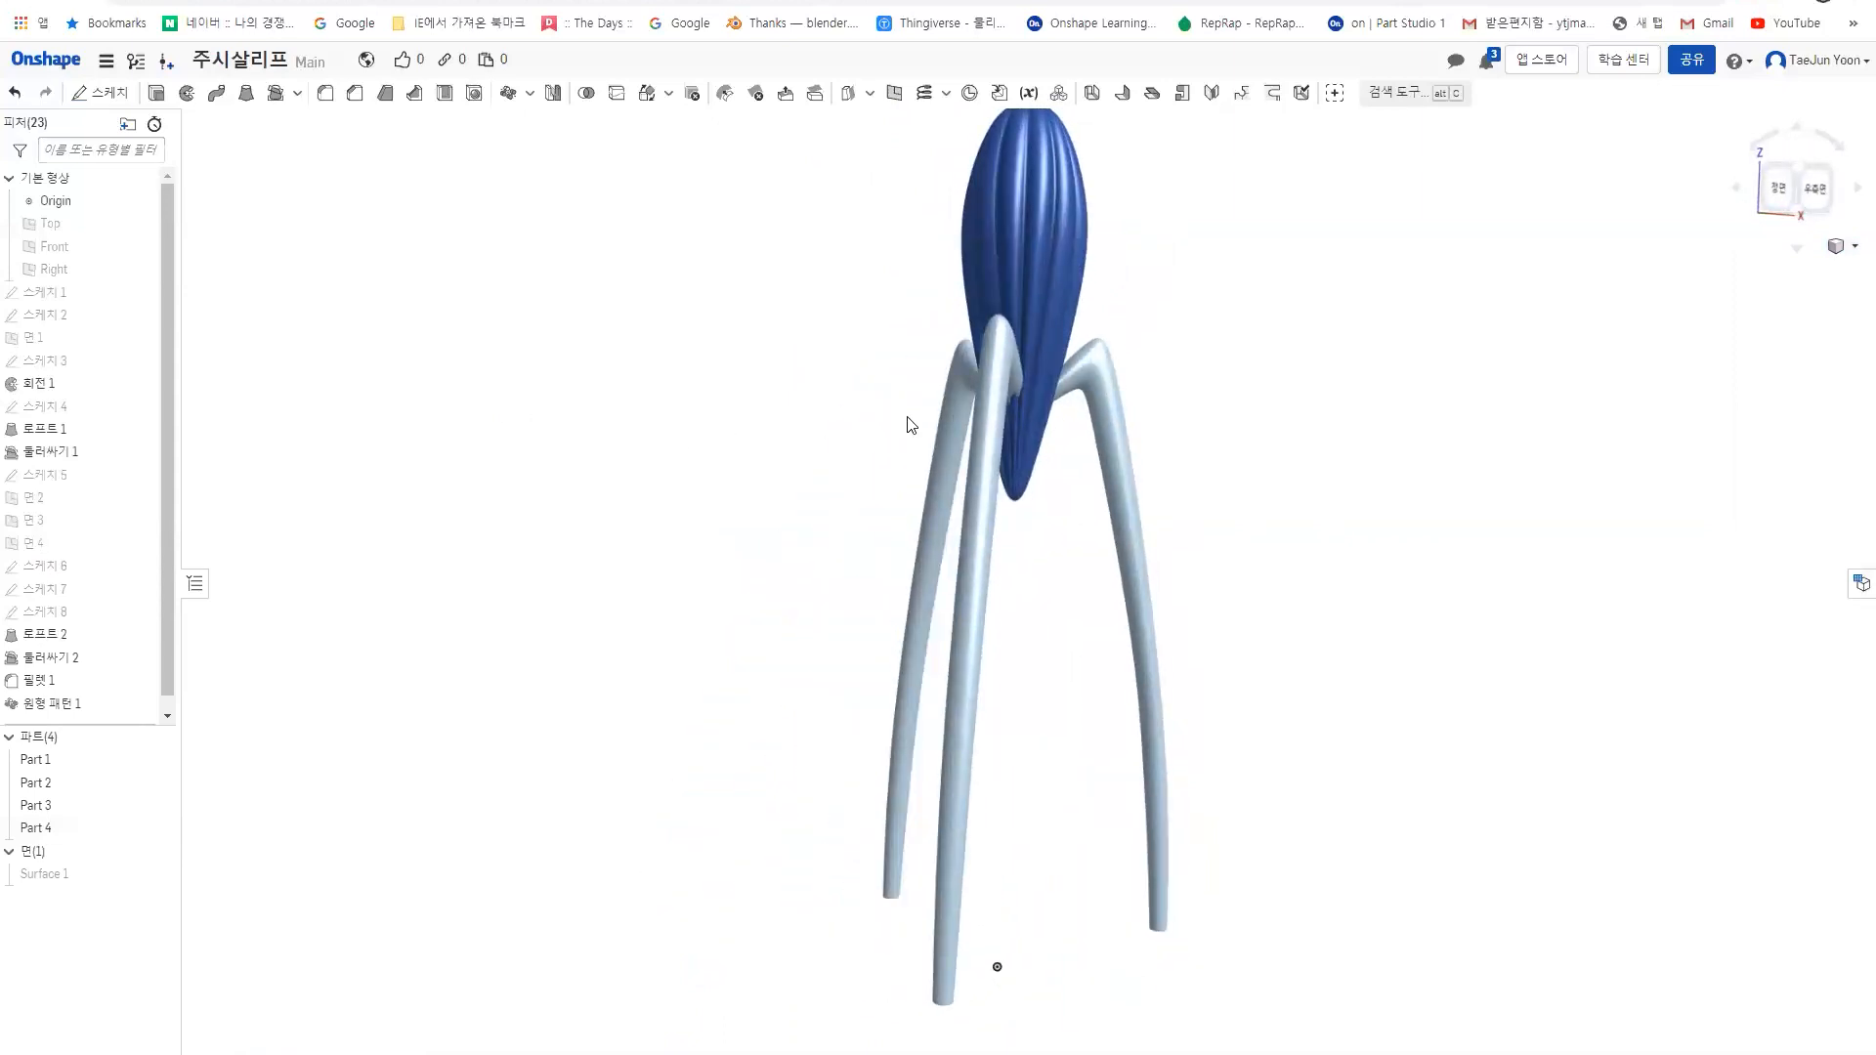
right_click_drag(937, 454, 746, 439)
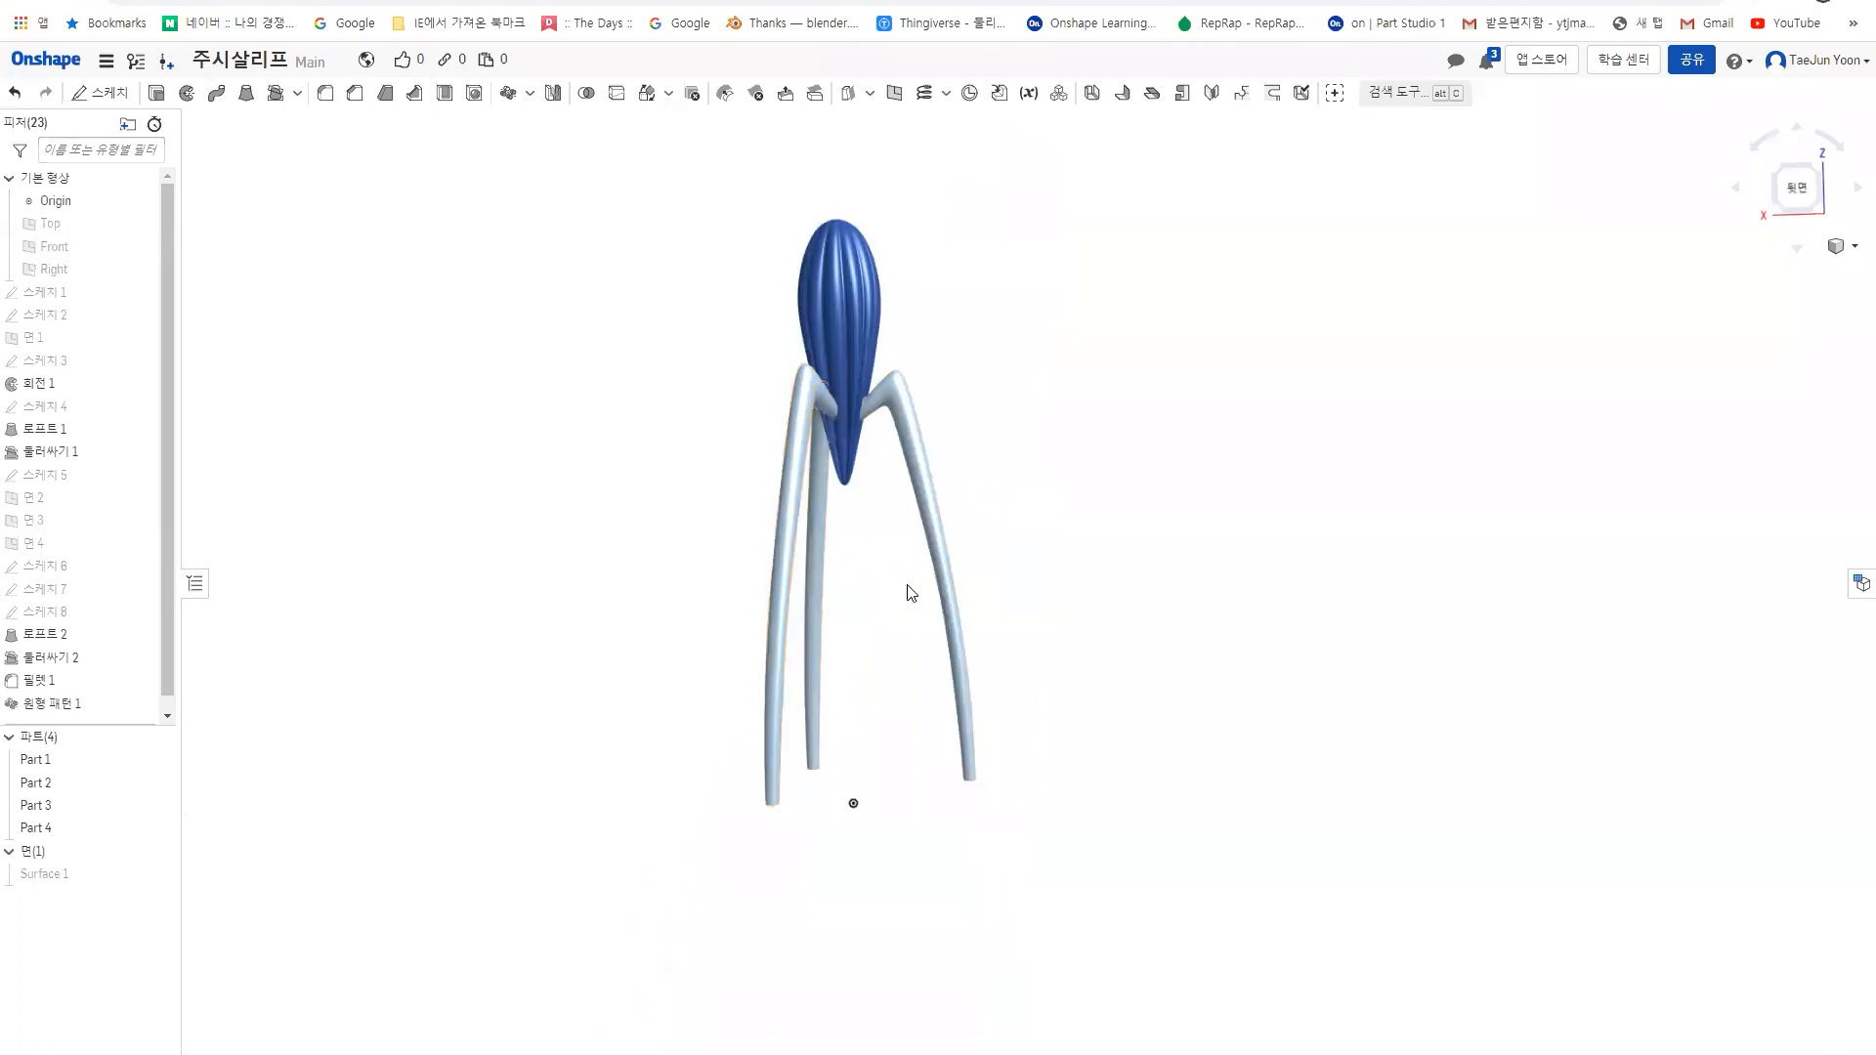
right_click_drag(869, 592, 723, 735)
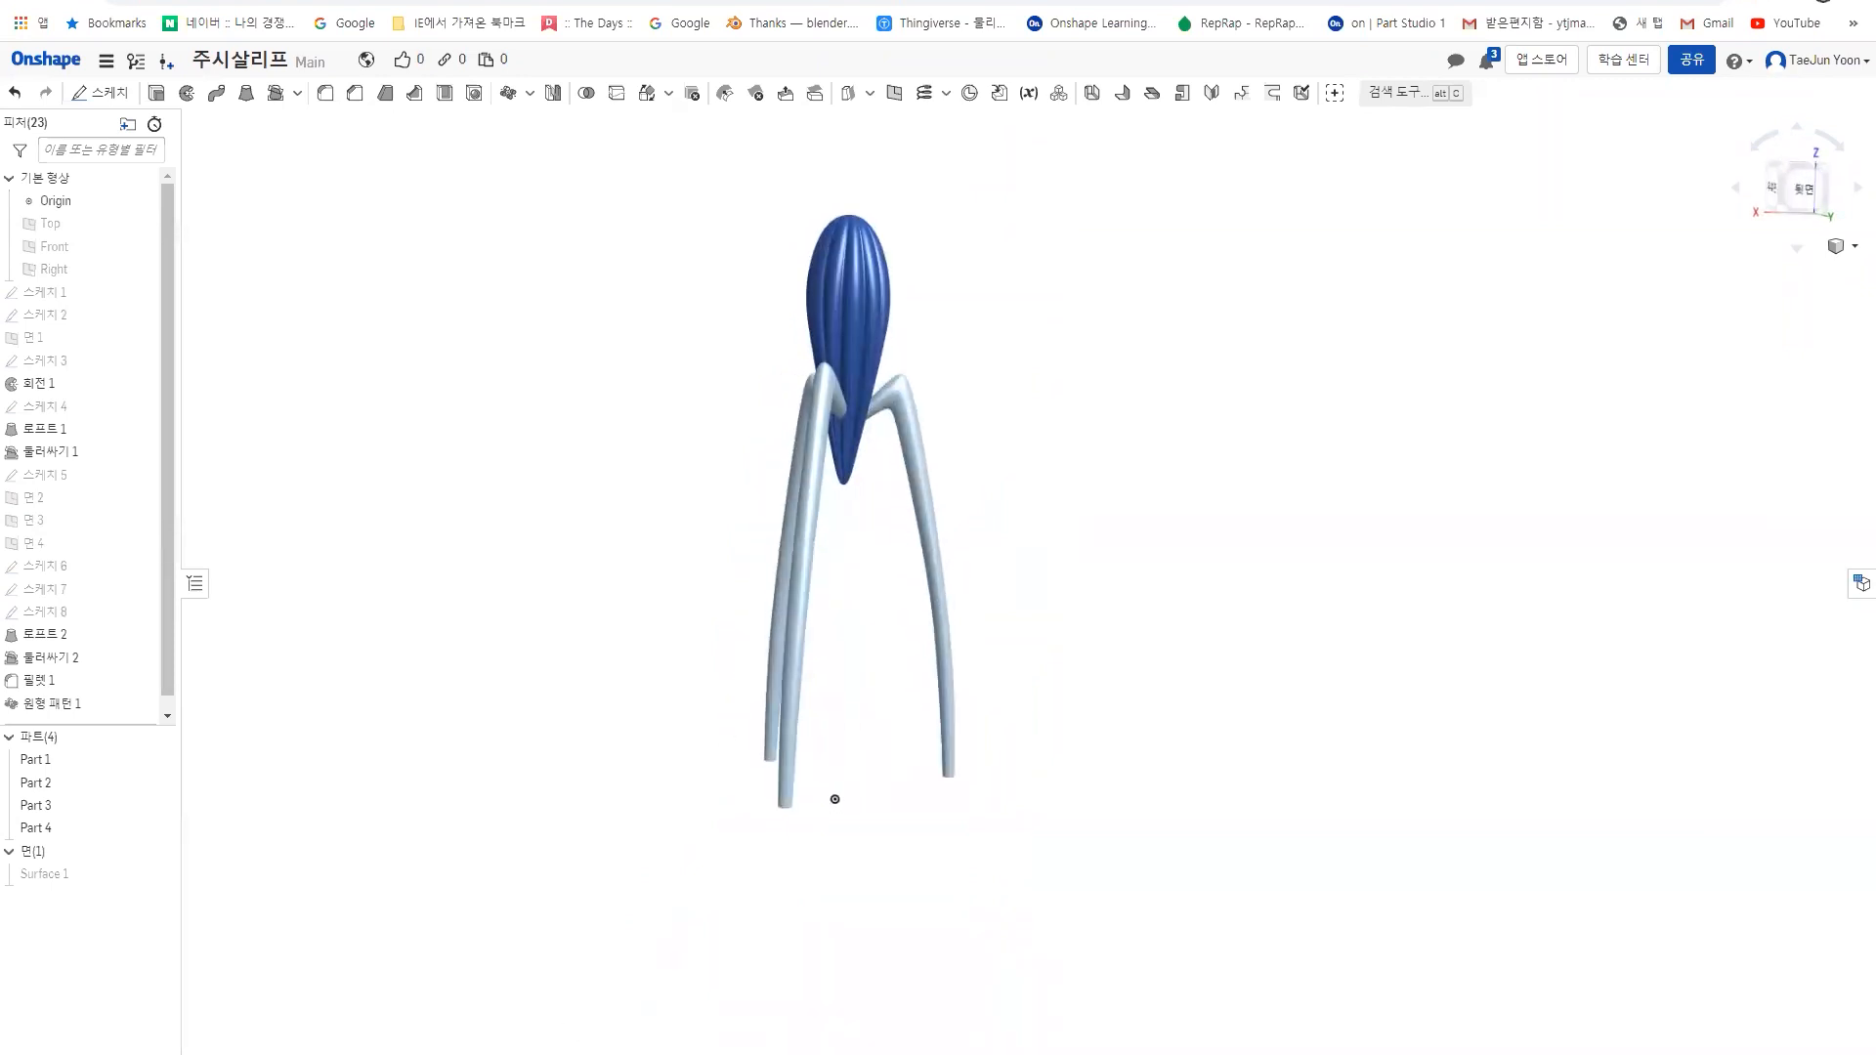
- Close the Autodesk 3ds Max 2021 session running in the background without saving its modified scene
right_click(560, 1054)
left_click(560, 1053)
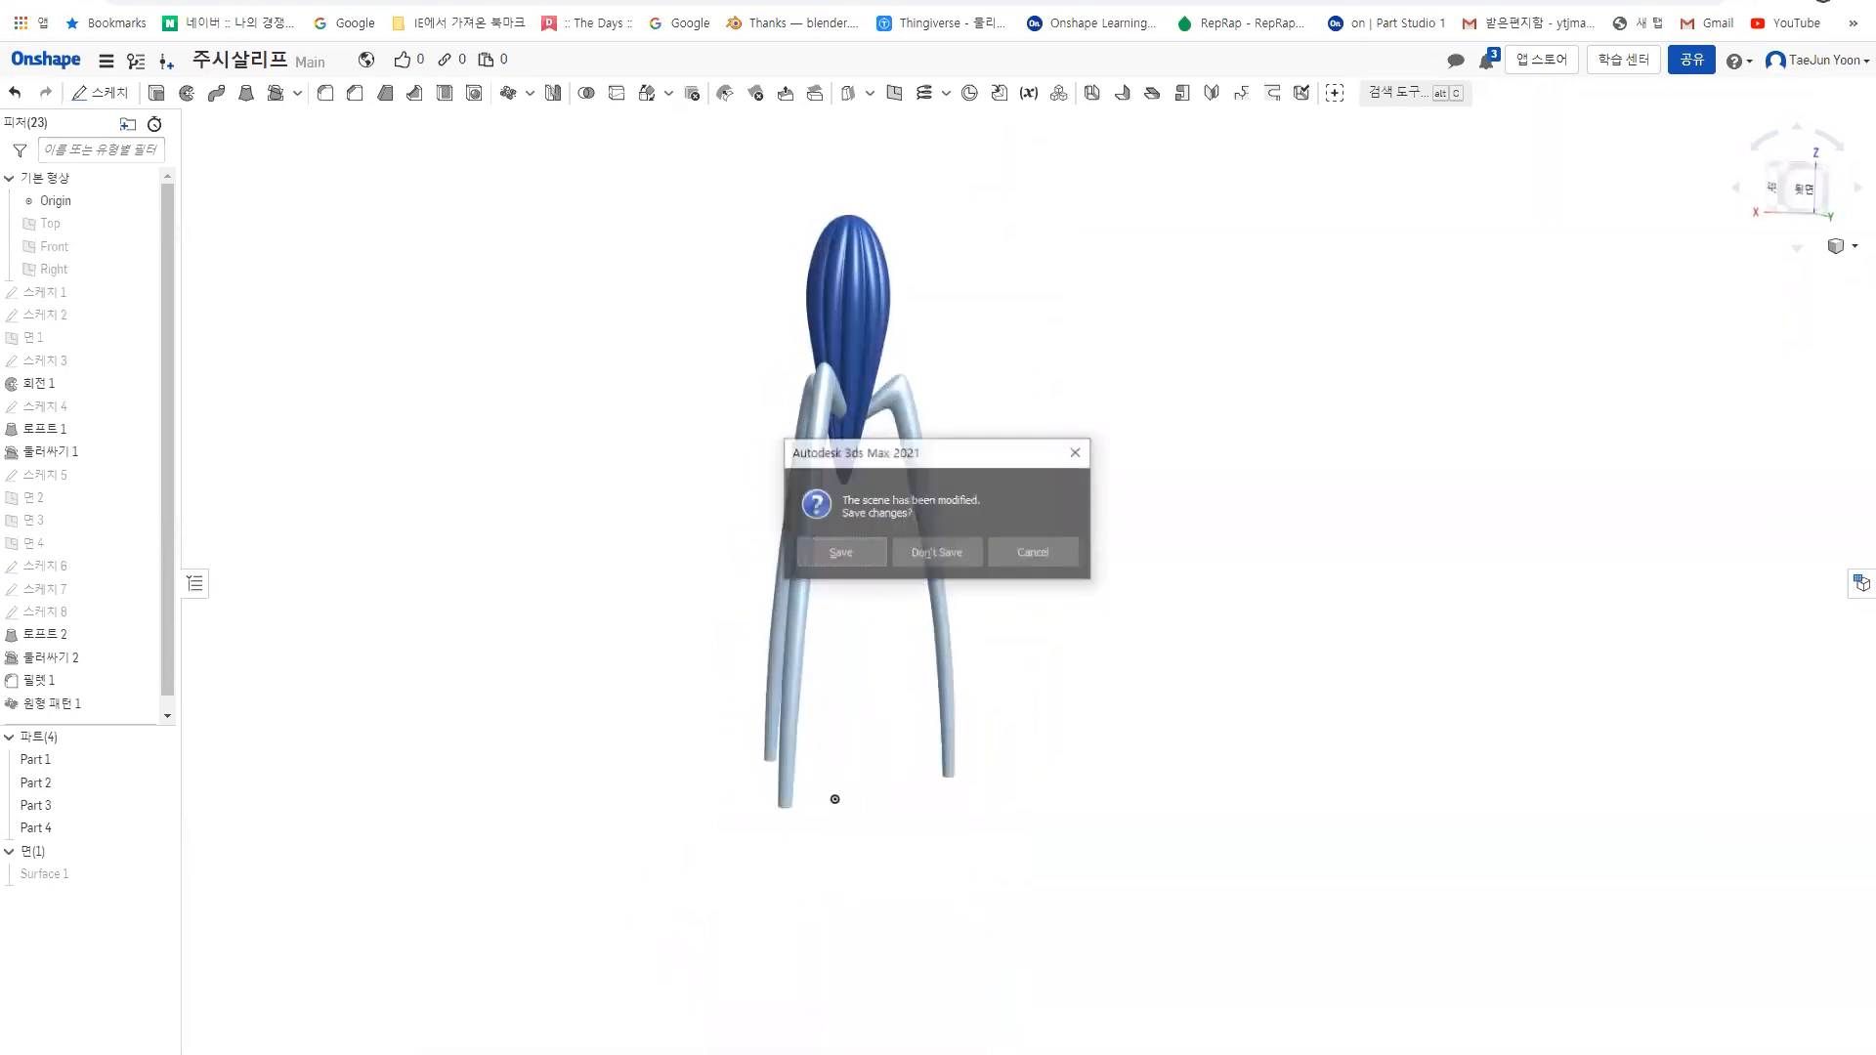
left_click(962, 555)
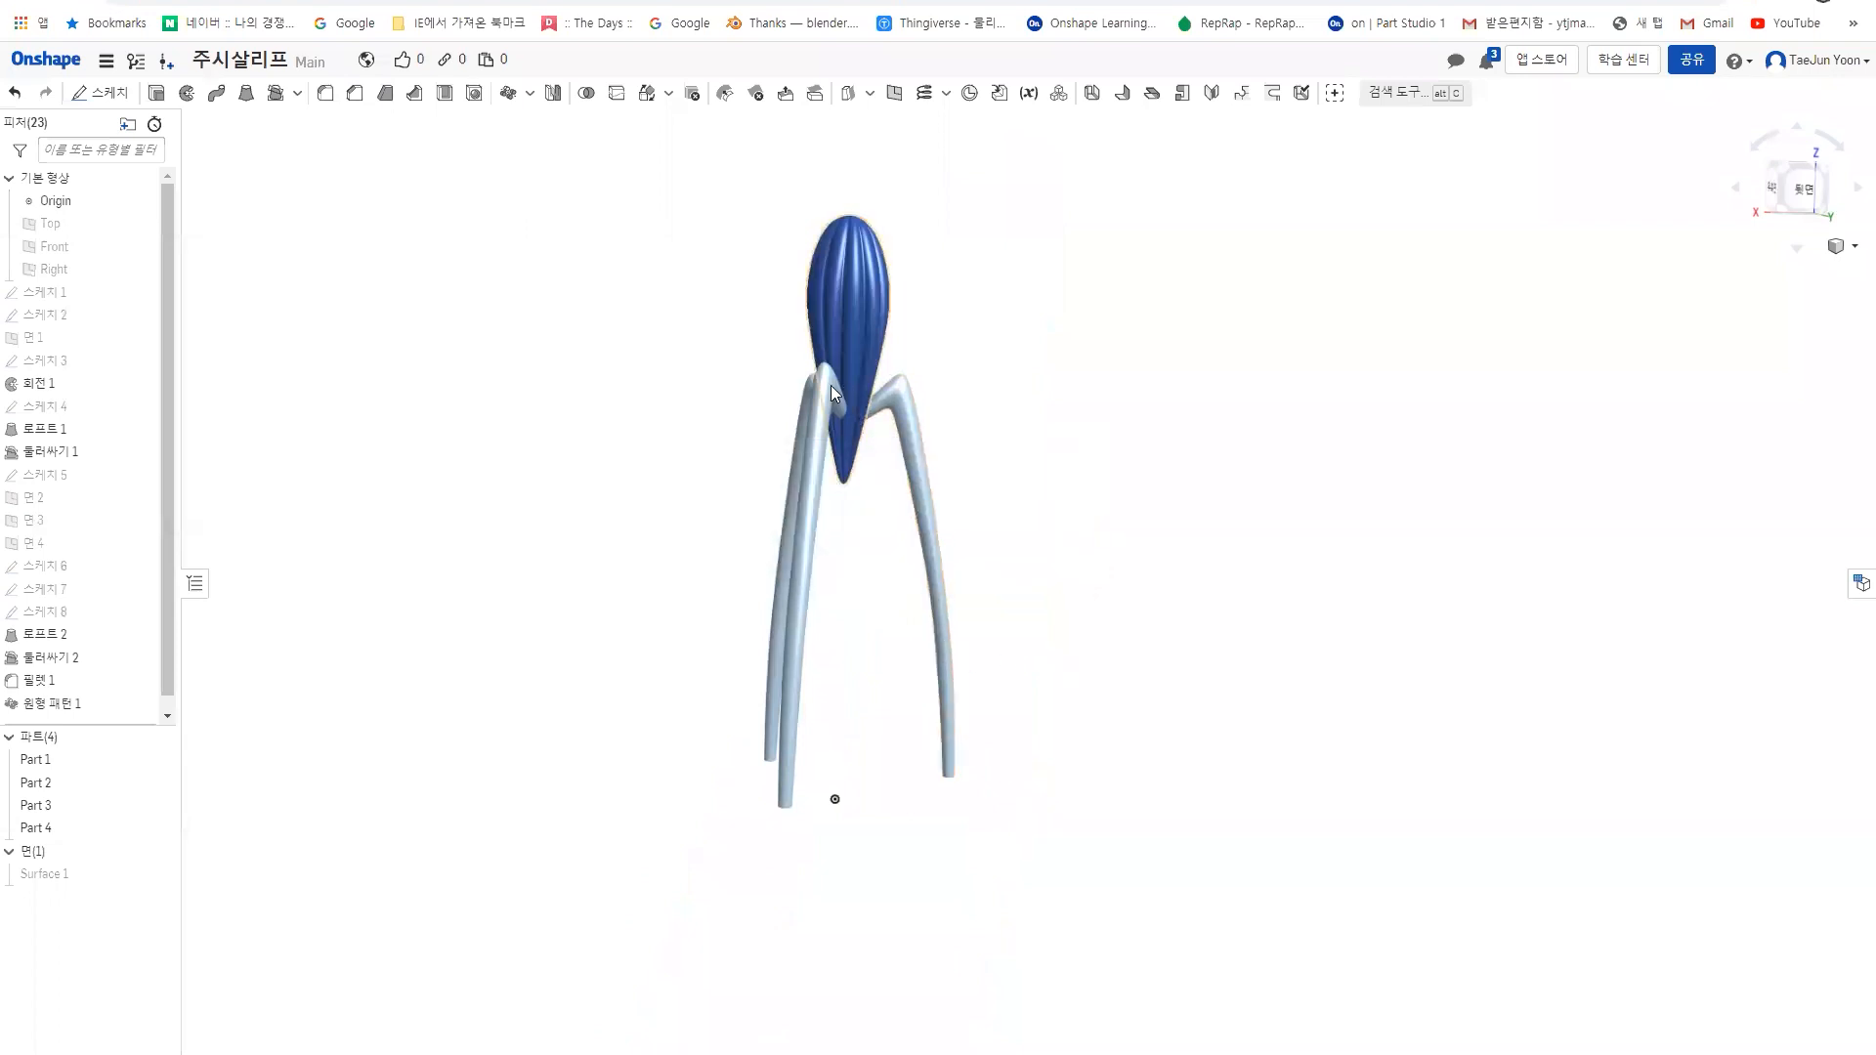
middle_click_drag(859, 402, 867, 437)
left_click_drag(656, 188, 1201, 663)
left_click(1238, 521)
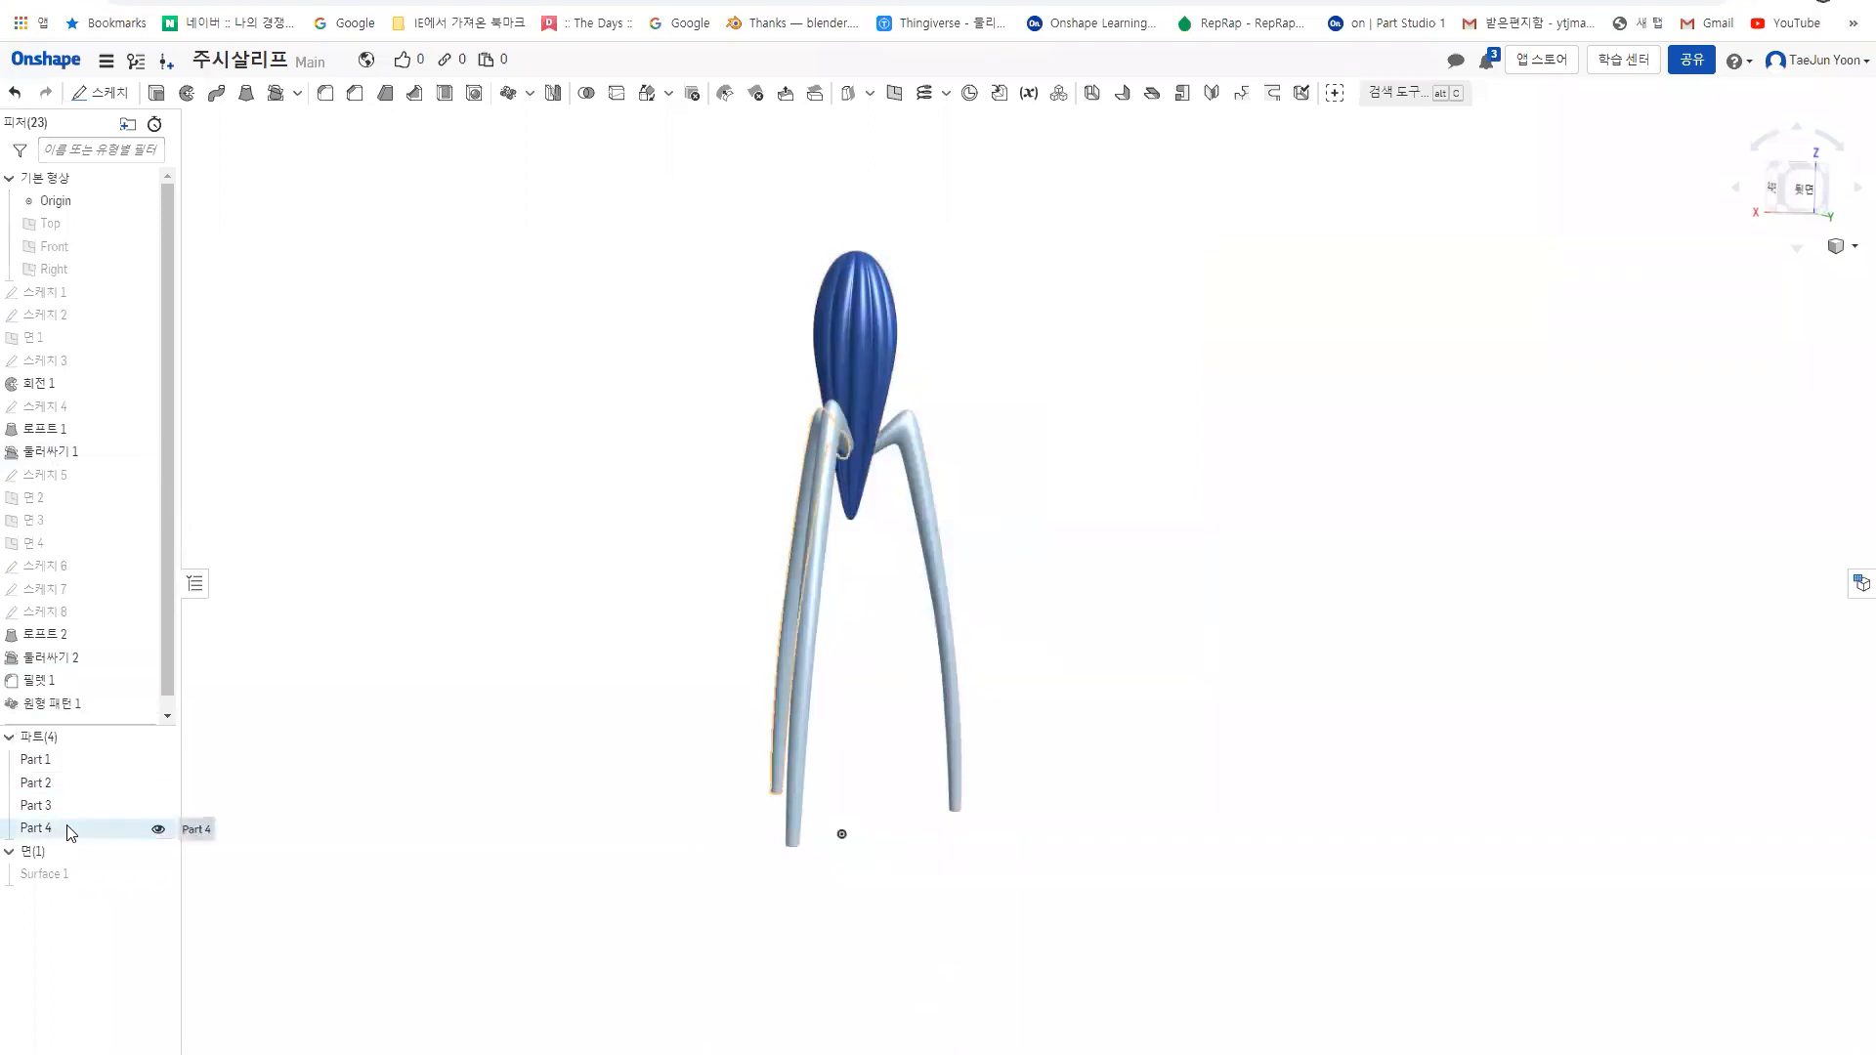
left_click(66, 758)
left_click(488, 380)
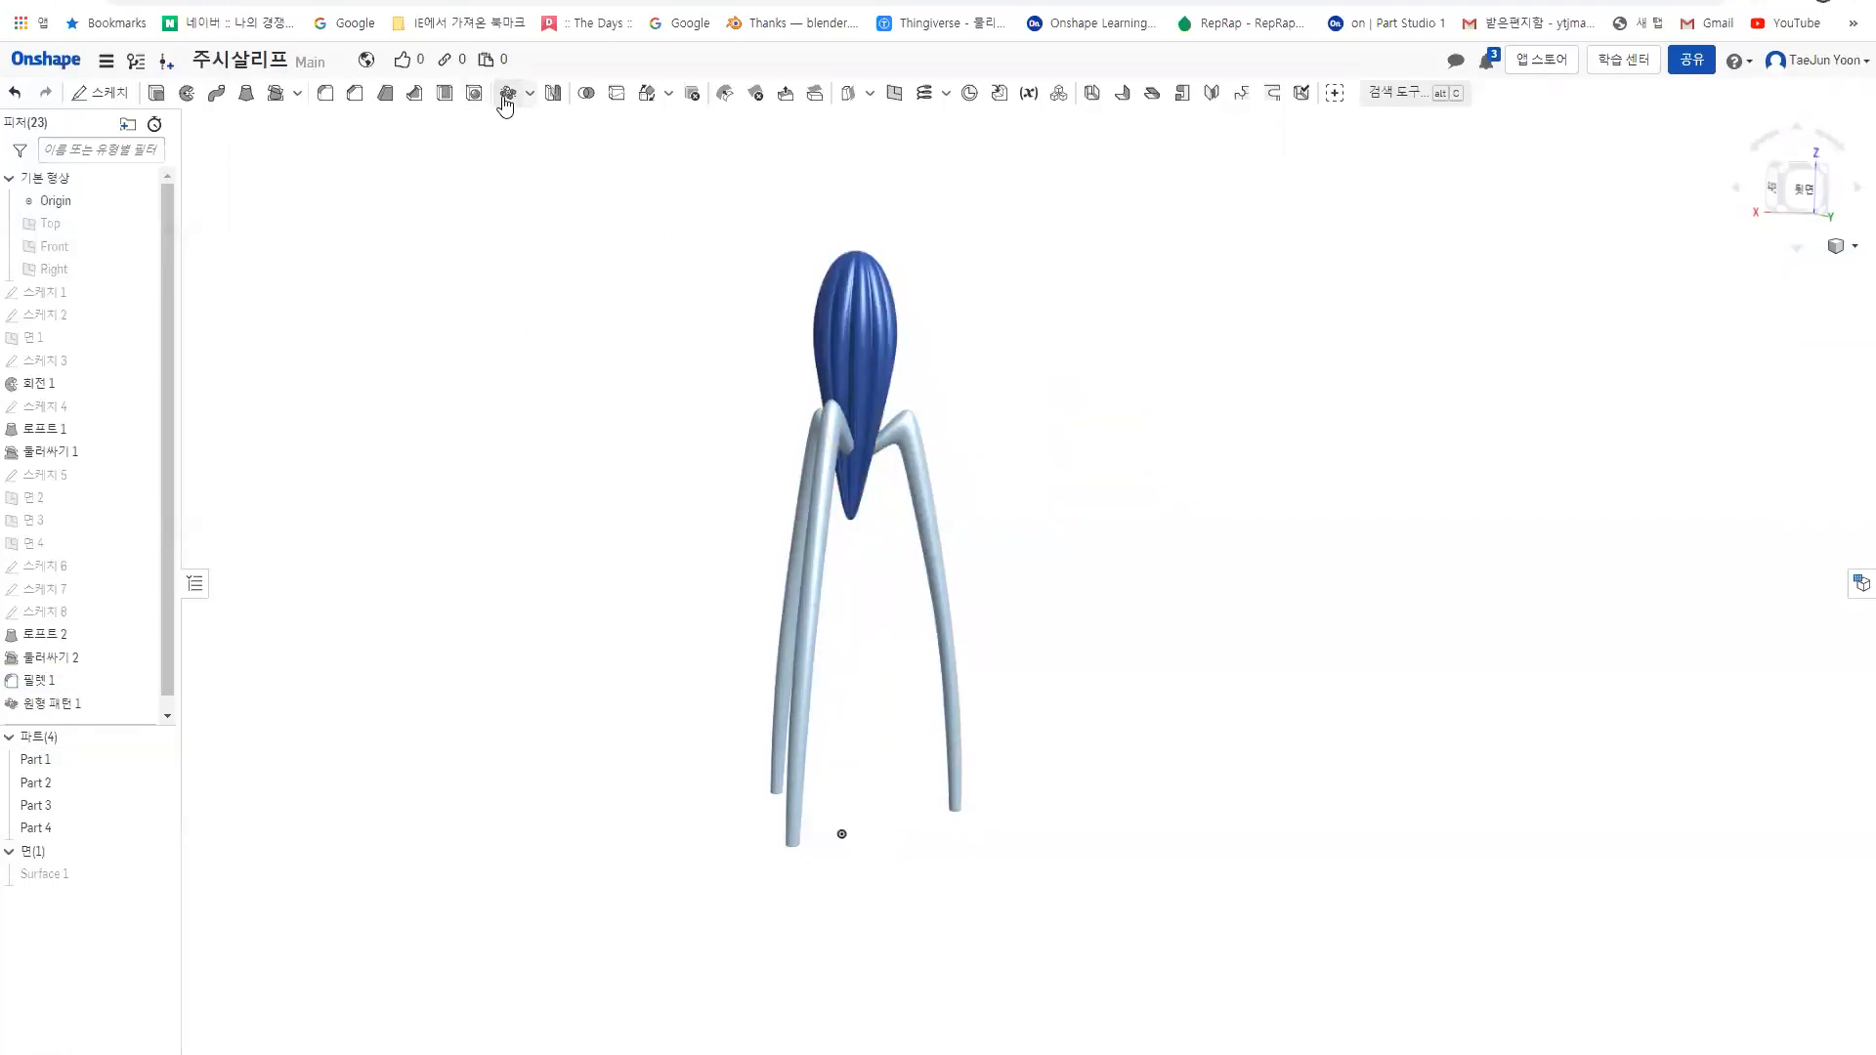
- Merge the fluted body Part 1 and the three legs, Parts 2, 3 and 4, with a Boolean union
left_click(587, 95)
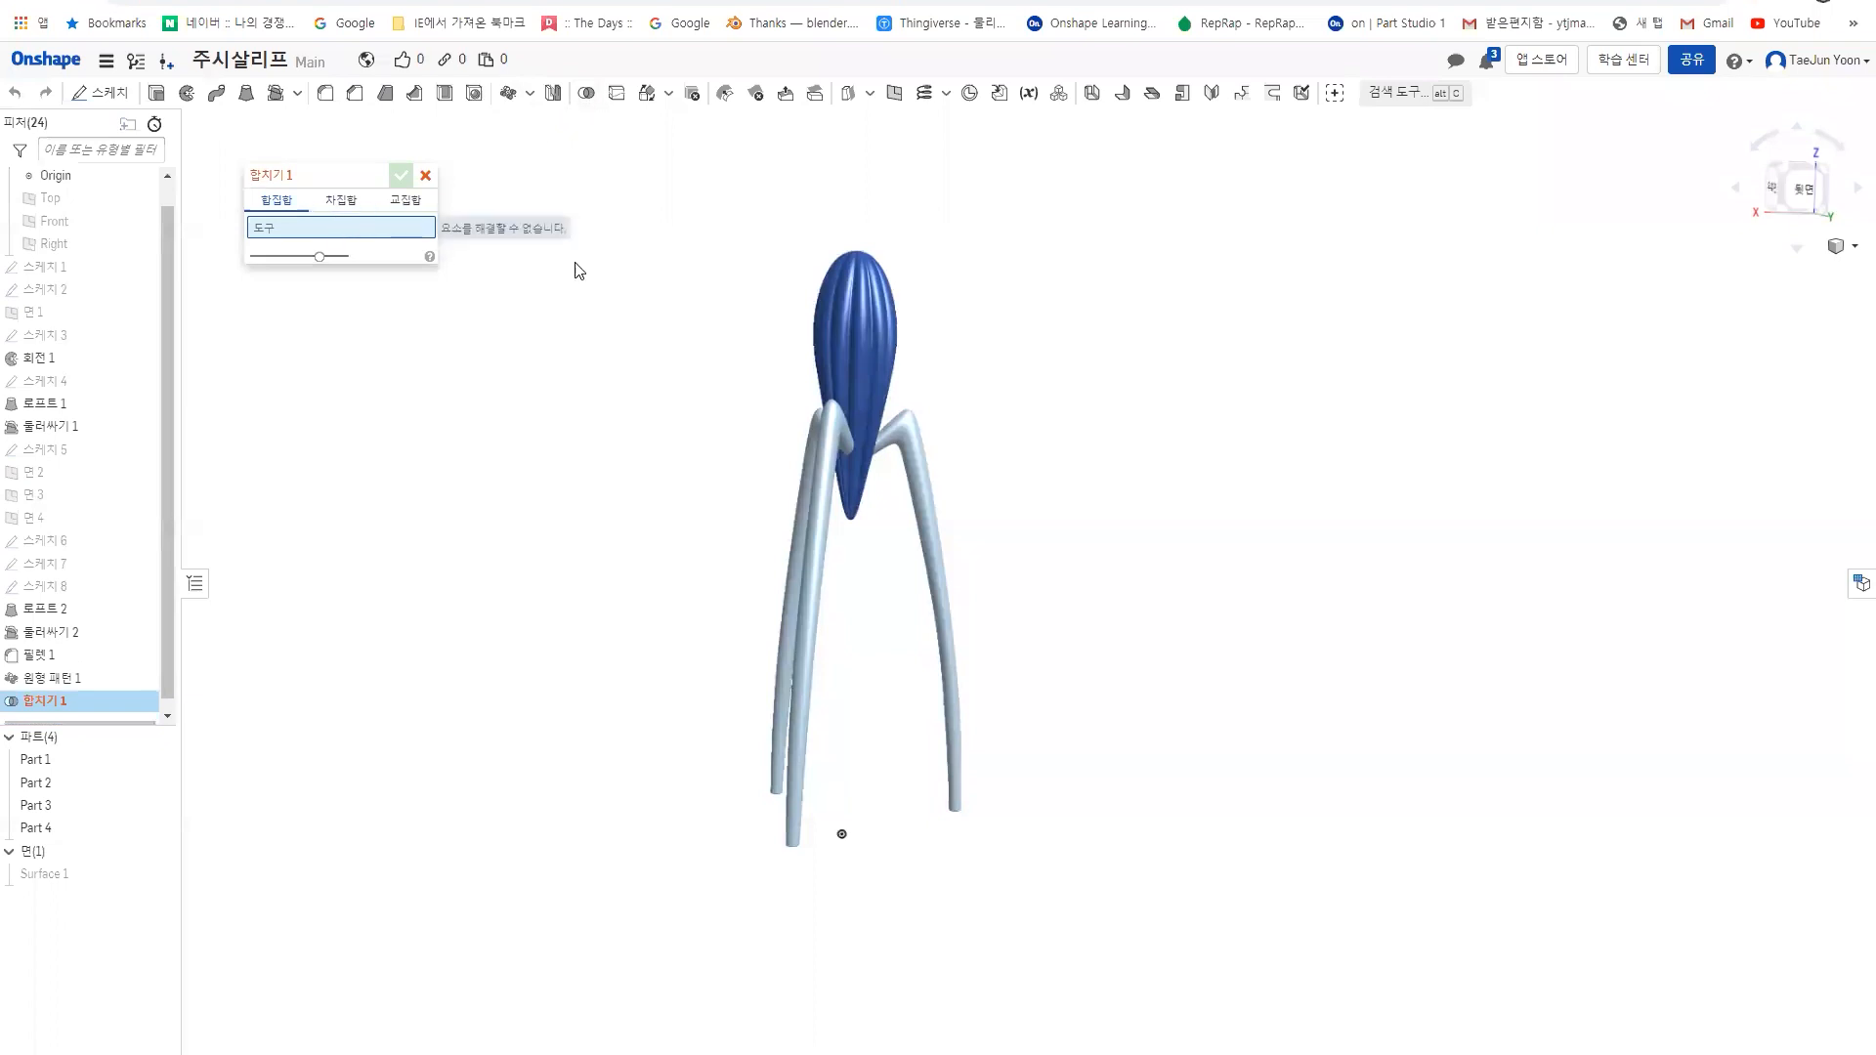
left_click(856, 324)
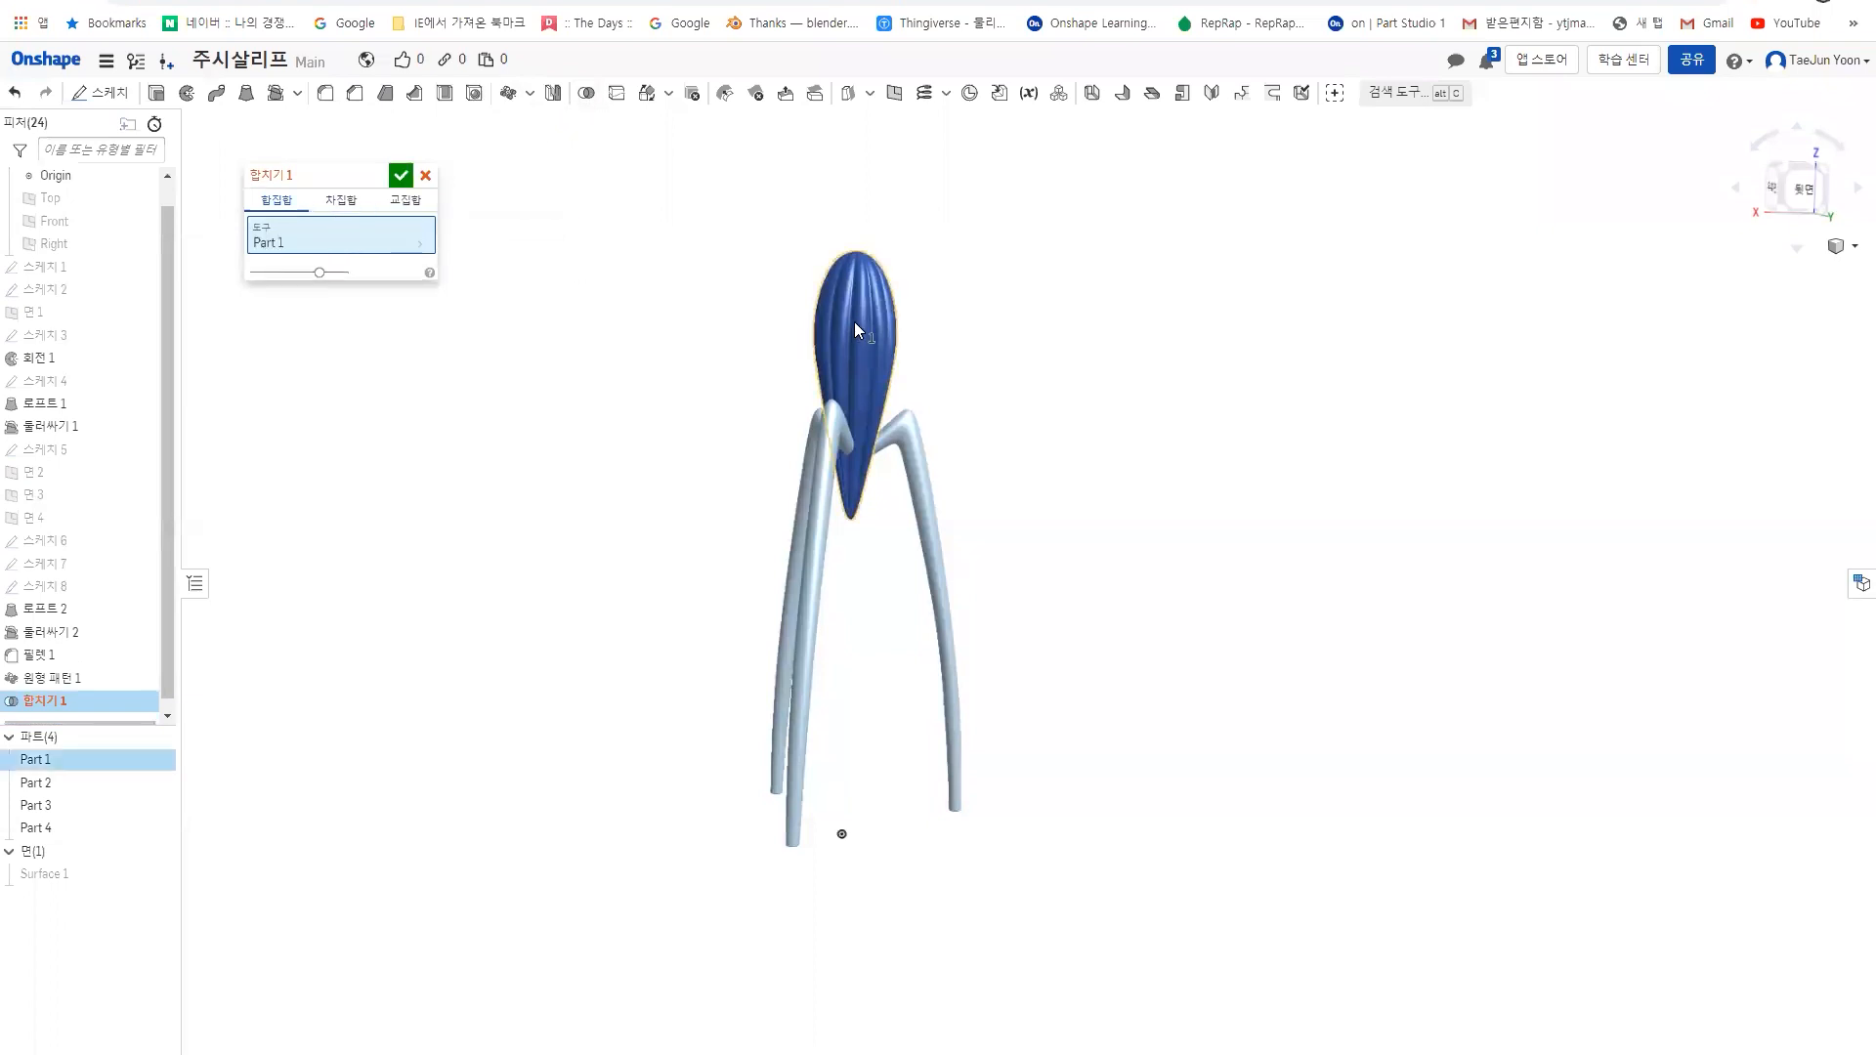
left_click(826, 478)
left_click(799, 494)
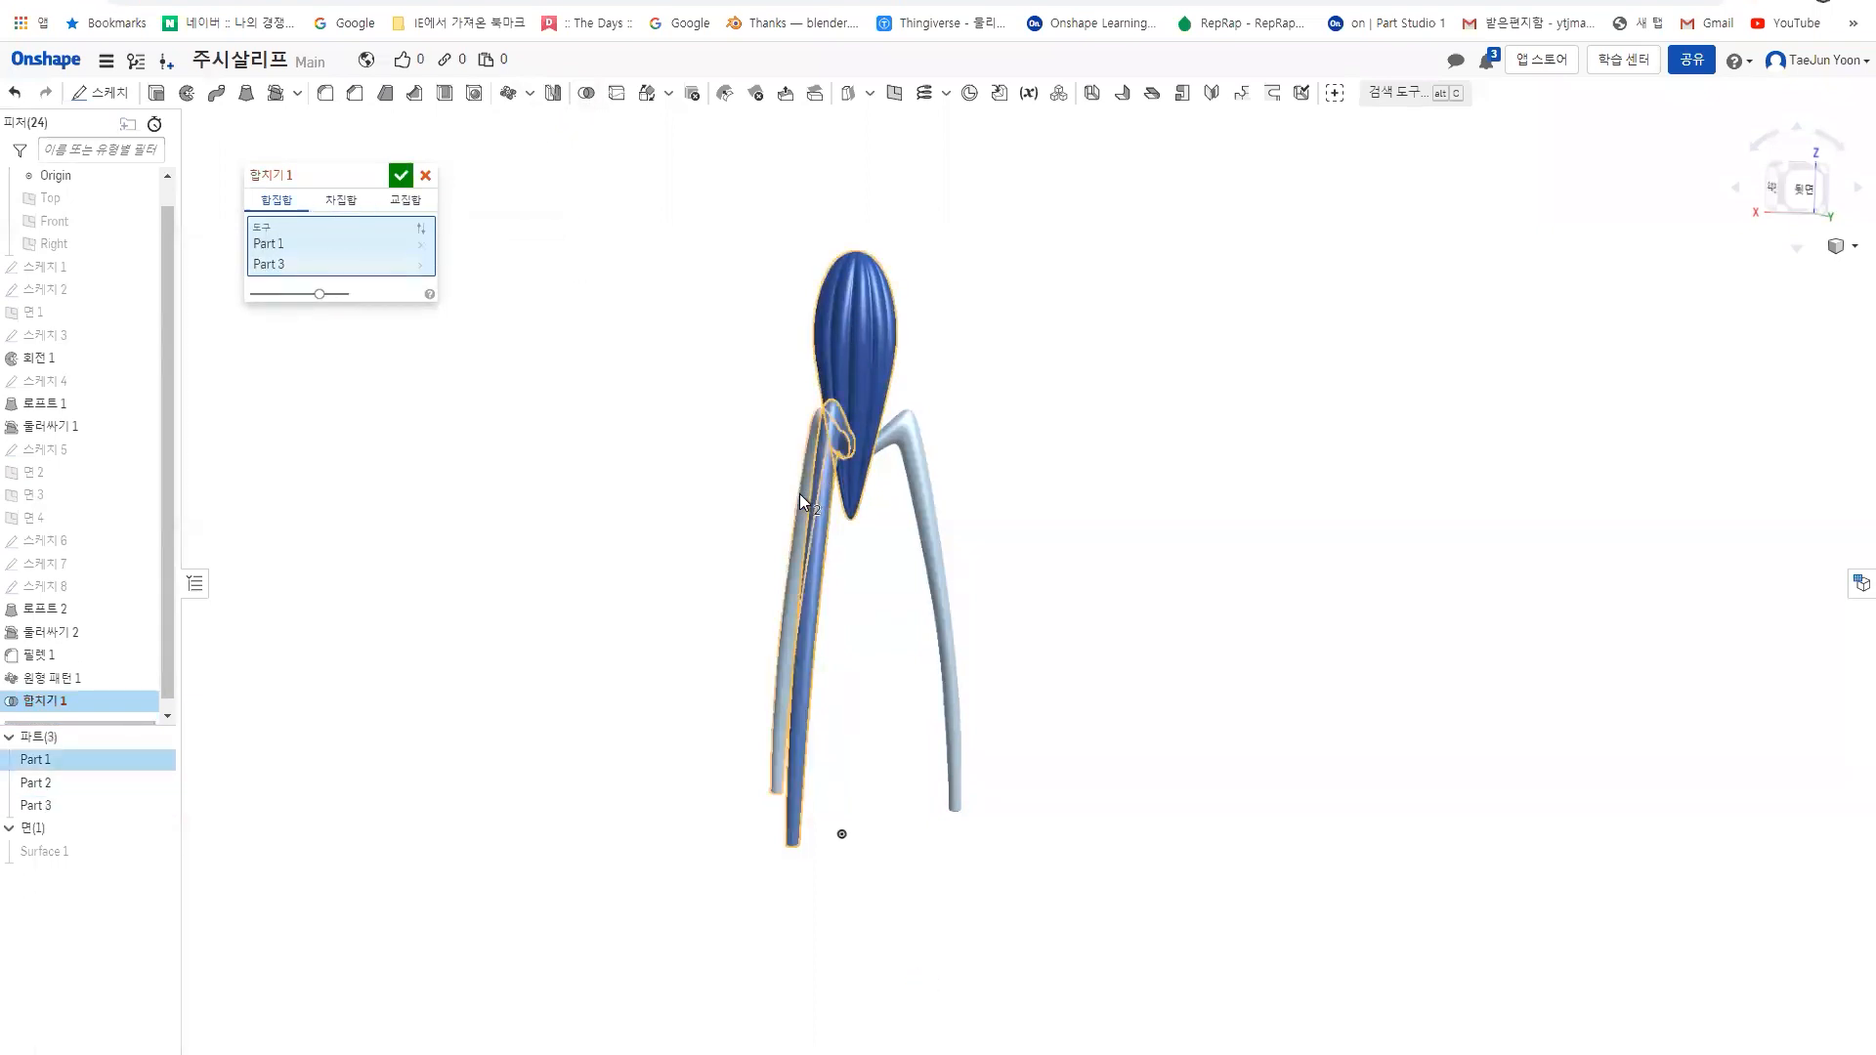
left_click(922, 501)
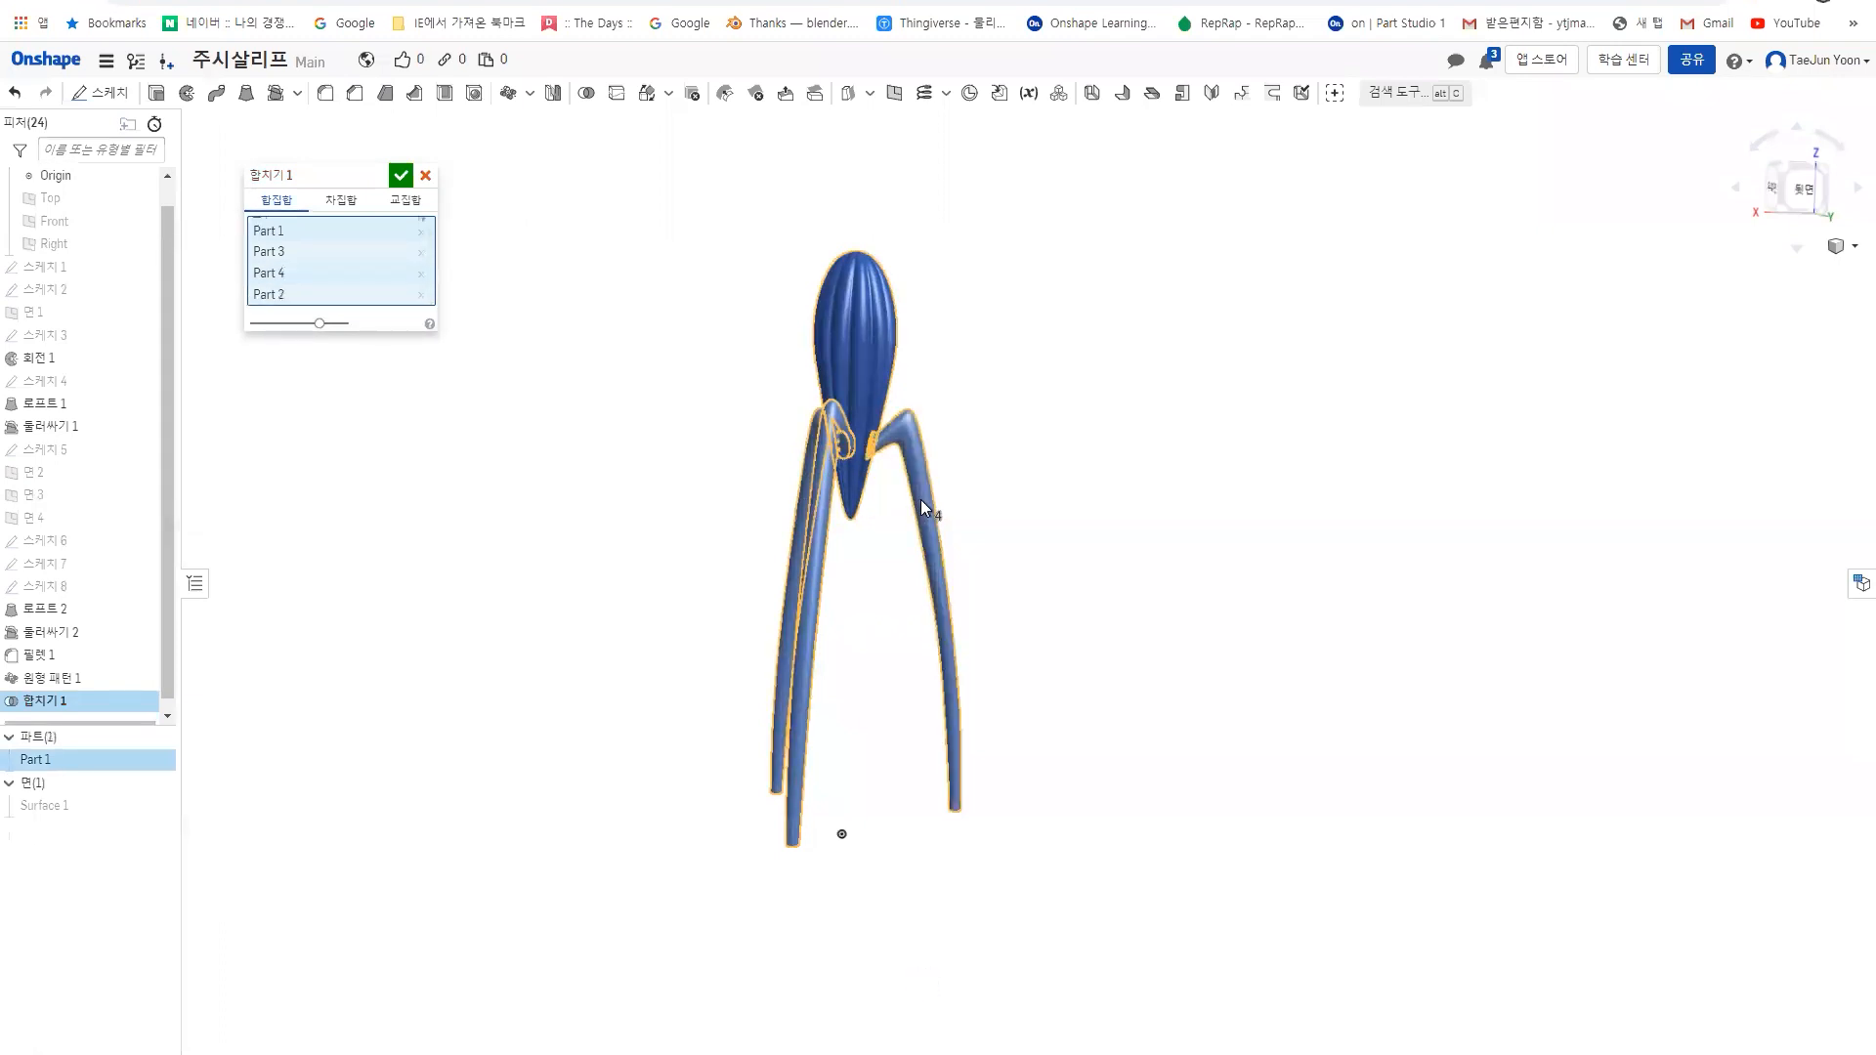
right_click_drag(645, 510, 515, 330)
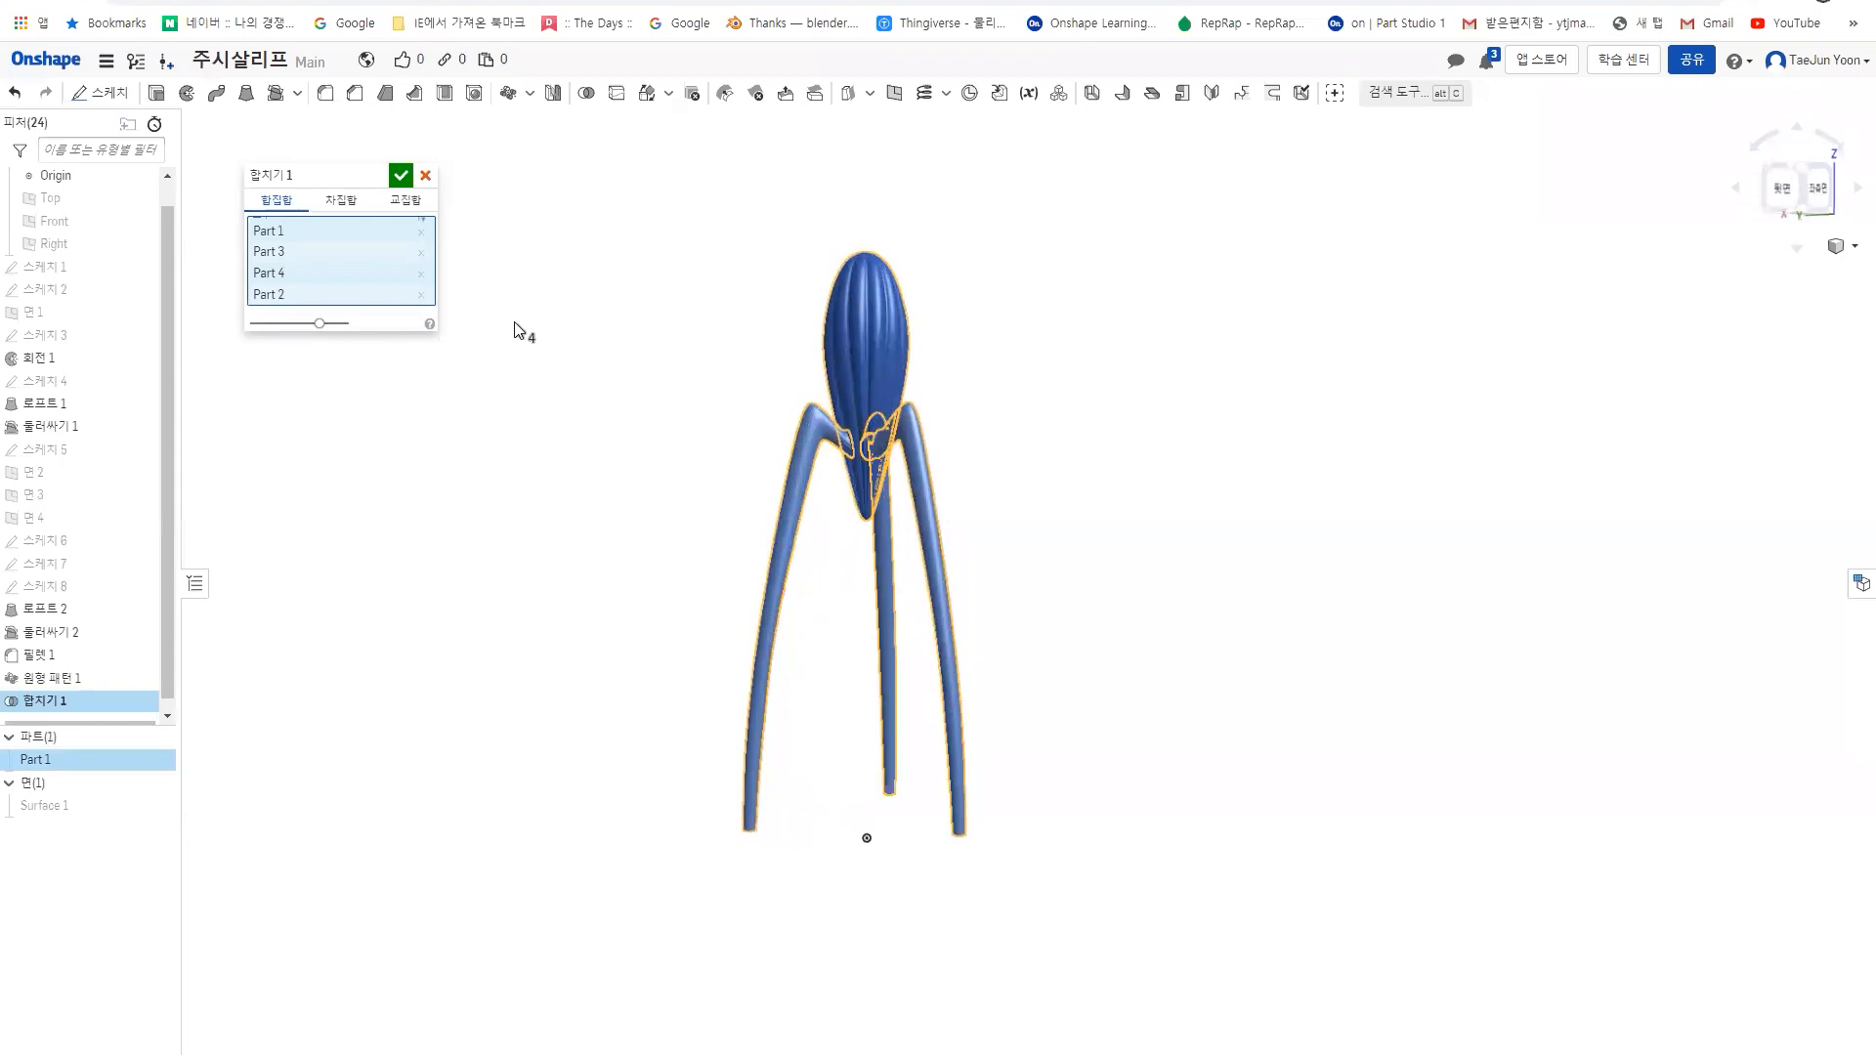
left_click(400, 177)
right_click_drag(870, 544, 963, 534)
scroll(687, 427, "up", 5)
scroll(596, 539, "down", 6)
scroll(899, 526, "up", 4)
scroll(731, 478, "down", 3)
scroll(963, 534, "up", 3)
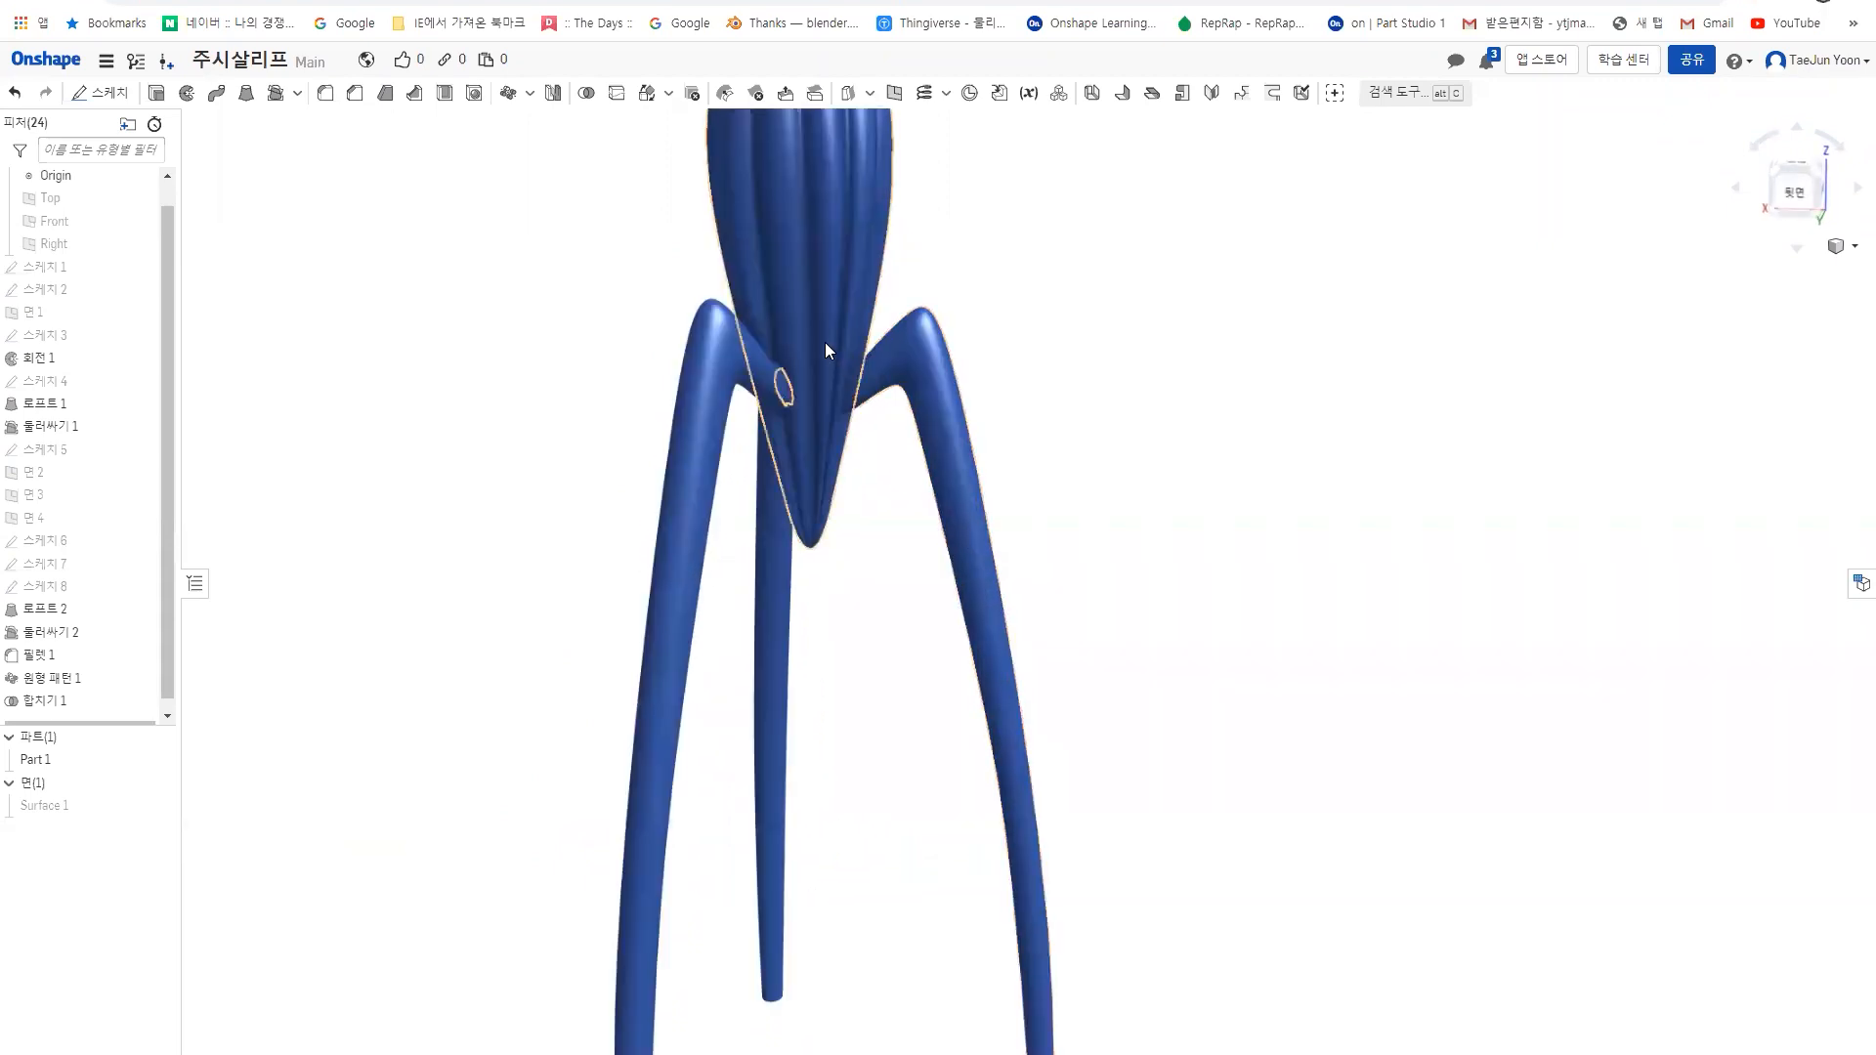
- Export the merged Part 1 as a downloaded IGES file named Part Studio 1 - Part 1, and switch to 3ds Max
left_click(107, 759)
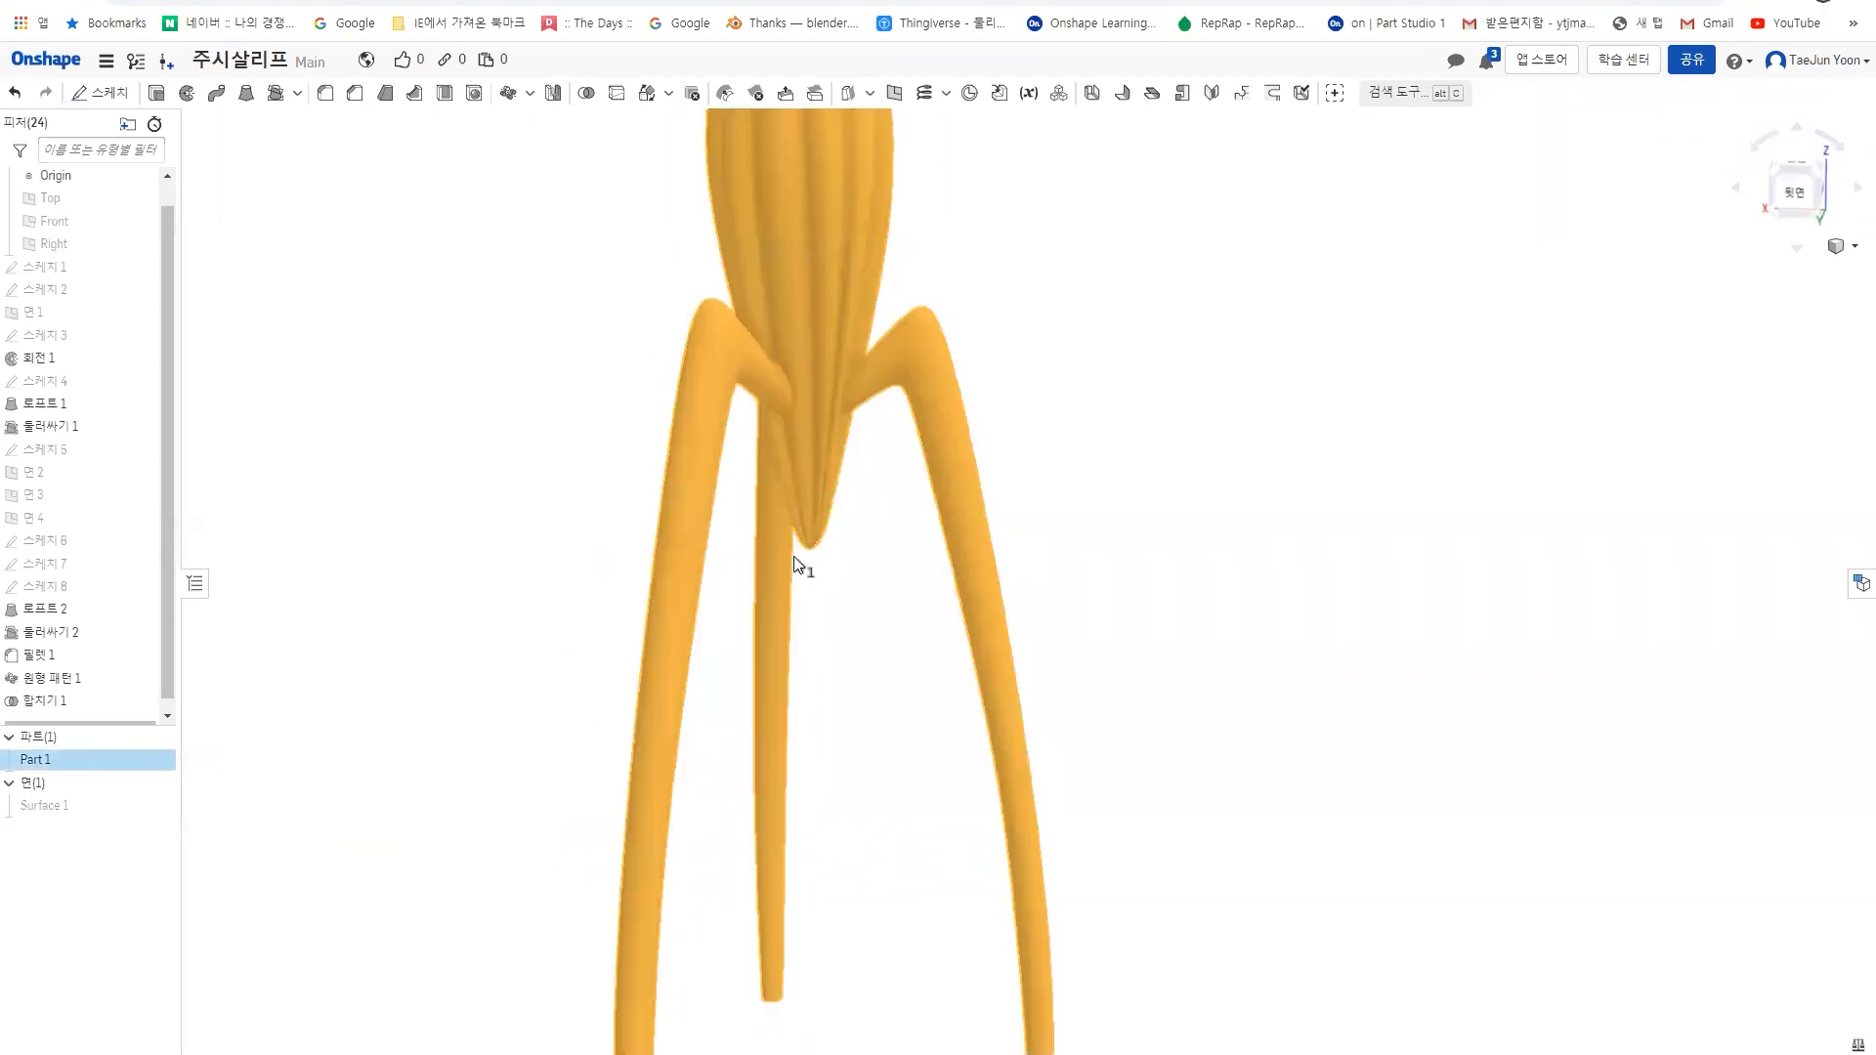
scroll(819, 403, "down", 5)
right_click(818, 402)
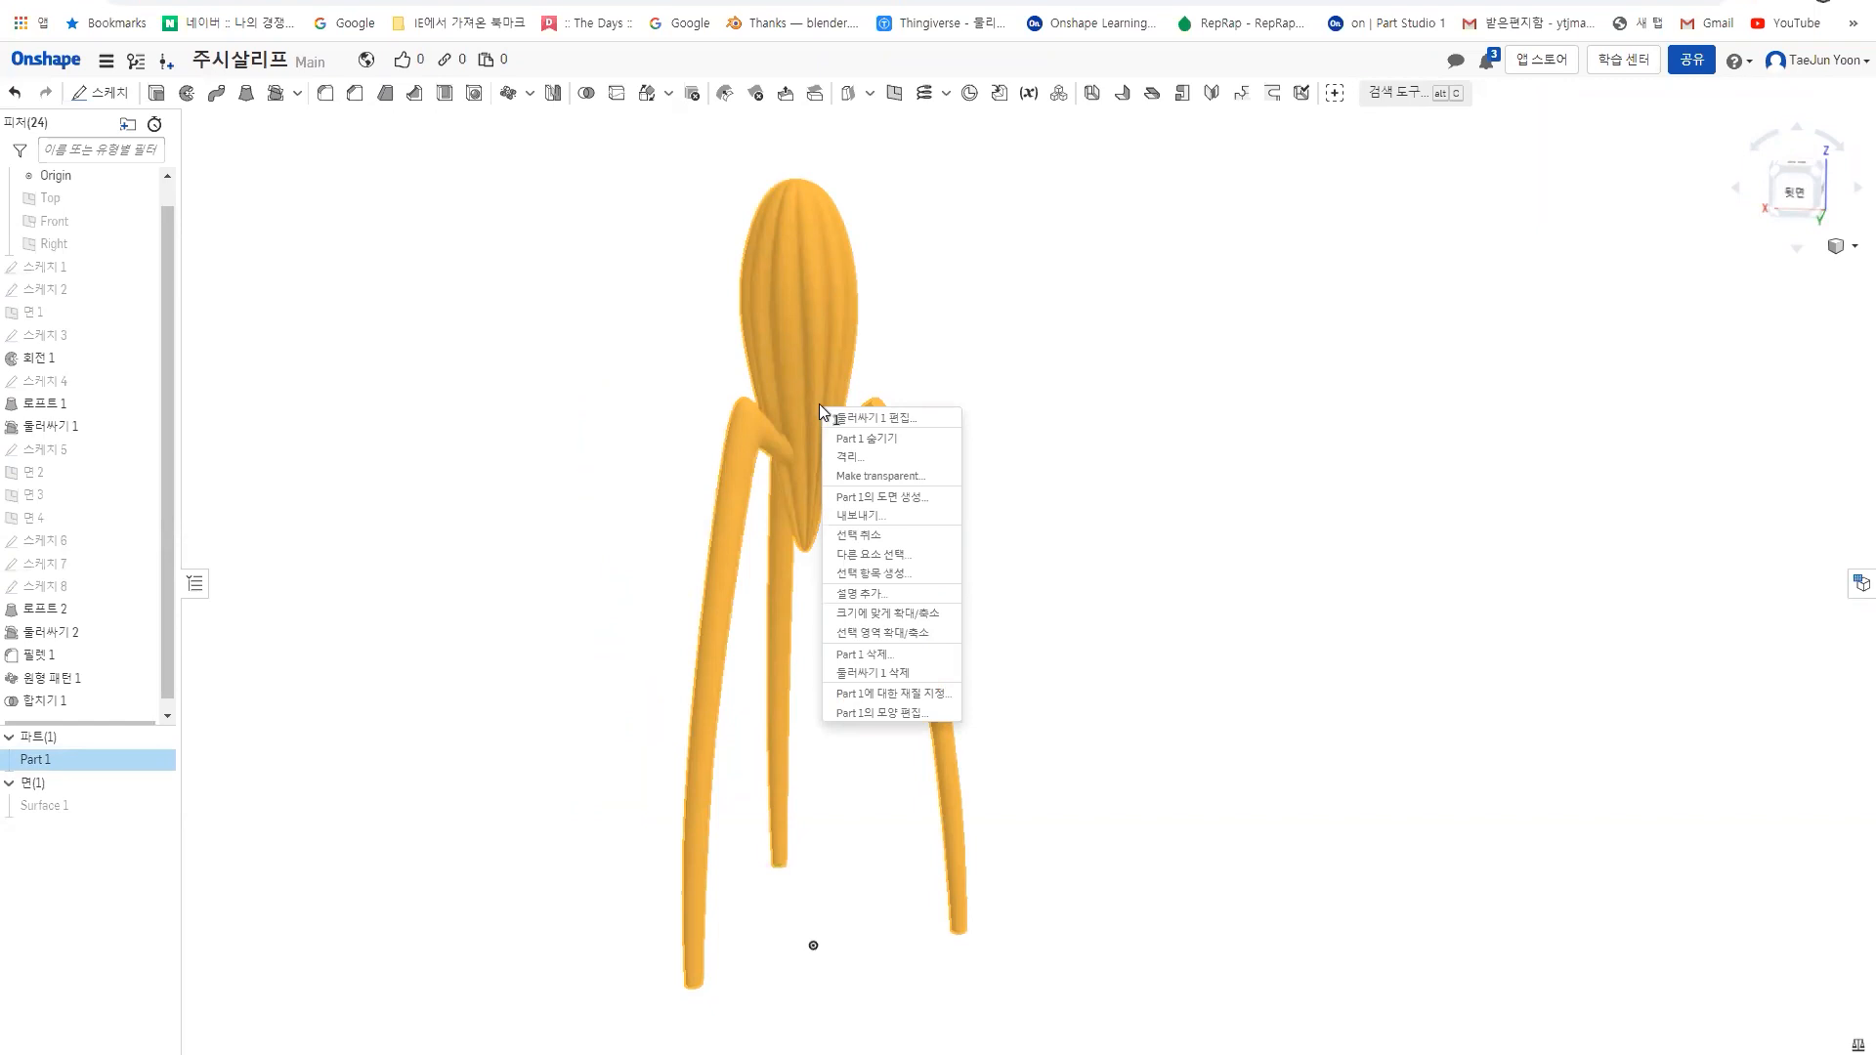
left_click(872, 516)
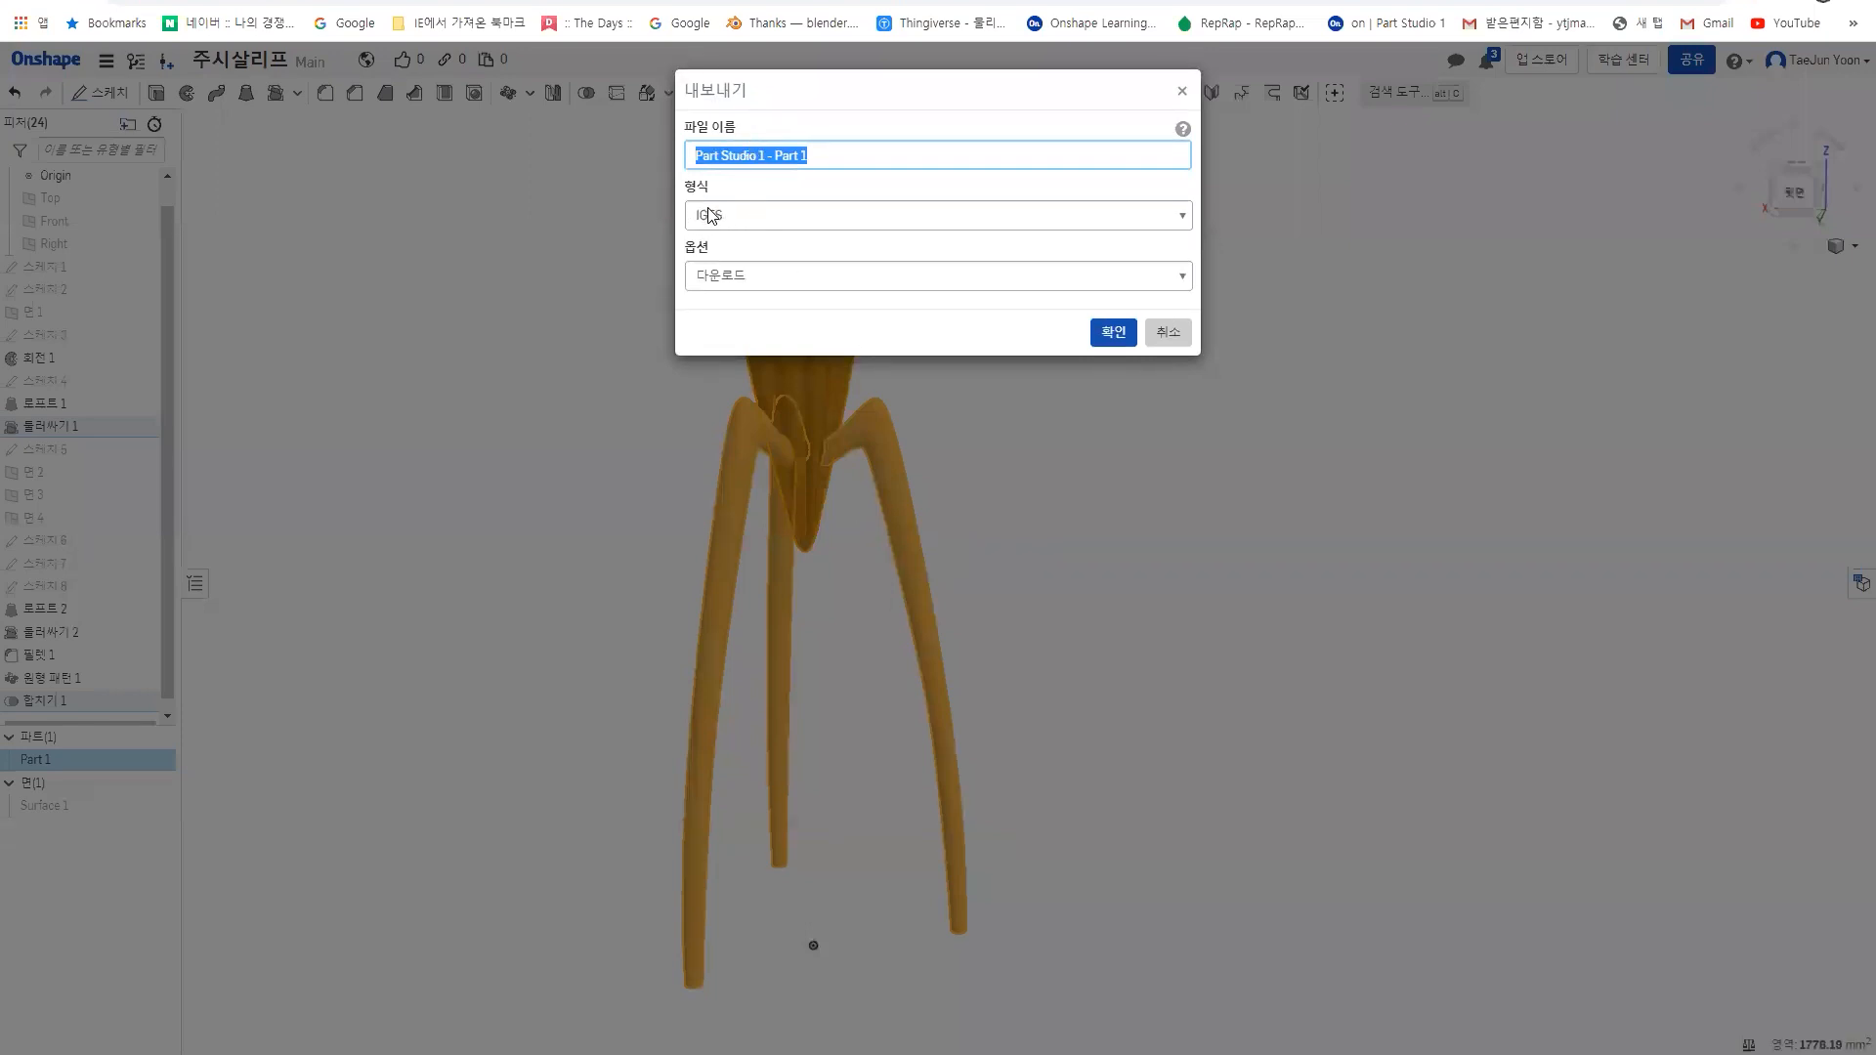
left_click(753, 217)
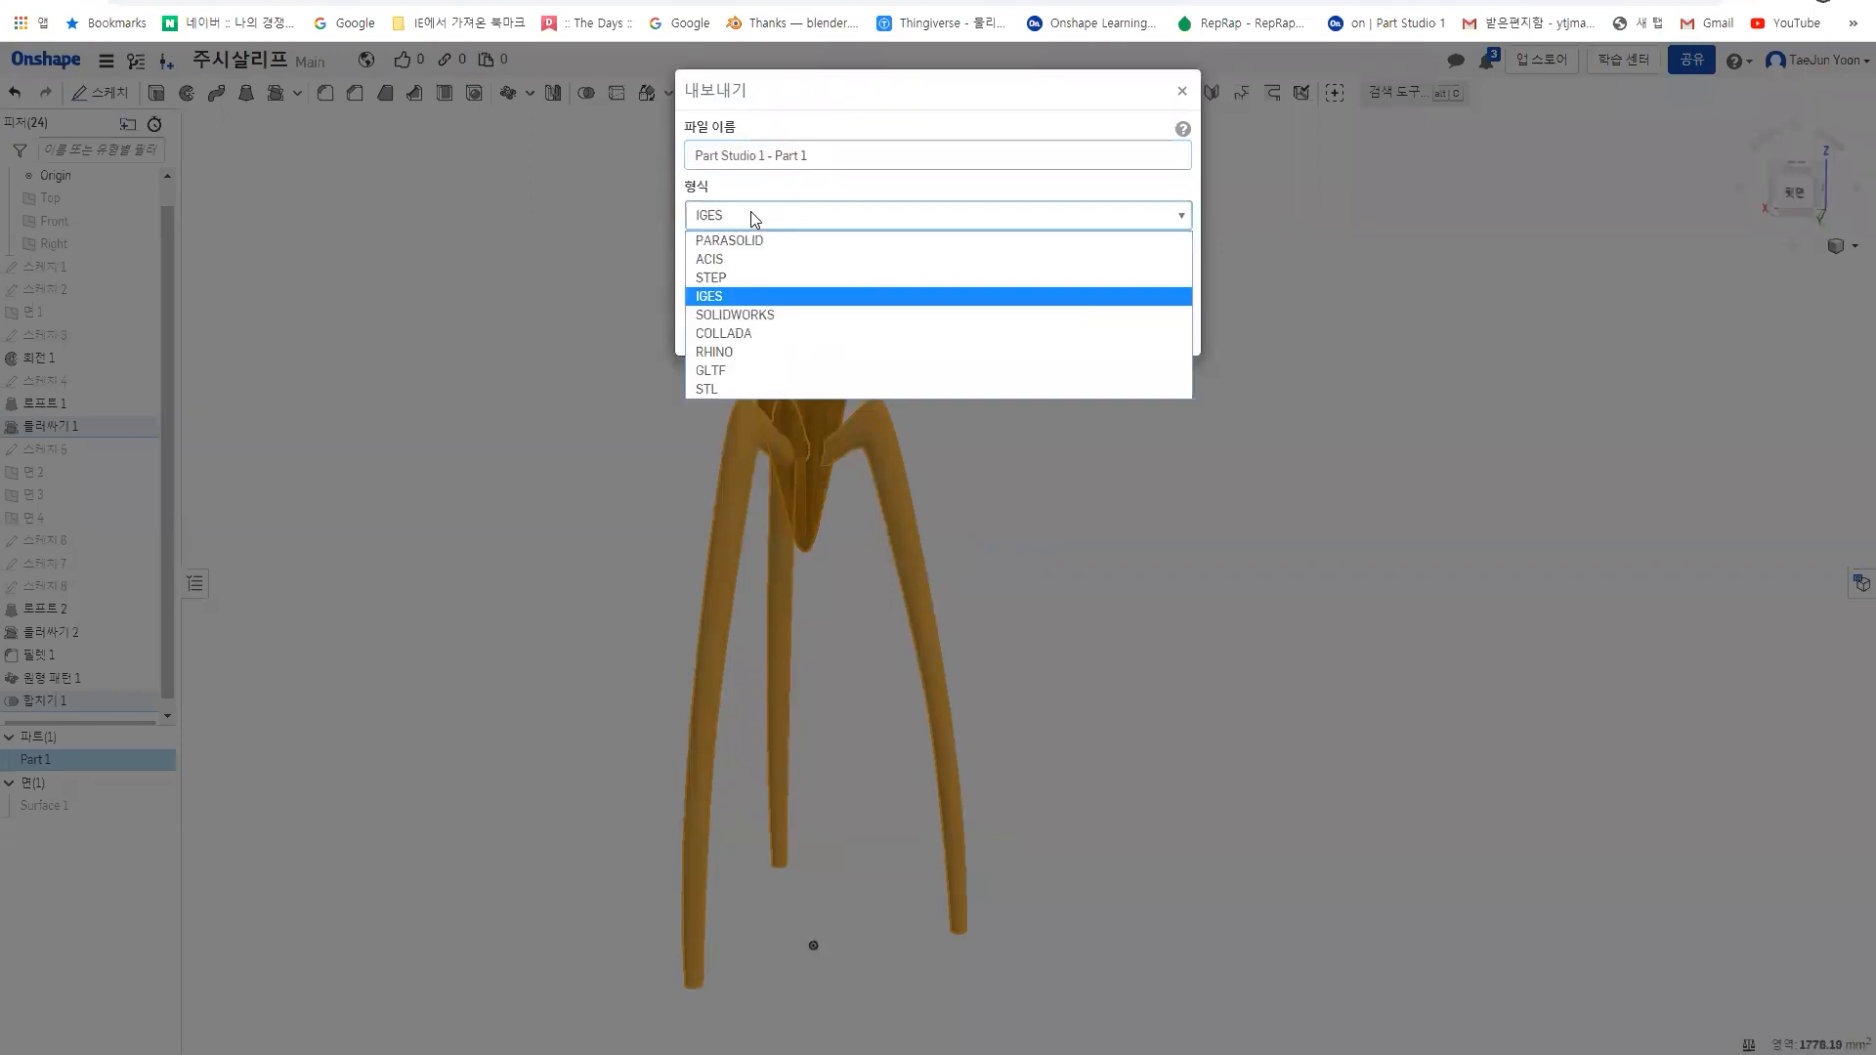
left_click(738, 297)
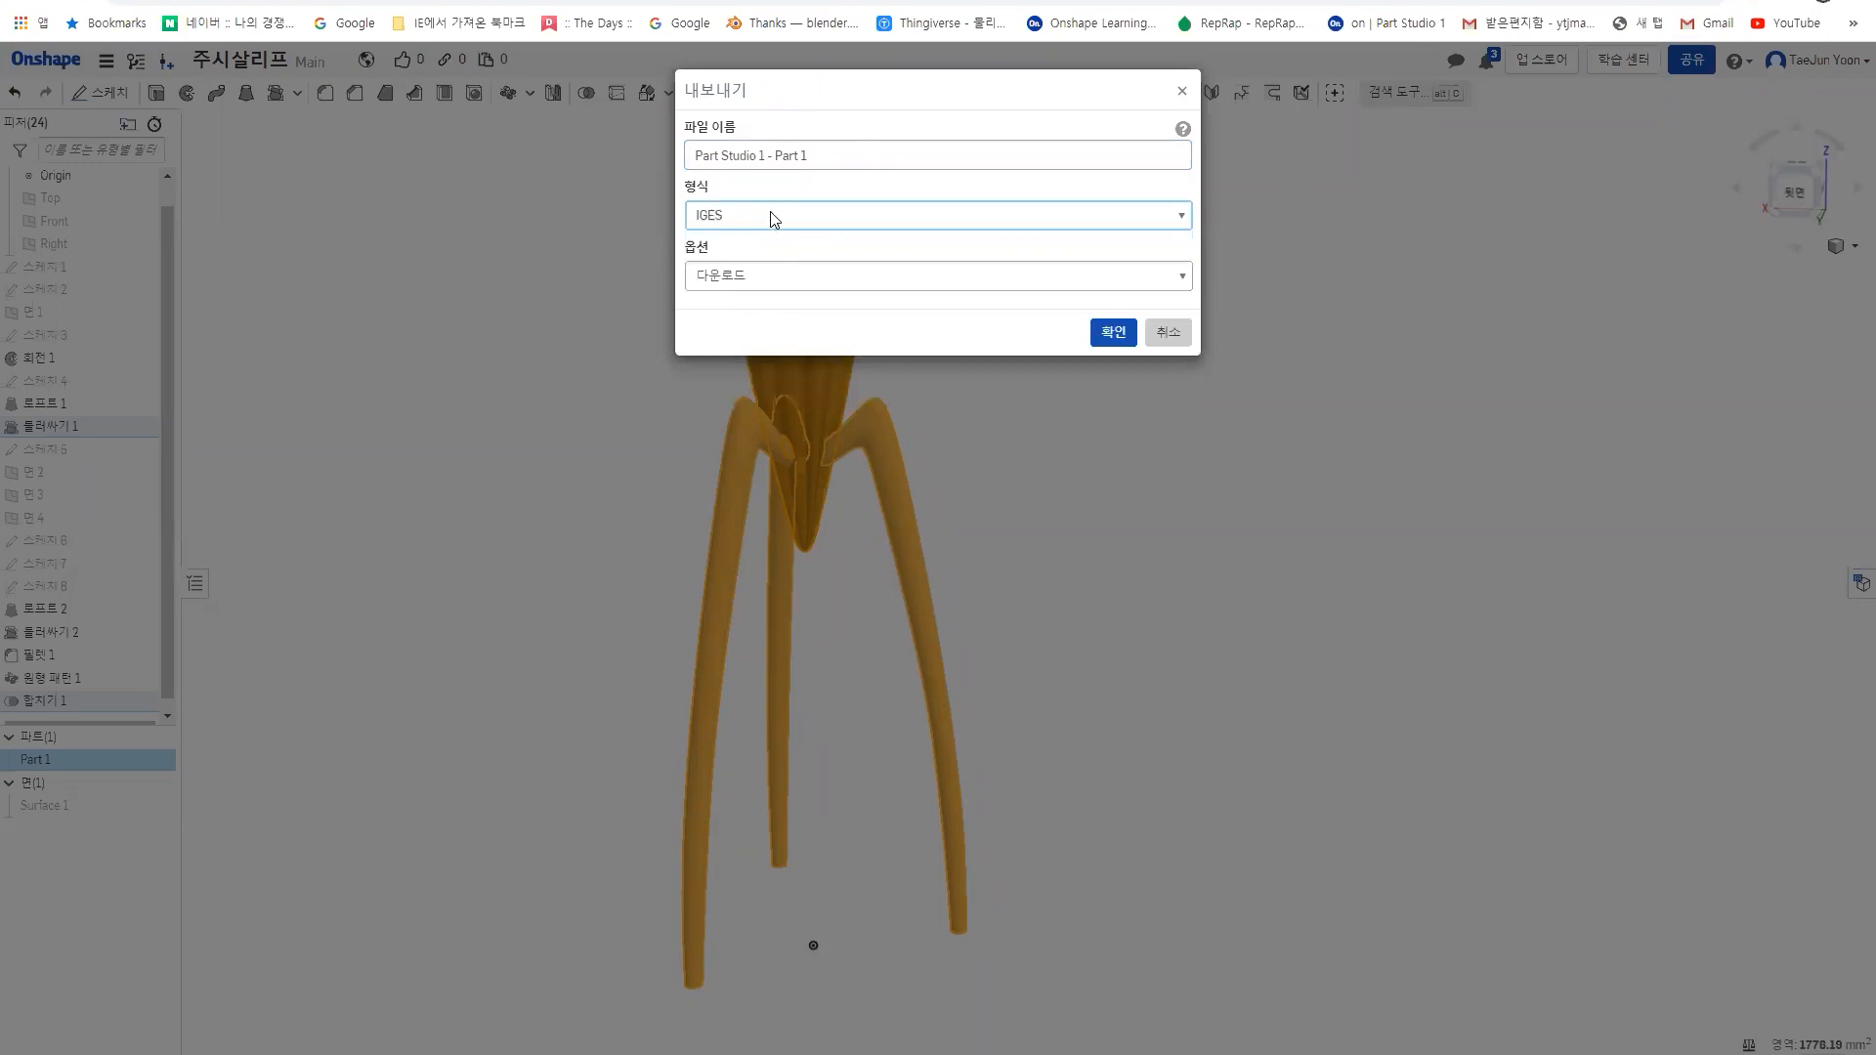
left_click(753, 278)
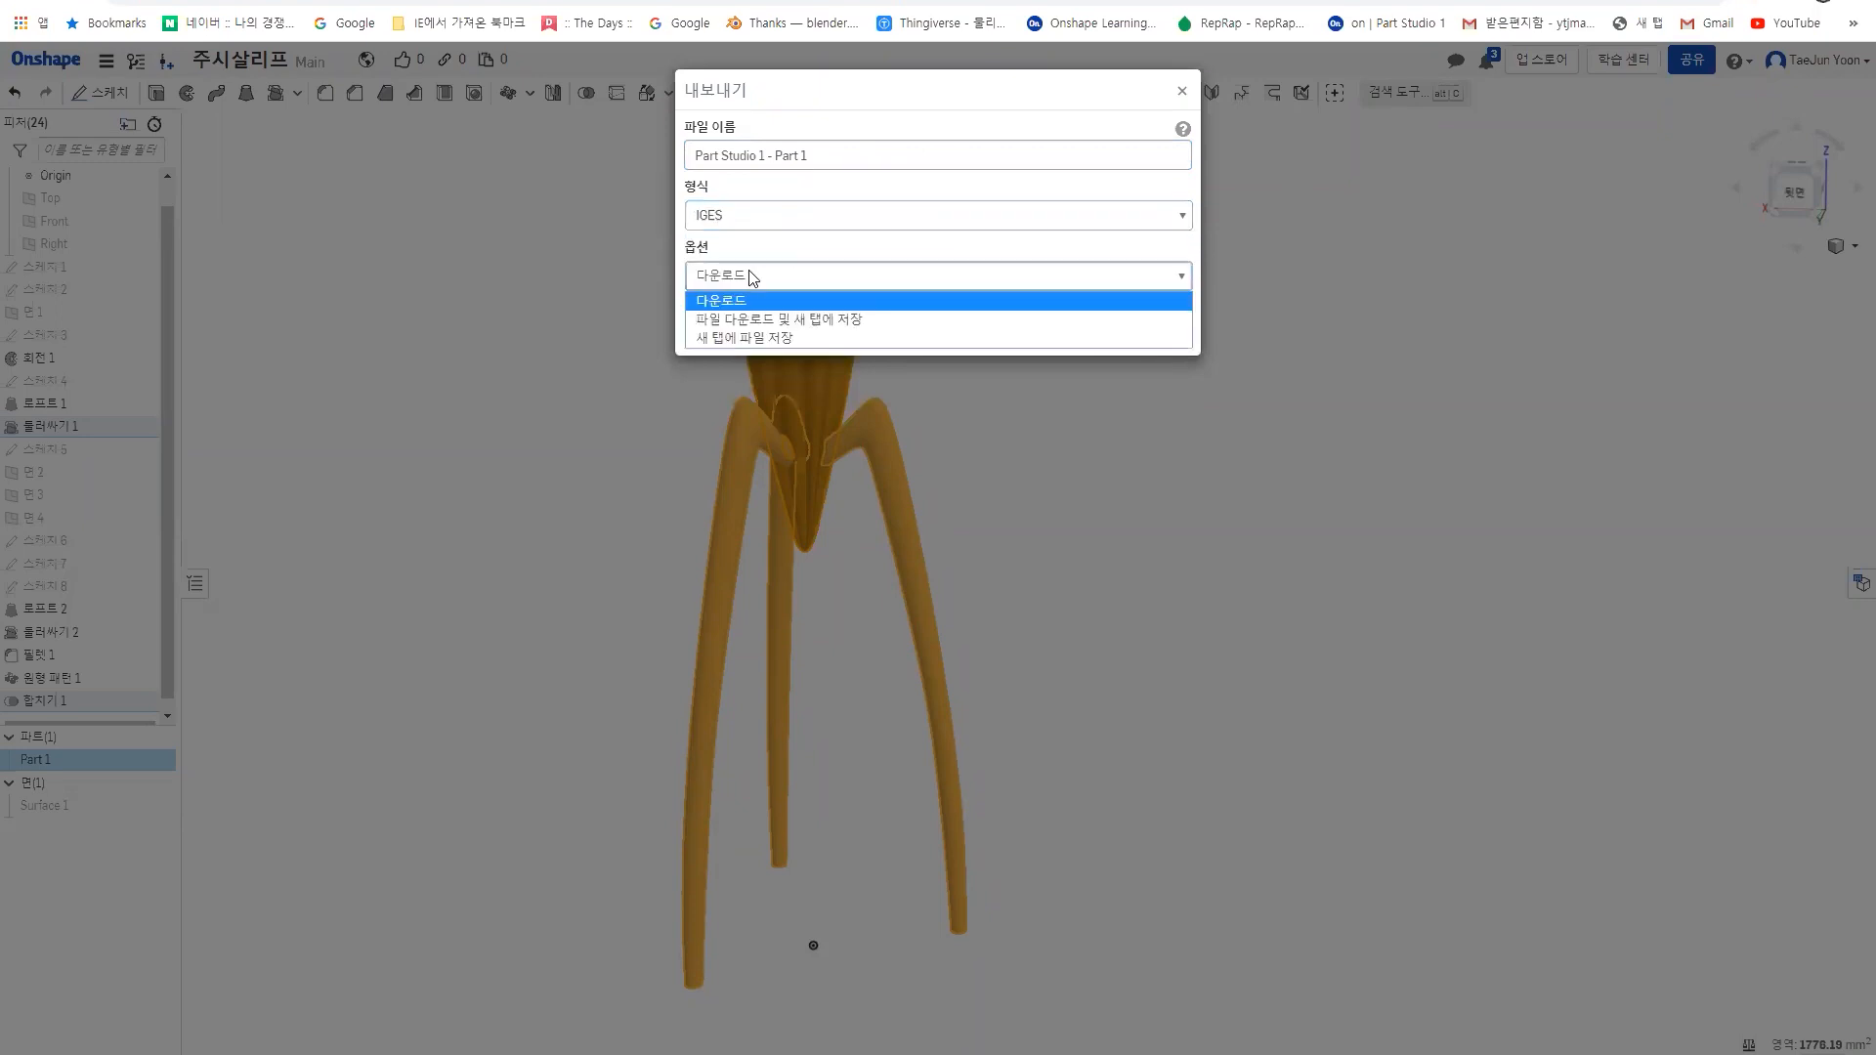
left_click(775, 282)
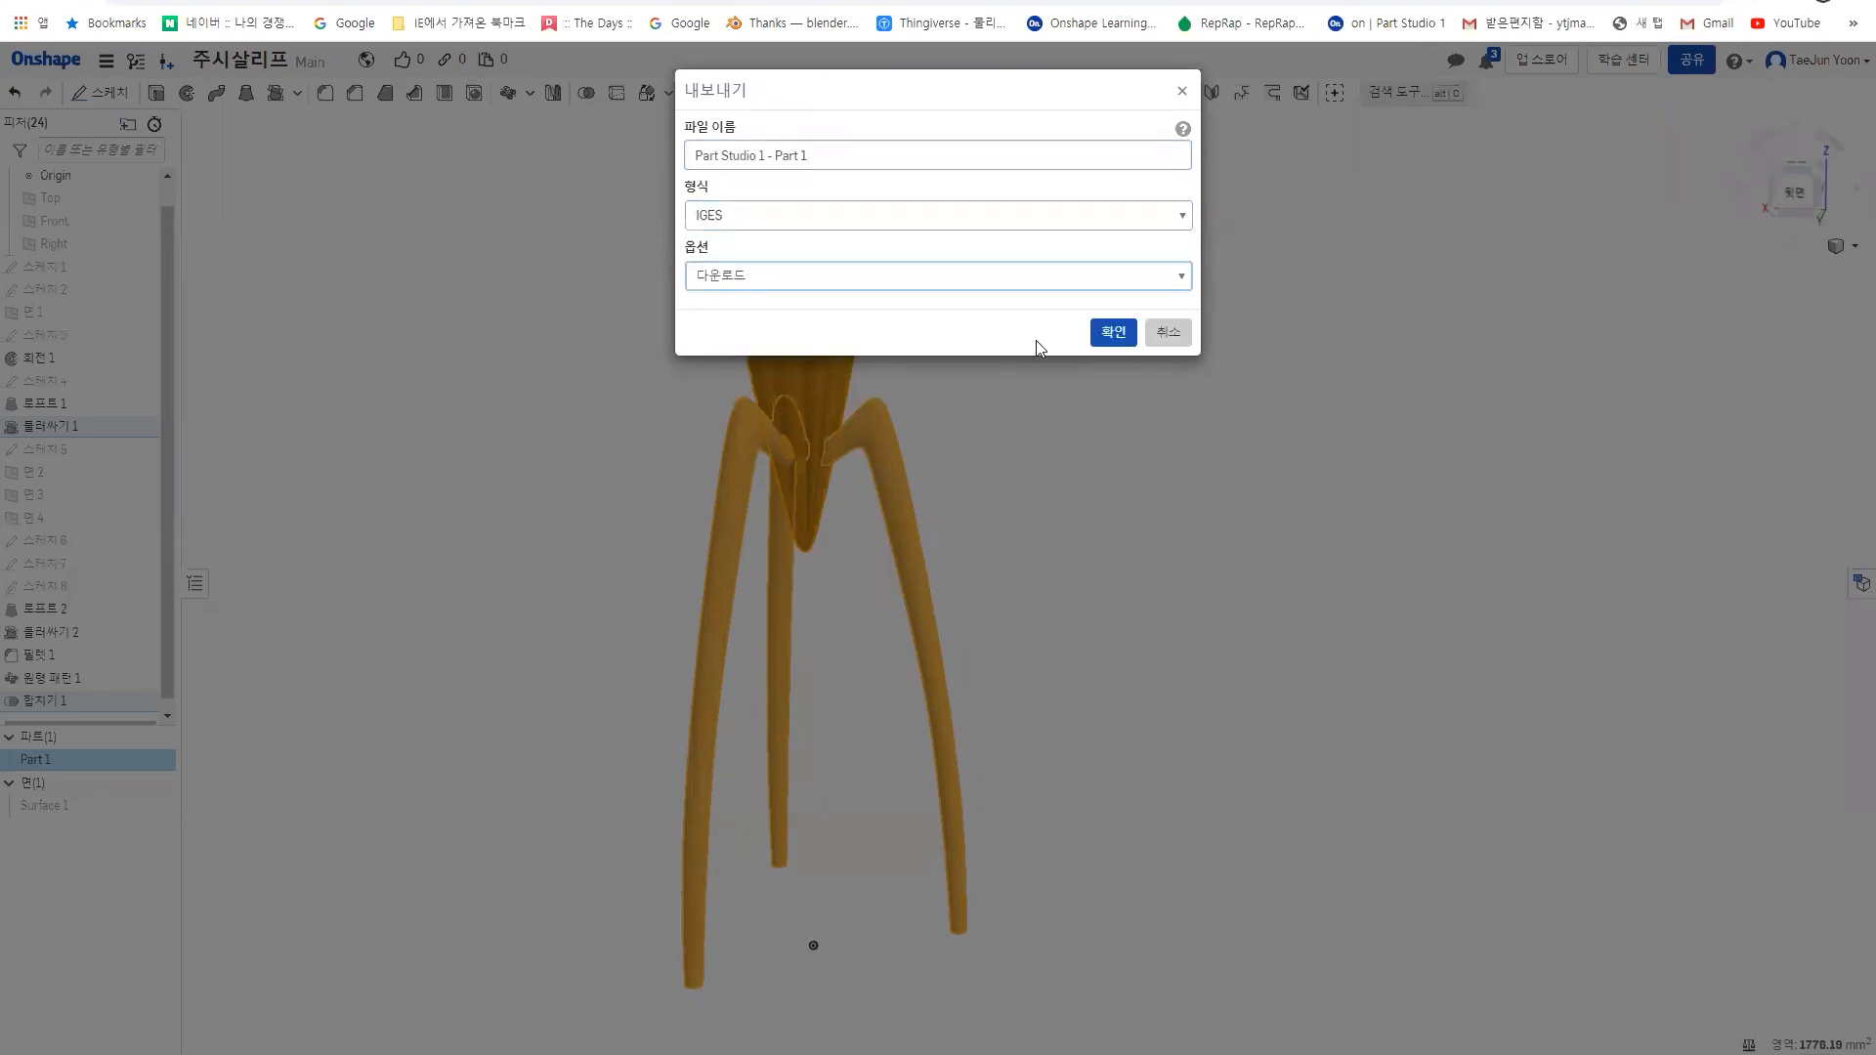
left_click(1109, 334)
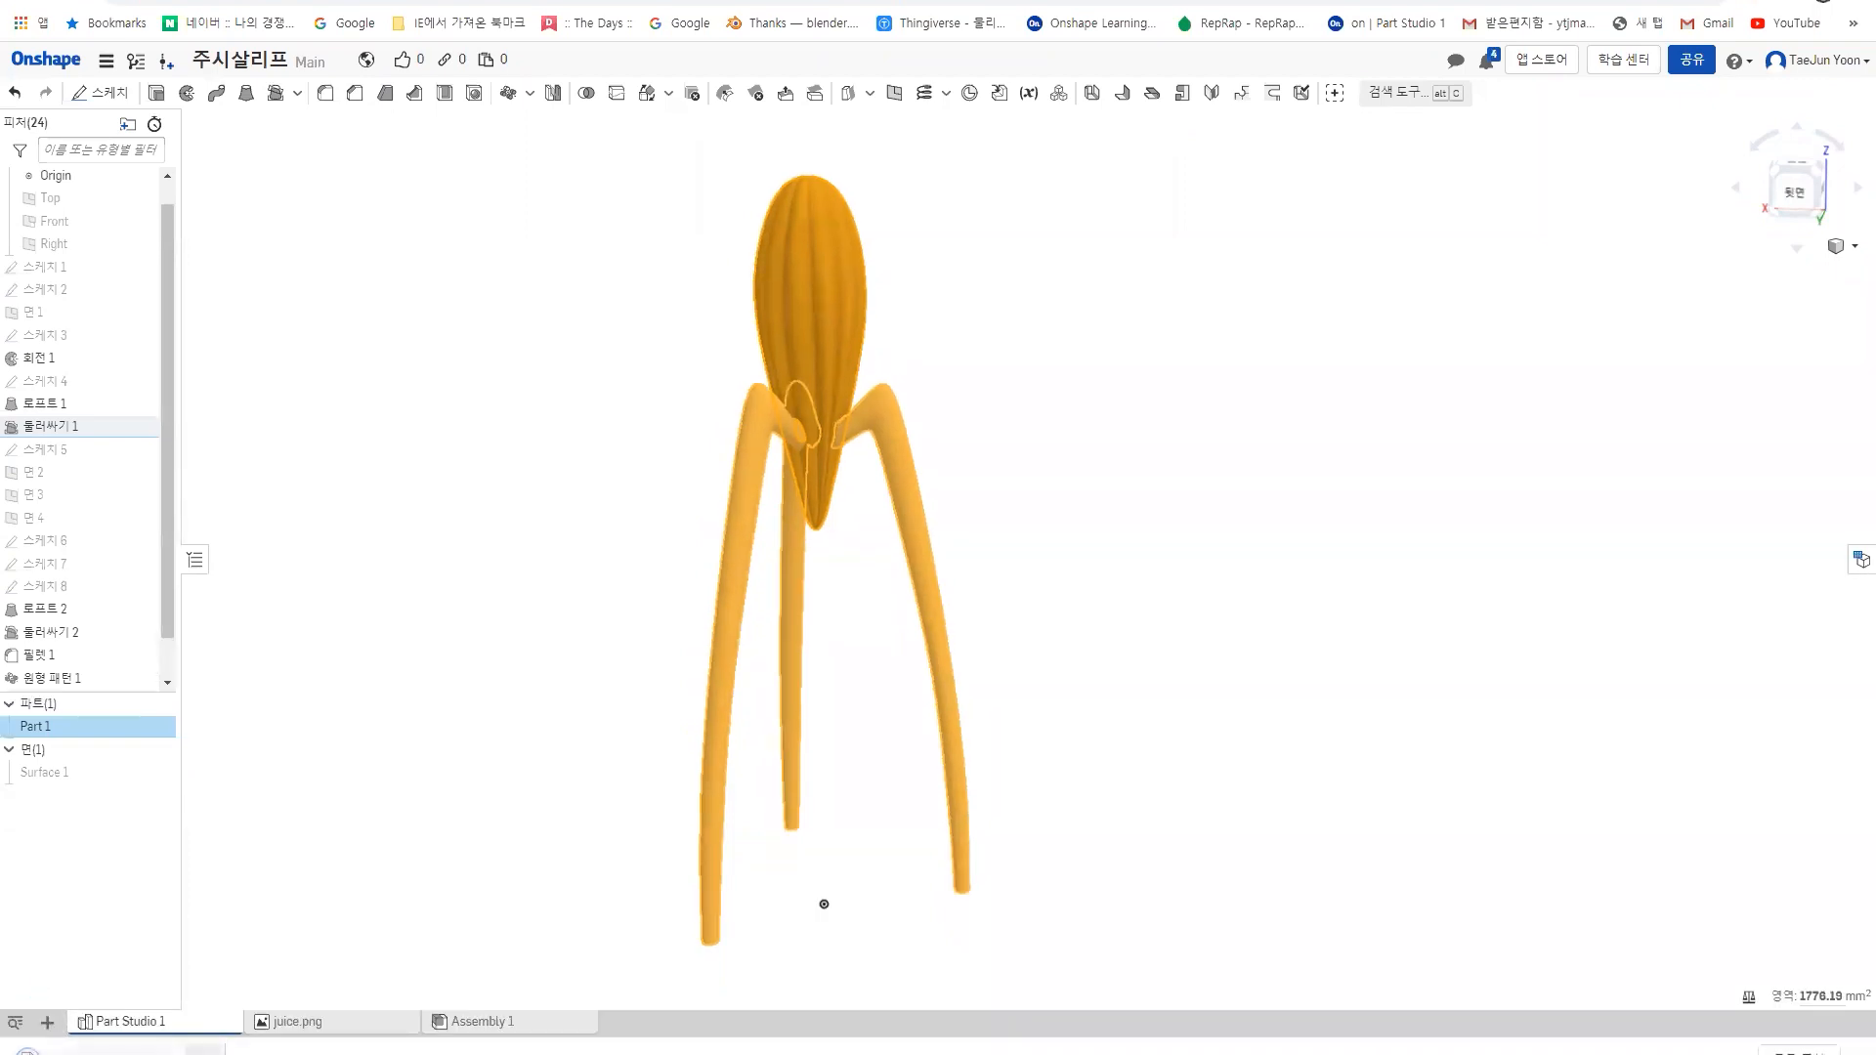
right_click(245, 1023)
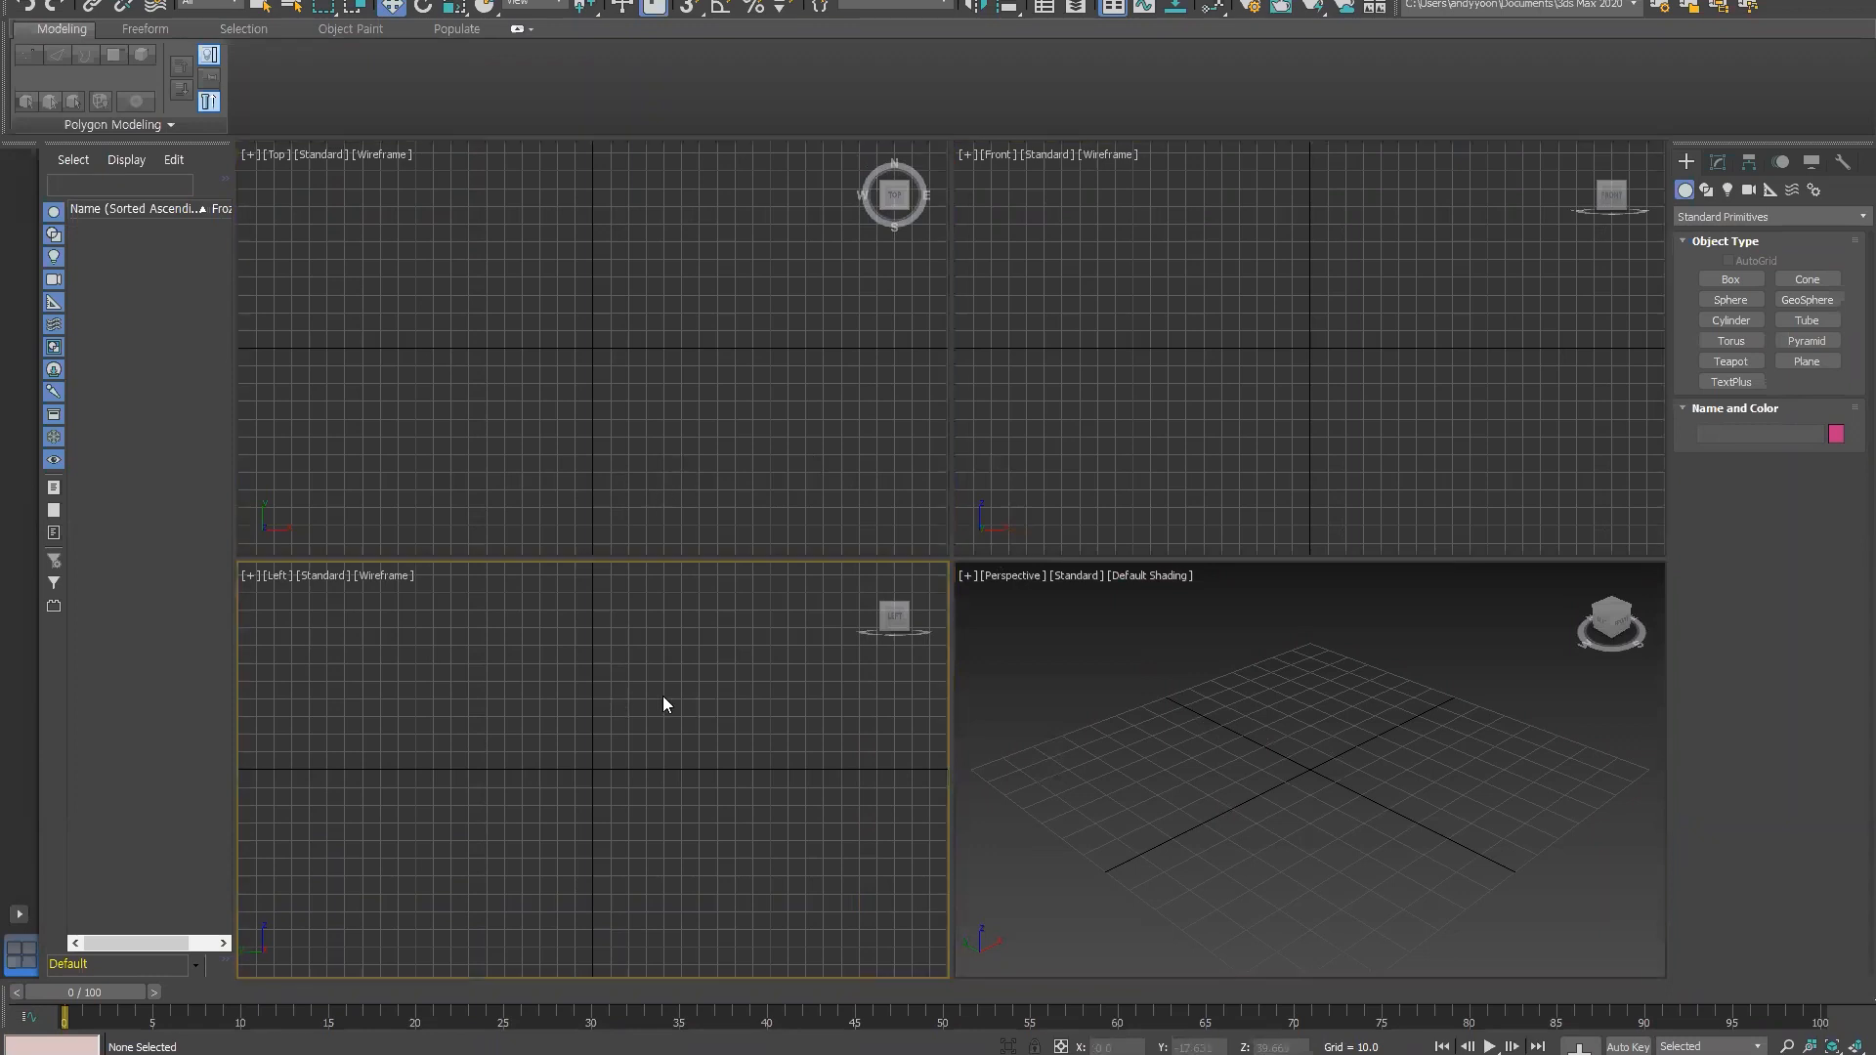
left_click(846, 420)
left_click(830, 723)
left_click(1065, 762)
left_click(1036, 449)
left_click(830, 459)
left_click(753, 711)
left_click(1065, 742)
left_click(1051, 412)
left_click(741, 385)
left_click(665, 649)
left_click(1006, 684)
left_click(1030, 449)
left_click(752, 410)
left_click(639, 668)
- Import Part Studio 1 - Part 1 (1).iges from the desktop folder 3D_PRINTING, with Convert to Mesh On, mesh resolution 0 and Z-Up axis
left_click(20, 0)
mouse_move(89, 239)
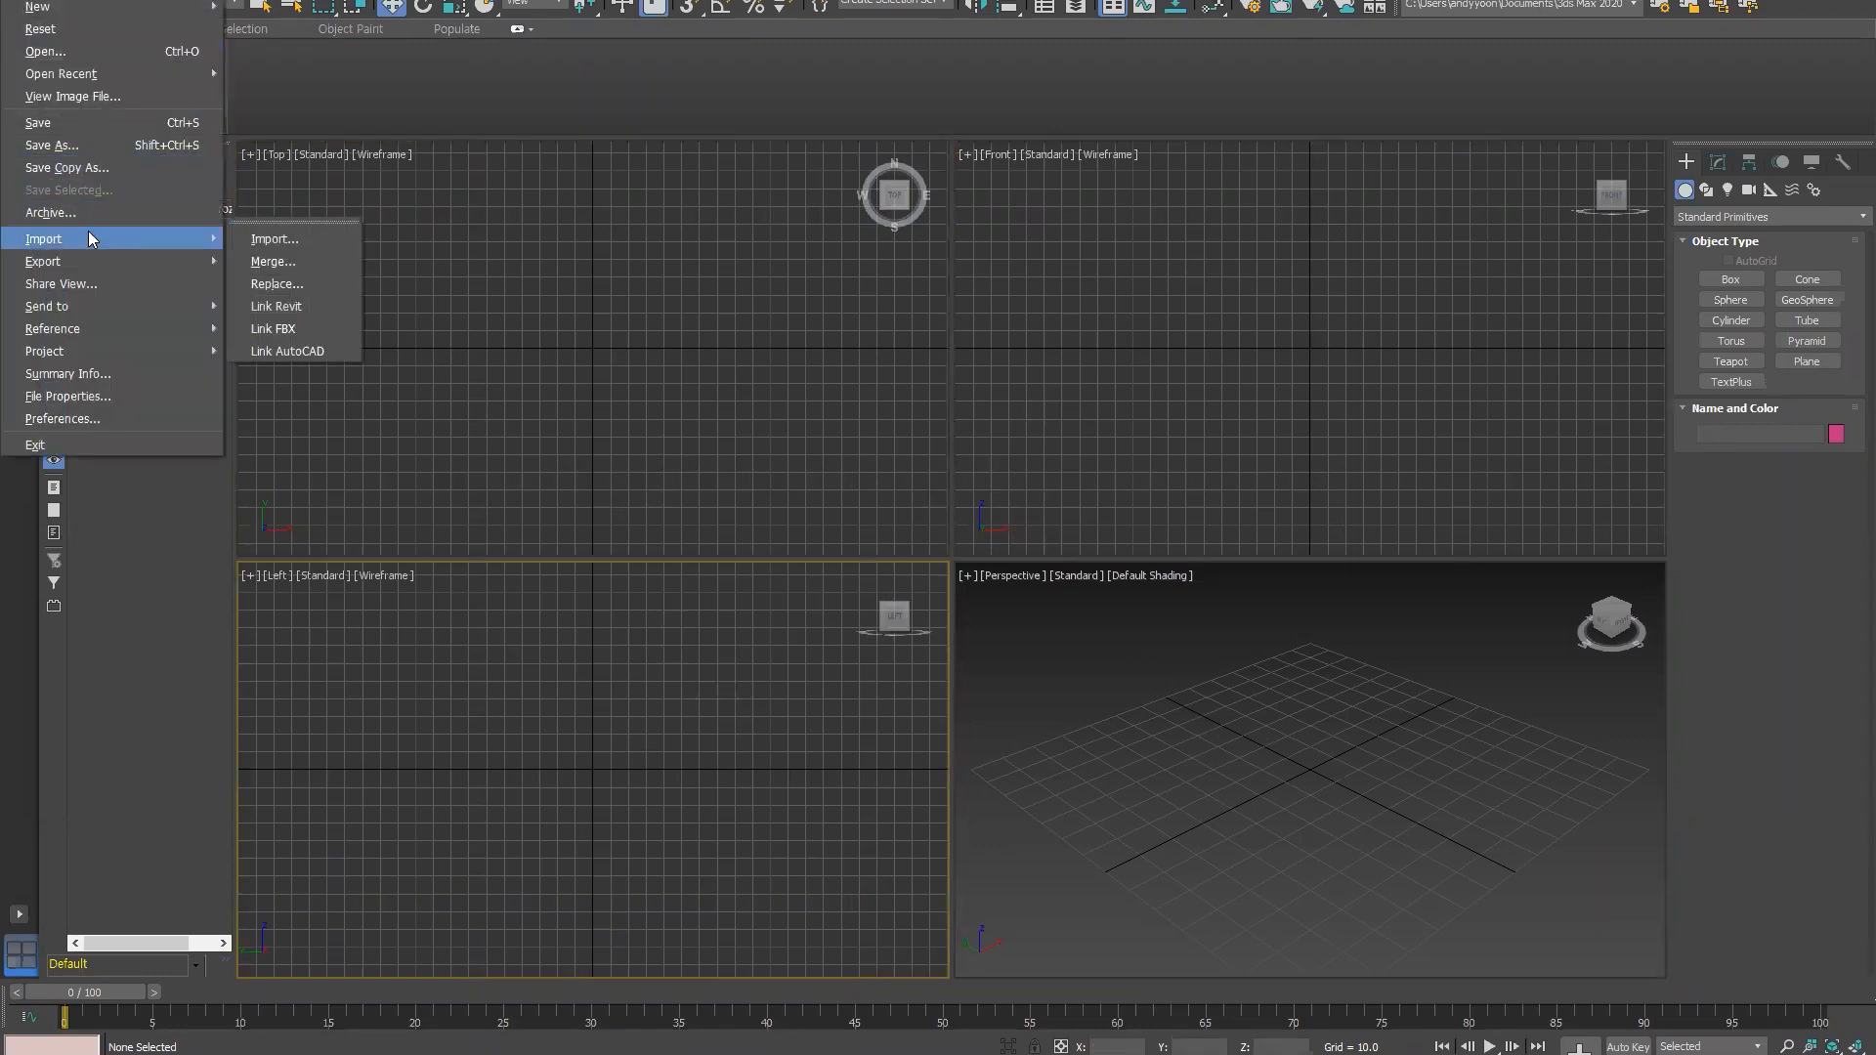
left_click(282, 248)
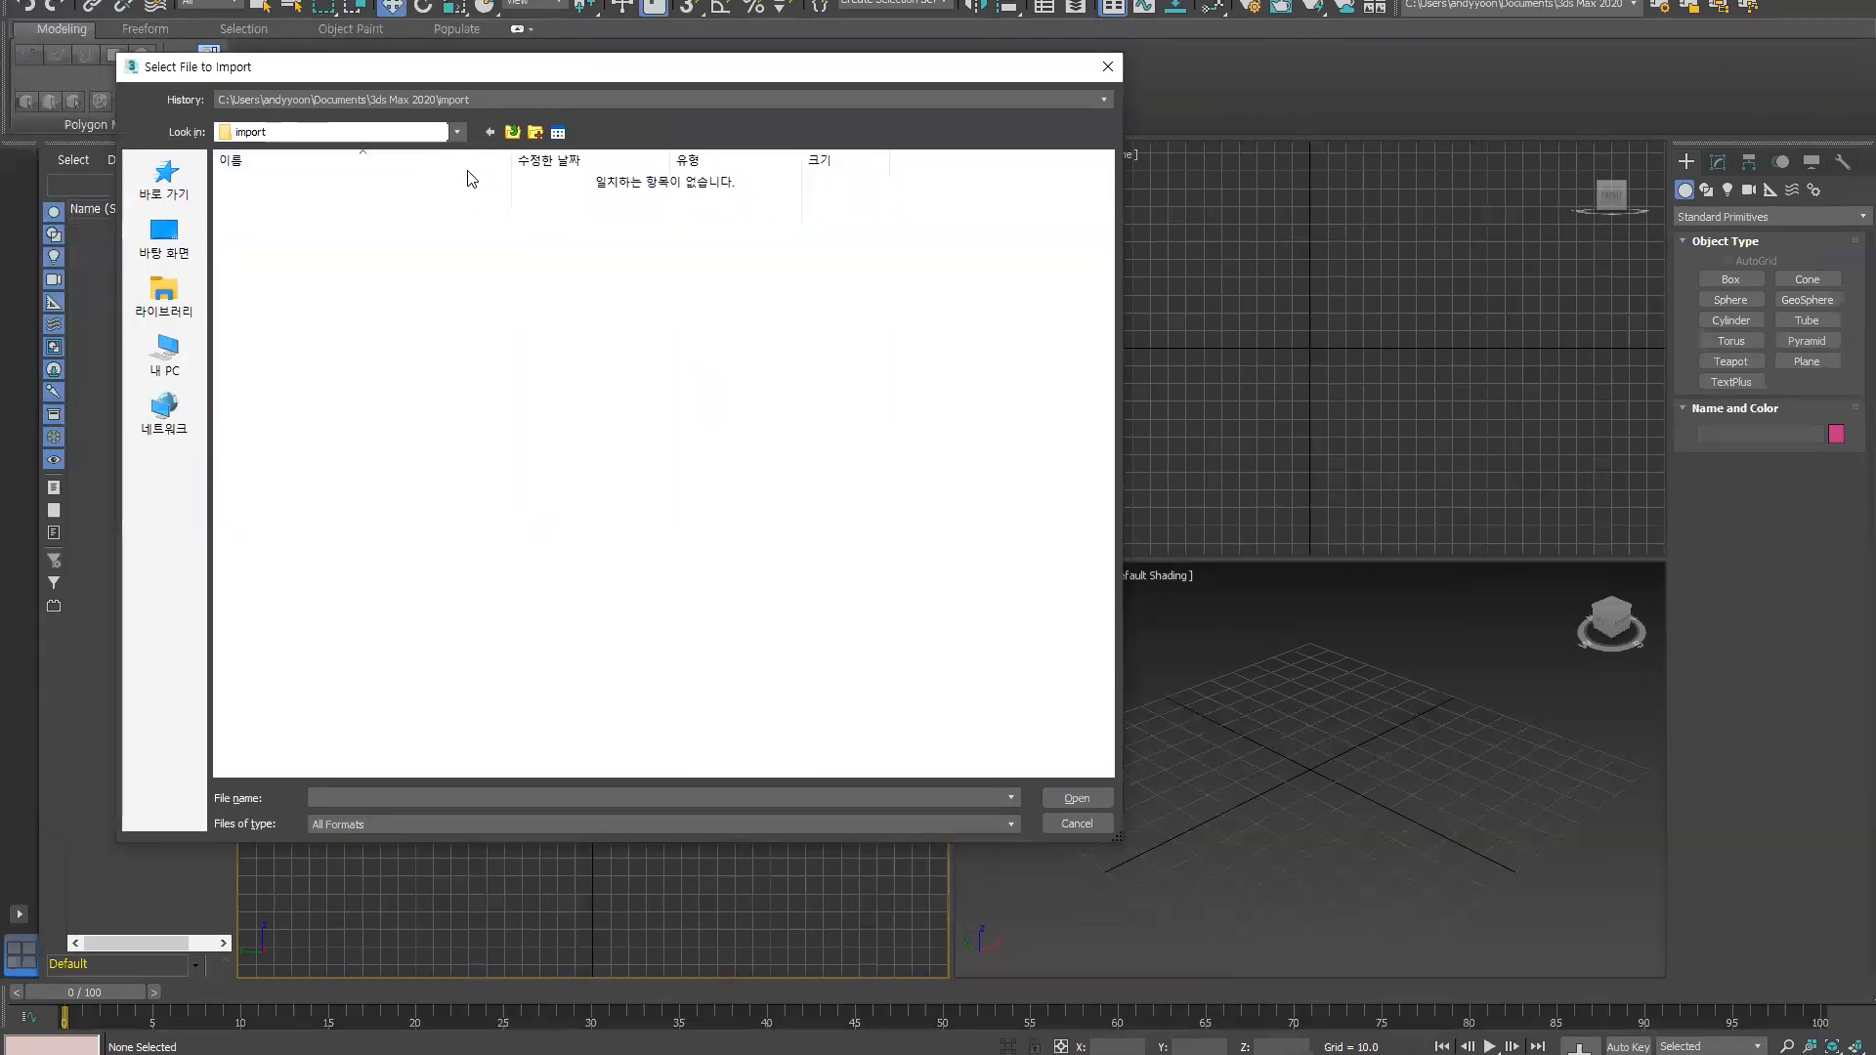
left_click(164, 238)
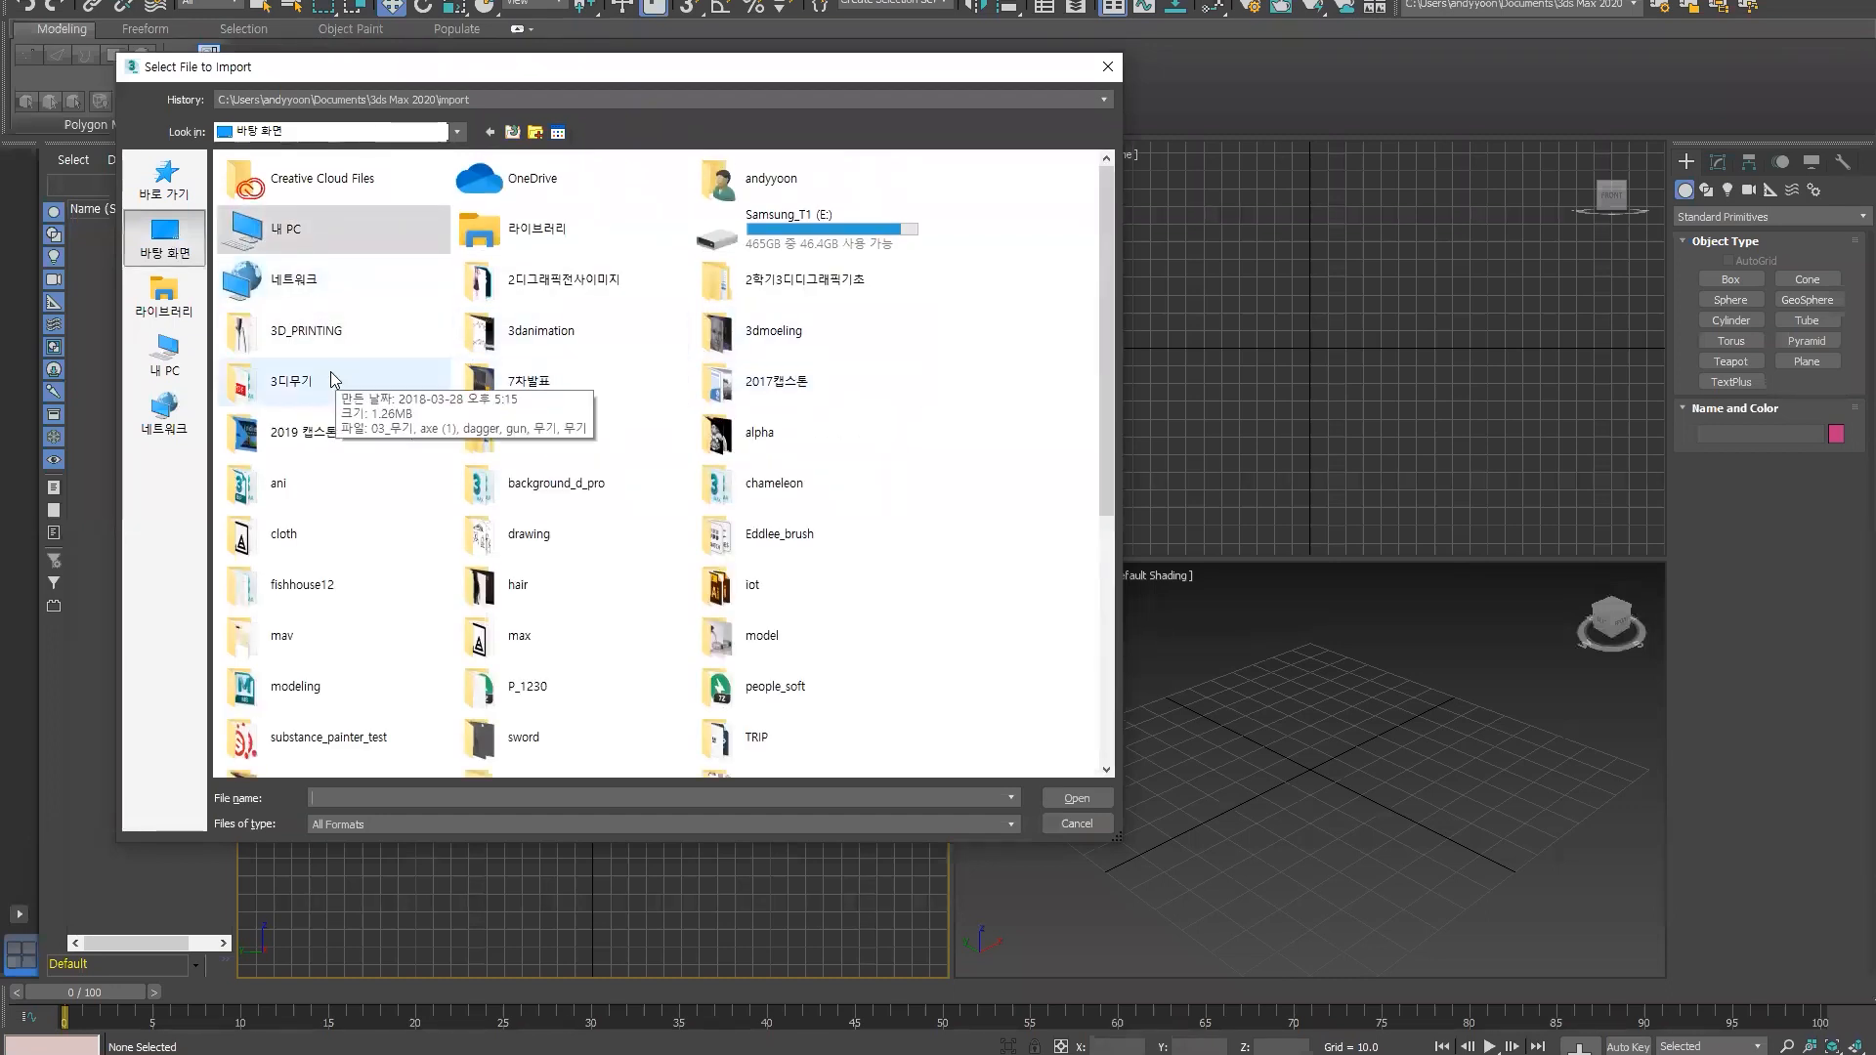
double_click(381, 337)
left_click(280, 295)
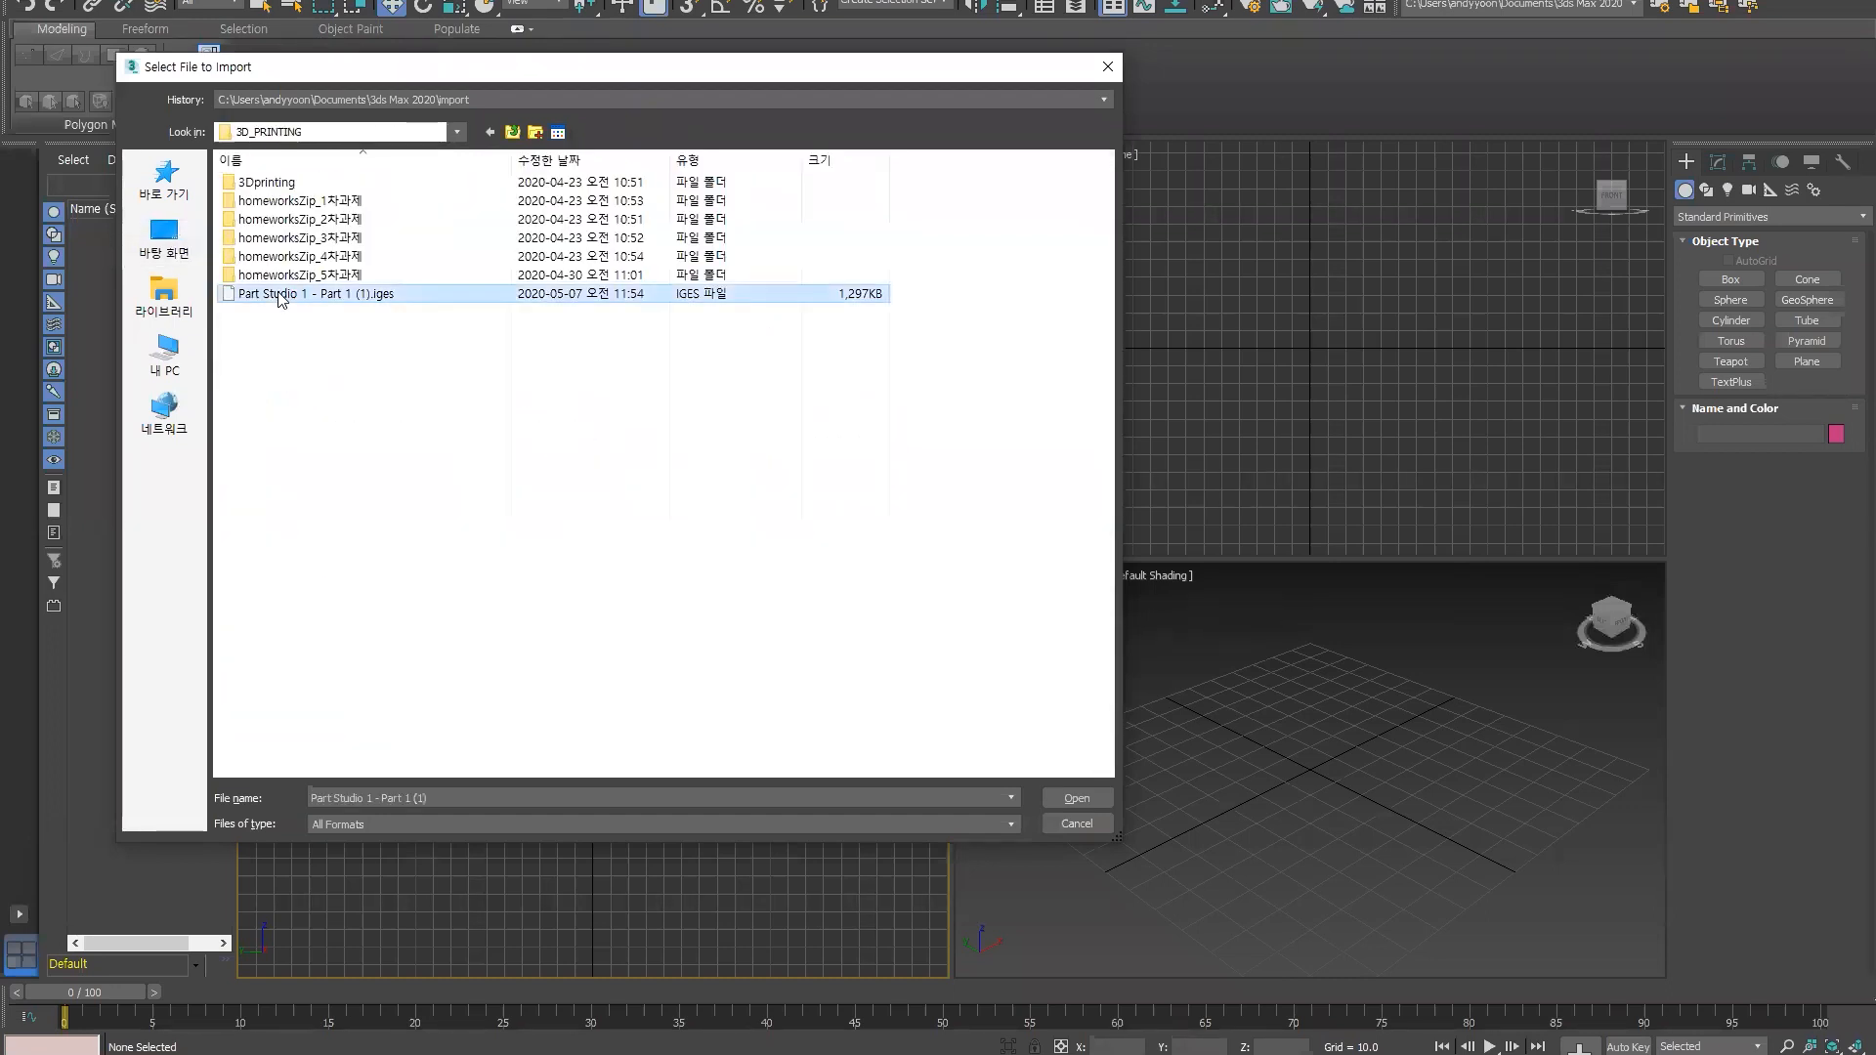
left_click(1079, 799)
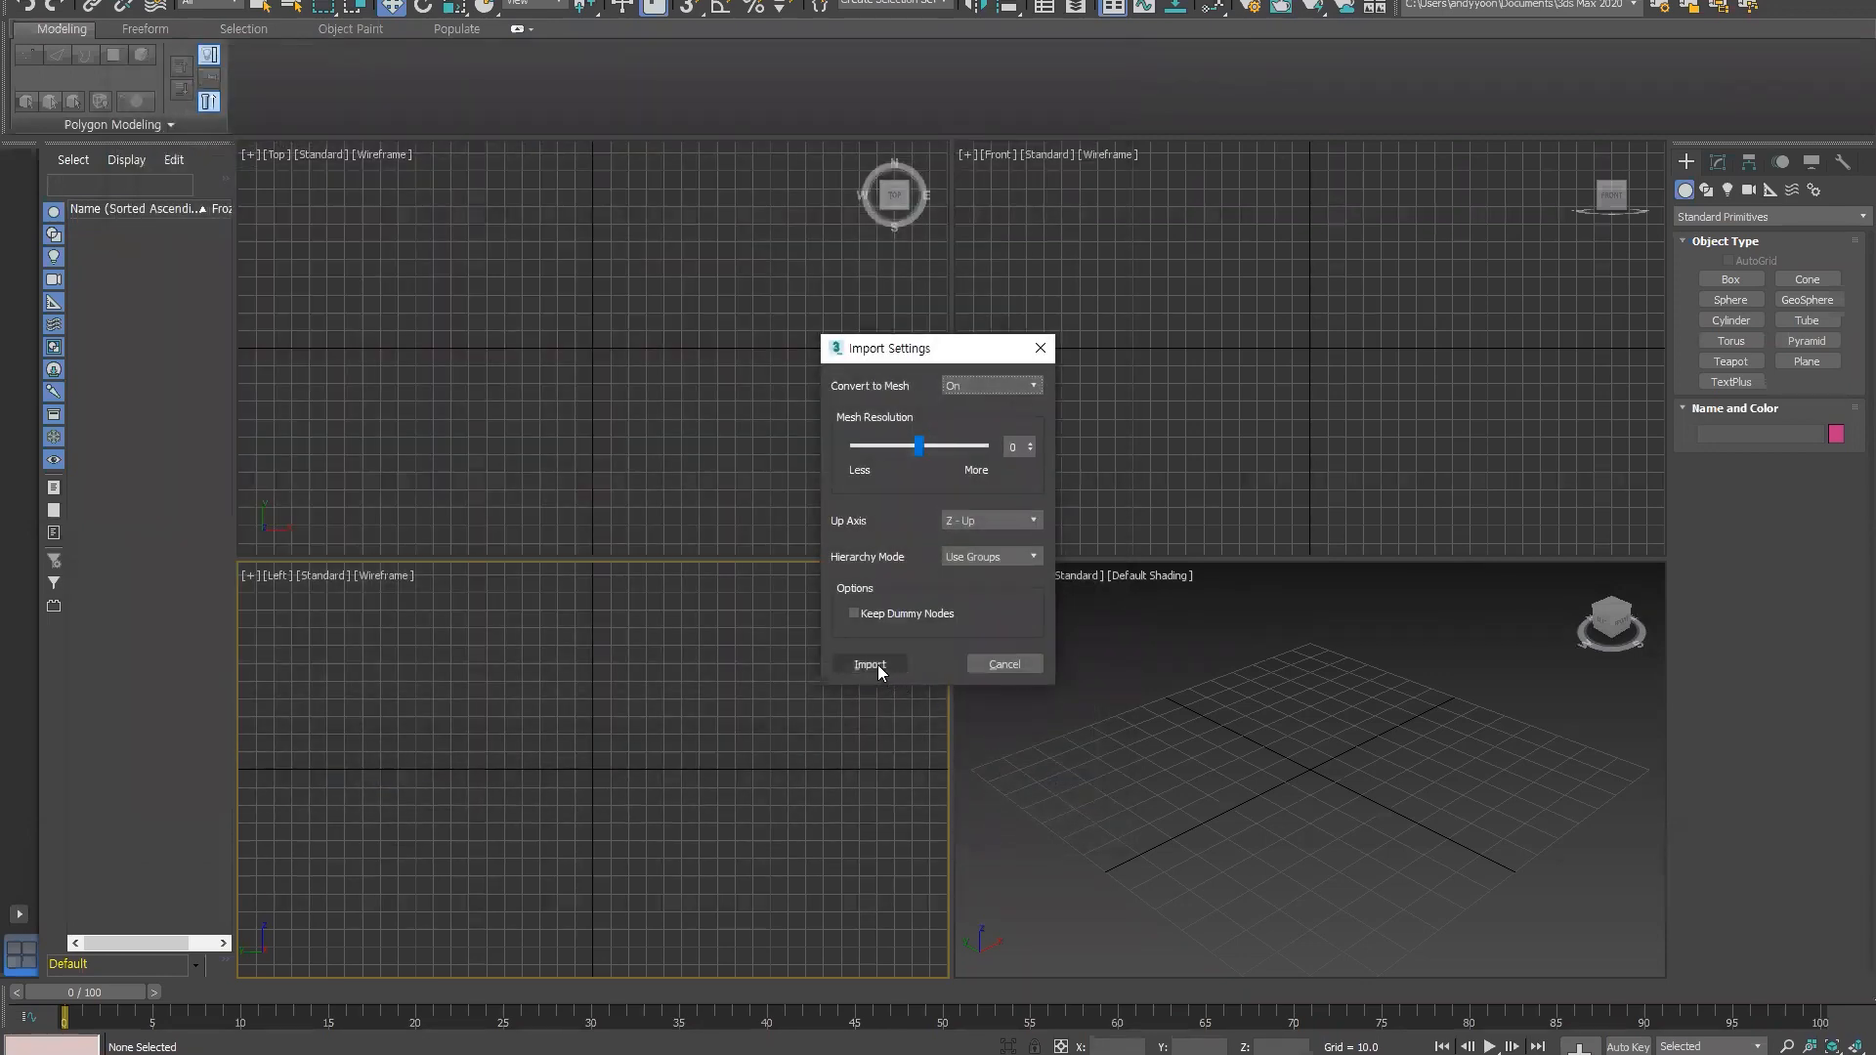
left_click(877, 663)
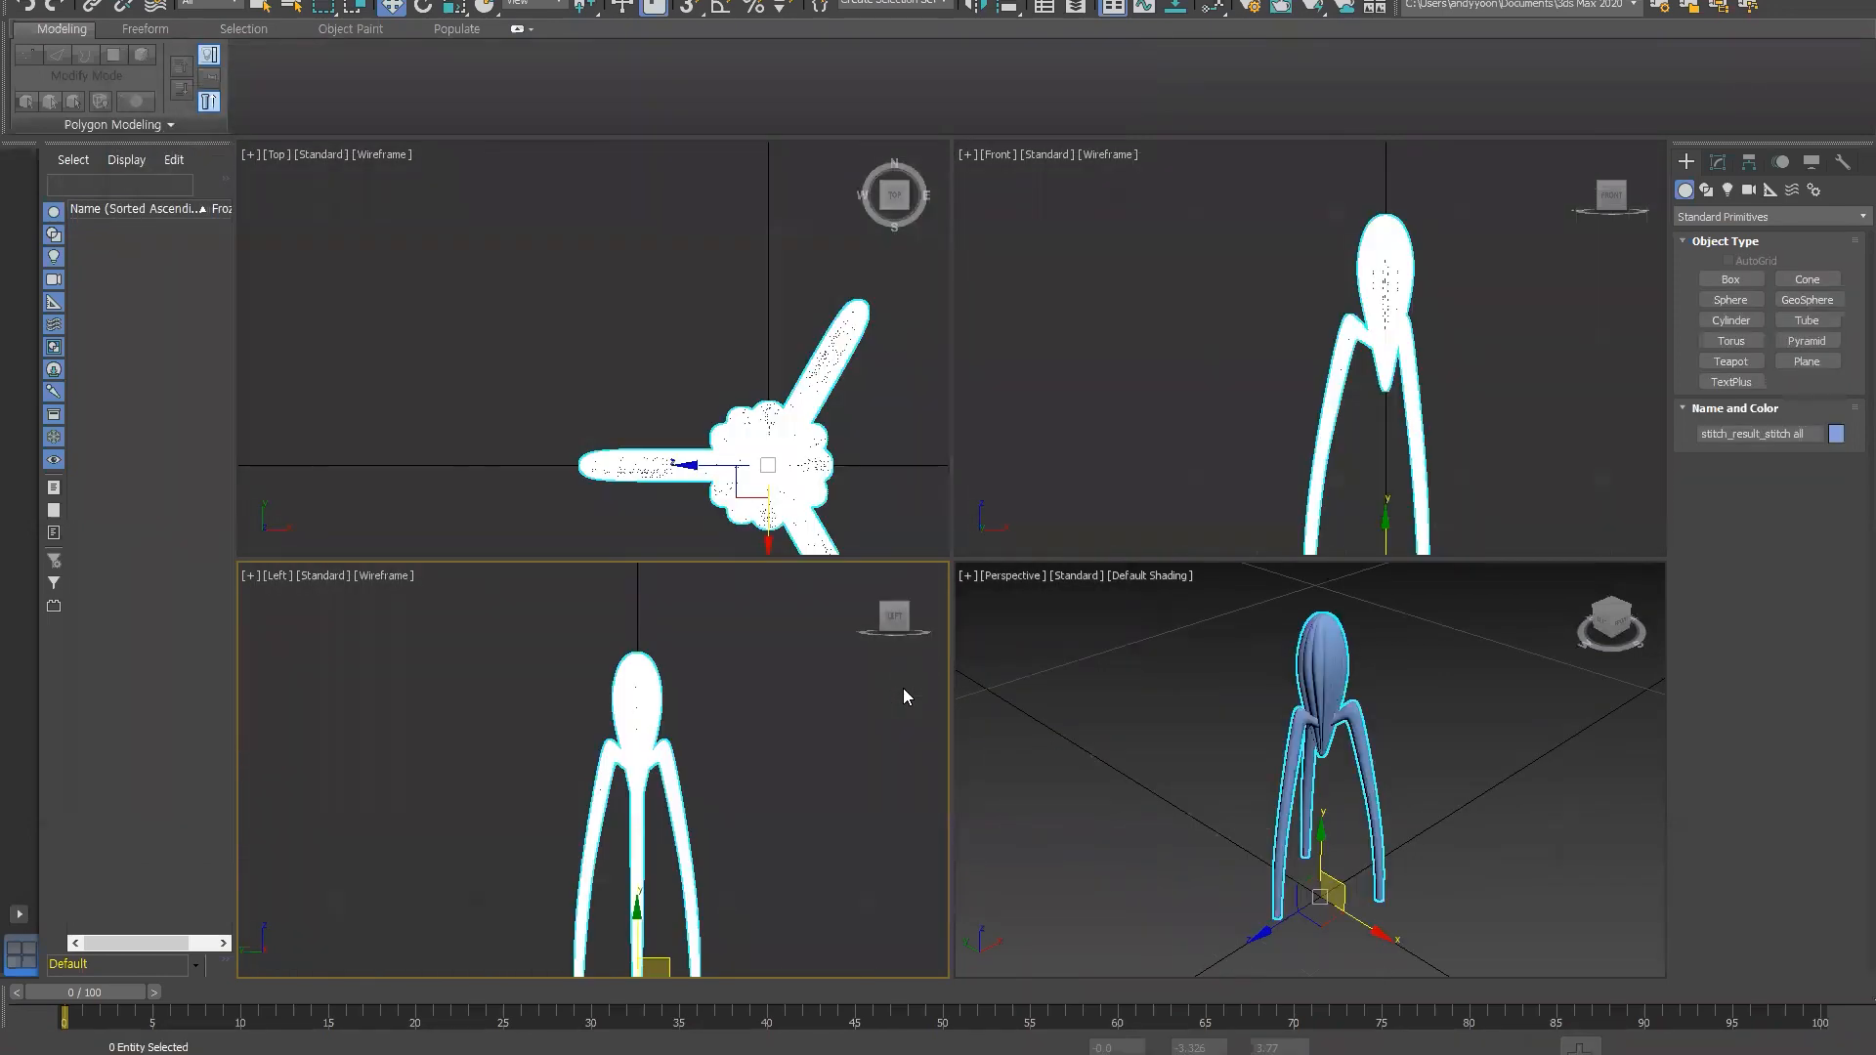
middle_click_drag(1235, 758, 1251, 703, "alt")
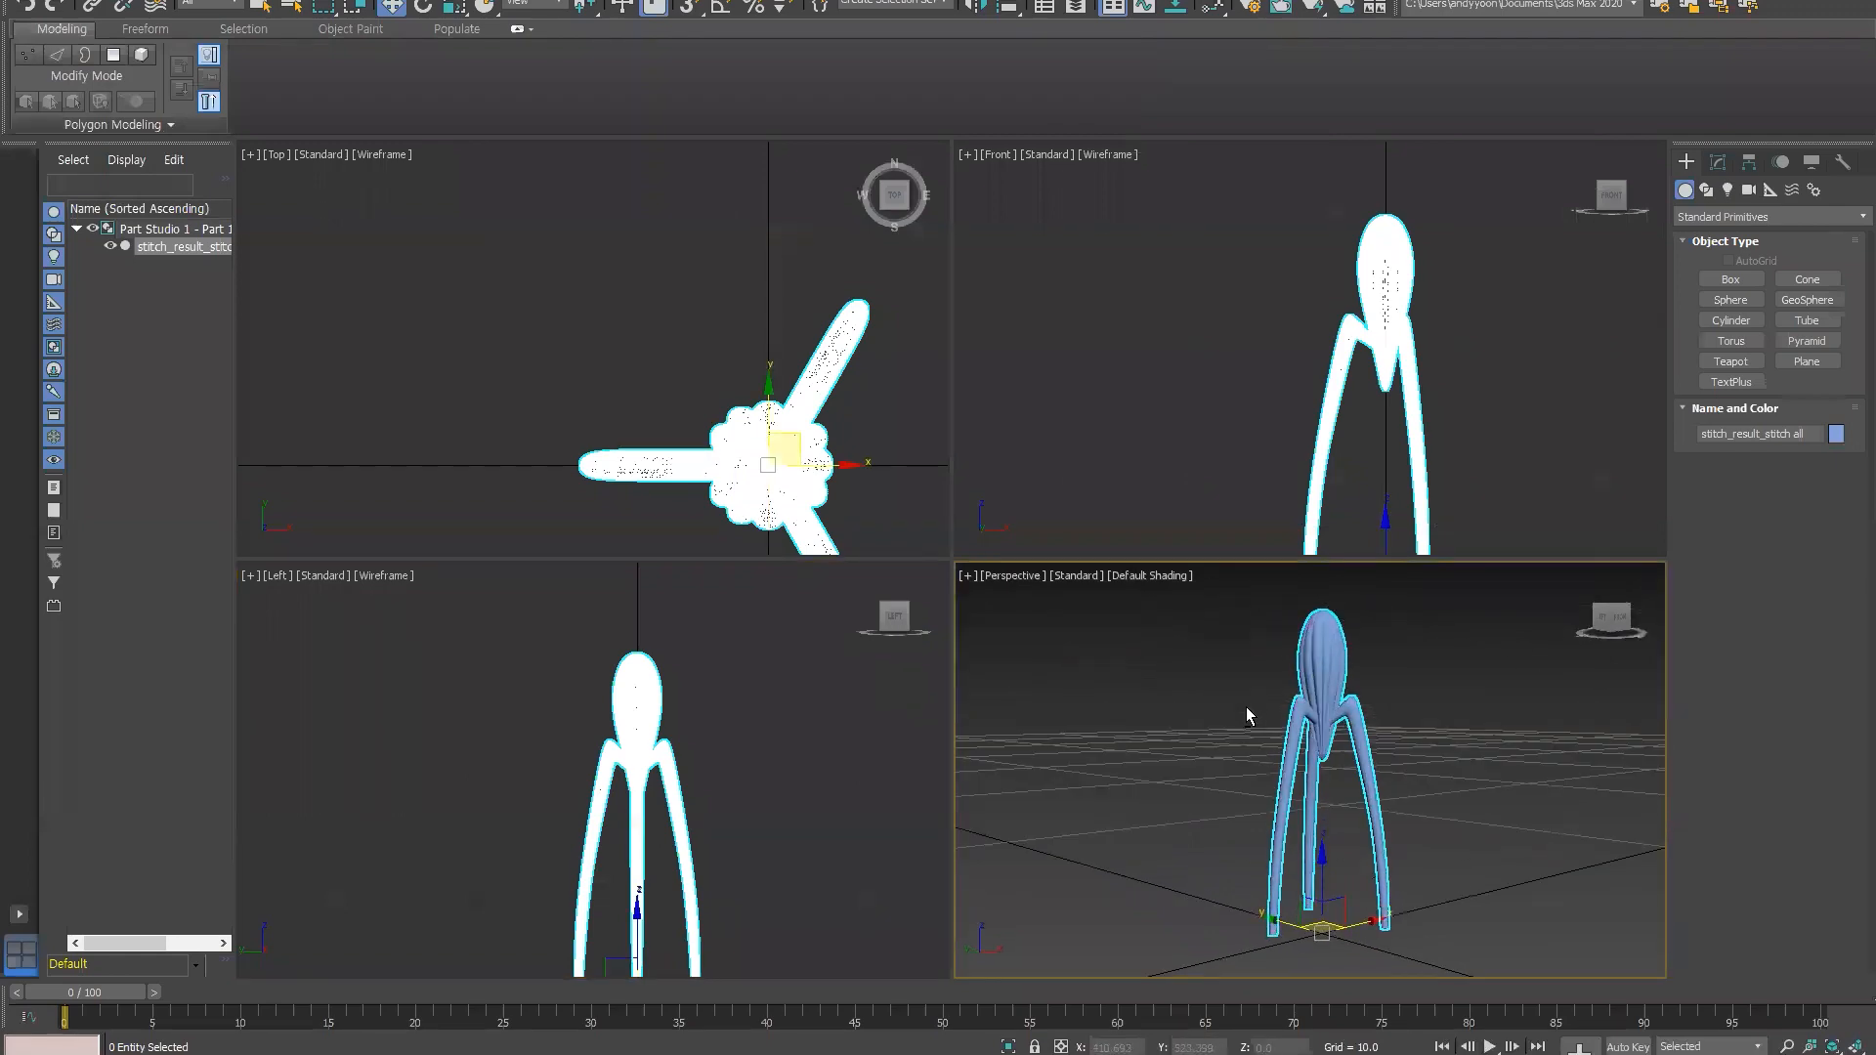
- Maximize the Perspective viewport and frame the whole imported juicer at a slightly turned angle
key("alt+w")
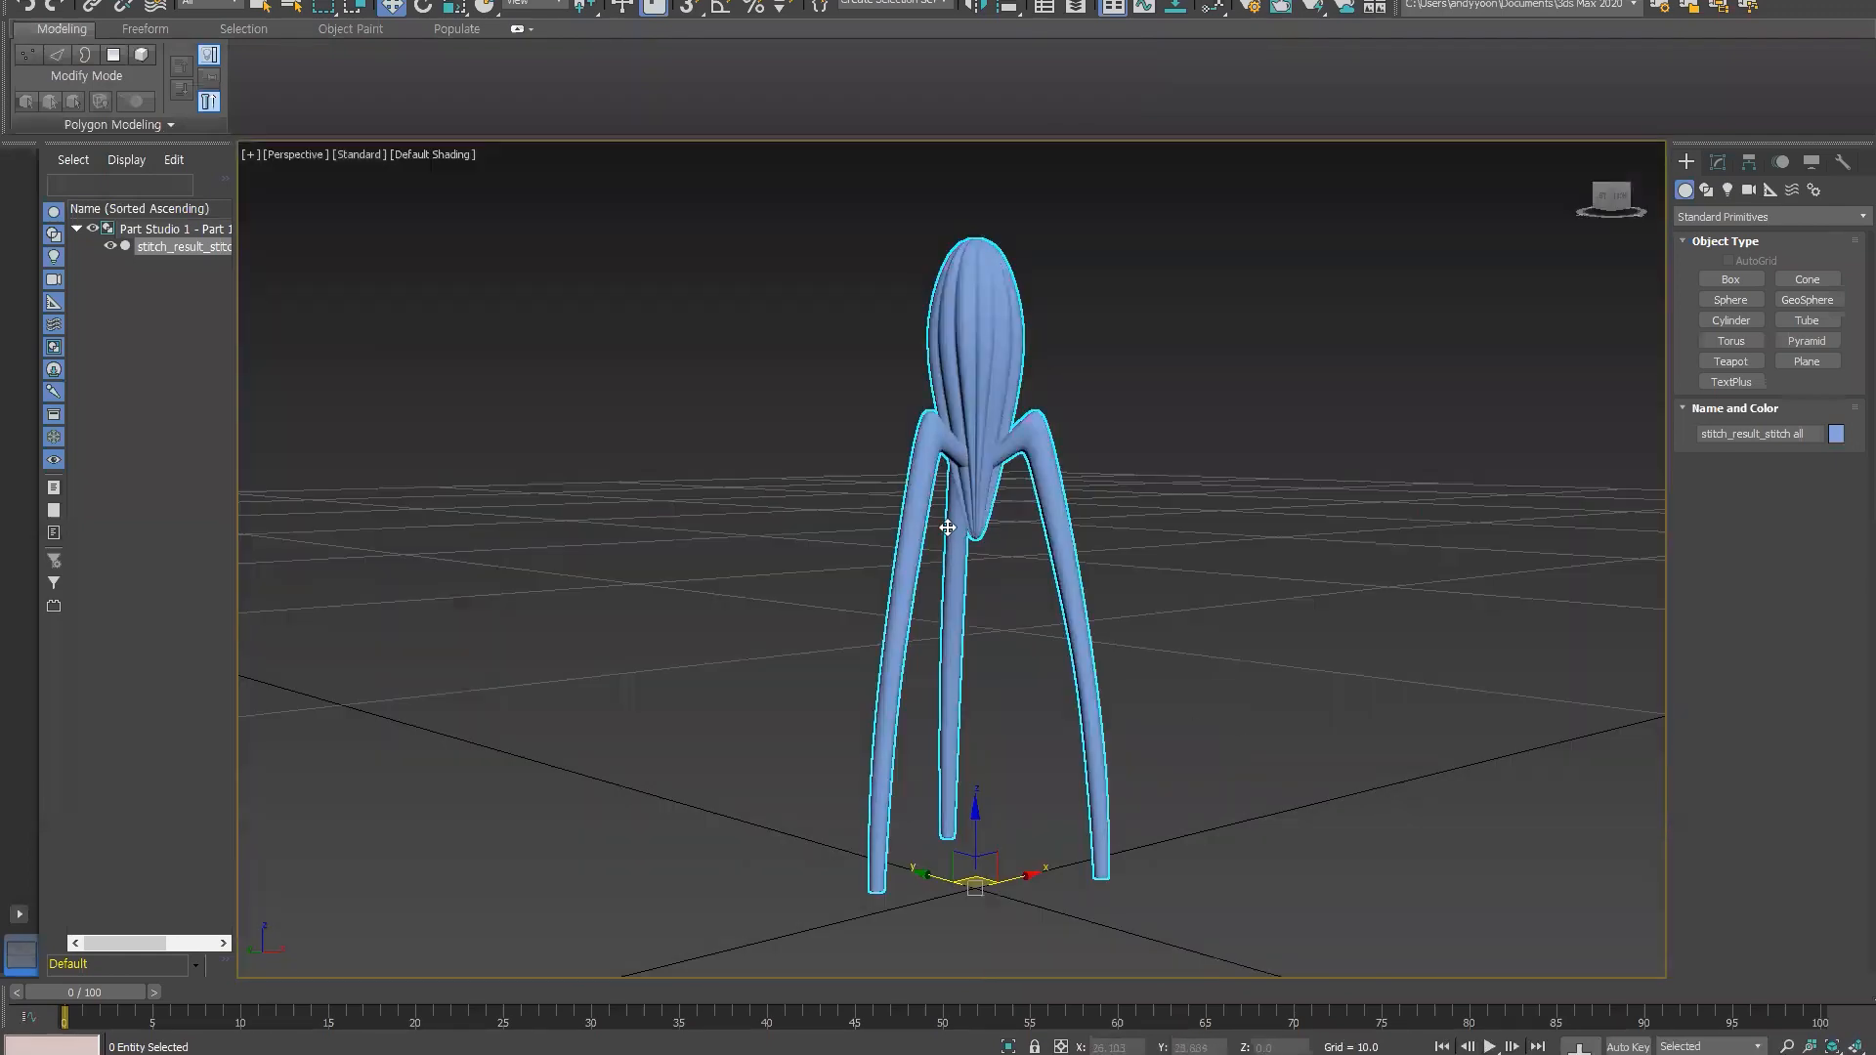
key("alt+w")
key("alt+w")
scroll(918, 504, "down", 3)
scroll(929, 505, "up", 8)
scroll(928, 505, "down", 5)
mouse_move(929, 502)
middle_mouse_down("alt")
mouse_move(641, 494)
mouse_move(898, 487)
middle_mouse_up("alt")
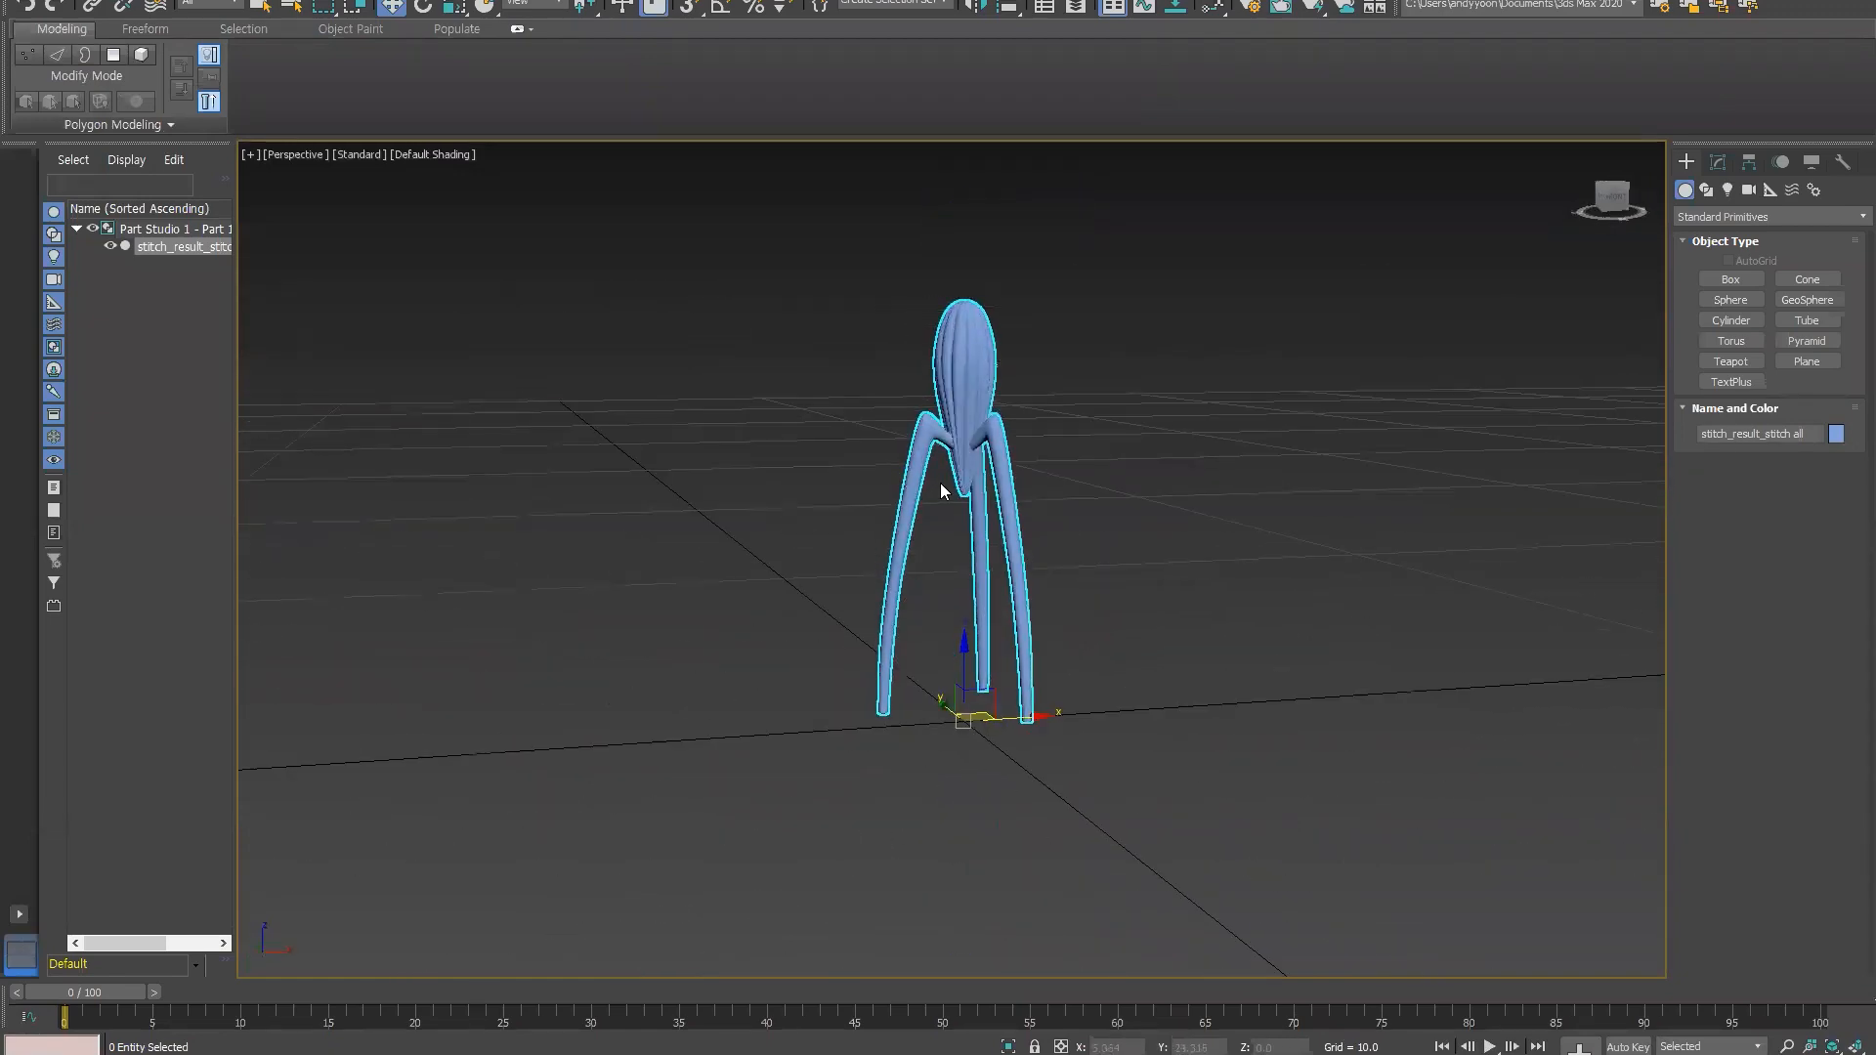
- Examine the imported mesh's polygon edges on the body and legs with Edged Faces display, and return to plain shading
scroll(987, 529, "up", 5)
key("F4")
scroll(1022, 495, "up", 5)
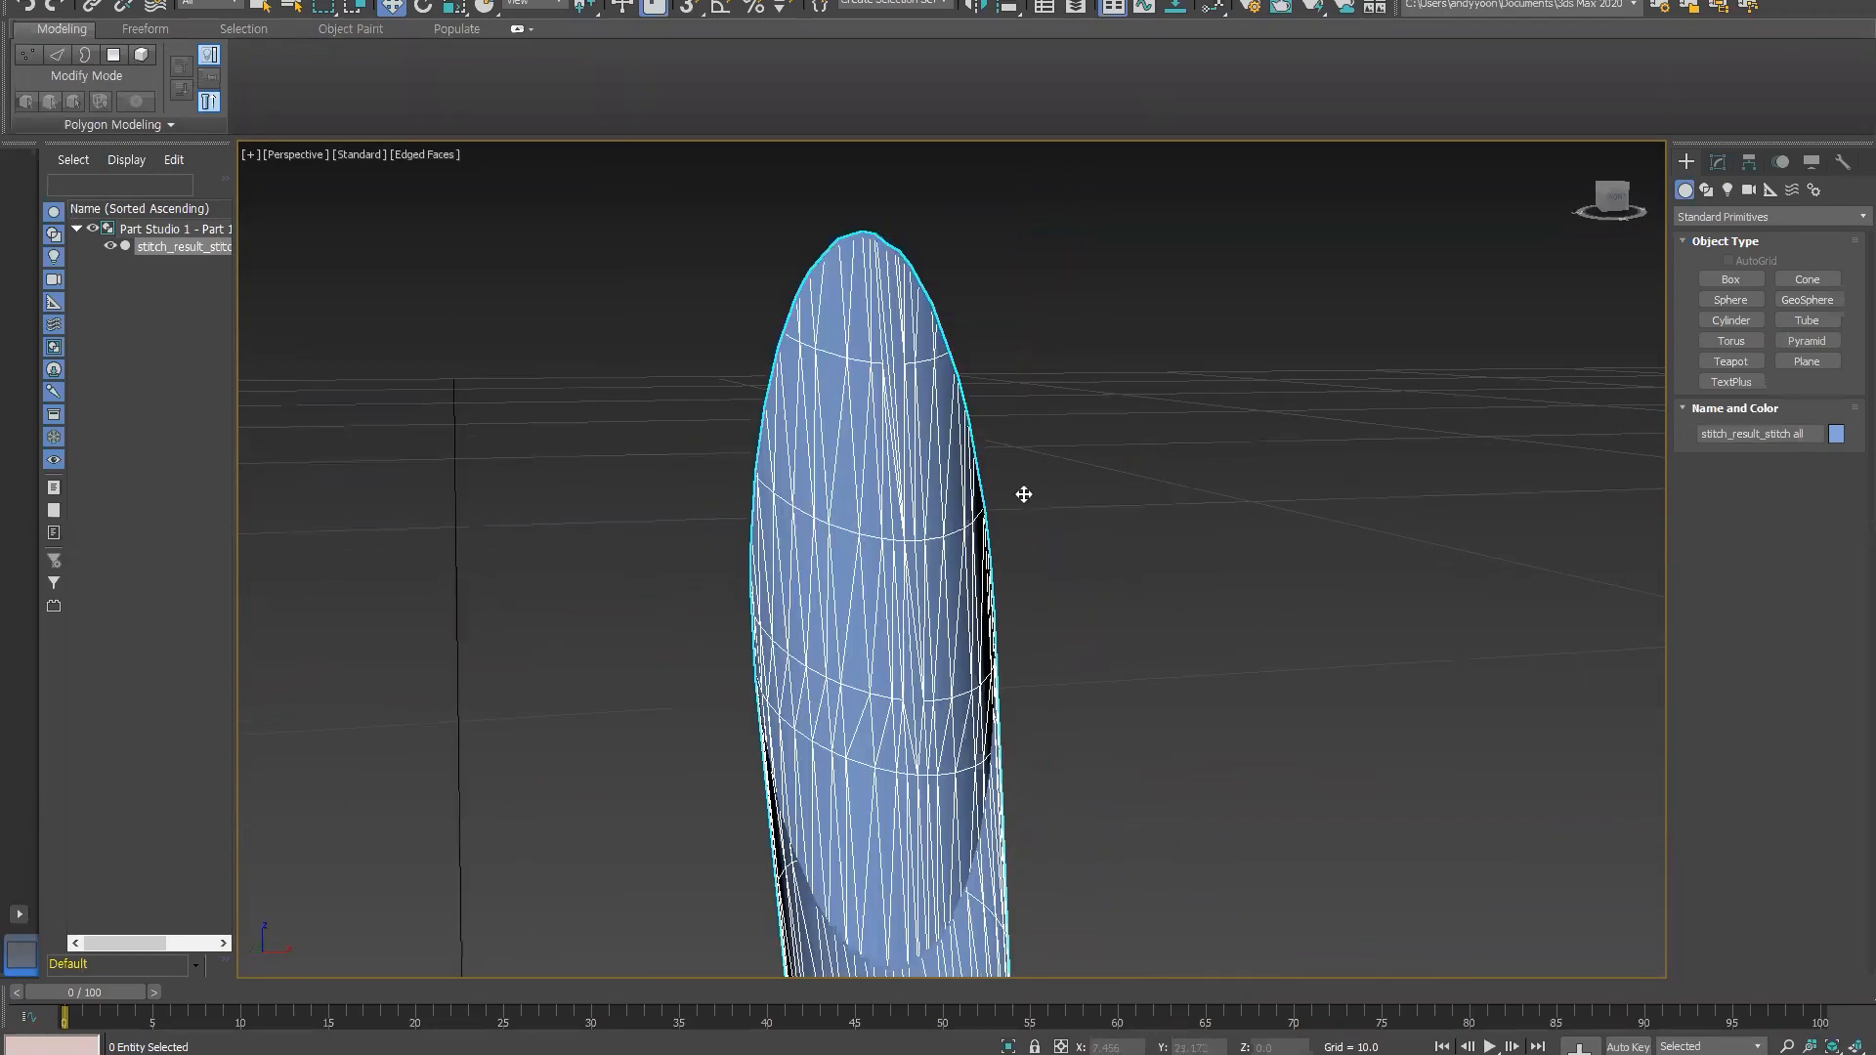
scroll(879, 479, "down", 3)
scroll(844, 488, "down", 4)
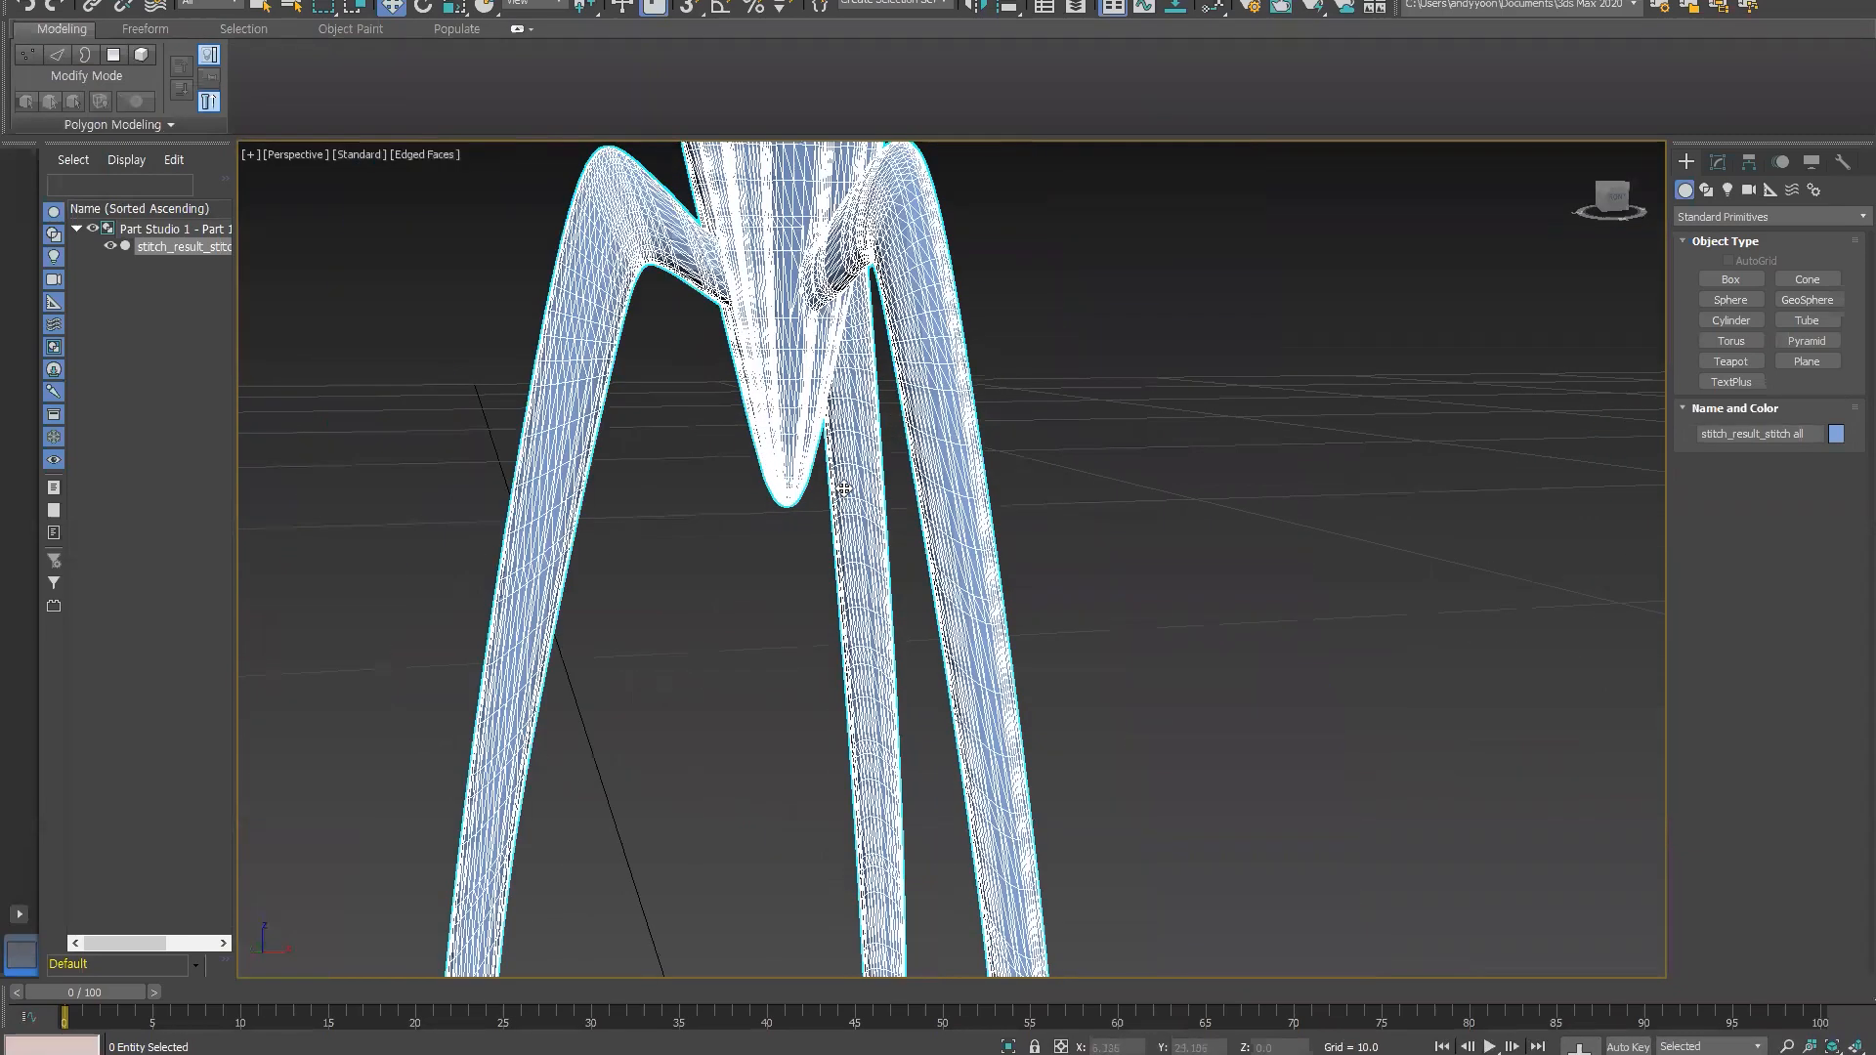
scroll(889, 581, "down", 5)
key("F4")
- Select the whole imported juicer group and enlarge it uniformly, adjusting its size by eye
left_click(453, 7)
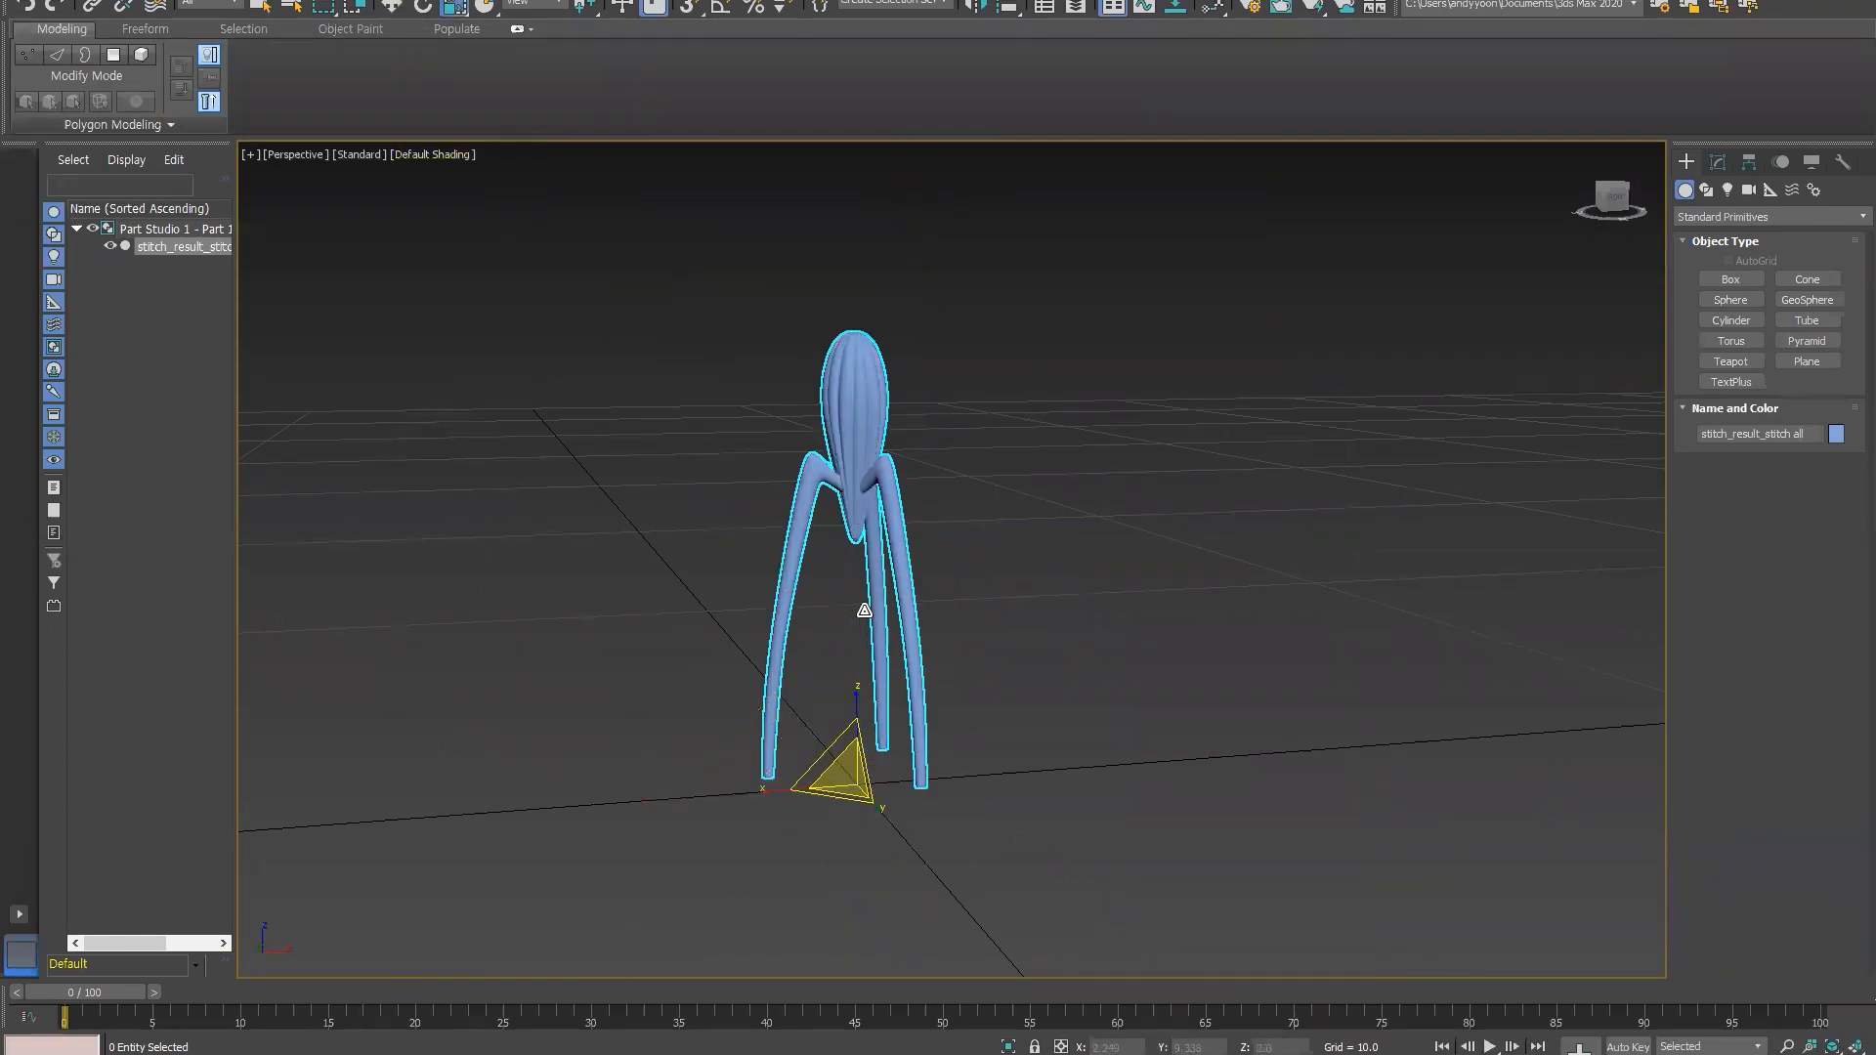
scroll(863, 611, "down", 6)
left_click(992, 658)
left_click(872, 633)
left_click_drag(874, 636, 837, 486)
left_click_drag(872, 633, 875, 394)
scroll(913, 550, "down", 9)
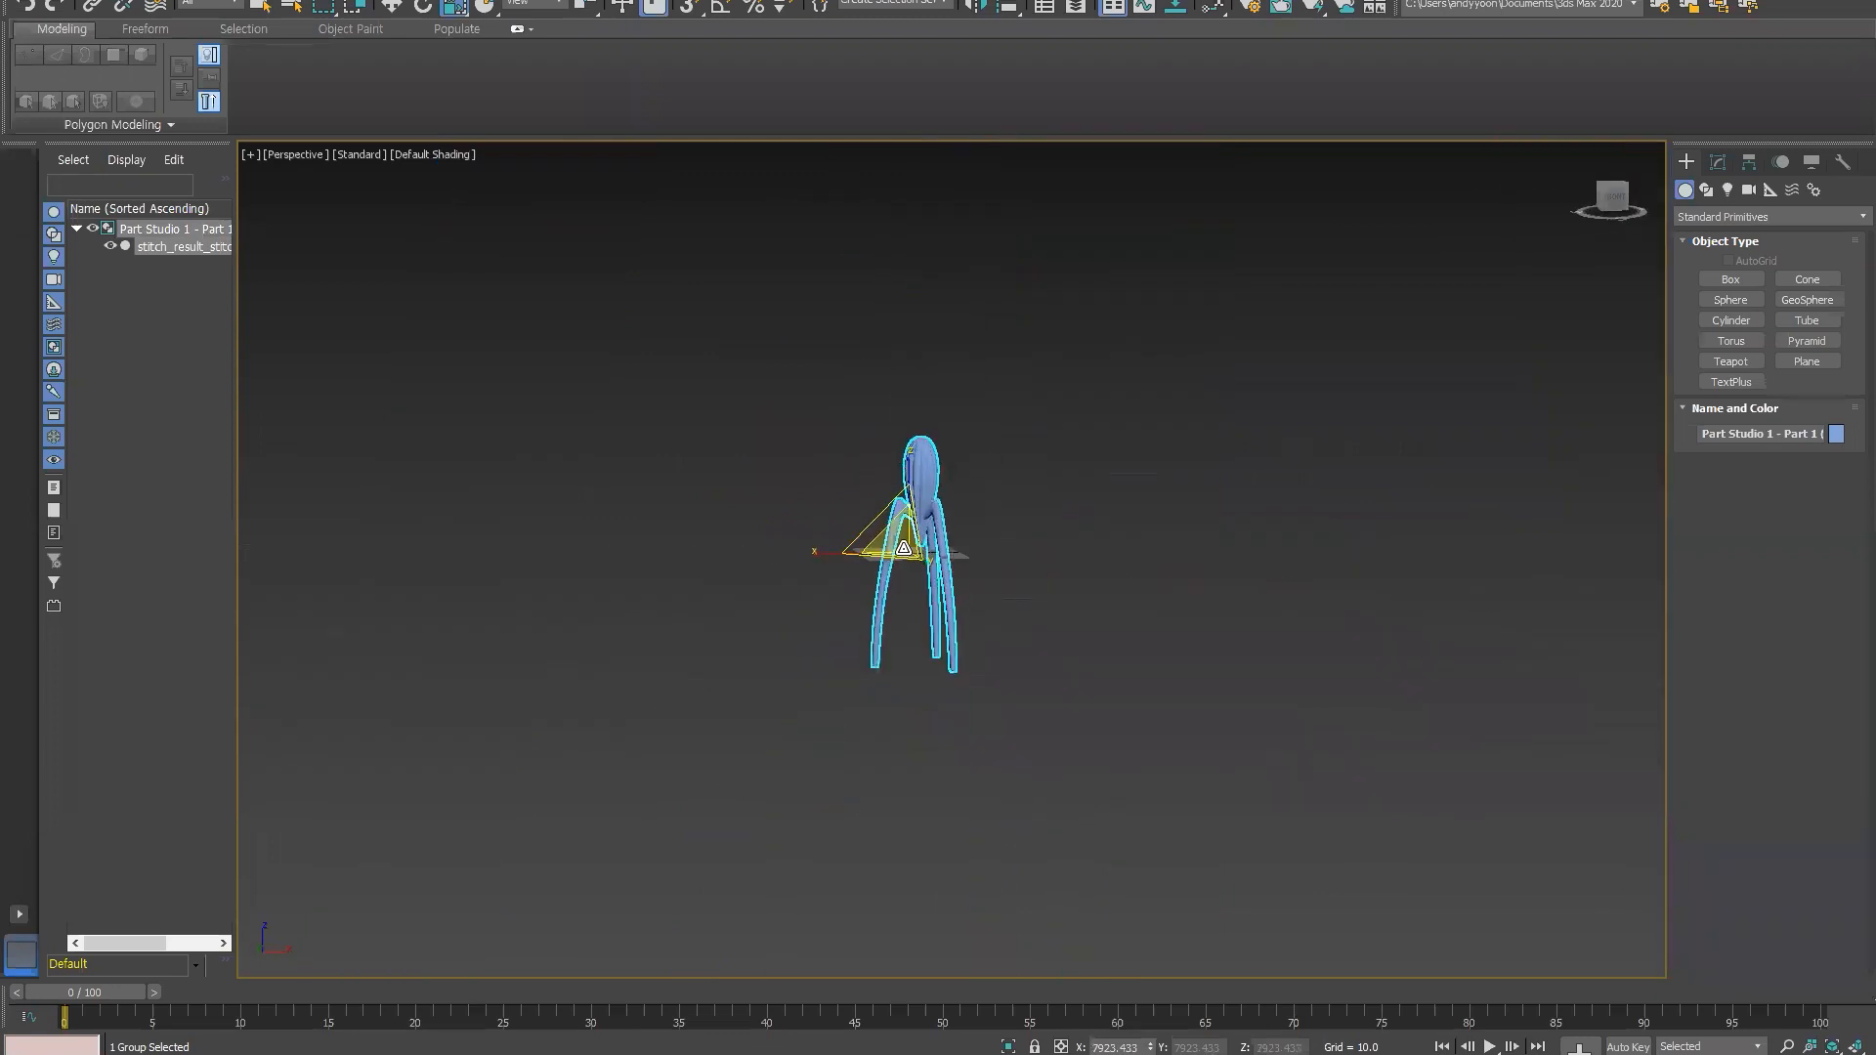
left_click_drag(904, 548, 937, 675)
- In the Front view, move the juicer group up so its feet rest on the ground line
key("f")
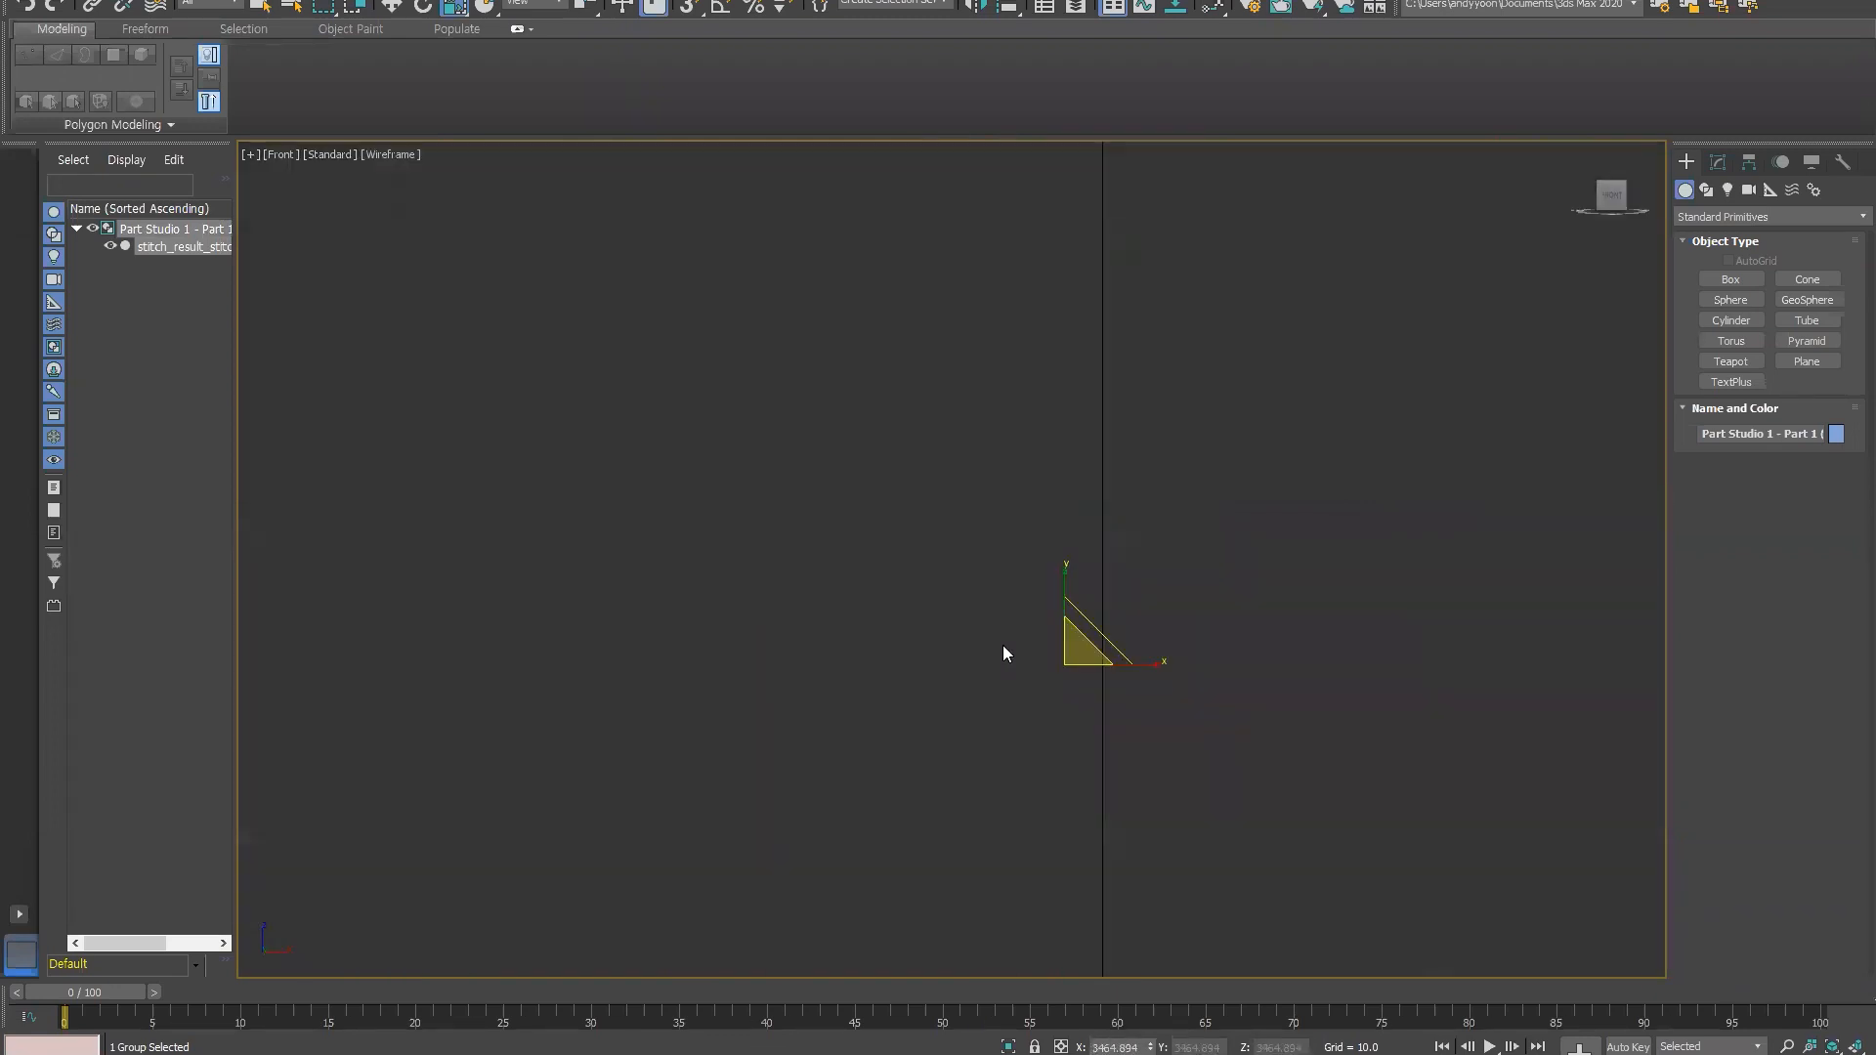
key("z")
scroll(975, 605, "down", 4)
key("w")
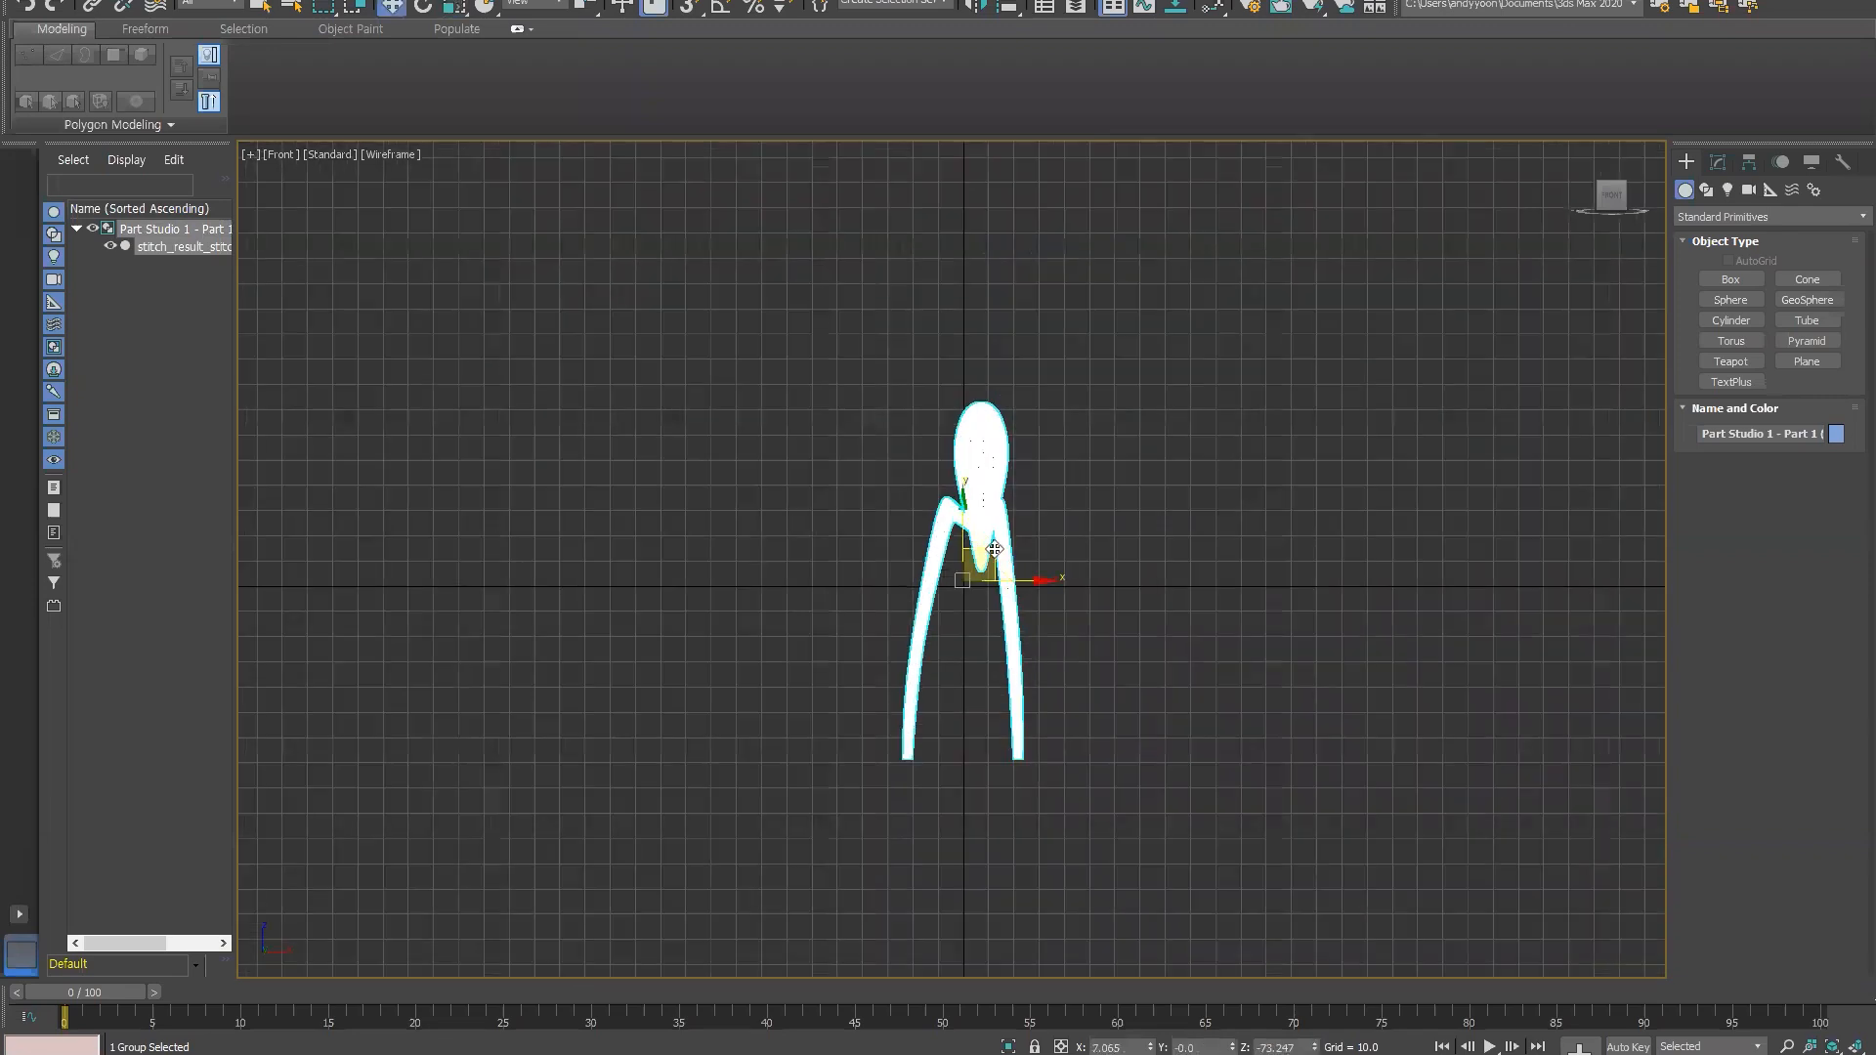
left_click_drag(994, 550, 953, 375)
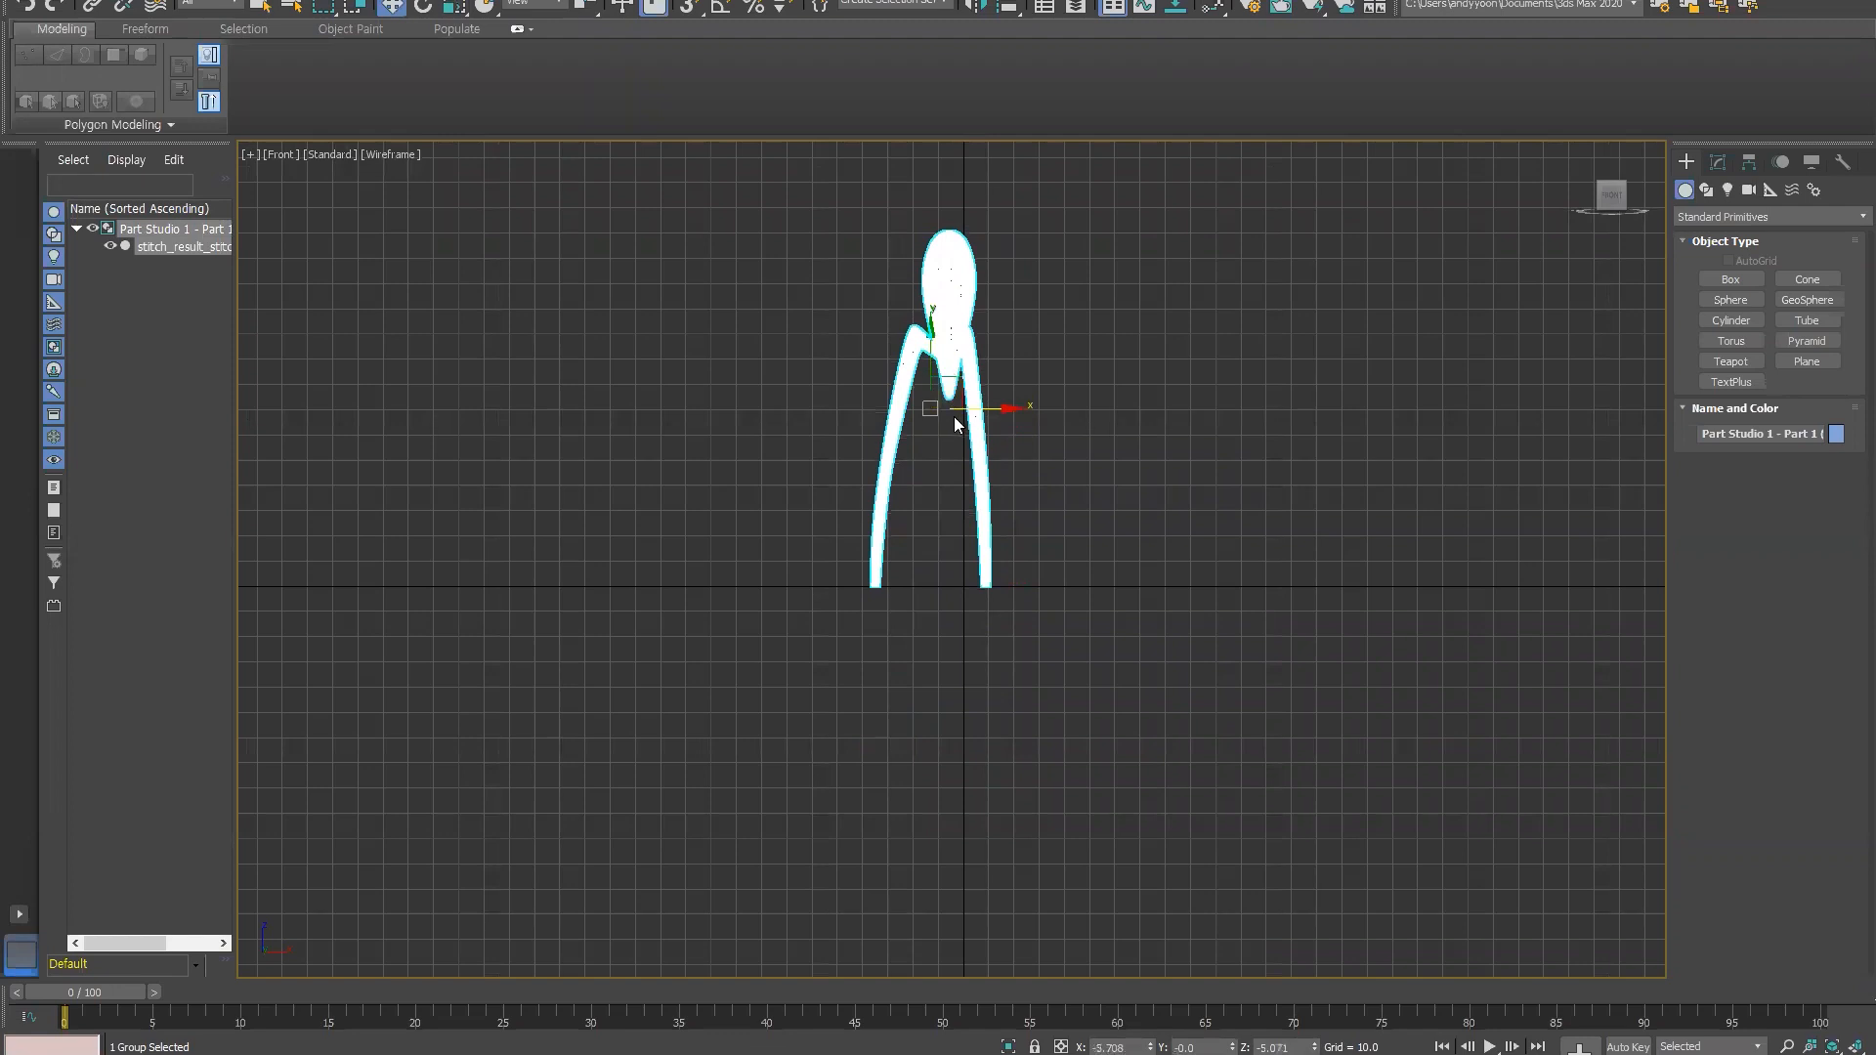
- Return to the Perspective view, examine the standing juicer from a few angles and clear the selection
key("p")
scroll(937, 515, "up", 6)
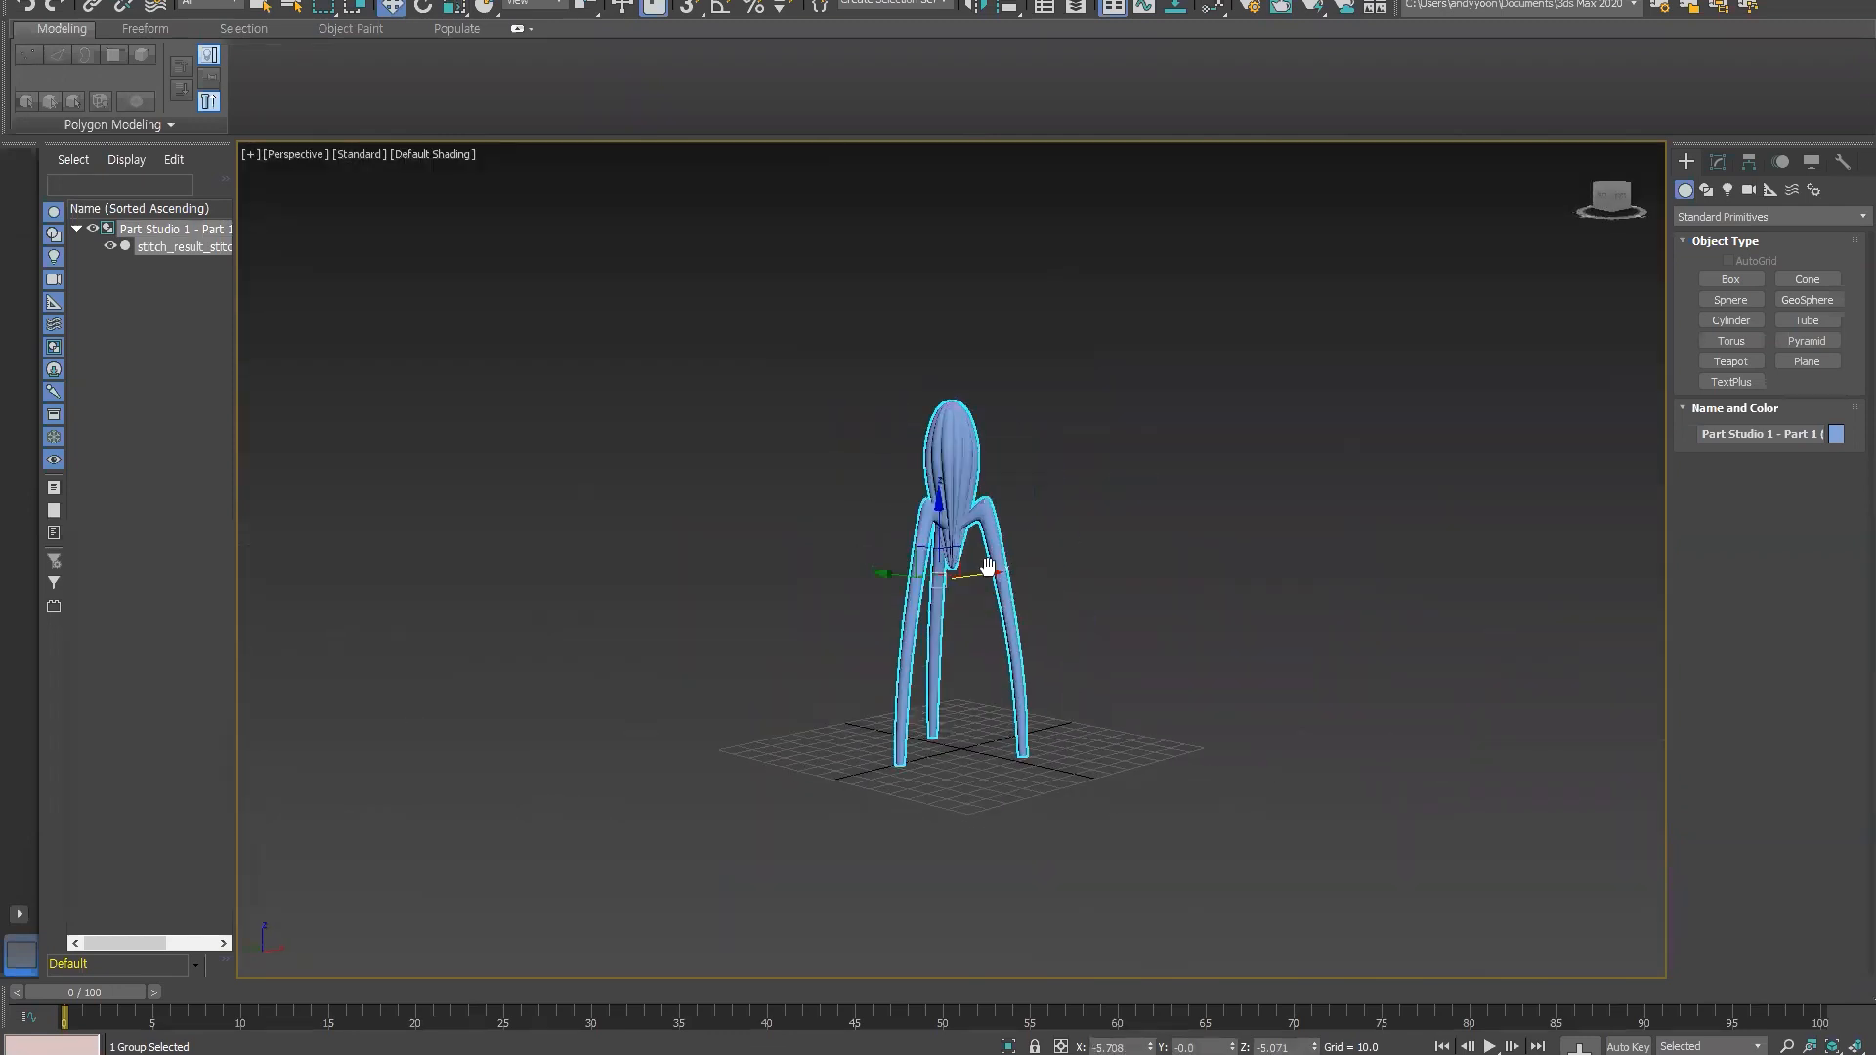
scroll(949, 591, "up", 6)
scroll(950, 591, "down", 4)
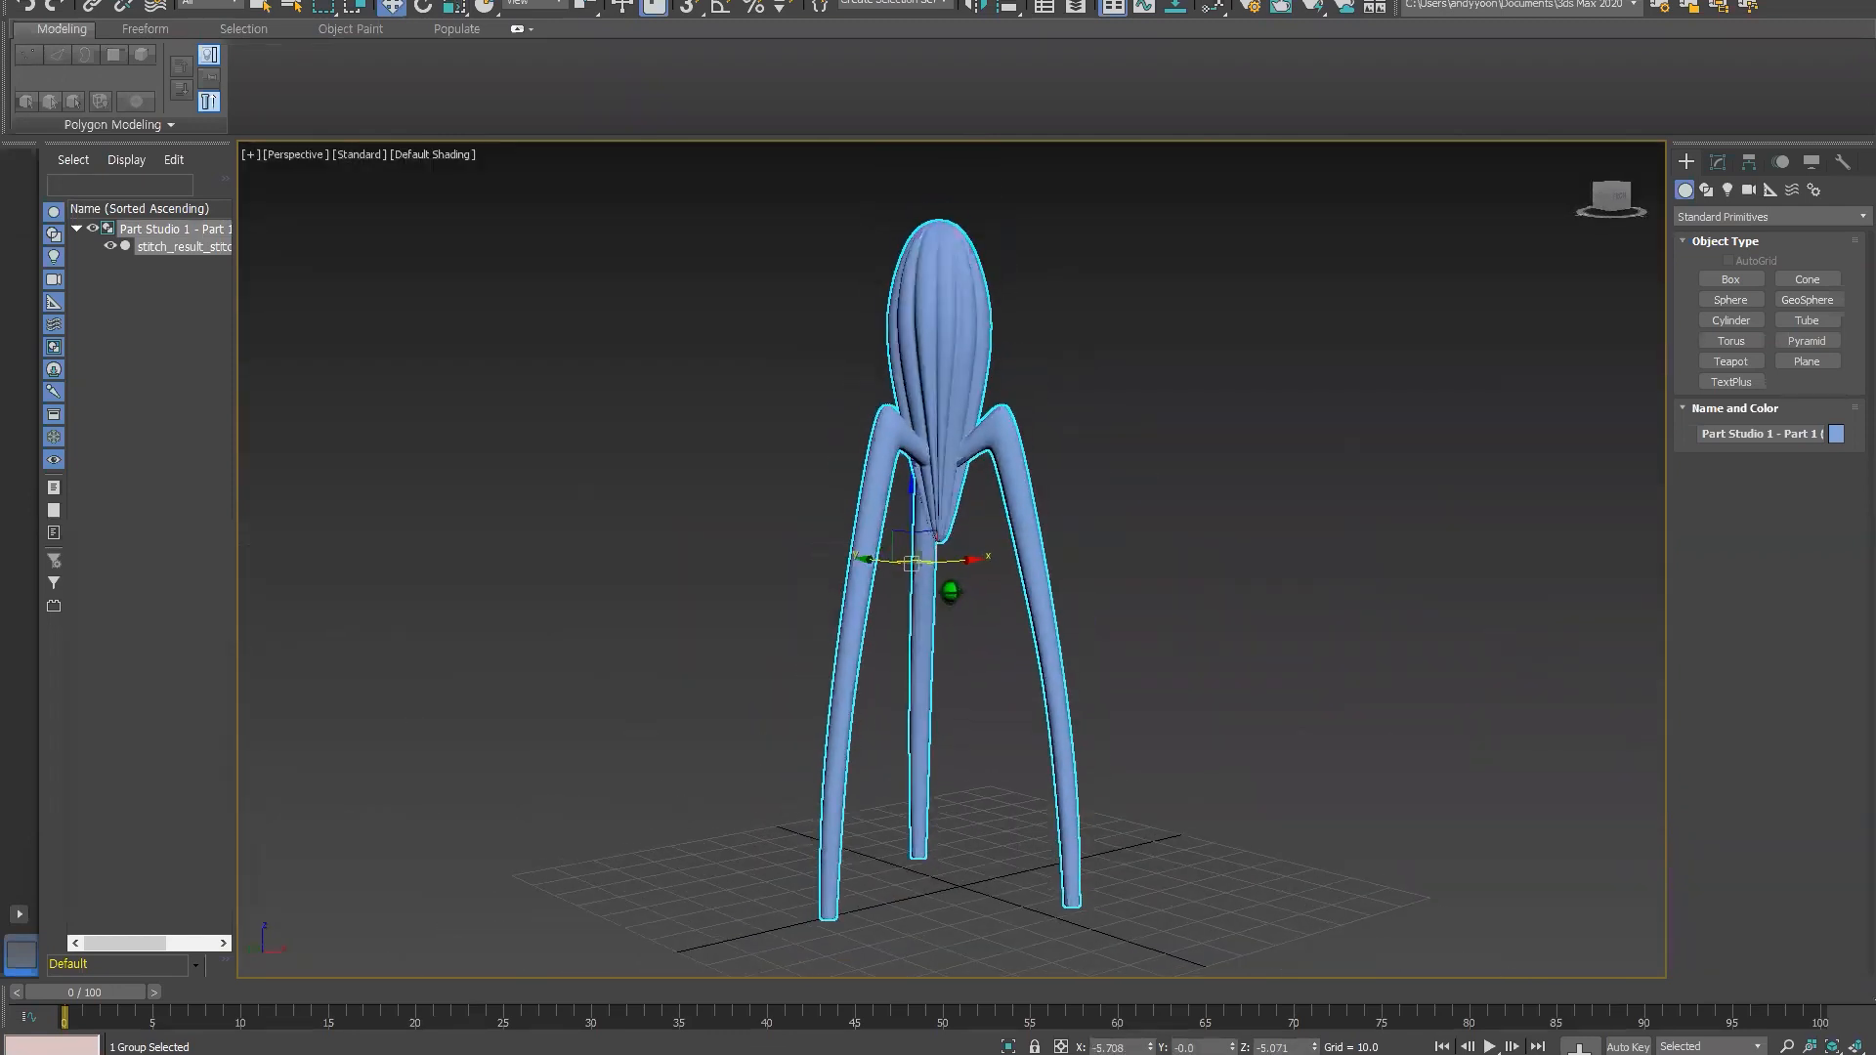
mouse_move(926, 563)
middle_mouse_down("alt")
mouse_move(899, 567)
mouse_move(933, 567)
middle_mouse_up("alt")
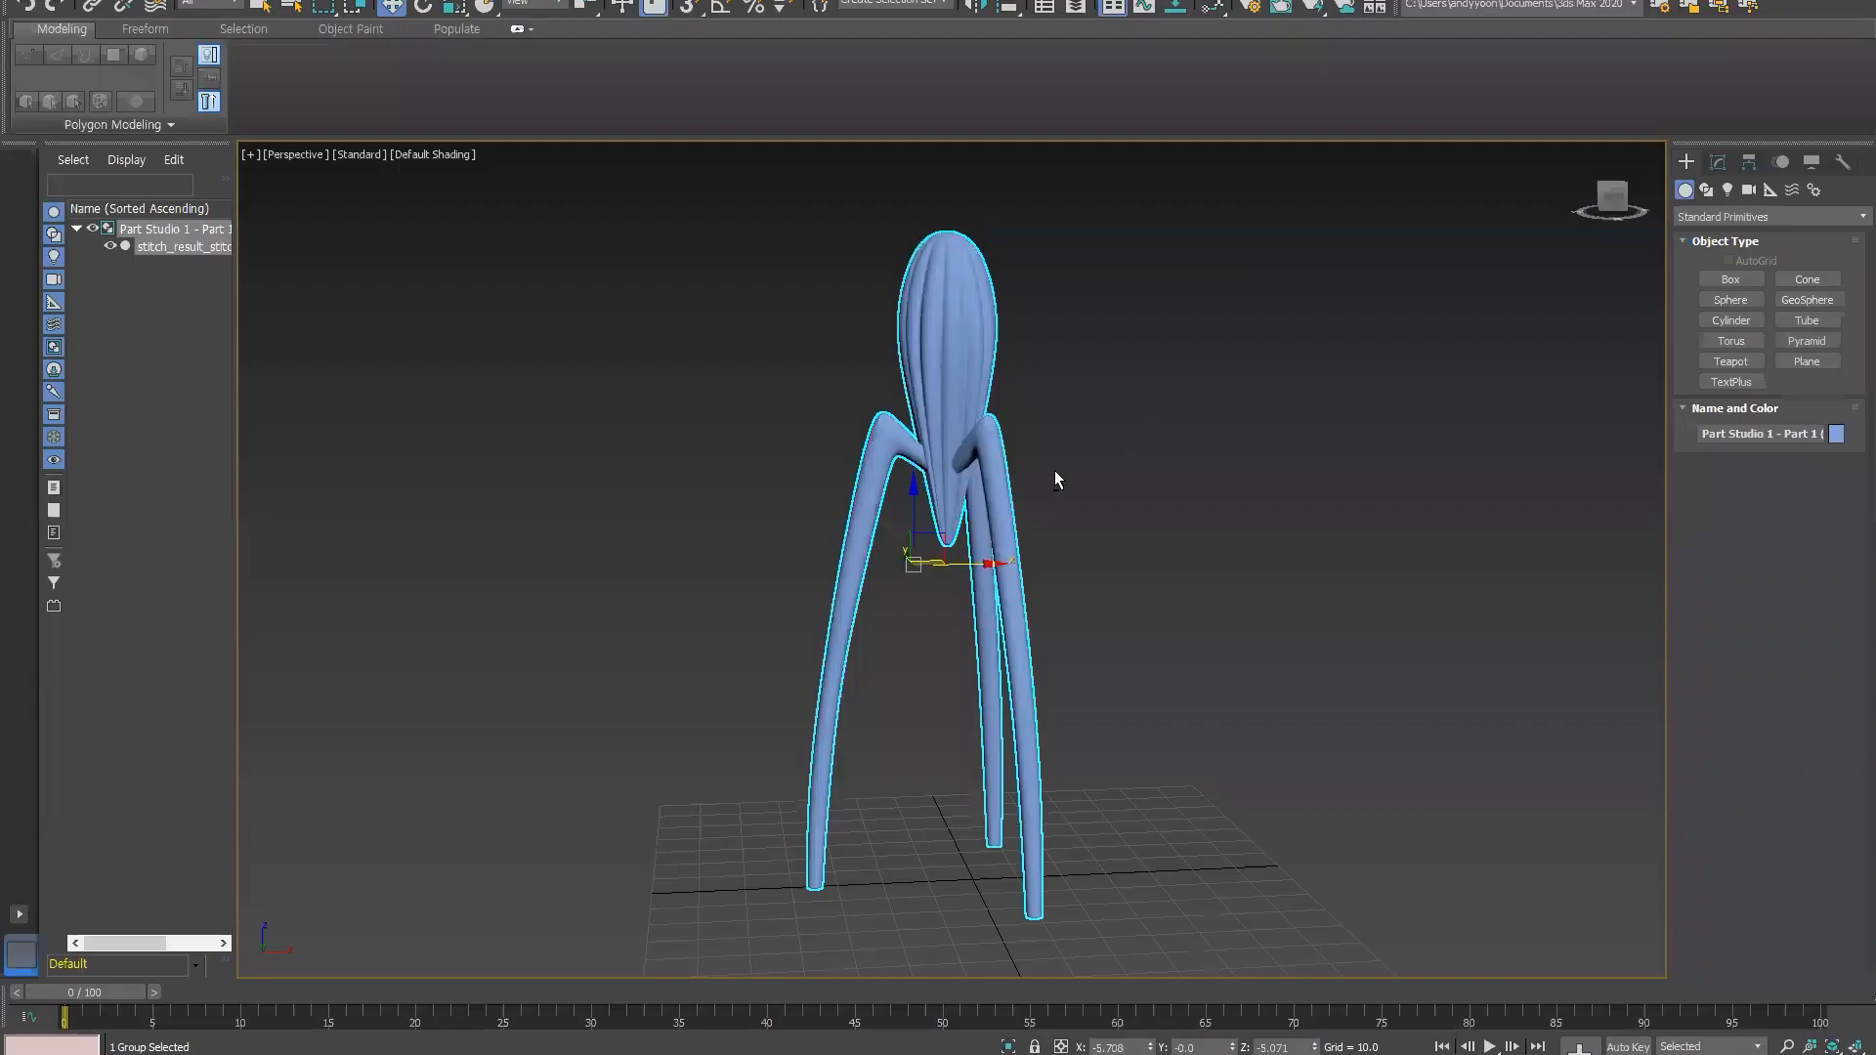
middle_click_drag(1053, 471, 1107, 476, "alt")
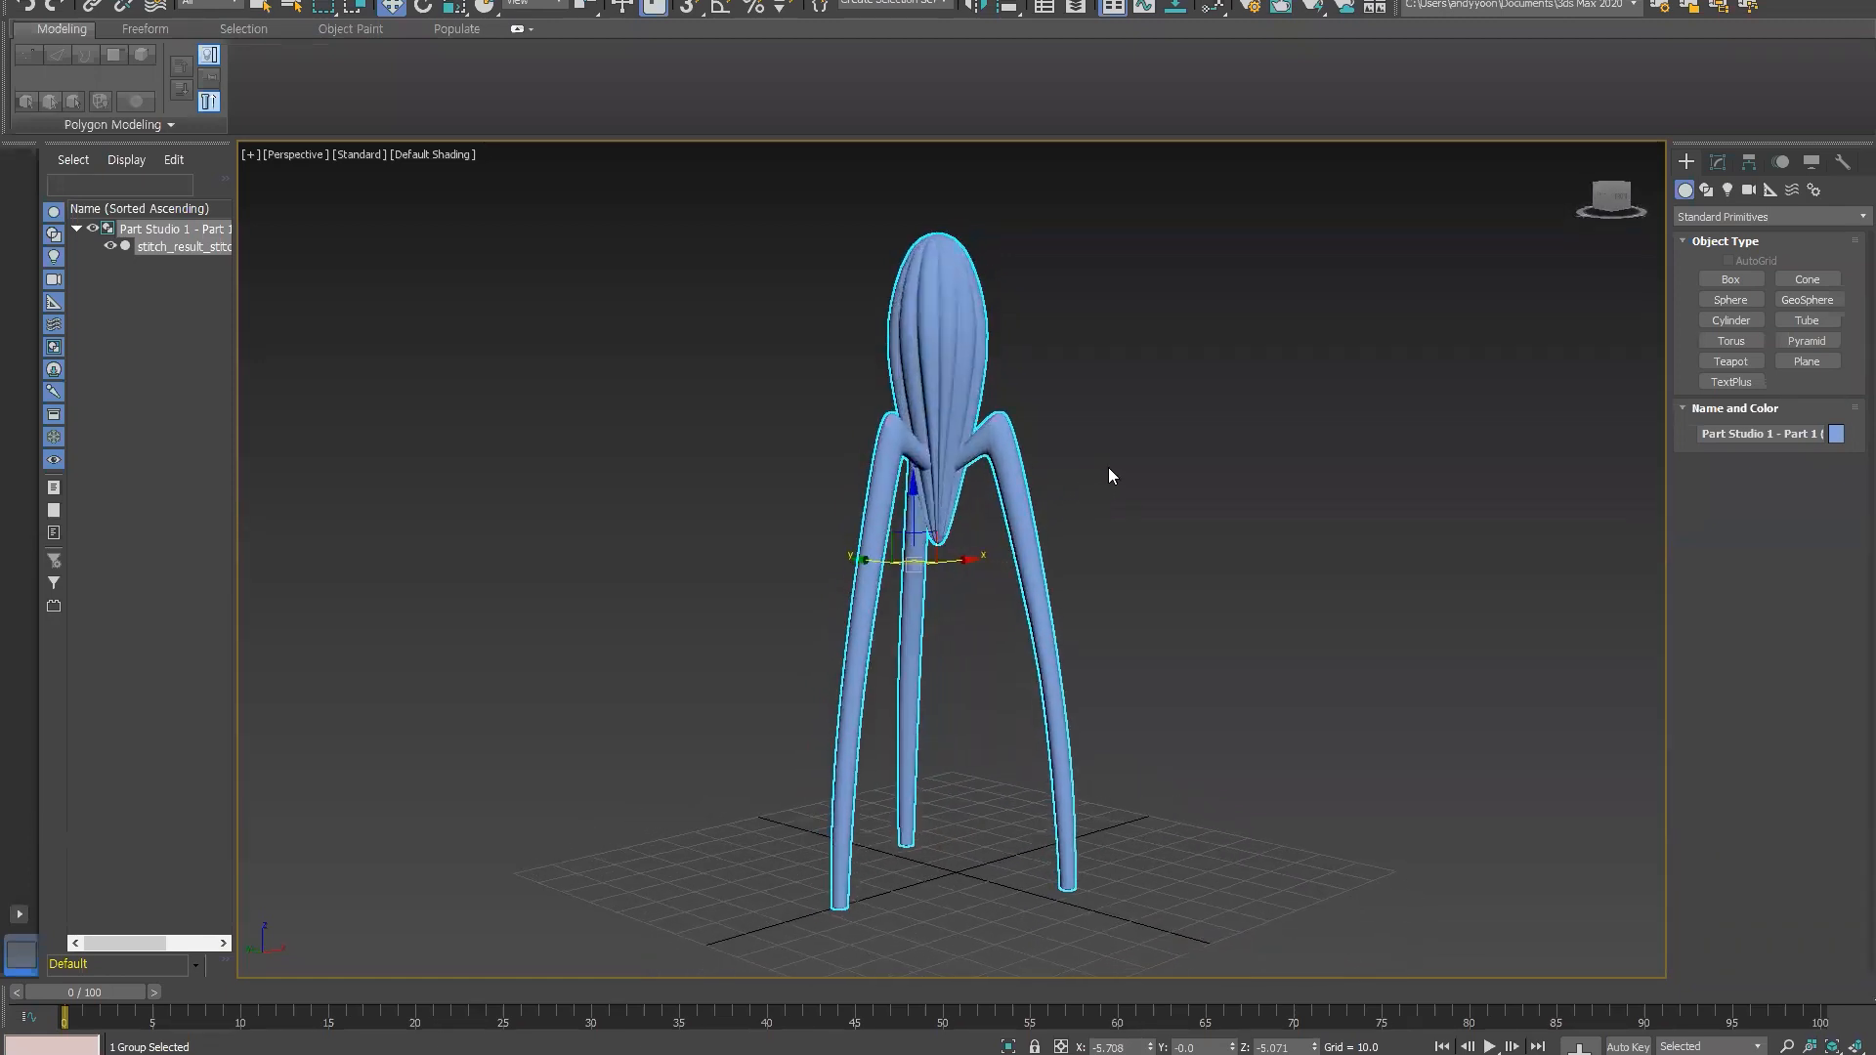
left_click(1108, 477)
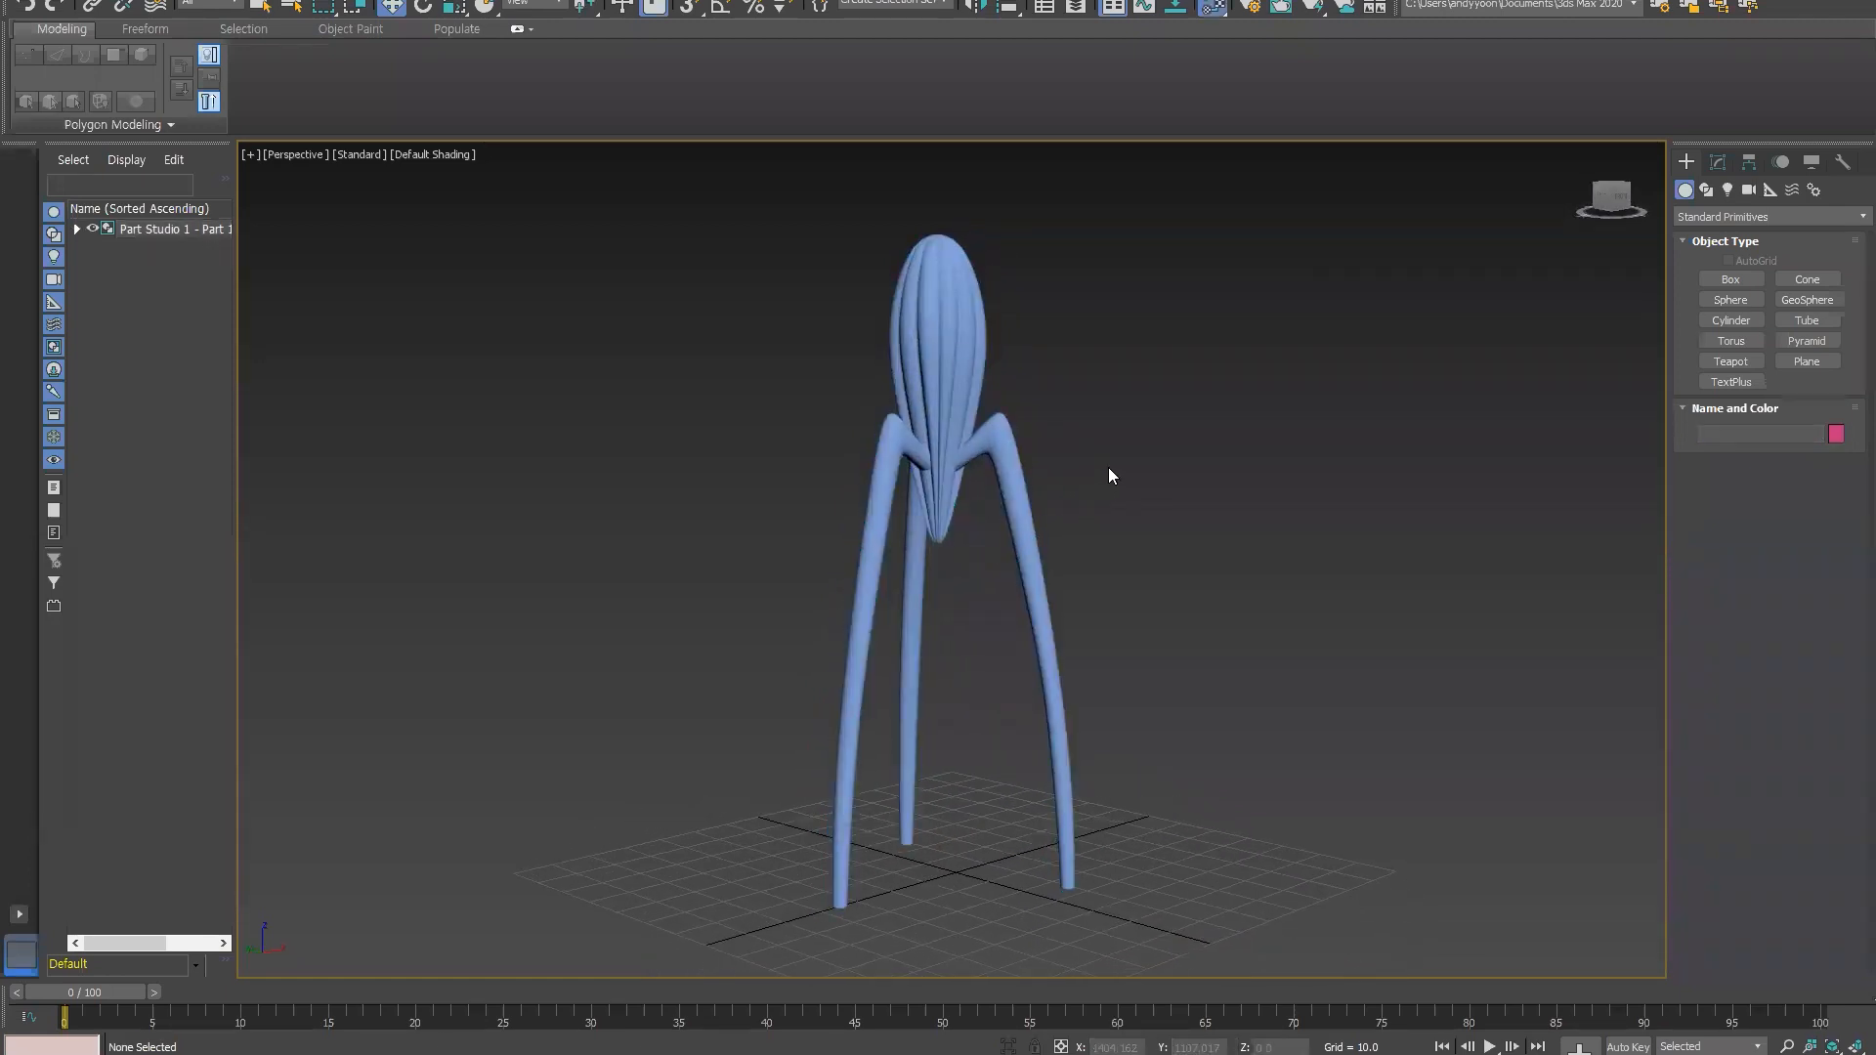
- Open the Slate Material Editor and arrange it so the whole juicer can be seen beside it
key("m")
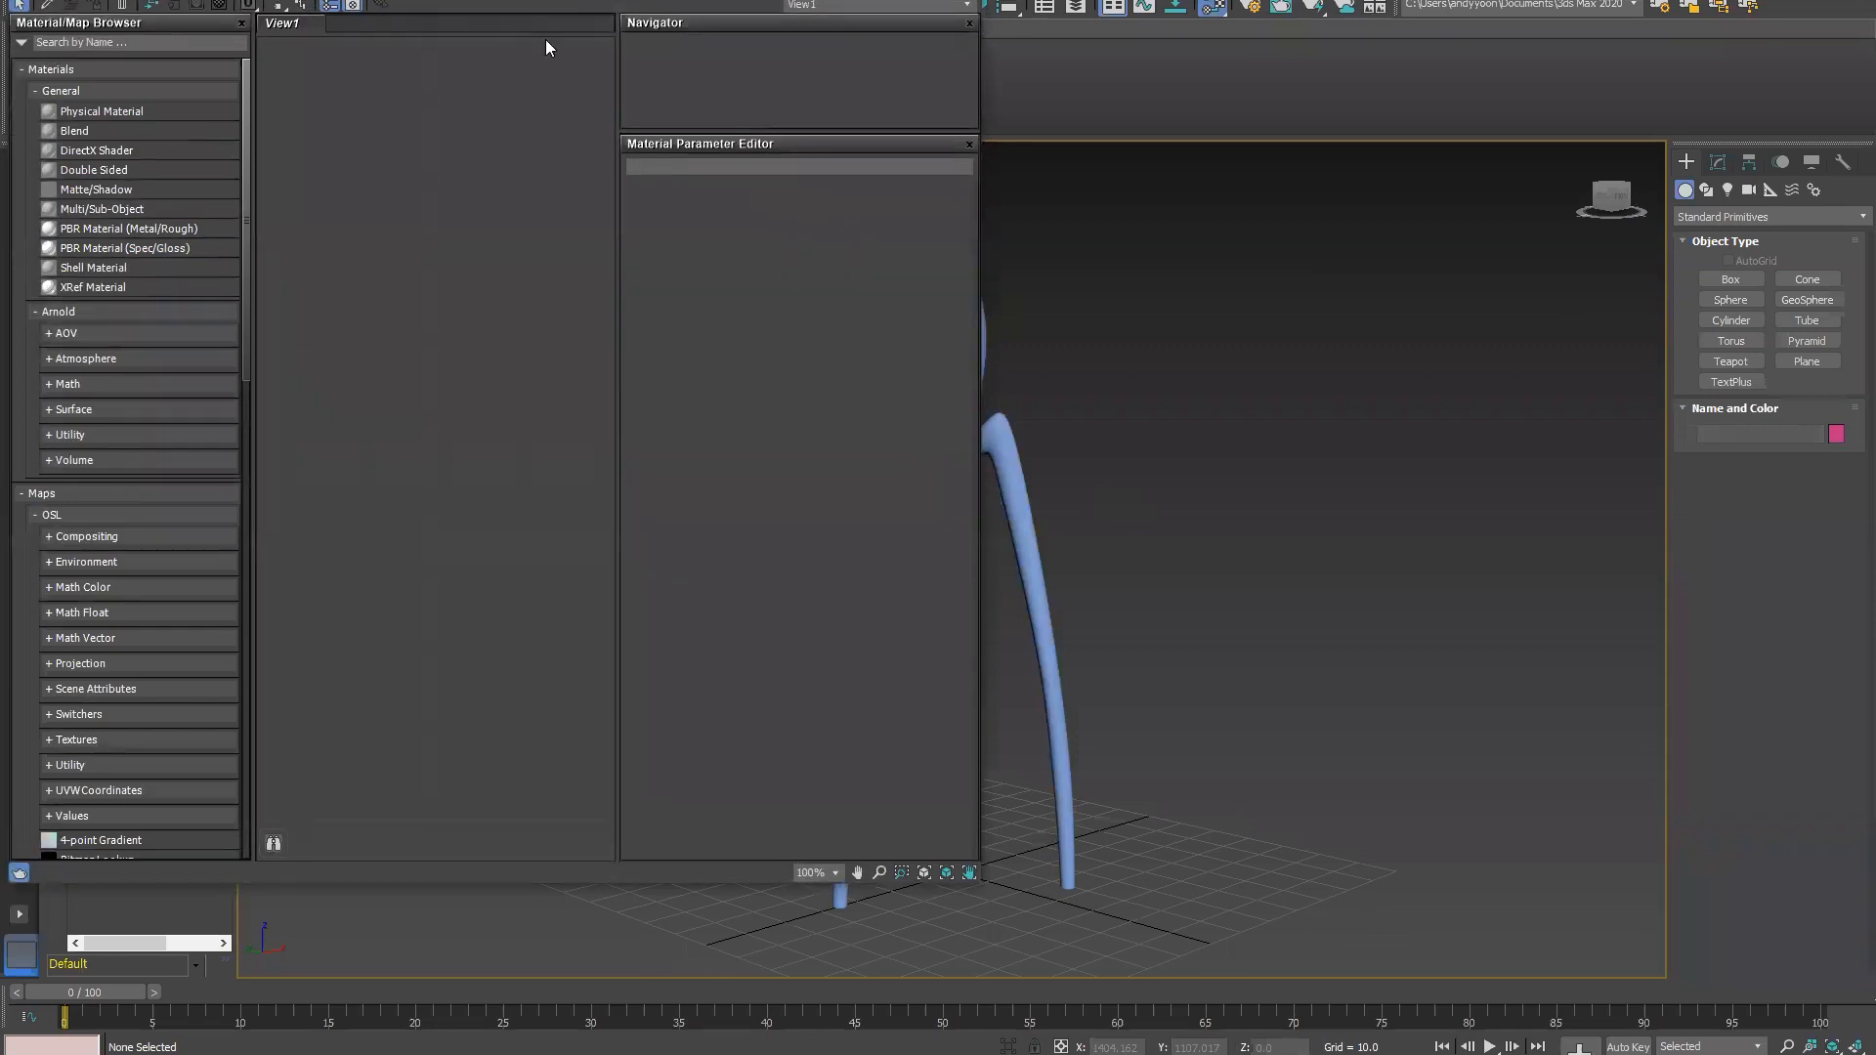
left_click(967, 39)
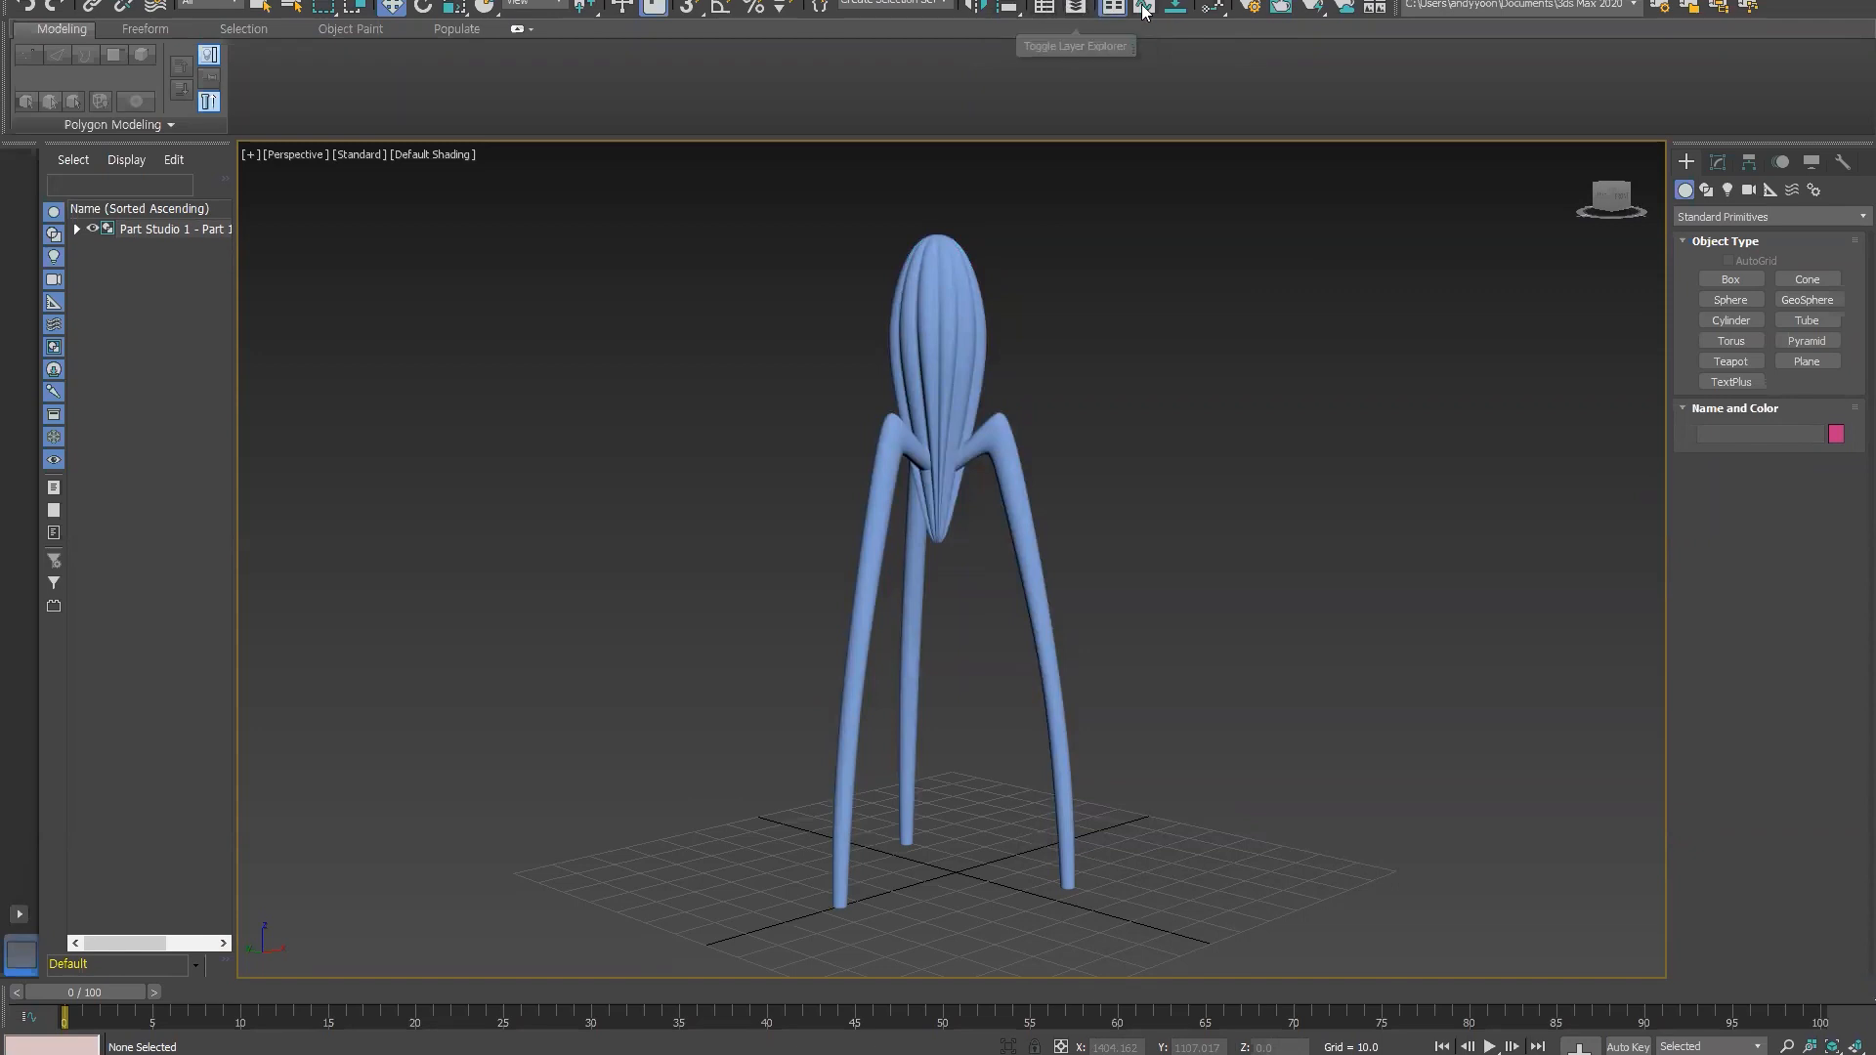
left_click(1214, 7)
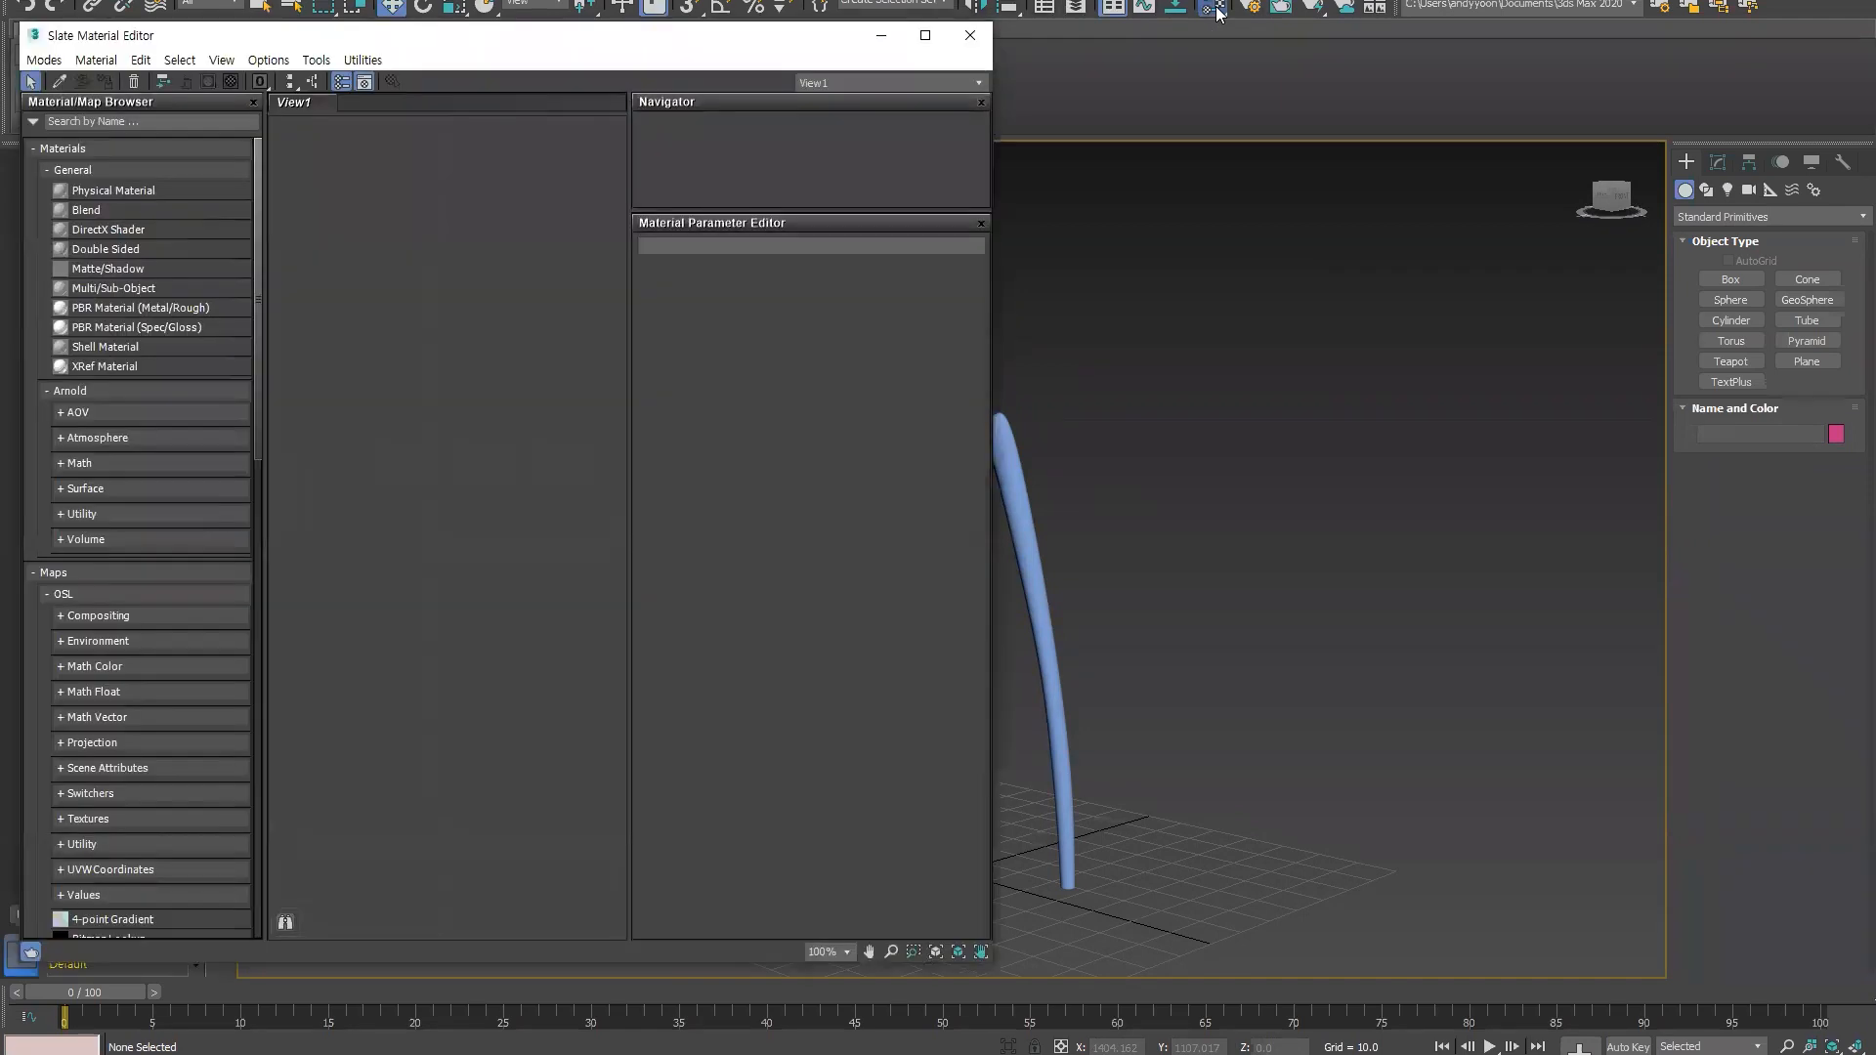
left_click_drag(523, 47, 498, 44)
middle_click_drag(1051, 435, 1180, 386)
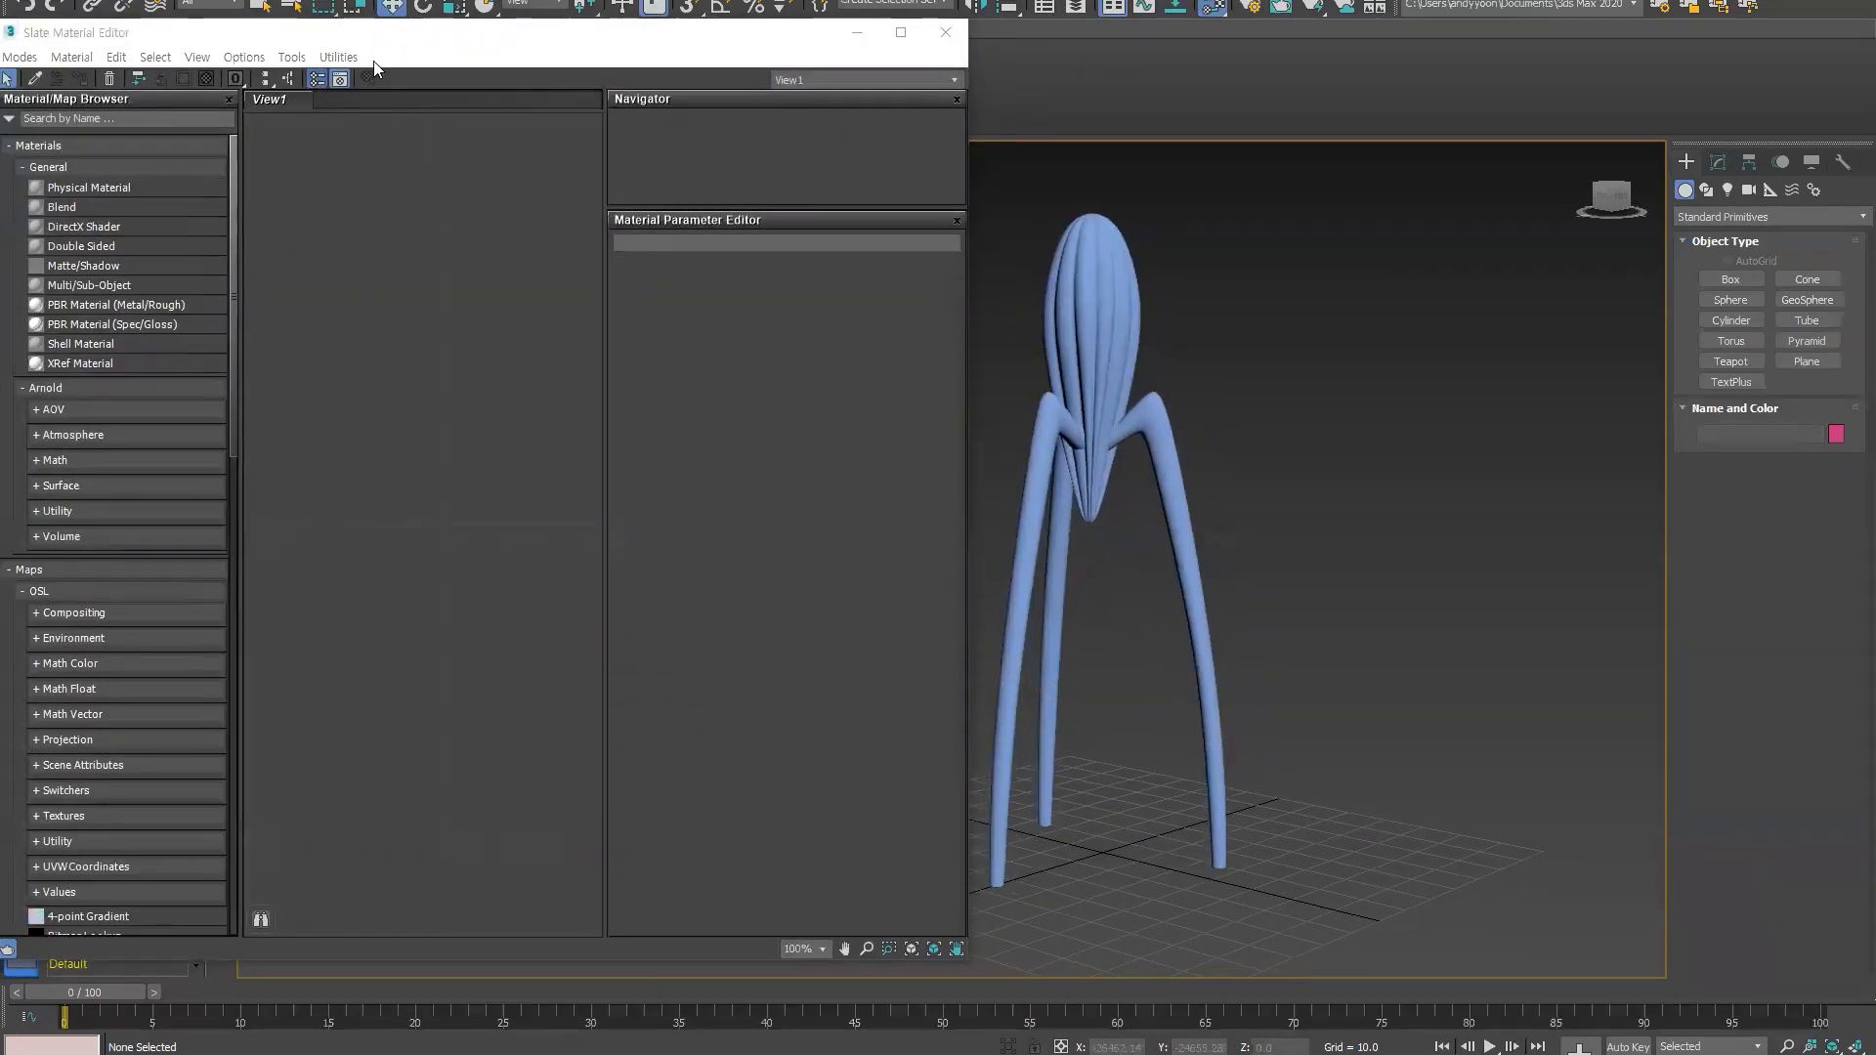
middle_click_drag(1074, 490, 1064, 485)
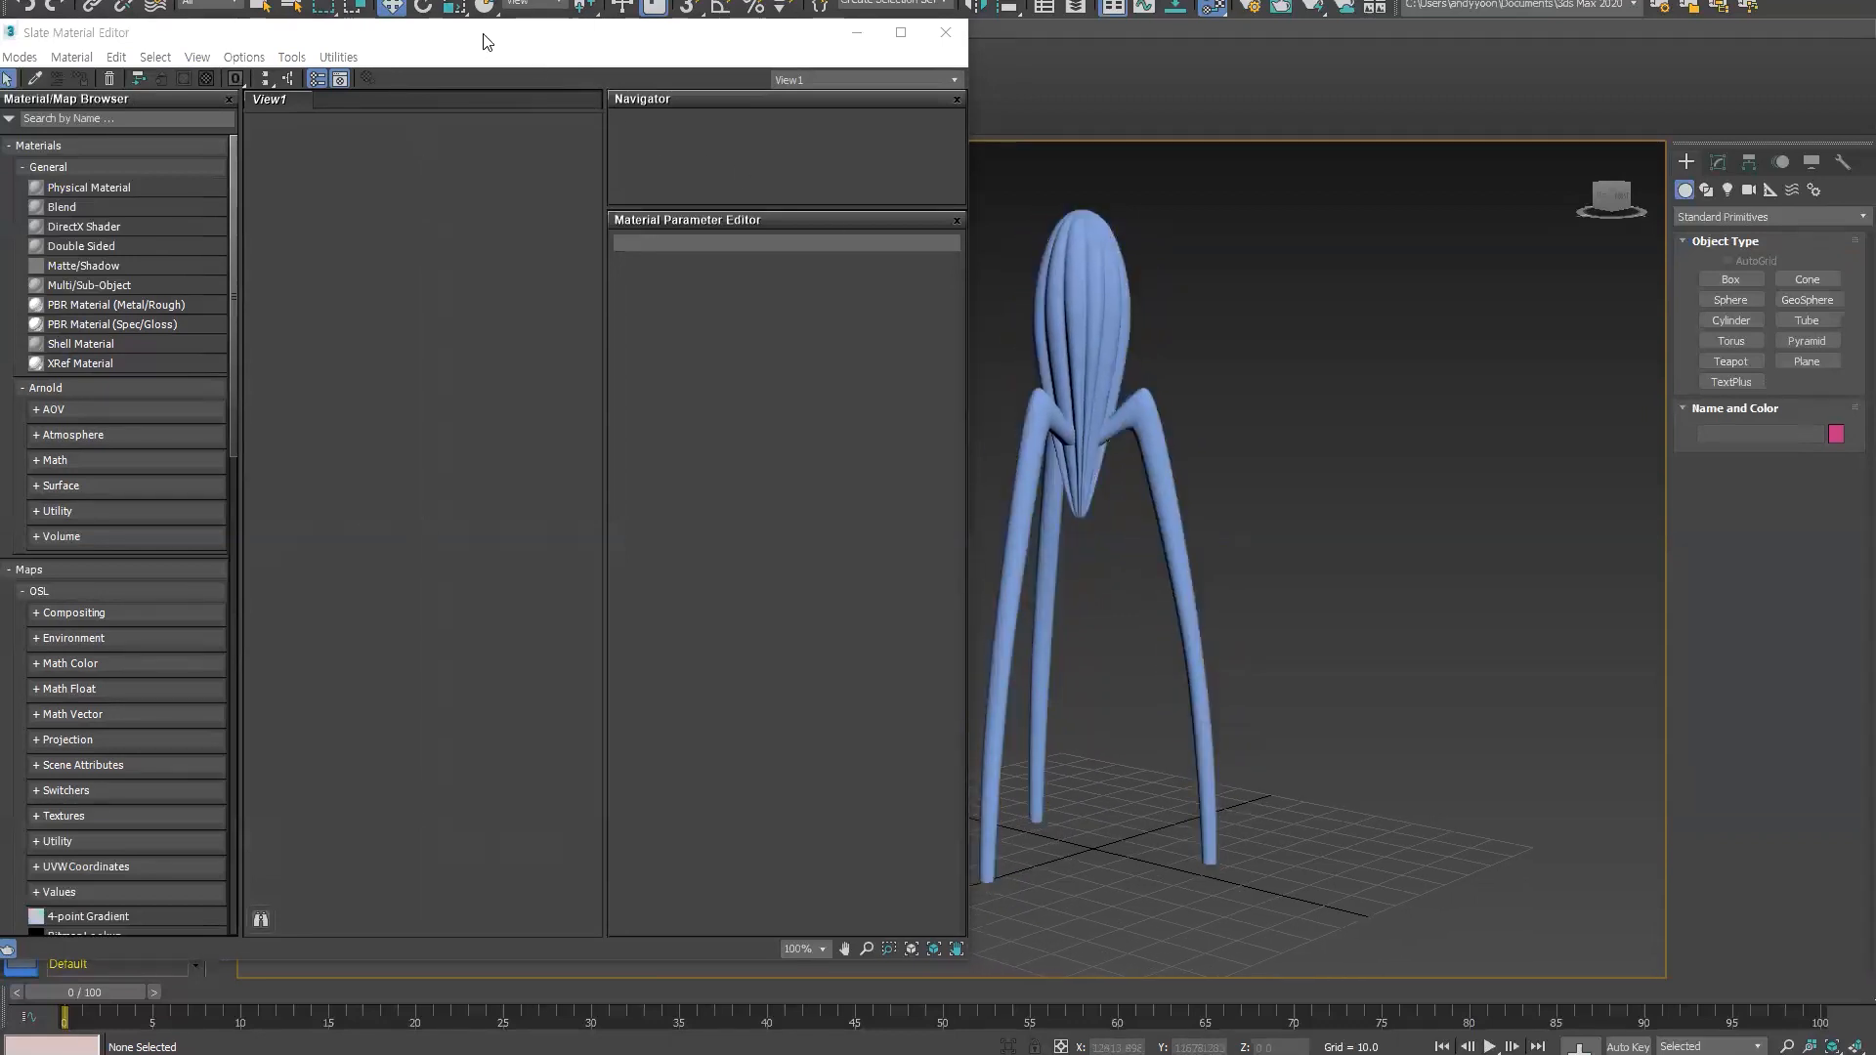
left_click_drag(491, 39, 508, 25)
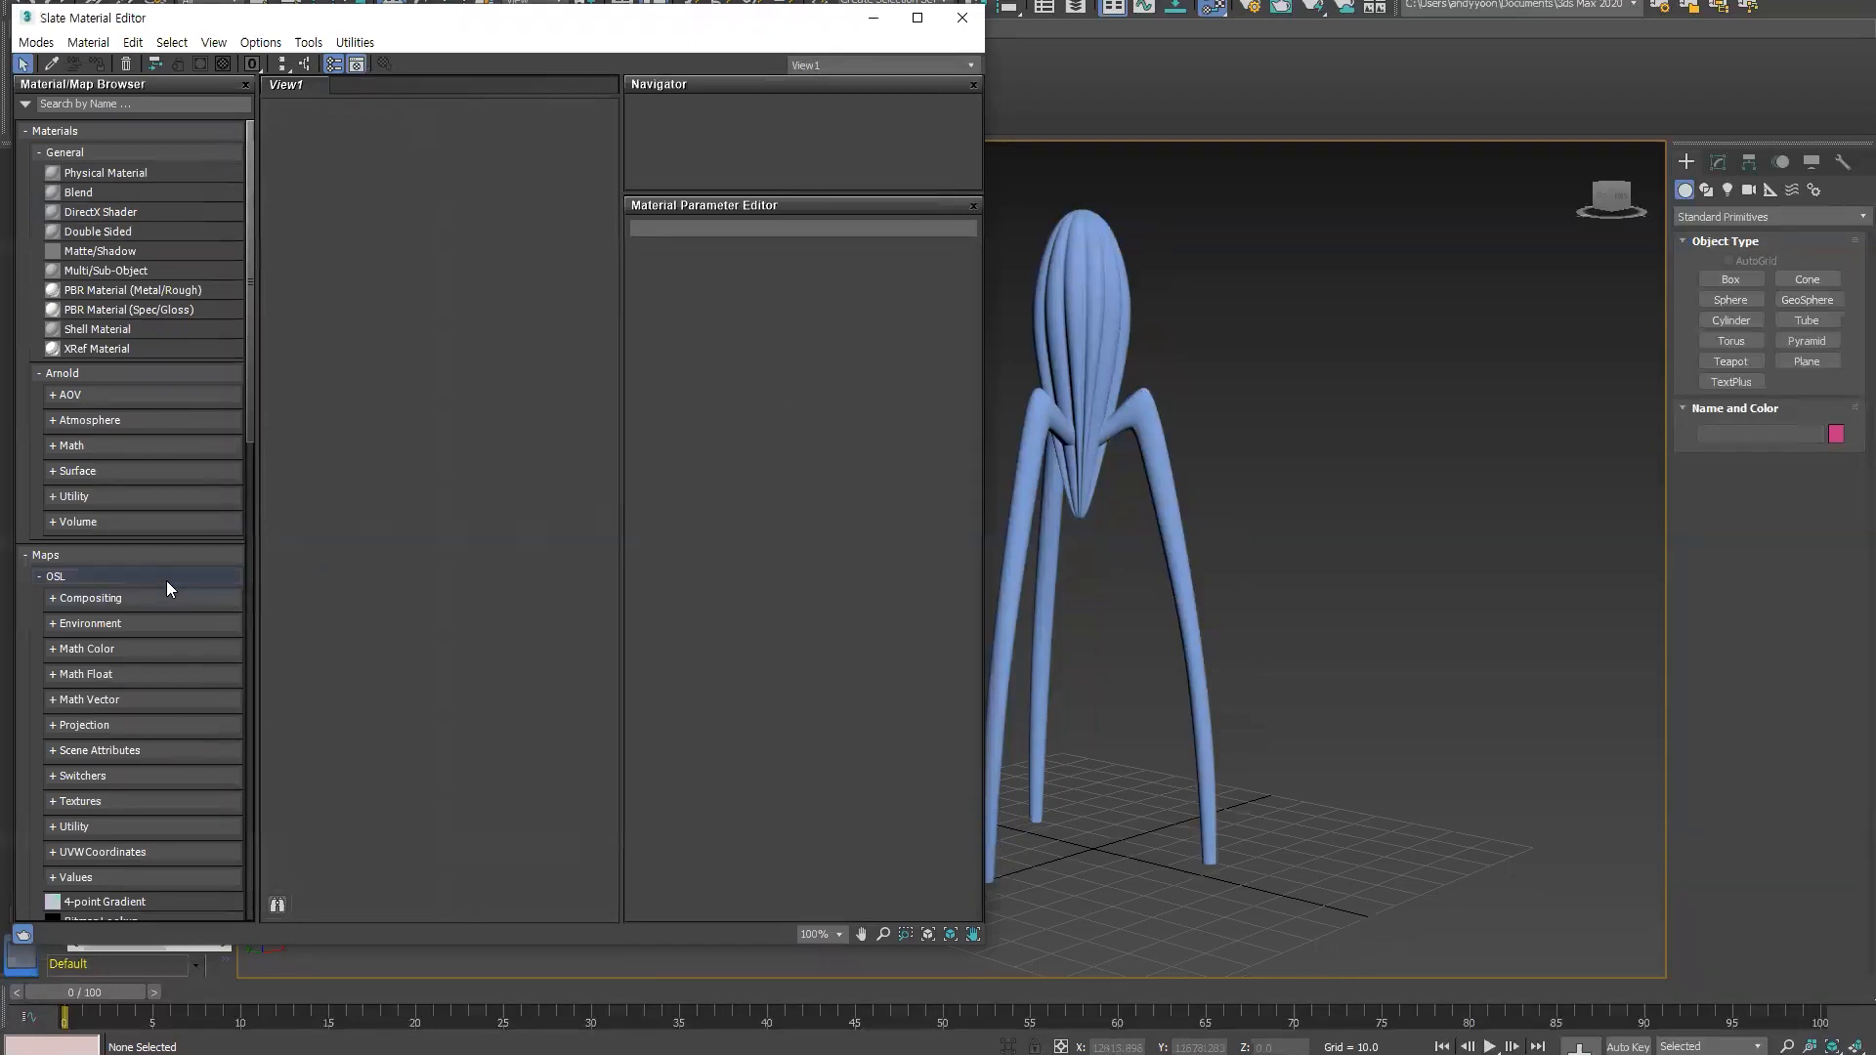
- Add an OSL HDRI Environment map to the empty material node view
right_click(389, 300)
mouse_move(403, 325)
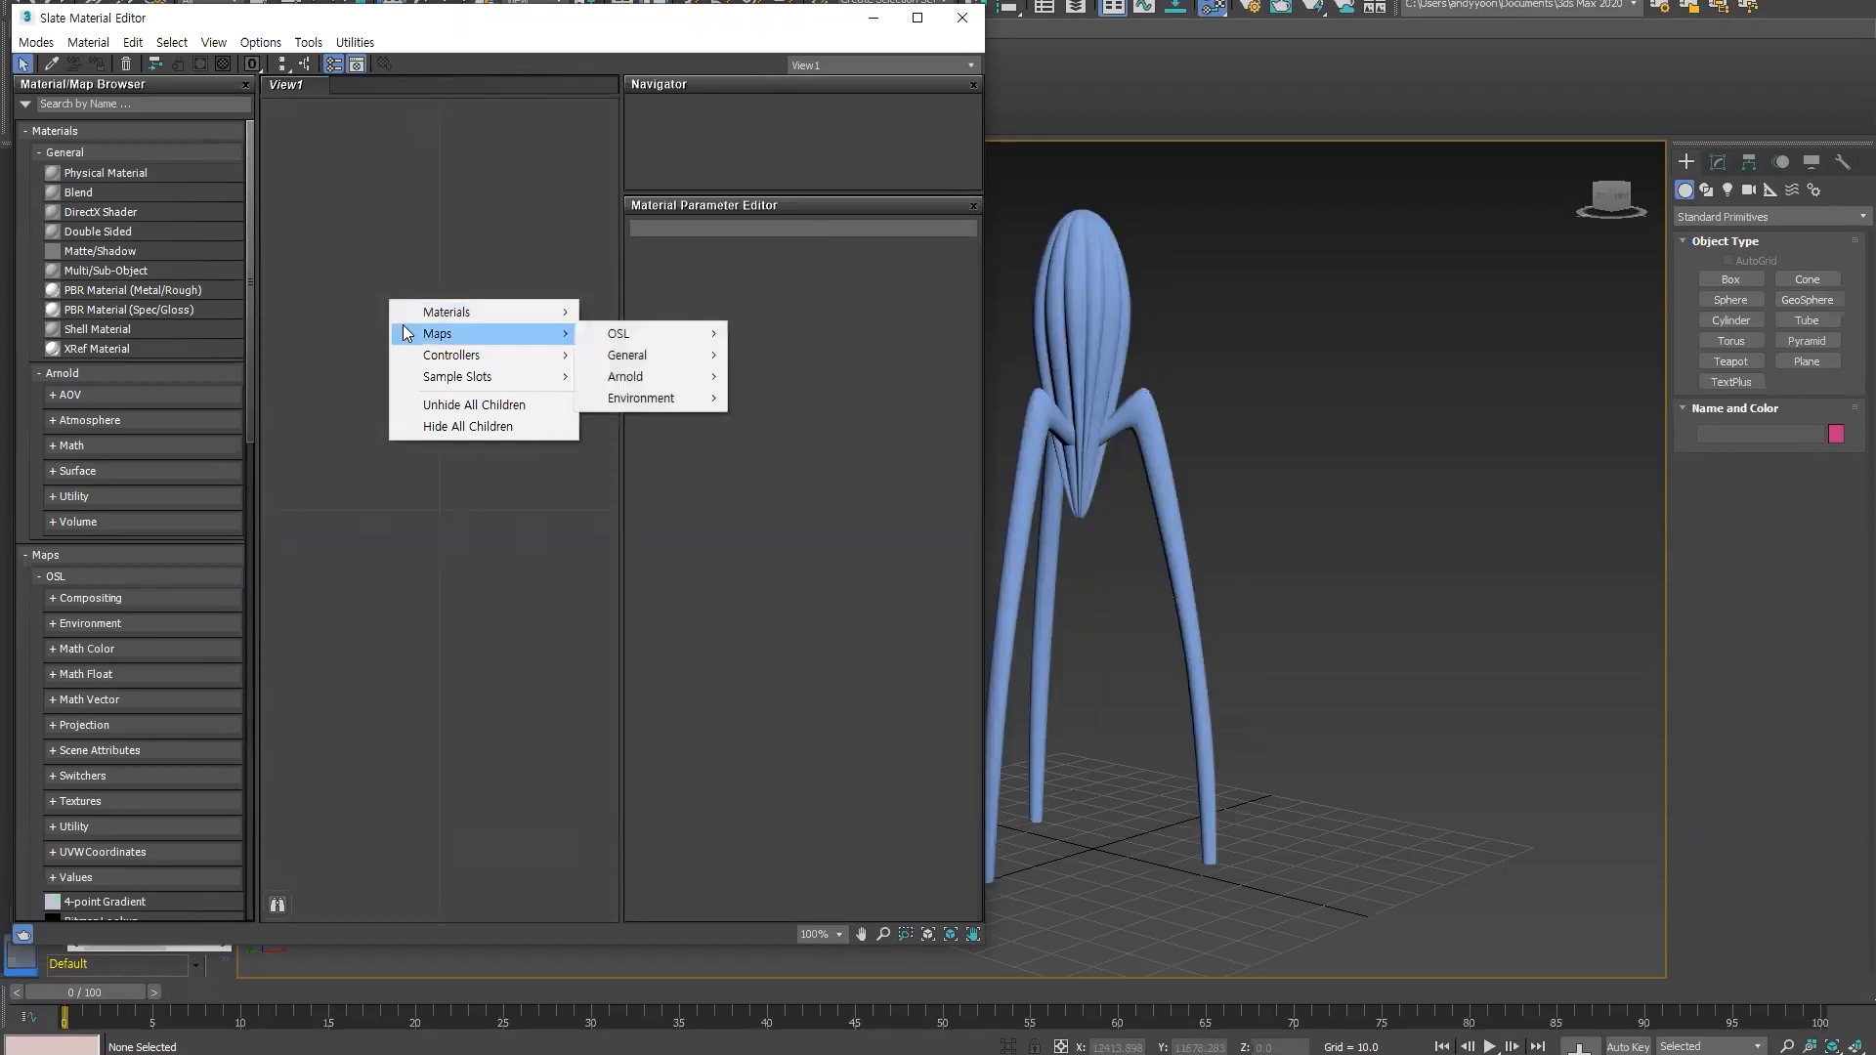
mouse_move(623, 334)
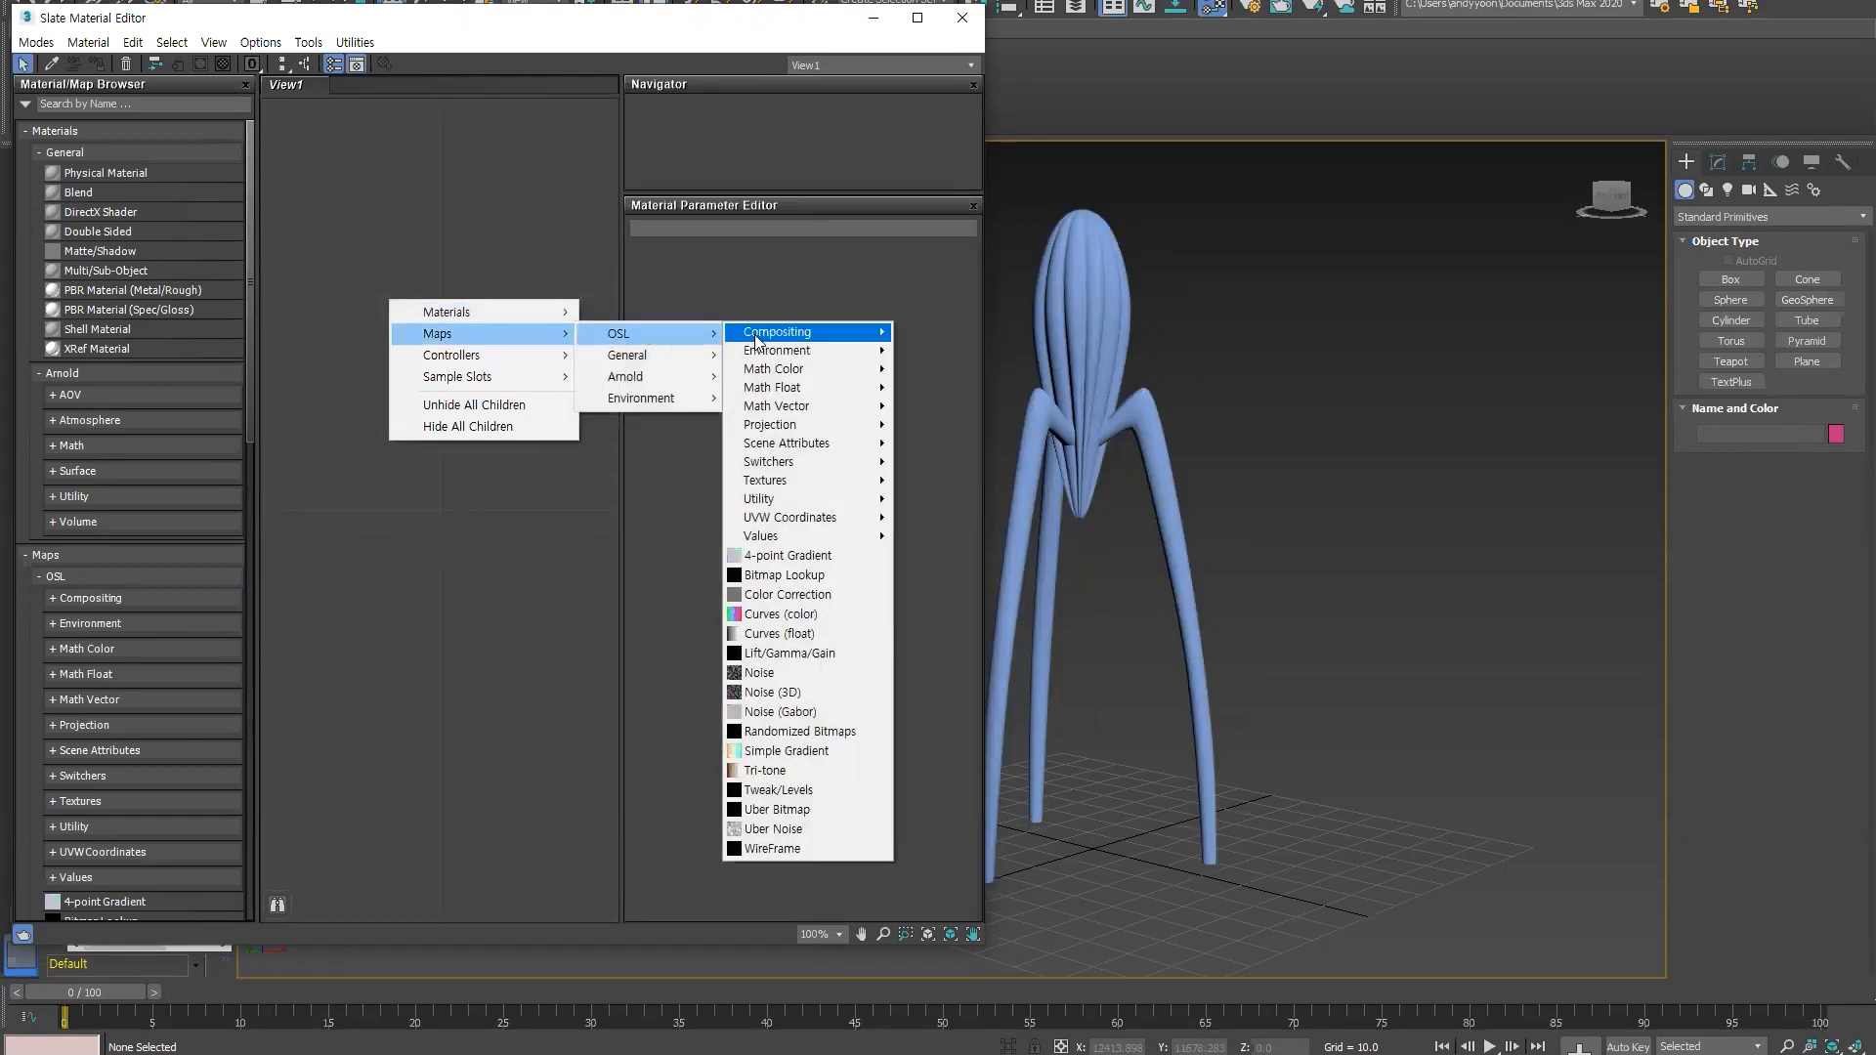
mouse_move(784, 354)
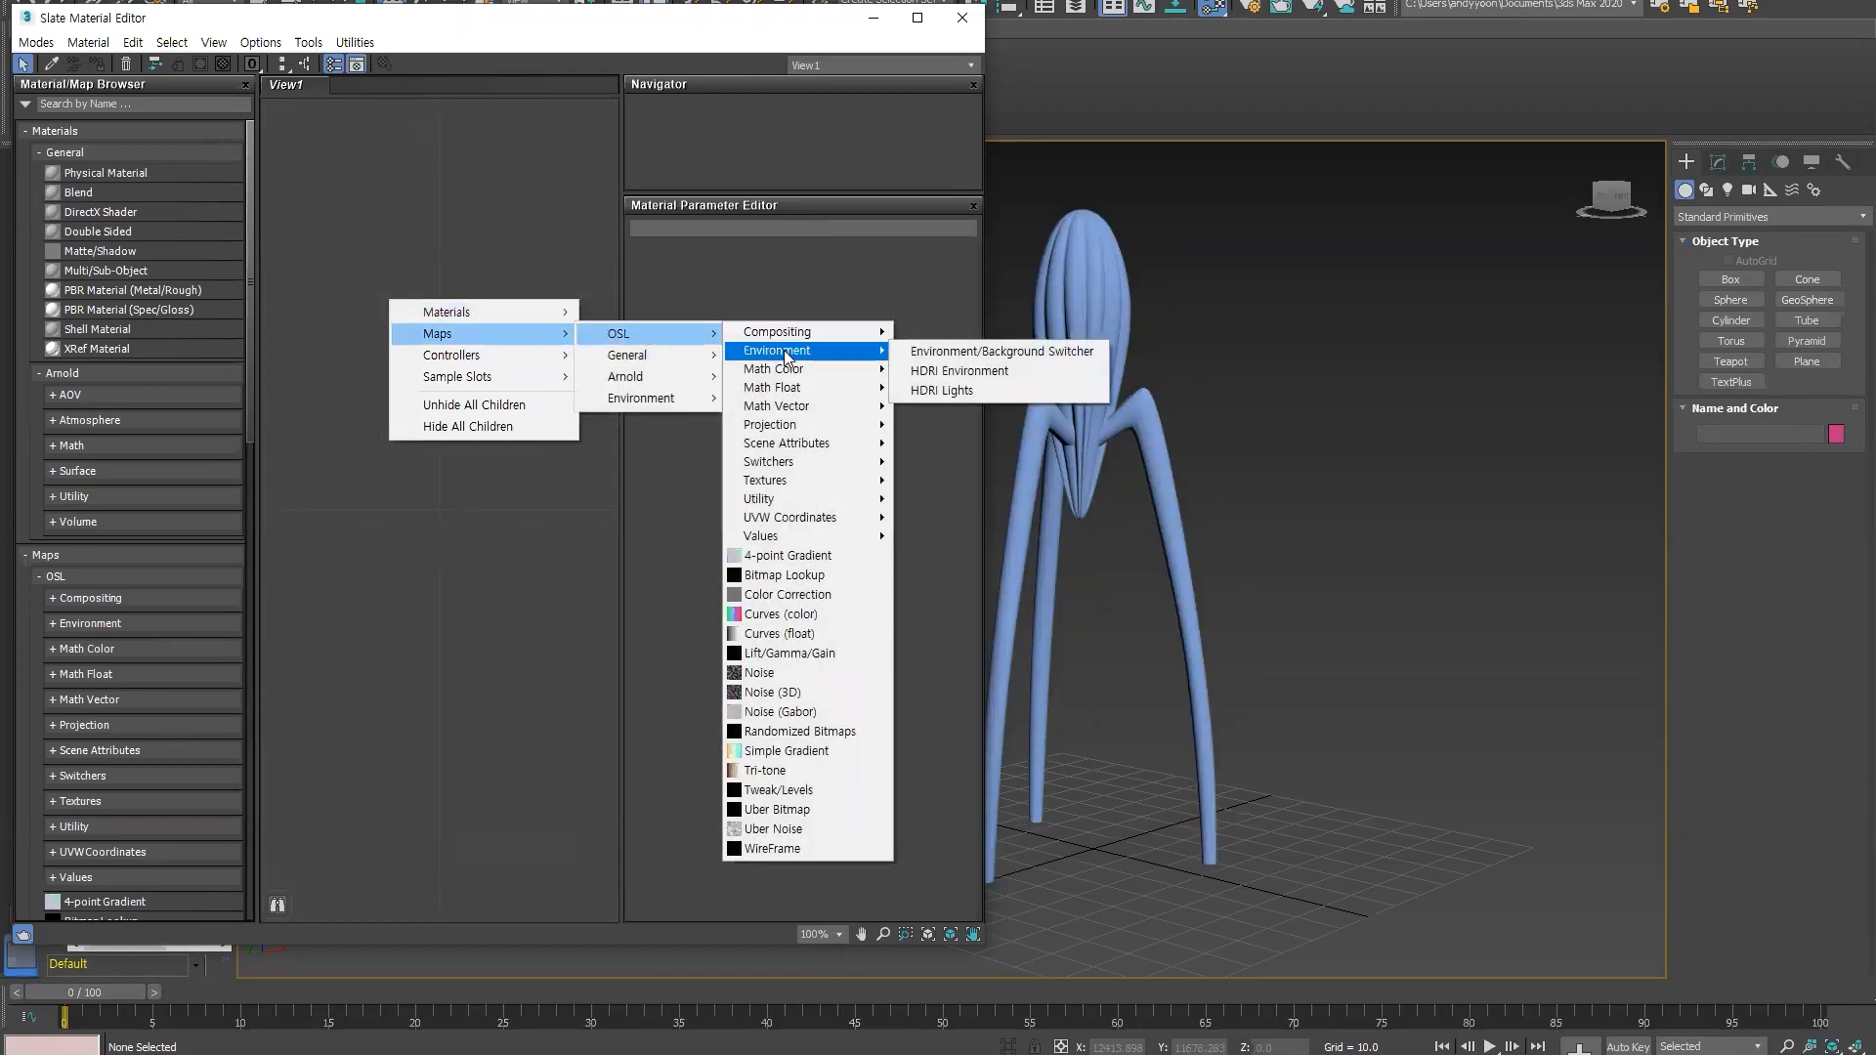
left_click(940, 374)
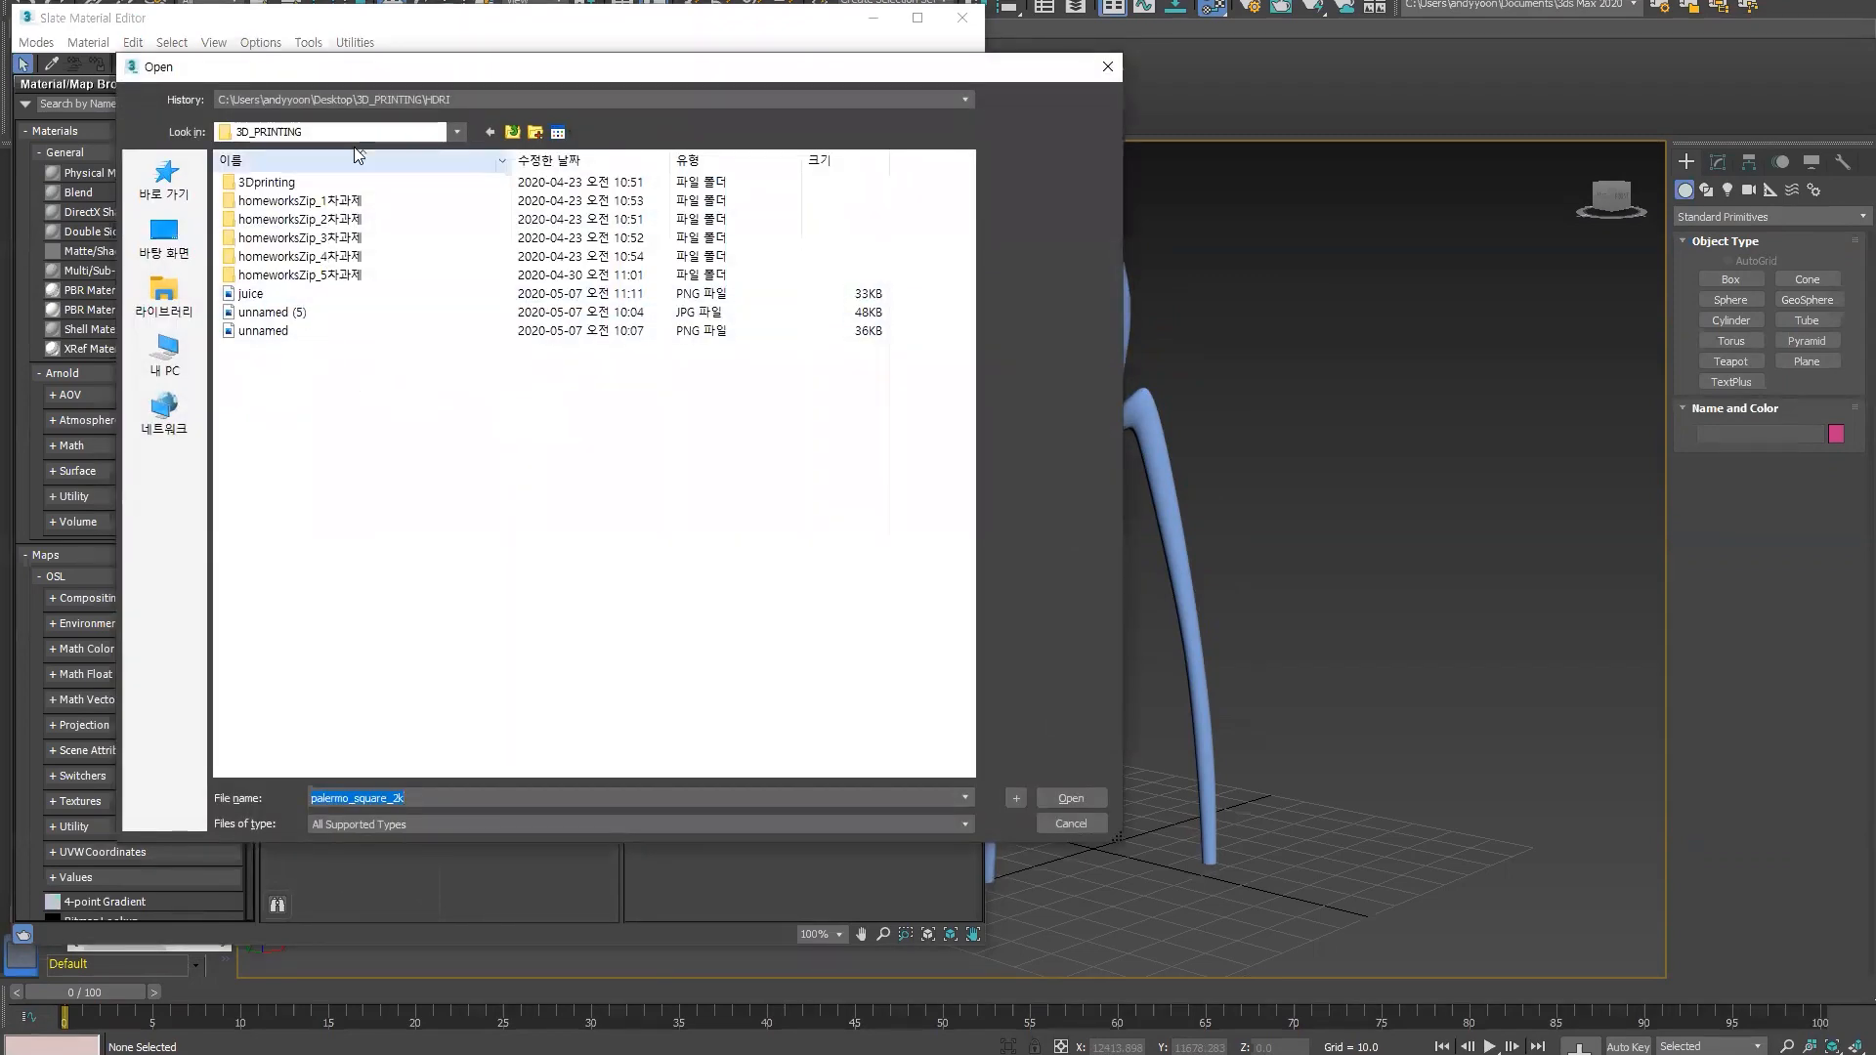
- Browse for the map's image to the folder Program Files\Autodesk\3ds Max 2021\maps\HDRI on drive C
left_click(356, 133)
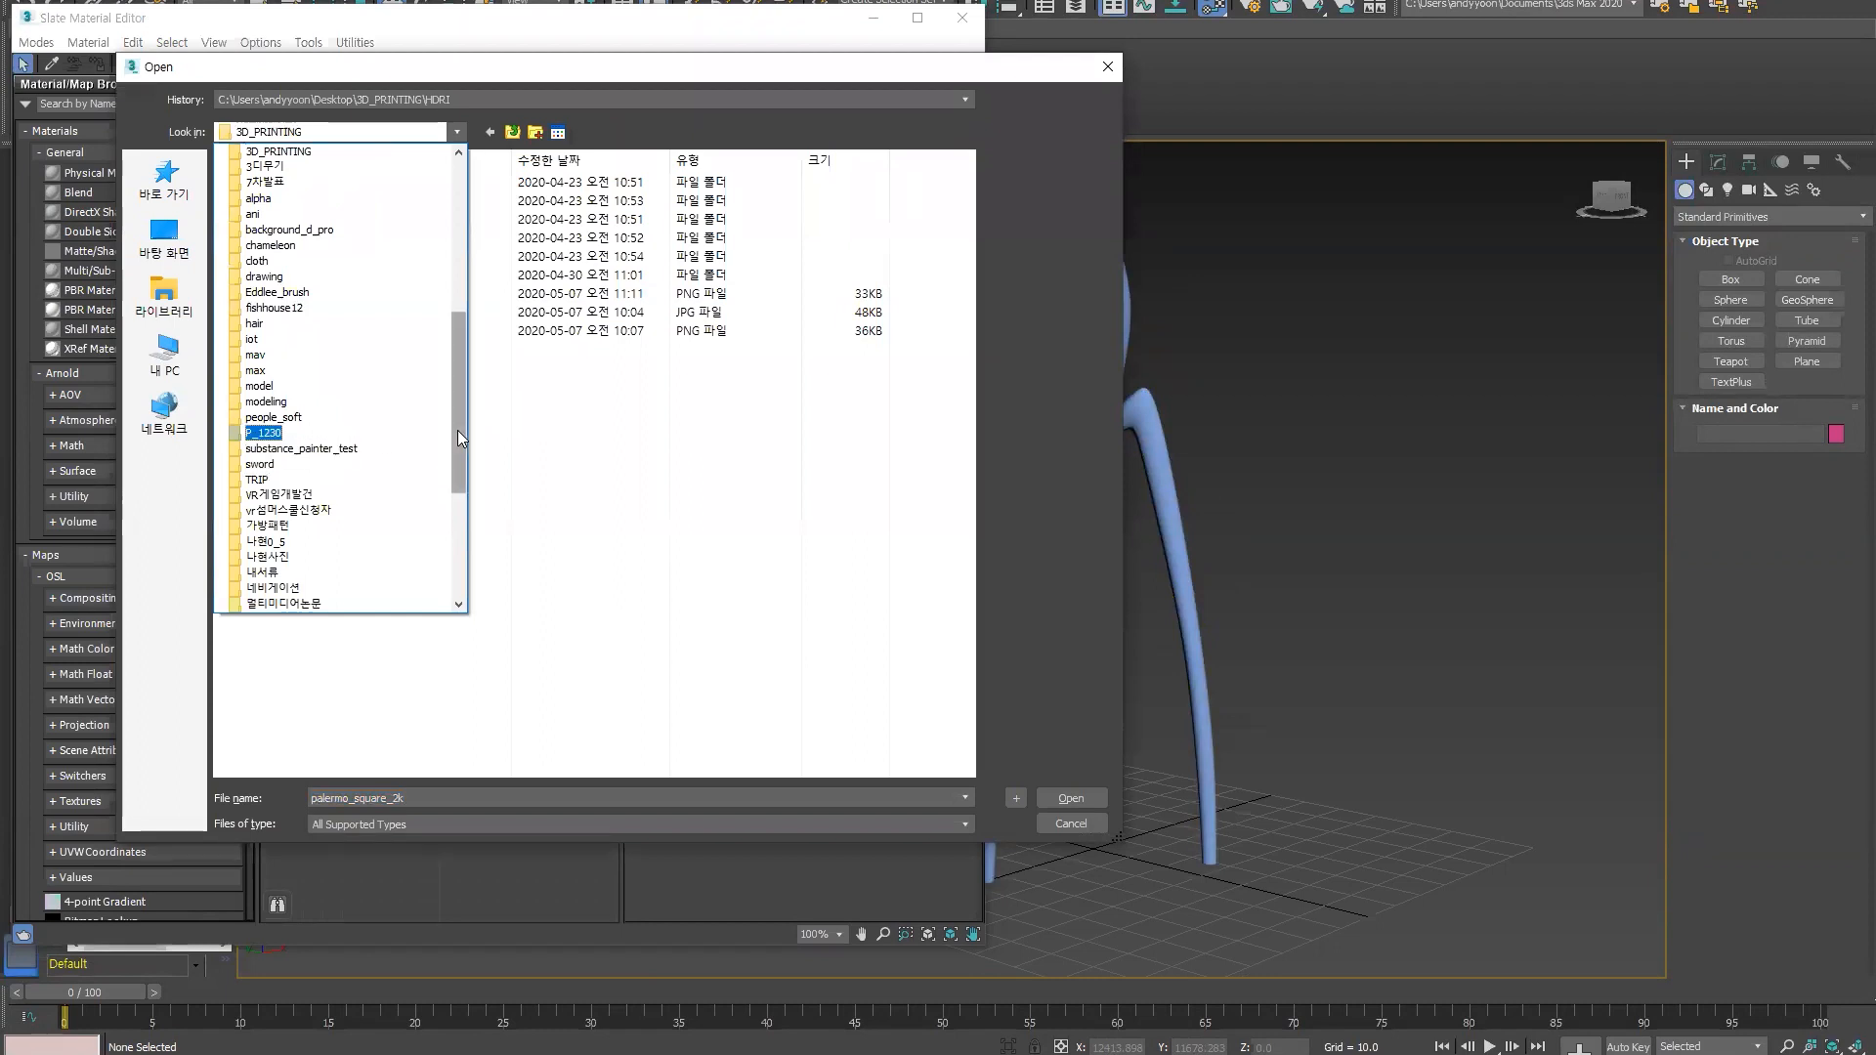
scroll(458, 430, "up", 6)
scroll(469, 280, "up", 3)
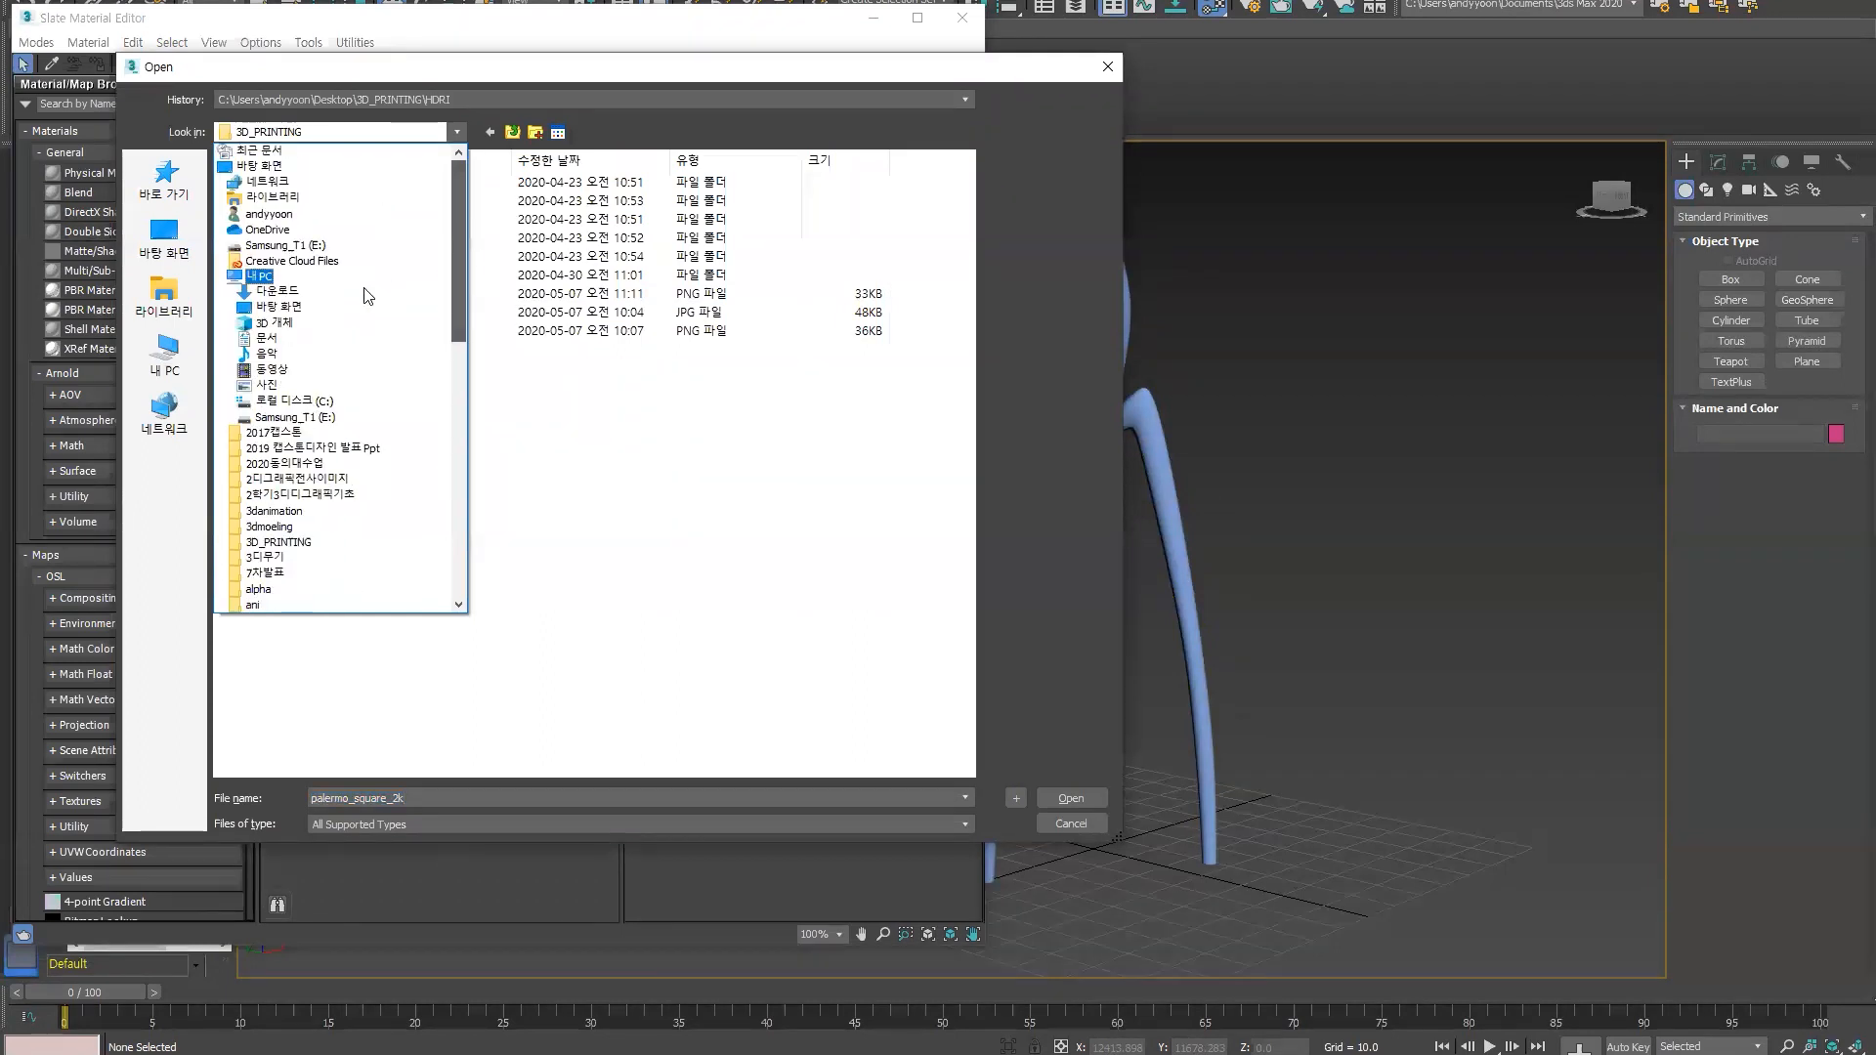
left_click(281, 286)
double_click(302, 376)
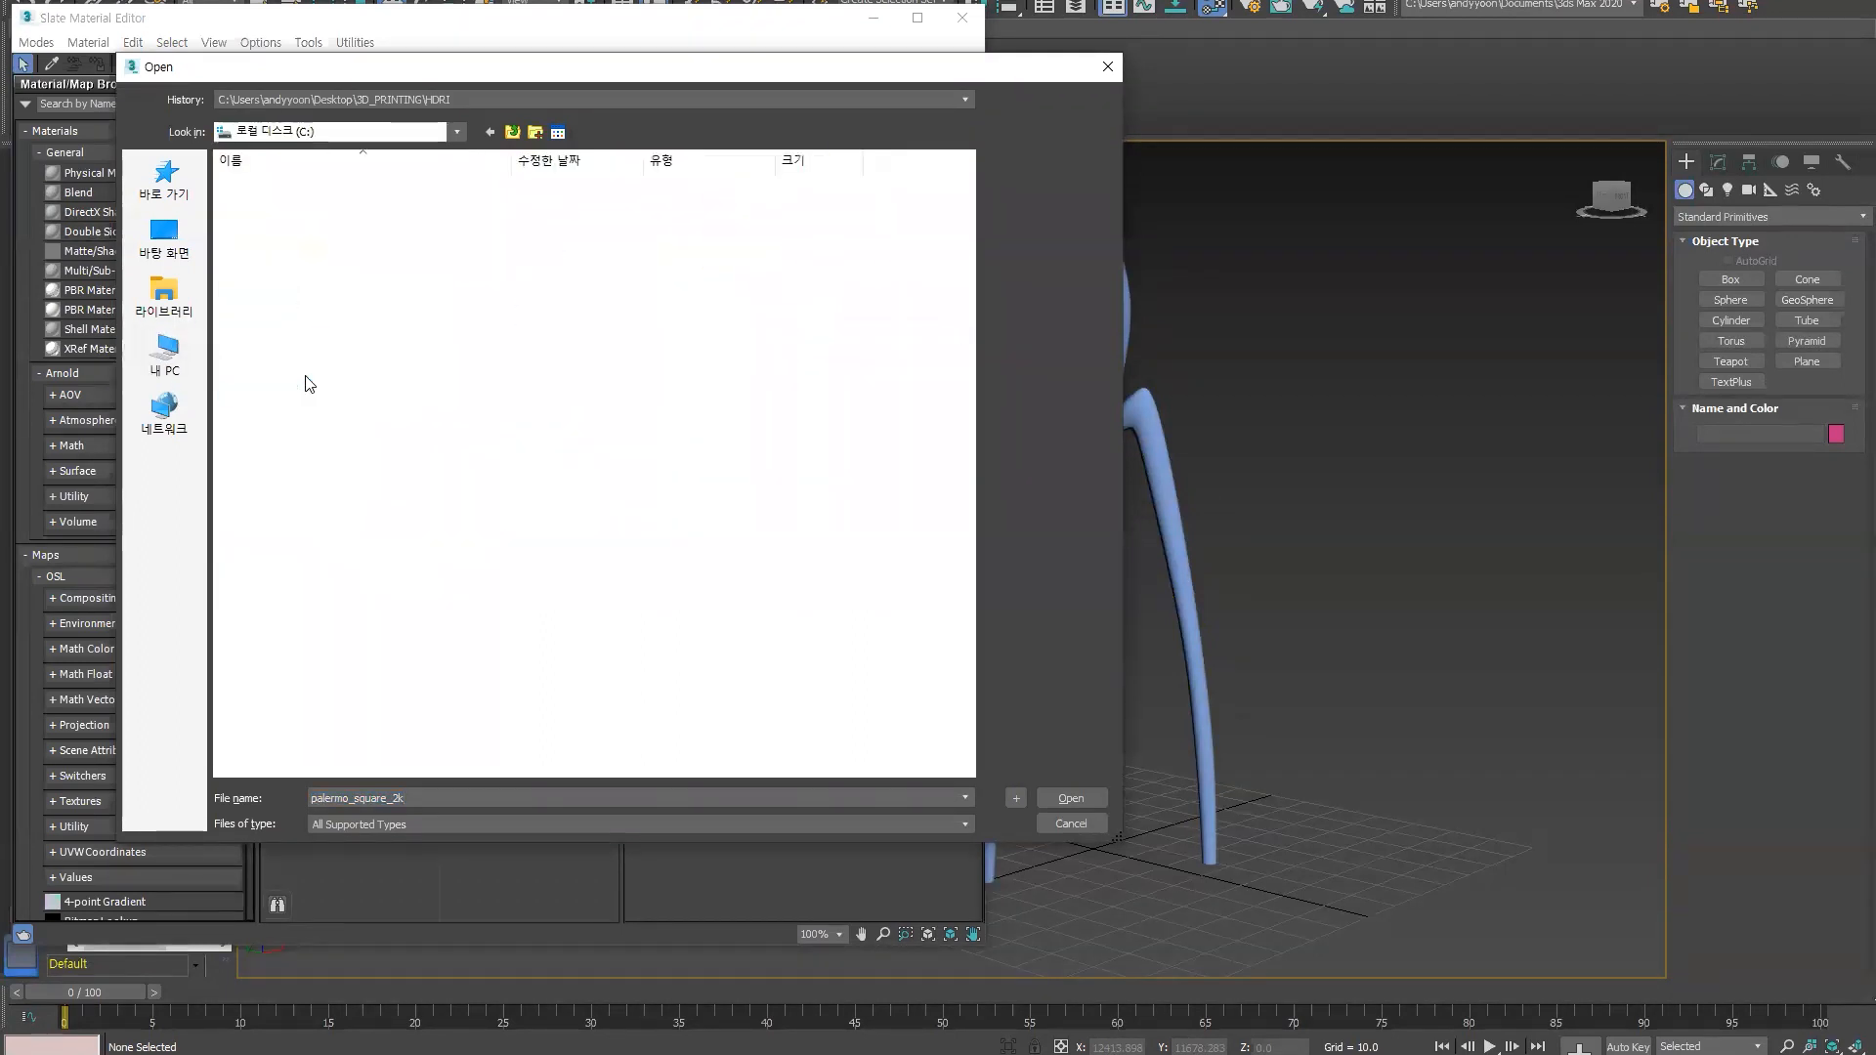
double_click(290, 276)
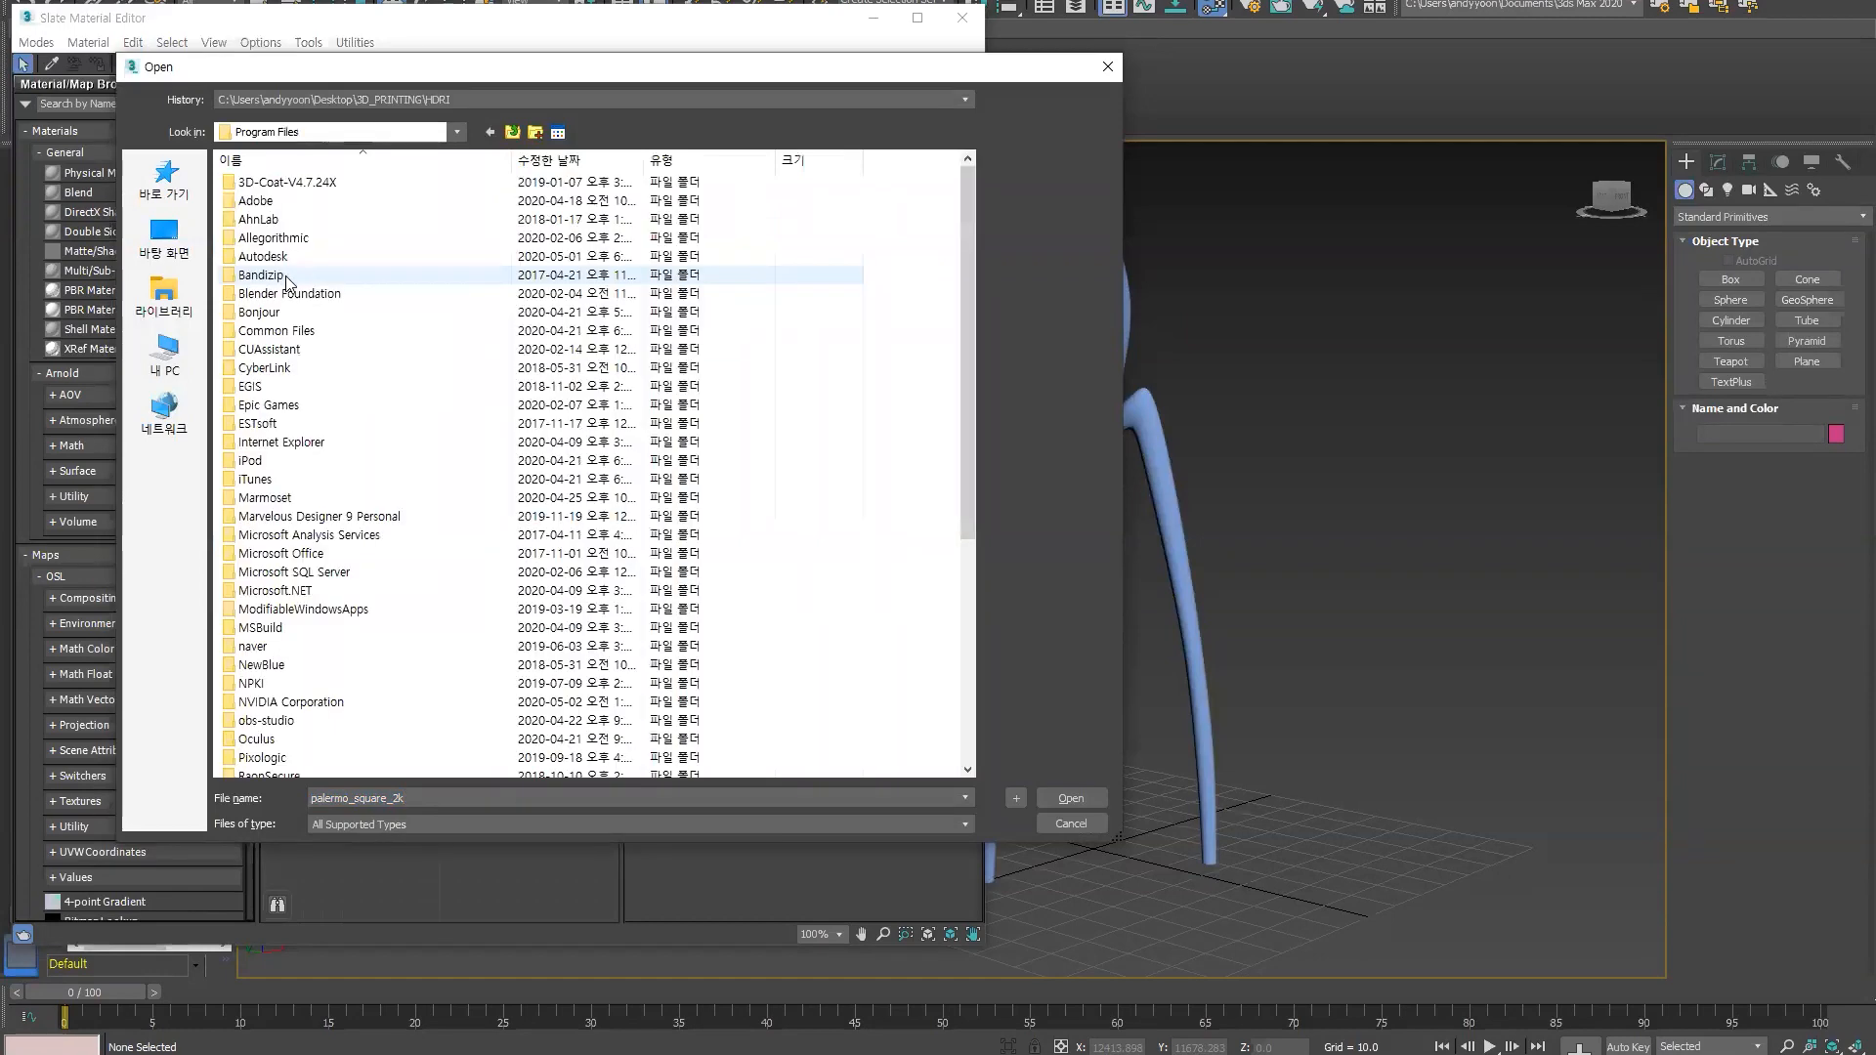
double_click(262, 258)
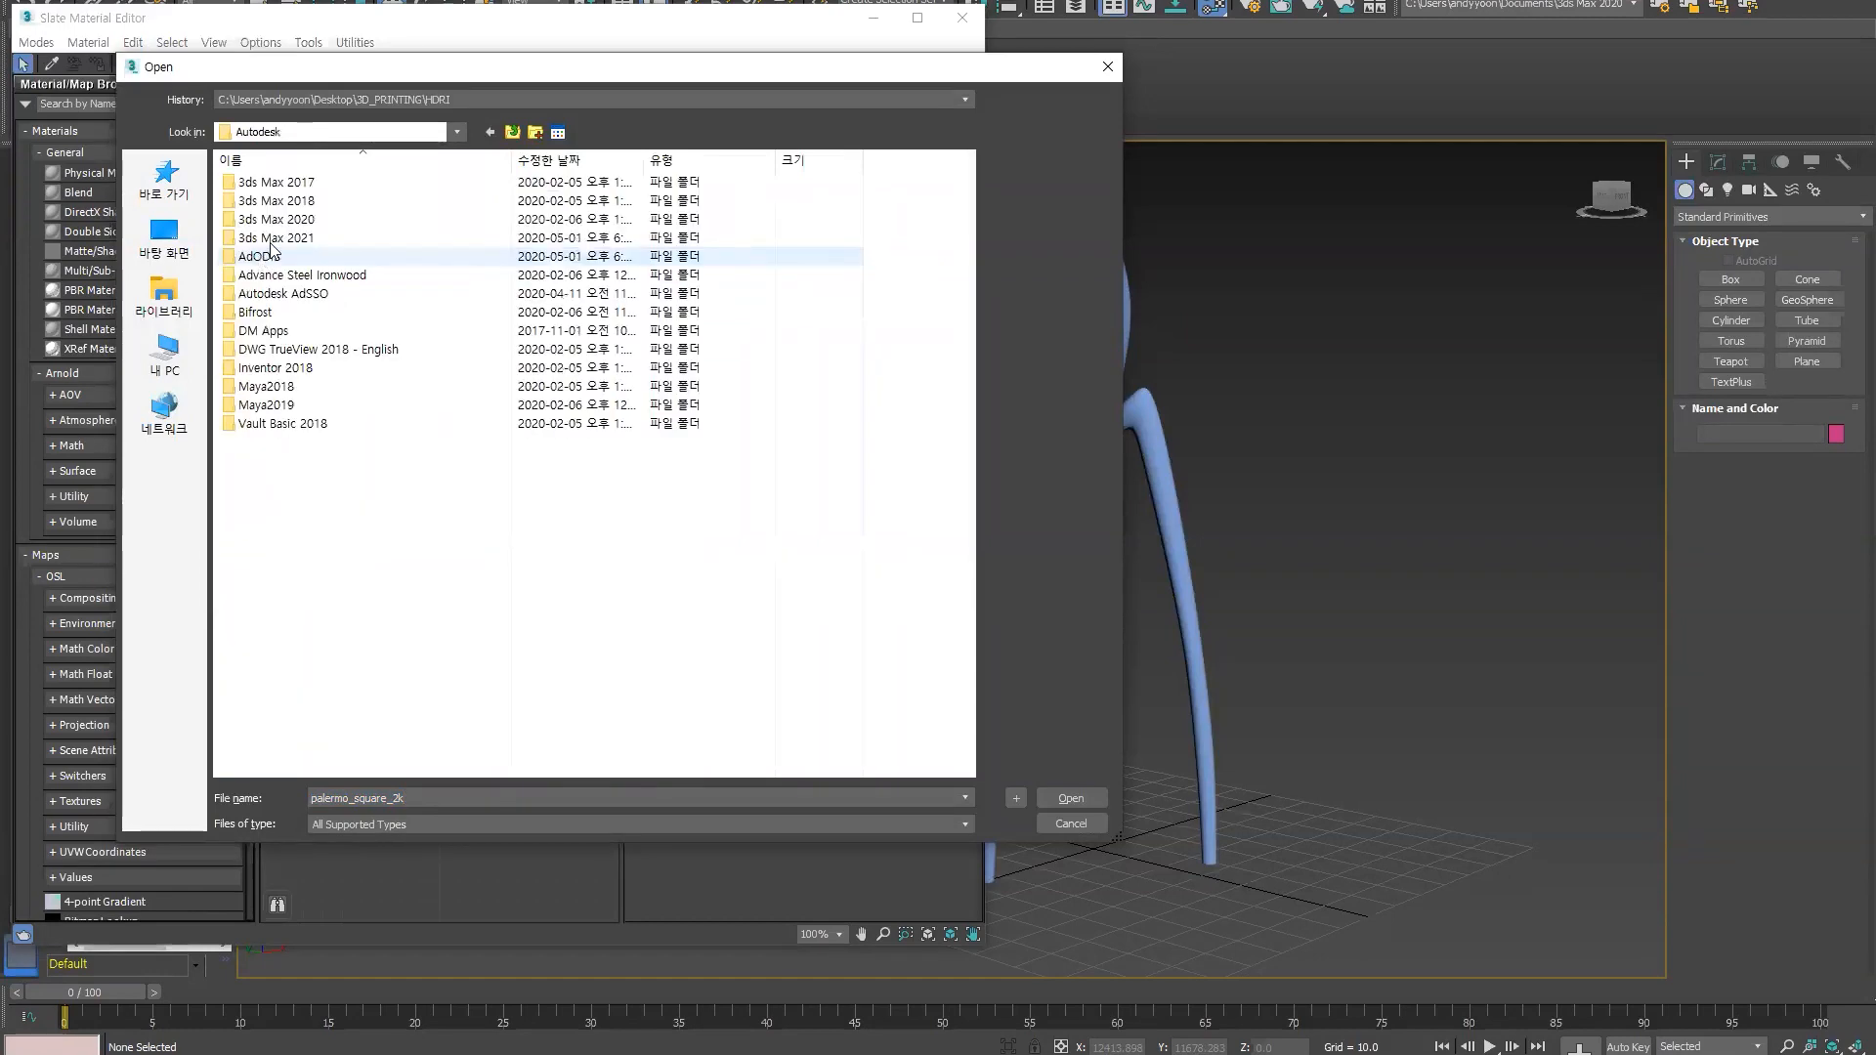
double_click(272, 241)
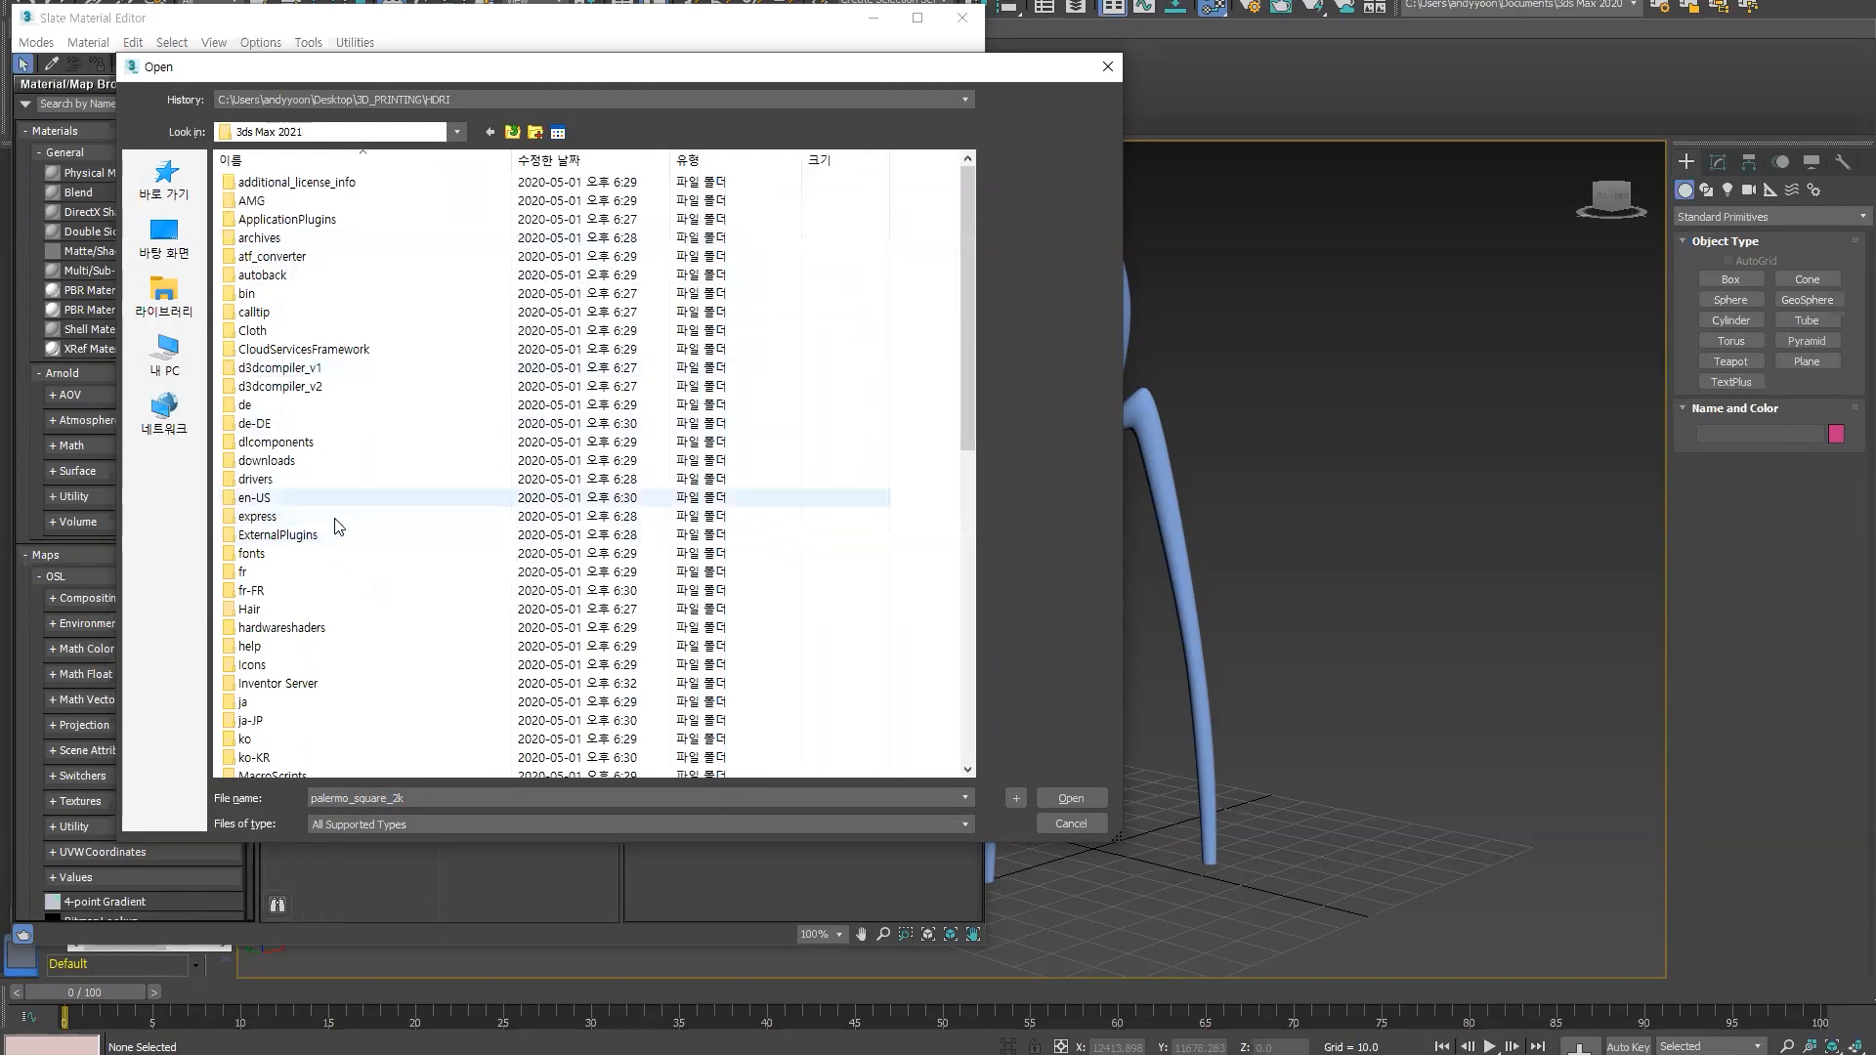
scroll(332, 537, "down", 4)
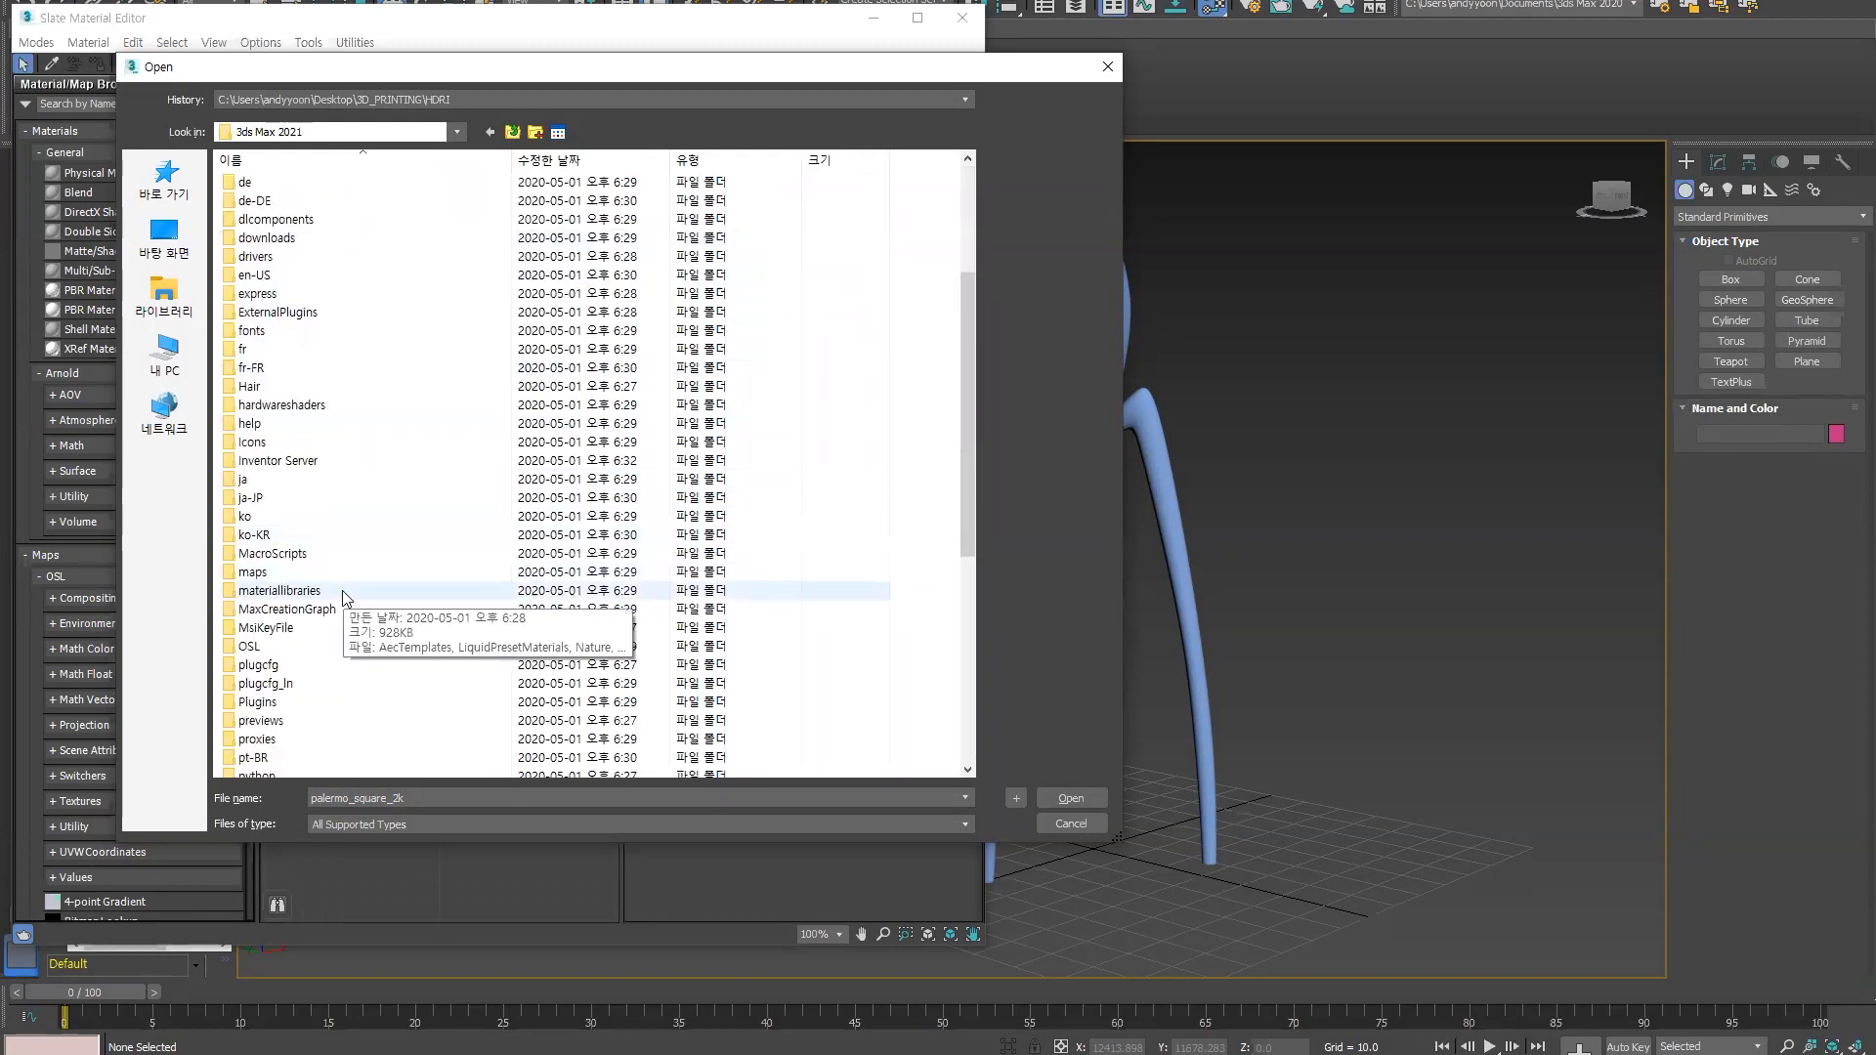
double_click(281, 575)
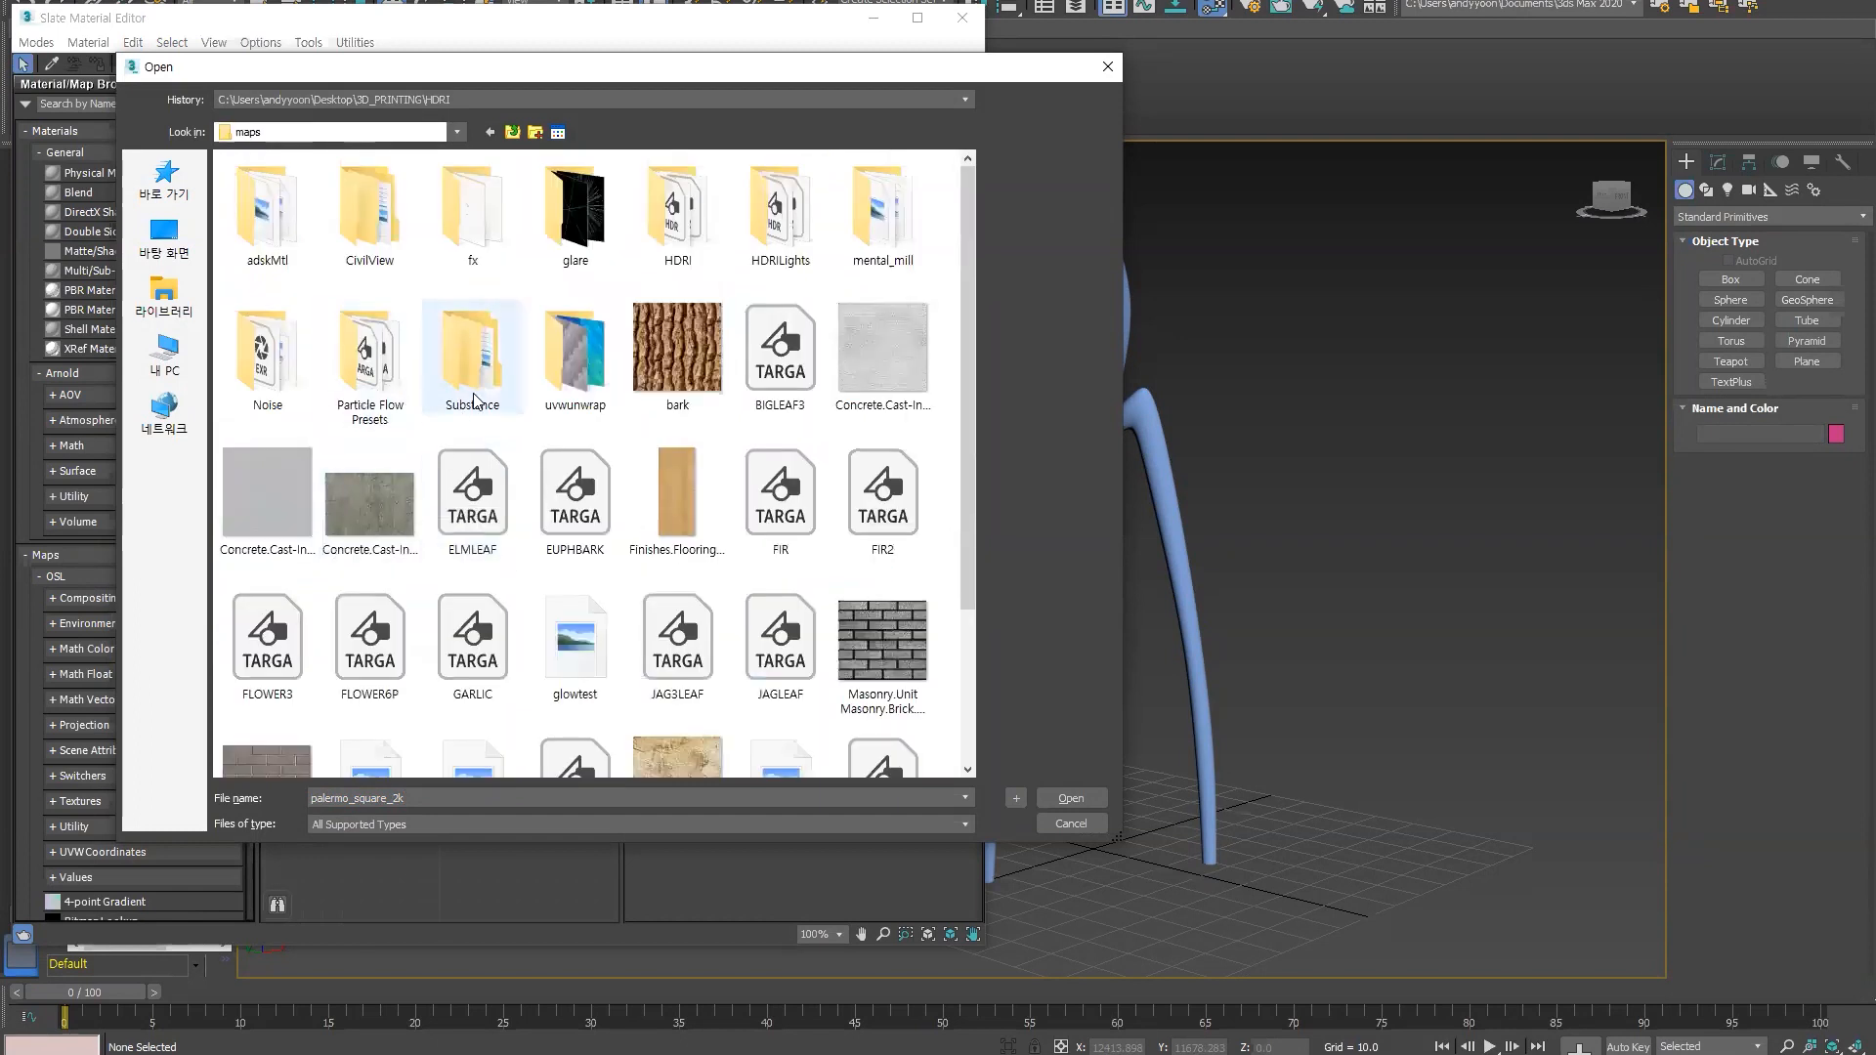
double_click(689, 210)
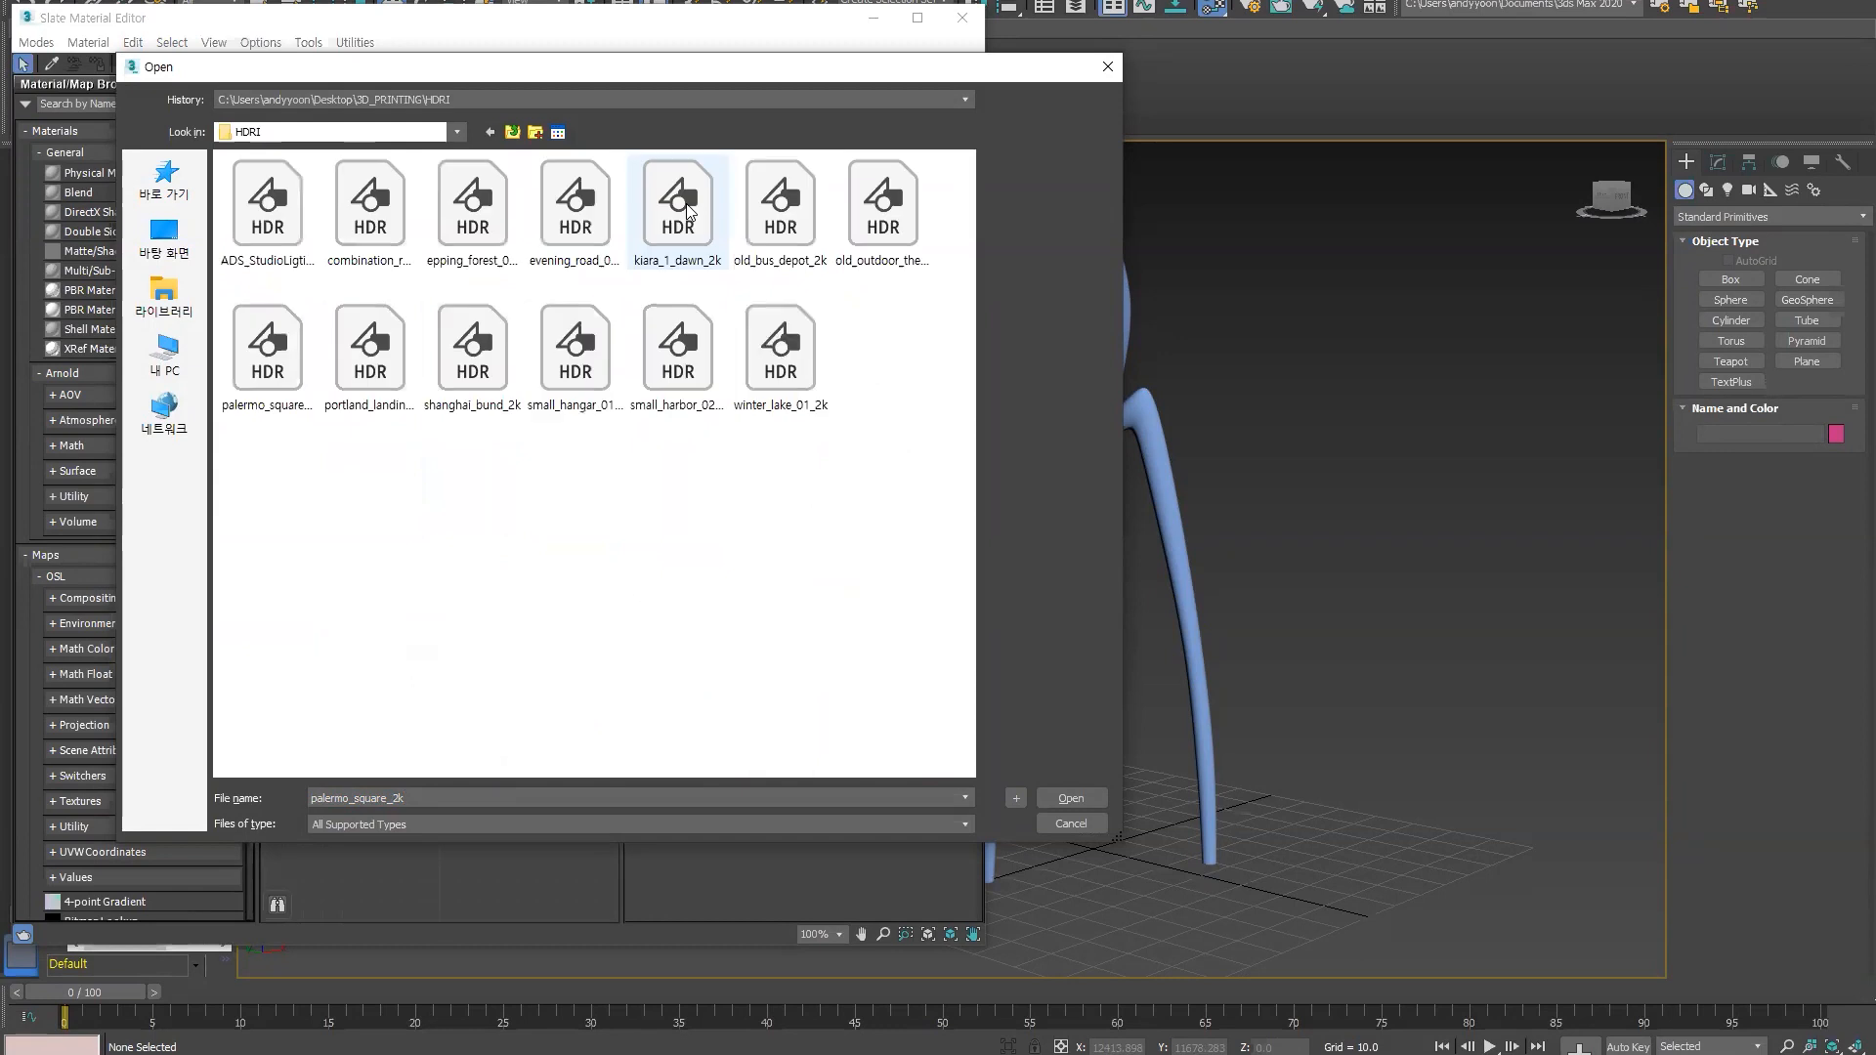
- Load combination_room_2k.hdr as the map's HDRI file and open the HDRI Environment map's parameters
left_click(578, 225)
key("Right")
key("Right")
key("Right")
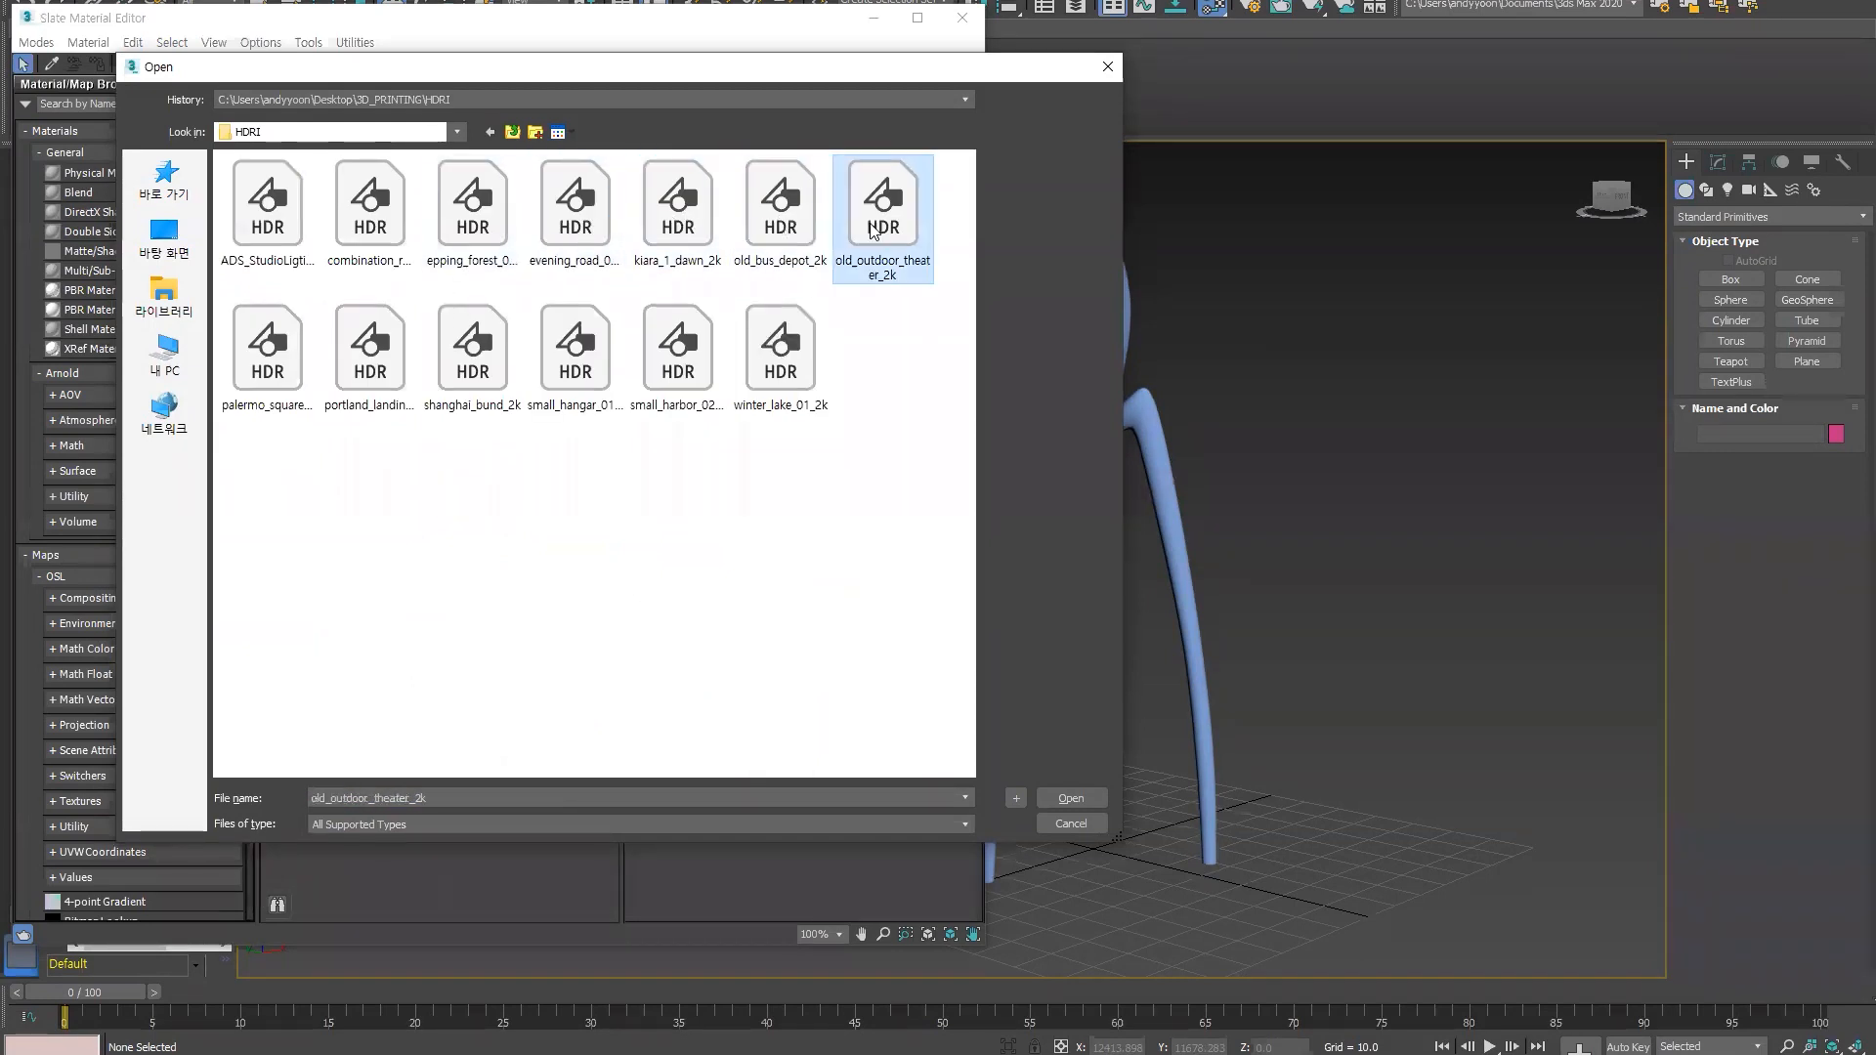
key("Down")
left_click(705, 370)
left_click(556, 361)
left_click(477, 354)
left_click(374, 345)
left_click(283, 343)
left_click(311, 215)
left_click(386, 219)
left_click(479, 225)
left_click(572, 232)
left_click(572, 353)
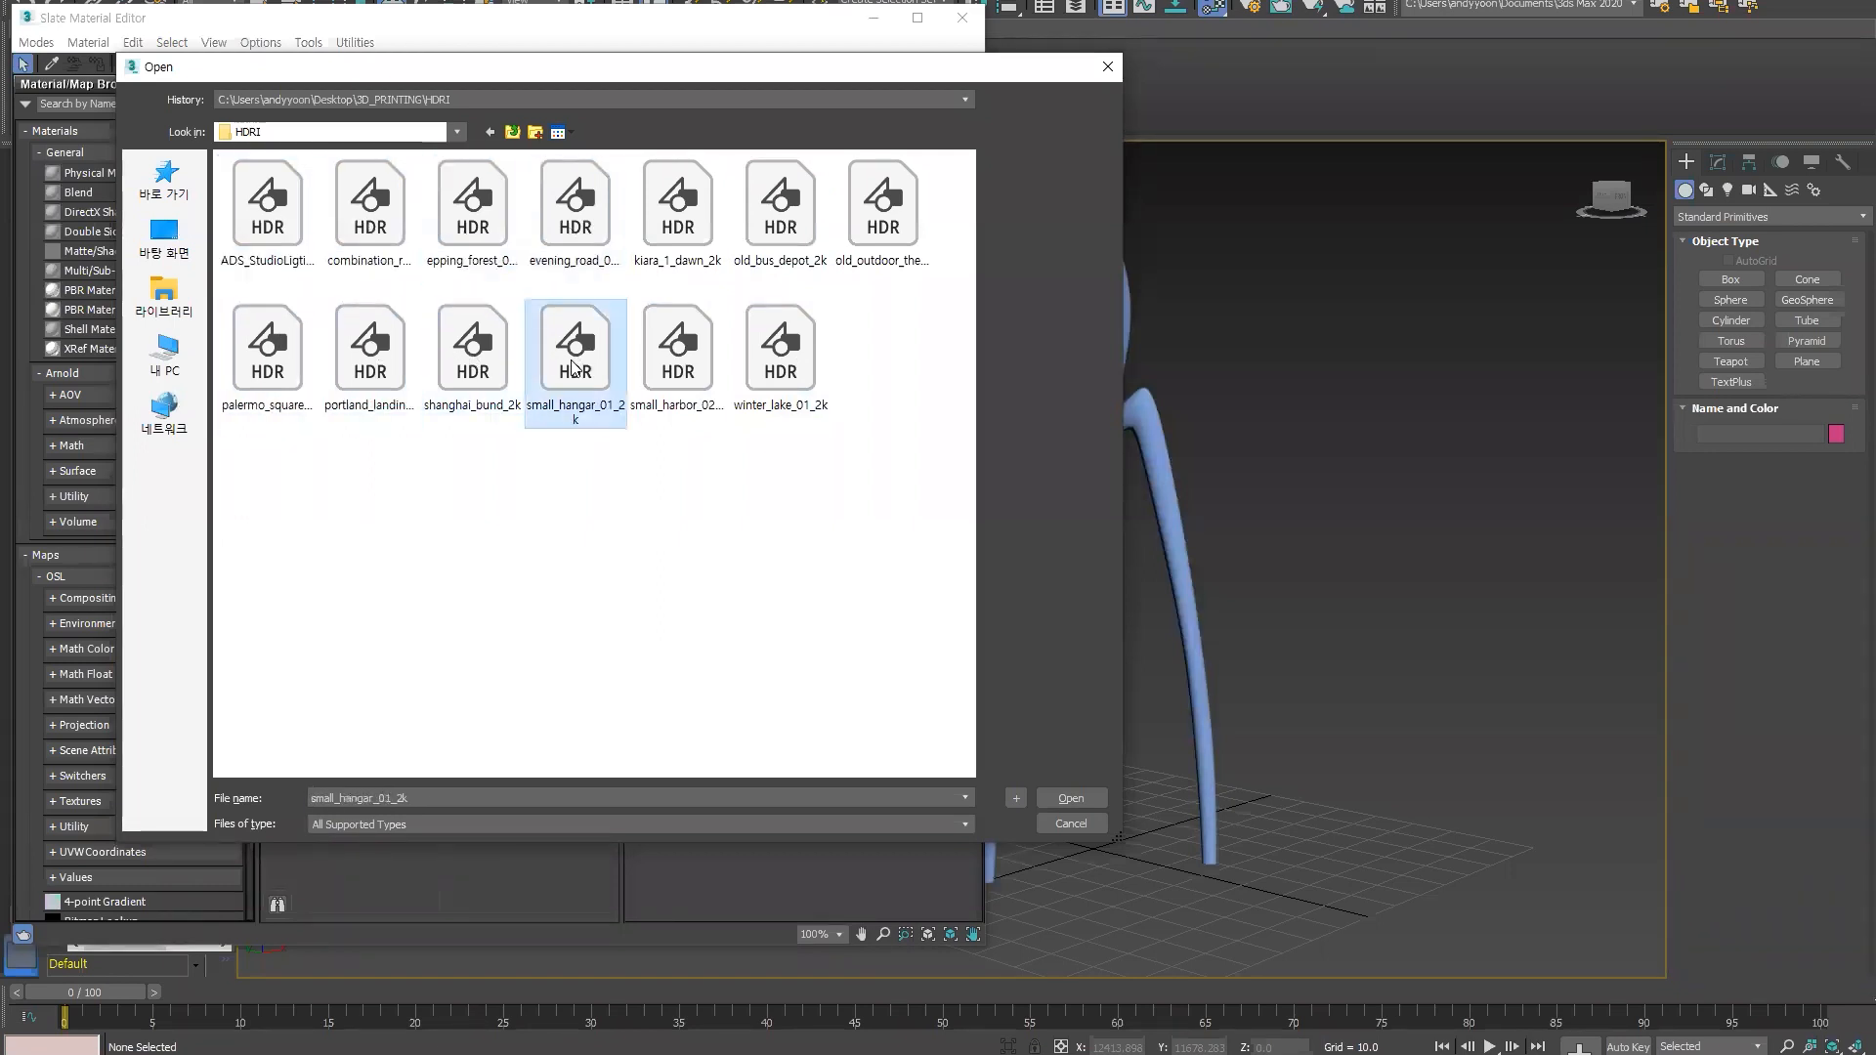
left_click(670, 256)
left_click(1069, 799)
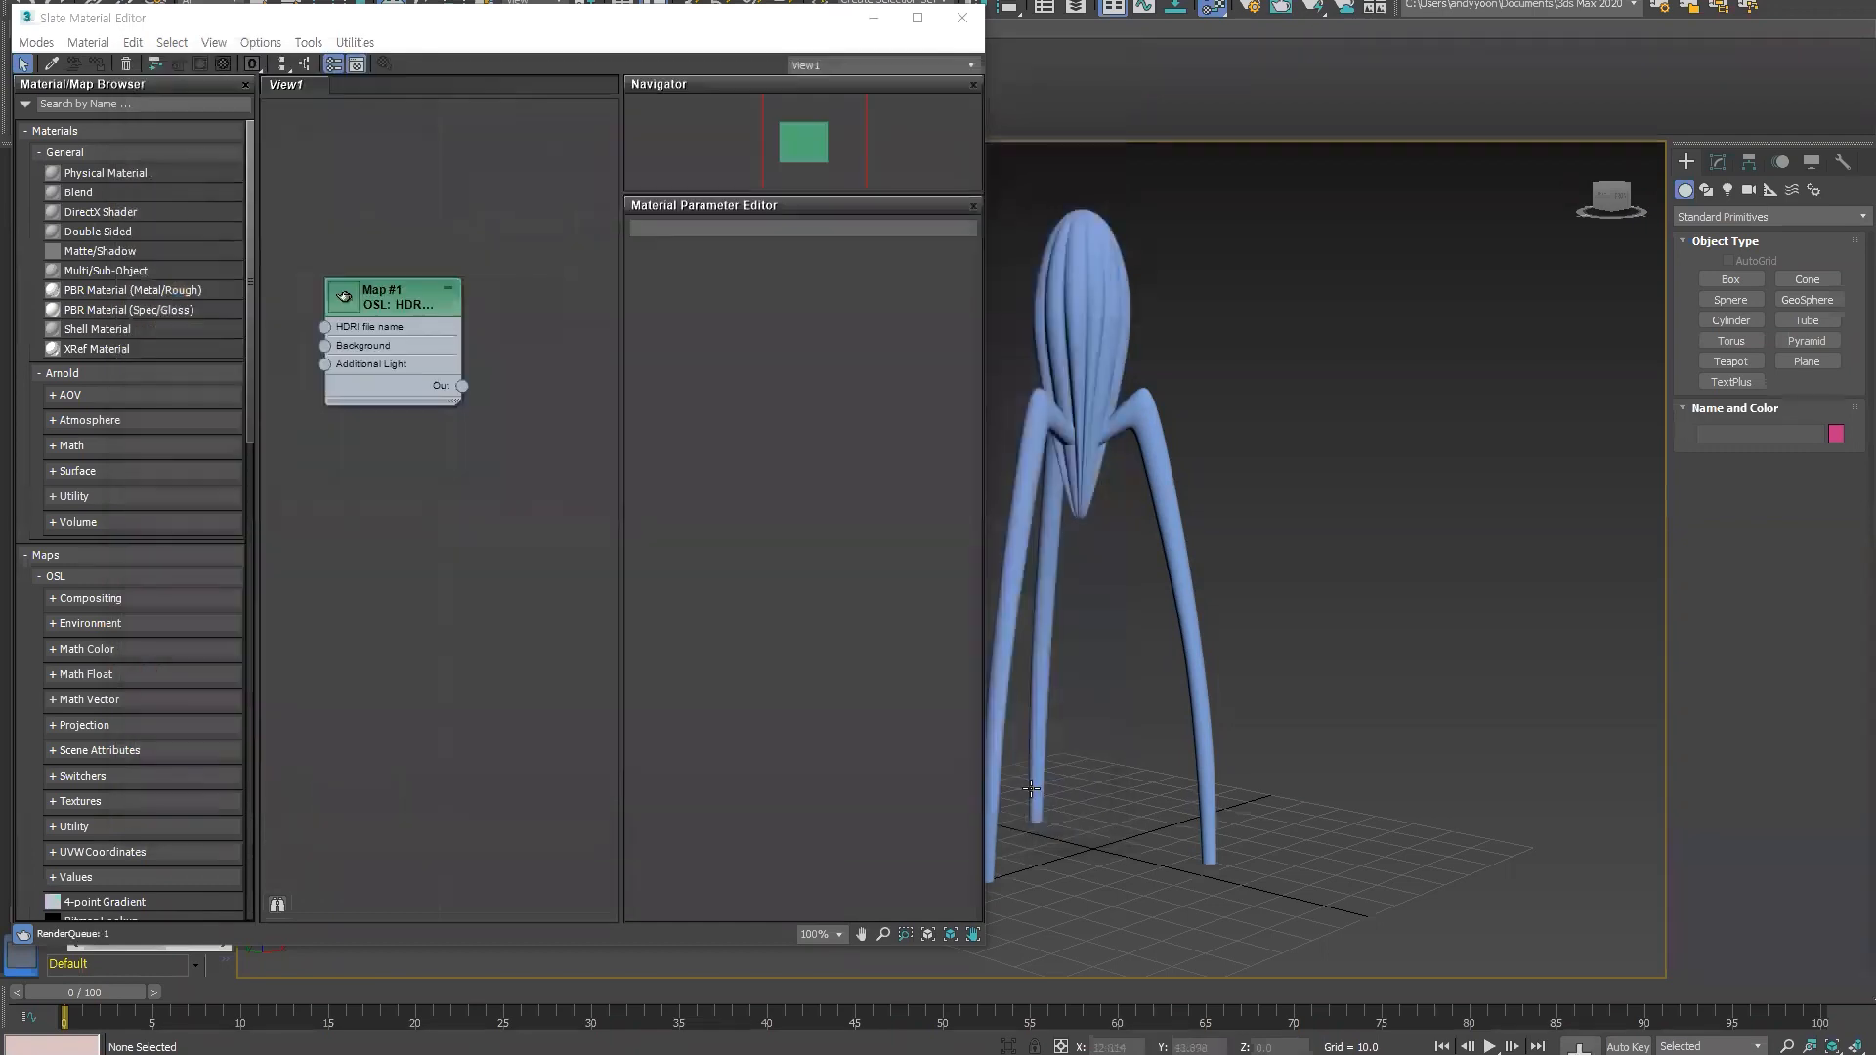
double_click(436, 363)
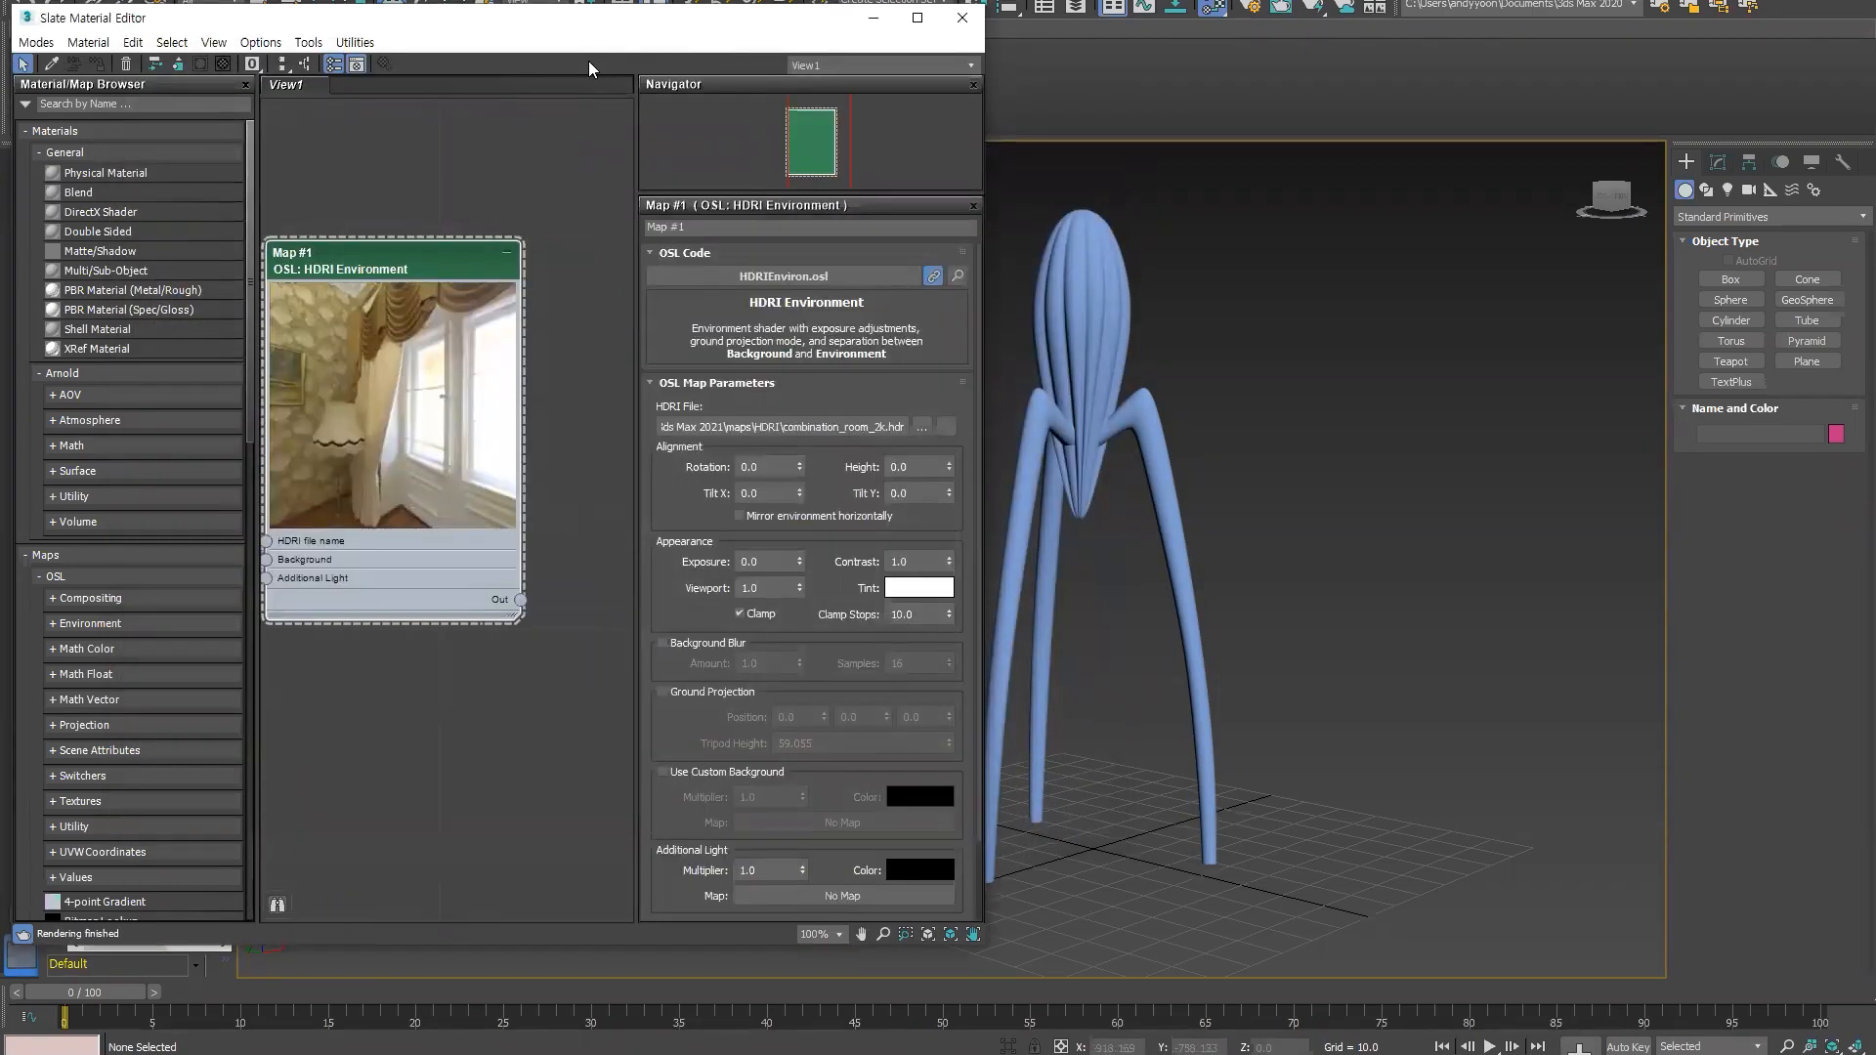
- Assign the HDRI Environment map as an instance to the scene's Environment Map in the Environment and Effects settings
left_click_drag(585, 47, 547, 76)
left_click(578, 3)
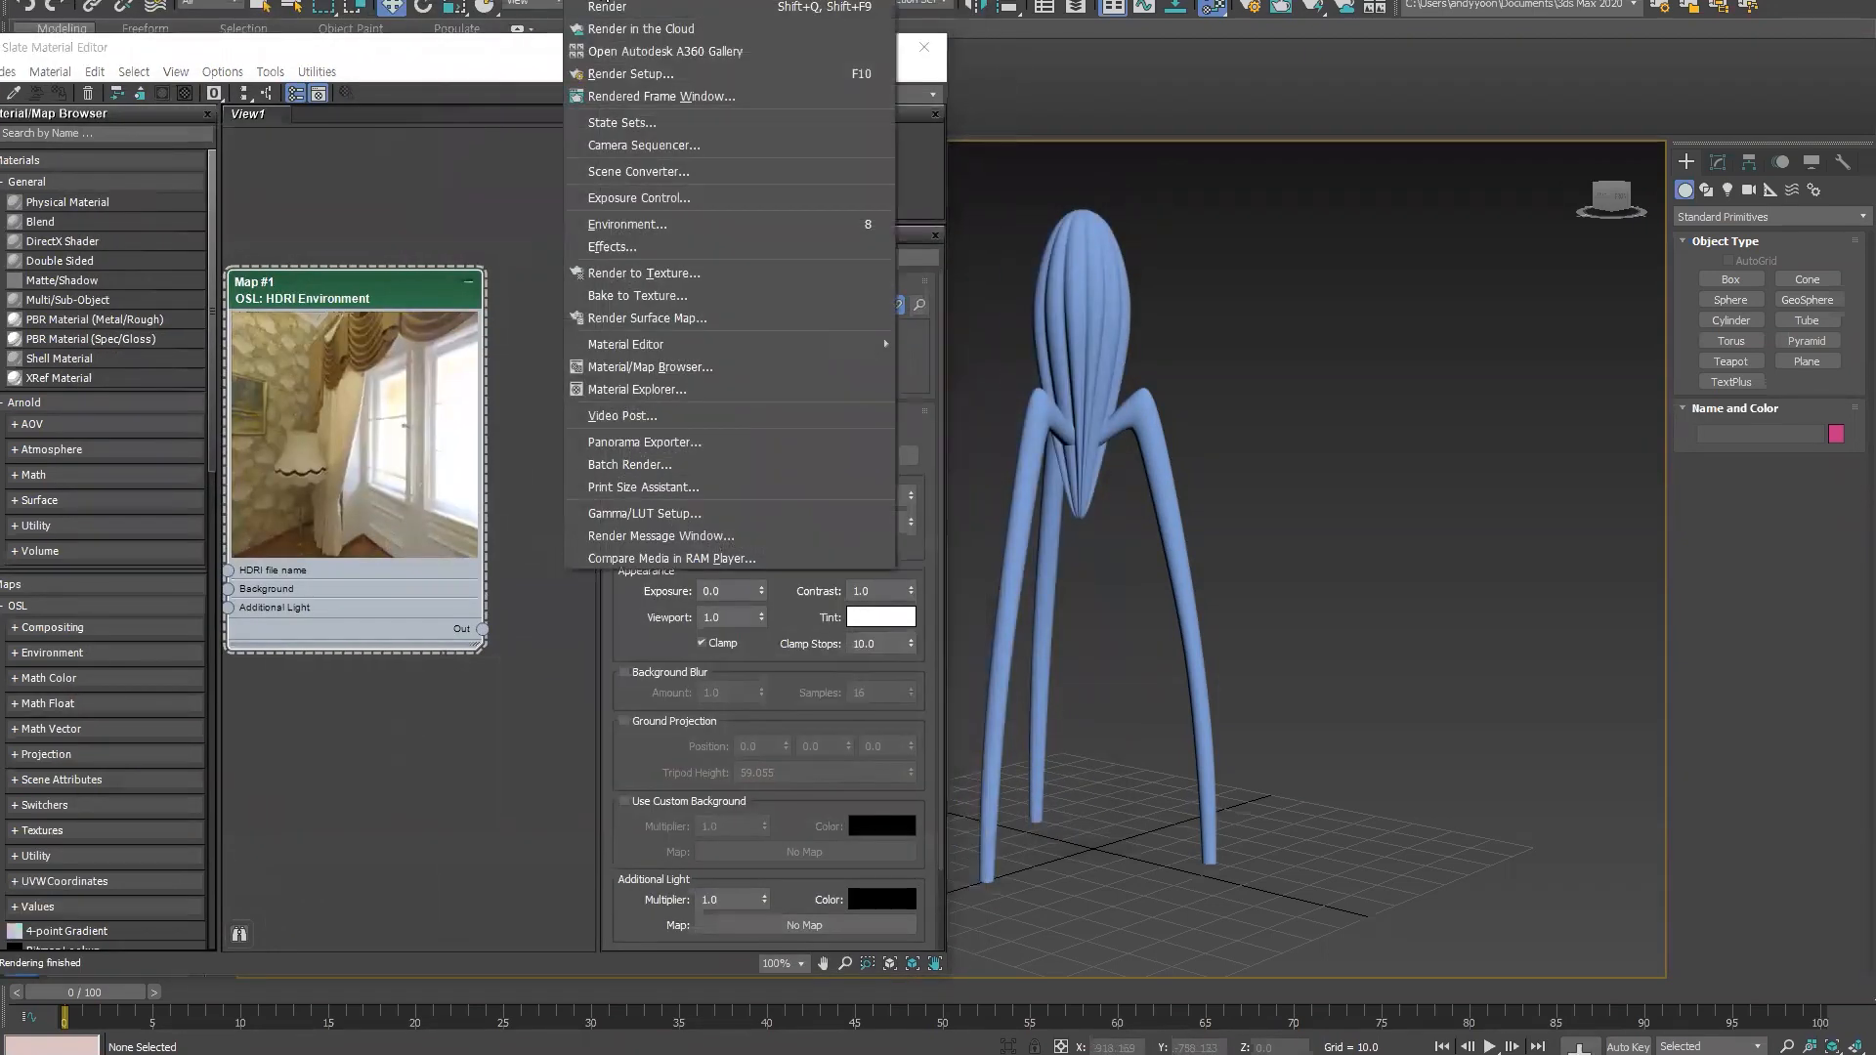
left_click(657, 225)
left_click_drag(1392, 213, 1312, 226)
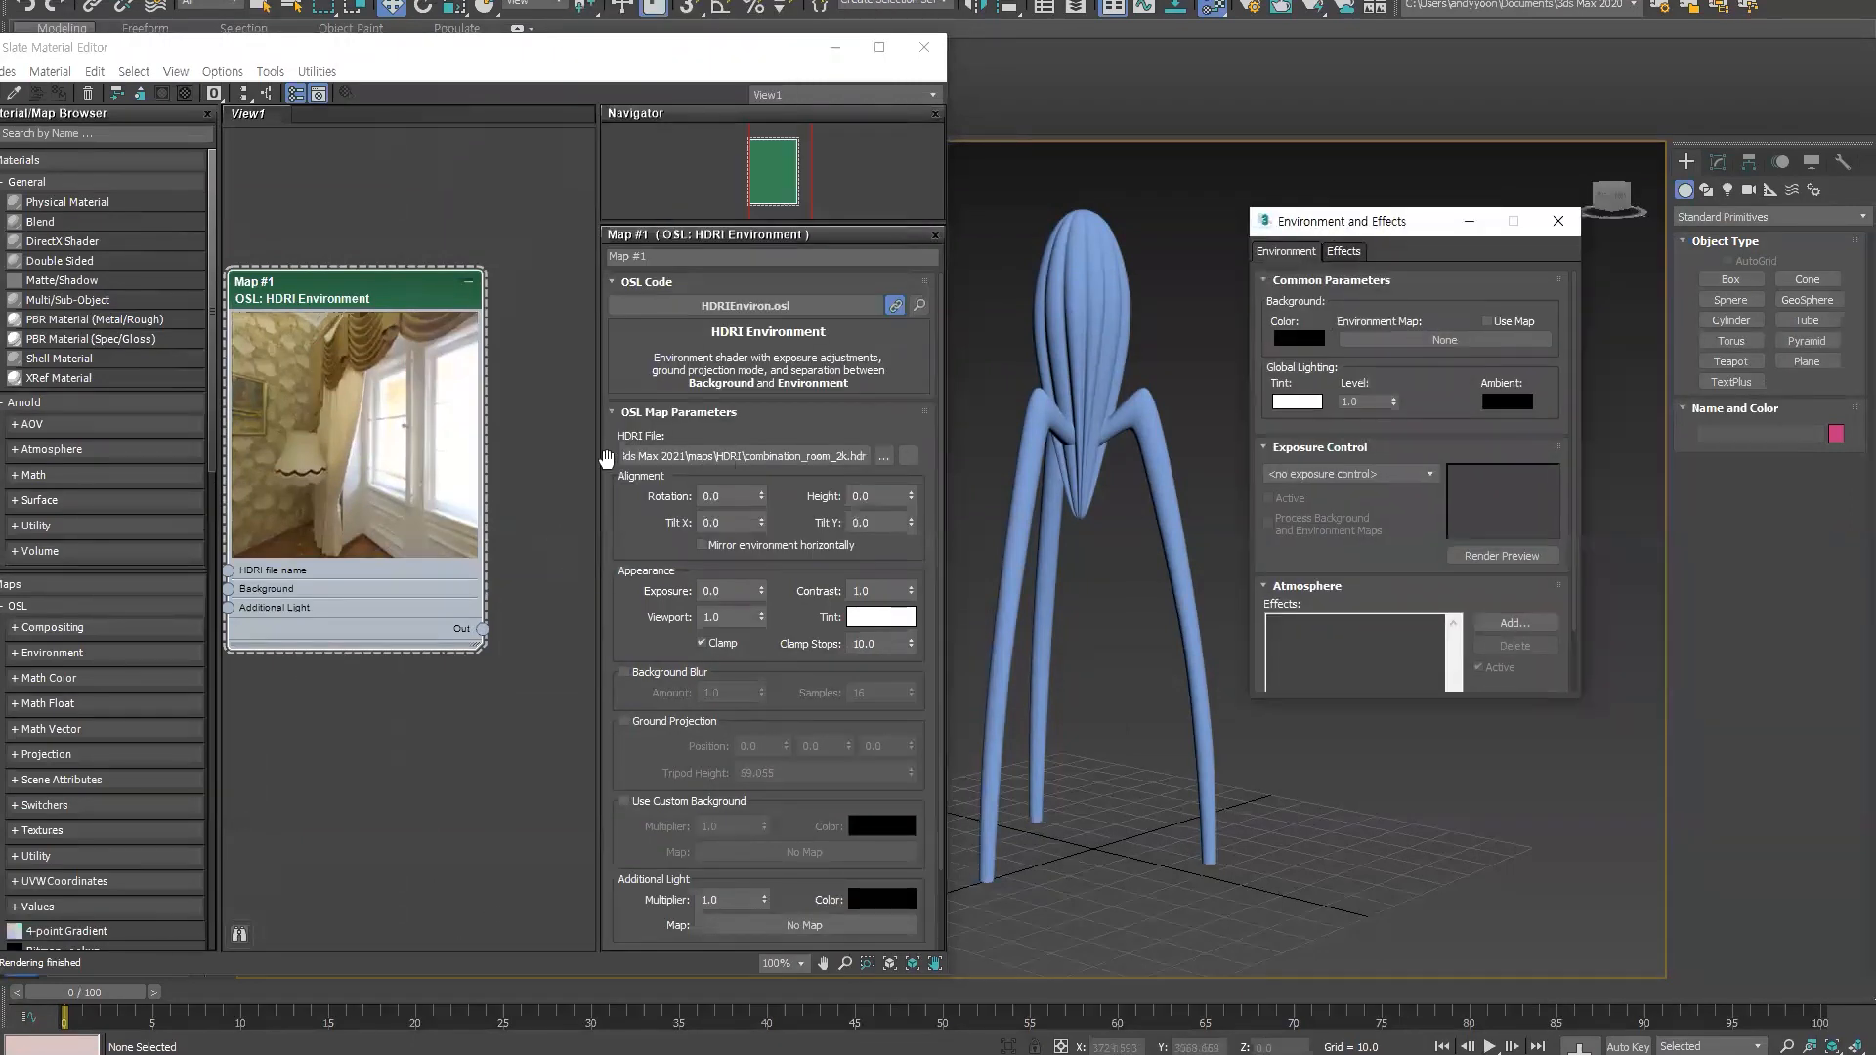
left_click_drag(483, 630, 1436, 341)
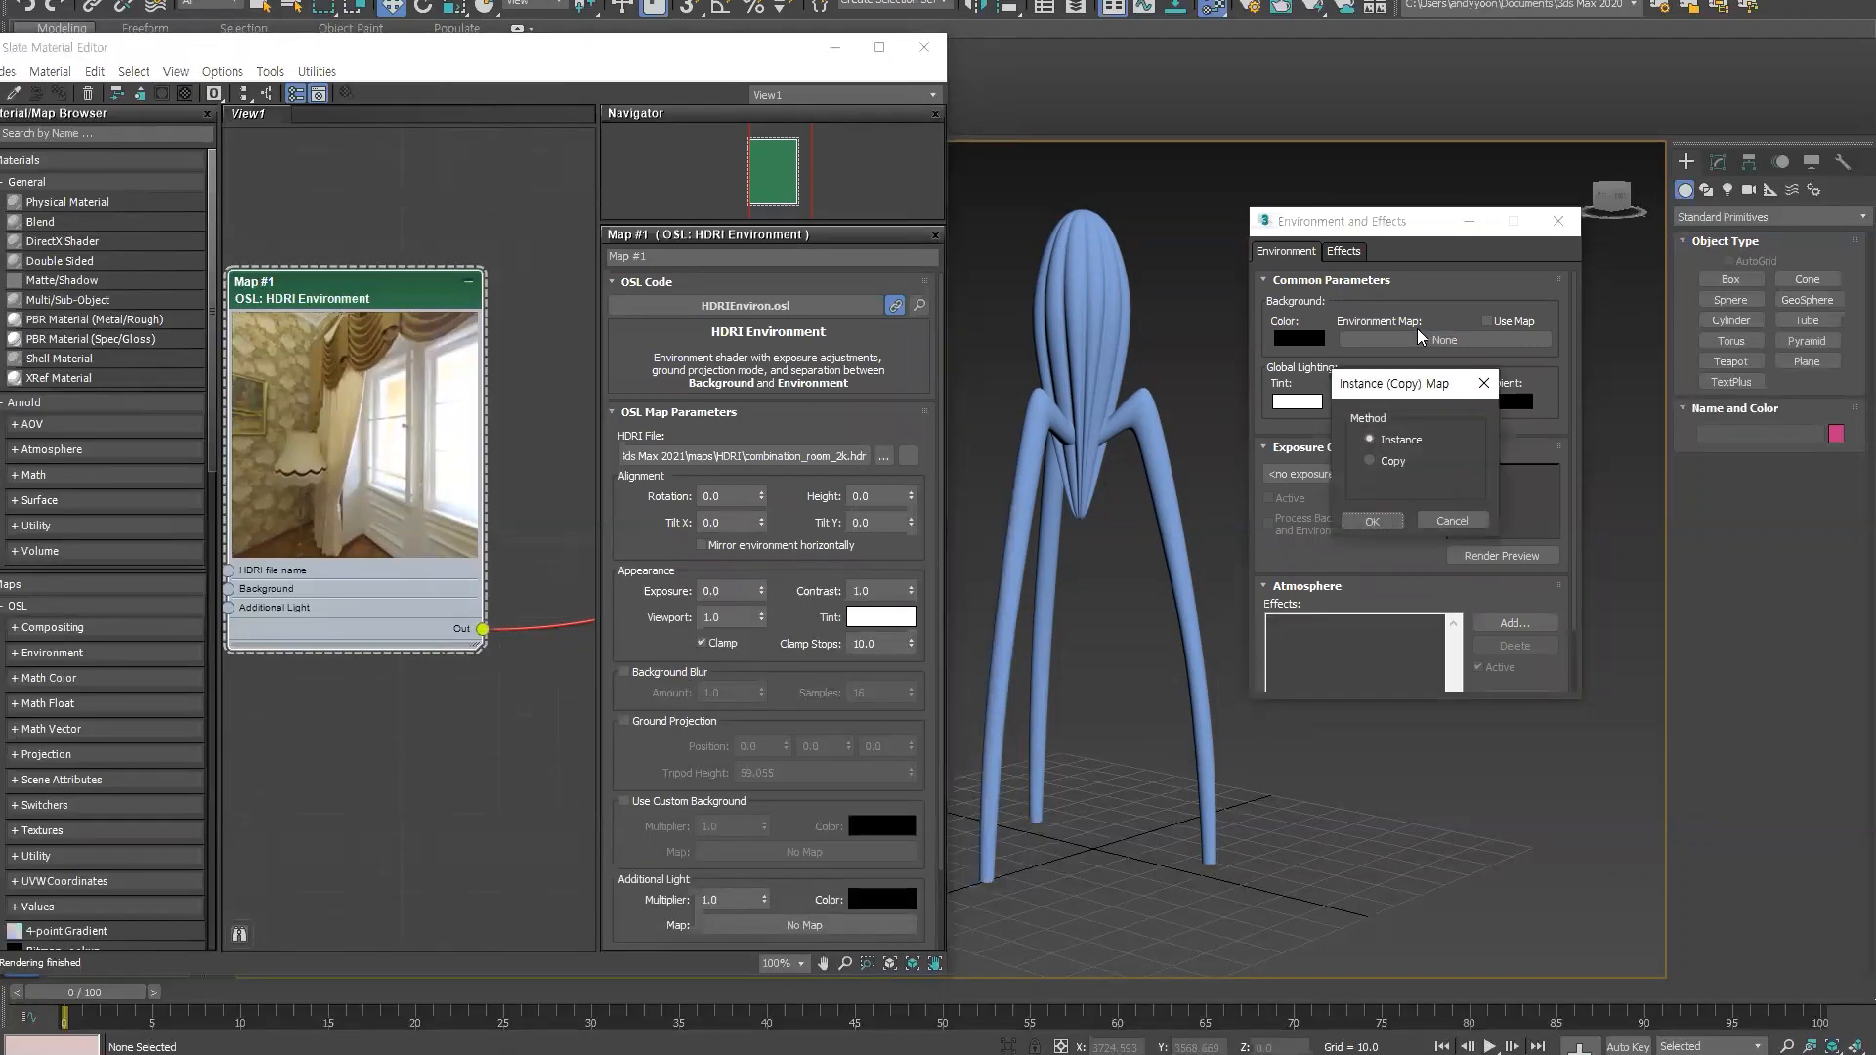
left_click(1373, 521)
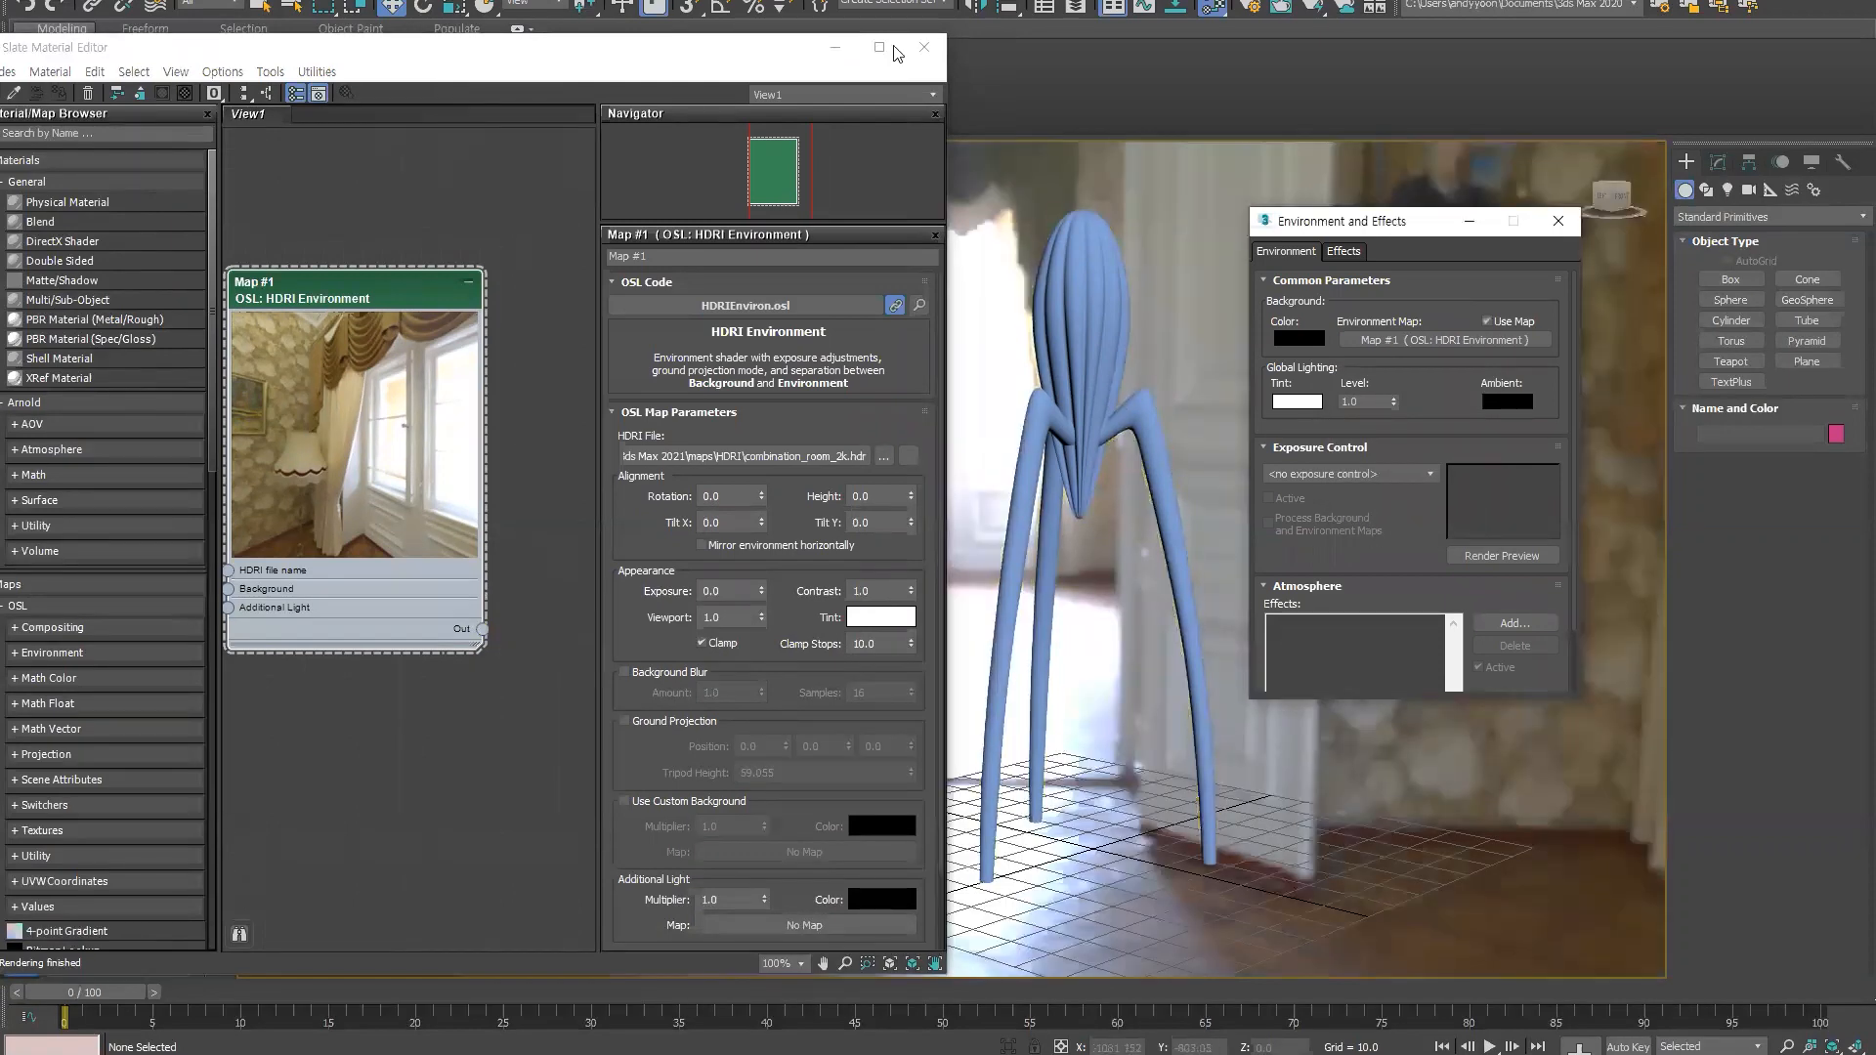
- Check the juicer against the room background from another angle and close the Environment and Effects settings
left_click_drag(699, 51, 425, 42)
middle_click_drag(926, 486, 1006, 684, "alt")
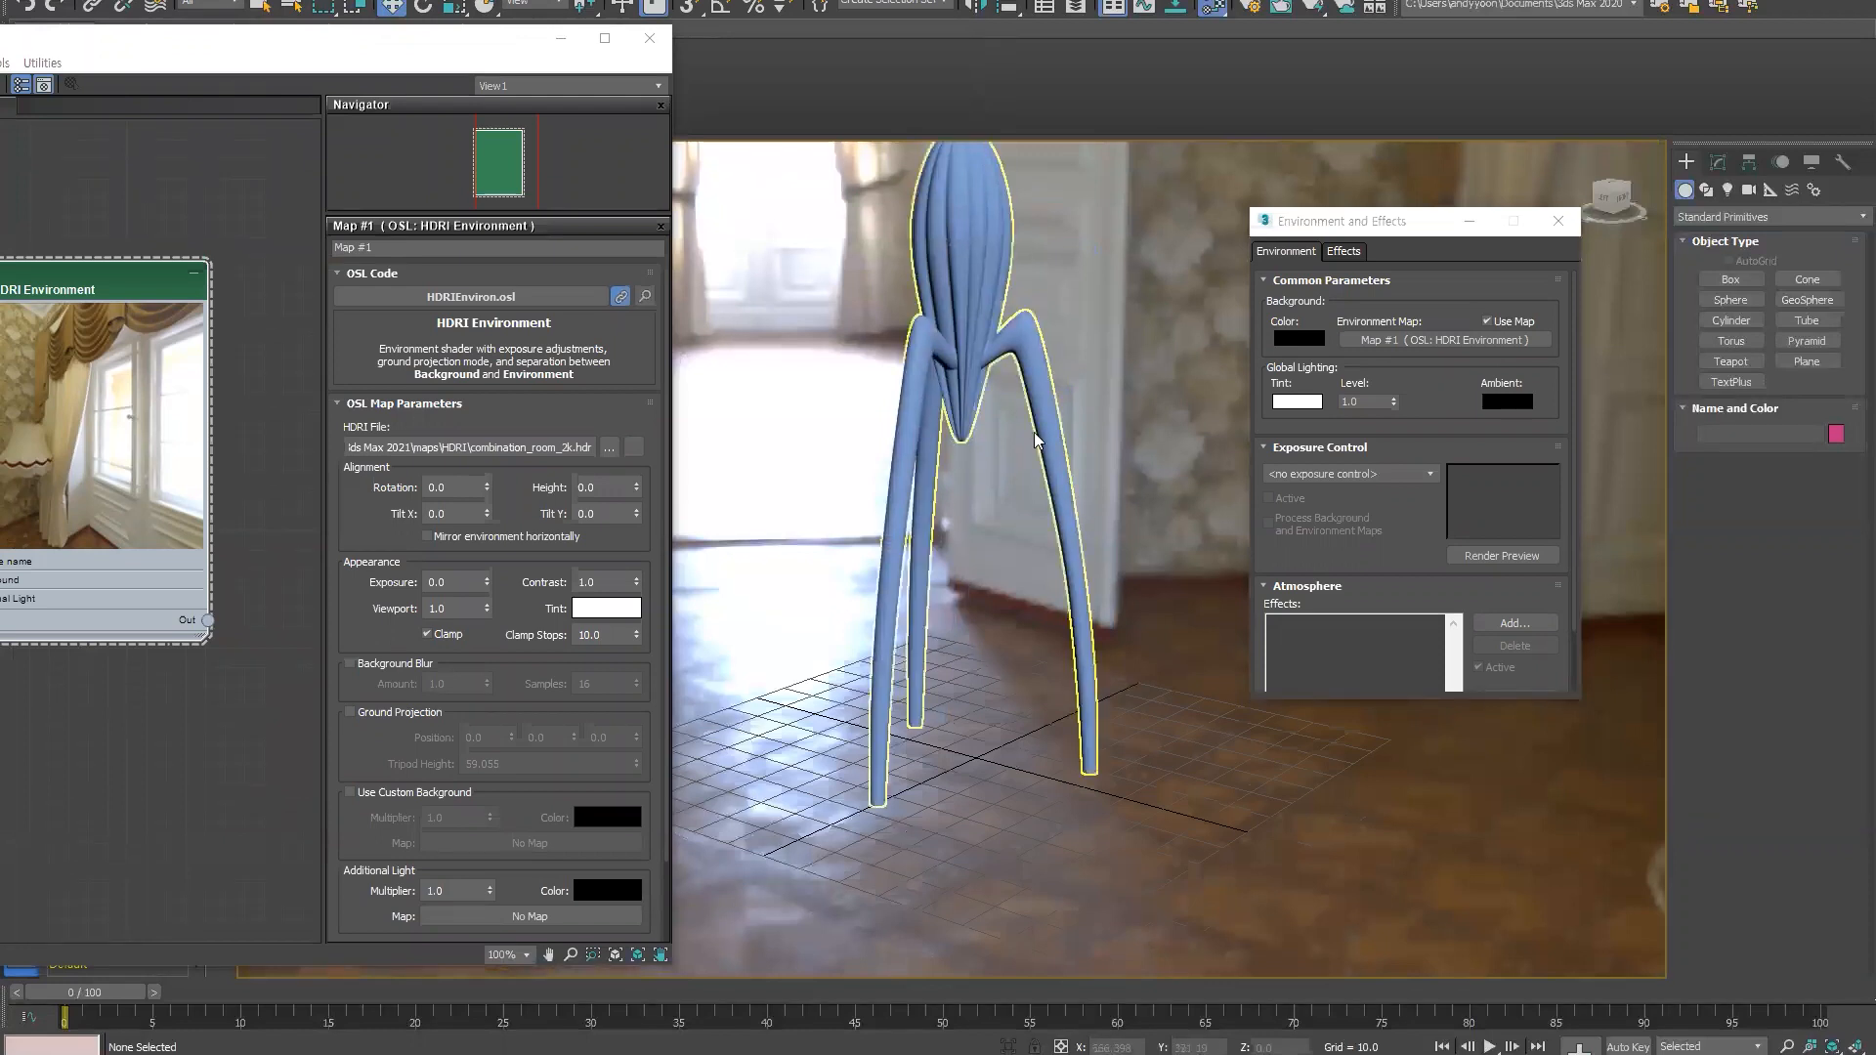
middle_click_drag(1006, 684, 1015, 580)
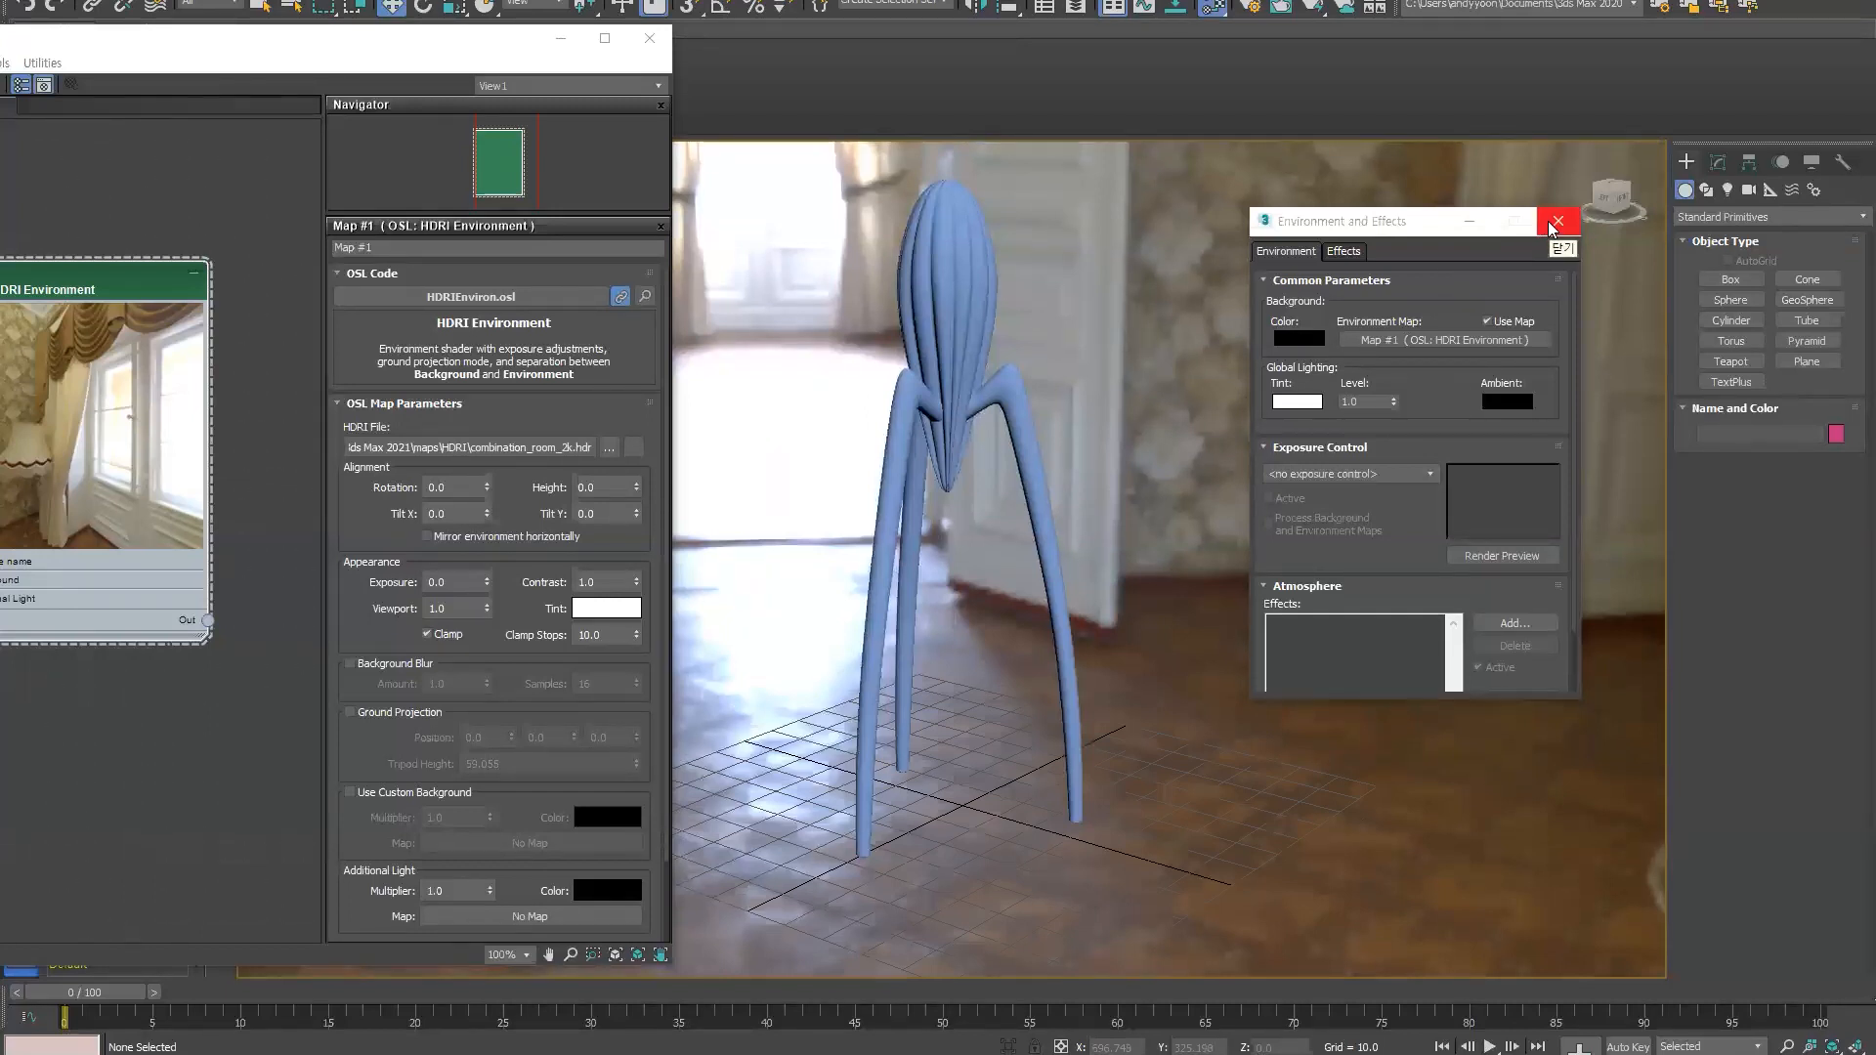
left_click(1554, 224)
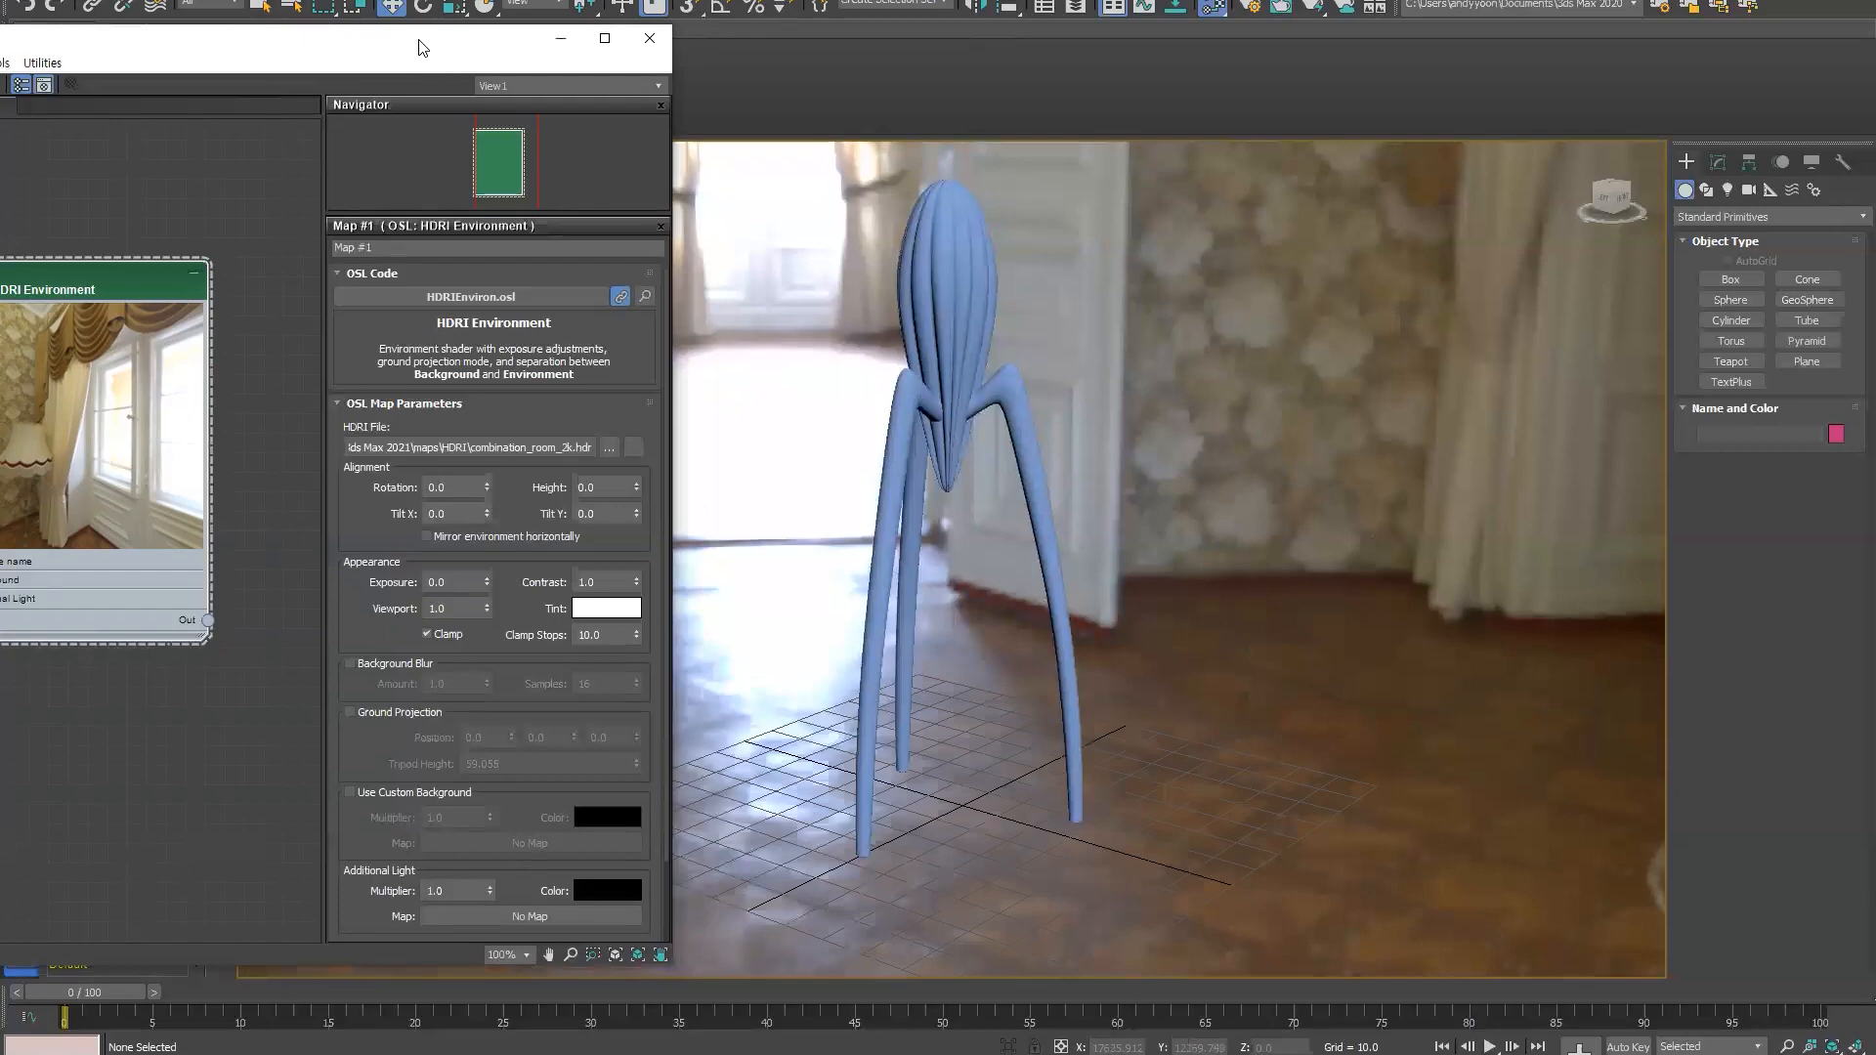
- Move and resize the Slate Material Editor so the juicer stays visible beside it and the whole map node fits in view
left_click_drag(420, 47, 846, 37)
left_click_drag(502, 270, 540, 276)
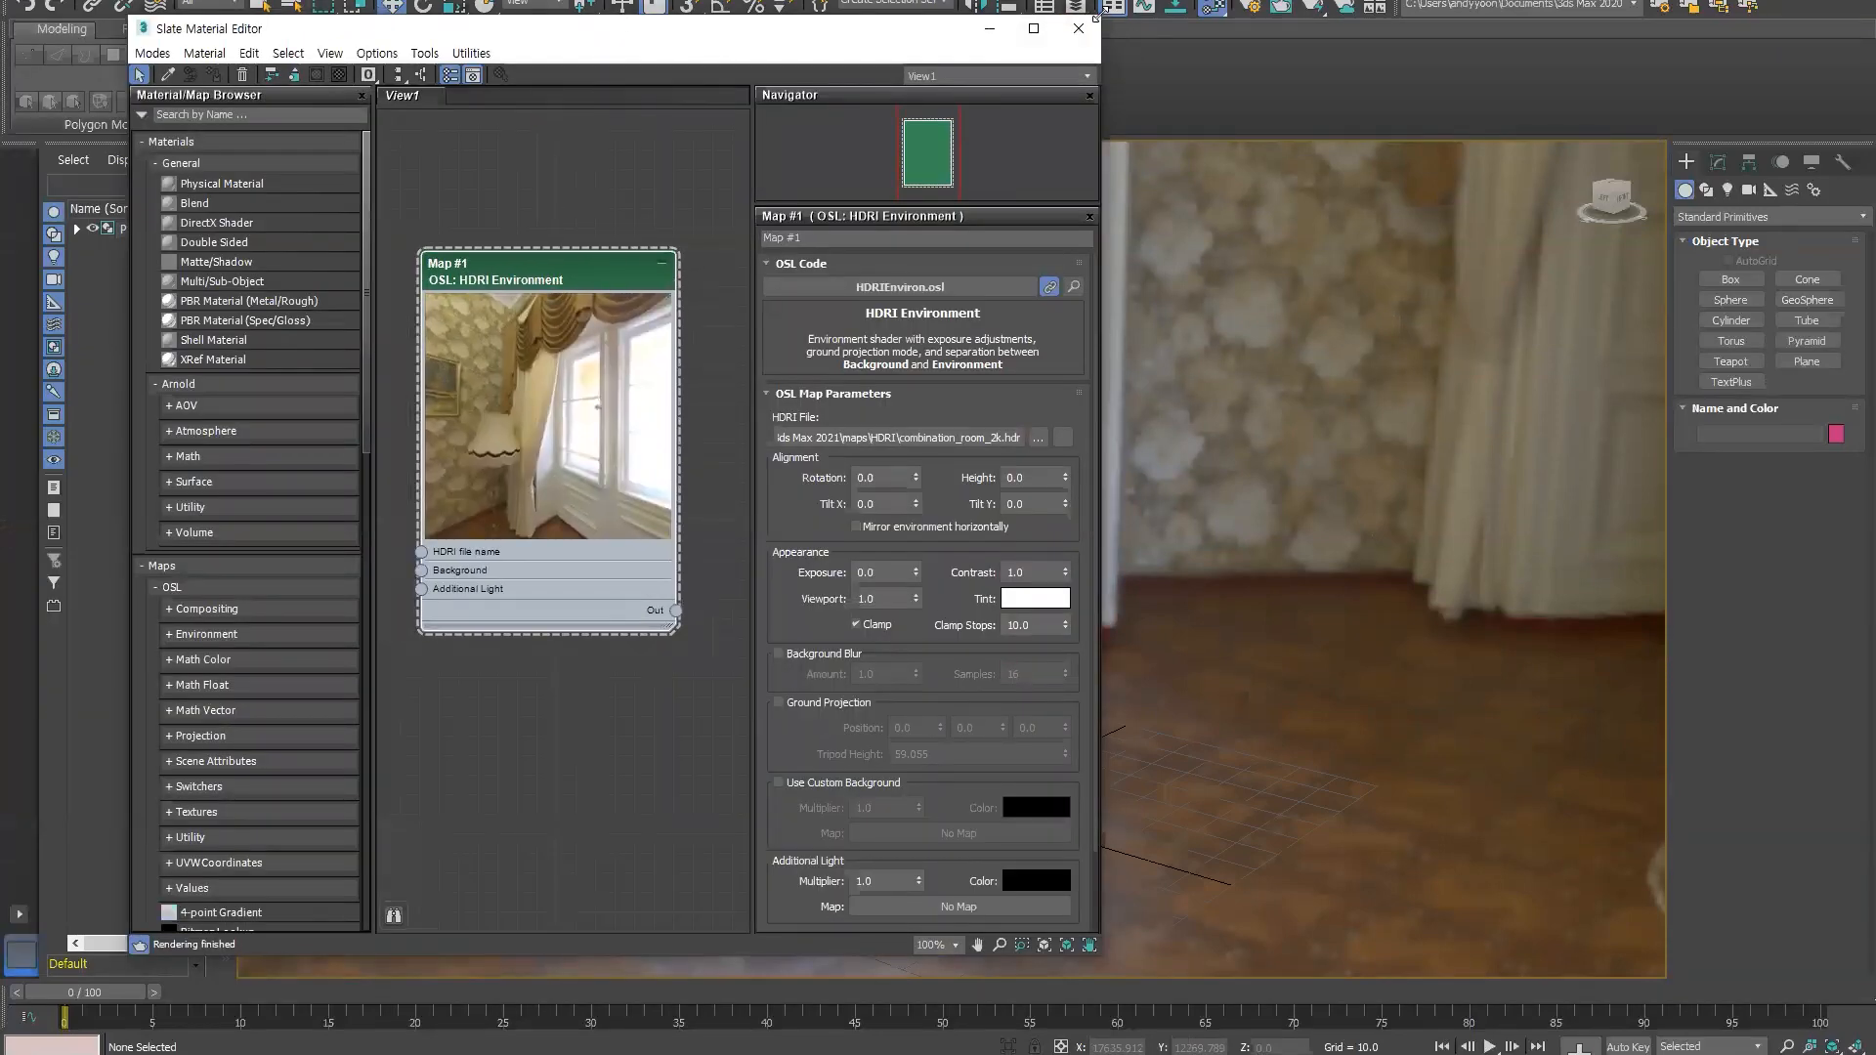
left_click_drag(1098, 12, 870, 164)
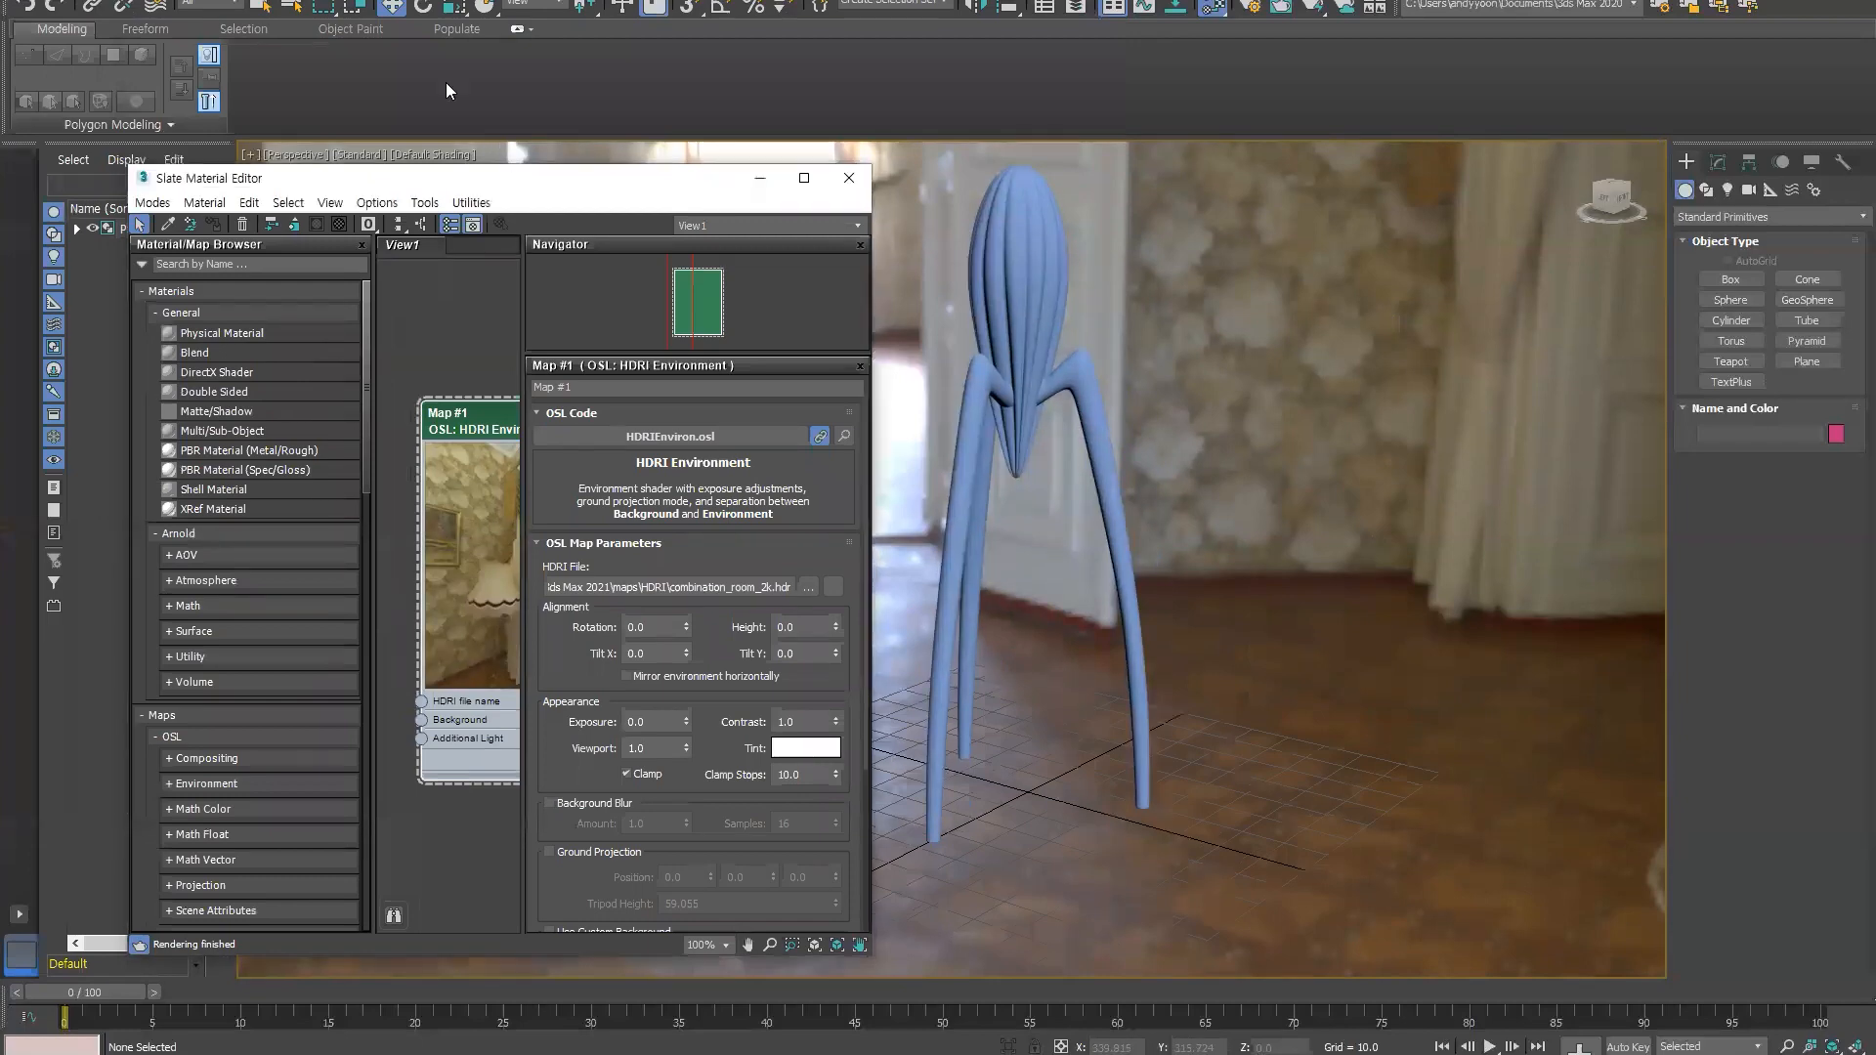
left_click_drag(487, 178, 418, 85)
scroll(406, 463, "down", 2)
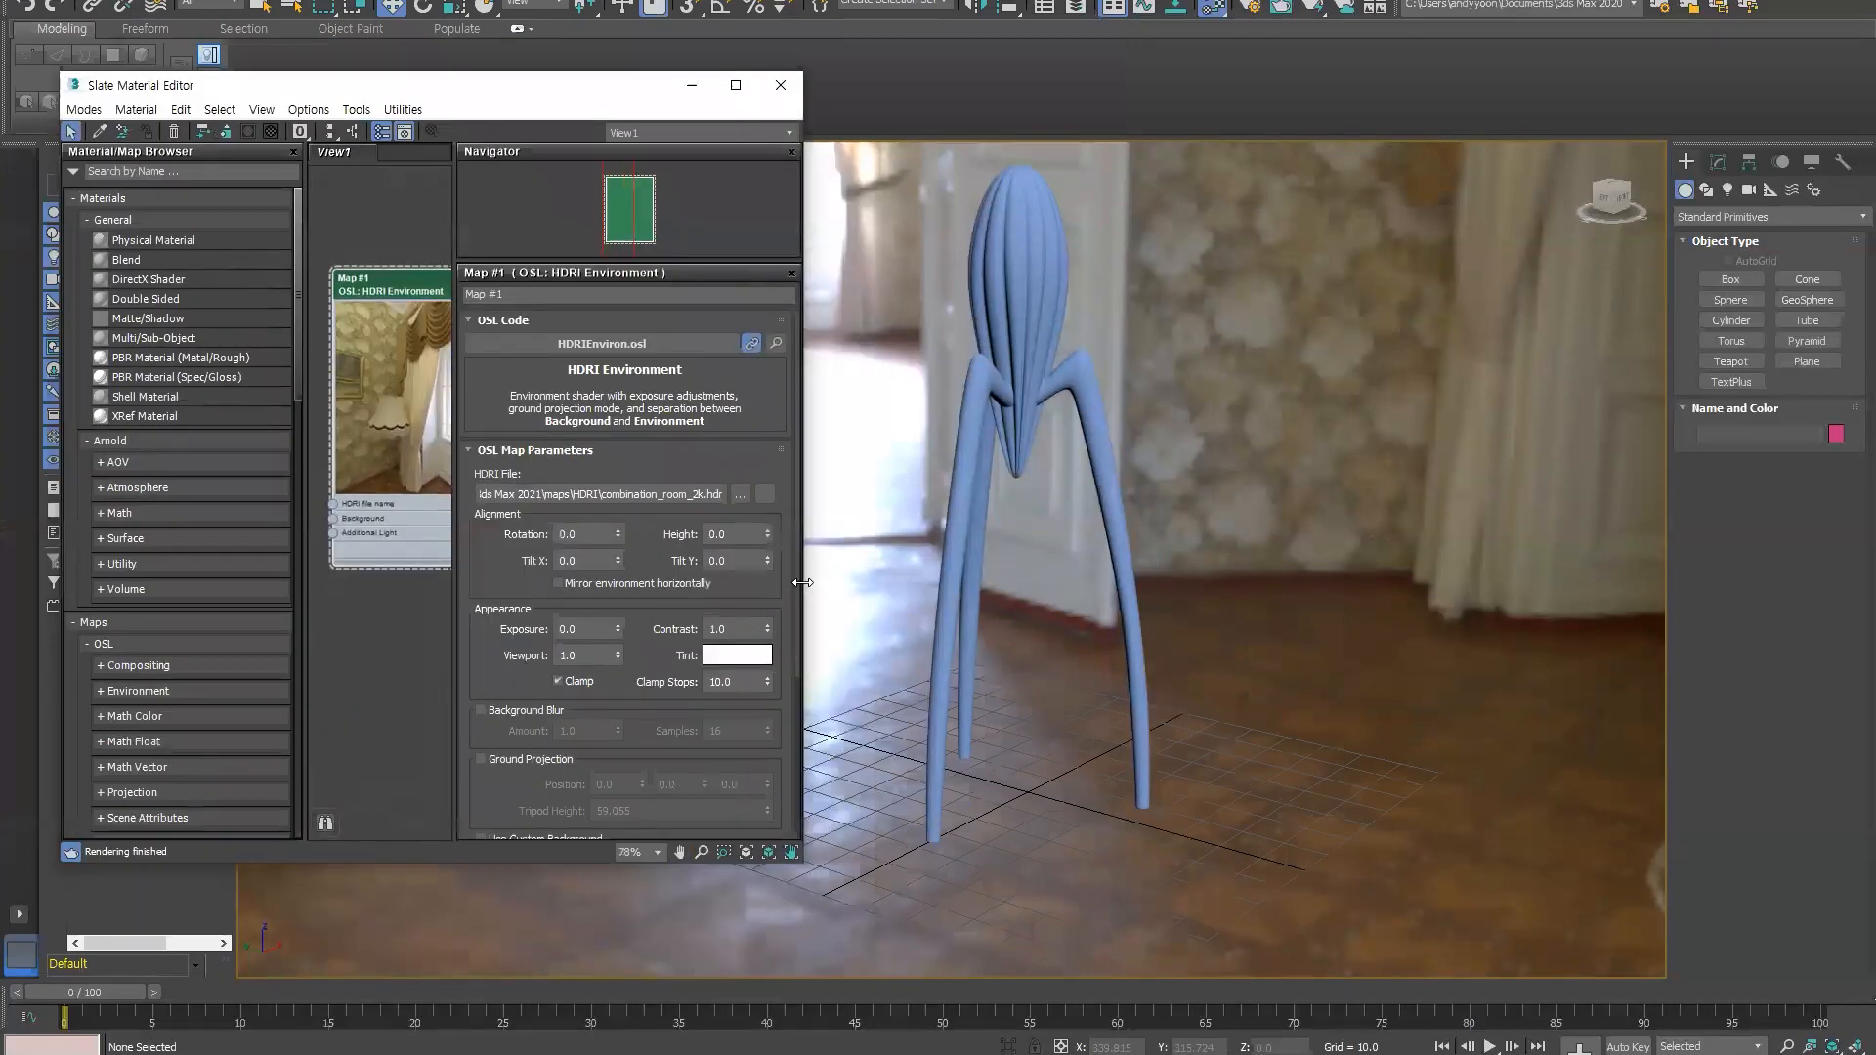
left_click_drag(804, 582, 922, 583)
middle_click_drag(384, 584, 381, 495)
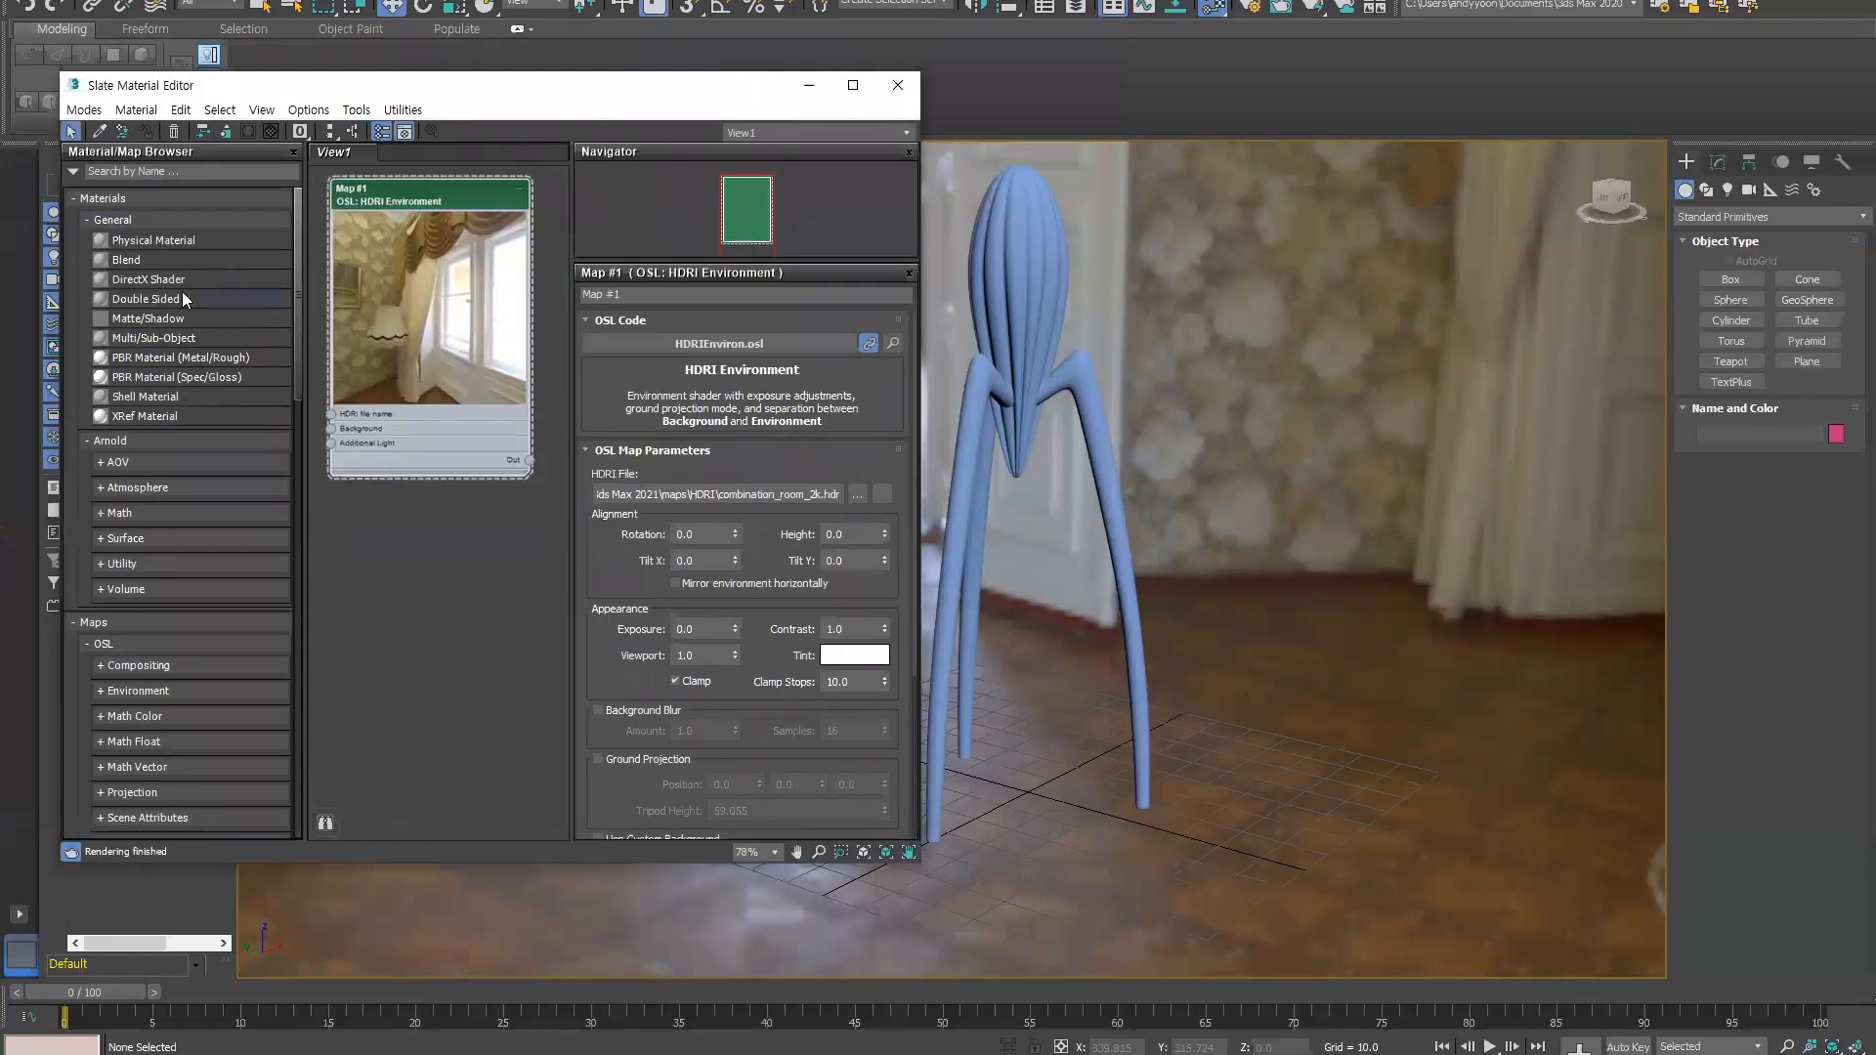
- Add a Physical Material node below the HDRI map and assign it to the juicer
left_click_drag(132, 247, 402, 608)
left_click_drag(414, 689, 436, 513)
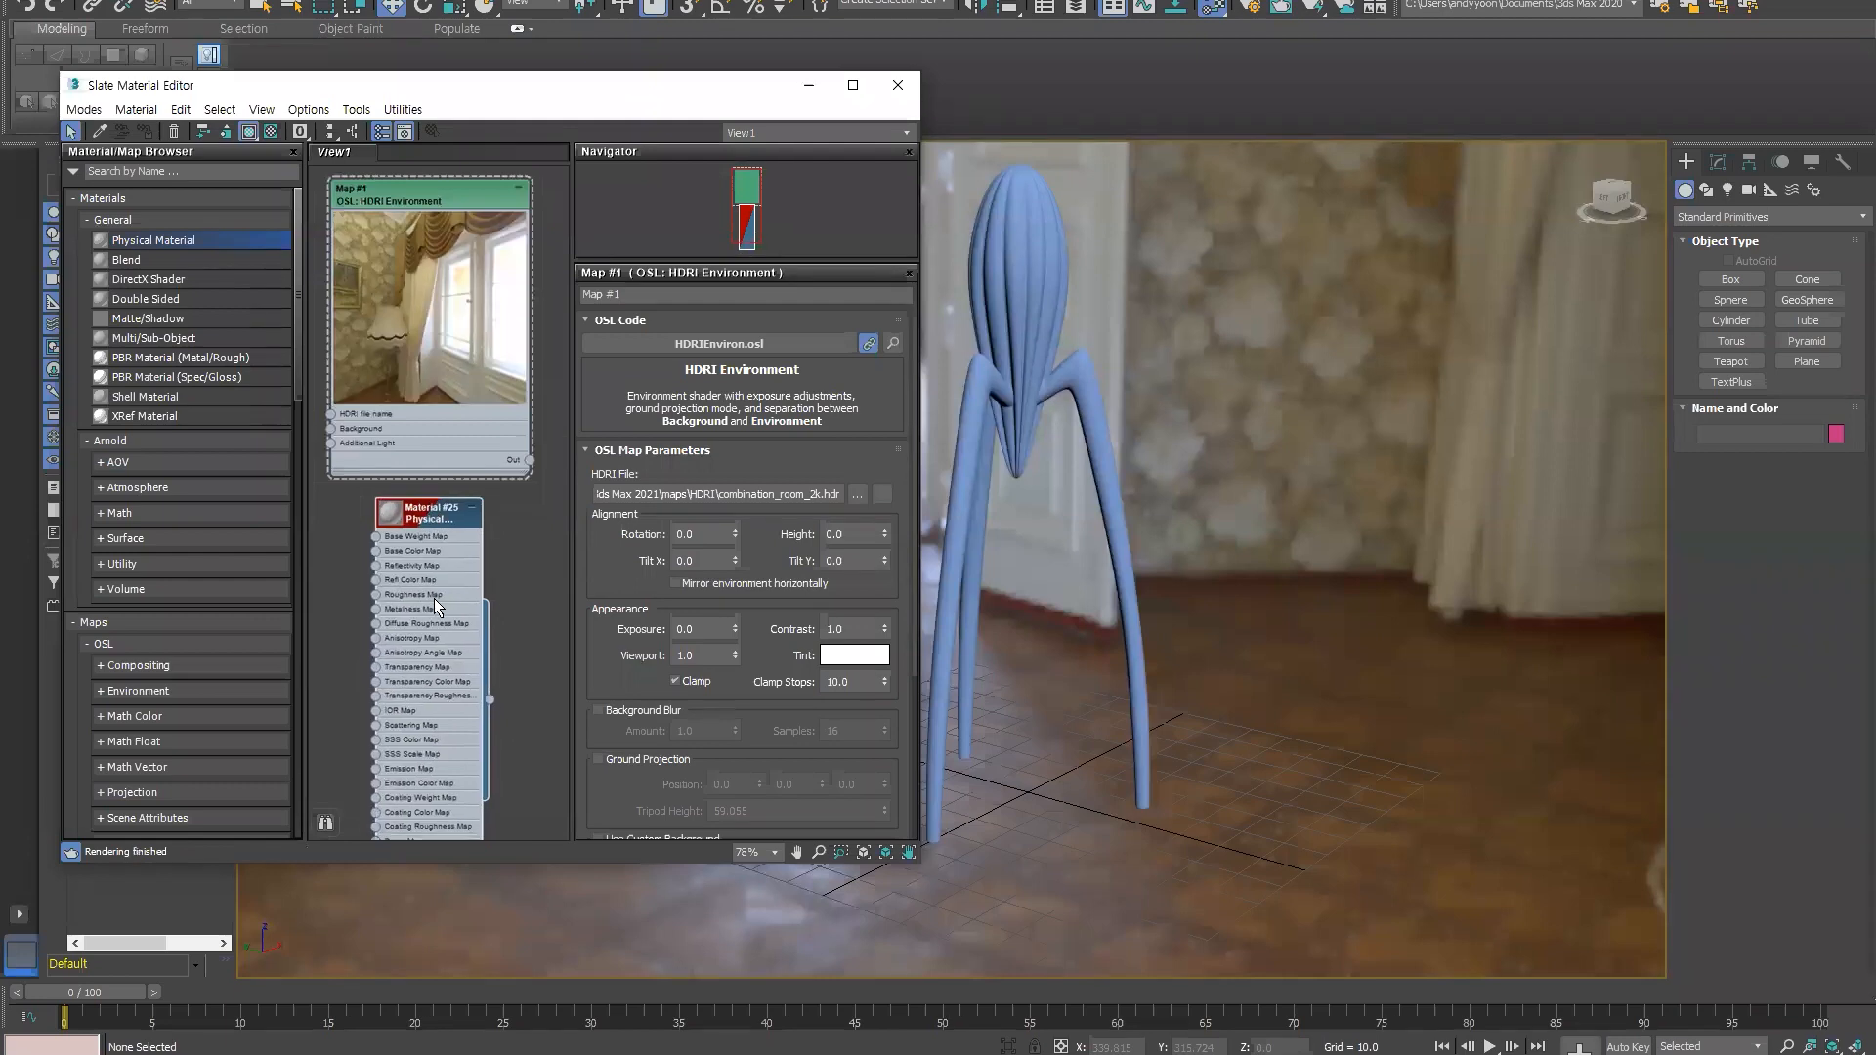
mouse_move(414, 197)
left_mouse_down()
mouse_move(414, 213)
mouse_move(418, 190)
left_mouse_up()
middle_click_drag(467, 572, 451, 397)
scroll(375, 405, "up", 1)
scroll(375, 404, "up", 1)
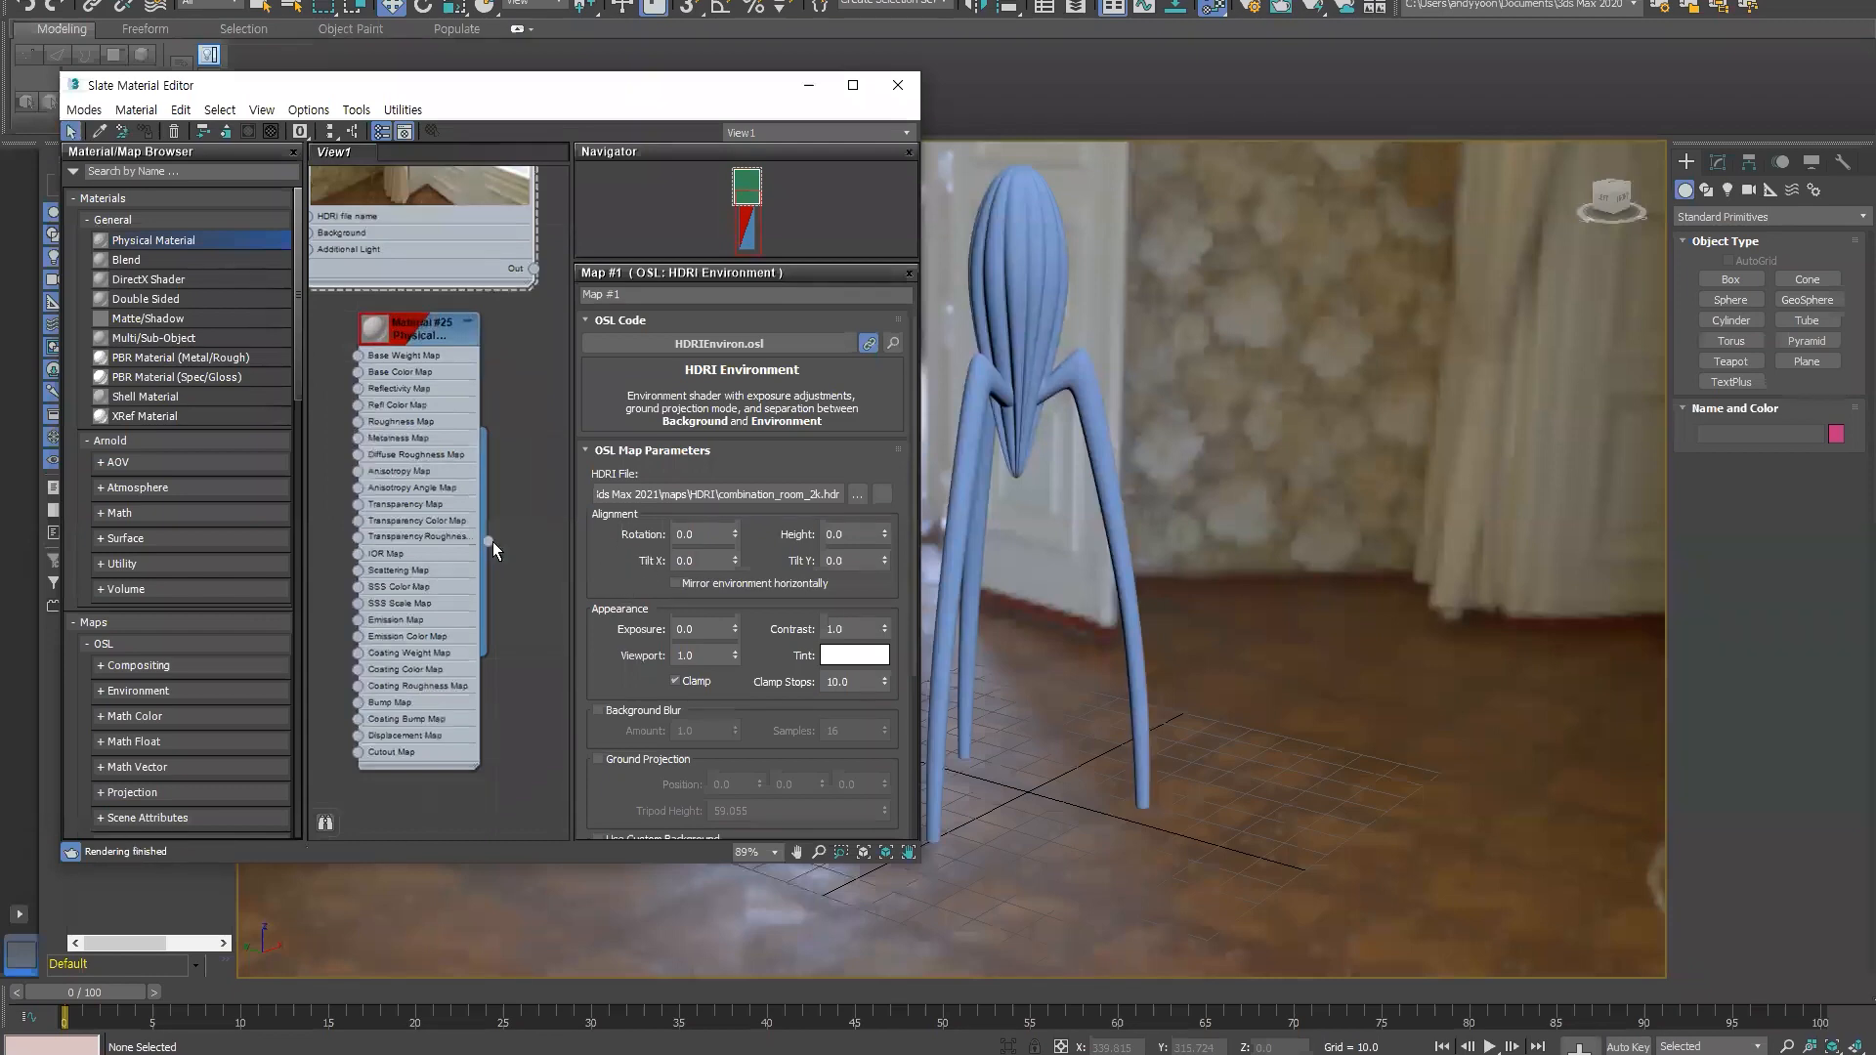
left_click_drag(489, 541, 1022, 377)
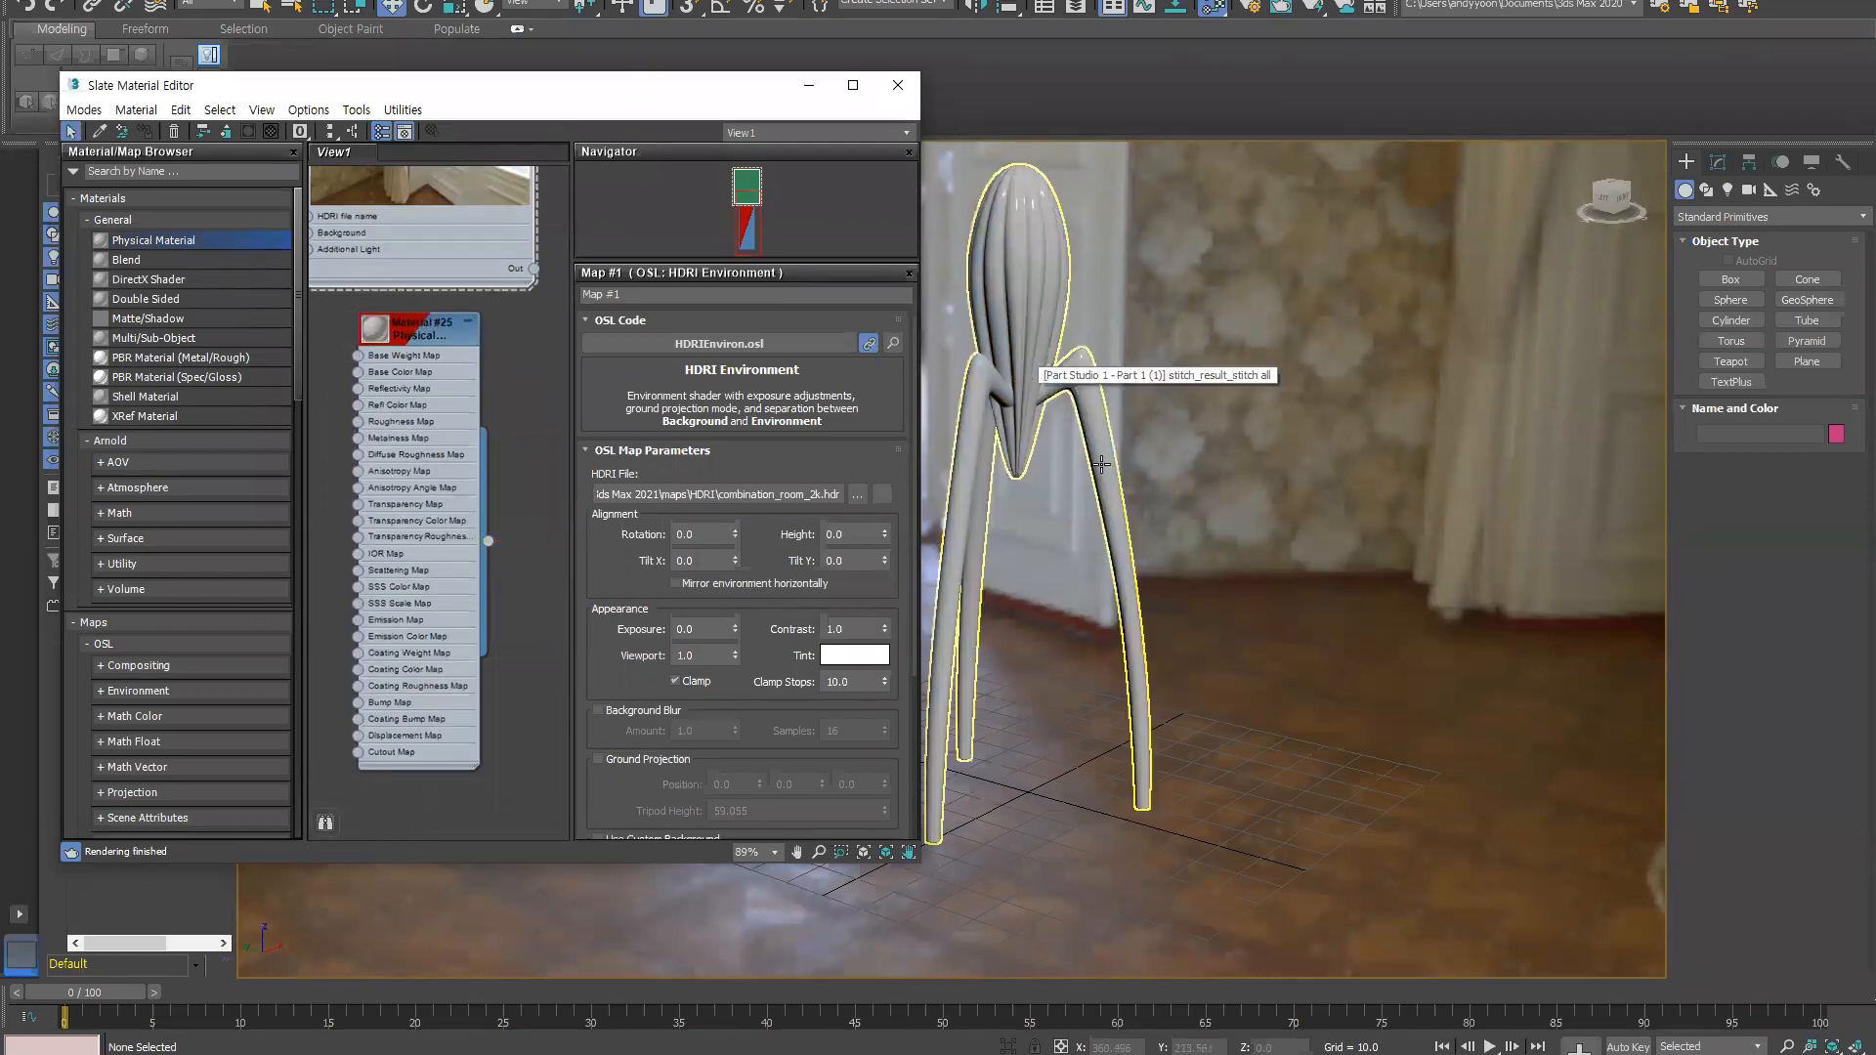
- Hide the viewport grid and open the Physical Material's parameters with the juicer in view beside them
middle_click_drag(1166, 402, 1120, 411, "alt")
key("g")
scroll(1104, 407, "up", 1)
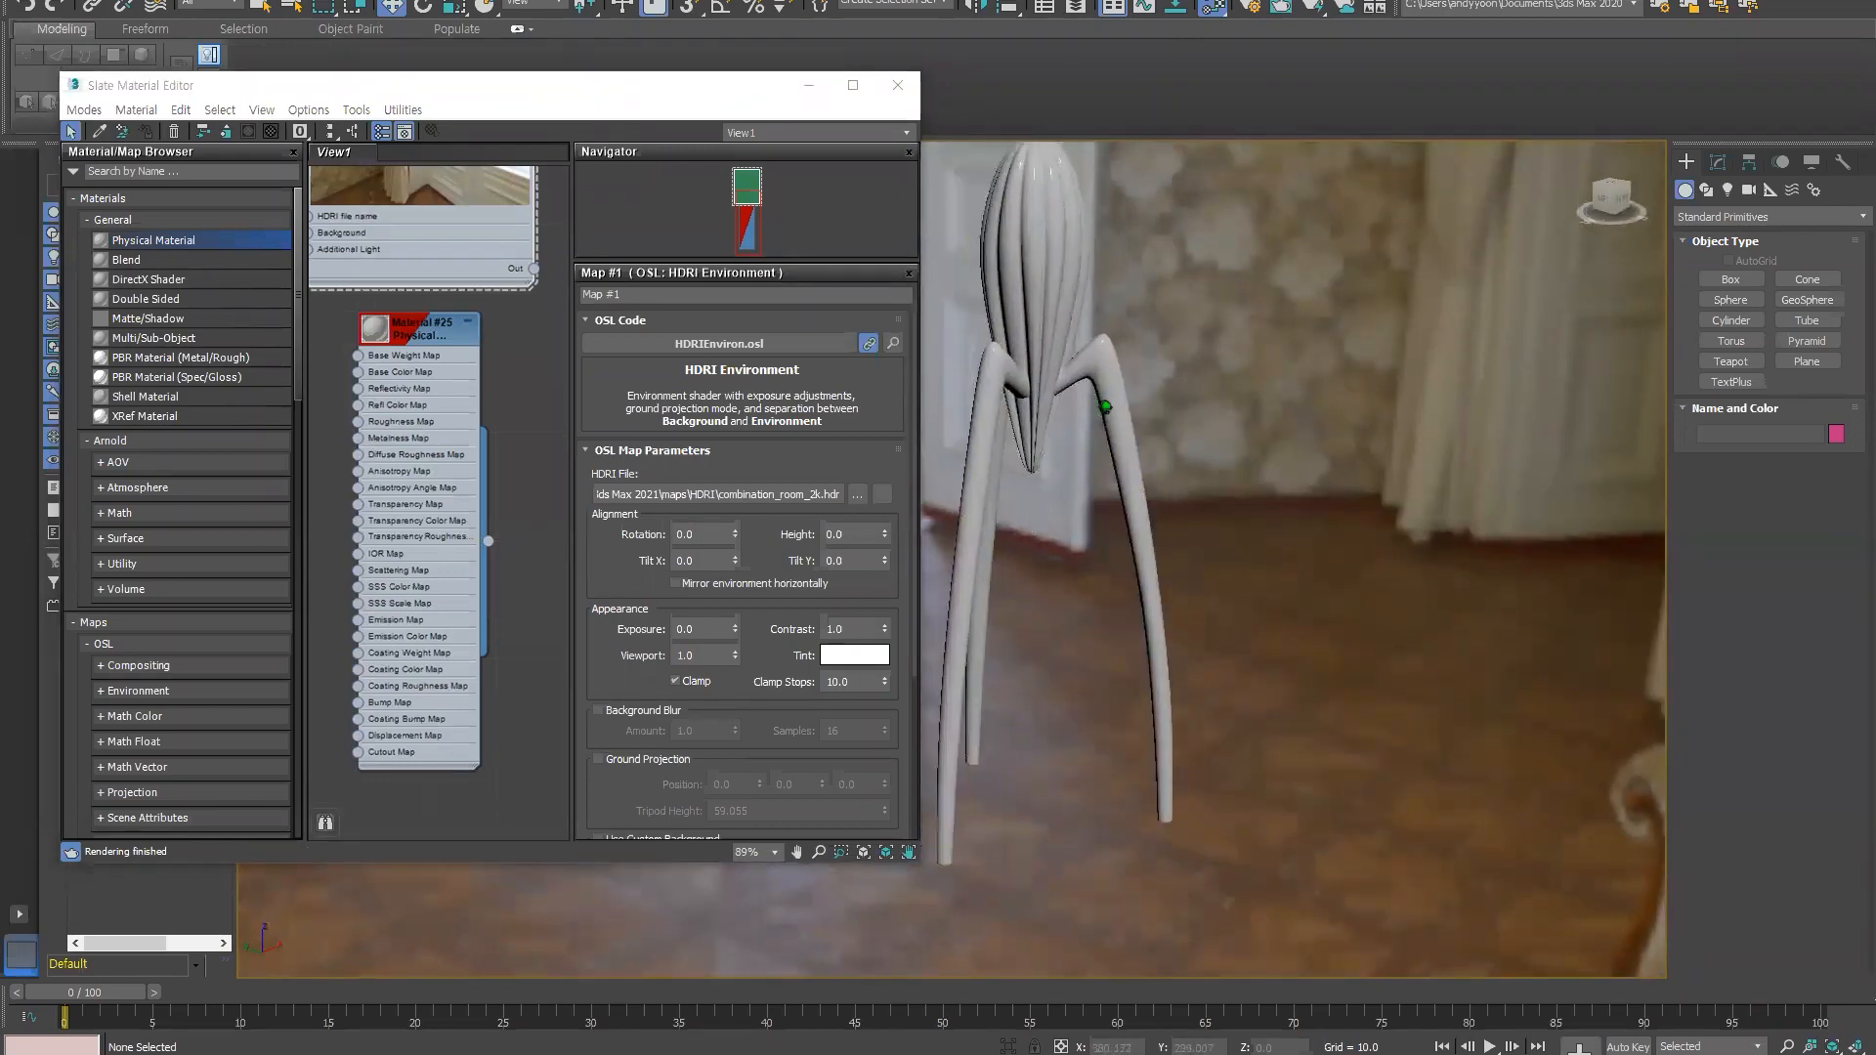
double_click(409, 332)
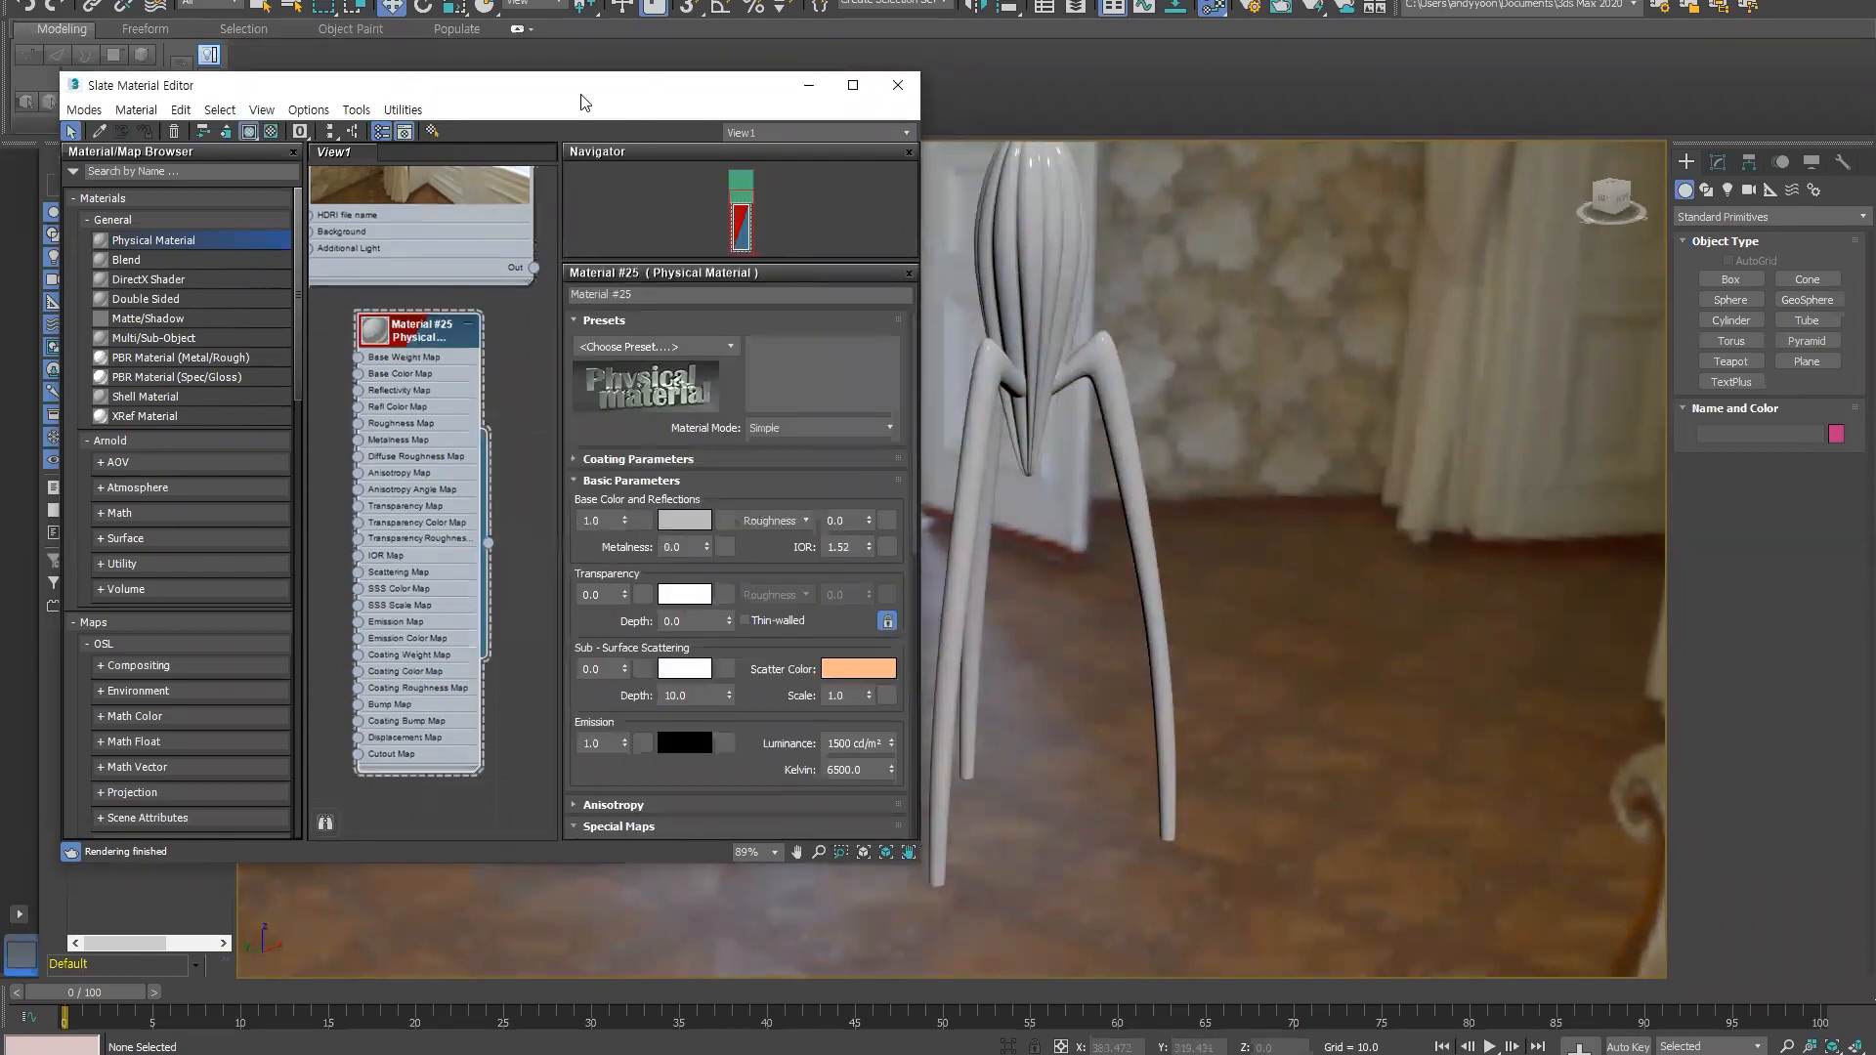
left_click_drag(580, 101, 439, 97)
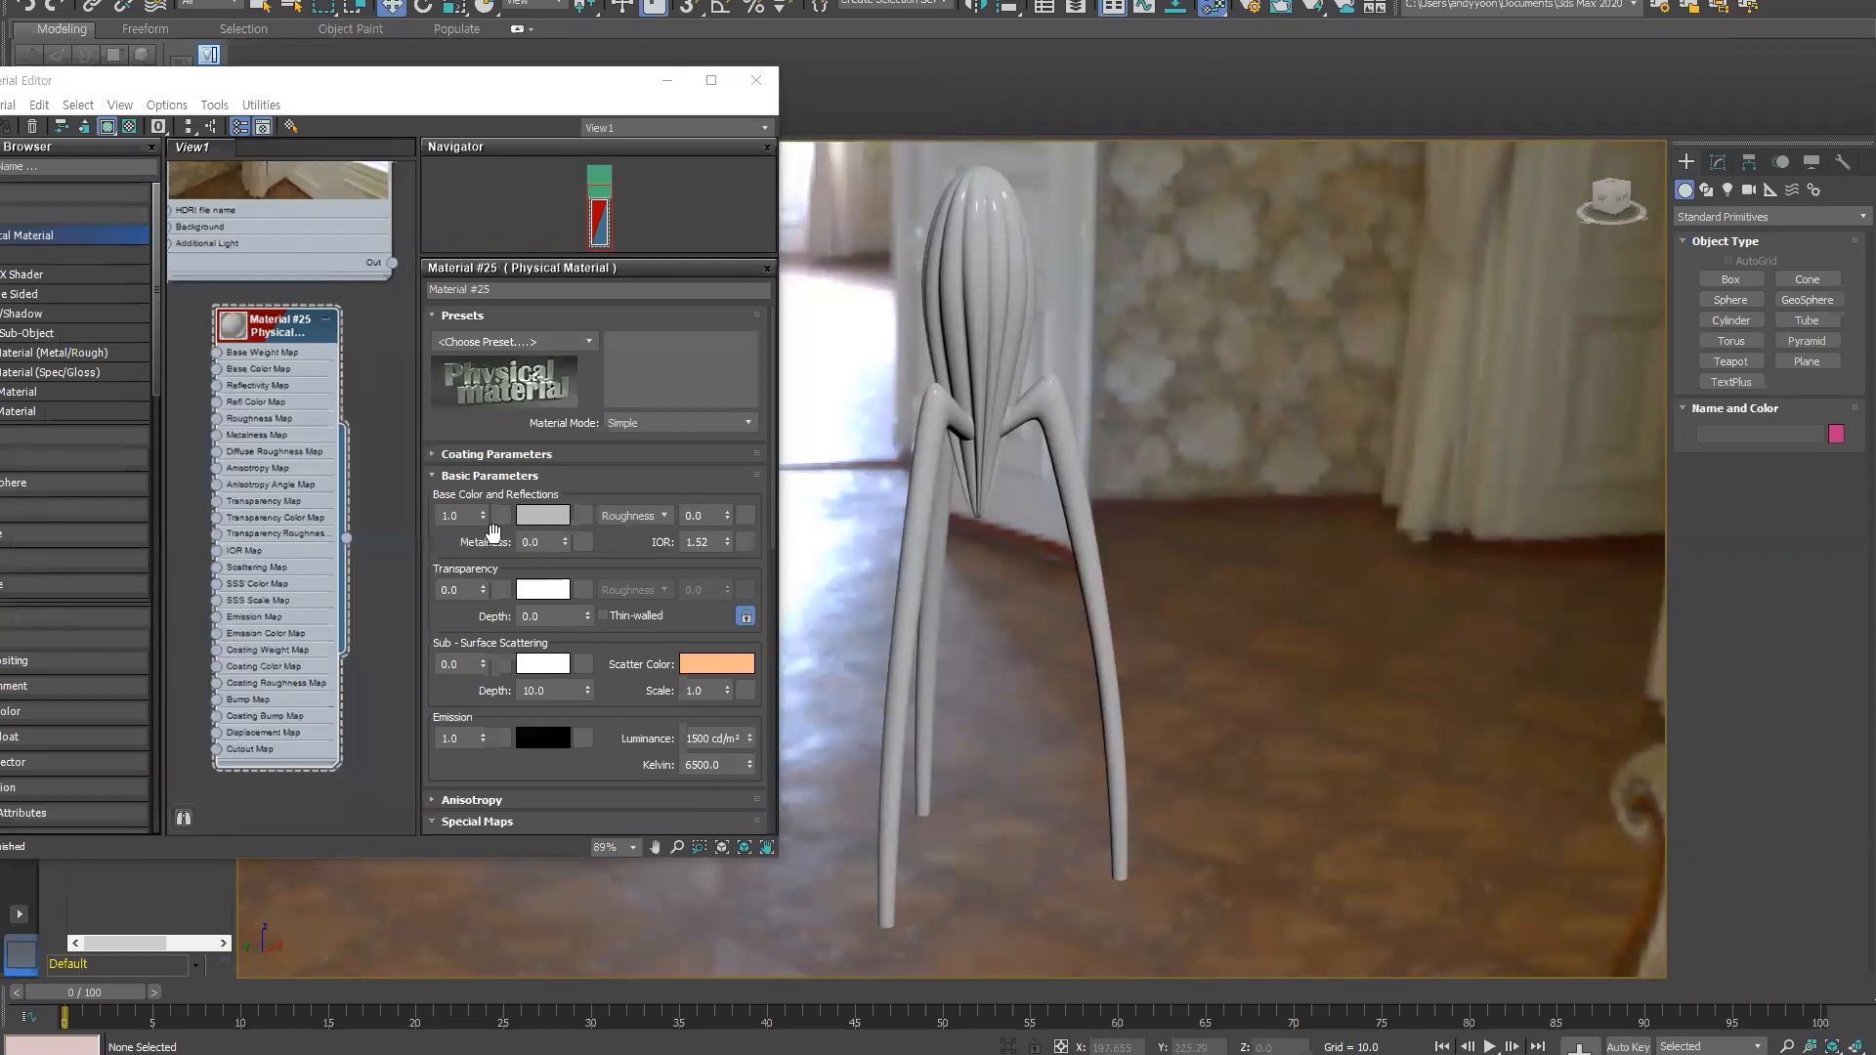
- Set the Physical Material's metalness to 1.0 and its roughness to 1.0
mouse_move(565, 543)
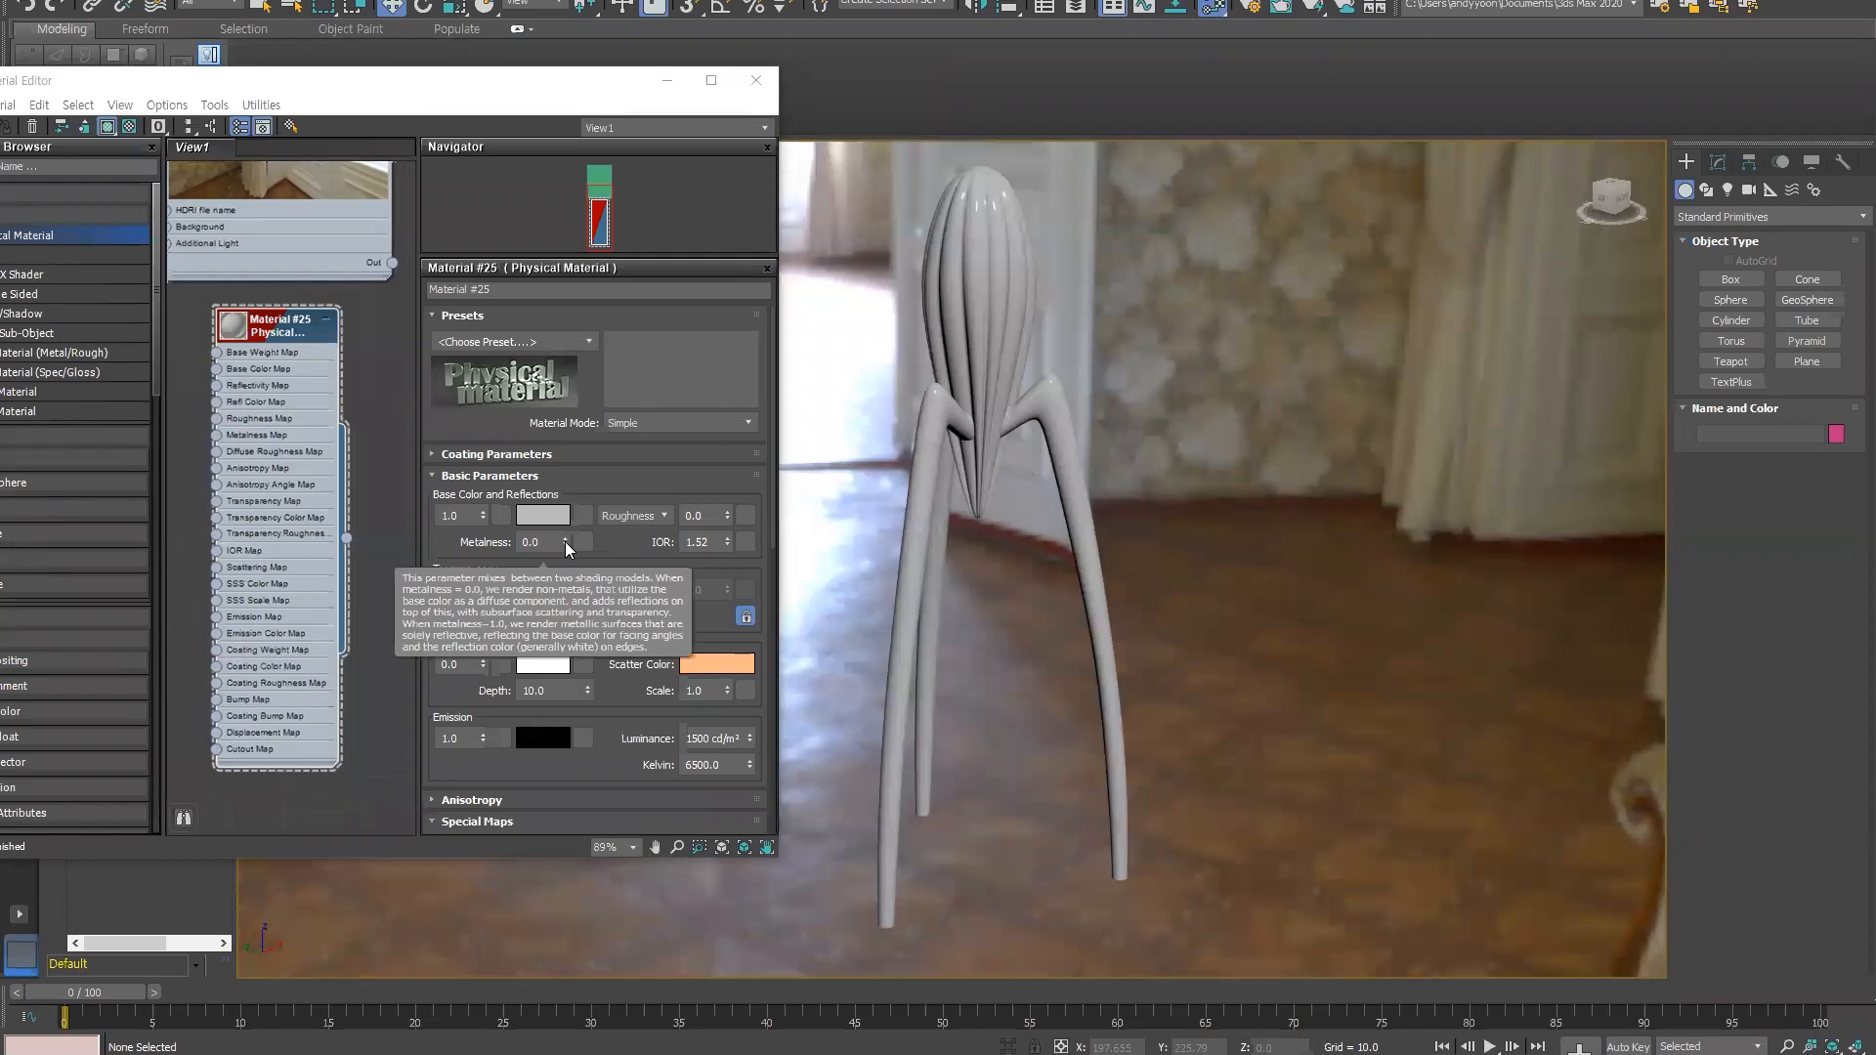
left_click_drag(564, 541, 562, 290)
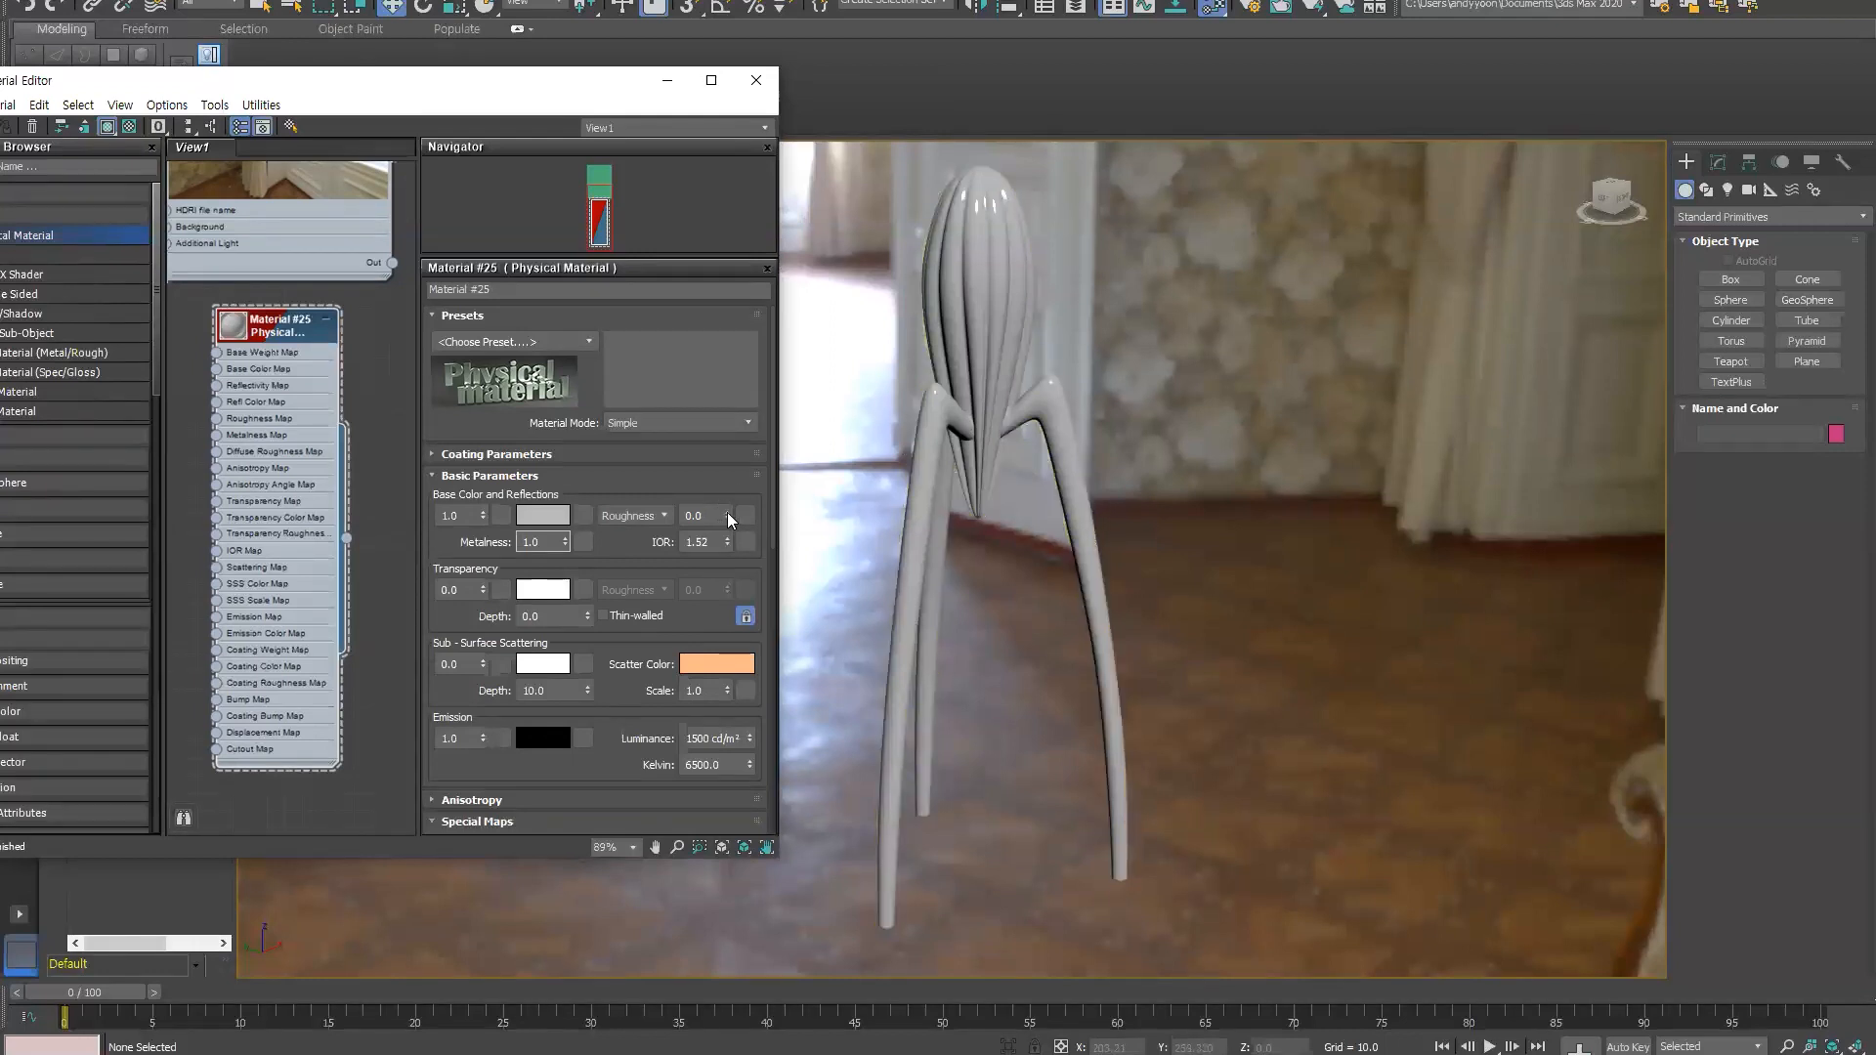
left_click_drag(727, 510, 746, 339)
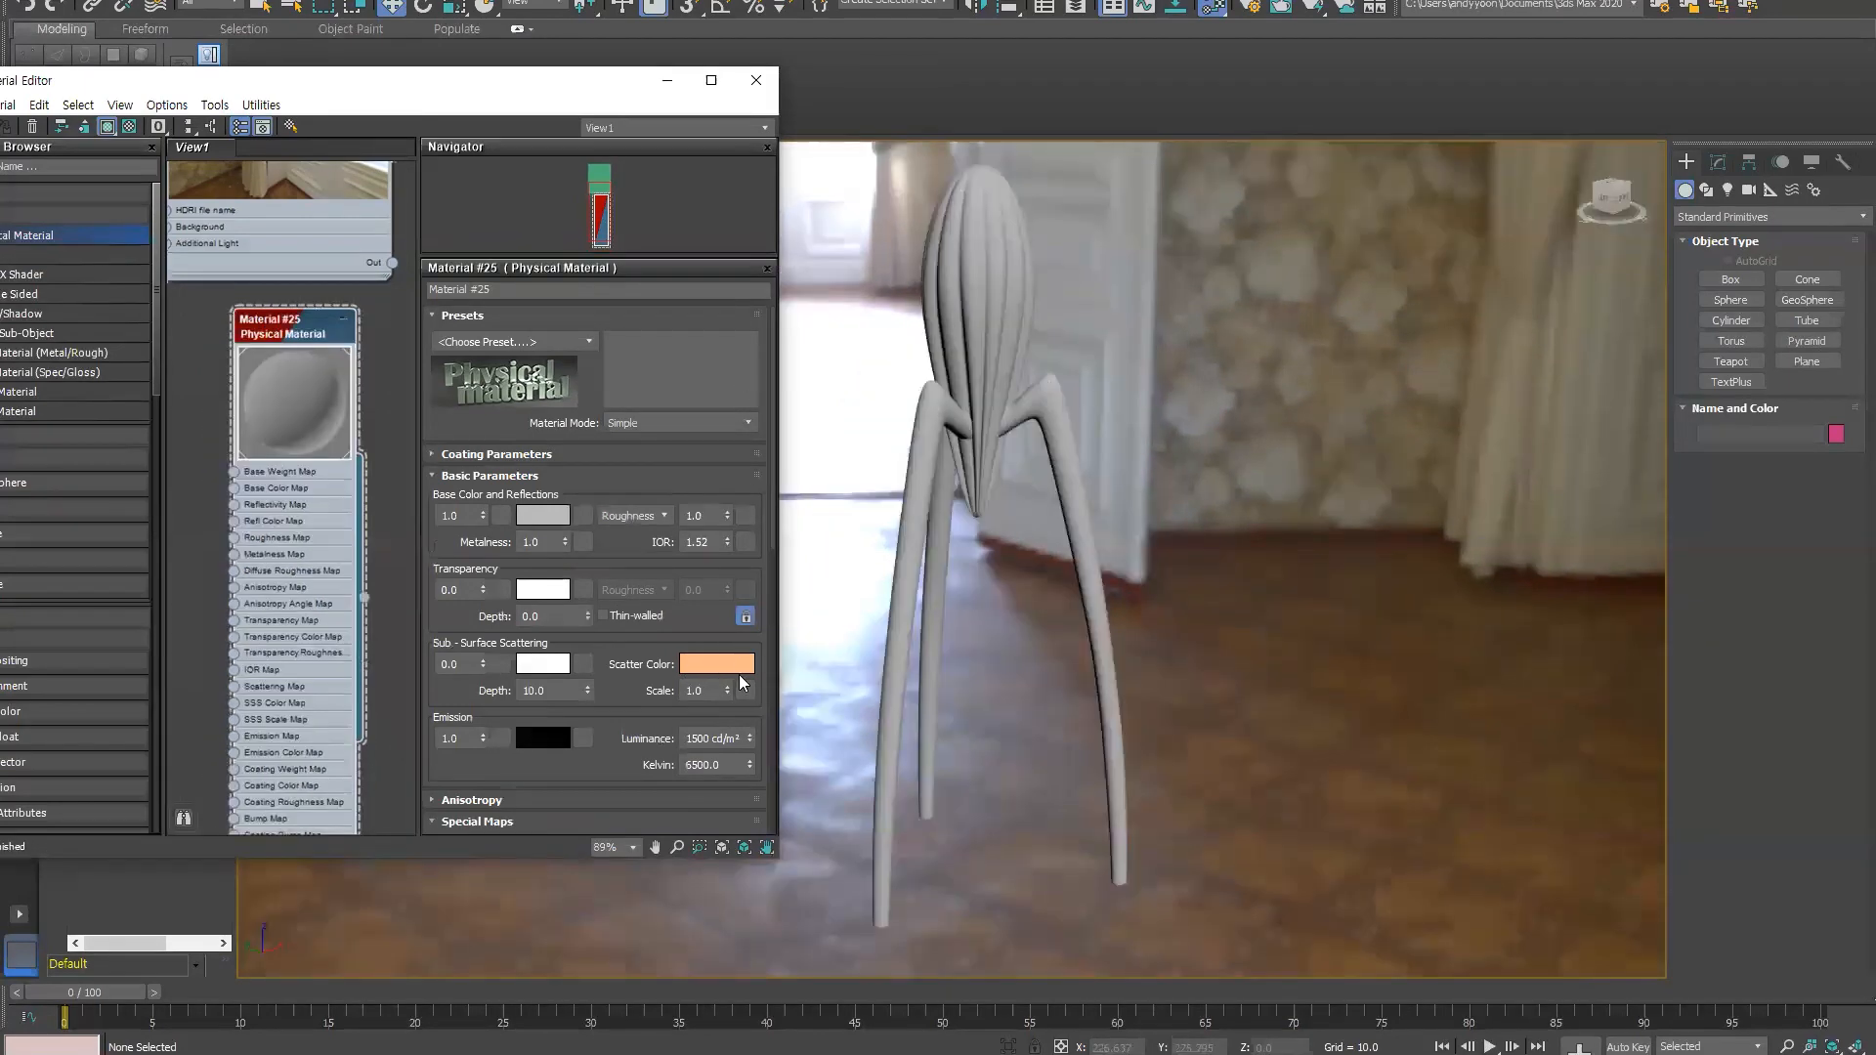
scroll(770, 553, "down", 5)
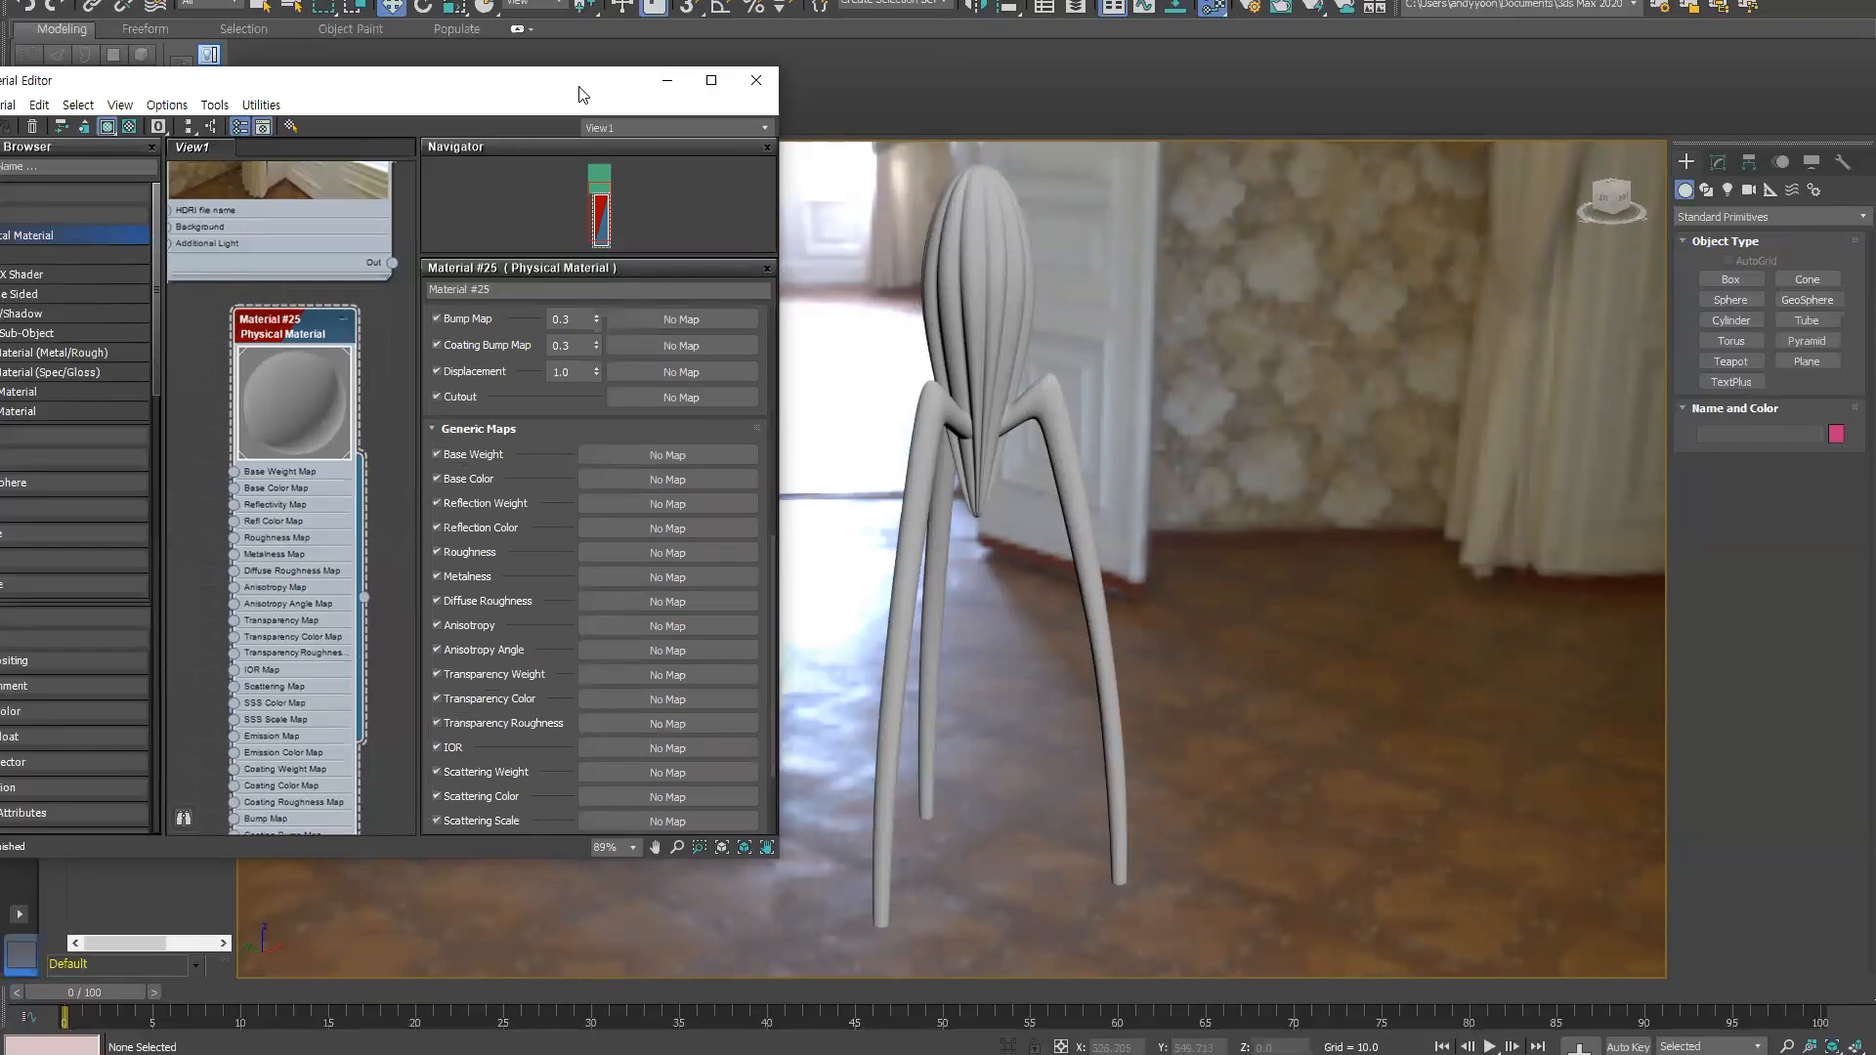
- Switch the Perspective viewport's display quality to High Quality
left_click_drag(580, 94, 441, 177)
left_click(350, 153)
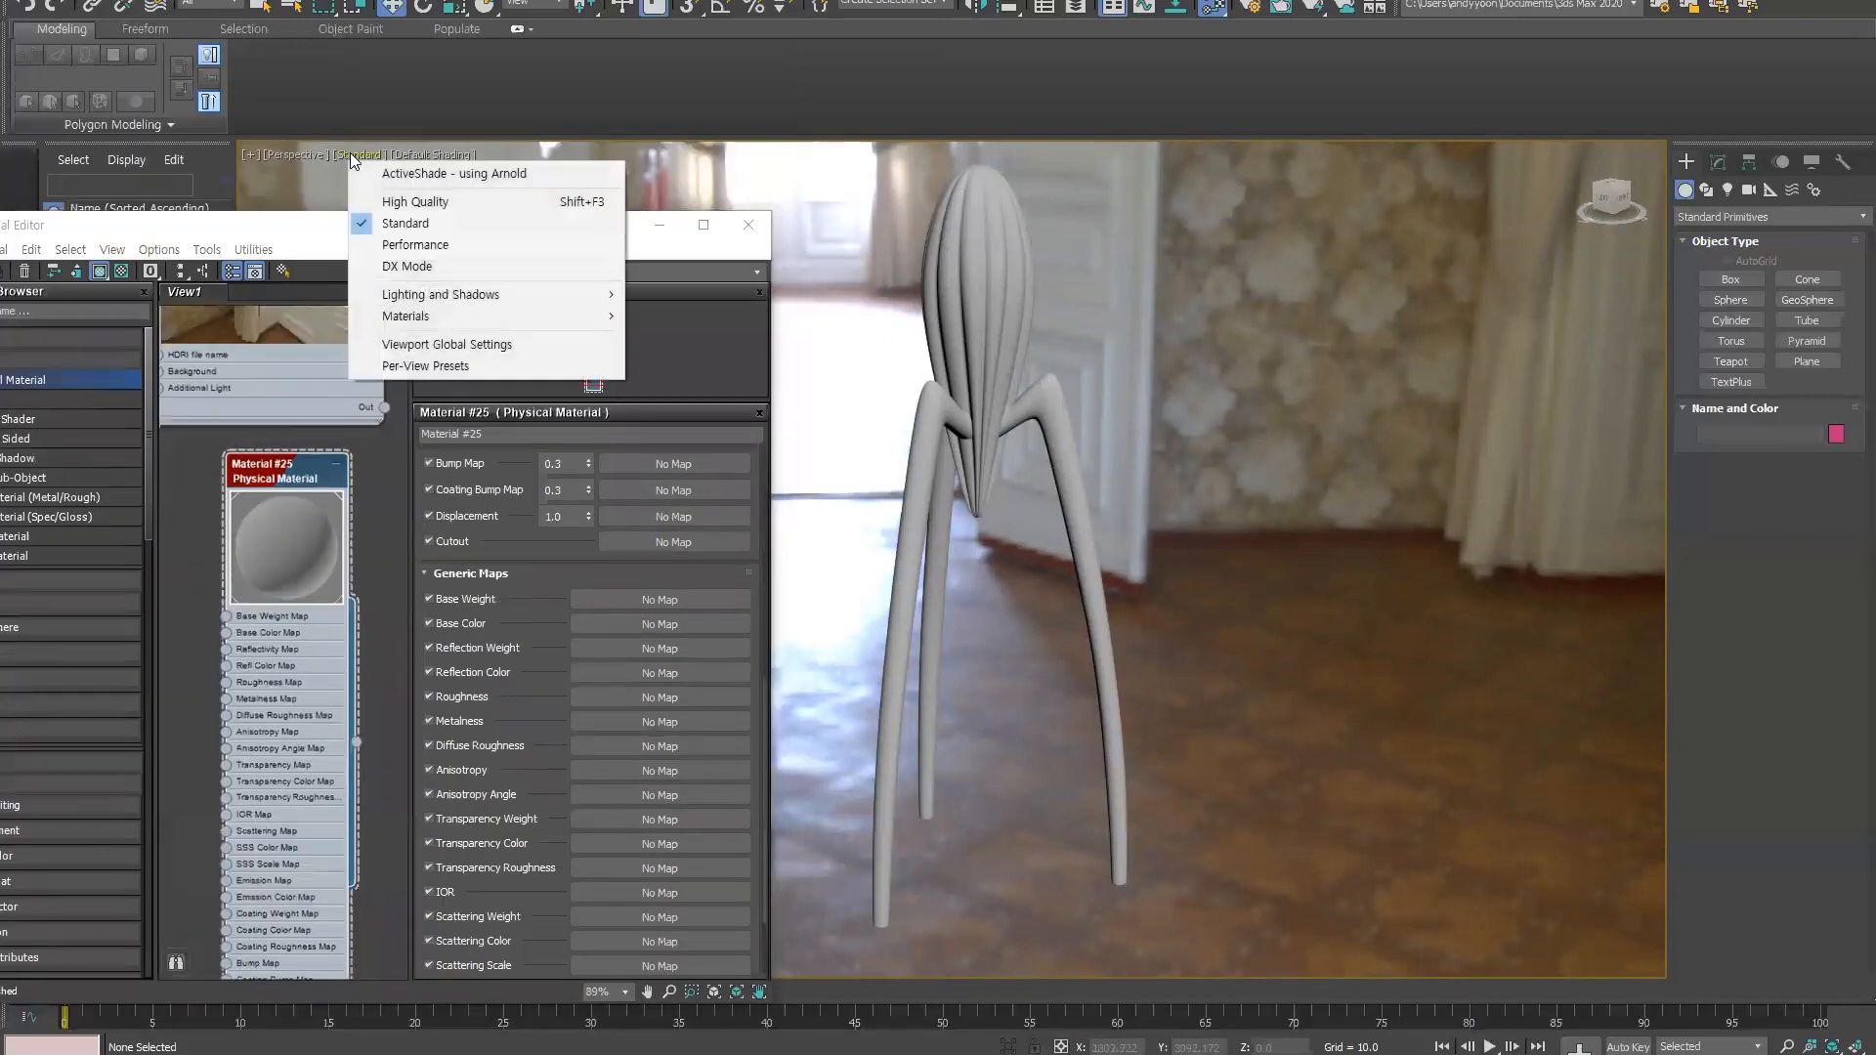
left_click(420, 200)
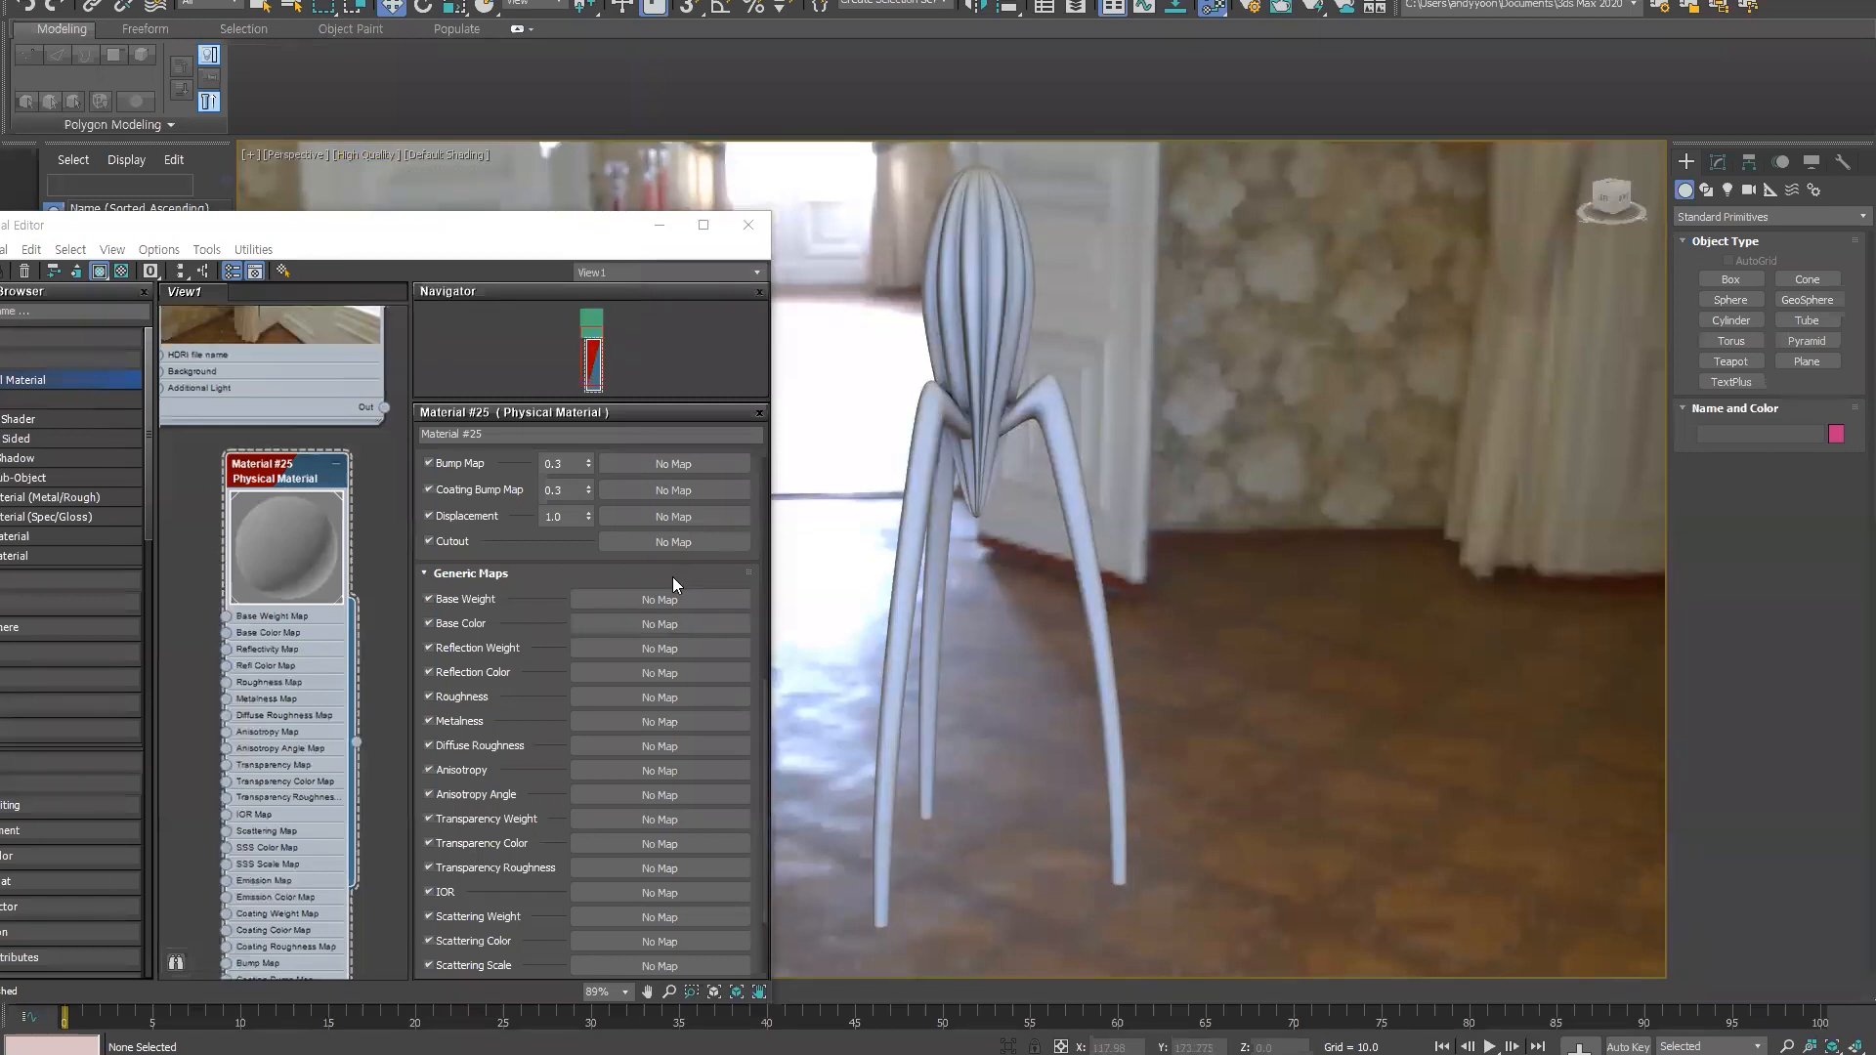
- Set the Physical Material's roughness to 0.0 and check the juicer's reflections from other sides
left_click_drag(640, 783, 628, 988)
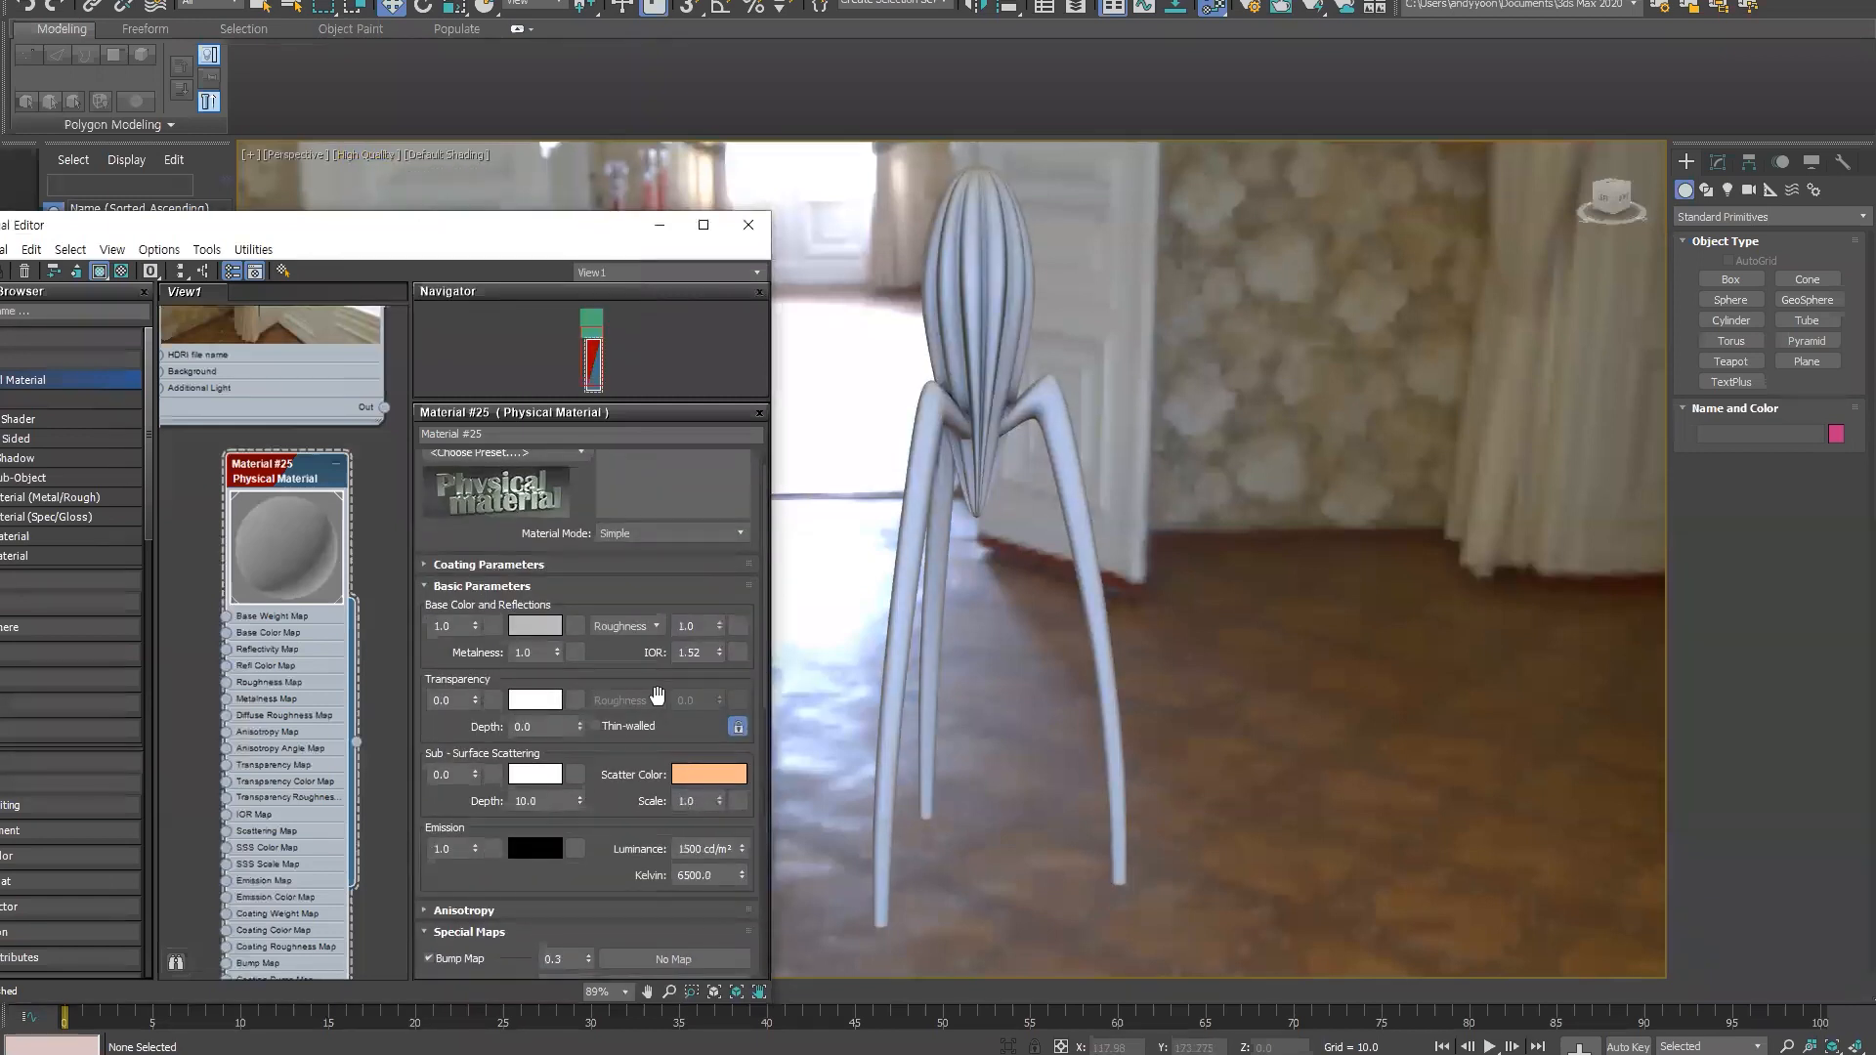
left_click_drag(719, 628, 721, 949)
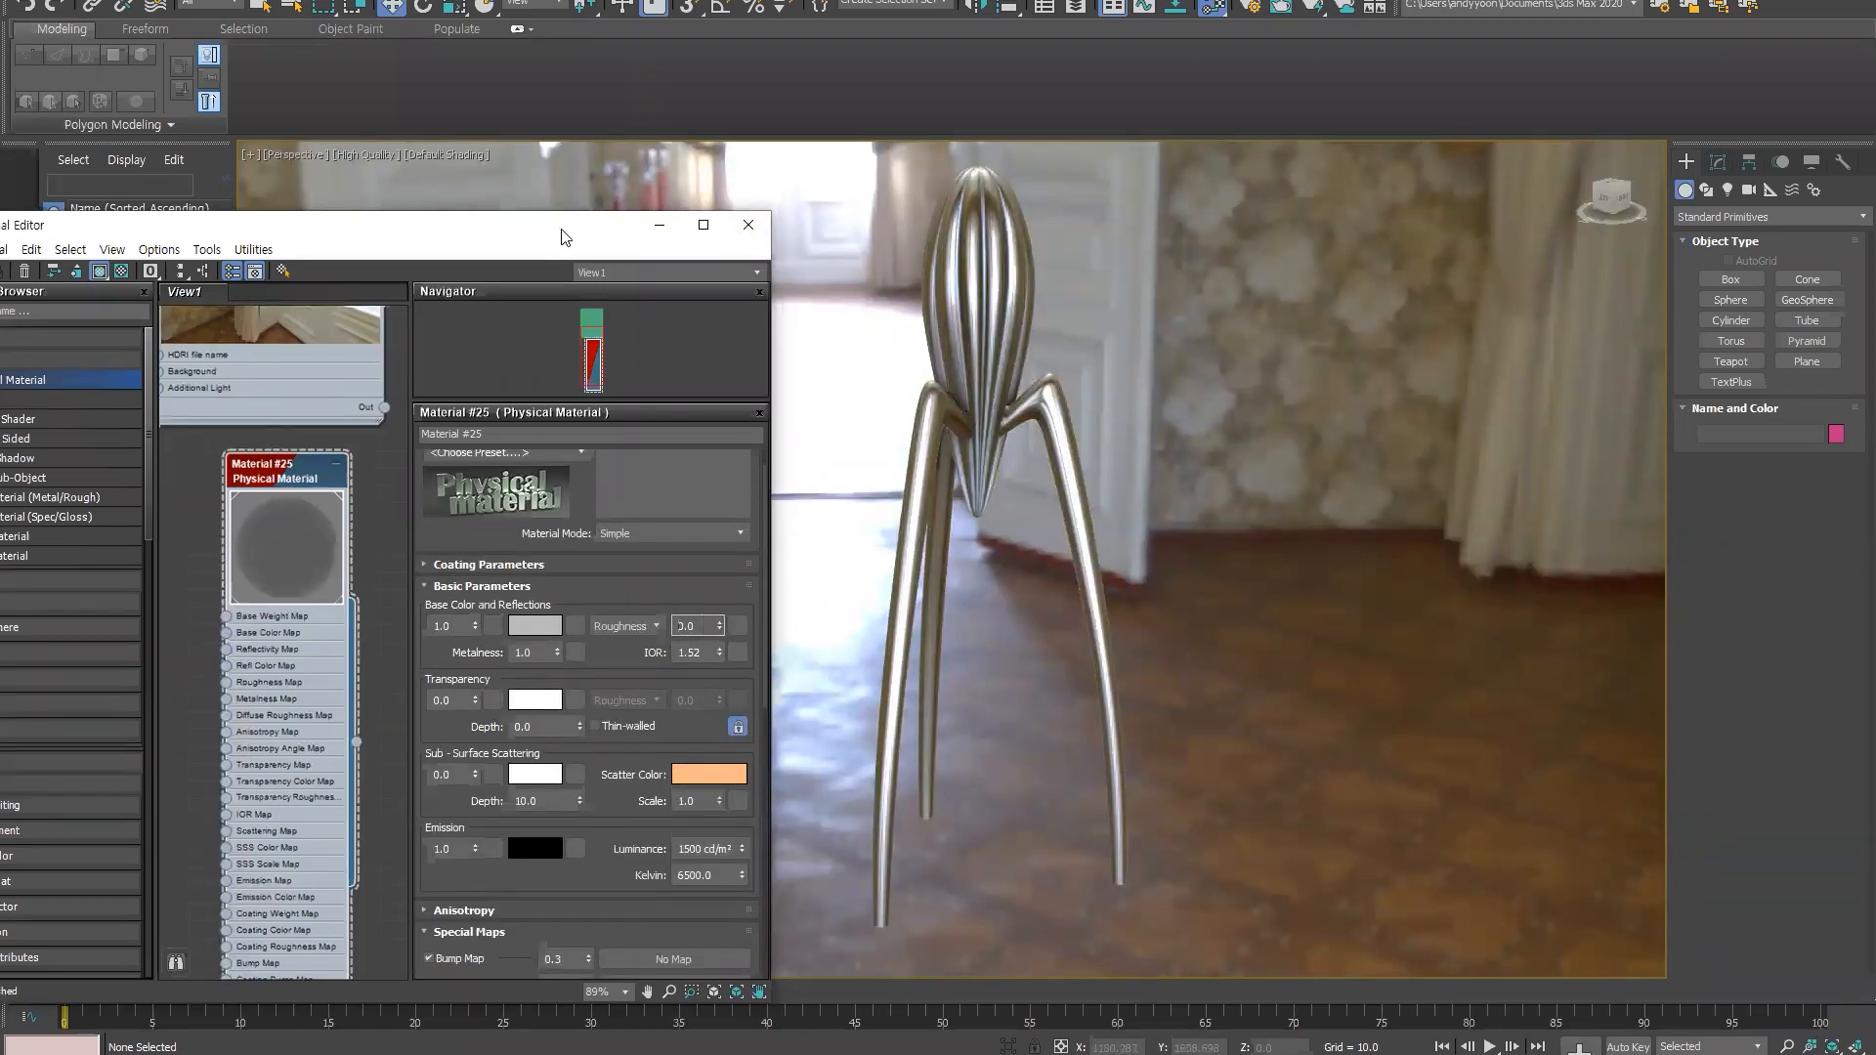
left_click_drag(562, 211, 521, 145)
middle_click_drag(892, 448, 686, 433, "alt")
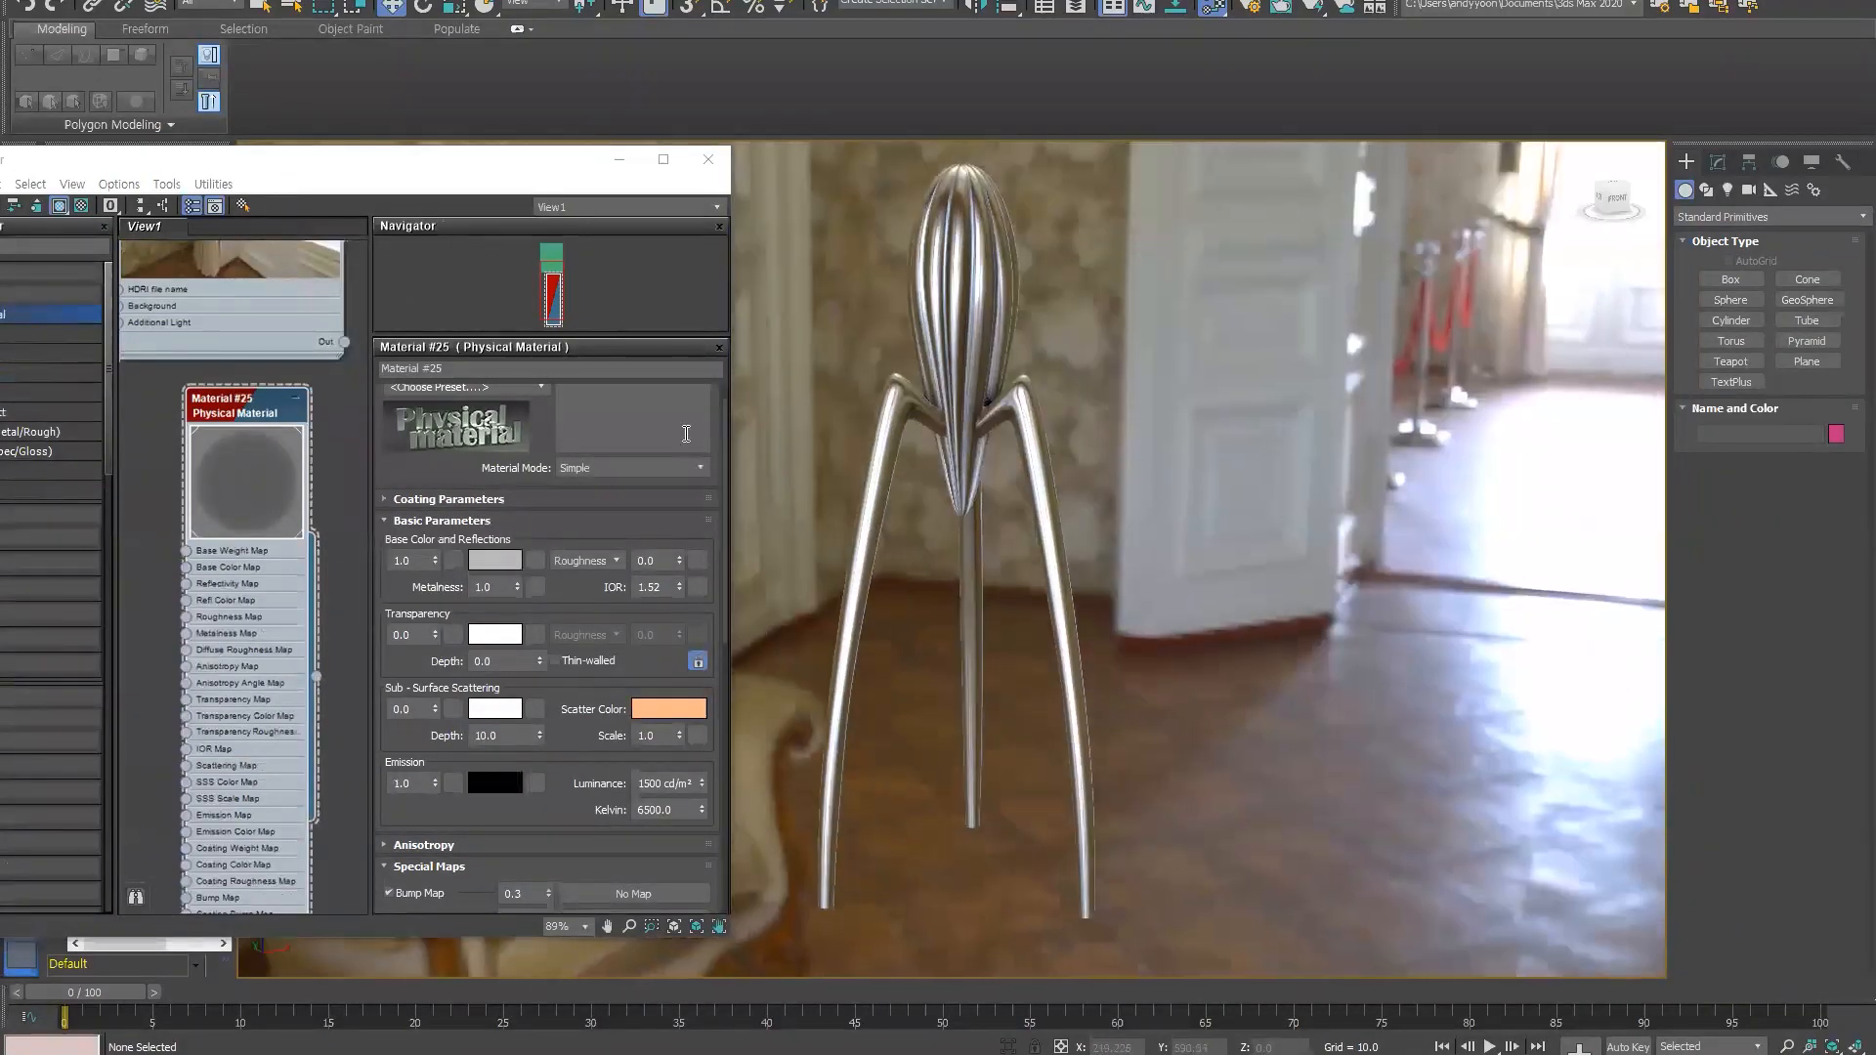
left_click(435, 560)
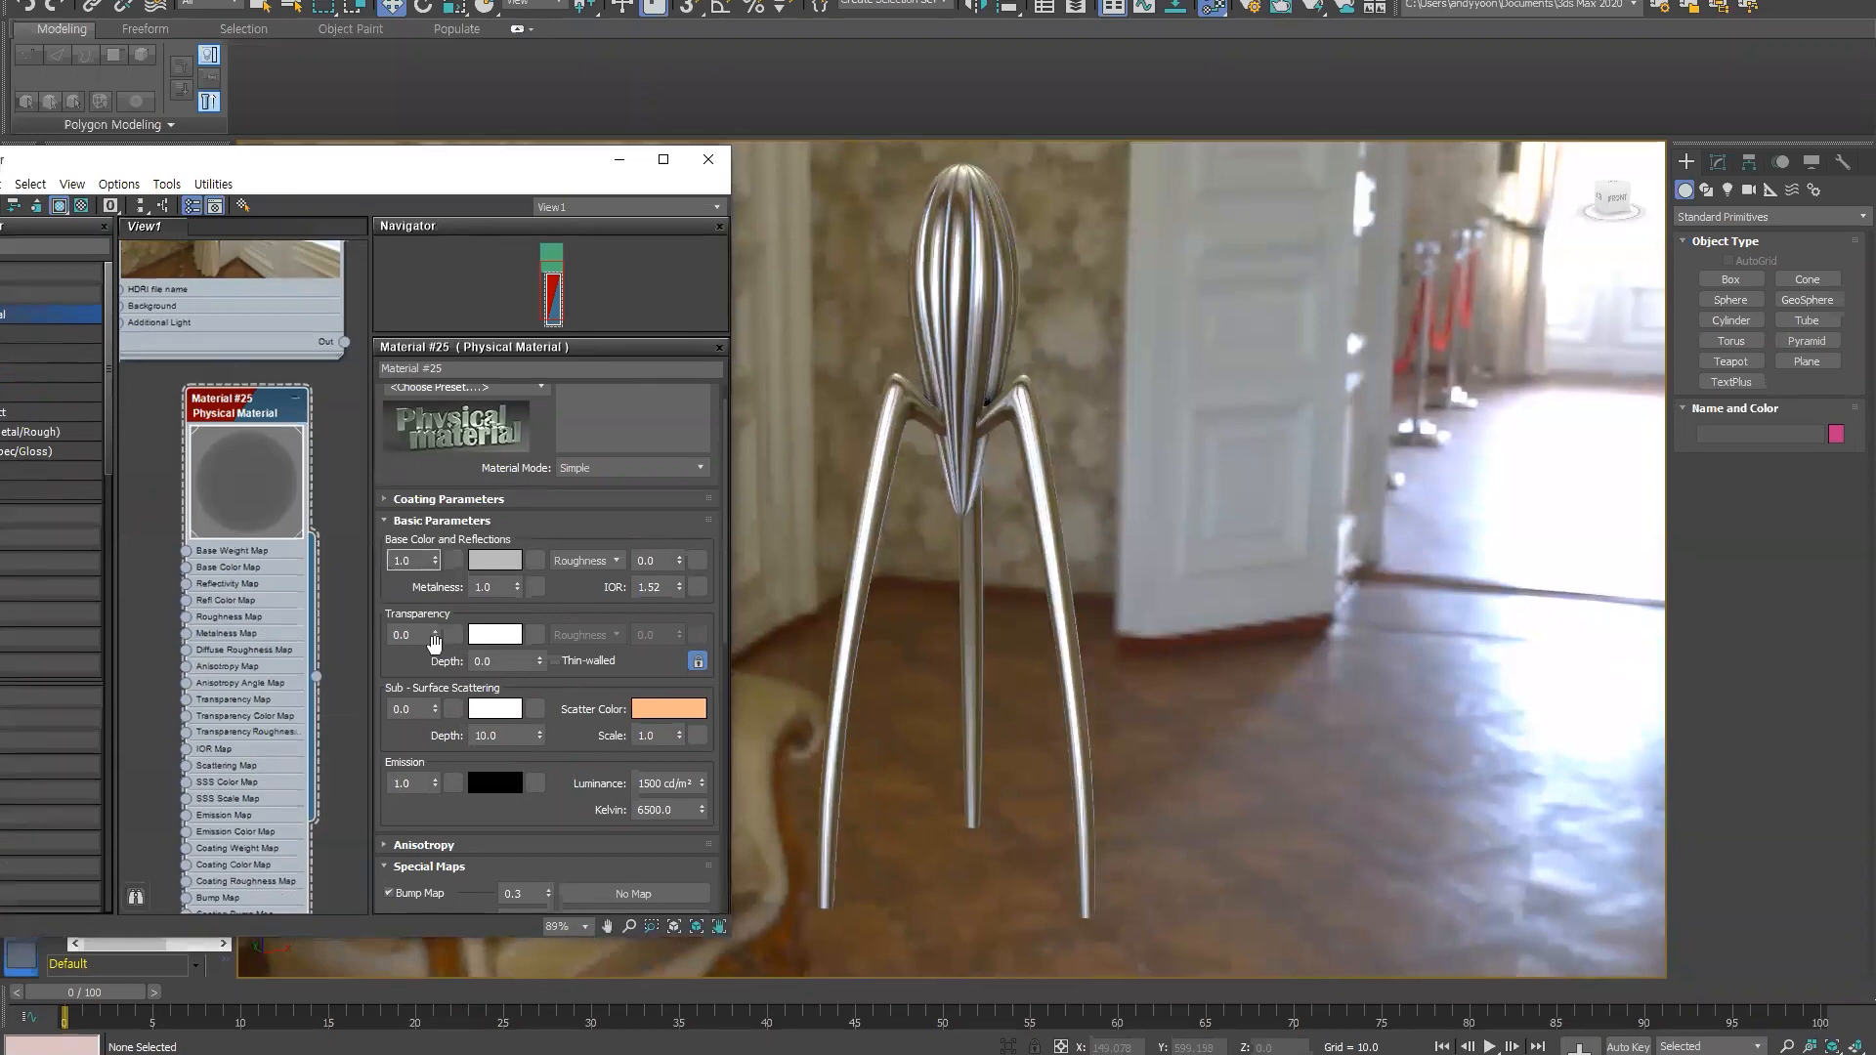
left_click_drag(517, 584, 518, 572)
middle_click_drag(922, 466, 891, 341, "alt")
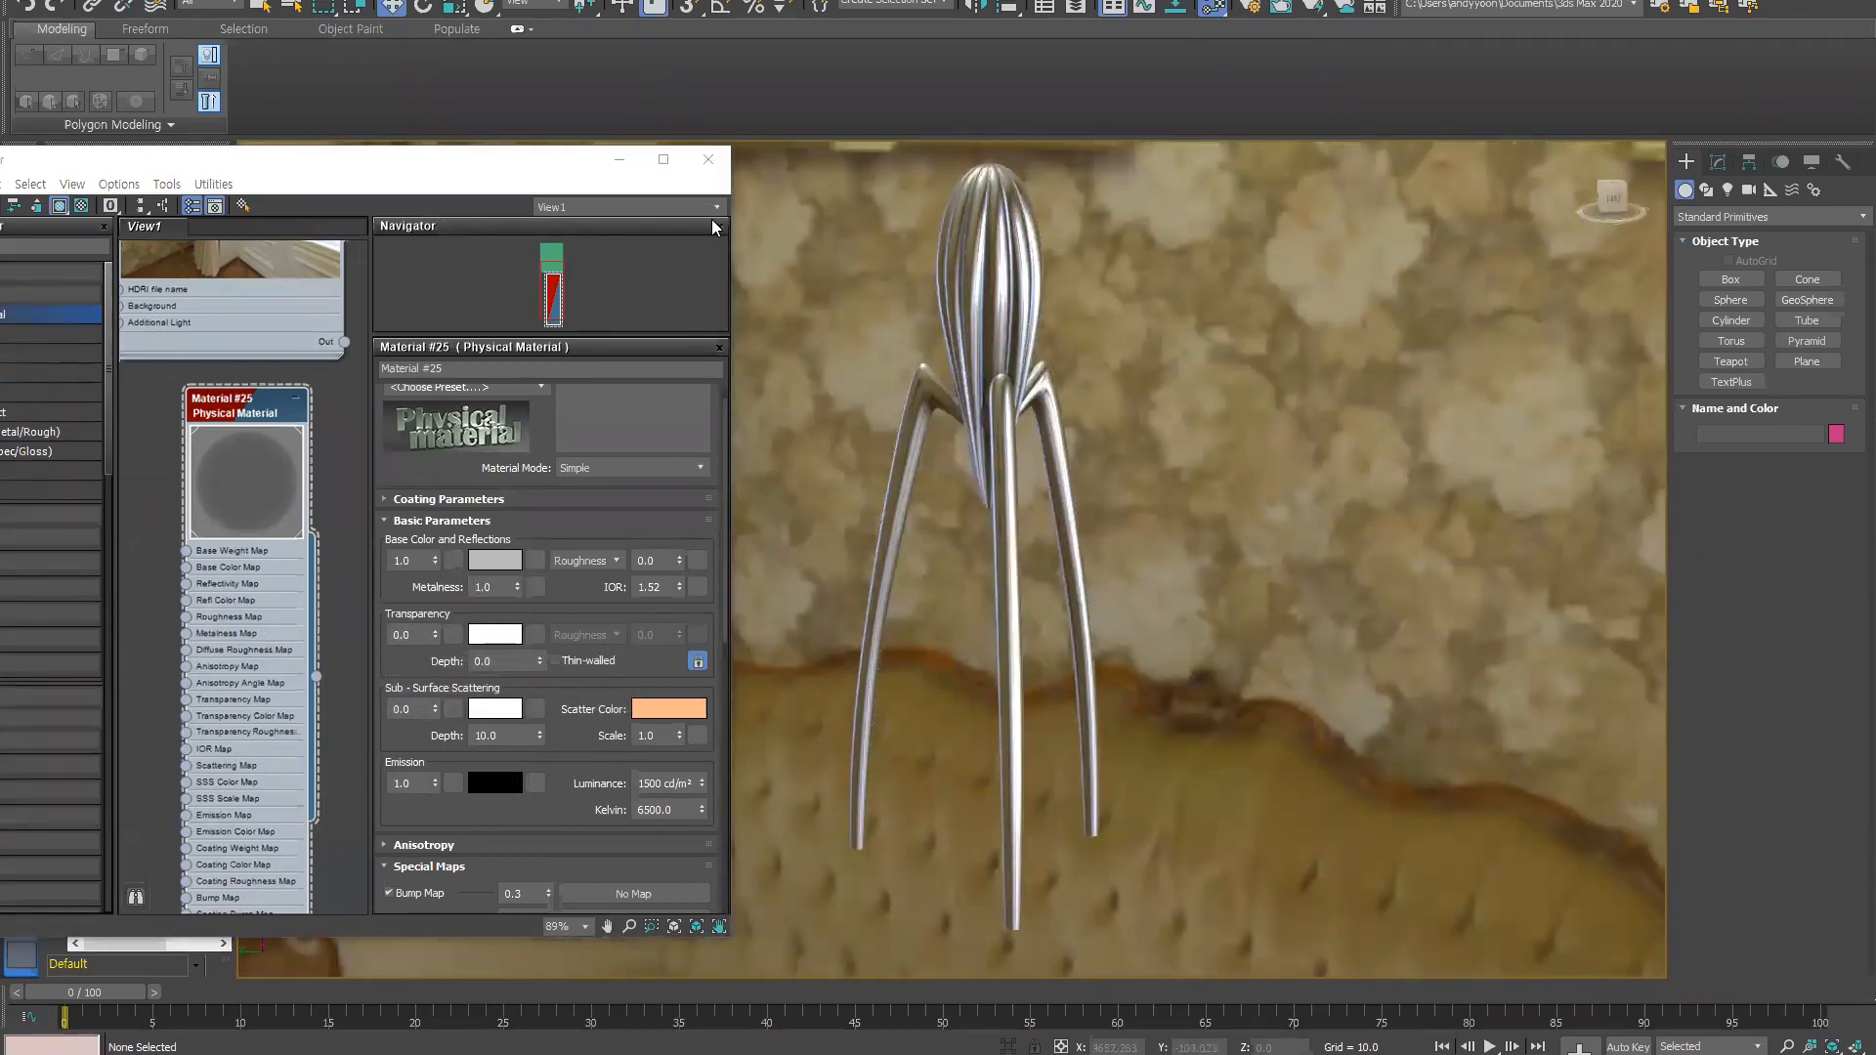
- Minimize the Slate Material Editor and examine the metallic juicer in the room environment from several angles and distances
left_click(619, 161)
middle_click_drag(946, 455, 865, 461, "alt")
scroll(866, 463, "down", 1)
scroll(865, 465, "up", 1)
scroll(863, 484, "up", 2)
scroll(879, 528, "down", 2)
middle_click_drag(900, 559, 945, 572, "alt")
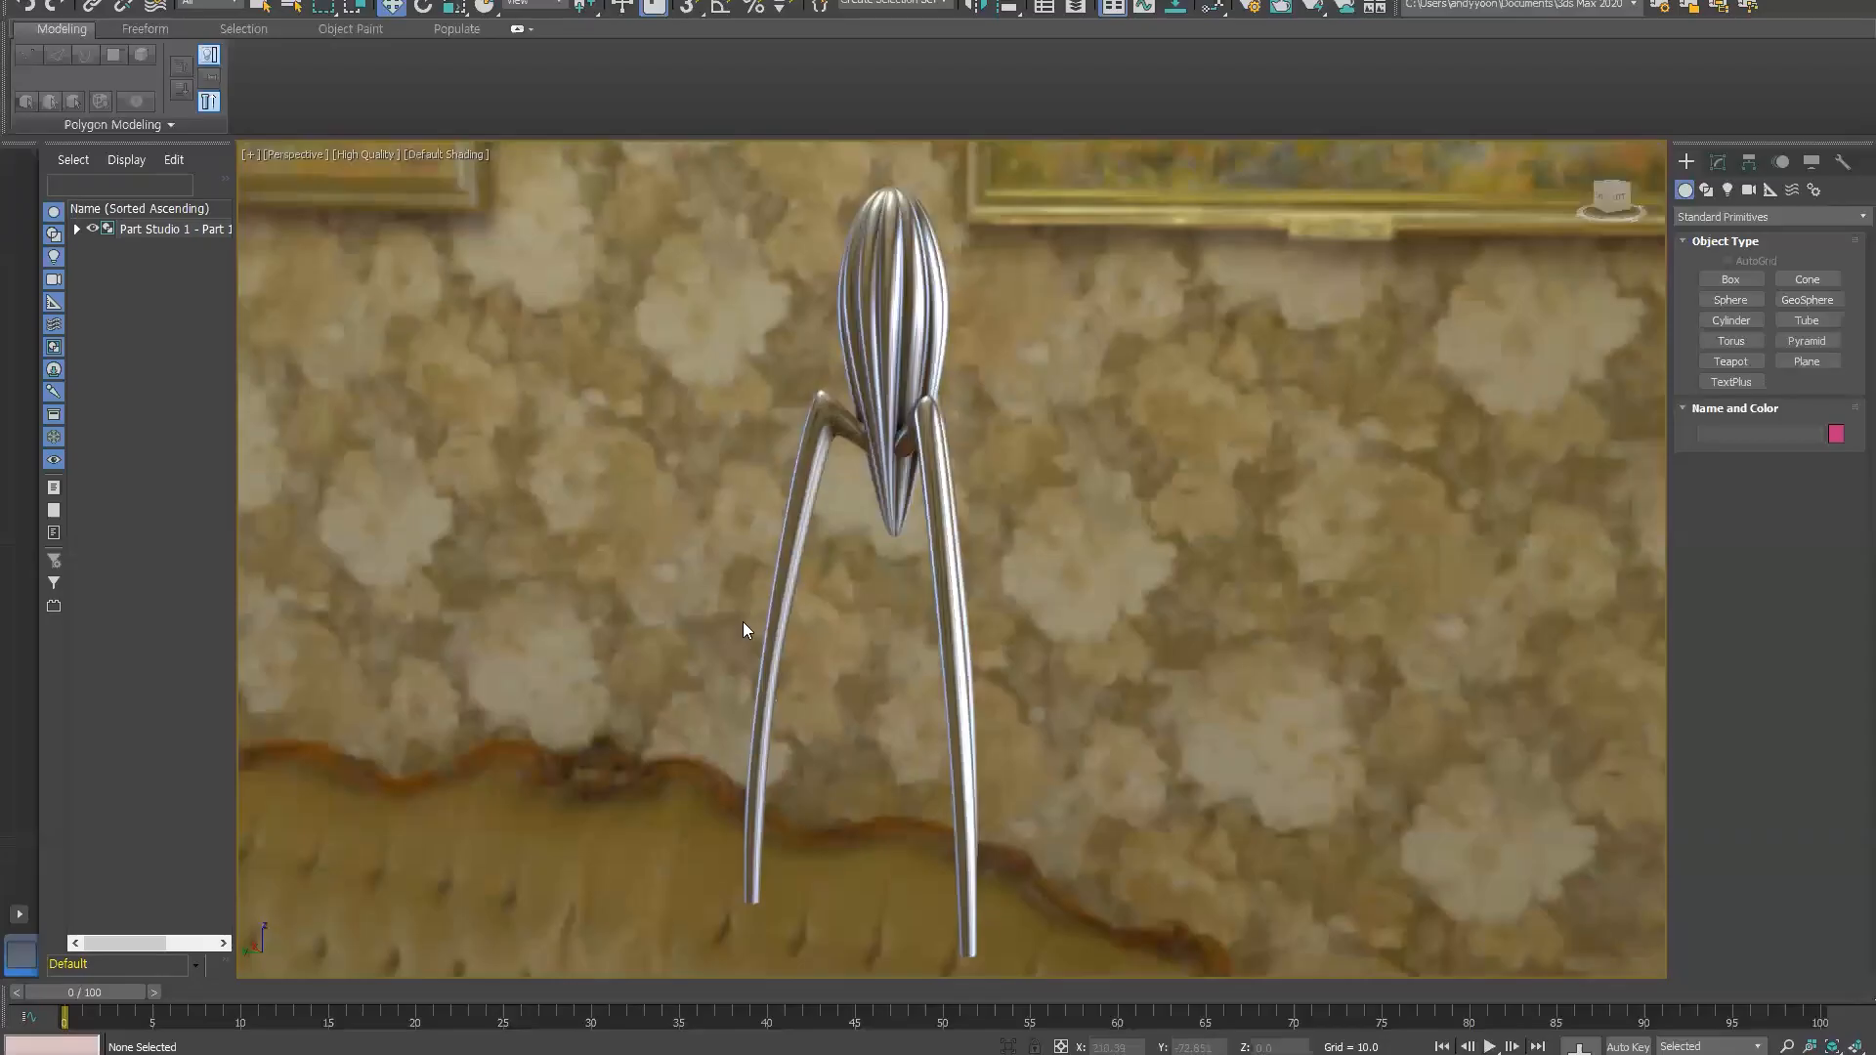
mouse_move(742, 622)
middle_mouse_down("alt")
mouse_move(1033, 543)
mouse_move(1403, 531)
mouse_move(1052, 527)
mouse_move(1034, 569)
middle_mouse_up("alt")
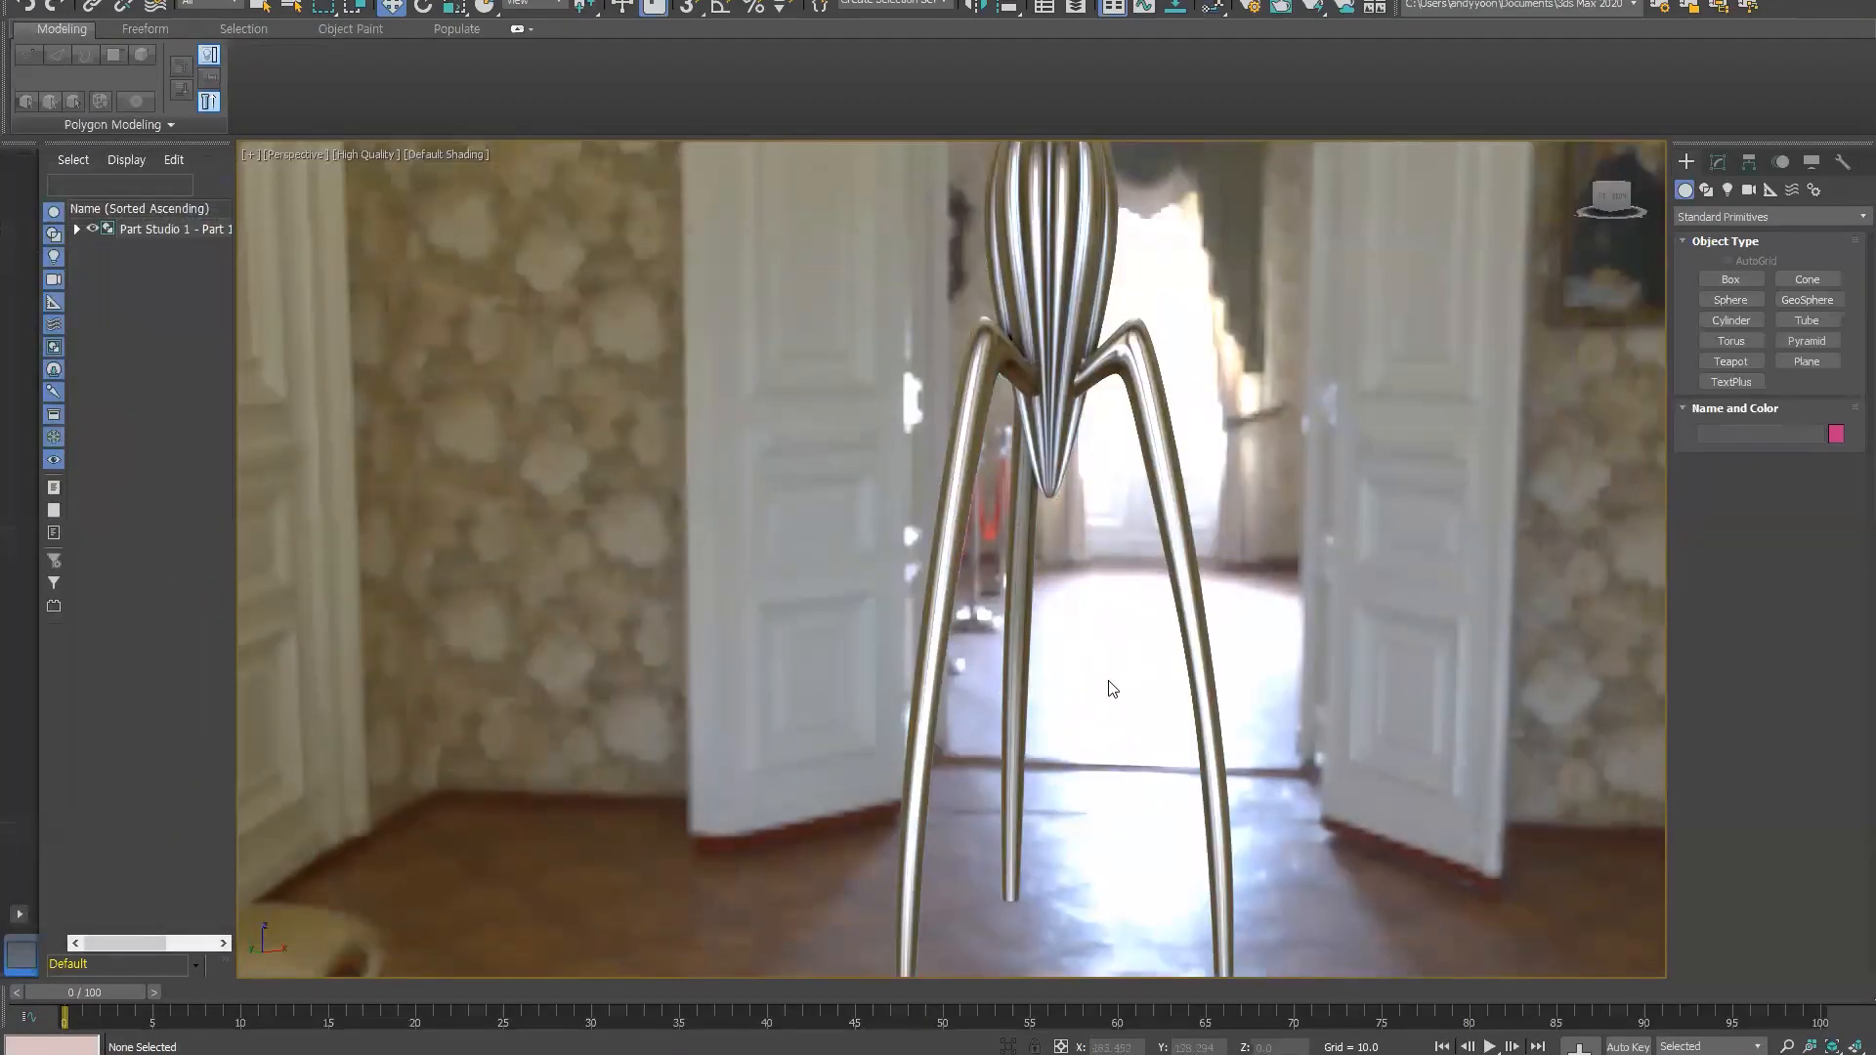
mouse_move(1109, 682)
middle_mouse_down("alt")
mouse_move(970, 669)
mouse_move(1071, 657)
mouse_move(916, 657)
mouse_move(907, 676)
mouse_move(954, 657)
middle_mouse_up("alt")
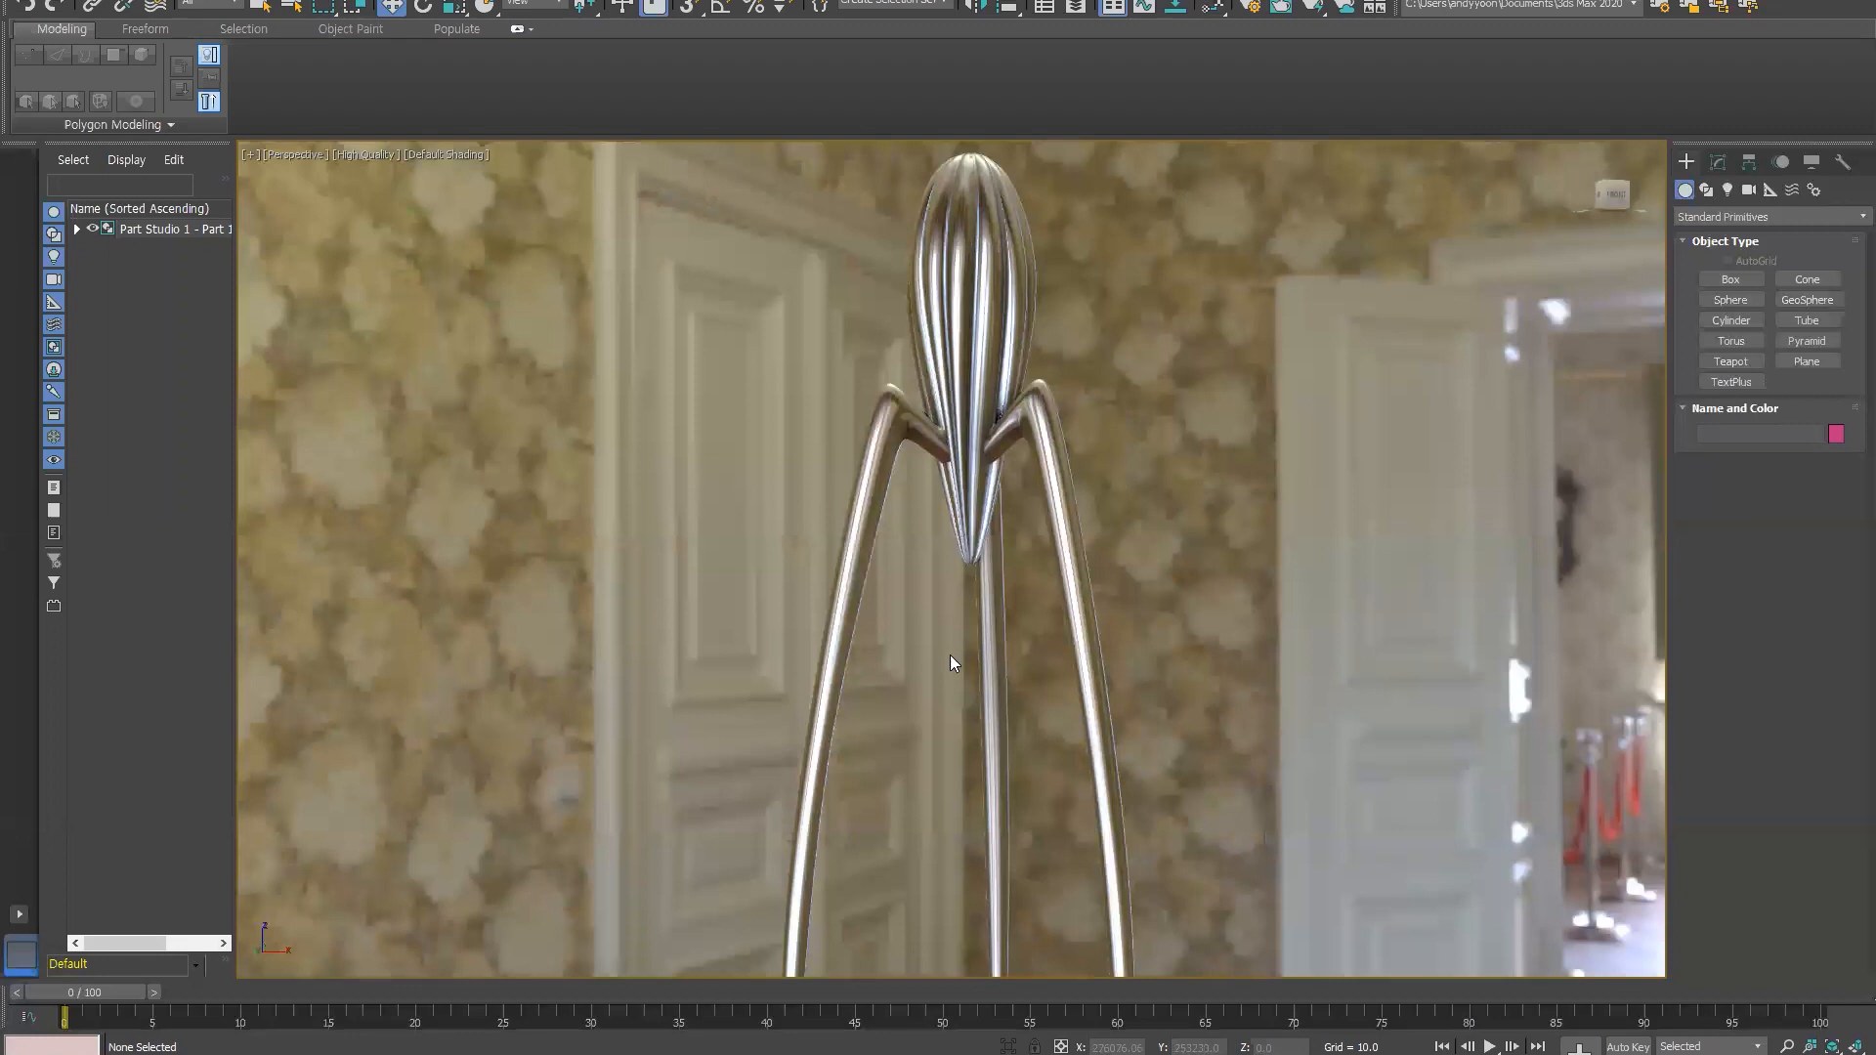
- Open the Slate Material Editor and try ADS_StudioLigting_2k.hdr as the HDRI Environment map's file
key("m")
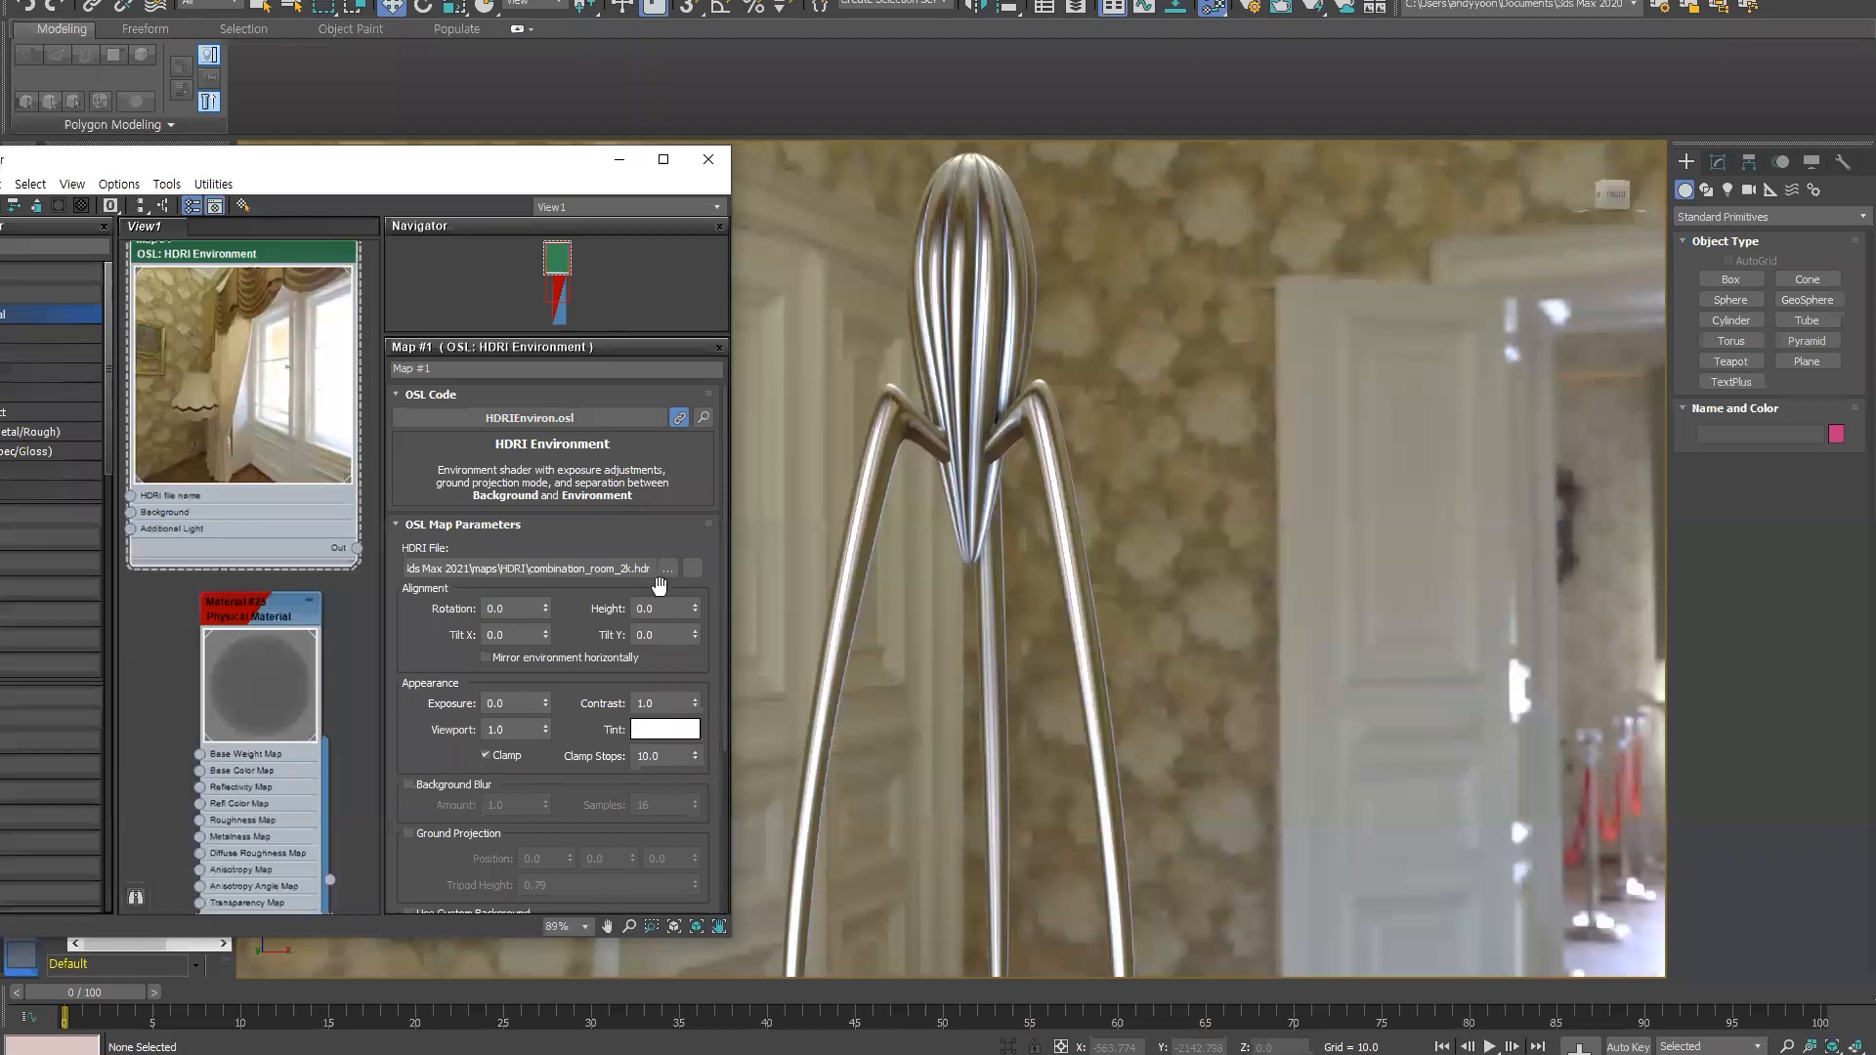
left_click(668, 572)
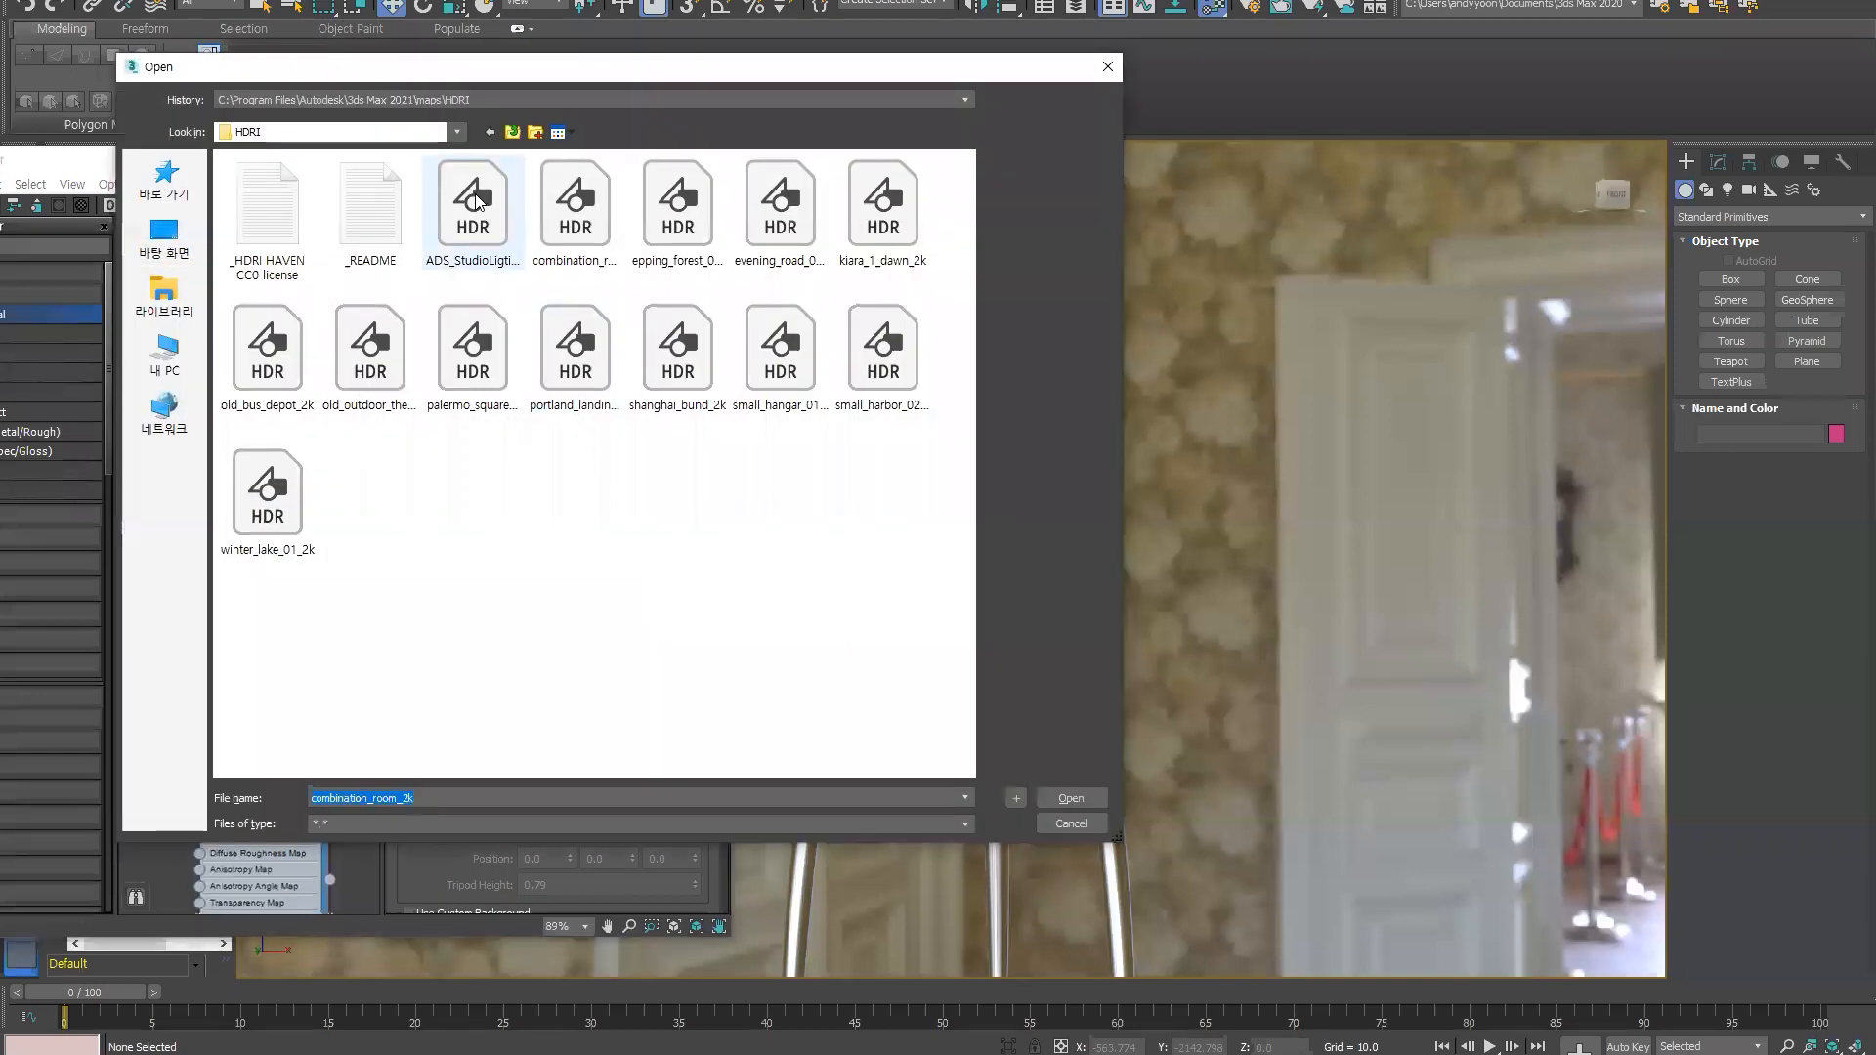
double_click(475, 248)
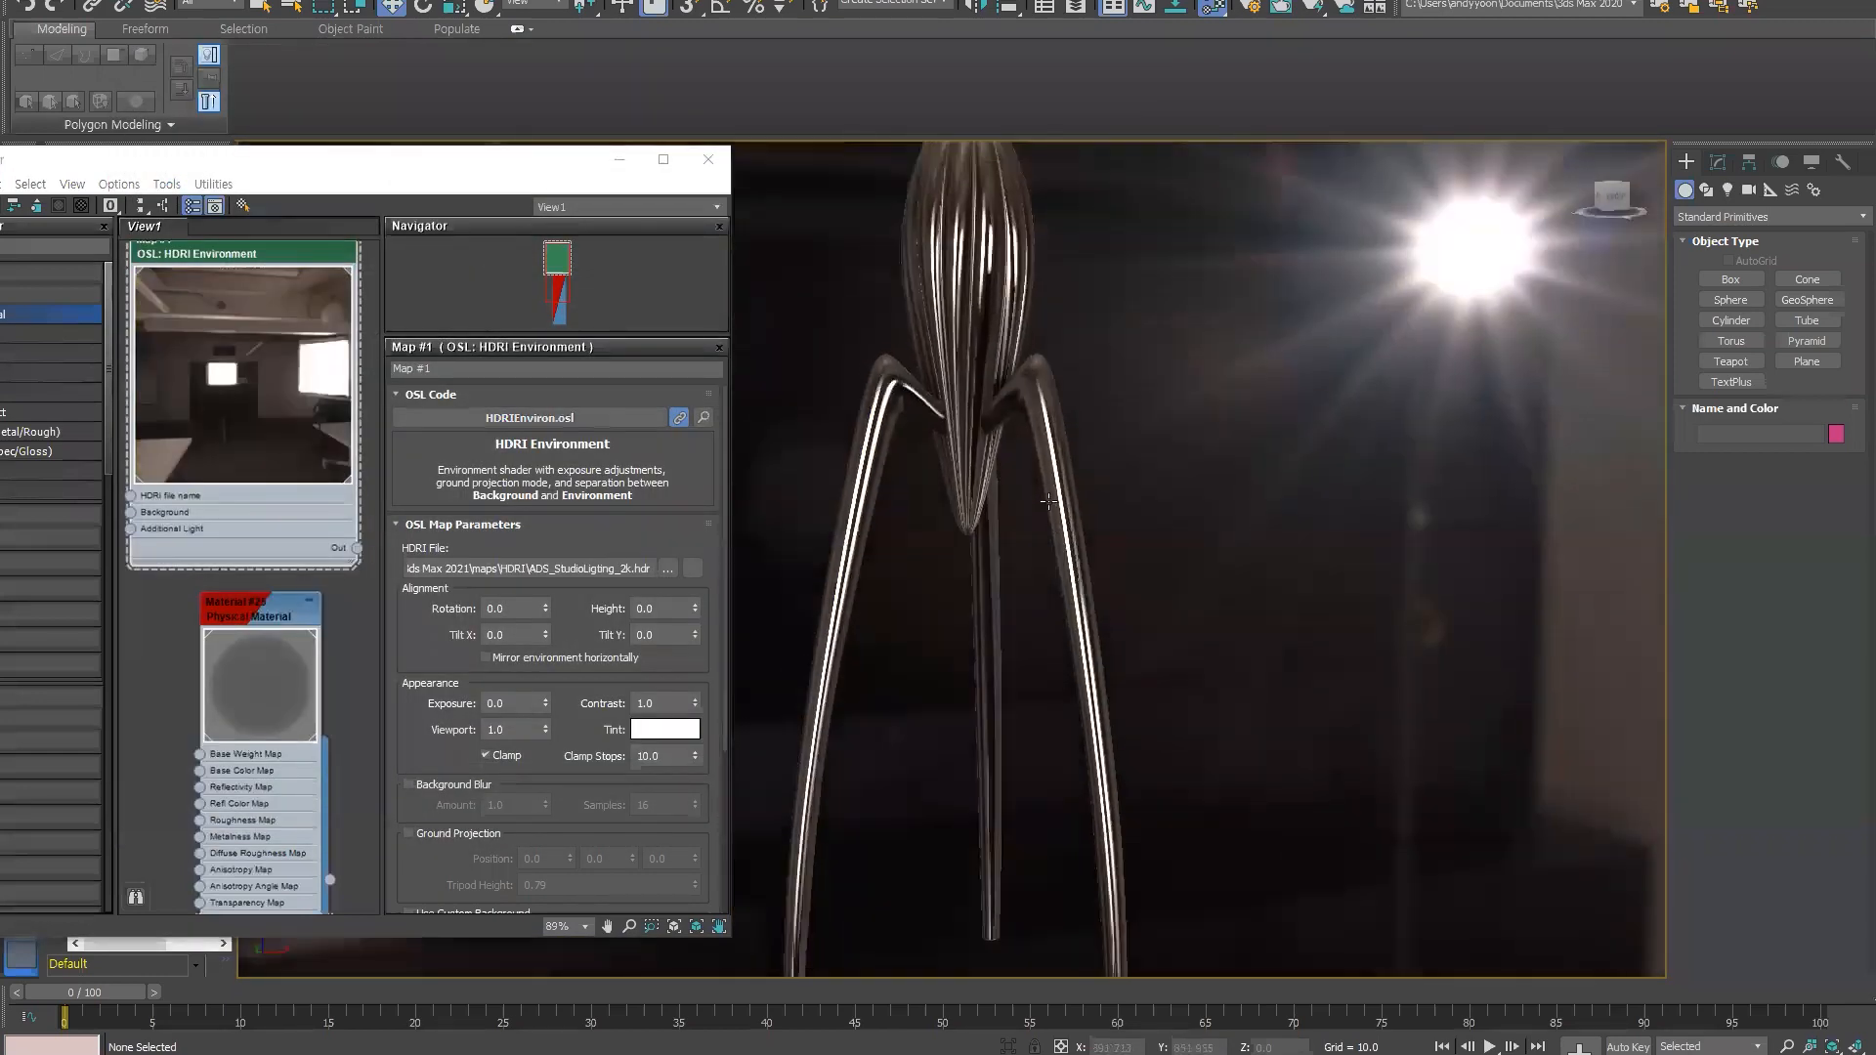
- Try epping_forest_02_2k.hdr and kiara_1_dawn_2k.hdr in turn as the HDRI Environment map's file, checking the juicer's reflections
left_click(669, 569)
double_click(680, 210)
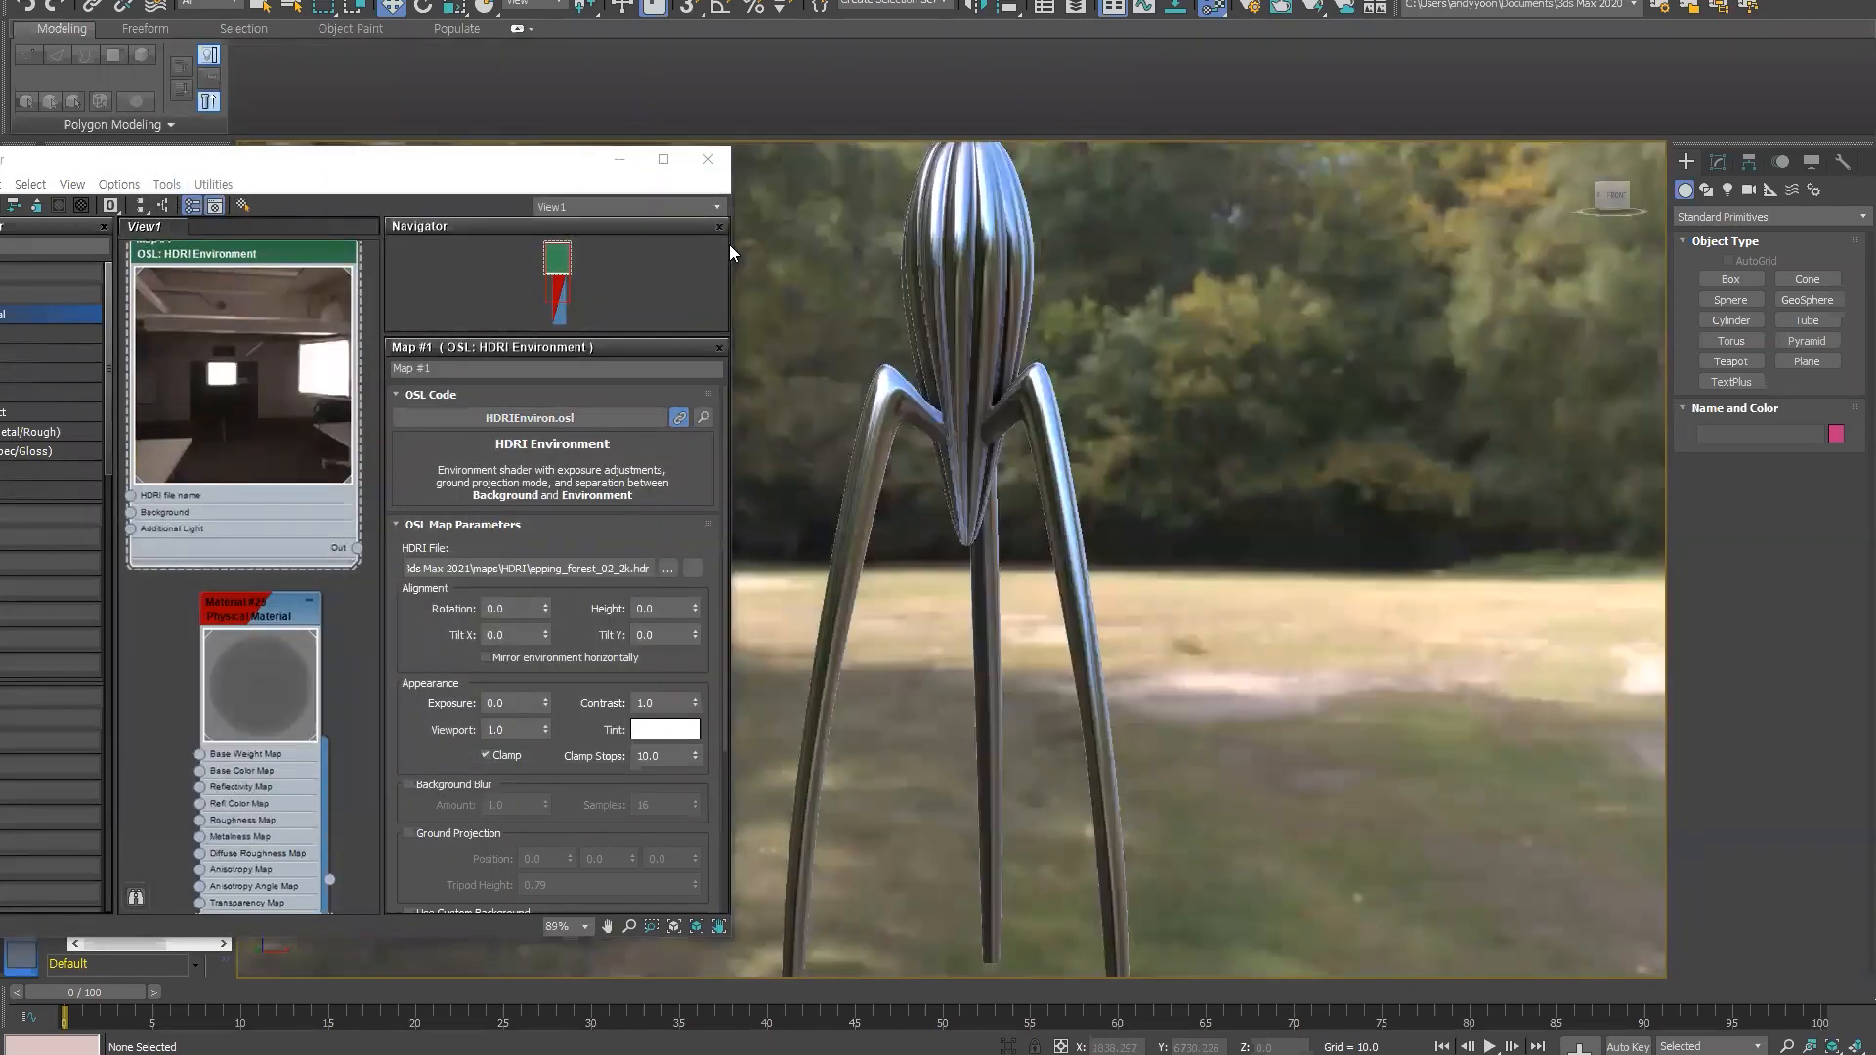
mouse_move(878, 471)
middle_mouse_down("alt")
mouse_move(975, 472)
mouse_move(863, 477)
mouse_move(878, 468)
middle_mouse_up("alt")
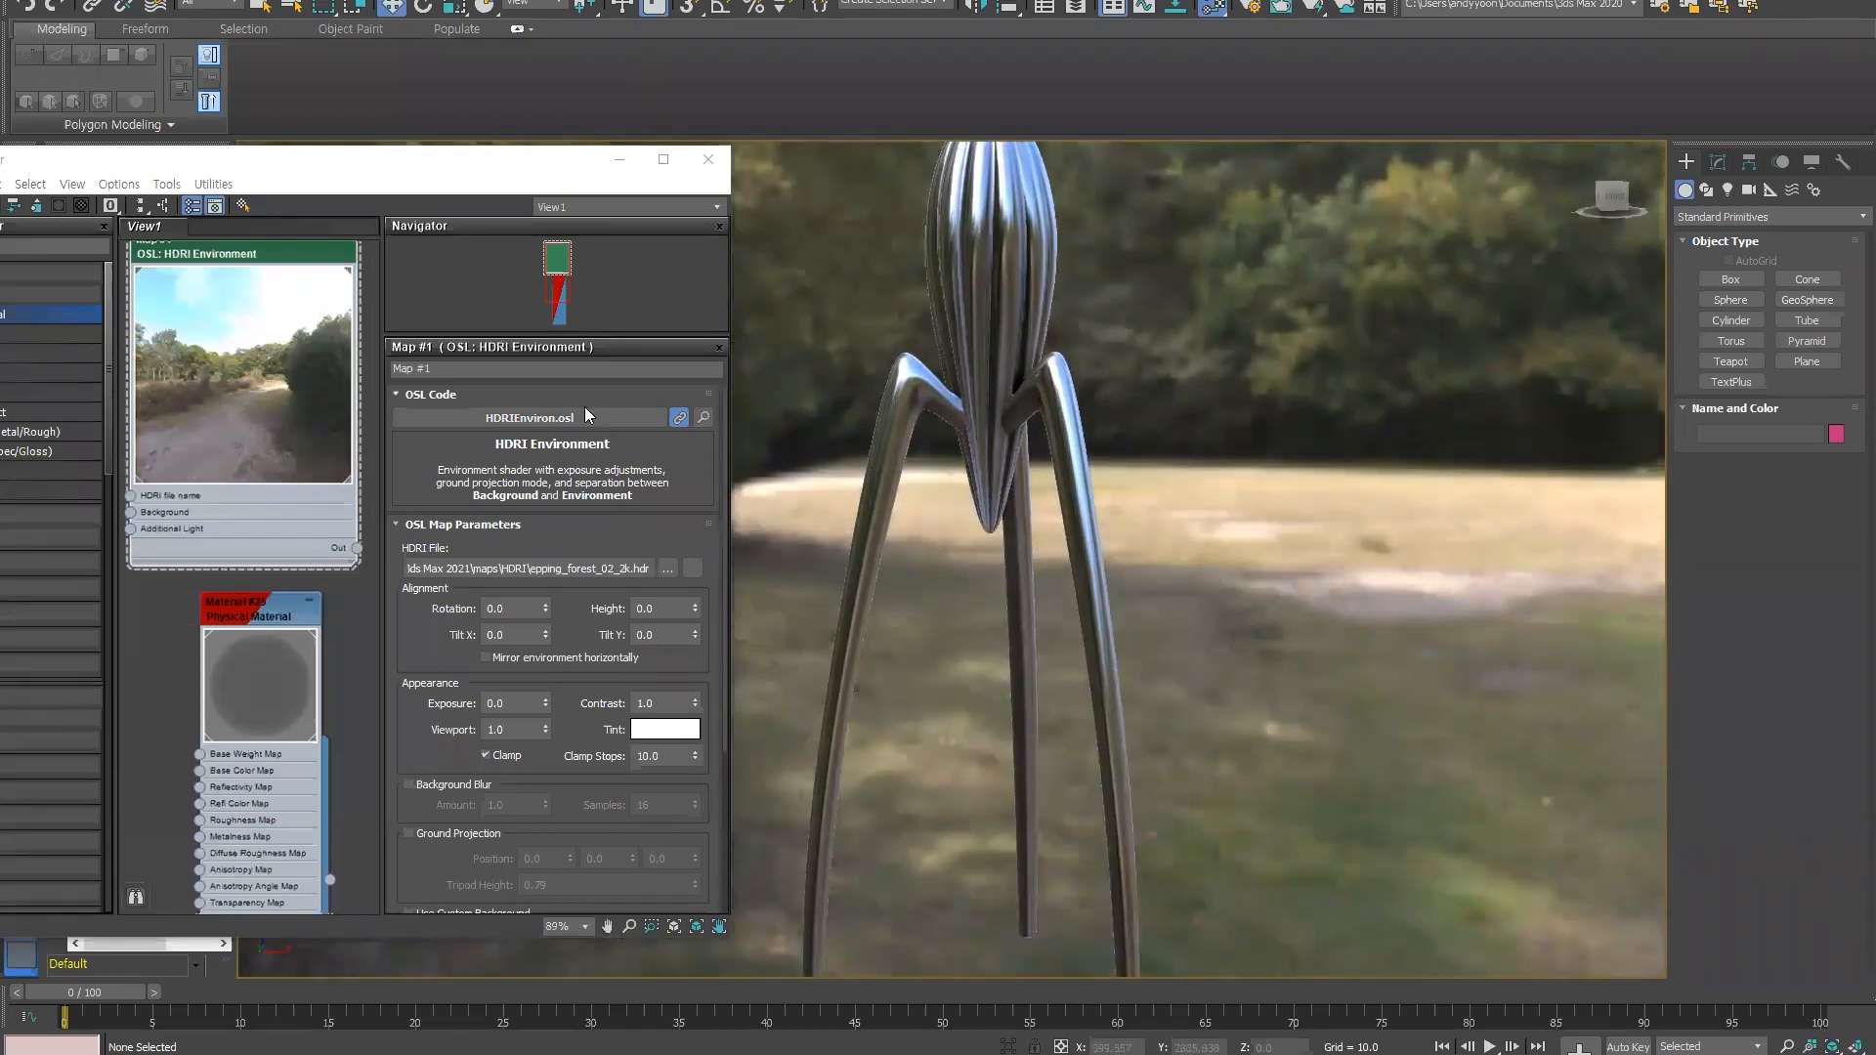
left_click(670, 568)
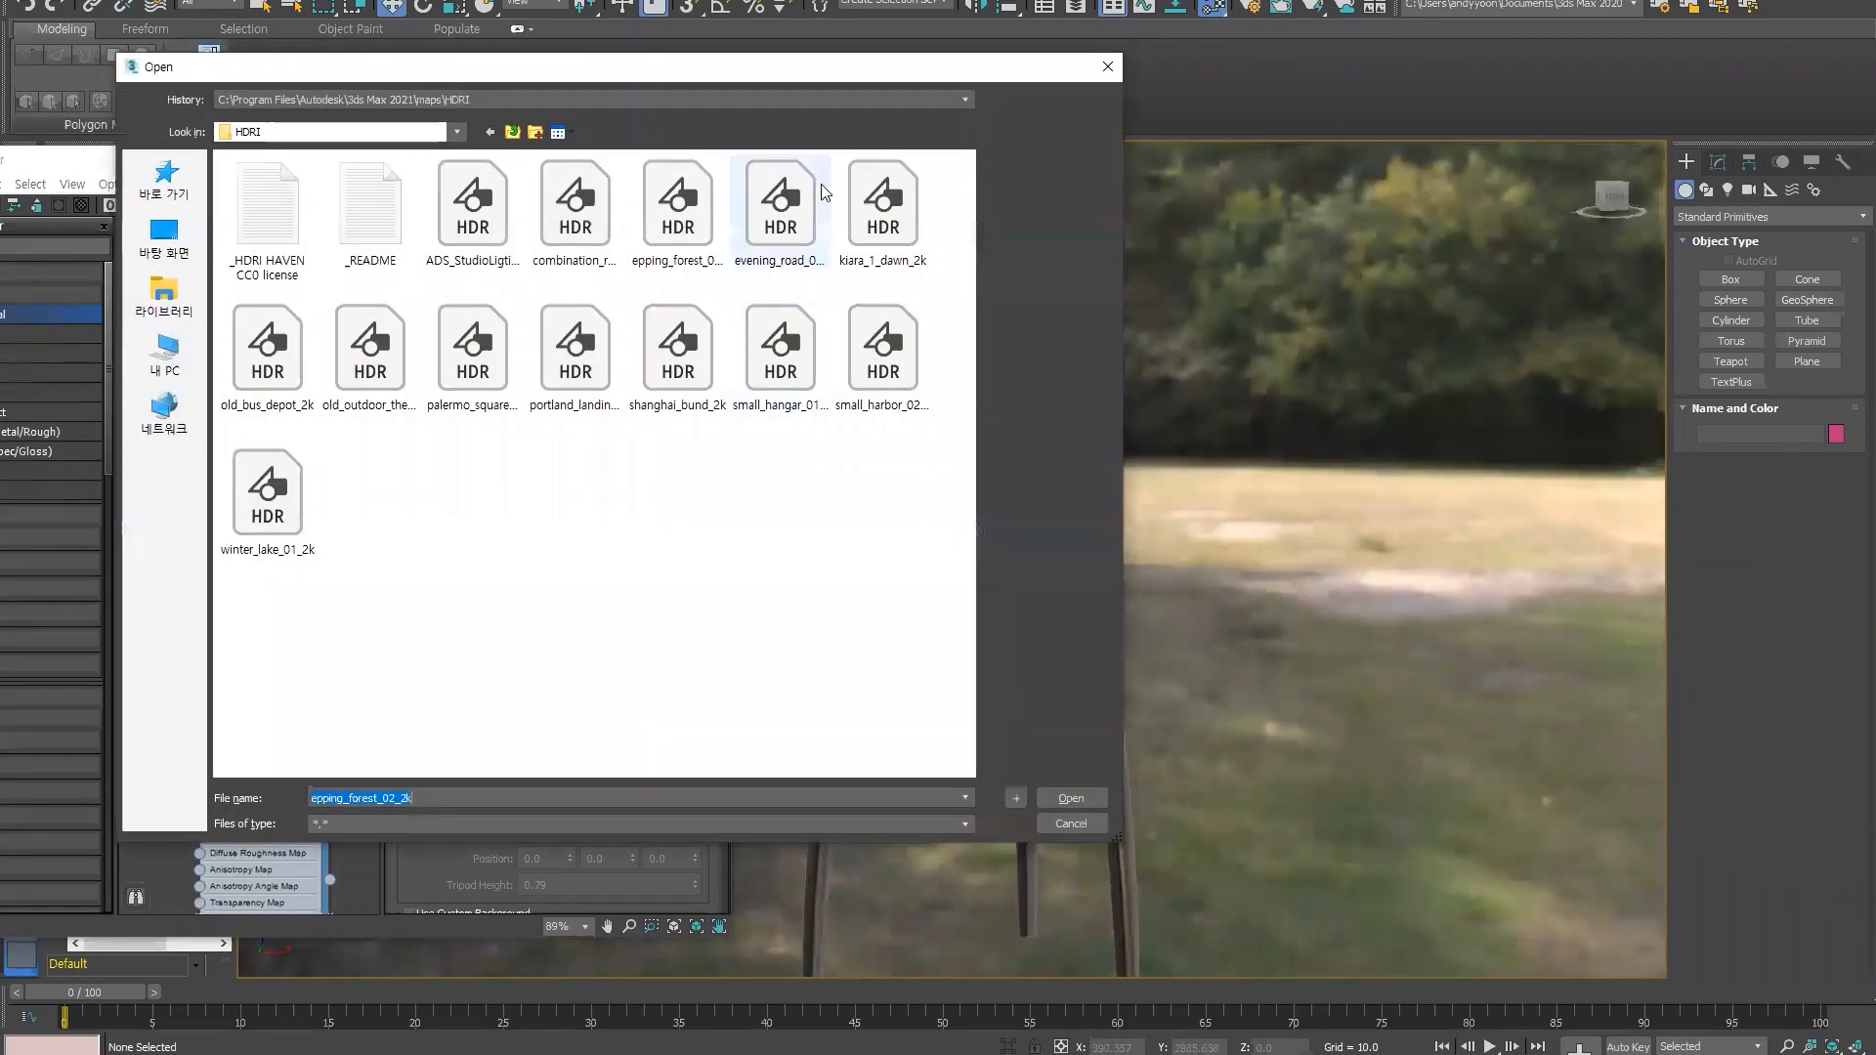
double_click(879, 210)
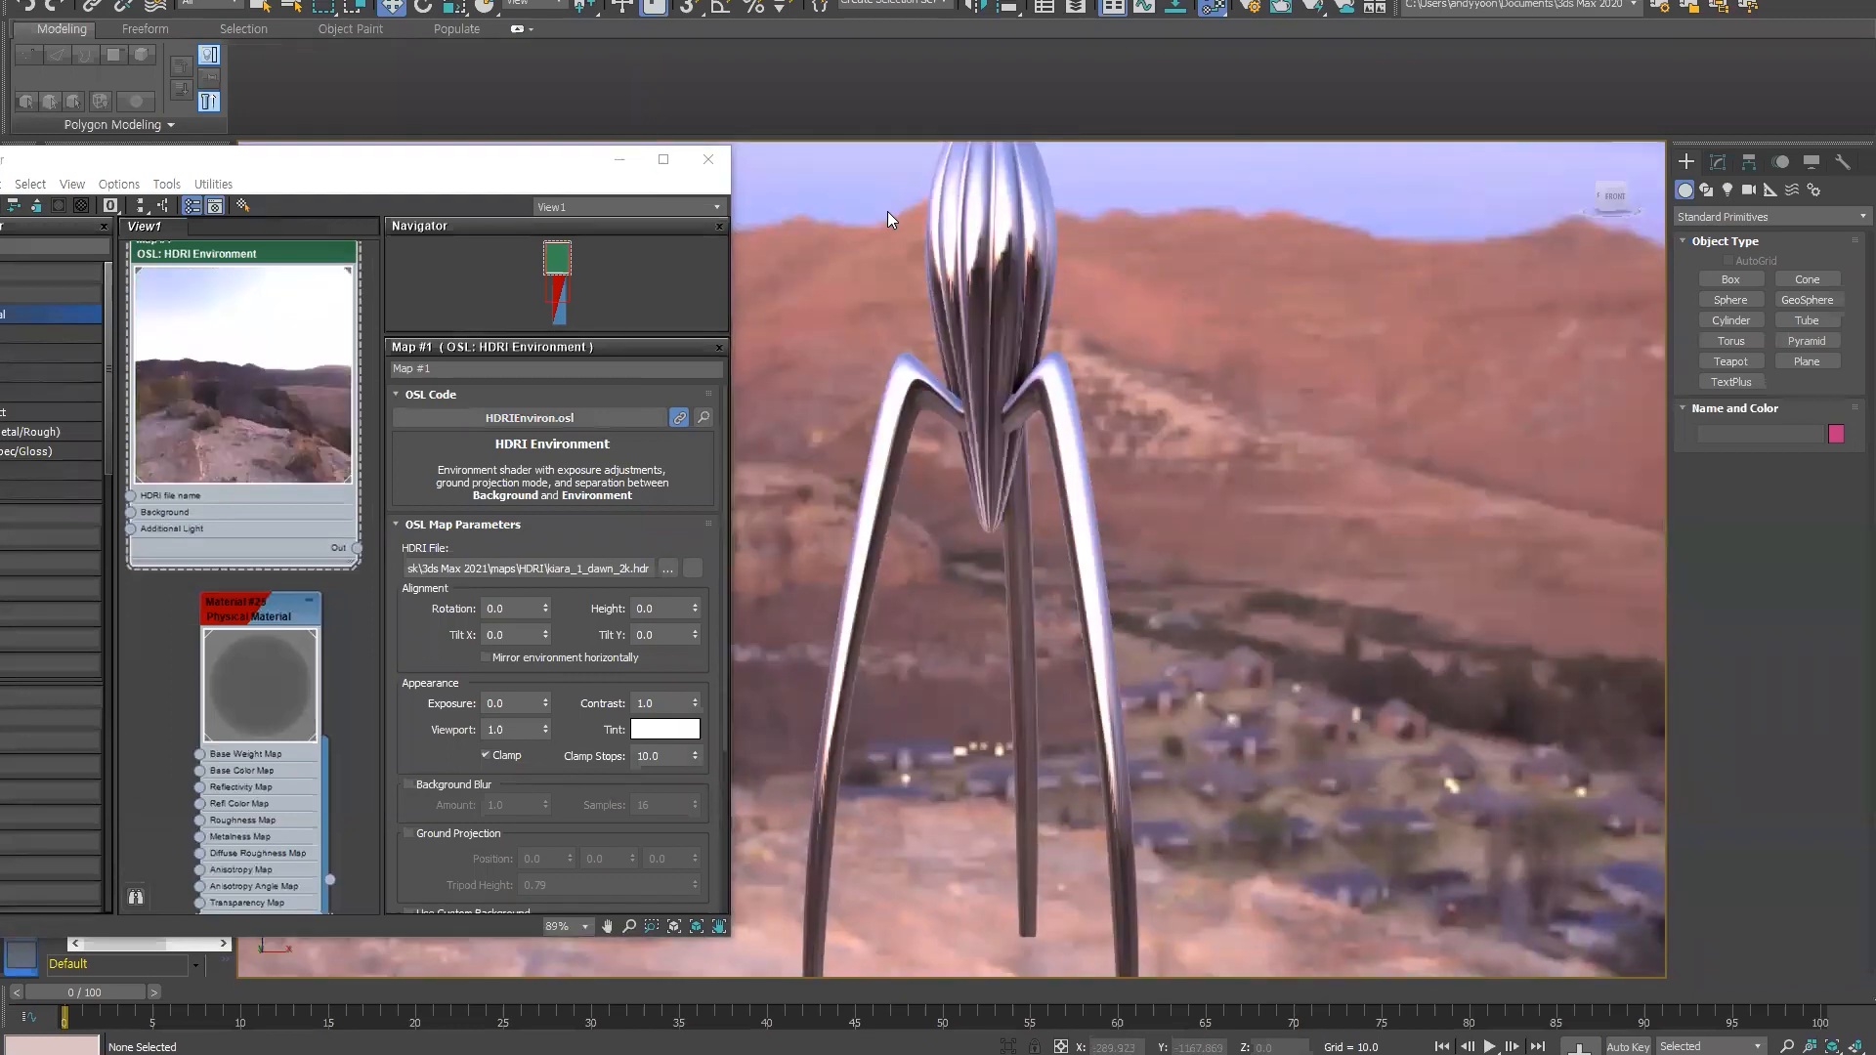
- Load the evening_road HDR image into the HDRI Environment map and close the Slate Material Editor
left_click(667, 567)
double_click(764, 233)
mouse_move(904, 369)
middle_mouse_down("alt")
mouse_move(958, 430)
mouse_move(922, 383)
middle_mouse_up("alt")
left_click(710, 163)
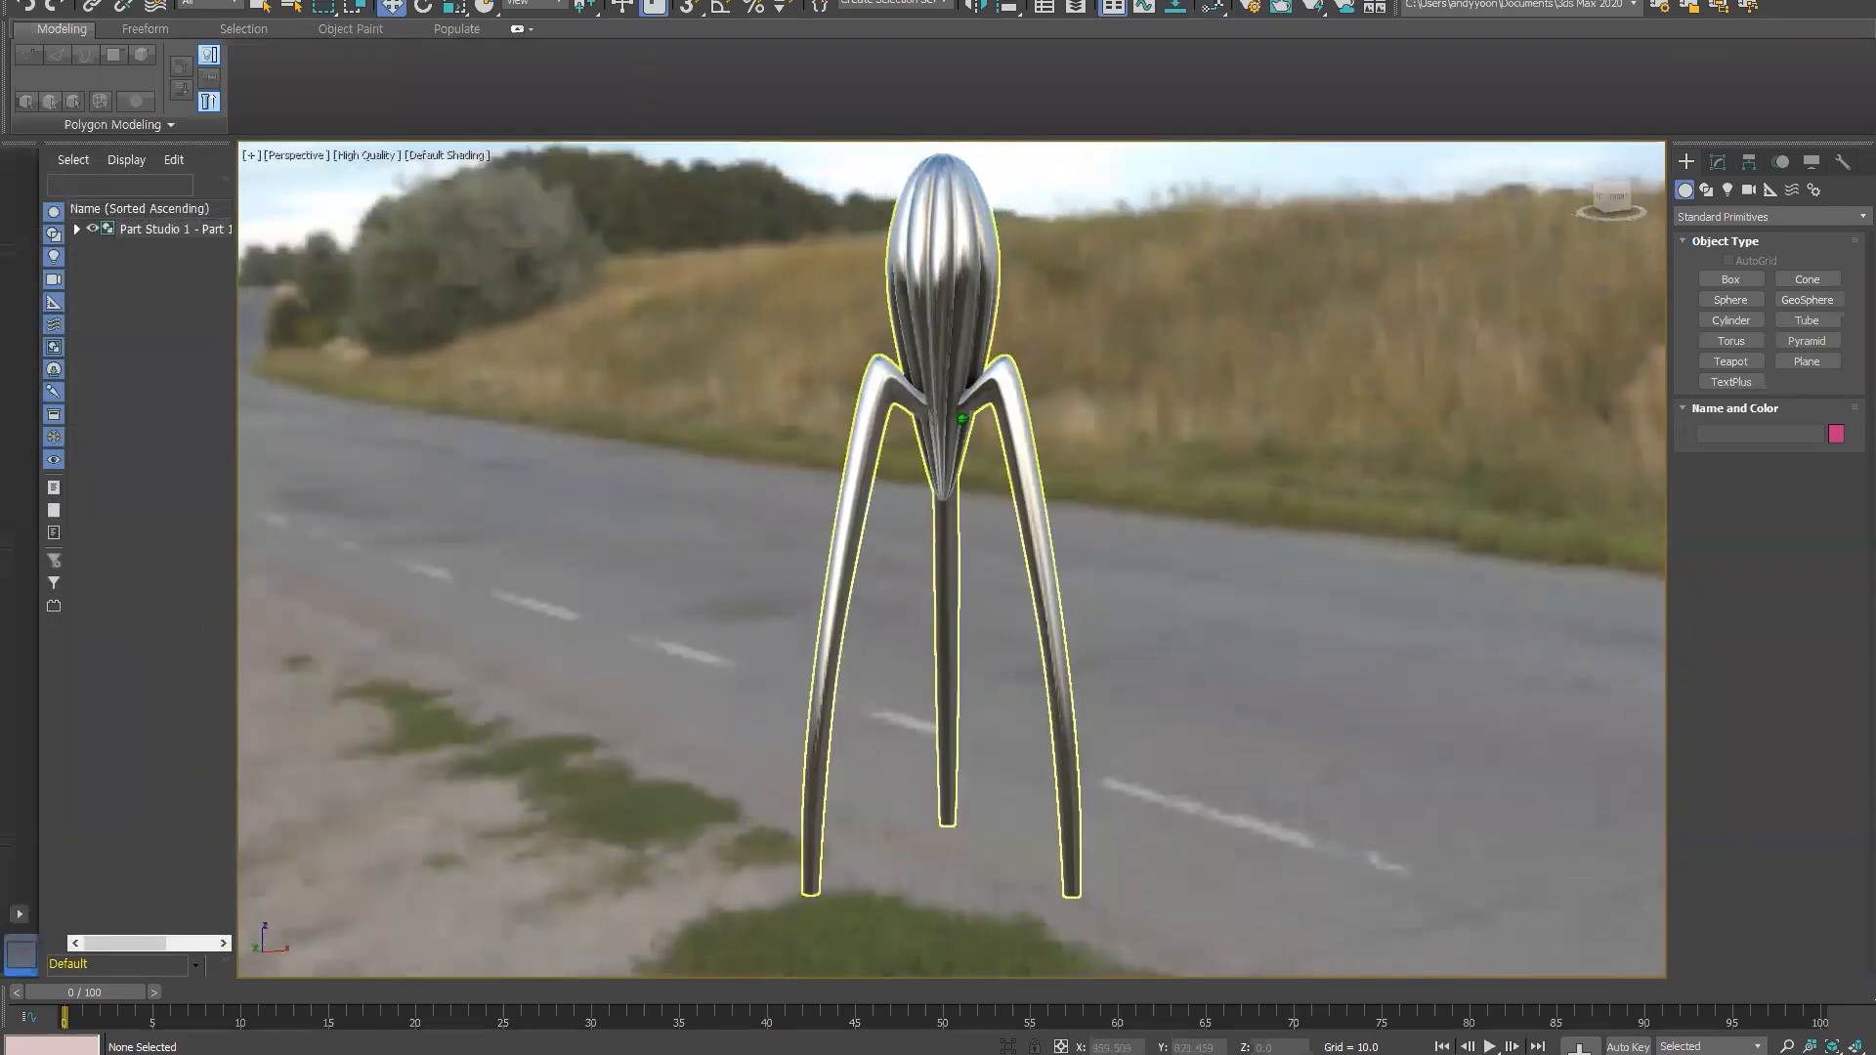
- Examine the metallic juicer's reflections against the evening road environment from several angles and heights
mouse_move(982, 459)
middle_mouse_down("alt")
mouse_move(882, 453)
mouse_move(1068, 454)
mouse_move(525, 431)
mouse_move(981, 455)
mouse_move(923, 488)
mouse_move(854, 484)
mouse_move(975, 482)
mouse_move(875, 482)
mouse_move(924, 471)
middle_mouse_up("alt")
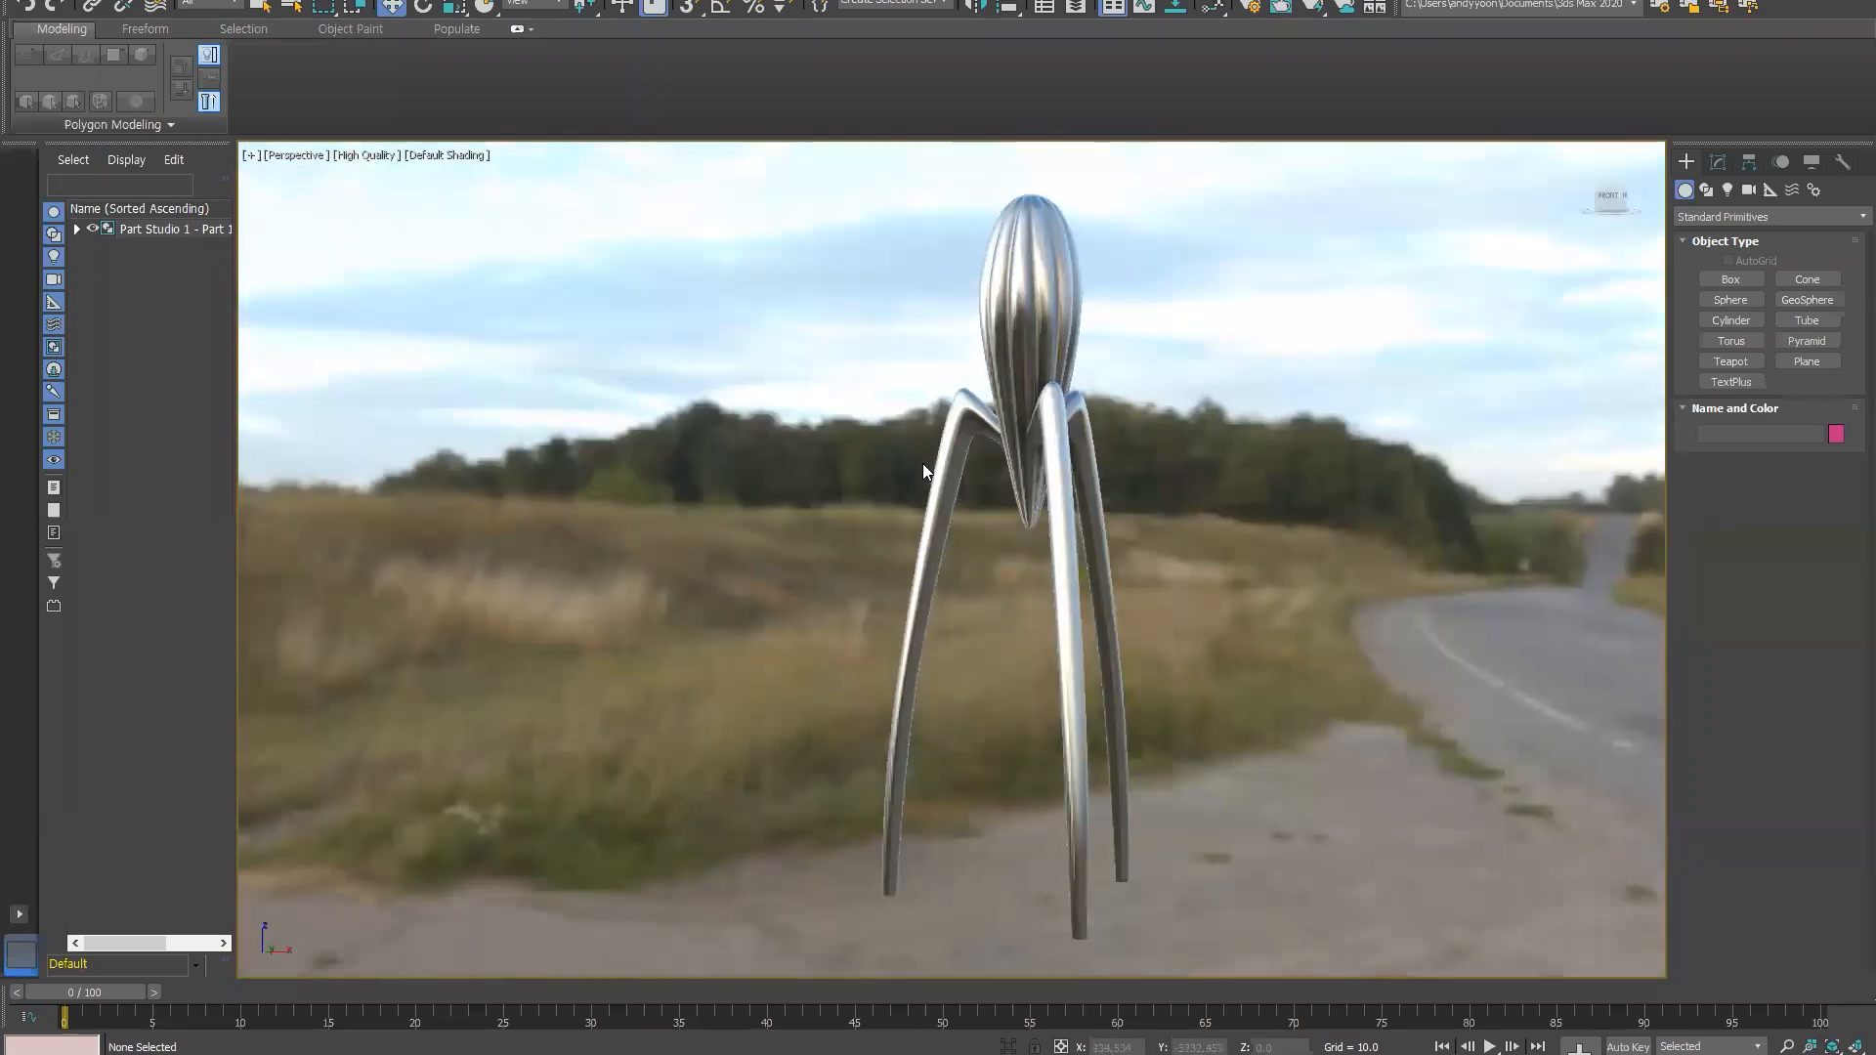
middle_click_drag(923, 465, 1111, 525, "alt")
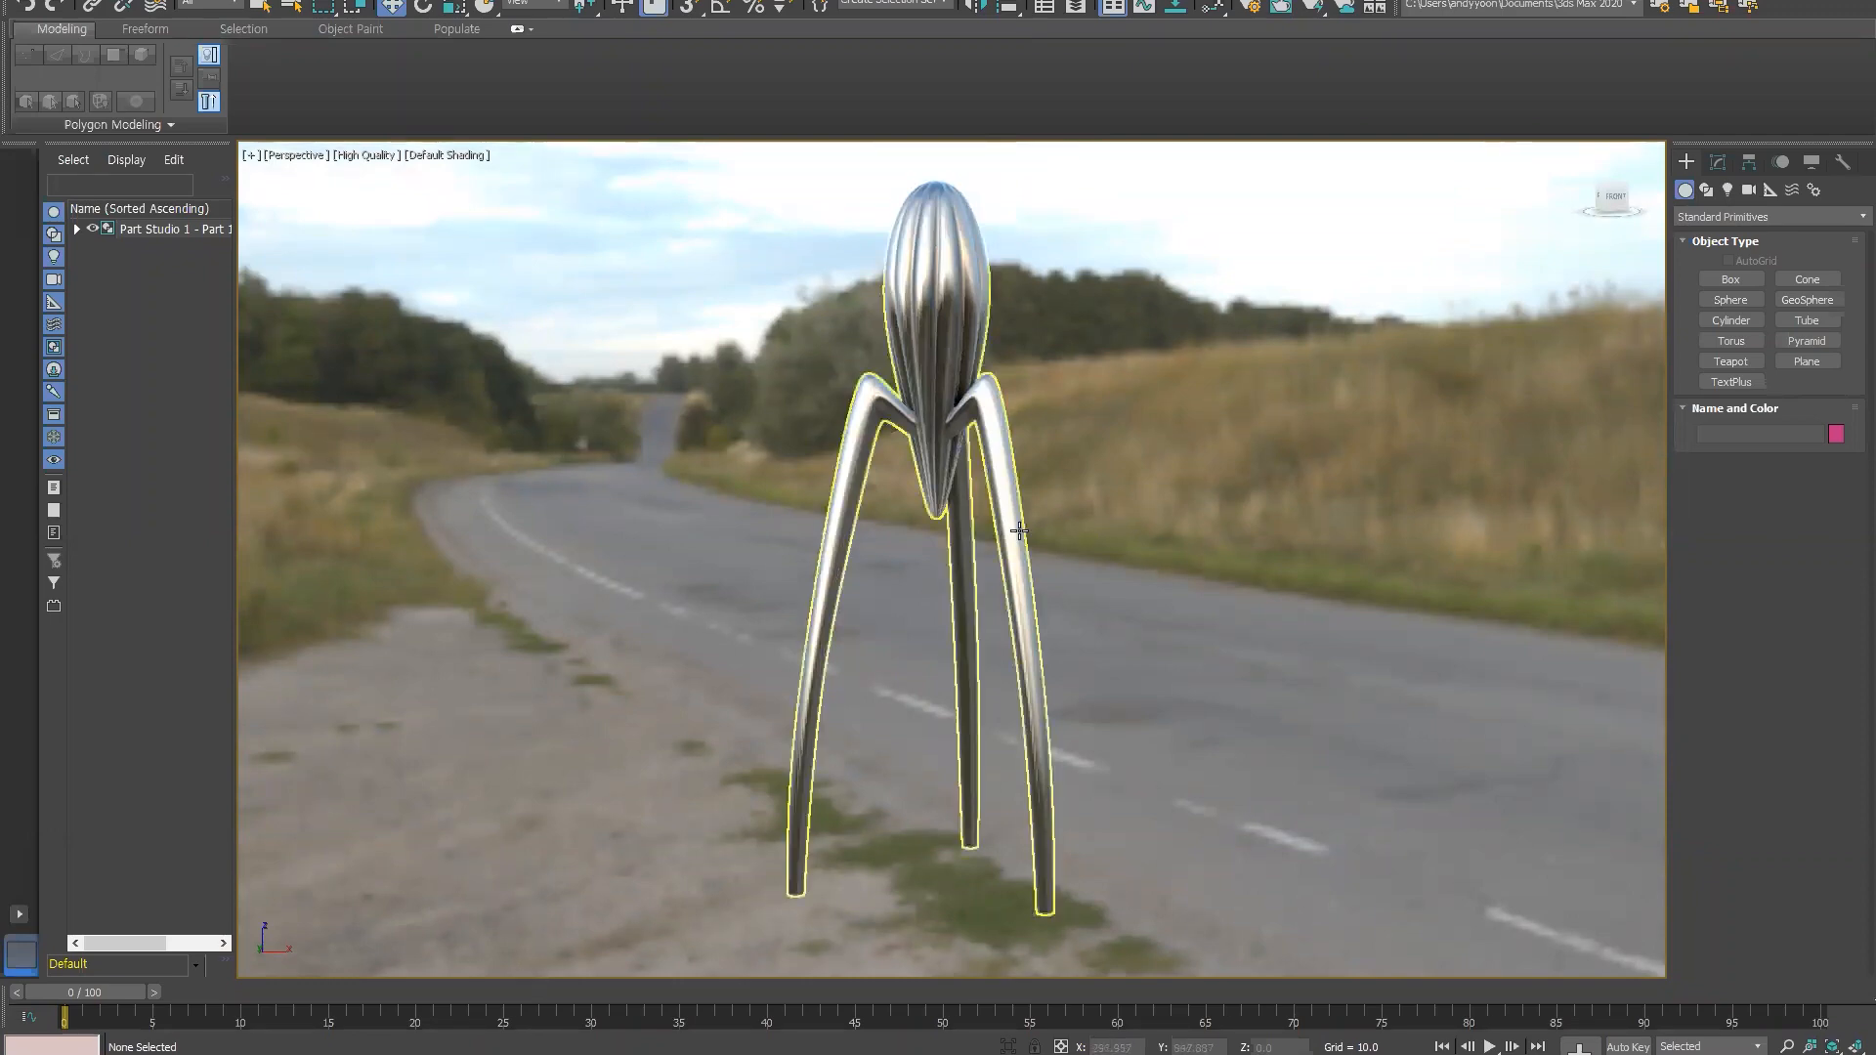
middle_click_drag(1006, 524, 936, 513, "alt")
left_click(989, 469)
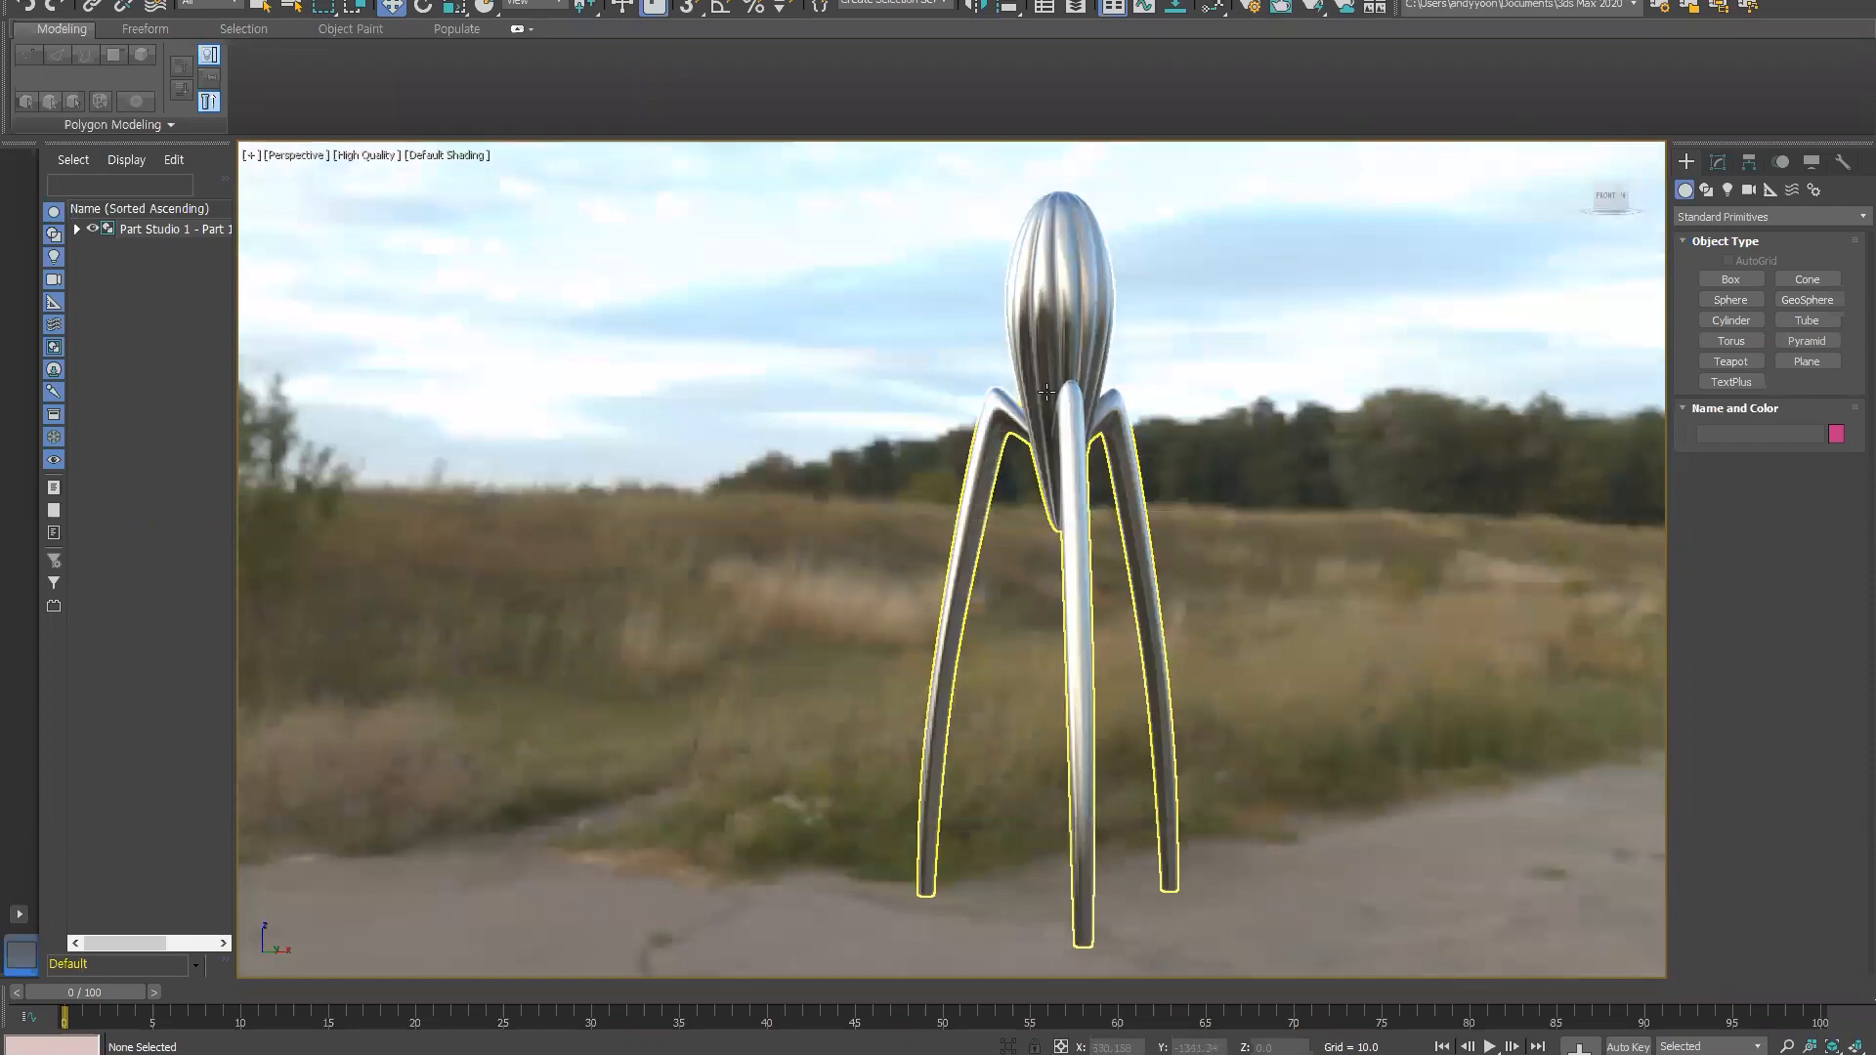
middle_click_drag(1057, 606, 1120, 561, "alt")
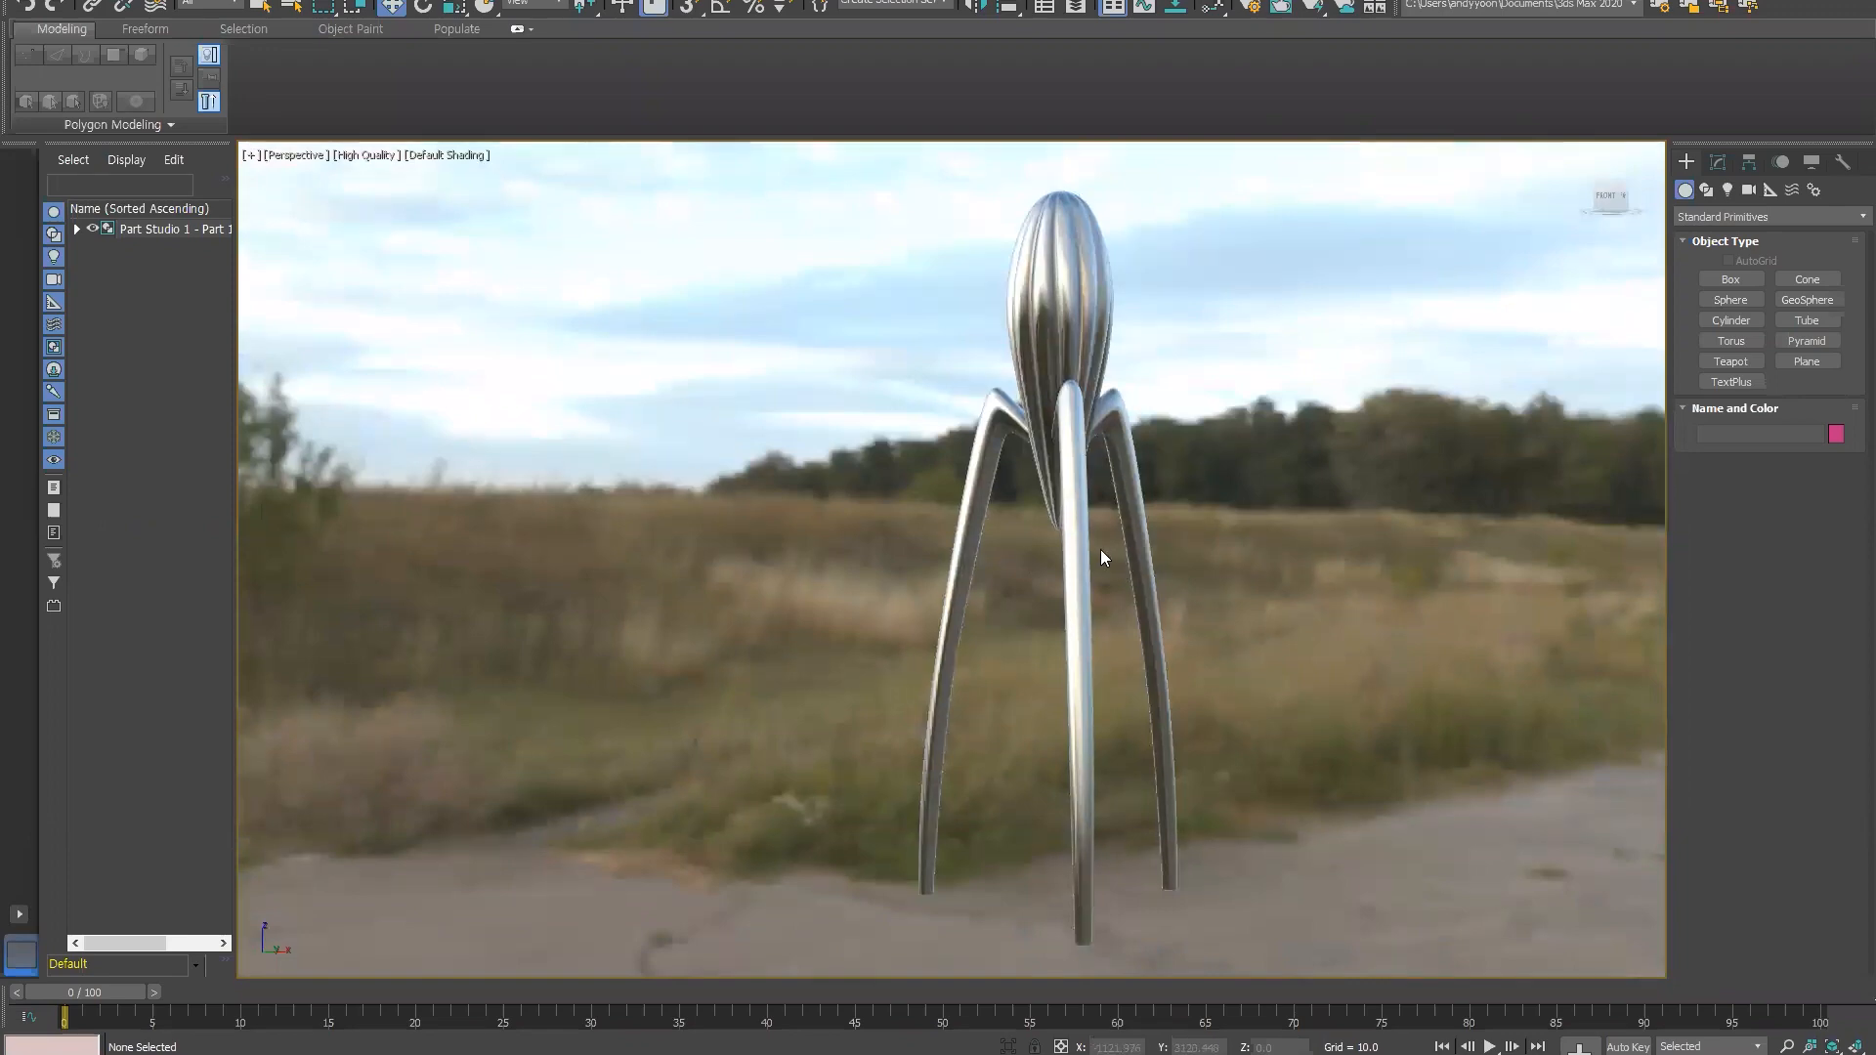
middle_click_drag(1045, 531, 982, 663, "alt")
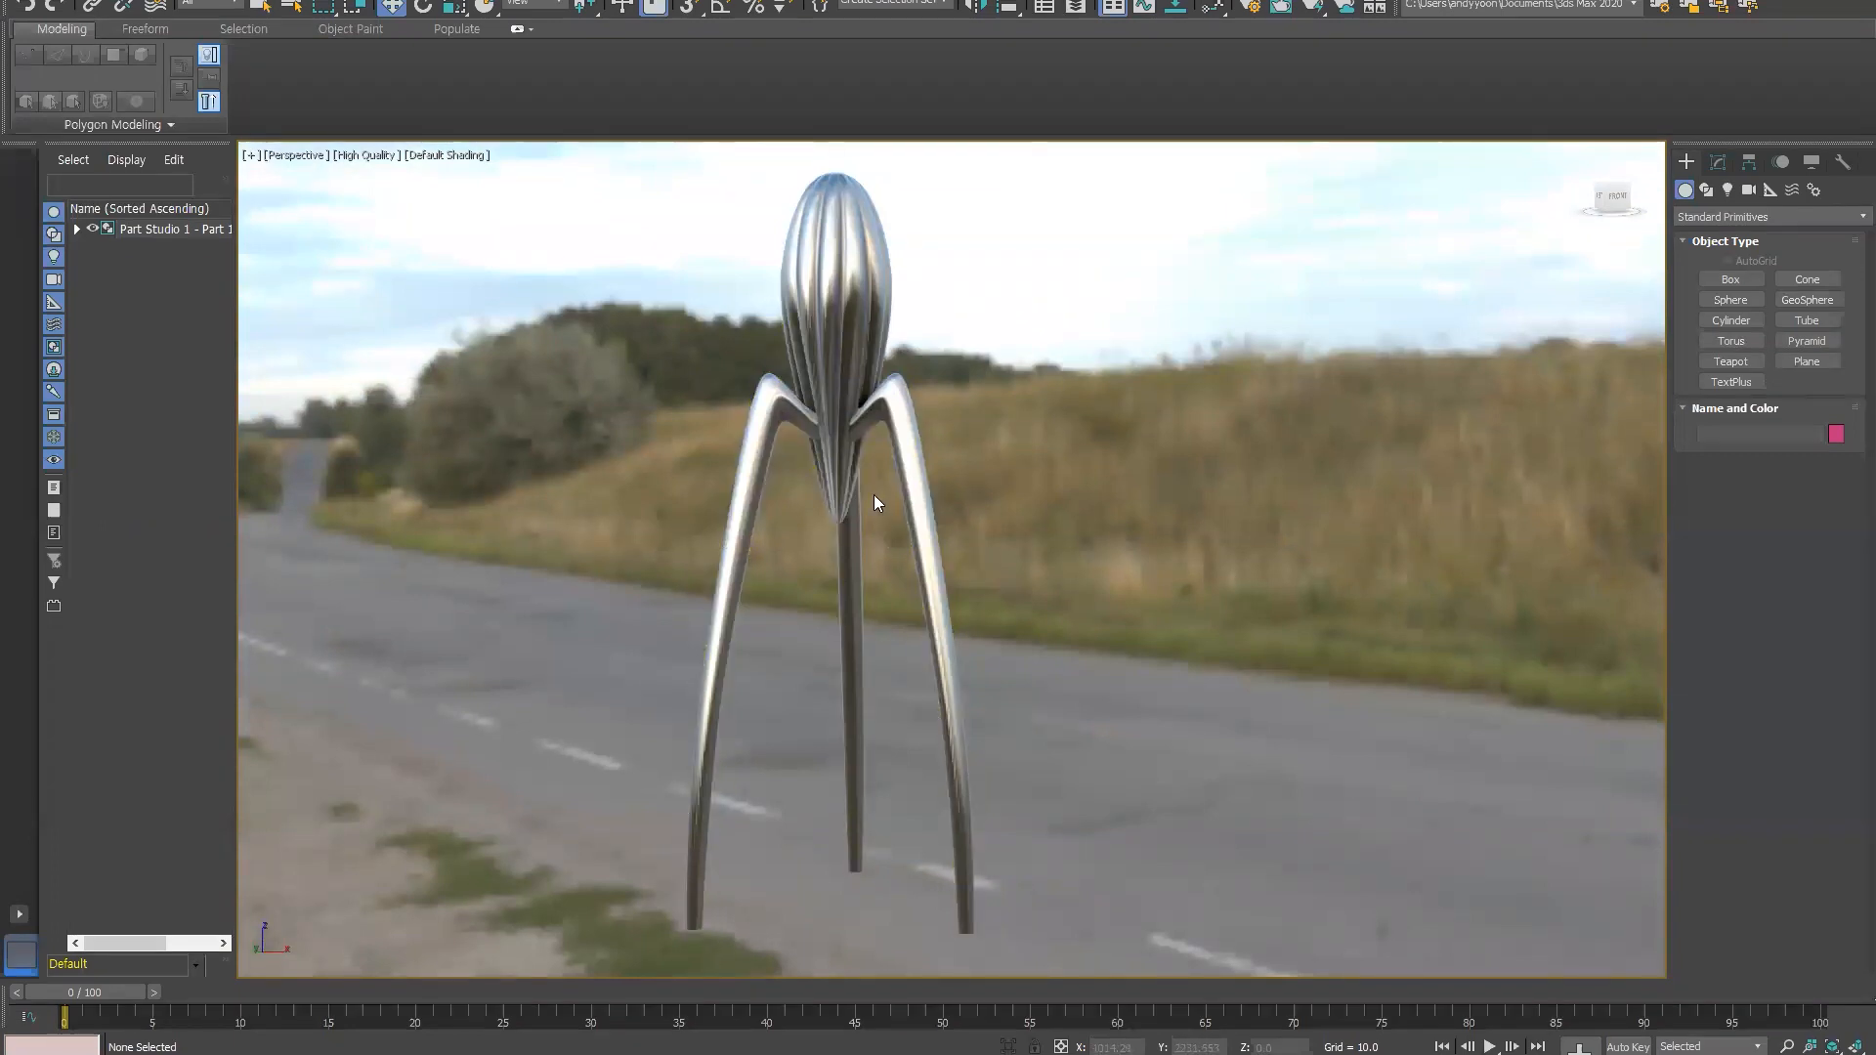
middle_click_drag(904, 498, 890, 553, "alt")
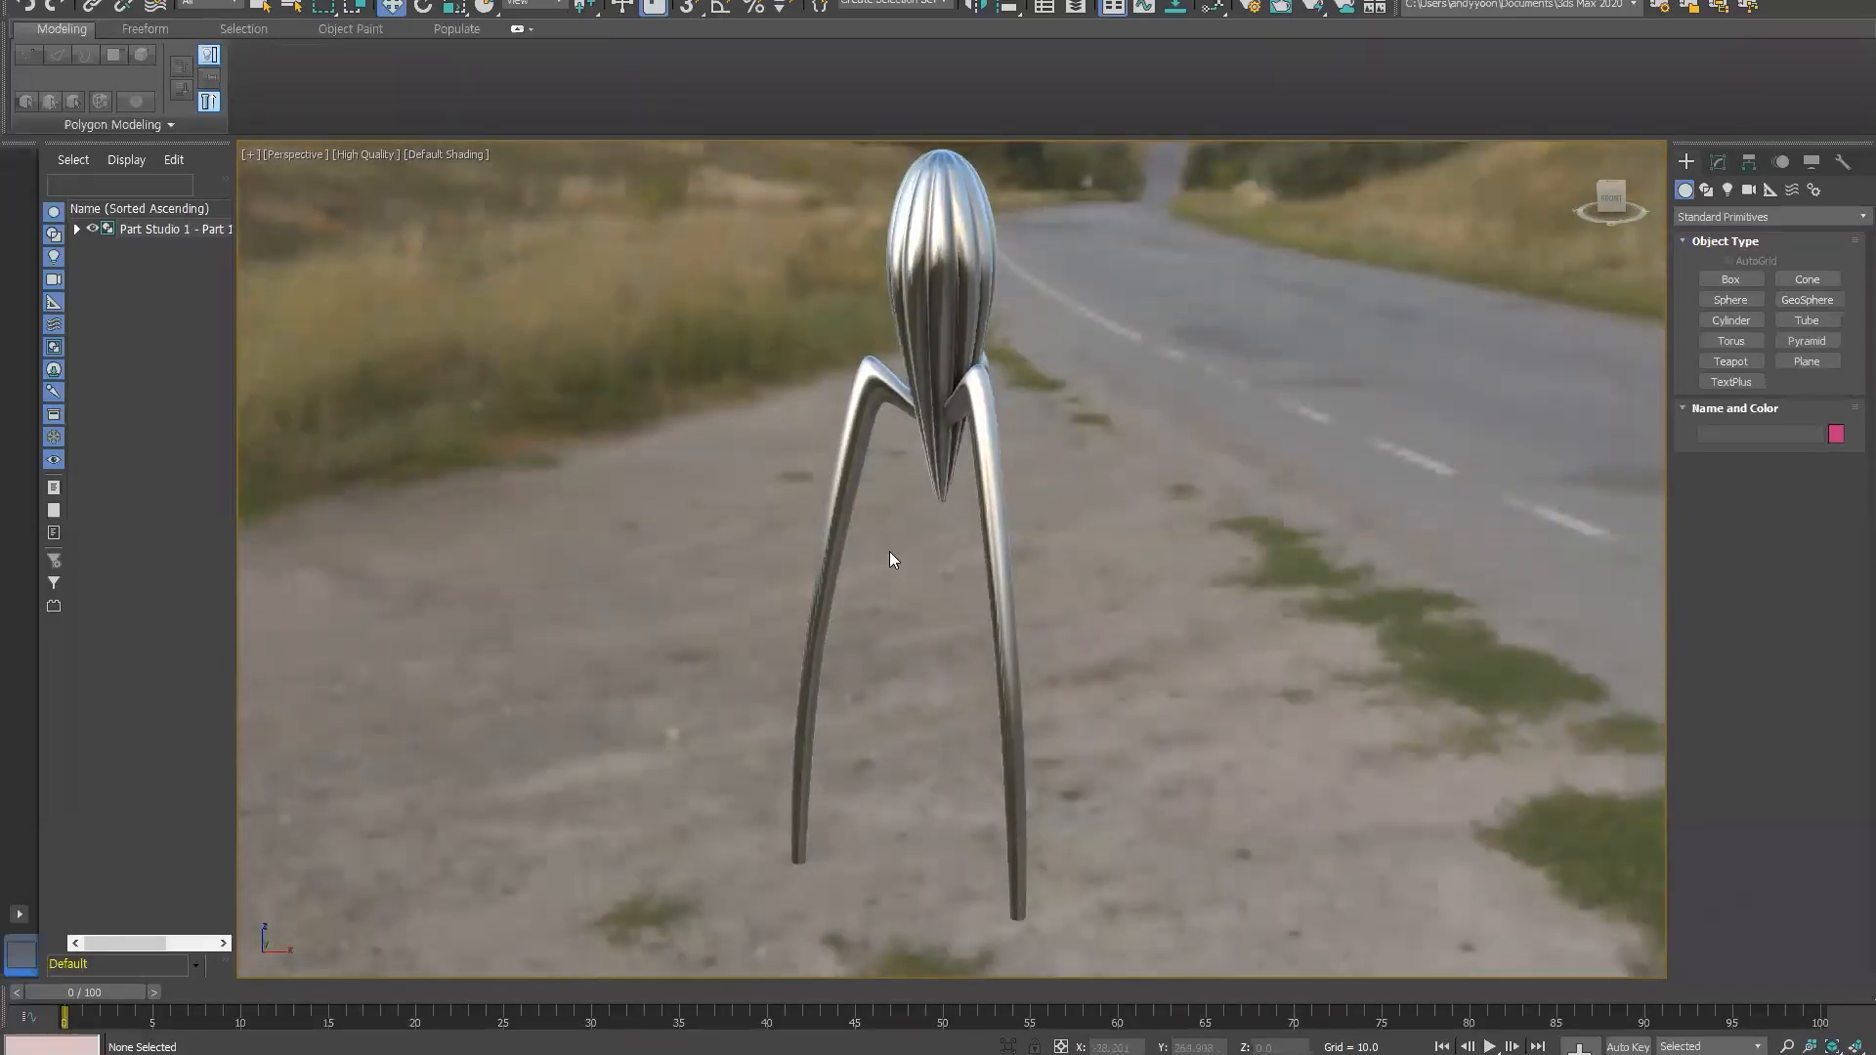
middle_click_drag(890, 553, 1345, 808, "alt")
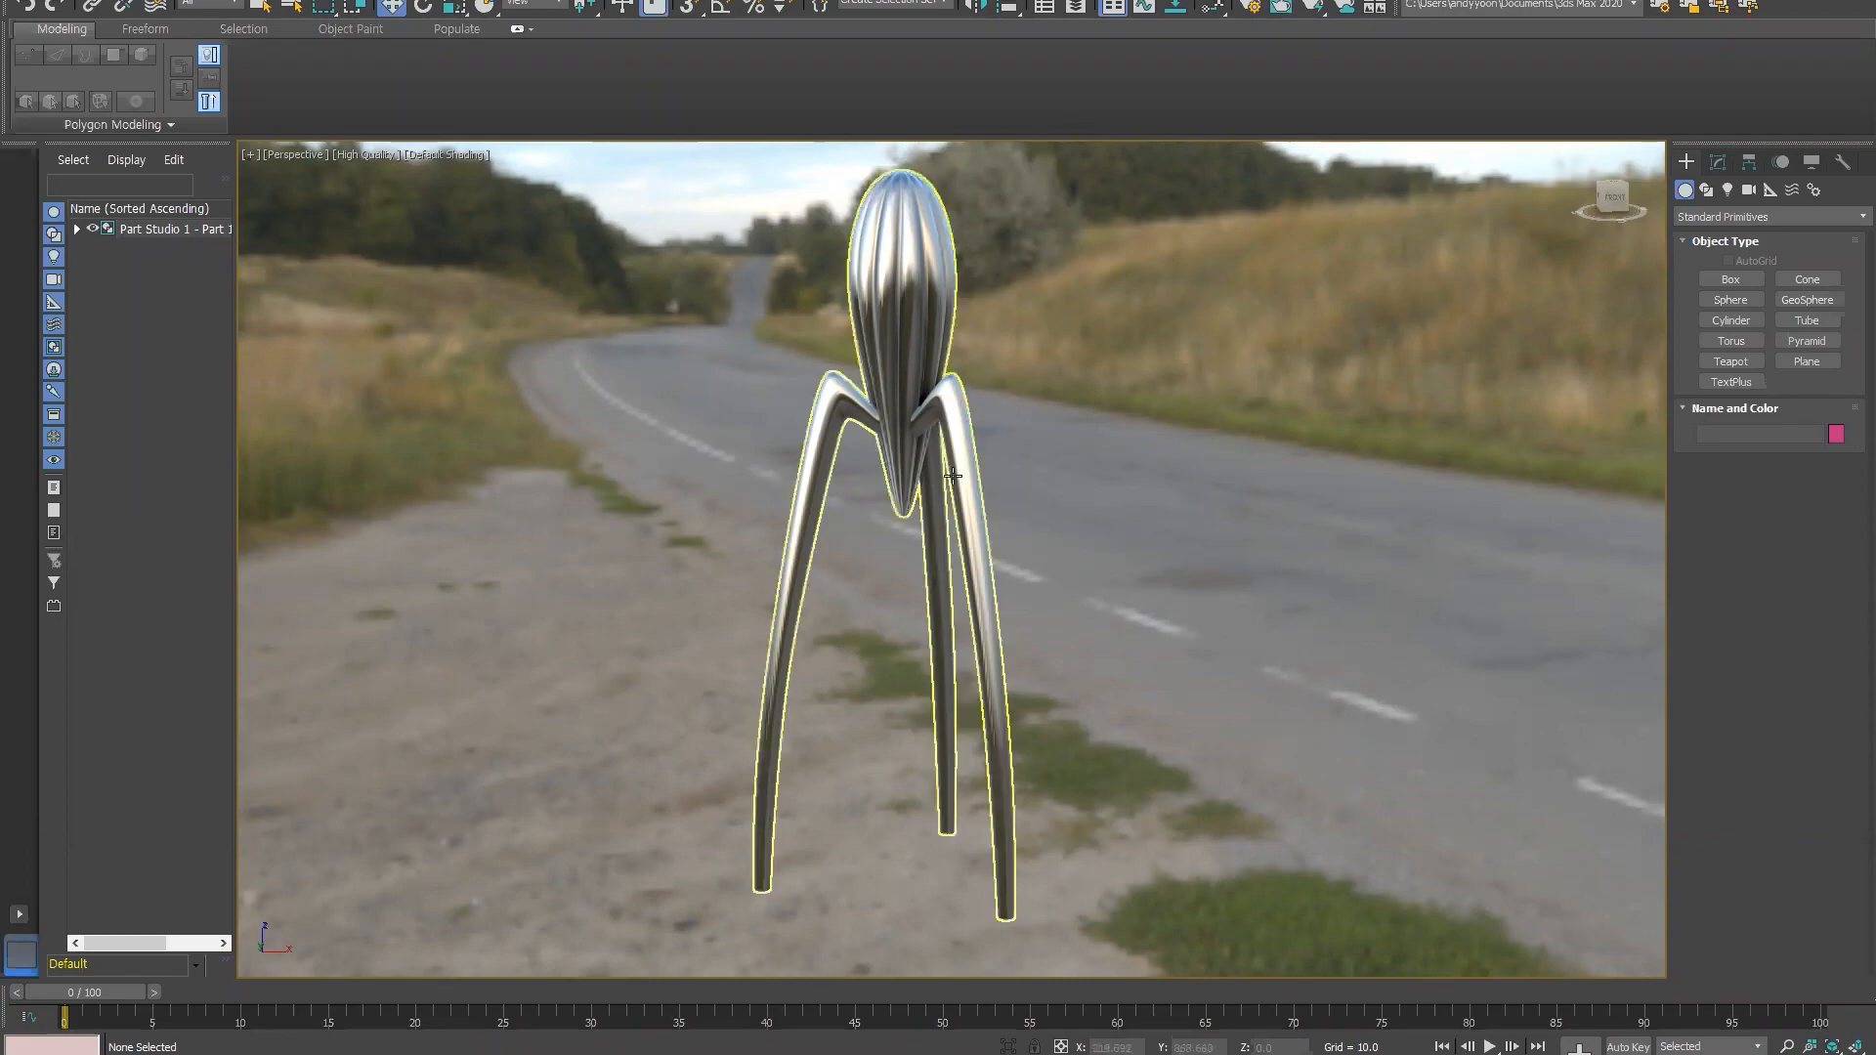
middle_click_drag(933, 476, 861, 509, "alt")
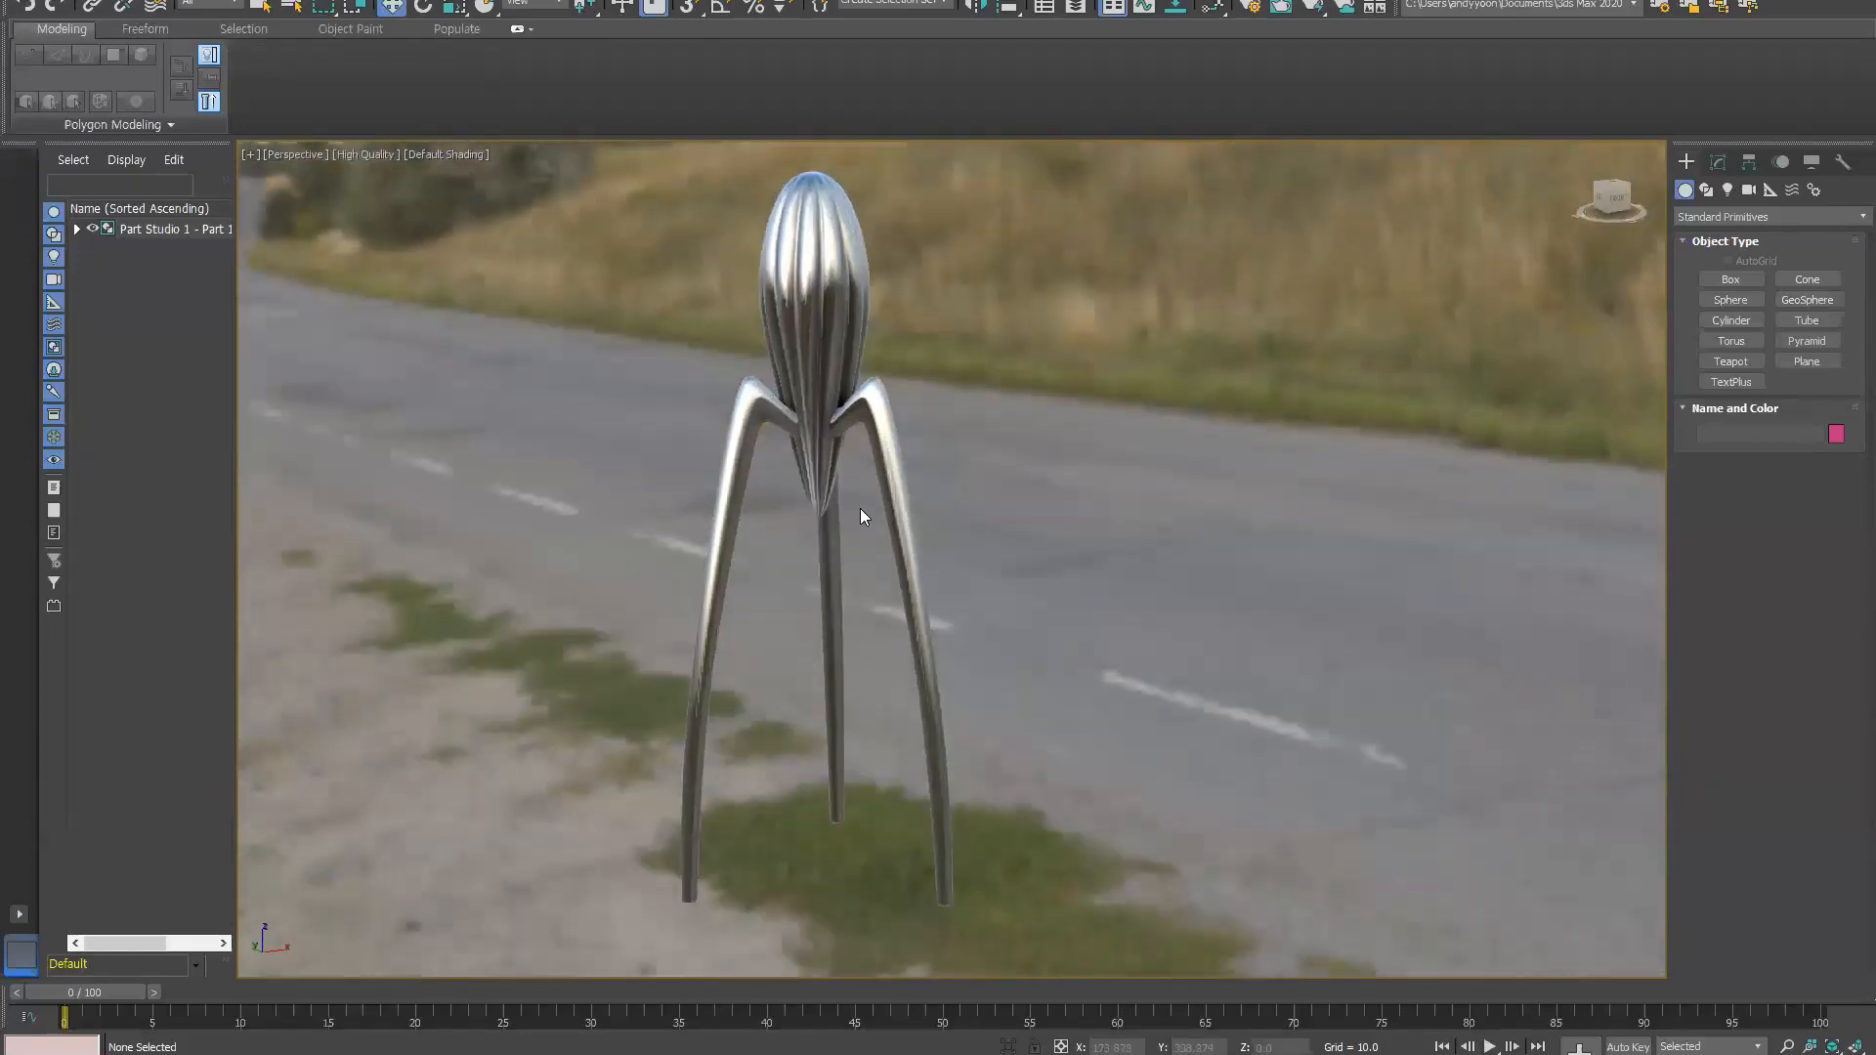